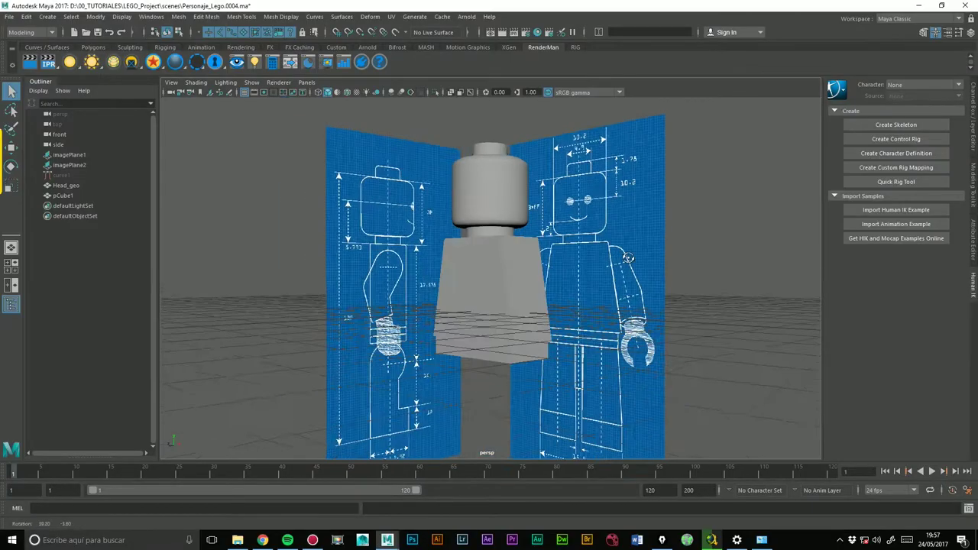
Select imagePlane2, the left blueprint plane, and show its attributes in the Channel Box.
left_click_drag(473, 275, 557, 274, "alt")
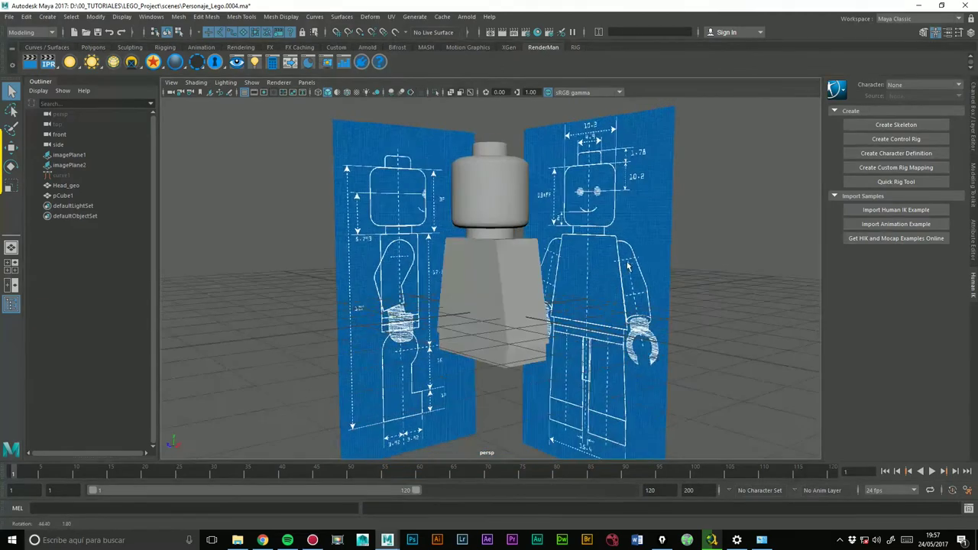
left_click_drag(625, 294, 508, 334, "alt")
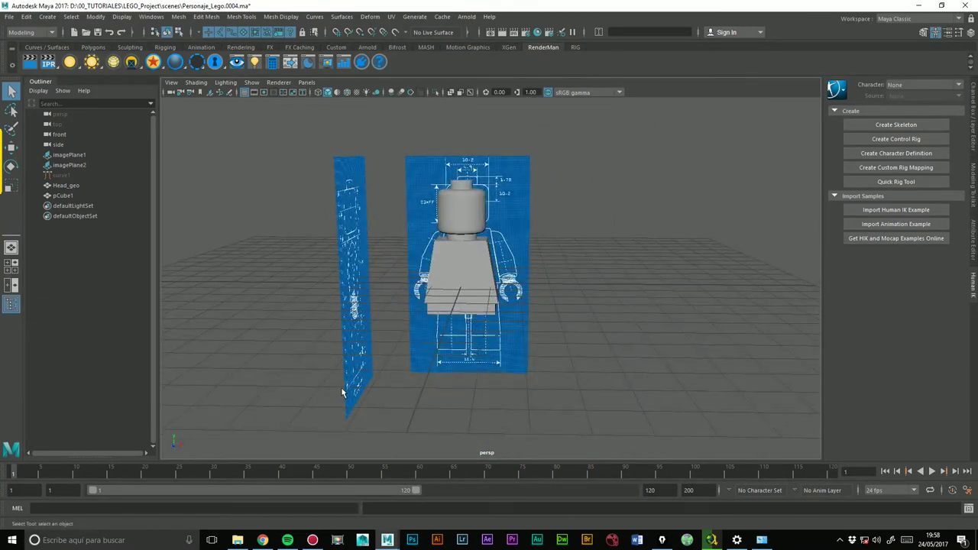
left_click(344, 394)
left_click_drag(347, 393, 418, 399, "alt")
left_click_drag(437, 328, 386, 333, "alt")
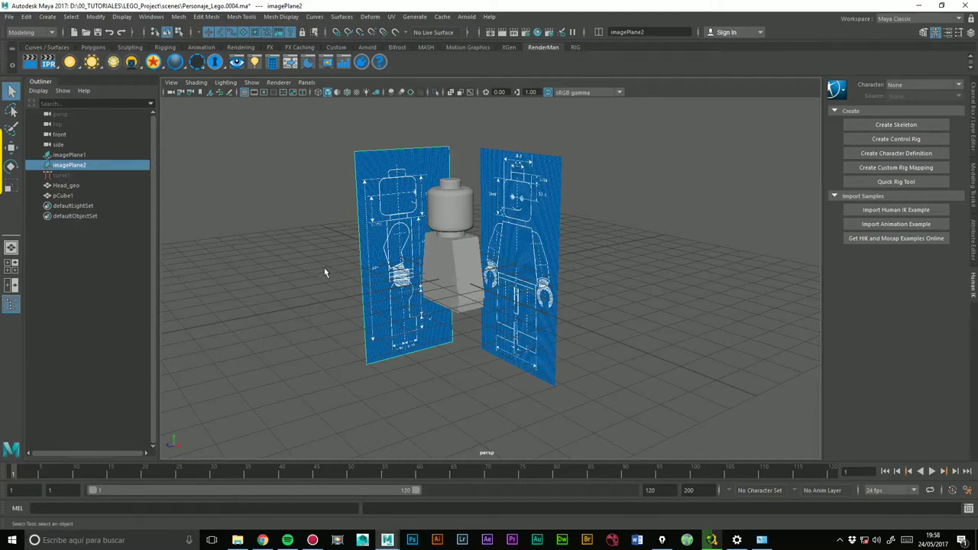
mouse_move(392, 326)
left_mouse_down("alt")
mouse_move(429, 230)
mouse_move(469, 255)
mouse_move(442, 221)
mouse_move(372, 199)
left_mouse_up("alt")
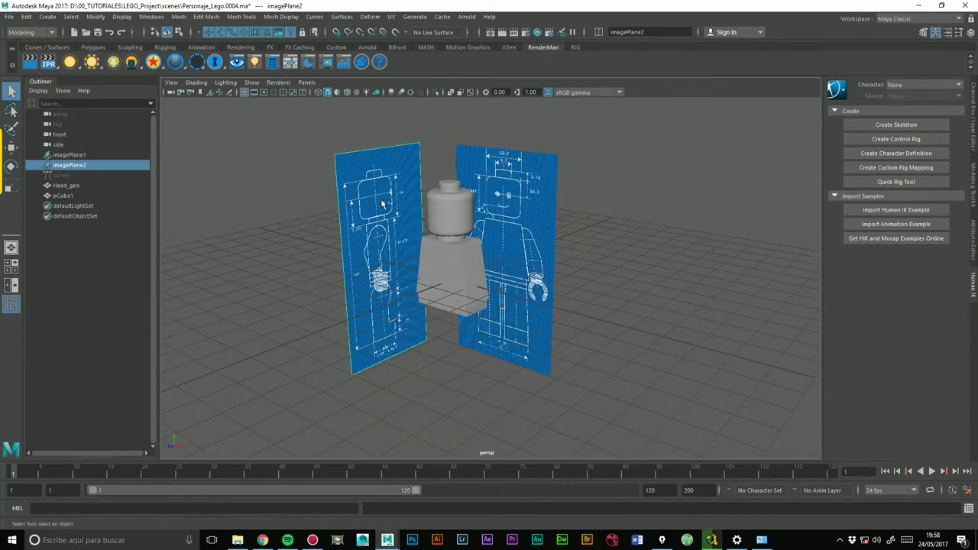
left_click(973, 131)
Set imagePlane2's Rotate Y to -90.
double_click(945, 144)
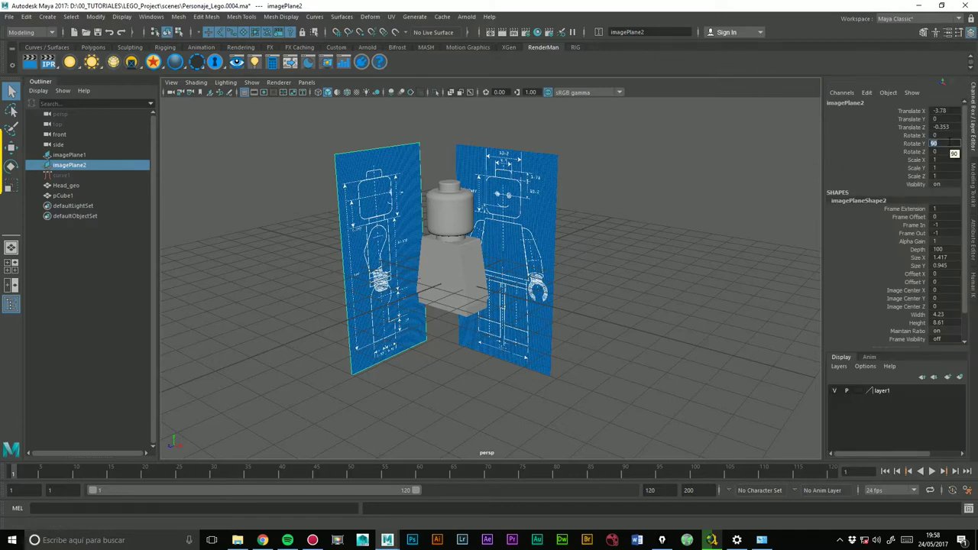
type("-90")
key("Return")
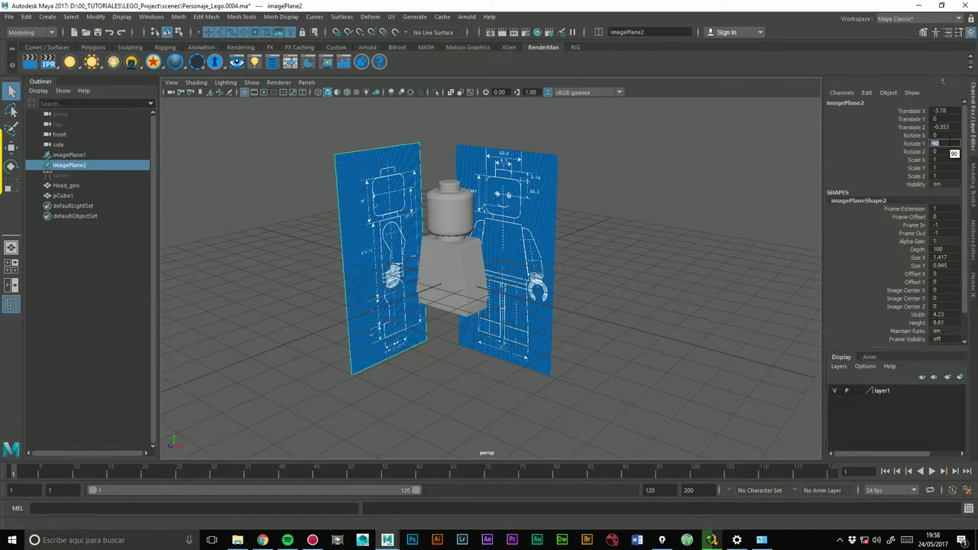
left_click_drag(572, 338, 570, 337, "alt")
Switch to the side view, zoom onto the leg area and show wireframe.
key("space")
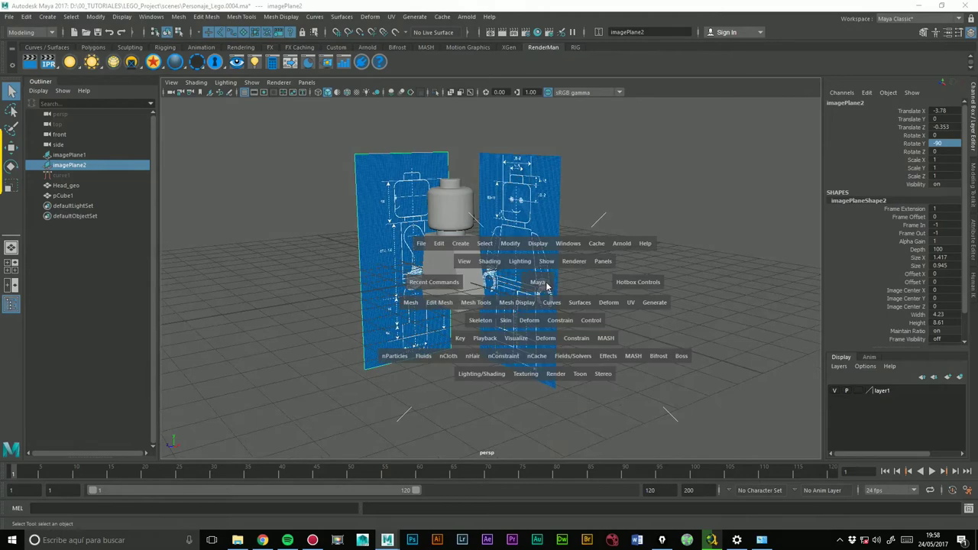
left_click_drag(547, 285, 580, 284)
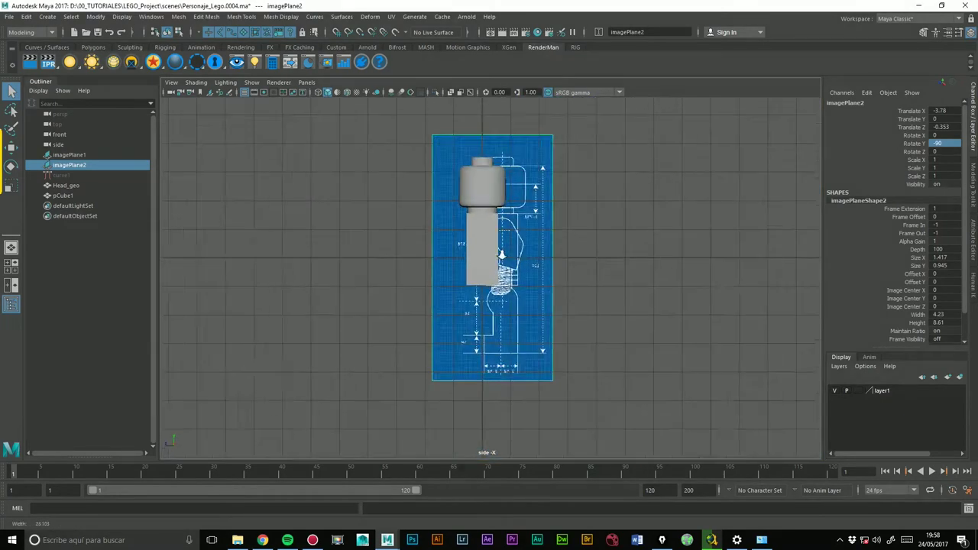
scroll(501, 255, "up", 5)
mouse_move(501, 255)
middle_mouse_down("alt")
mouse_move(601, 232)
mouse_move(601, 307)
middle_mouse_up("alt")
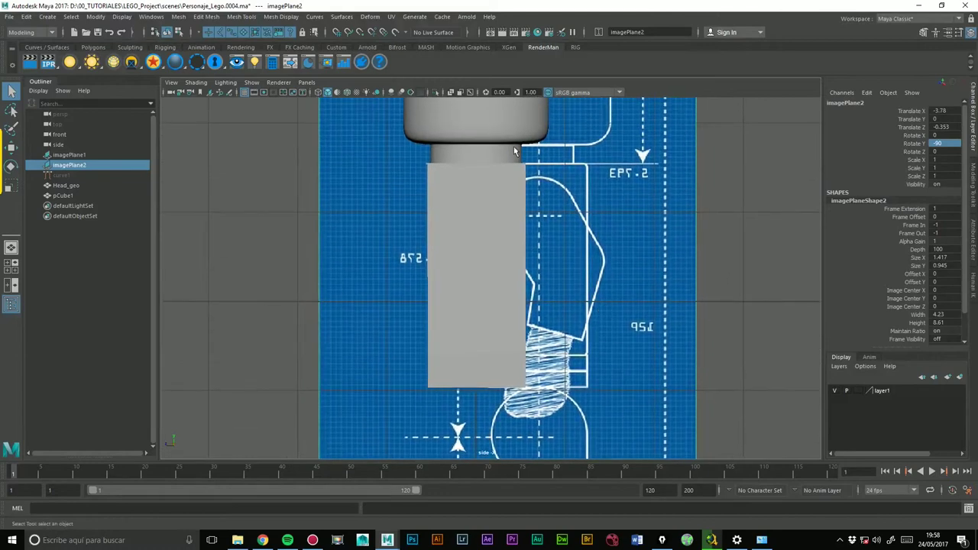
left_click(318, 92)
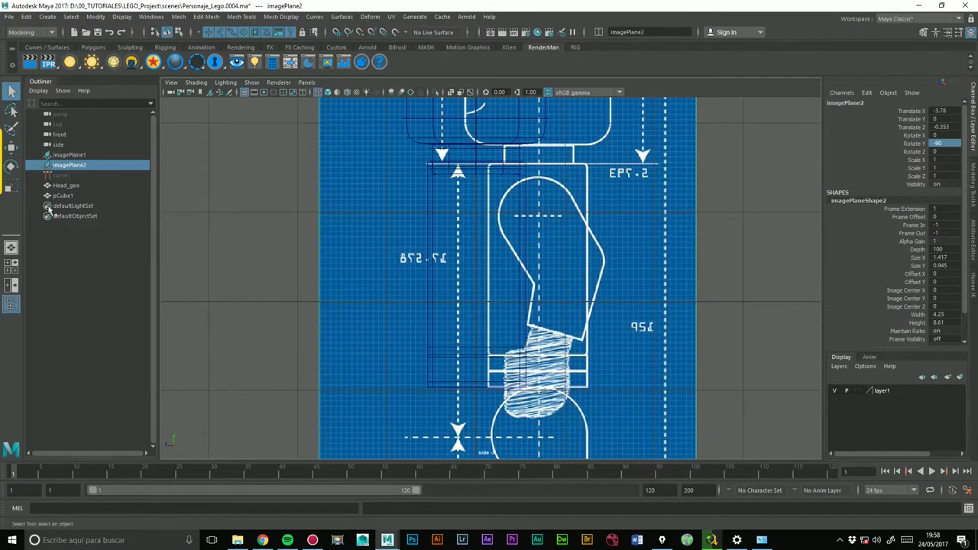
Move the side blueprint plane along Z to 0.352 so it lines up with the body.
left_click(11, 147)
left_click_drag(456, 303, 392, 302)
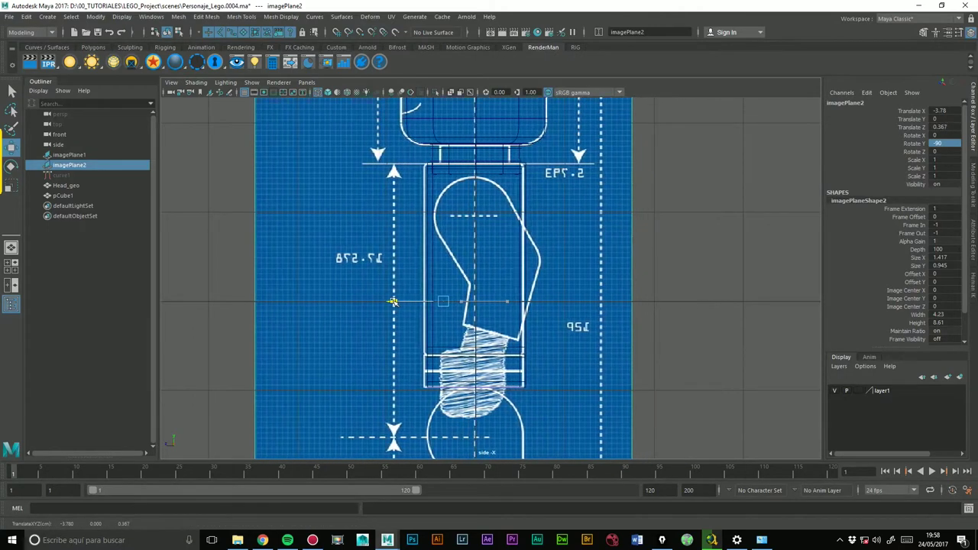
left_click_drag(392, 302, 357, 320)
scroll(414, 287, "up", 2)
scroll(374, 306, "up", 2)
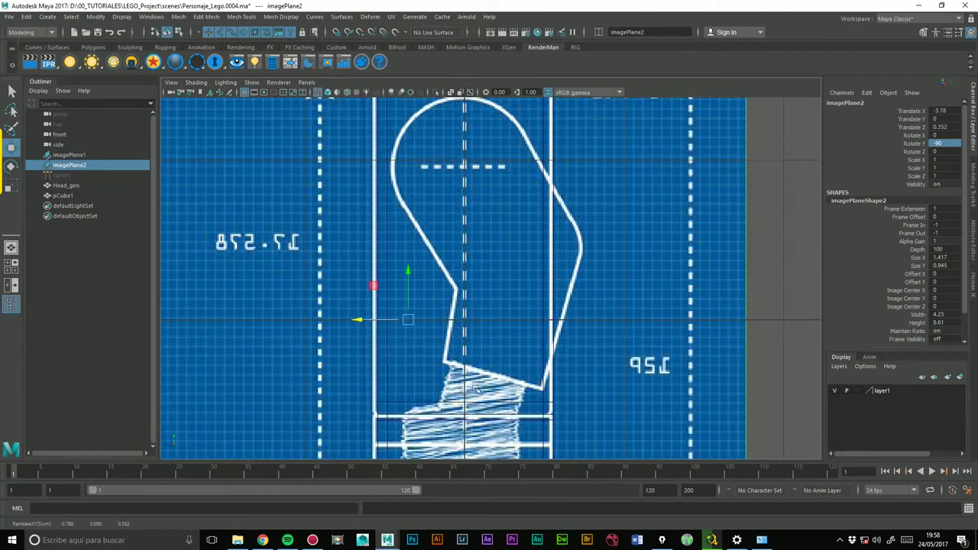
scroll(312, 295, "down", 5)
scroll(415, 279, "up", 2)
scroll(413, 287, "down", 1)
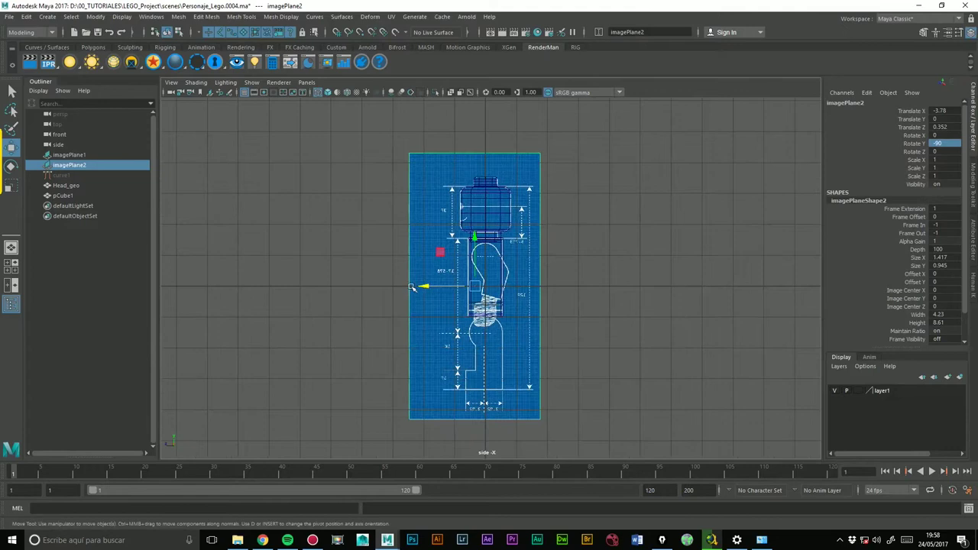
key("space")
In perspective, select Head_geo, pCube1 and both blueprint image planes, and frame them.
left_click_drag(365, 265, 316, 246)
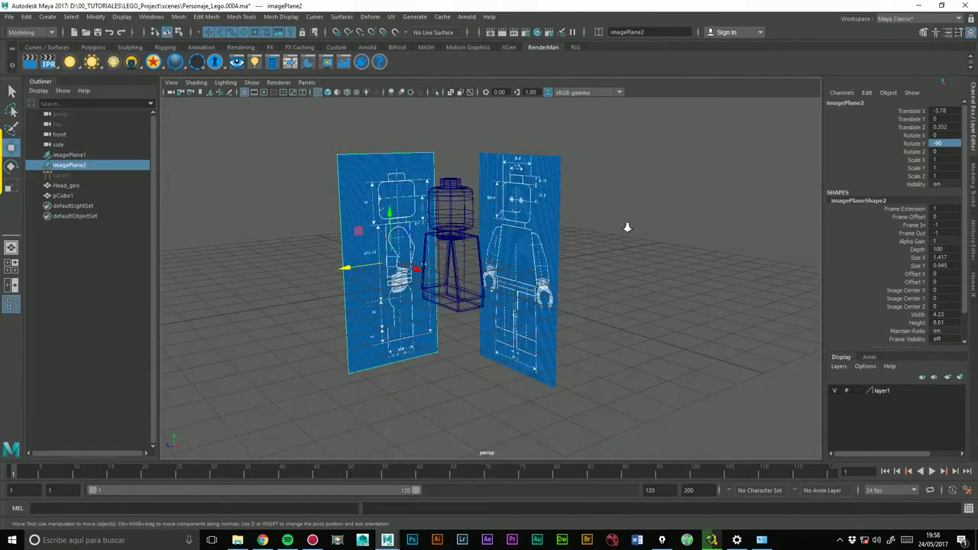
mouse_move(564, 296)
left_mouse_down("alt")
mouse_move(624, 303)
mouse_move(498, 353)
left_mouse_up("alt")
left_click_drag(261, 194, 588, 351)
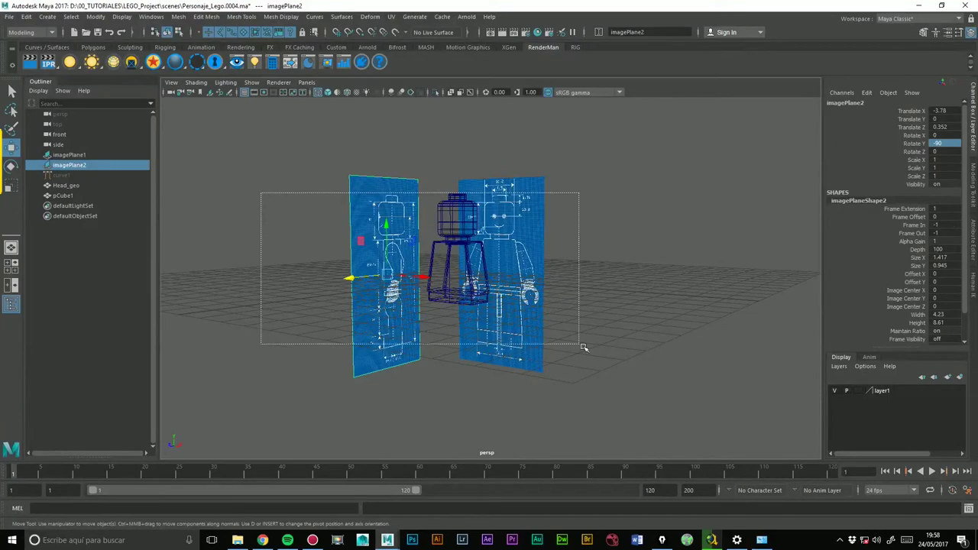
left_click_drag(627, 308, 570, 305, "alt")
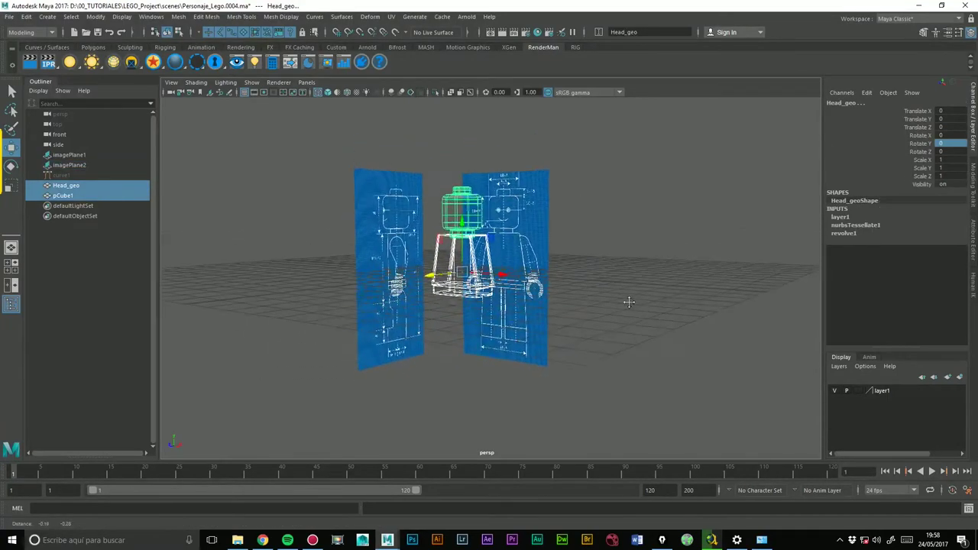
left_click_drag(547, 356, 546, 331, "alt")
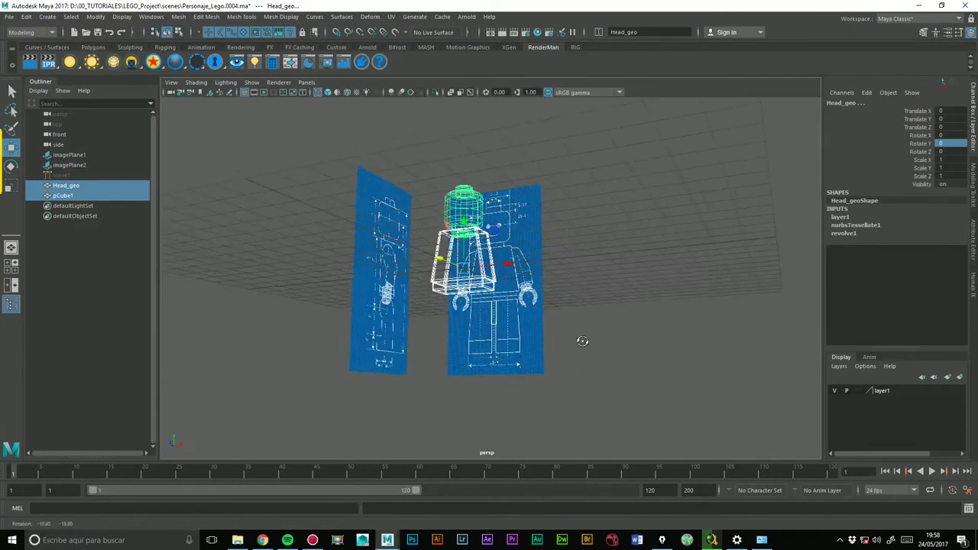
left_click(61, 155, "ctrl")
left_click(65, 165, "ctrl")
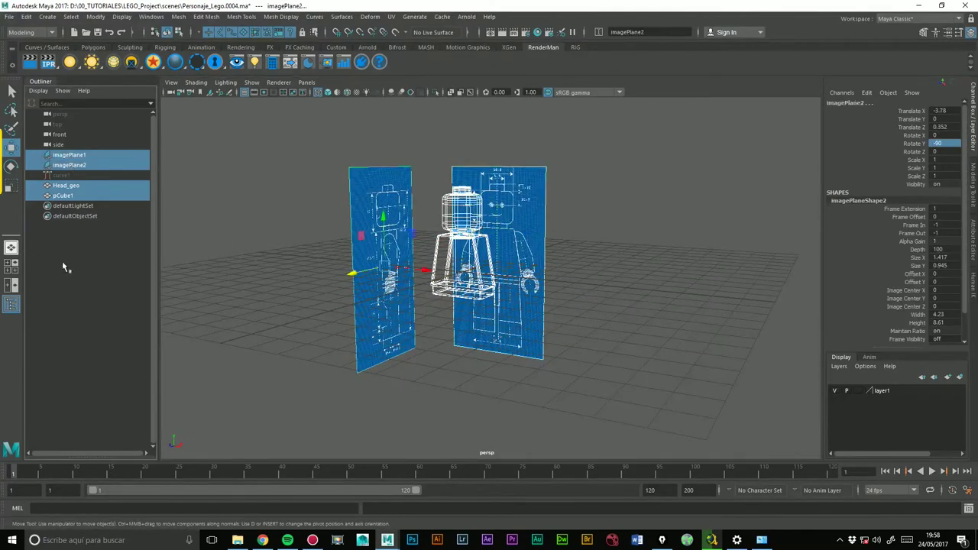
key("f")
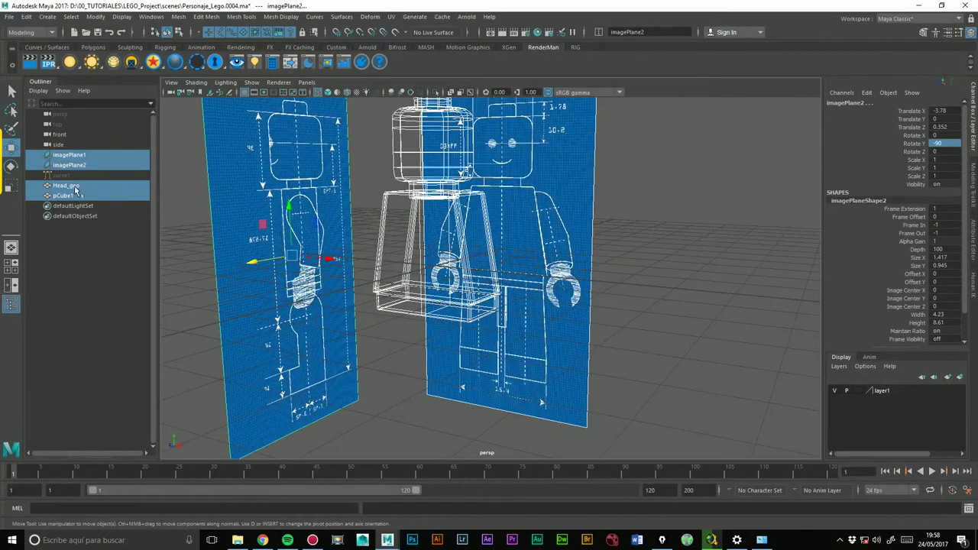
In the front view, raise the selection about 3.35 units in Y.
mouse_move(605, 215)
left_mouse_down("alt")
mouse_move(611, 261)
mouse_move(587, 250)
left_mouse_up("alt")
key("space")
left_click_drag(466, 291, 472, 310)
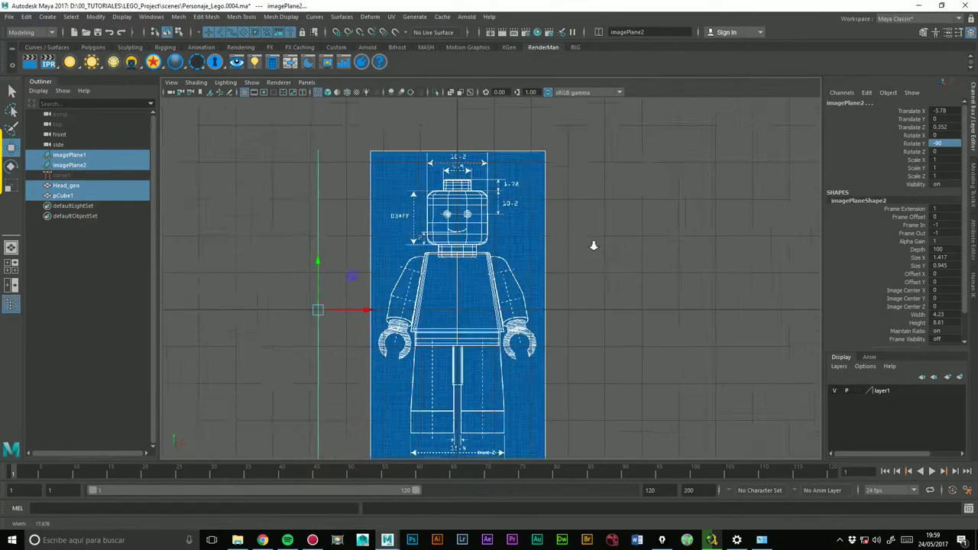
left_click_drag(389, 188, 410, 94)
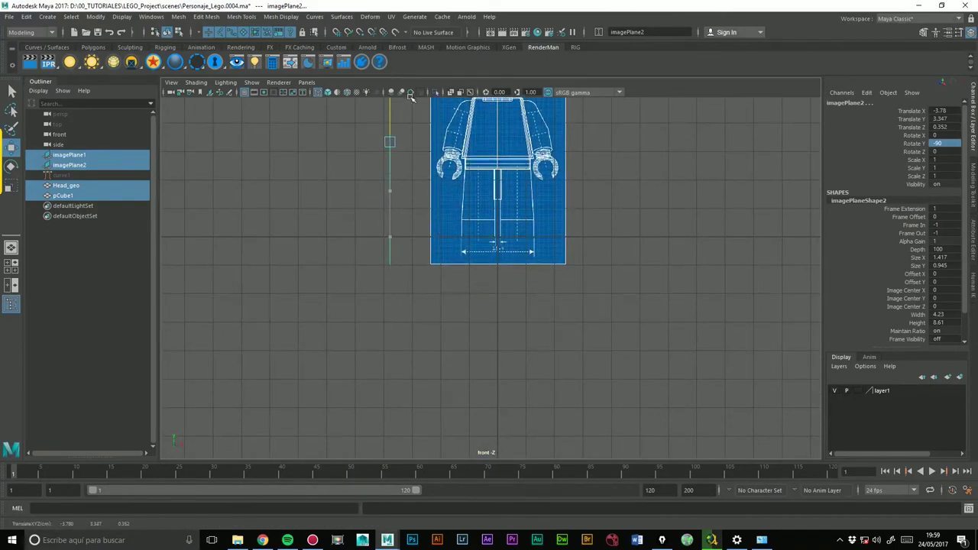
scroll(535, 191, "down", 2)
scroll(621, 222, "up", 4)
scroll(620, 221, "up", 3)
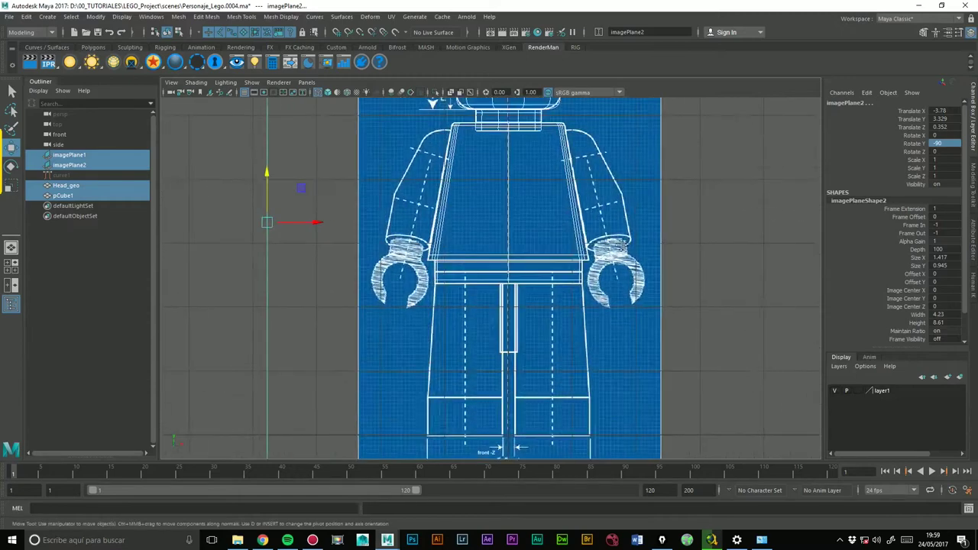
scroll(592, 349, "down", 1)
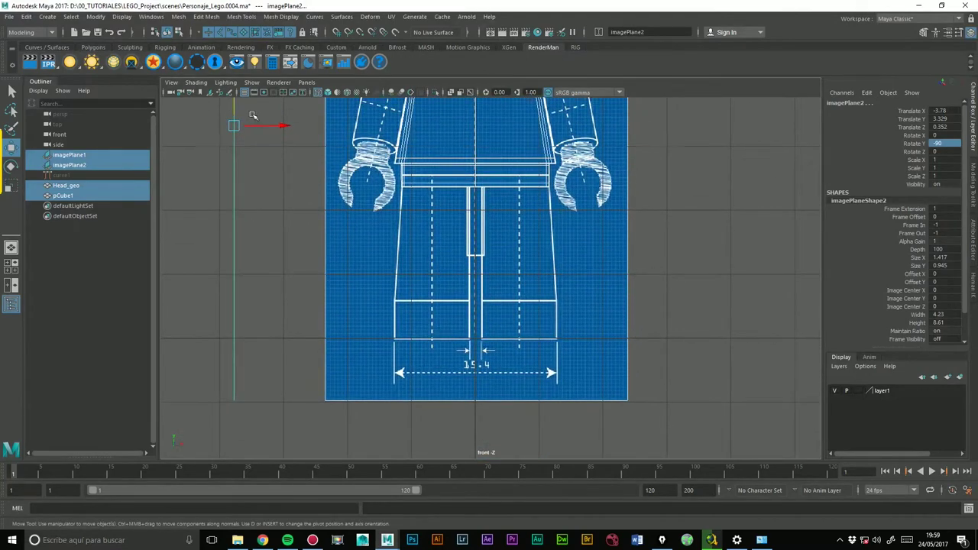
middle_click_drag(252, 114, 247, 111, "alt")
left_click_drag(230, 115, 227, 114)
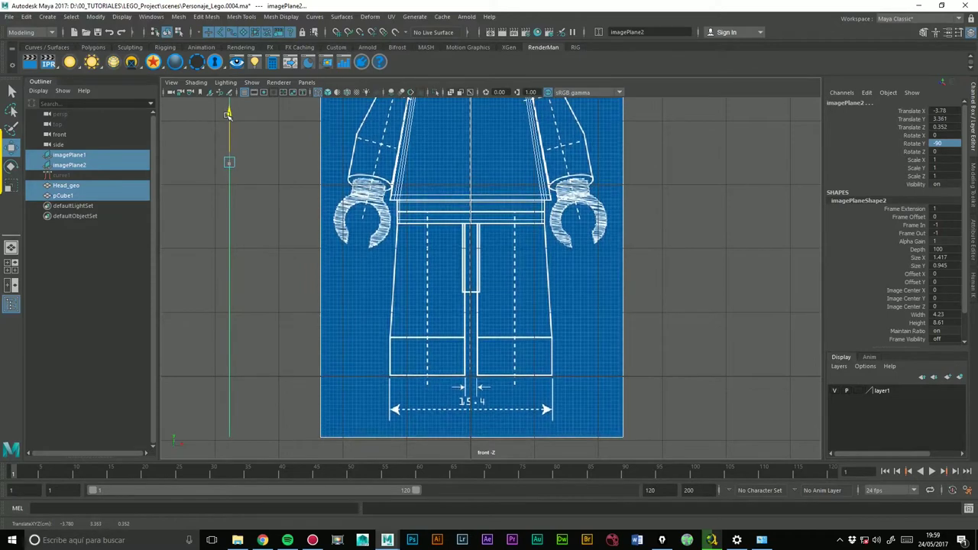
Return to perspective, clear the selection and restore smooth-shaded display.
key("space")
mouse_move(458, 221)
left_mouse_down()
mouse_move(638, 192)
mouse_move(569, 175)
mouse_move(619, 255)
mouse_move(589, 235)
left_mouse_up()
left_click(653, 201)
left_click(328, 93)
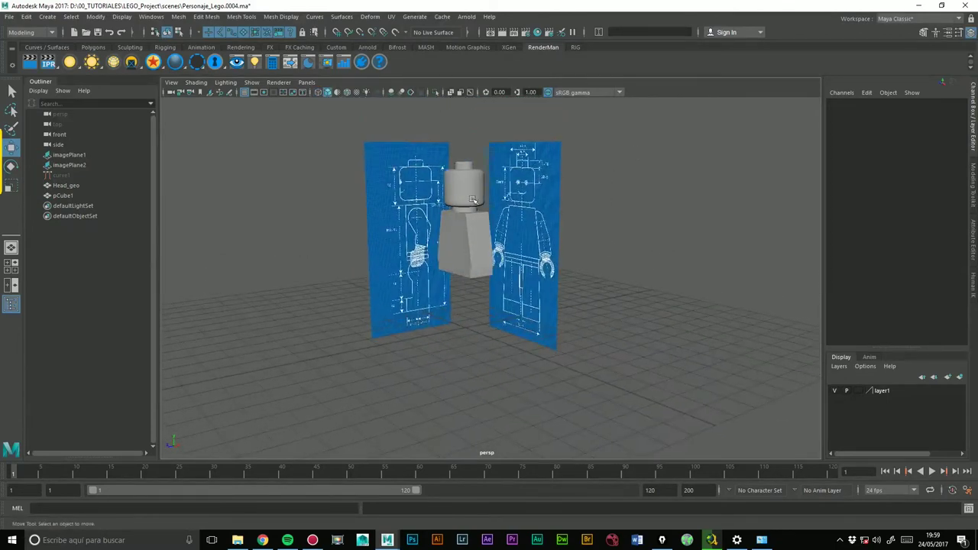
Add the head and body to layer1 and hide that layer.
left_click_drag(468, 179, 472, 240)
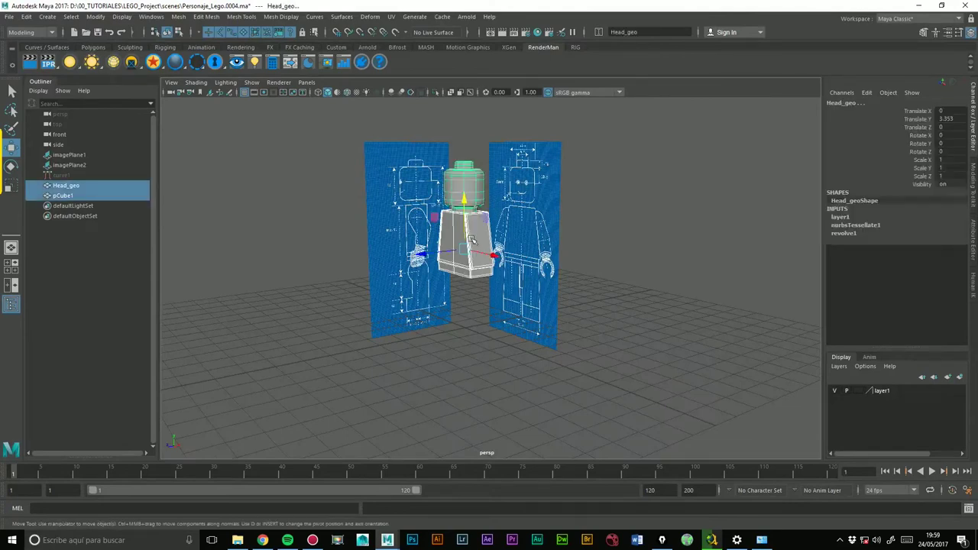
right_click(880, 392)
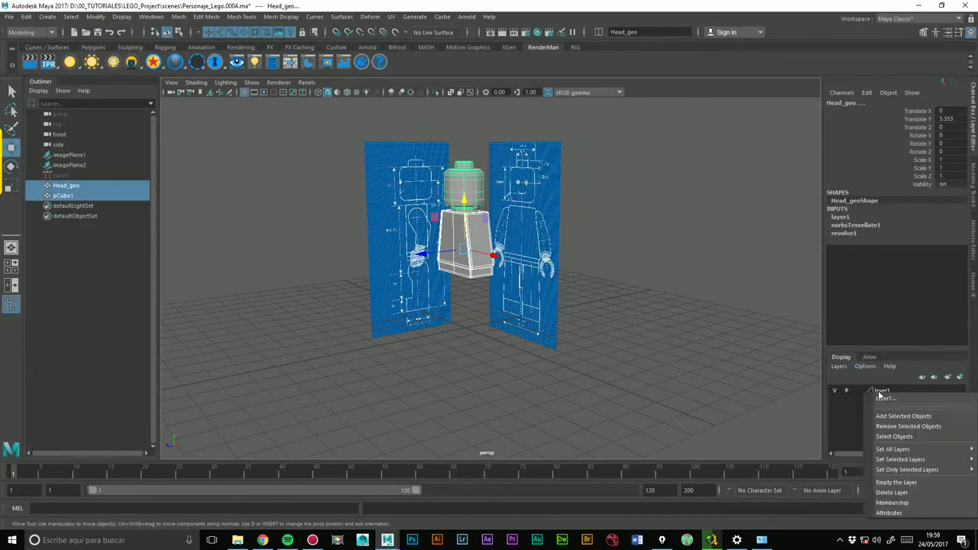
left_click(894, 414)
left_click(838, 391)
left_click(838, 391)
left_click(839, 391)
left_click(841, 392)
left_click(836, 395)
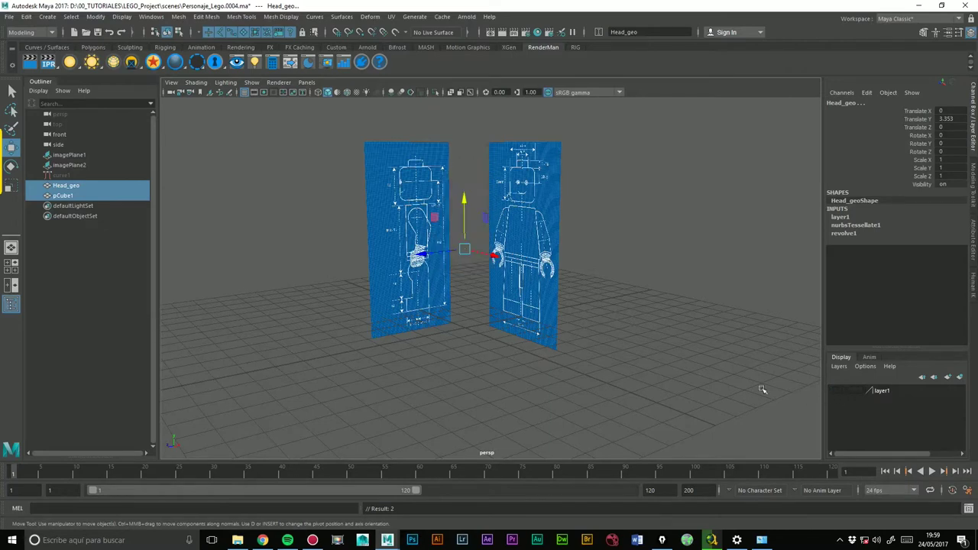
left_click(753, 391)
Switch to the side view and zoom in on the blueprint's hip and leg area.
mouse_move(657, 378)
left_mouse_down("alt")
mouse_move(511, 309)
mouse_move(557, 310)
left_mouse_up("alt")
key("space")
left_click(467, 290)
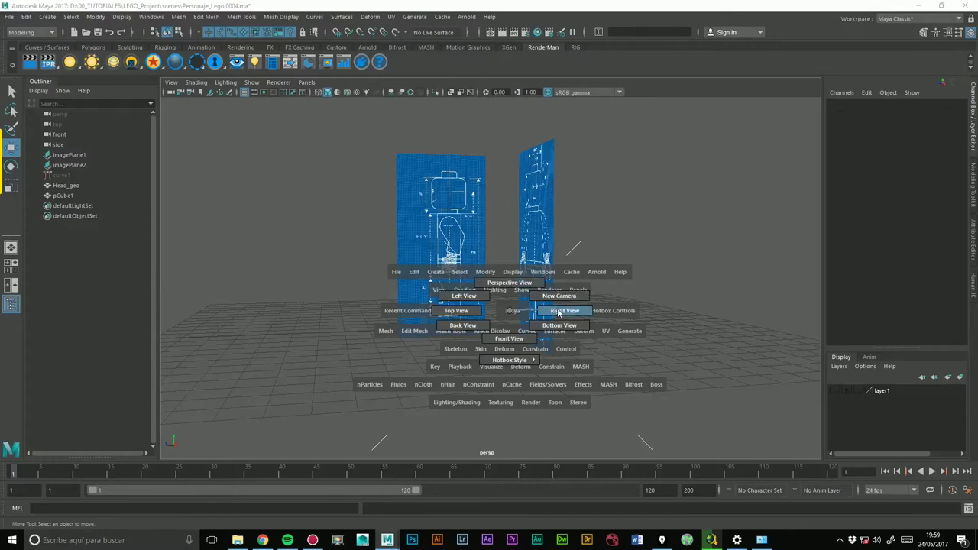
mouse_move(621, 255)
middle_mouse_down()
mouse_move(757, 225)
mouse_move(547, 281)
middle_mouse_up()
scroll(746, 244, "up", 2)
scroll(690, 223, "up", 1)
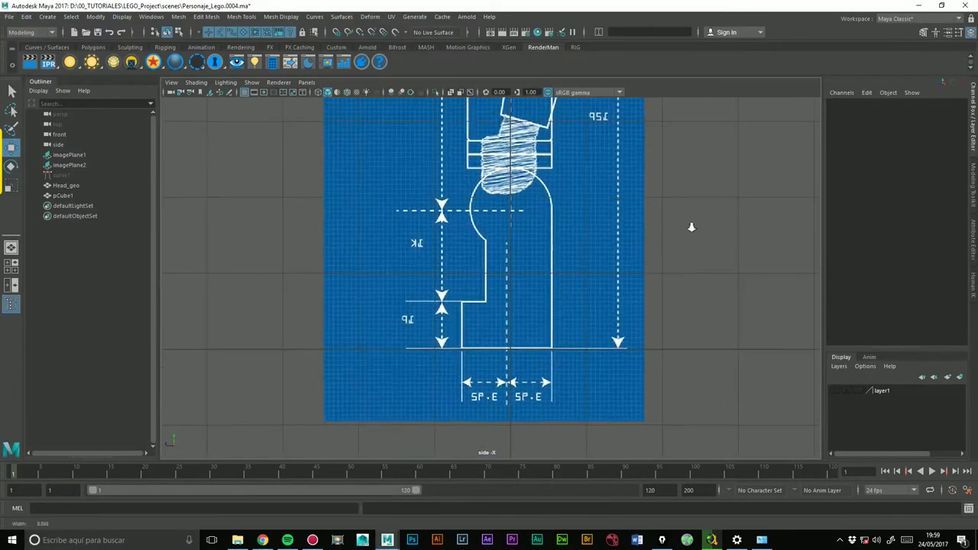
scroll(497, 258, "up", 1)
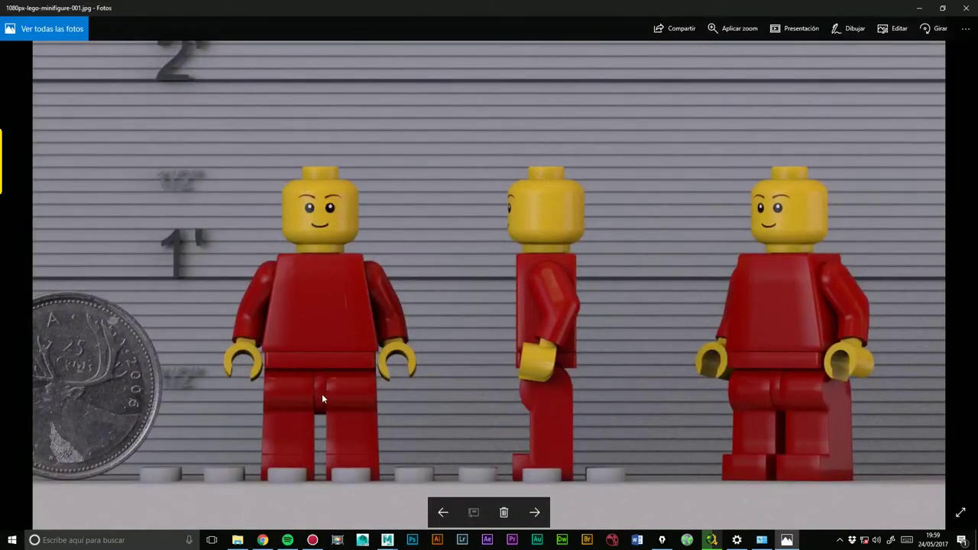
Ink outlines of the left minifigure's hip and leg and the middle figure's hip and feet.
left_click(661, 540)
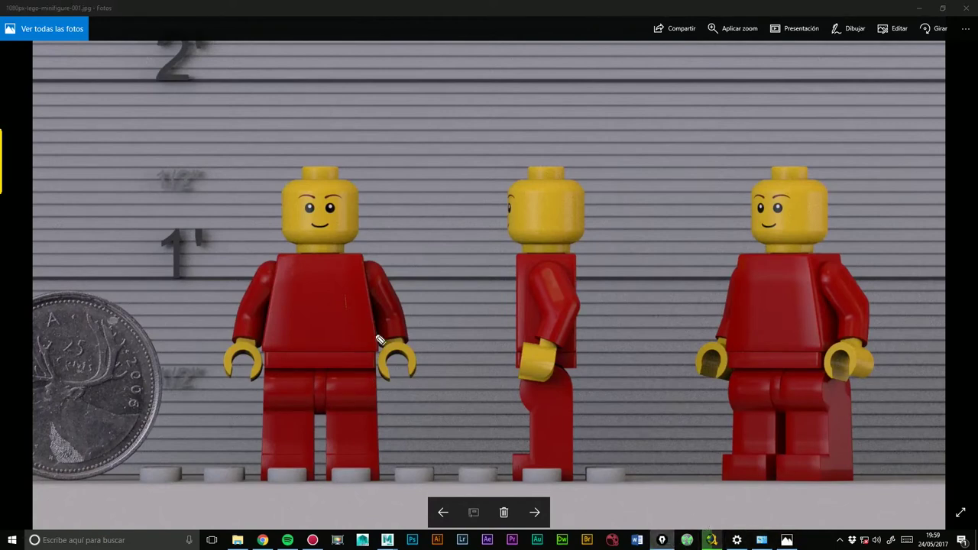
mouse_move(322, 370)
left_mouse_down()
mouse_move(344, 414)
mouse_move(382, 399)
mouse_move(313, 368)
left_mouse_up()
left_click_drag(531, 377, 529, 374)
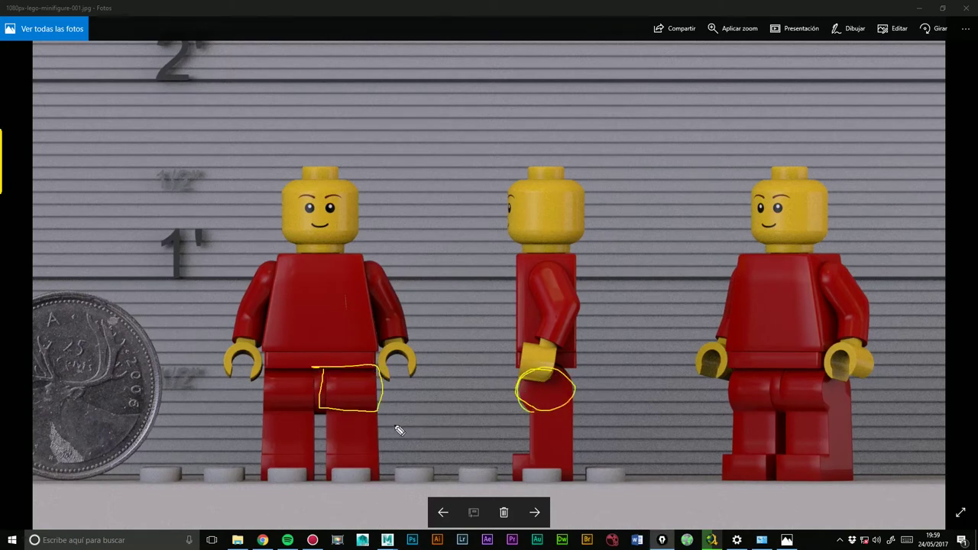
left_click_drag(327, 412, 381, 468)
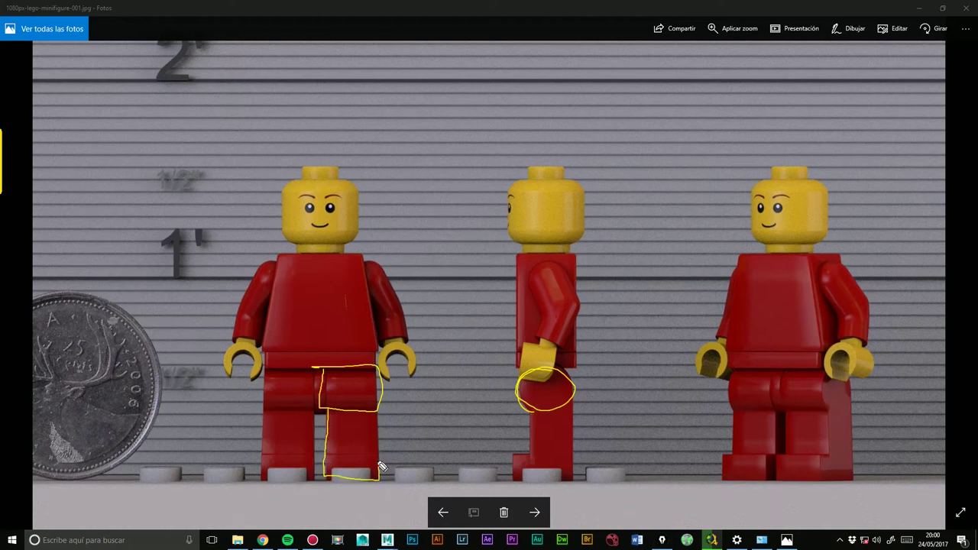
left_click_drag(508, 454, 601, 454)
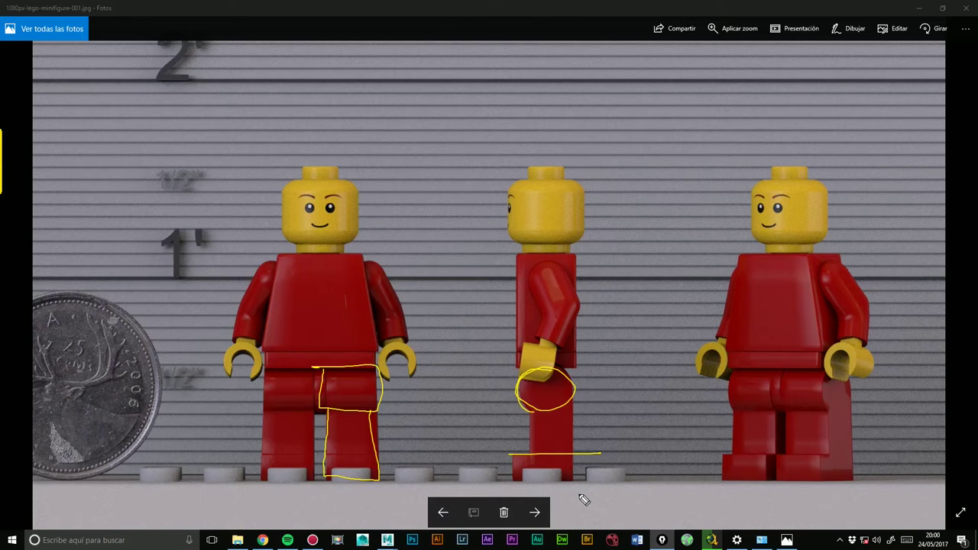
Mark the middle figure's foot and leg widths, its hip circle in red, and the right leg.
mouse_move(510, 451)
left_mouse_down()
mouse_move(511, 479)
mouse_move(583, 480)
left_mouse_up()
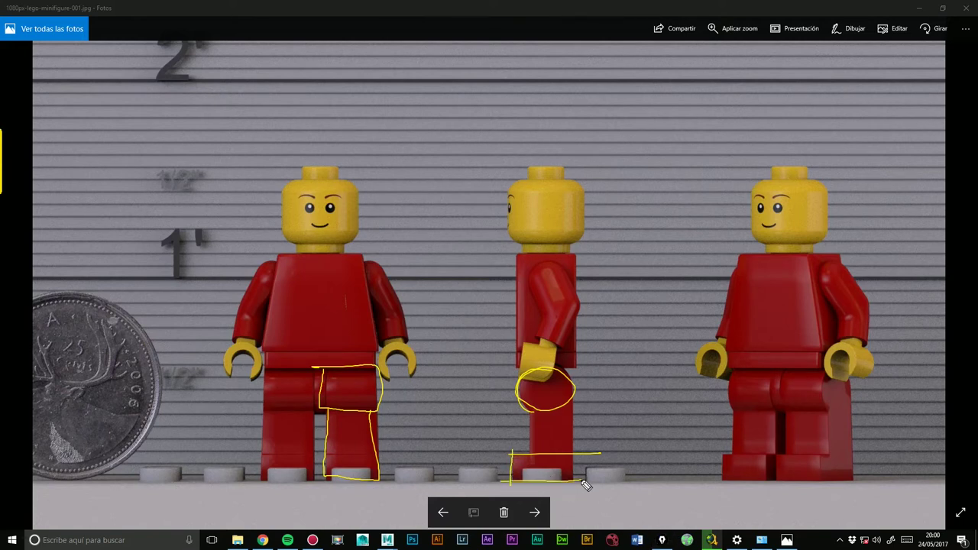
left_click_drag(526, 454, 527, 482)
left_click_drag(570, 453, 570, 480)
mouse_move(533, 453)
left_mouse_down()
mouse_move(535, 418)
mouse_move(566, 410)
mouse_move(569, 459)
left_mouse_up()
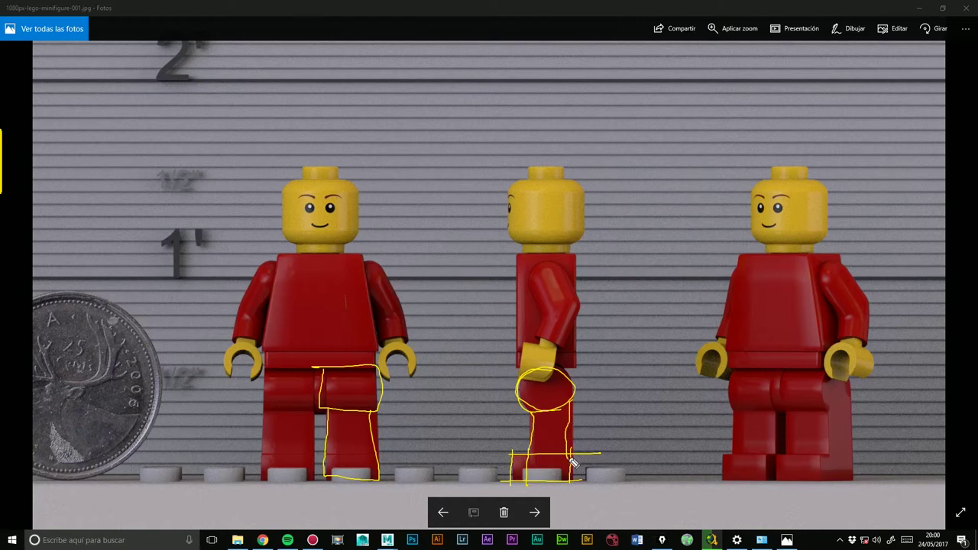
left_click_drag(577, 400, 572, 393)
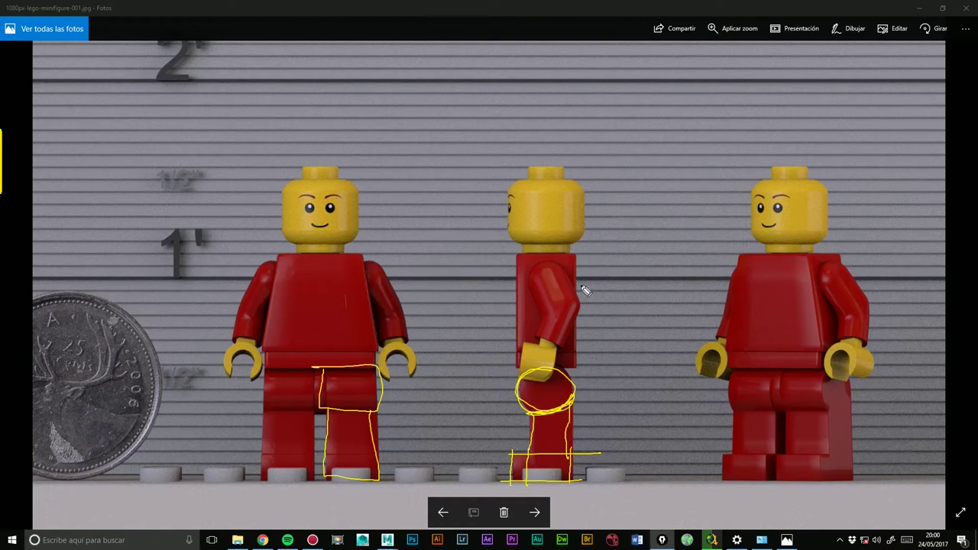
left_click_drag(532, 418, 577, 407)
mouse_move(833, 417)
left_mouse_down()
mouse_move(851, 413)
mouse_move(791, 413)
left_mouse_up()
Close Photos, clear the screen ink and zoom Maya's side view onto the leg blueprint.
left_click(965, 6)
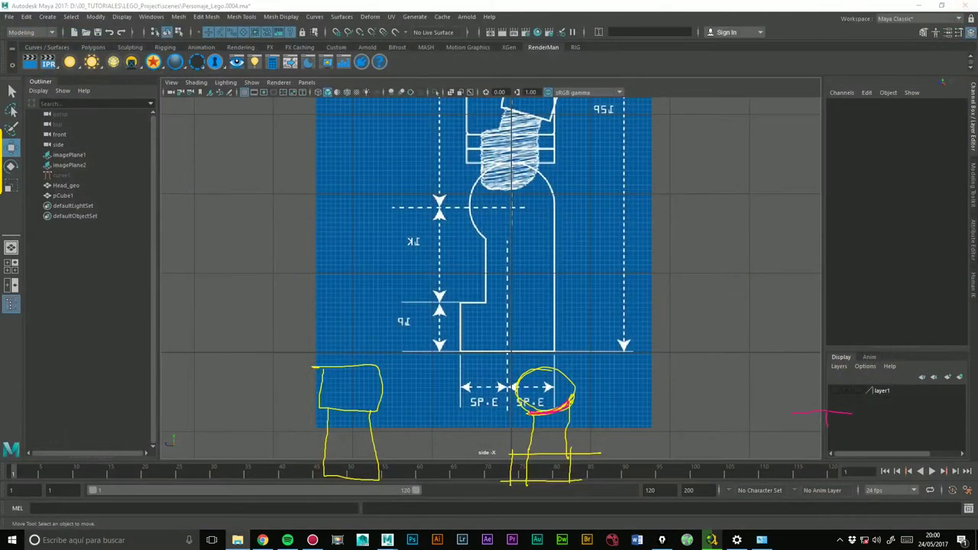
key("Escape")
scroll(583, 216, "up", 2)
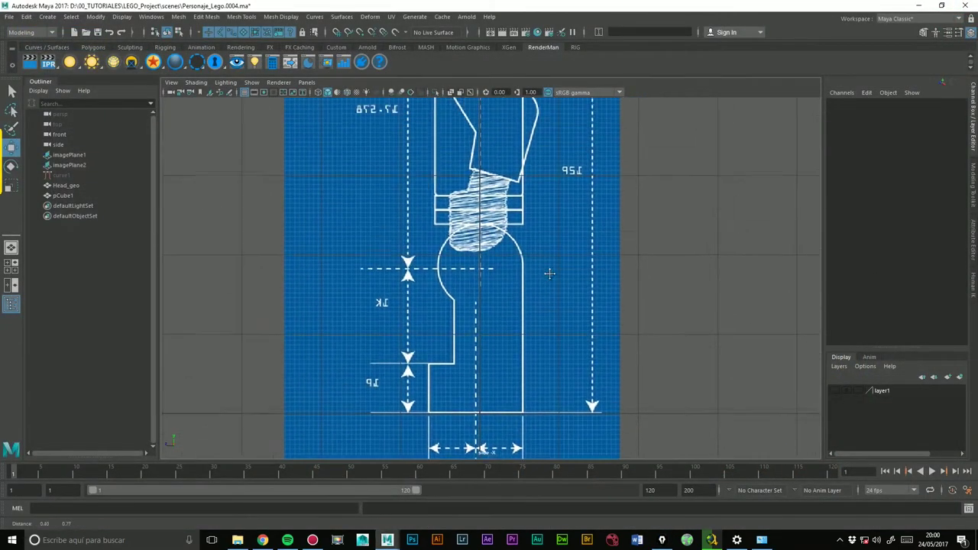
scroll(675, 184, "down", 2)
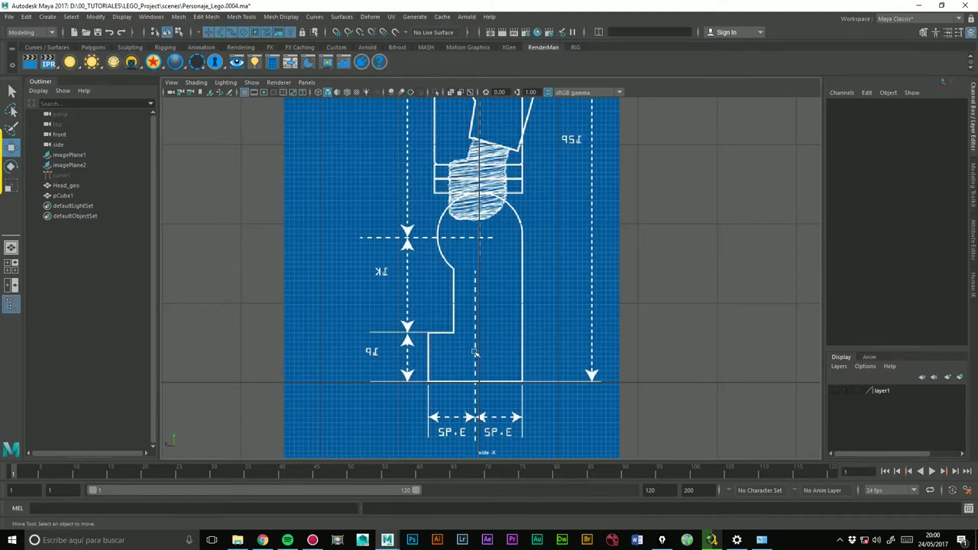
Create polygon cube pCube2 and raise it onto the foot's ground line in the side view.
left_click(48, 17)
mouse_move(78, 52)
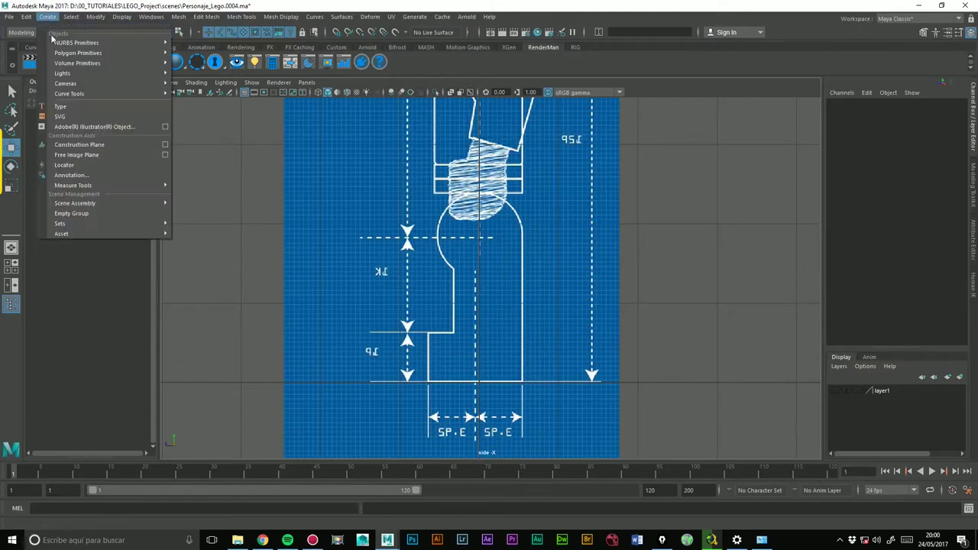
left_click(191, 72)
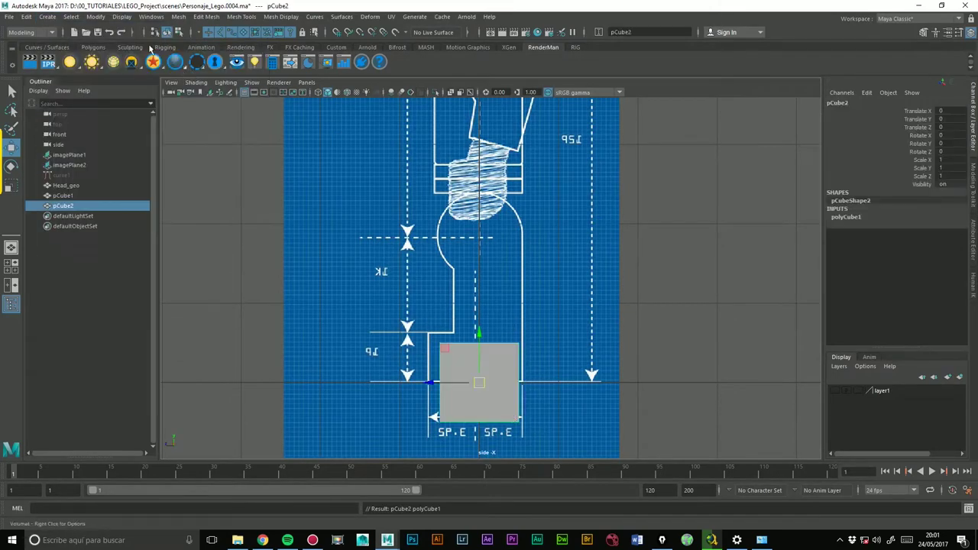
left_click_drag(479, 331, 477, 292)
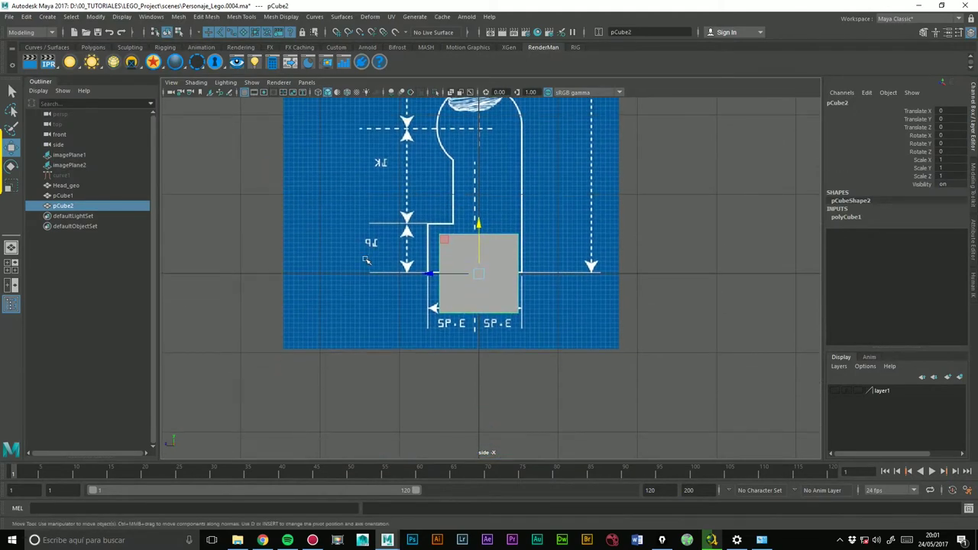
scroll(519, 260, "up", 5)
right_click(506, 241)
Turn on X-Ray for the cube and raise it so its bottom meets the base line.
right_click_drag(501, 268, 502, 267)
left_click_drag(339, 161, 645, 397)
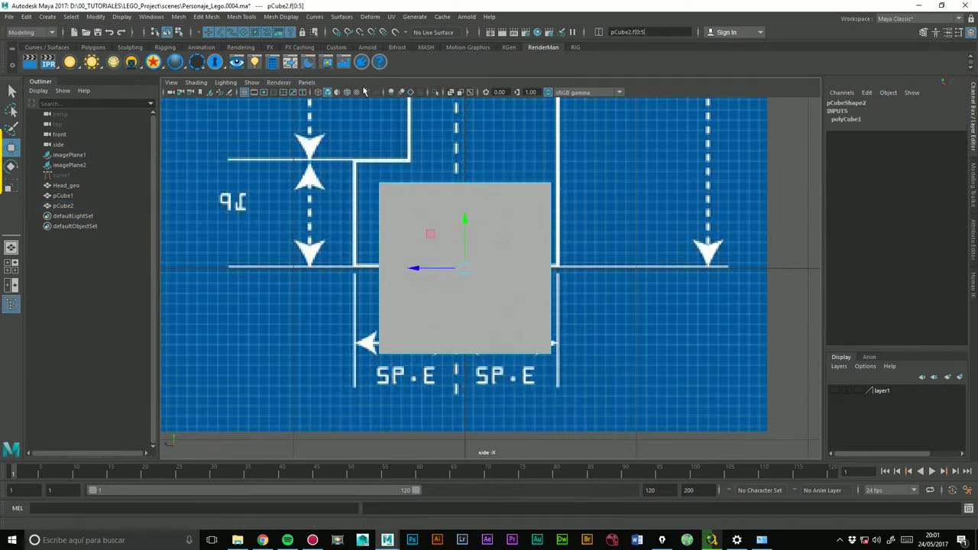
left_click(317, 91)
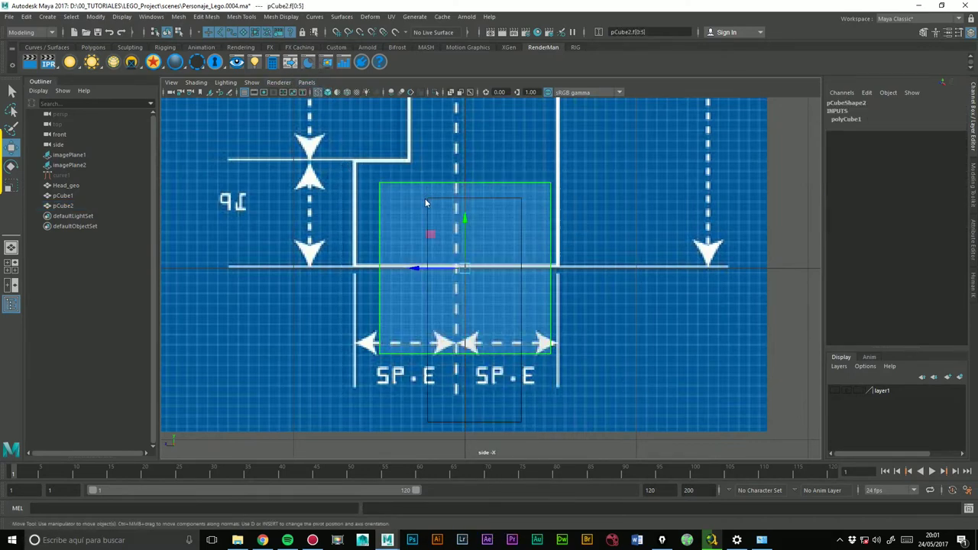
right_click_drag(425, 198, 410, 194)
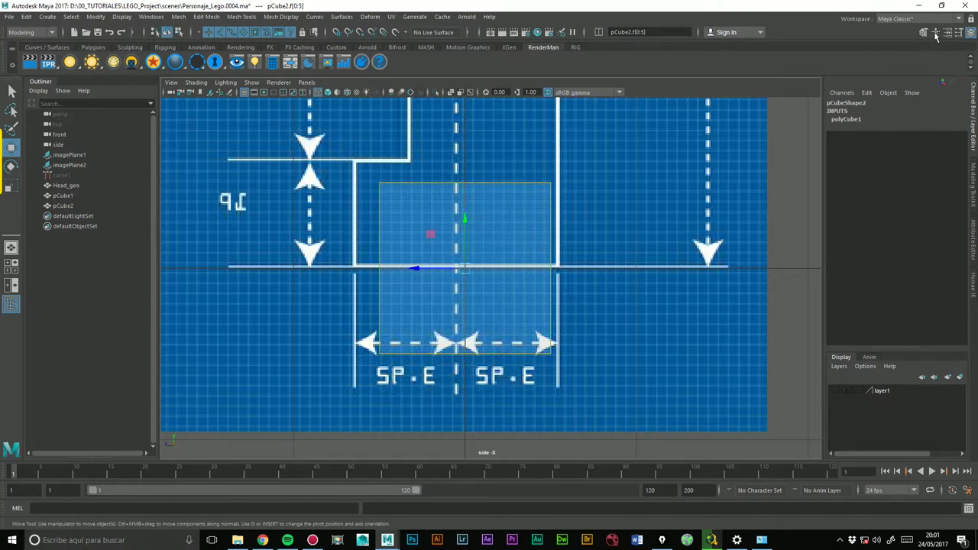
left_click(935, 33)
left_click_drag(319, 145, 642, 345)
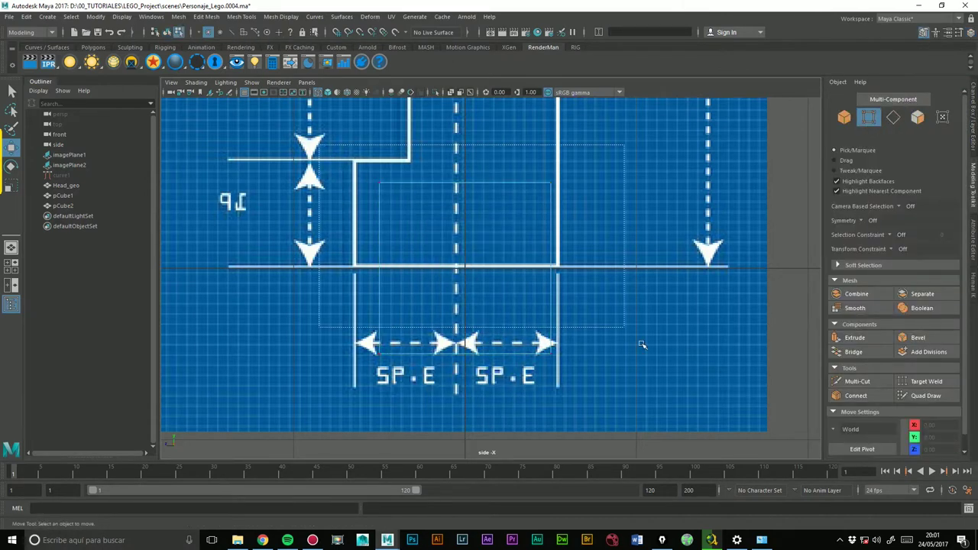
left_click_drag(464, 221, 447, 135)
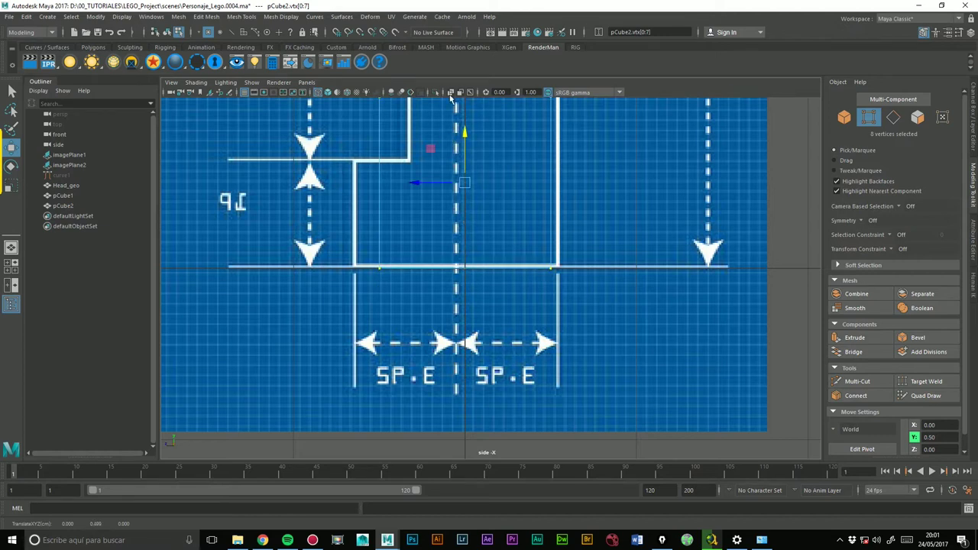
With grid snap, align the cube's bottom, left, top and right vertices to the foot outline.
left_click_drag(343, 246, 621, 282)
key("x")
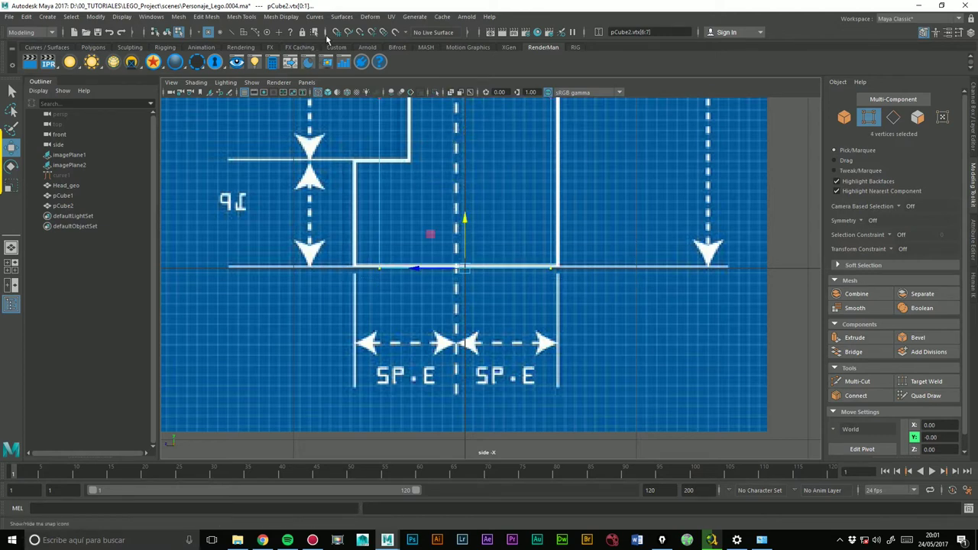
left_click(462, 218)
middle_click_drag(434, 174, 480, 230, "alt")
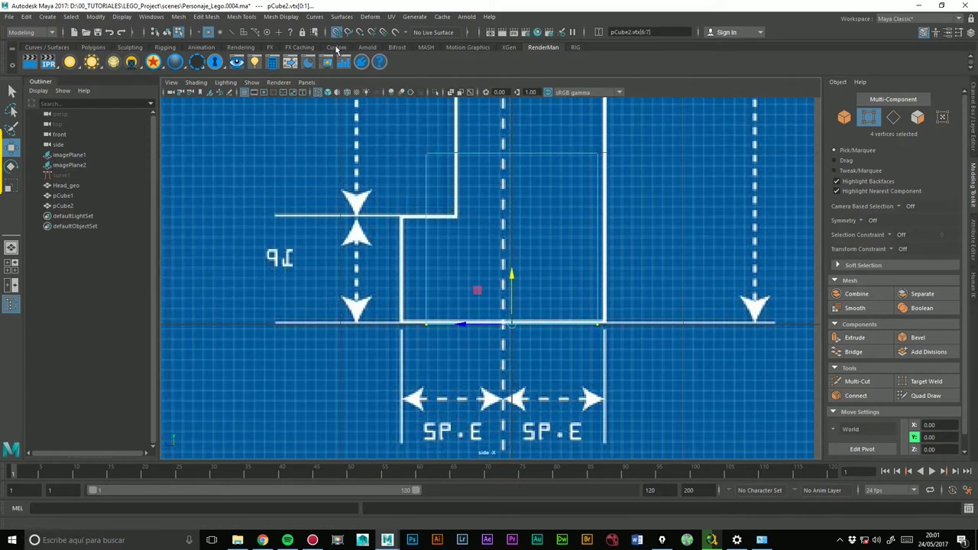
left_click_drag(393, 126, 466, 336)
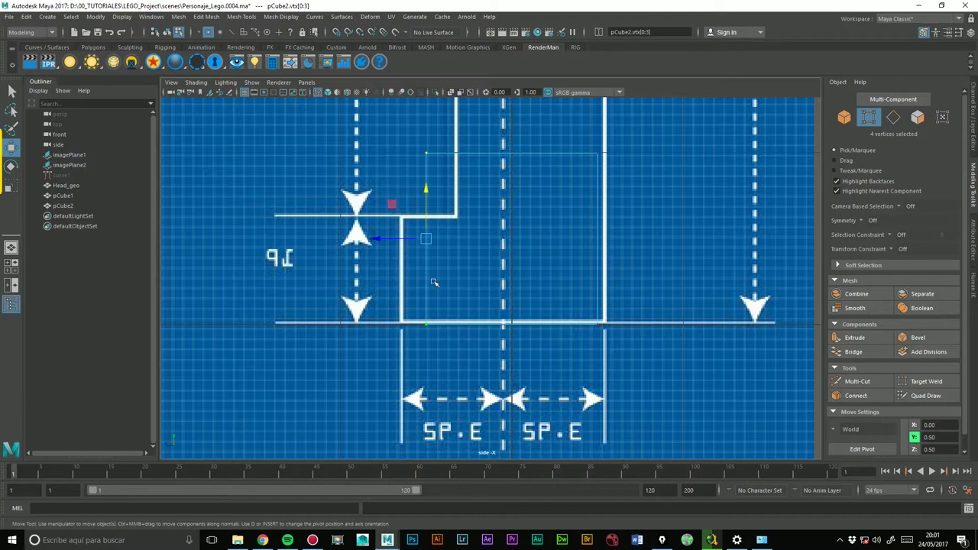
left_click_drag(382, 239, 358, 239)
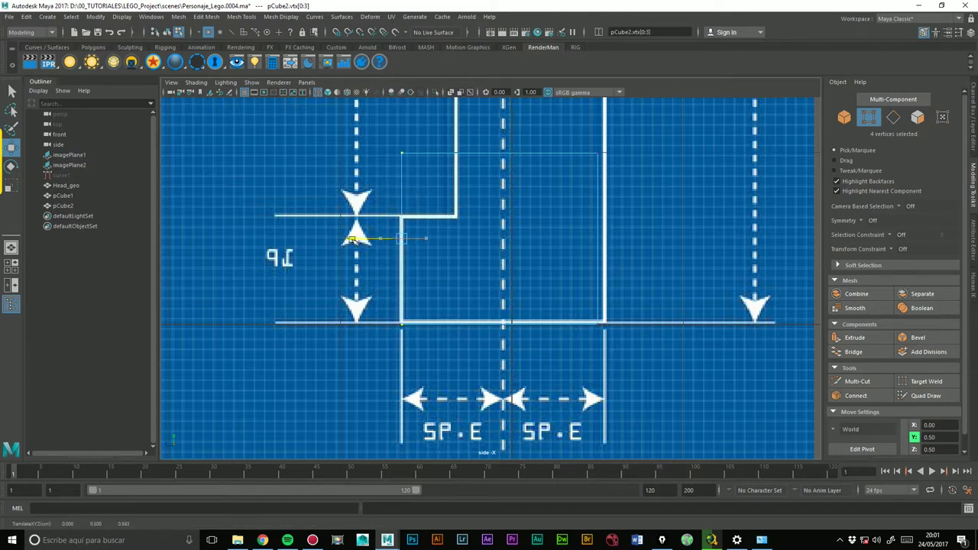
left_click_drag(372, 126, 611, 170)
left_click_drag(500, 105, 496, 163)
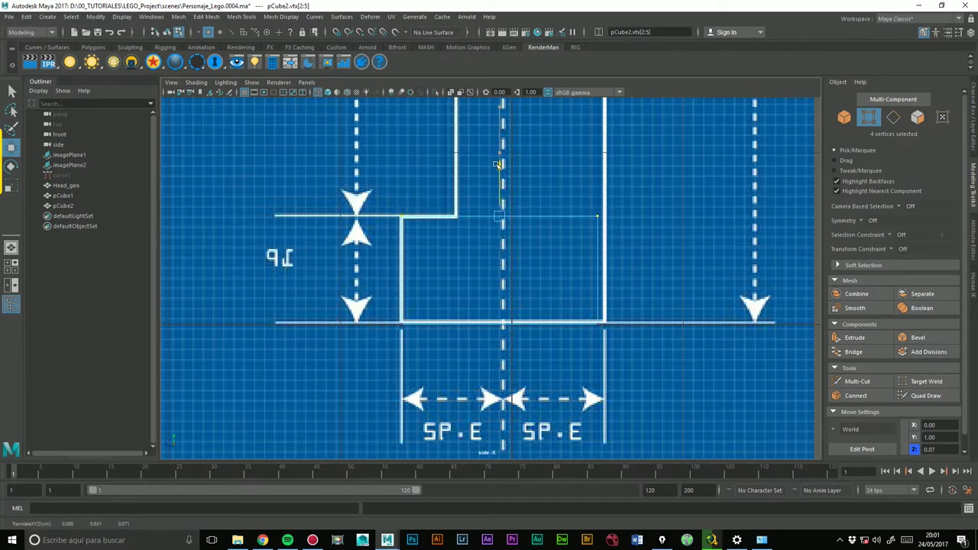
left_click_drag(640, 168, 595, 327)
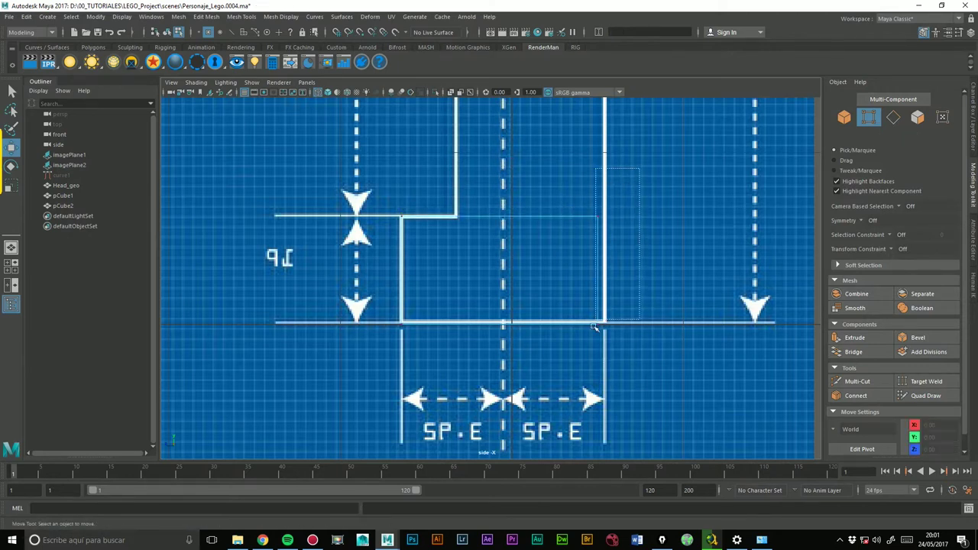
left_click_drag(548, 270, 555, 271)
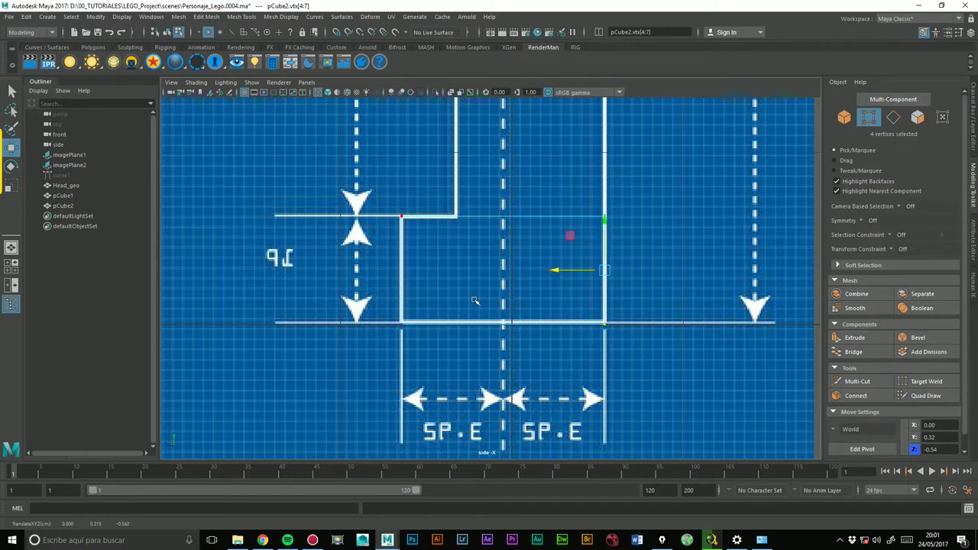
Cut a new edge loop into pCube2 and move its vertices to Z 0.33.
left_click(857, 381)
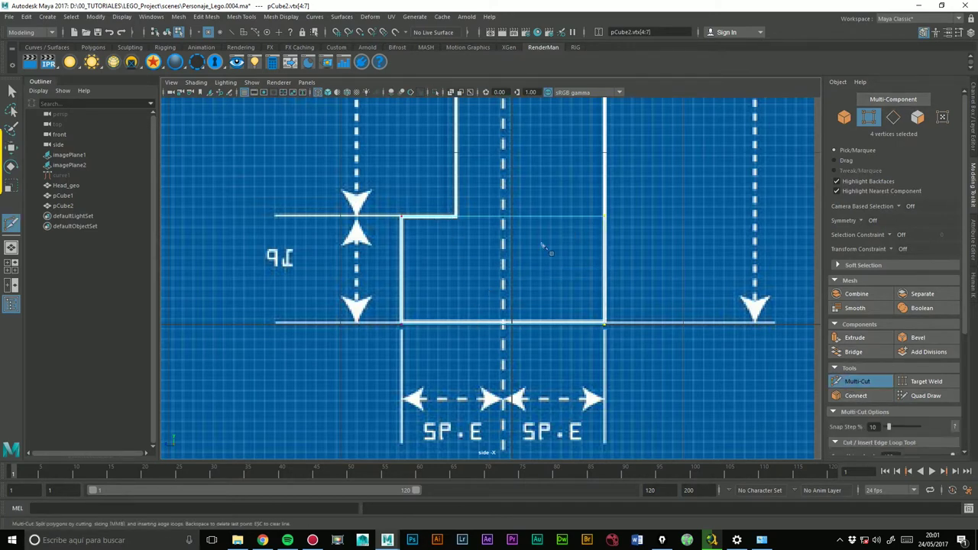
left_click(455, 277)
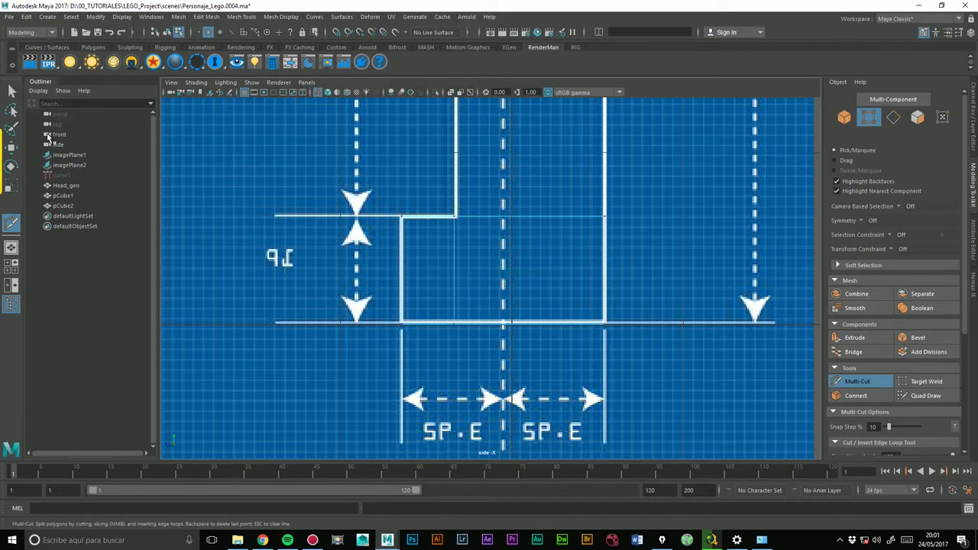
key("q")
left_click_drag(436, 199, 504, 323)
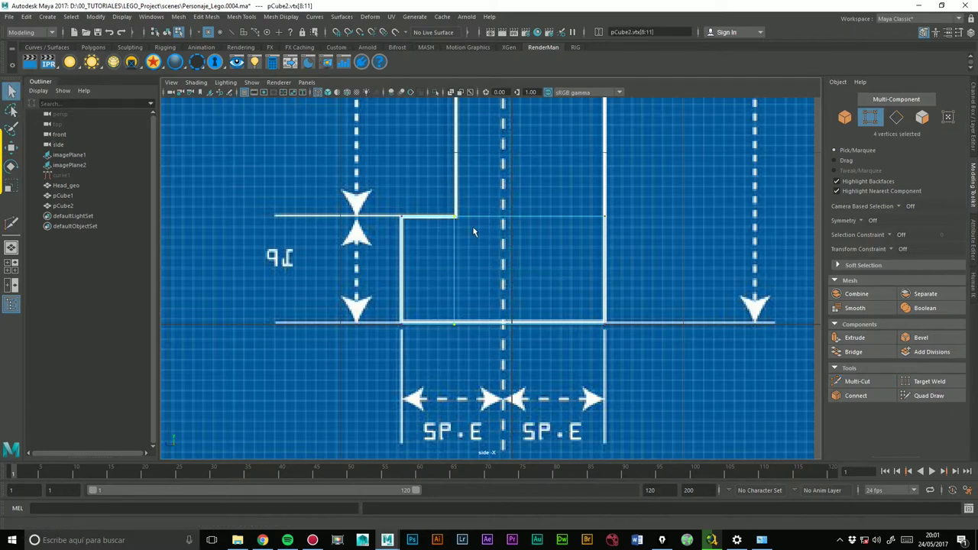
right_click_drag(473, 231, 767, 181, "alt")
key("w")
scroll(561, 199, "up", 2)
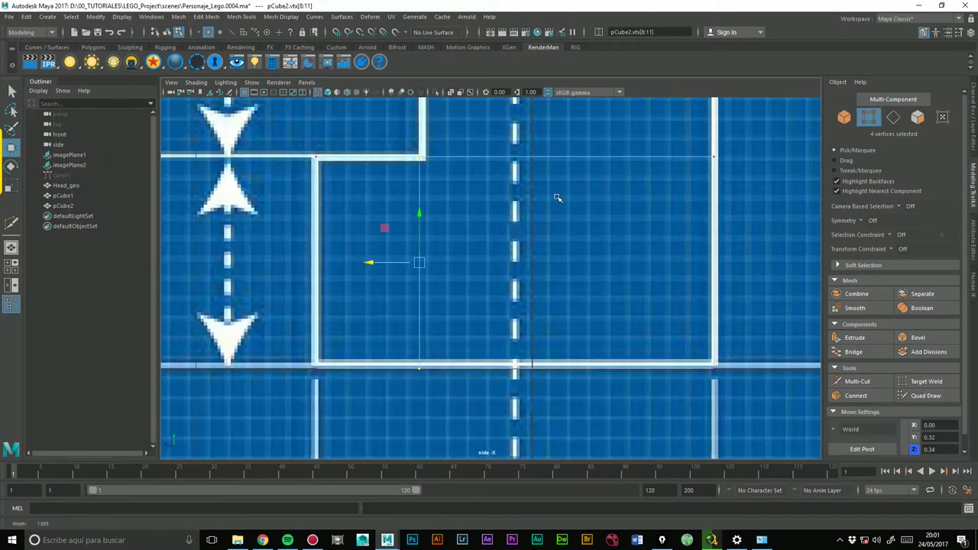
left_click_drag(372, 264, 379, 273)
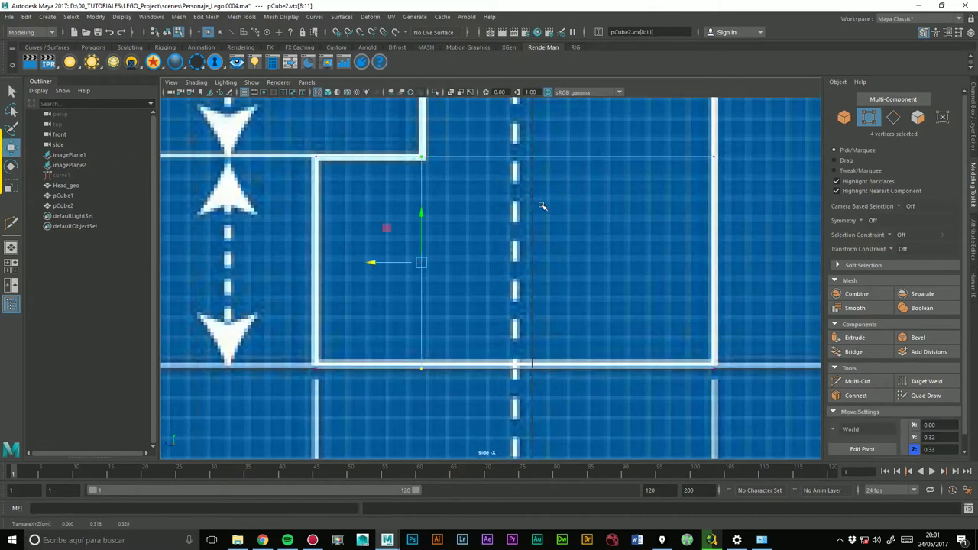
Frame the blueprint, switch to perspective and keep the cube in wireframe.
key("a")
key("space")
mouse_move(521, 208)
left_mouse_down()
mouse_move(620, 197)
mouse_move(334, 86)
left_mouse_up()
scroll(620, 196, "up", 3)
left_click(327, 93)
left_click(318, 92)
Show the box smooth-shaded, switch to the front view and zoom onto the leg blueprint.
left_click(327, 92)
left_click(318, 93)
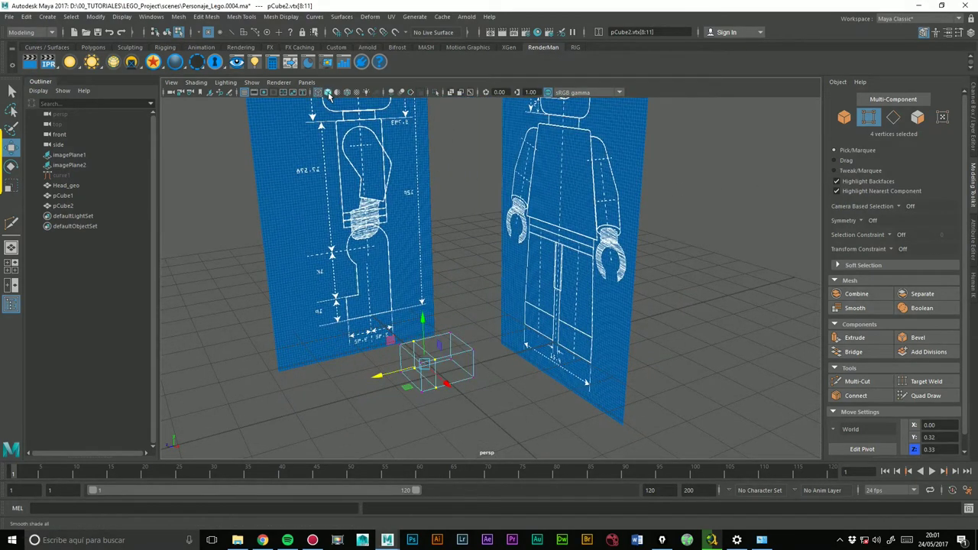
left_click(327, 93)
scroll(581, 280, "up", 3)
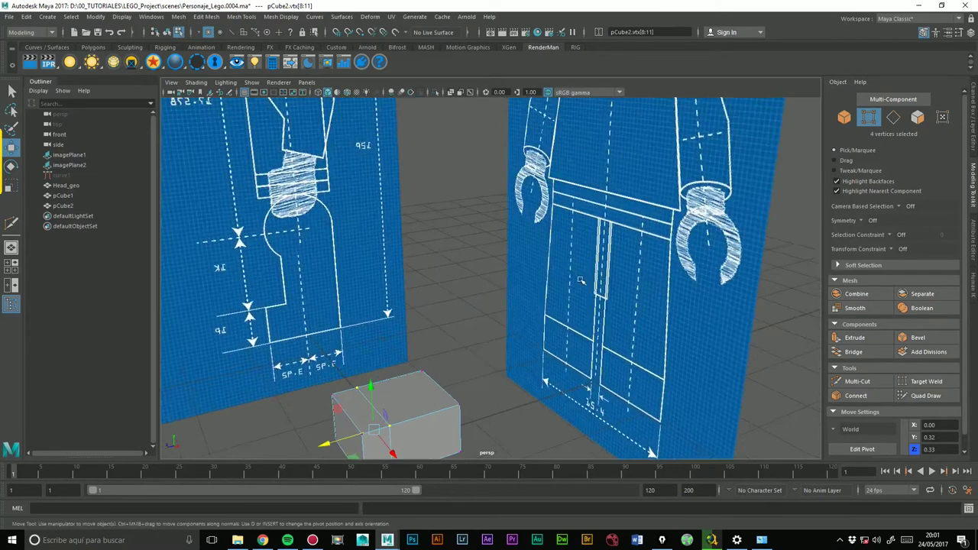
scroll(512, 241, "down", 3)
right_click_drag(469, 292, 471, 264)
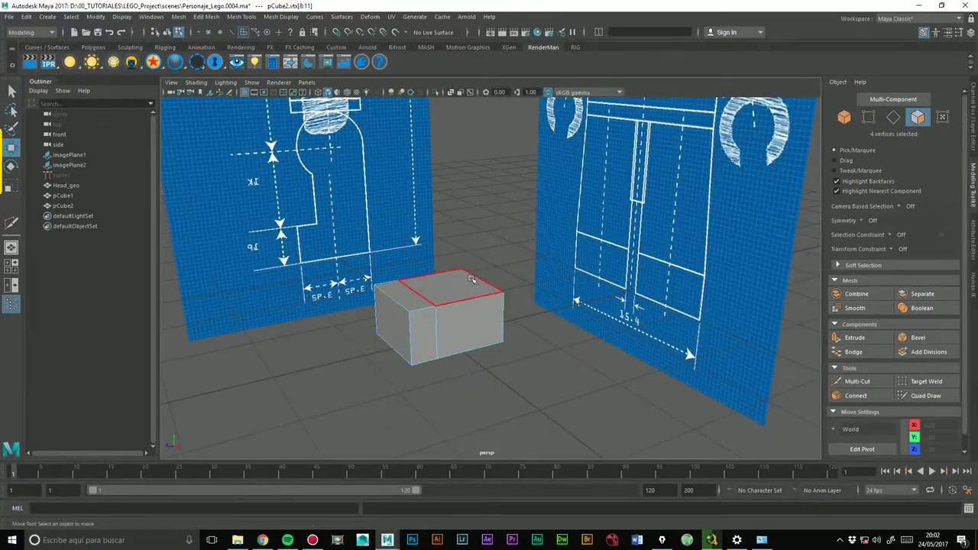
key("space")
left_click_drag(461, 284, 481, 307)
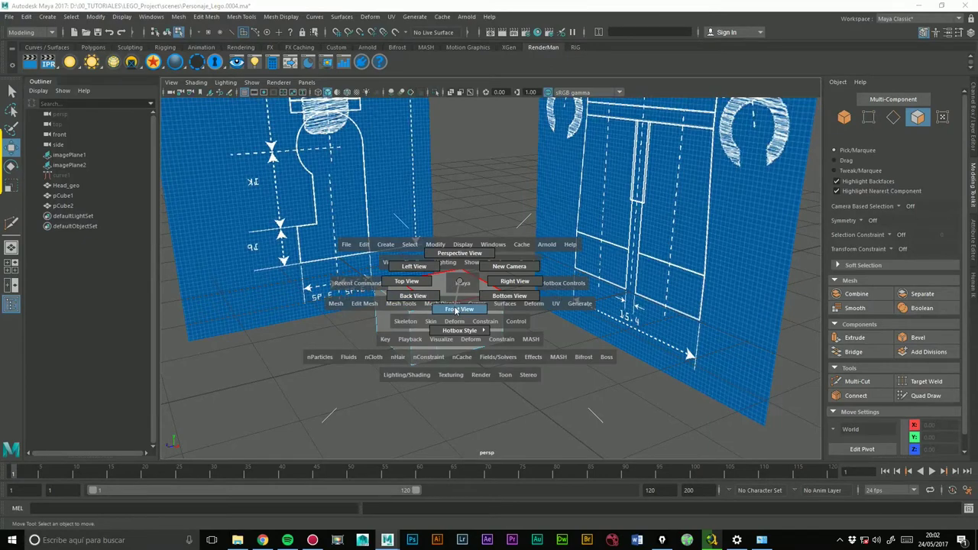
scroll(514, 277, "down", 3)
scroll(515, 276, "up", 3)
scroll(583, 208, "up", 1)
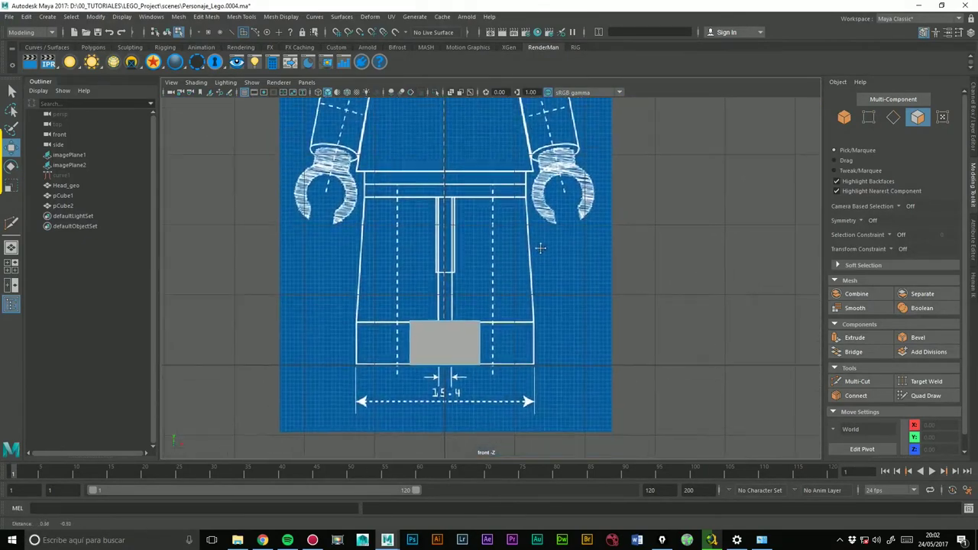
scroll(583, 207, "up", 1)
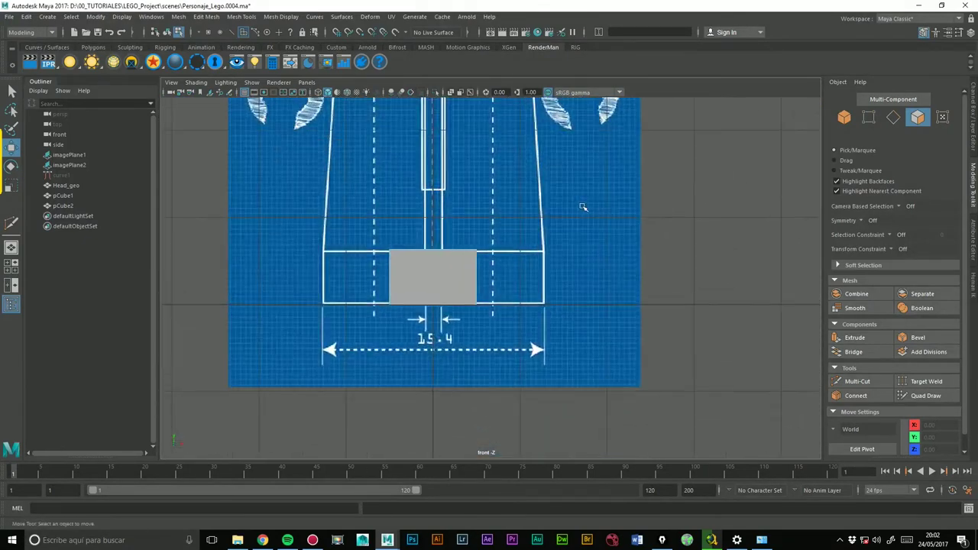
Select the box's vertices and slide them right along X toward the right leg outline.
left_click(868, 116)
left_click_drag(346, 229, 402, 266)
mouse_move(481, 278)
left_mouse_down()
mouse_move(535, 270)
mouse_move(534, 281)
left_mouse_up()
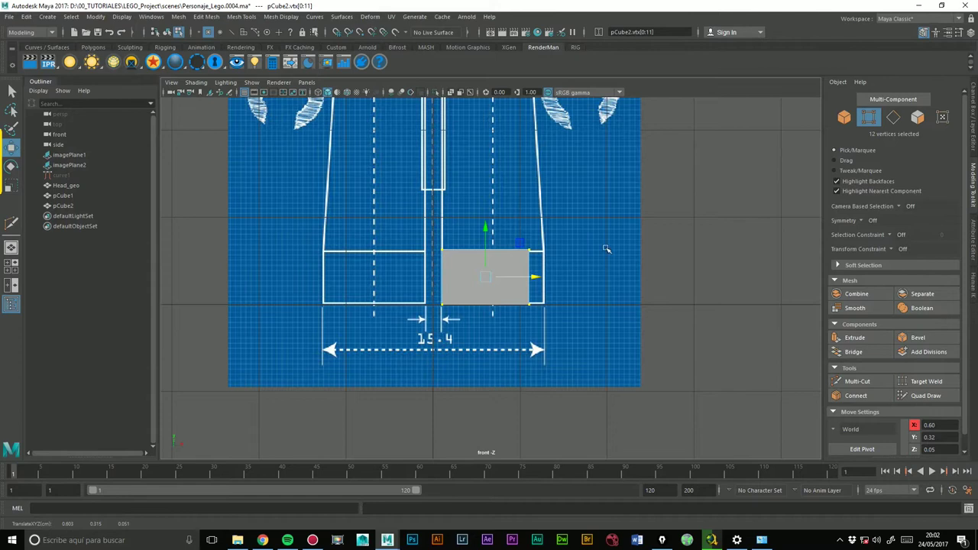
scroll(553, 299, "up", 5)
In wireframe, select the six right-edge vertices and the three top inner-edge vertices.
left_click_drag(540, 183, 493, 367)
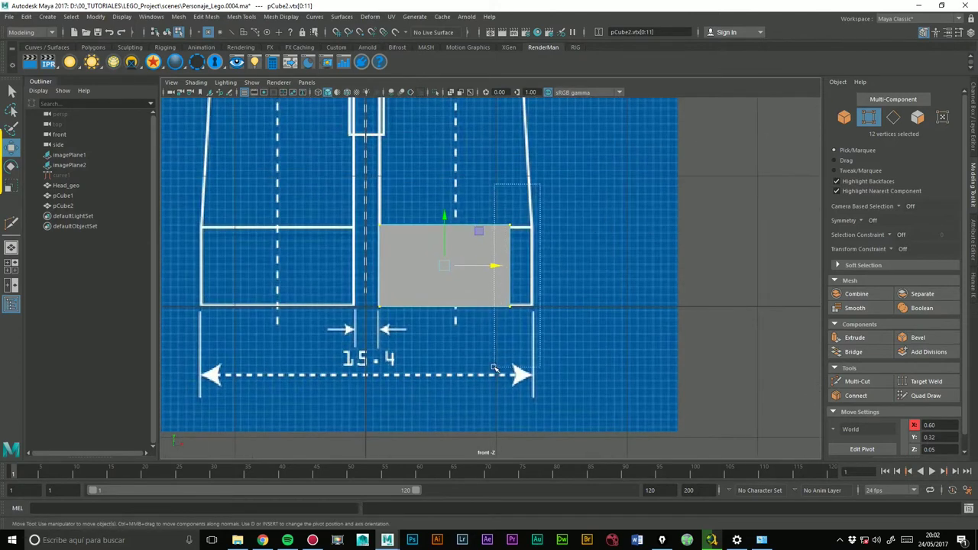
left_click(328, 92)
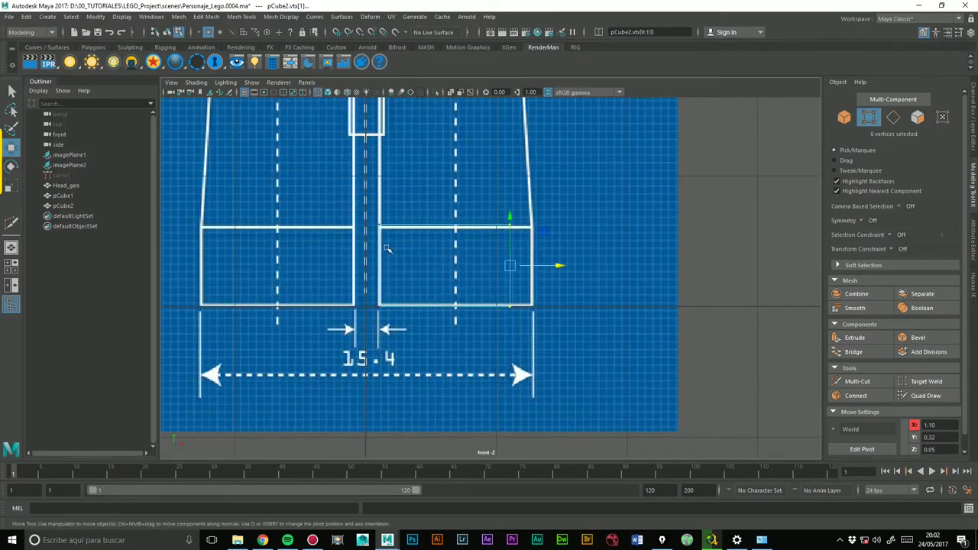
left_click(329, 92)
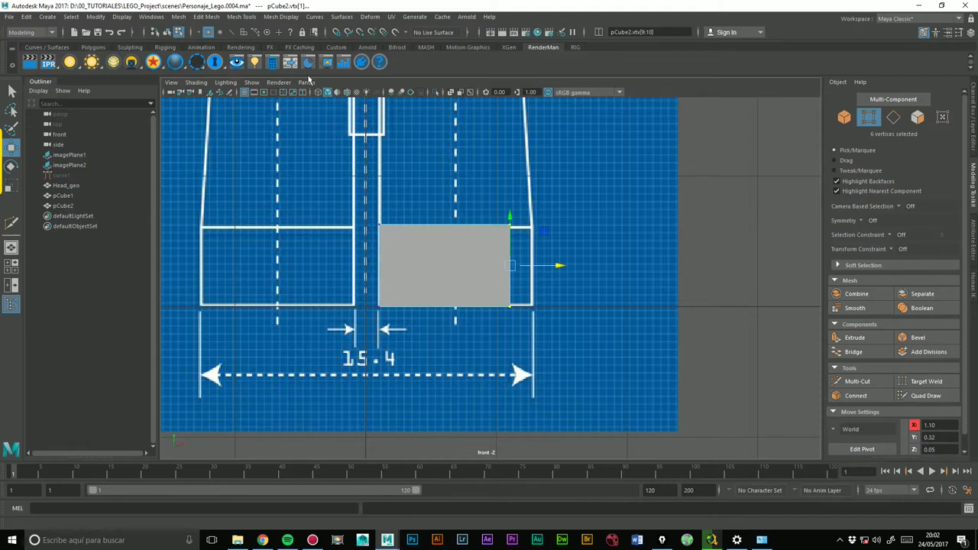
left_click(318, 92)
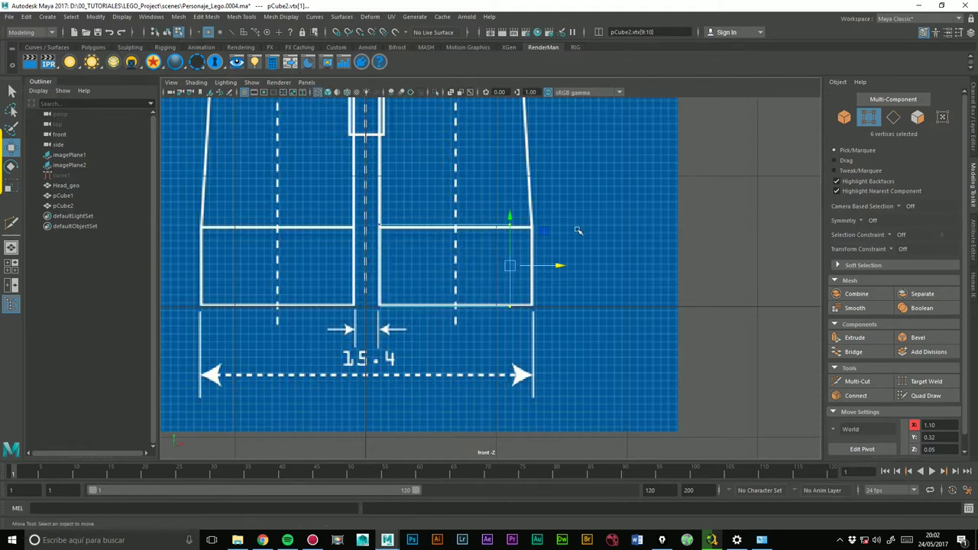
left_click(555, 197)
left_click_drag(555, 197, 467, 339)
left_click_drag(508, 224, 527, 233)
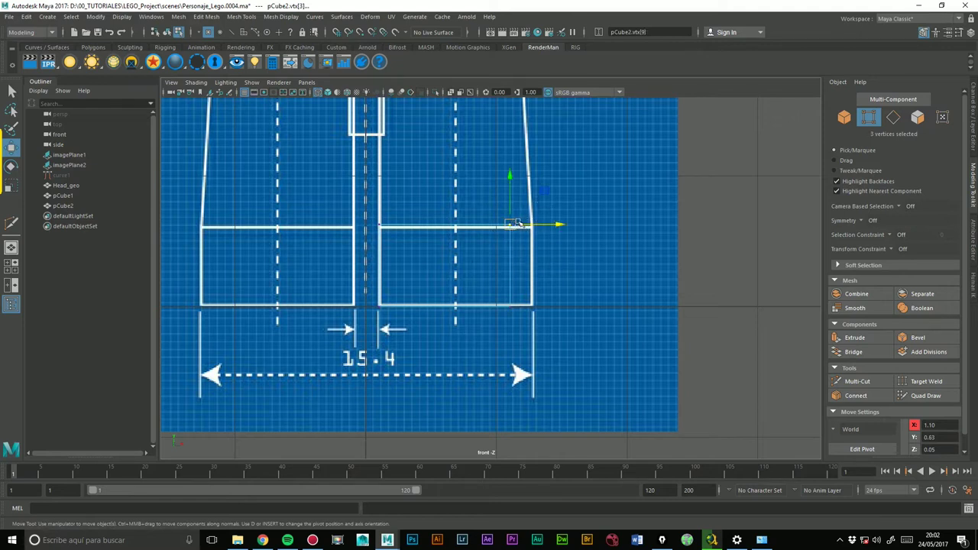
key("space")
Switch to the perspective view, then back to the front view.
left_click_drag(482, 210, 430, 331)
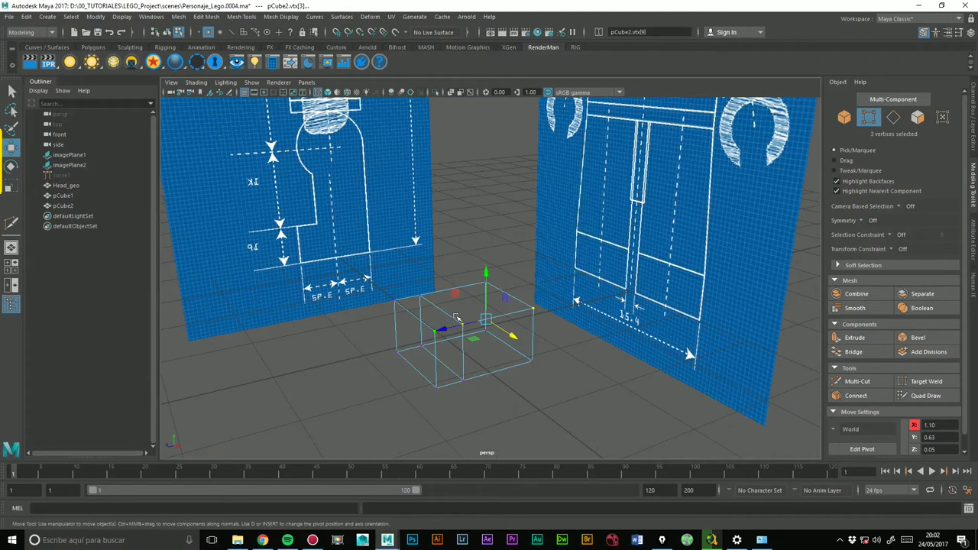
key("space")
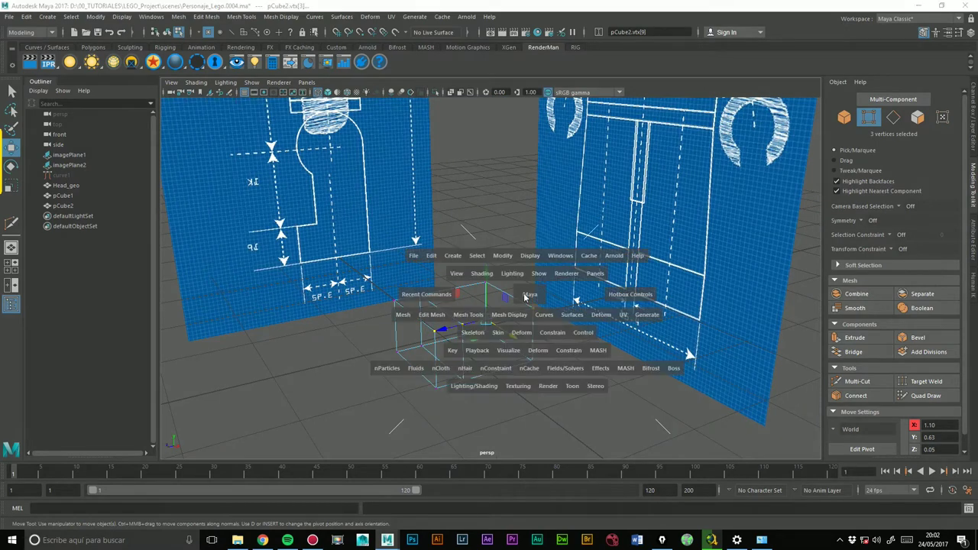
key("space")
left_click(533, 311)
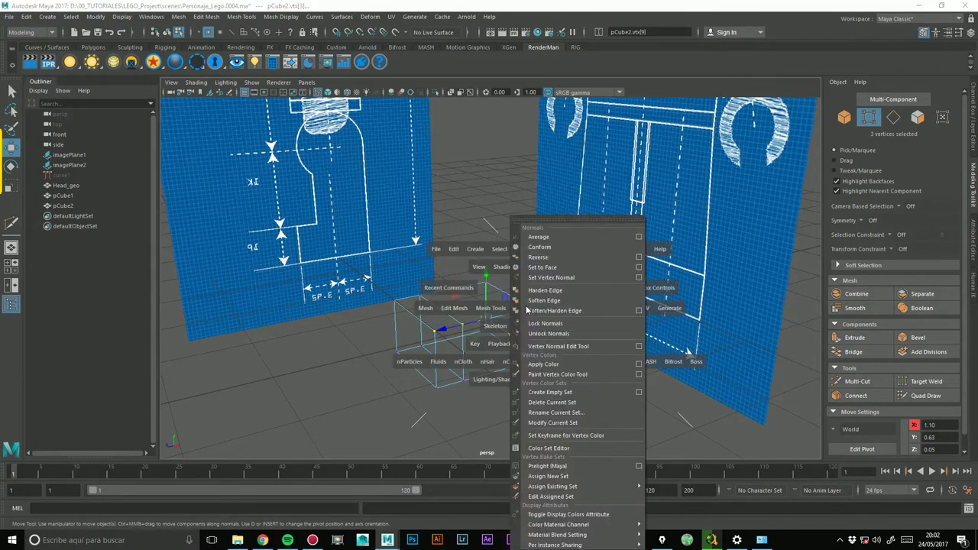
left_click(553, 293)
left_click_drag(554, 292, 557, 316)
Drag the three vertices down onto the lower edge line and select the box's inner right edge.
middle_click_drag(632, 186, 568, 275)
left_click_drag(600, 207, 488, 366)
left_click_drag(537, 271, 728, 232)
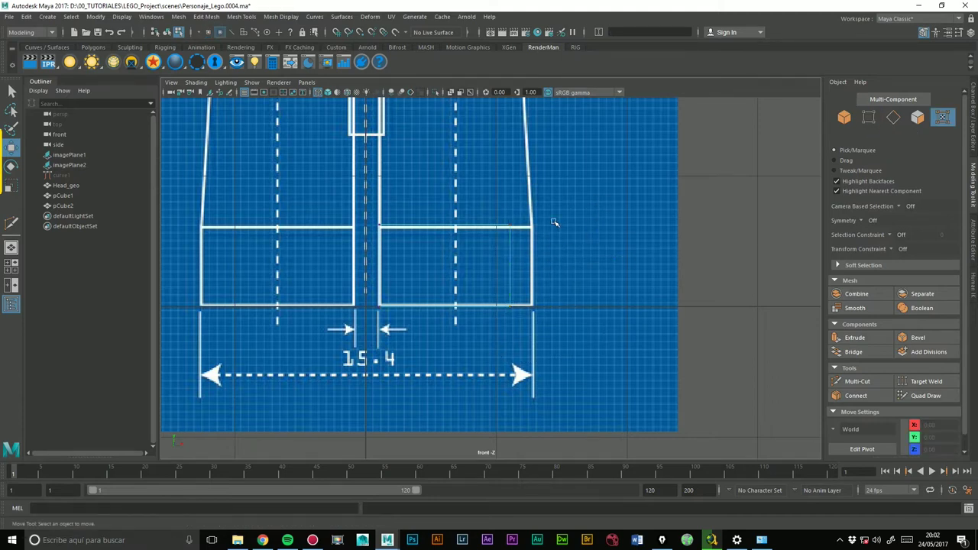
left_click_drag(556, 223, 486, 315)
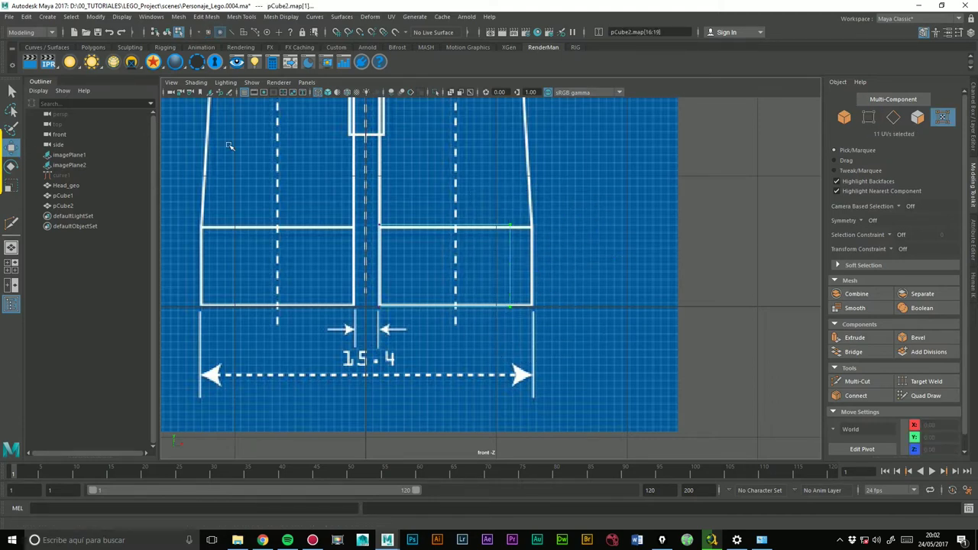
scroll(567, 219, "down", 1)
scroll(438, 229, "down", 5)
scroll(490, 280, "up", 5)
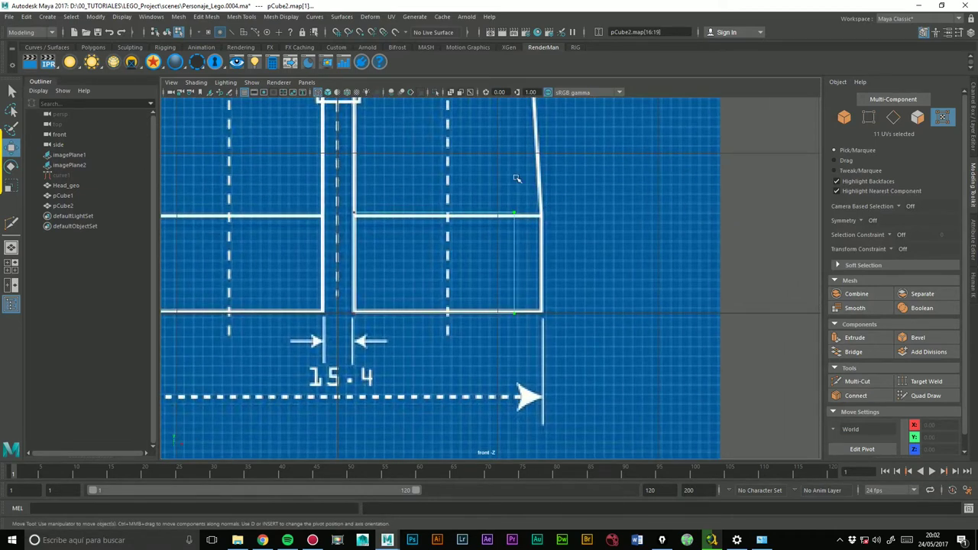
left_click_drag(563, 174, 449, 275)
left_click_drag(590, 175, 489, 334)
double_click(12, 149)
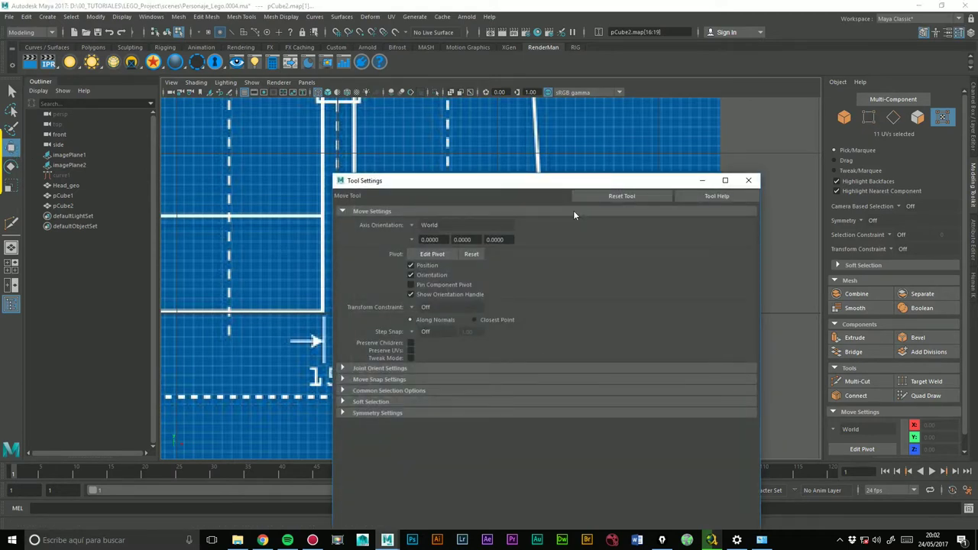
left_click(748, 180)
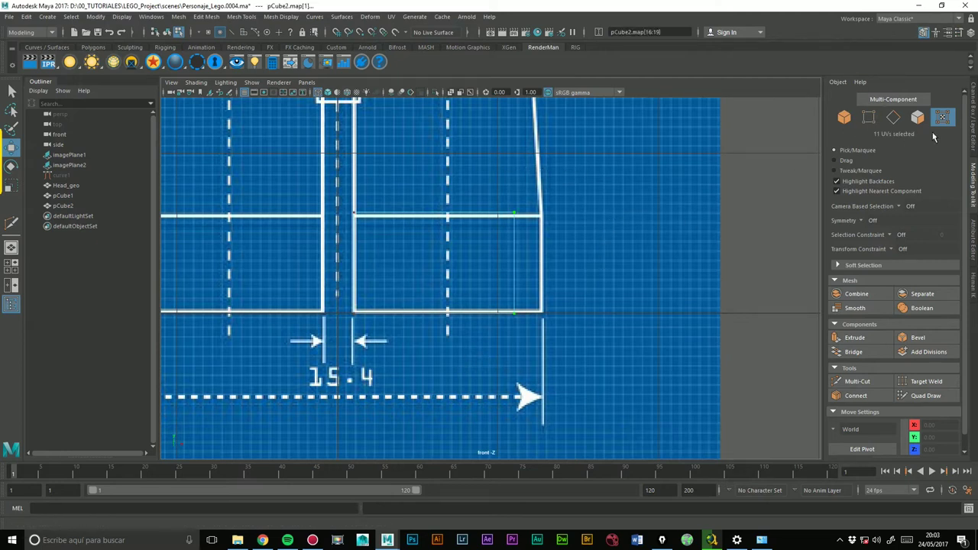
Stretch the box's right-side vertices out to the leg's outer line at X 1.27.
left_click(868, 117)
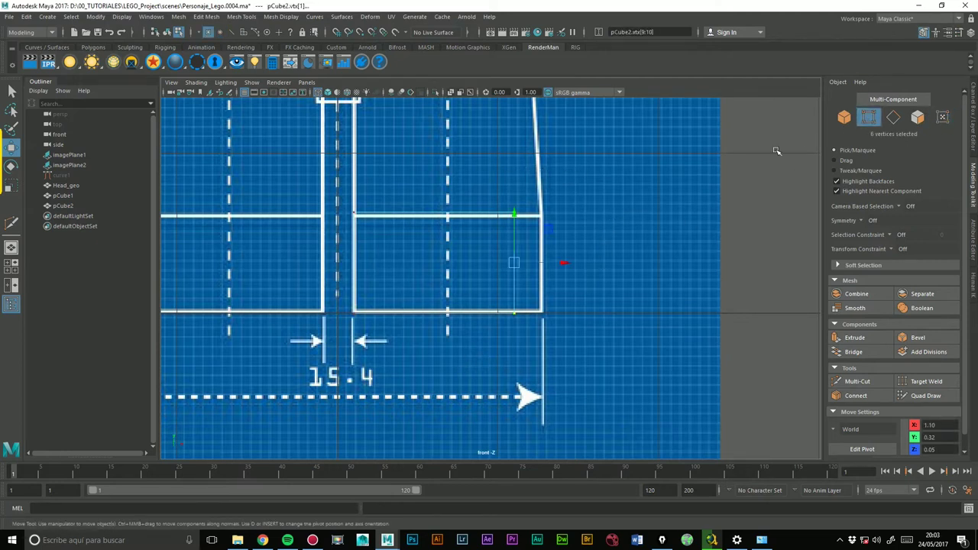
left_click_drag(565, 265, 593, 263)
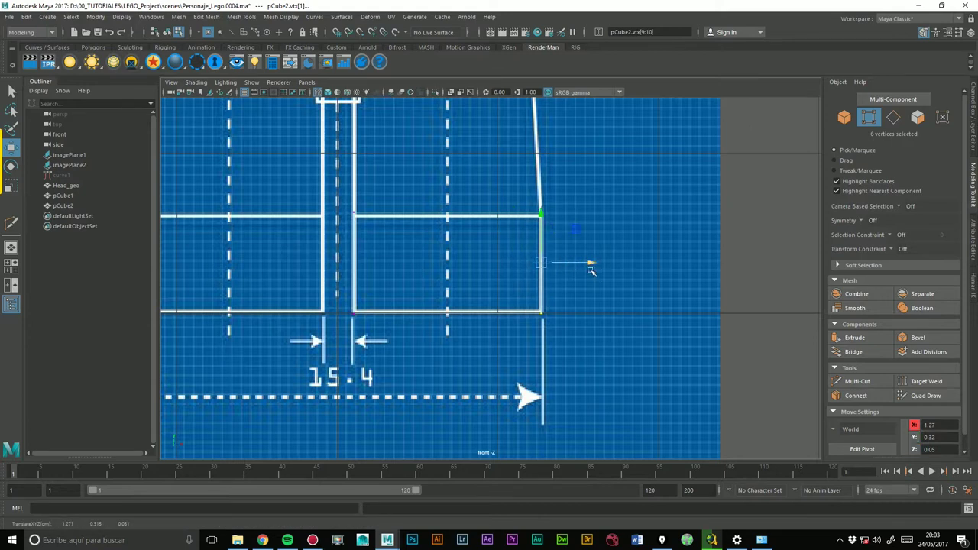
middle_click_drag(428, 192, 461, 245, "alt")
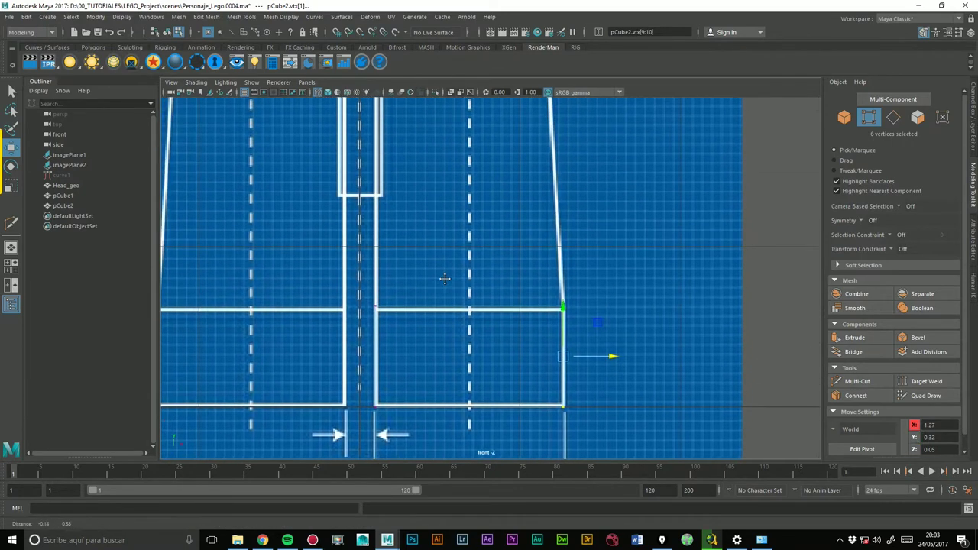
Lower the box's middle row of vertices slightly to Y 0.62.
left_click_drag(380, 243, 615, 279)
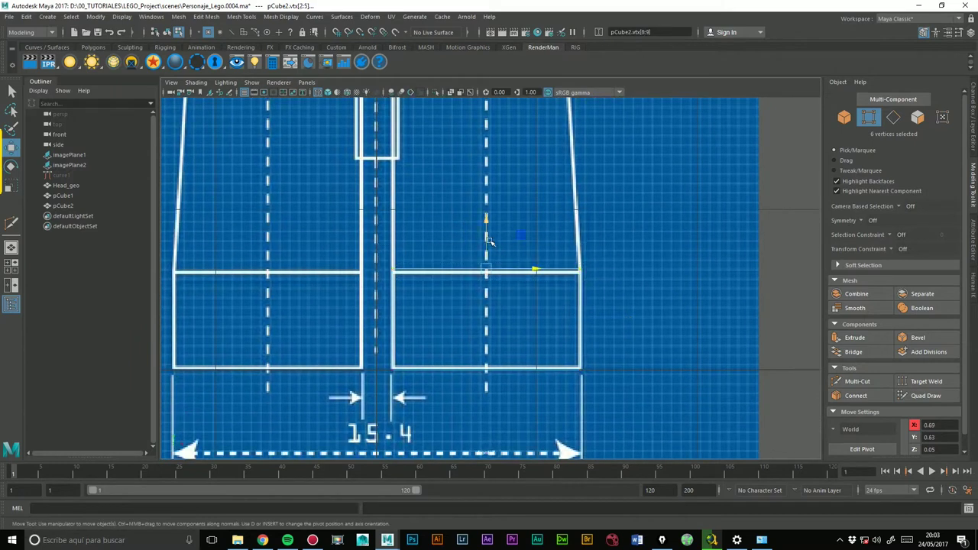
left_click_drag(489, 218, 484, 224)
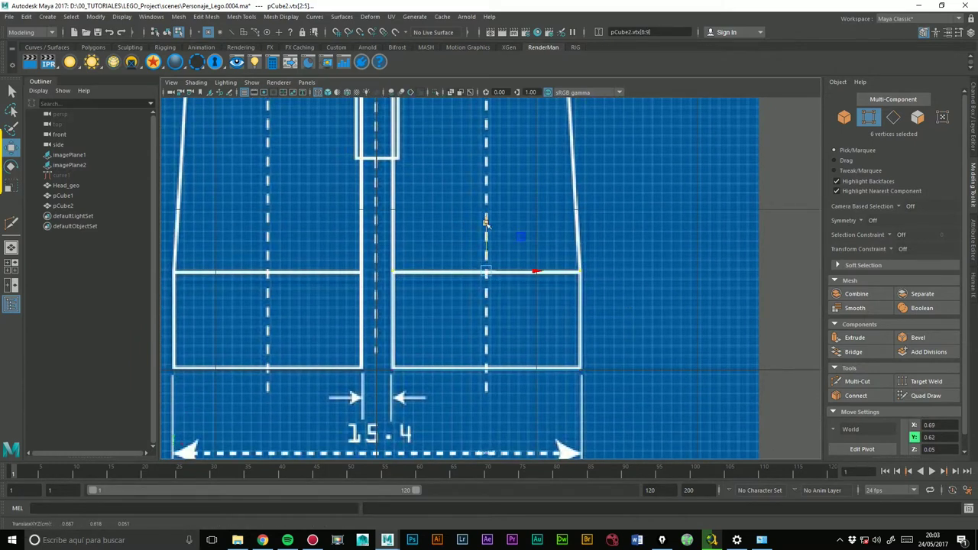
scroll(624, 189, "down", 2)
scroll(624, 188, "down", 3)
scroll(581, 206, "up", 2)
scroll(550, 218, "up", 1)
scroll(537, 222, "up", 1)
scroll(537, 221, "up", 1)
scroll(596, 210, "up", 1)
Show the leg block smooth-shaded in the perspective view.
key("space")
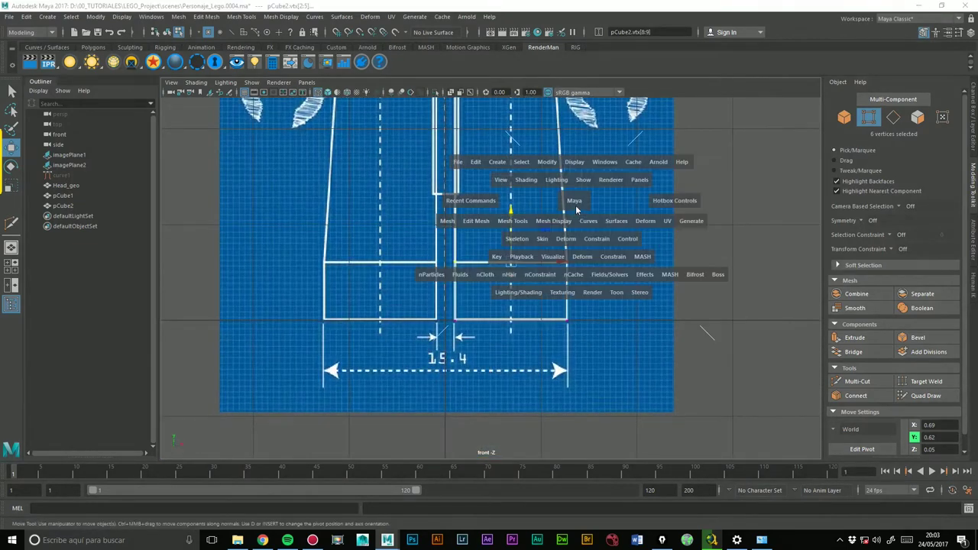
left_click_drag(575, 205, 572, 173)
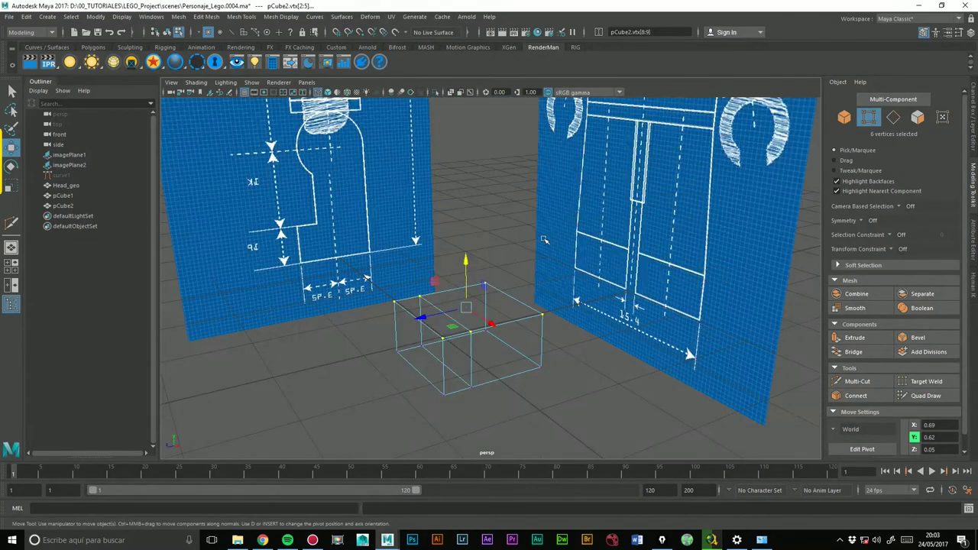
key("5")
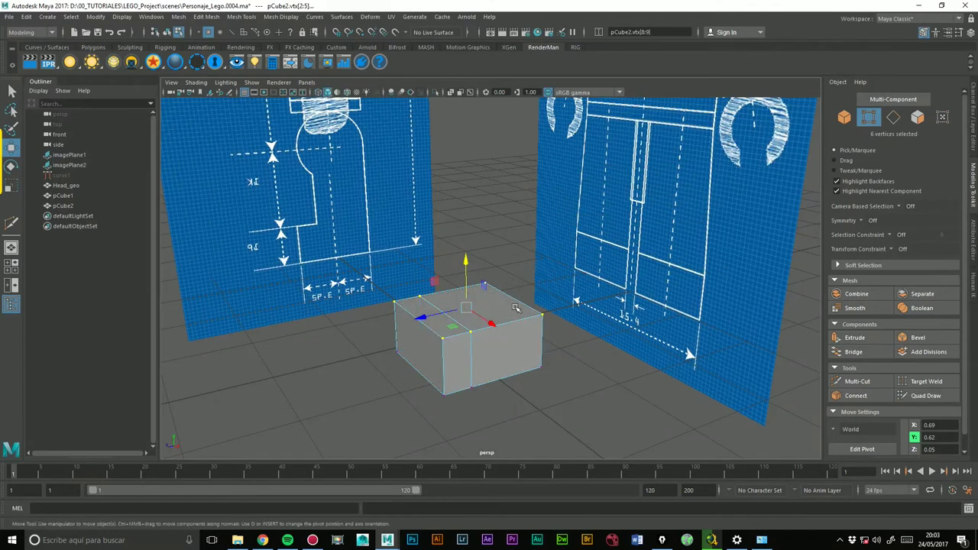
right_click_drag(515, 308, 512, 308)
Delete the cube's top face and select the open hole's border edge loop.
left_click(511, 309)
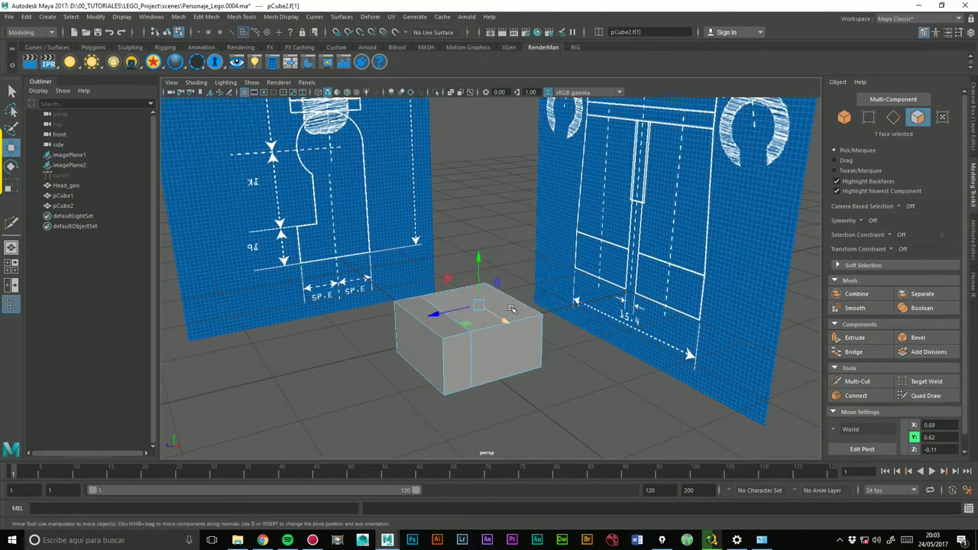
key("Delete")
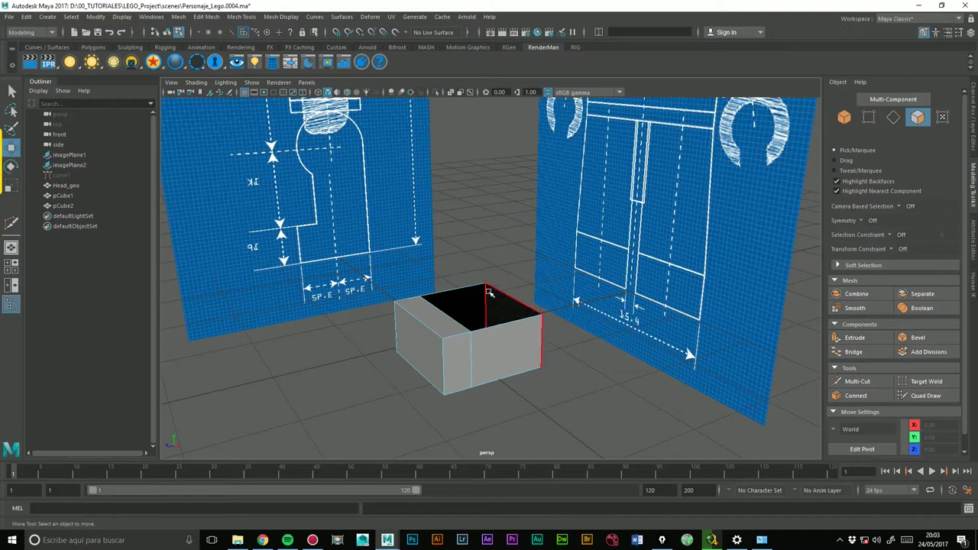
right_click_drag(485, 300, 493, 220)
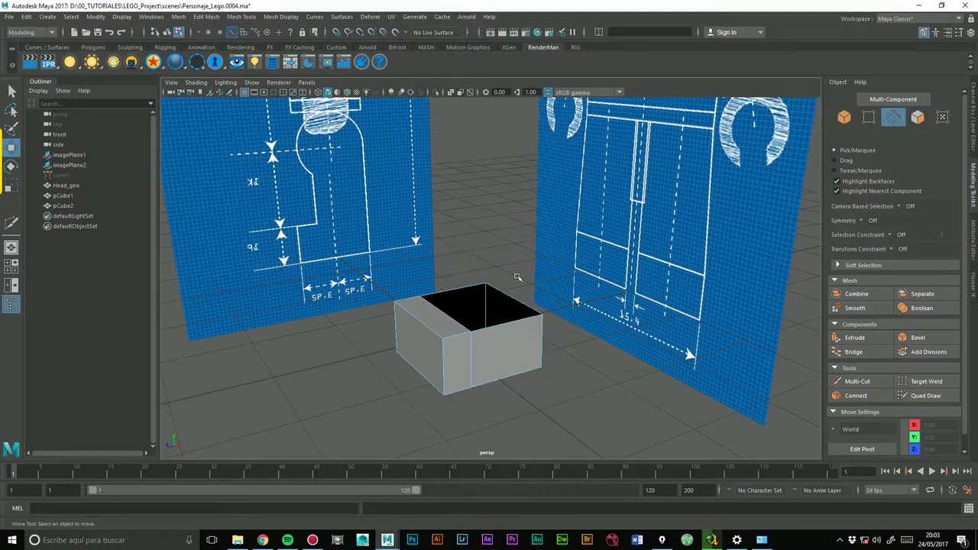
double_click(479, 289)
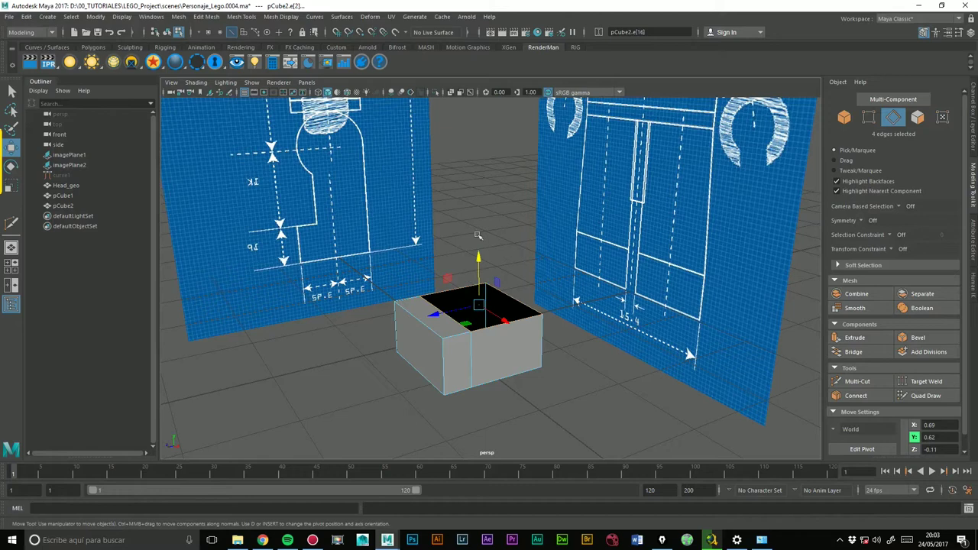
Orbit around the open cube and switch to the side view.
left_click_drag(477, 236, 621, 277, "alt")
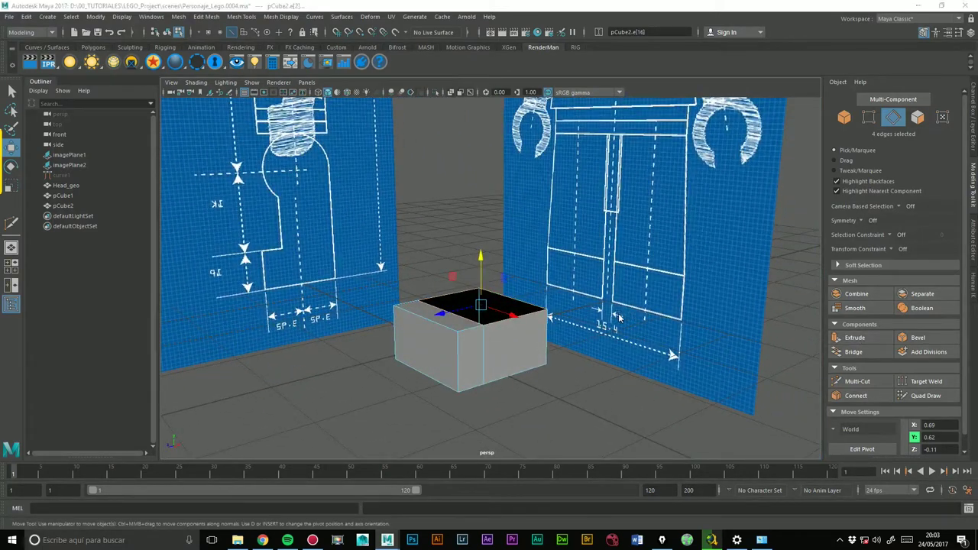
key("space")
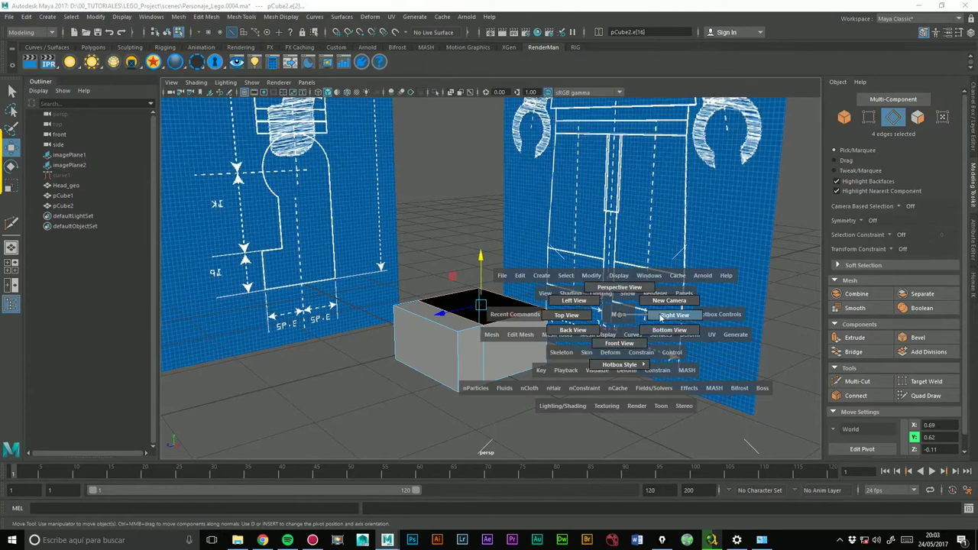
left_click_drag(629, 312, 671, 315)
Extrude the hole's border edges and pull them up to the side blueprint's leg line.
left_click(852, 338)
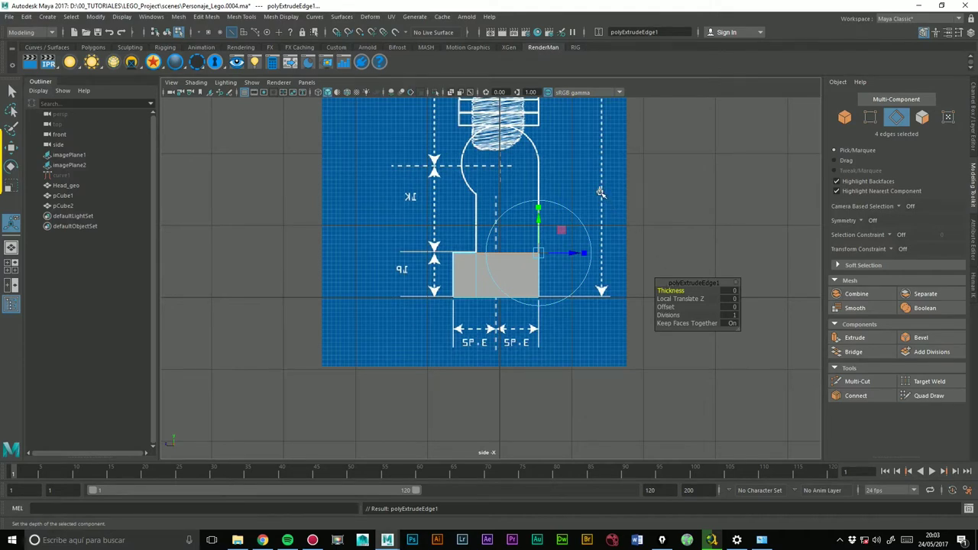
scroll(588, 252, "up", 5)
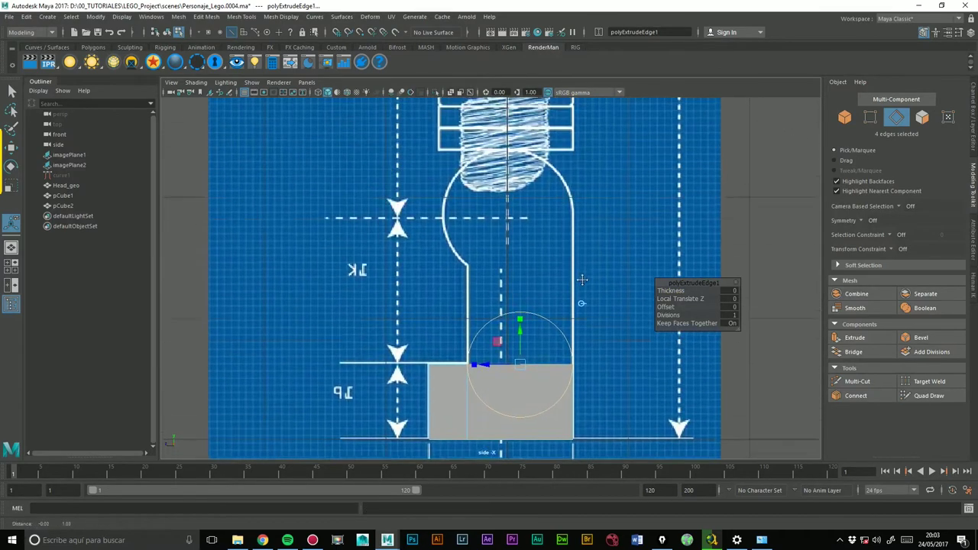
middle_click_drag(582, 280, 582, 299, "alt")
left_click_drag(520, 350, 502, 252)
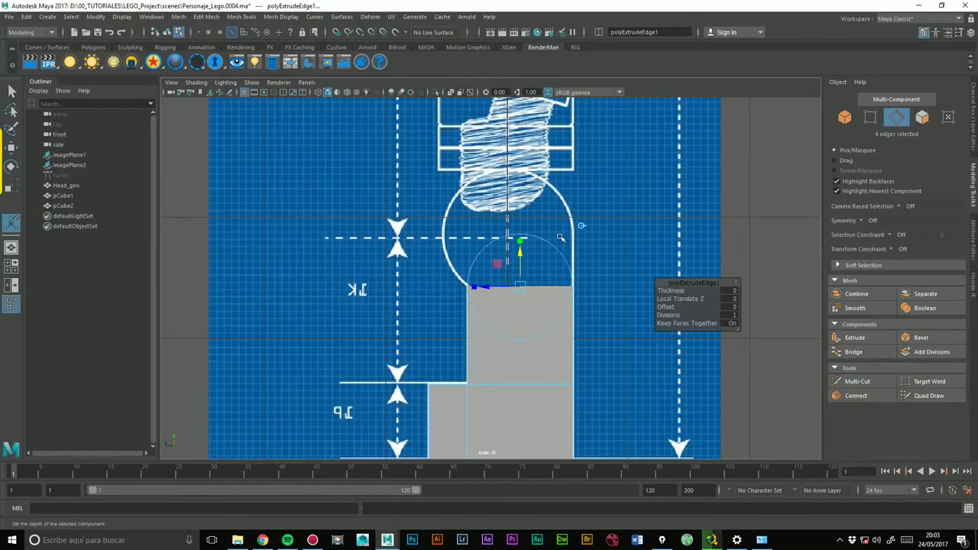
mouse_move(518, 253)
left_mouse_down()
mouse_move(519, 307)
mouse_move(517, 291)
left_mouse_up()
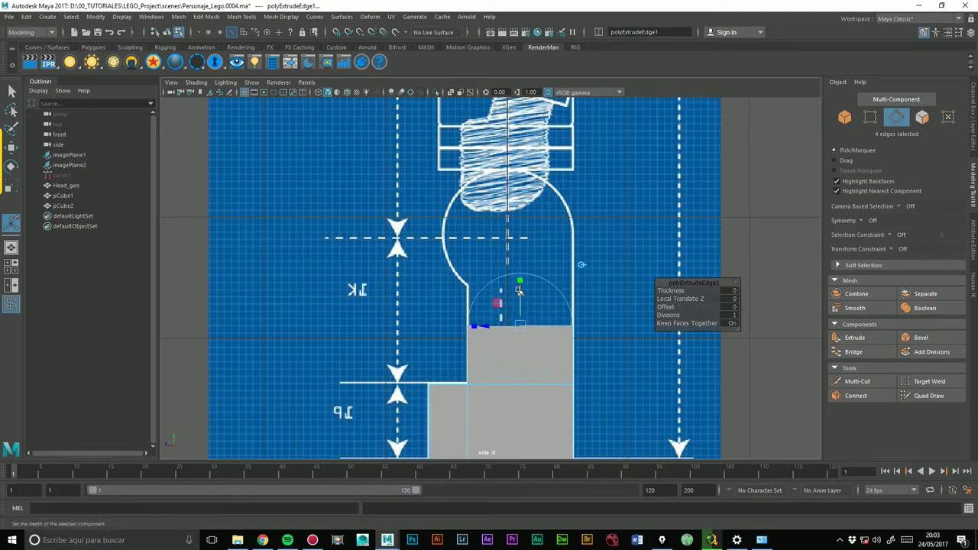
Check the extrusion in the front view, then return to perspective in object mode with nothing selected.
key("space")
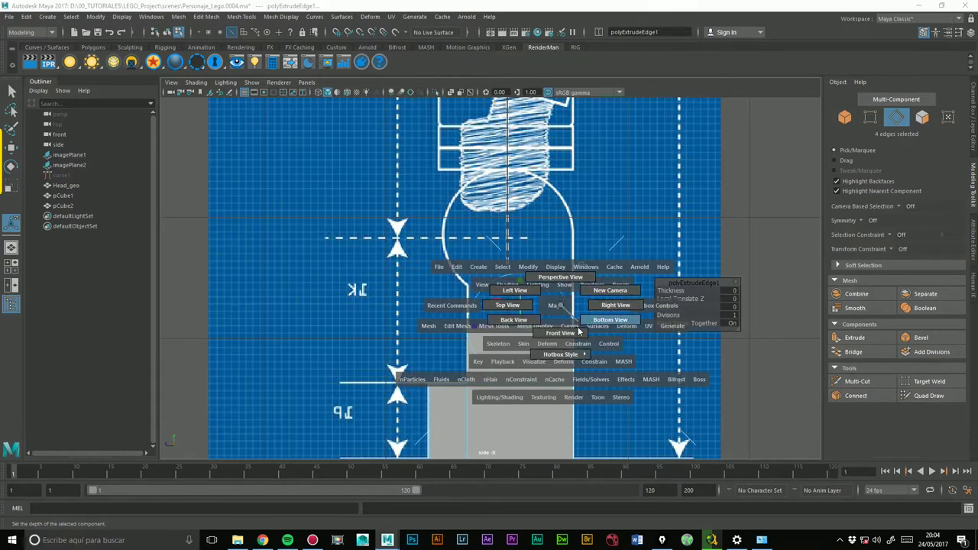
left_click_drag(604, 307, 560, 333)
middle_click_drag(608, 240, 629, 349, "alt")
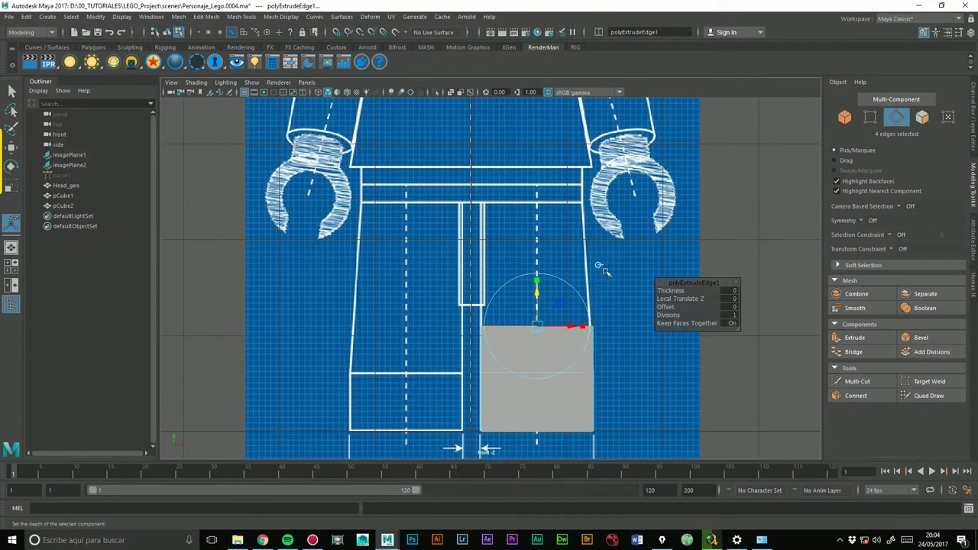
key("space")
left_click_drag(624, 240, 625, 223)
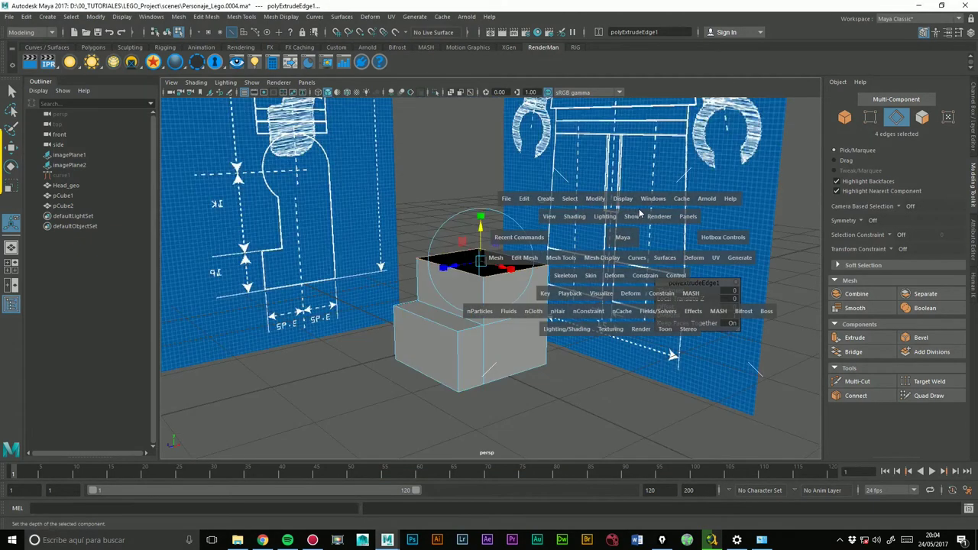
right_click_drag(496, 264, 562, 239)
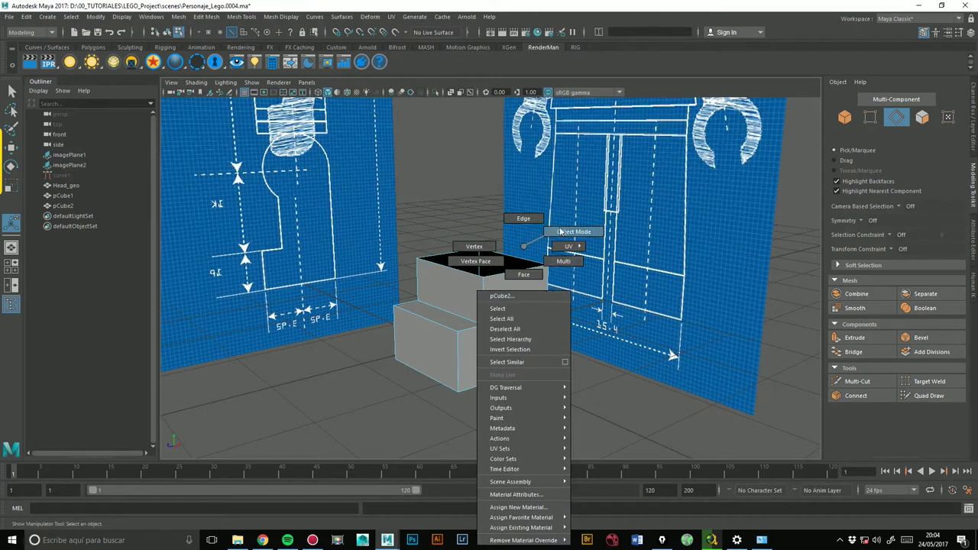
left_click(596, 375)
left_click_drag(596, 374, 474, 359, "alt")
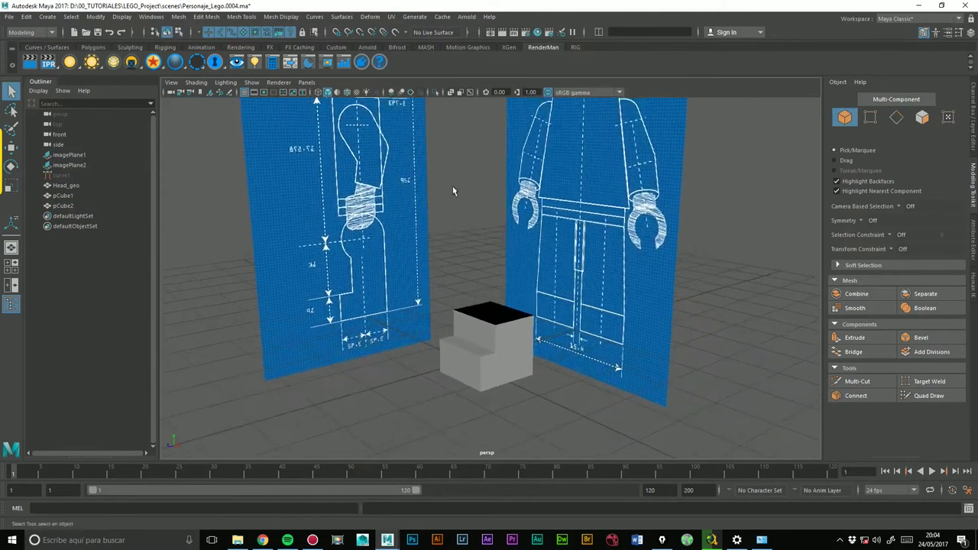
Create a polygon cylinder, pCylinder1, around the leg block and activate the Rotate tool.
left_click(48, 16)
mouse_move(78, 53)
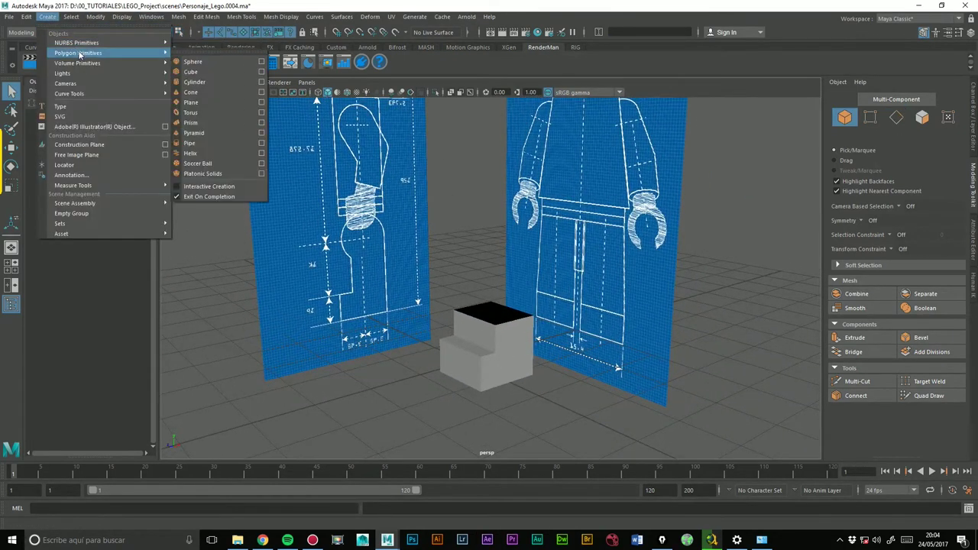
left_click(194, 82)
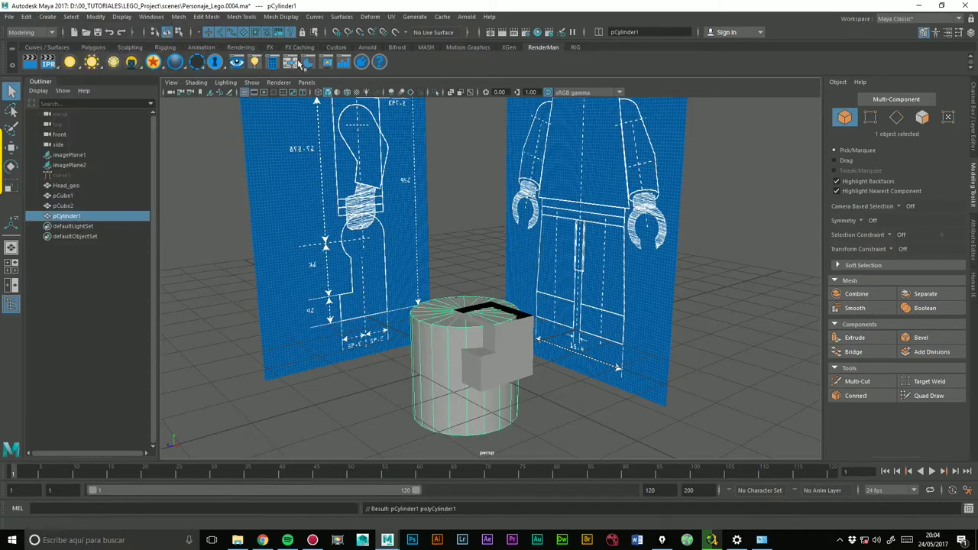
mouse_move(509, 228)
left_mouse_down("alt")
mouse_move(484, 224)
mouse_move(452, 420)
left_mouse_up("alt")
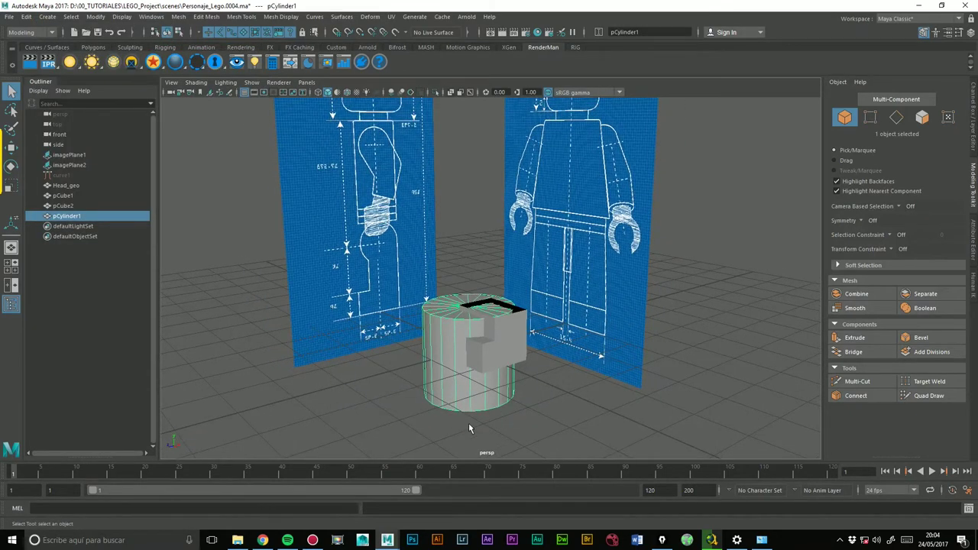
left_click(11, 167)
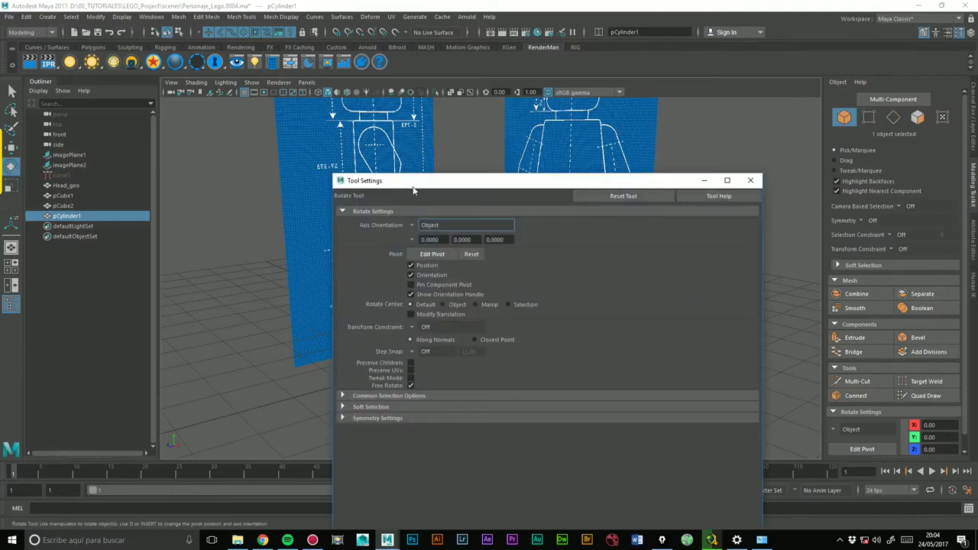
Dock the Rotate tool settings and set step snapping to Absolute with a 45° increment.
left_click_drag(411, 186, 964, 162)
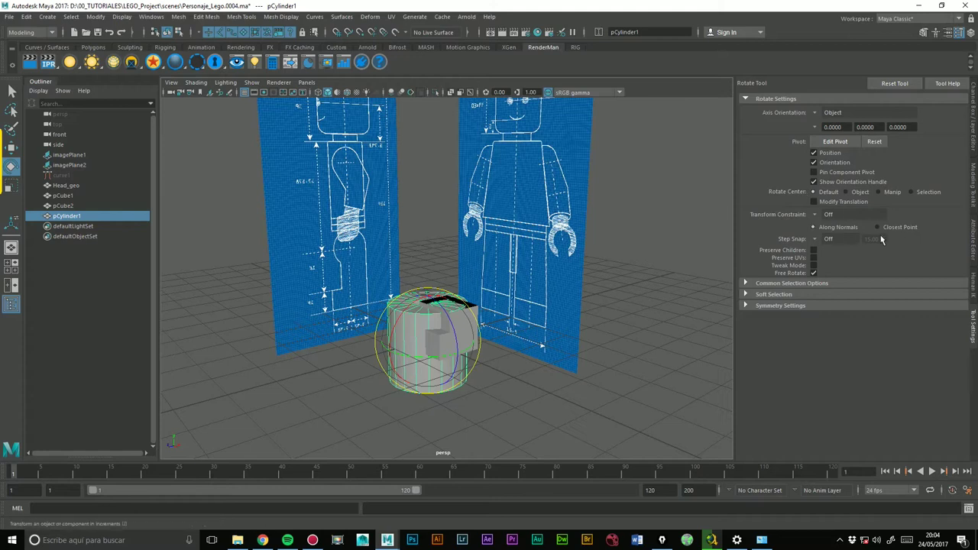
left_click(829, 239)
left_click(811, 245)
left_click(825, 245)
double_click(871, 239)
type("45")
key("Return")
left_click(795, 239)
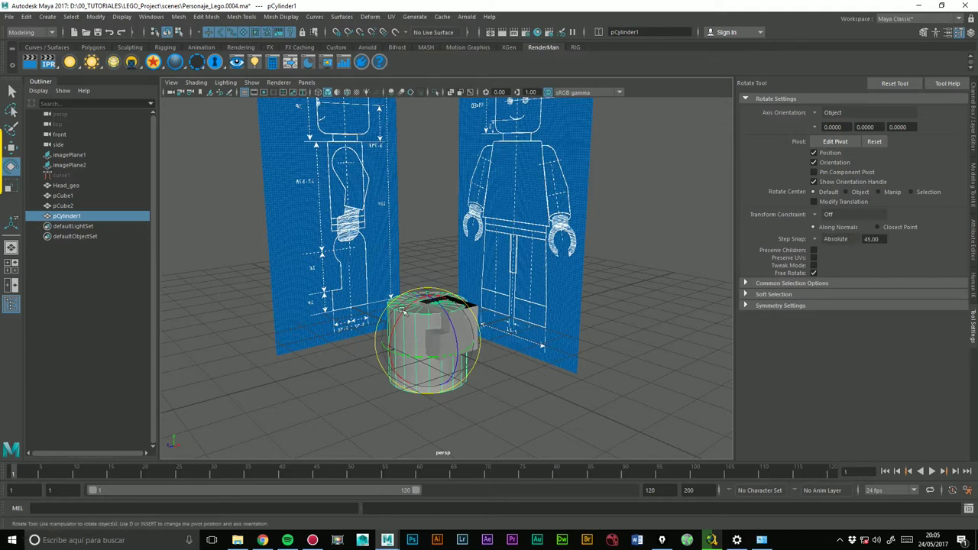
Rotate the cylinder 90° about X so it lies on its side, then check its transform values.
key("j")
left_click_drag(405, 314, 386, 359)
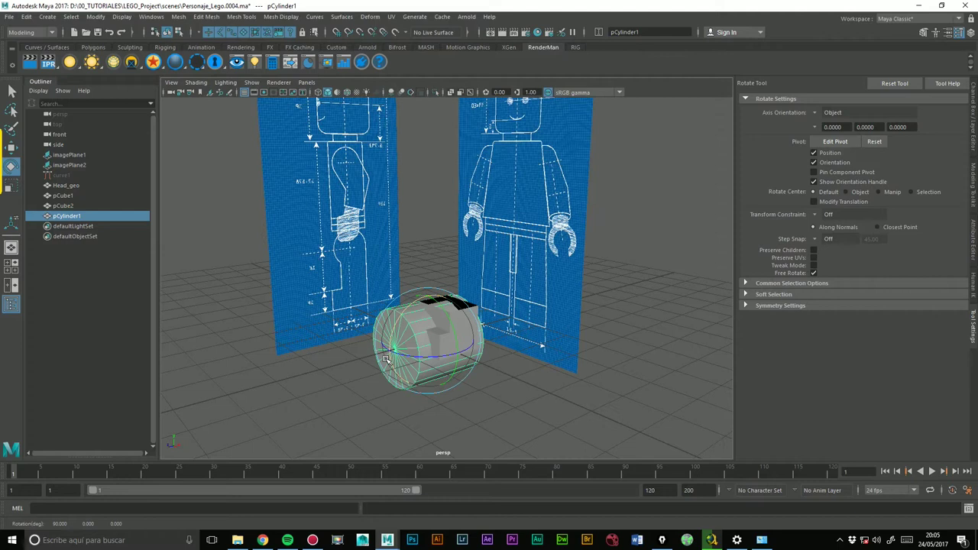
mouse_move(428, 262)
left_mouse_down("alt")
mouse_move(465, 233)
mouse_move(256, 192)
left_mouse_up("alt")
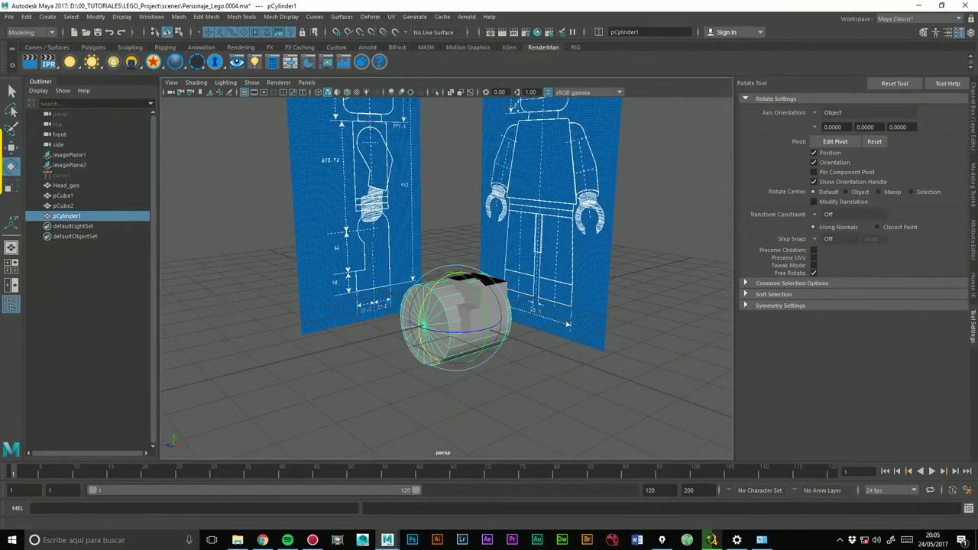
left_click(973, 138)
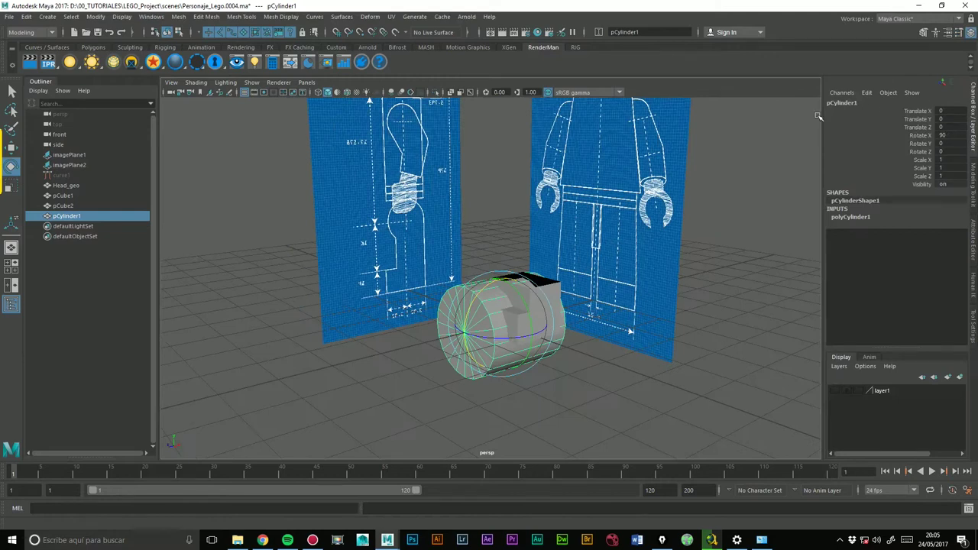
Turn the cylinder exactly 90° about Y, undoing an imprecise first attempt.
left_click(941, 135)
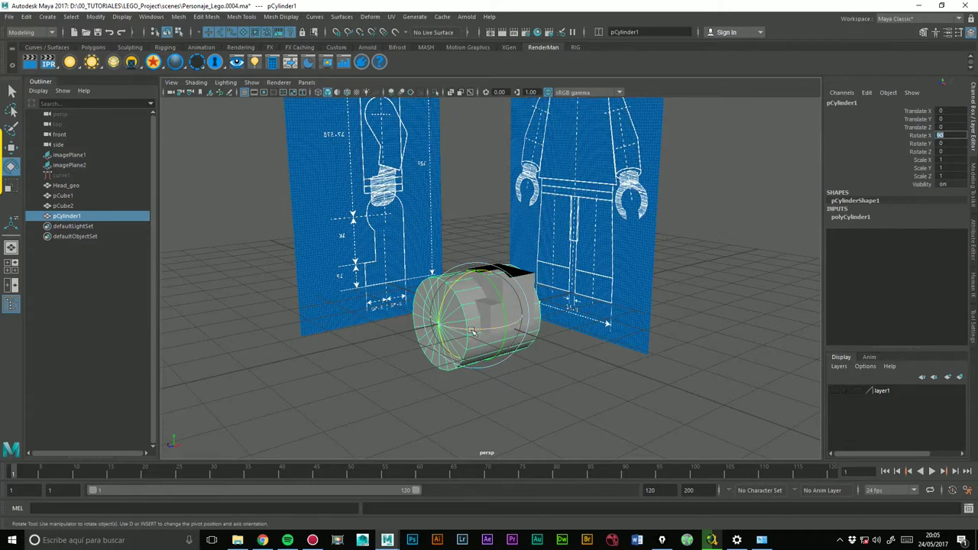
mouse_move(471, 330)
left_mouse_down()
mouse_move(529, 319)
mouse_move(512, 325)
left_mouse_up()
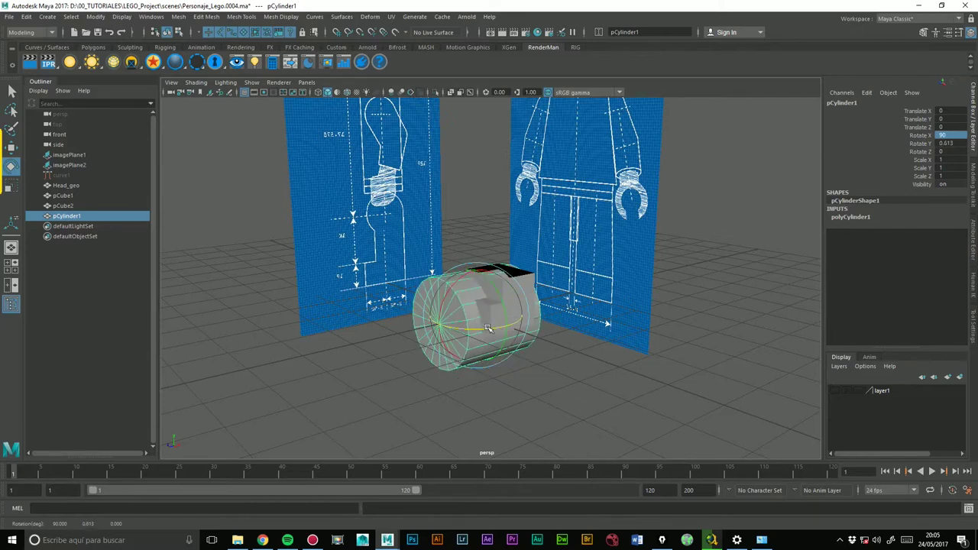
key("ctrl+z")
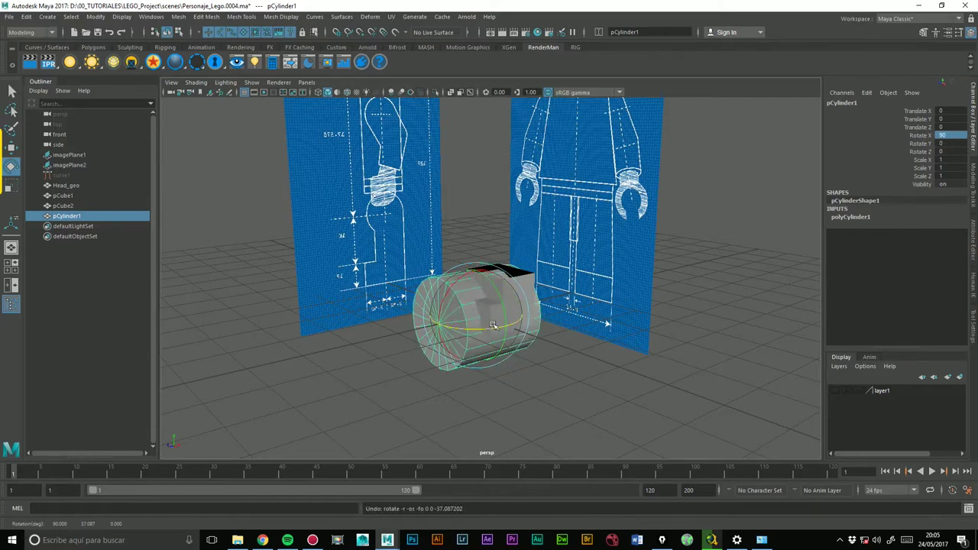
left_click_drag(493, 326, 545, 317)
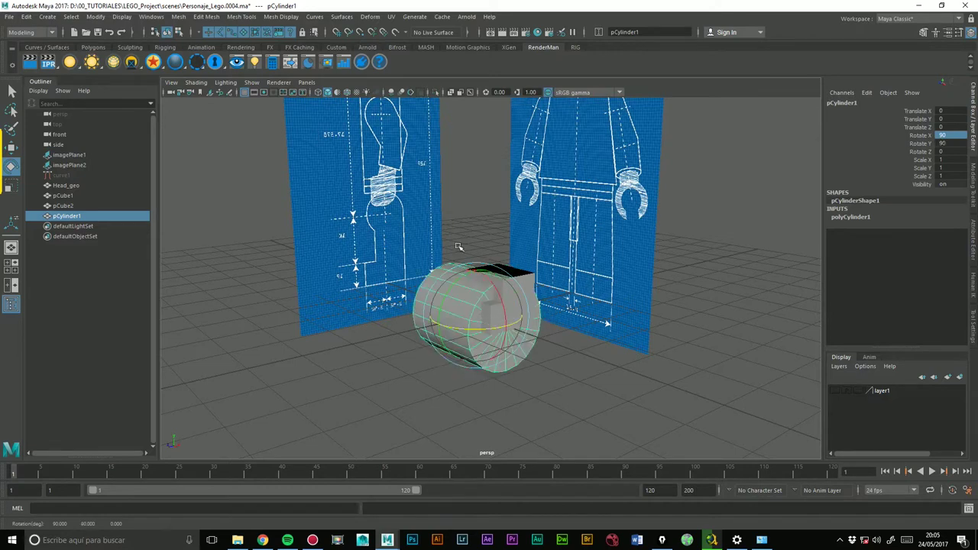
Switch rotation step snapping back off in the Rotate tool settings.
double_click(11, 165)
left_click(814, 240)
left_click(829, 244)
scroll(587, 203, "up", 2)
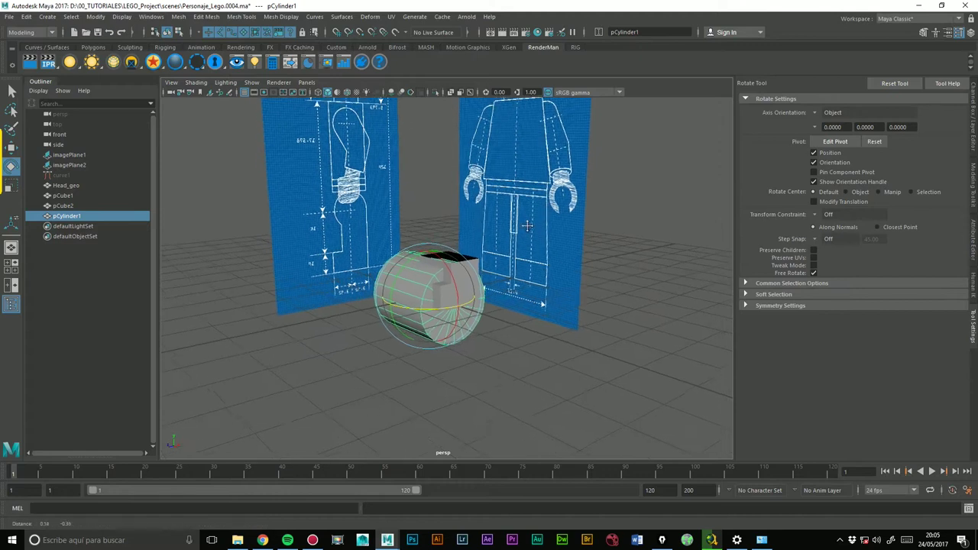
scroll(587, 203, "up", 3)
scroll(588, 203, "up", 2)
In the front view, move the cylinder up over the figure's torso.
key("space")
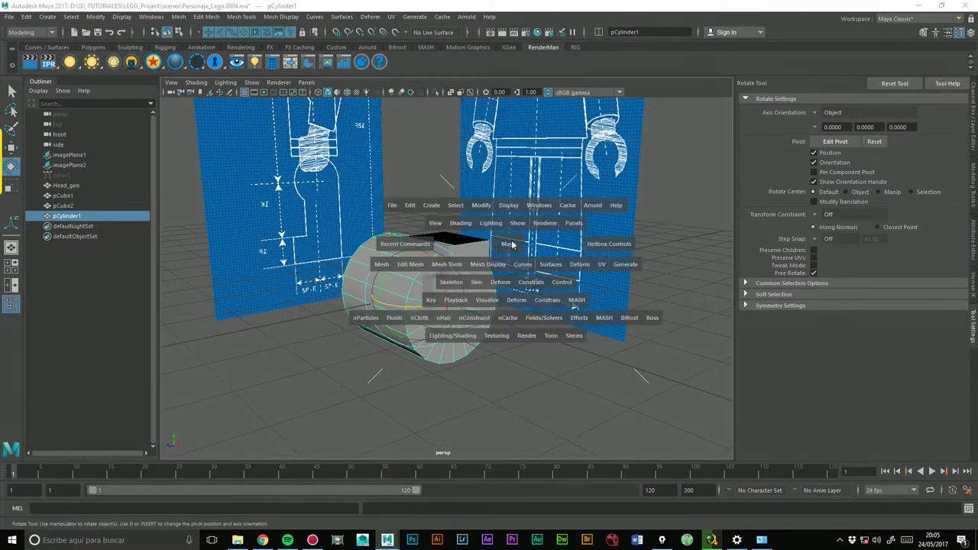
left_click_drag(495, 243, 513, 269)
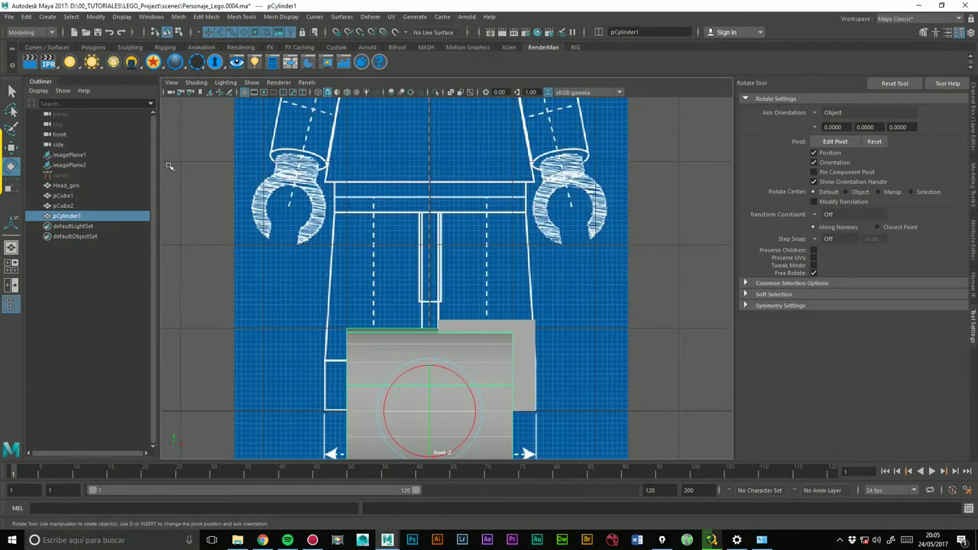
left_click(10, 148)
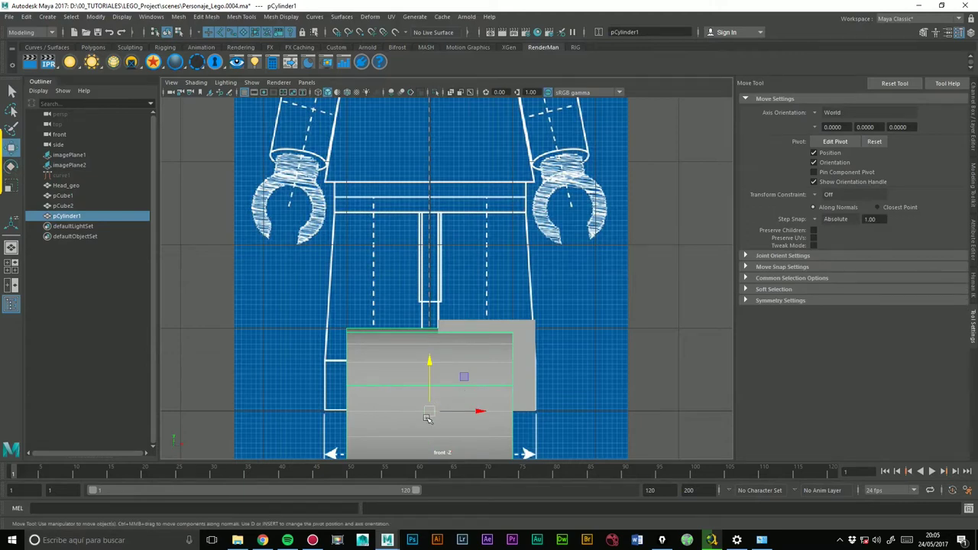
left_click_drag(428, 418, 489, 241)
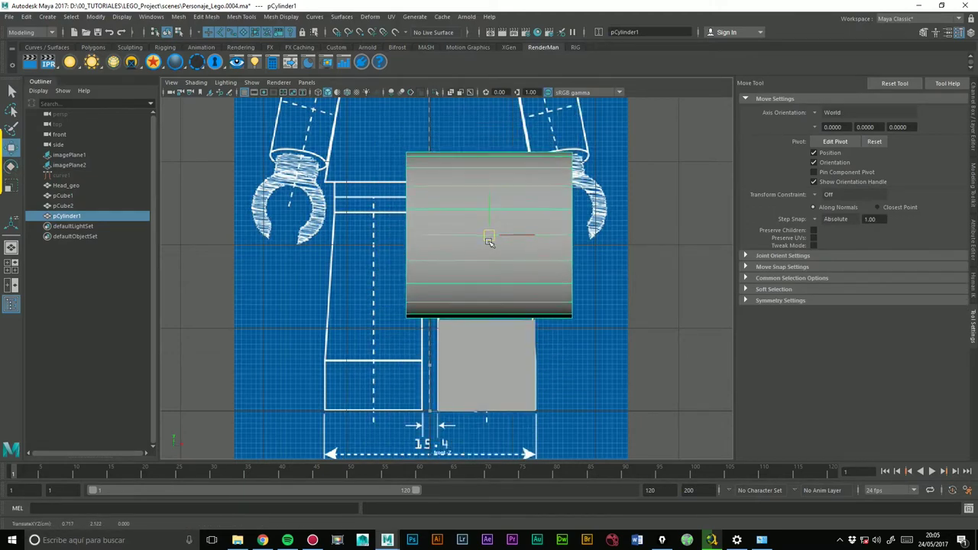
In the side view, show the cylinder as wireframe and move it down onto the hip joint circle.
key("space")
left_click_drag(616, 250, 657, 249)
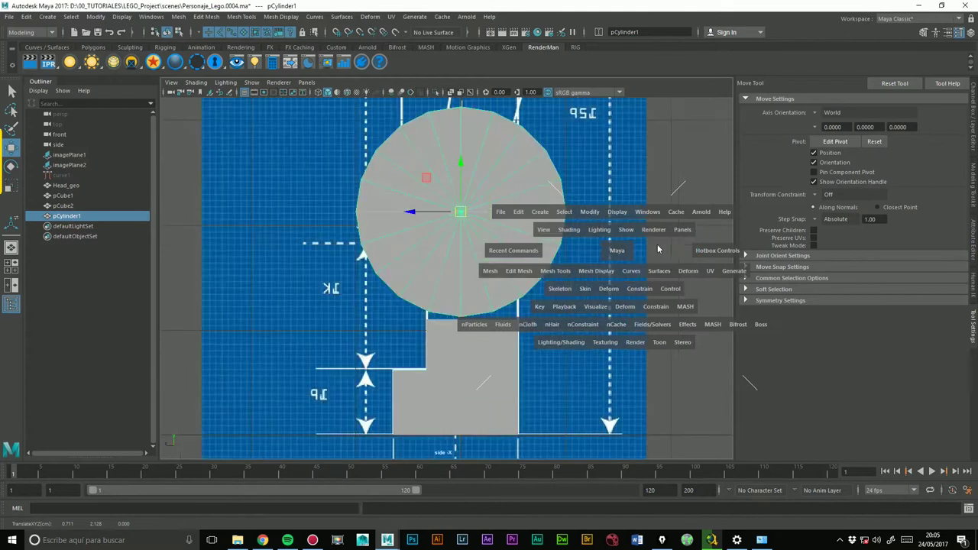
left_click(316, 93)
scroll(456, 174, "up", 2)
scroll(456, 174, "up", 2)
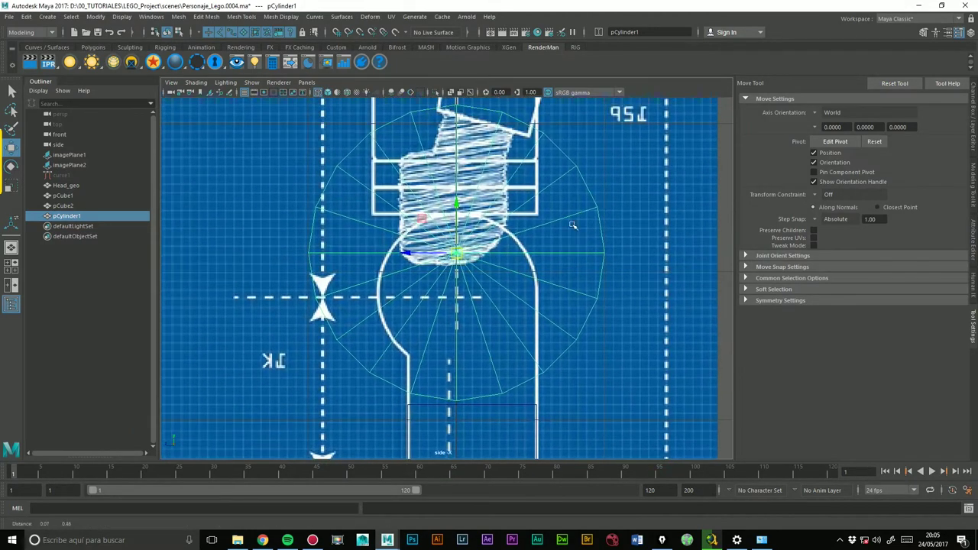
left_click_drag(462, 257, 456, 299)
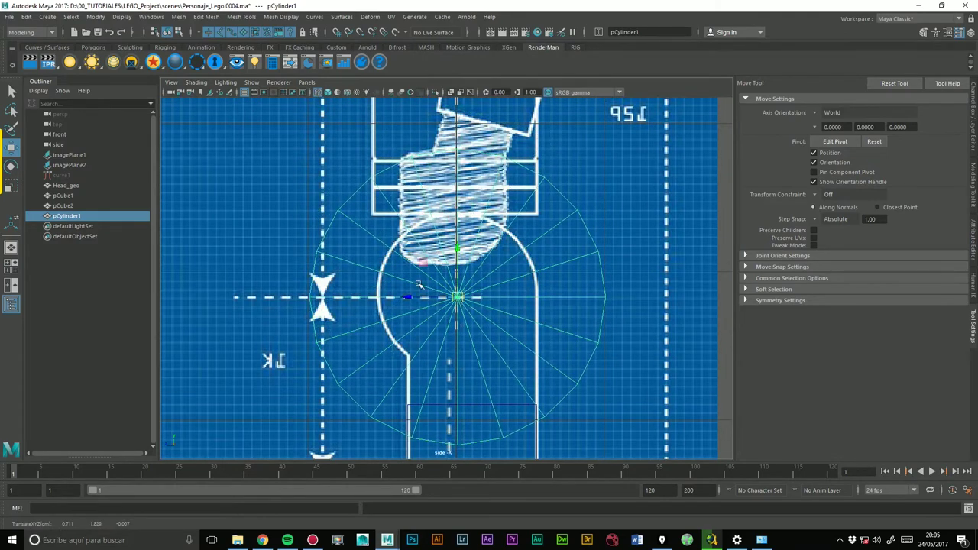
Zoom in and confirm the cylinder sits at Translate X 0.711, Y 1.829 in the Channel Box.
scroll(456, 299, "up", 3)
scroll(573, 212, "up", 3)
scroll(466, 277, "up", 2)
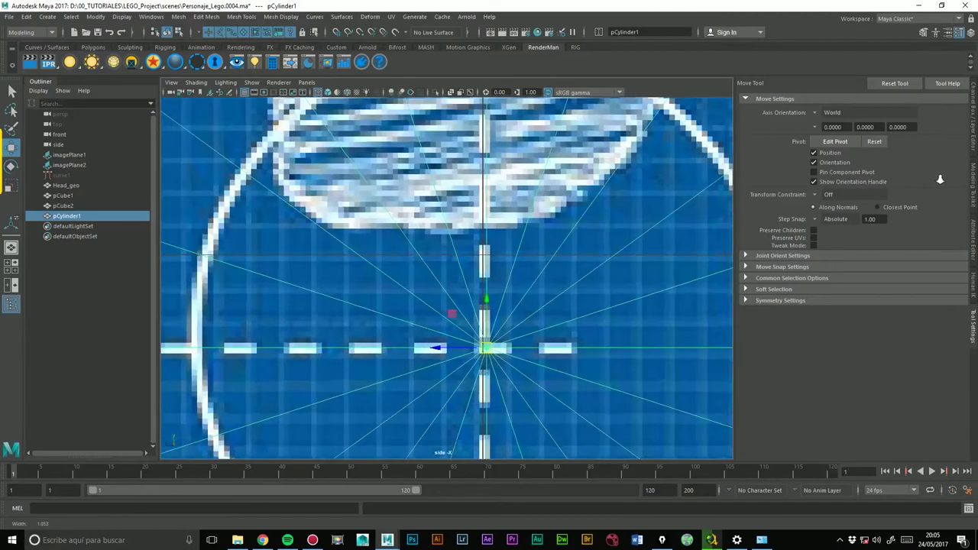
scroll(474, 276, "up", 1)
scroll(485, 274, "down", 2)
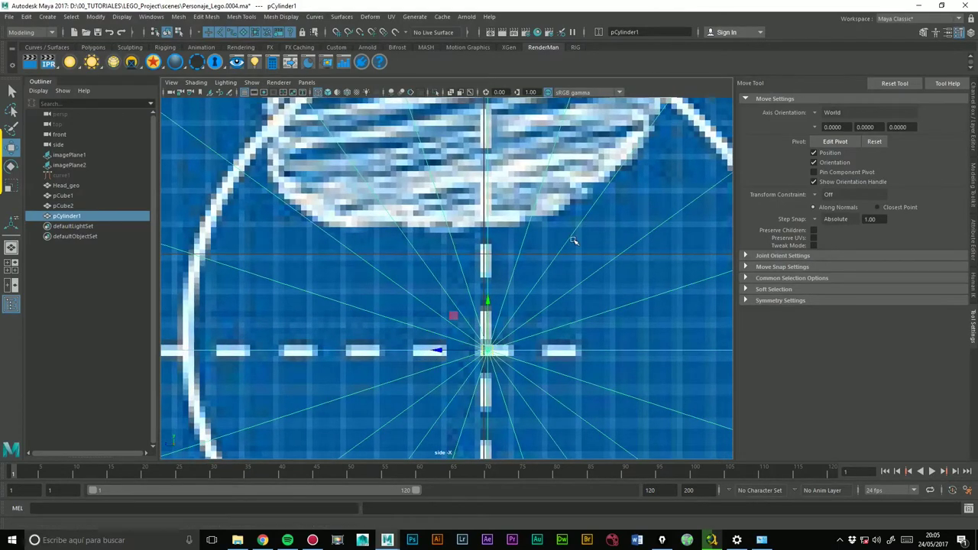
scroll(535, 244, "down", 3)
scroll(533, 250, "up", 3)
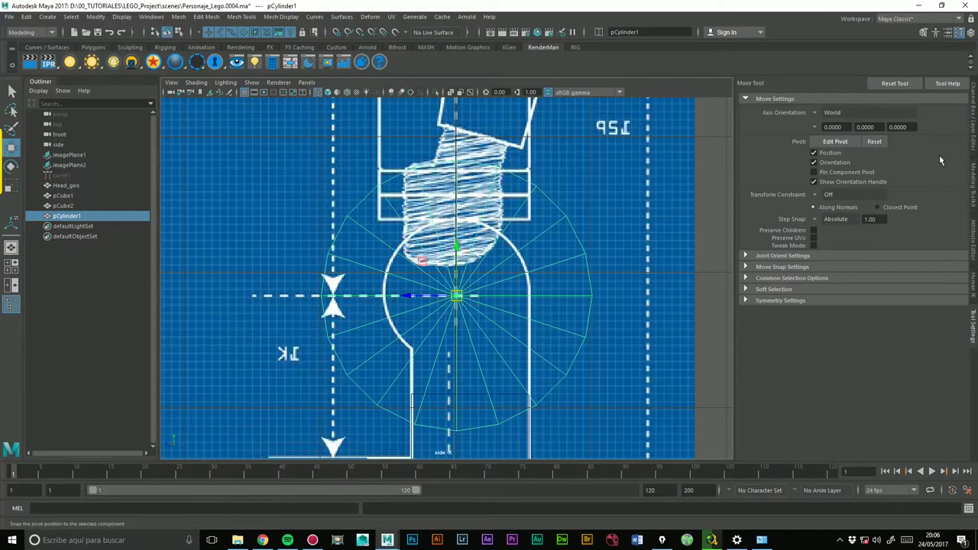
left_click(973, 149)
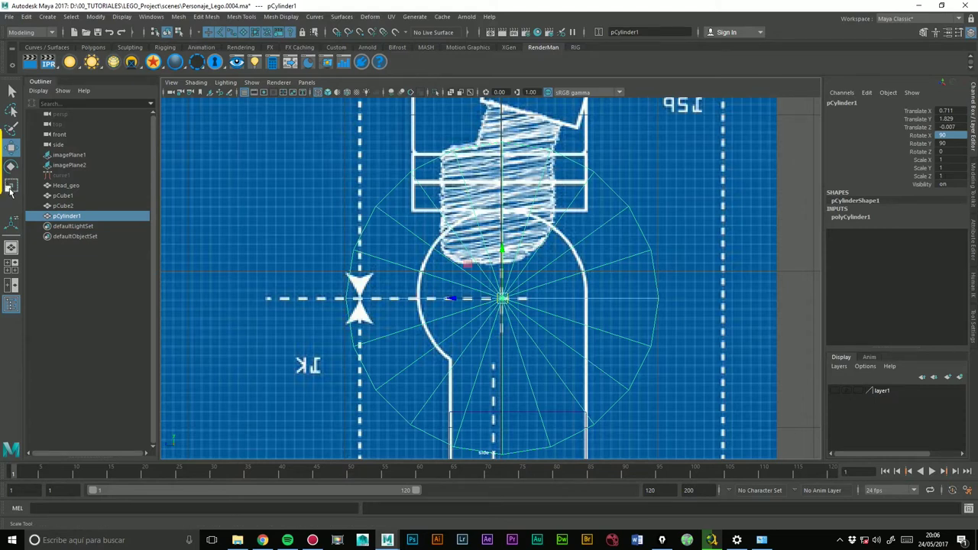
With scale step snapping off, shrink the cylinder uniformly to about 0.54 to match the hip circle.
left_click(10, 188)
left_click_drag(505, 296, 501, 298)
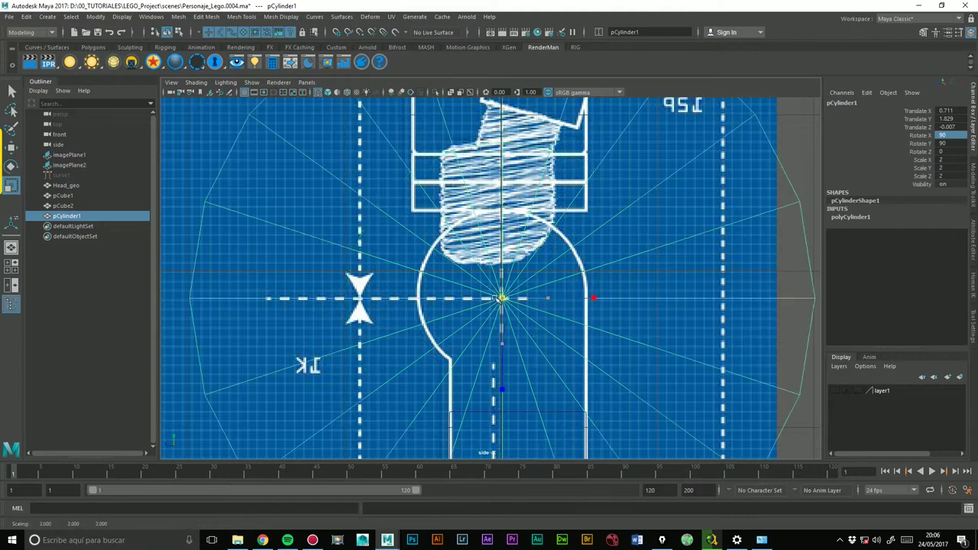
key("ctrl+z")
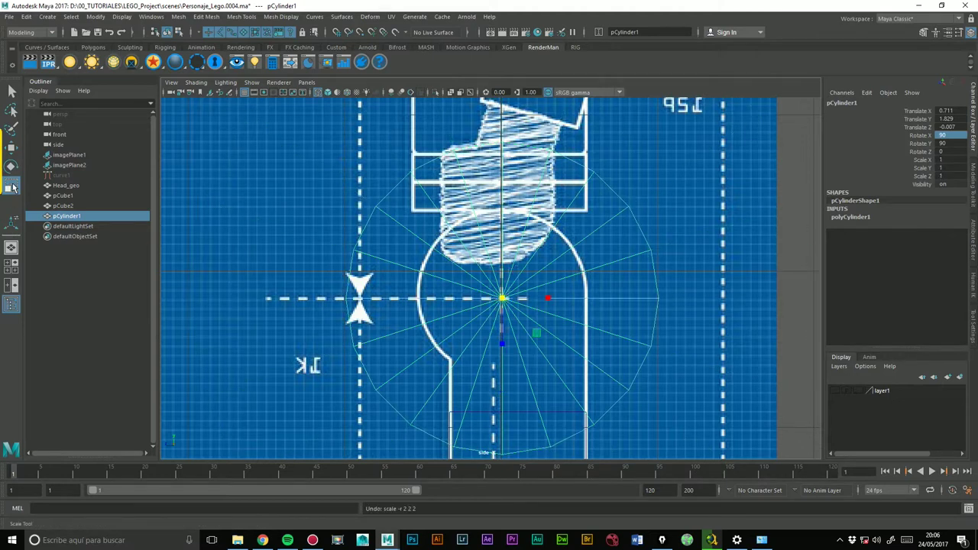
double_click(10, 188)
left_click(895, 84)
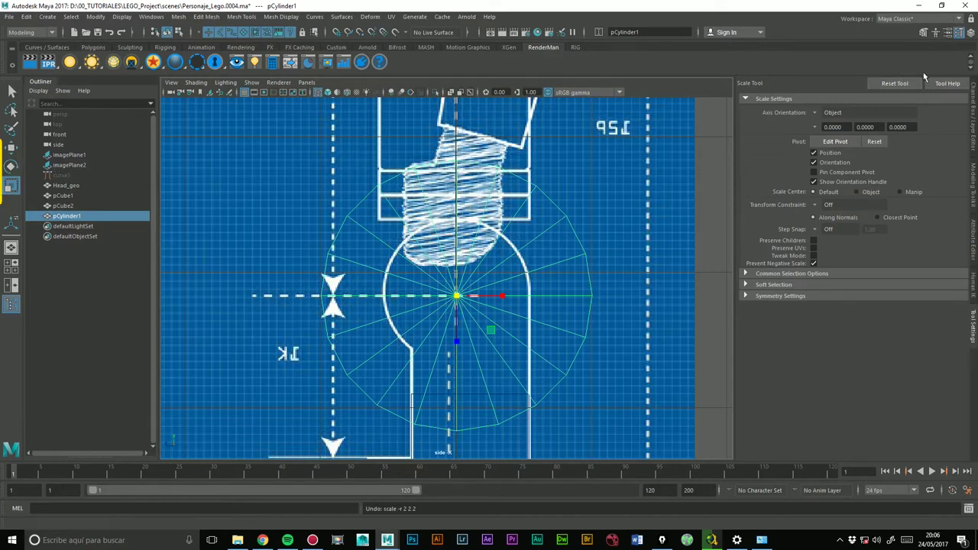
left_click_drag(456, 296, 345, 326)
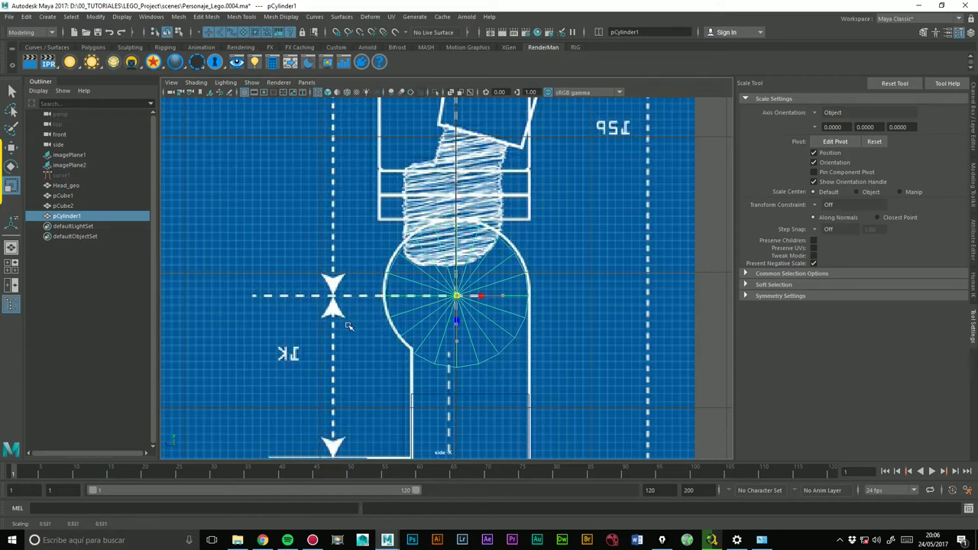
left_click_drag(345, 327, 356, 324)
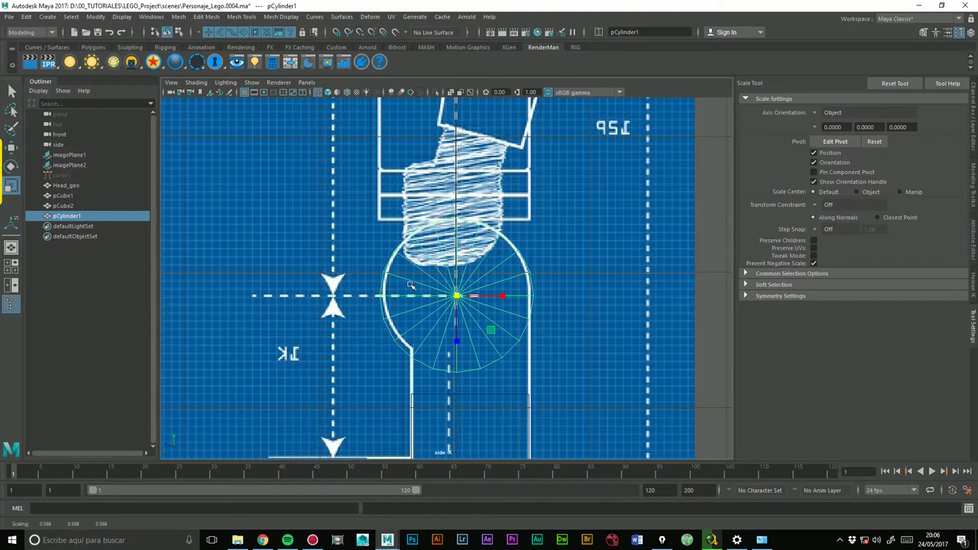
scroll(411, 286, "up", 3)
scroll(411, 286, "up", 2)
Raise the cylinder slightly onto the hip circle, to Y 1.859, with move snapping off.
key("w")
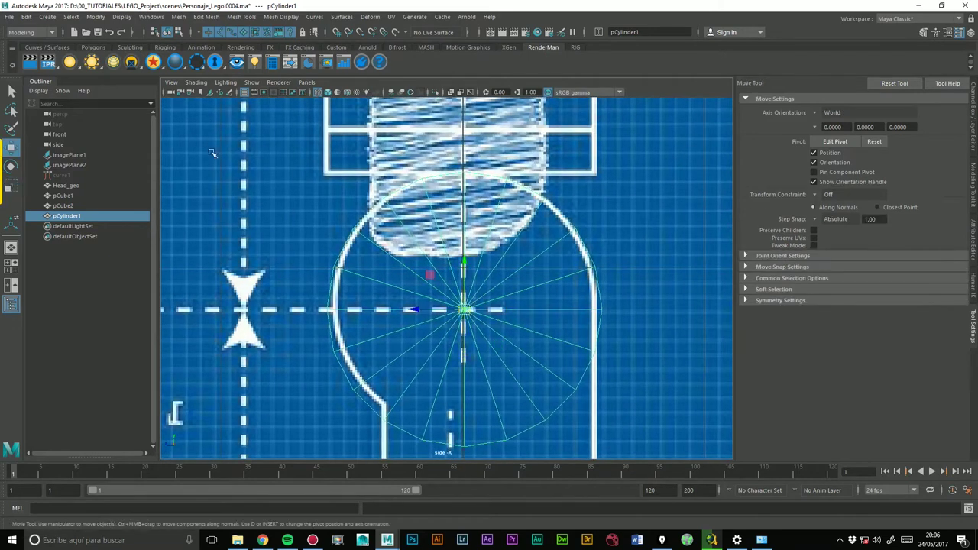
left_click_drag(462, 262, 464, 244)
key("ctrl+z")
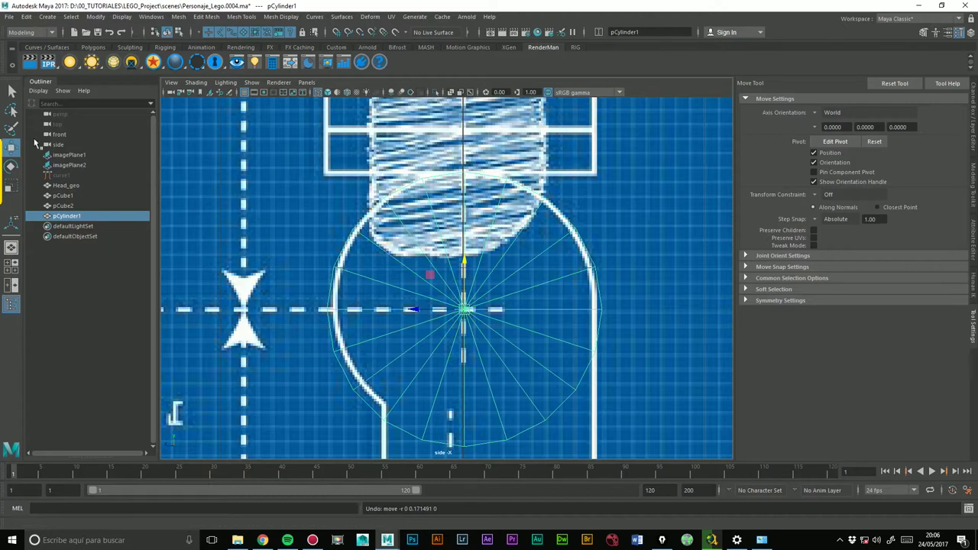
left_click(894, 82)
left_click_drag(465, 275, 463, 254)
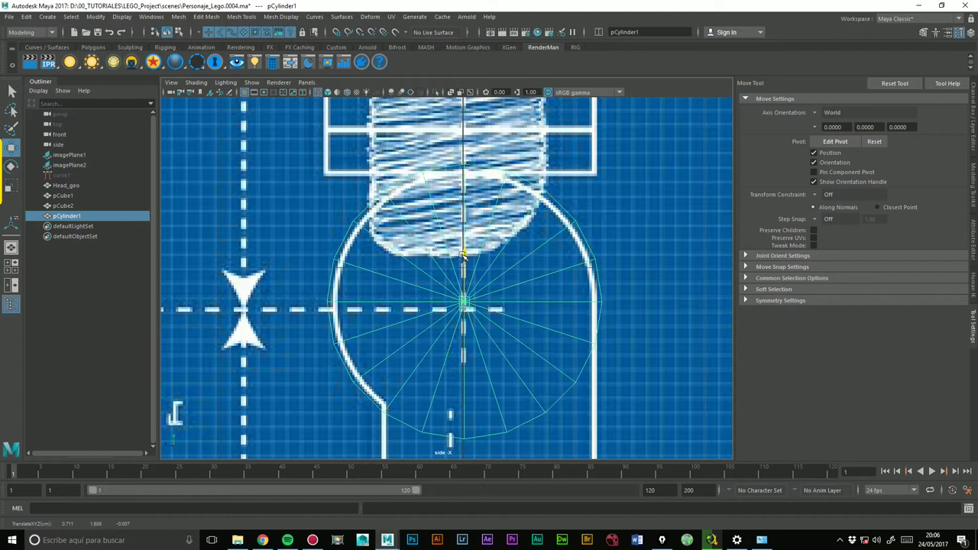
Fine-tune the cylinder's scale to about 0.543 and switch to the perspective view.
key("r")
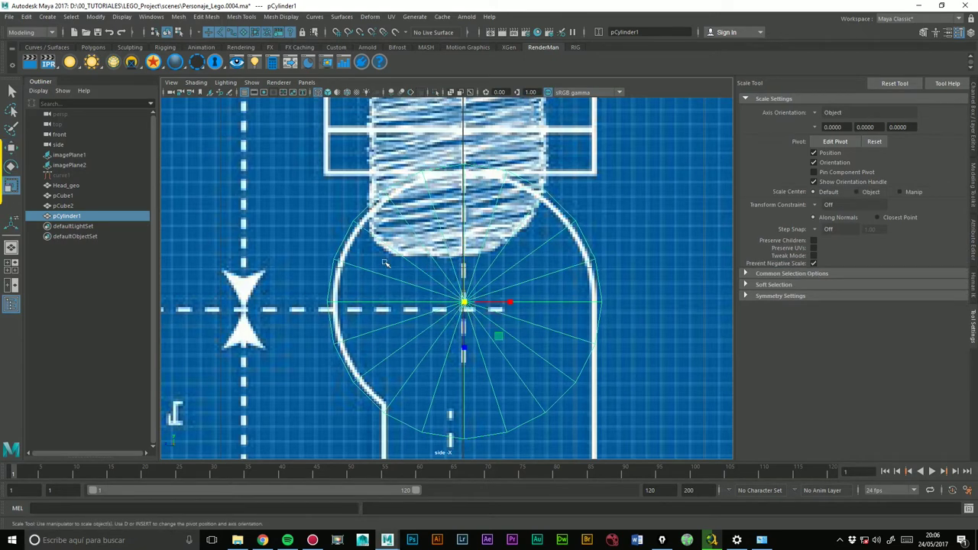
mouse_move(456, 296)
left_mouse_down()
mouse_move(453, 305)
mouse_move(463, 303)
left_mouse_up()
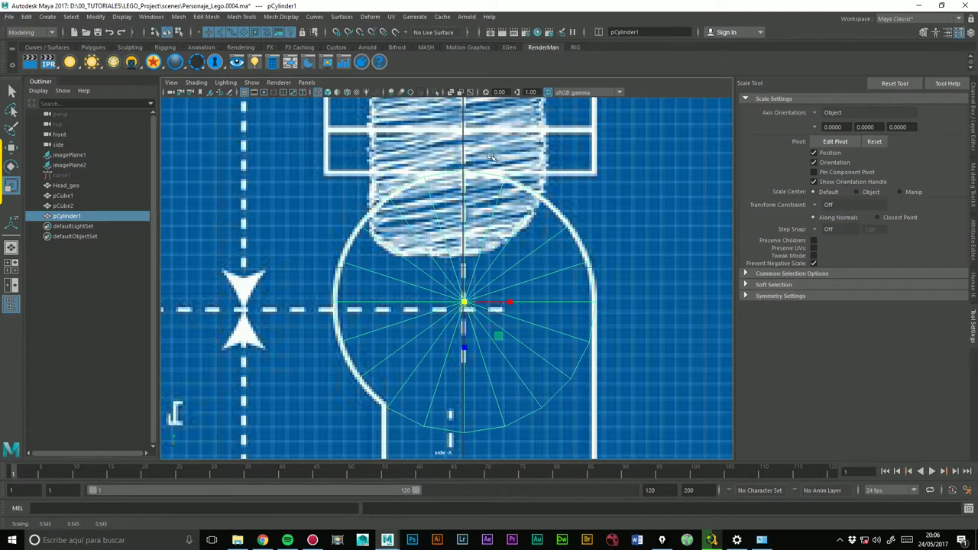
key("space")
left_click_drag(547, 174, 562, 153)
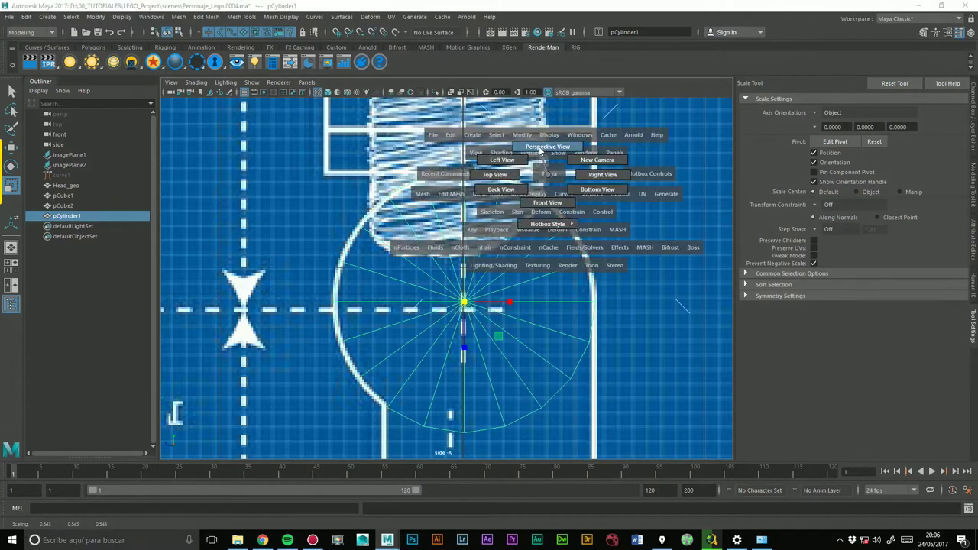
key("space")
In the front view, shift the selected faces slightly left, then reframe the view over the legs.
left_click_drag(534, 196, 564, 176)
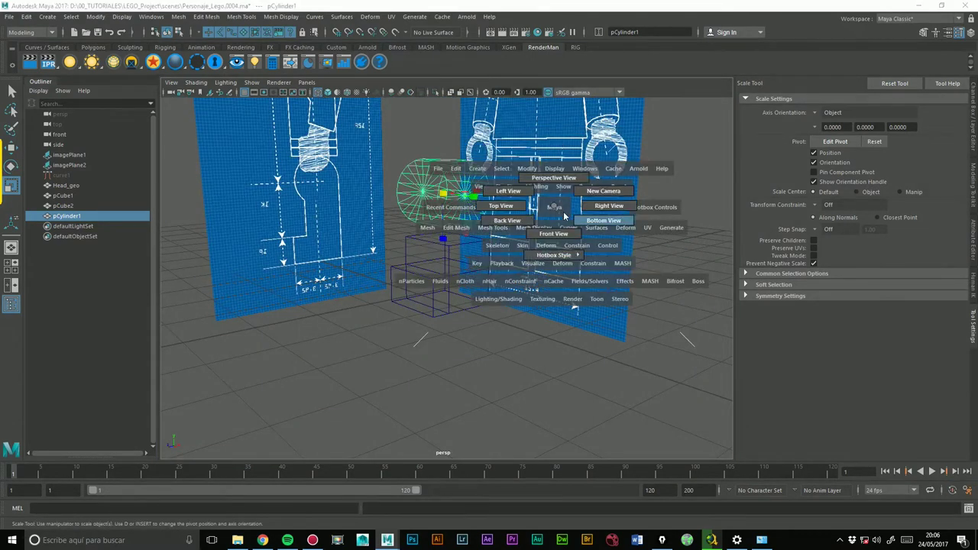
scroll(458, 191, "up", 2)
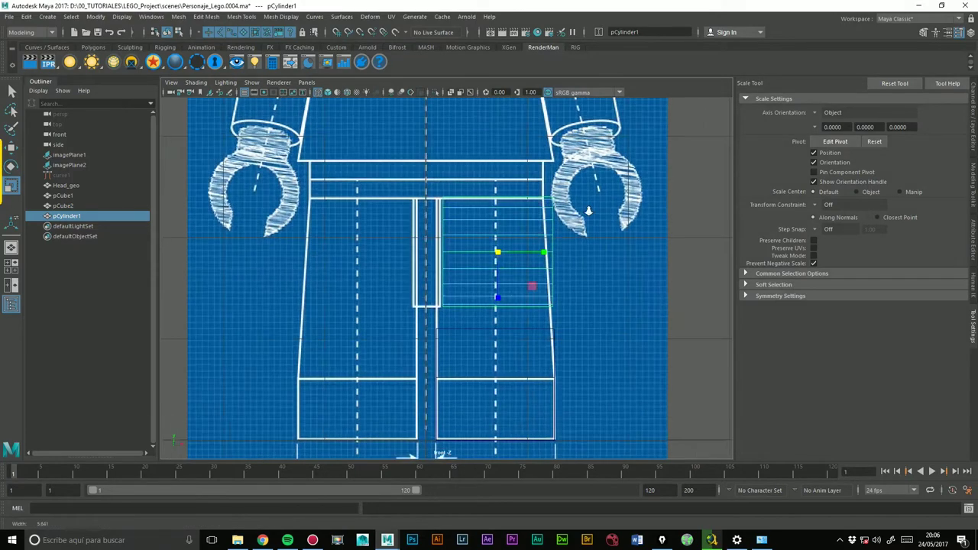
scroll(352, 165, "up", 2)
key("w")
left_click_drag(565, 241, 557, 242)
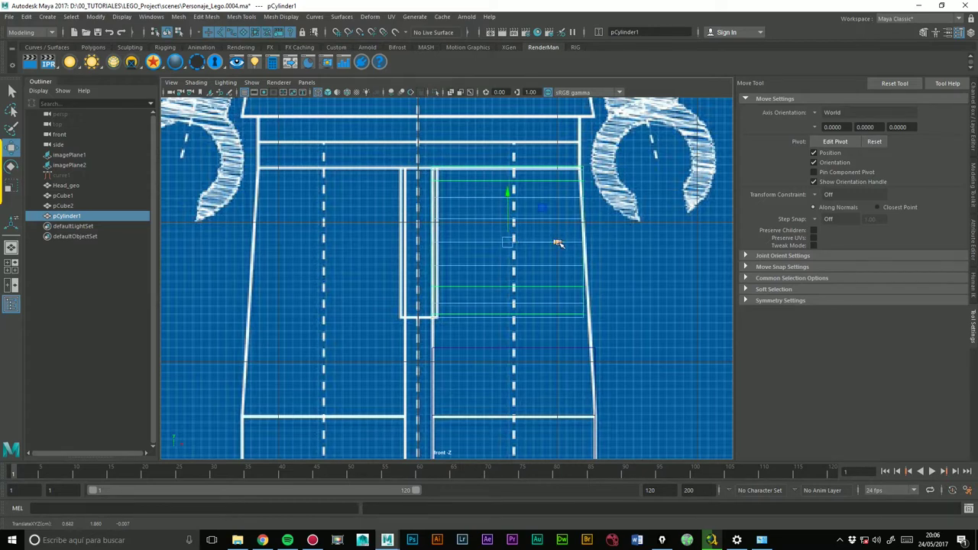
middle_click_drag(577, 237, 555, 191, "alt")
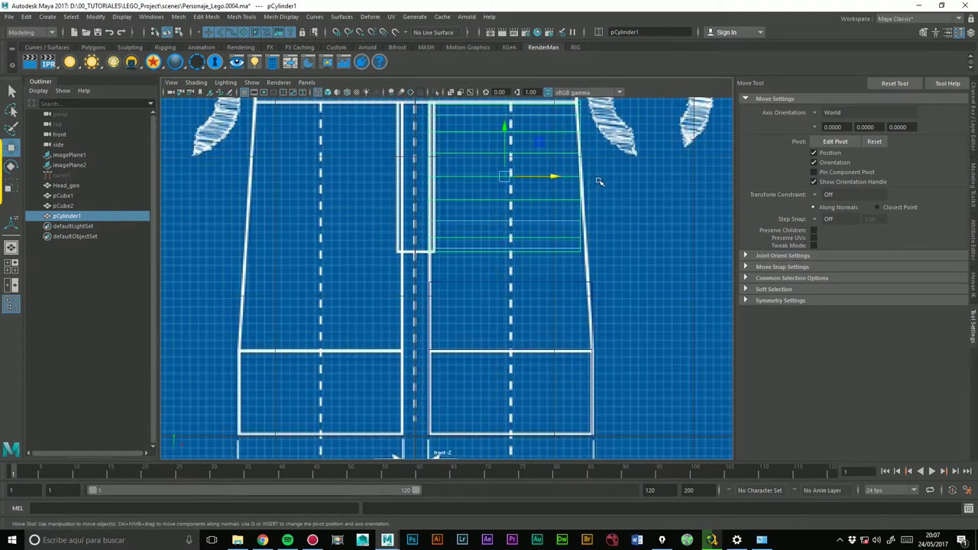
middle_click_drag(563, 177, 550, 179, "alt")
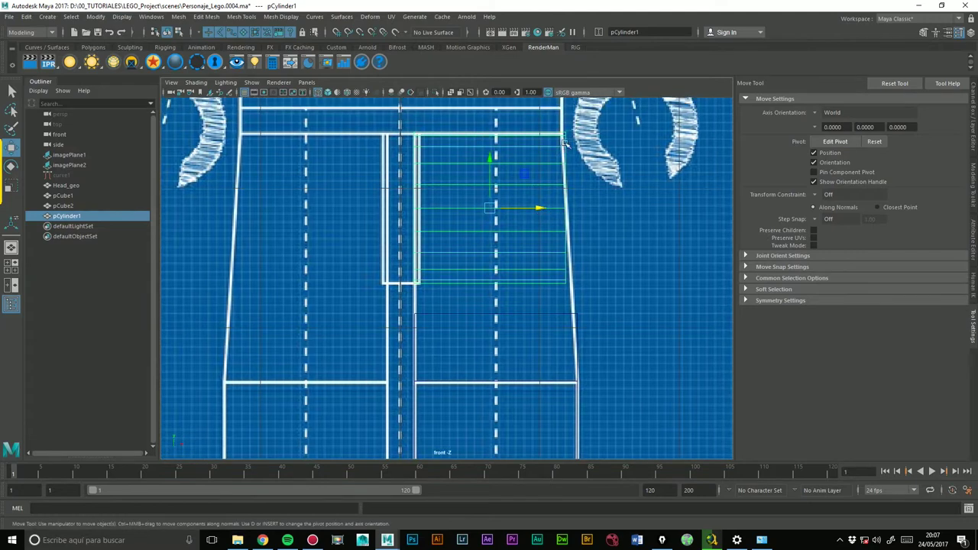
mouse_move(607, 388)
right_mouse_down("alt")
mouse_move(585, 332)
mouse_move(588, 179)
mouse_move(613, 221)
right_mouse_up("alt")
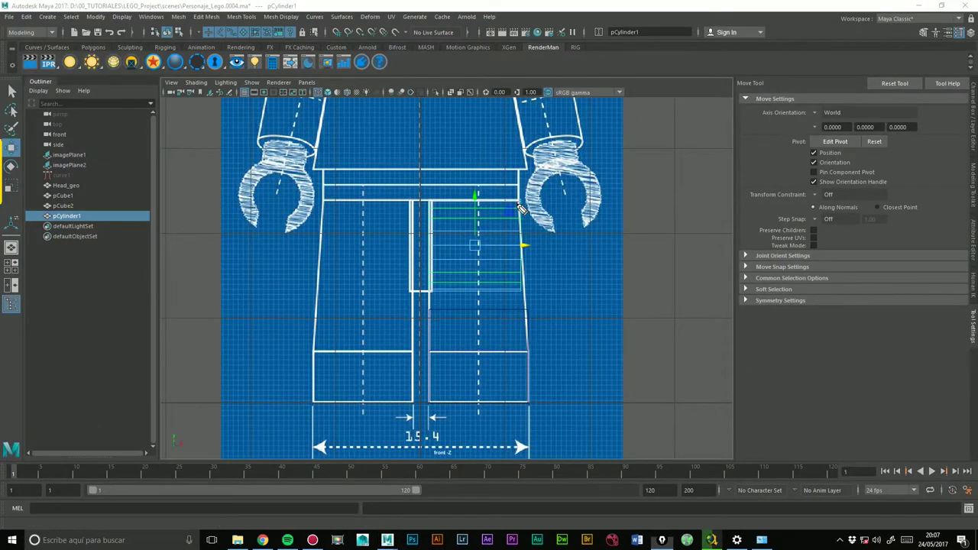
left_click_drag(519, 227, 532, 403)
scroll(527, 291, "up", 2)
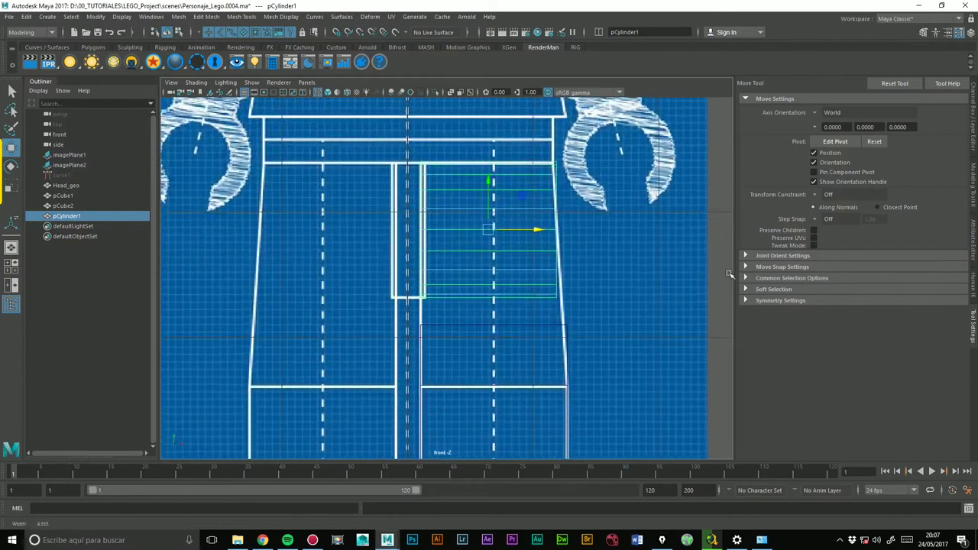
scroll(527, 290, "up", 2)
Move pCube2's right-edge vertex onto the leg's outer line (X 1.184, Y 0.551), then return to perspective.
left_click(511, 310)
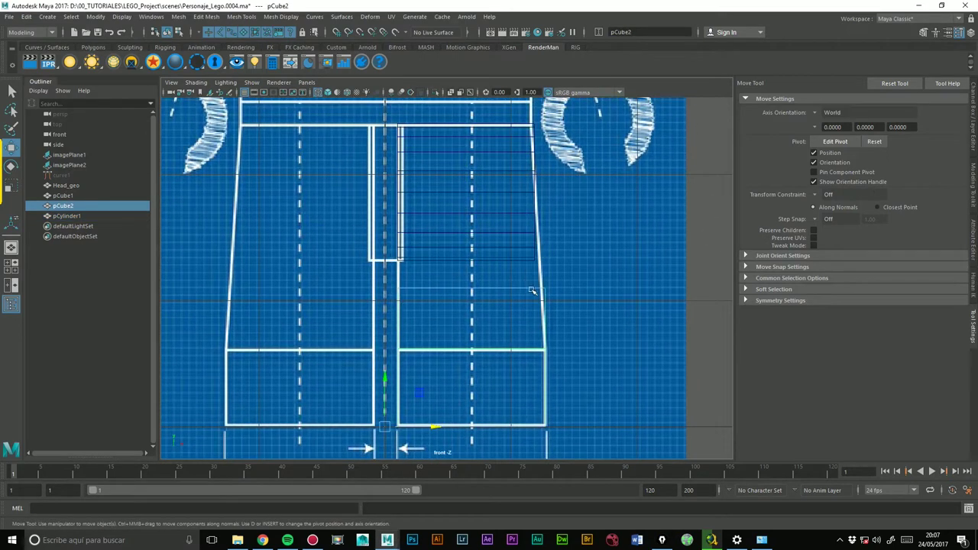
right_click_drag(514, 280, 593, 297)
left_click_drag(595, 271, 516, 424)
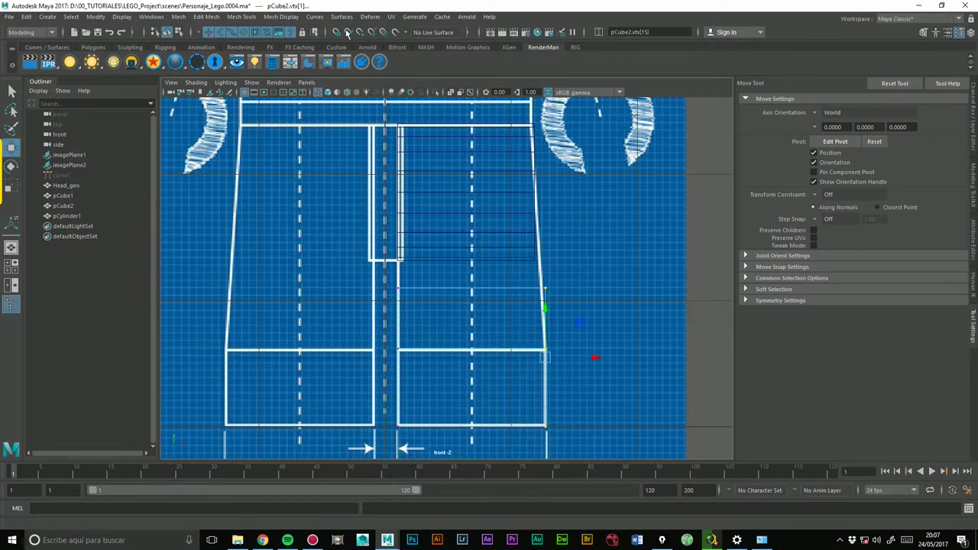
left_click_drag(595, 357, 585, 357)
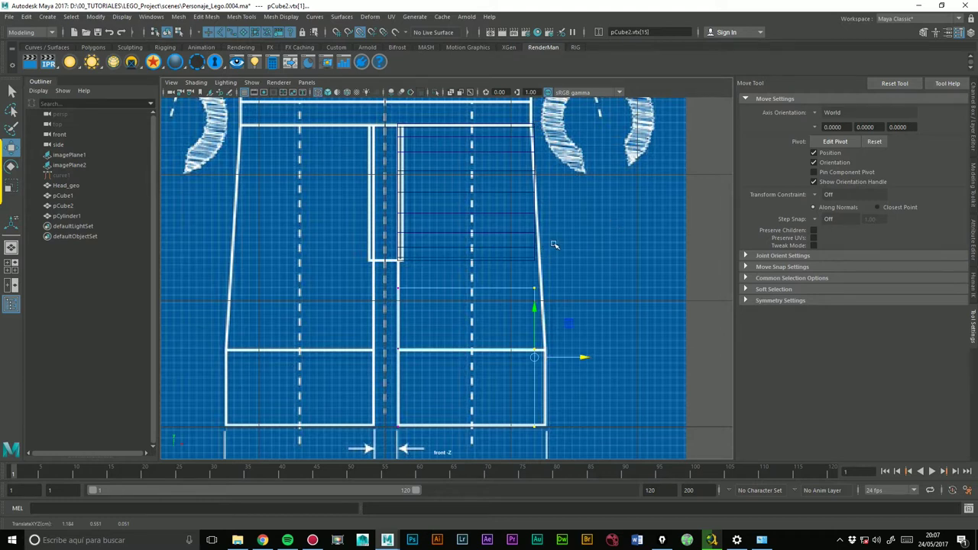
key("space")
mouse_move(518, 218)
left_mouse_down()
mouse_move(513, 195)
mouse_move(512, 280)
mouse_move(334, 92)
left_mouse_up()
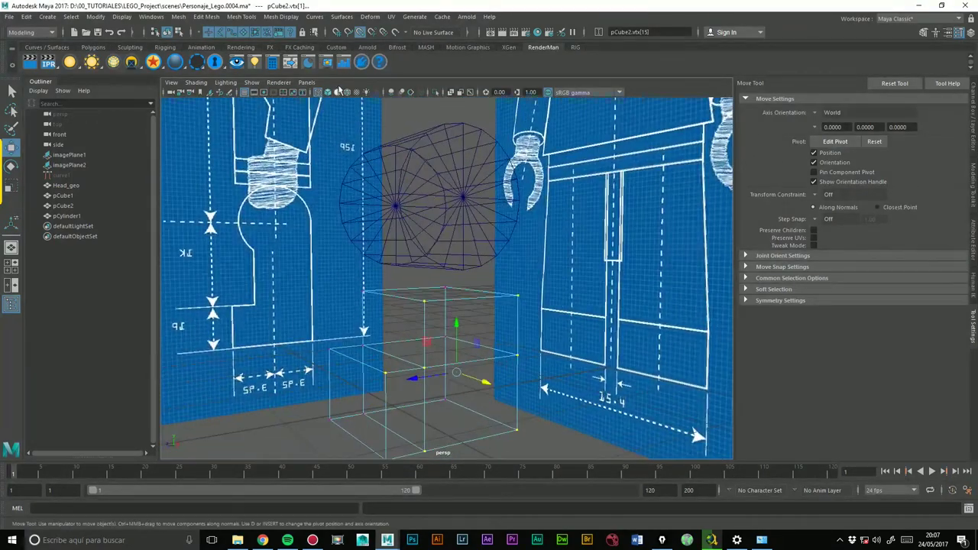
Switch to smooth shaded display and select pCylinder1.
left_click(334, 91)
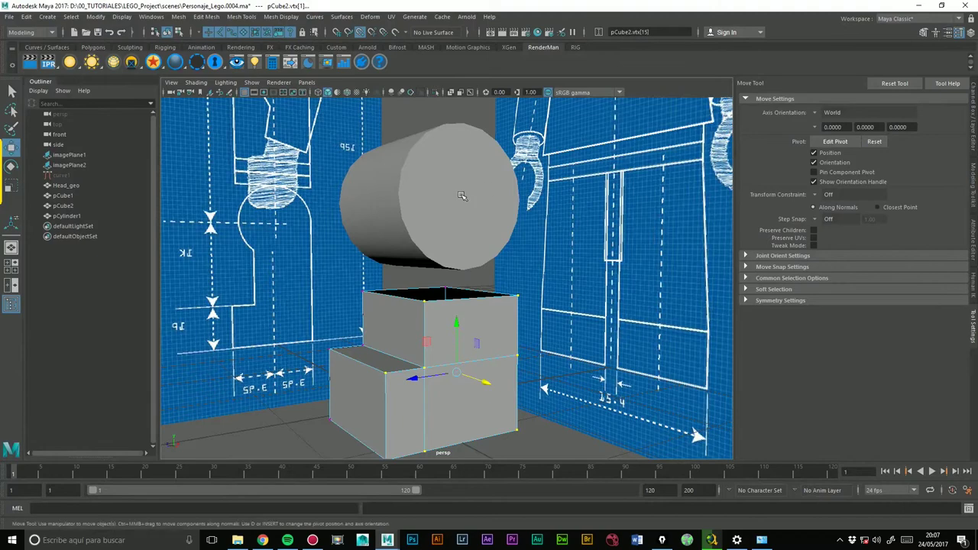
left_click(459, 198)
left_click_drag(456, 204, 421, 257, "alt")
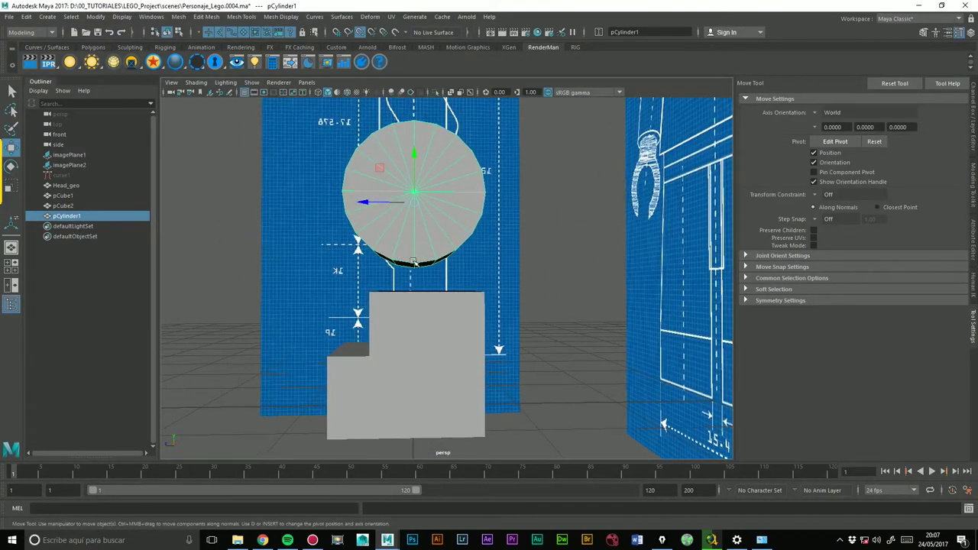
mouse_move(454, 241)
left_mouse_down("alt")
mouse_move(462, 229)
mouse_move(530, 220)
left_mouse_up("alt")
Switch to the side view and frame the cylinder and lower block against the blueprint.
key("space")
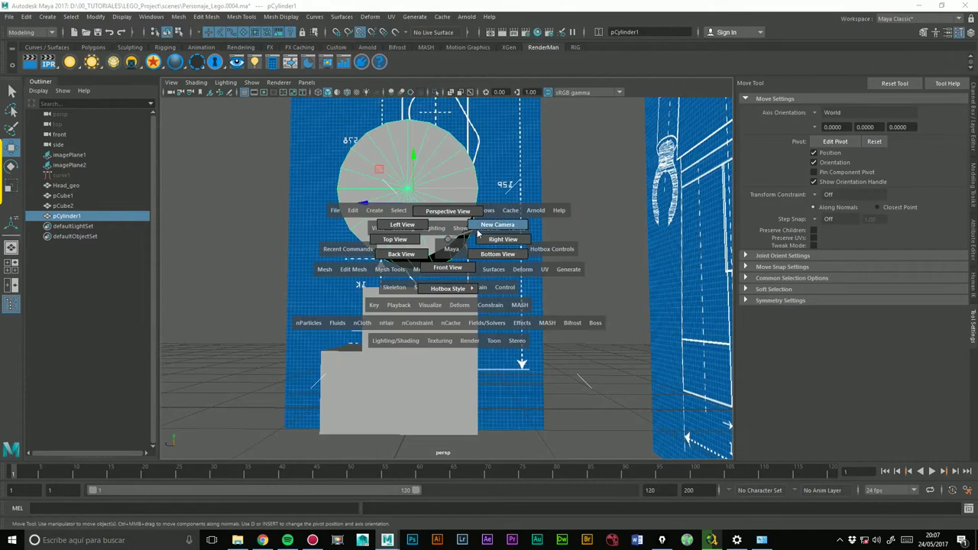
scroll(530, 220, "up", 1)
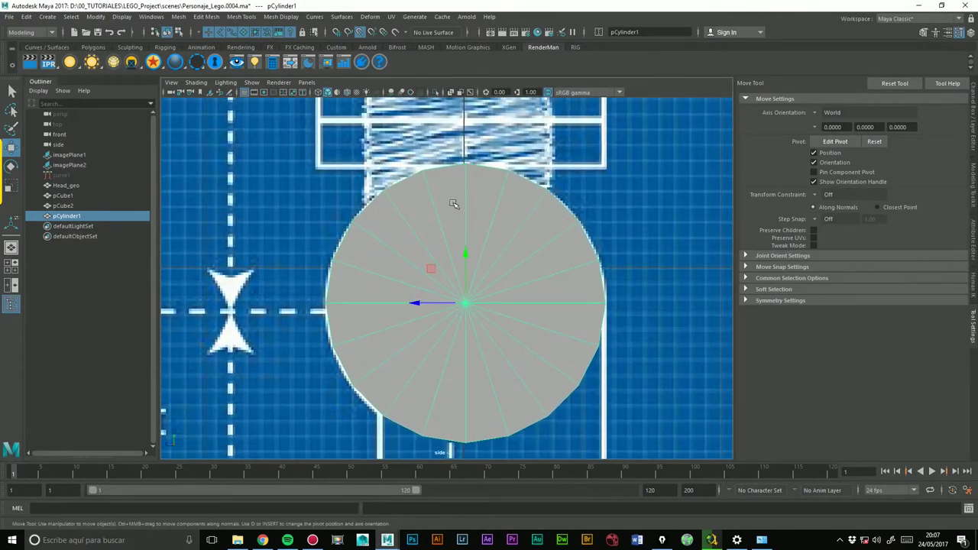
middle_click_drag(526, 238, 552, 170, "alt")
scroll(552, 169, "down", 5)
scroll(426, 288, "up", 2)
scroll(425, 288, "up", 1)
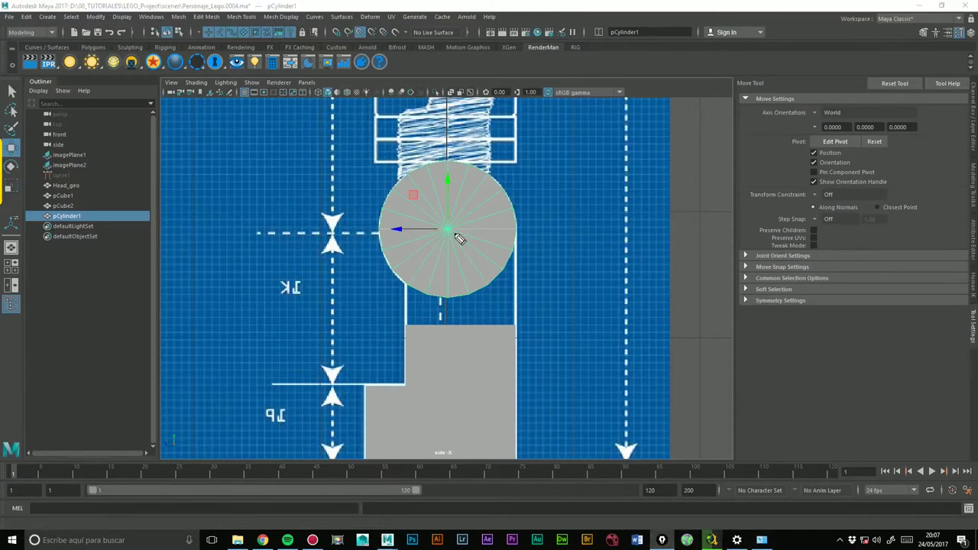
Finish checking the cylinder in the side view and return to Perspective View.
left_click_drag(519, 233, 515, 327)
left_click_drag(407, 288, 405, 328)
mouse_move(412, 292)
left_mouse_down()
mouse_move(515, 245)
mouse_move(488, 317)
mouse_move(449, 319)
left_mouse_up()
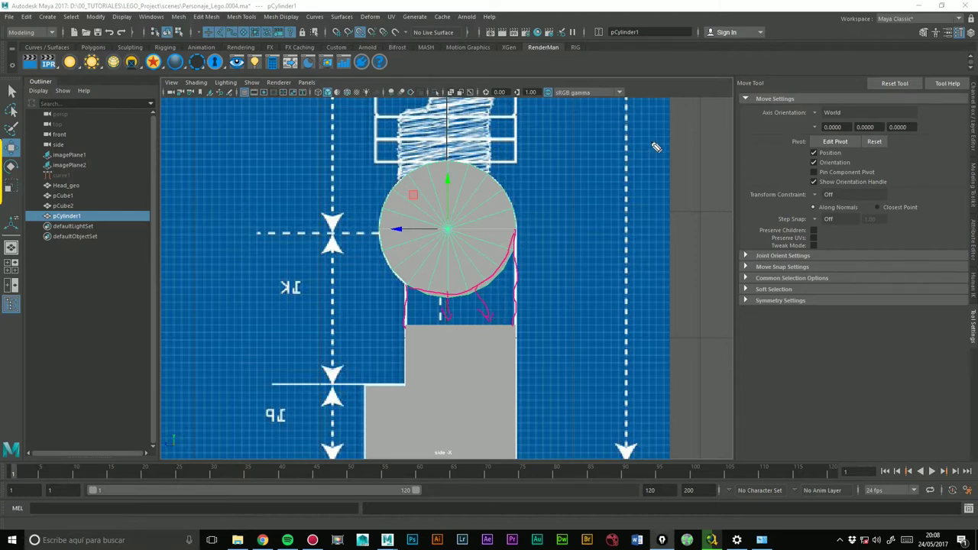
key("Escape")
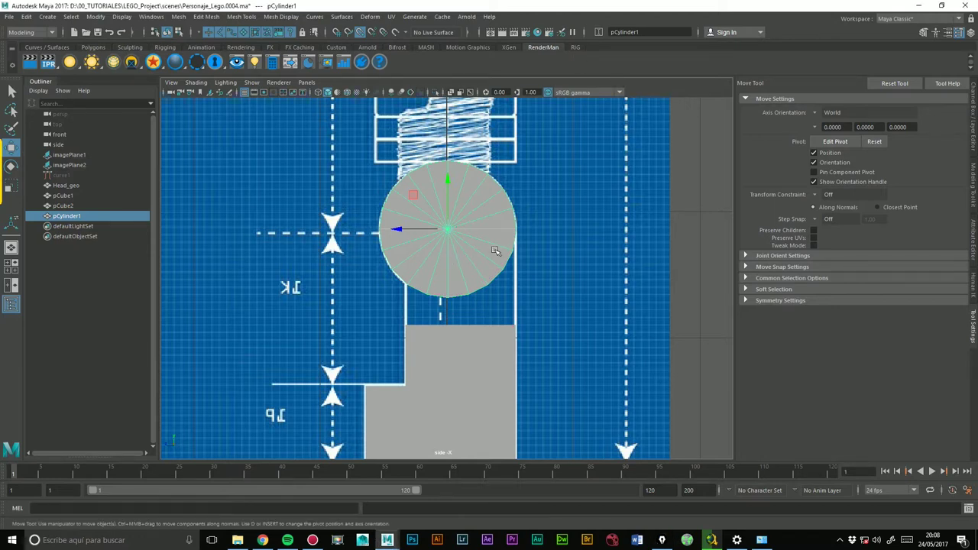
key("space")
mouse_move(504, 249)
left_mouse_down()
mouse_move(504, 226)
mouse_move(398, 244)
left_mouse_up()
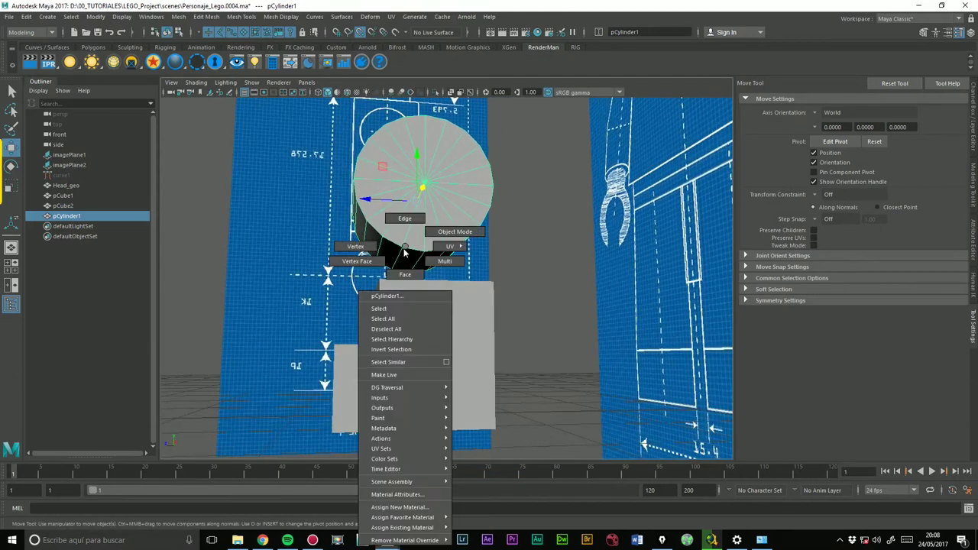
Delete faces f[12:15] on the cylinder's underside to open a hole above the box.
right_click_drag(408, 249, 409, 273)
left_click(418, 261)
mouse_move(418, 261)
left_mouse_down("shift")
mouse_move(447, 256)
mouse_move(453, 244)
mouse_move(471, 274)
left_mouse_up("shift")
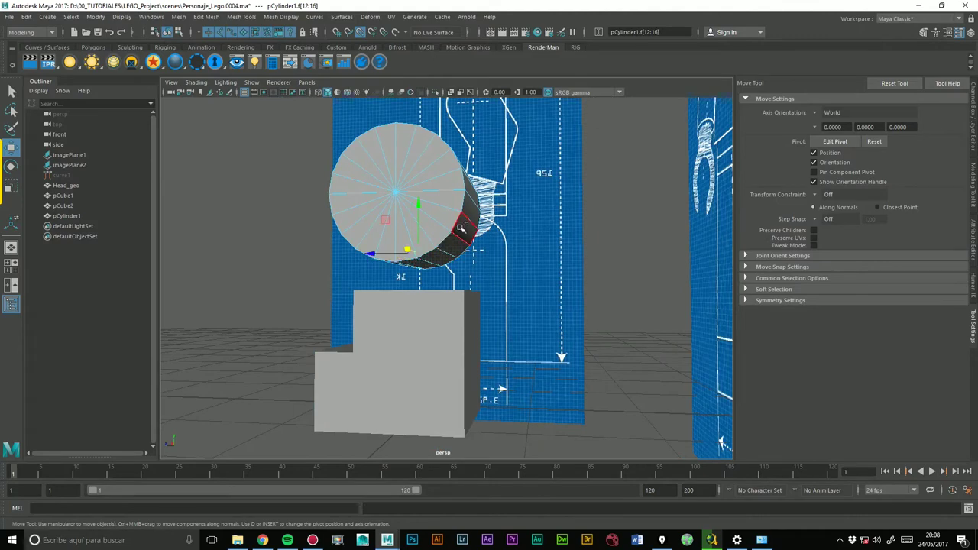
key("Delete")
left_click_drag(540, 202, 465, 297, "alt")
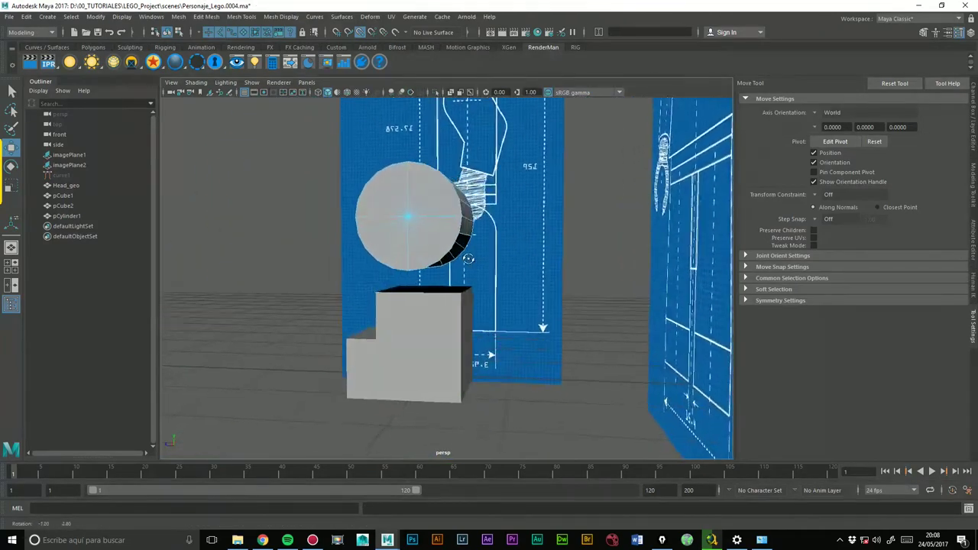
right_click_drag(464, 298, 582, 179, "alt")
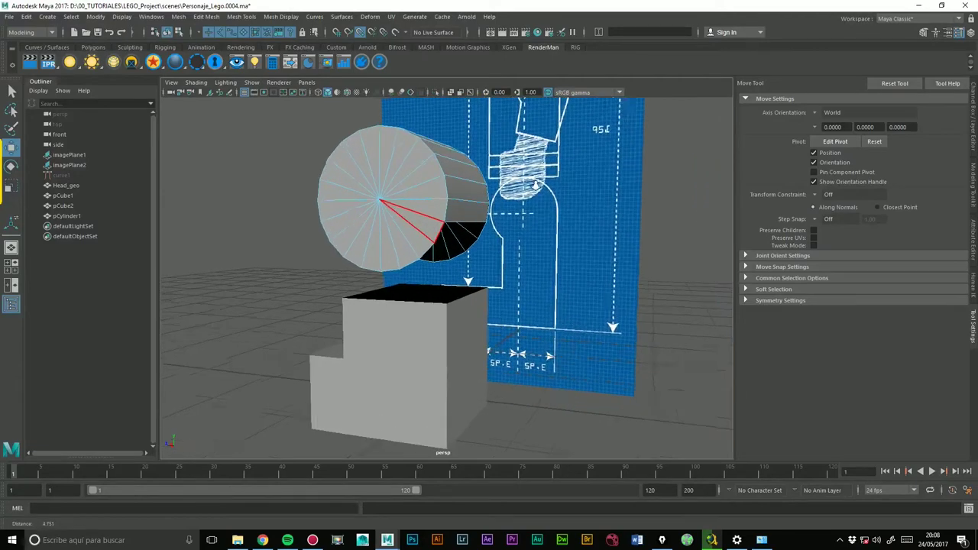
left_click_drag(582, 179, 509, 293, "alt")
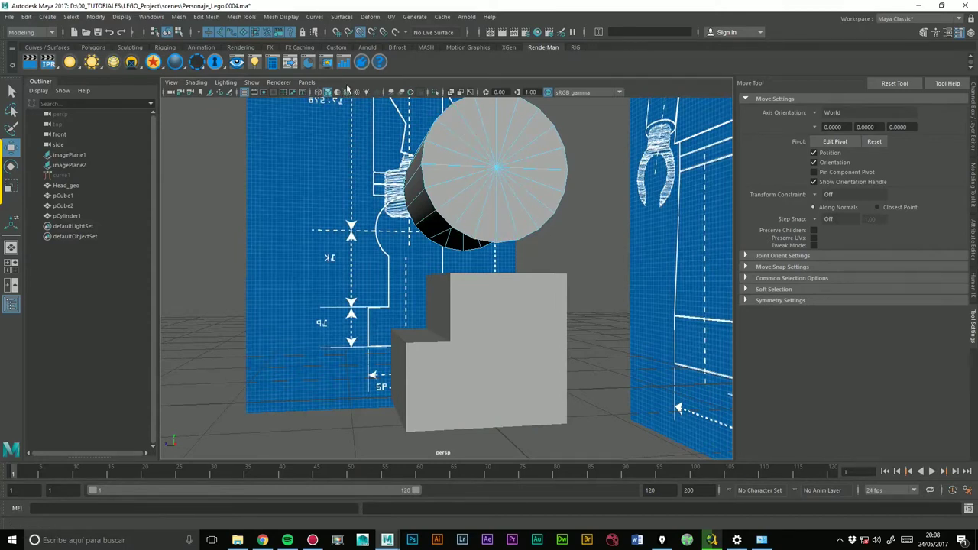
Turn on Wireframe on Shaded, deselect the cylinder and inspect the models from several angles.
left_click(348, 94)
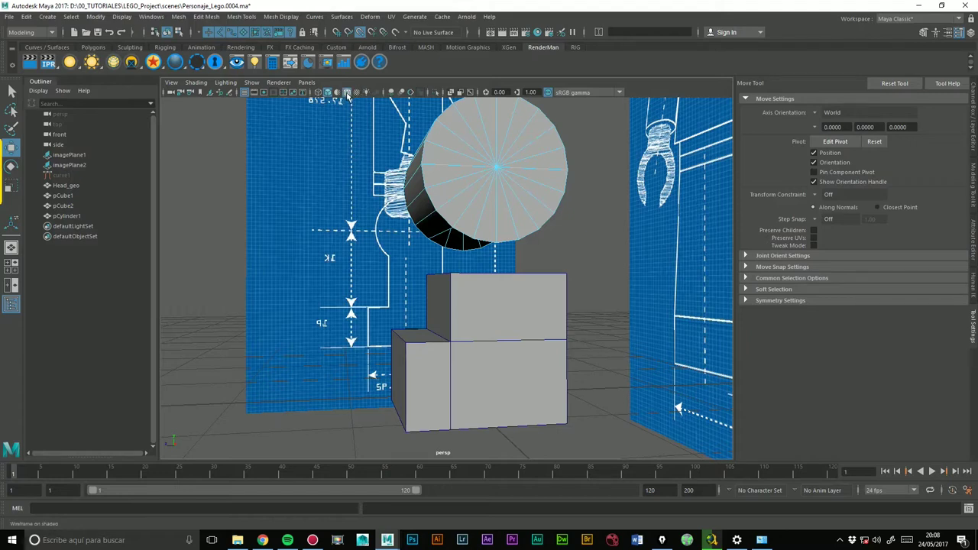
mouse_move(525, 229)
left_mouse_down("alt")
mouse_move(492, 168)
mouse_move(413, 142)
left_mouse_up("alt")
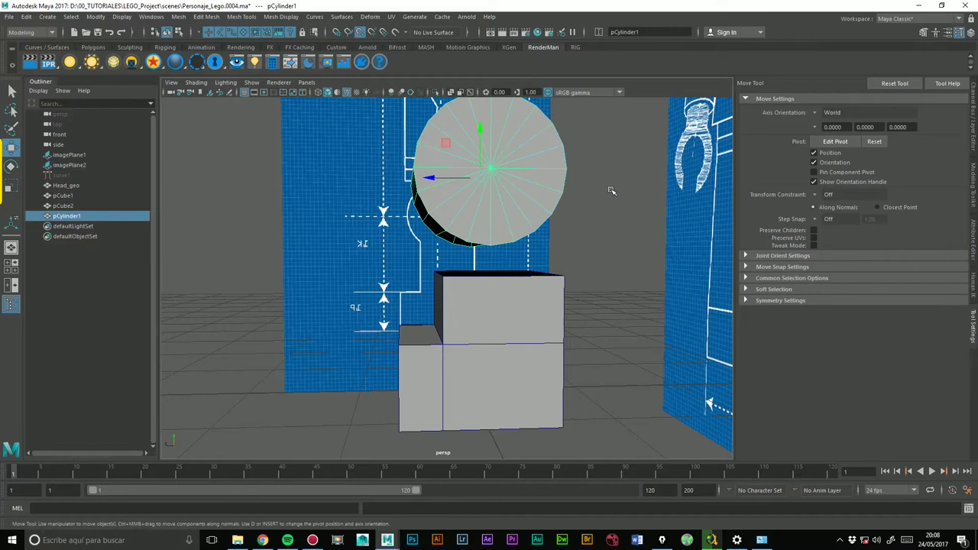
left_click(611, 190)
left_click_drag(611, 190, 565, 180, "alt")
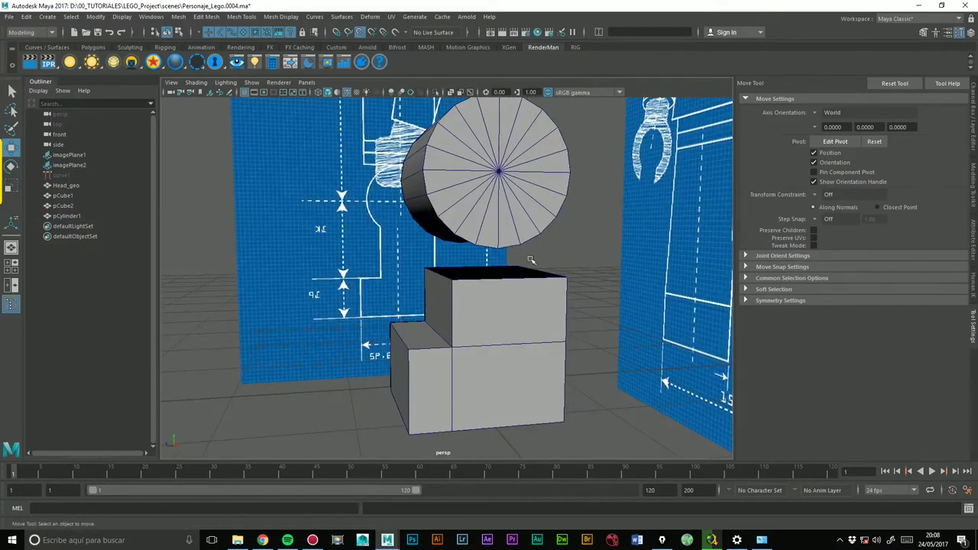
left_click_drag(531, 261, 422, 222, "alt")
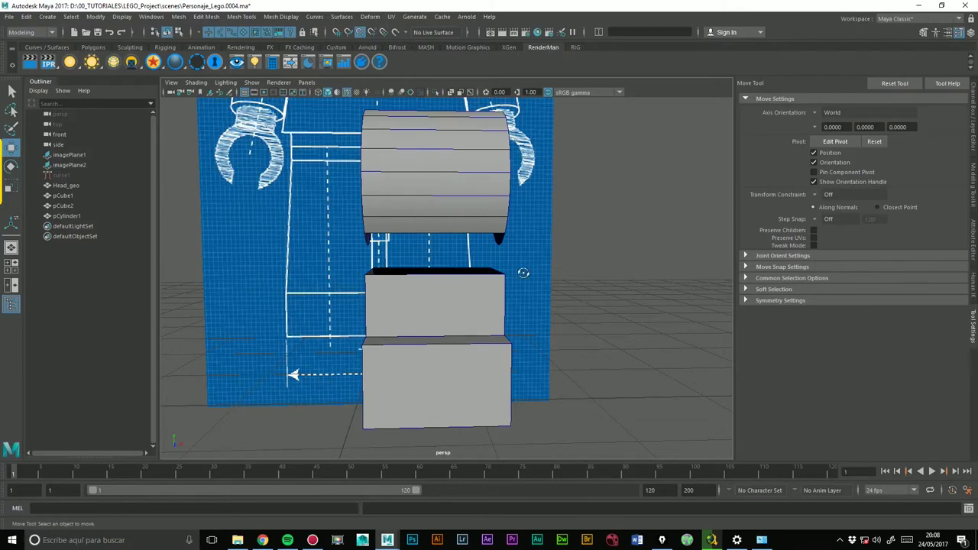
left_click_drag(523, 273, 476, 230, "alt")
mouse_move(486, 284)
left_mouse_down("alt")
mouse_move(544, 255)
mouse_move(471, 249)
left_mouse_up("alt")
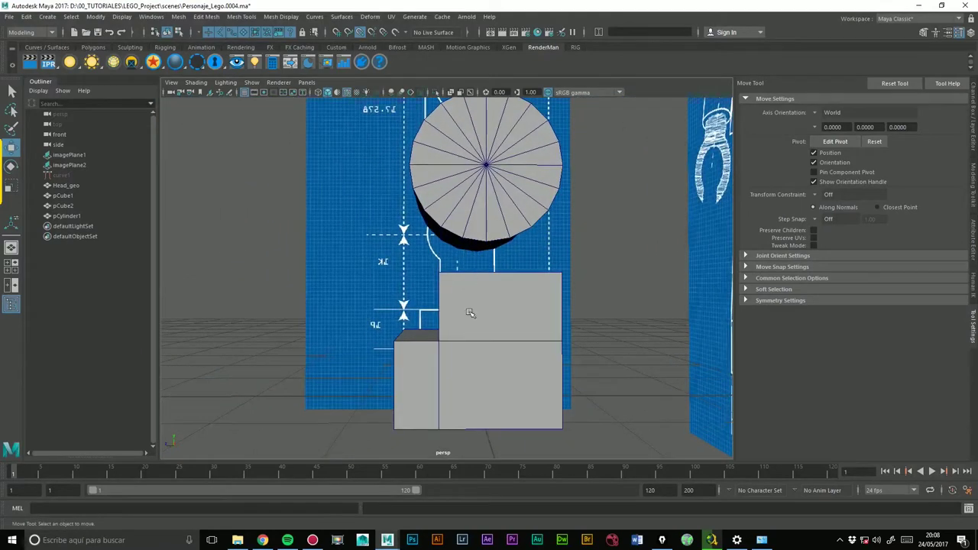
left_click_drag(445, 231, 522, 230, "alt")
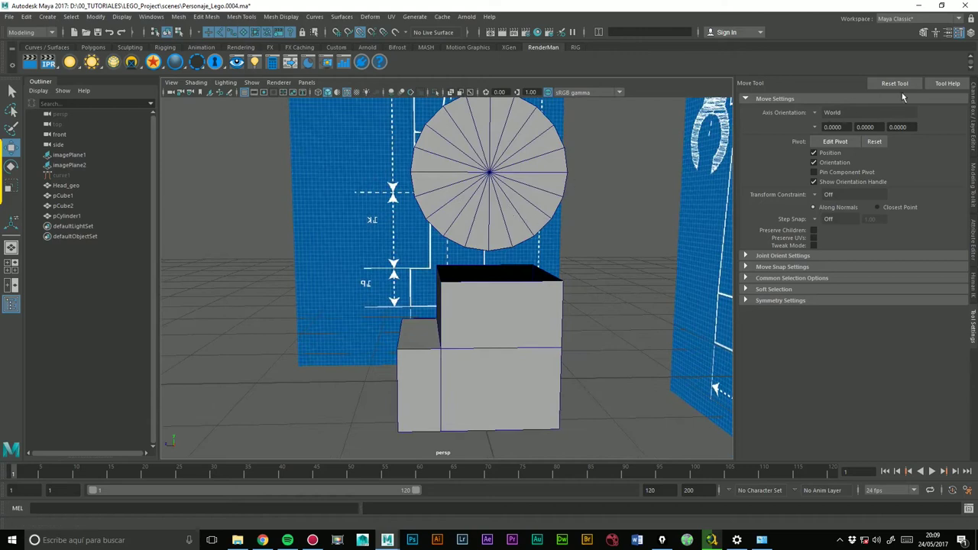
Open the Modeling Toolkit and activate Multi-Cut facing the box's front.
left_click(973, 122)
left_click(975, 208)
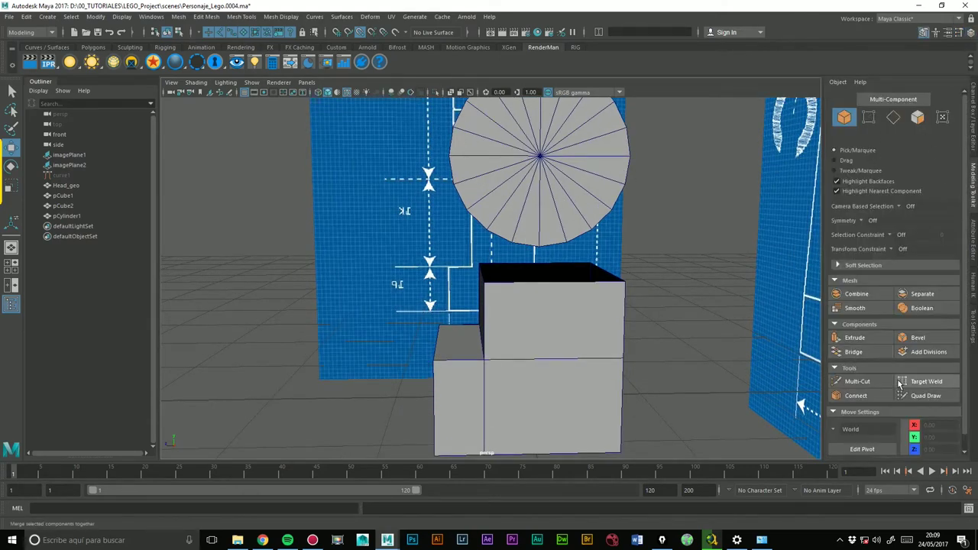
left_click(857, 381)
left_click_drag(560, 220, 555, 216, "alt")
middle_click_drag(556, 215, 518, 270, "alt")
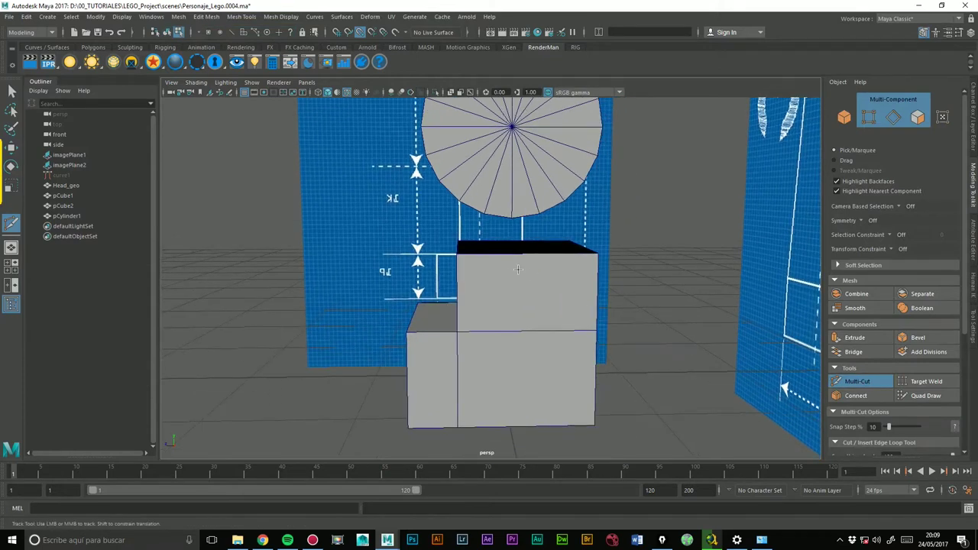
left_click_drag(527, 263, 466, 227, "alt")
key("w")
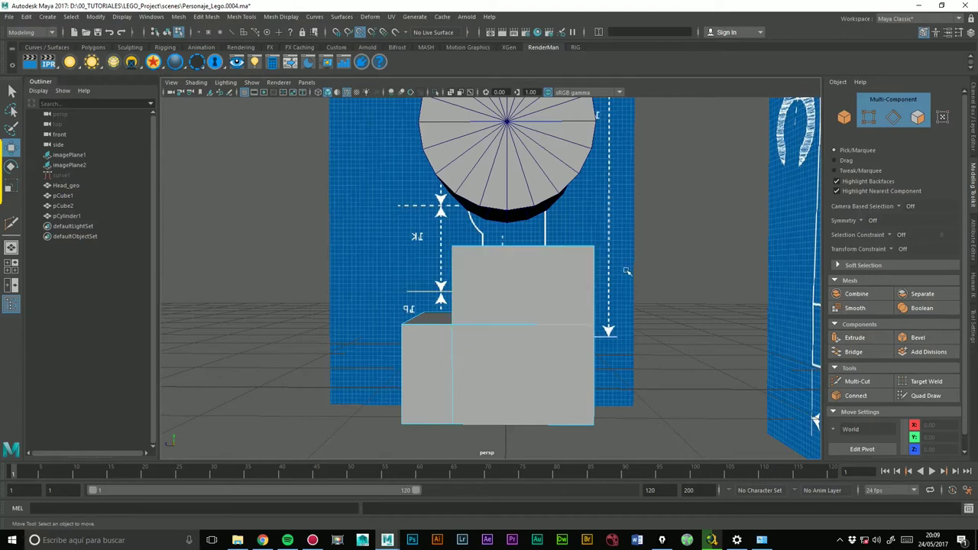
Insert two vertical edge loops across the front of the stepped box.
left_click(857, 381)
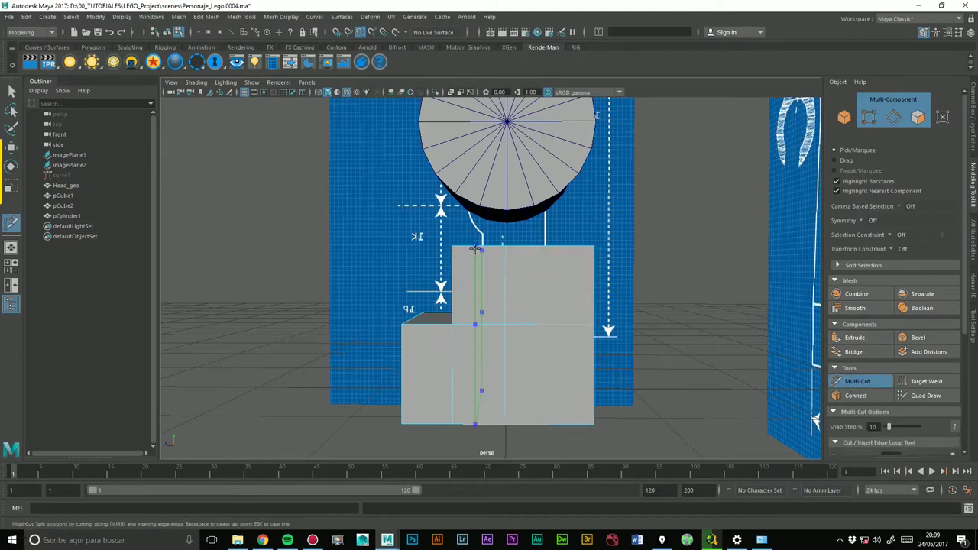
left_click(475, 252, "ctrl")
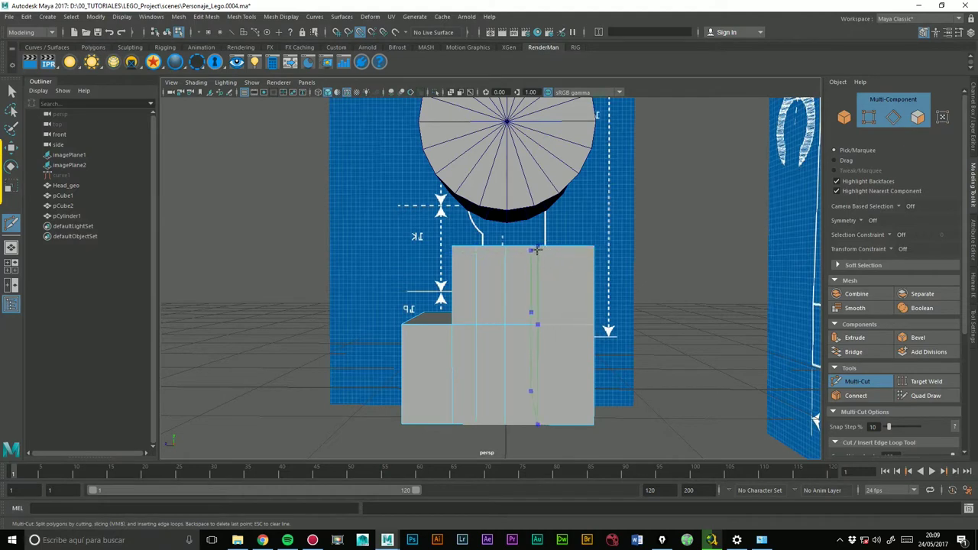
left_click(534, 249, "ctrl")
mouse_move(576, 251)
left_mouse_down("alt")
mouse_move(724, 261)
mouse_move(605, 277)
mouse_move(583, 216)
left_mouse_up("alt")
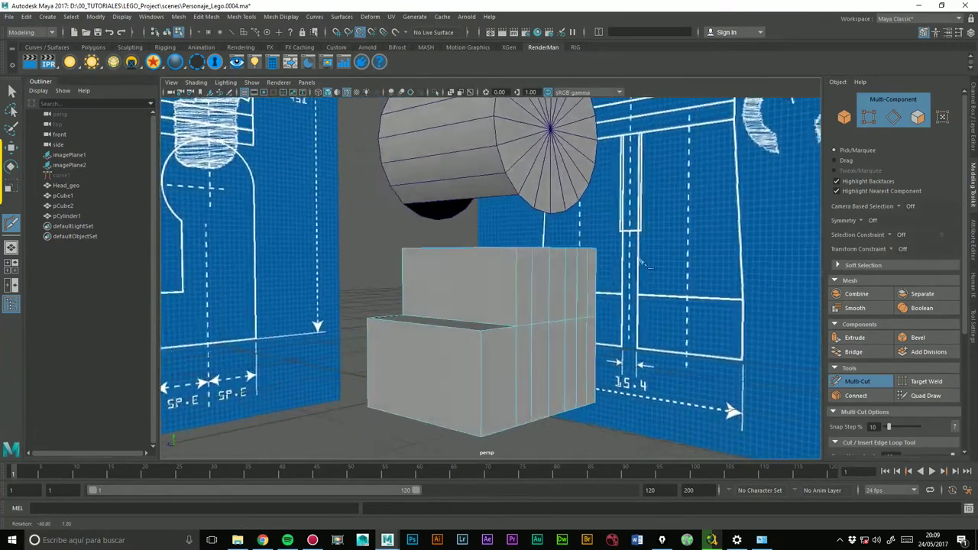
Exit Multi-Cut and return to Object Mode with pCube2 selected.
left_click(11, 147)
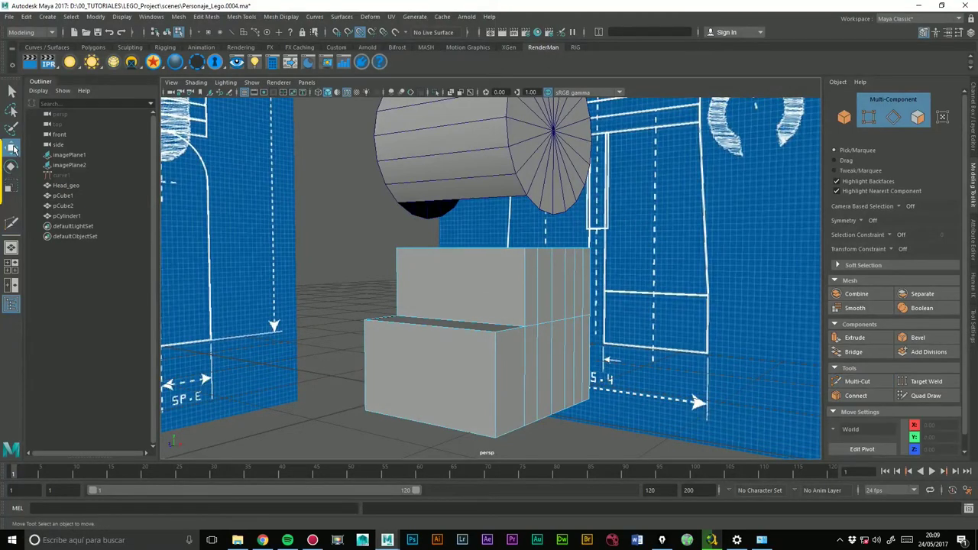
mouse_move(448, 246)
right_mouse_down()
mouse_move(454, 272)
mouse_move(498, 232)
right_mouse_up()
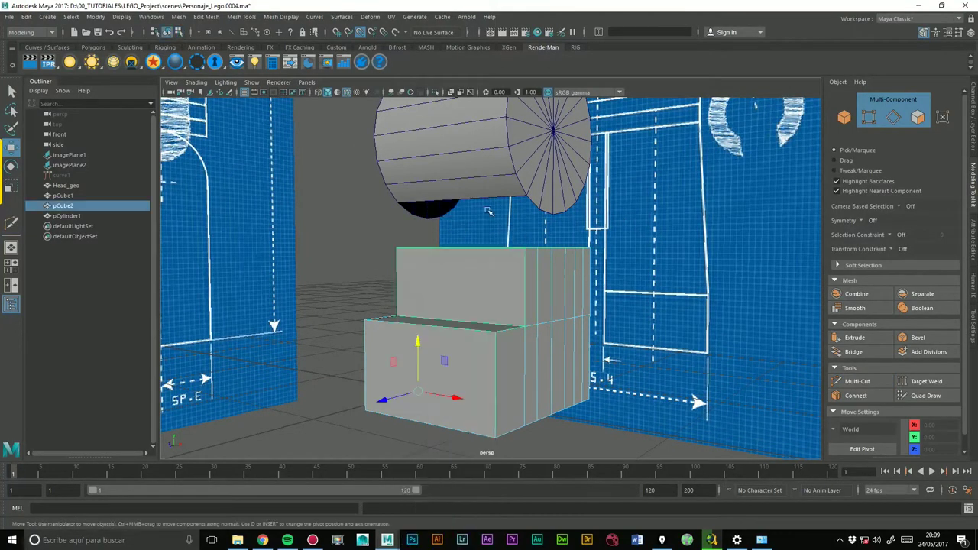
left_click(413, 252)
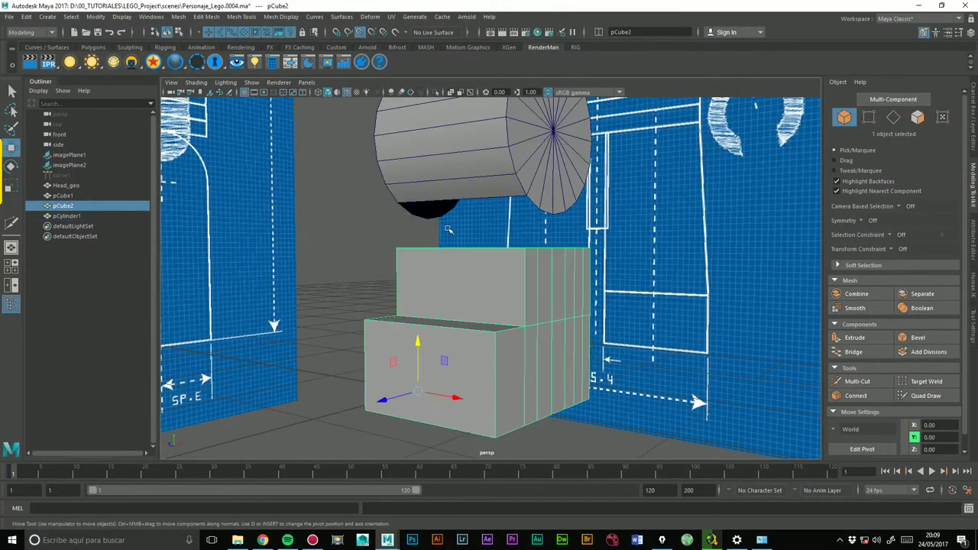
scroll(449, 229, "down", 3)
scroll(449, 229, "down", 3)
mouse_move(448, 229)
left_mouse_down("alt")
mouse_move(446, 388)
mouse_move(459, 366)
mouse_move(469, 400)
mouse_move(463, 316)
left_mouse_up("alt")
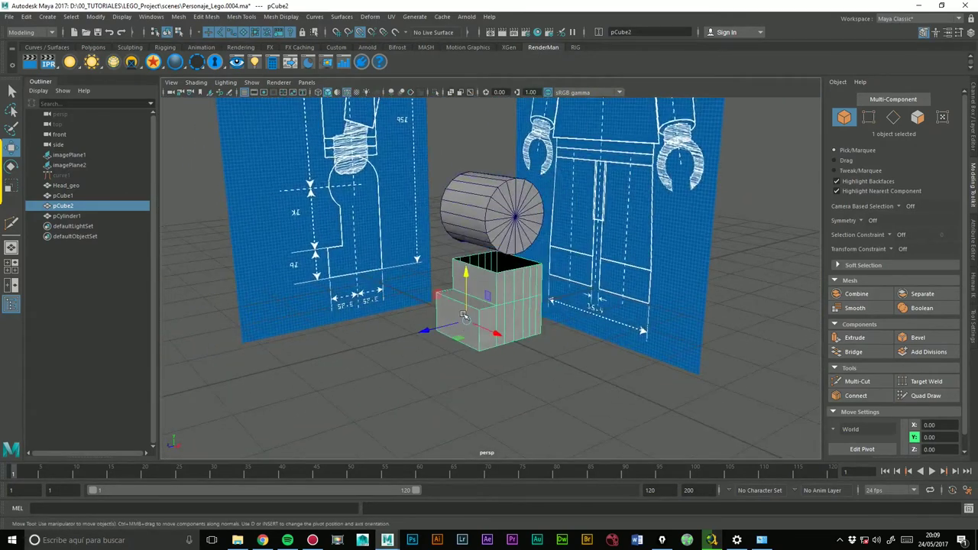
left_click_drag(497, 187, 449, 149, "alt")
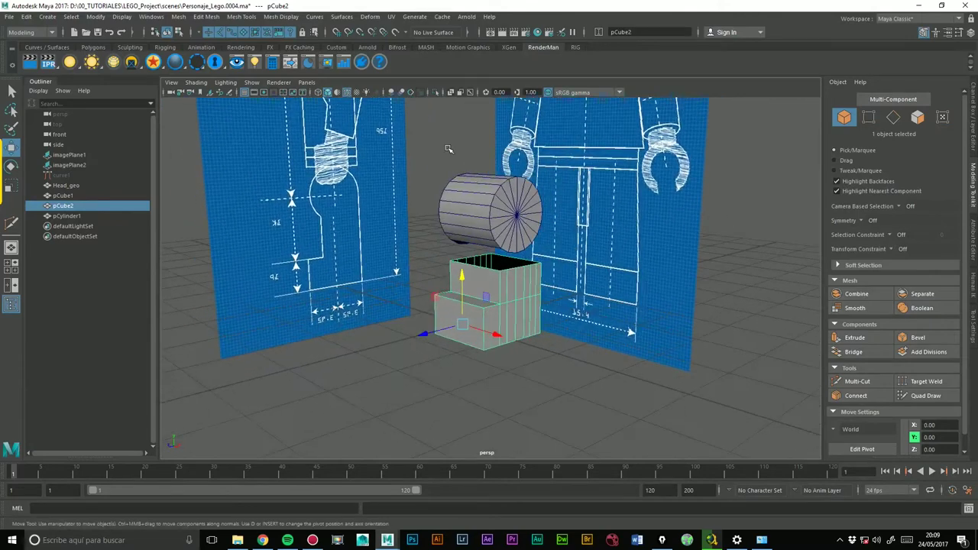
Select pCube2 and pCylinder1 and combine them into one mesh, pCube3.
left_click(448, 149)
left_click(469, 208)
left_click_drag(454, 350, 449, 355, "alt")
left_click(457, 338)
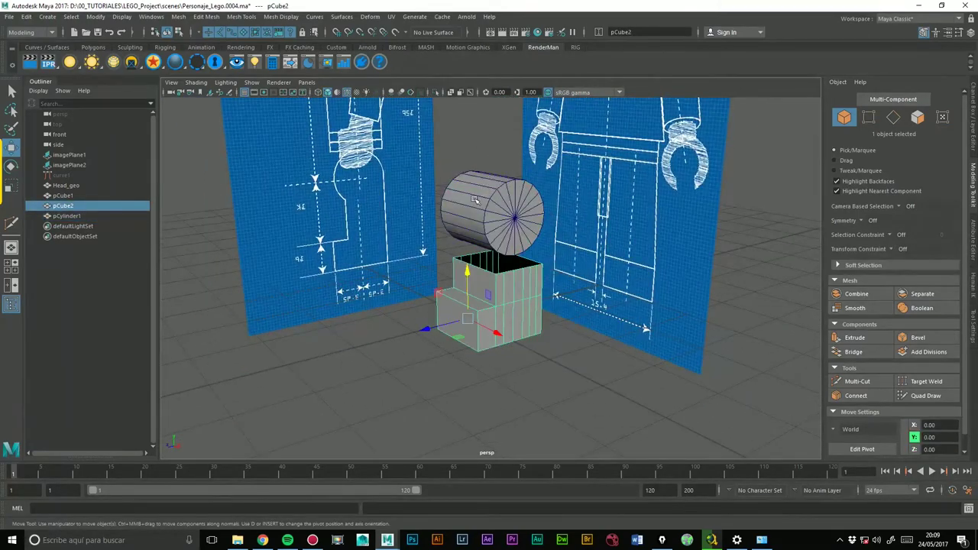
left_click(475, 213, "shift")
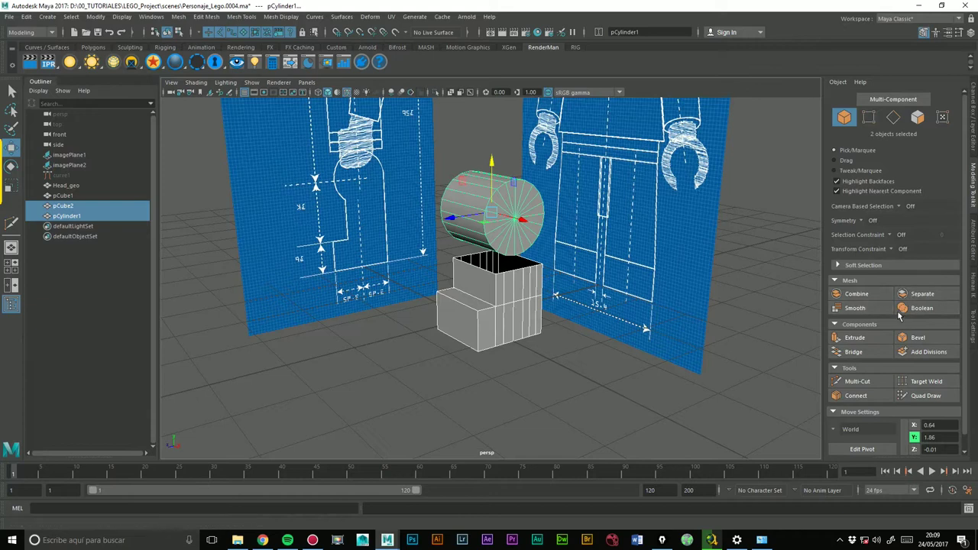
left_click(857, 294)
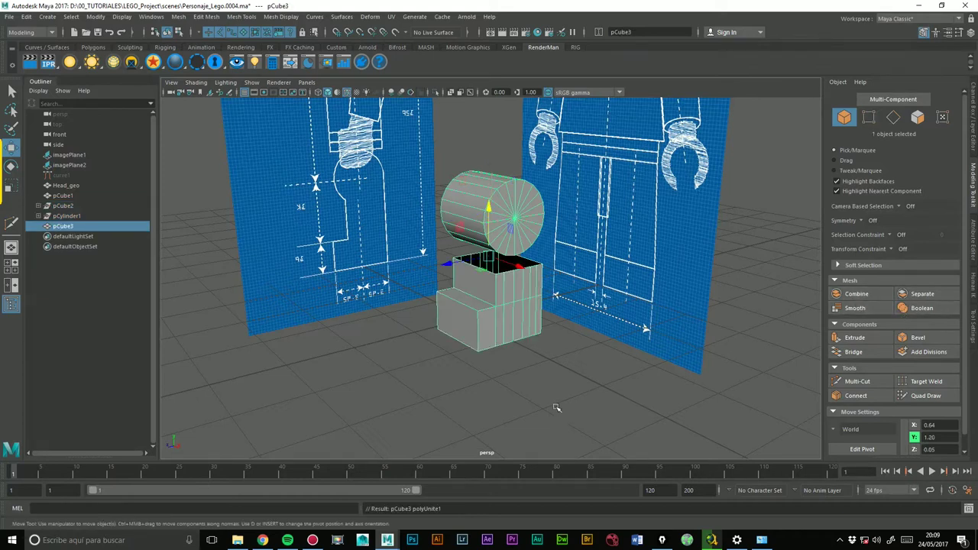
Delete pCube3's construction history with Edit > Delete by Type > History.
left_click(38, 215)
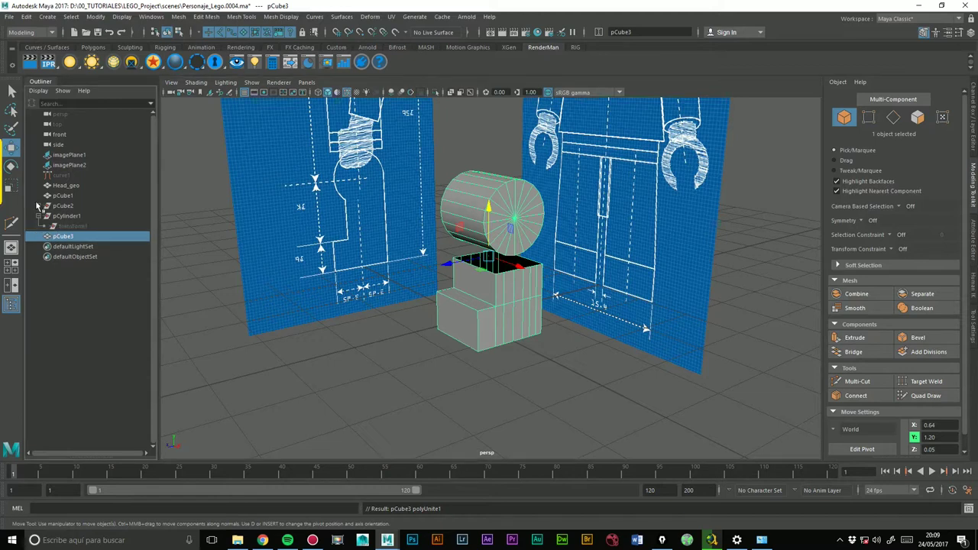
left_click(38, 206)
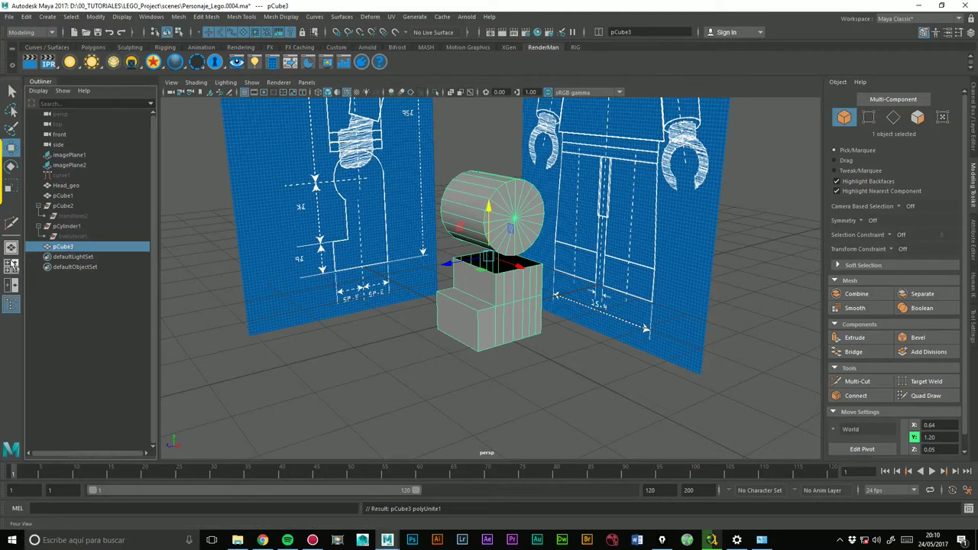
key("w")
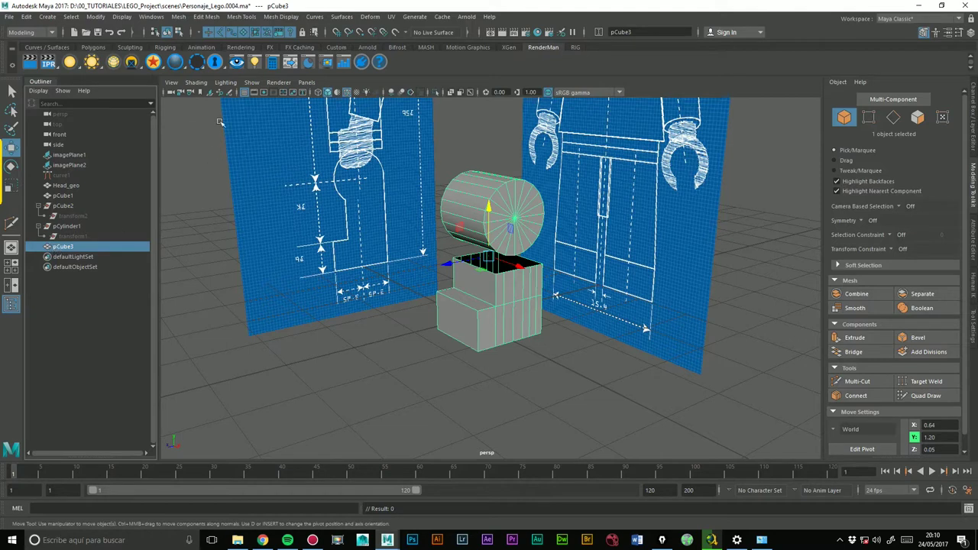
left_click(26, 16)
mouse_move(55, 137)
left_click(180, 145)
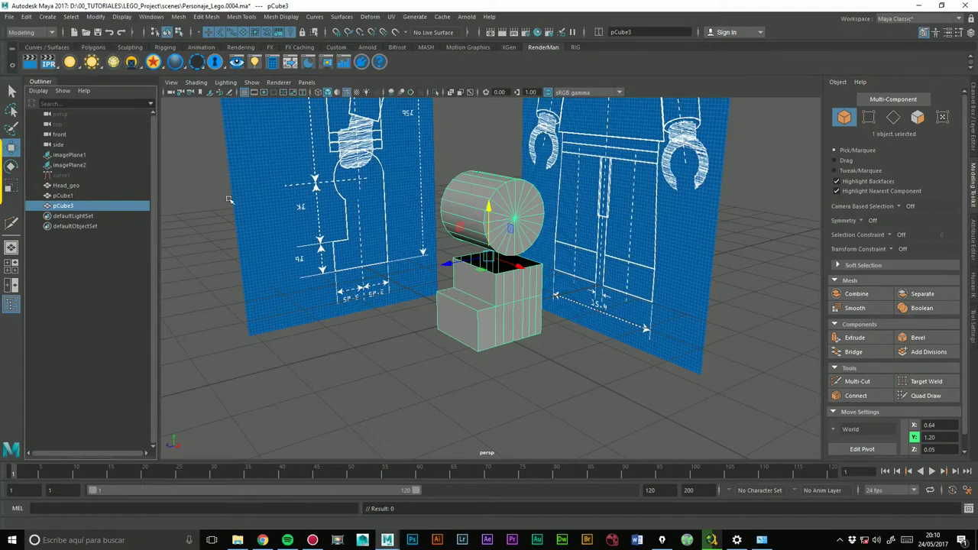
Make layer1 visible to reveal the torso pCube1 and frame it.
left_click(64, 196)
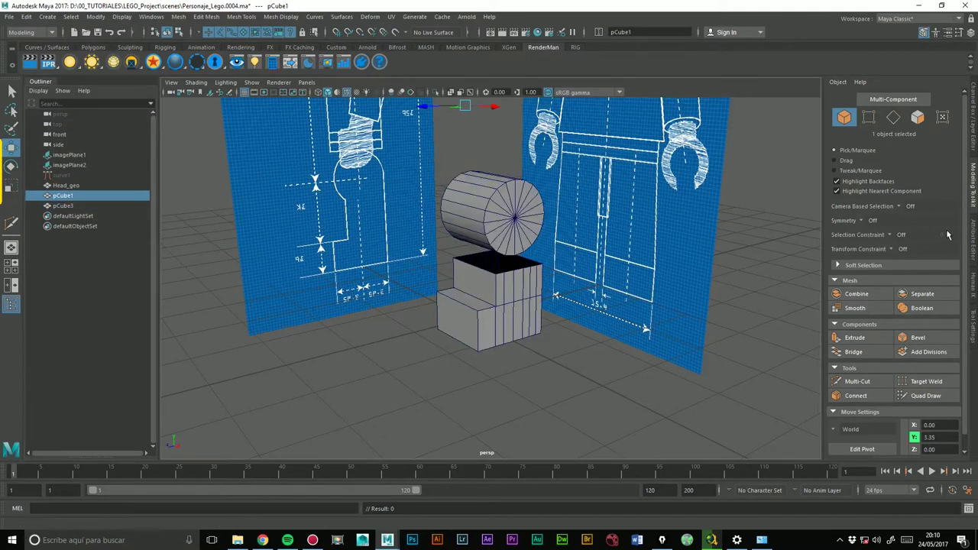
left_click(973, 143)
left_click(973, 333)
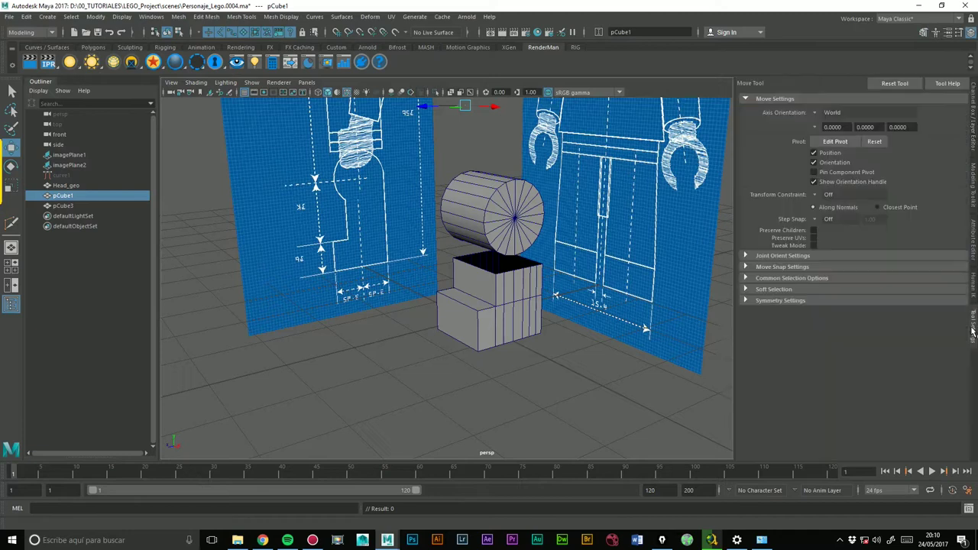
left_click(972, 292)
left_click(968, 158)
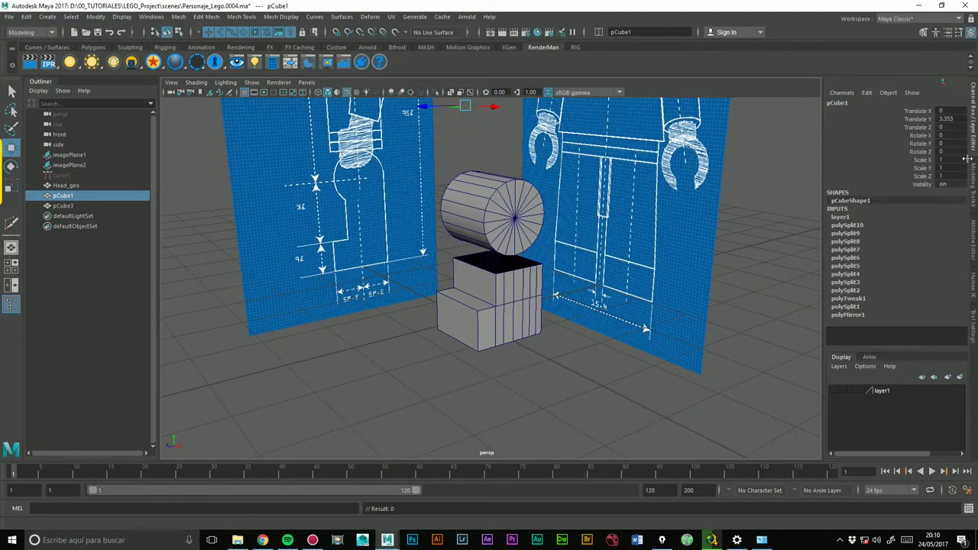
left_click(836, 391)
key("f")
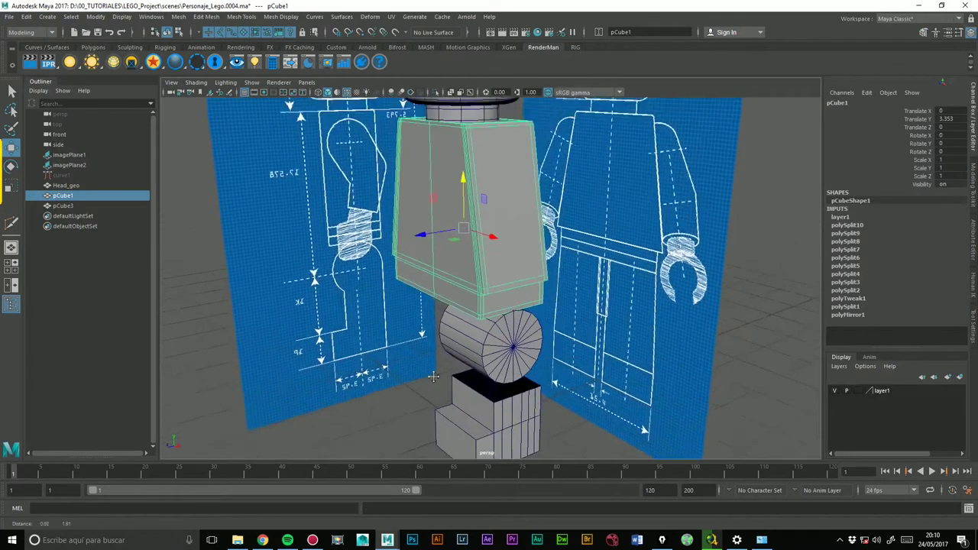
left_click(735, 259)
left_click(490, 244)
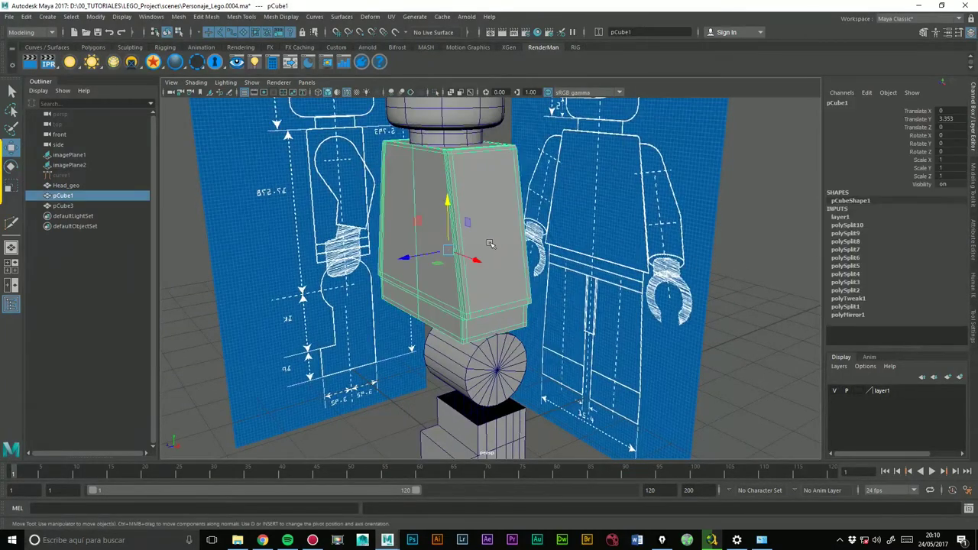
Rename the torso pCube1 to Body_geo.
double_click(67, 196)
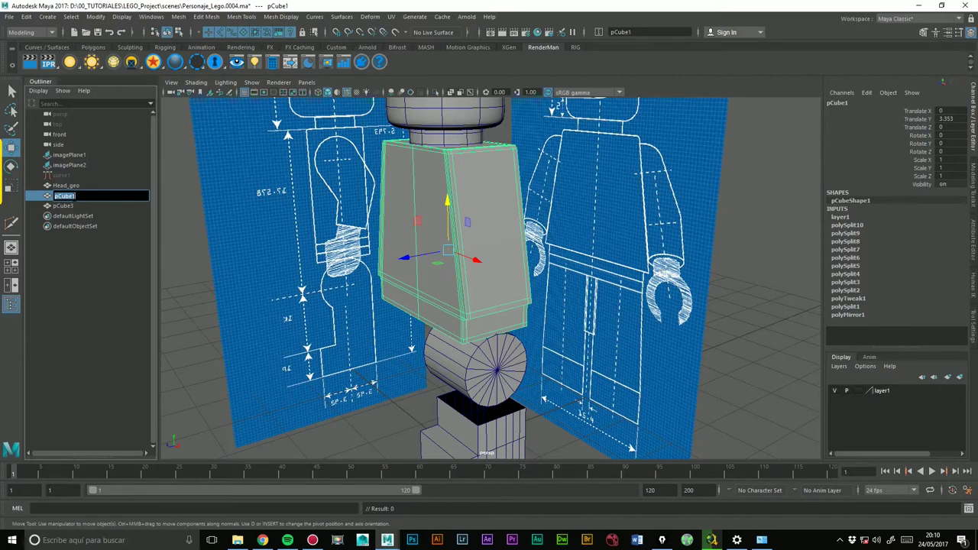
type("T")
type("o")
key("Return")
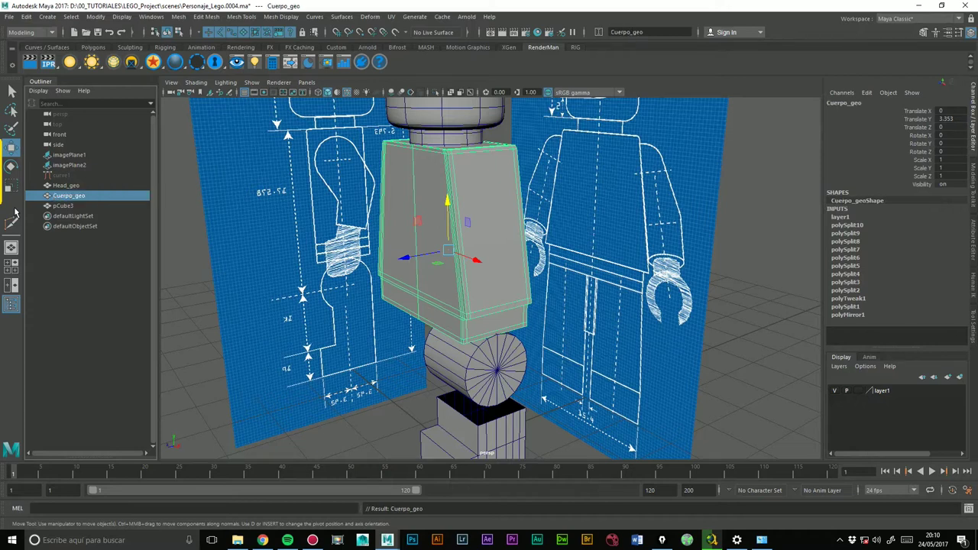
double_click(63, 196)
type("Body")
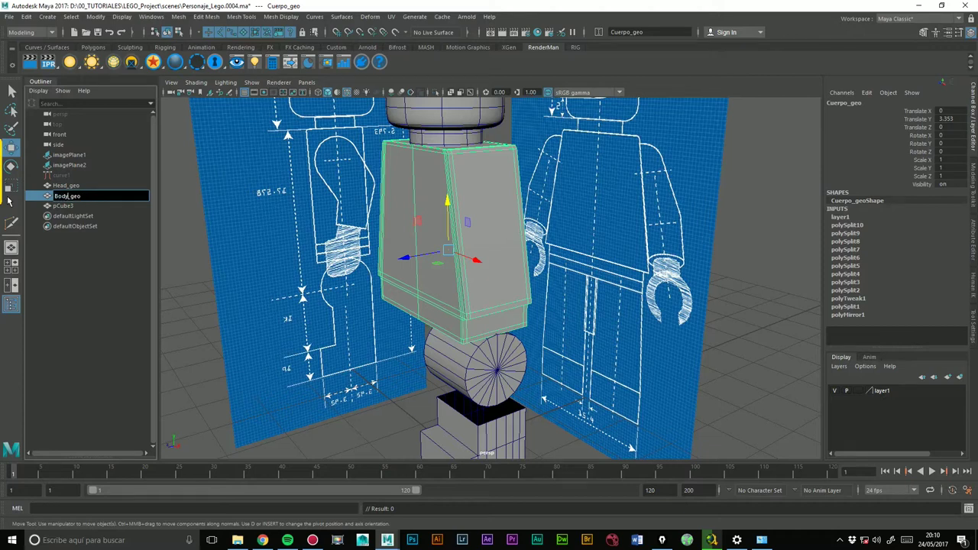
key("Return")
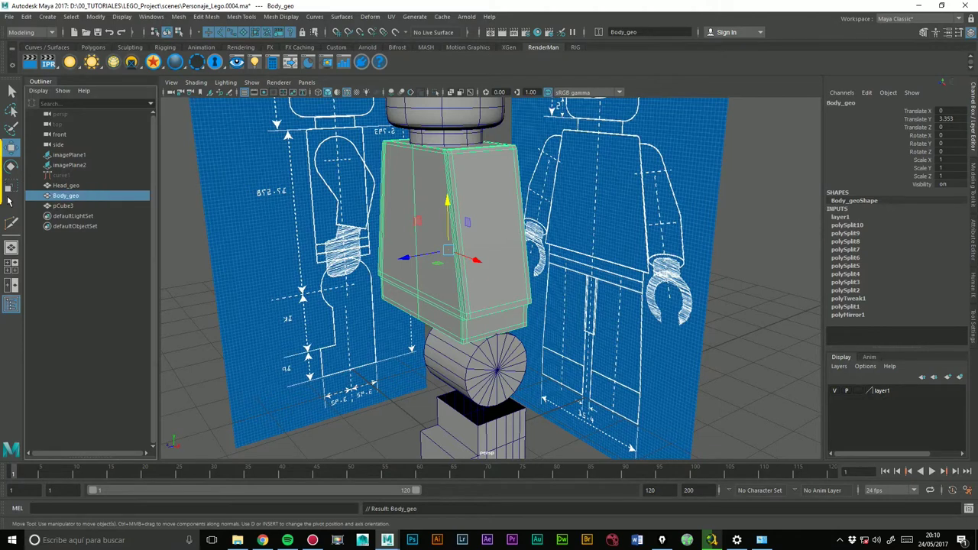
Rename the merged leg mesh pCube3 to Leg_l_geo.
double_click(64, 205)
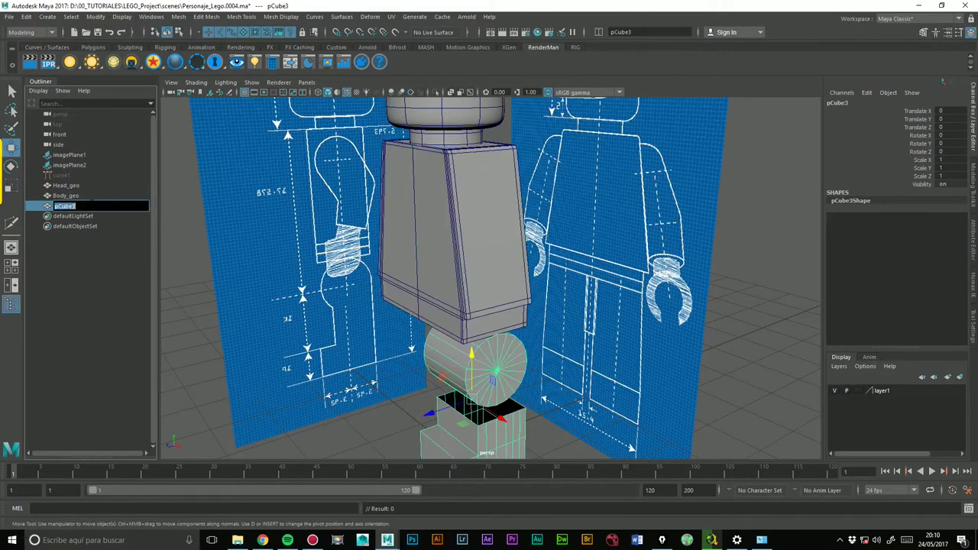
type("Le")
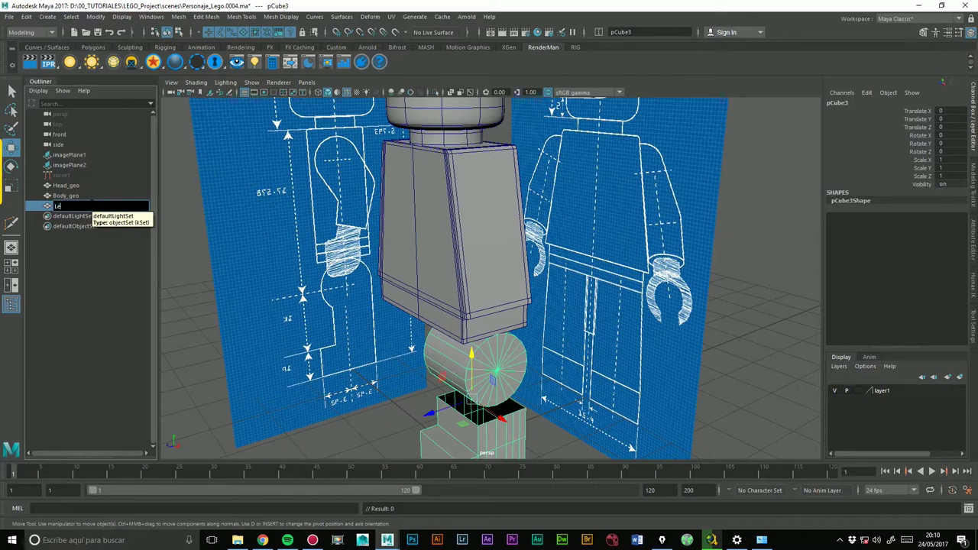
type("g_geo")
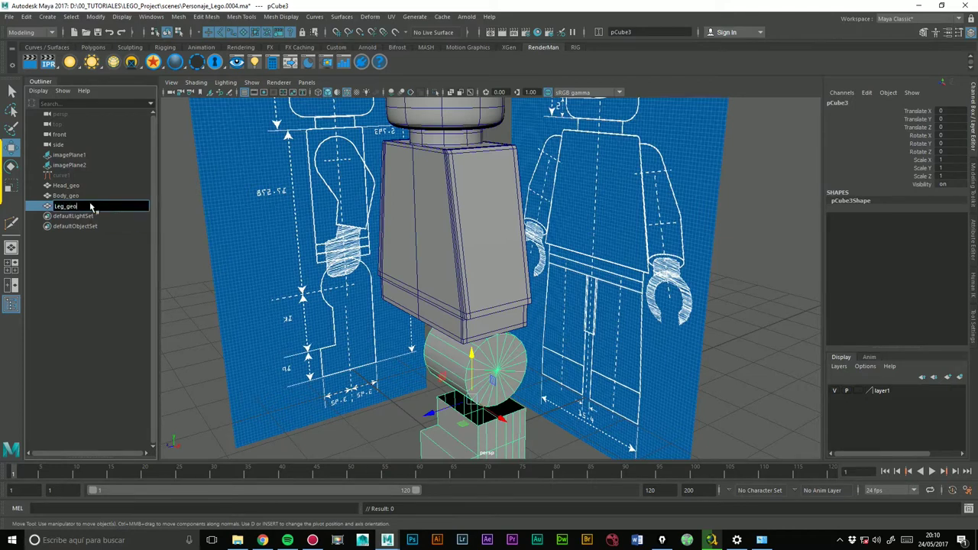
key("Return")
double_click(65, 207)
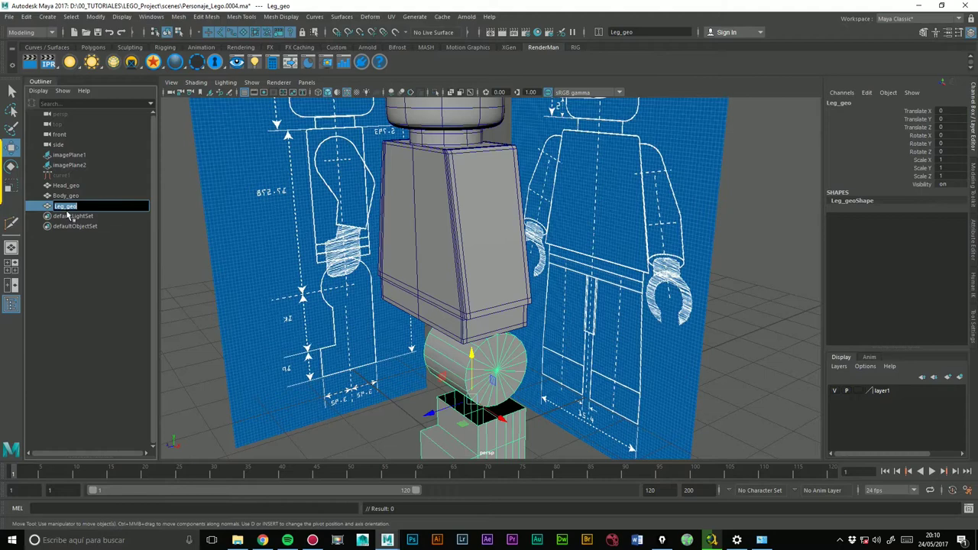
type("l_")
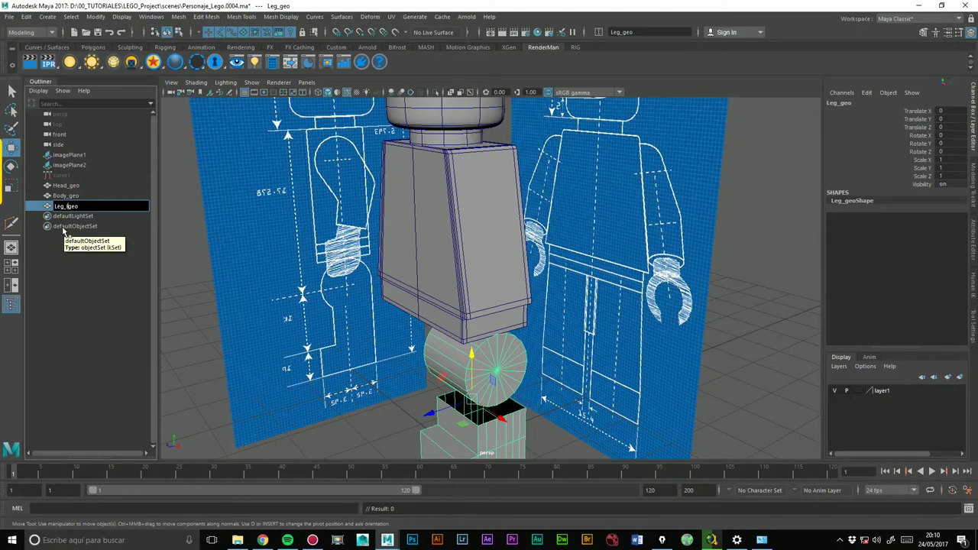
key("Return")
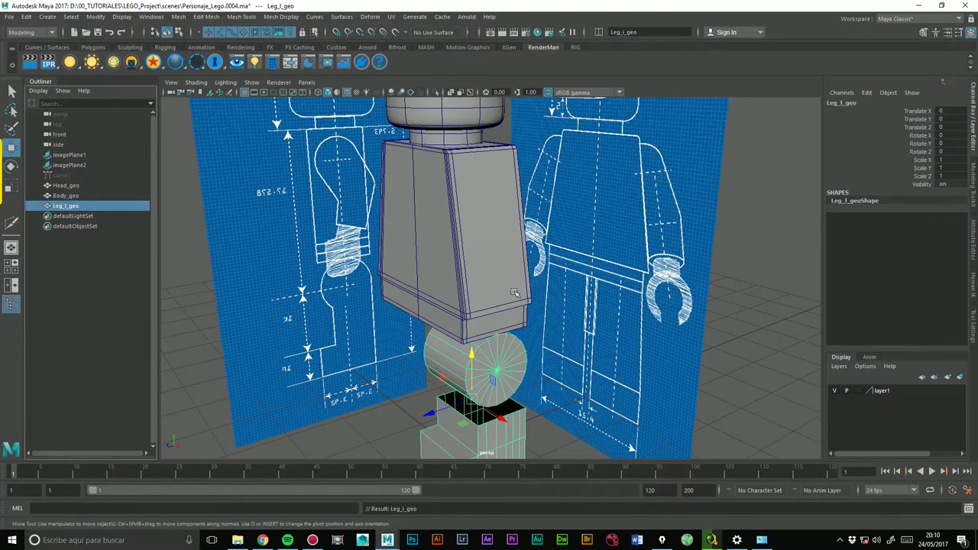
Bridge the cylinder's open lower edge to the box's top border edge (polyBridgeEdge1, 0 divisions).
mouse_move(515, 293)
left_mouse_down("alt")
mouse_move(576, 201)
mouse_move(428, 211)
left_mouse_up("alt")
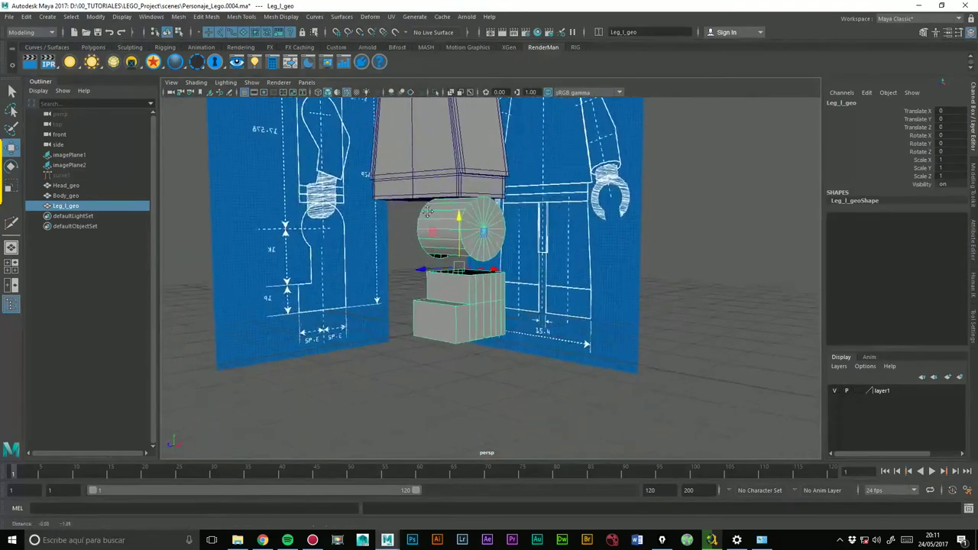
scroll(432, 203, "up", 3)
scroll(443, 187, "up", 2)
right_click(448, 175)
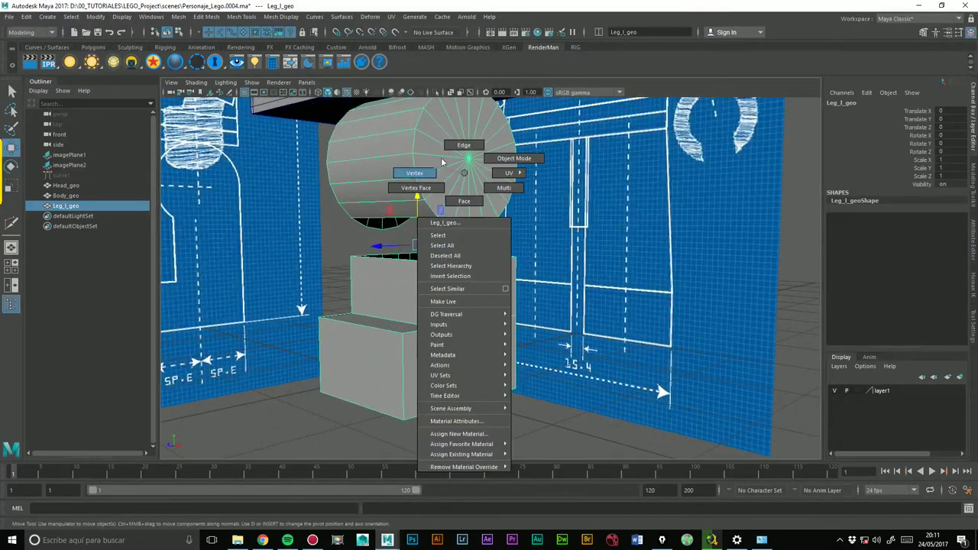
mouse_move(432, 177)
left_mouse_down("alt")
mouse_move(490, 224)
mouse_move(386, 177)
mouse_move(458, 222)
left_mouse_up("alt")
left_click(382, 174)
left_click(371, 269)
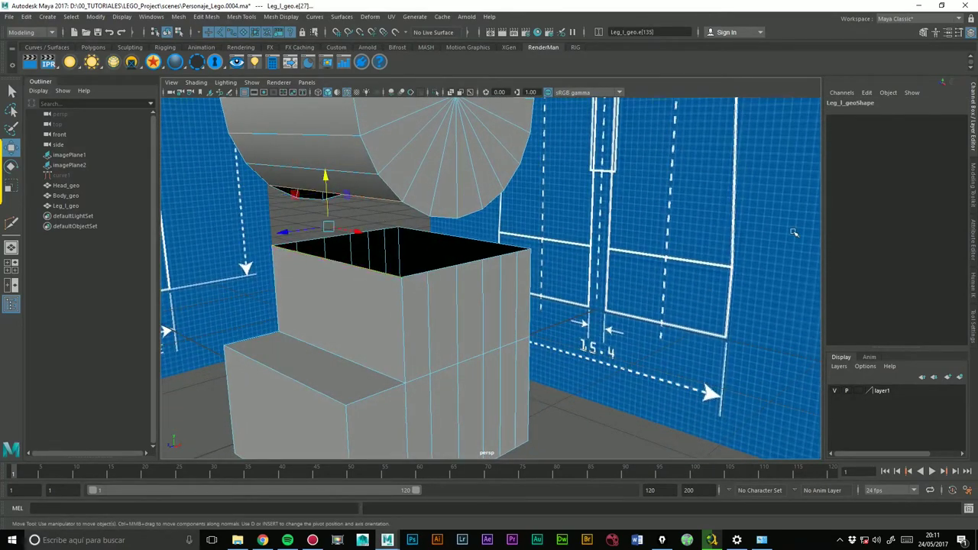
left_click(923, 33)
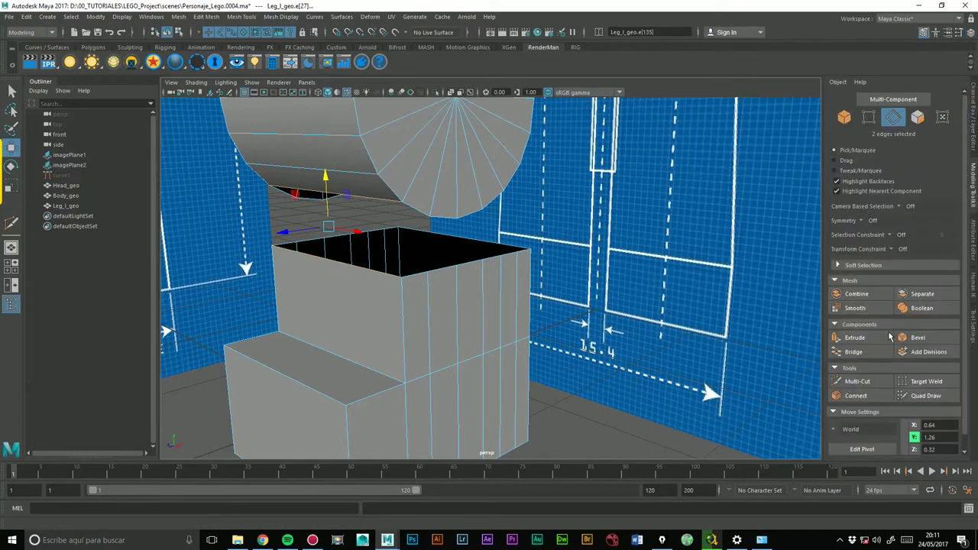
left_click(853, 352)
Check the bridge against the side-view blueprint and switch to Vertex mode.
mouse_move(489, 328)
left_mouse_down("alt")
mouse_move(436, 327)
mouse_move(464, 312)
mouse_move(659, 313)
mouse_move(660, 289)
left_mouse_up("alt")
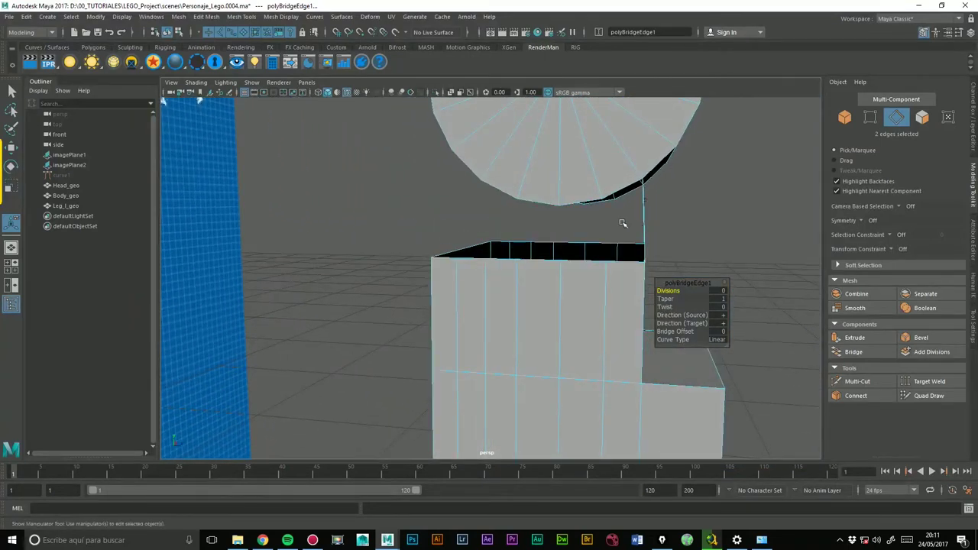
key("space")
mouse_move(567, 243)
left_mouse_down()
mouse_move(567, 228)
mouse_move(611, 249)
left_mouse_up()
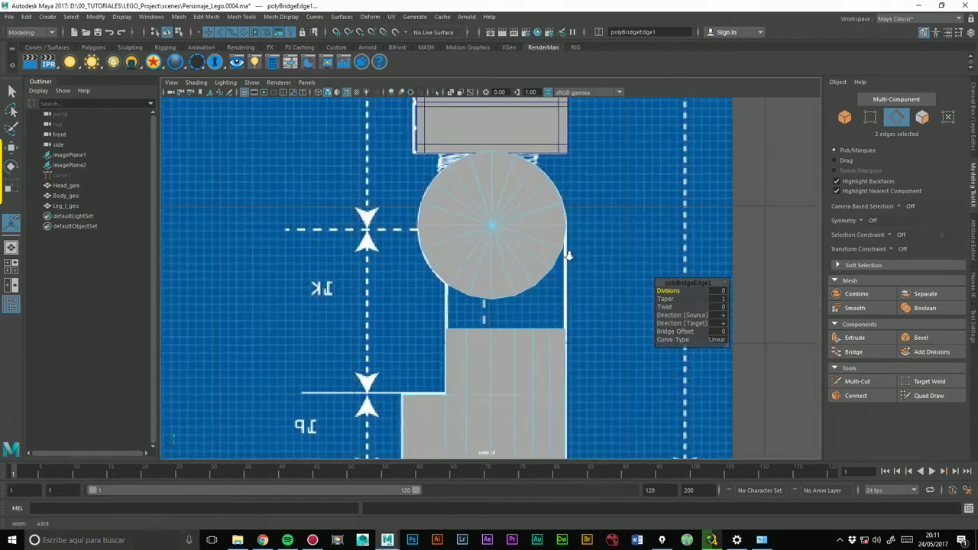
middle_click_drag(568, 255, 567, 191, "alt")
scroll(417, 240, "up", 4)
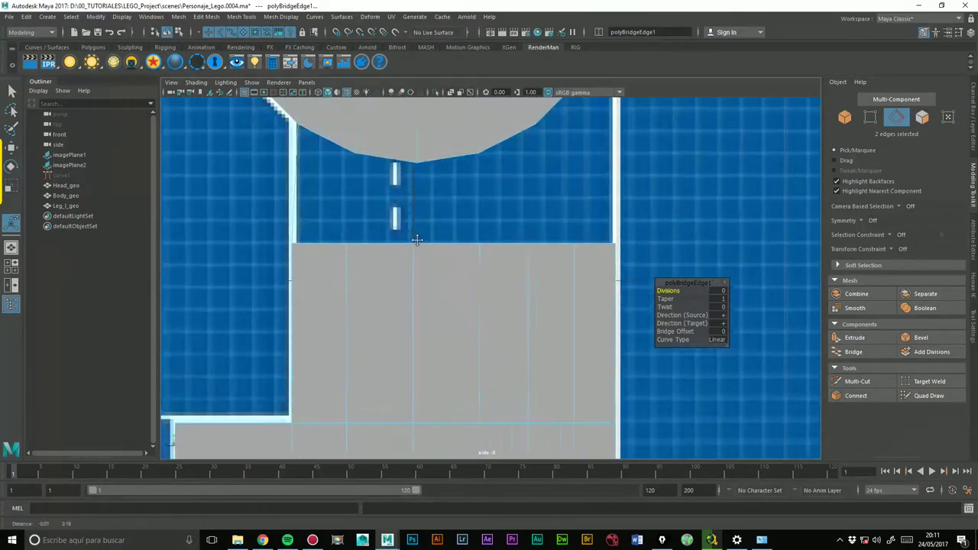
middle_click_drag(416, 240, 500, 325, "alt")
scroll(497, 229, "down", 3)
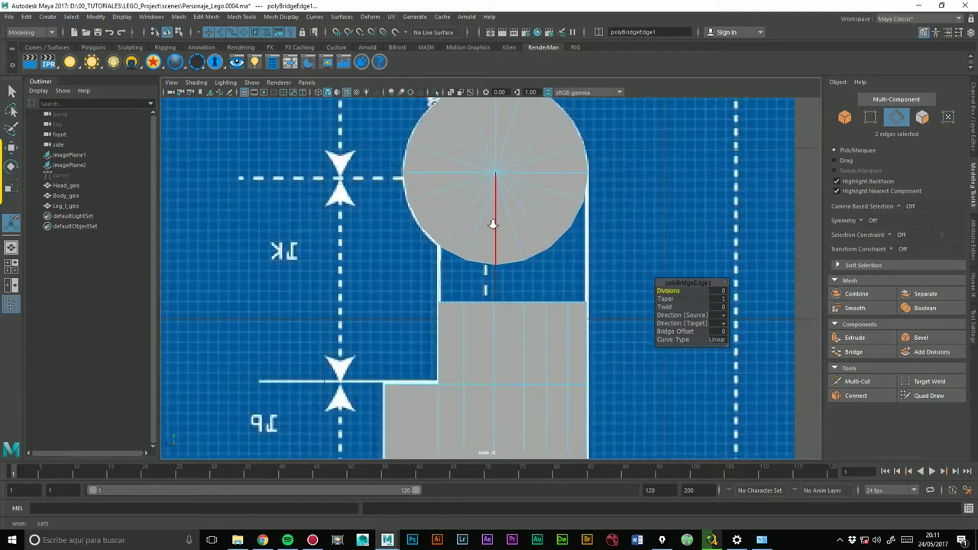
middle_click_drag(484, 207, 468, 187, "alt")
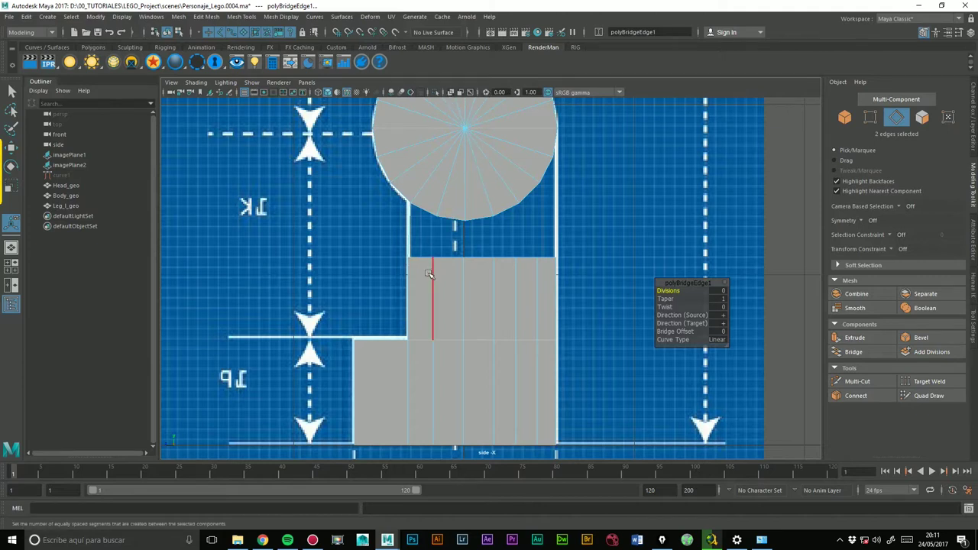
right_click_drag(429, 275, 411, 239)
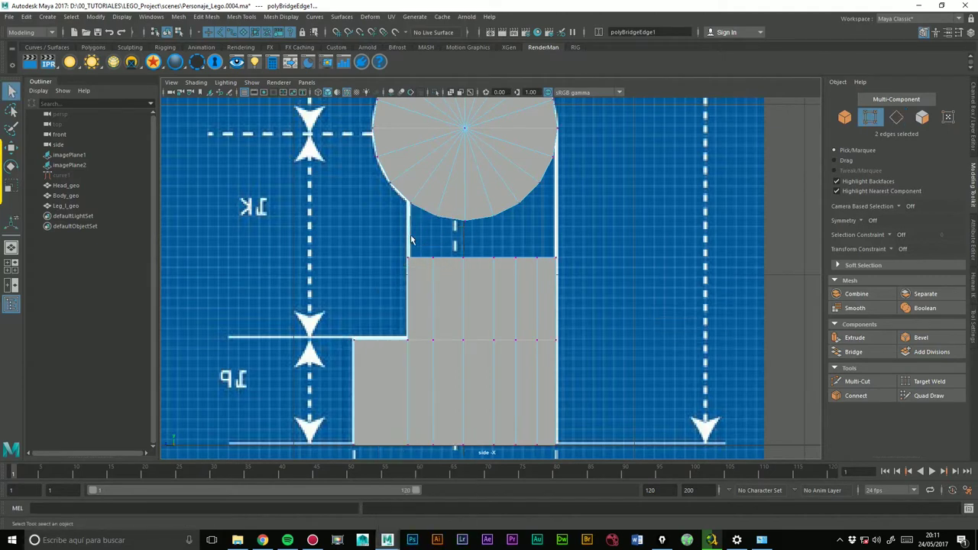
In wireframe, move the leg's six-vertex left column in X onto the blueprint step.
left_click(320, 91)
left_click_drag(393, 234, 420, 459)
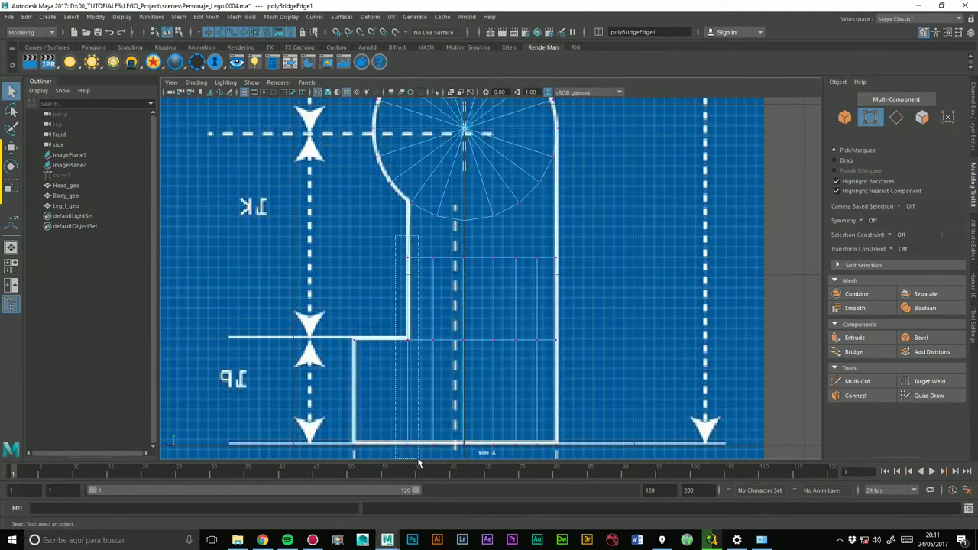
key("w")
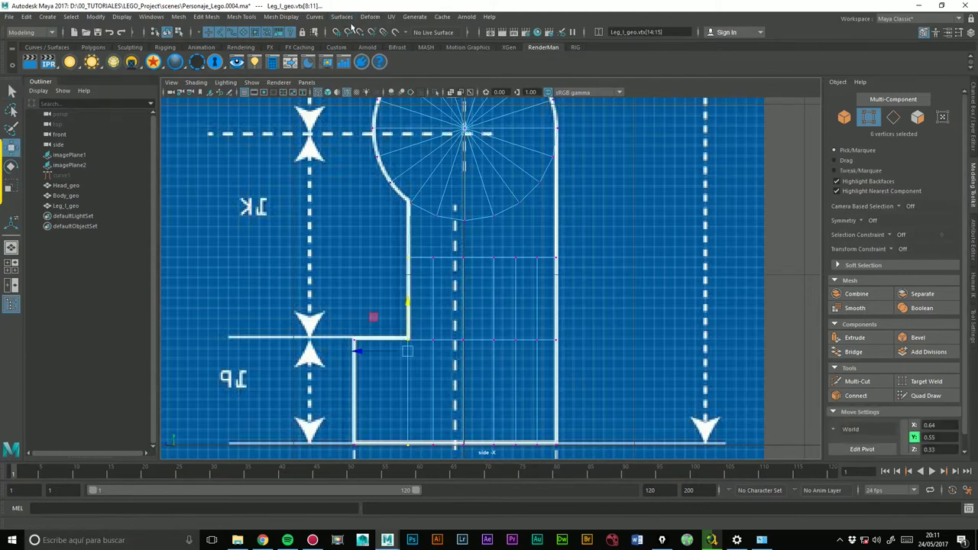
left_click_drag(359, 351, 403, 229)
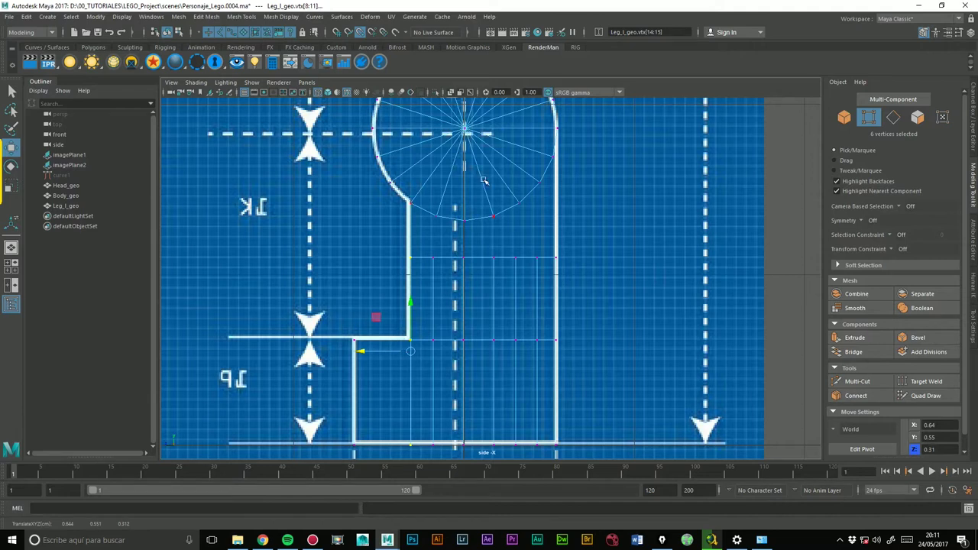
Return to the shaded perspective view facing the gap under the cylinder.
key("space")
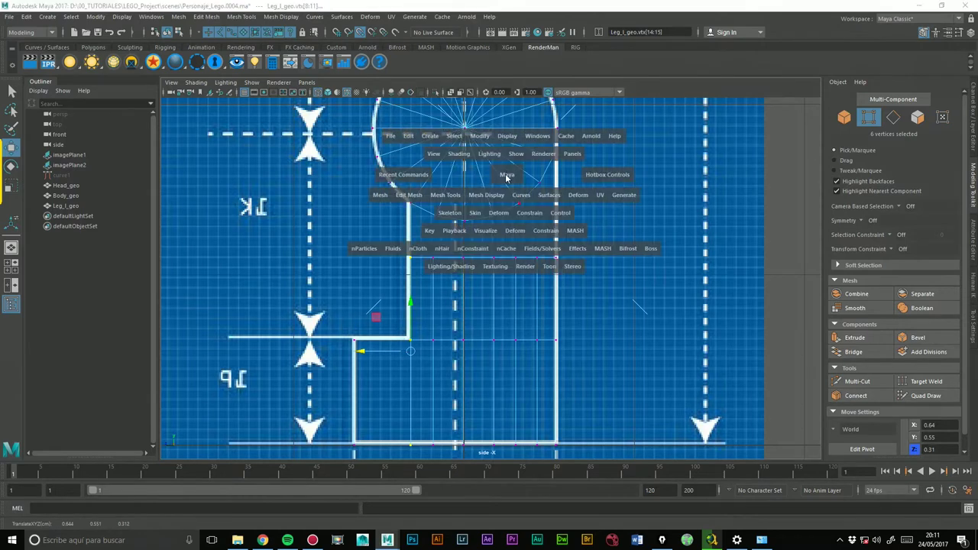
left_click_drag(496, 172, 578, 189)
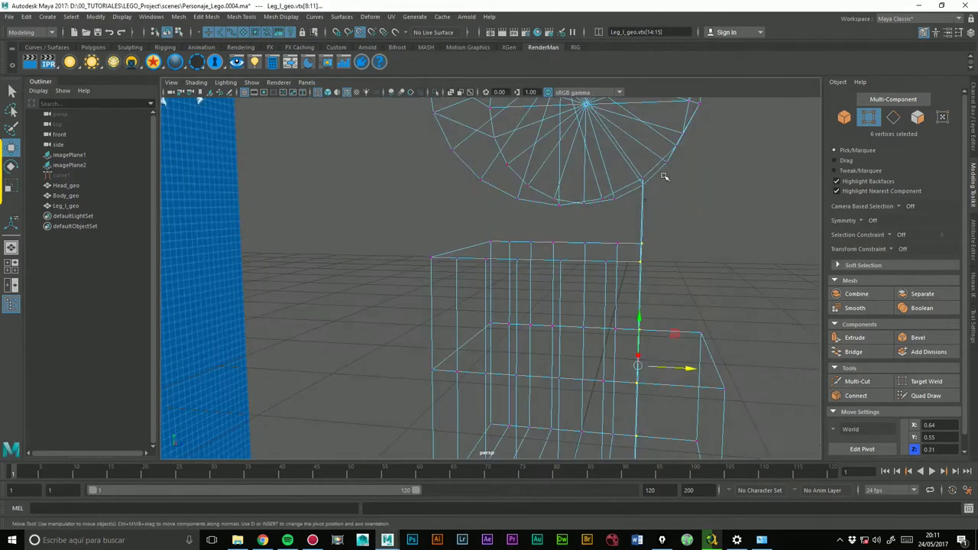
left_click_drag(681, 212, 578, 219, "alt")
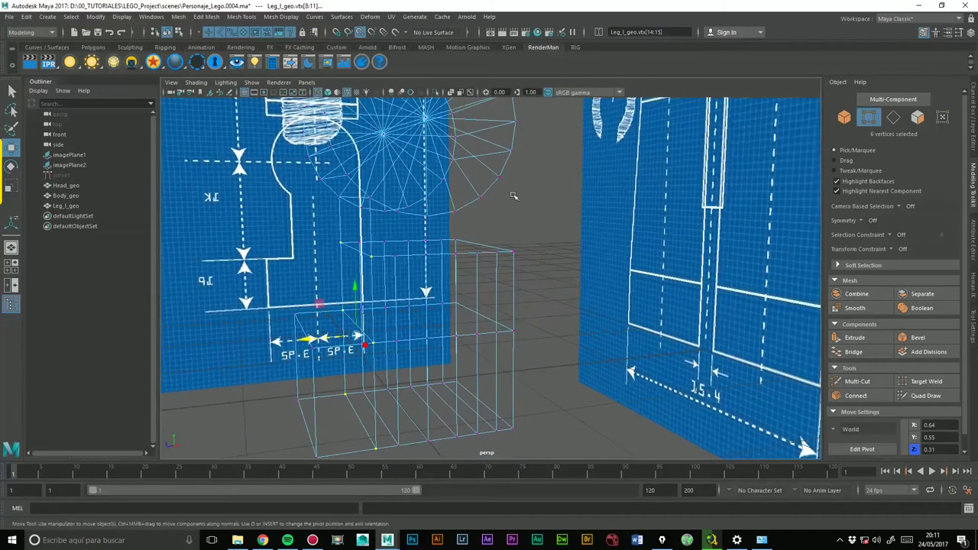
left_click(329, 92)
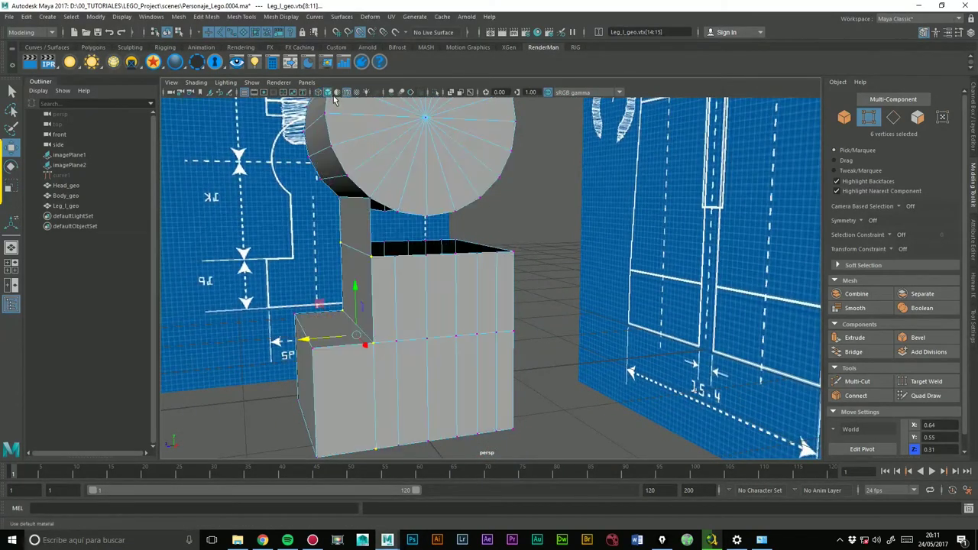
left_click_drag(385, 368, 367, 358, "alt")
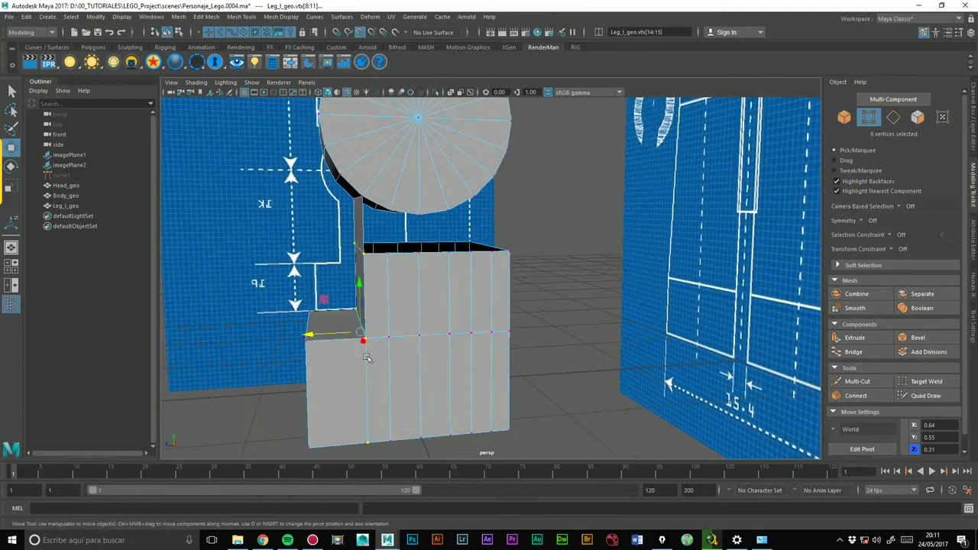
left_click_drag(396, 248, 389, 250, "alt")
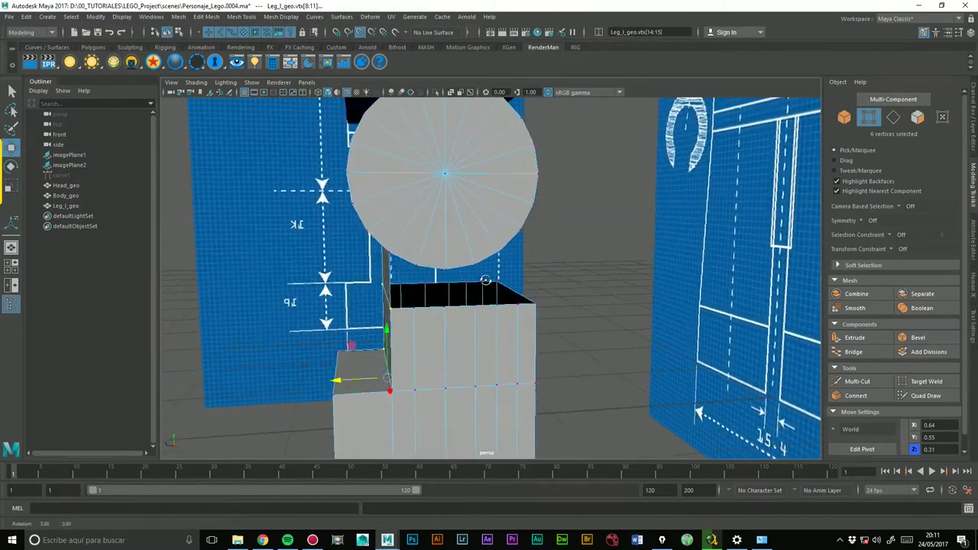
mouse_move(464, 266)
left_mouse_down("alt")
mouse_move(563, 283)
mouse_move(508, 281)
left_mouse_up("alt")
Bridge the cylinder's lower edge to the box's top front edge (polyBridgeEdge2).
right_click_drag(508, 191, 502, 159)
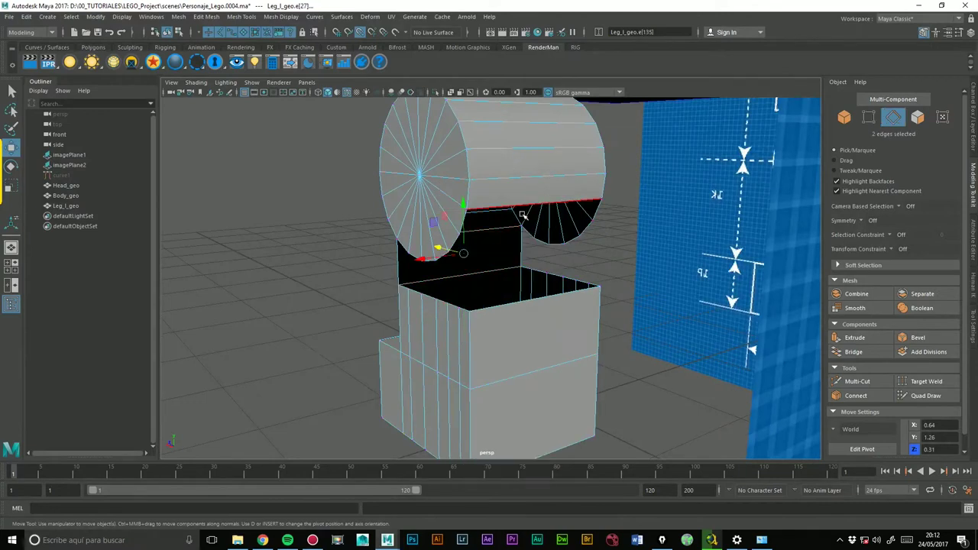
left_click(537, 203)
left_click(554, 312, "shift")
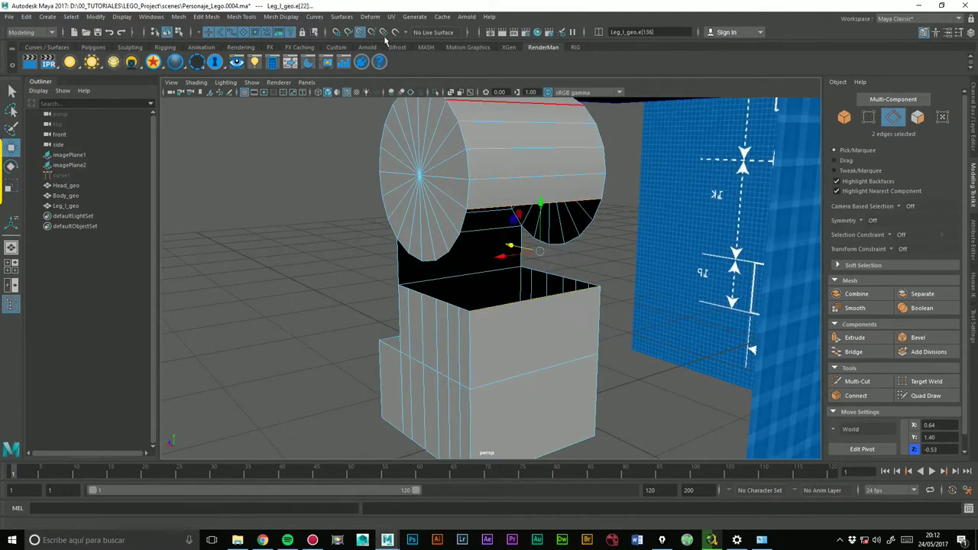
left_click(876, 350)
mouse_move(527, 321)
left_mouse_down("alt")
mouse_move(600, 324)
mouse_move(594, 321)
left_mouse_up("alt")
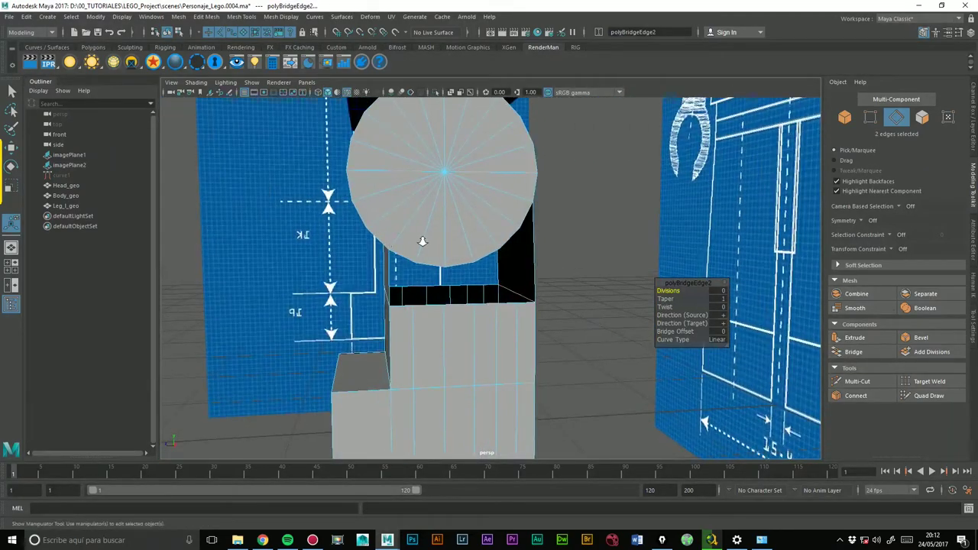
Bridge a set of cylinder rim edges to the matching box edges.
scroll(400, 232, "up", 3)
key("t")
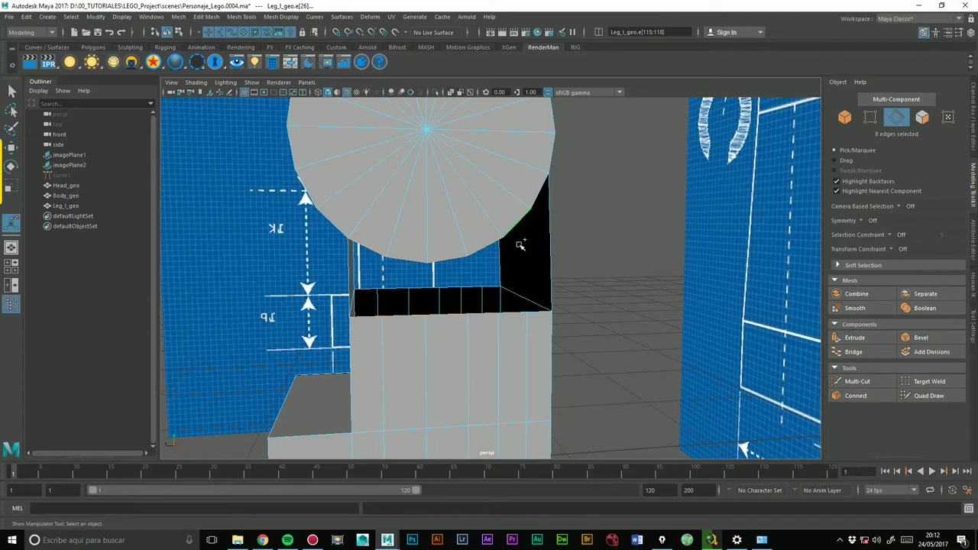
left_click(508, 315, "shift")
left_click(539, 195, "shift")
left_click(853, 352)
mouse_move(426, 323)
left_mouse_down("alt")
mouse_move(500, 320)
mouse_move(405, 323)
mouse_move(426, 323)
mouse_move(424, 284)
mouse_move(535, 320)
mouse_move(589, 321)
left_mouse_up("alt")
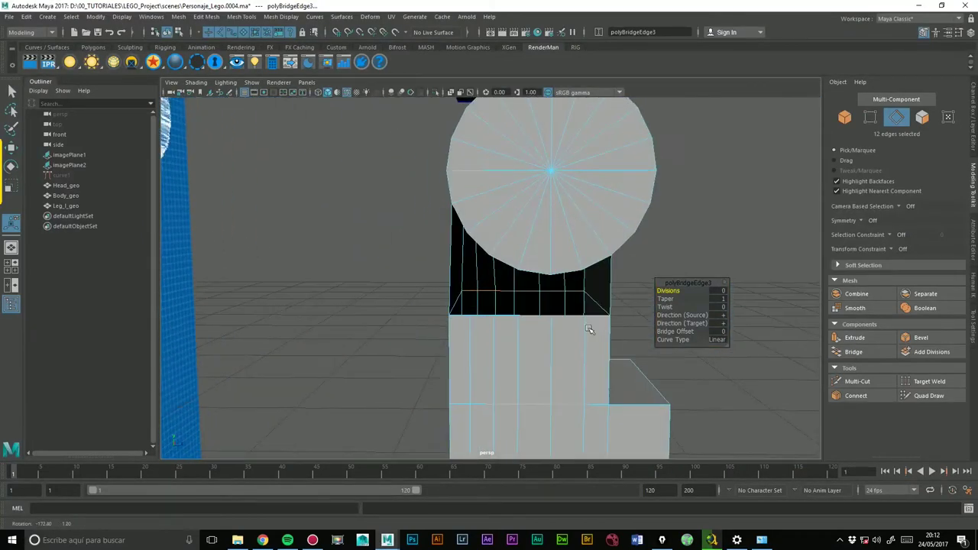
Bridge the last rim gap to the box's corner edge, creating polyBridgeEdge4.
left_click(462, 218)
left_click(461, 313, "shift")
left_click(507, 265, "shift")
left_click(505, 320, "shift")
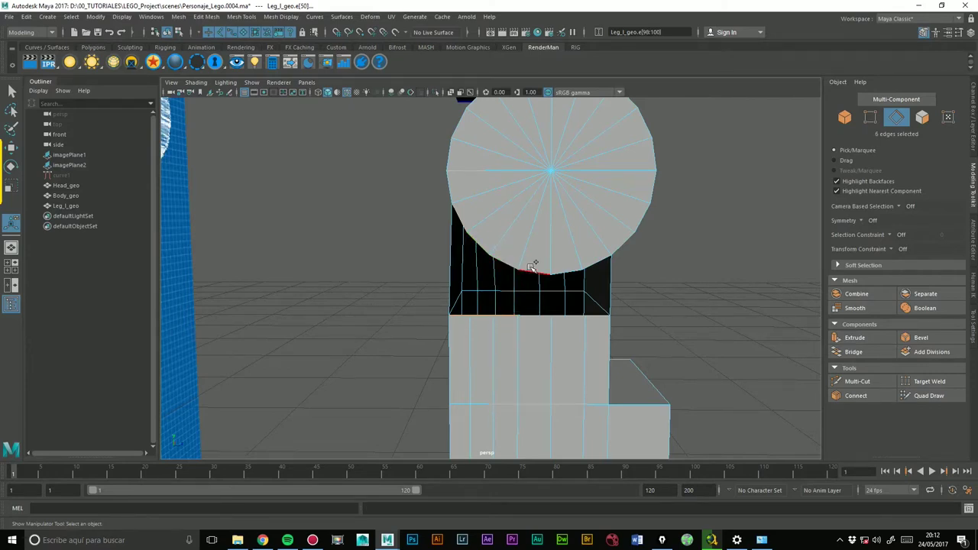
left_click(570, 320, "shift")
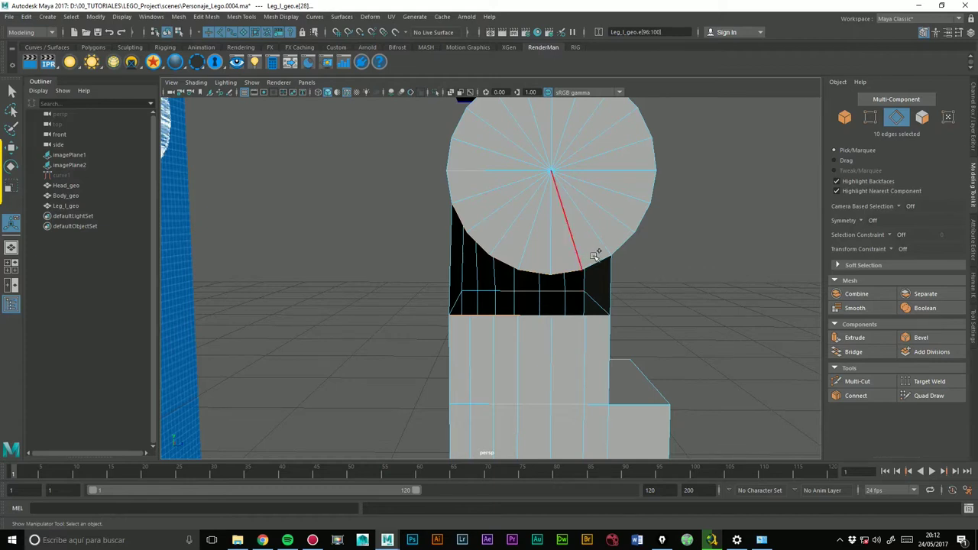
left_click(855, 354)
scroll(523, 257, "up", 5)
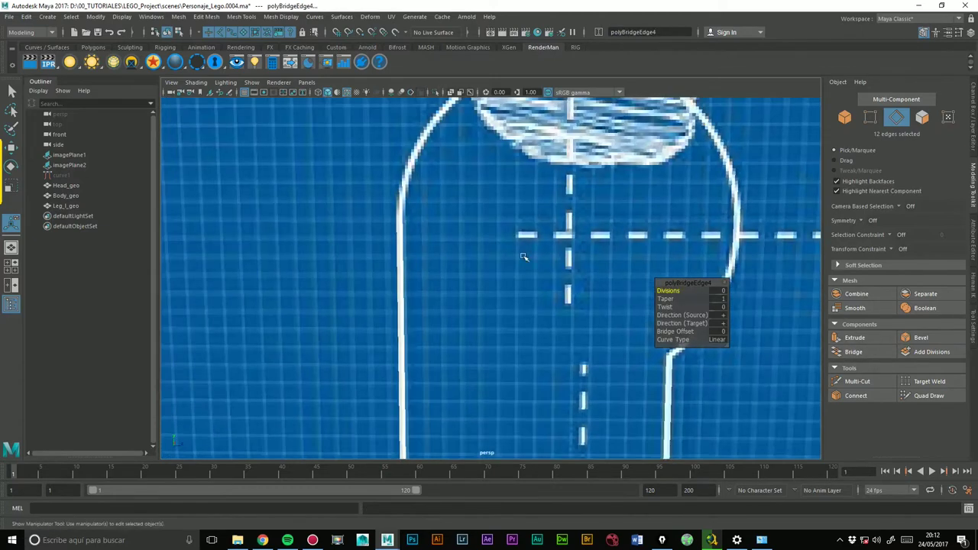
scroll(631, 232, "down", 5)
mouse_move(782, 212)
left_mouse_down("alt")
mouse_move(549, 253)
mouse_move(415, 219)
mouse_move(408, 271)
left_mouse_up("alt")
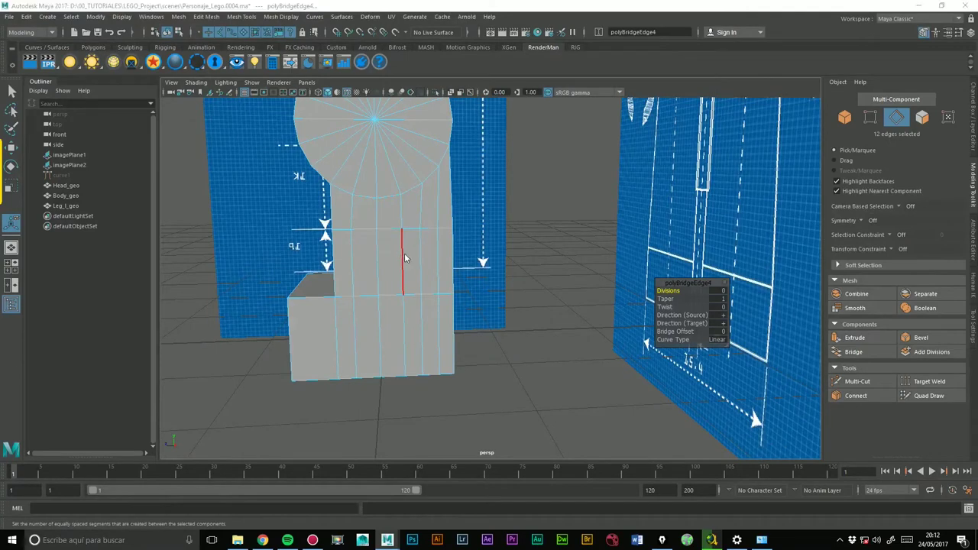
In wireframe side view, select the leg's right-side column of six vertices.
key("space")
left_click_drag(405, 259, 453, 253)
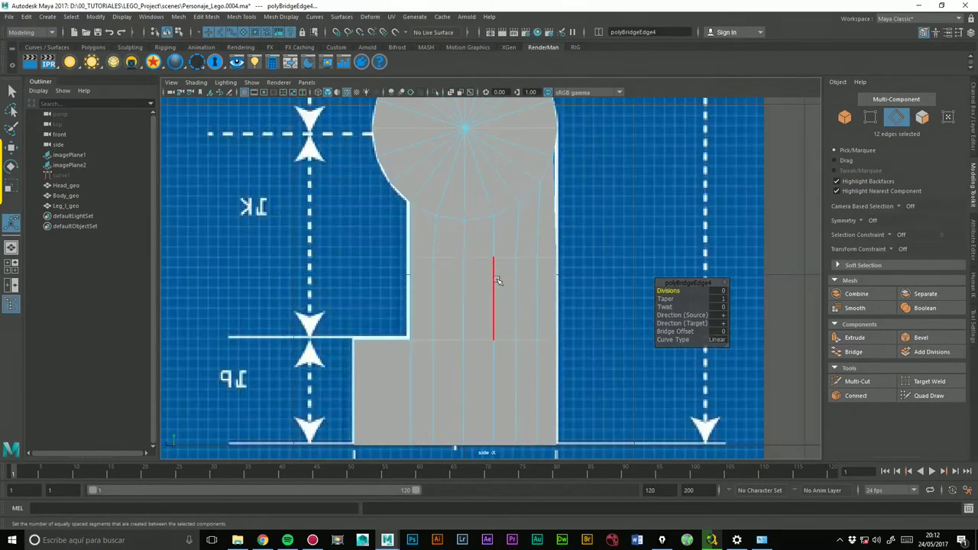
middle_click_drag(361, 182, 356, 146, "alt")
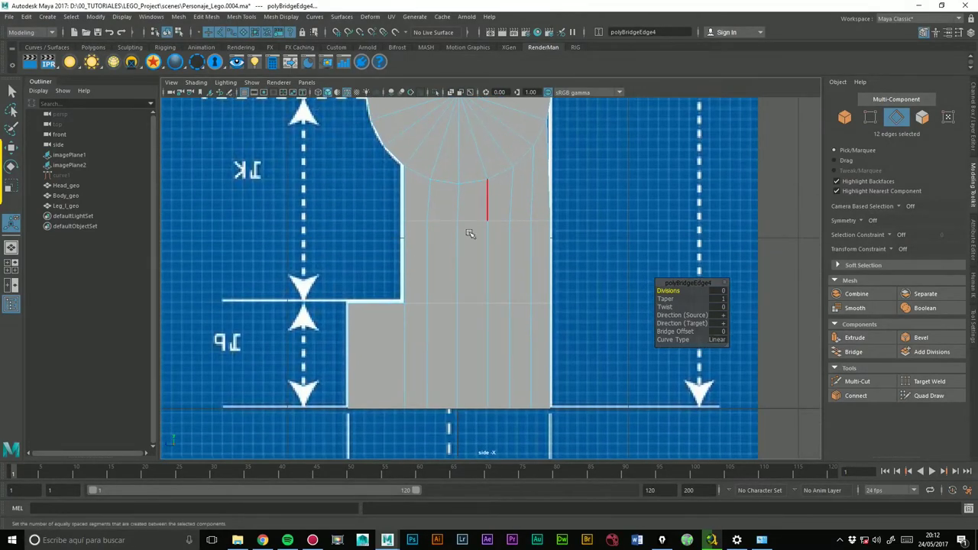
left_click(324, 92)
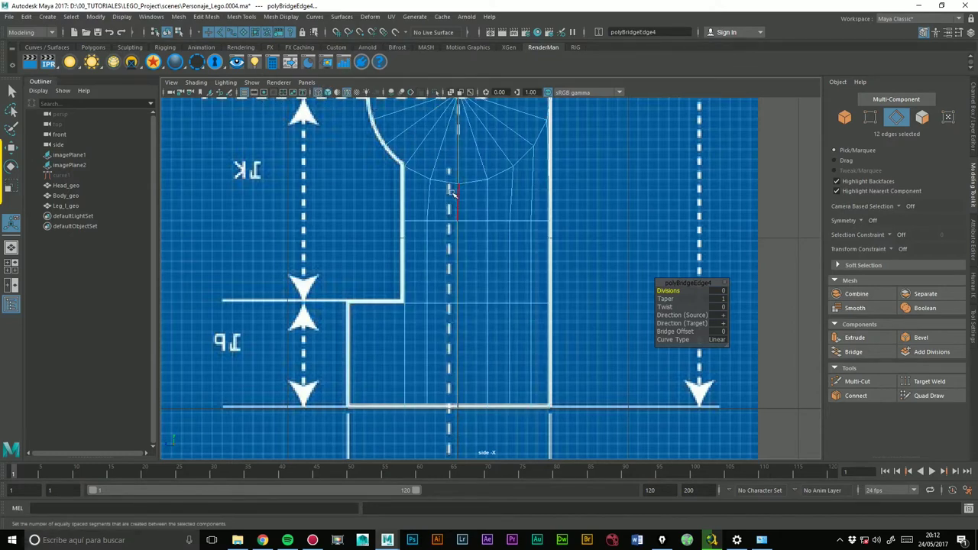
right_click_drag(440, 221, 419, 209)
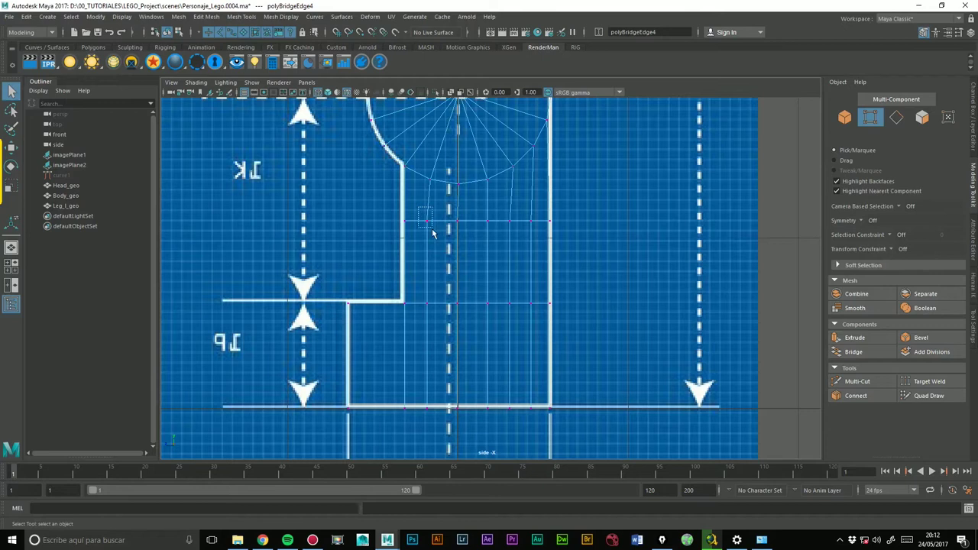
left_click_drag(432, 229, 437, 405)
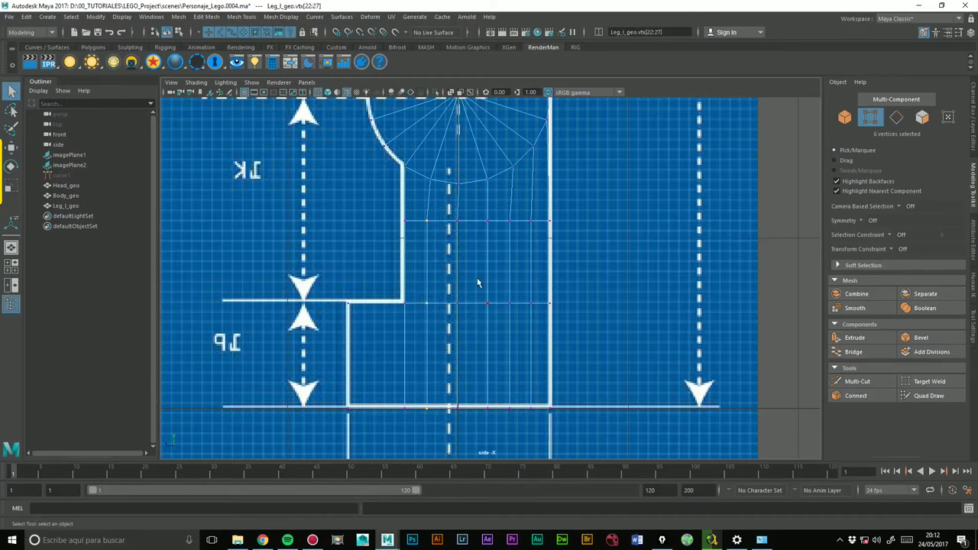
With vertex snapping on, move the vertex column rightward toward the blueprint outline.
left_click(12, 148)
left_click(360, 33)
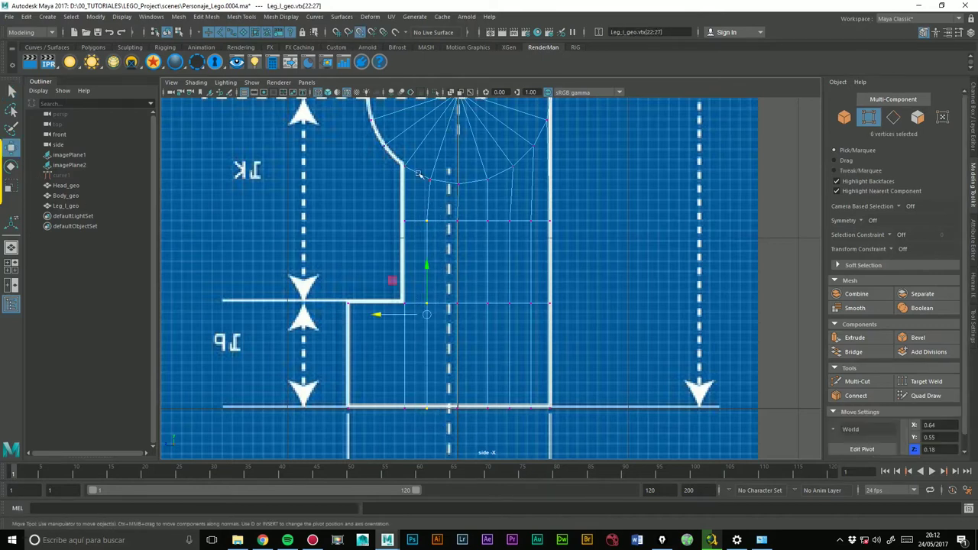
left_click_drag(386, 316, 430, 185)
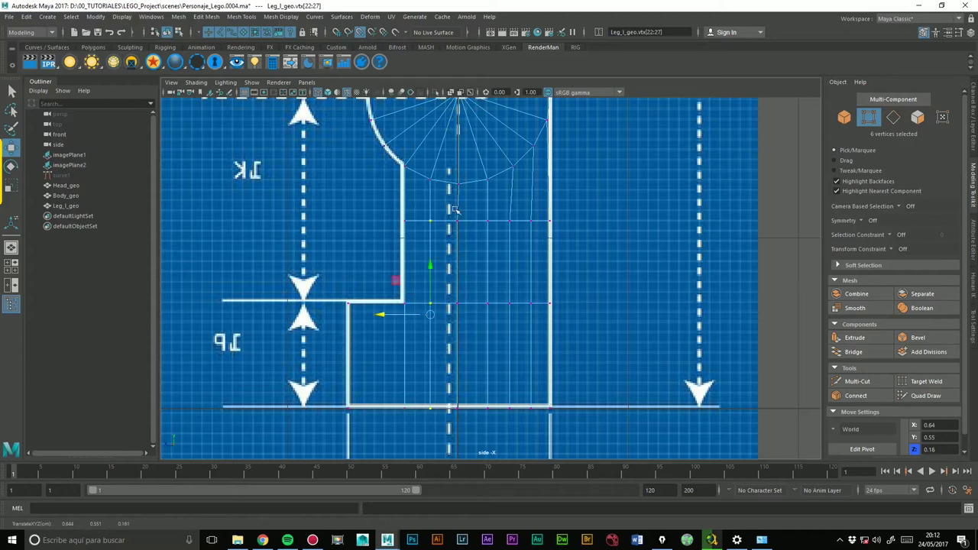
middle_click_drag(454, 209, 480, 257)
left_click_drag(410, 314, 456, 187)
middle_click_drag(492, 224, 498, 414)
left_click_drag(437, 315, 482, 184)
Push the vertex column onto the side blueprint outline at X 0.64.
middle_click_drag(507, 218, 509, 408)
left_click_drag(459, 314, 507, 164)
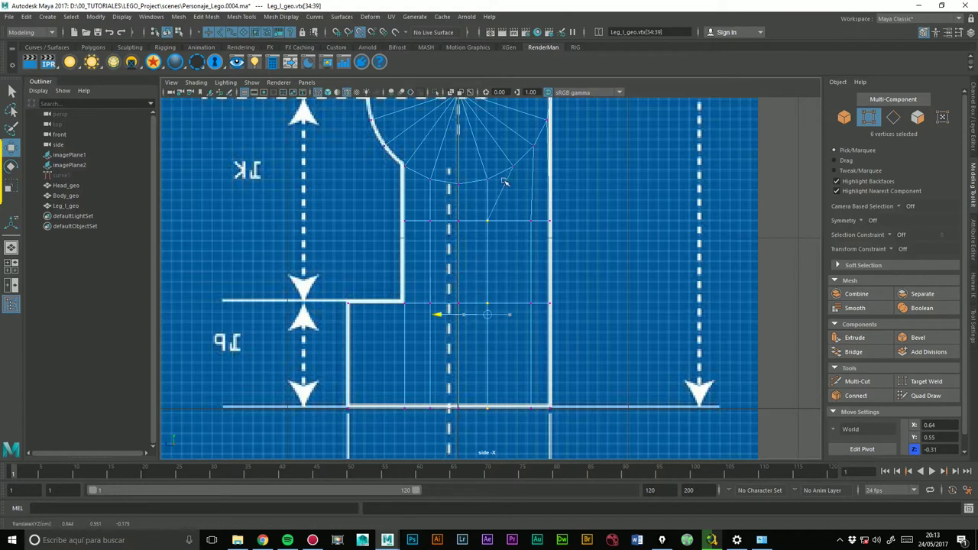
middle_click_drag(526, 208, 540, 414)
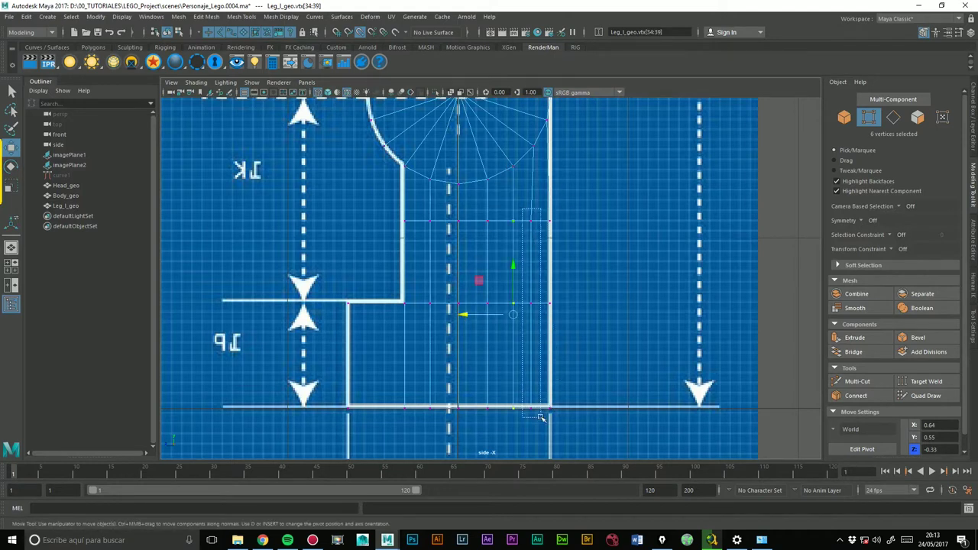
left_click_drag(483, 315, 529, 149)
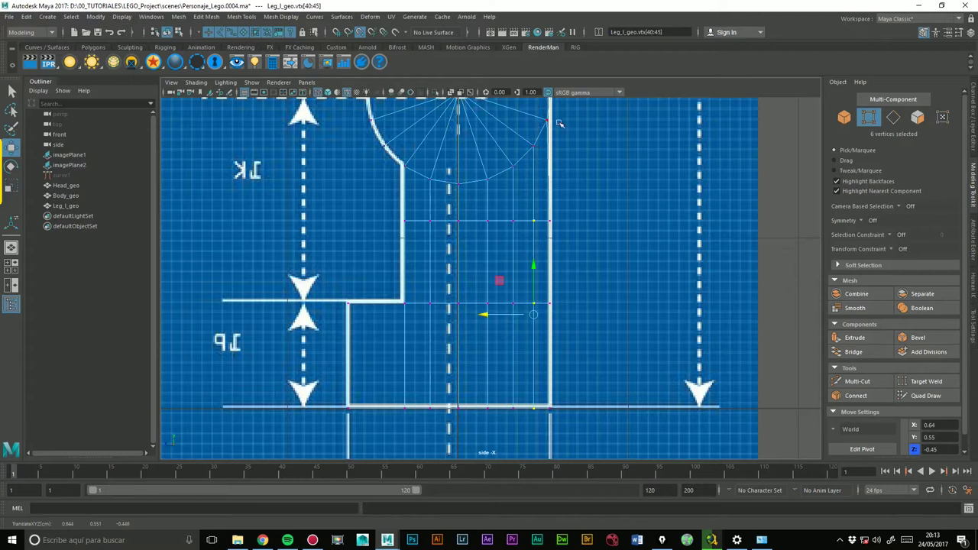
middle_click_drag(563, 260, 546, 417)
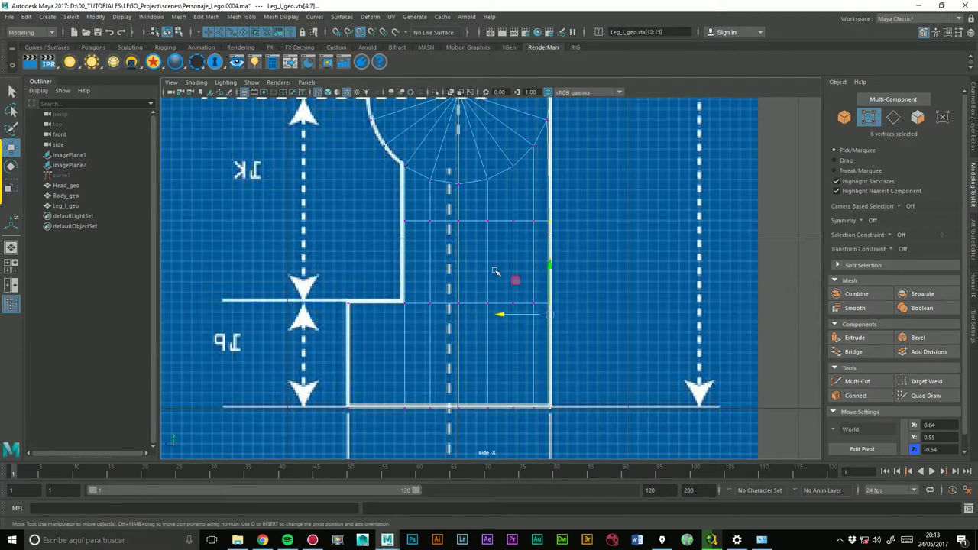
left_click_drag(499, 316, 545, 120)
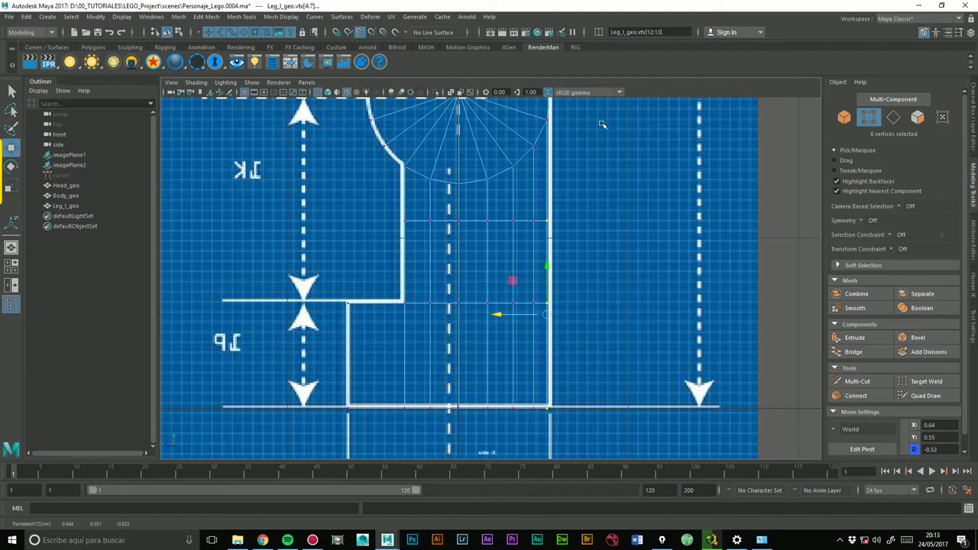
middle_click_drag(602, 125, 591, 197, "alt")
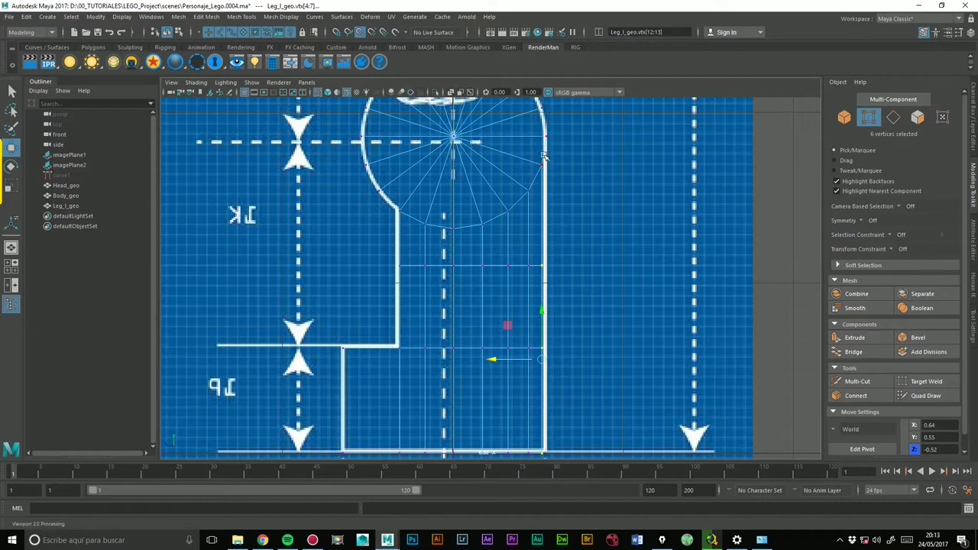
Return to the perspective view and object mode with Leg_l_geo selected.
key("space")
left_click(574, 185)
mouse_move(574, 185)
left_mouse_down("alt")
mouse_move(550, 233)
mouse_move(568, 231)
mouse_move(561, 227)
left_mouse_up("alt")
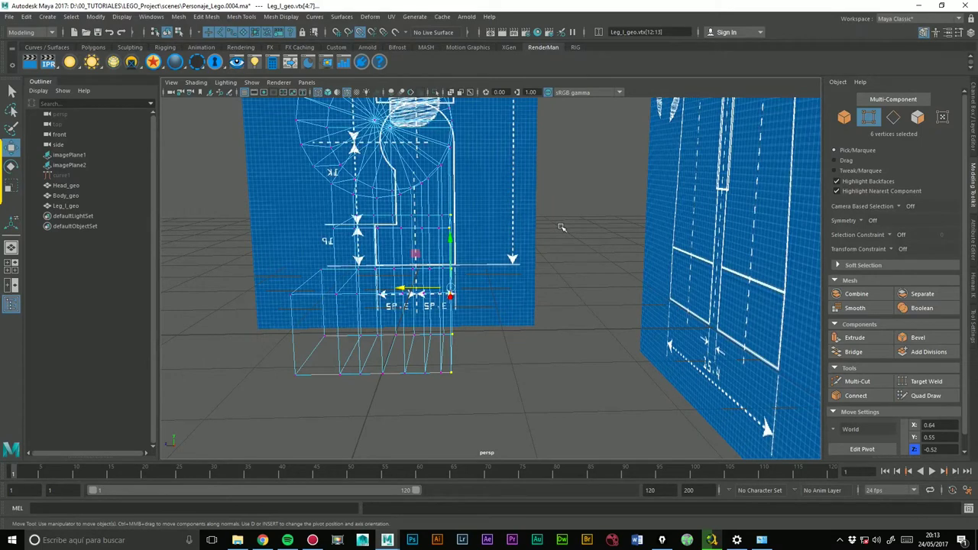
right_click_drag(430, 153, 539, 245)
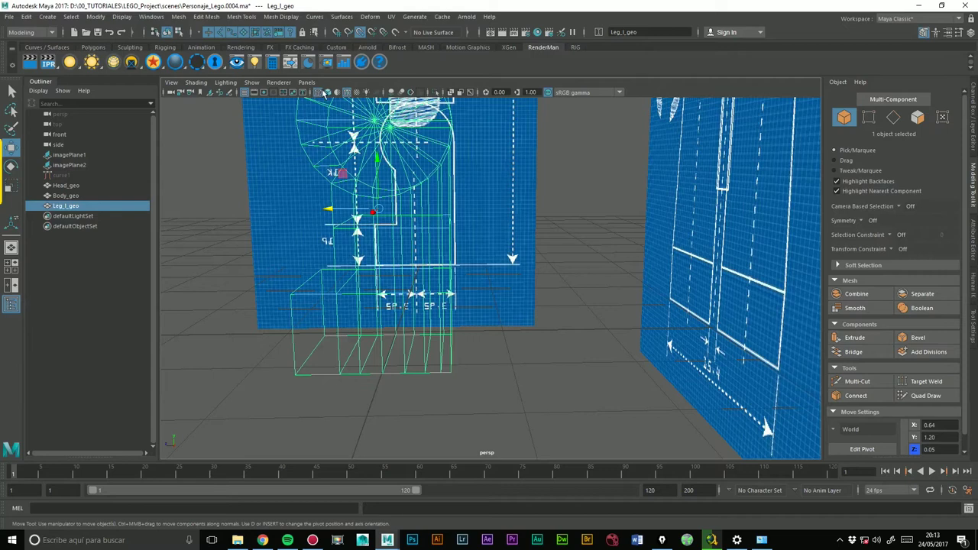
In shaded wireframe, delete two side faces of the leg in face mode.
left_click(324, 92)
left_click_drag(574, 226, 548, 236, "alt")
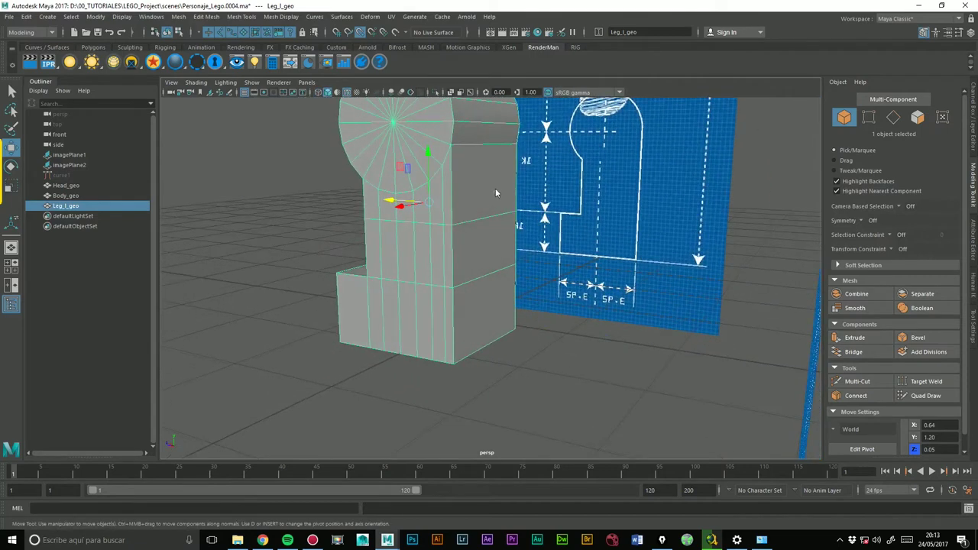
right_click_drag(495, 193, 498, 223)
left_click_drag(470, 244, 529, 184, "alt")
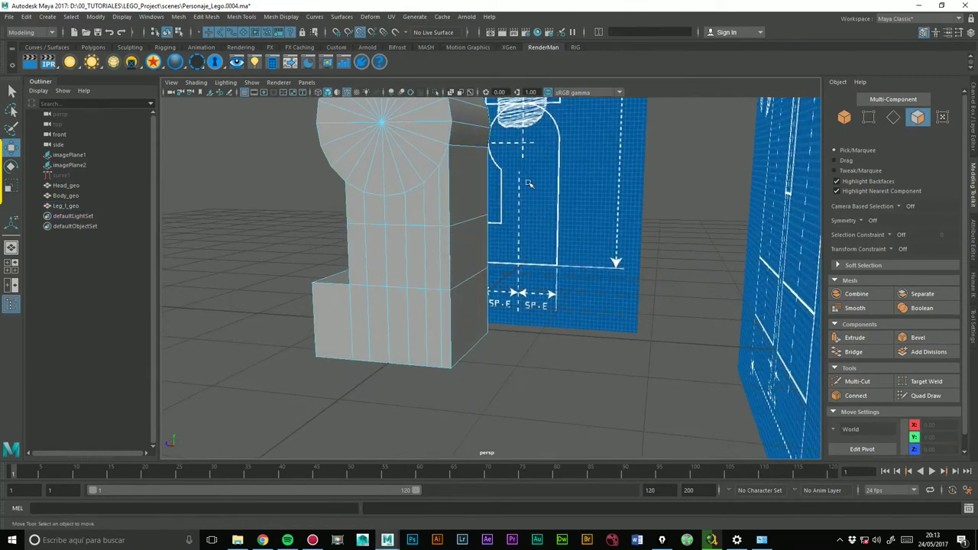
left_click(471, 161)
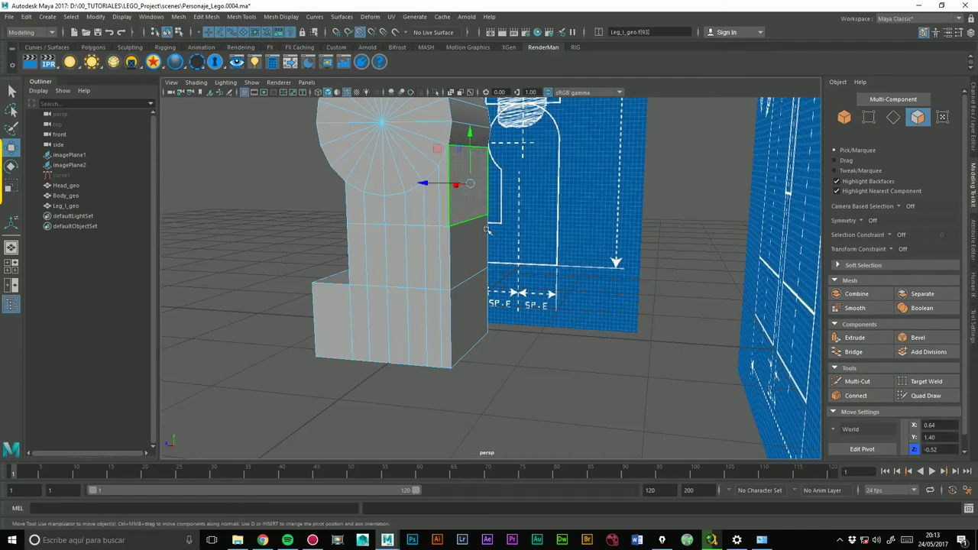
left_click(483, 263, "shift")
key("Delete")
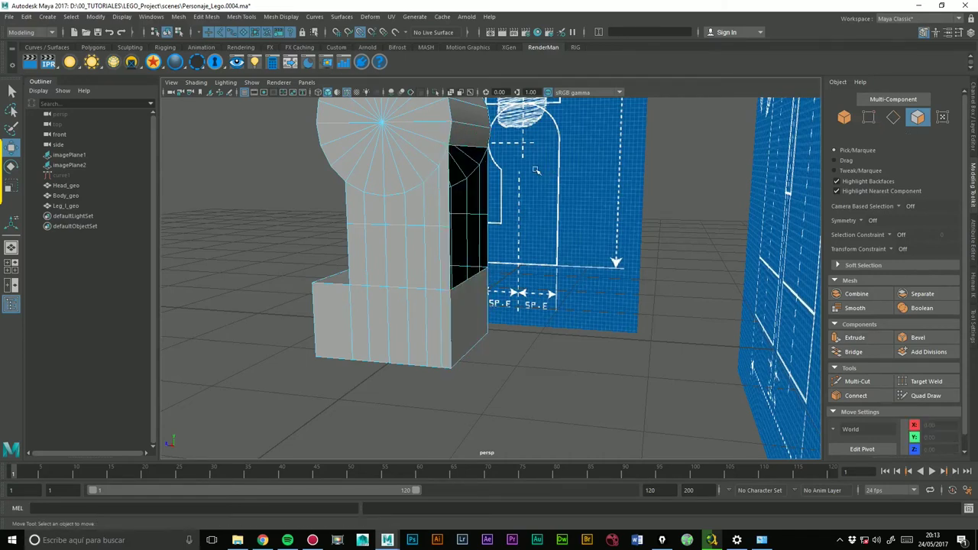
Delete another face beside the opening, then test and clear lower-block face selections.
left_click_drag(501, 301, 512, 295, "alt")
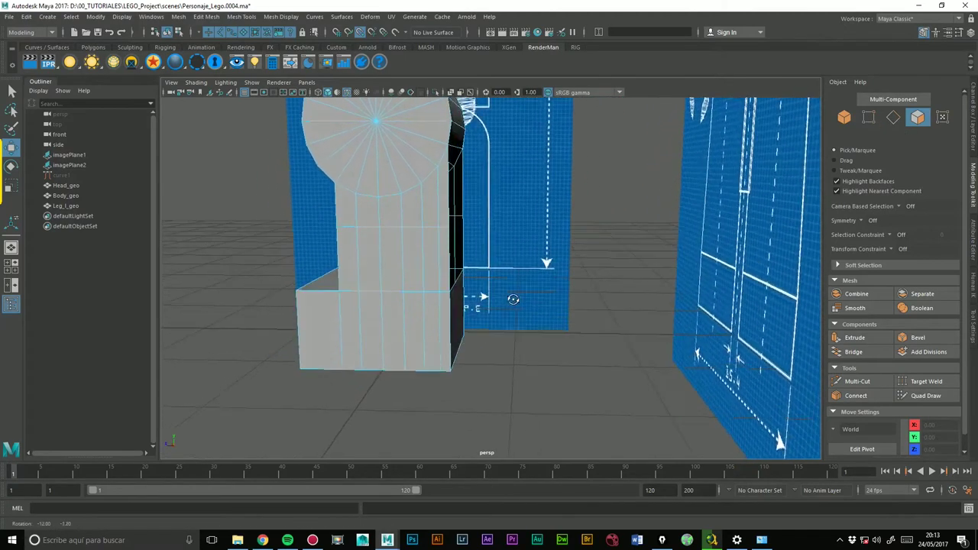
left_click(435, 133)
key("Delete")
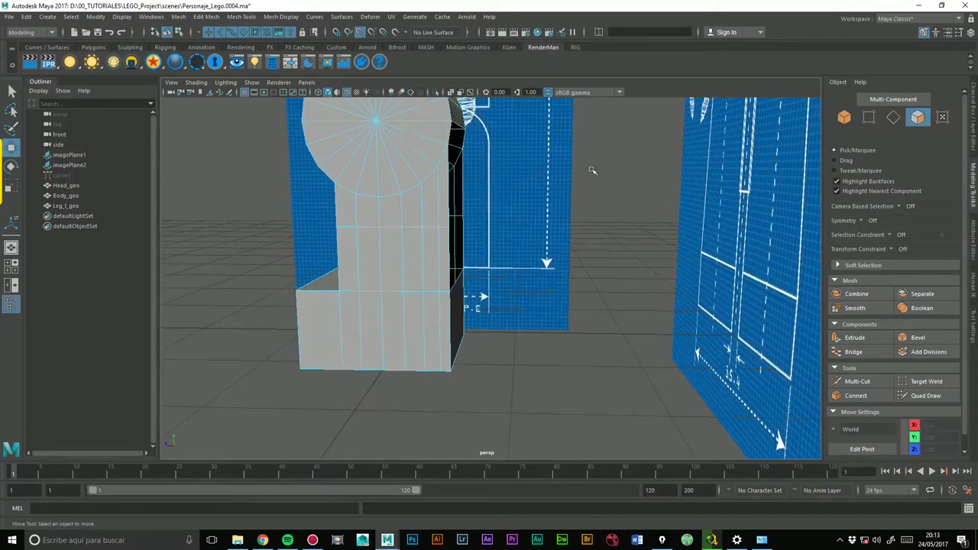
left_click_drag(495, 173, 494, 201, "alt")
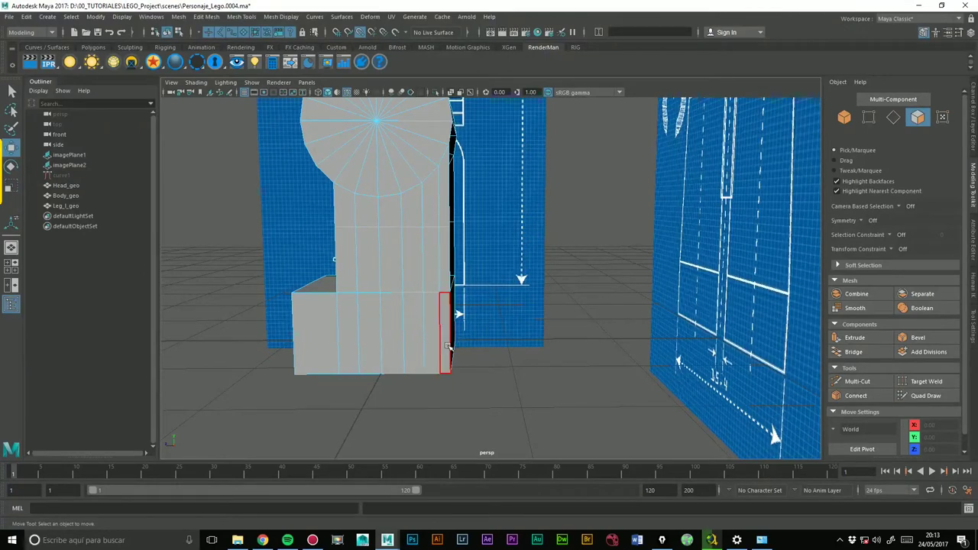
left_click(449, 191)
left_click(453, 258)
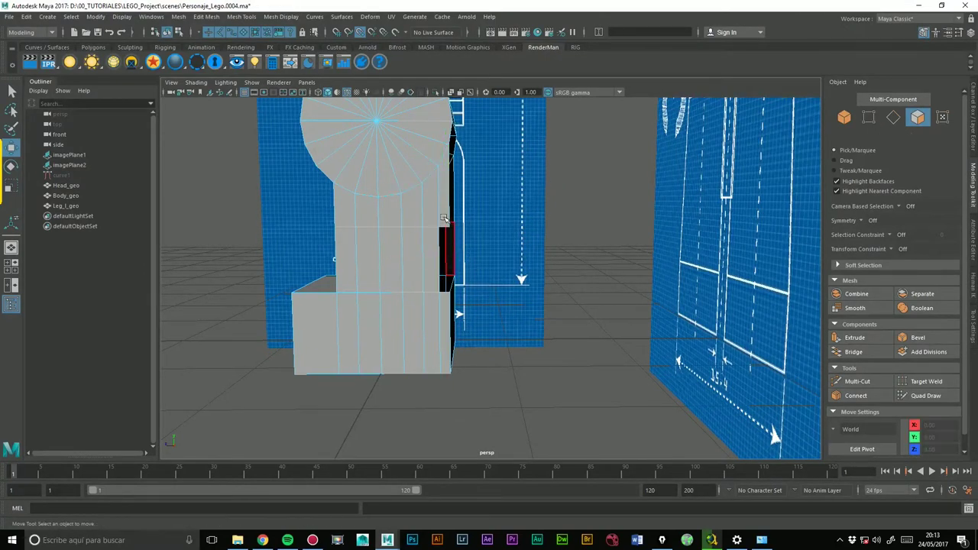
left_click(451, 221, "shift")
left_click(450, 259, "ctrl")
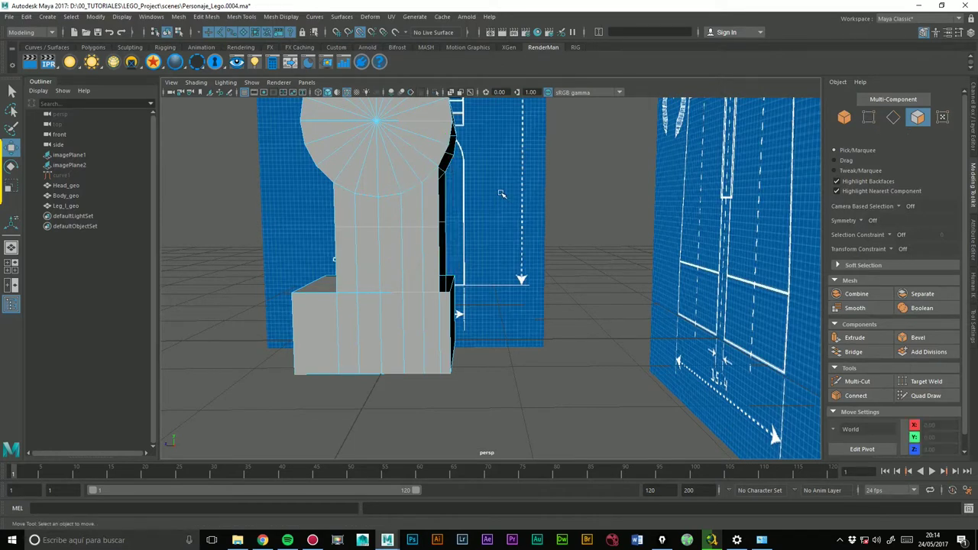
left_click_drag(493, 301, 489, 292, "alt")
In side view, nudge the lower block's four right-edge vertices onto the blueprint line at Z -0.55.
left_click(460, 321)
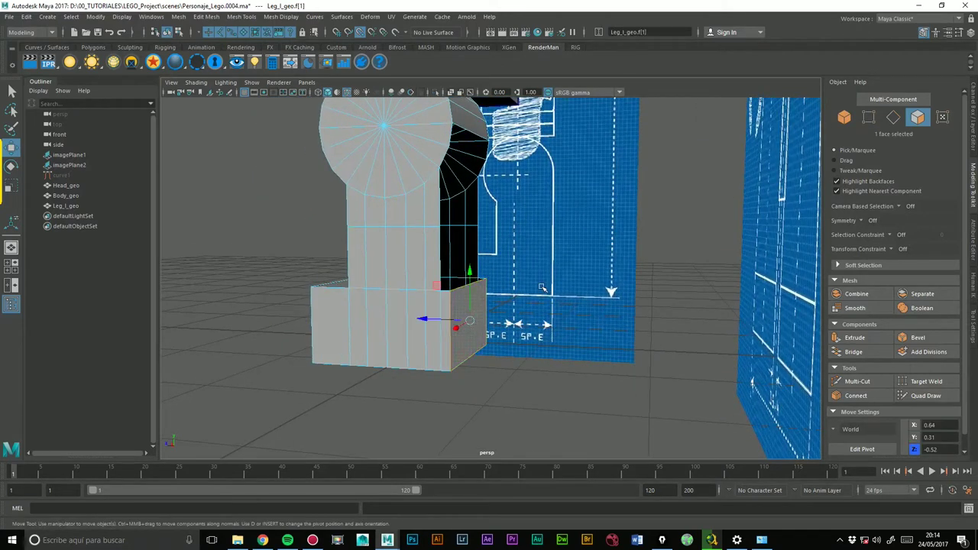
key("space")
left_click_drag(452, 308, 519, 314)
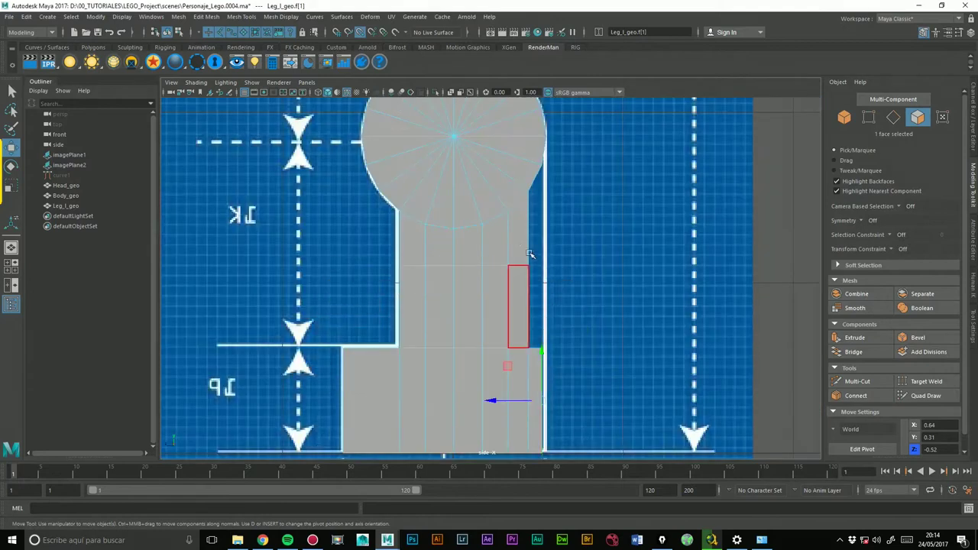
scroll(547, 266, "up", 2)
right_click_drag(508, 250, 468, 251)
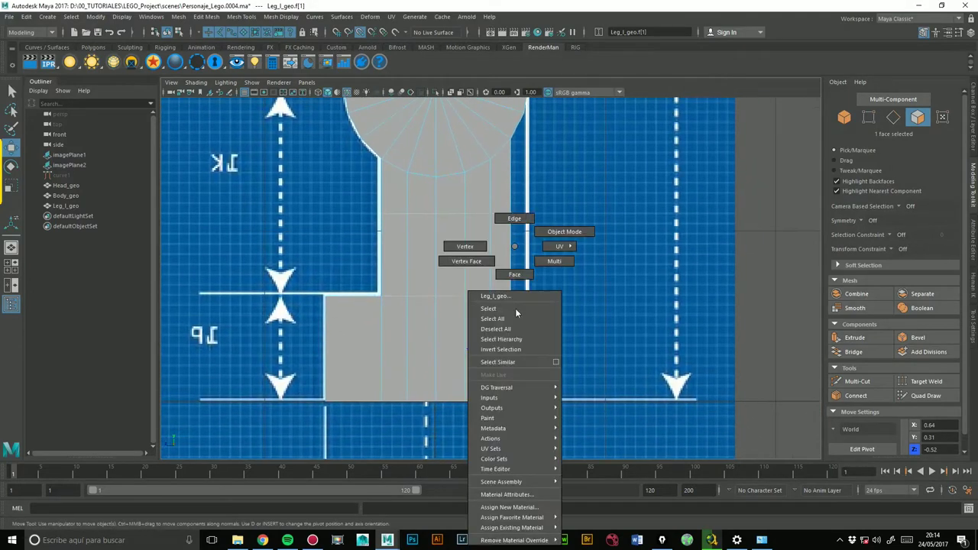
left_click_drag(544, 283, 524, 426)
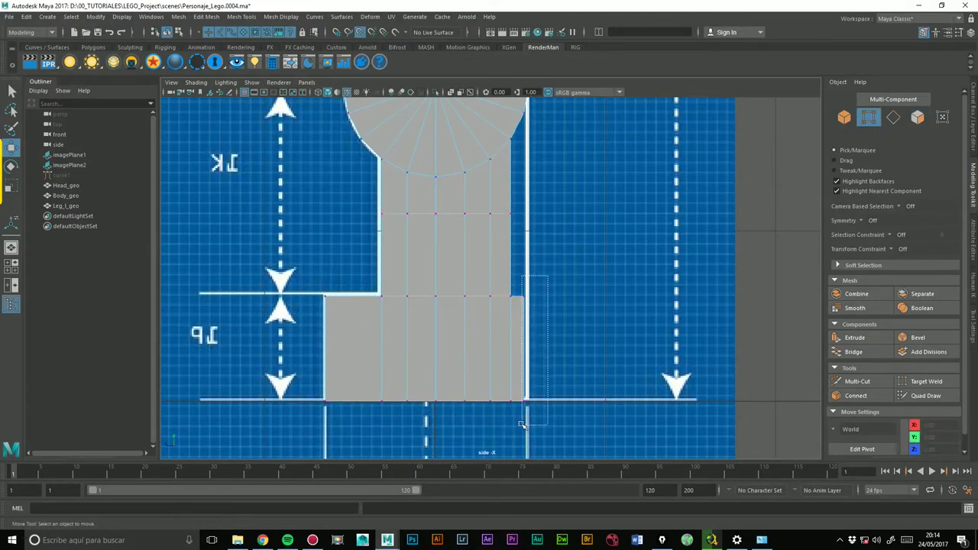
middle_click_drag(563, 236, 549, 272, "alt")
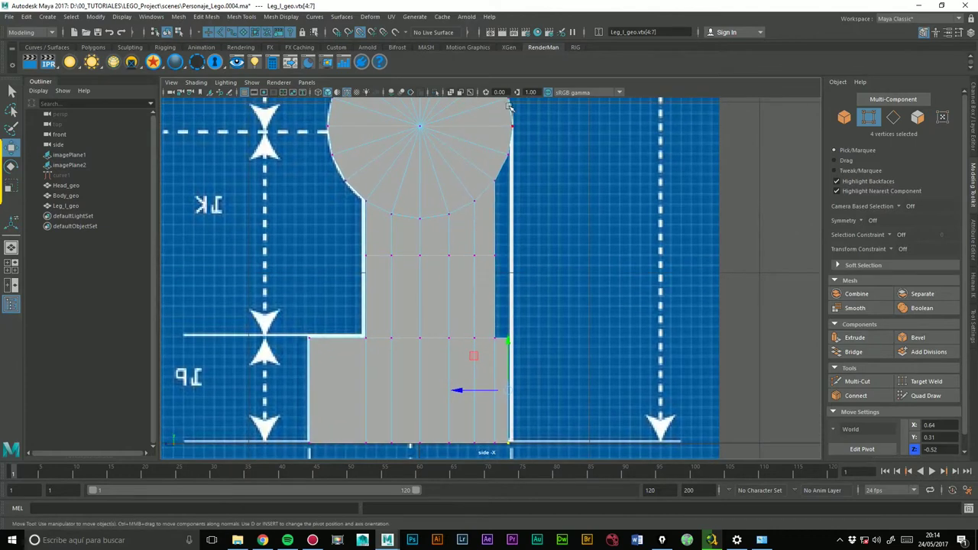
left_click_drag(467, 391, 470, 390)
middle_click_drag(497, 158, 509, 130)
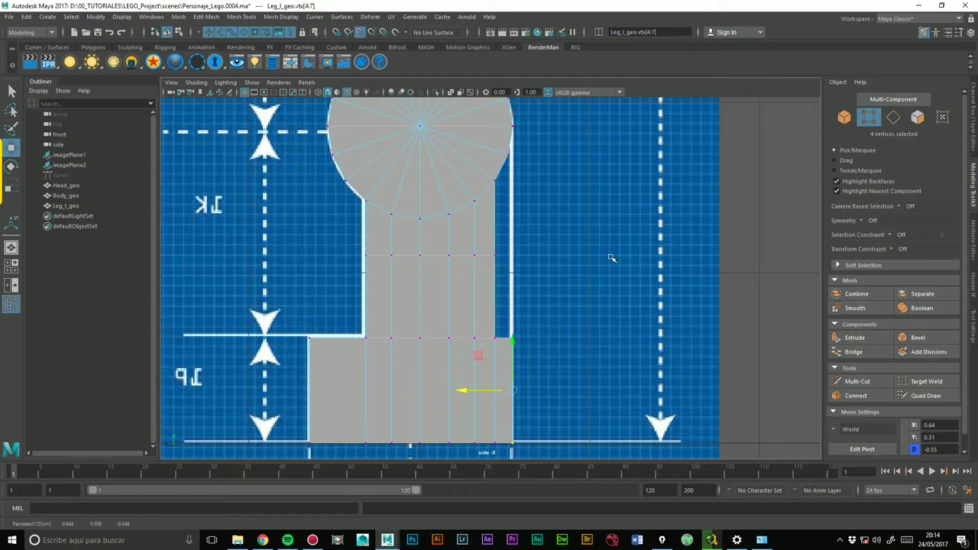
Cut a vertical edge through the lower block with Multi-Cut.
middle_click_drag(611, 258, 599, 243, "alt")
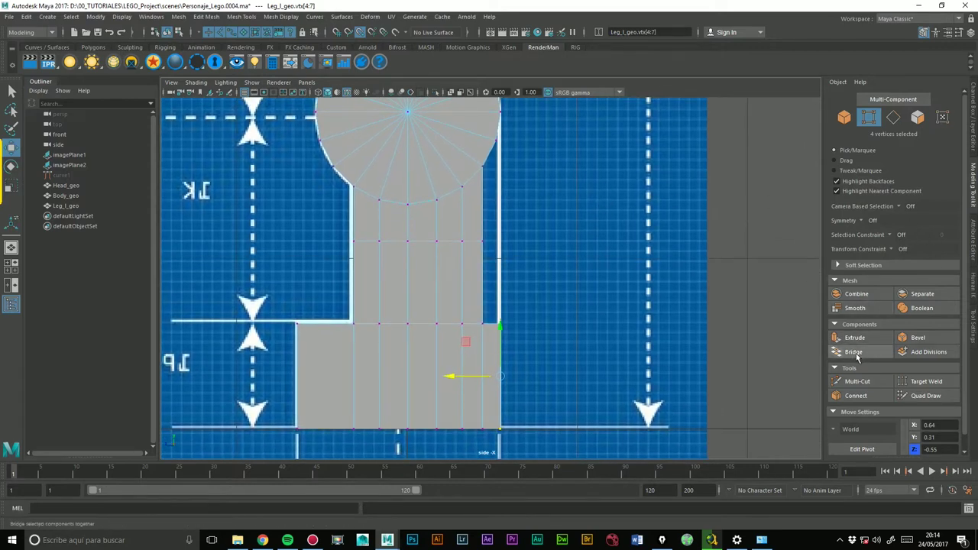
left_click(857, 381)
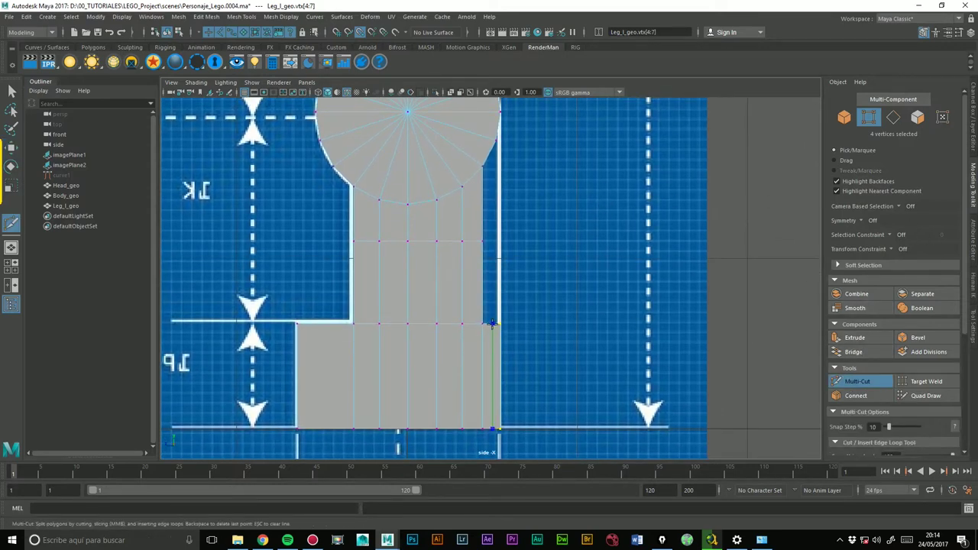
left_click(491, 324, "ctrl")
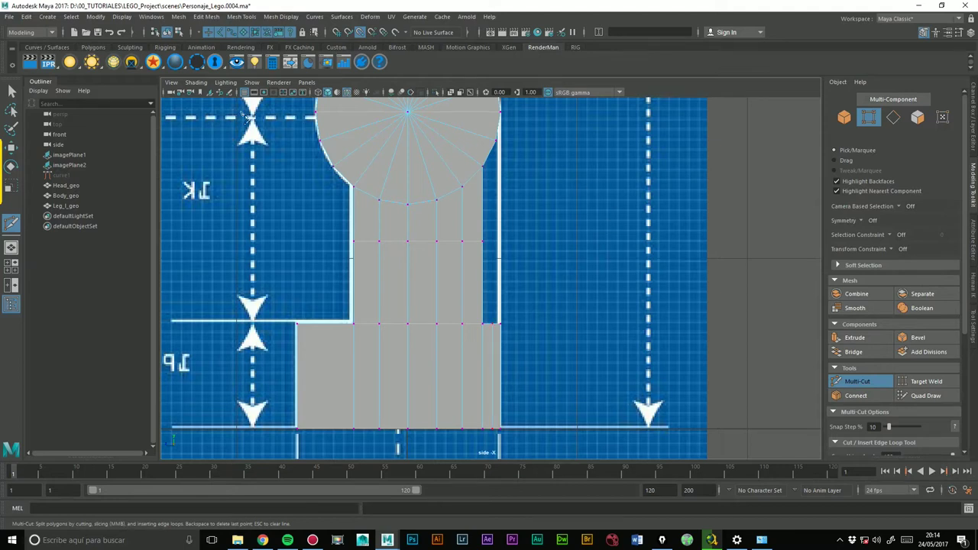
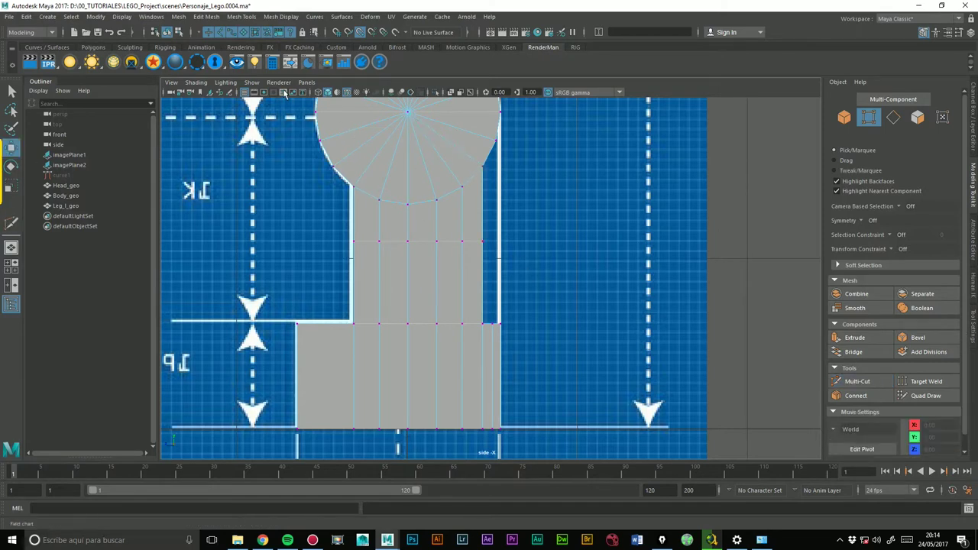
Show the leg as wireframe, select its four lower-right vertices, then switch to the perspective view.
left_click(319, 91)
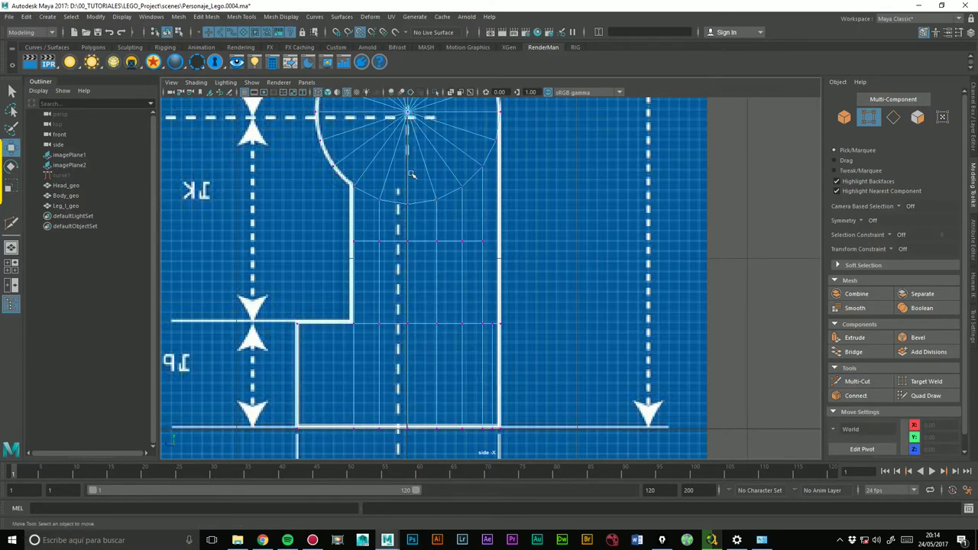
left_click_drag(498, 381, 500, 430)
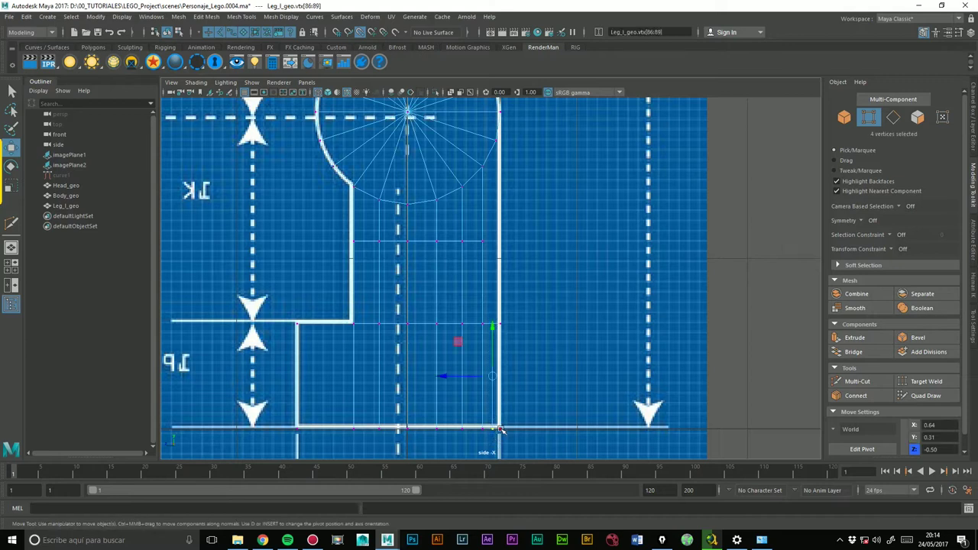
left_click(448, 375)
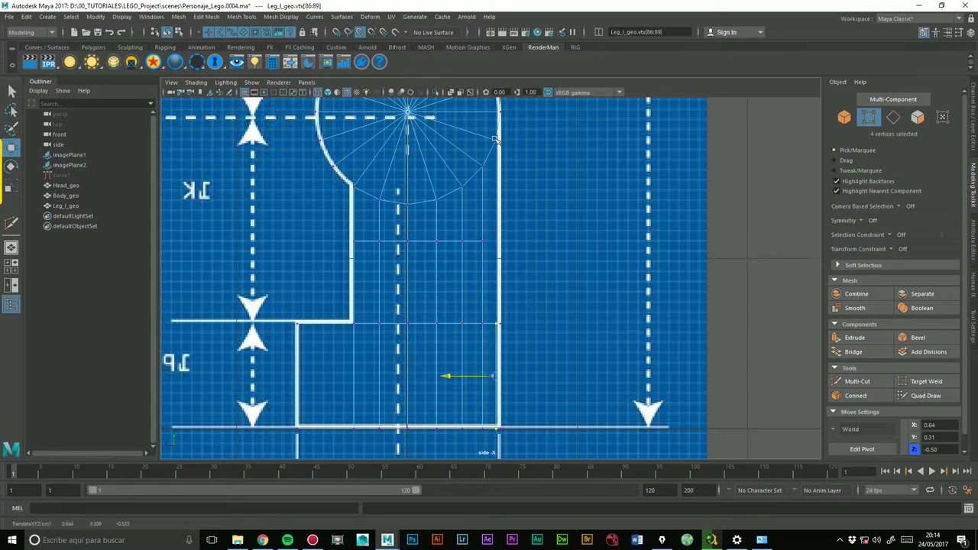
key("space")
left_click_drag(544, 164, 569, 158)
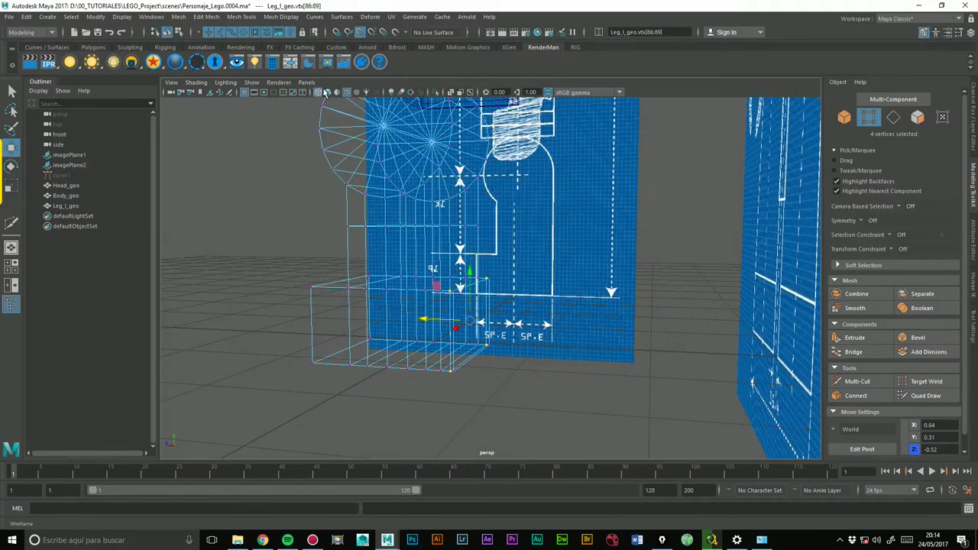
Return to shaded display and bridge a gap-border edge to the gap's top edge.
left_click(327, 92)
left_click_drag(518, 155, 517, 293, "alt")
right_click_drag(498, 314, 476, 299)
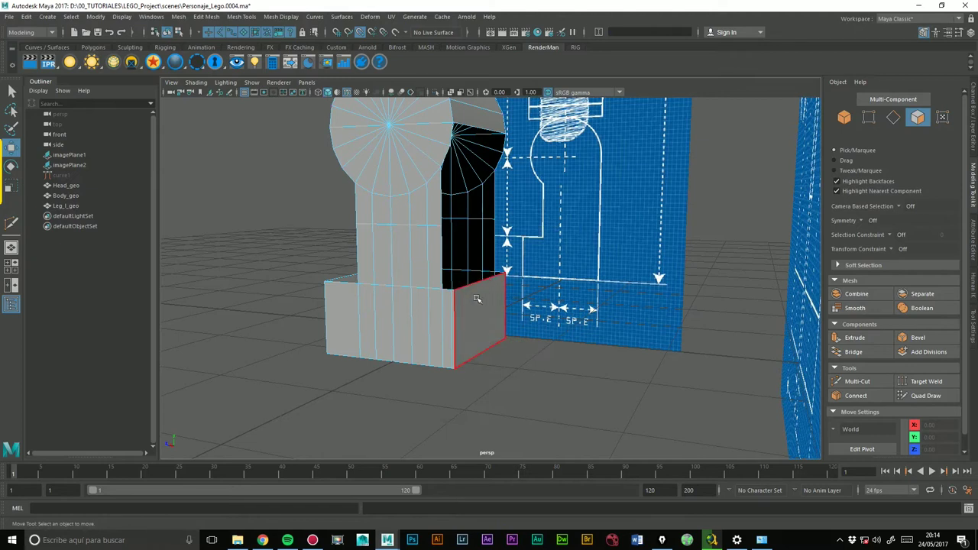
right_click_drag(480, 221, 479, 273)
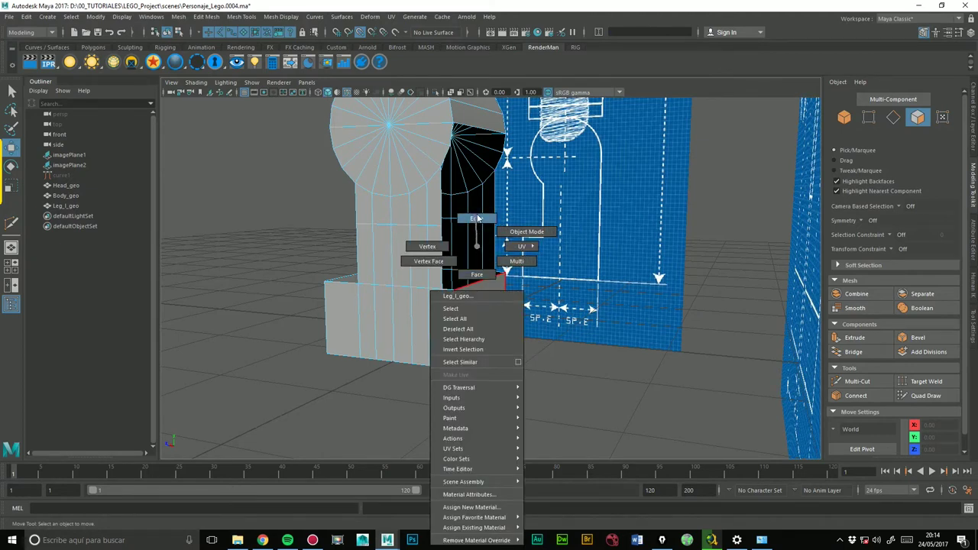
left_click(493, 281)
left_click(472, 122, "shift")
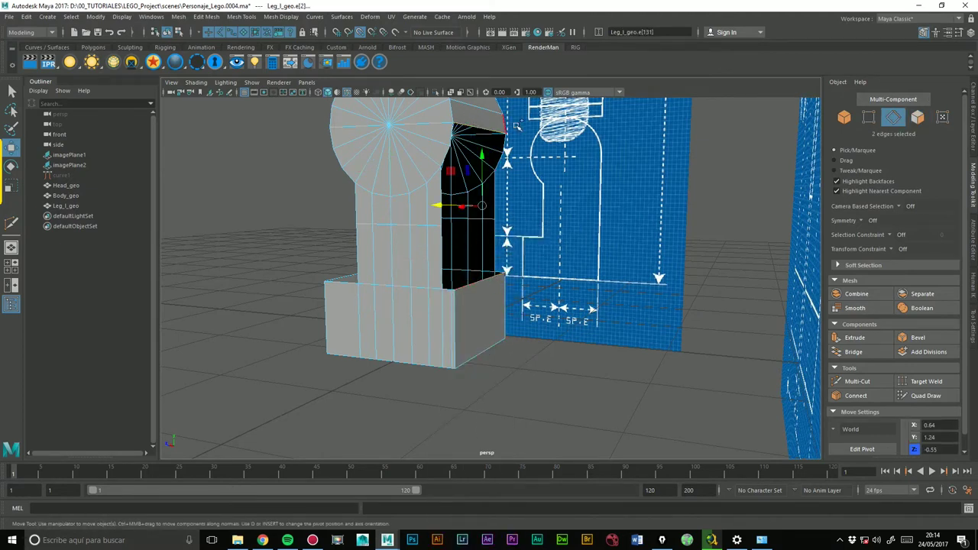
left_click(867, 357)
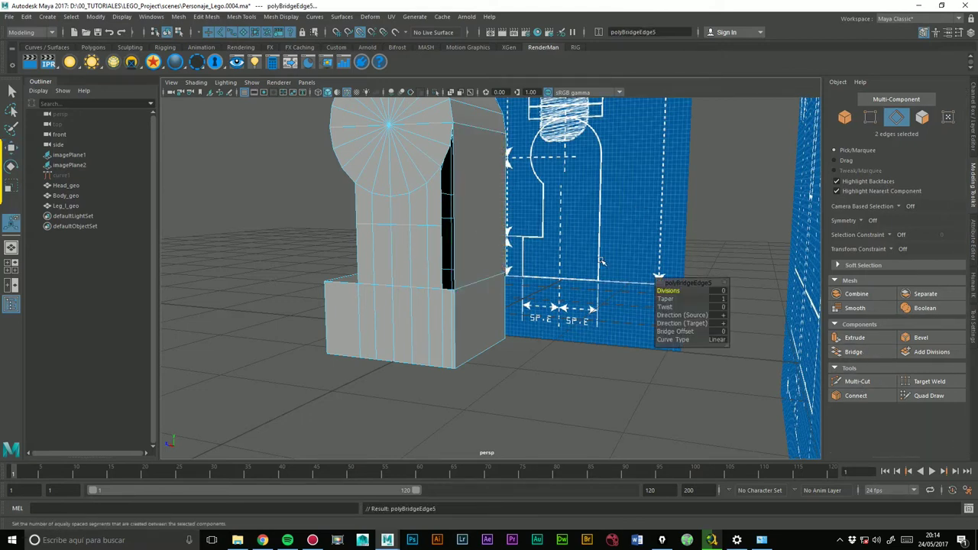
left_click(667, 290)
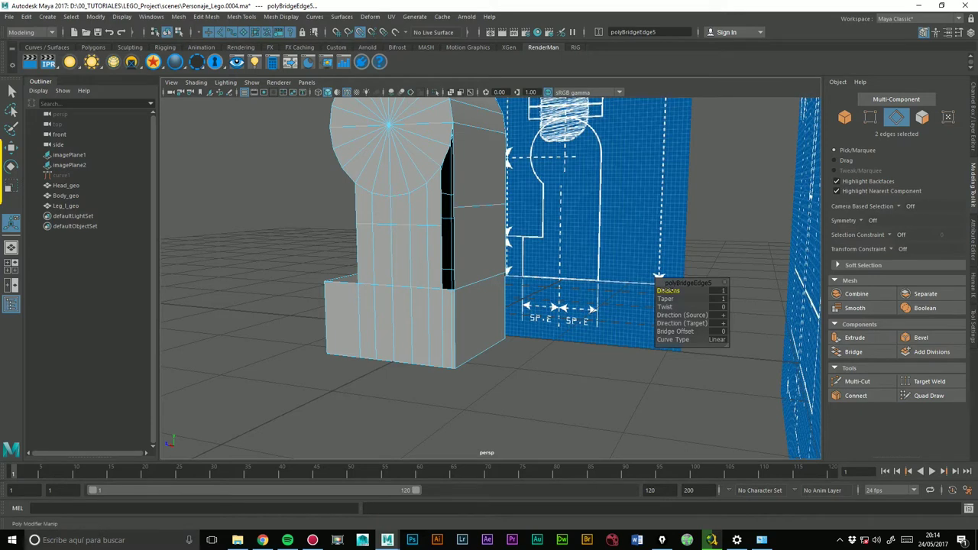
Lower a vertical edge along the gap slightly with the Move tool.
left_click(489, 206)
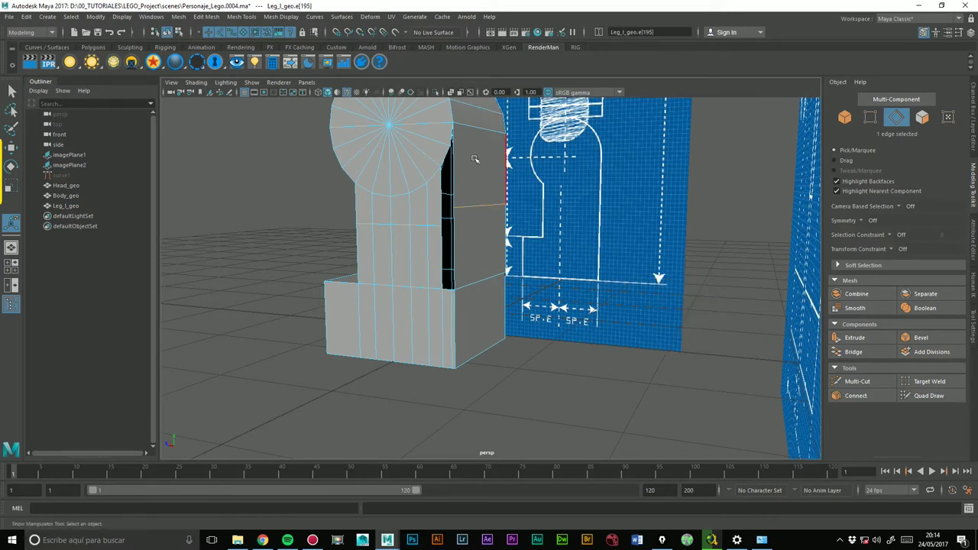
left_click(10, 147)
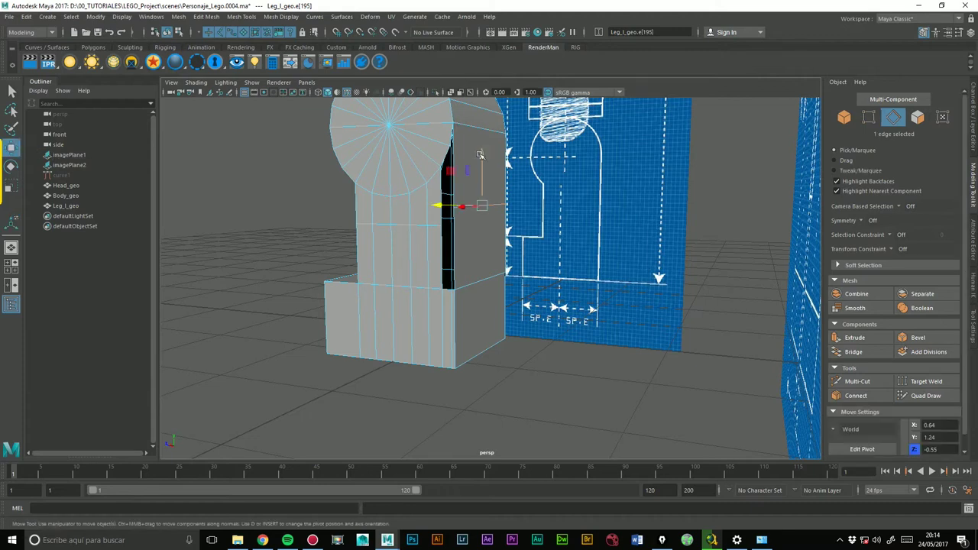
left_click_drag(481, 164, 481, 173)
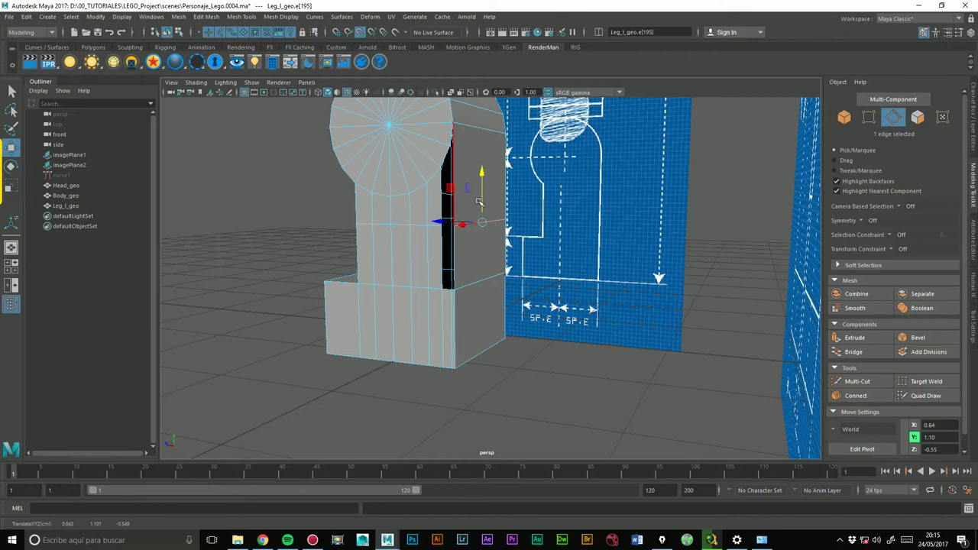
left_click_drag(506, 226, 533, 224, "alt")
scroll(506, 177, "up", 1)
scroll(505, 167, "up", 1)
scroll(465, 197, "up", 2)
scroll(464, 197, "up", 2)
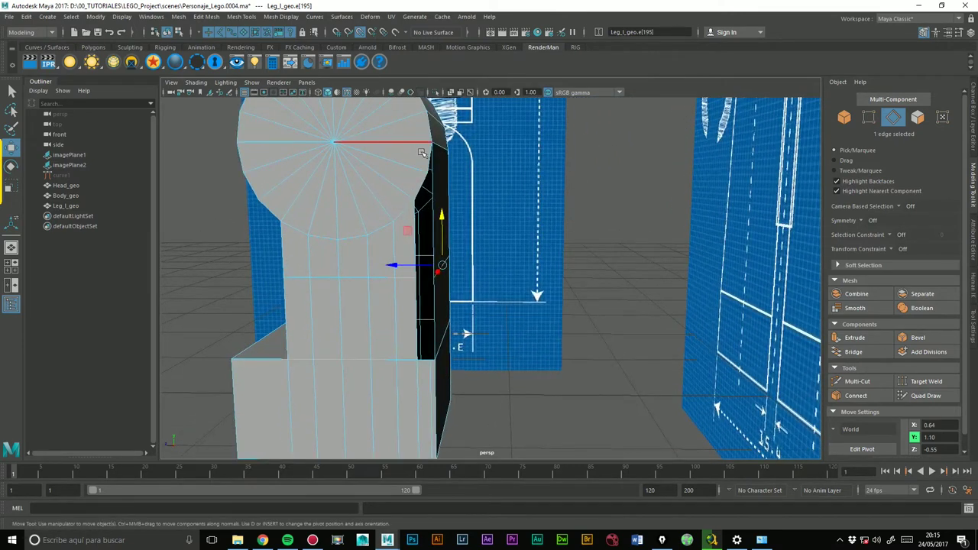
Bridge two more vertical edges across the remaining gap with 0 divisions.
left_click(428, 274)
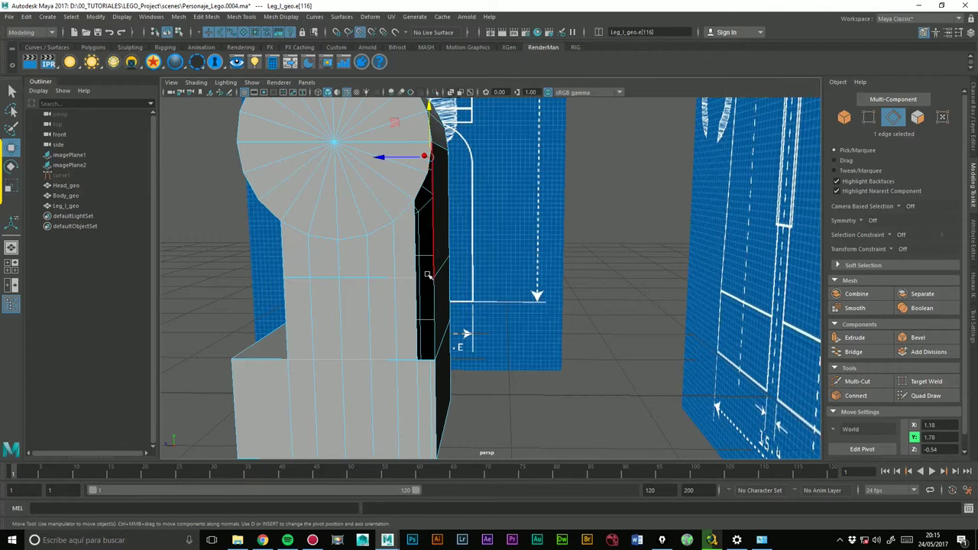
left_click(434, 373, "shift")
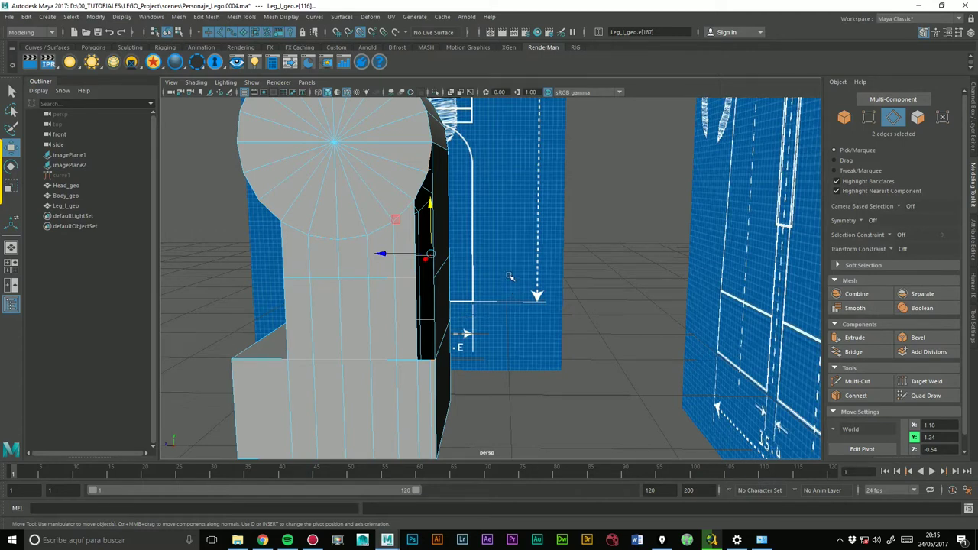
left_click_drag(493, 268, 497, 271, "alt")
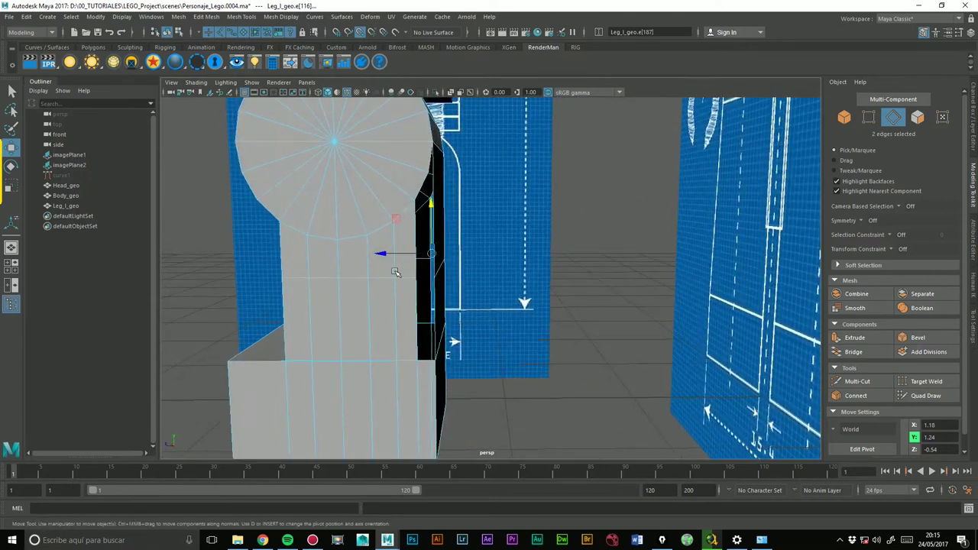
left_click_drag(470, 223, 559, 215, "alt")
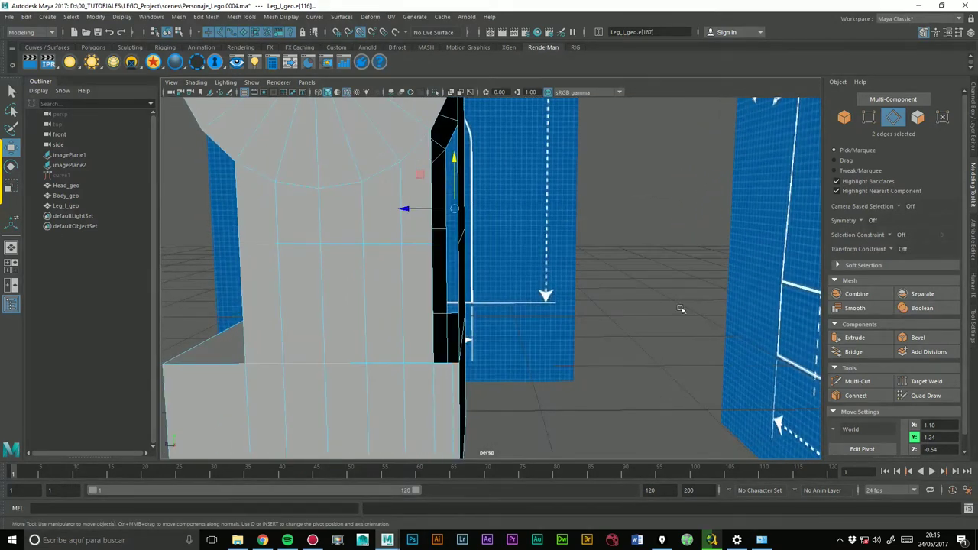
left_click(864, 354)
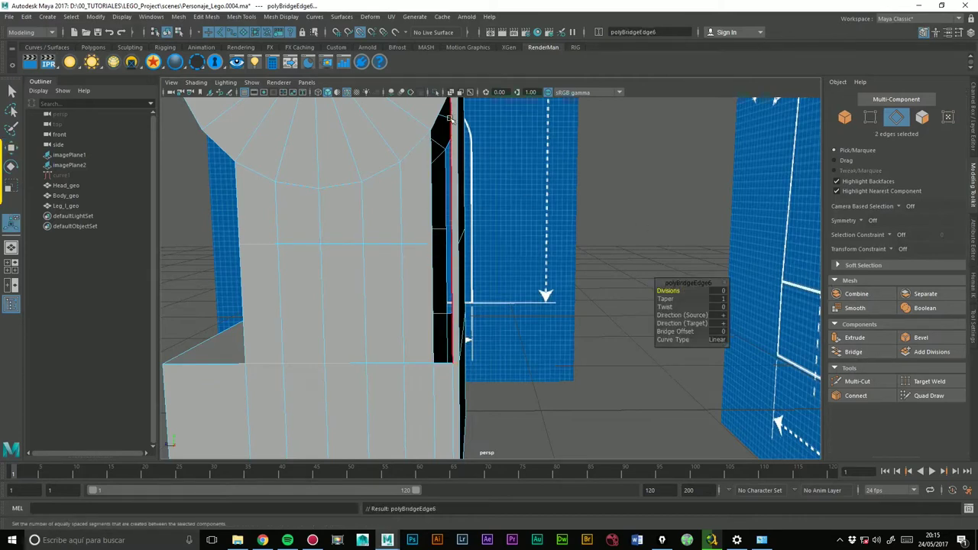
left_click(667, 291)
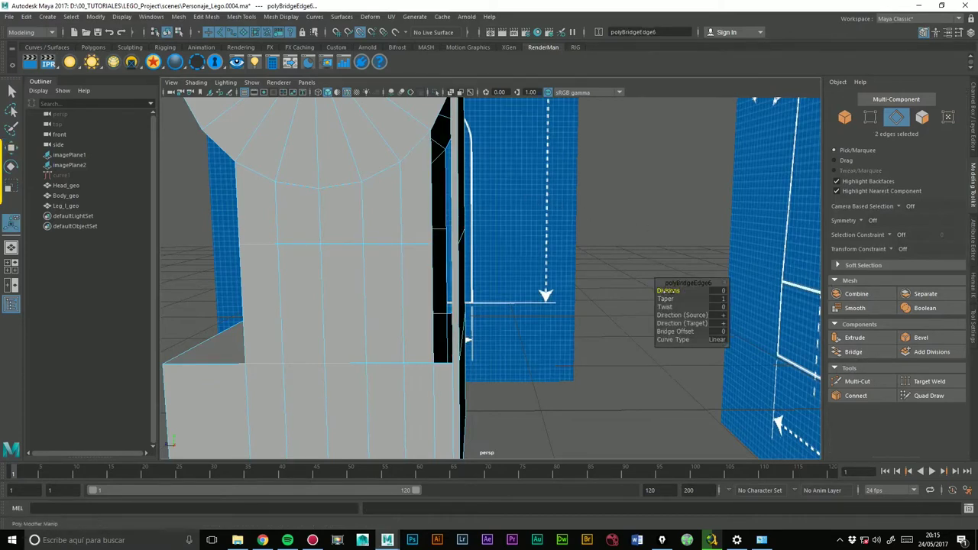
Select a vertex on the bridged strip and move it down along Y.
mouse_move(513, 257)
right_mouse_down("alt")
mouse_move(521, 233)
mouse_move(600, 233)
right_mouse_up("alt")
mouse_move(599, 233)
left_mouse_down("alt")
mouse_move(486, 298)
mouse_move(430, 299)
left_mouse_up("alt")
right_click_drag(429, 211, 403, 215)
left_click(403, 237)
left_click(13, 154)
left_click(113, 142)
left_click(149, 143)
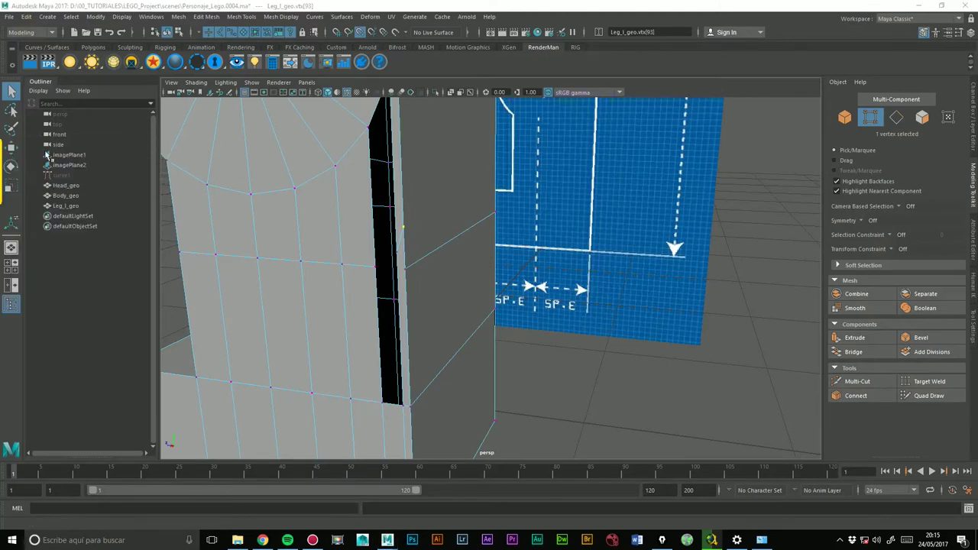
key("w")
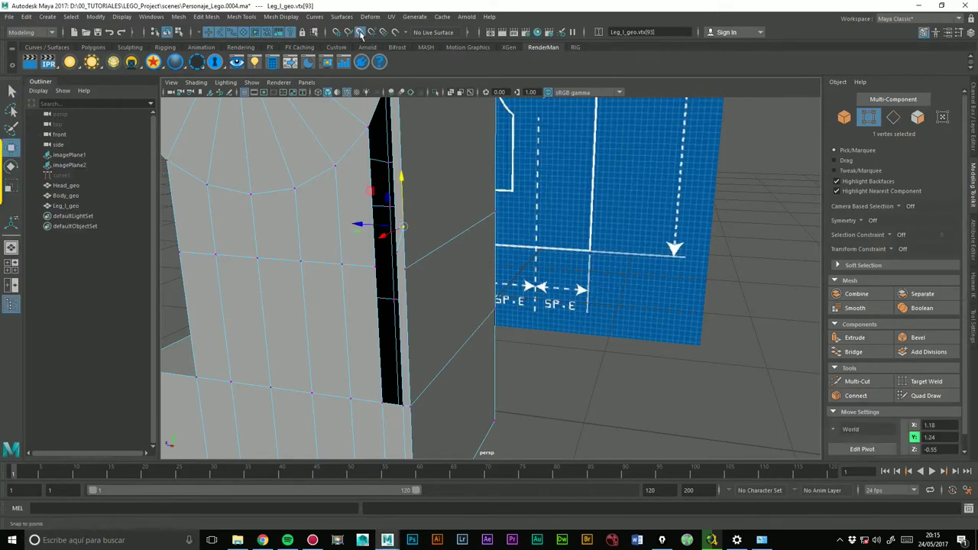
left_click_drag(403, 230, 396, 254)
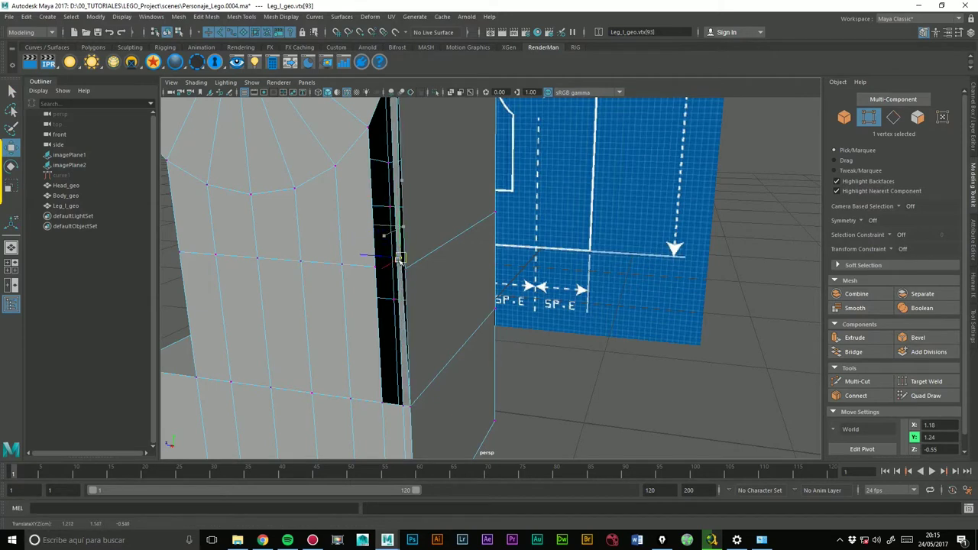
Target-weld the stray vertex onto its neighbour, then nudge the vertex beside the gap.
right_click_drag(401, 257, 531, 176, "alt")
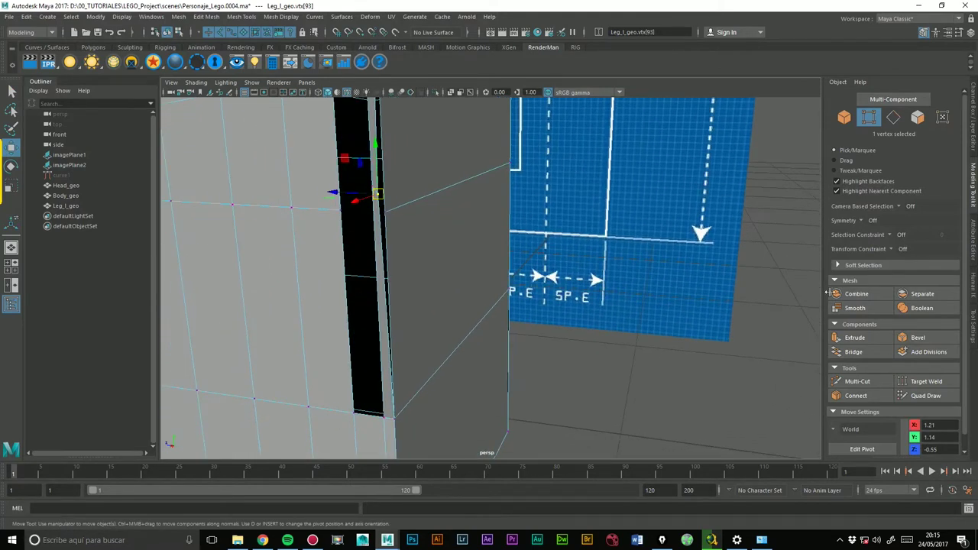
left_click(921, 382)
left_click(920, 382)
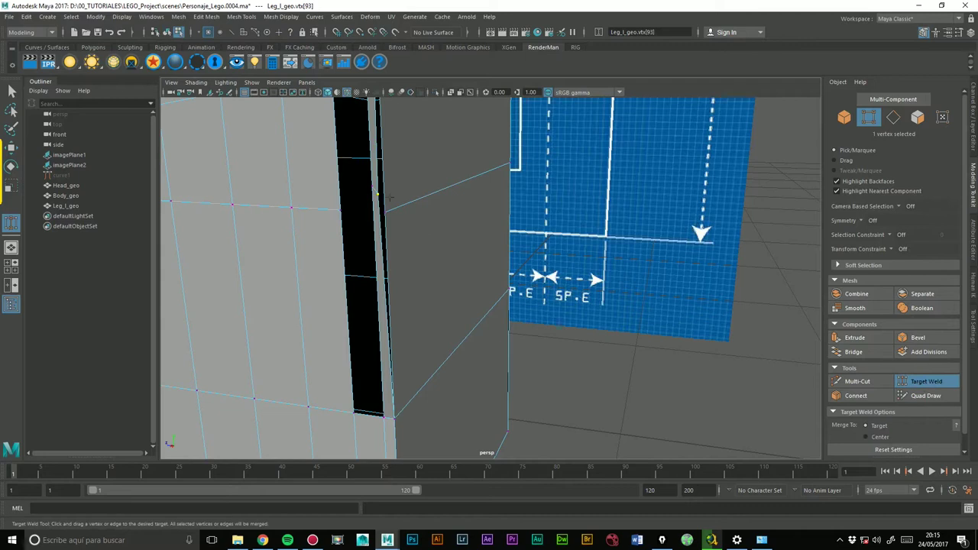
left_click_drag(383, 211, 385, 211)
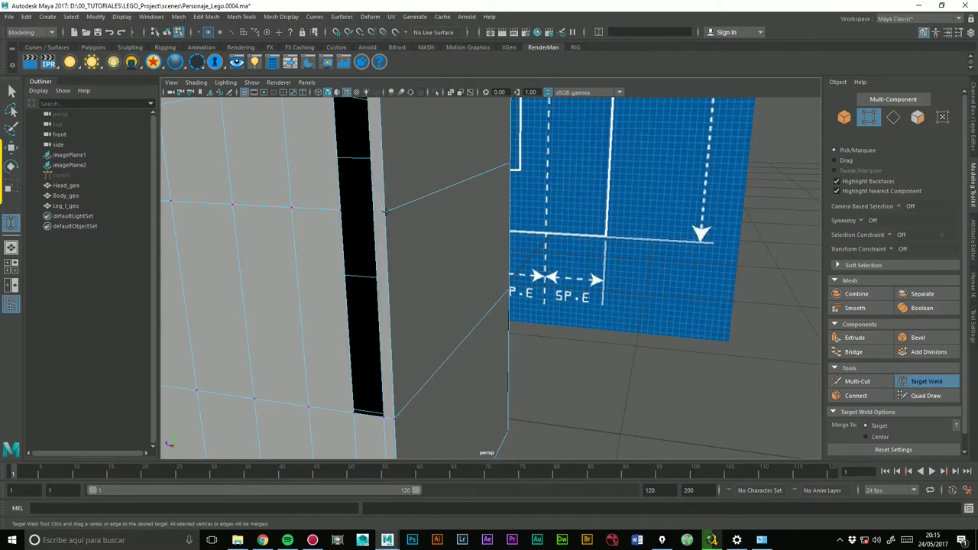
key("w")
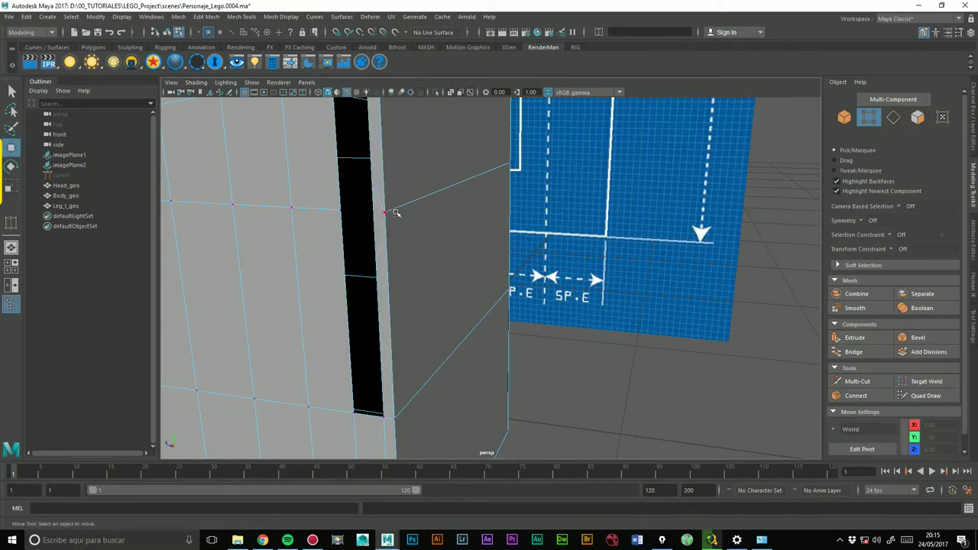
left_click(384, 212)
left_click_drag(384, 212, 386, 213)
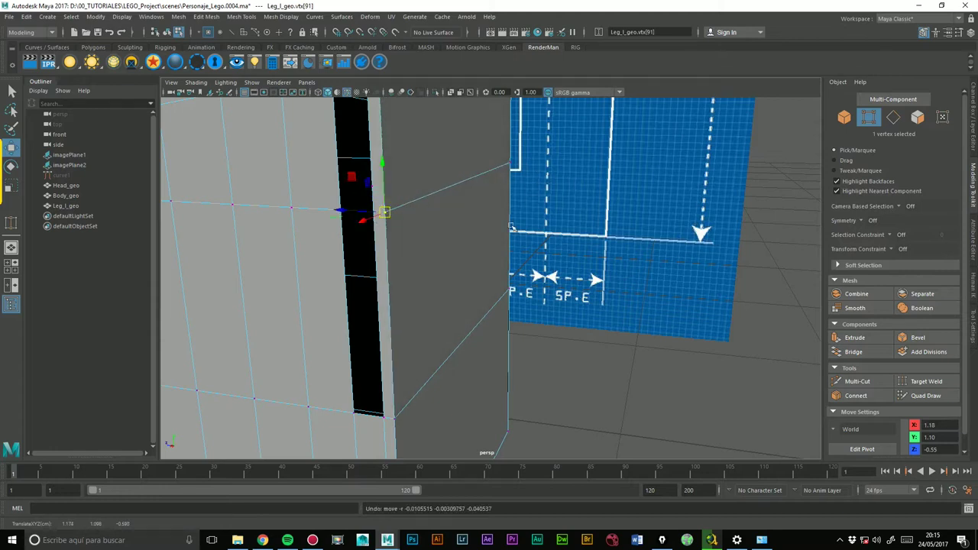
Point-snap the block's far corner vertex onto another vertex, then select another gap-edge vertex.
left_click_drag(510, 227, 588, 172, "alt")
left_click(589, 166)
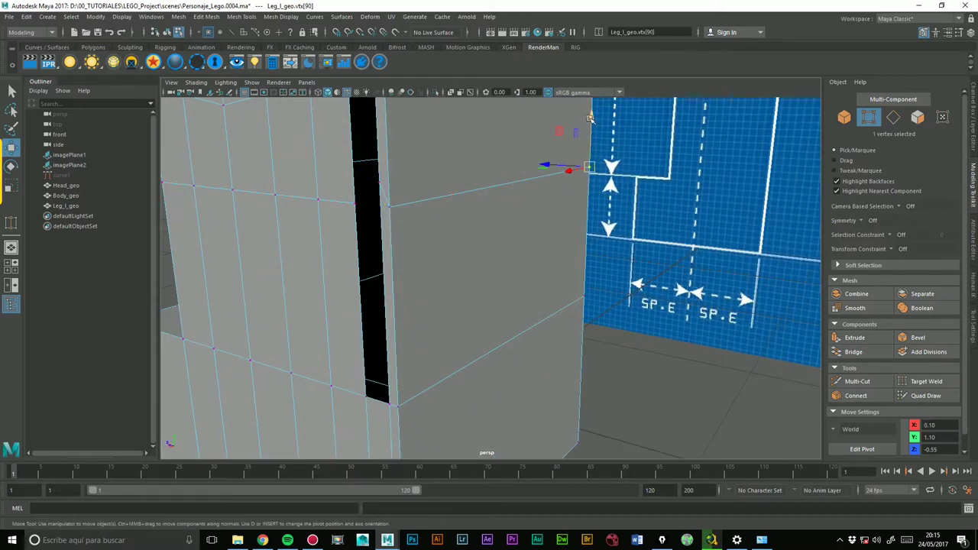
key("v")
middle_click_drag(590, 117, 405, 213)
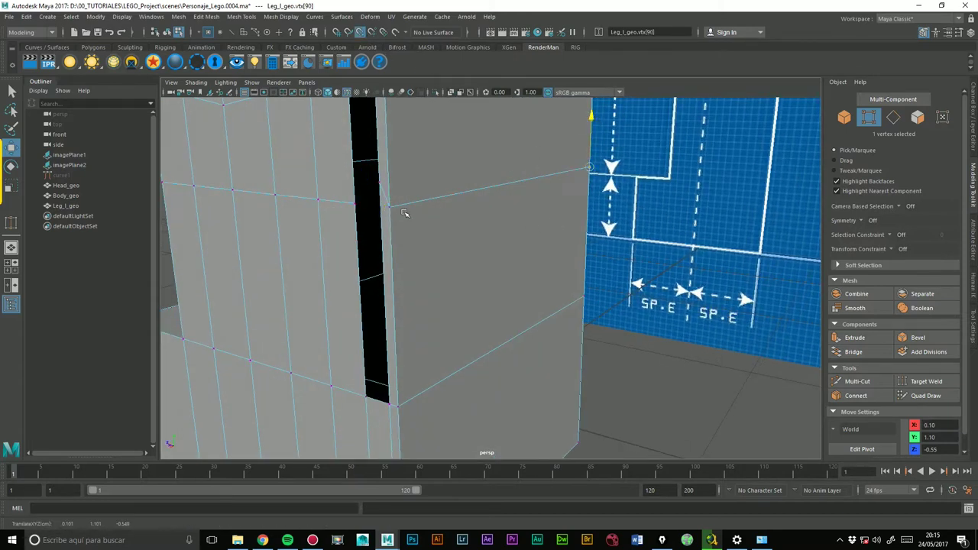
mouse_move(563, 175)
left_mouse_down("alt")
mouse_move(408, 208)
mouse_move(432, 284)
mouse_move(271, 299)
left_mouse_up("alt")
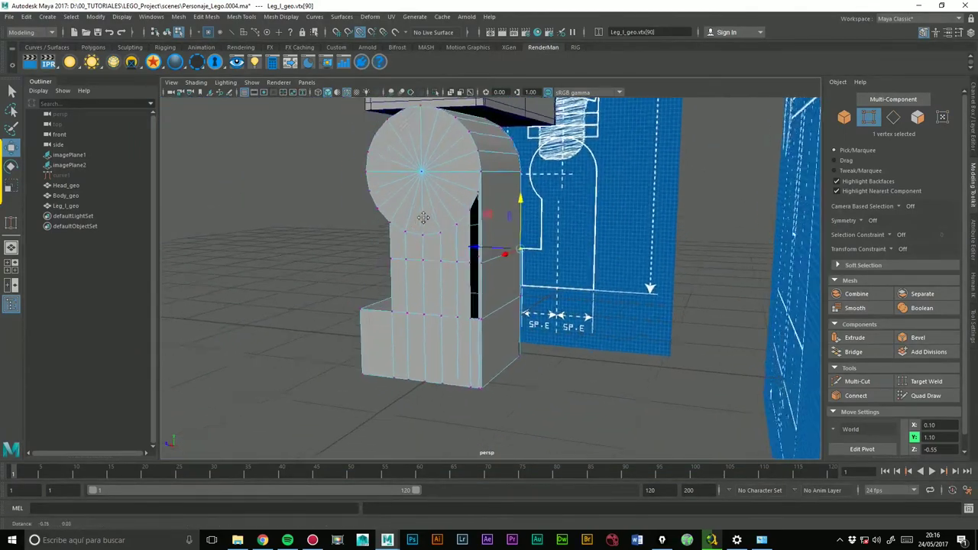
scroll(514, 182, "up", 3)
scroll(514, 182, "up", 3)
left_click(472, 182)
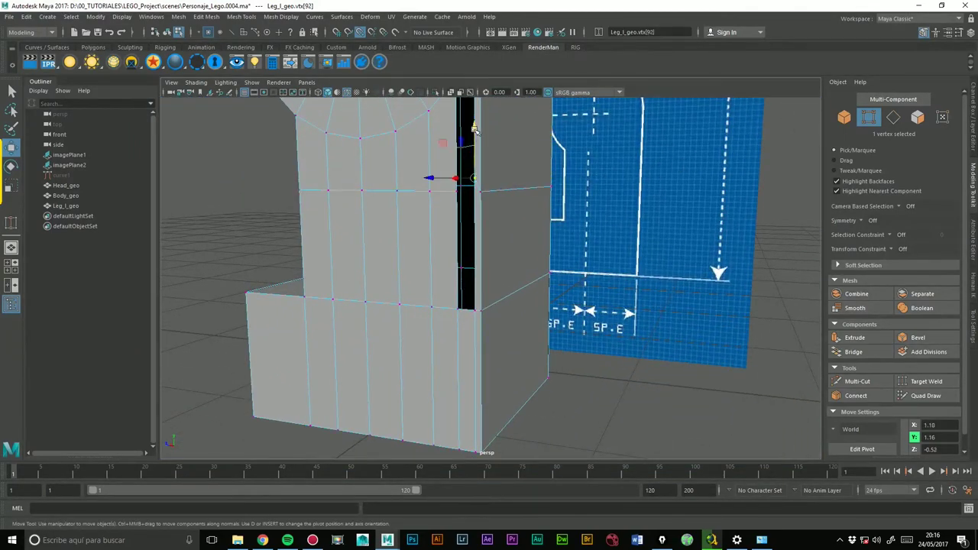
mouse_move(432, 184)
left_mouse_down("alt")
mouse_move(520, 146)
mouse_move(485, 212)
mouse_move(502, 181)
mouse_move(562, 196)
mouse_move(552, 197)
left_mouse_up("alt")
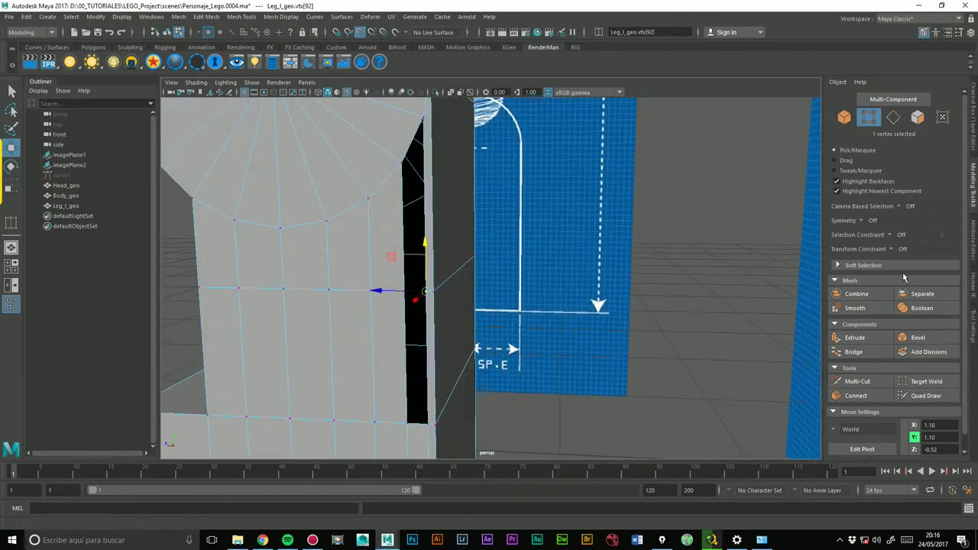
Bridge the upper part and then the remaining part of the gap in the leg's side.
left_click(893, 117)
left_click(425, 219)
left_click(404, 229, "shift")
left_click(853, 351)
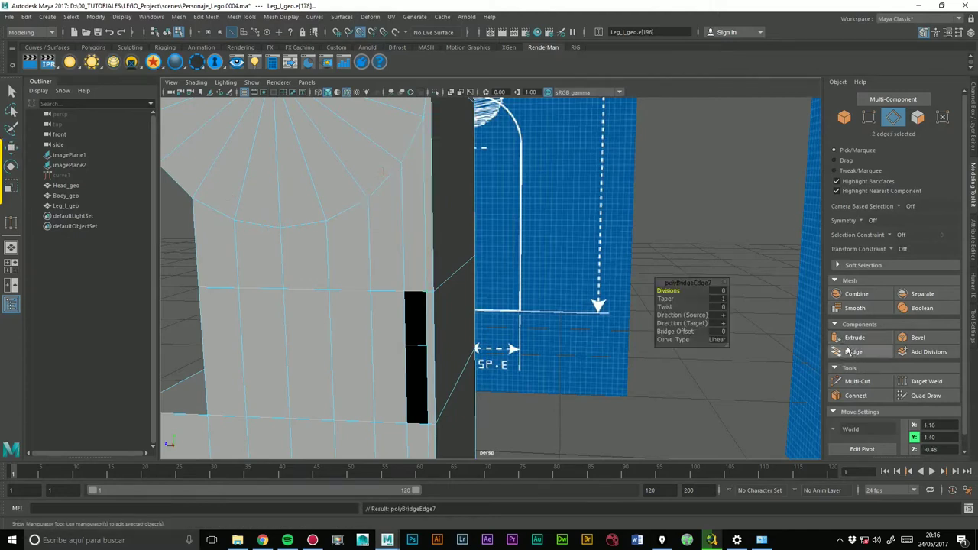
left_click(405, 344)
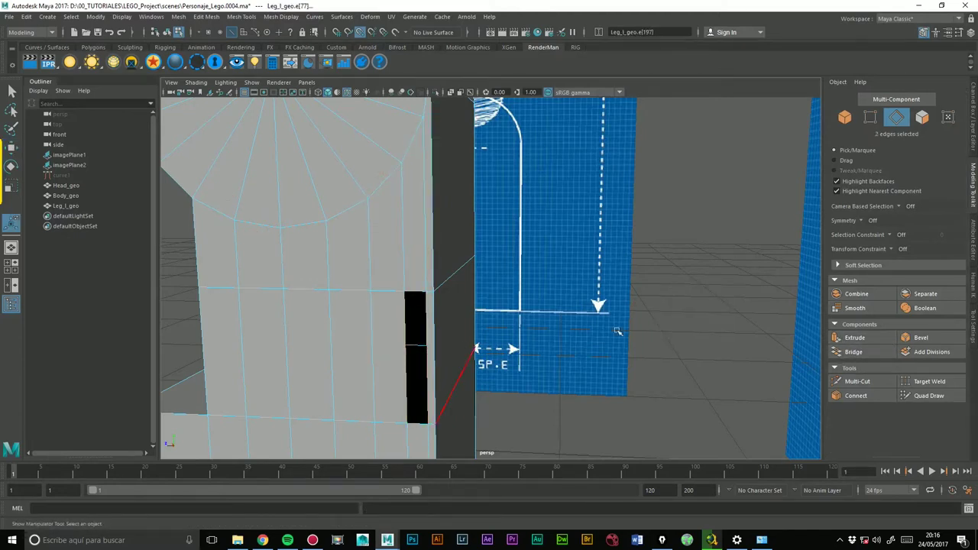
left_click(840, 352)
mouse_move(611, 320)
left_mouse_down("alt")
mouse_move(521, 317)
mouse_move(547, 280)
left_mouse_up("alt")
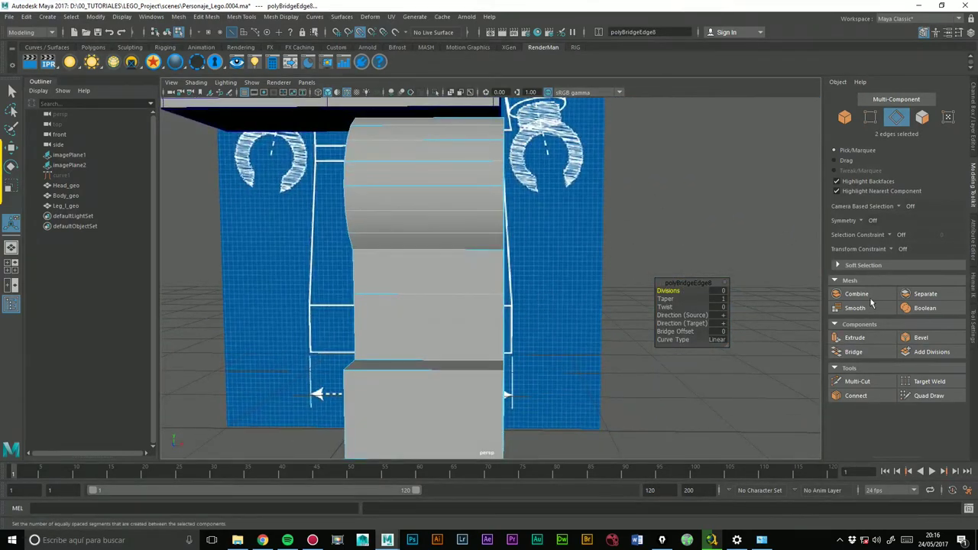
Slice a vertical edge loop down the middle of the leg's front with Multi-Cut.
left_click(858, 381)
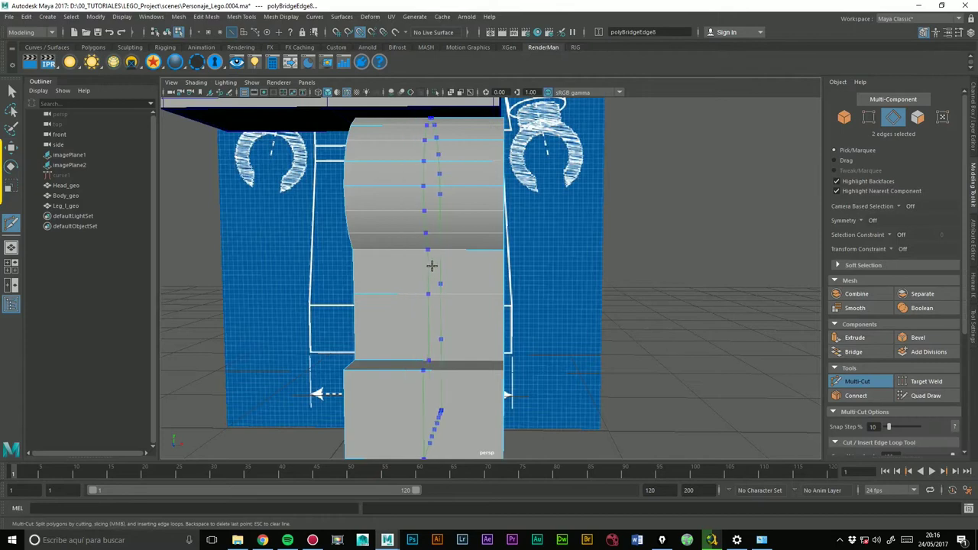
key("Return")
left_click_drag(451, 280, 409, 264, "alt")
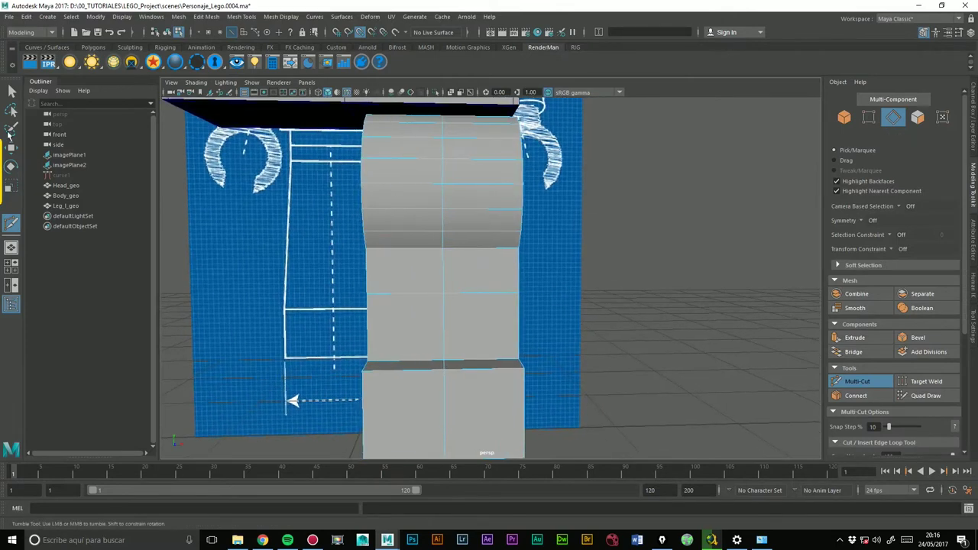
left_click(12, 92)
right_click_drag(395, 253, 397, 273)
left_click(413, 276)
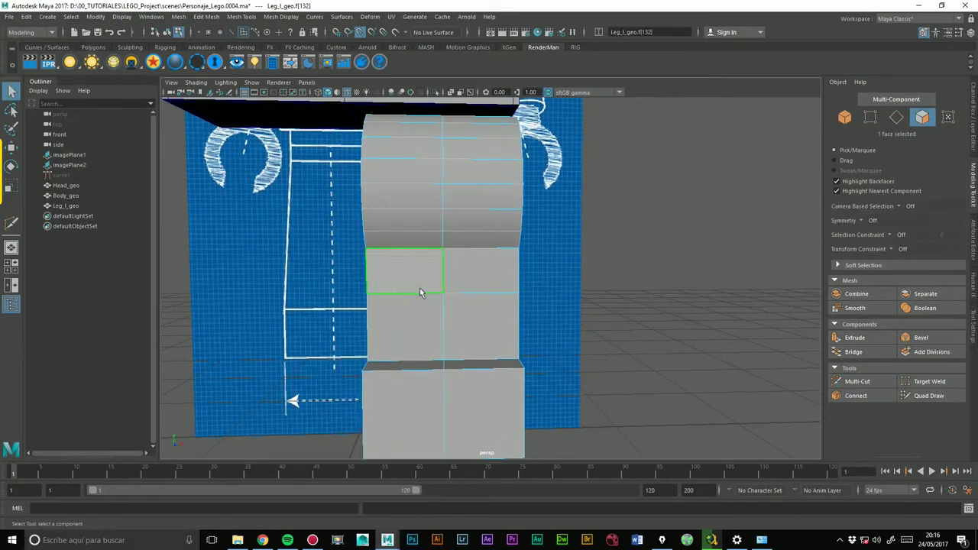
Delete the faces of the leg's left half and the leftover sliver face.
left_click(424, 243)
key("Delete")
left_click(375, 325)
key("Delete")
Return to object mode and select the whole leg object.
left_click_drag(576, 239, 497, 238, "alt")
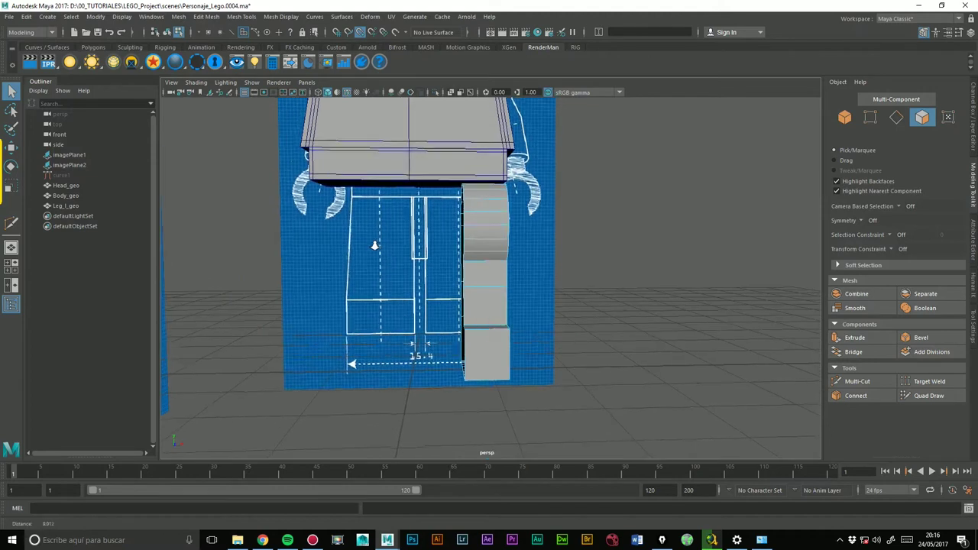
right_click_drag(497, 237, 510, 233)
left_click(660, 243)
left_click(480, 273)
left_click(12, 150)
mouse_move(581, 304)
left_mouse_down("alt")
mouse_move(554, 297)
mouse_move(604, 219)
left_mouse_up("alt")
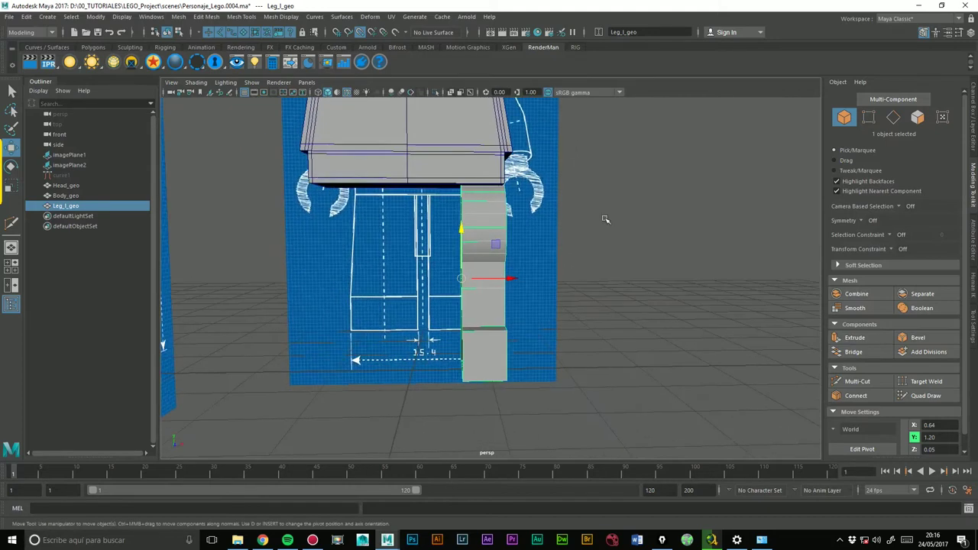
Mirror the leg across X with Mesh > Mirror, axis position set to Object.
left_click(182, 19)
left_click(235, 153)
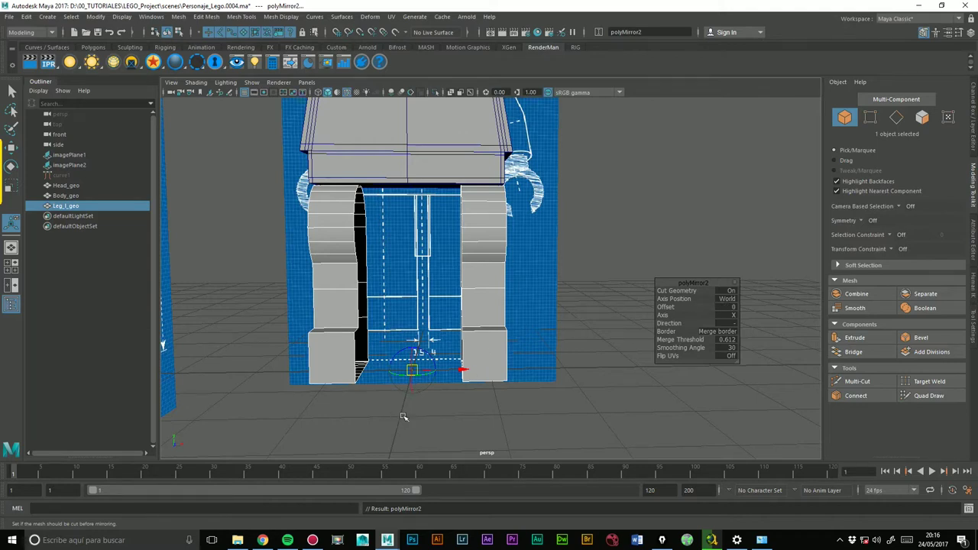
left_click(733, 303)
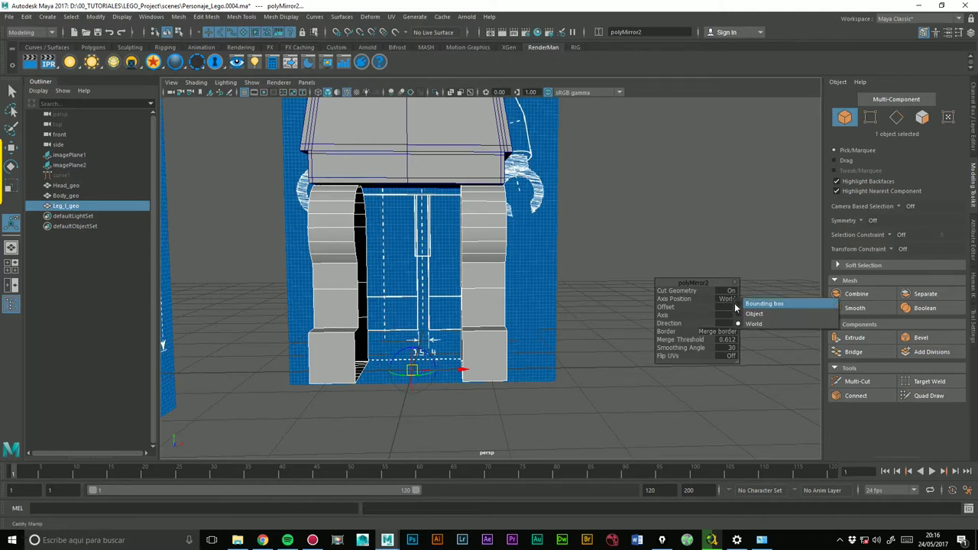
left_click(749, 314)
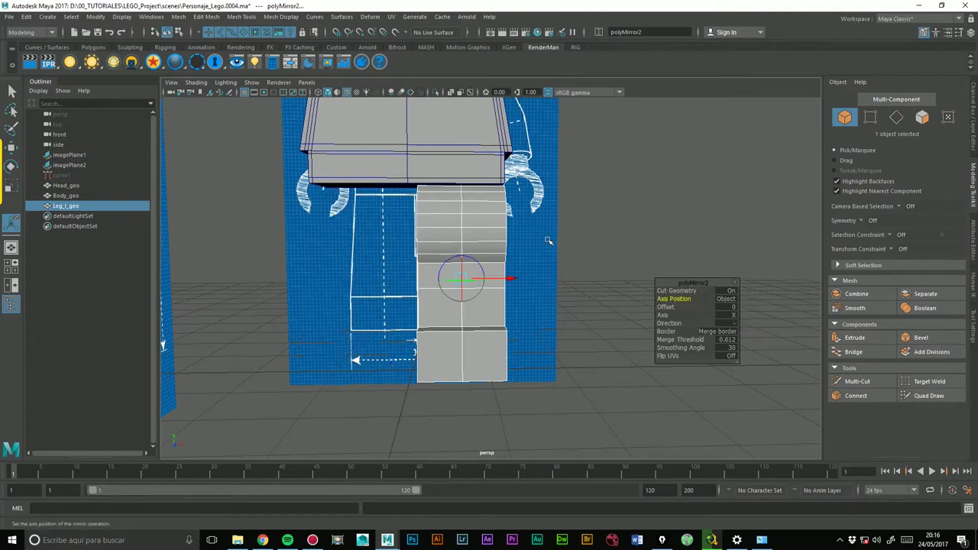
left_click_drag(548, 240, 498, 223, "alt")
right_click(496, 222)
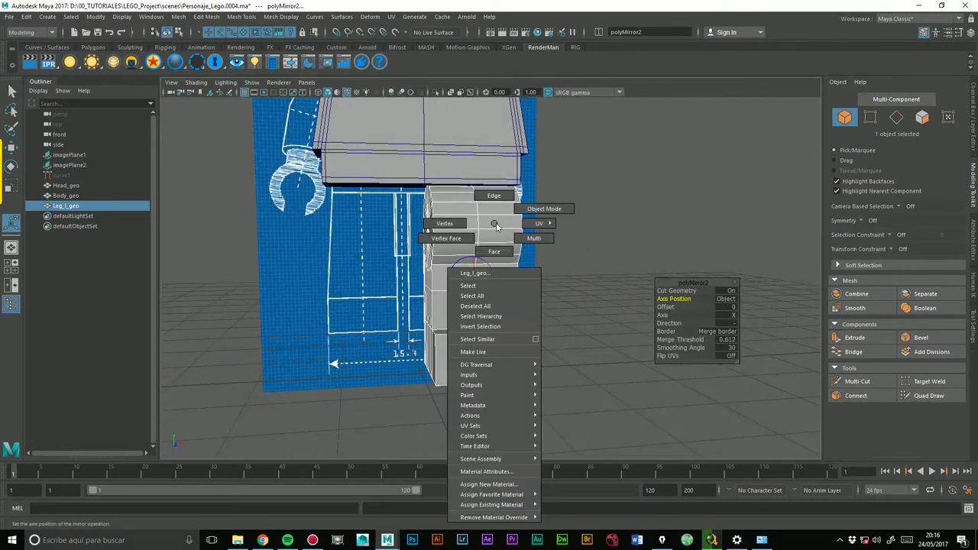
left_click(568, 246)
left_click_drag(568, 245, 502, 246, "alt")
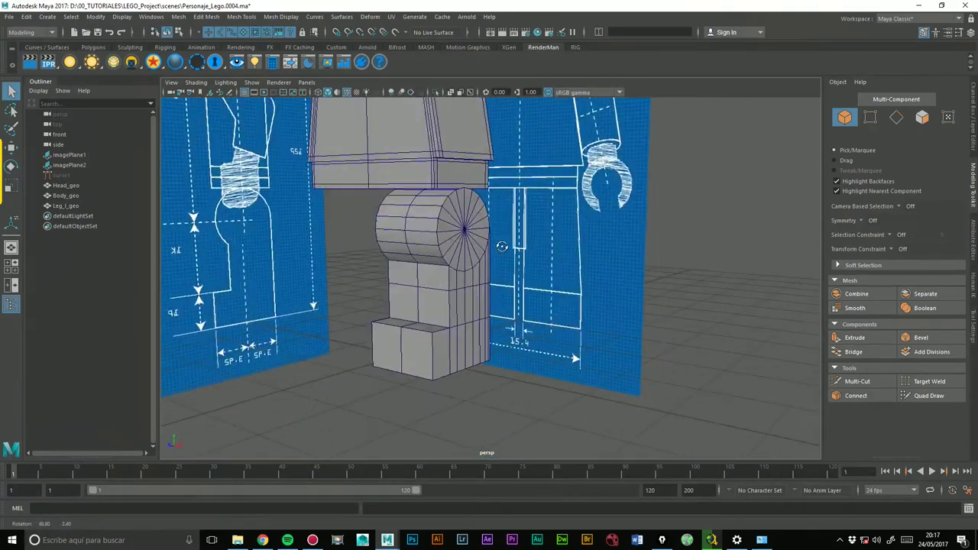
Select Leg_l_geo and show its channels and history inputs in the Channel Box.
left_click_drag(502, 246, 505, 243, "alt")
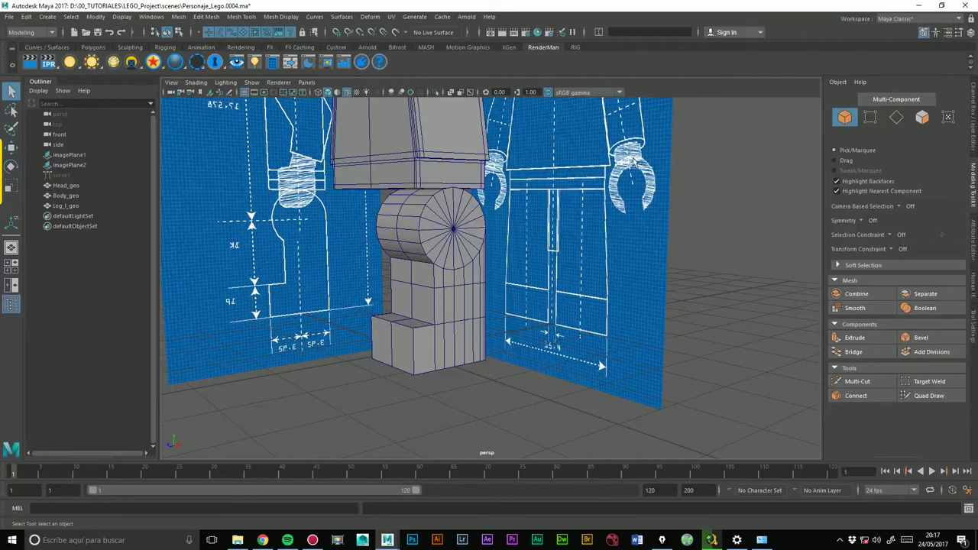
left_click_drag(471, 210, 417, 248, "alt")
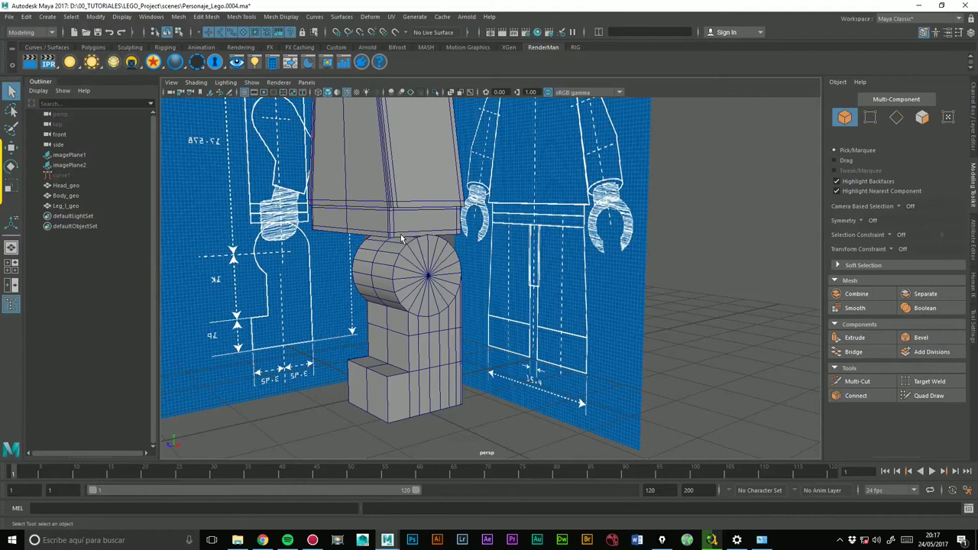
left_click(972, 133)
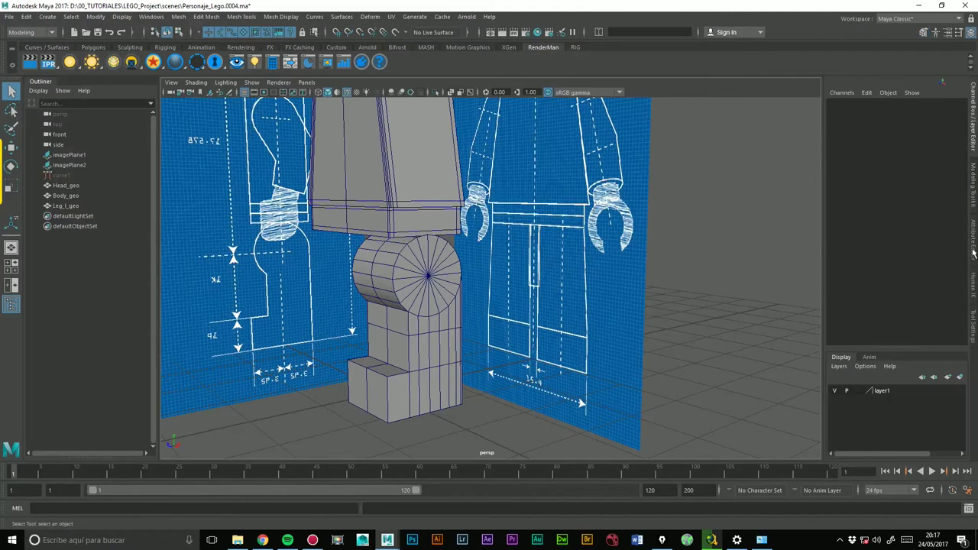
left_click(974, 323)
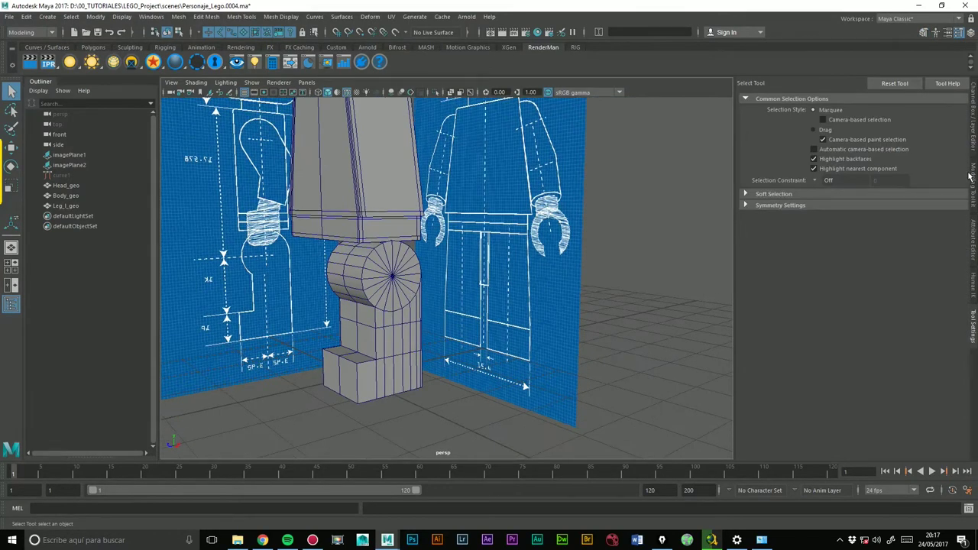
left_click(972, 173)
left_click(972, 241)
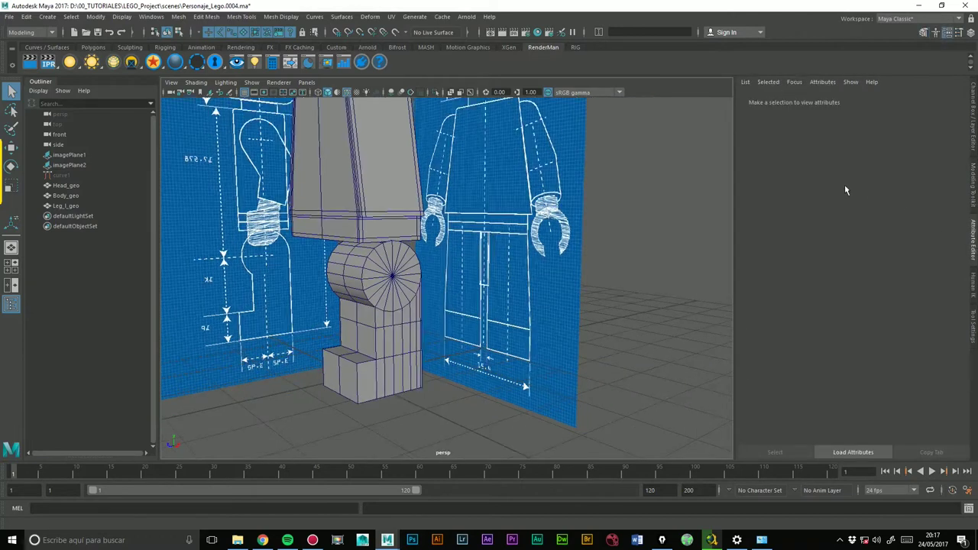
left_click(389, 275)
left_click(973, 124)
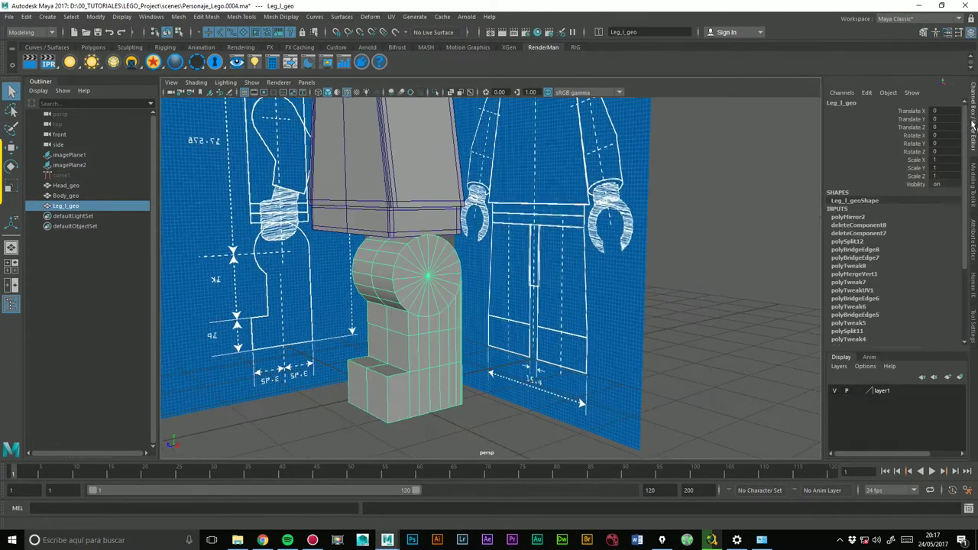
scroll(964, 234, "down", 3)
scroll(964, 235, "up", 3)
Delete the leg's construction history with Edit > Delete by Type > History.
left_click(26, 17)
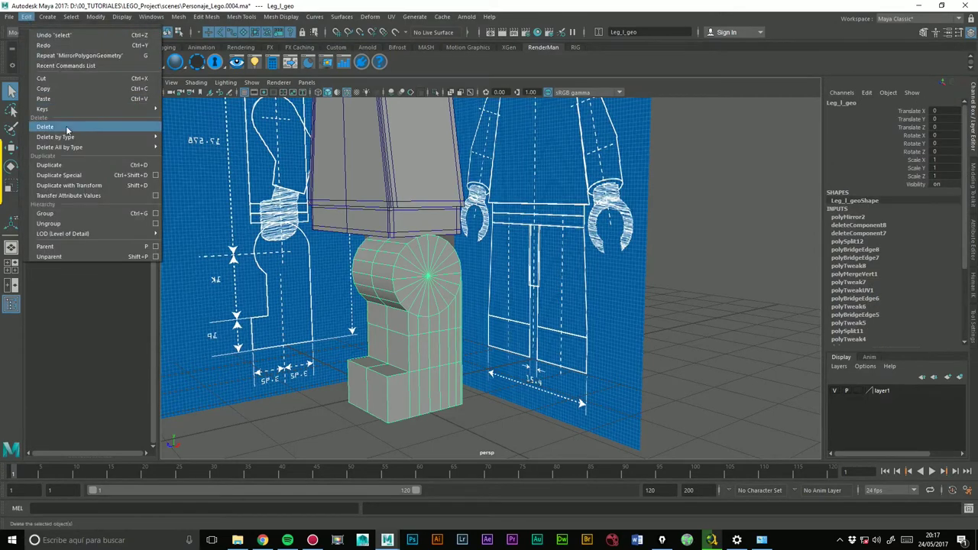
left_click(191, 147)
mouse_move(550, 302)
left_mouse_down("alt")
mouse_move(449, 315)
mouse_move(644, 342)
mouse_move(398, 254)
left_mouse_up("alt")
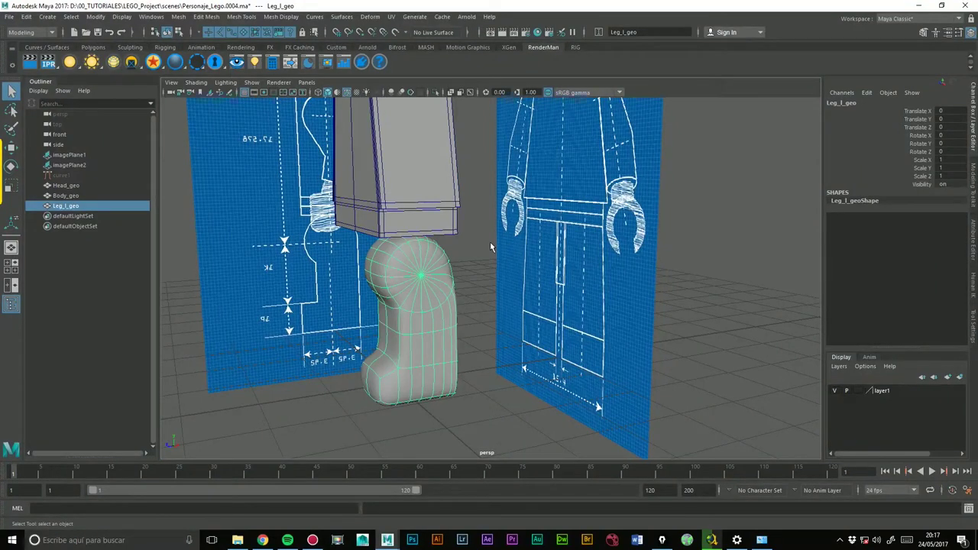
Return the leg to low-poly display with 1 and select the torso mesh Body_geo.
key("1")
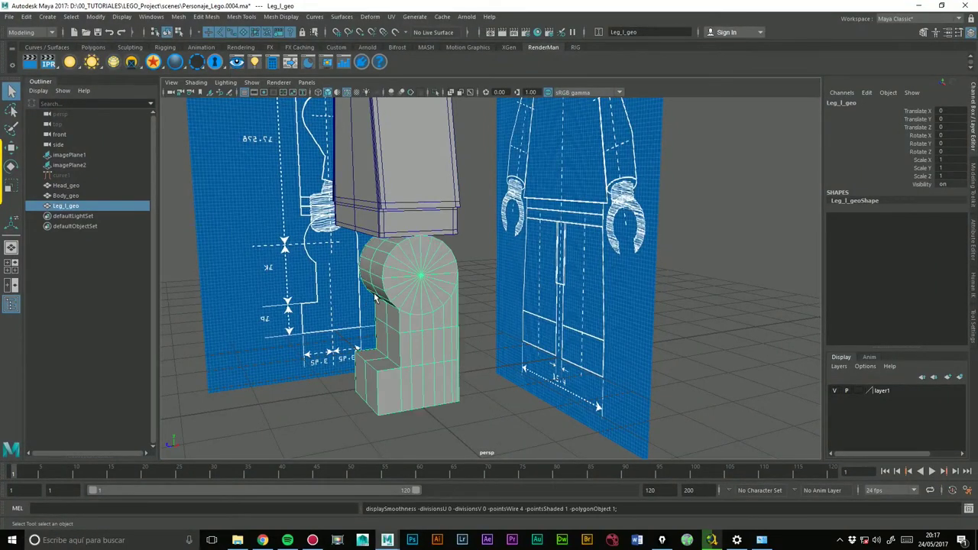
left_click_drag(444, 158, 400, 231, "alt")
left_click(400, 231)
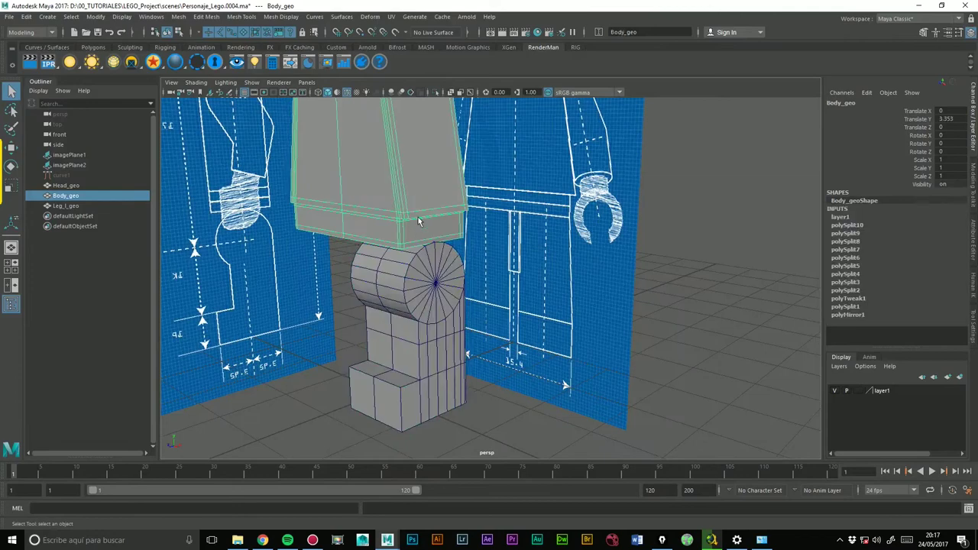
mouse_move(417, 221)
right_mouse_down("alt")
mouse_move(563, 313)
mouse_move(316, 222)
right_mouse_up("alt")
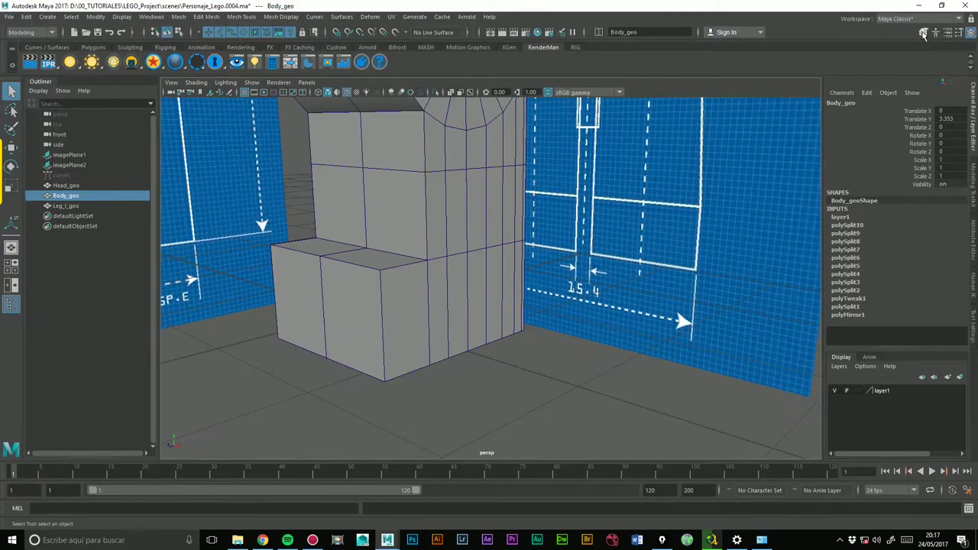
left_click(923, 33)
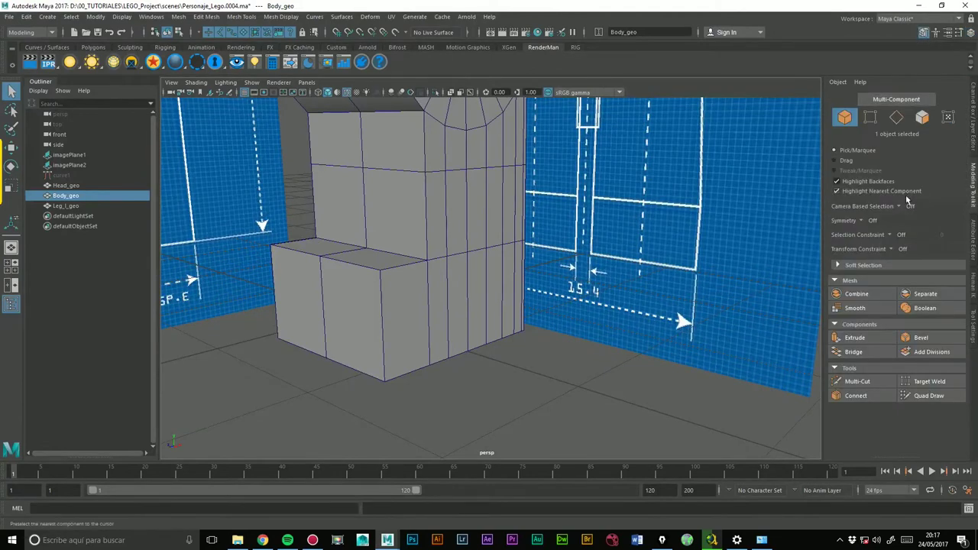
Activate Multi-Cut on the mesh and inspect the hip block from underneath.
left_click(853, 384)
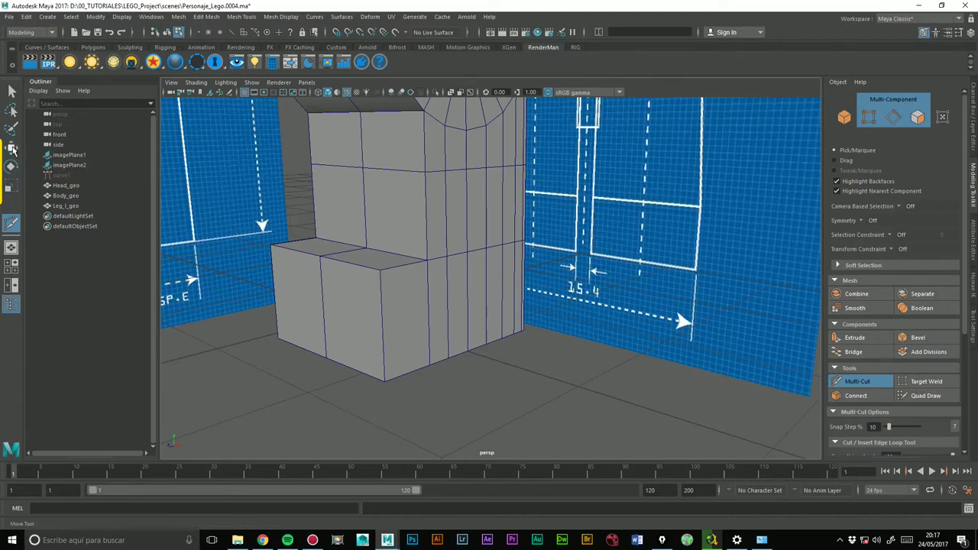
key("w")
left_click(405, 208)
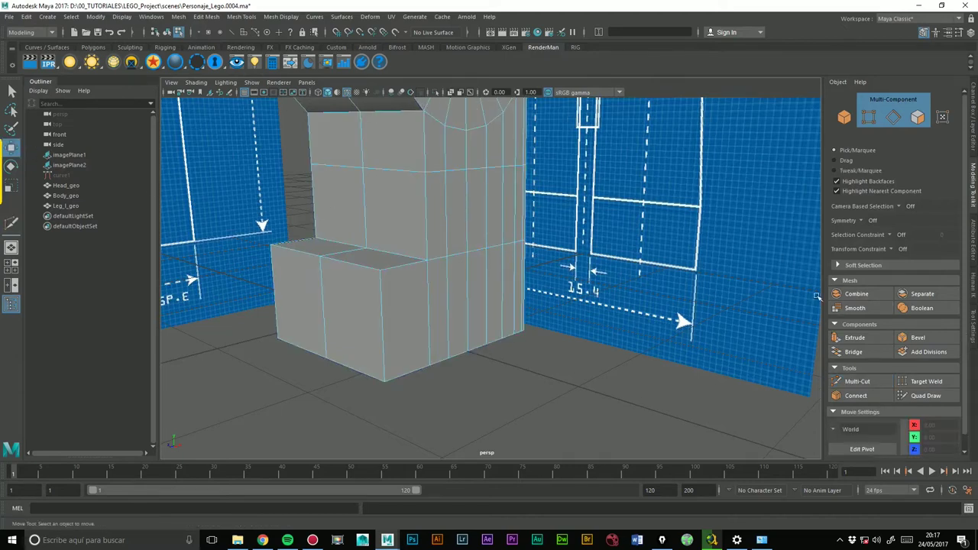
left_click(858, 381)
middle_click_drag(422, 271, 487, 252, "alt")
scroll(488, 252, "up", 2)
scroll(489, 245, "down", 3)
left_click_drag(341, 245, 443, 382, "alt")
scroll(443, 417, "up", 3)
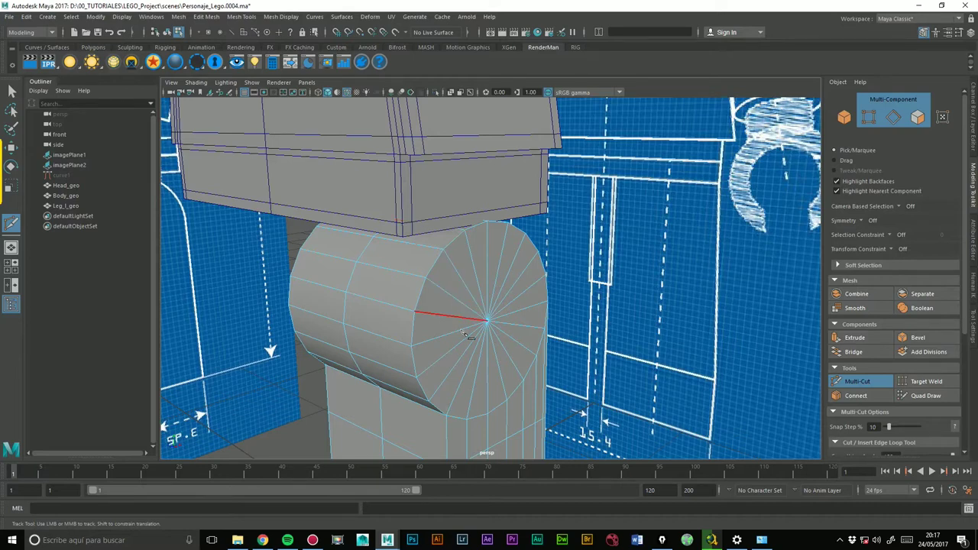
scroll(467, 336, "down", 3)
mouse_move(467, 336)
left_mouse_down("alt")
mouse_move(604, 199)
mouse_move(534, 192)
left_mouse_up("alt")
scroll(621, 185, "up", 3)
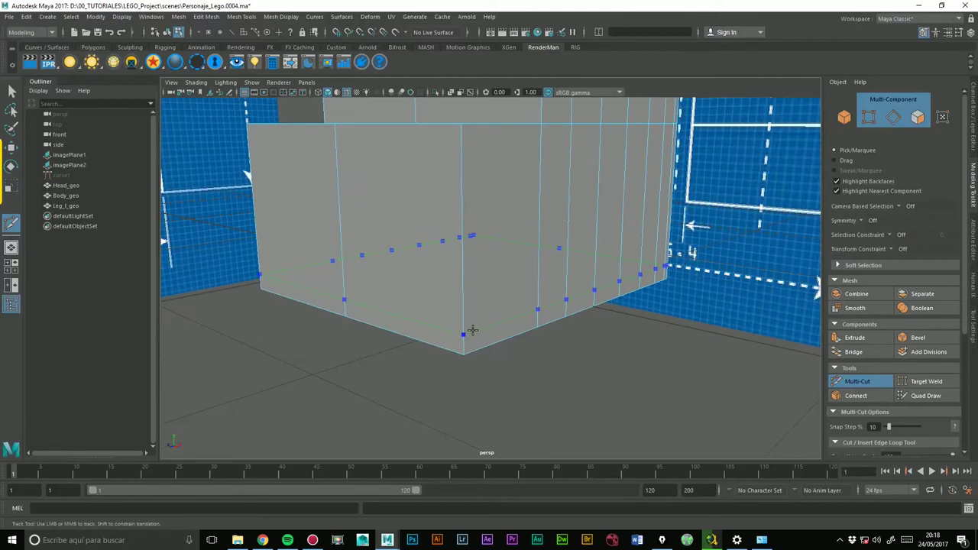
Inspect the block's front, left side and stepped back, then preview it smoothed with 3.
left_click_drag(501, 339, 321, 336, "alt")
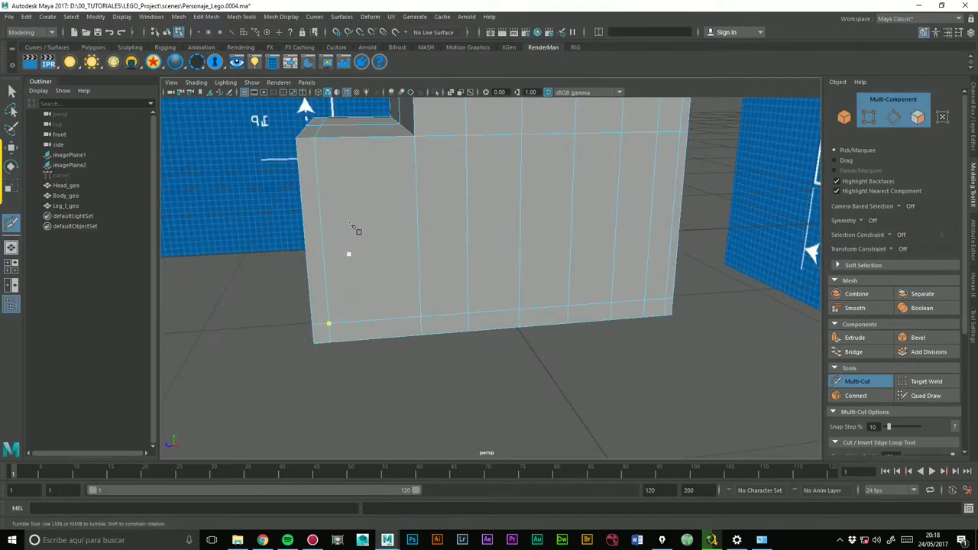
mouse_move(461, 233)
left_mouse_down("alt")
mouse_move(498, 225)
mouse_move(563, 231)
left_mouse_up("alt")
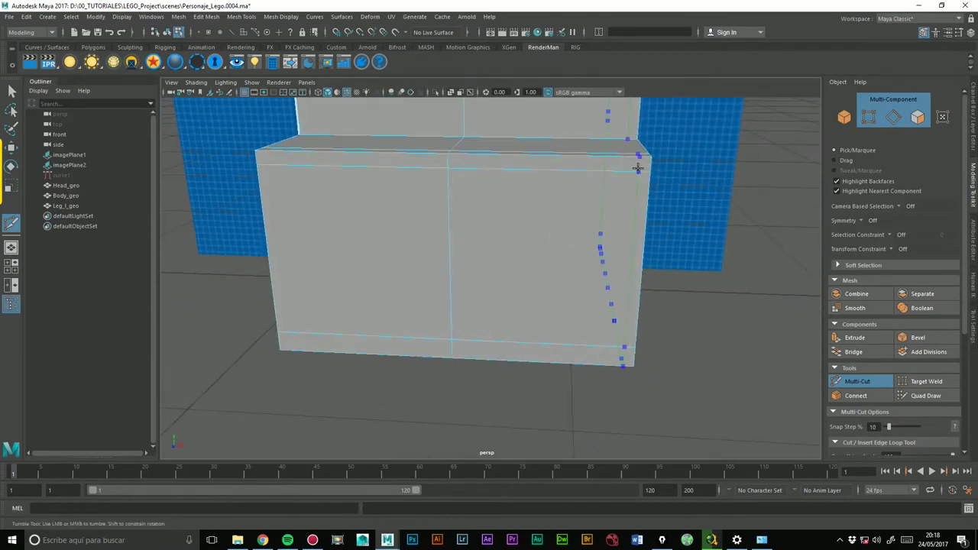
left_click_drag(395, 218, 366, 192, "alt")
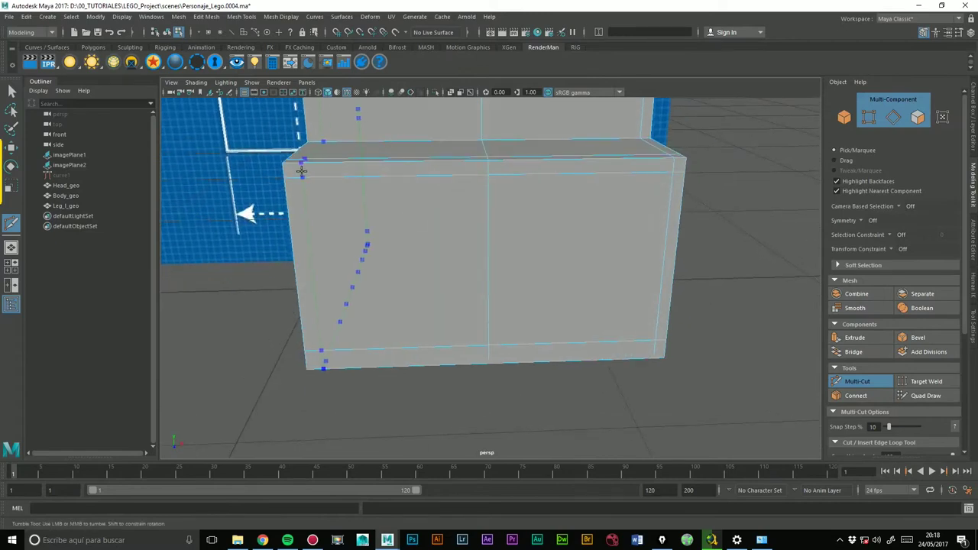
mouse_move(300, 171)
left_mouse_down("alt")
mouse_move(356, 203)
mouse_move(542, 162)
mouse_move(458, 207)
mouse_move(509, 243)
mouse_move(585, 198)
left_mouse_up("alt")
right_click_drag(585, 198, 752, 172, "alt")
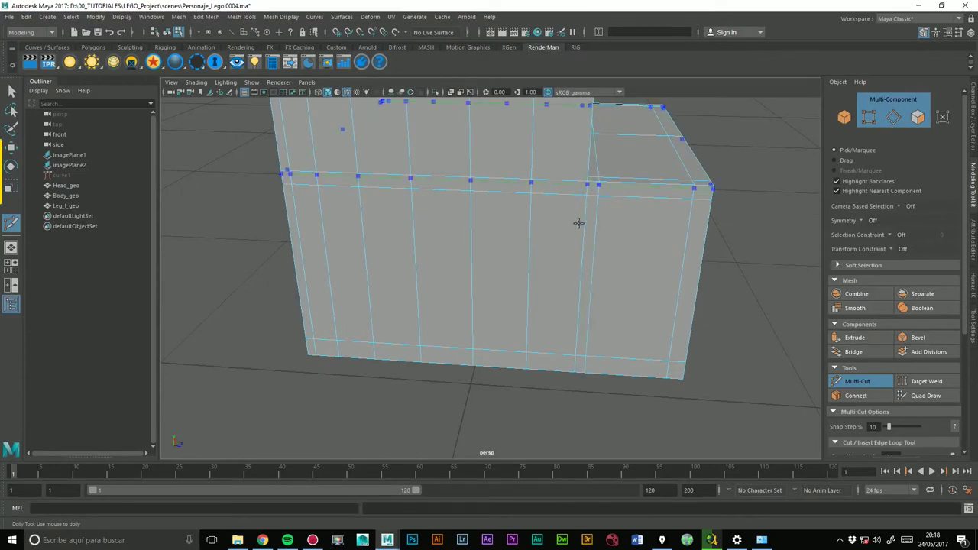
mouse_move(588, 163)
left_mouse_down("alt")
mouse_move(602, 188)
mouse_move(589, 191)
left_mouse_up("alt")
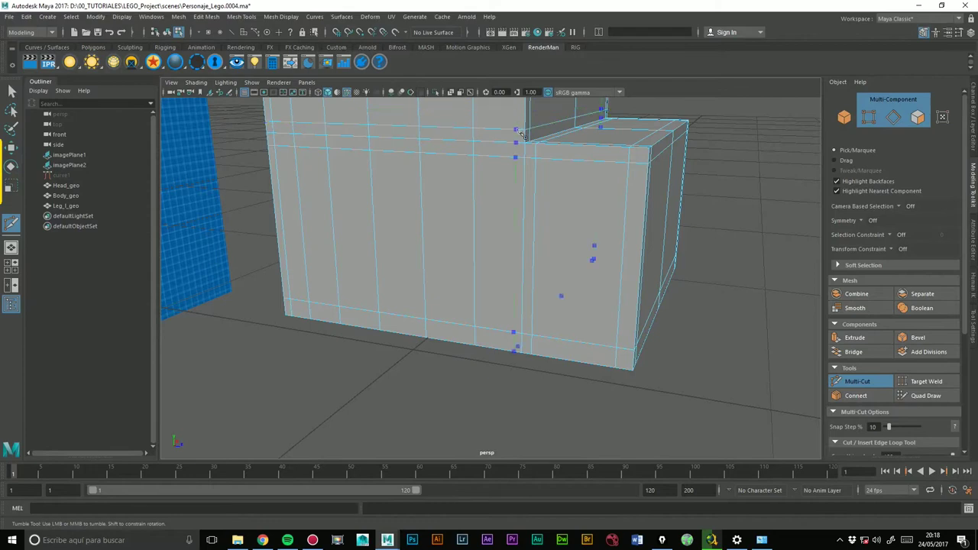
left_click_drag(650, 120, 594, 145, "alt")
mouse_move(638, 240)
left_mouse_down("alt")
mouse_move(560, 244)
mouse_move(585, 222)
mouse_move(572, 280)
mouse_move(578, 312)
mouse_move(594, 290)
mouse_move(596, 320)
left_mouse_up("alt")
key("3")
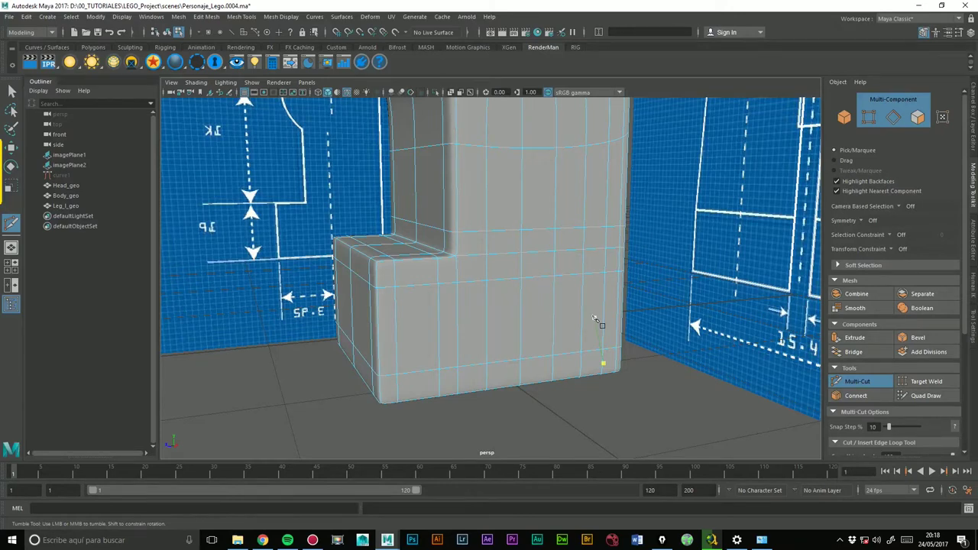
Frame the lower block and select the edge loop along its top.
left_click(11, 147)
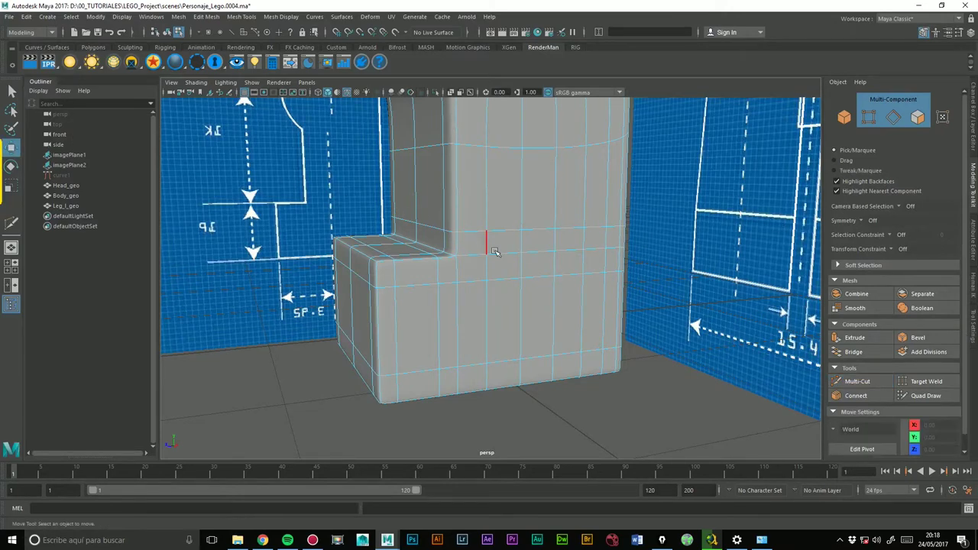
mouse_move(589, 236)
right_mouse_down("alt")
mouse_move(341, 279)
mouse_move(404, 284)
right_mouse_up("alt")
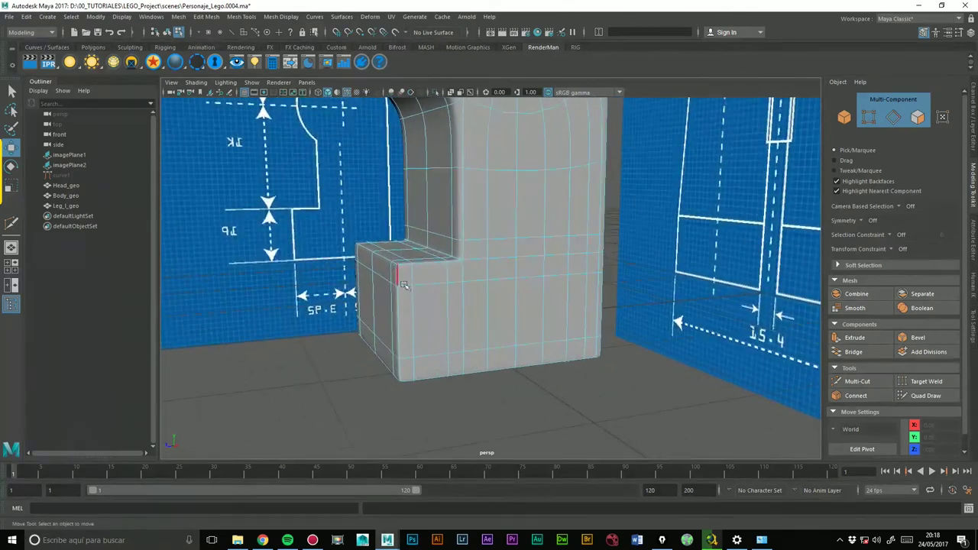
scroll(428, 276, "up", 1)
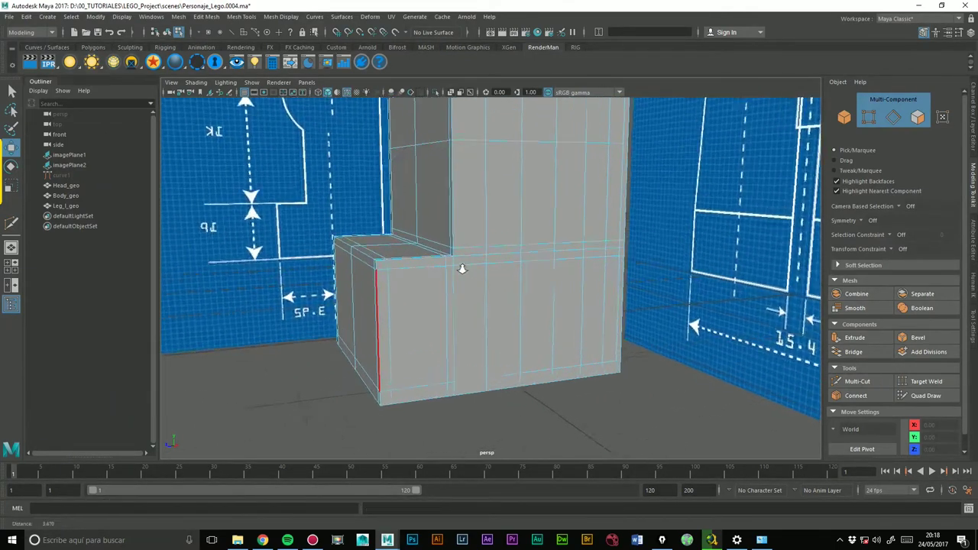
scroll(382, 264, "up", 3)
double_click(377, 259)
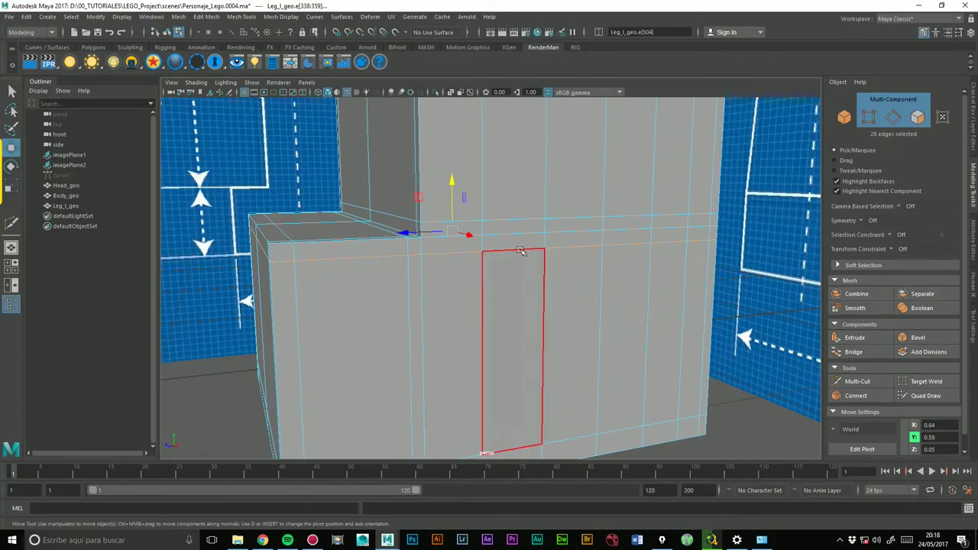
Slide the block's edge loops toward its corners with Slide Edge, checking in smooth preview.
left_click(184, 21)
mouse_move(205, 17)
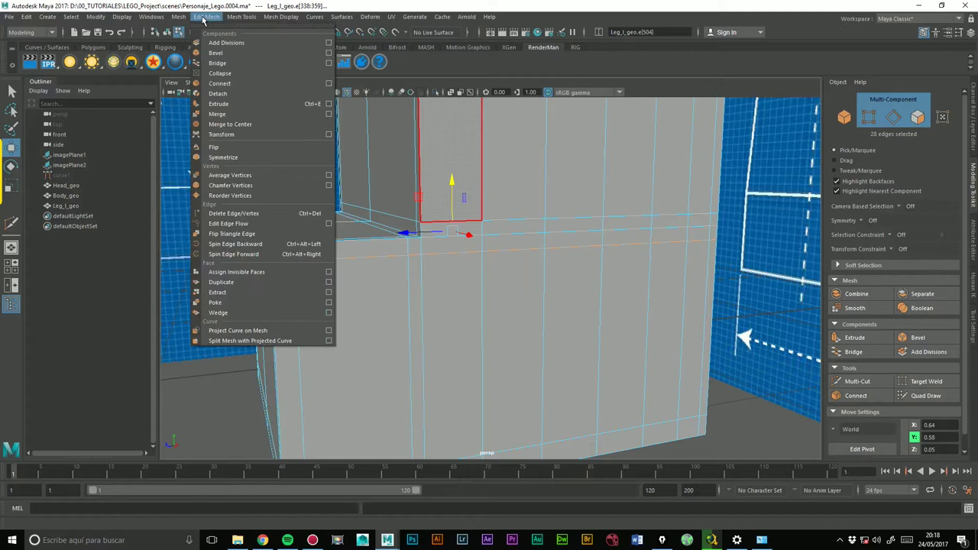
left_click(237, 19)
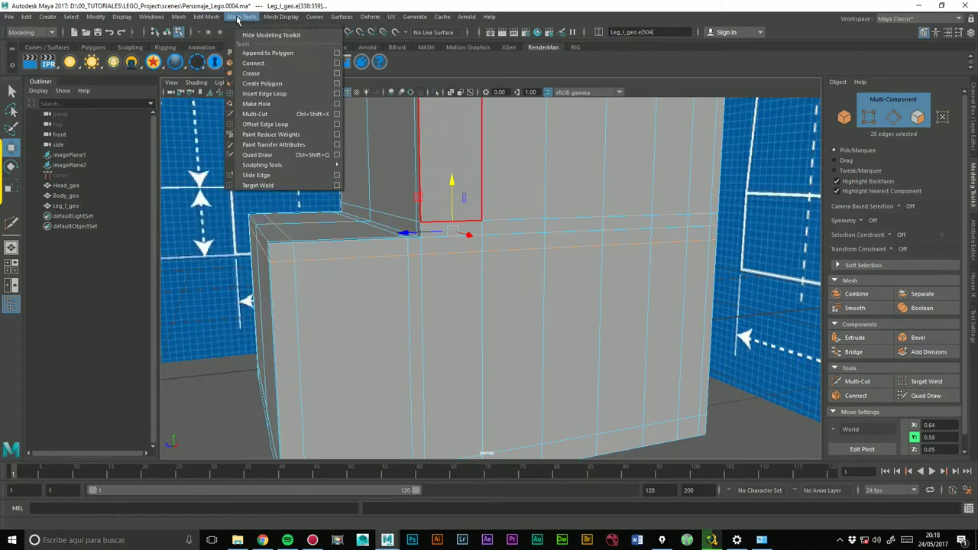
left_click(257, 177)
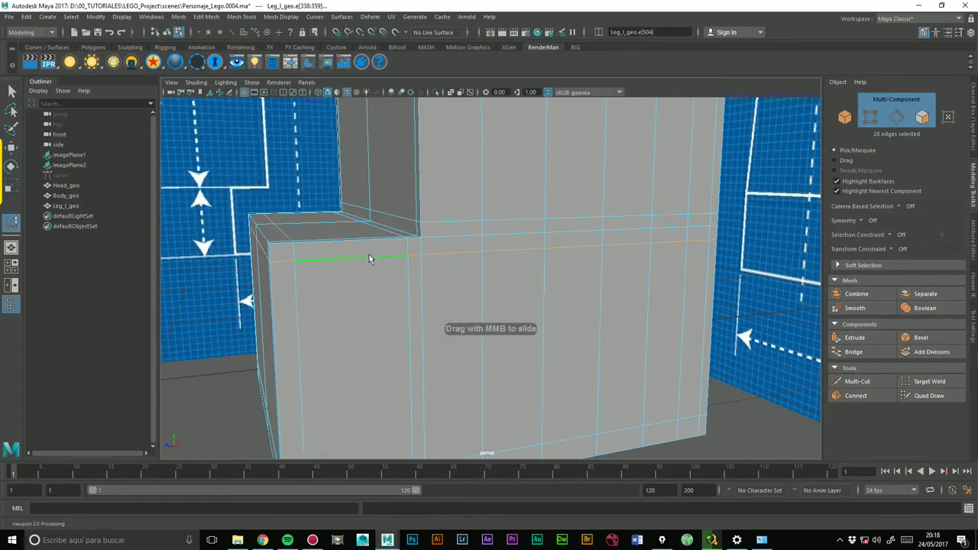
left_click(411, 260)
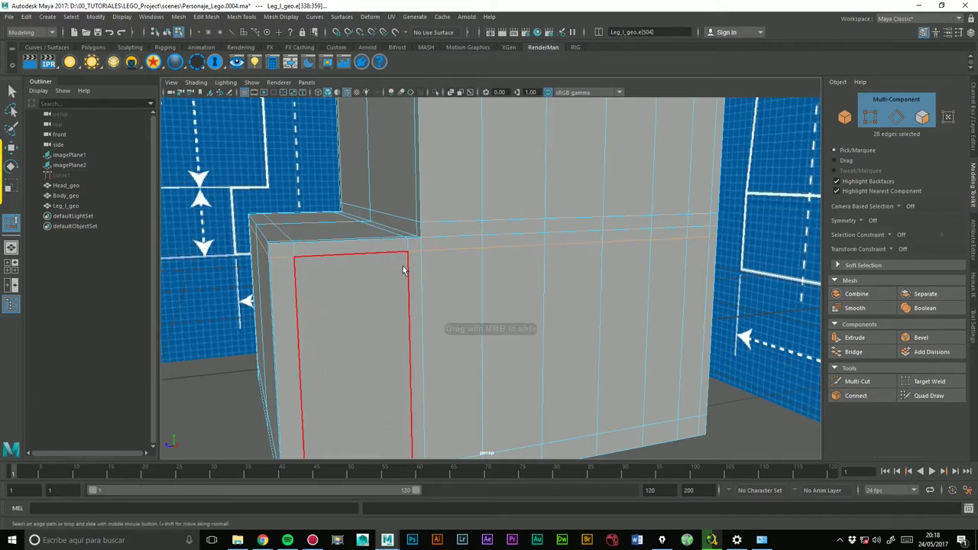
mouse_move(411, 269)
middle_mouse_down()
mouse_move(419, 268)
mouse_move(335, 264)
middle_mouse_up()
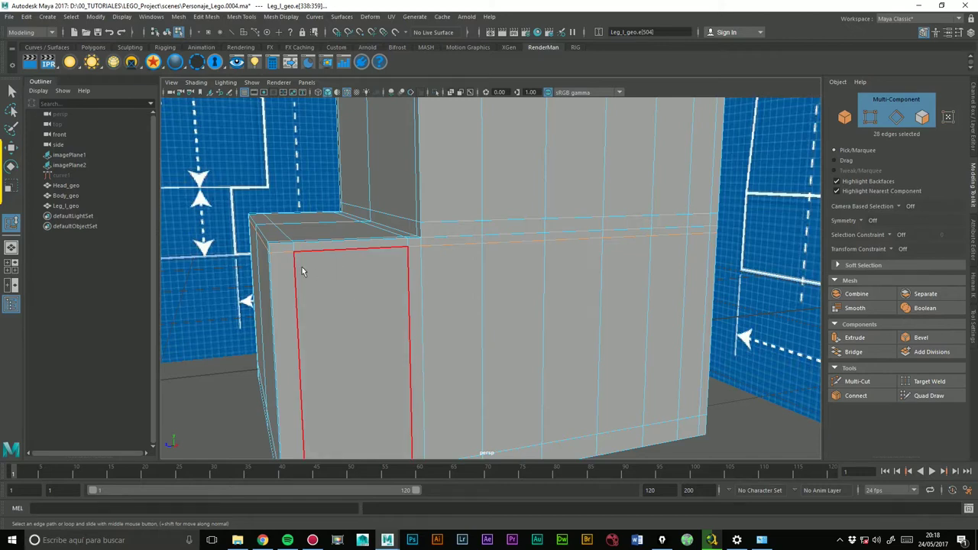
left_click(314, 281)
mouse_move(314, 285)
middle_mouse_down()
mouse_move(333, 276)
mouse_move(287, 293)
middle_mouse_up()
mouse_move(302, 303)
left_mouse_down("alt")
mouse_move(461, 308)
mouse_move(430, 153)
mouse_move(367, 279)
left_mouse_up("alt")
left_click(387, 248)
mouse_move(388, 249)
middle_mouse_down()
mouse_move(372, 253)
mouse_move(413, 253)
mouse_move(359, 253)
mouse_move(391, 219)
middle_mouse_up()
key("3")
key("1")
Select the edge loop running along the front of the block's step.
mouse_move(433, 339)
left_mouse_down("alt")
mouse_move(465, 358)
mouse_move(339, 334)
left_mouse_up("alt")
mouse_move(543, 223)
left_mouse_down("alt")
mouse_move(530, 331)
mouse_move(448, 301)
mouse_move(518, 302)
mouse_move(478, 260)
left_mouse_up("alt")
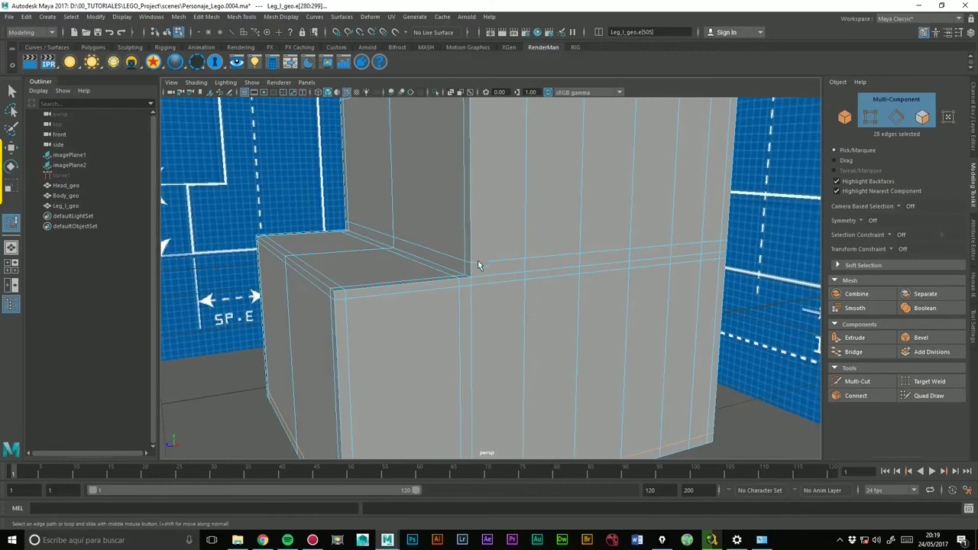
left_click(477, 259)
double_click(533, 260)
mouse_move(484, 304)
left_mouse_down("alt")
mouse_move(537, 318)
mouse_move(464, 290)
mouse_move(369, 300)
left_mouse_up("alt")
Tighten the remaining loops on the step and cylinder, previewing the smoothed leg.
double_click(343, 304)
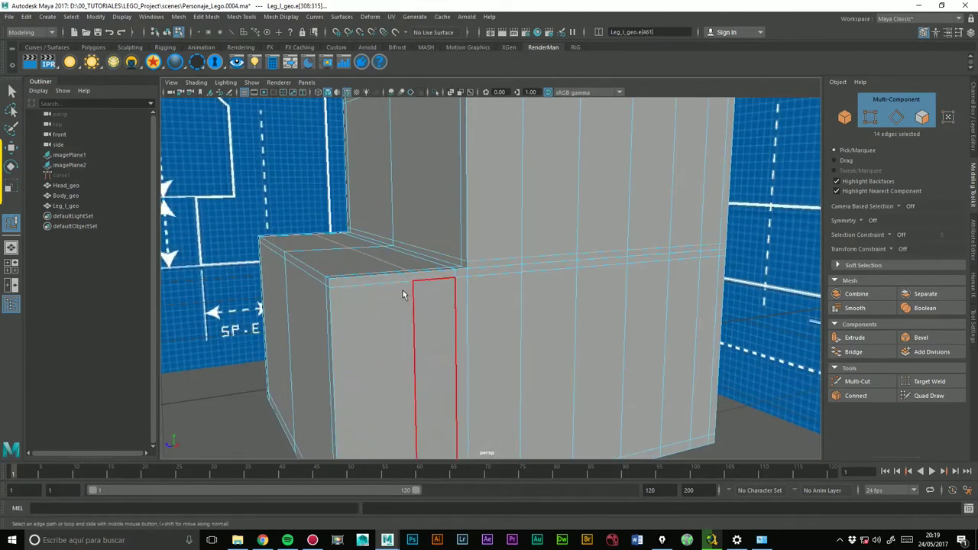
mouse_move(351, 299)
left_mouse_down("alt")
mouse_move(375, 323)
mouse_move(412, 326)
mouse_move(506, 242)
mouse_move(536, 258)
mouse_move(487, 261)
left_mouse_up("alt")
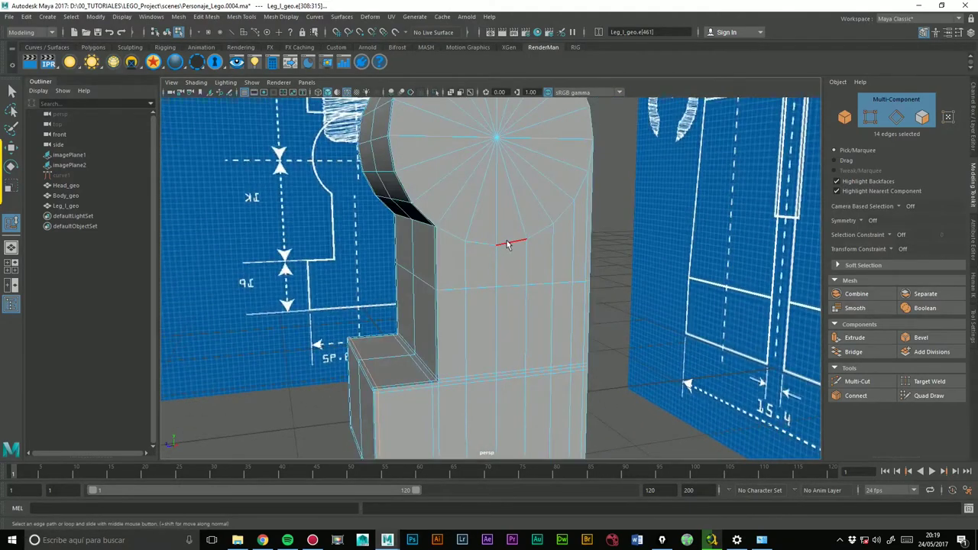
key("3")
mouse_move(520, 308)
left_mouse_down("alt")
mouse_move(574, 284)
mouse_move(603, 308)
mouse_move(687, 306)
mouse_move(723, 284)
mouse_move(618, 314)
left_mouse_up("alt")
left_click_drag(492, 351, 433, 386, "alt")
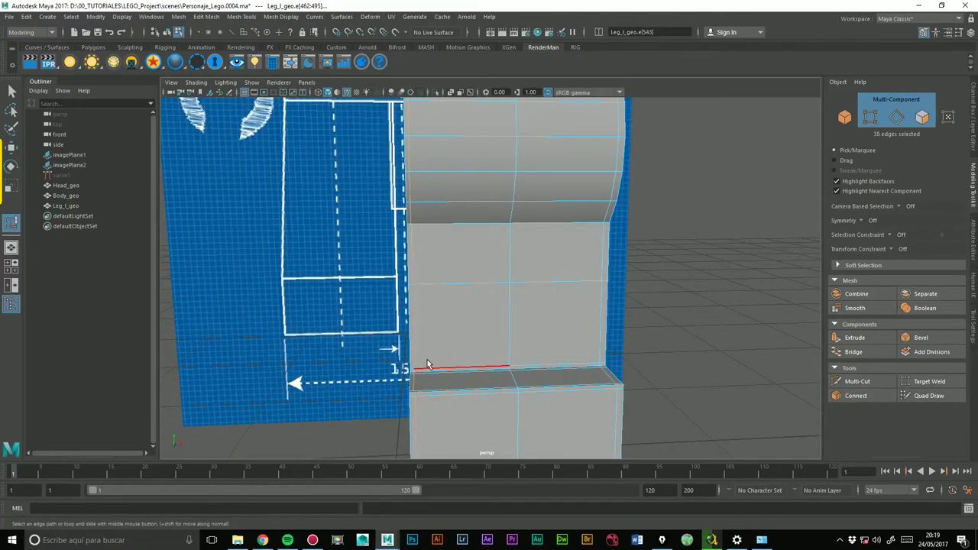
left_click(599, 376)
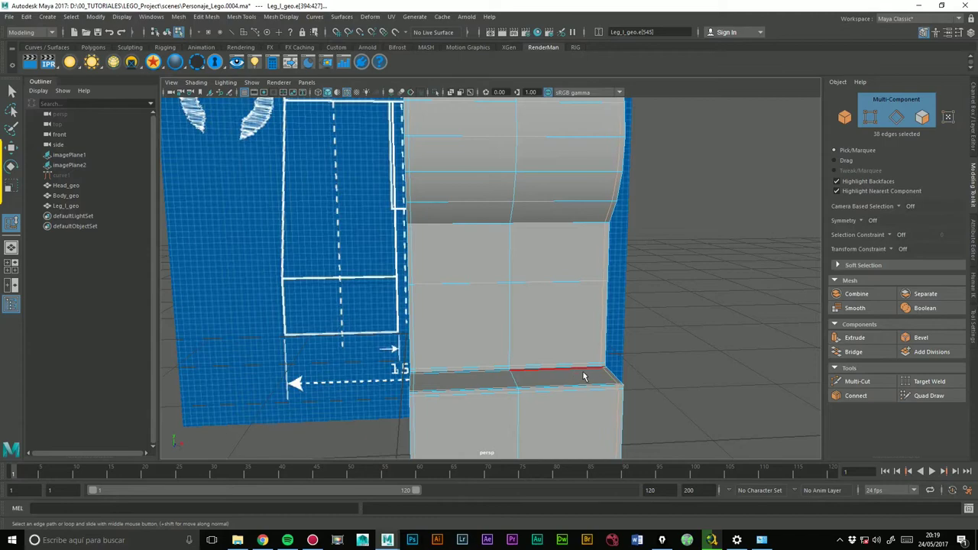
mouse_move(592, 373)
left_mouse_down("alt")
mouse_move(569, 378)
mouse_move(593, 351)
mouse_move(598, 359)
mouse_move(541, 352)
mouse_move(568, 359)
mouse_move(614, 325)
left_mouse_up("alt")
left_click_drag(518, 201, 504, 222, "alt")
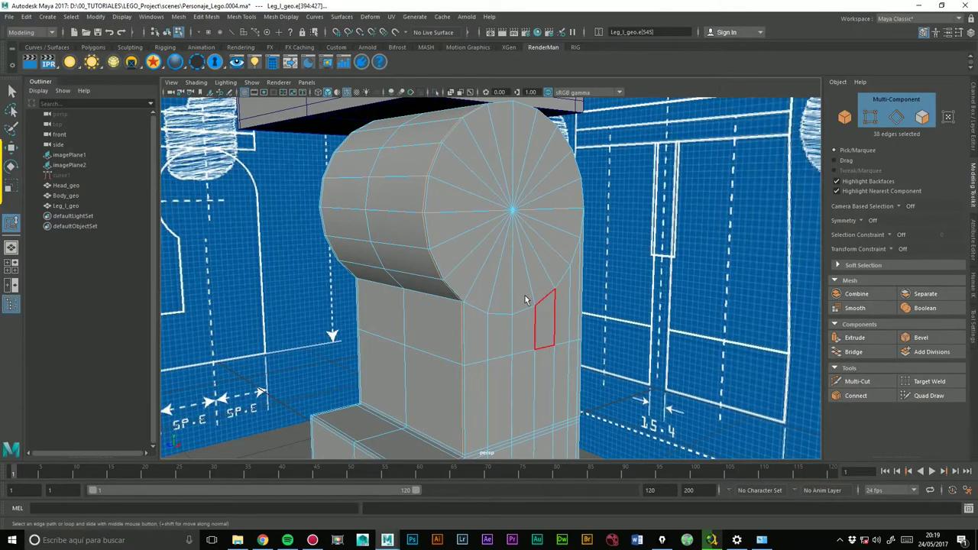
key("3")
mouse_move(525, 299)
left_mouse_down("alt")
mouse_move(454, 295)
mouse_move(534, 214)
mouse_move(524, 258)
mouse_move(587, 255)
left_mouse_up("alt")
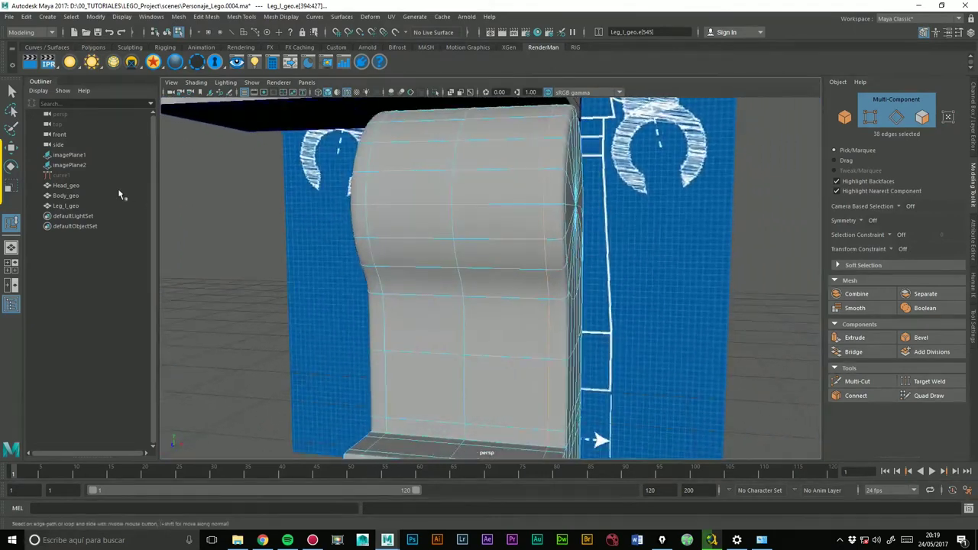
Return the leg to Object Mode and turn off Wireframe on Shaded.
key("w")
right_click_drag(519, 205, 550, 187)
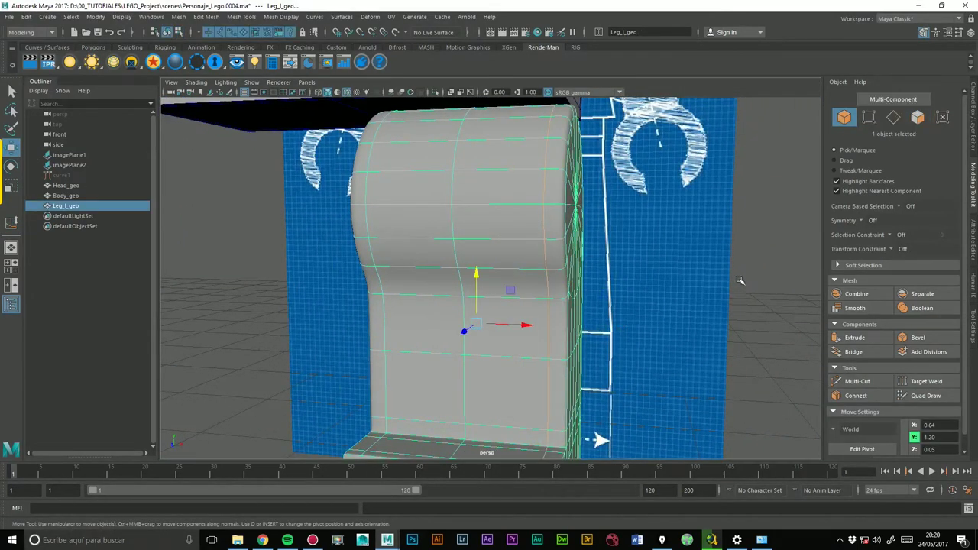
left_click(687, 230)
mouse_move(688, 230)
left_mouse_down("alt")
mouse_move(625, 299)
mouse_move(387, 92)
left_mouse_up("alt")
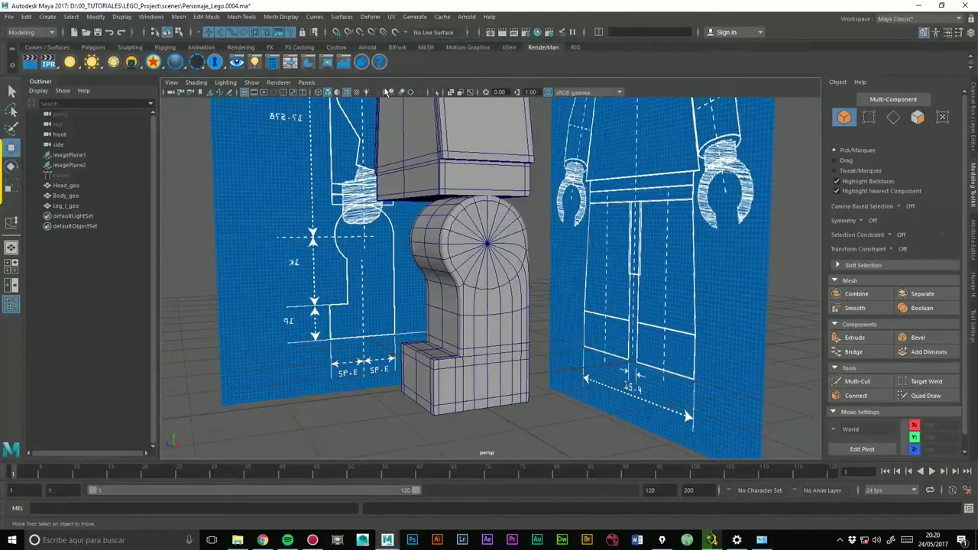
left_click(344, 93)
mouse_move(445, 375)
left_mouse_down("alt")
mouse_move(536, 390)
mouse_move(515, 384)
left_mouse_up("alt")
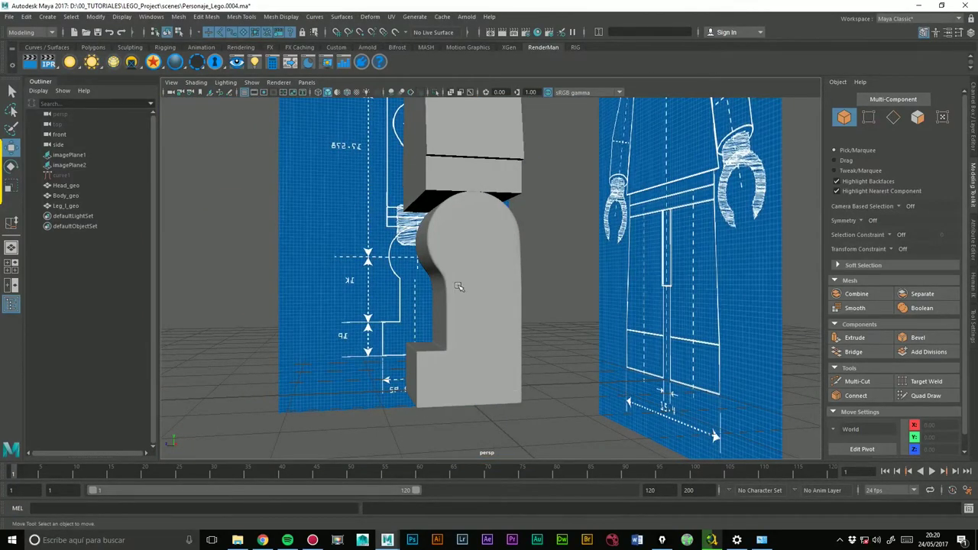
left_click_drag(431, 267, 440, 273, "alt")
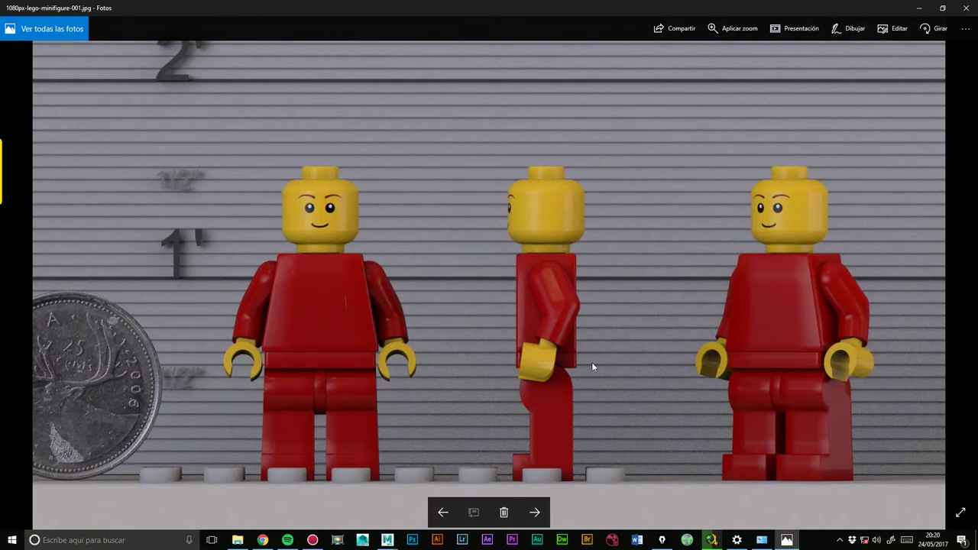
left_click(964, 7)
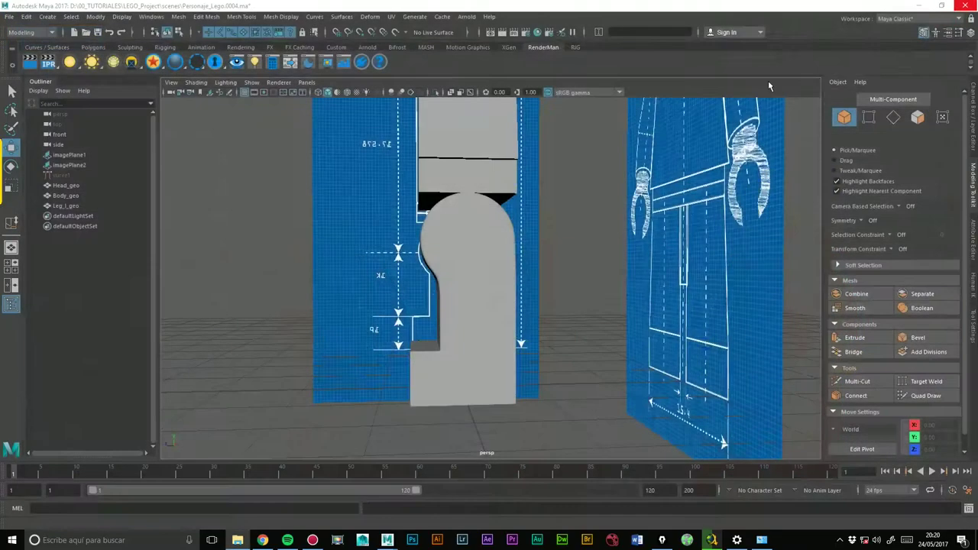
Select Leg_l_geo, turn off smooth preview and save an incremented scene version.
left_click(489, 304)
key("1")
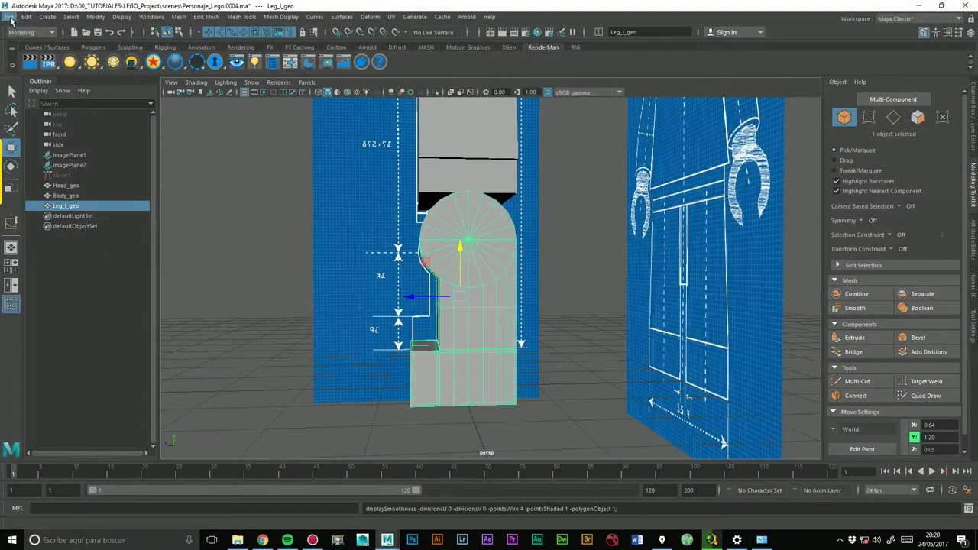
left_click(11, 17)
left_click(49, 81)
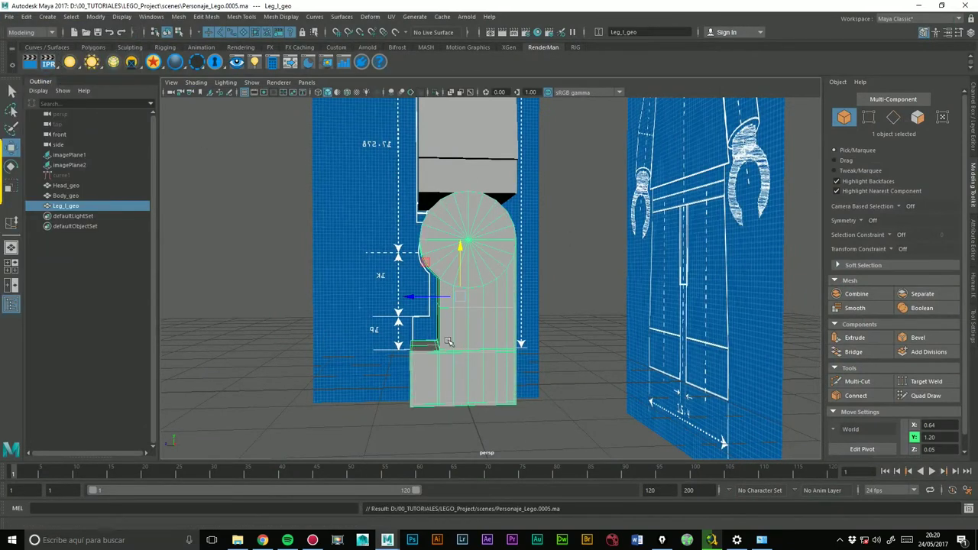
scroll(449, 341, "up", 3)
scroll(449, 341, "up", 2)
Make a trial cut on the leg, then return it to object mode.
left_click(857, 382)
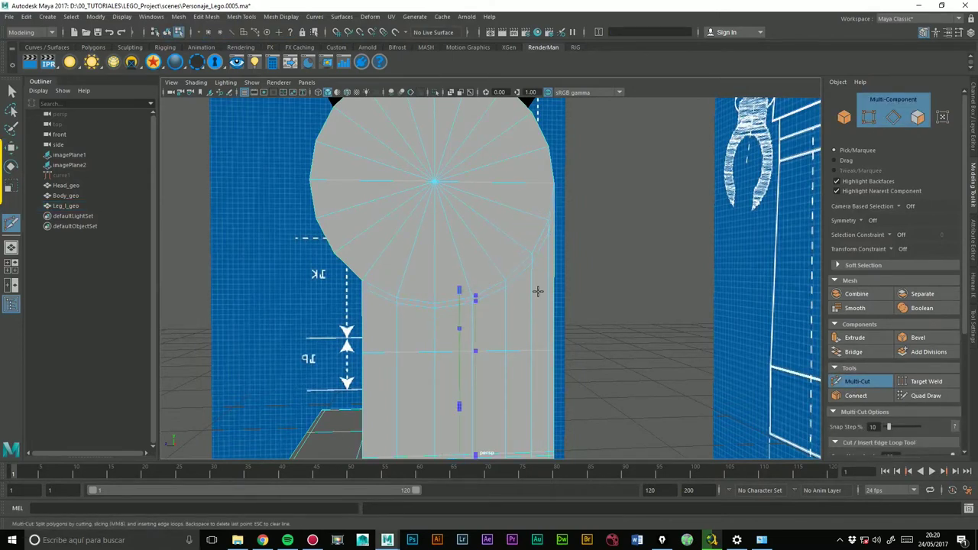
mouse_move(511, 310)
left_mouse_down("alt")
mouse_move(524, 312)
mouse_move(542, 283)
mouse_move(463, 308)
mouse_move(457, 300)
left_mouse_up("alt")
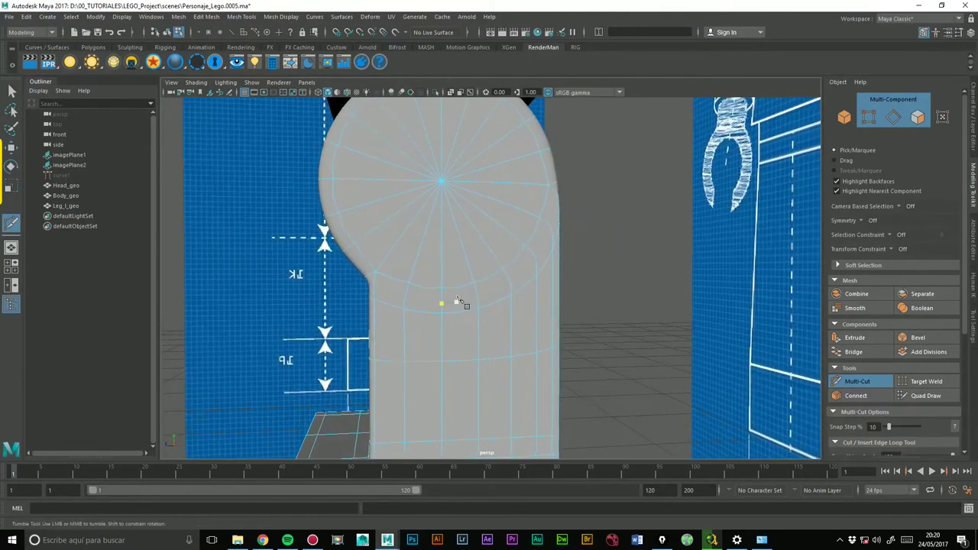
left_click(10, 147)
right_click_drag(458, 220, 508, 205)
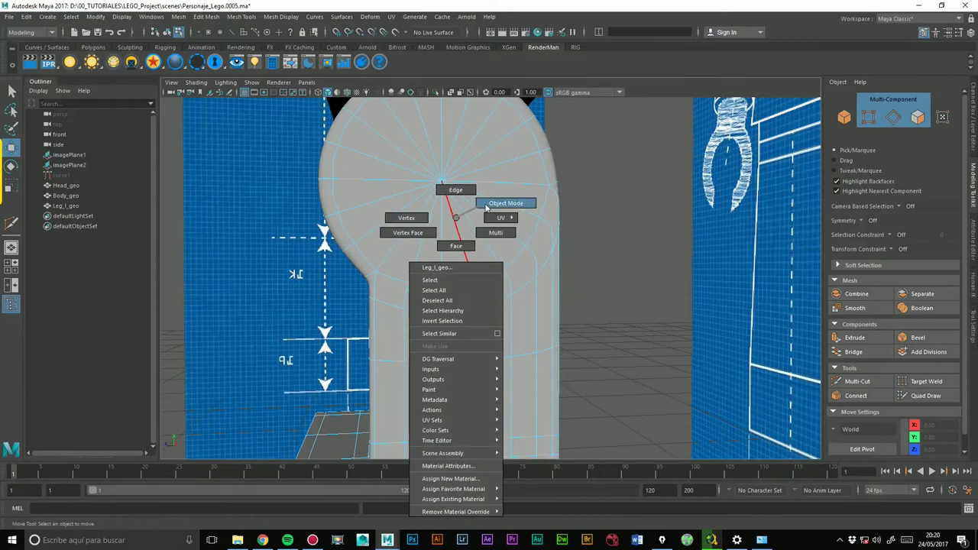
mouse_move(603, 247)
left_mouse_down("alt")
mouse_move(520, 229)
mouse_move(474, 291)
mouse_move(642, 290)
mouse_move(609, 305)
mouse_move(487, 295)
mouse_move(408, 334)
mouse_move(394, 321)
mouse_move(463, 291)
left_mouse_up("alt")
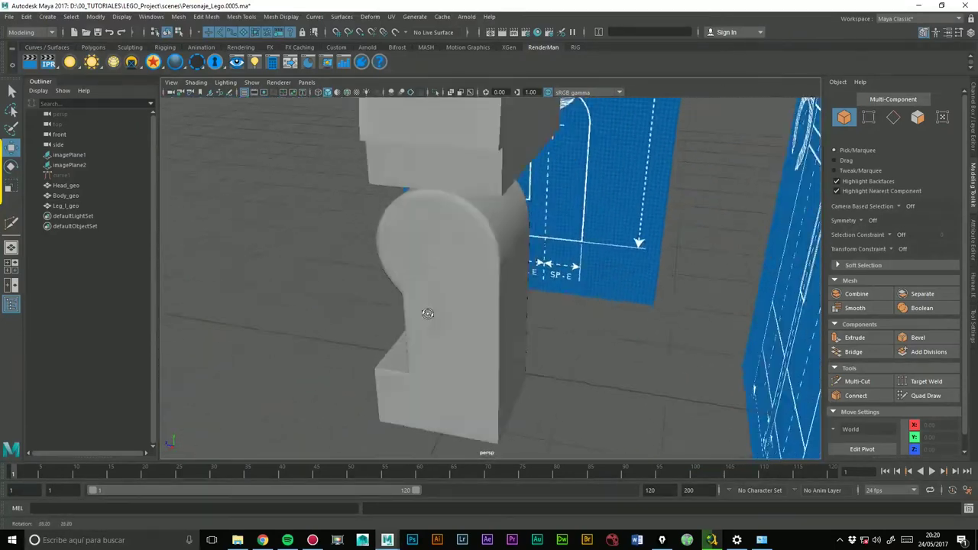
Select Leg_l_geo, frame it and display it unsmoothed to show the round cap.
left_click(463, 290)
key("f")
key("1")
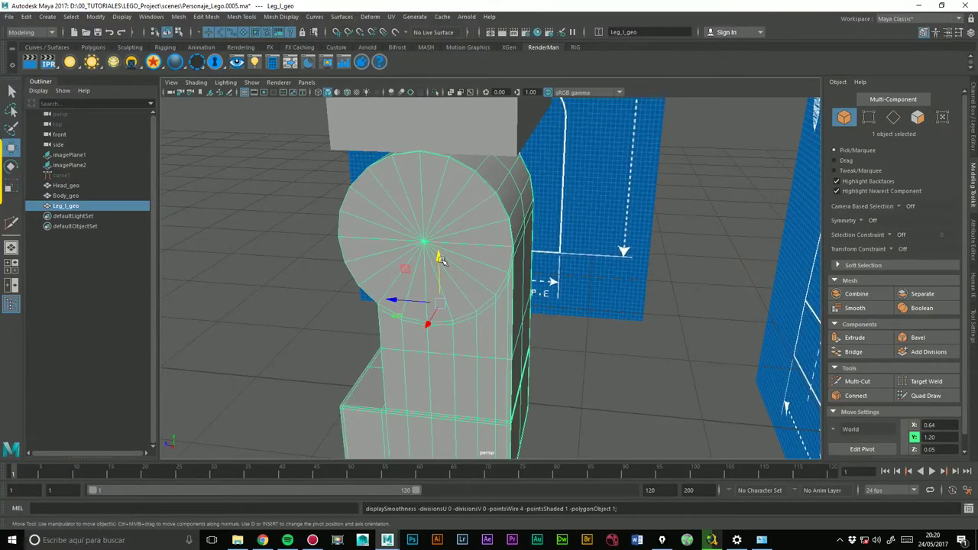
left_click_drag(446, 246, 428, 220, "alt")
left_click_drag(498, 206, 512, 218, "alt")
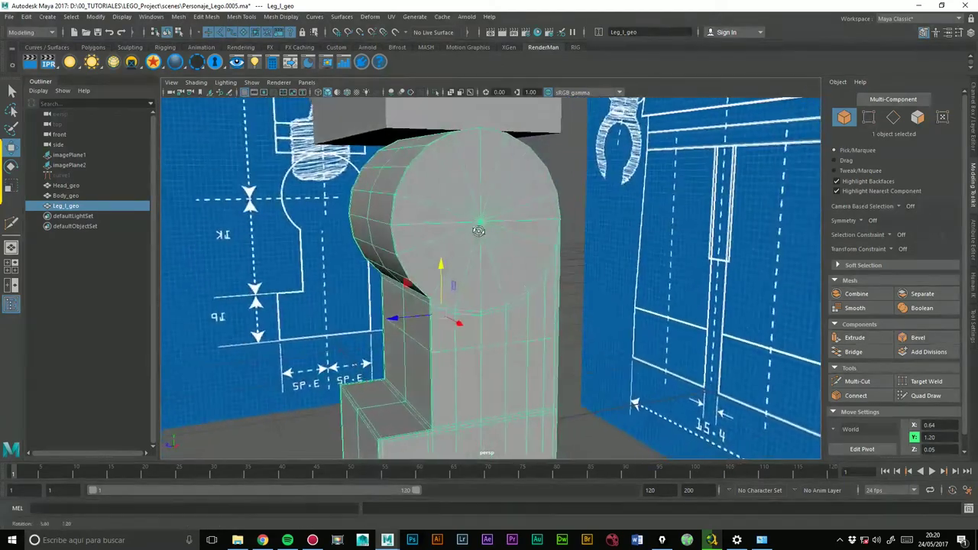
Cut an edge on the round cap from centre to rim, then switch to face selection.
left_click(856, 380)
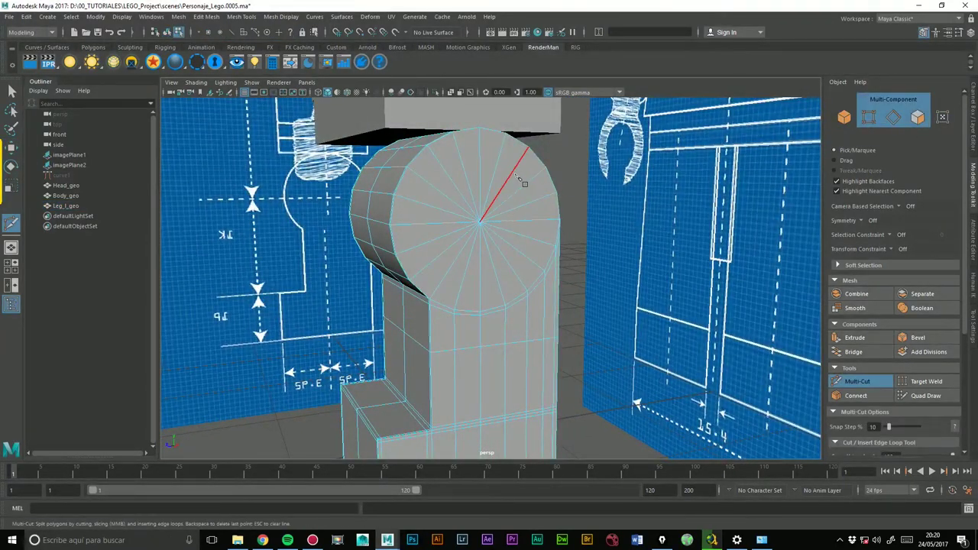
scroll(478, 217, "up", 2)
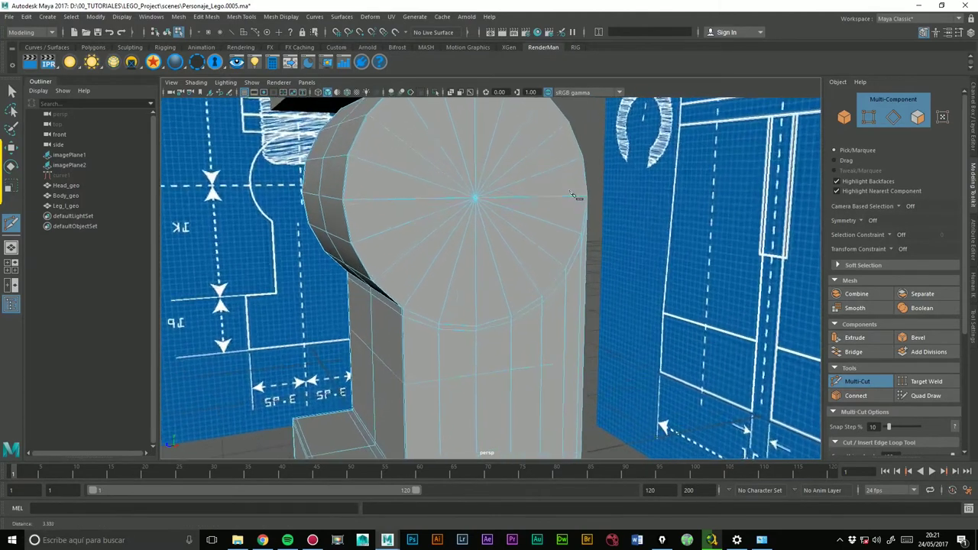
left_click(12, 151)
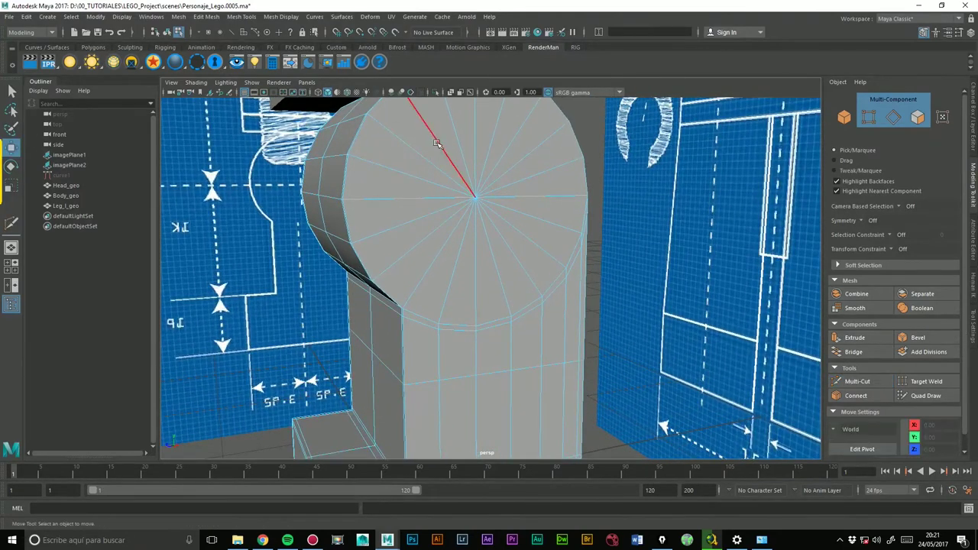
right_click_drag(435, 144, 432, 172)
Select all faces of the round cap and delete them.
left_click(426, 169)
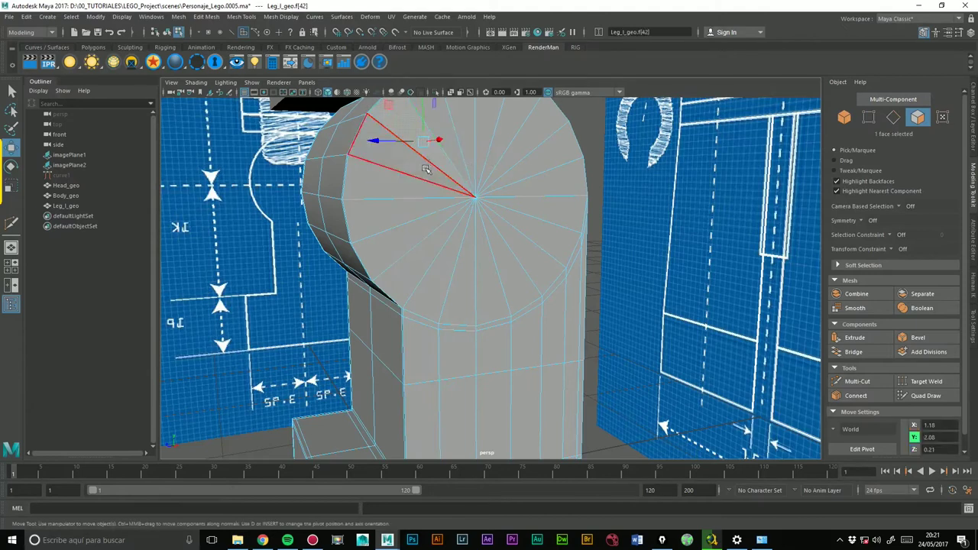
left_click(440, 191, "shift")
mouse_move(437, 204)
left_mouse_down("shift")
mouse_move(483, 254)
mouse_move(441, 151)
mouse_move(498, 226)
mouse_move(484, 190)
mouse_move(466, 214)
mouse_move(428, 226)
mouse_move(582, 157)
mouse_move(585, 293)
mouse_move(646, 301)
mouse_move(579, 313)
mouse_move(466, 301)
mouse_move(625, 325)
left_mouse_up("shift")
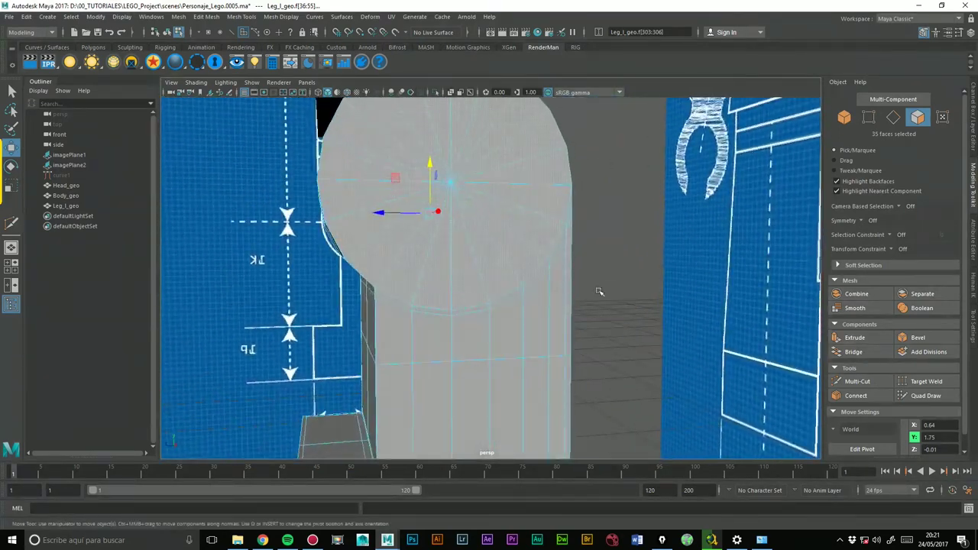
left_click(625, 325)
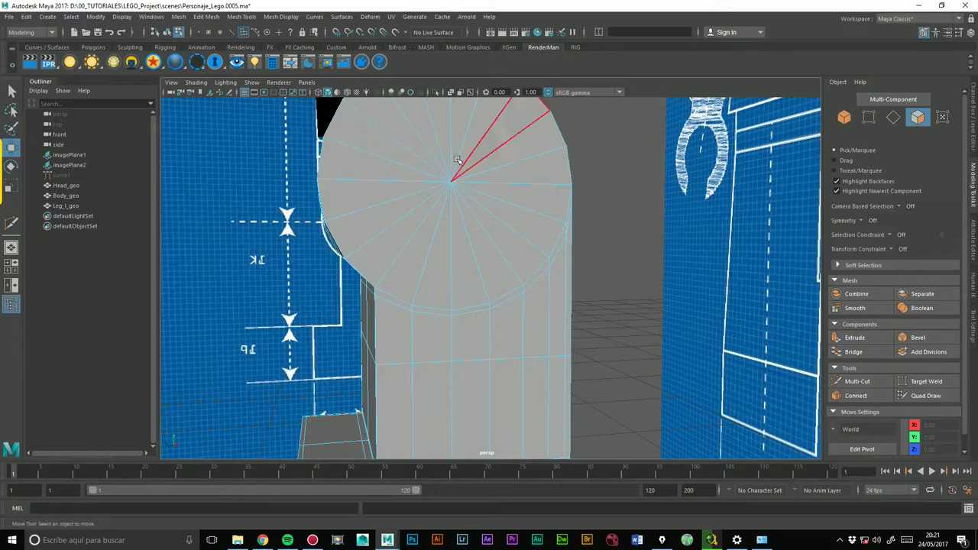
double_click(12, 90)
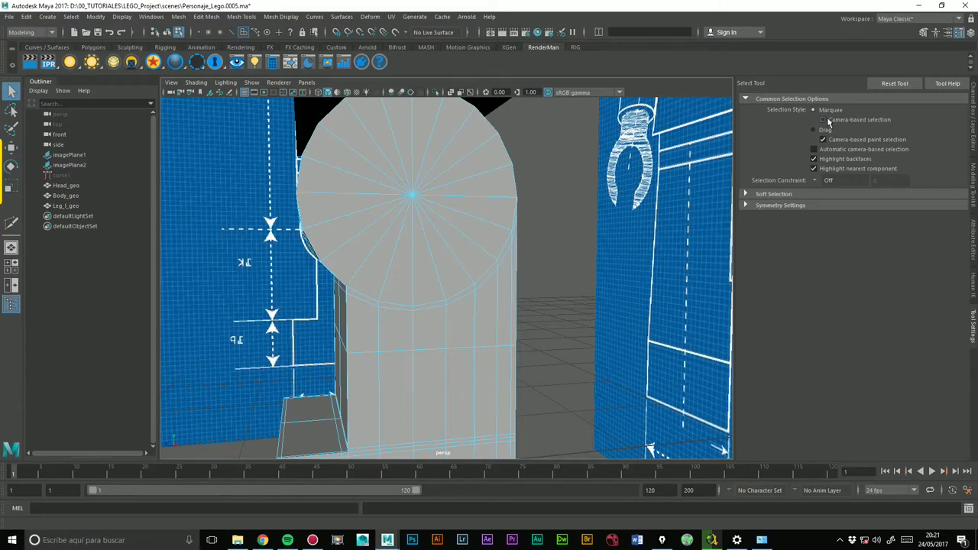
double_click(422, 206)
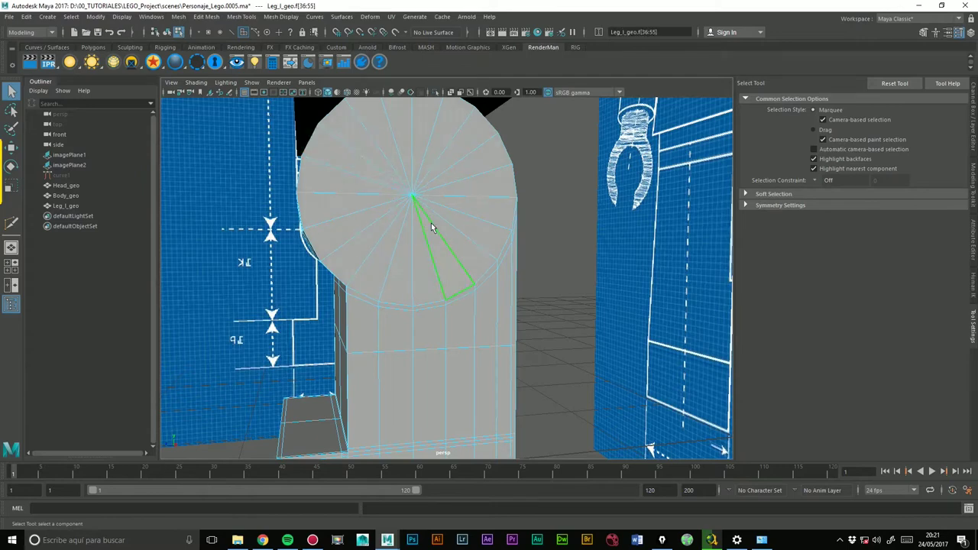
left_click_drag(375, 288, 430, 257, "alt")
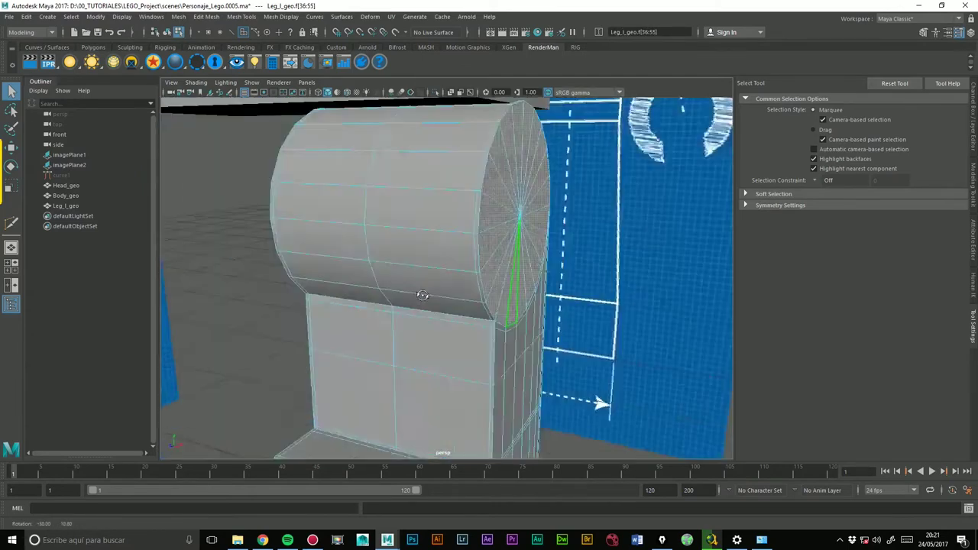
key("Delete")
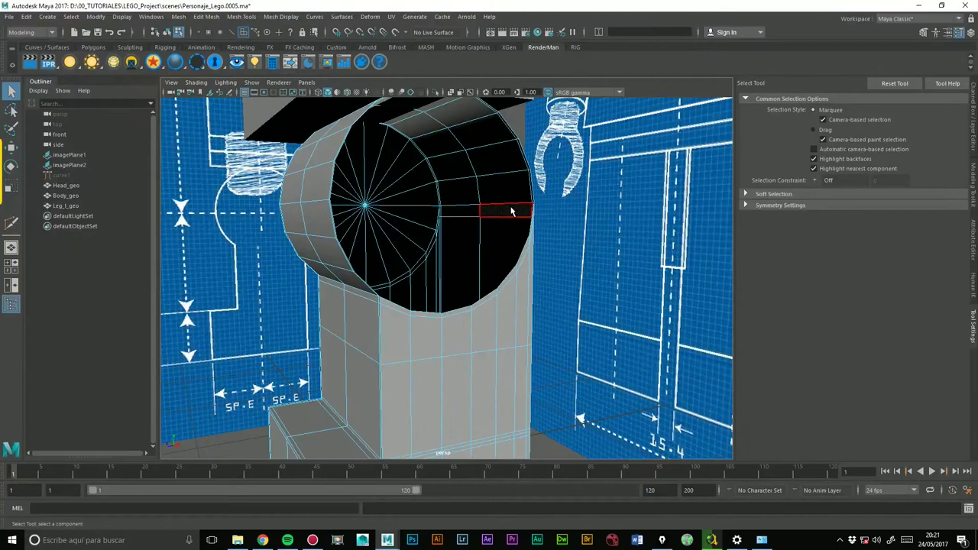
Delete two face loops from the leg cylinder, leaving its end open.
mouse_move(403, 197)
left_mouse_down("alt")
mouse_move(400, 267)
mouse_move(504, 213)
mouse_move(370, 252)
mouse_move(439, 237)
left_mouse_up("alt")
double_click(433, 264)
key("Delete")
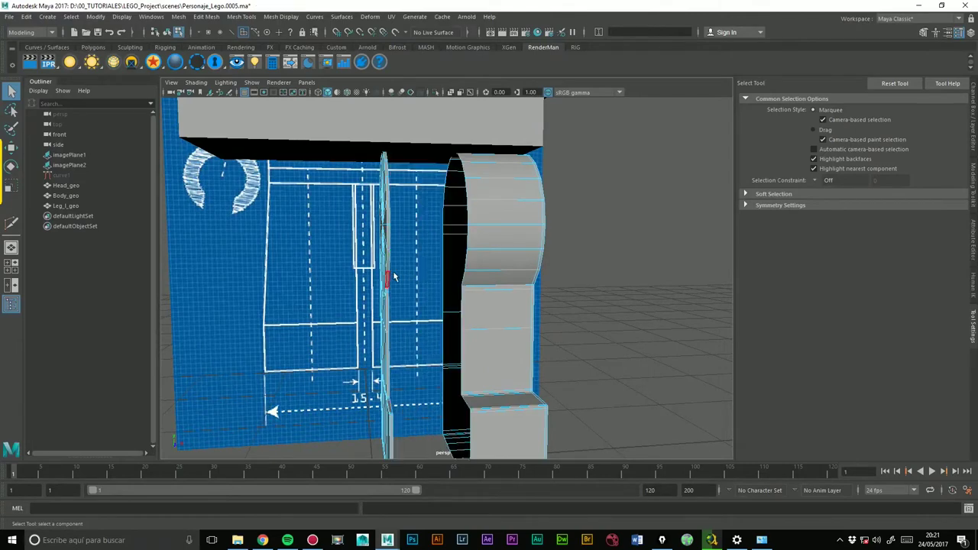
left_click_drag(387, 280, 414, 272, "alt")
double_click(417, 271)
key("Delete")
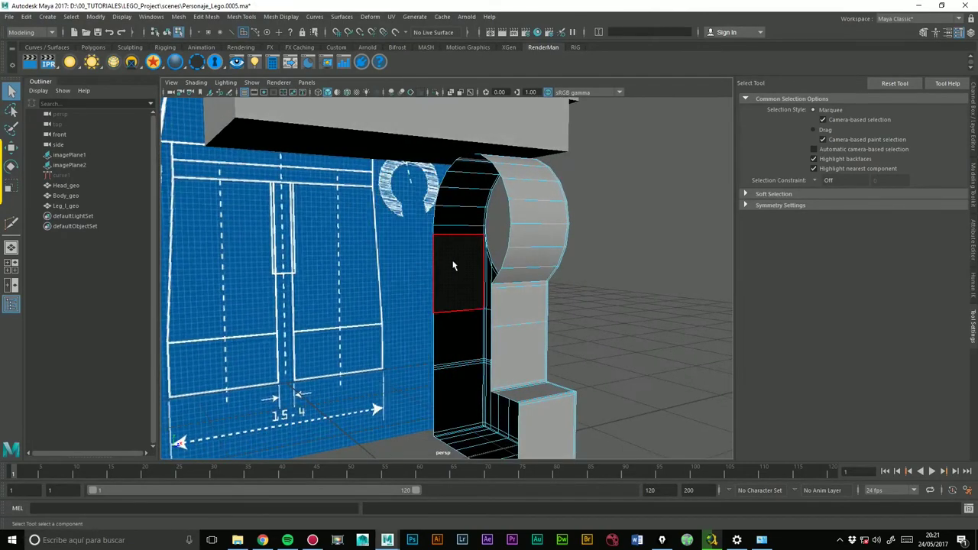
left_click_drag(539, 293, 510, 191, "alt")
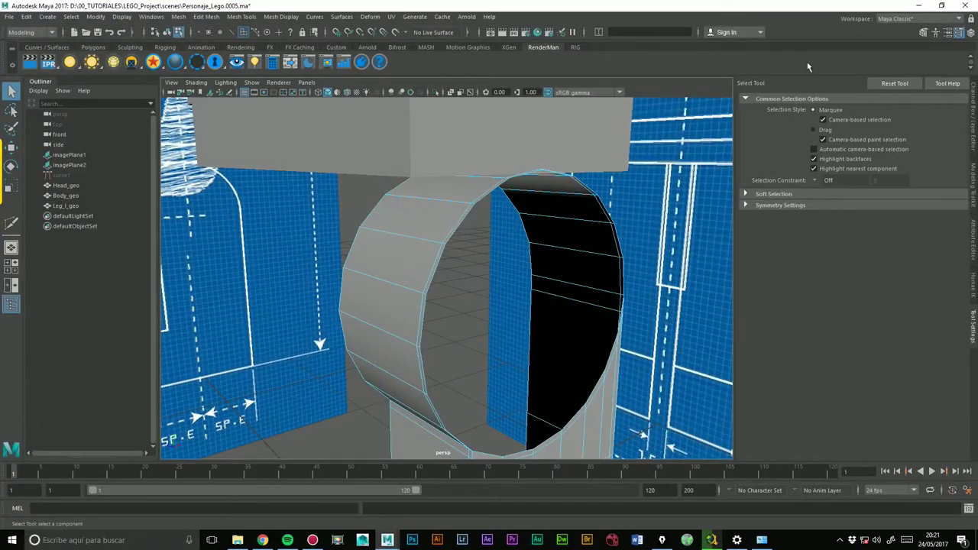
Select the full edge loop around the cylinder's open rim.
left_click(12, 147)
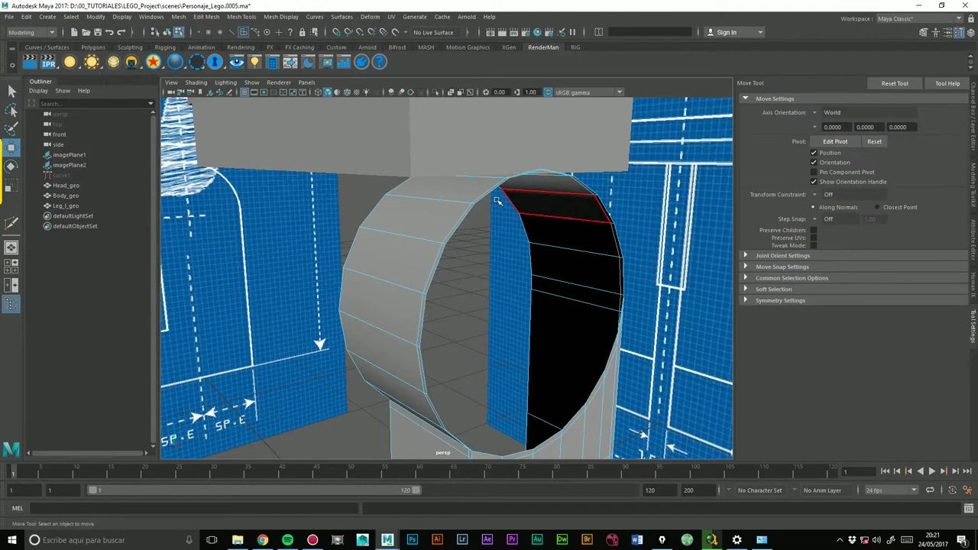
right_click_drag(467, 200, 463, 209)
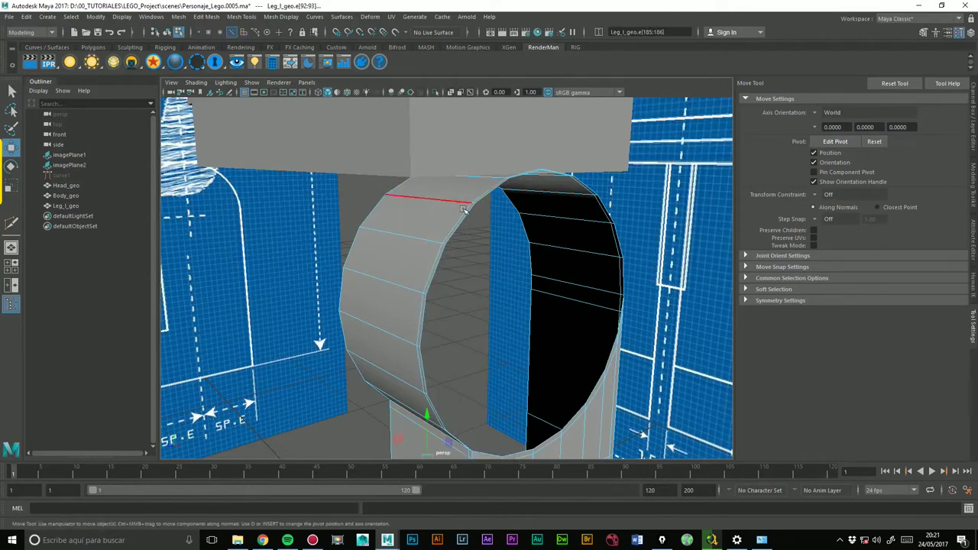
double_click(462, 221)
left_click_drag(606, 168, 527, 183, "alt")
left_click(973, 187)
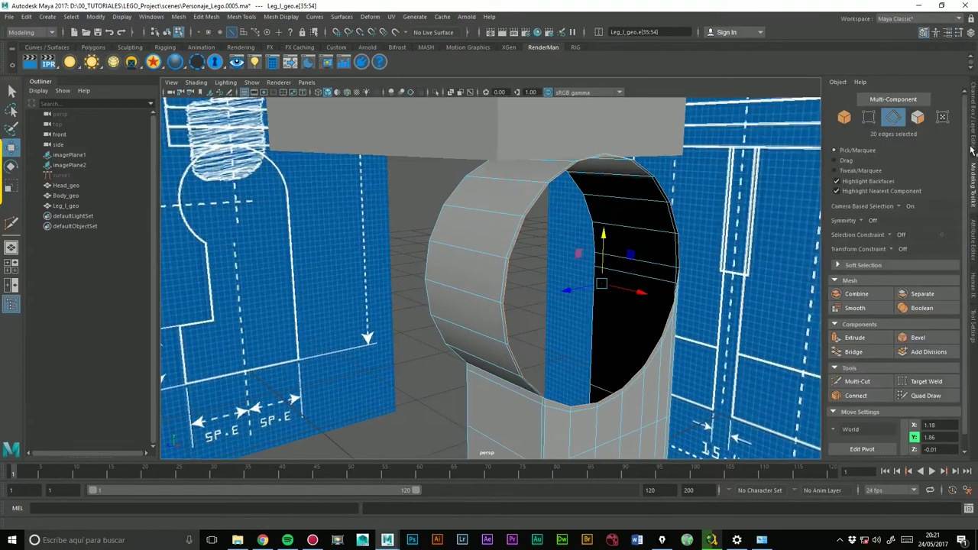
Extrude the rim edges (polyExtrudeEdge1), undoing trial -0.1 offset, thickness and scale changes.
left_click(853, 337)
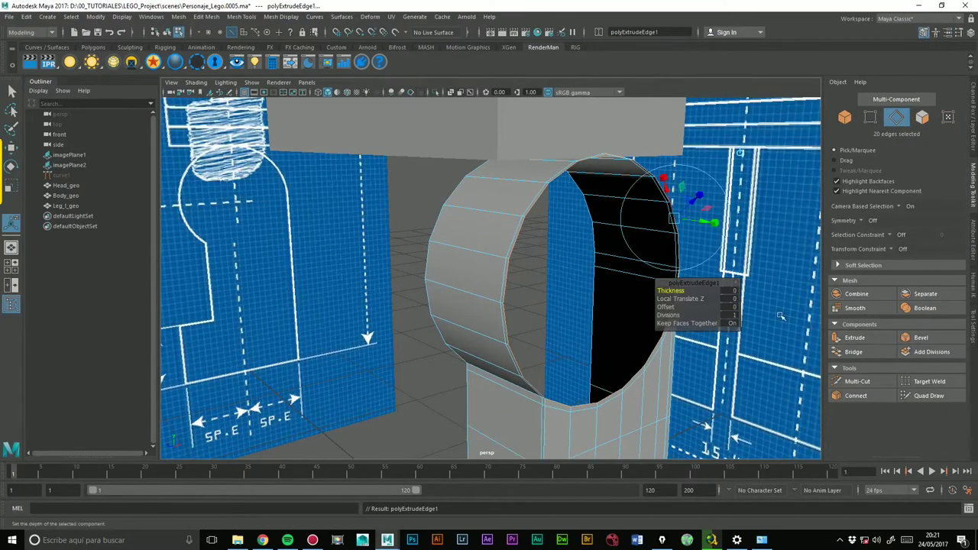
left_click(680, 298)
middle_click_drag(680, 298, 683, 298)
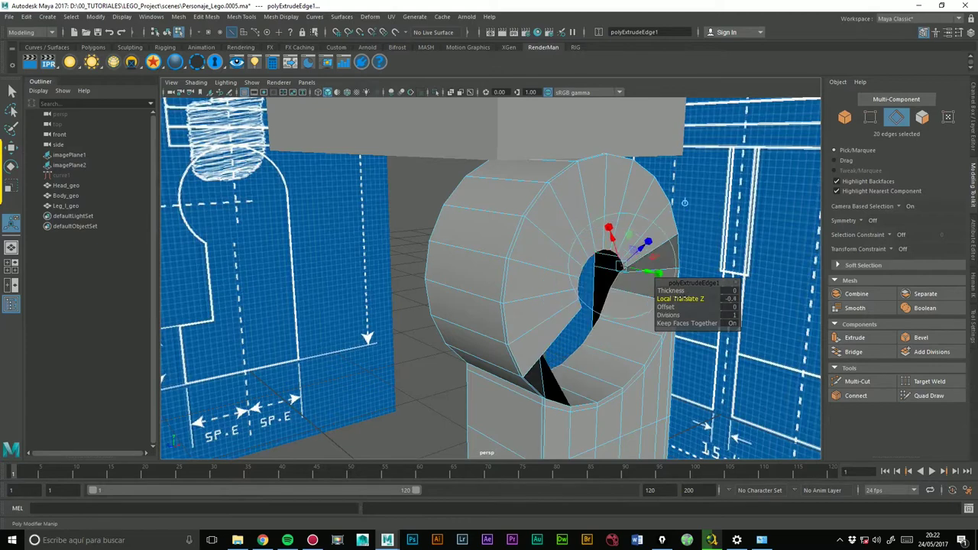
key("super+x")
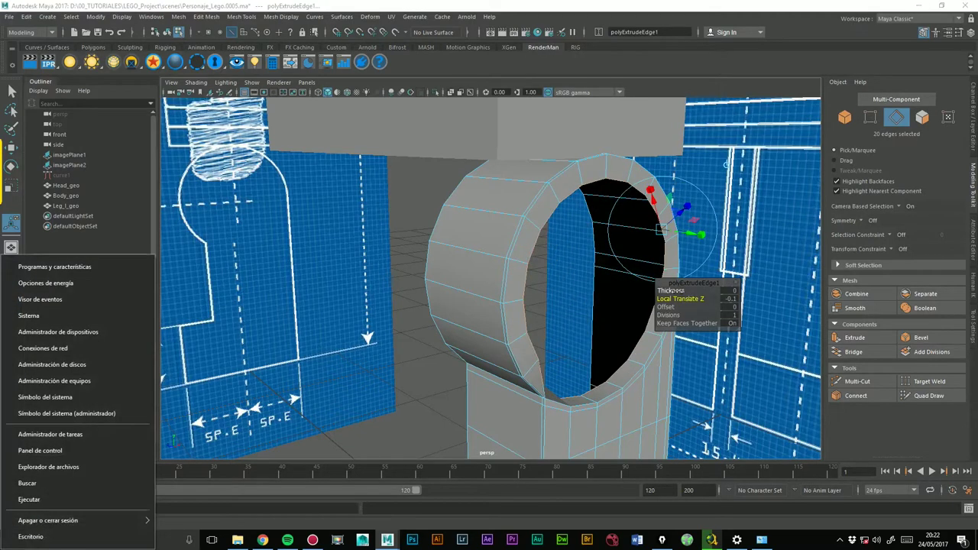
key("Escape")
key("ctrl+z")
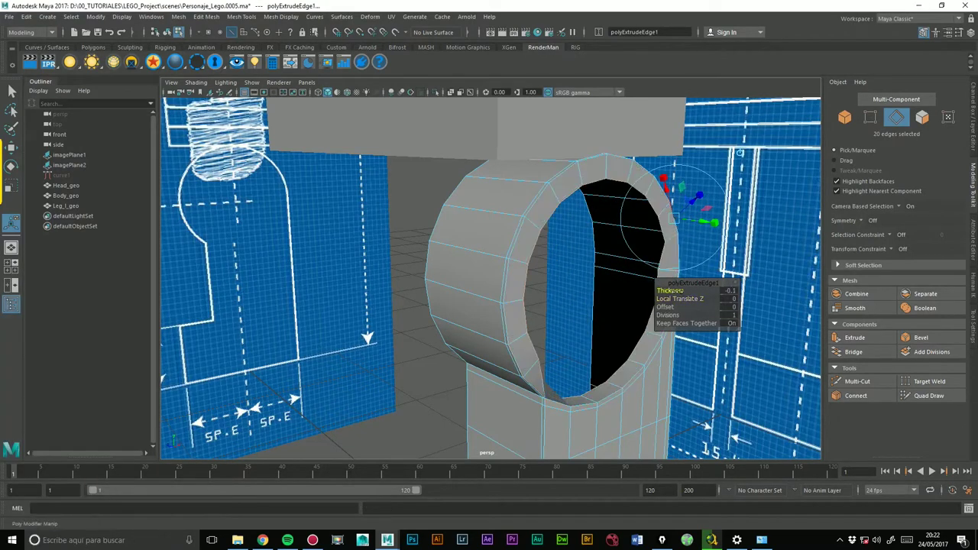
middle_click_drag(675, 292, 677, 293)
key("ctrl+z")
key("ctrl+z")
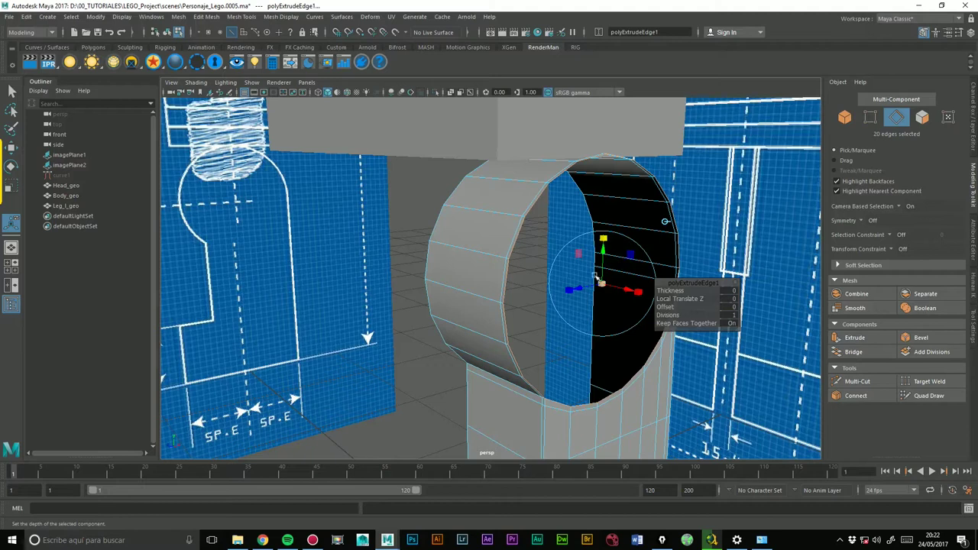
left_click_drag(601, 282, 602, 284)
left_click(593, 283)
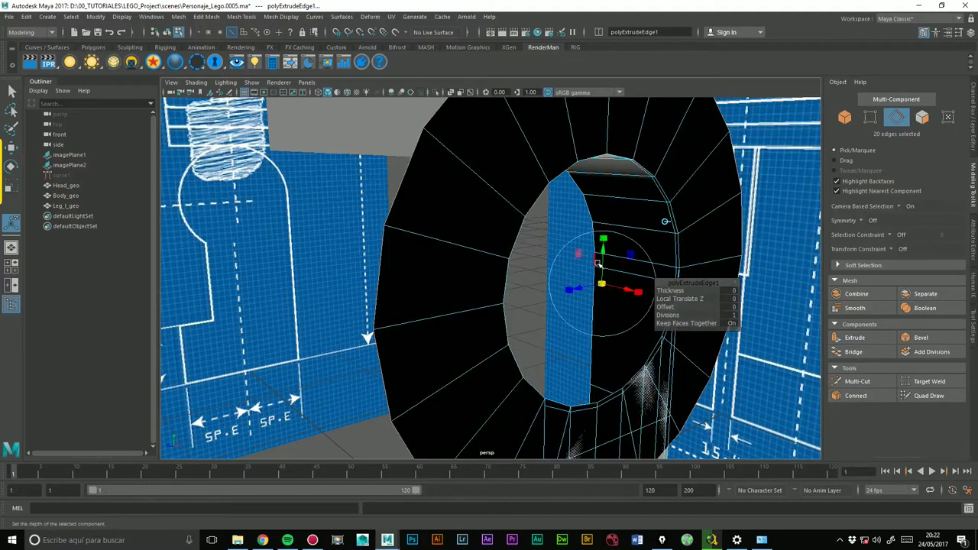
key("ctrl+z")
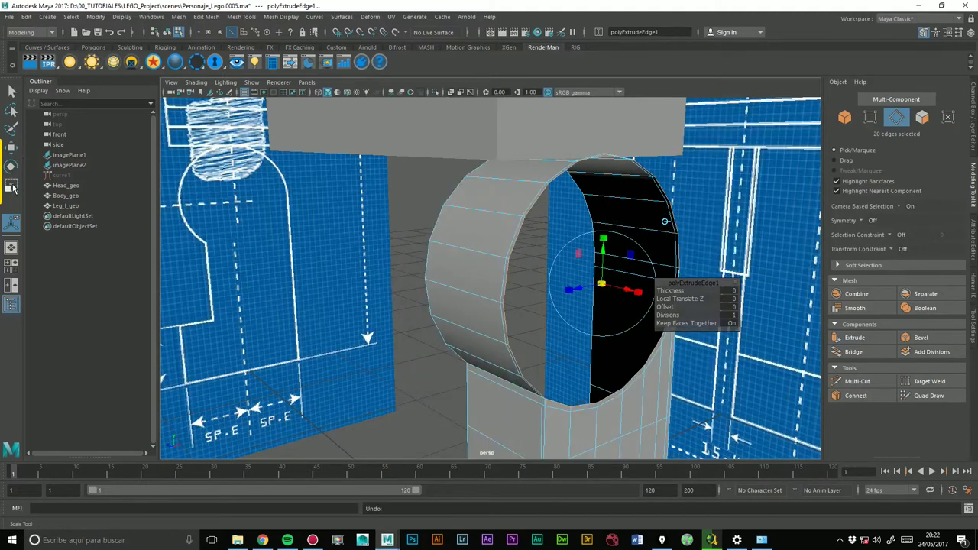
Scale the extruded rim slightly inward with the Scale Tool and check it in smooth preview.
left_click(12, 189)
double_click(11, 189)
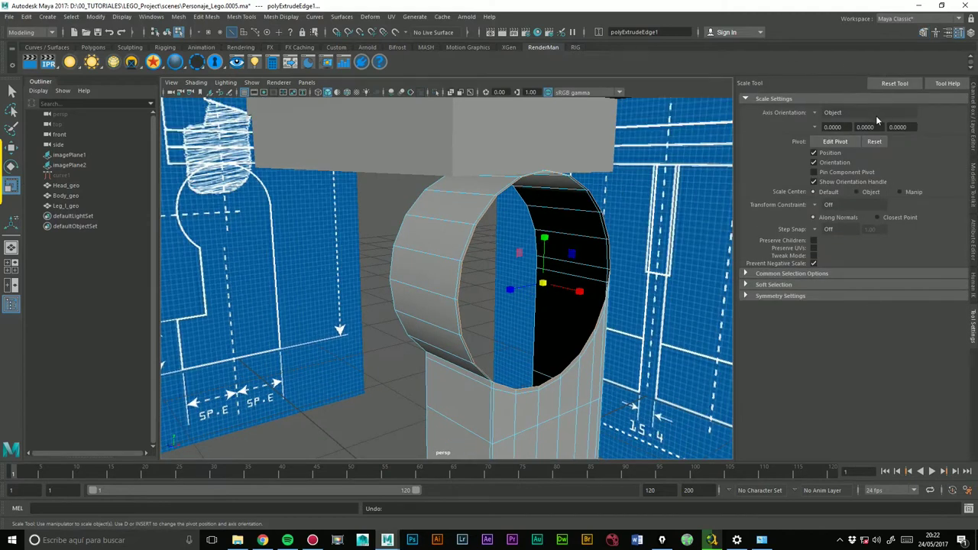
left_click_drag(543, 283, 543, 286)
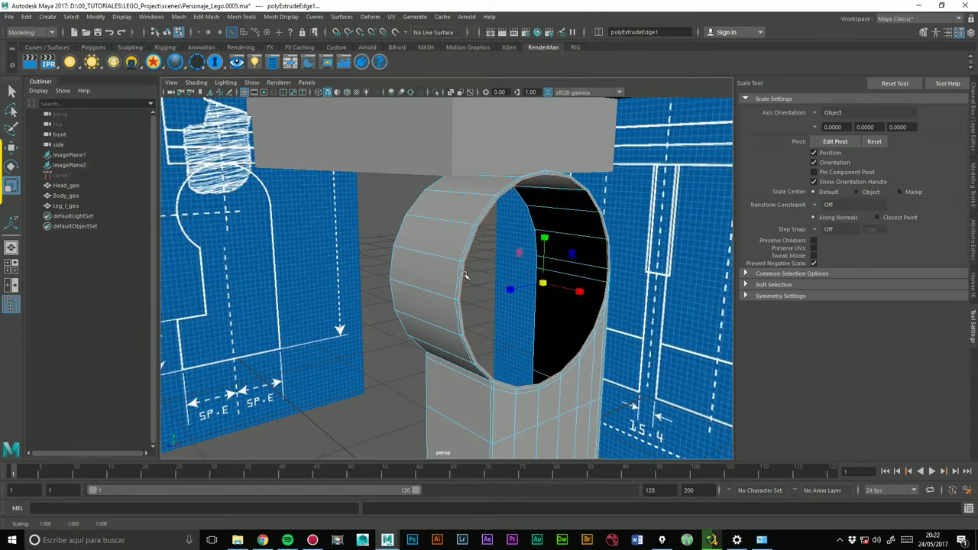
right_click_drag(463, 275, 464, 170, "alt")
mouse_move(465, 170)
left_mouse_down("alt")
mouse_move(384, 360)
mouse_move(442, 289)
left_mouse_up("alt")
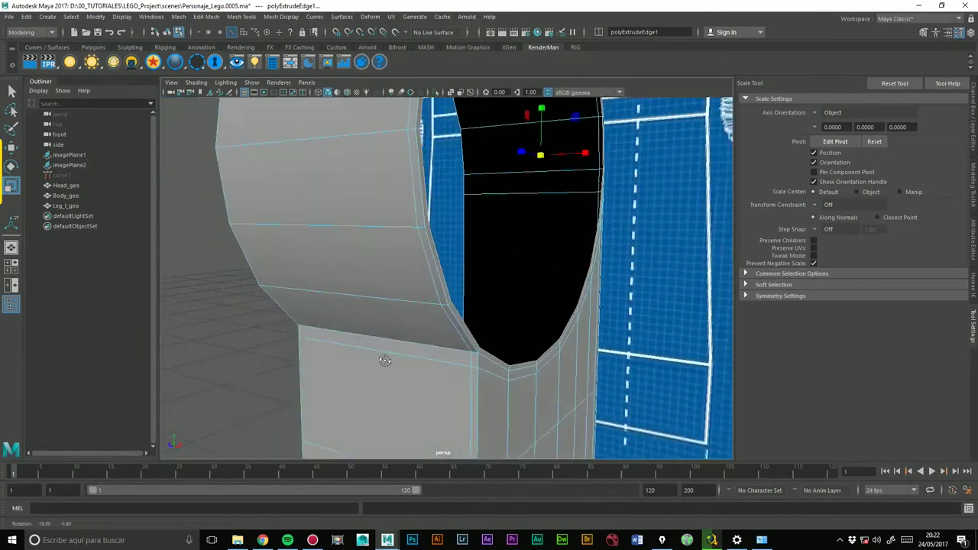
left_click_drag(481, 222, 506, 198, "alt")
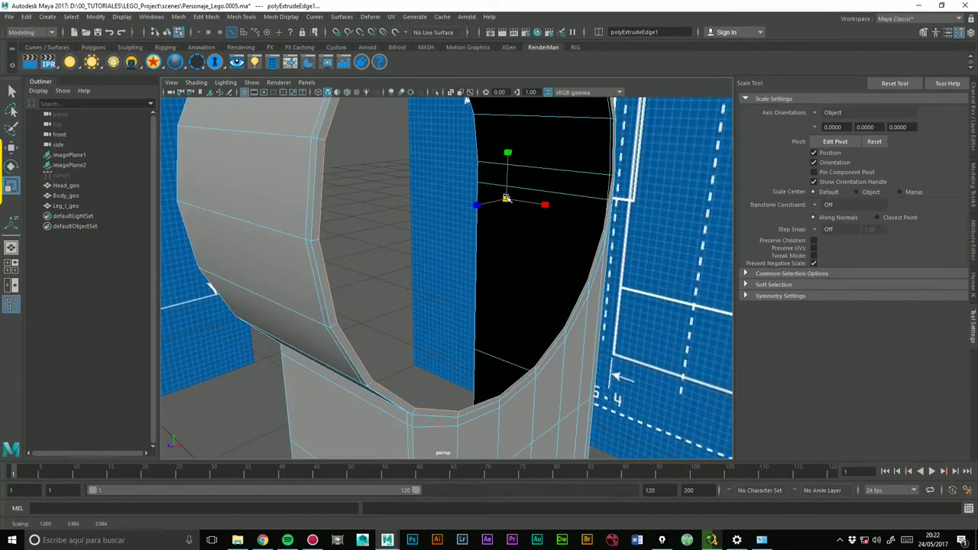
left_click_drag(572, 180, 438, 204, "alt")
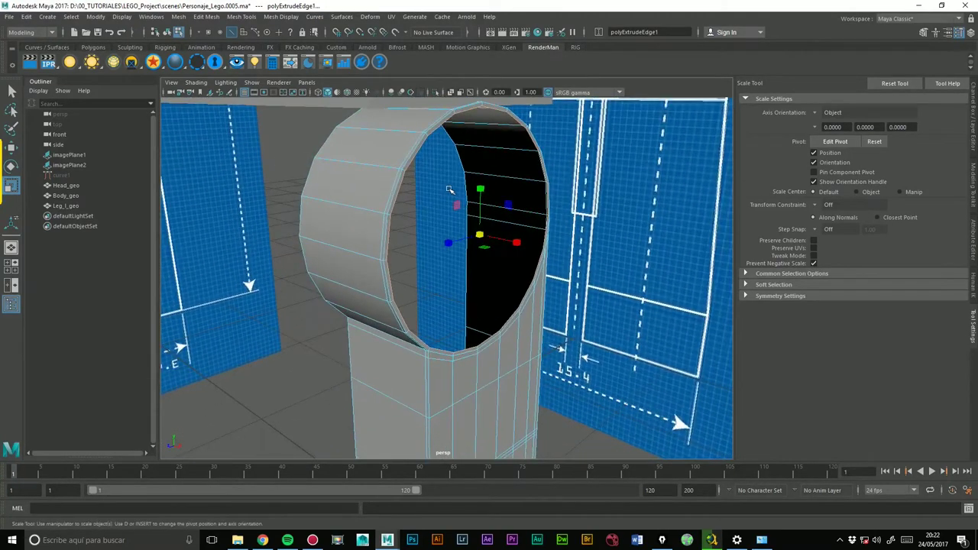
key("3")
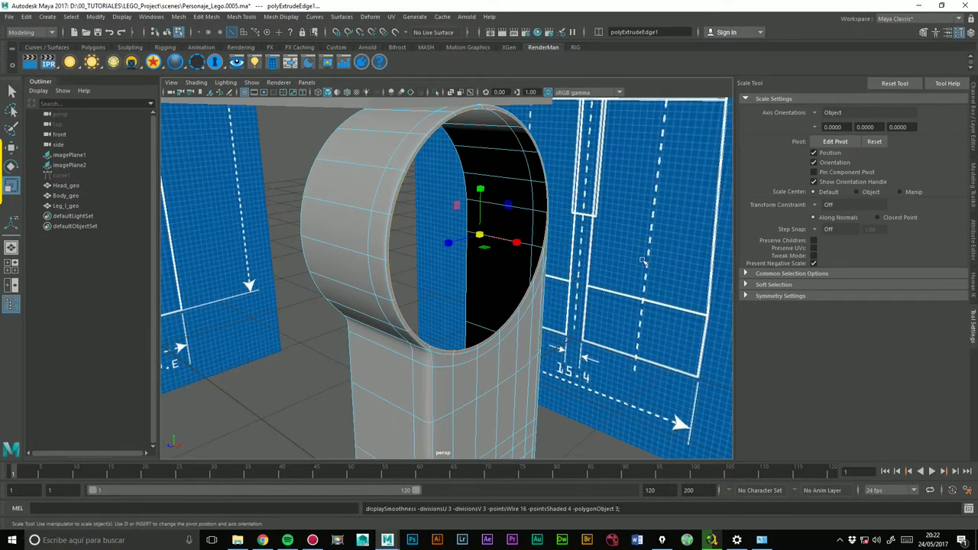
mouse_move(635, 267)
left_mouse_down("alt")
mouse_move(575, 268)
mouse_move(484, 174)
left_mouse_up("alt")
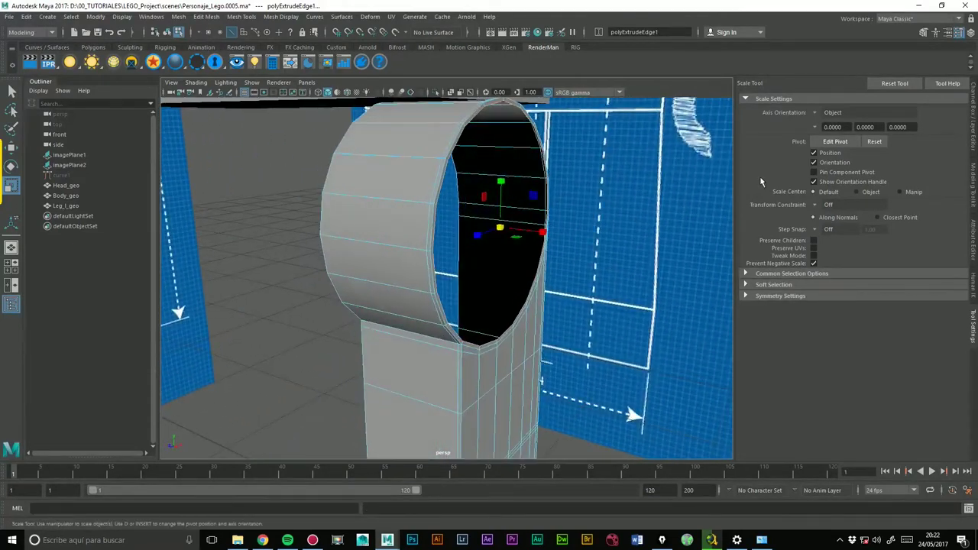
Extrude the rim edges and inset the new ring toward the centre.
left_click(924, 32)
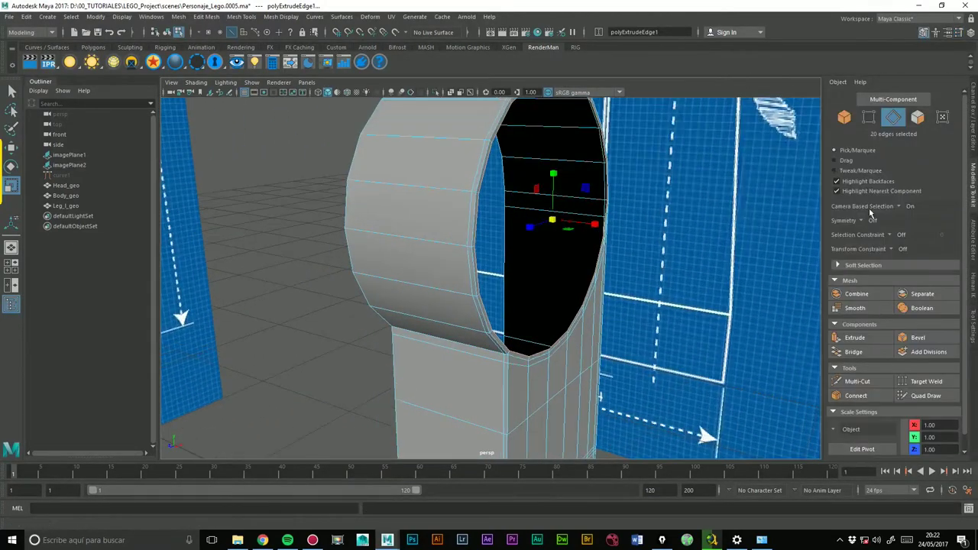
left_click(855, 339)
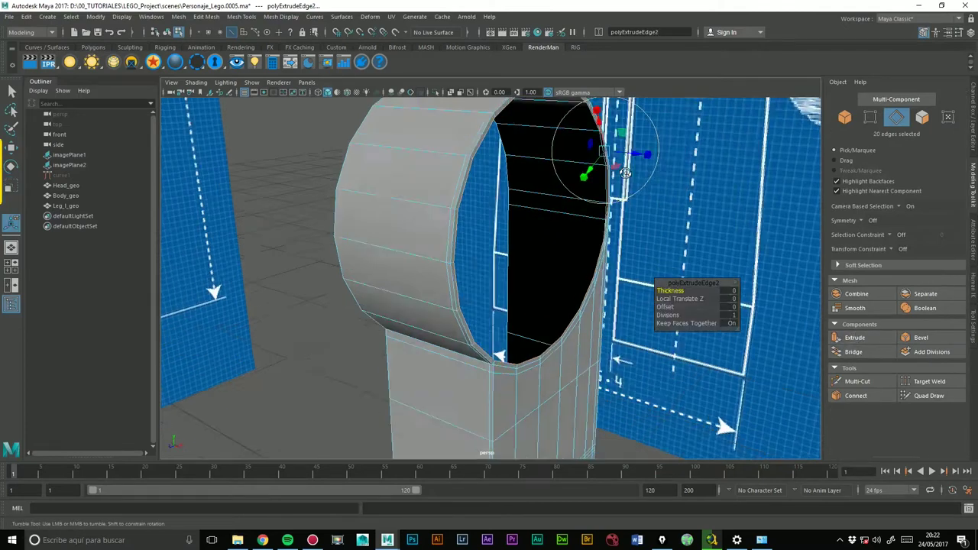
left_click_drag(627, 184, 648, 122, "alt")
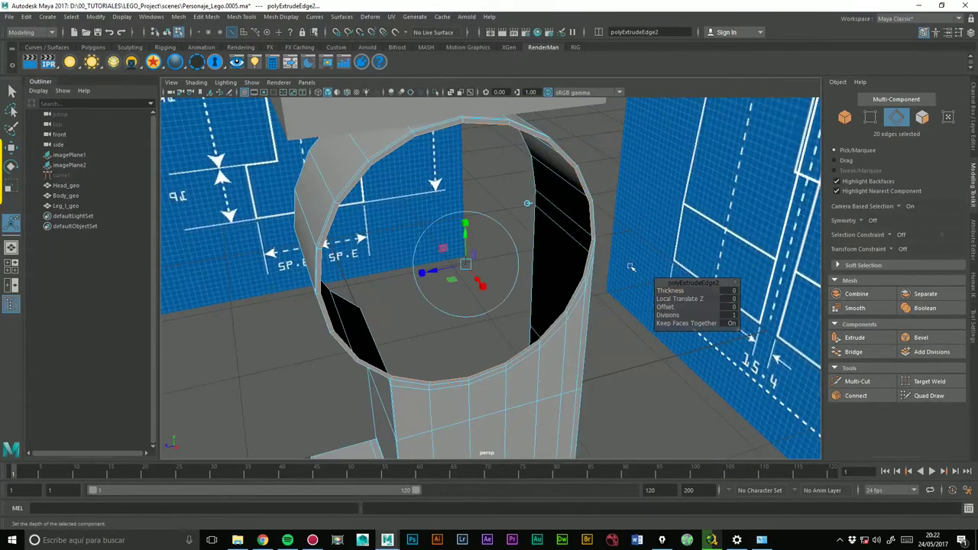
left_click_drag(674, 299, 679, 299)
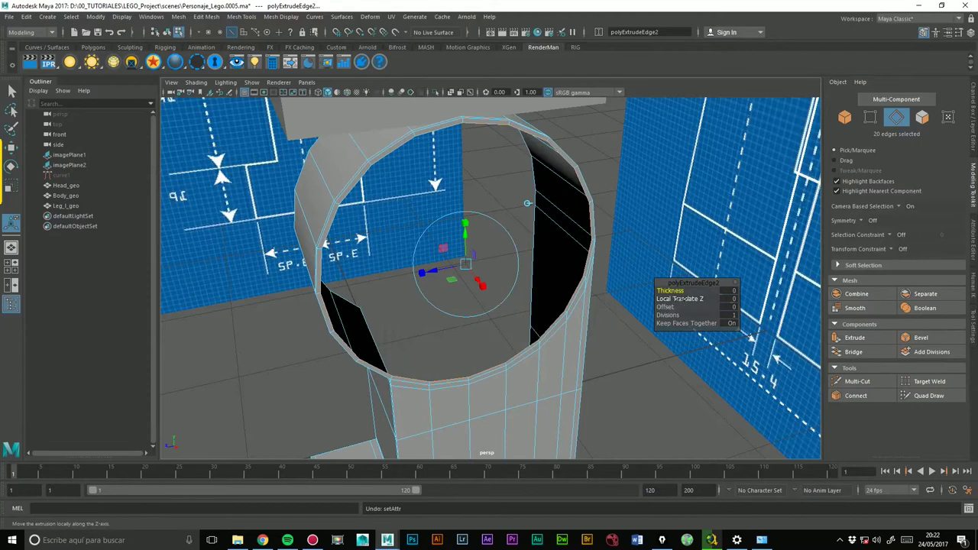
key("ctrl+z")
mouse_move(666, 306)
left_mouse_down()
mouse_move(650, 306)
mouse_move(725, 236)
left_mouse_up()
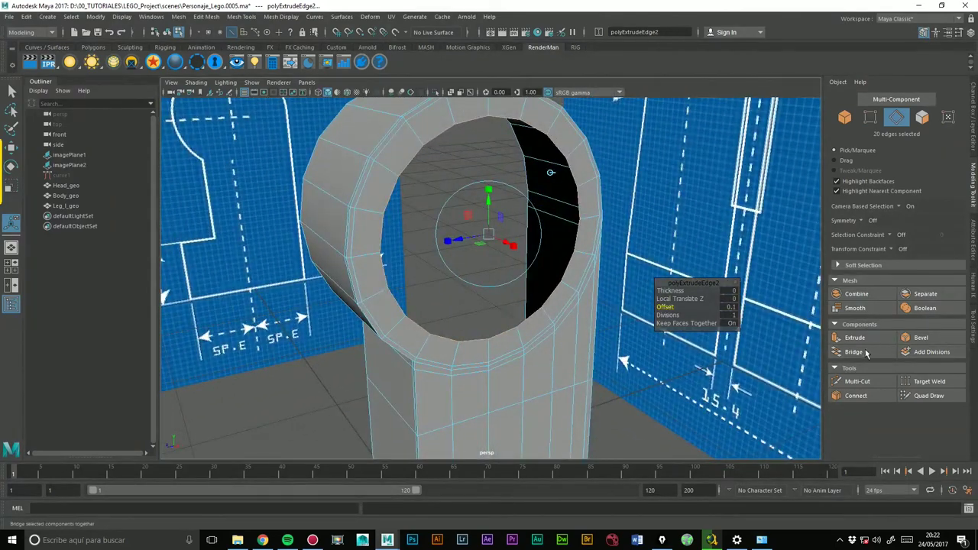
Extrude and inset three more rings, reaching polyExtrudeEdge5 at offset 0.1.
left_click(857, 339)
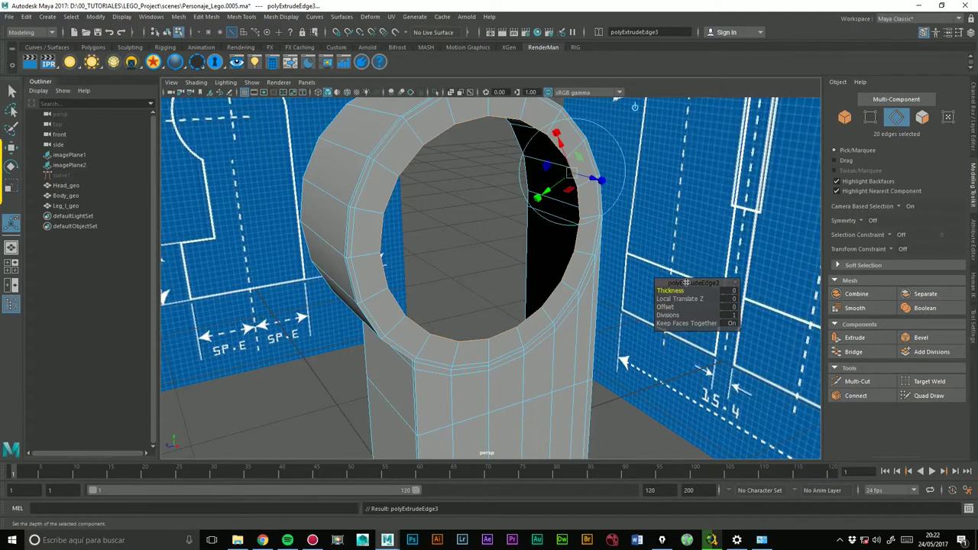
left_click(635, 107)
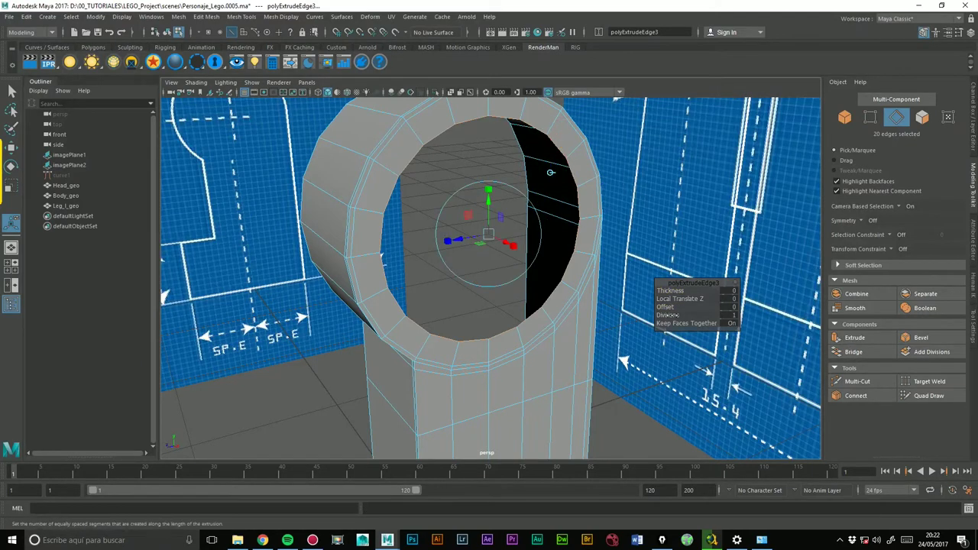
mouse_move(664, 306)
left_mouse_down()
mouse_move(634, 306)
mouse_move(688, 306)
mouse_move(661, 307)
left_mouse_up()
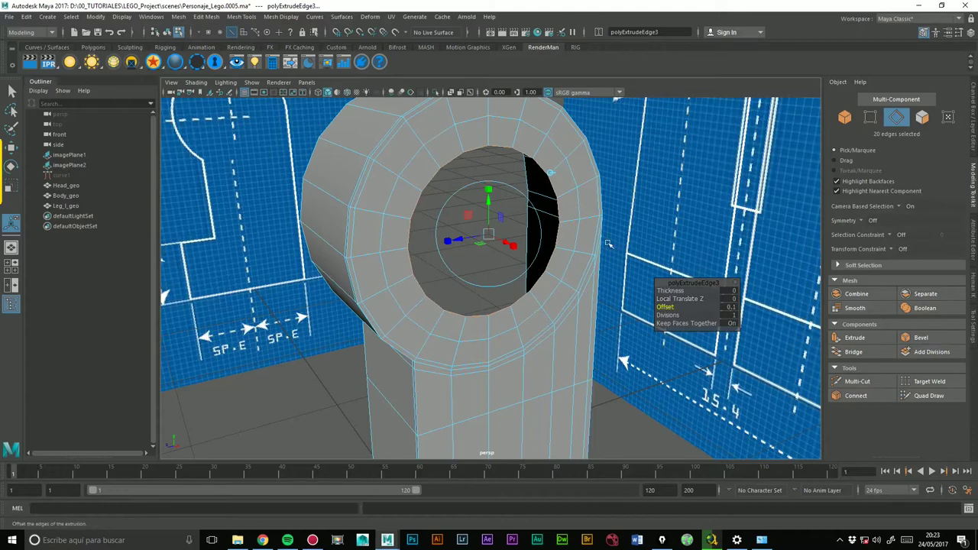
left_click_drag(608, 243, 581, 329, "alt")
left_click(872, 337)
left_click_drag(663, 306, 669, 306)
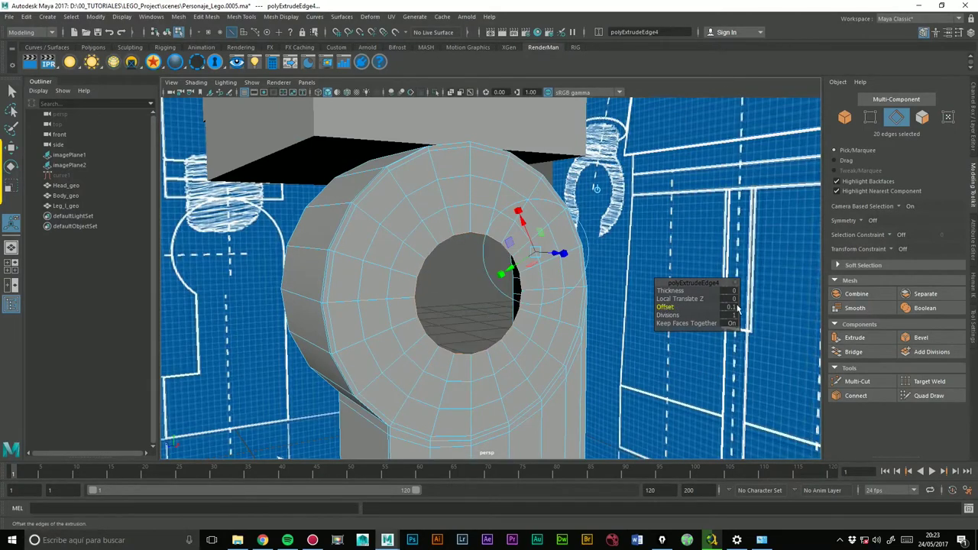
left_click(856, 339)
key("w")
left_click_drag(663, 306, 669, 306)
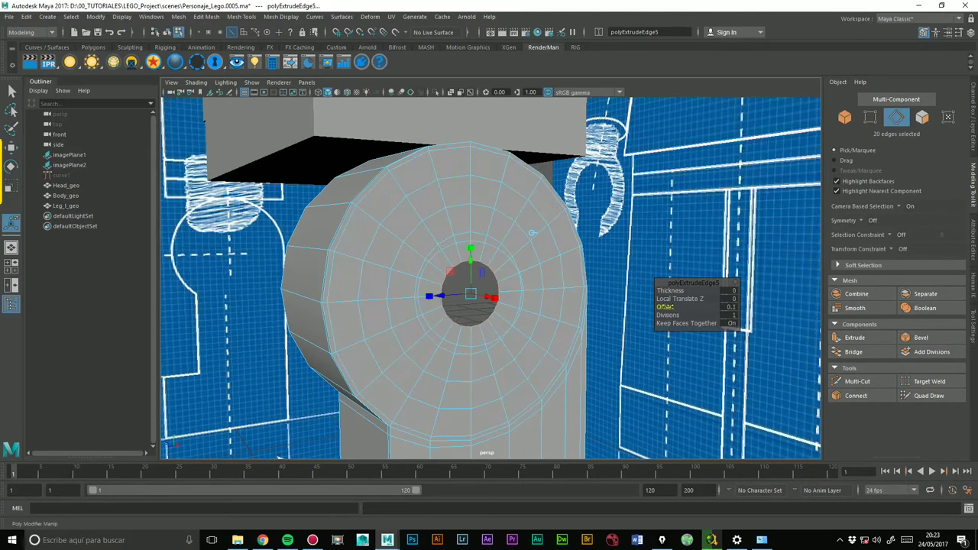
Face the central hole head-on and select an edge on its border.
scroll(487, 227, "up", 3)
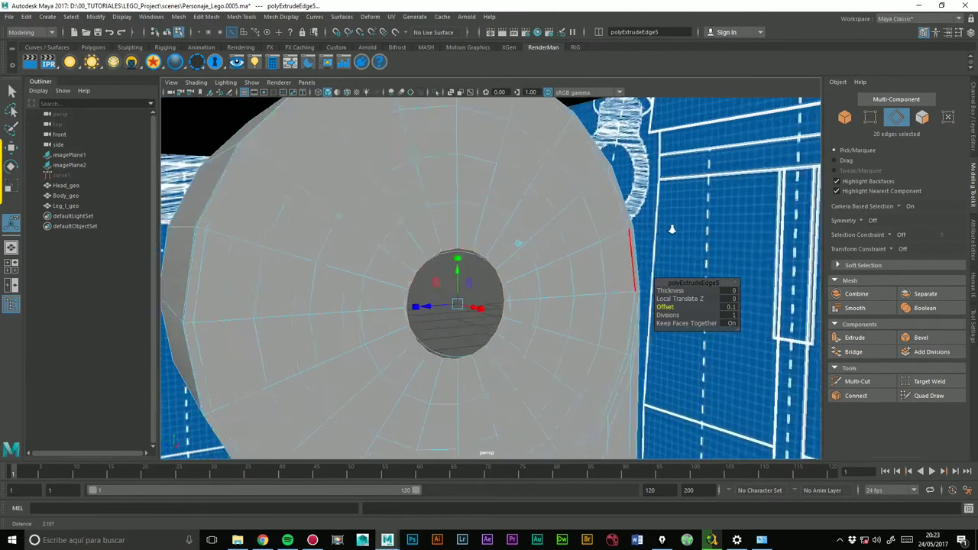
scroll(486, 227, "up", 2)
scroll(487, 228, "up", 2)
left_click_drag(487, 228, 634, 230, "alt")
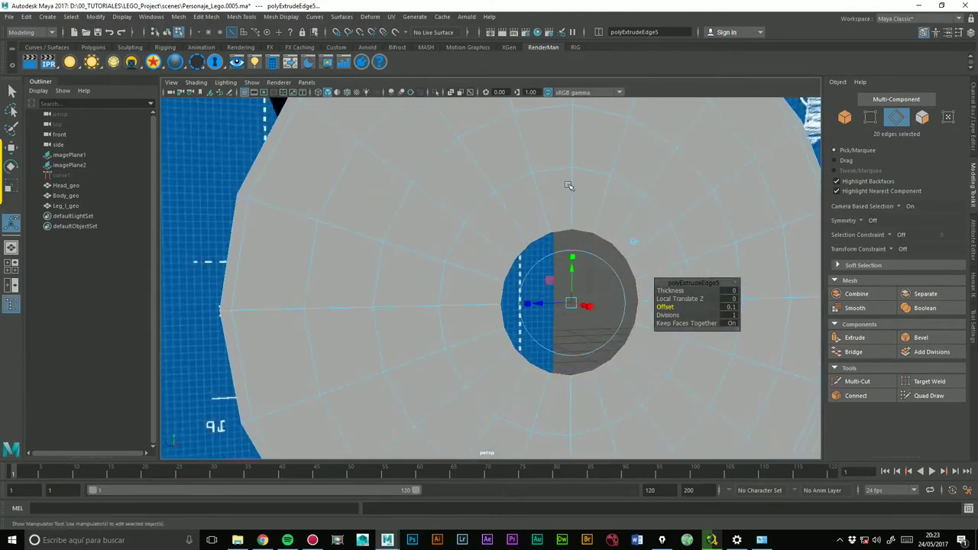
left_click(561, 219)
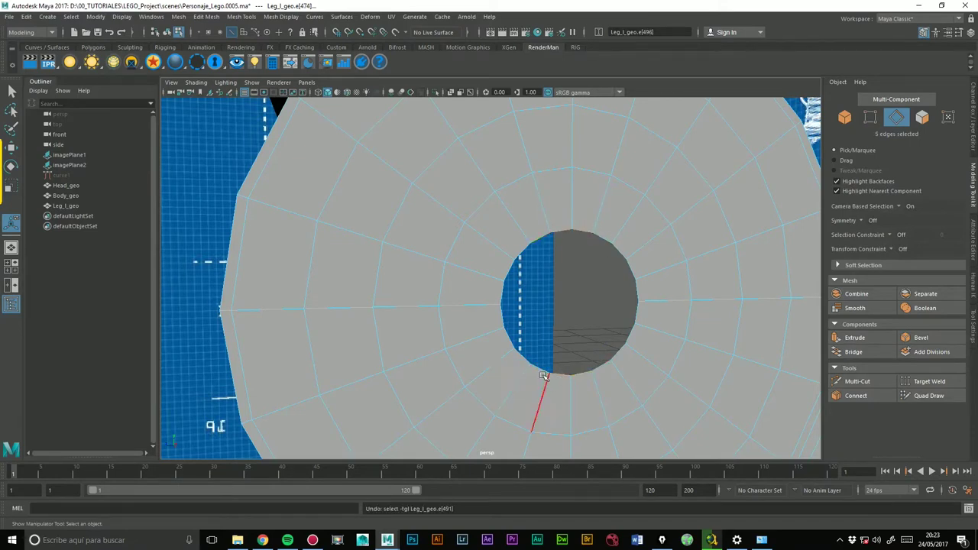
Bridge the first pairs of opposite border edges across the central hole.
left_click(863, 351)
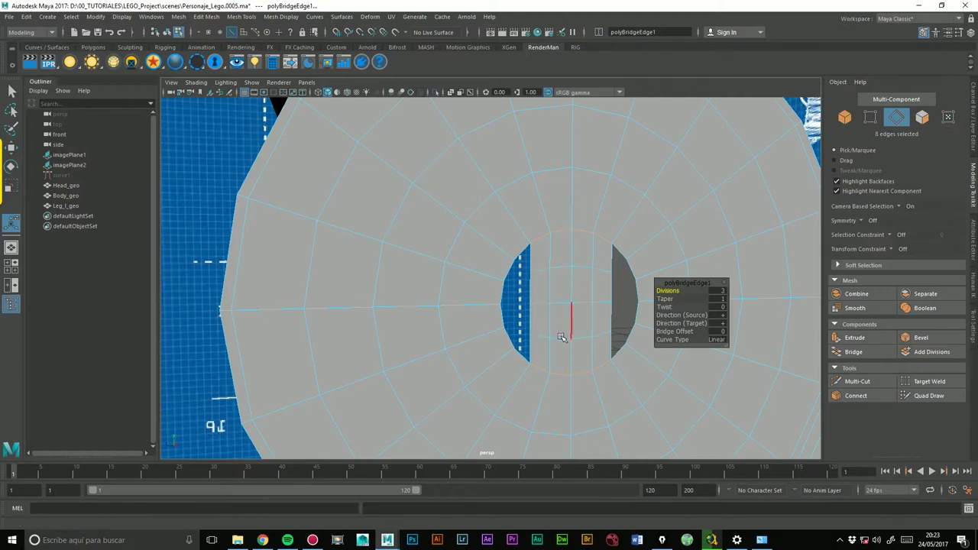
left_click_drag(563, 327, 553, 332, "alt")
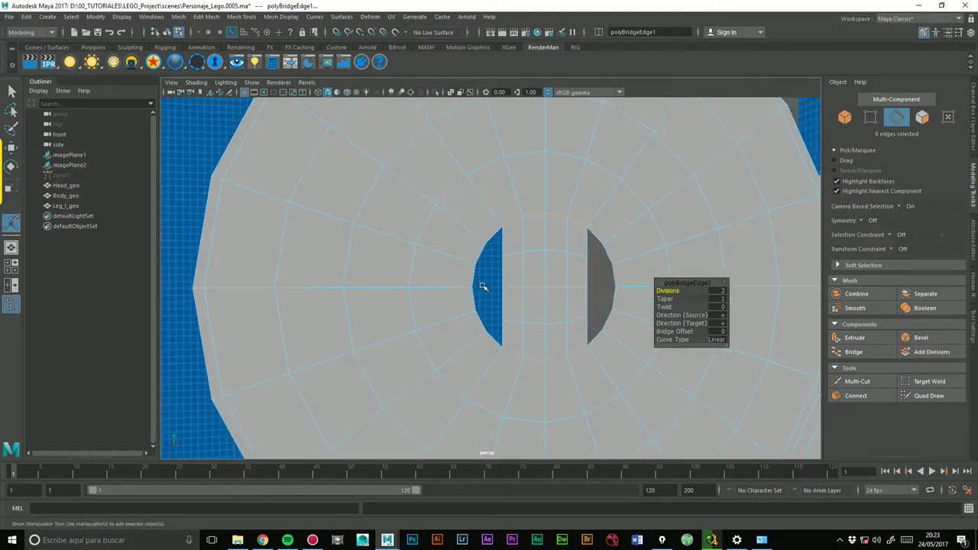
right_click_drag(483, 286, 471, 226, "alt")
left_click(516, 238)
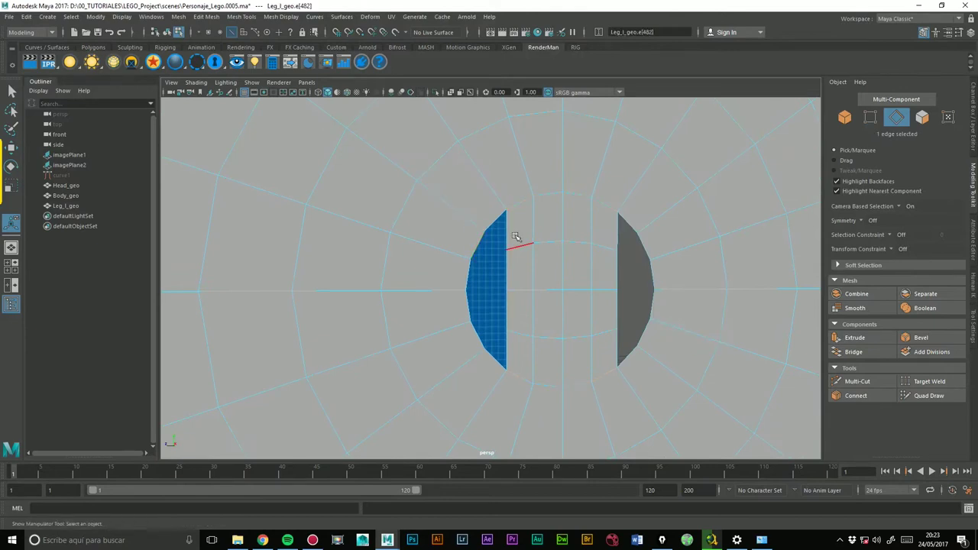
left_click(853, 351)
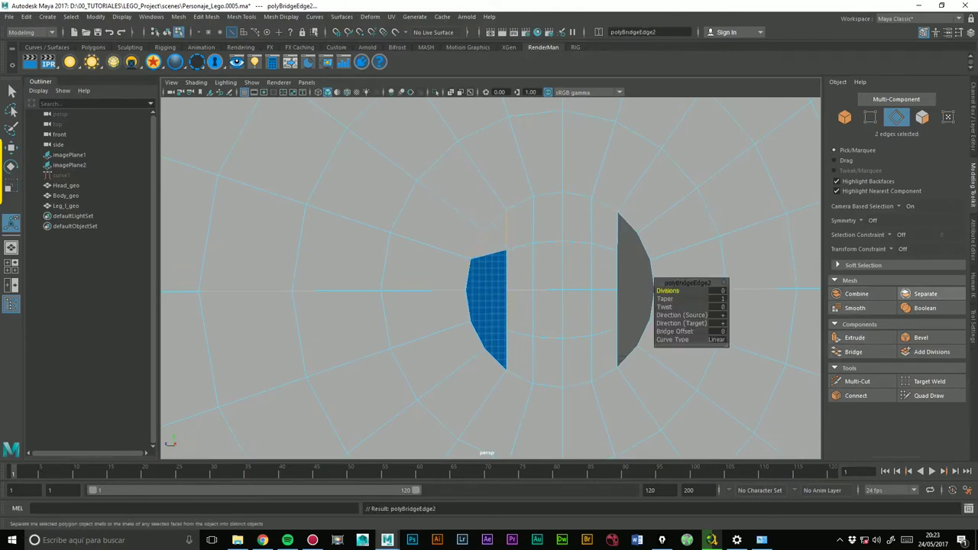
left_click(853, 352)
left_click(461, 305)
left_click(791, 320, "shift")
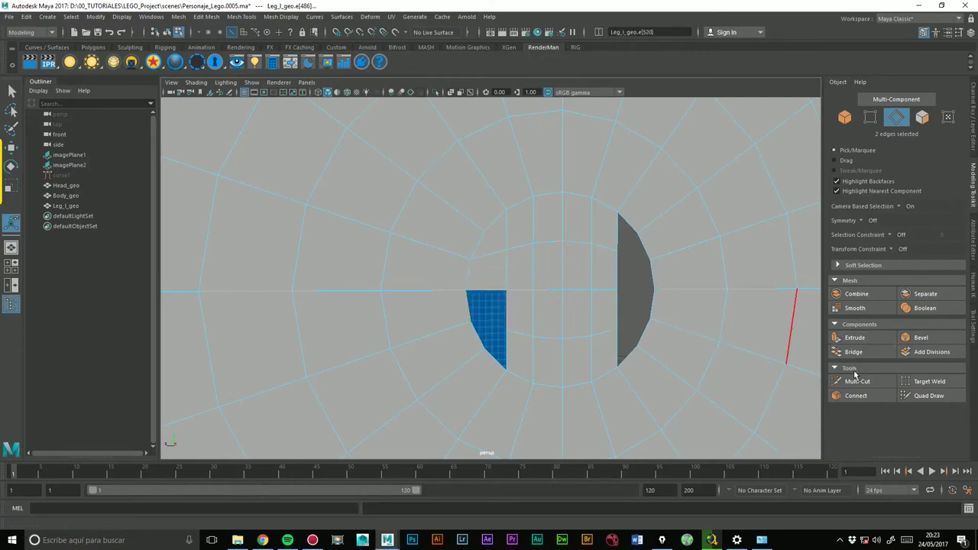
left_click(853, 352)
Bridge the remaining edge pairs until the hole closes, up to polyBridgeEdge9 with 0 divisions.
left_click(515, 345)
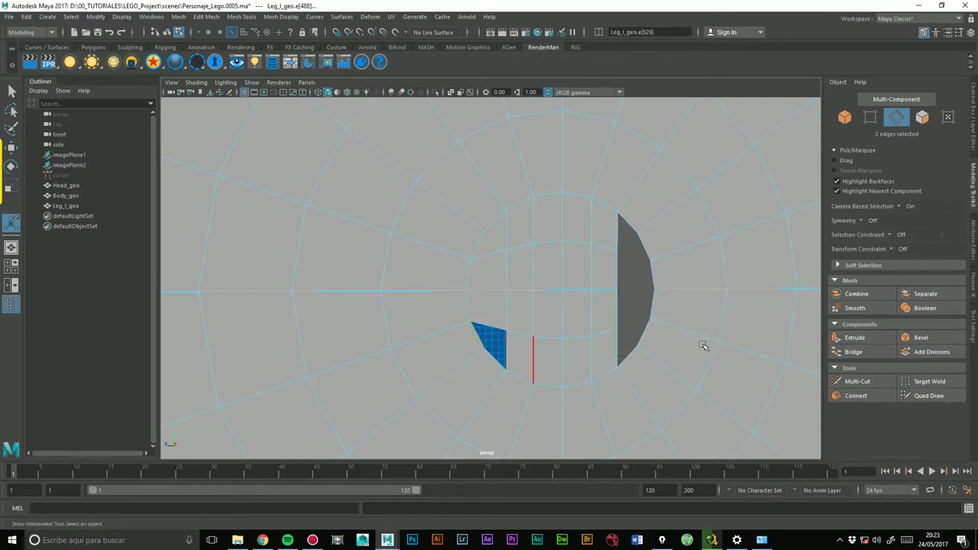
left_click(853, 351)
left_click(640, 243)
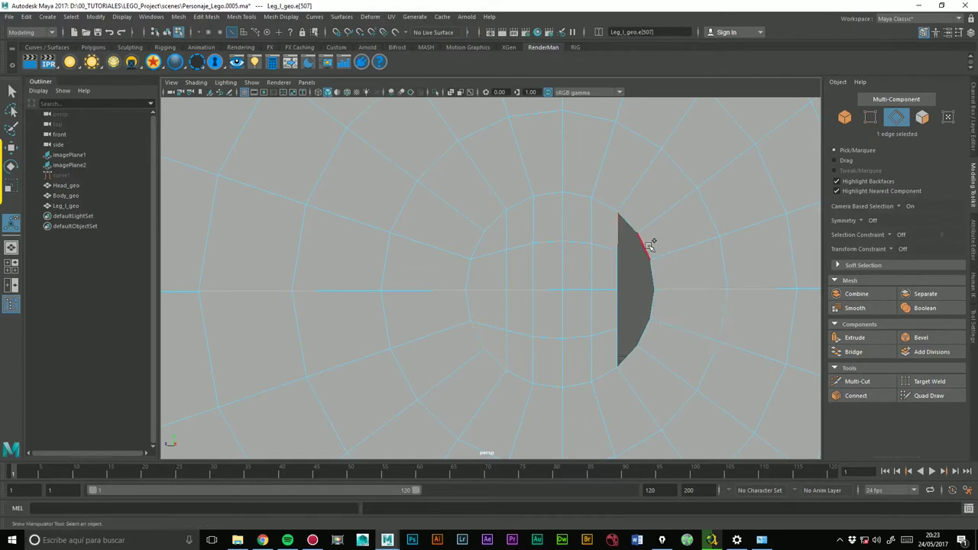
left_click(792, 321, "shift")
left_click(853, 352)
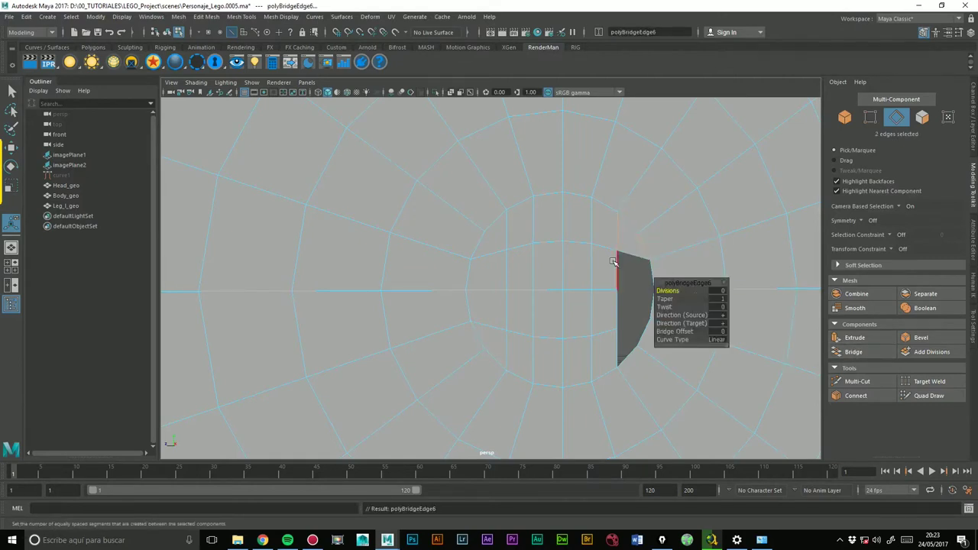
left_click(653, 271)
left_click(791, 321, "shift")
left_click(849, 352)
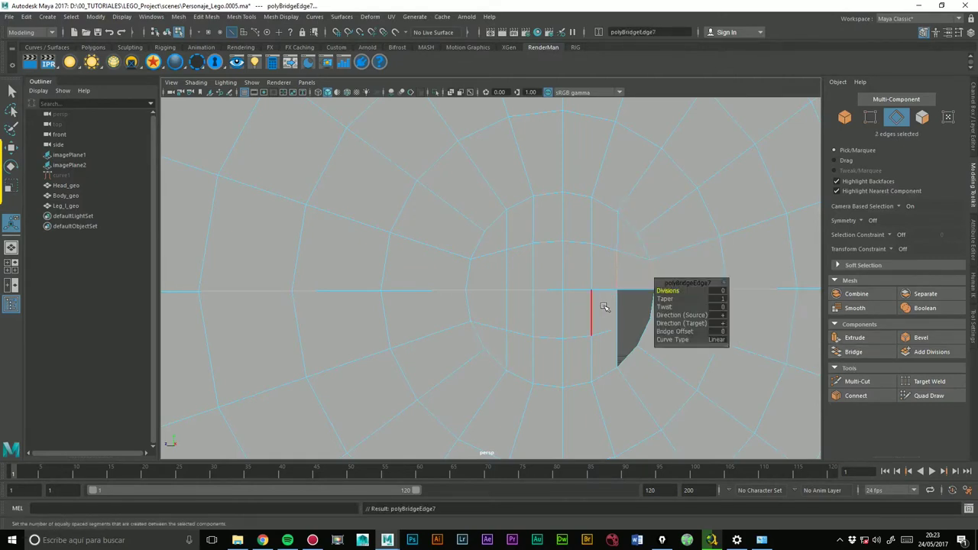
left_click(625, 306)
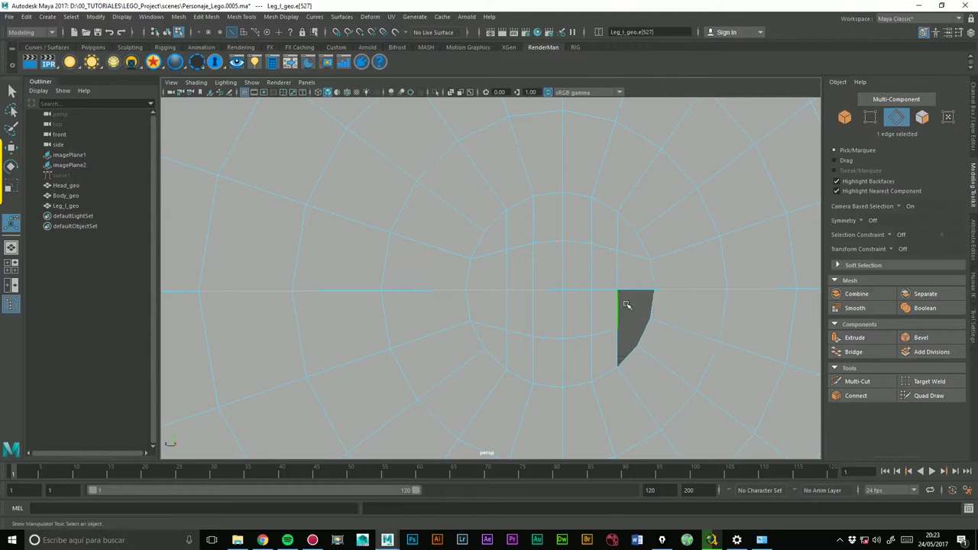
left_click(853, 351)
left_click(612, 340)
left_click(708, 345, "shift")
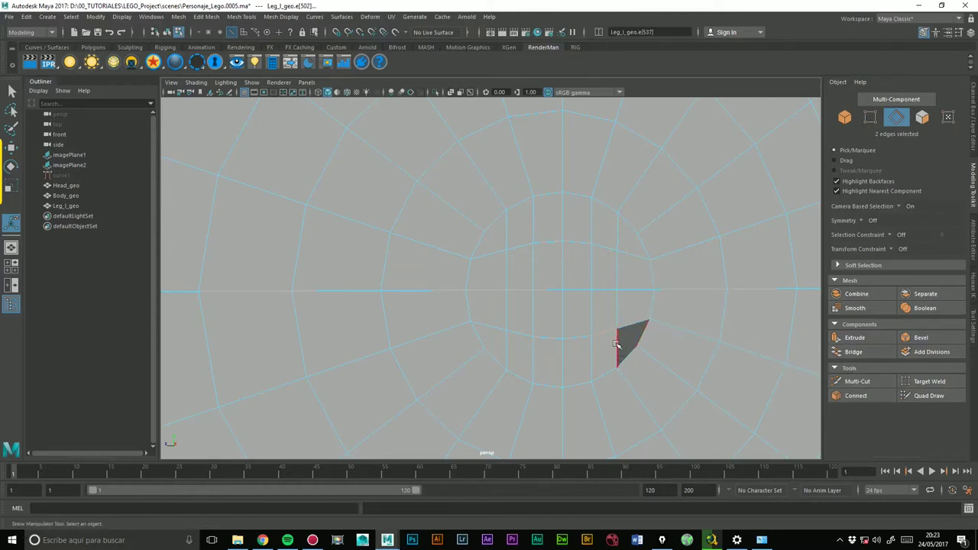
left_click(854, 352)
mouse_move(650, 273)
right_mouse_down("alt")
mouse_move(572, 256)
mouse_move(276, 284)
right_mouse_up("alt")
Reframe the leg between both blueprints and preview it as a smoothed mesh (3).
right_click_drag(516, 243, 564, 229)
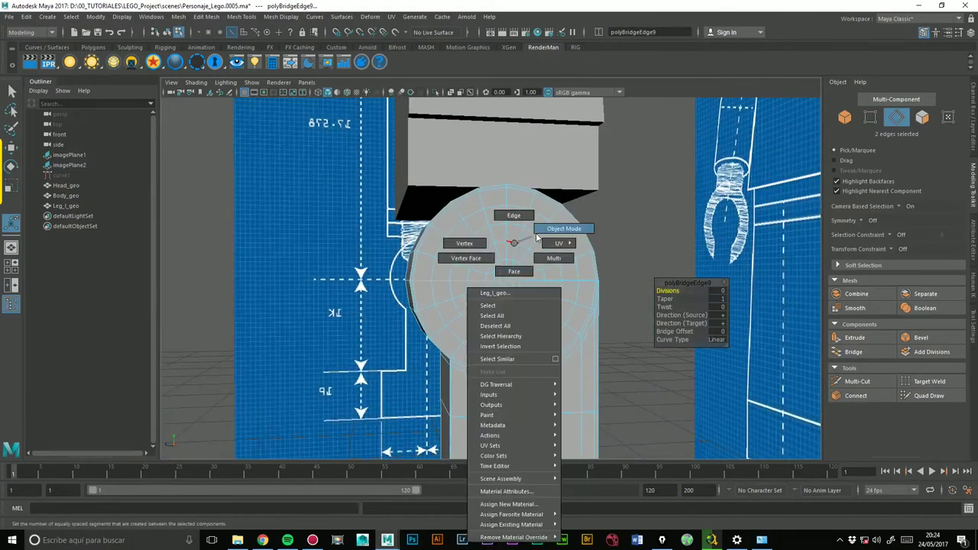
left_click(654, 215)
right_click_drag(654, 220, 471, 264, "alt")
left_click_drag(471, 264, 524, 331, "alt")
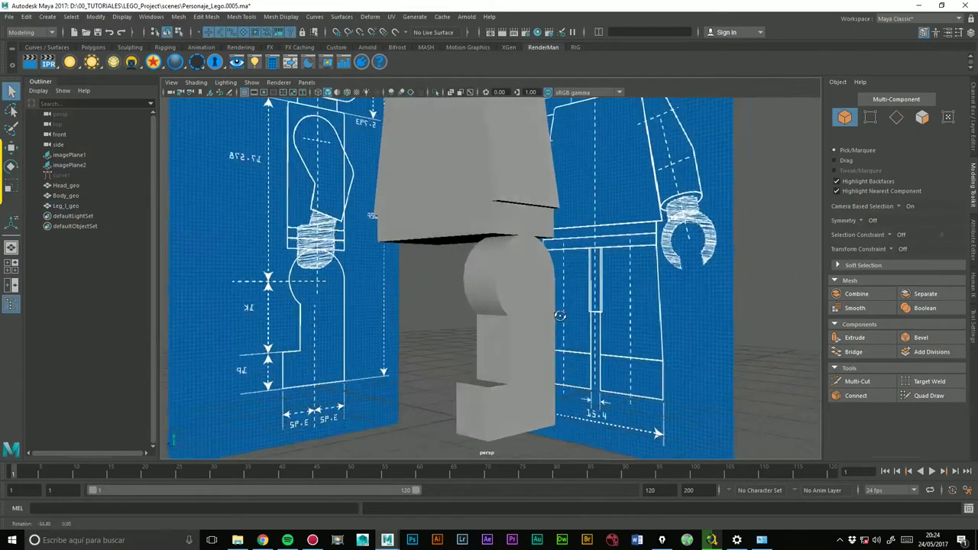
left_click(516, 343)
key("3")
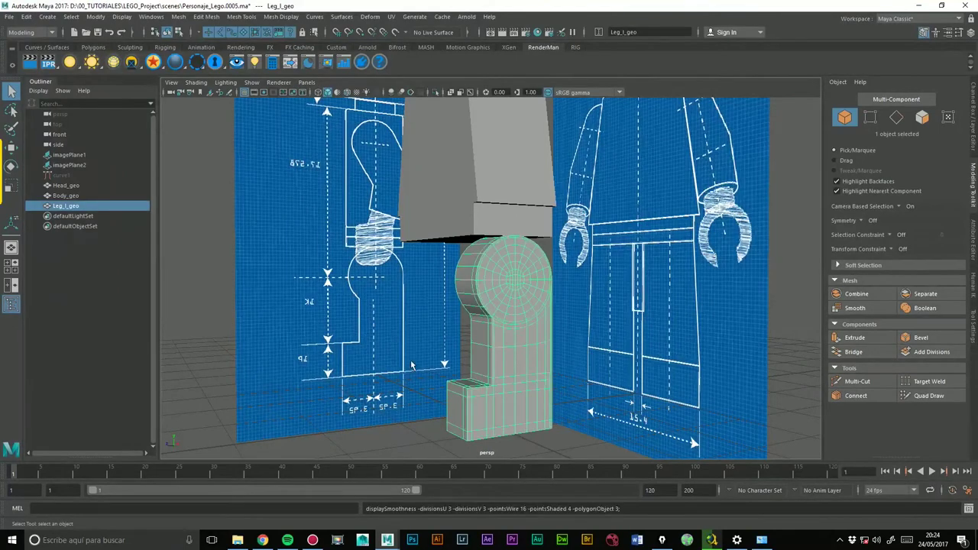
Orbit and zoom in to a front view of the leg's hip joint.
left_click(244, 336)
left_click_drag(244, 336, 477, 336, "alt")
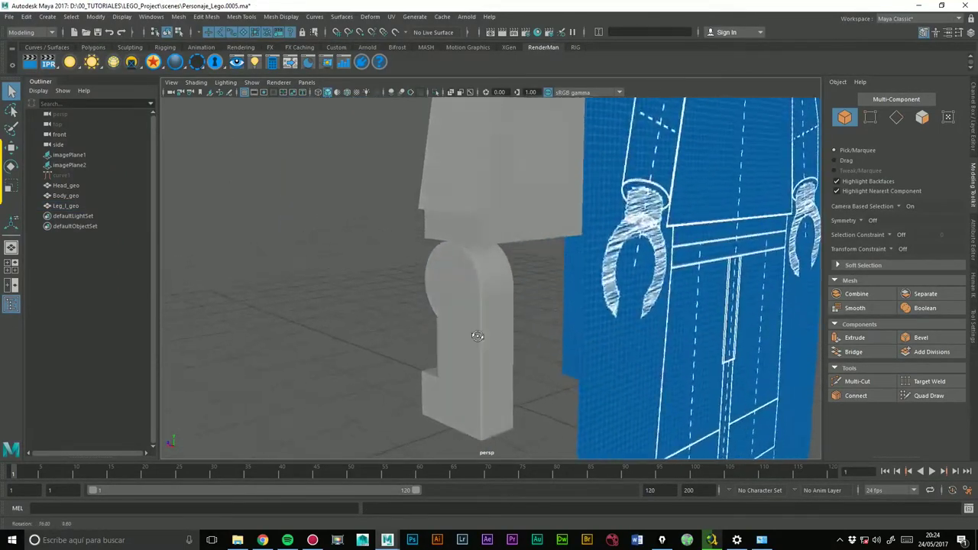
scroll(474, 274, "up", 3)
scroll(565, 282, "up", 3)
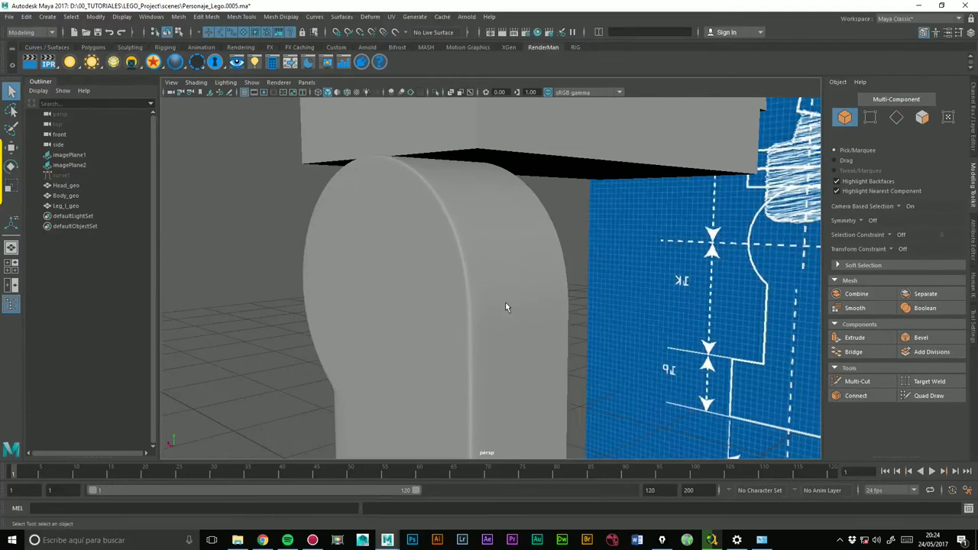
mouse_move(519, 273)
left_mouse_down("alt")
mouse_move(345, 306)
mouse_move(504, 271)
mouse_move(501, 326)
mouse_move(495, 293)
left_mouse_up("alt")
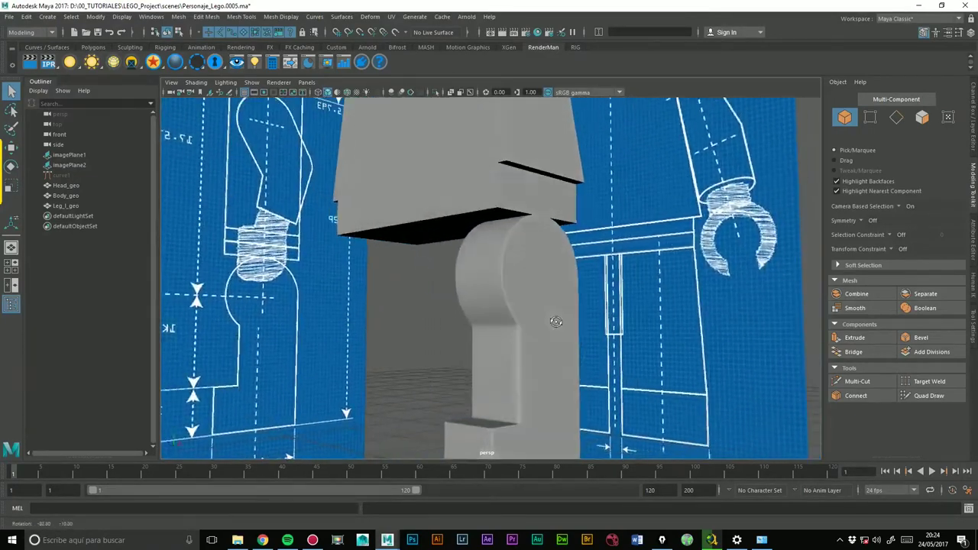
scroll(496, 293, "up", 2)
scroll(611, 283, "up", 2)
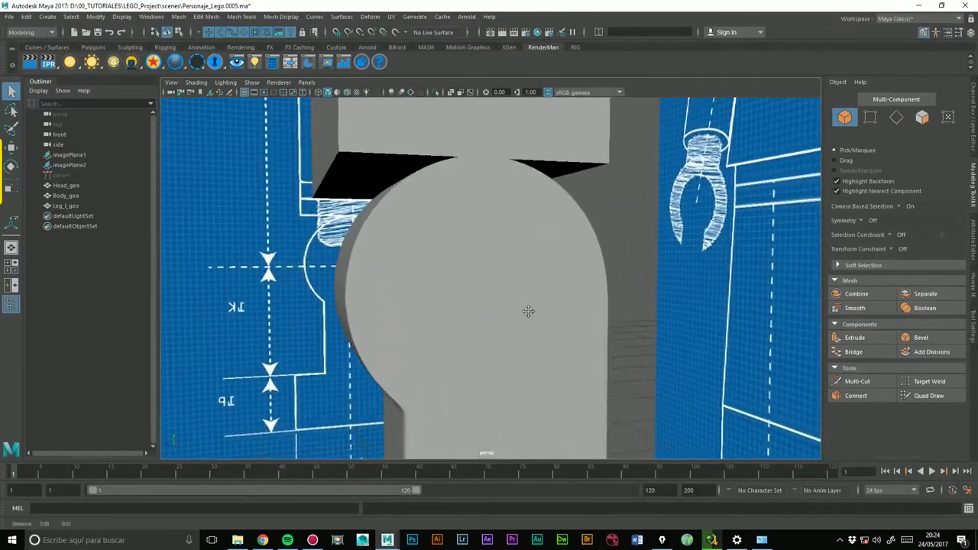
scroll(527, 313, "up", 2)
mouse_move(449, 289)
left_mouse_down("alt")
mouse_move(433, 298)
mouse_move(493, 327)
left_mouse_up("alt")
Show the leg as its low-poly mesh (1) zoomed on the hip, in Edge mode.
left_click(495, 328)
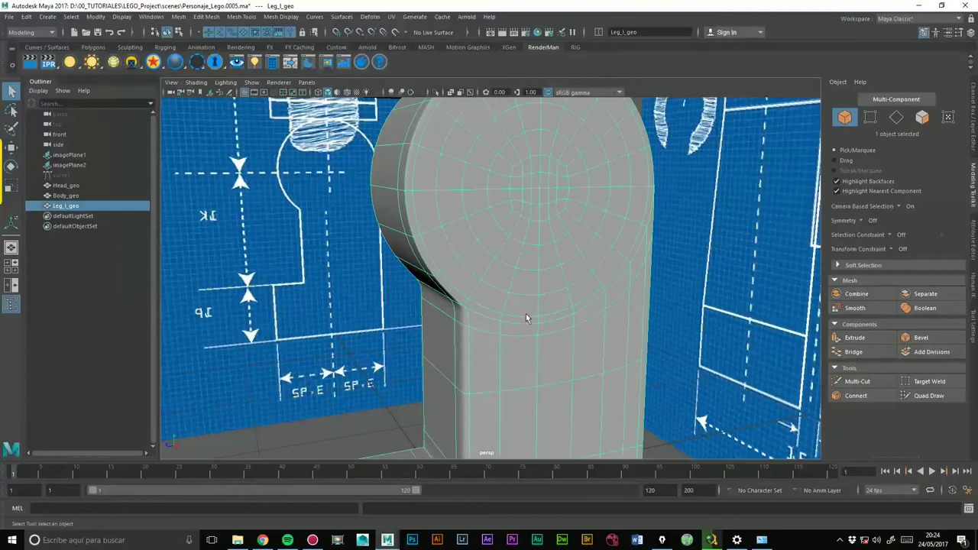
key("1")
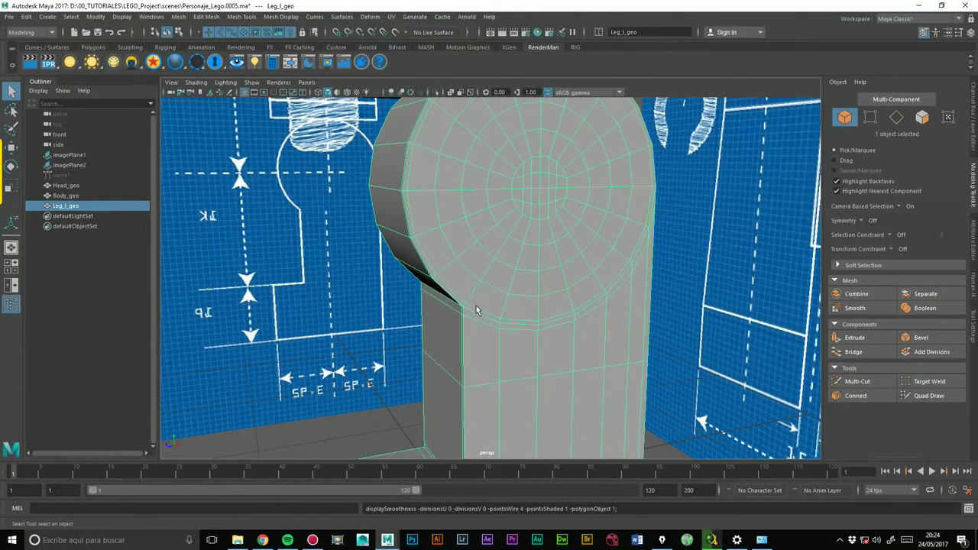
scroll(475, 309, "up", 3)
scroll(492, 251, "up", 3)
scroll(526, 255, "up", 2)
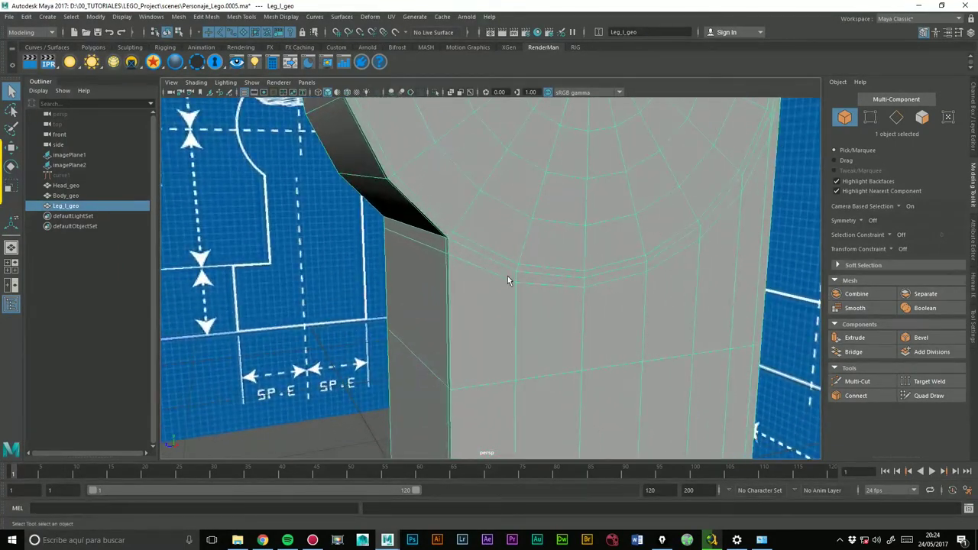
right_click_drag(495, 279, 505, 214)
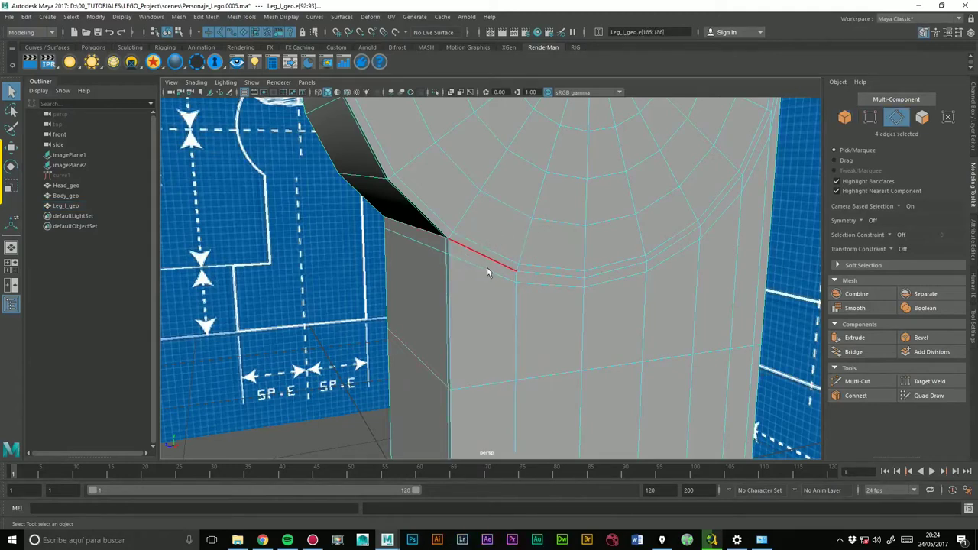
Slide the edge loop under the hip down toward the loop beneath it with Slide Edge.
double_click(488, 268)
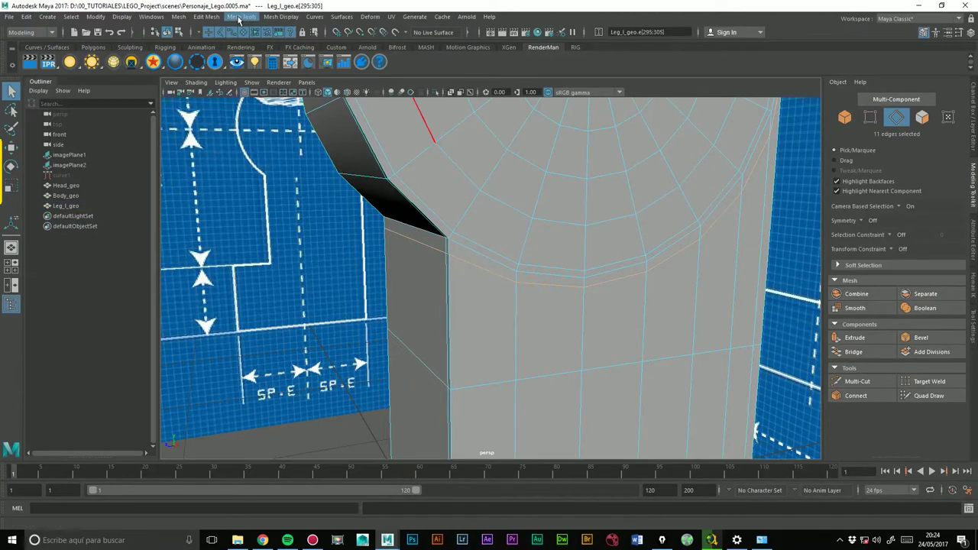
left_click(241, 17)
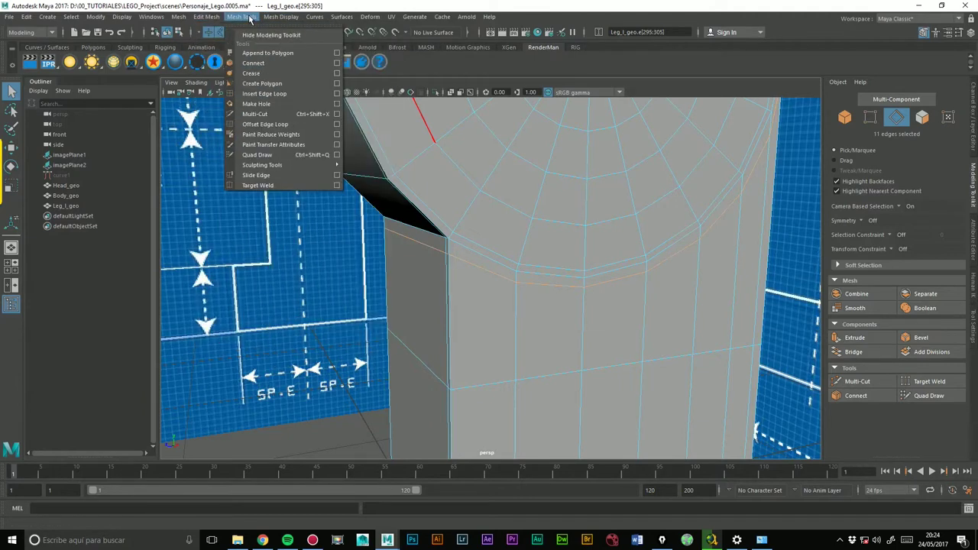
left_click(259, 176)
left_click(568, 273)
mouse_move(568, 272)
middle_mouse_down()
mouse_move(562, 290)
mouse_move(572, 288)
mouse_move(541, 293)
middle_mouse_up()
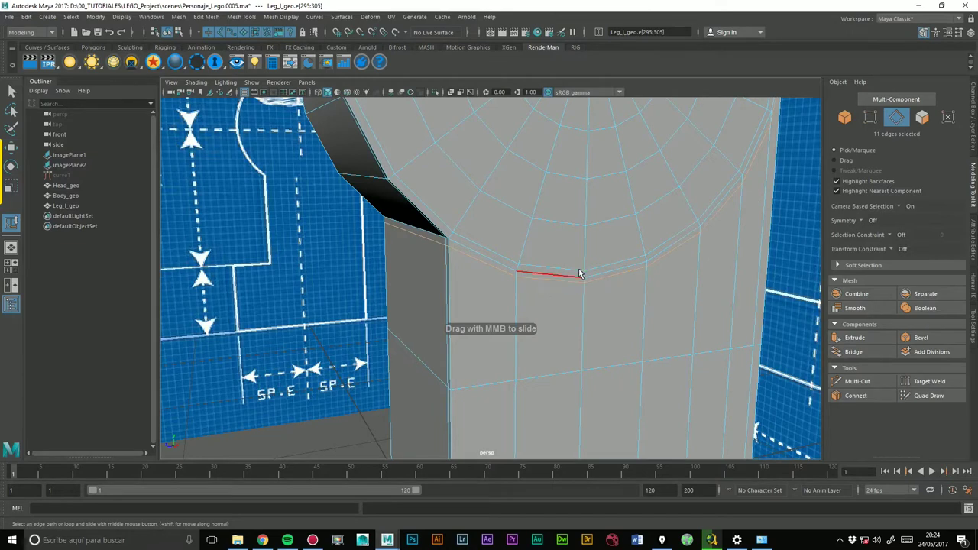
Restore the smooth preview, return the leg to Object Mode and inspect the joint.
key("3")
mouse_move(578, 263)
right_mouse_down()
mouse_move(626, 236)
mouse_move(511, 233)
mouse_move(513, 252)
right_mouse_up()
left_click(326, 438)
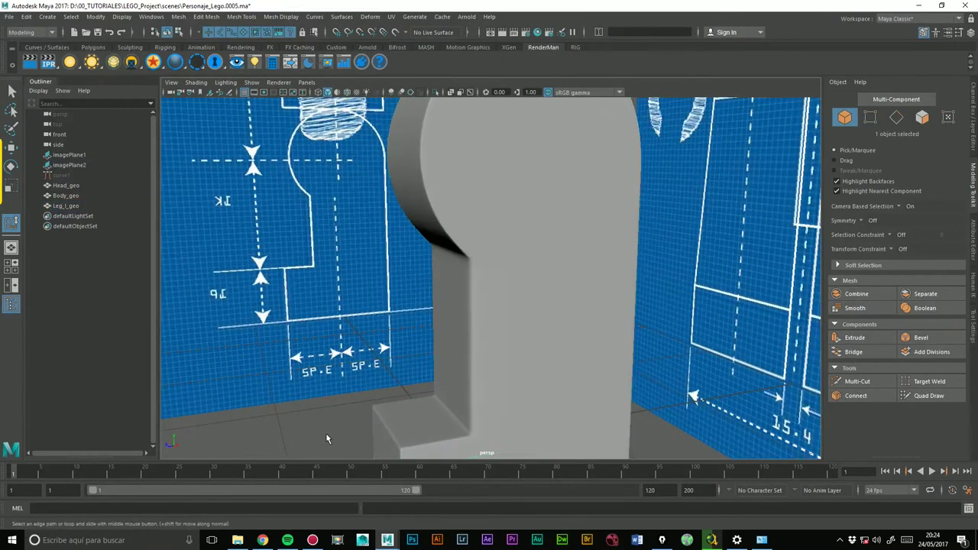
mouse_move(514, 363)
left_mouse_down("alt")
mouse_move(476, 356)
mouse_move(523, 362)
left_mouse_up("alt")
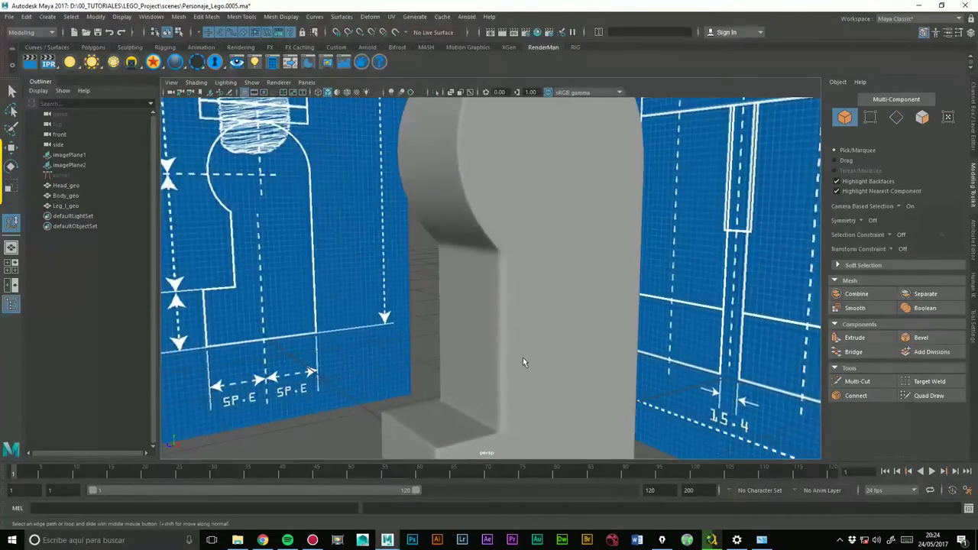
Multi-Cut a new horizontal edge loop across the low-poly leg shaft below the hip, then re-smooth.
left_click(513, 288)
right_click_drag(514, 288, 662, 242, "alt")
key("1")
key("F10")
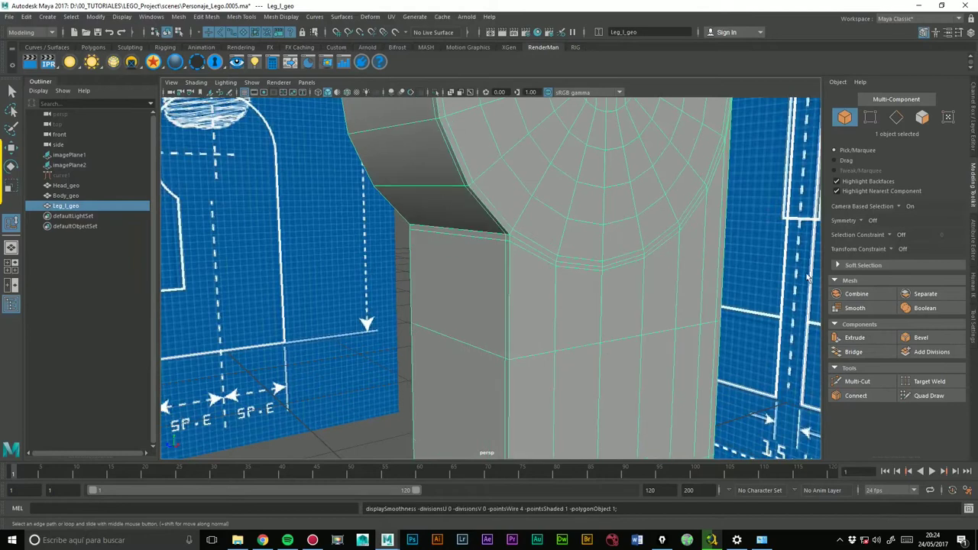
left_click(857, 380)
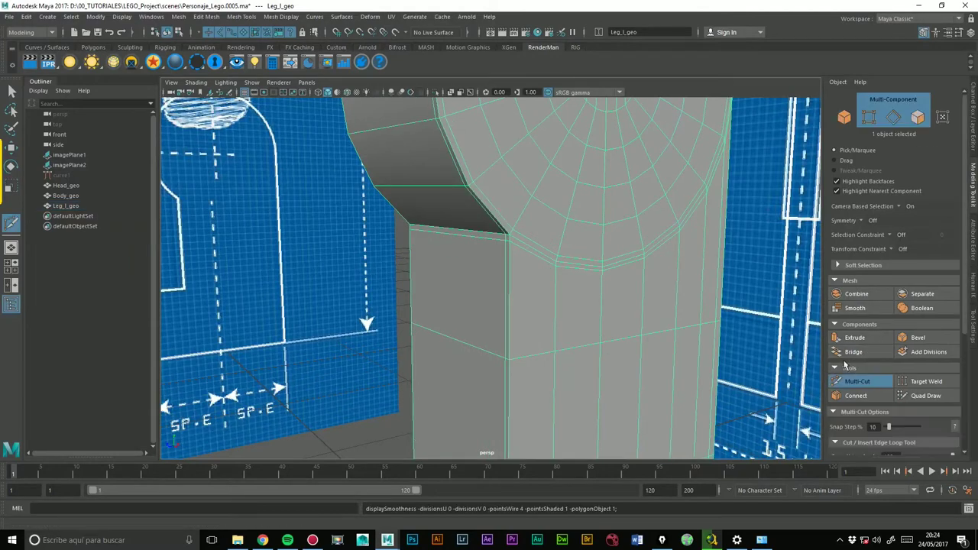
left_click(530, 287, "ctrl")
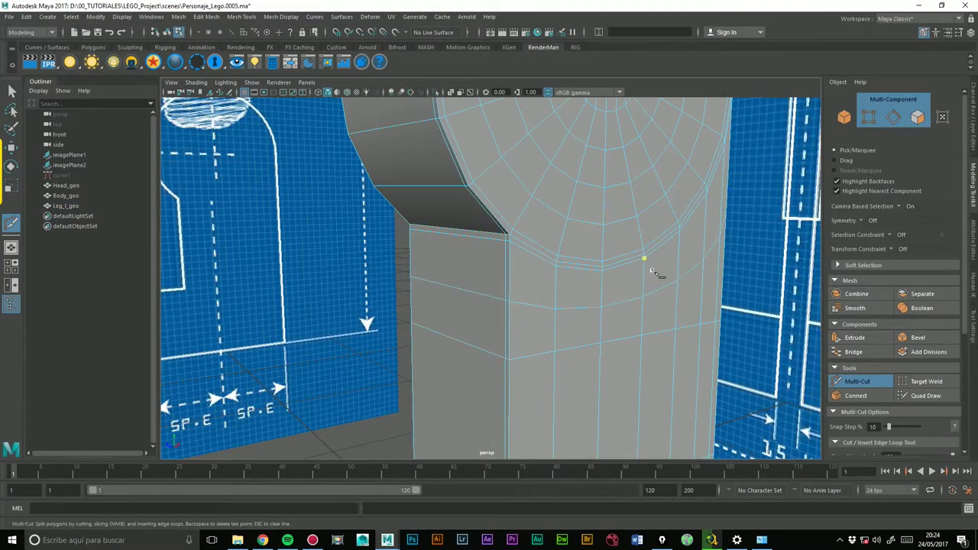
right_click_drag(570, 268, 499, 277)
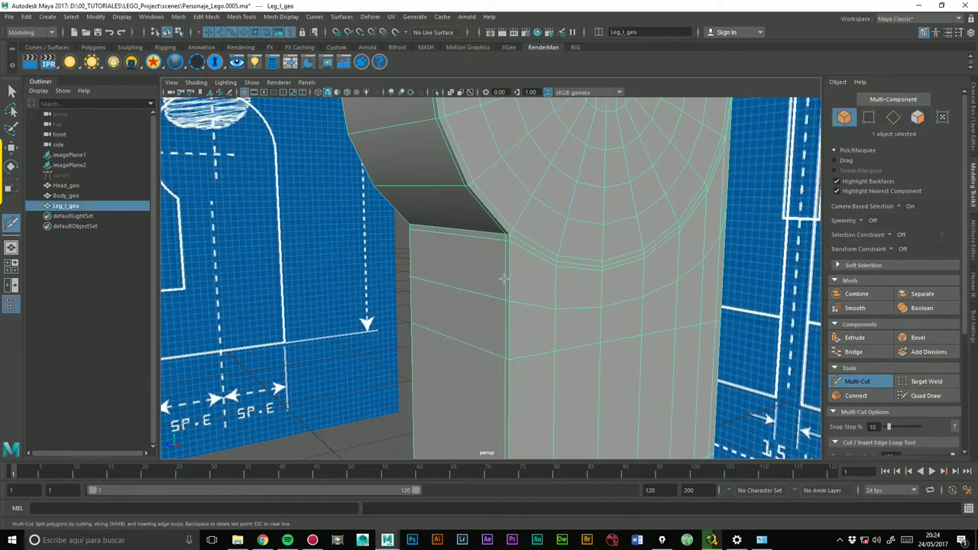
key("3")
right_click(494, 281)
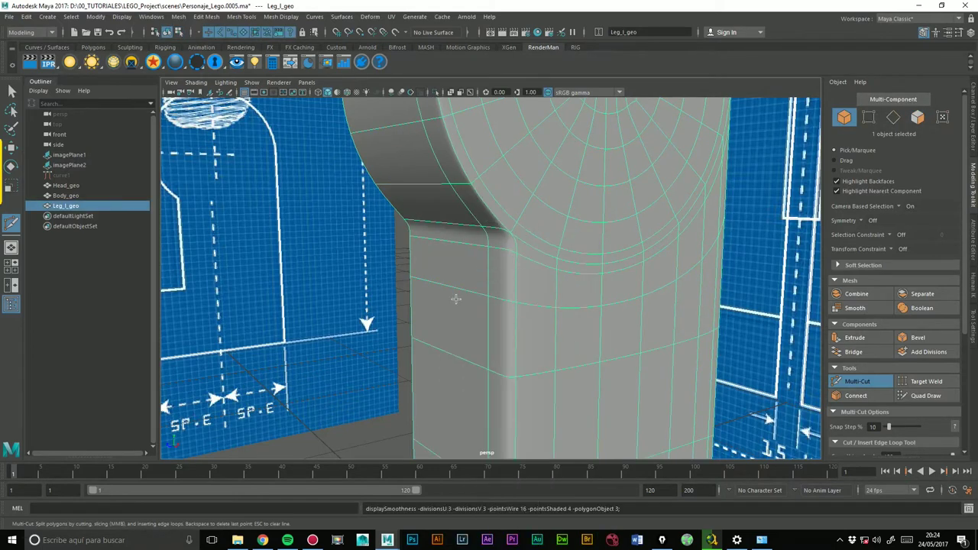
key("w")
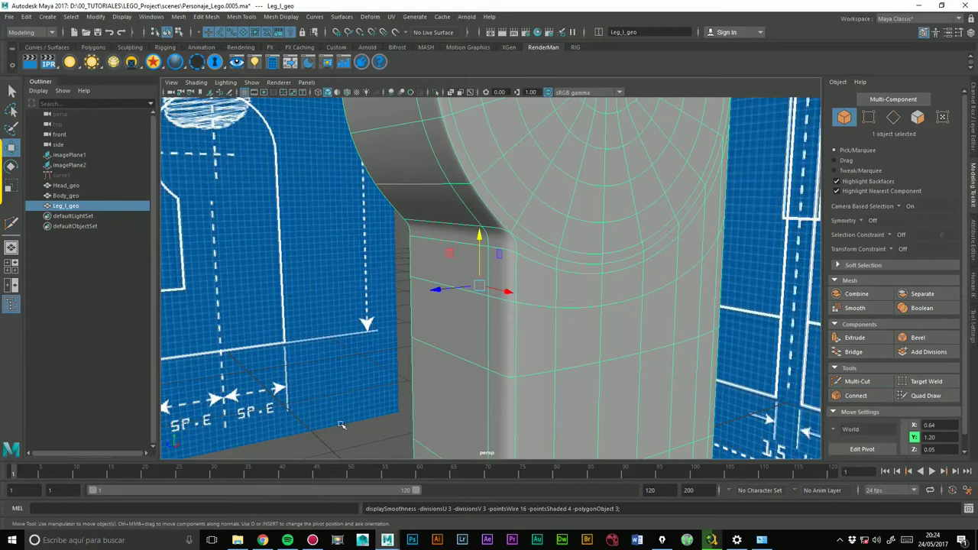
left_click(437, 299)
mouse_move(437, 299)
left_mouse_down("alt")
mouse_move(375, 297)
mouse_move(519, 333)
mouse_move(502, 333)
mouse_move(557, 338)
mouse_move(610, 277)
mouse_move(501, 234)
mouse_move(531, 313)
left_mouse_up("alt")
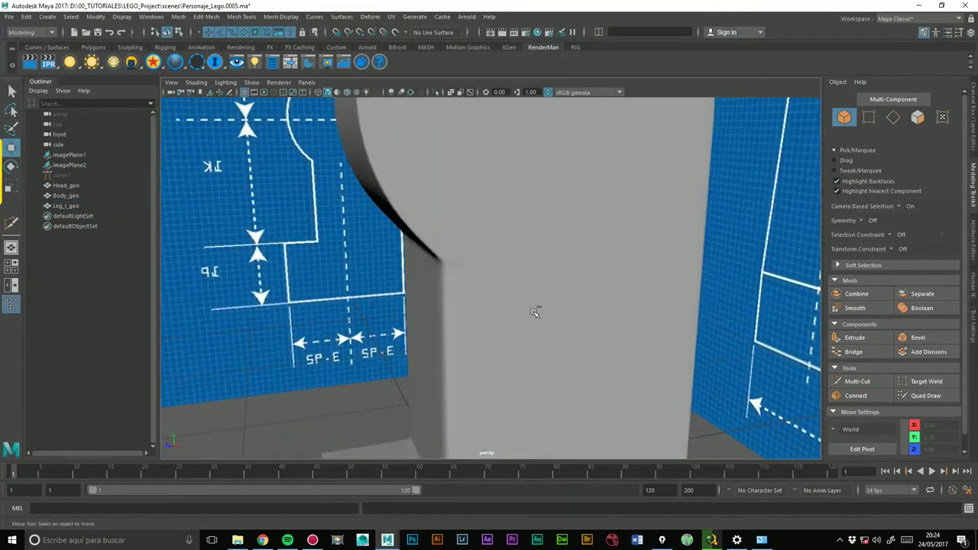
left_click(531, 312)
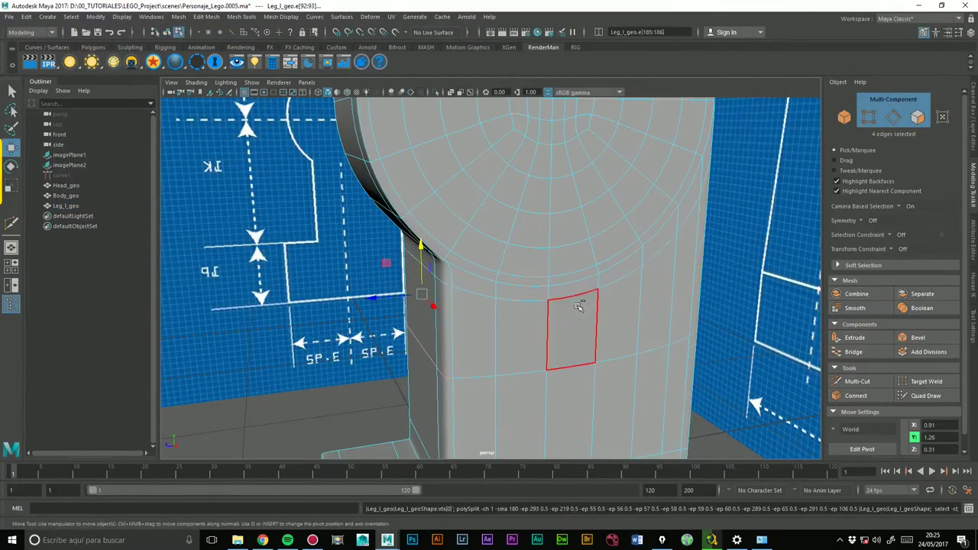
right_click_drag(550, 246, 585, 233)
scroll(586, 233, "down", 3)
mouse_move(585, 233)
left_mouse_down("alt")
mouse_move(489, 290)
mouse_move(538, 360)
left_mouse_up("alt")
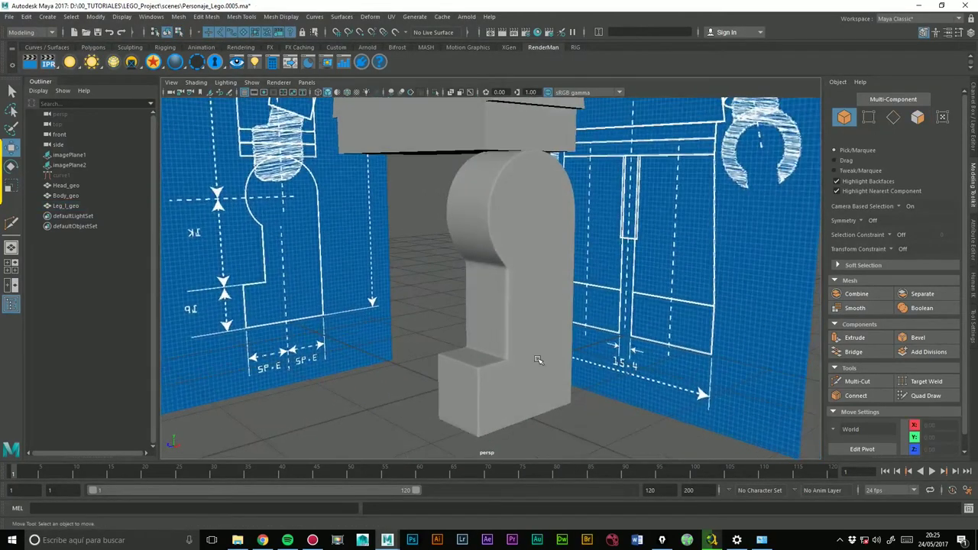
left_click(537, 360)
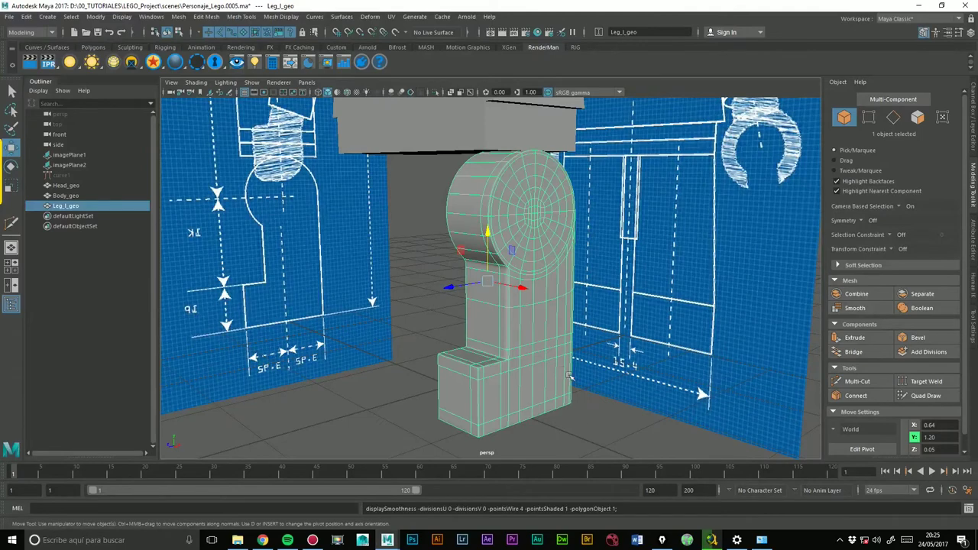
left_click(611, 314)
mouse_move(657, 277)
left_mouse_down("alt")
mouse_move(560, 287)
mouse_move(617, 334)
left_mouse_up("alt")
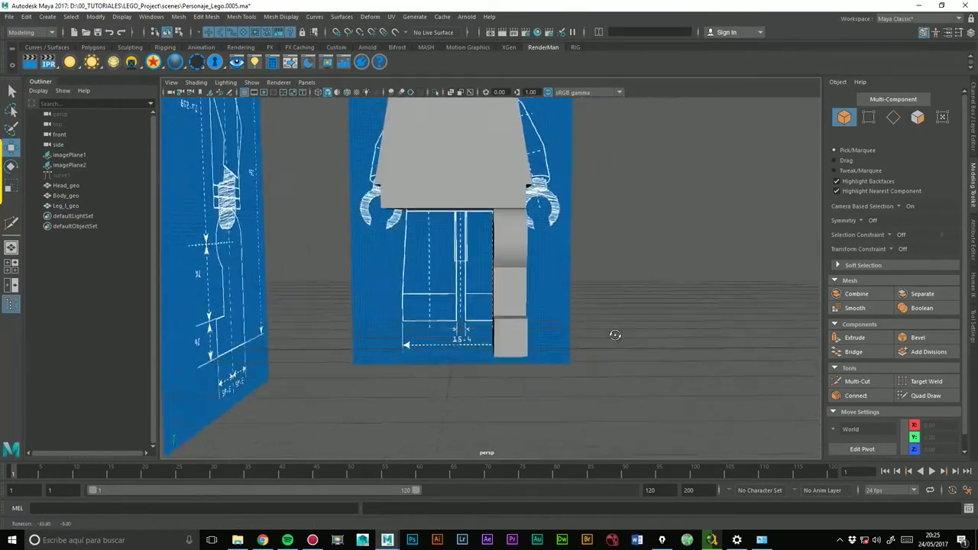
left_click(520, 298)
scroll(617, 275, "up", 3)
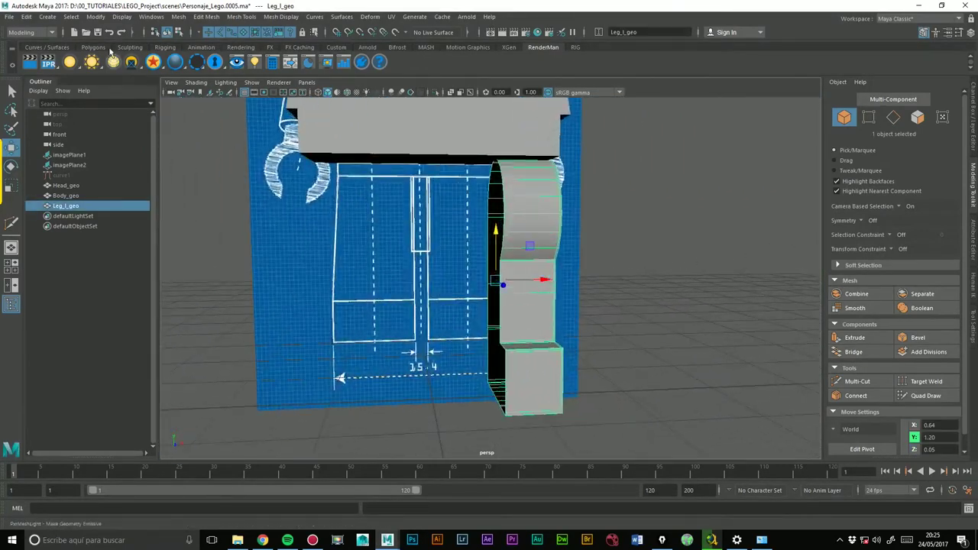
Mirror the leg with Mesh > Mirror using Object as the axis position.
left_click(179, 16)
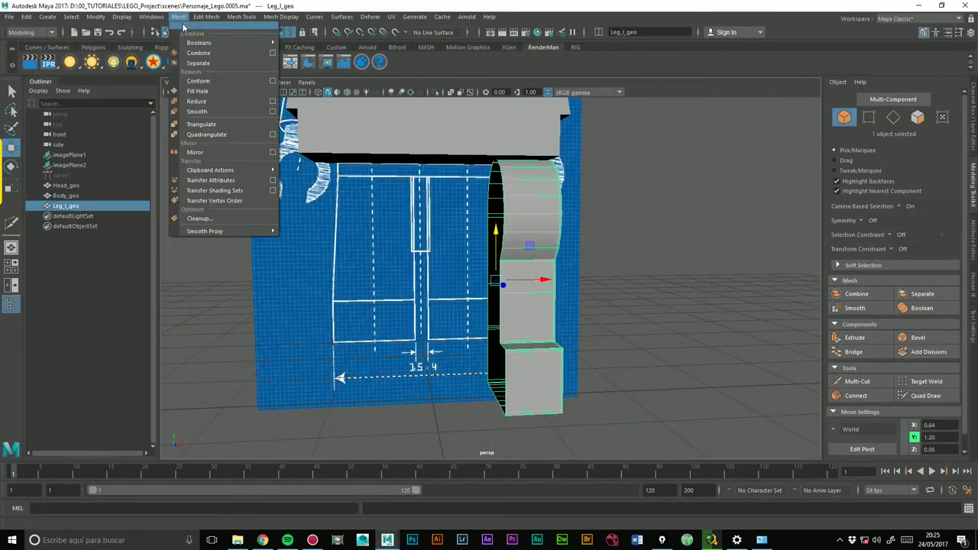
left_click(229, 153)
left_click(725, 299)
left_click(746, 315)
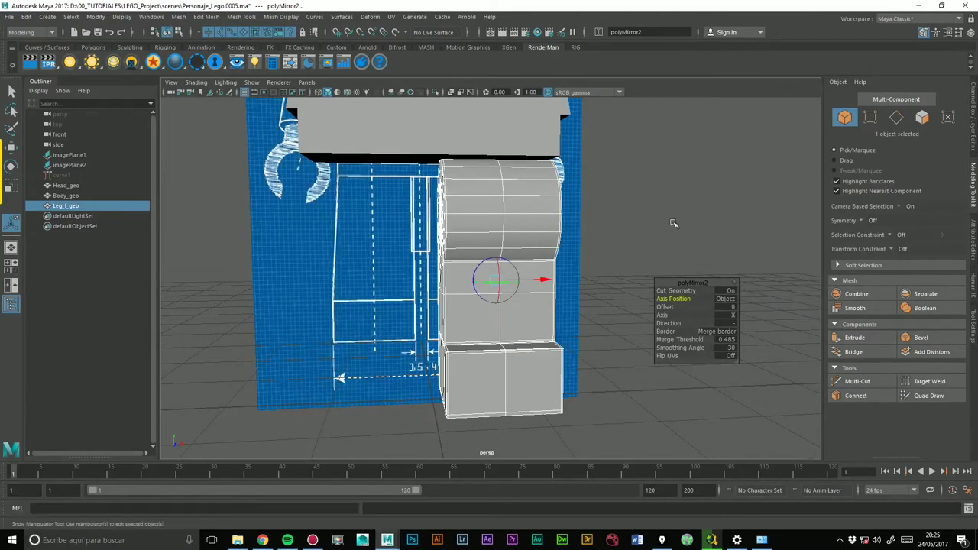
Test-move a center-seam vertex, undo the move, and return the leg to Object Mode.
left_click(673, 223)
mouse_move(673, 223)
left_mouse_down("alt")
mouse_move(603, 274)
mouse_move(533, 273)
left_mouse_up("alt")
left_click(528, 258)
right_click_drag(529, 258, 535, 189)
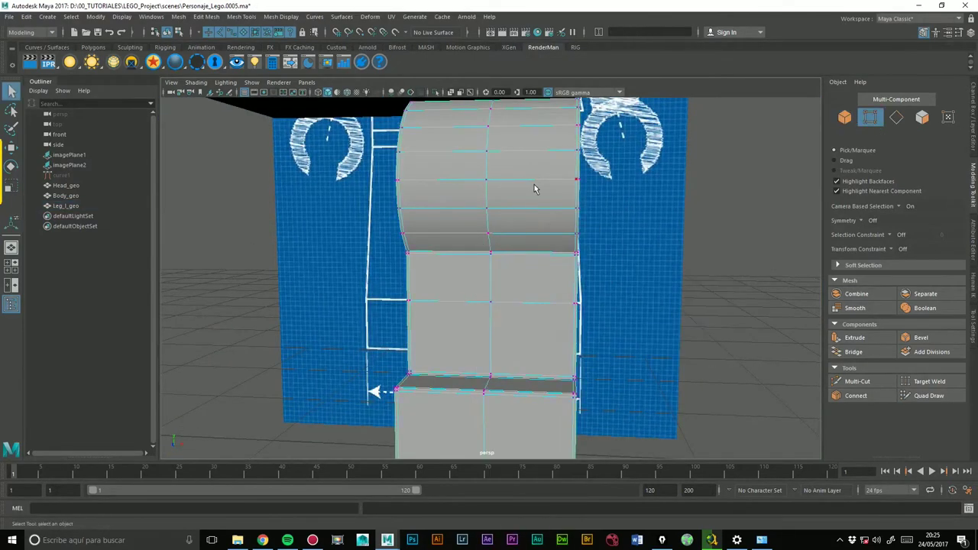
left_click(493, 262)
left_click(11, 147)
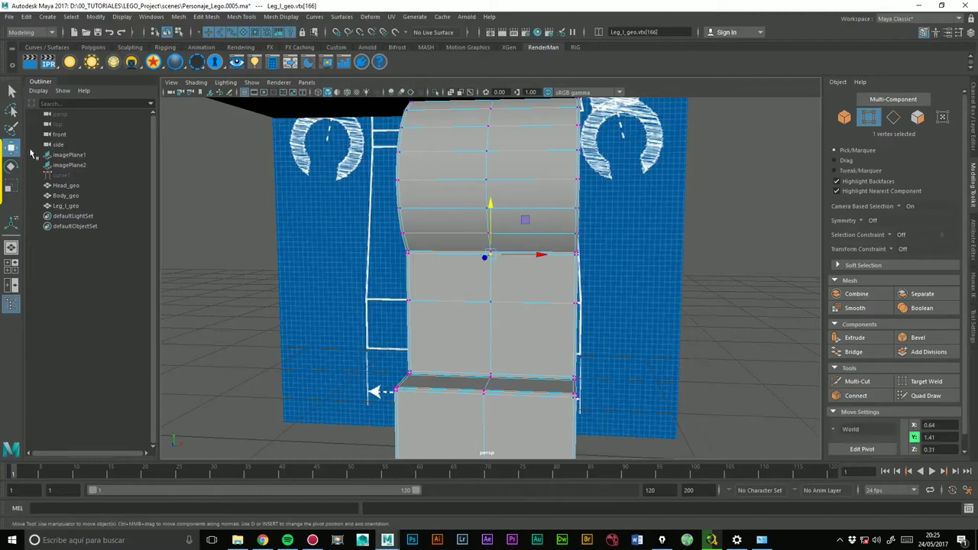
left_click_drag(521, 254, 526, 257)
left_click_drag(456, 255, 469, 284)
key("ctrl+z")
key("ctrl+z")
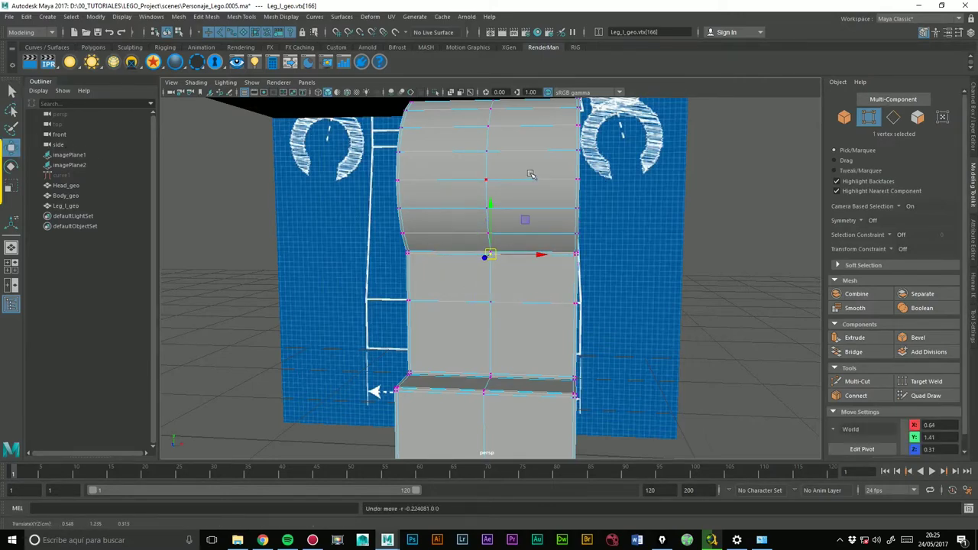
right_click_drag(535, 173, 577, 162)
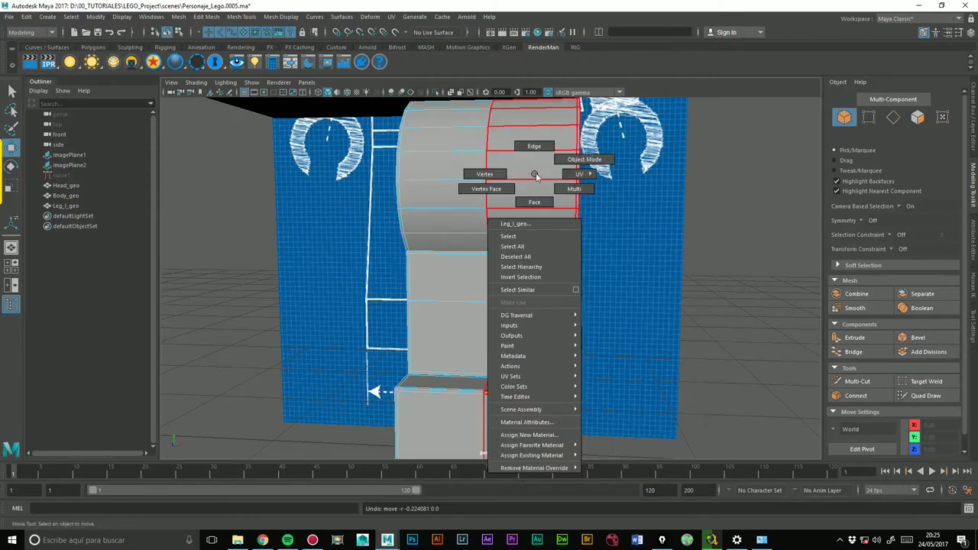
scroll(705, 203, "down", 3)
Delete the leg's construction history.
left_click_drag(705, 203, 516, 284, "alt")
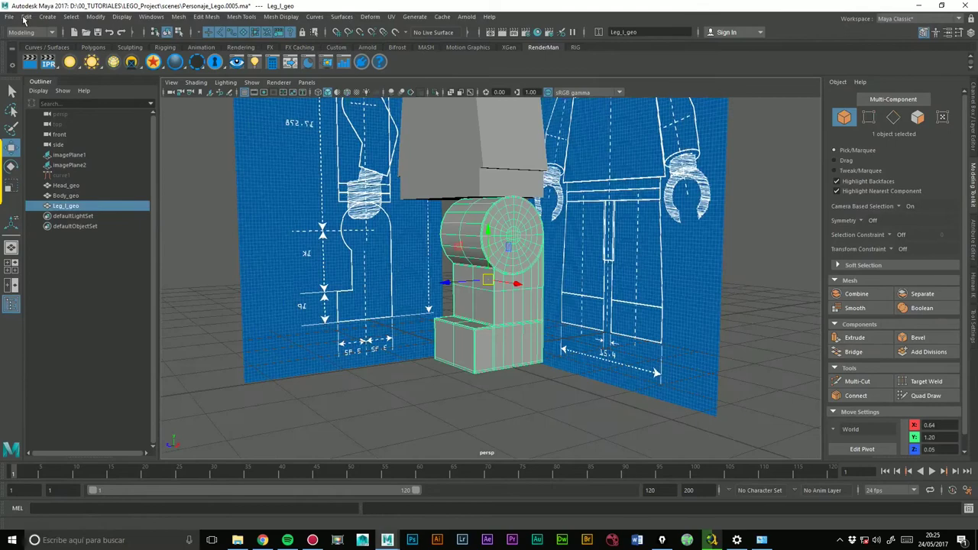
left_click(26, 16)
mouse_move(55, 137)
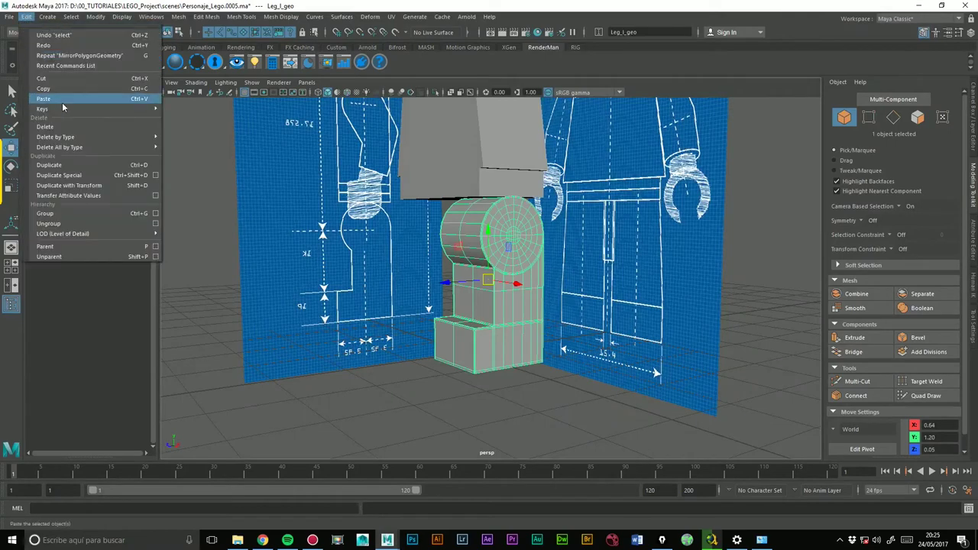
left_click(184, 145)
Mirror the leg with Mesh > Mirror to create the second leg, then deselect it.
mouse_move(428, 229)
left_mouse_down("alt")
mouse_move(504, 221)
mouse_move(569, 291)
mouse_move(477, 348)
mouse_move(413, 355)
left_mouse_up("alt")
mouse_move(552, 334)
left_mouse_down("alt")
mouse_move(583, 328)
mouse_move(564, 331)
left_mouse_up("alt")
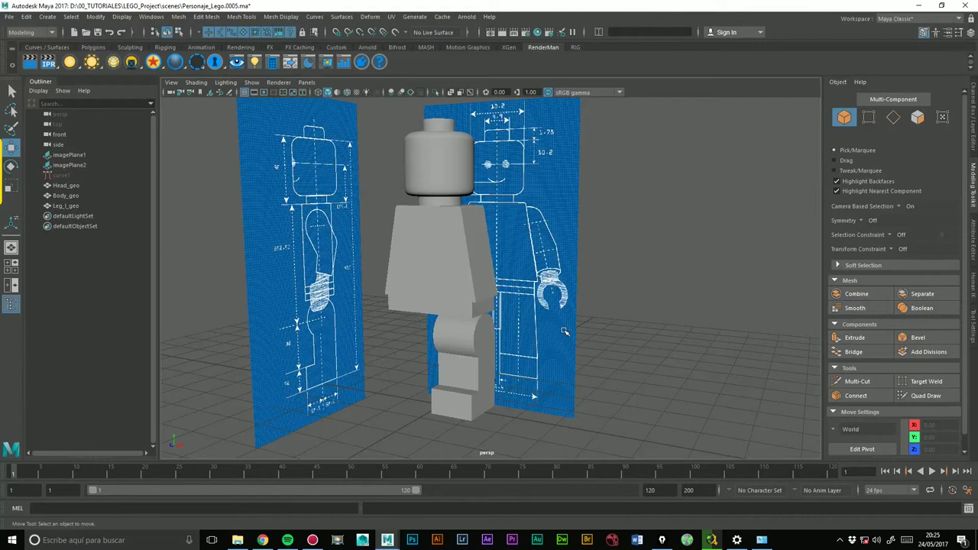
left_click(470, 403)
left_click_drag(470, 404, 572, 261, "alt")
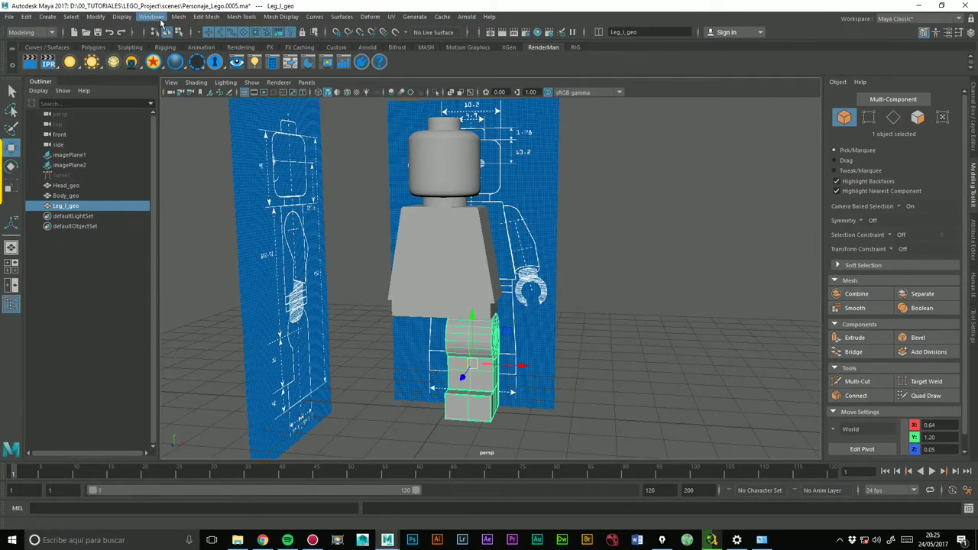
left_click(178, 17)
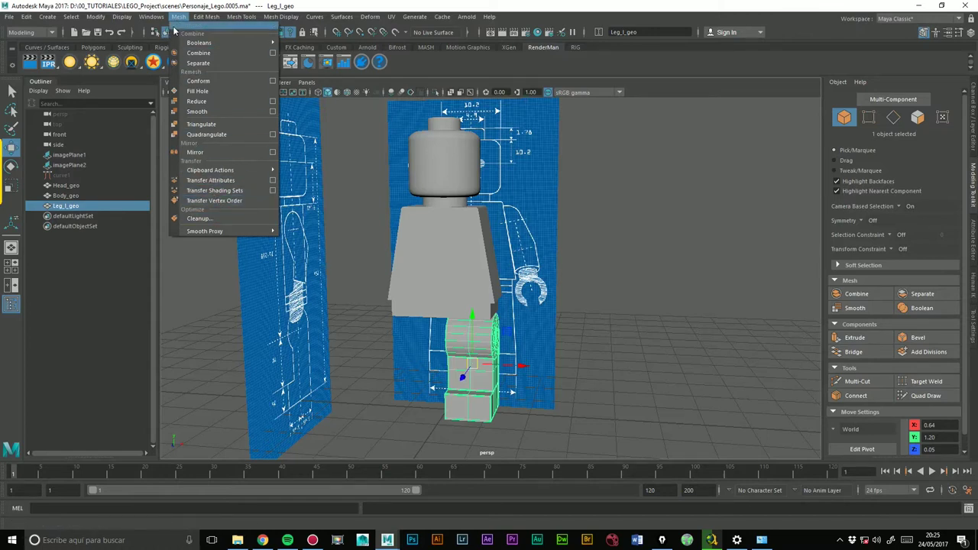
left_click(268, 155)
mouse_move(627, 237)
left_mouse_down("alt")
mouse_move(632, 223)
mouse_move(676, 220)
mouse_move(565, 217)
mouse_move(634, 205)
mouse_move(673, 211)
mouse_move(629, 195)
left_mouse_up("alt")
left_click(635, 220)
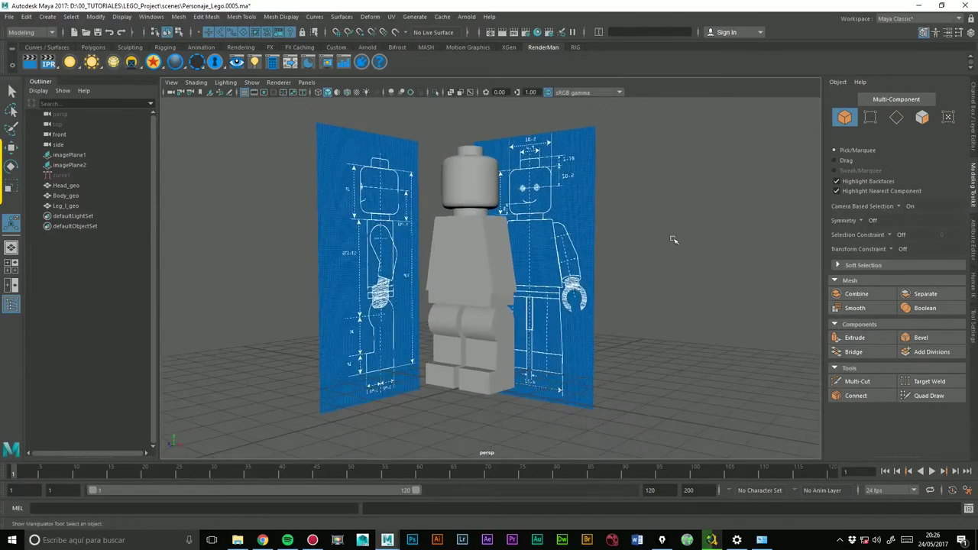
Save the scene and zoom the view in on the figure's torso and hips.
key("ctrl+s")
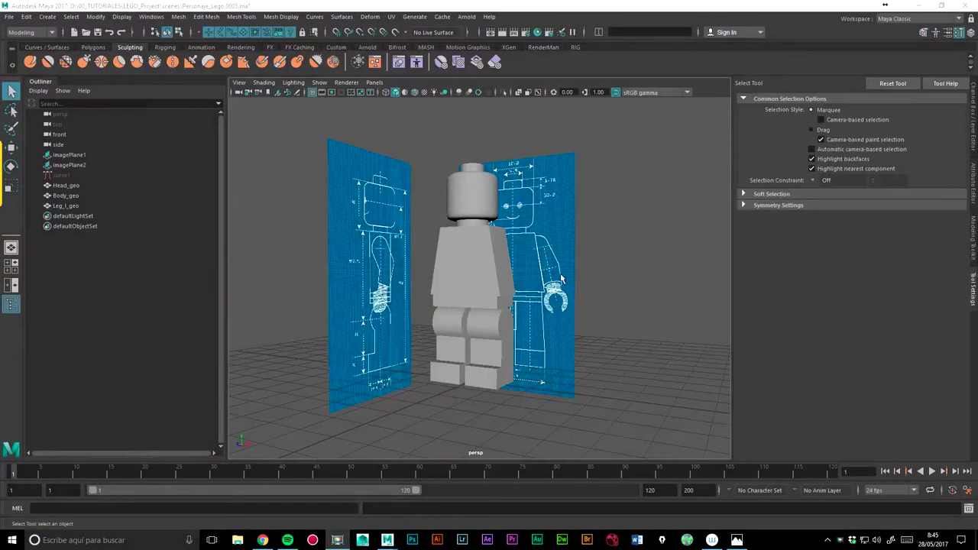
left_click(551, 287)
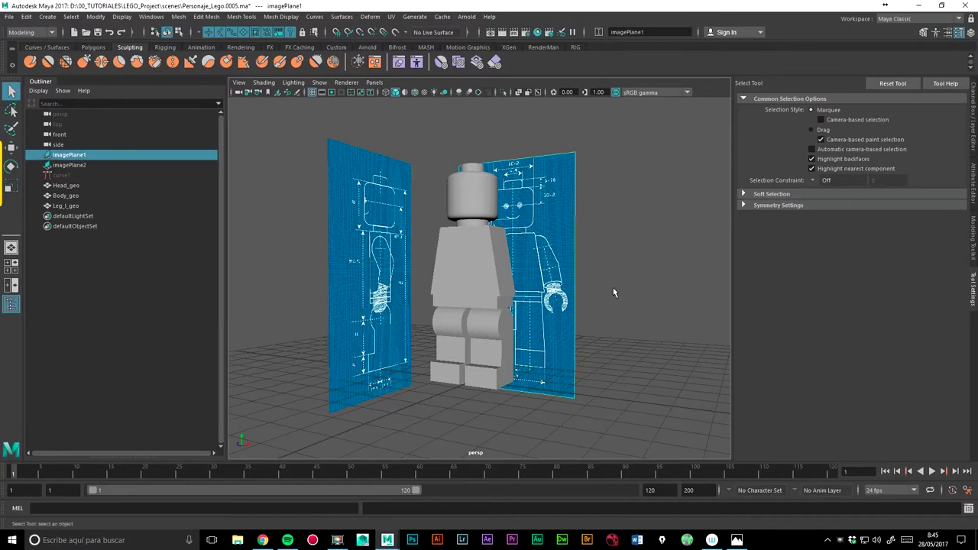
left_click_drag(550, 286, 534, 275, "alt")
right_click_drag(535, 275, 571, 226, "alt")
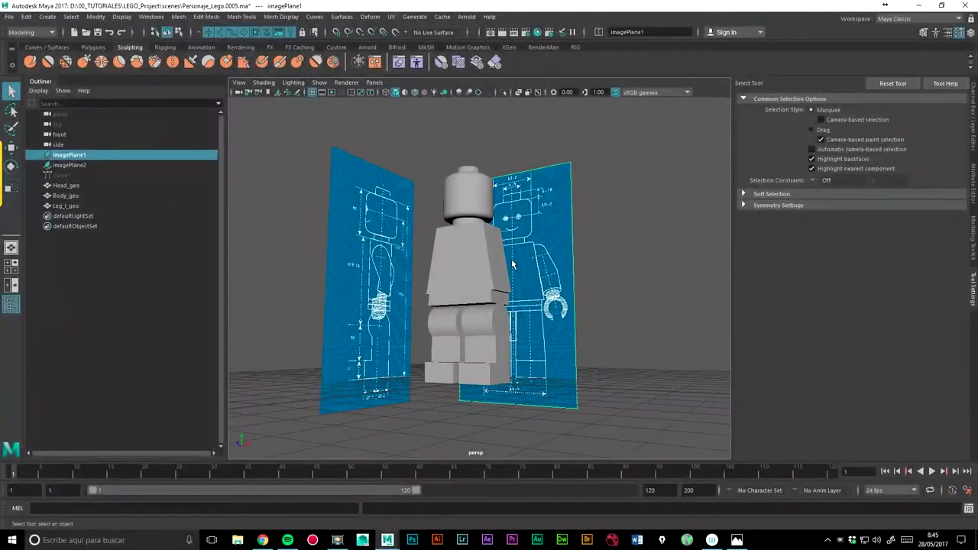
scroll(571, 227, "up", 5)
middle_click_drag(516, 239, 478, 256, "alt")
Select Body_geo, orbit to face the torso front-on, and switch to Edge mode.
left_click(477, 256)
left_click_drag(478, 256, 505, 252, "alt")
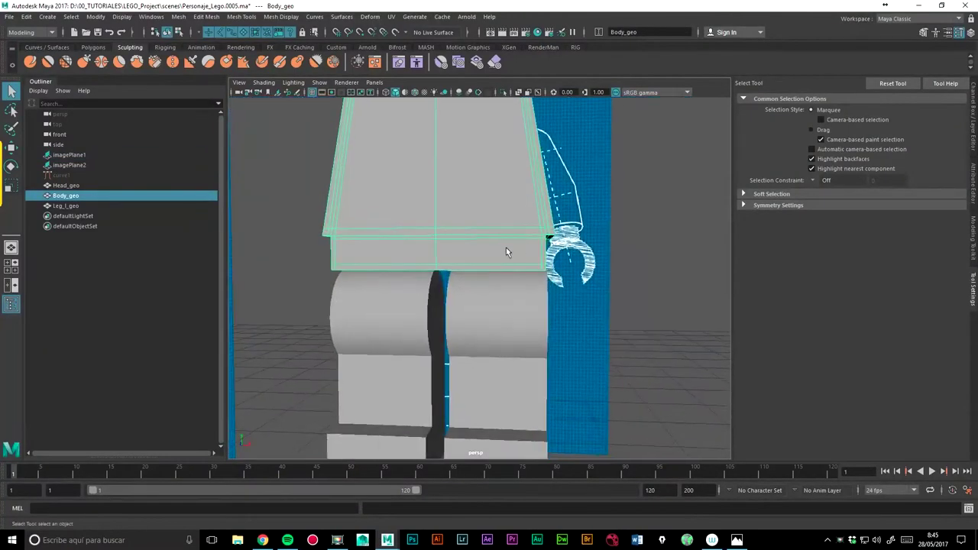
mouse_move(354, 254)
left_mouse_down("alt")
mouse_move(480, 252)
mouse_move(485, 203)
mouse_move(484, 242)
left_mouse_up("alt")
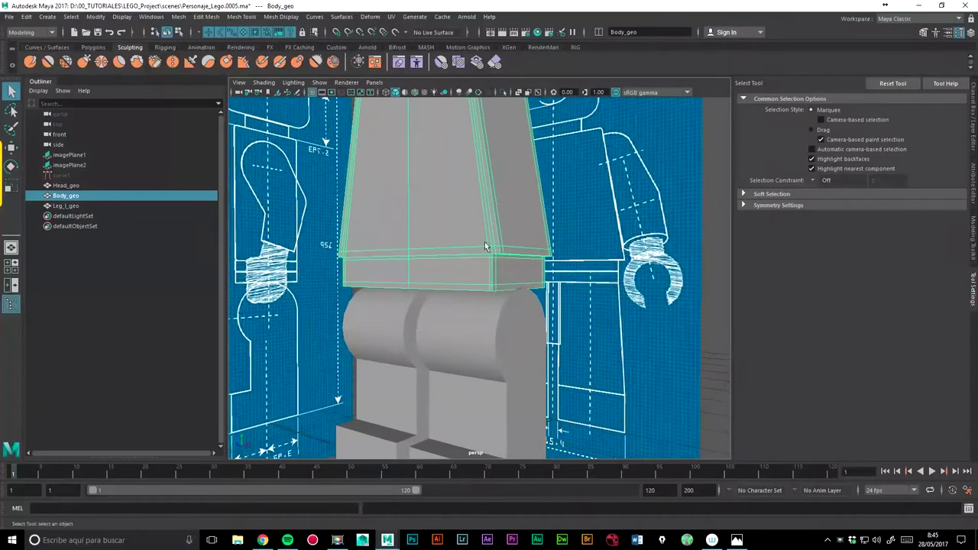
right_click_drag(463, 276, 462, 252)
scroll(458, 252, "up", 3)
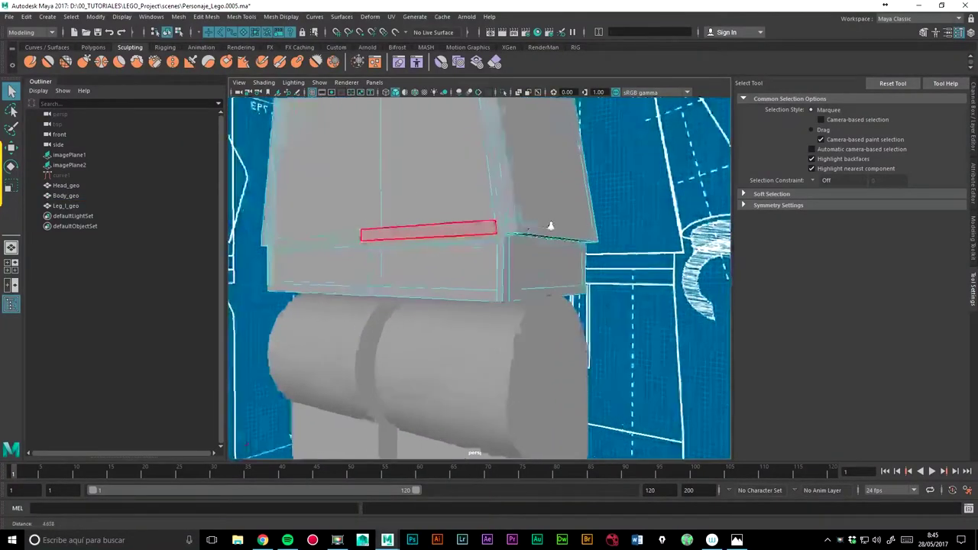
scroll(495, 193, "up", 3)
Return the torso to Object Mode and hide Leg_l_geo, imagePlane1 and imagePlane2.
left_click(495, 191)
right_click(482, 212)
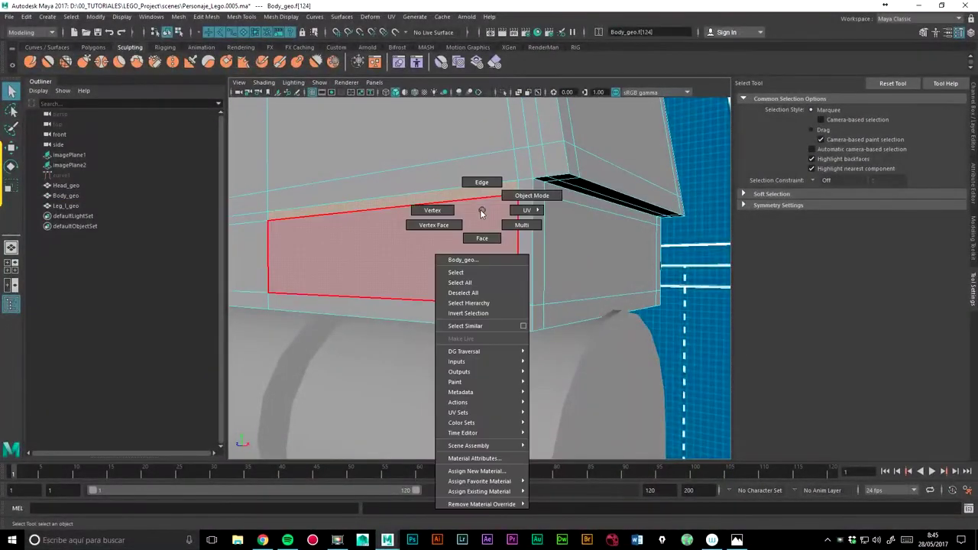
left_click(508, 196)
left_click(66, 207)
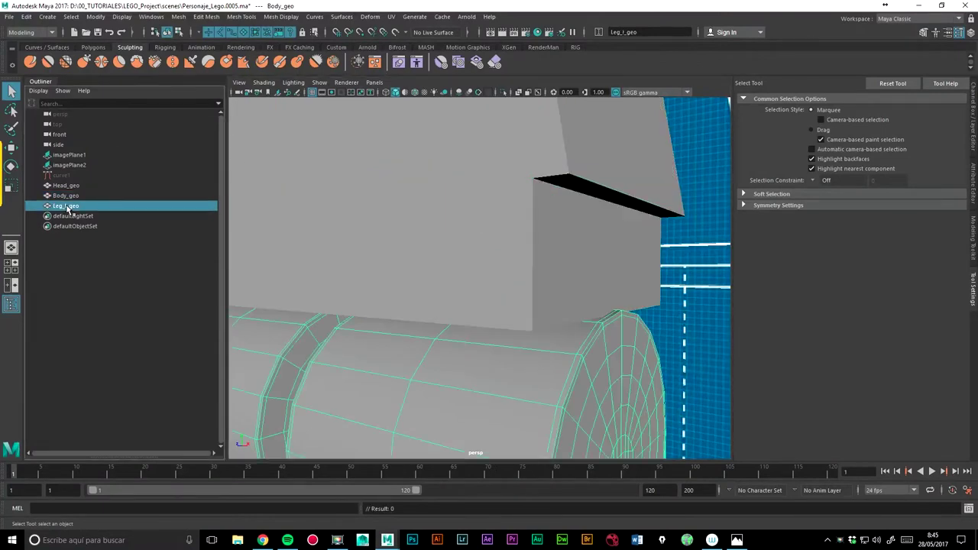
key("Delete")
key("ctrl+z")
key("ctrl+h")
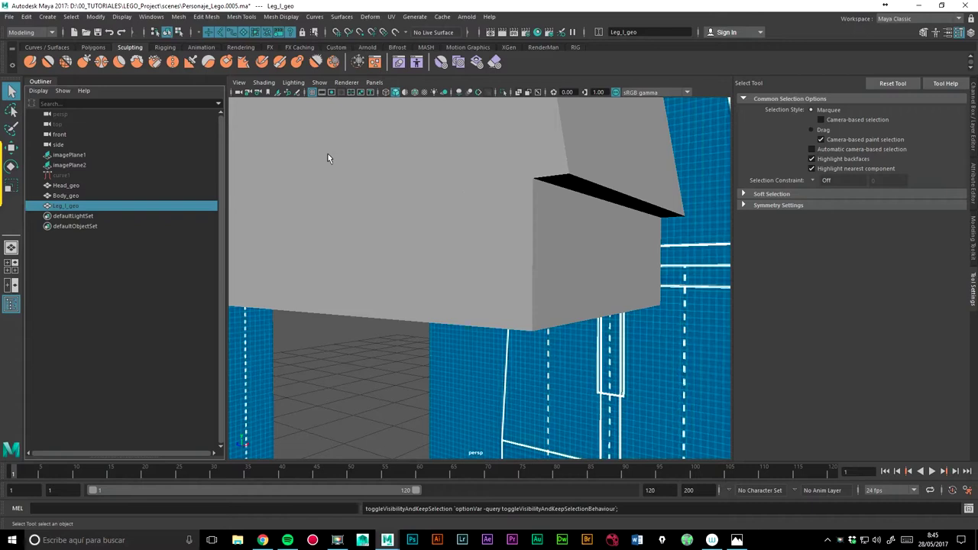
left_click(79, 155)
key("ctrl+h")
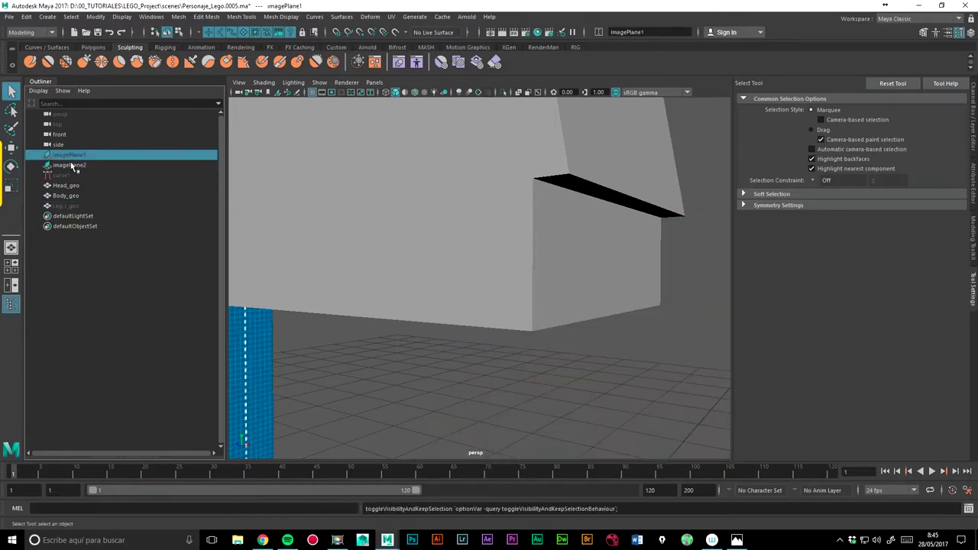
left_click(107, 164)
key("ctrl+h")
In Face mode, select Body_geo's front hip band and underside faces.
left_click(490, 262)
left_click_drag(550, 222, 418, 254, "alt")
right_click_drag(418, 254, 466, 273, "alt")
left_click(450, 241)
left_click_drag(423, 251, 480, 255, "alt")
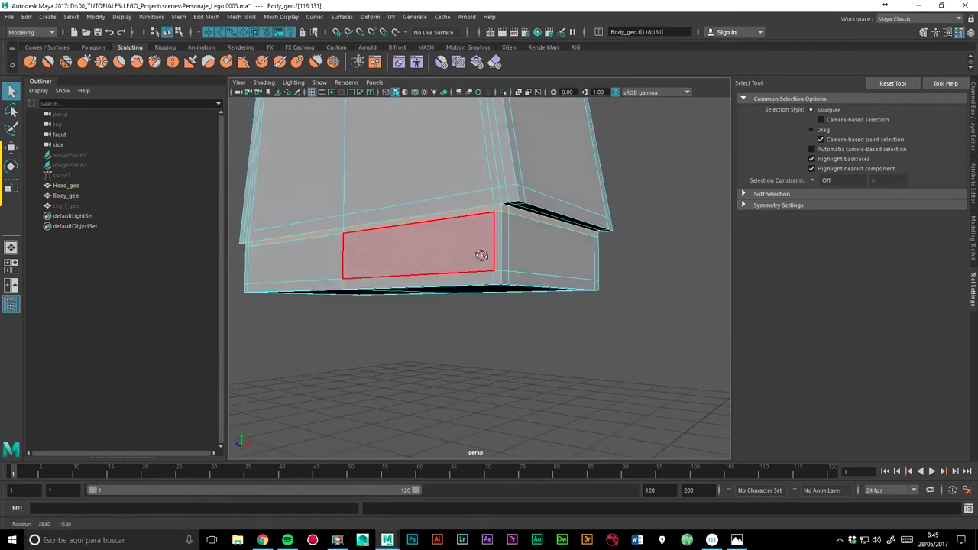
left_click(459, 252)
left_click(478, 279)
mouse_move(478, 280)
left_mouse_down("alt")
mouse_move(466, 266)
mouse_move(478, 258)
left_mouse_up("alt")
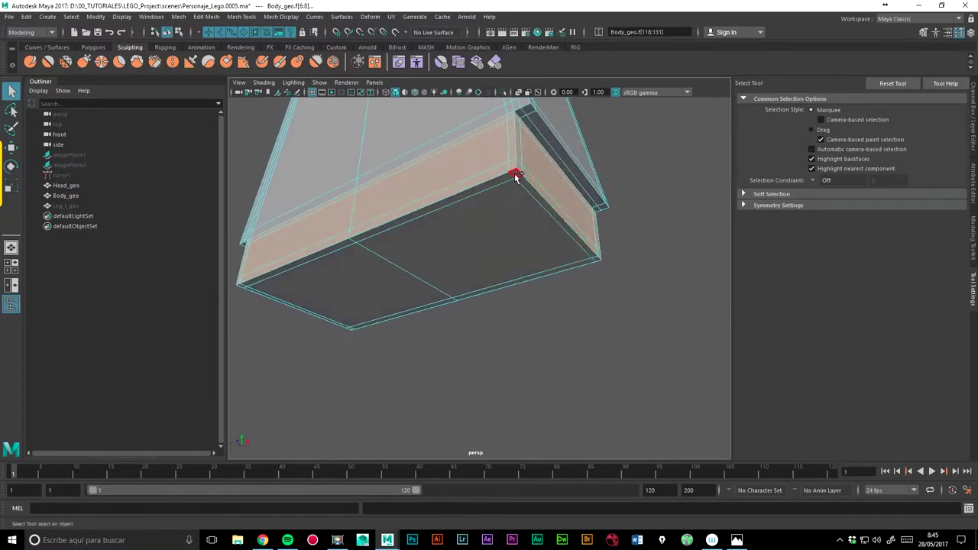
left_click(579, 254)
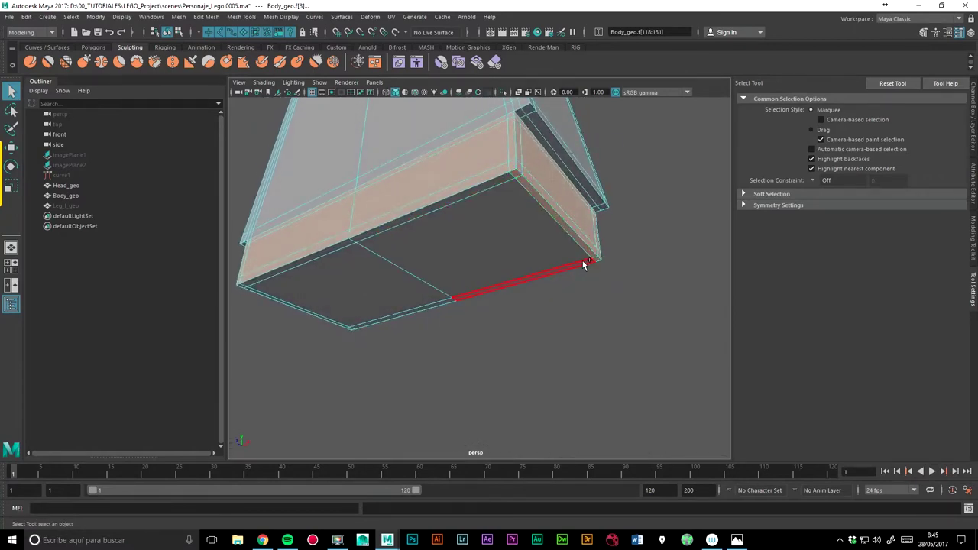
left_click(508, 207, "shift")
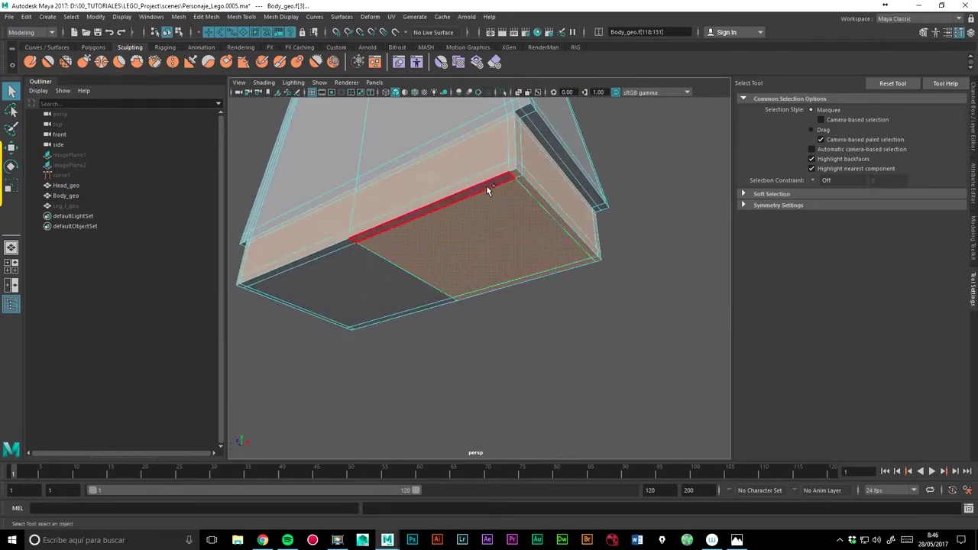
left_click(360, 266, "shift")
mouse_move(418, 263)
left_mouse_down("alt")
mouse_move(520, 267)
mouse_move(502, 192)
left_mouse_up("alt")
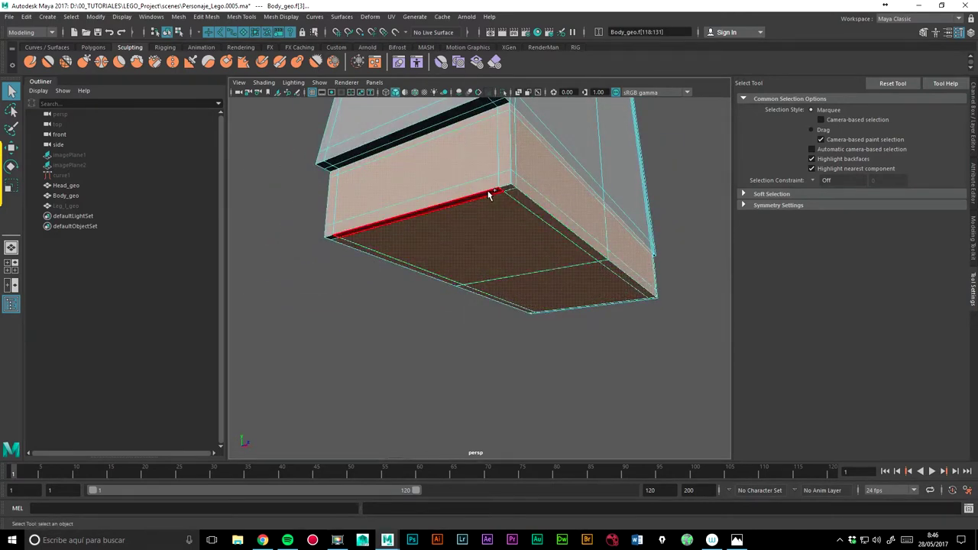
mouse_move(355, 235)
left_mouse_down("alt")
mouse_move(458, 218)
mouse_move(504, 191)
left_mouse_up("alt")
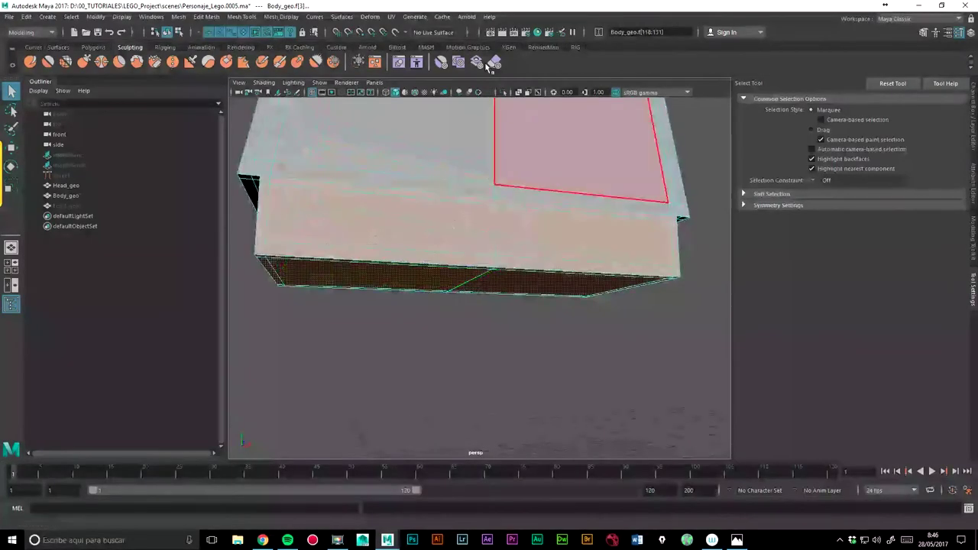
Try splitting the hip faces via the Modeling Toolkit, then reselect the 54 hip block faces.
left_click(923, 32)
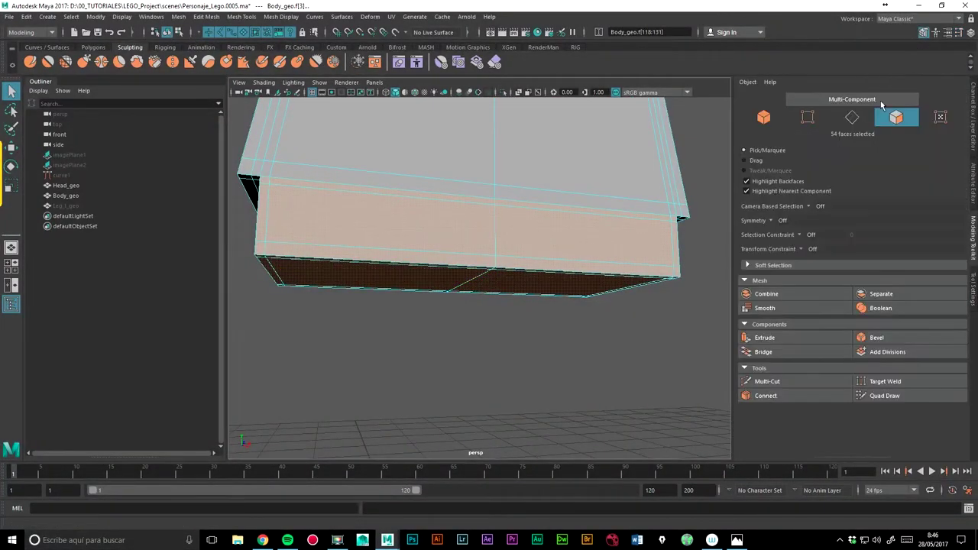
left_click(881, 293)
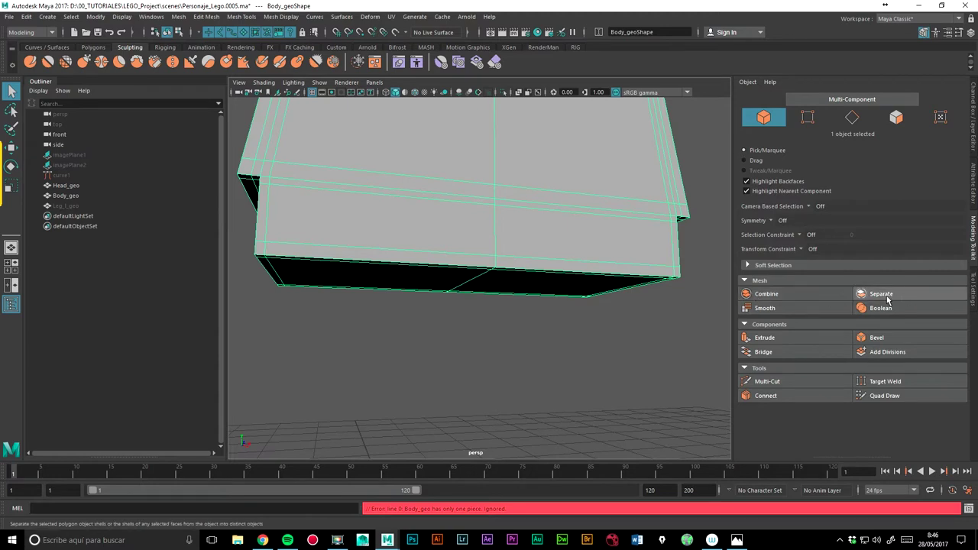
left_click_drag(437, 248, 568, 240, "alt")
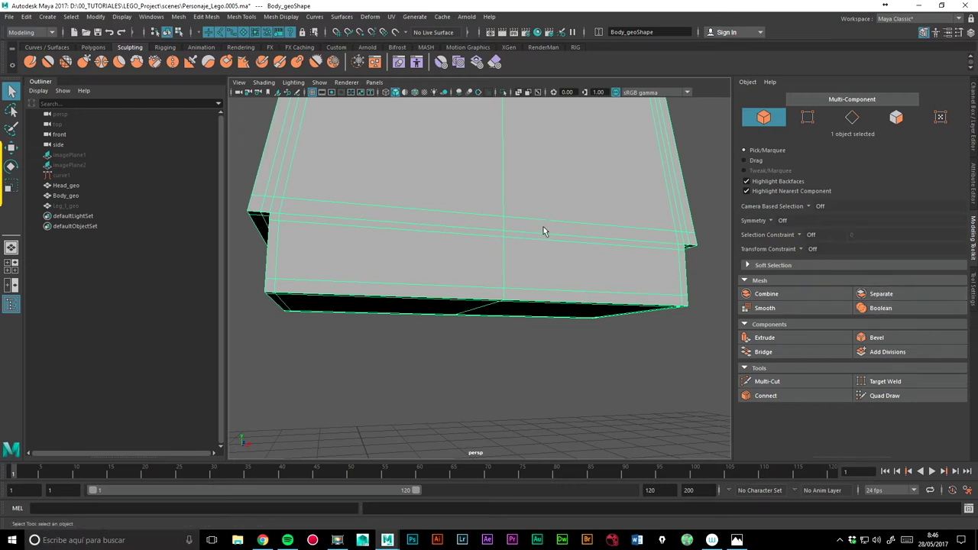
left_click_drag(543, 231, 433, 298, "alt")
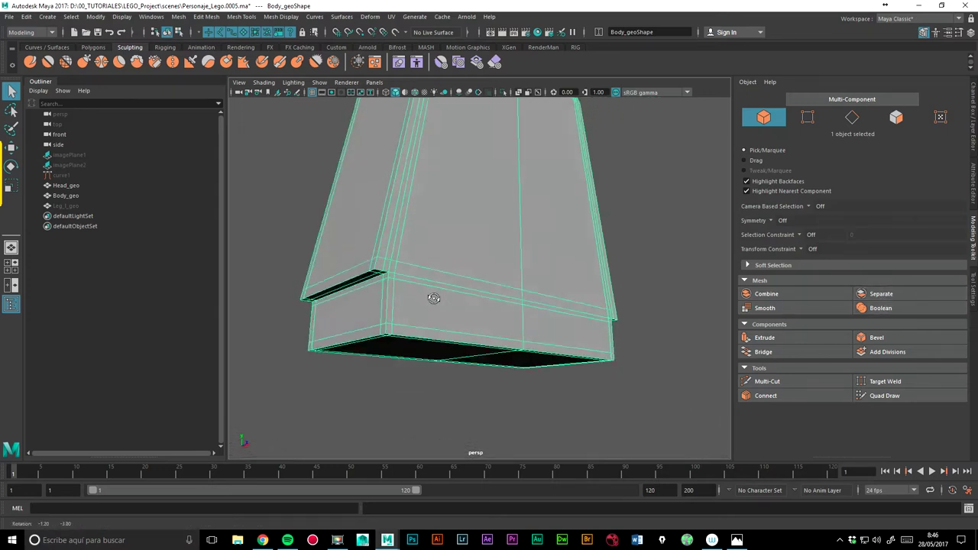
mouse_move(672, 313)
left_mouse_down("alt")
mouse_move(565, 275)
mouse_move(551, 282)
left_mouse_up("alt")
right_click_drag(385, 281, 391, 280)
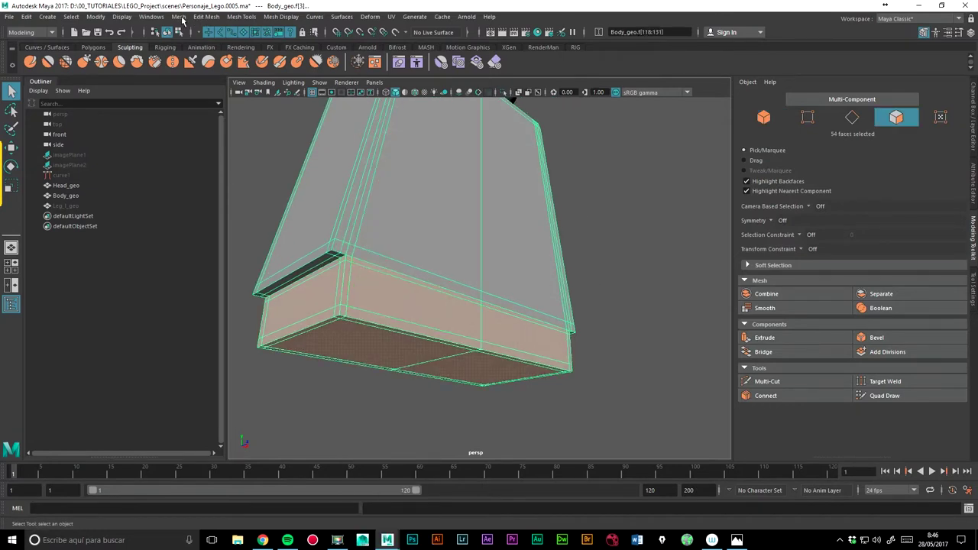
Extract the selected hip faces with Edit Mesh > Extract.
left_click(209, 18)
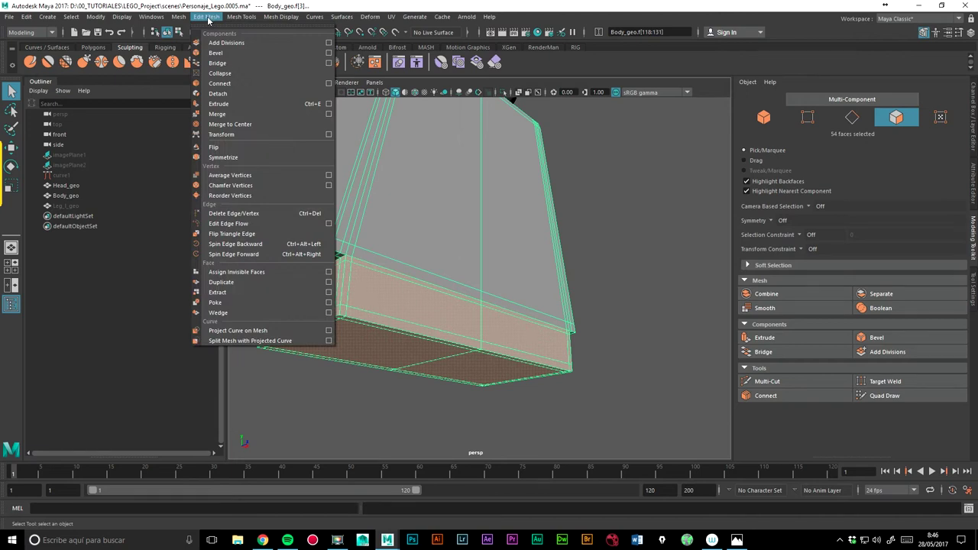
left_click(219, 292)
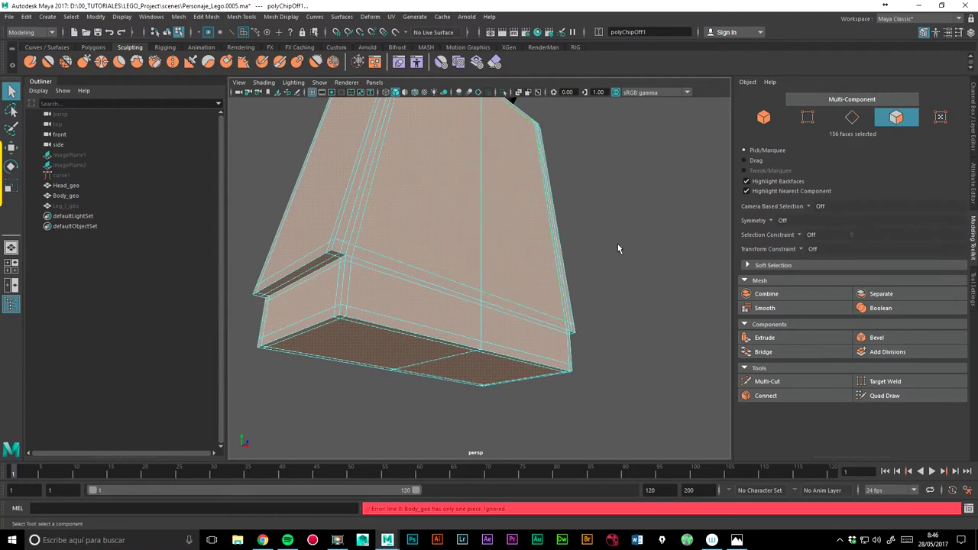
left_click_drag(615, 248, 605, 248, "alt")
right_click_drag(349, 288, 526, 206, "alt")
Select the hip block's front and side face loops plus its bevel strip and bottom faces.
double_click(407, 250)
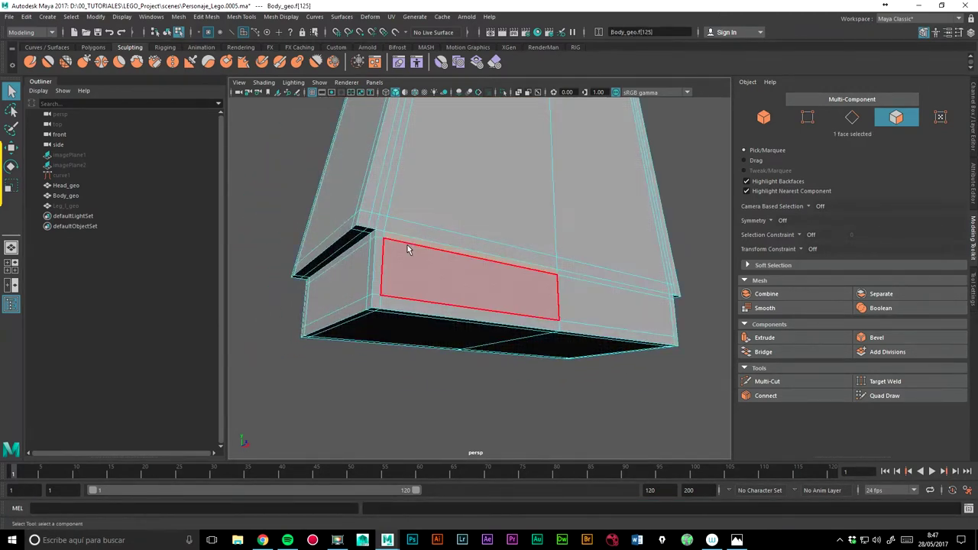
double_click(377, 258, "shift")
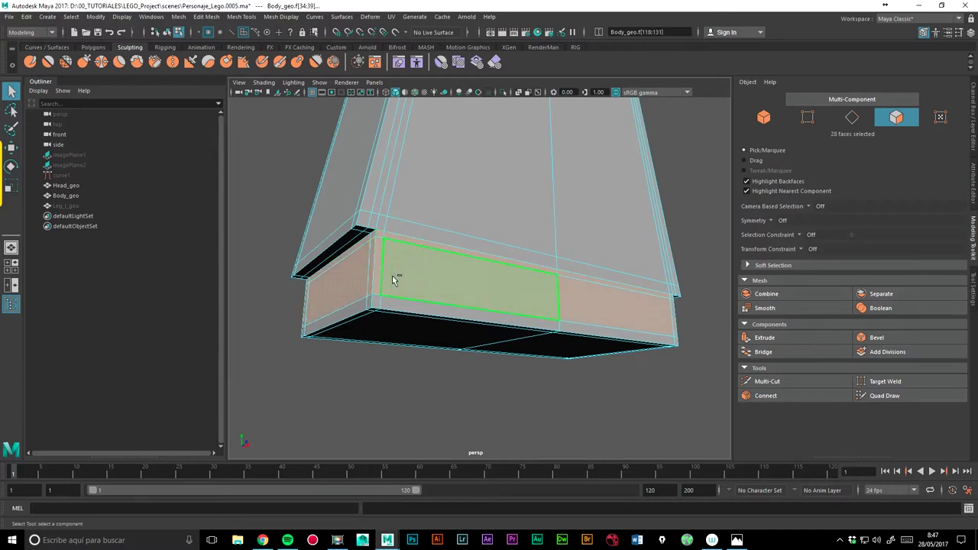
left_click_drag(395, 287, 393, 218, "alt")
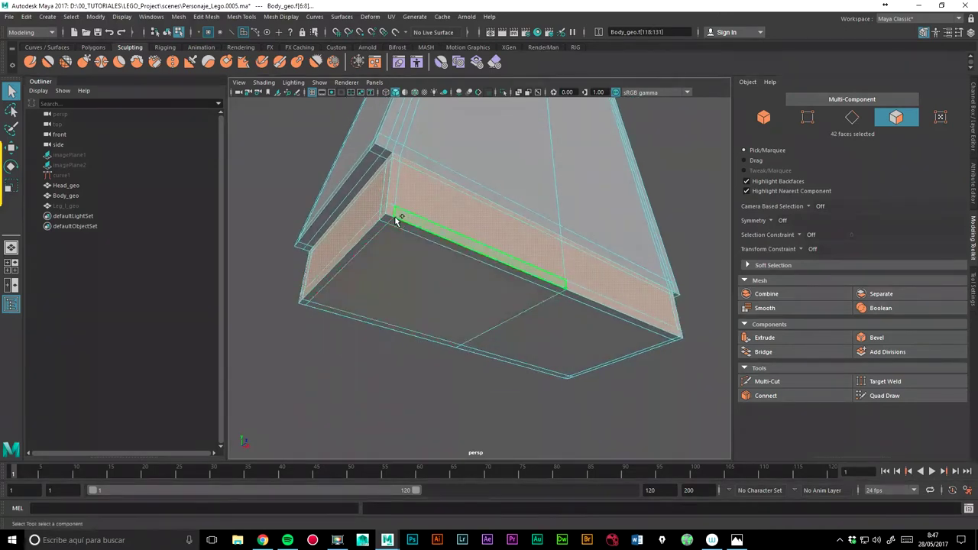
left_click(400, 224, "shift")
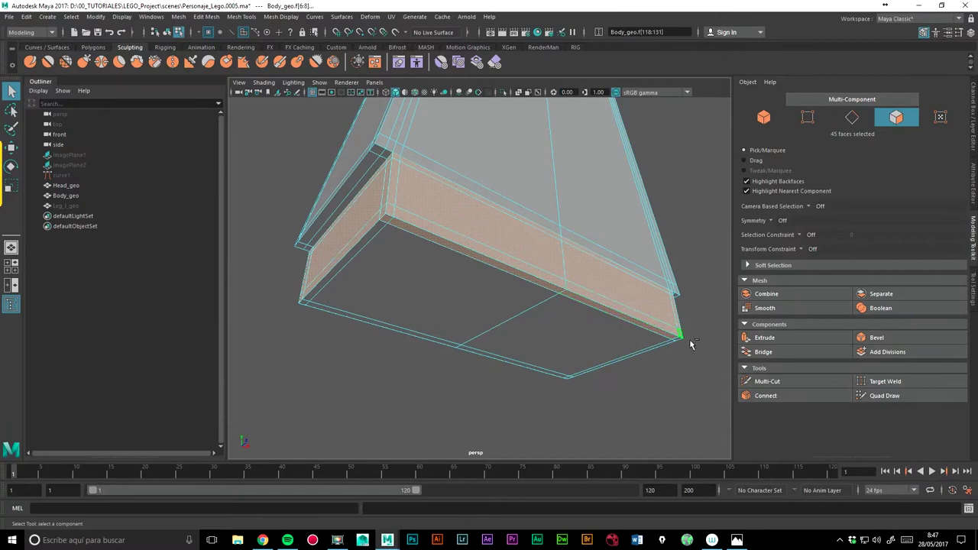
left_click(663, 344, "shift")
left_click(425, 262, "shift")
left_click(378, 225, "shift")
left_click_drag(377, 225, 629, 241, "alt")
left_click(645, 252, "shift")
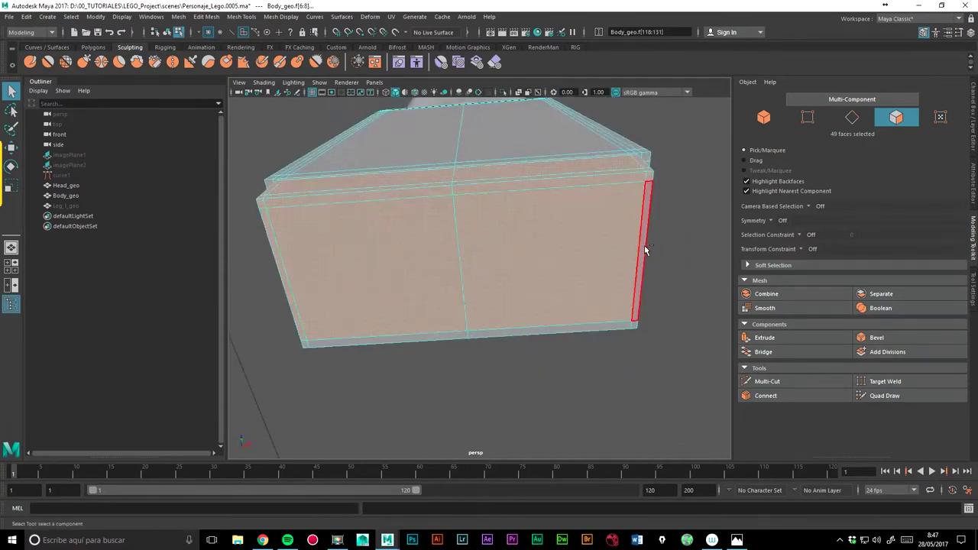
left_click(550, 330, "shift")
left_click(447, 339, "shift")
left_click(448, 339, "shift")
left_click(306, 342, "shift")
mouse_move(306, 342)
left_mouse_down("alt")
mouse_move(529, 327)
mouse_move(415, 303)
left_mouse_up("alt")
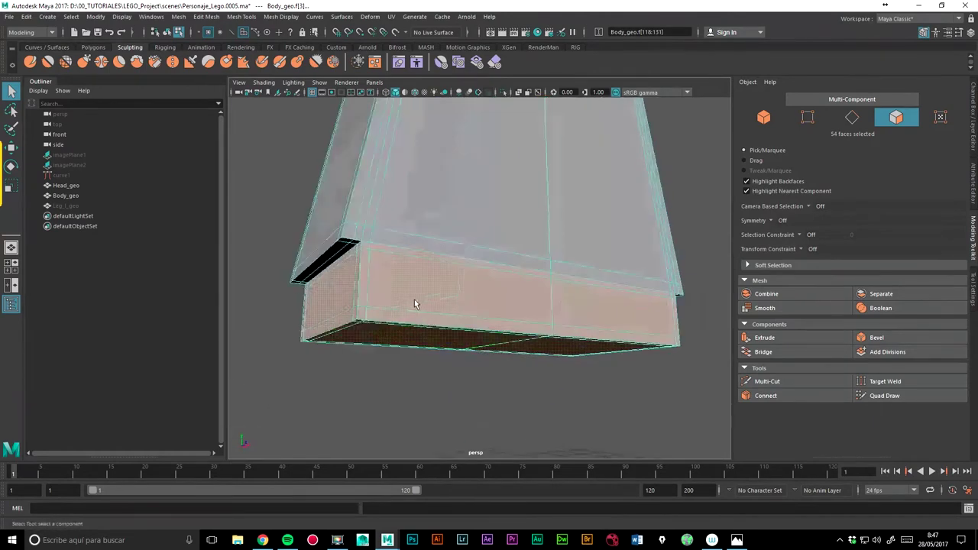
Extract those faces, then expand Body_geo in the Outliner and select polySurface1.
left_click(206, 16)
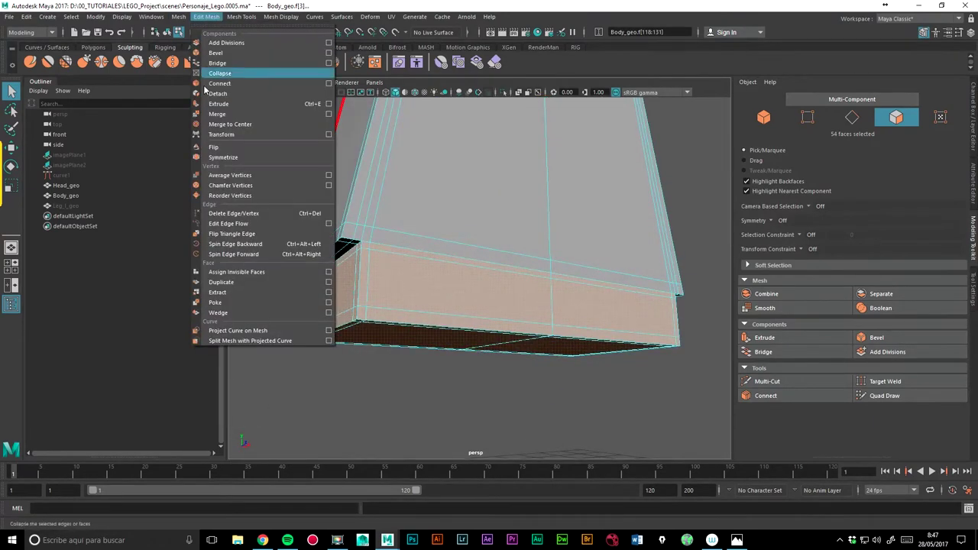
left_click(217, 293)
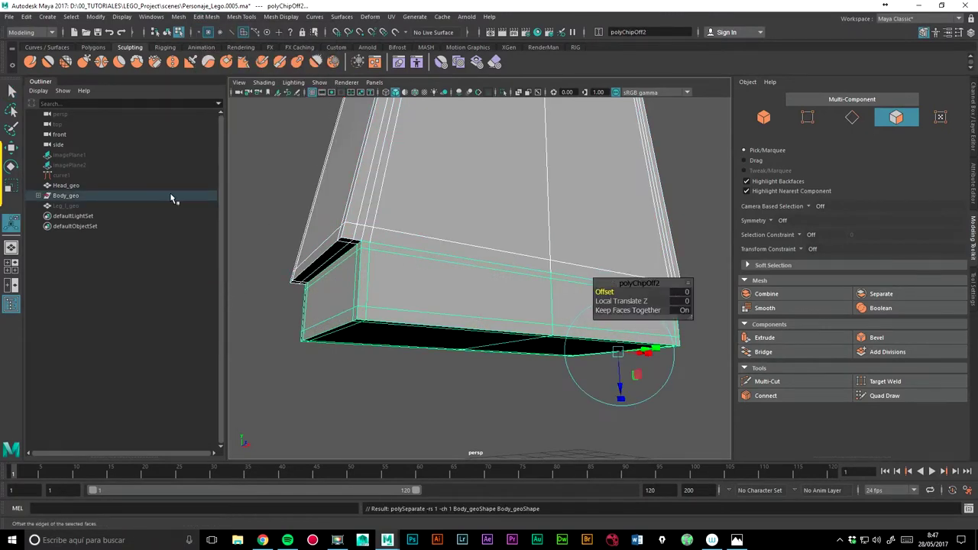
left_click(42, 198)
left_click(76, 206)
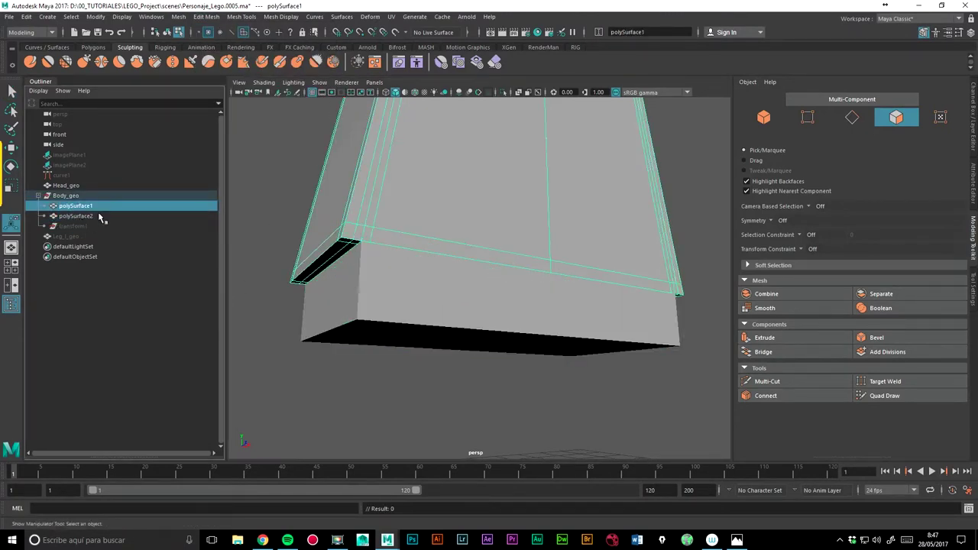
Hide the upper torso piece polySurface1.
key("f")
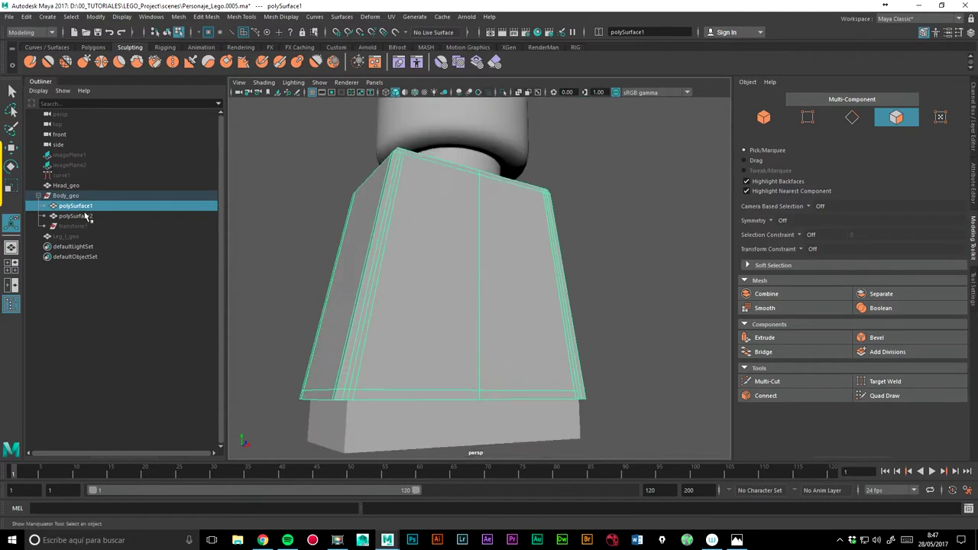
left_click(86, 216)
mouse_move(493, 293)
left_mouse_down("alt")
mouse_move(530, 230)
mouse_move(476, 266)
left_mouse_up("alt")
left_click(83, 206)
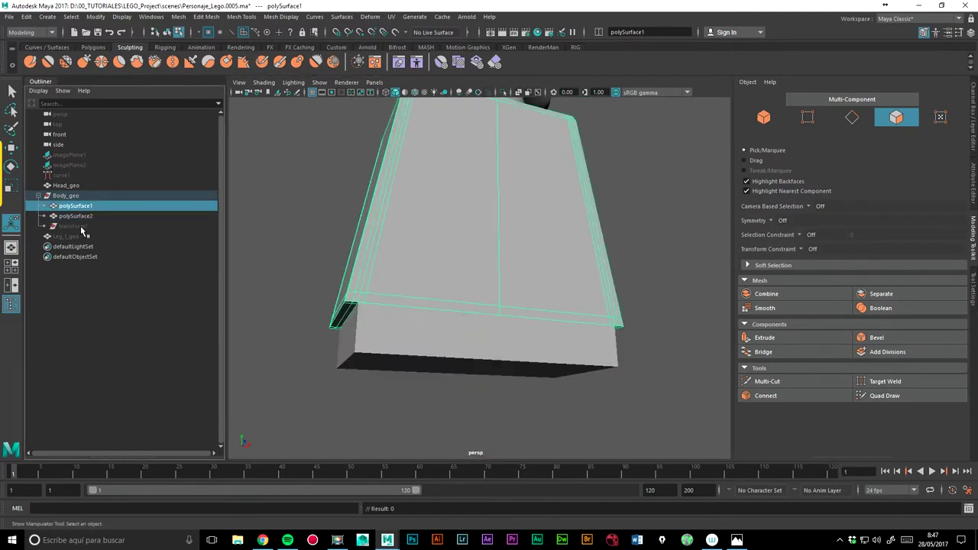
key("ctrl+h")
Return to Object Mode and hide Head_geo so only the hip block polySurface2 remains.
left_click(497, 312)
mouse_move(571, 312)
left_mouse_down("alt")
mouse_move(448, 321)
mouse_move(481, 340)
left_mouse_up("alt")
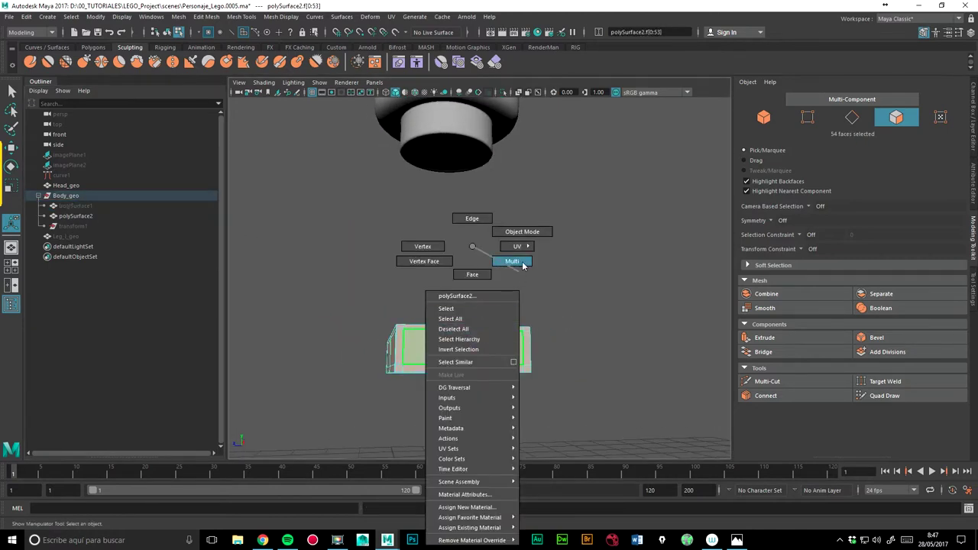
right_click_drag(473, 337, 522, 227)
left_click_drag(522, 228, 562, 298, "alt")
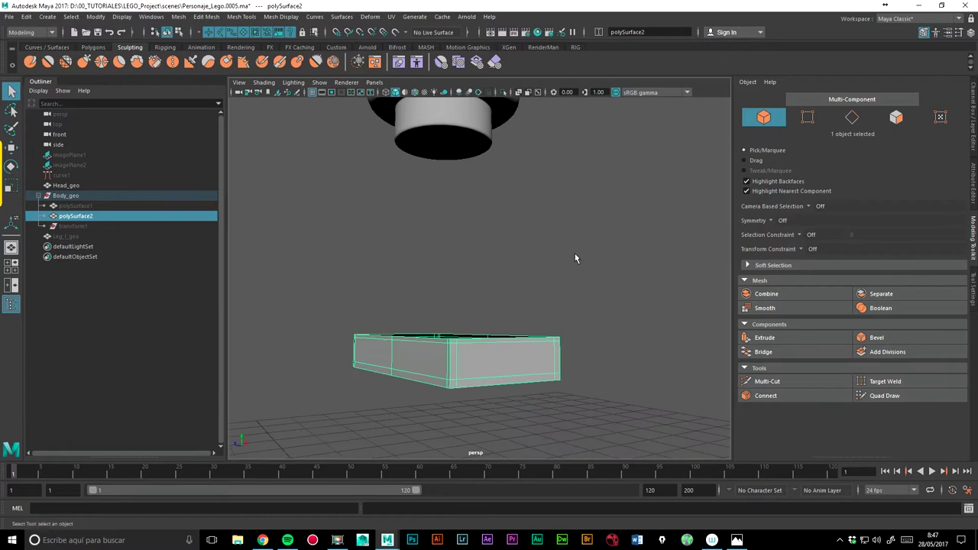
left_click(66, 186)
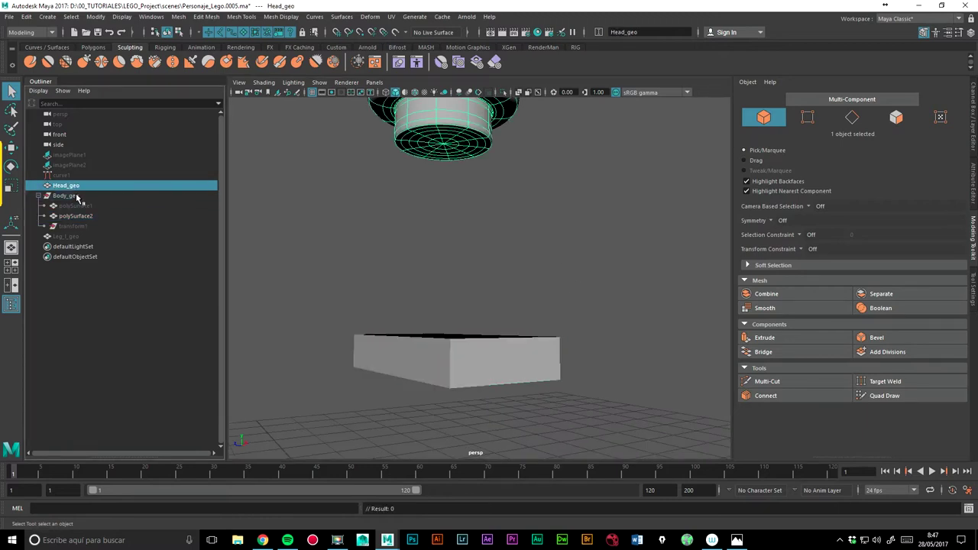
key("ctrl+h")
left_click_drag(483, 250, 424, 257, "alt")
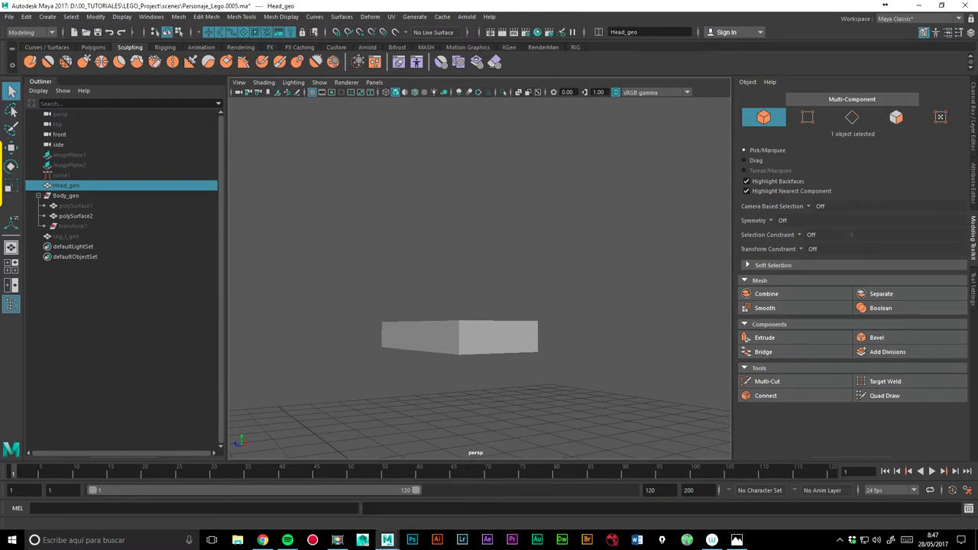
left_click(239, 540)
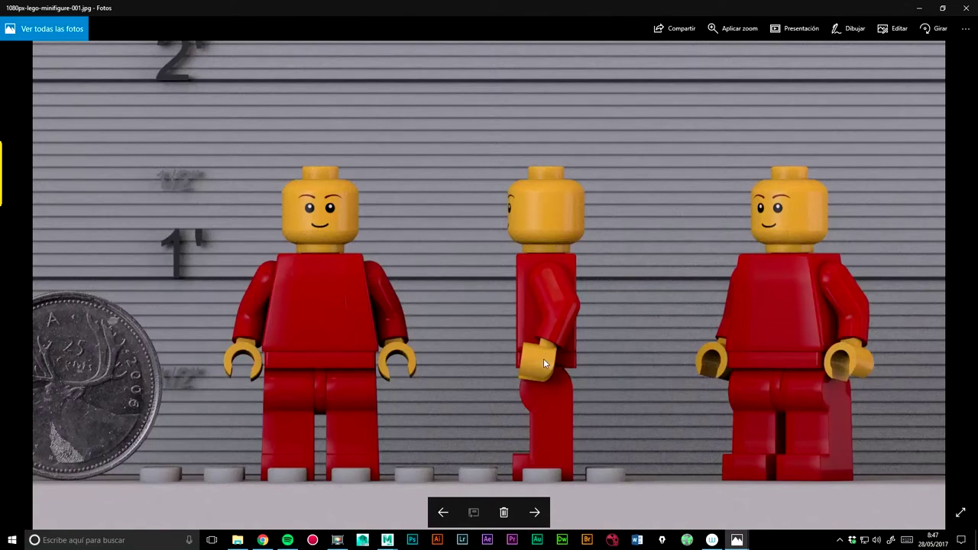
Draw red pen marks along the left figure's belt line and around the side figure's hip.
left_click(686, 539)
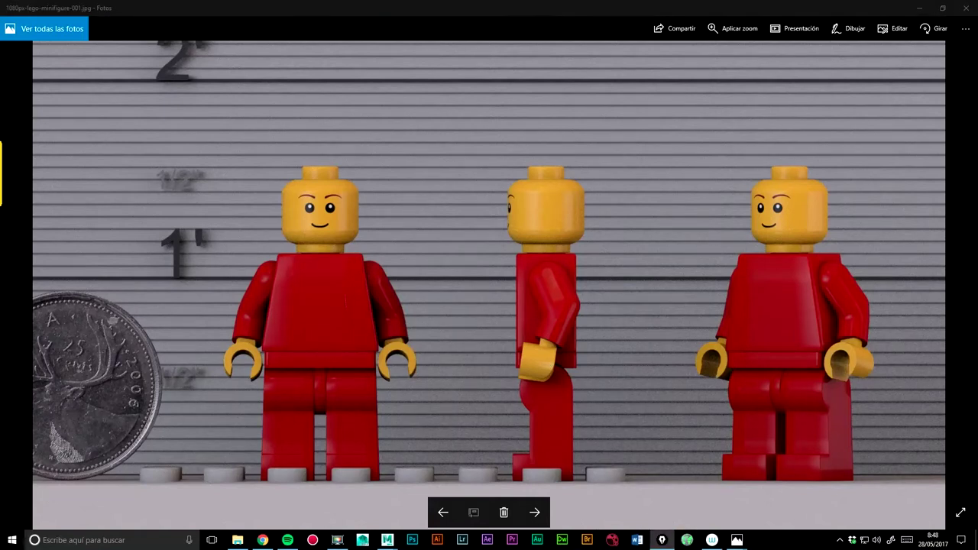
left_click_drag(527, 368, 566, 370)
left_click_drag(326, 372, 375, 371)
mouse_move(520, 375)
left_mouse_down()
mouse_move(524, 356)
mouse_move(578, 360)
mouse_move(579, 375)
mouse_move(566, 376)
left_mouse_up()
Unhide the left leg Leg_l_geo and the blueprint image planes imagePlane1 and imagePlane2.
left_click(919, 7)
left_click(504, 353)
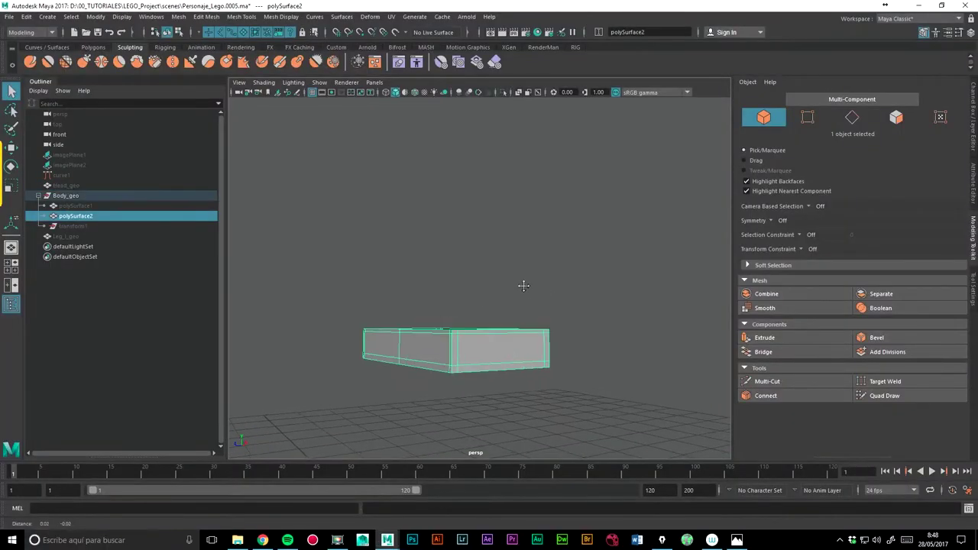
left_click_drag(458, 283, 331, 219, "alt")
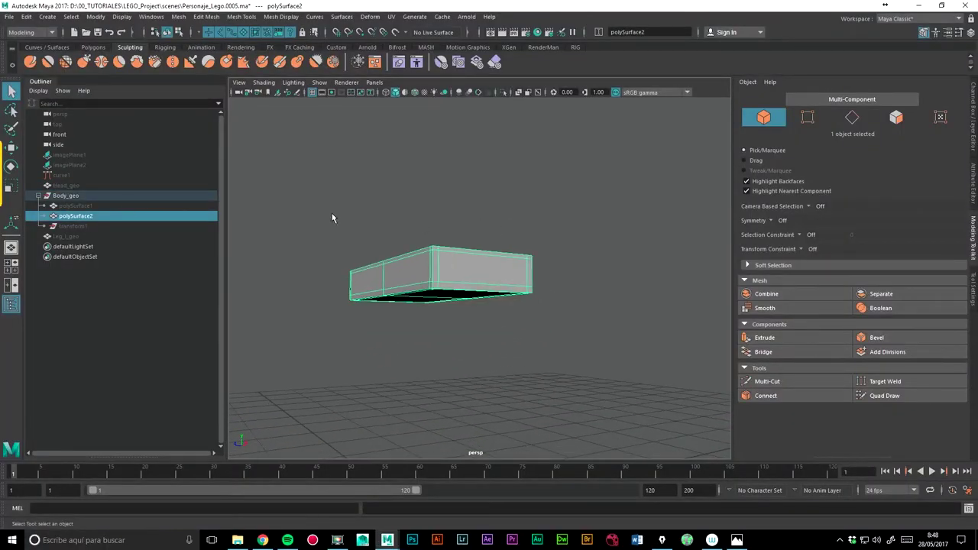
left_click(71, 237)
key("shift+h")
left_click_drag(593, 286, 557, 292, "alt")
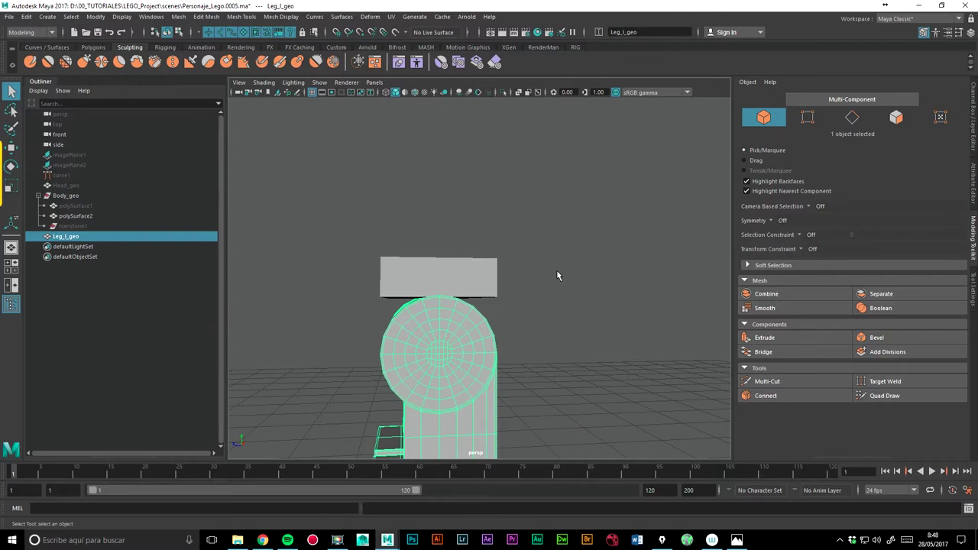
left_click(70, 159)
key("h")
left_click(70, 165)
key("h")
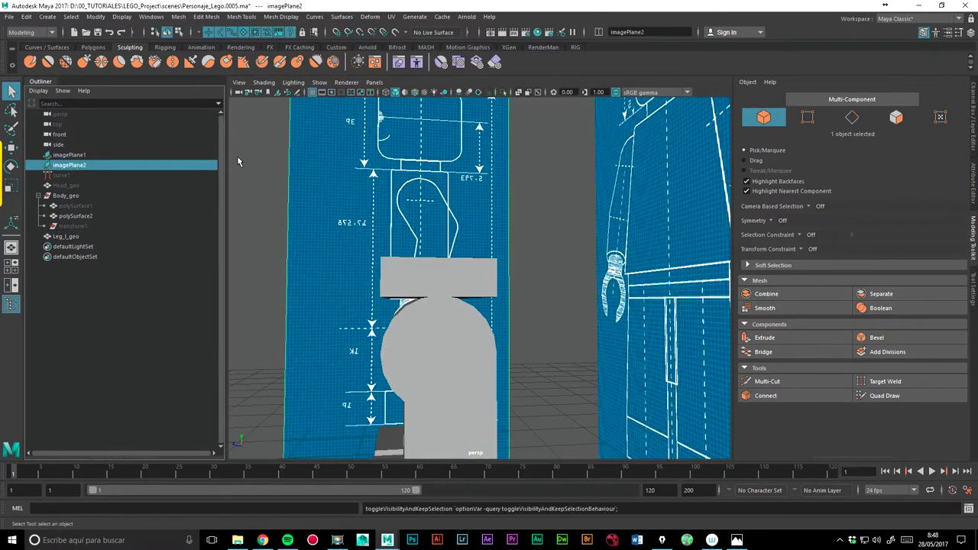
Switch to the orthographic side view and frame the hip block against the blueprint.
key("space")
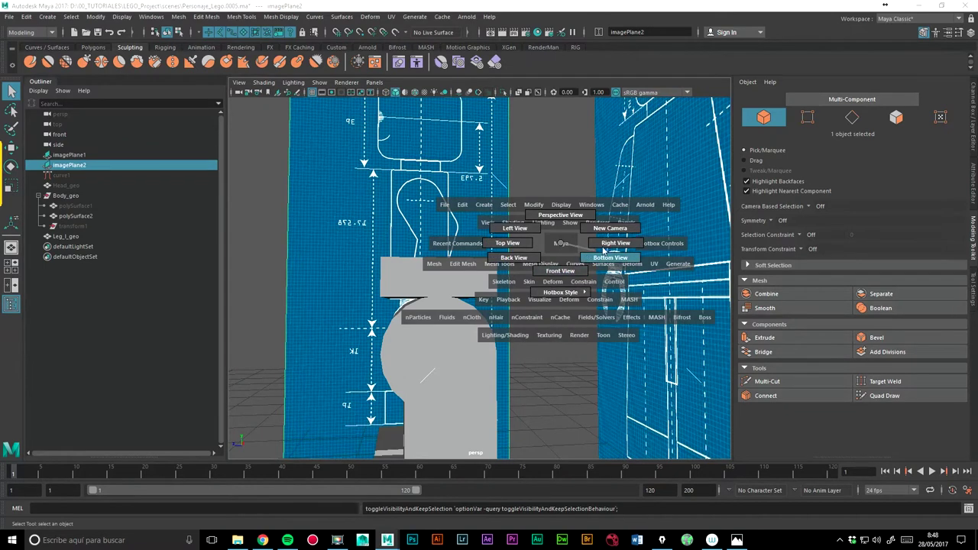
left_click_drag(560, 247, 554, 259)
middle_click_drag(442, 211, 440, 291, "alt")
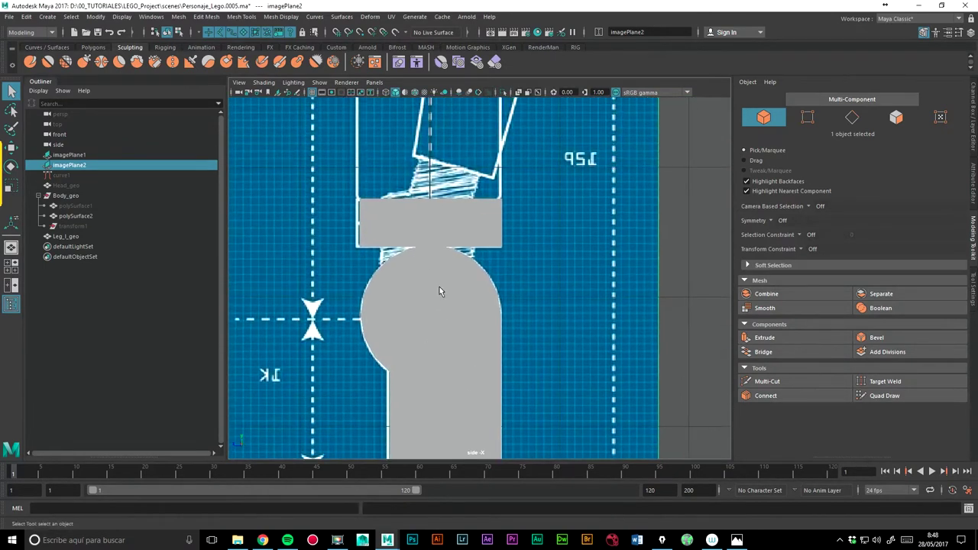
scroll(362, 243, "up", 3)
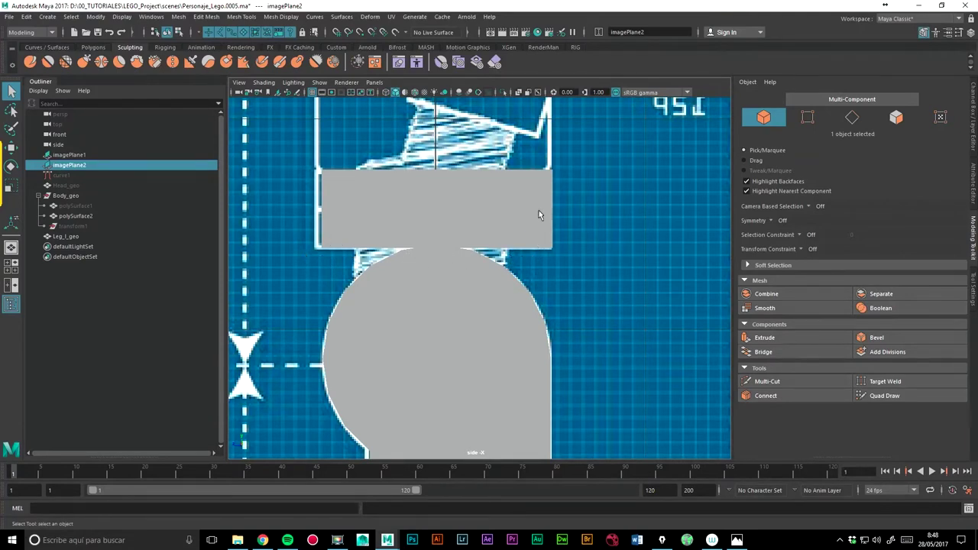
middle_click_drag(539, 214, 530, 253, "alt")
left_click(511, 237)
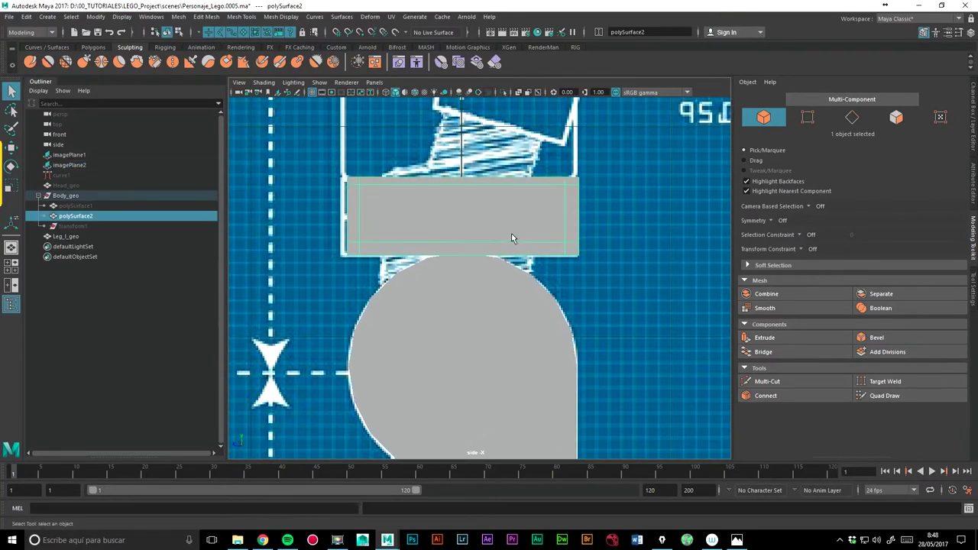
right_click_drag(375, 224, 497, 212, "alt")
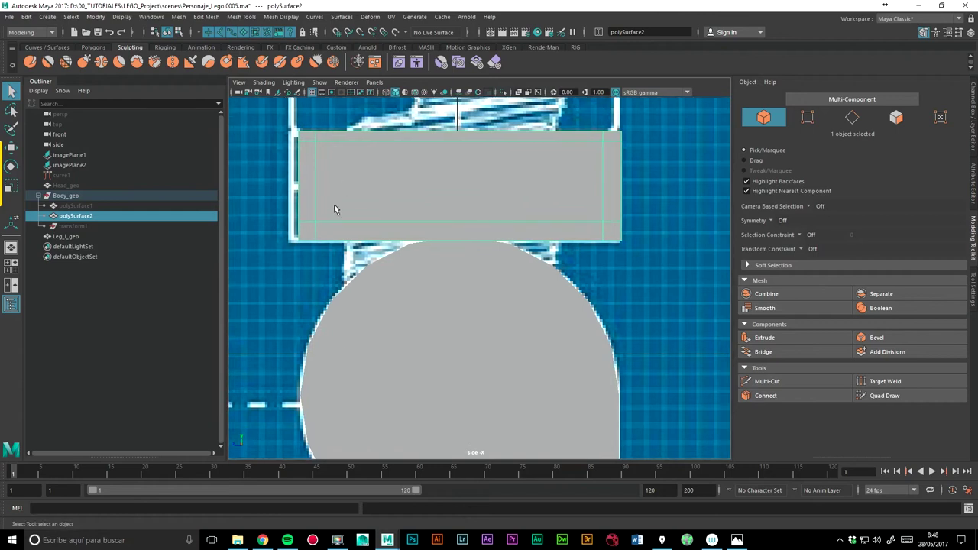
Lower the hip block's 34 bottom vertices to about Y 2.33, meeting the leg's top.
right_click_drag(334, 205, 310, 213)
mouse_move(275, 210)
left_mouse_down()
mouse_move(650, 249)
mouse_move(655, 240)
left_mouse_up()
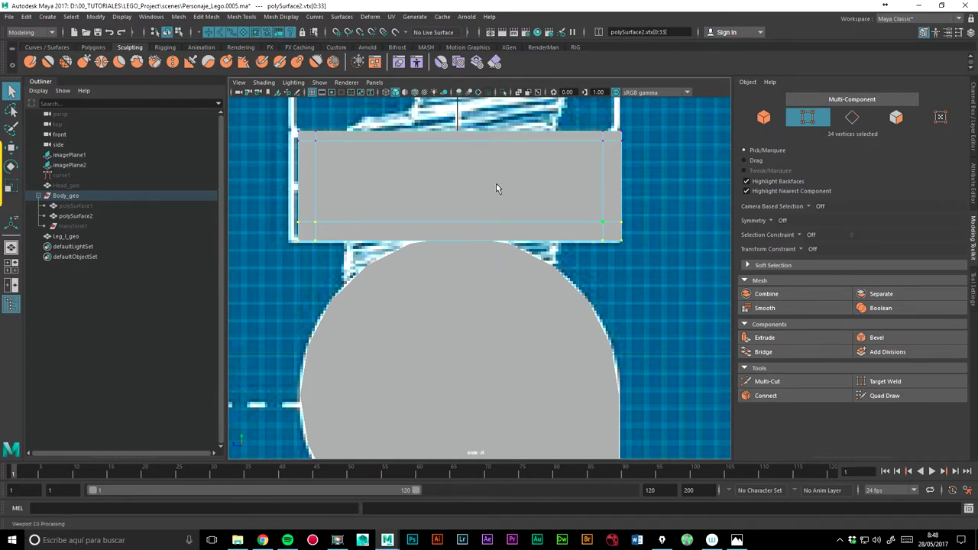
key("w")
left_click_drag(458, 183, 458, 208)
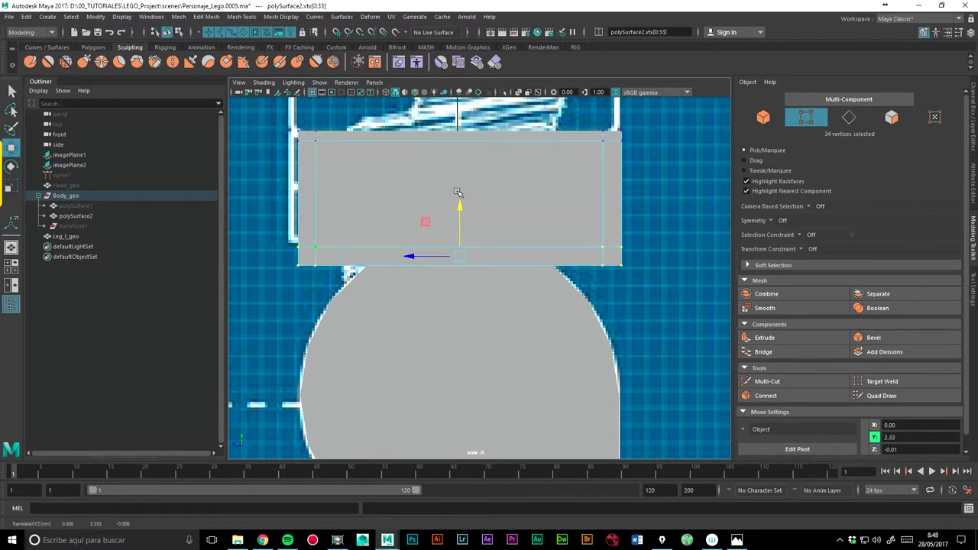
left_click(413, 92)
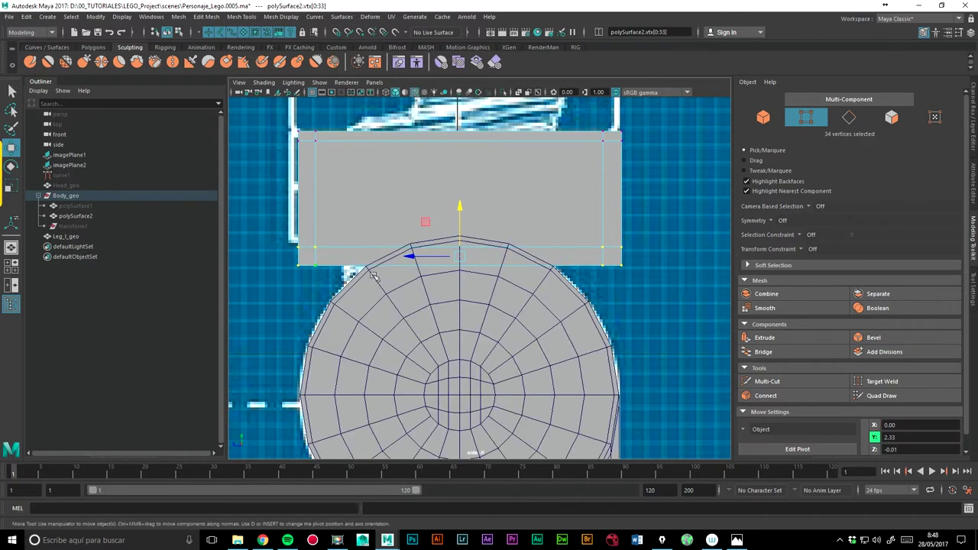
left_click_drag(458, 208, 456, 207)
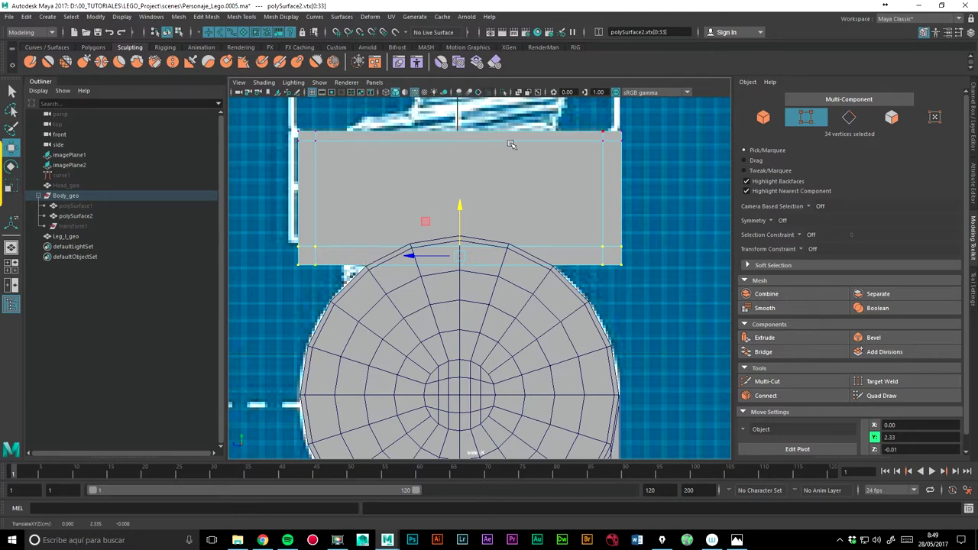
Cut a vertical edge loop down the centre of the hip block with Multi-Cut.
left_click(767, 381)
left_click(457, 146, "ctrl+shift")
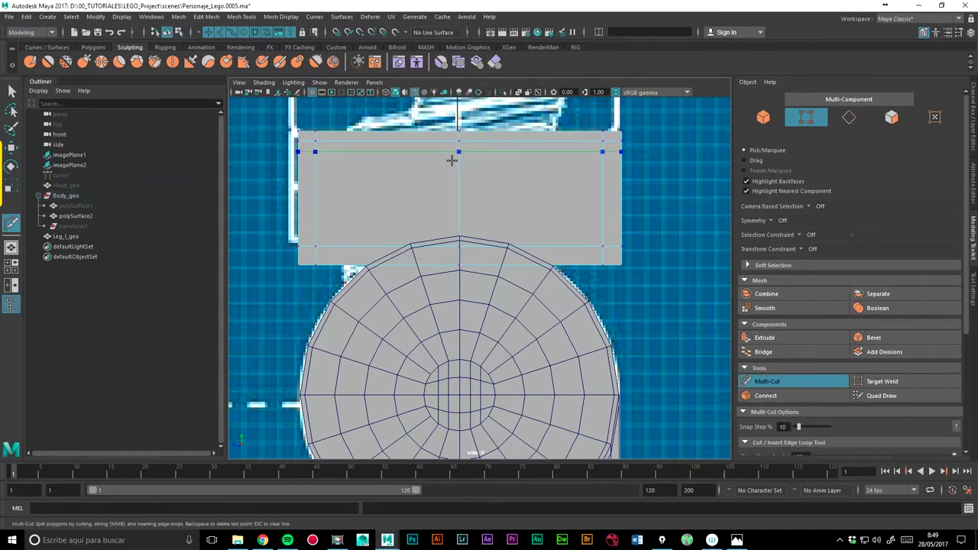
right_click_drag(511, 199, 581, 180, "alt")
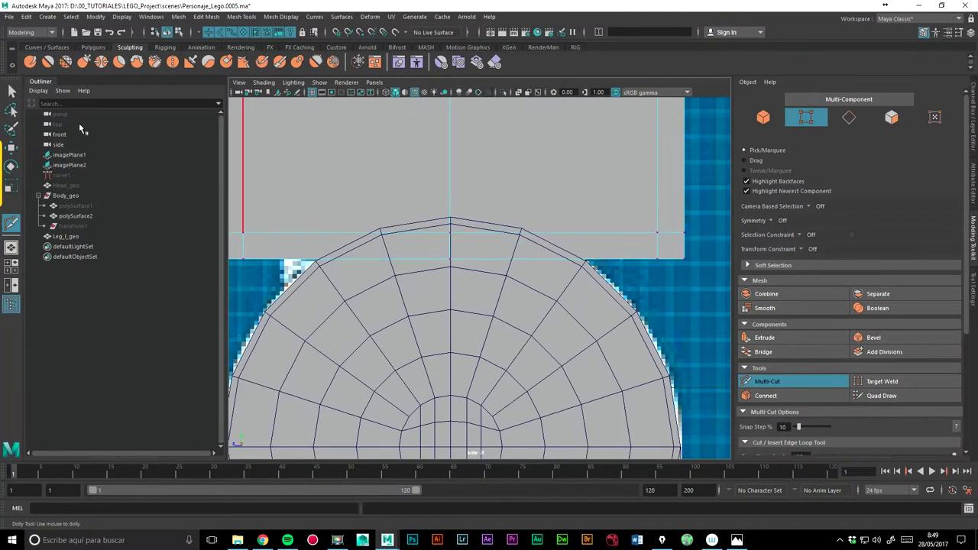
Switch to the Move tool, frame the left leg and nudge it slightly sideways.
key("w")
key("a")
left_click(479, 294)
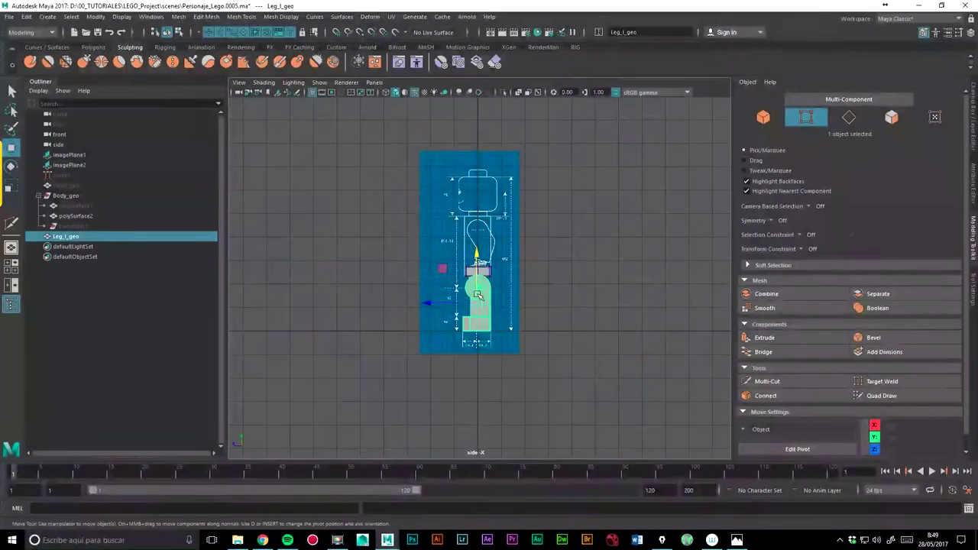
key("f")
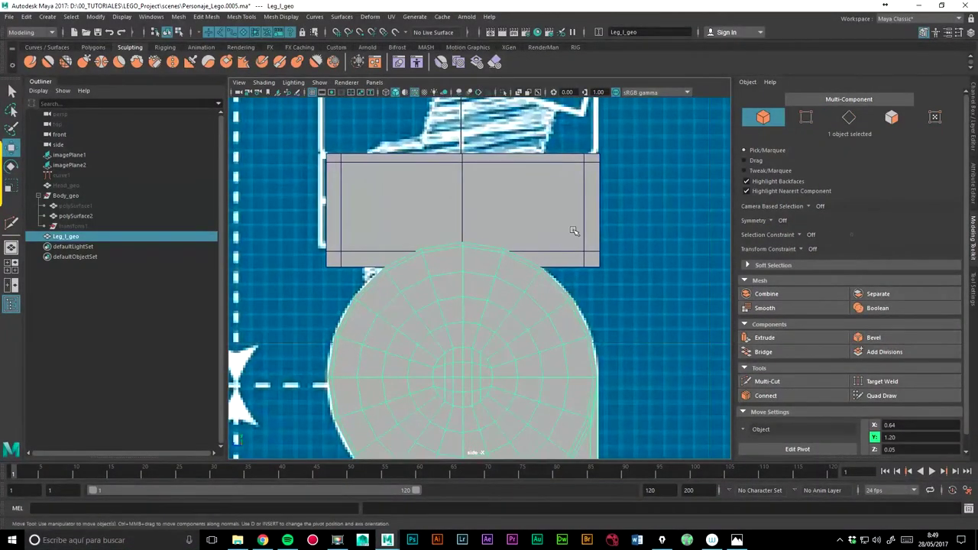
middle_click_drag(574, 230, 525, 253, "alt")
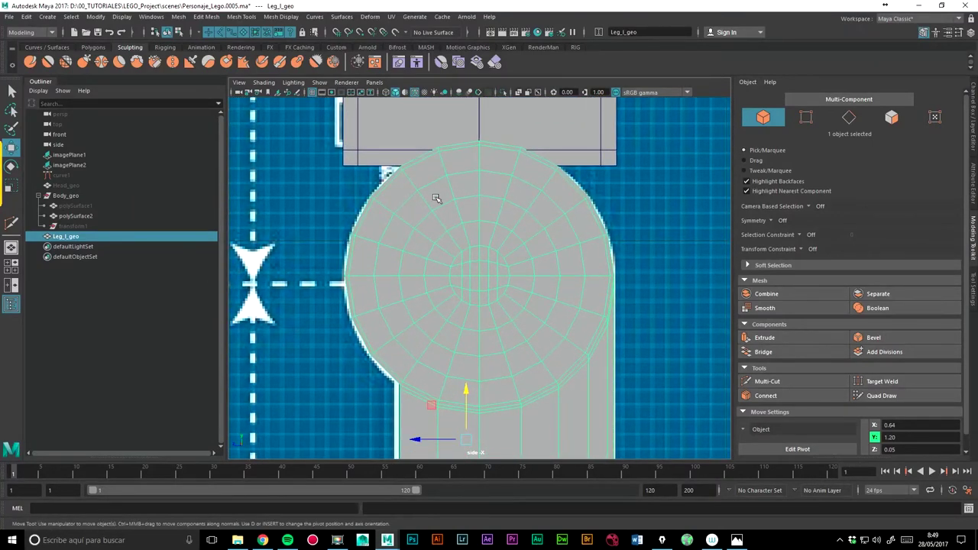
left_click_drag(408, 440, 414, 439)
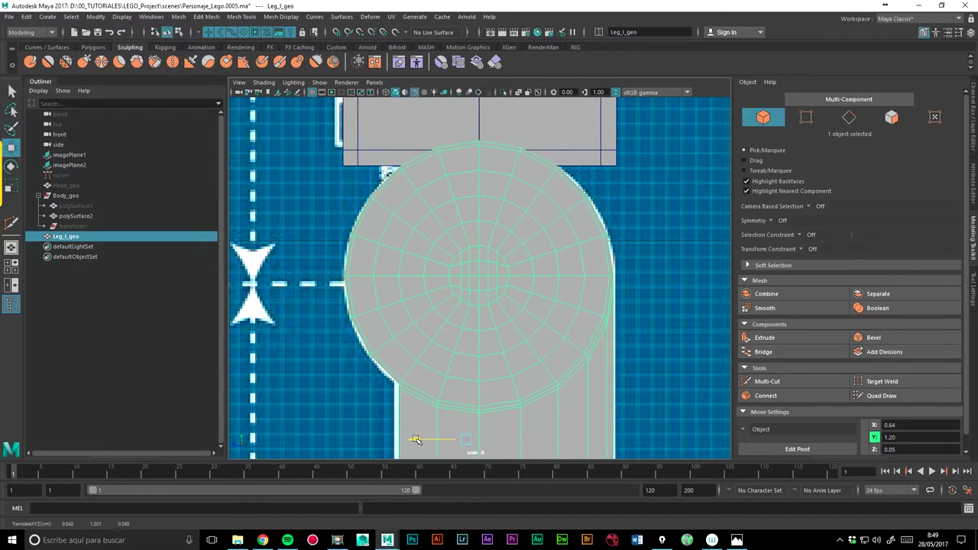
Zoom in and reselect the hip block (polySurface2).
middle_click_drag(417, 213, 400, 273, "alt")
scroll(458, 244, "up", 1)
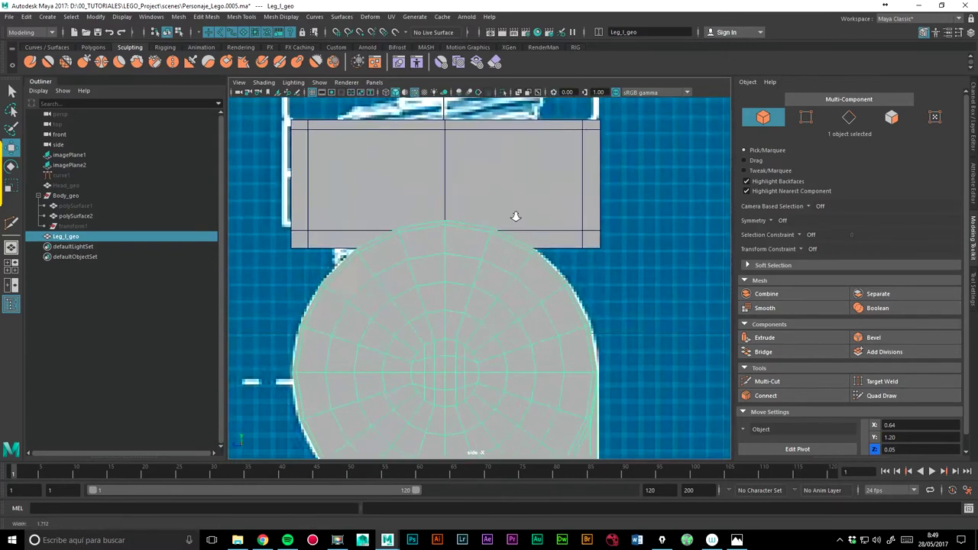
scroll(515, 217, "up", 2)
left_click(530, 181)
middle_click_drag(530, 181, 543, 242, "alt")
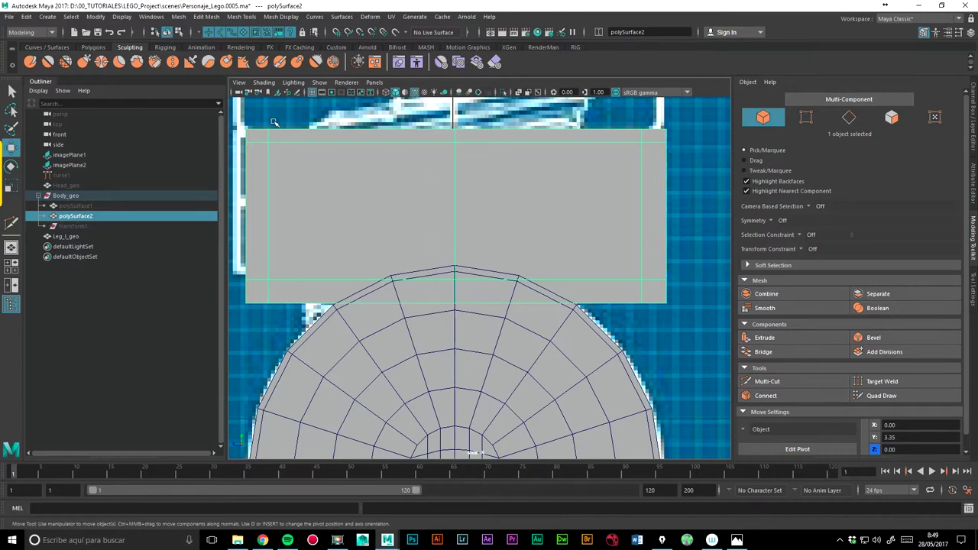
Cut two more vertical loops and raise the hip block's bottom-centre vertices in Y into a peak.
left_click(761, 383)
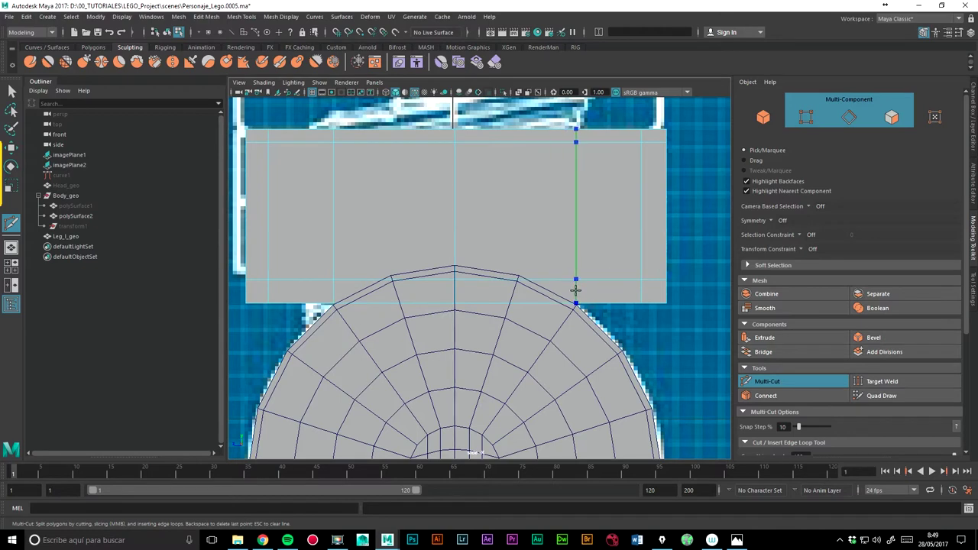
left_click(12, 90)
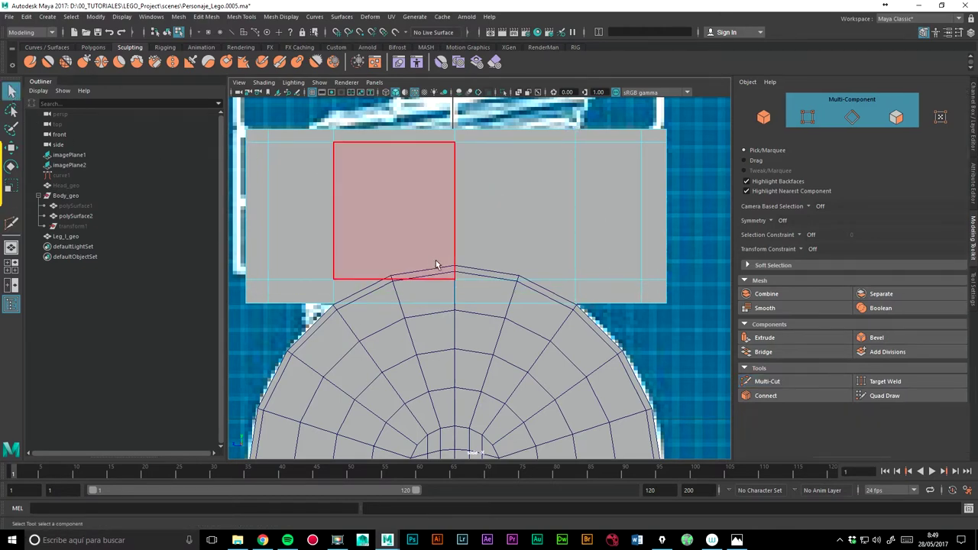
right_click_drag(510, 240, 462, 237)
left_click_drag(424, 255, 470, 348)
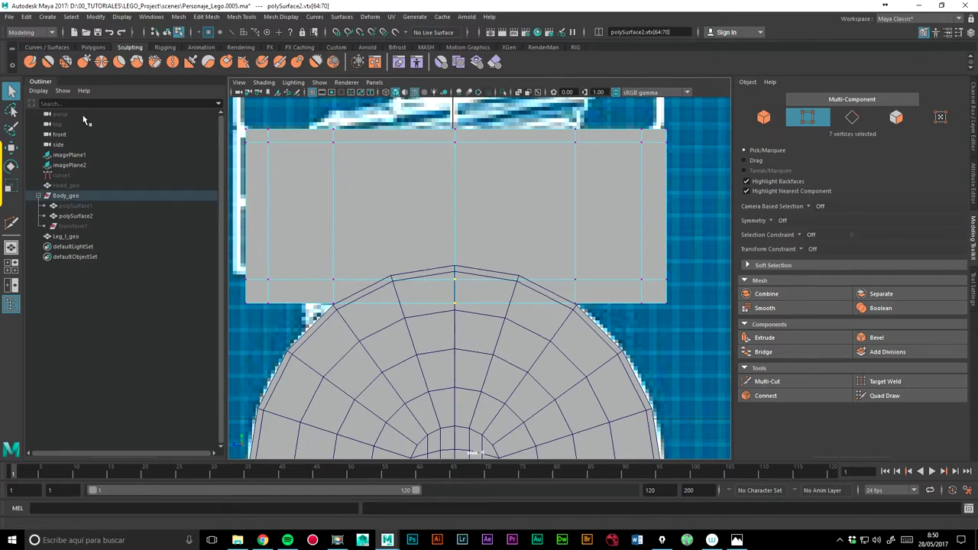
left_click(12, 147)
left_click_drag(453, 243, 446, 206)
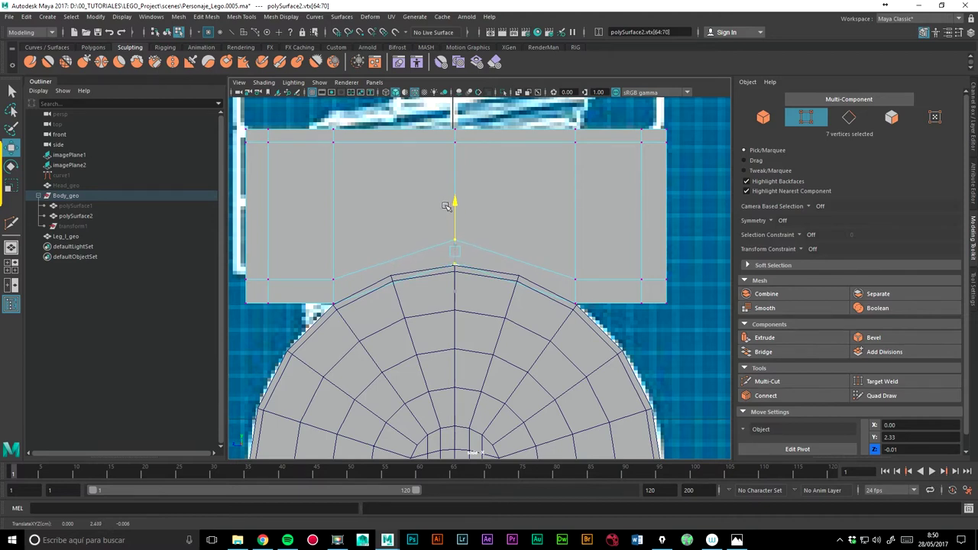
left_click_drag(457, 203, 455, 204)
left_click(794, 381)
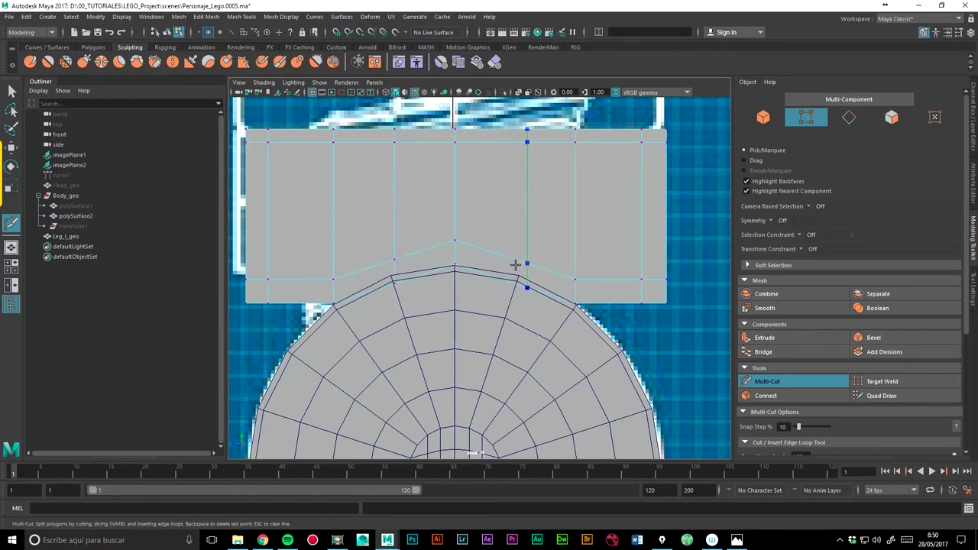
left_click(515, 265, "ctrl")
Select the lower inner vertex row, raise it slightly and shift it in depth.
key("q")
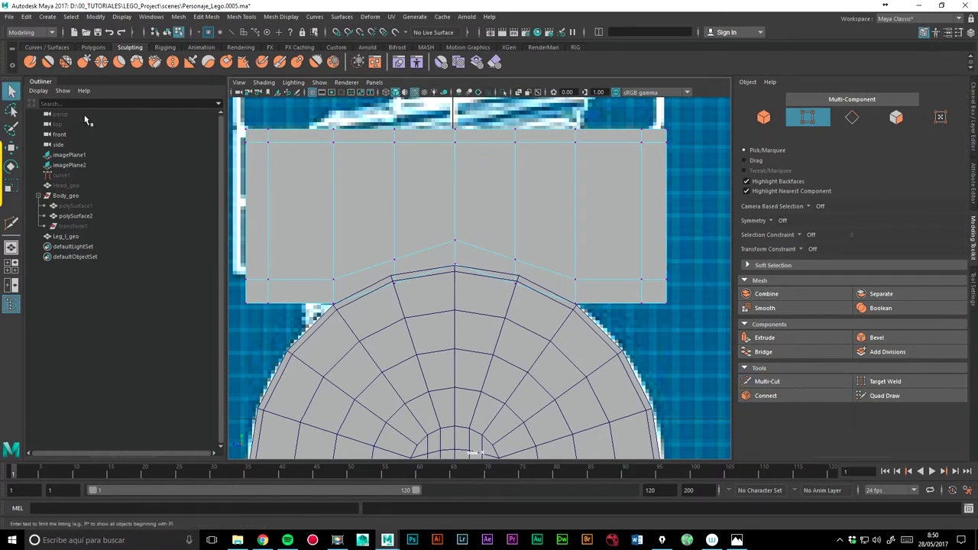
left_click_drag(380, 257, 413, 264)
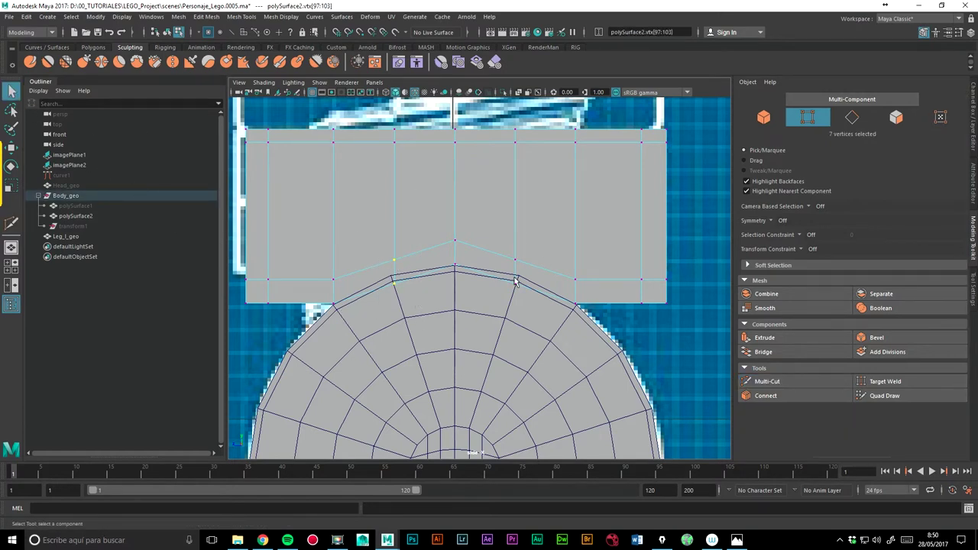
left_click(12, 150)
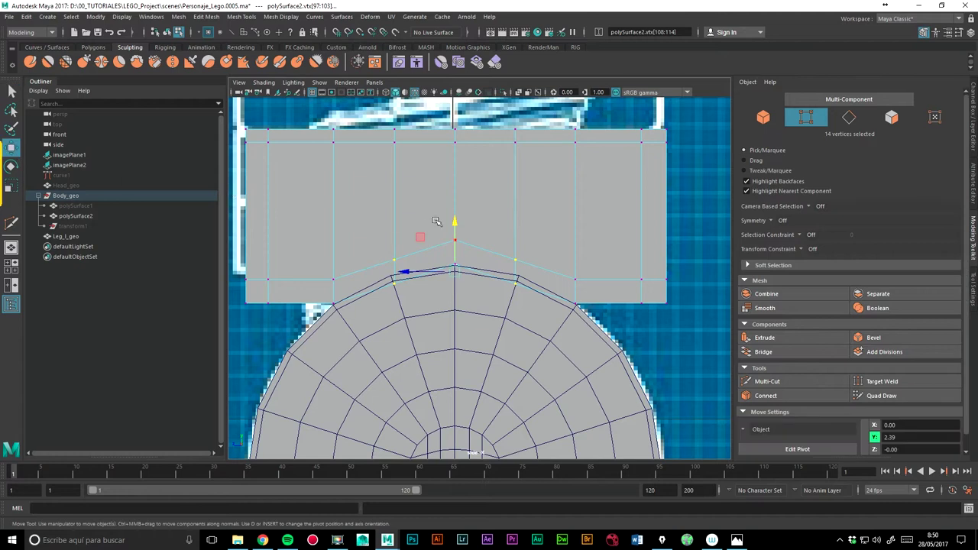
left_click_drag(451, 214, 450, 210)
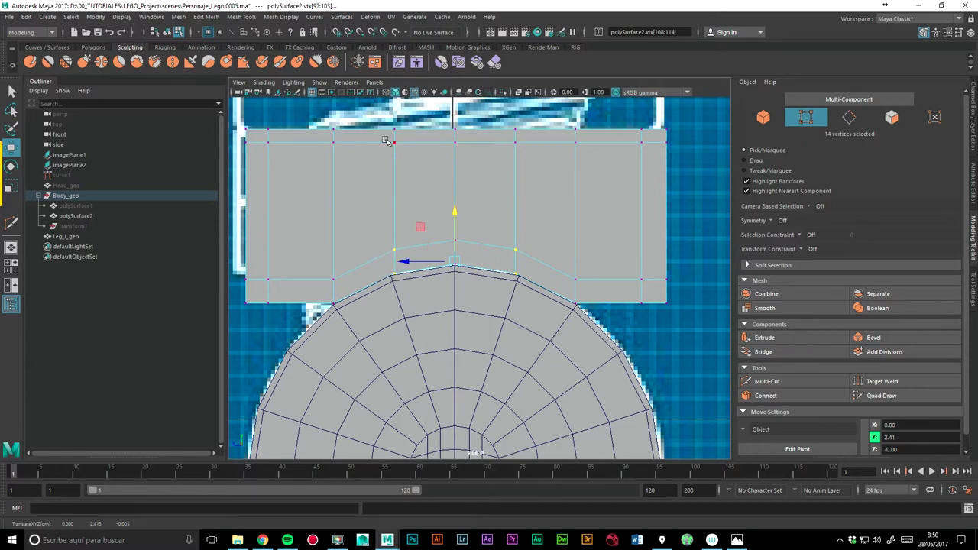
left_click(403, 294)
left_click_drag(346, 207, 343, 200)
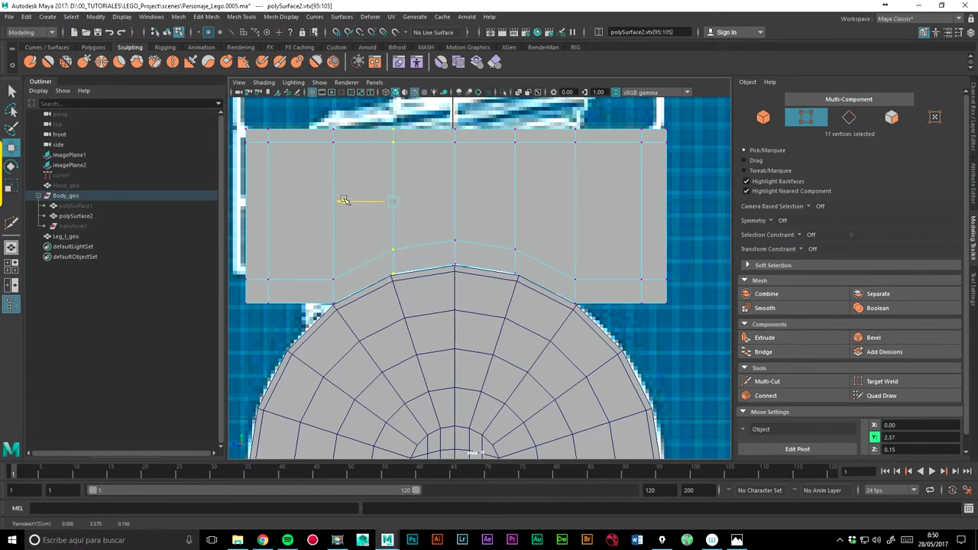
Move the vertices on the Y and Z handles to follow the leg's curve, adding more to the selection.
left_click(392, 151)
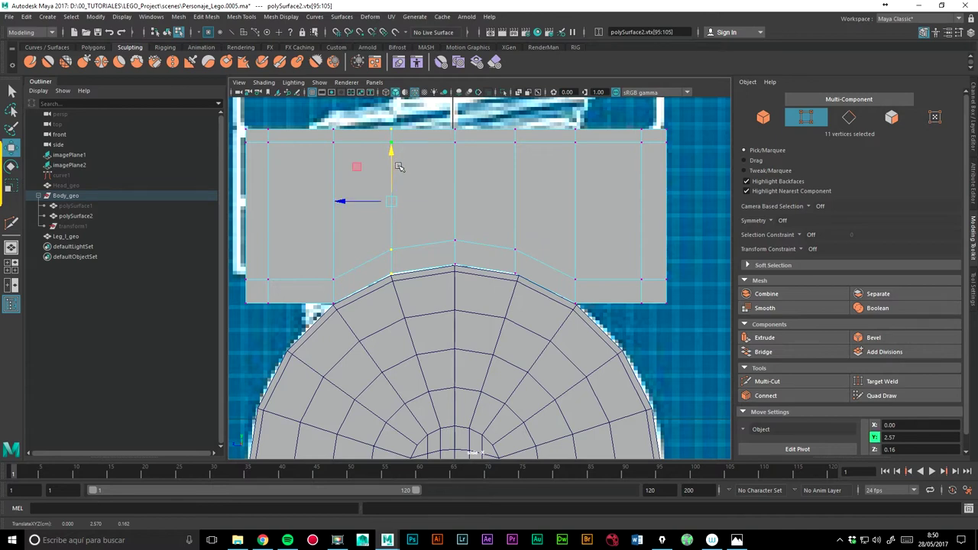
left_click(342, 202)
left_click_drag(392, 259, 392, 261)
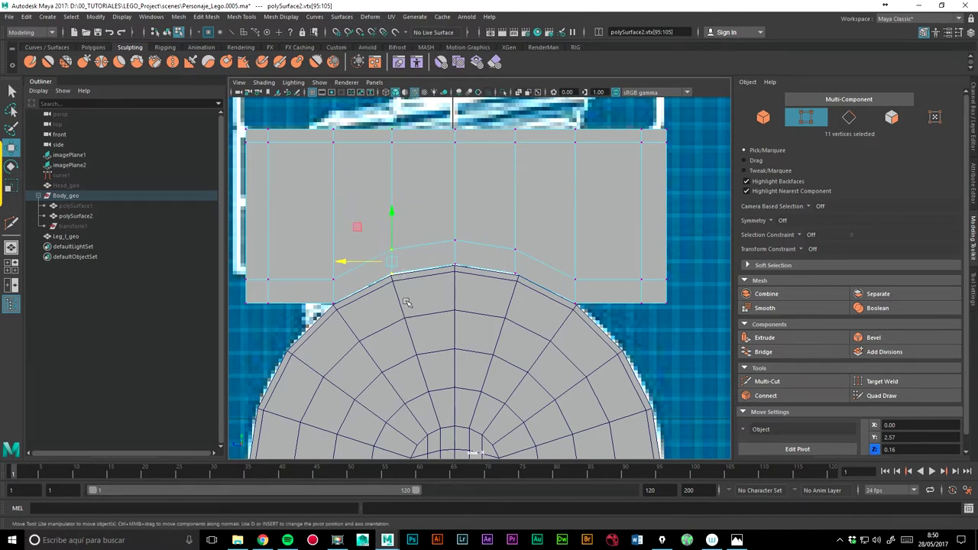
left_click_drag(389, 219, 392, 216)
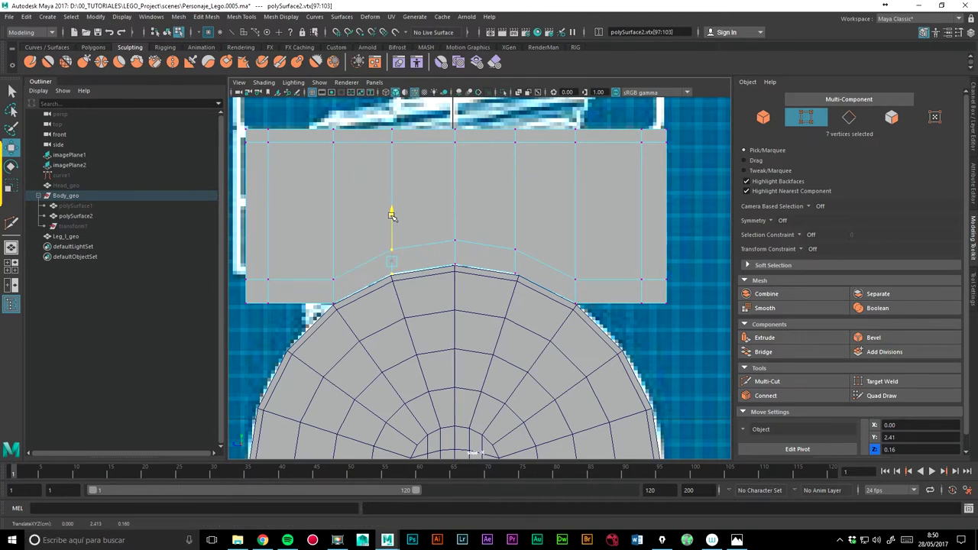
mouse_move(509, 224)
left_mouse_down()
mouse_move(535, 217)
mouse_move(521, 307)
left_mouse_up()
left_click(466, 203)
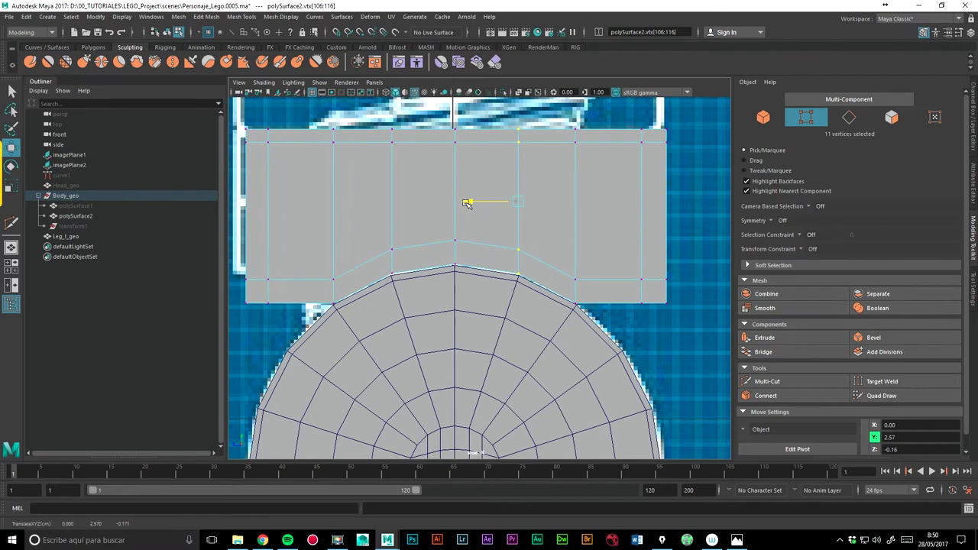
key("space")
In perspective view, orbit around the hip slab over both legs and select its left front face.
left_click(548, 233)
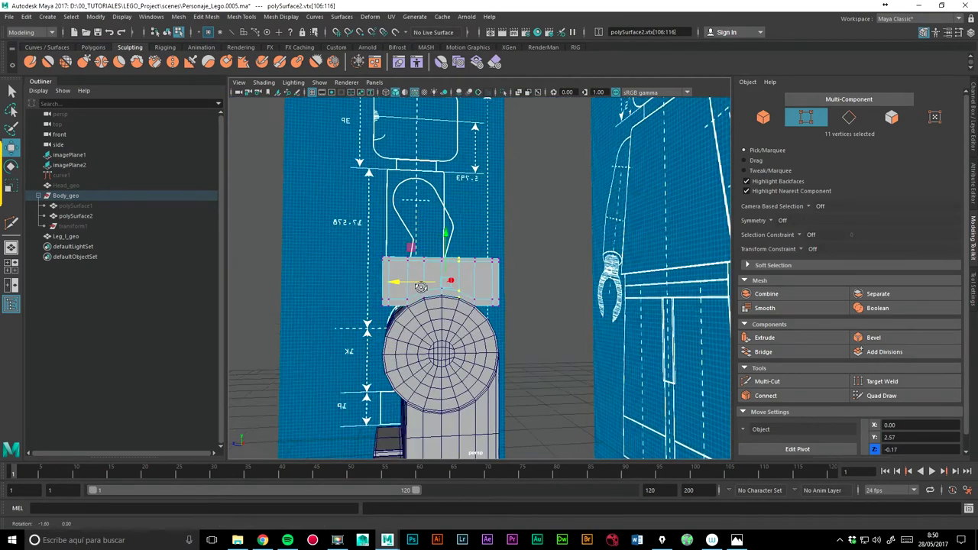
left_click_drag(421, 286, 435, 280, "alt")
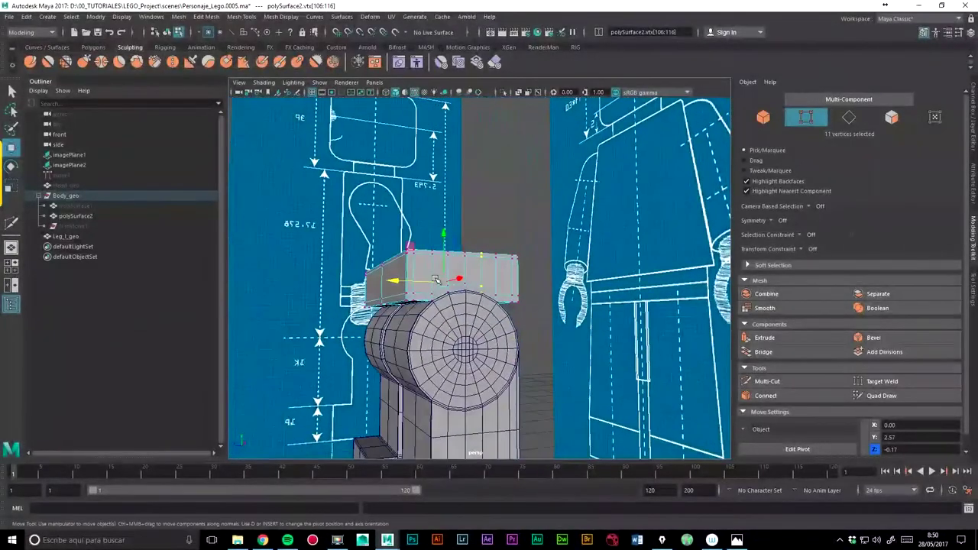
right_click_drag(435, 279, 513, 239, "alt")
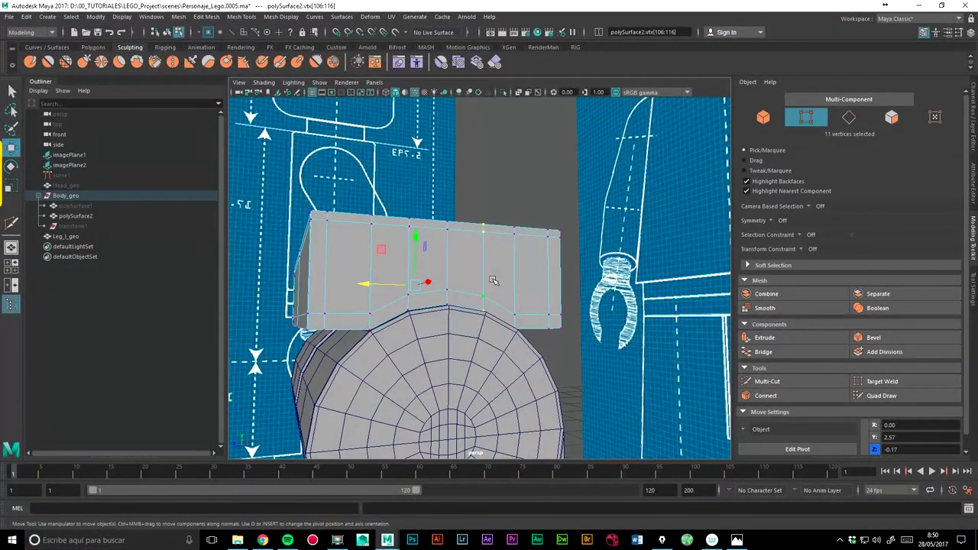
mouse_move(515, 317)
left_mouse_down("alt")
mouse_move(596, 287)
mouse_move(581, 297)
left_mouse_up("alt")
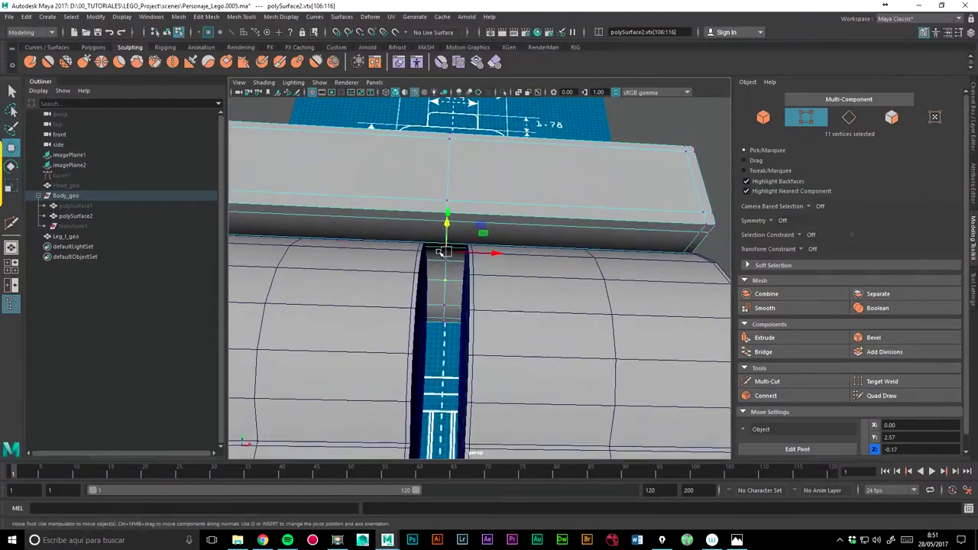
left_click_drag(441, 266, 363, 336, "alt")
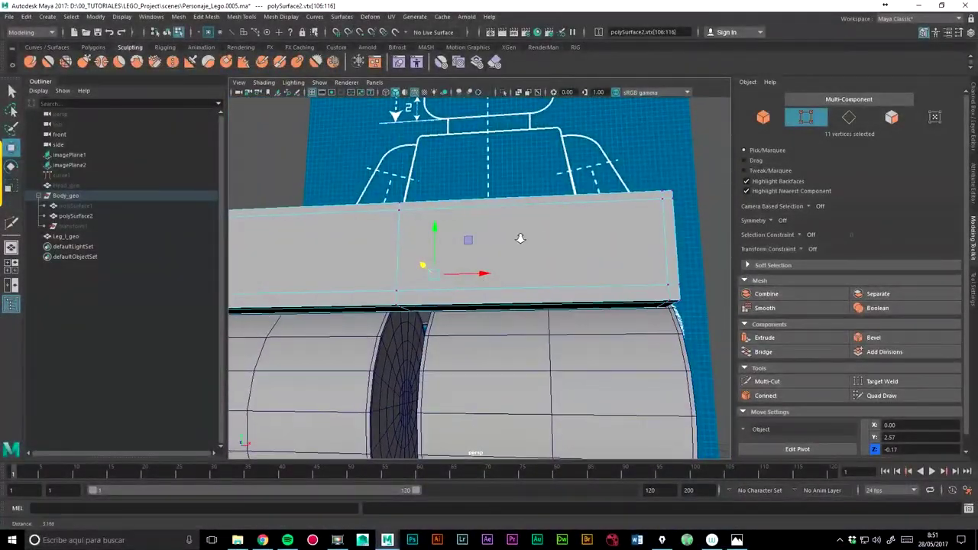
scroll(520, 236, "down", 3)
scroll(507, 293, "down", 2)
left_click_drag(507, 292, 505, 287, "alt")
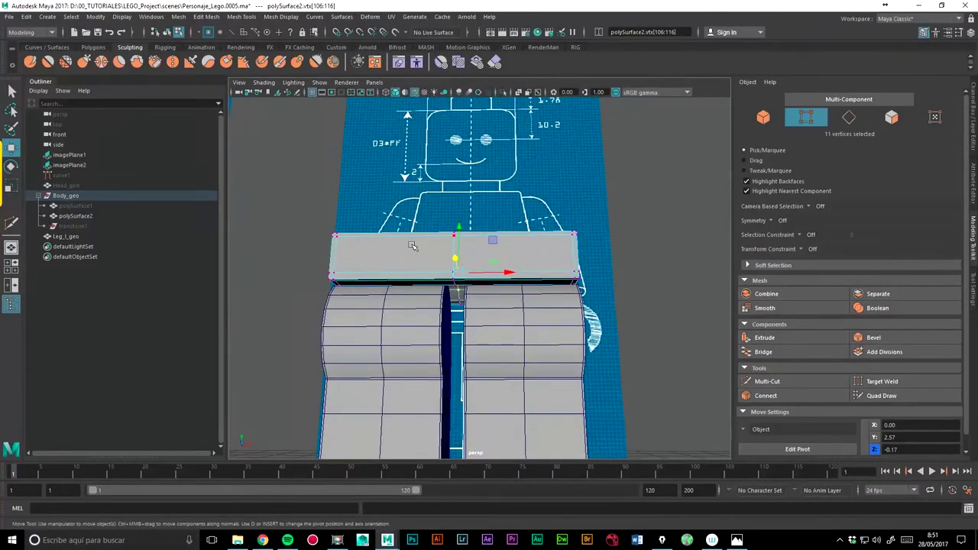
right_click_drag(398, 264, 399, 277)
left_click(403, 275)
double_click(412, 279, "shift")
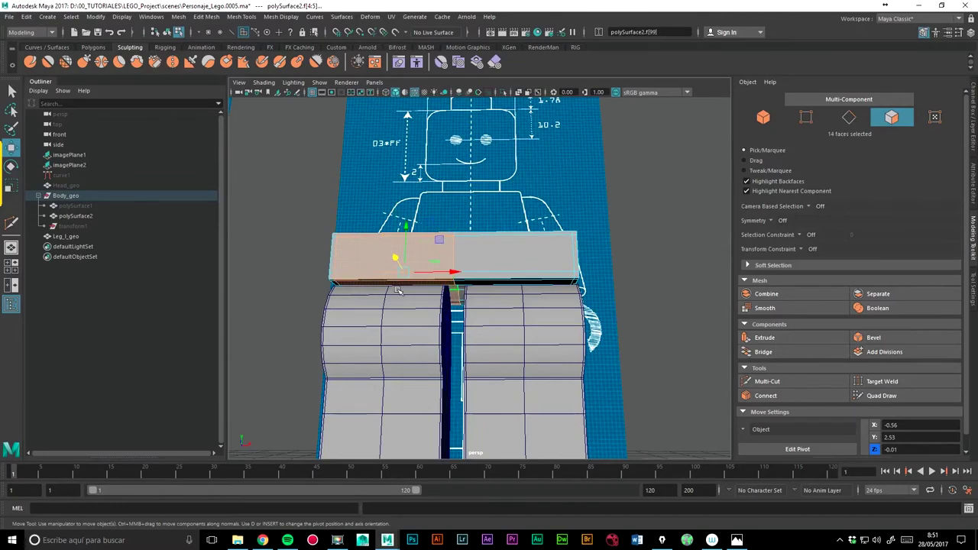
key("Delete")
left_click(350, 266)
key("Delete")
left_click_drag(440, 281, 424, 281, "alt")
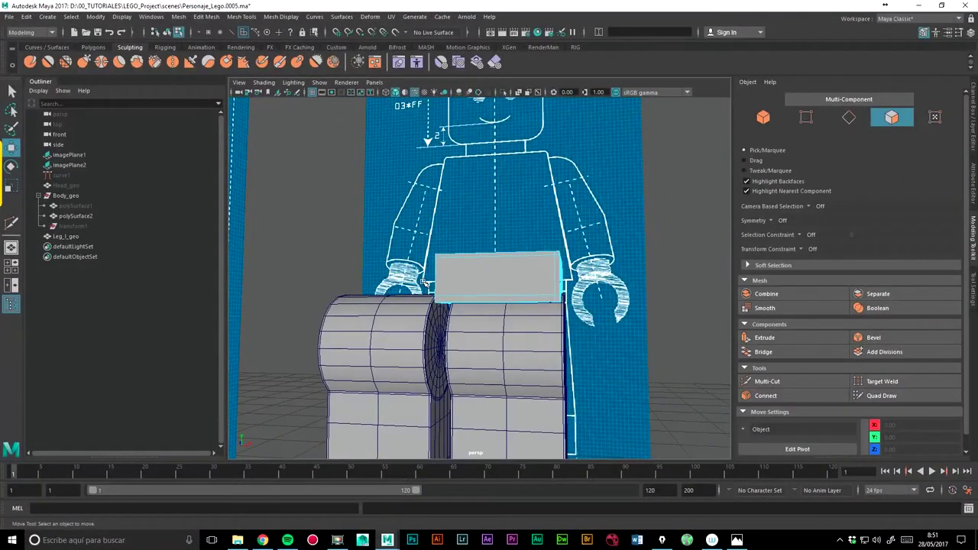
mouse_move(638, 305)
left_mouse_down("alt")
mouse_move(534, 291)
mouse_move(470, 269)
mouse_move(531, 277)
left_mouse_up("alt")
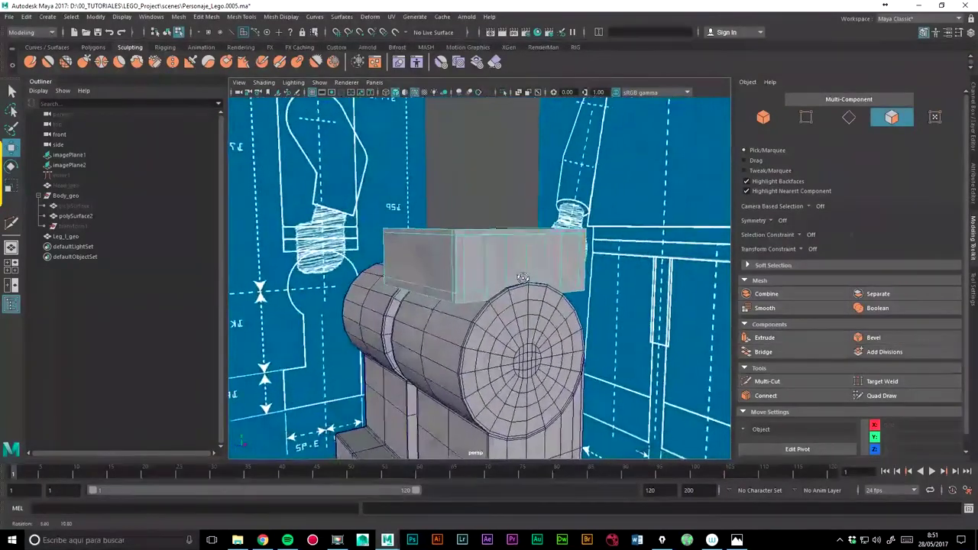
mouse_move(531, 277)
left_mouse_down("alt")
mouse_move(553, 276)
mouse_move(533, 240)
mouse_move(543, 270)
mouse_move(395, 207)
left_mouse_up("alt")
scroll(533, 240, "up", 2)
scroll(539, 271, "up", 2)
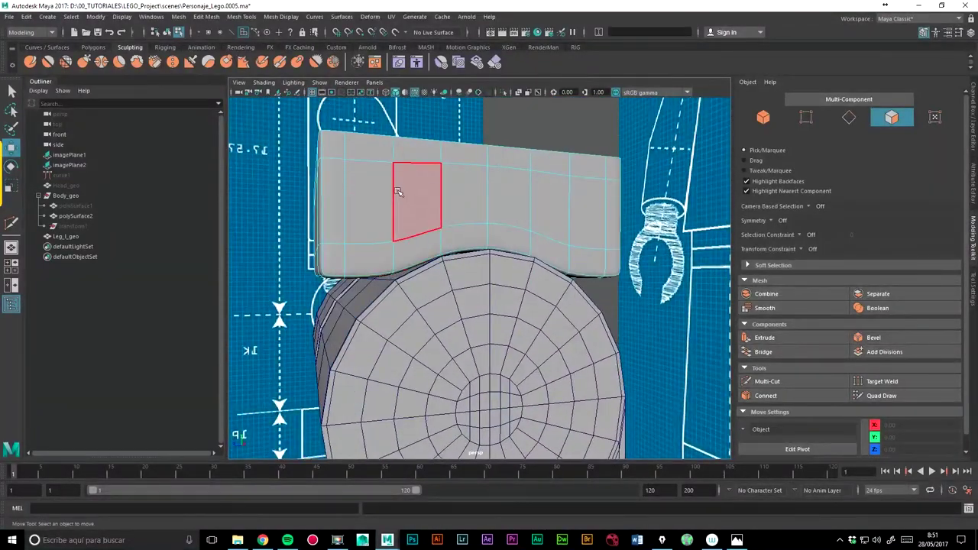
left_click_drag(411, 254, 445, 226, "alt")
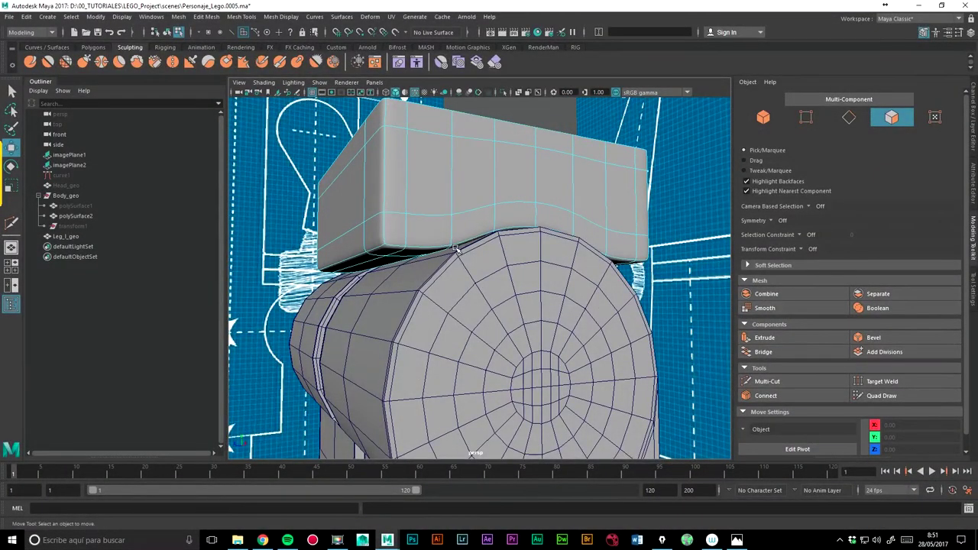
left_click_drag(456, 250, 623, 277, "alt")
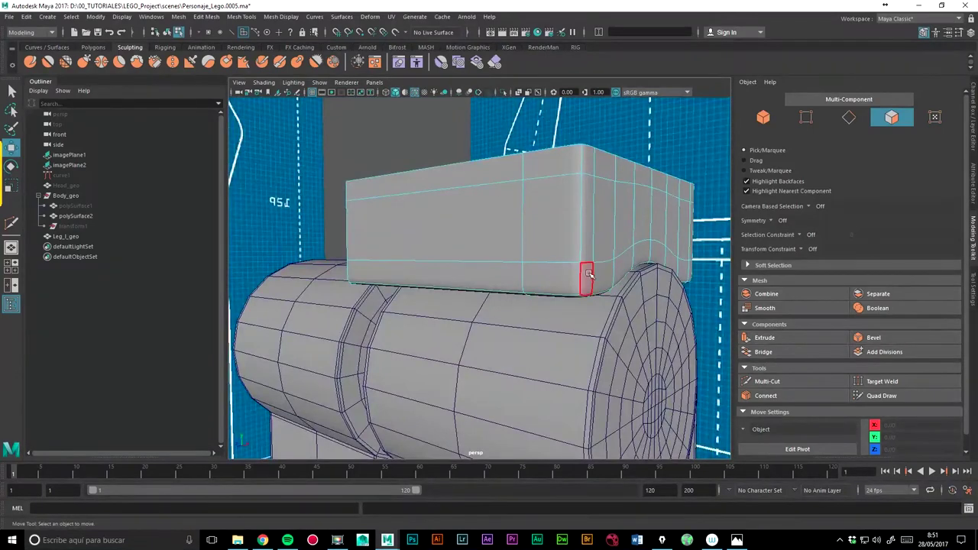
right_click_drag(605, 201, 427, 203, "alt")
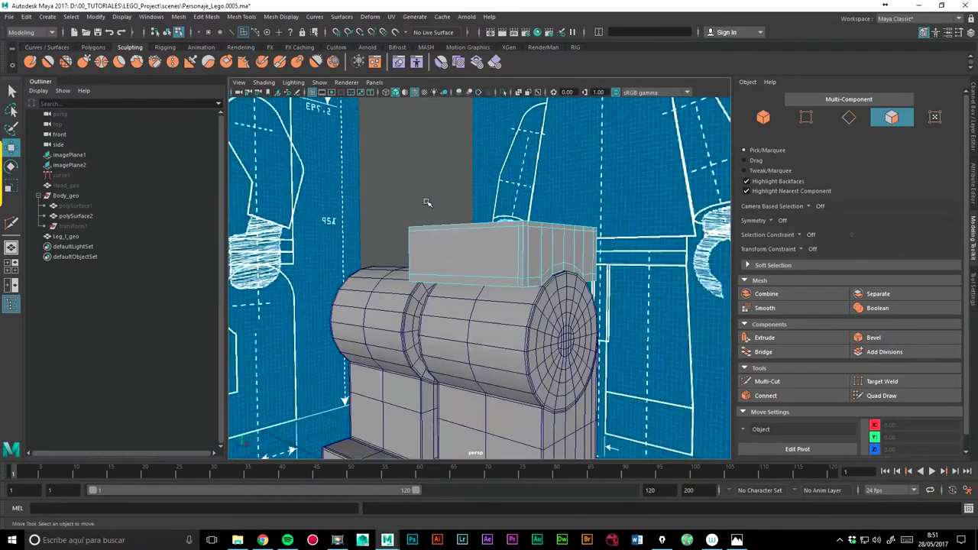
left_click_drag(427, 203, 510, 234, "alt")
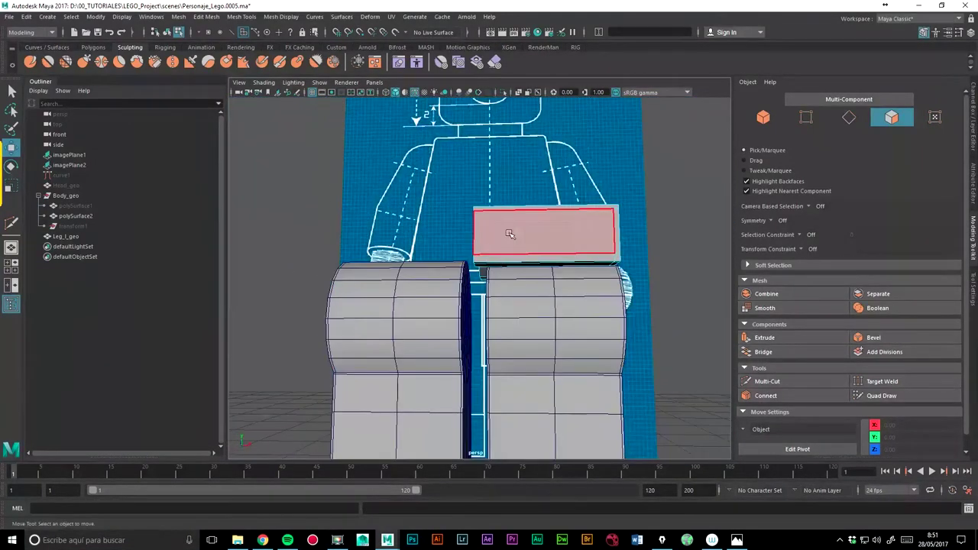
right_click_drag(433, 154, 432, 307, "alt")
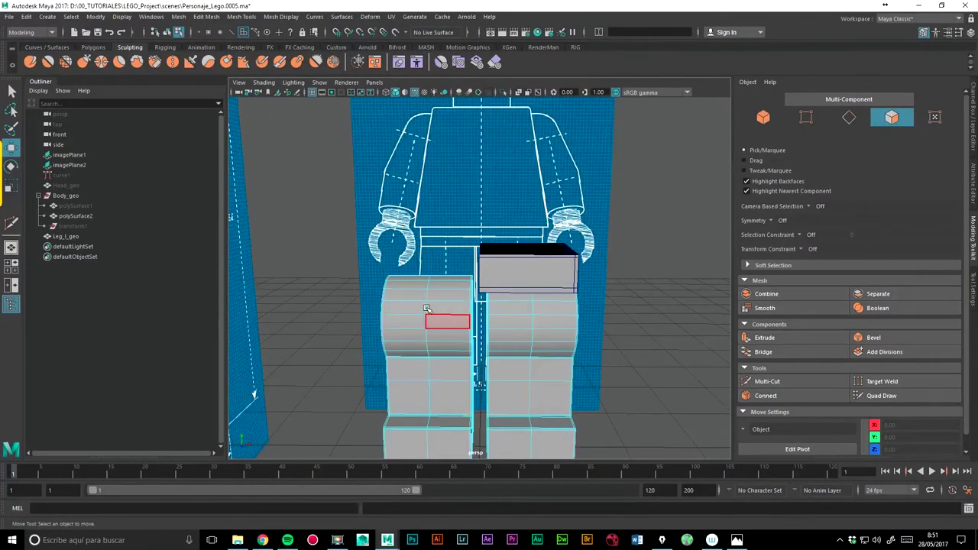
right_click_drag(505, 309, 350, 217)
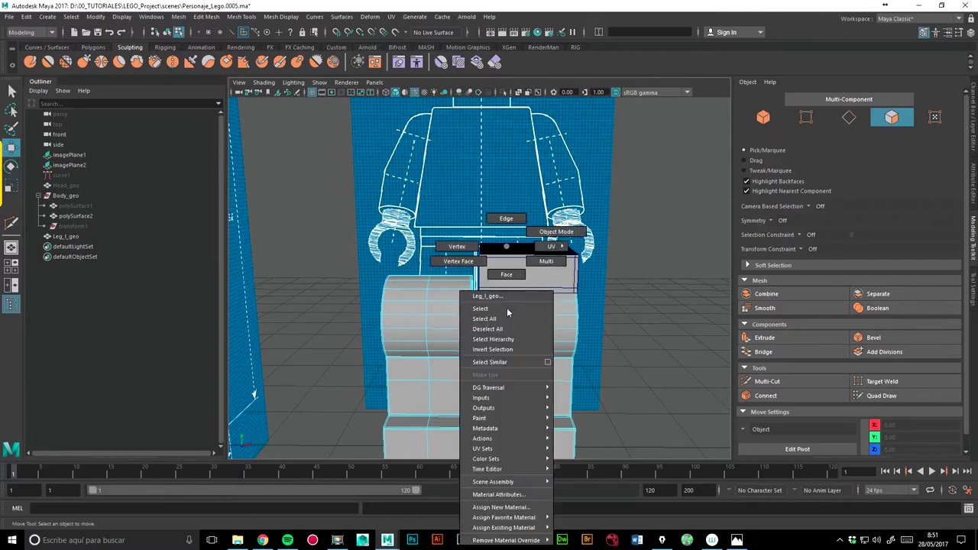
Create a polygon pipe and raise it to hip height, Y 1.94.
left_click(45, 17)
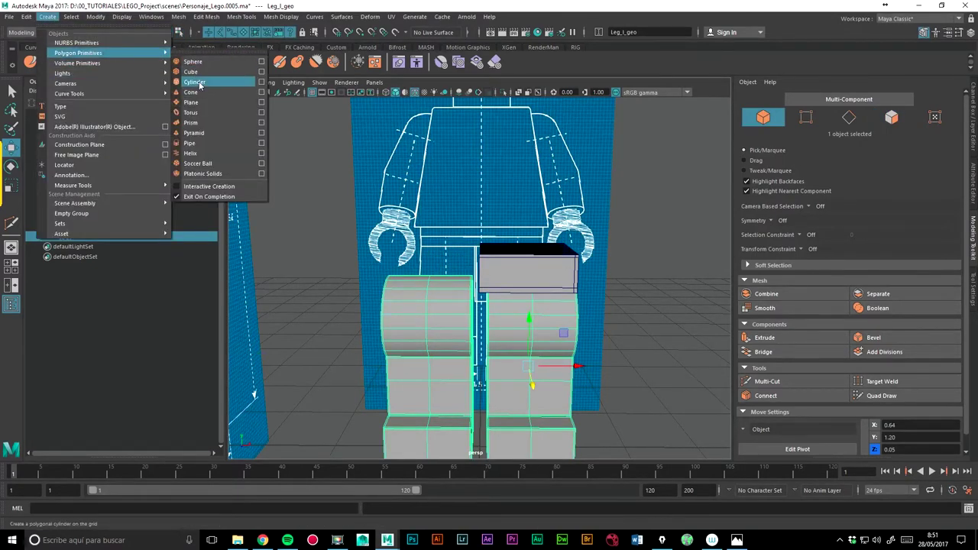
left_click(190, 144)
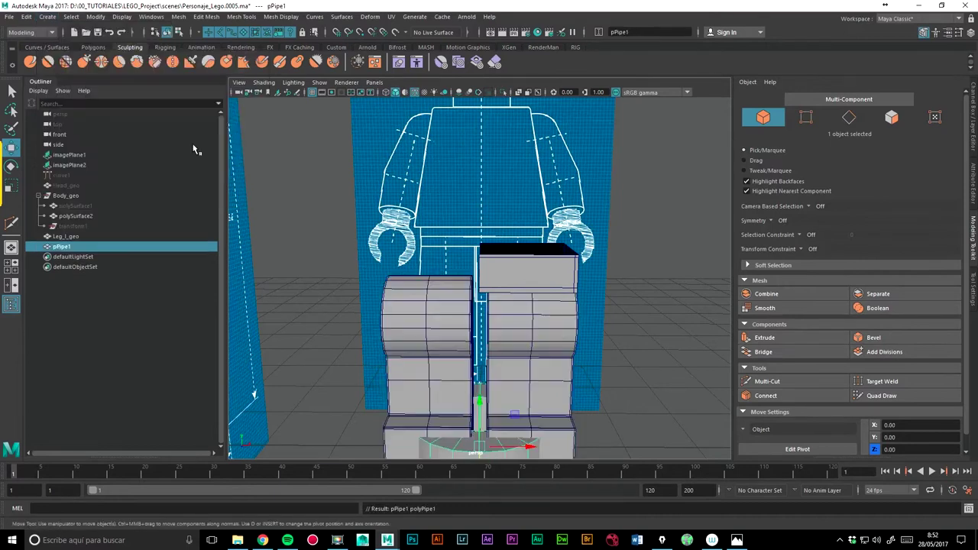
right_click_drag(598, 247, 503, 286, "alt")
left_click_drag(478, 359, 479, 254)
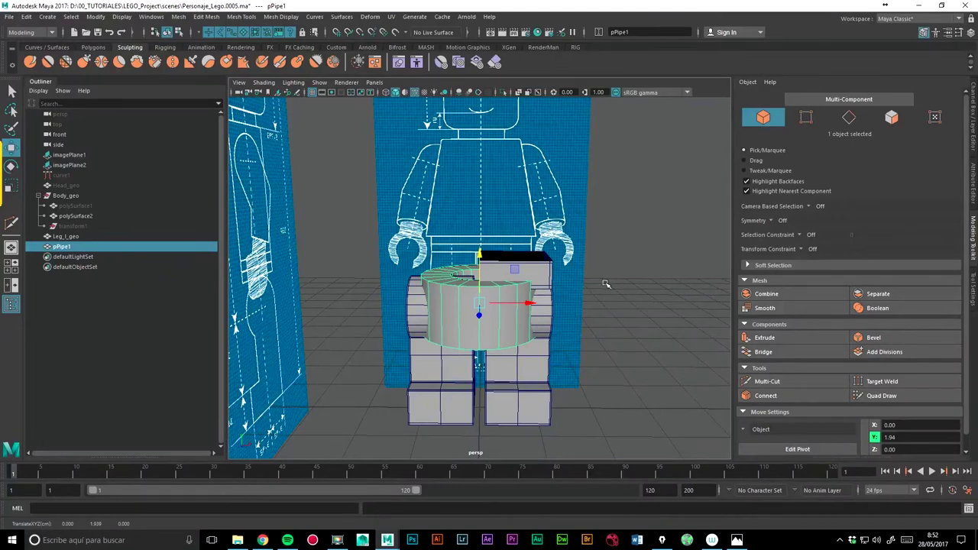
In side view, rotate the pipe 90° so it faces end-on.
key("space")
left_click_drag(604, 284, 649, 278)
scroll(380, 252, "down", 5)
key("f")
scroll(459, 290, "down", 3)
left_click(17, 168)
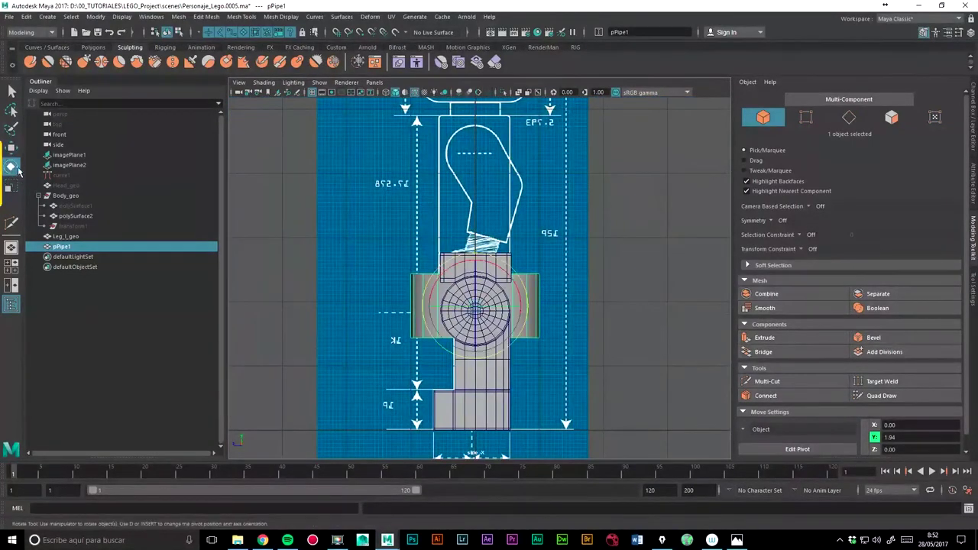
left_click_drag(476, 293, 469, 224)
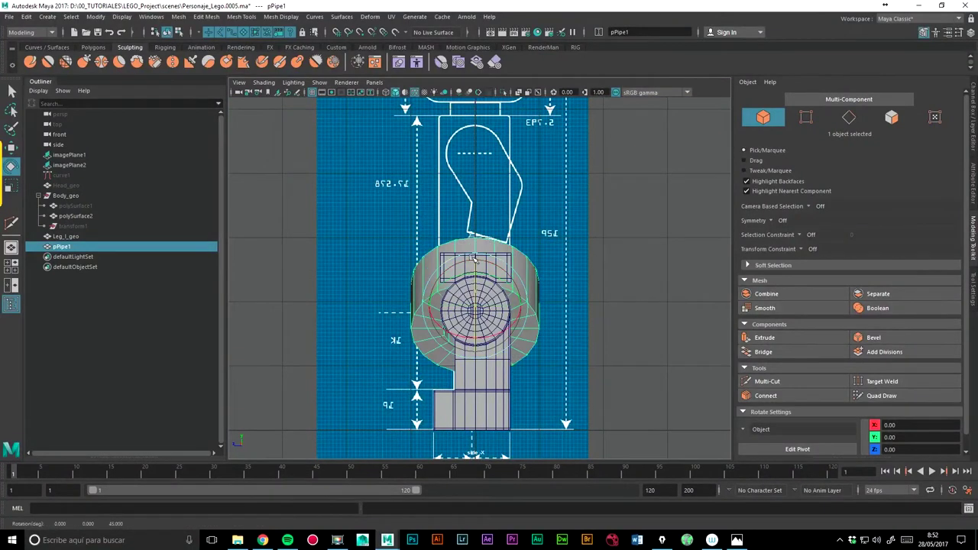
Shrink the pipe to roughly half size.
left_click(9, 188)
left_click_drag(476, 308, 433, 313)
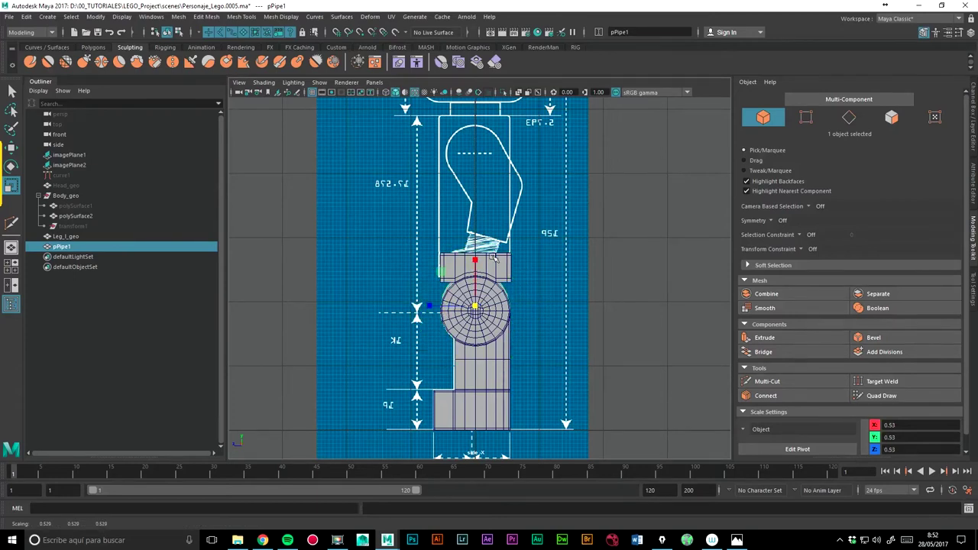
scroll(494, 258, "up", 4)
middle_click_drag(446, 294, 450, 223, "alt")
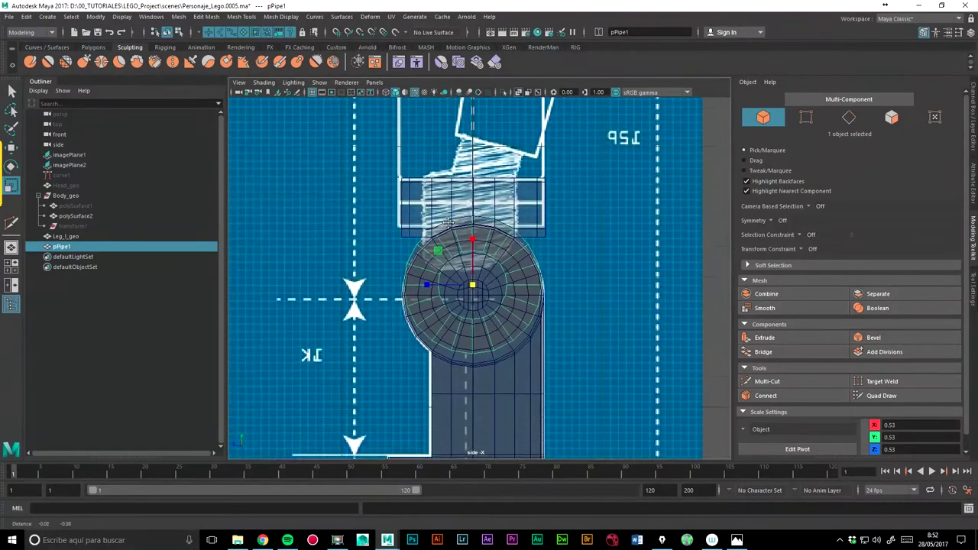
scroll(448, 222, "up", 2)
scroll(448, 221, "up", 2)
middle_click_drag(445, 180, 454, 237, "alt")
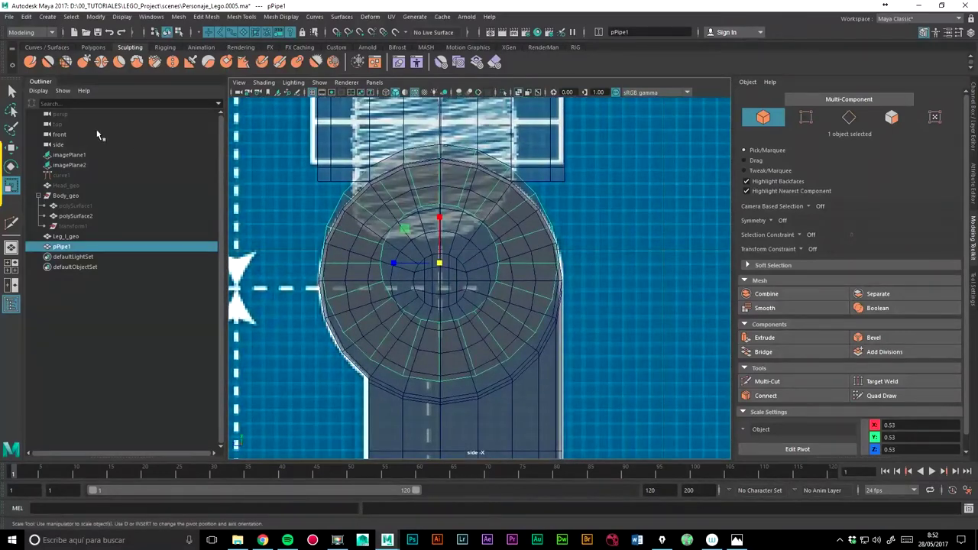
Centre the pipe on the leg's hip joint circle.
left_click(11, 147)
left_click_drag(439, 215, 441, 231)
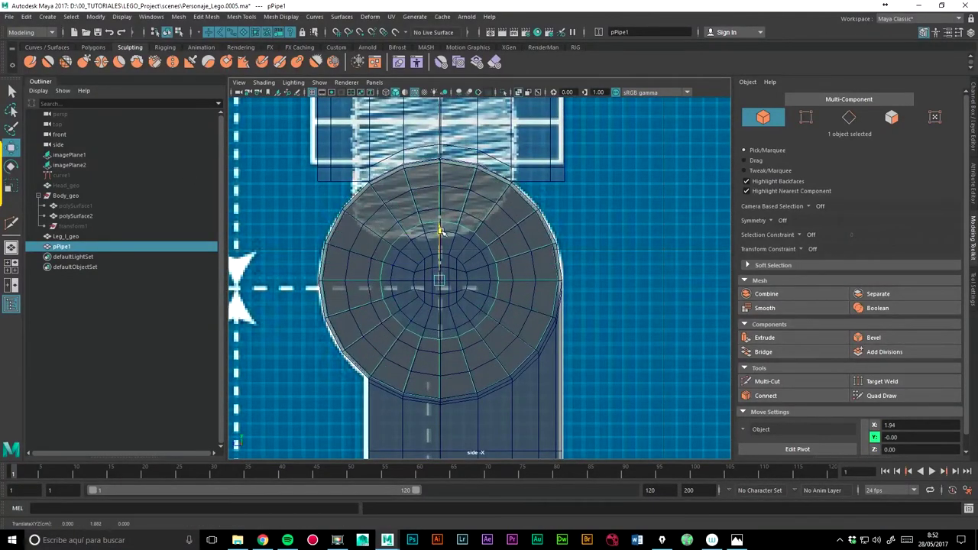
scroll(398, 280, "up", 2)
scroll(374, 284, "up", 2)
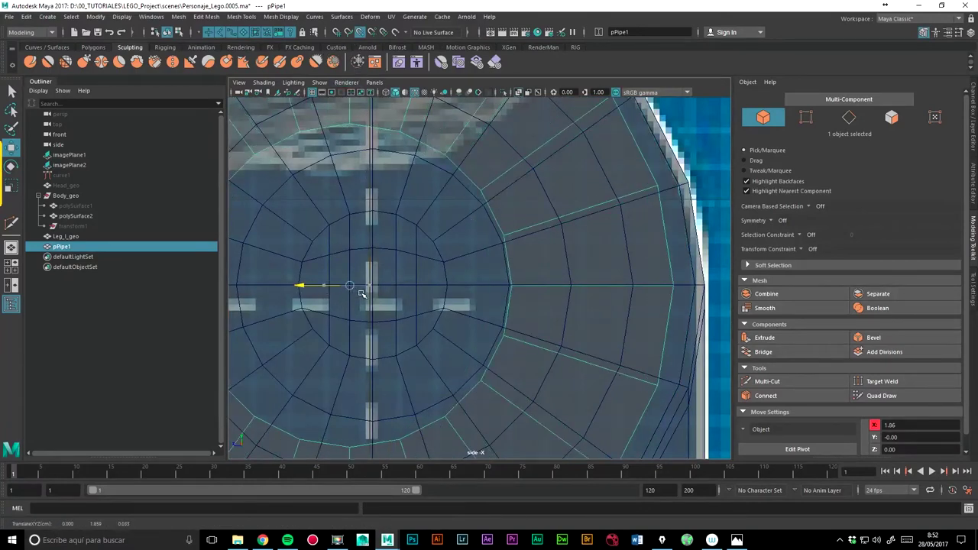
mouse_move(370, 284)
left_mouse_down()
mouse_move(369, 254)
mouse_move(369, 284)
left_mouse_up()
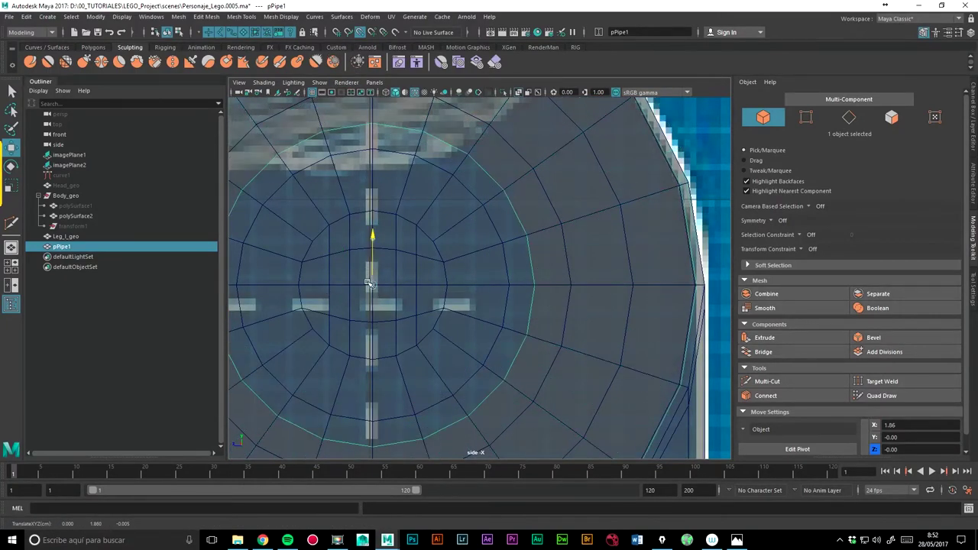
scroll(478, 213, "down", 5)
scroll(466, 214, "up", 3)
scroll(460, 206, "up", 1)
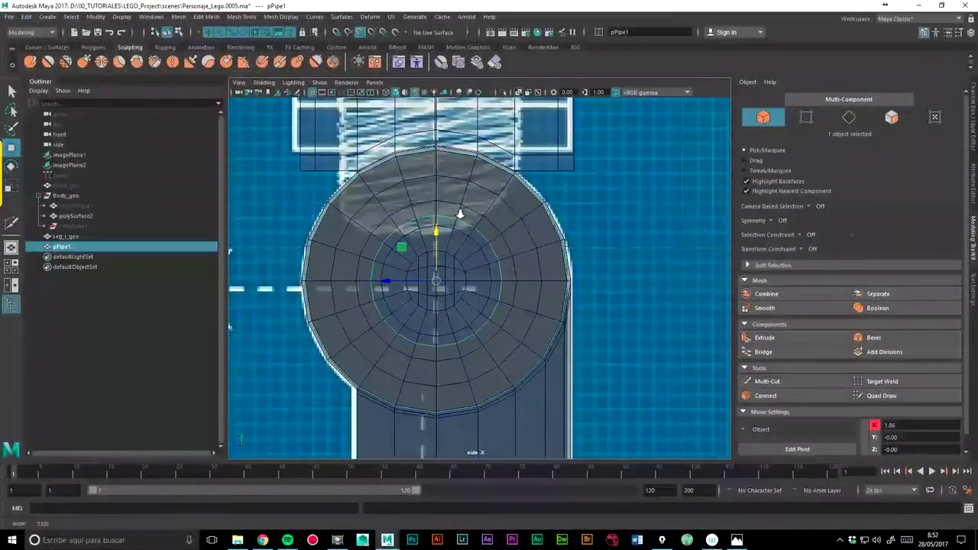
scroll(460, 203, "up", 1)
Fine-tune the pipe's scale to about 0.54.
left_click(11, 186)
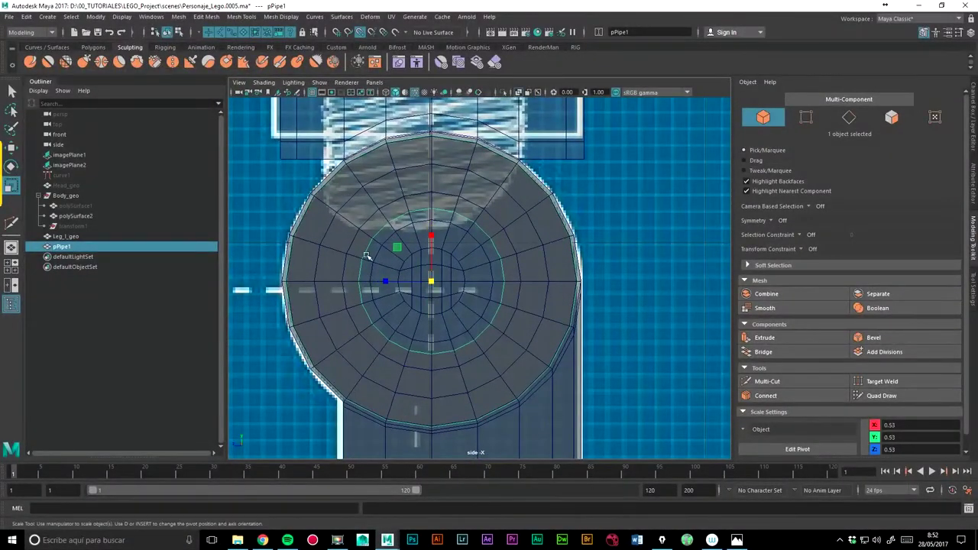
left_click_drag(427, 282, 437, 282)
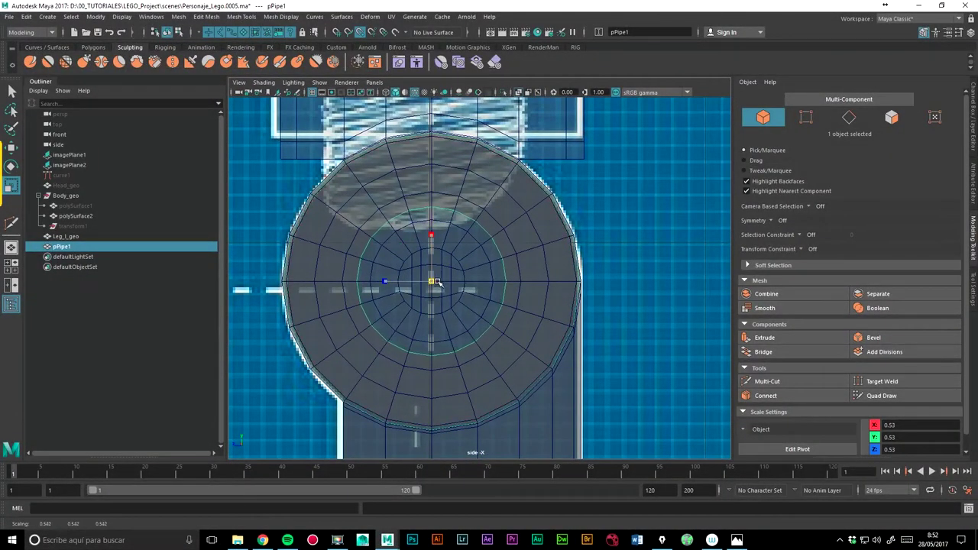
scroll(480, 205, "down", 4)
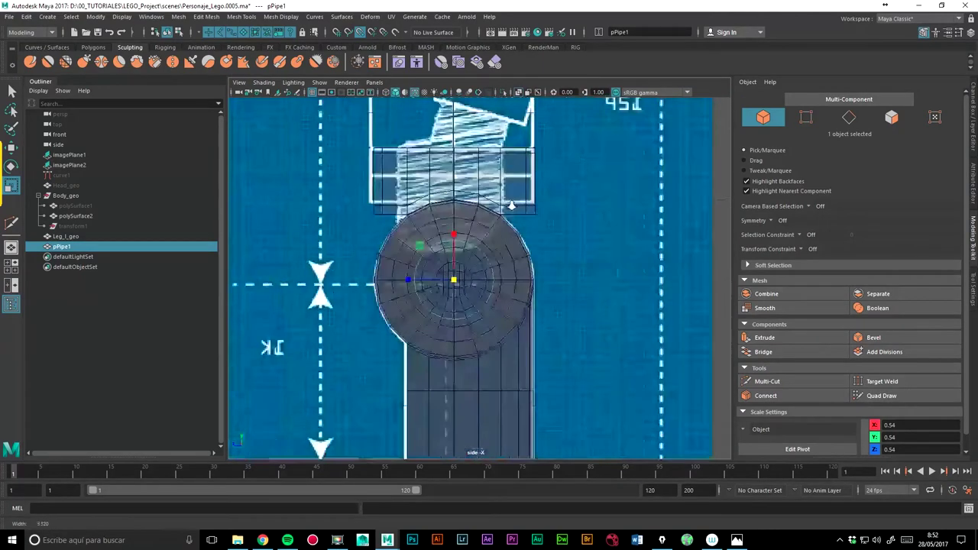
scroll(481, 214, "up", 2)
key("space")
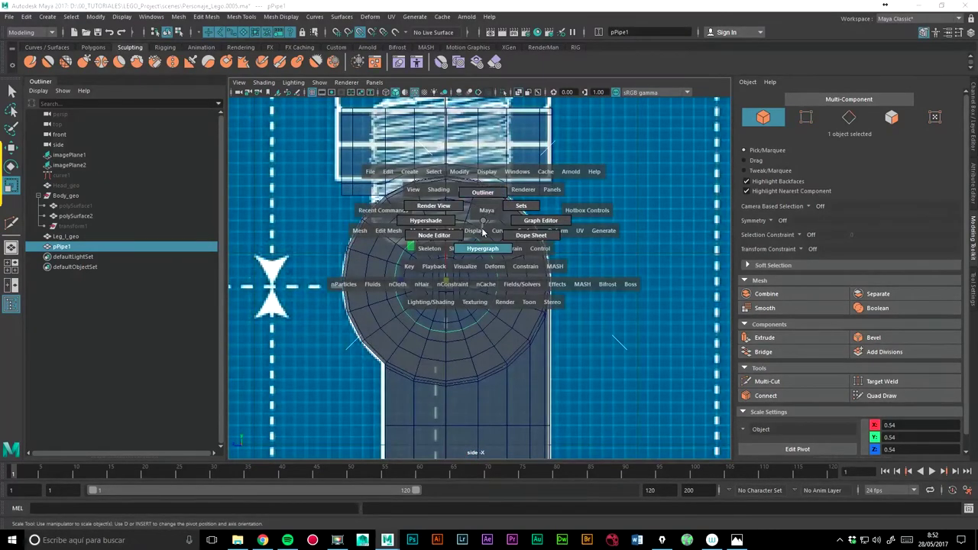
In front view, scale the pipe's Y down to about 0.19.
left_click_drag(482, 220, 484, 238)
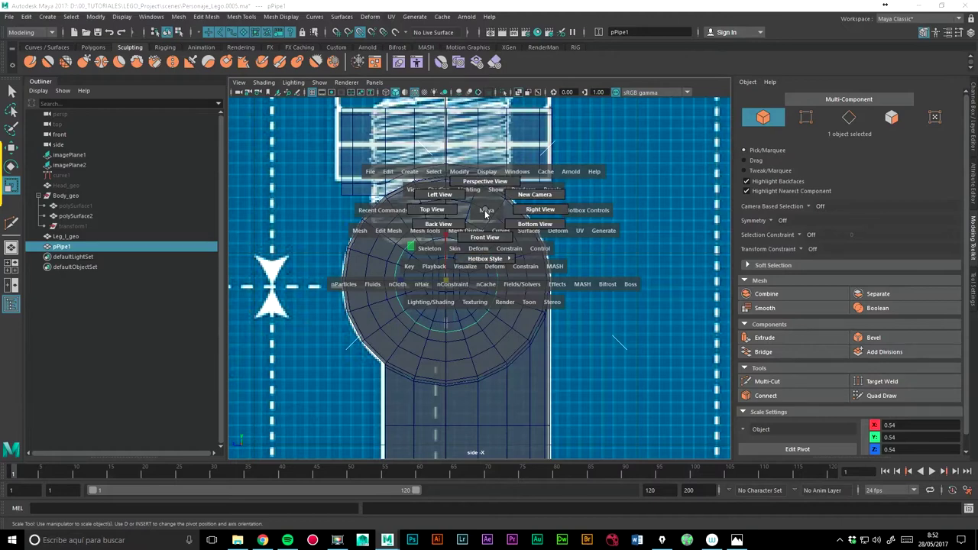
scroll(426, 161, "up", 2)
scroll(428, 176, "up", 2)
scroll(436, 214, "up", 3)
scroll(441, 237, "up", 2)
left_click_drag(363, 214, 384, 220)
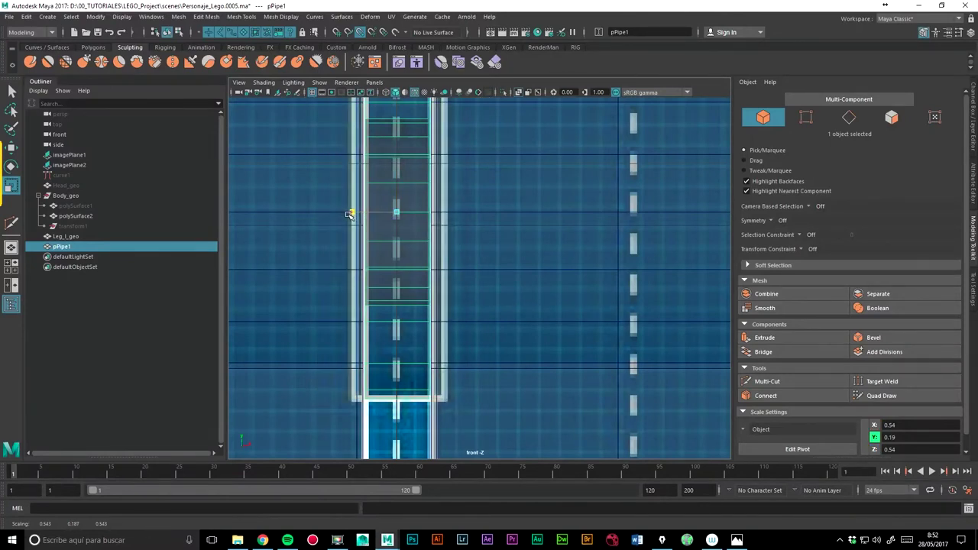
scroll(456, 262, "down", 3)
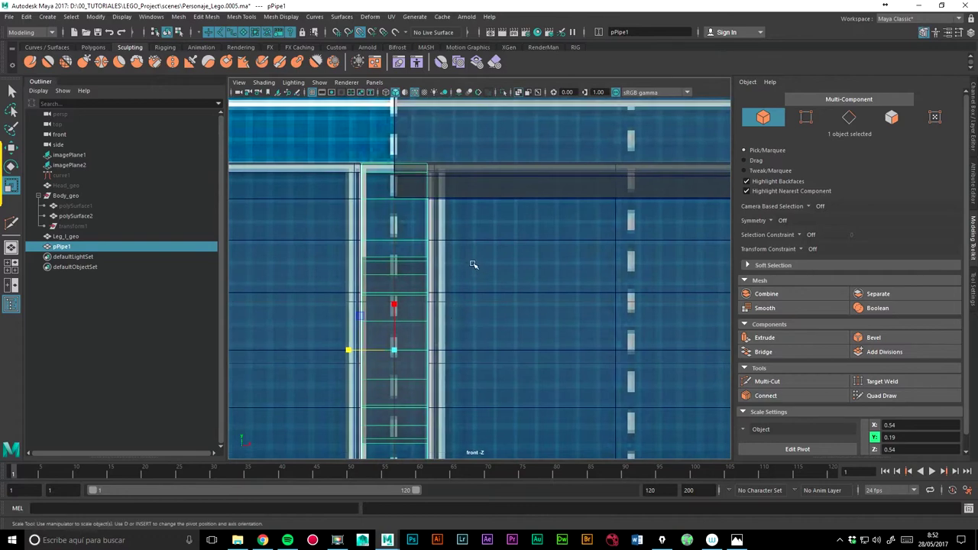
Return to the smooth-shaded perspective view, inspect the thin ring, and select Leg_l_geo.
key("space")
left_click_drag(479, 255, 479, 222)
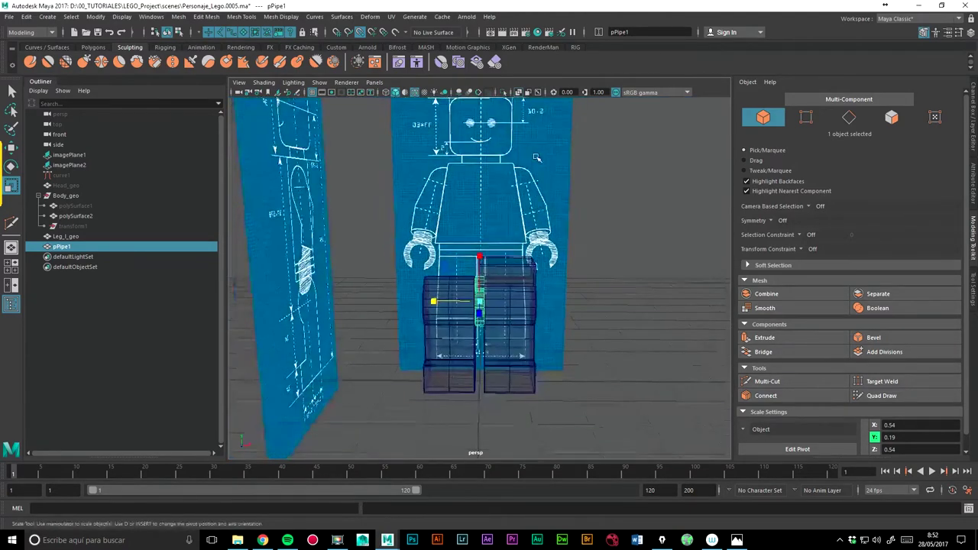
key("5")
scroll(465, 221, "up", 3)
mouse_move(465, 221)
left_mouse_down("alt")
mouse_move(497, 255)
mouse_move(489, 229)
mouse_move(502, 197)
left_mouse_up("alt")
scroll(560, 214, "up", 3)
mouse_move(560, 215)
left_mouse_down("alt")
mouse_move(497, 234)
mouse_move(414, 177)
left_mouse_up("alt")
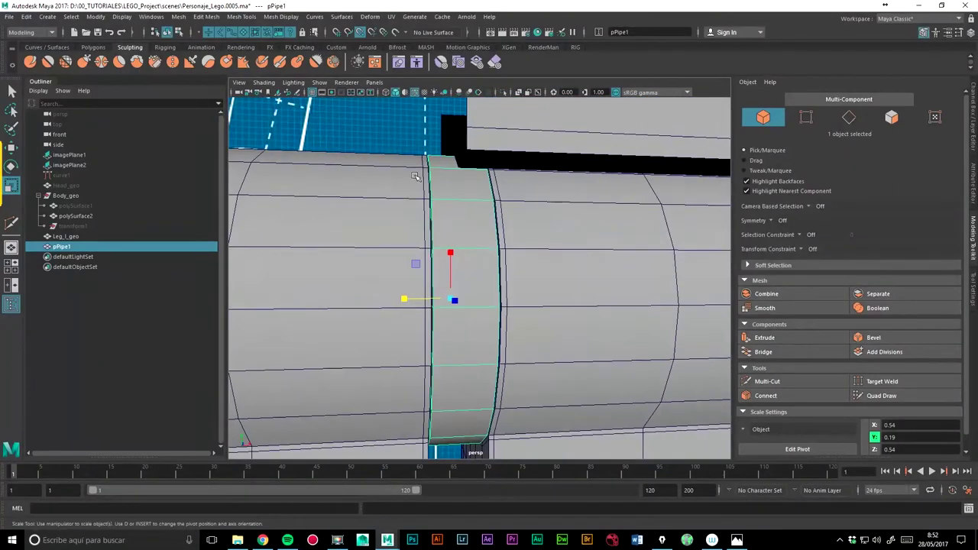
scroll(413, 189, "down", 3)
mouse_move(336, 229)
left_mouse_down("alt")
mouse_move(368, 257)
mouse_move(354, 273)
mouse_move(368, 278)
left_mouse_up("alt")
left_click(365, 275)
right_click_drag(374, 262, 373, 276)
Delete the first selected face ring and orbit around the leg to check.
double_click(378, 264)
key("Delete")
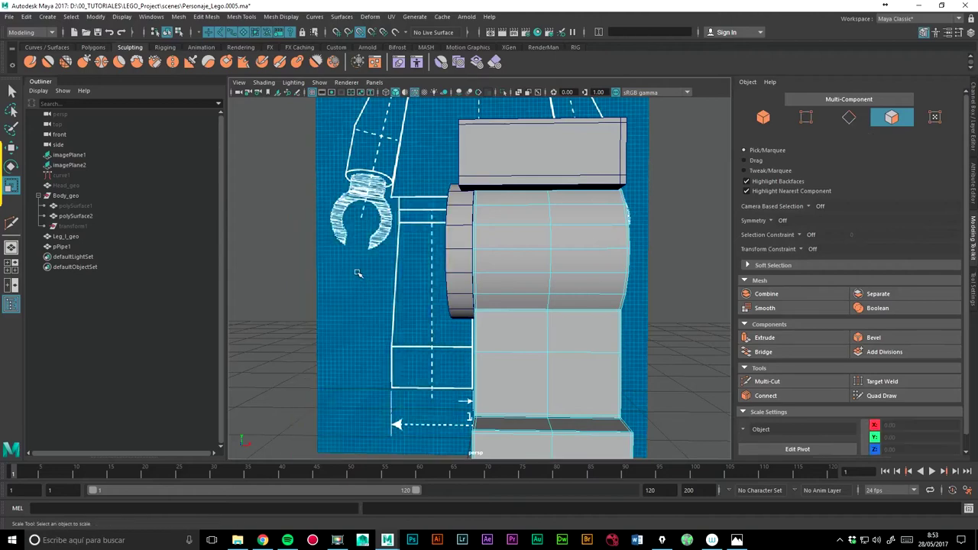
left_click_drag(422, 271, 463, 214, "alt")
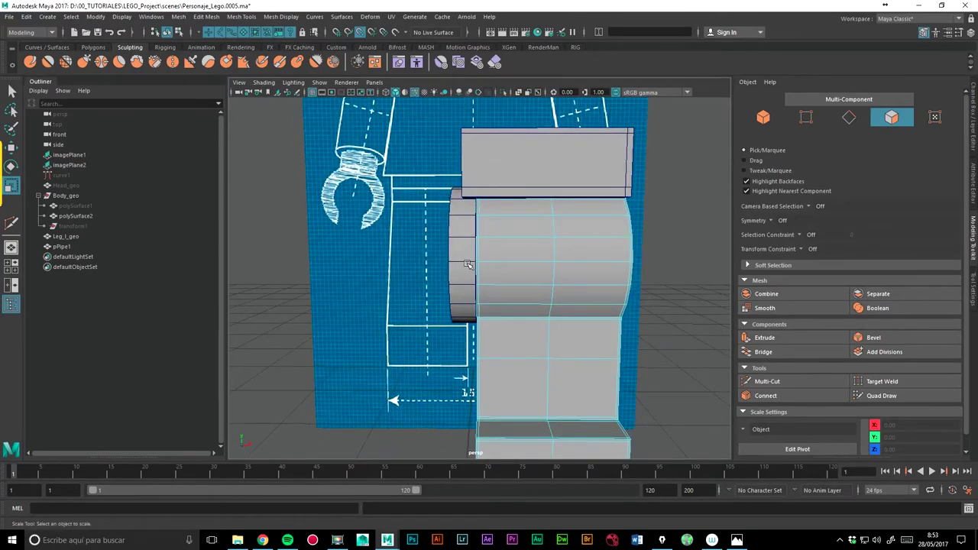
left_click_drag(467, 264, 507, 266, "alt")
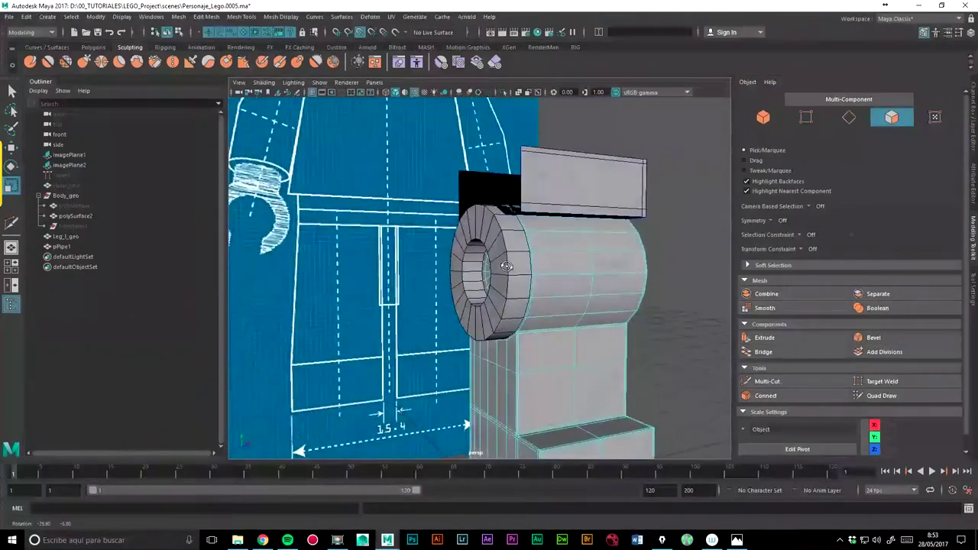
left_click_drag(506, 273, 472, 251, "alt")
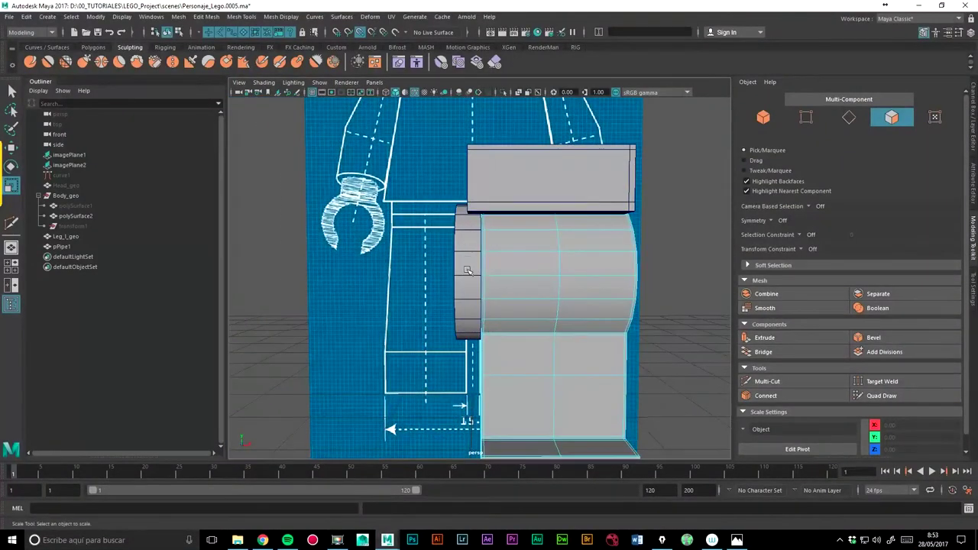
scroll(468, 271, "up", 3)
scroll(481, 252, "up", 1)
Select pPipe1 and delete the ring of faces on its inner side.
left_click(767, 382)
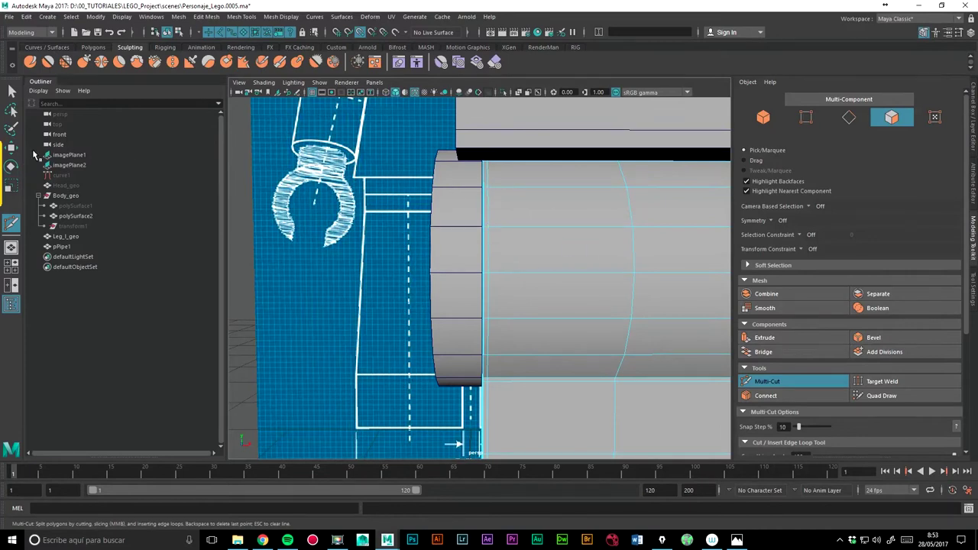
key("w")
left_click(520, 246)
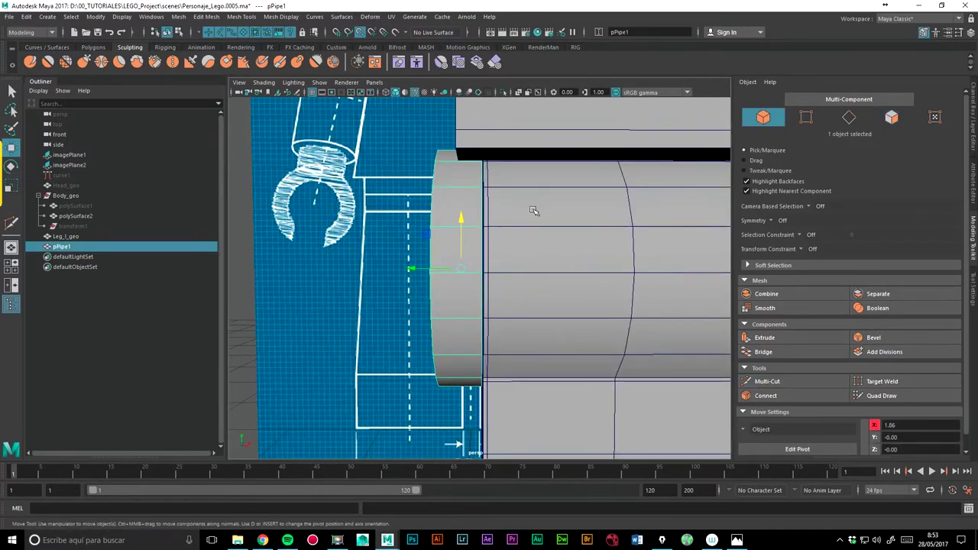
left_click(767, 382)
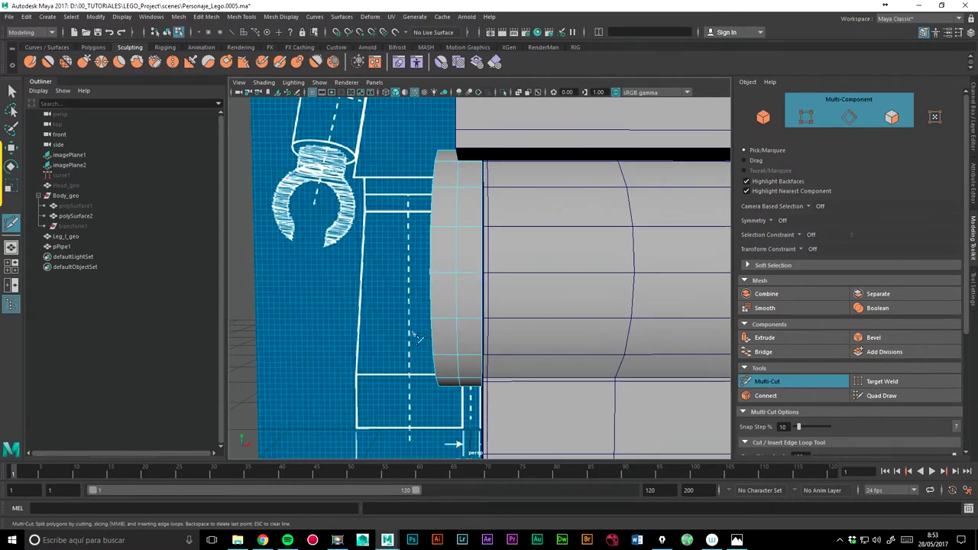
left_click_drag(413, 336, 336, 269, "alt")
key("q")
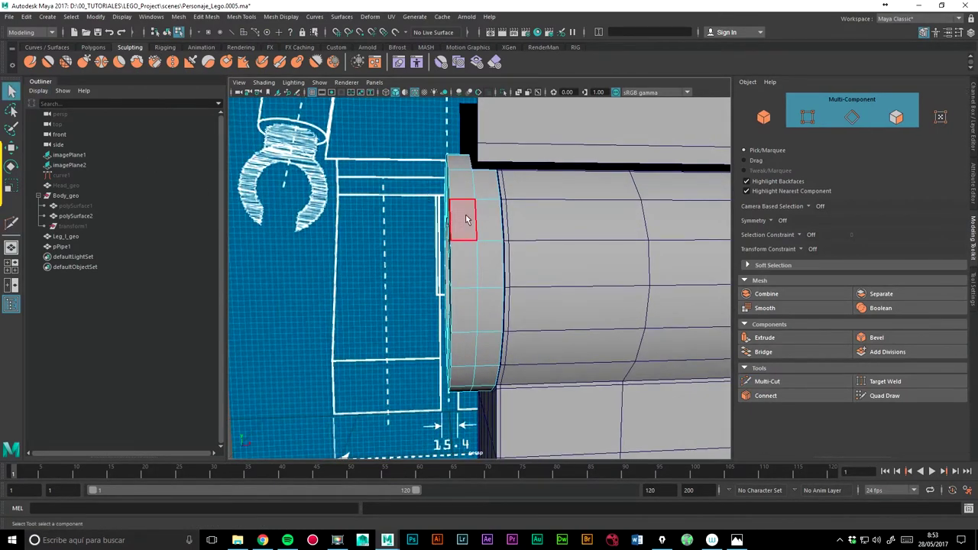
right_click_drag(466, 220, 479, 233)
left_click(461, 220)
double_click(465, 260, "shift")
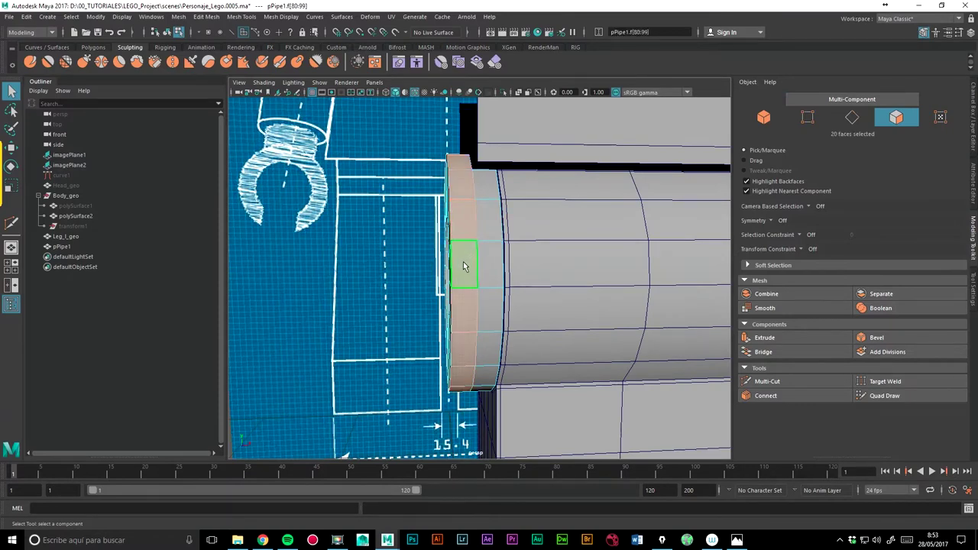
key("Delete")
left_click_drag(481, 268, 482, 252, "alt")
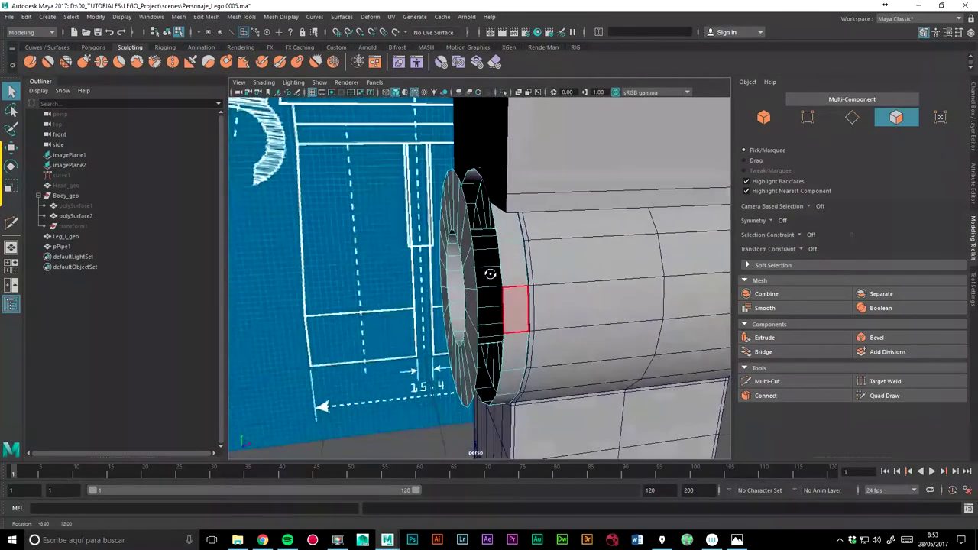
Delete the second ring of 20 pipe faces and orbit to inspect the open side.
left_click(766, 386)
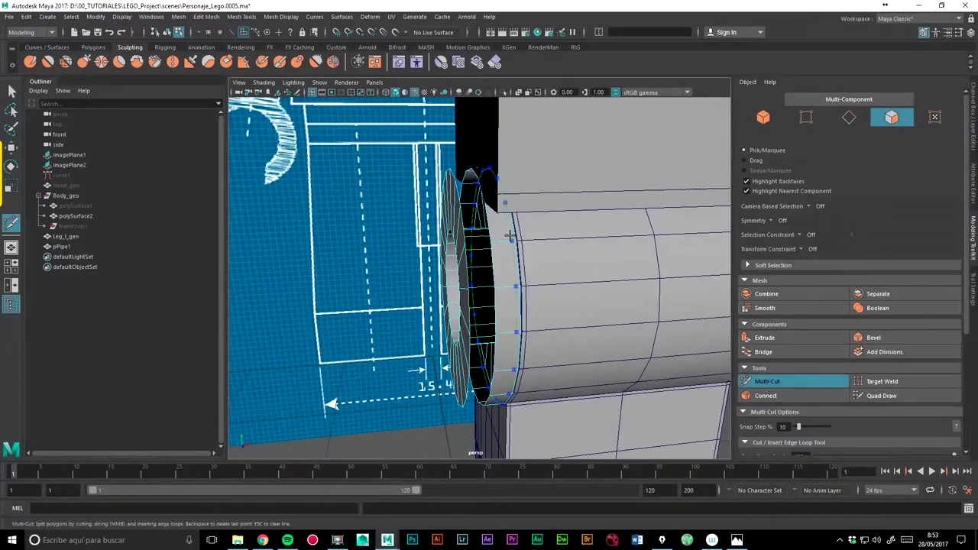
left_click_drag(532, 284, 525, 277, "alt")
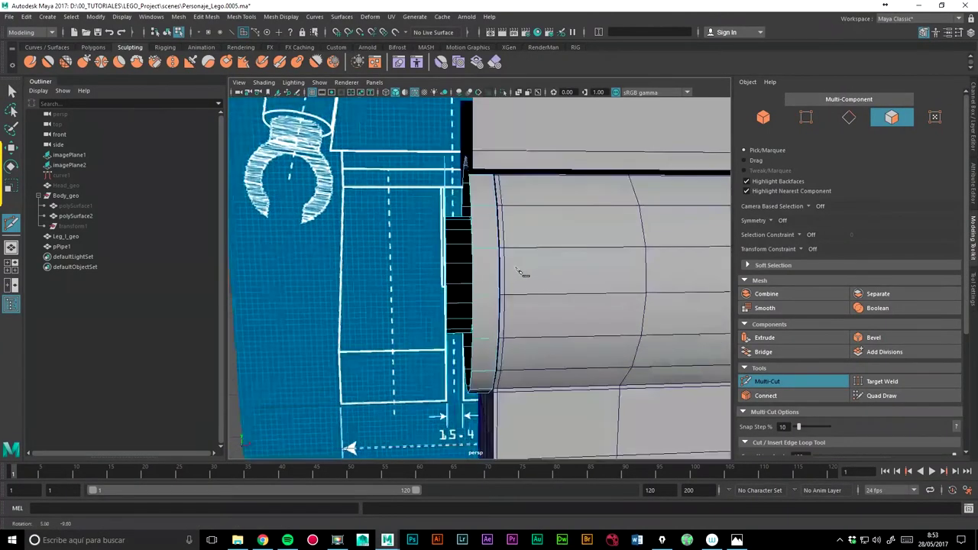
left_click(13, 90)
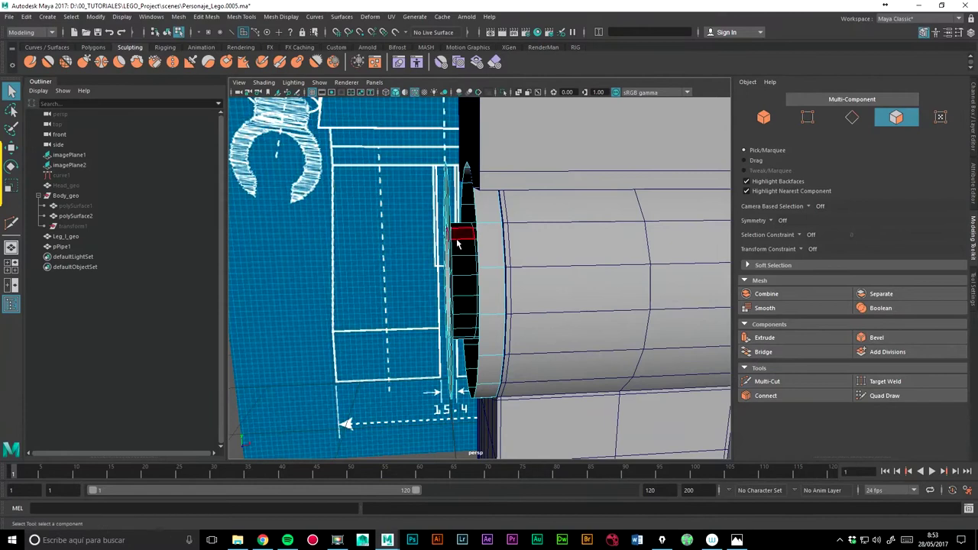
double_click(464, 240)
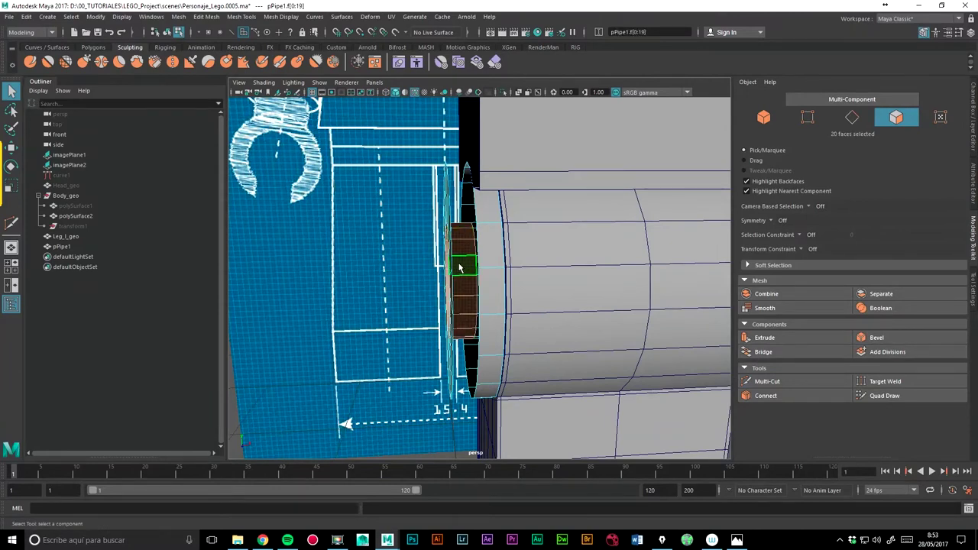
key("Delete")
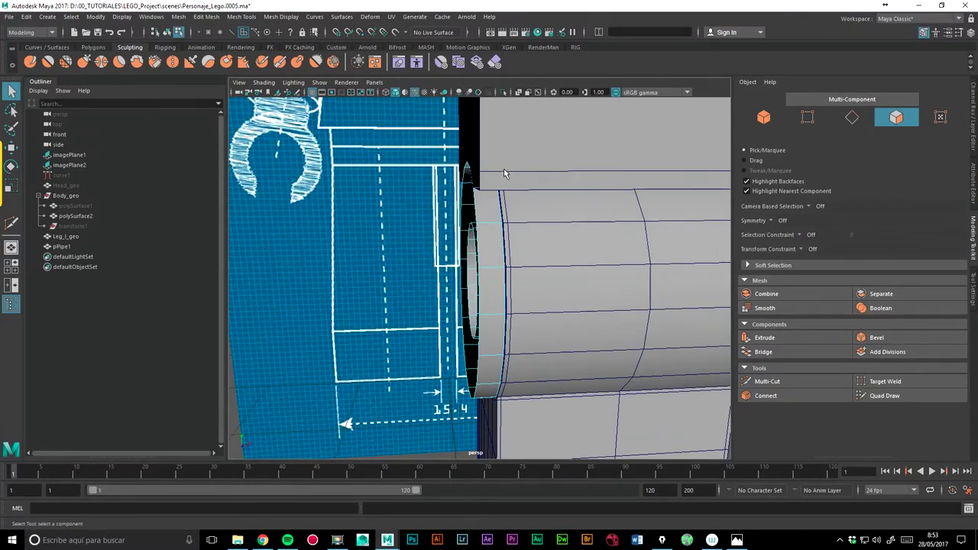
mouse_move(510, 272)
left_mouse_down("alt")
mouse_move(502, 266)
mouse_move(521, 277)
left_mouse_up("alt")
mouse_move(497, 218)
left_mouse_down("alt")
mouse_move(550, 192)
mouse_move(530, 244)
left_mouse_up("alt")
Select the pipe's opening edge loop and view it in front view with X-ray.
right_click(534, 245)
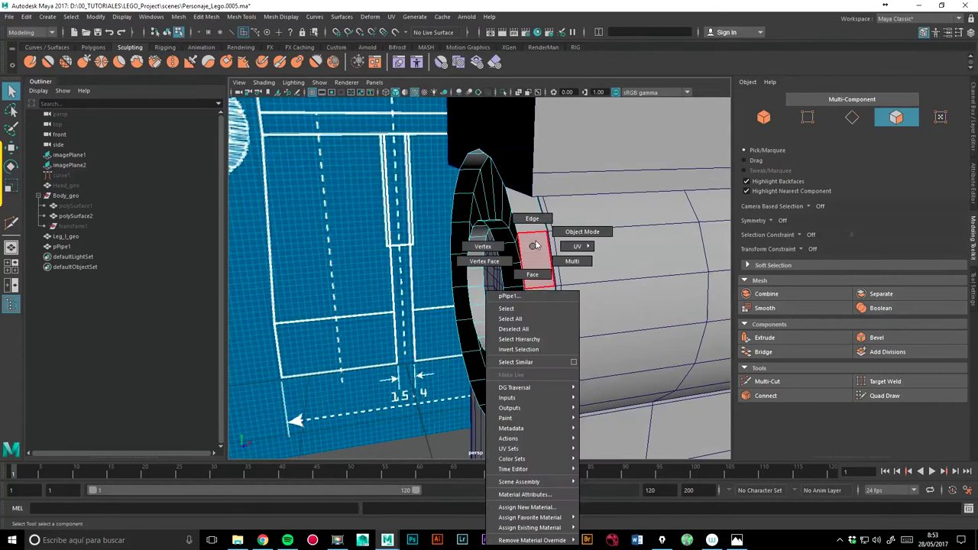
left_click(532, 219)
double_click(522, 260)
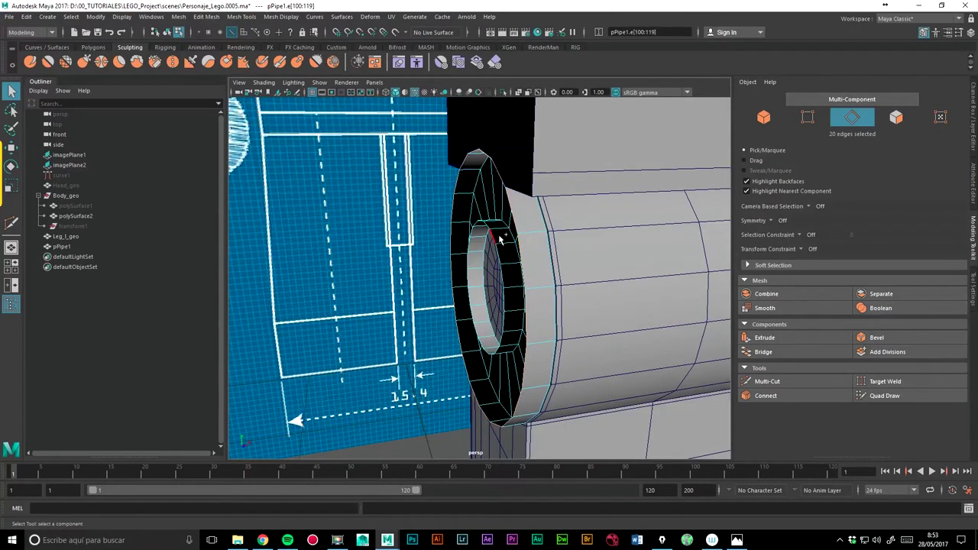
left_click_drag(507, 243, 545, 254)
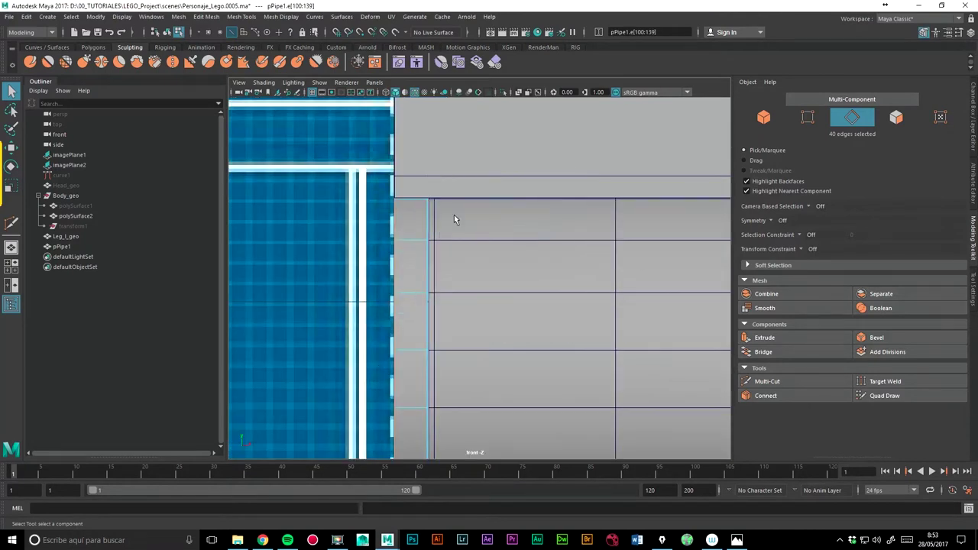
left_click(519, 92)
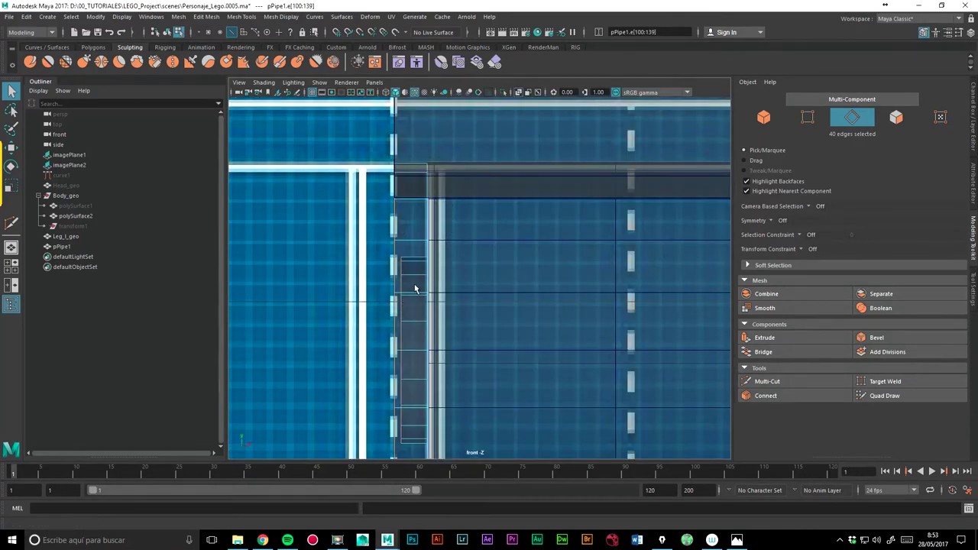
middle_click_drag(414, 289, 430, 257, "alt")
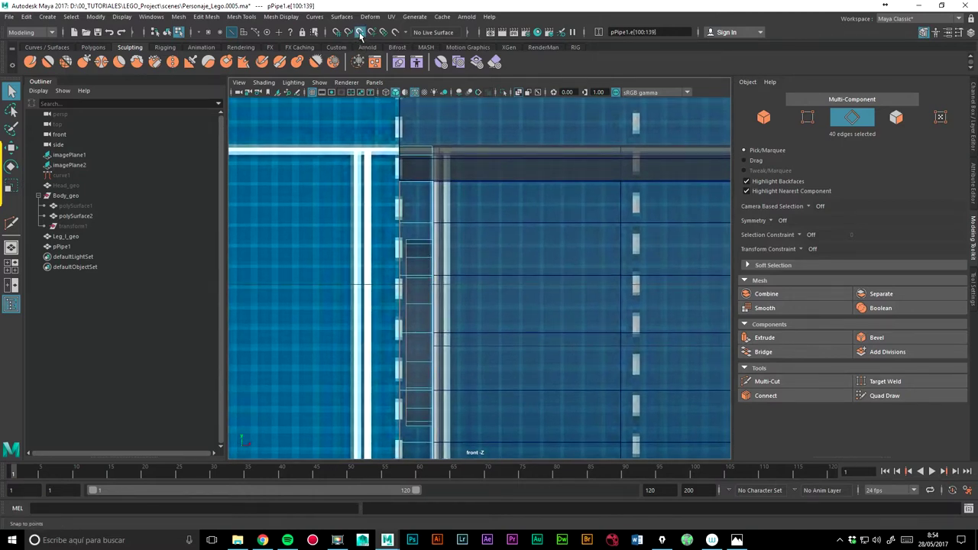
Convert the loop to vertices and scale them along X to flatten the column.
left_click(13, 188)
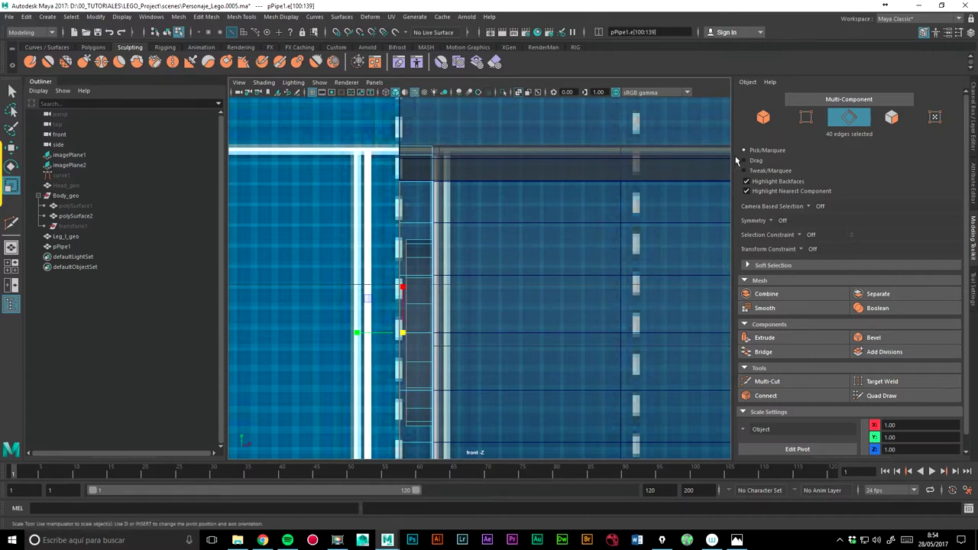
left_click(806, 119)
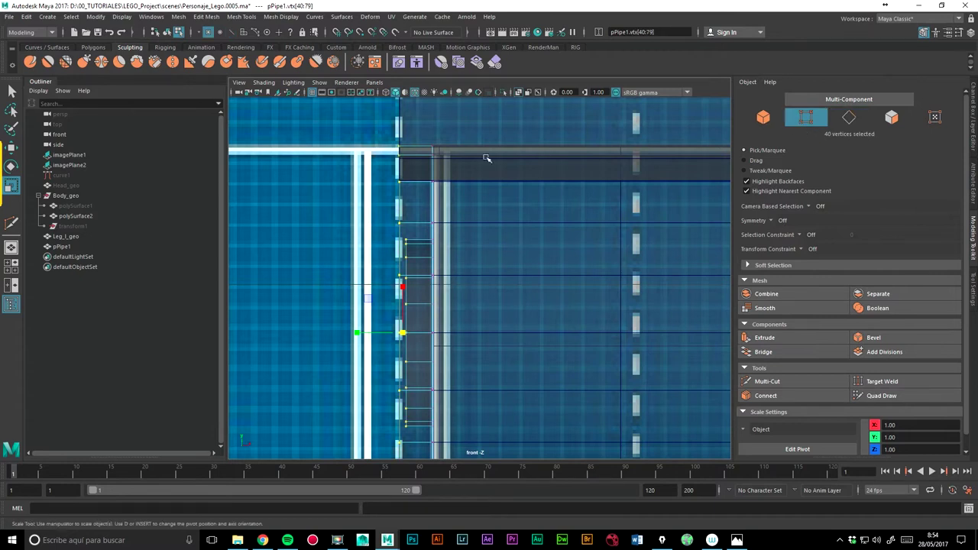
left_click_drag(358, 333, 539, 319)
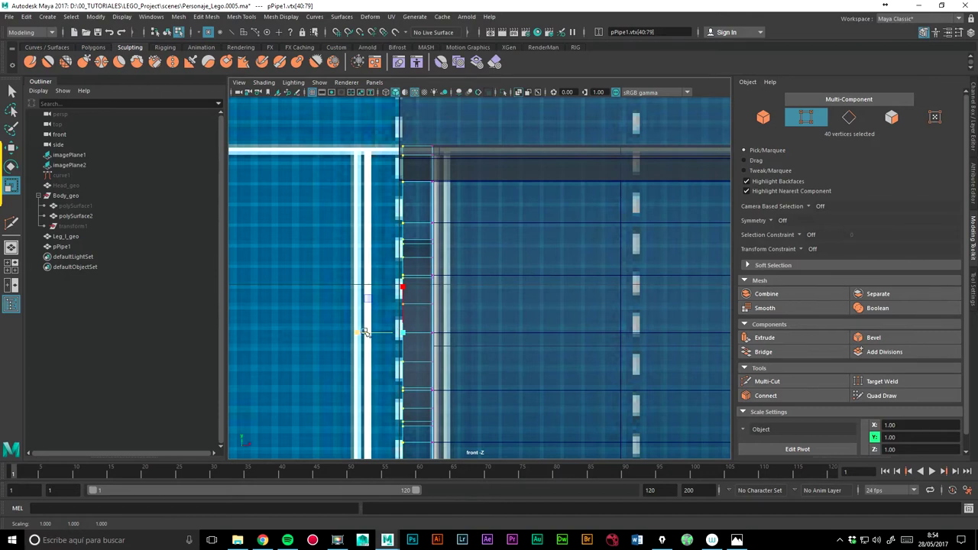
left_click_drag(479, 334, 561, 334)
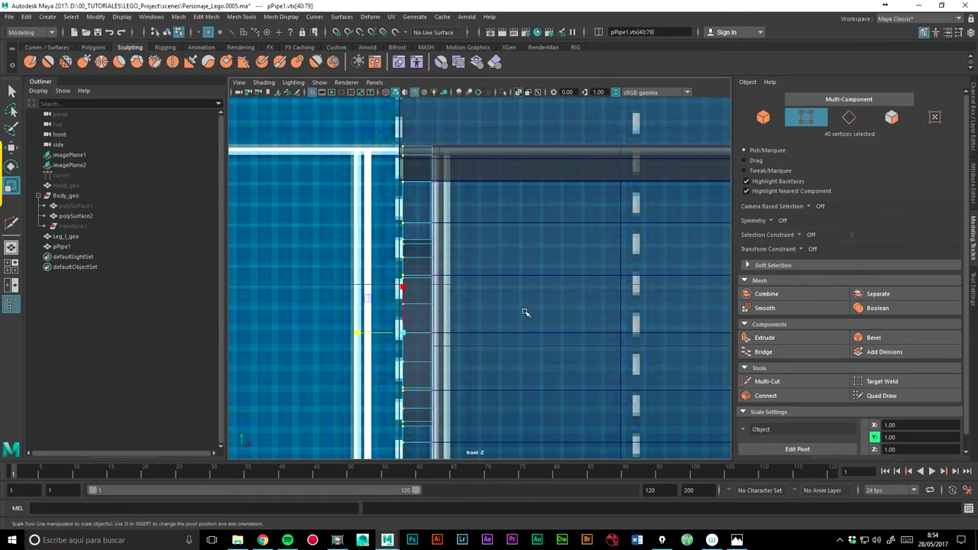
scroll(524, 291, "down", 3)
scroll(502, 284, "up", 2)
scroll(546, 280, "up", 1)
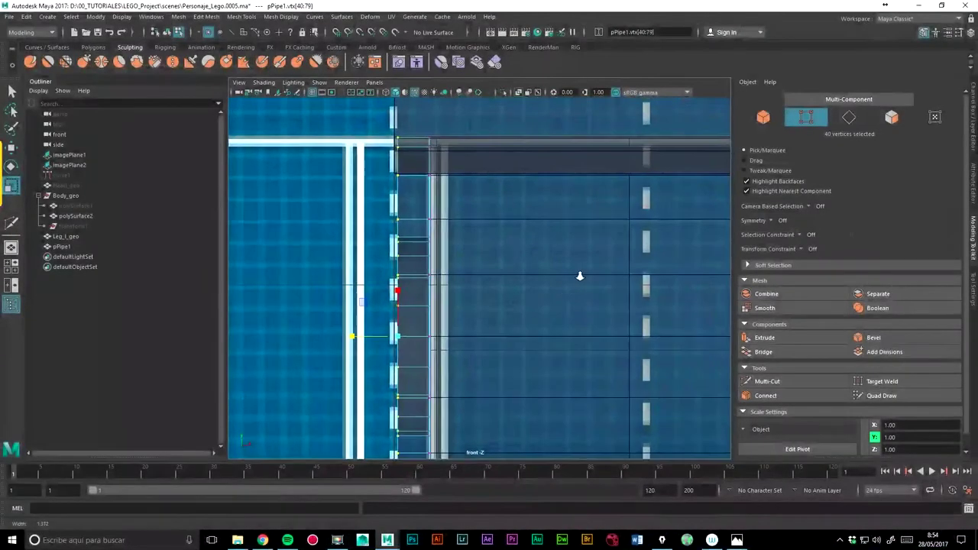
With grid snapping on, try moving the vertex column, then the 40 edges, toward the leg.
left_click(335, 32)
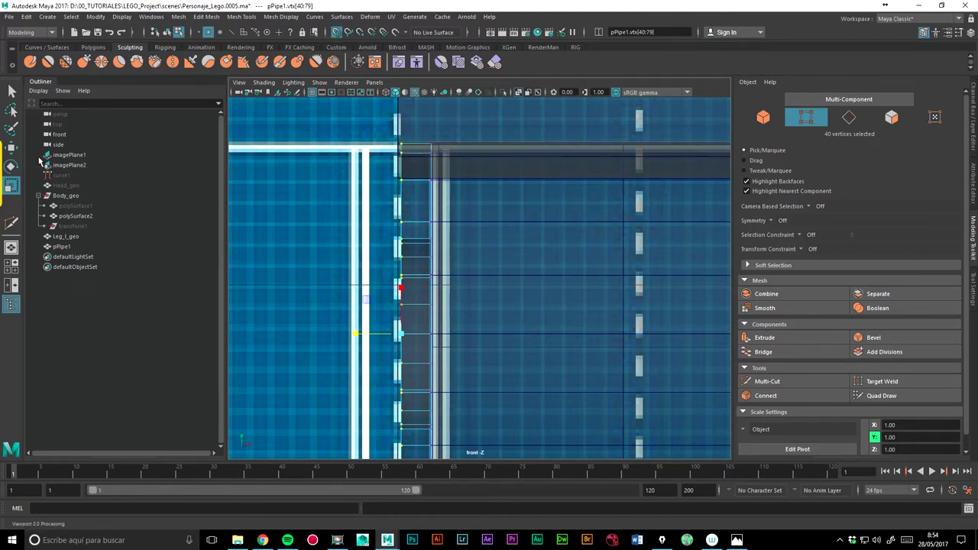
key("w")
left_click_drag(363, 331, 364, 333)
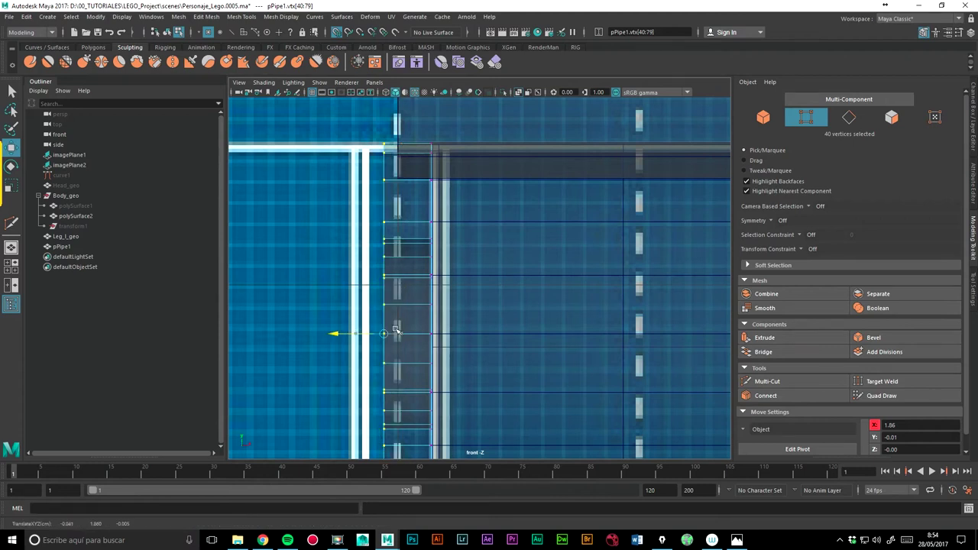
middle_click_drag(334, 335, 355, 331)
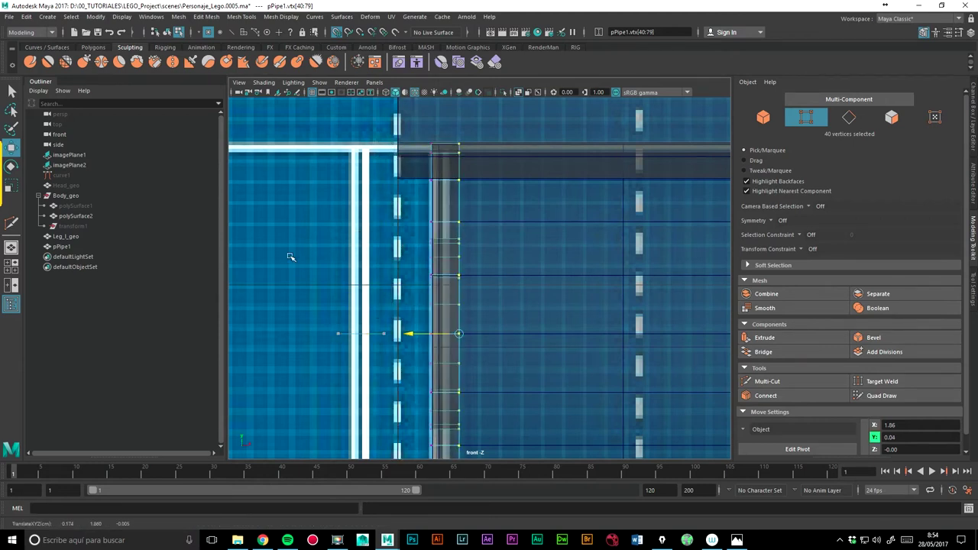
key("ctrl+z")
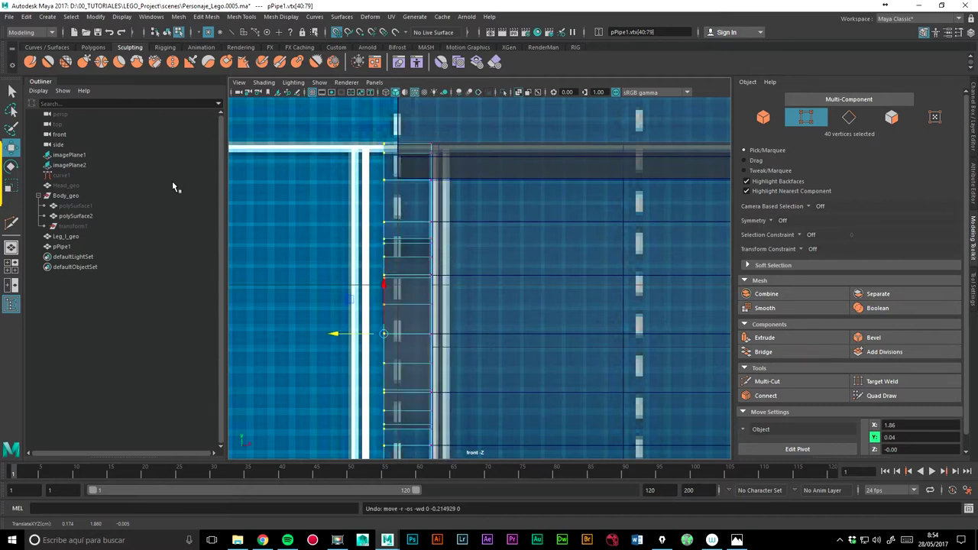
left_click(323, 233)
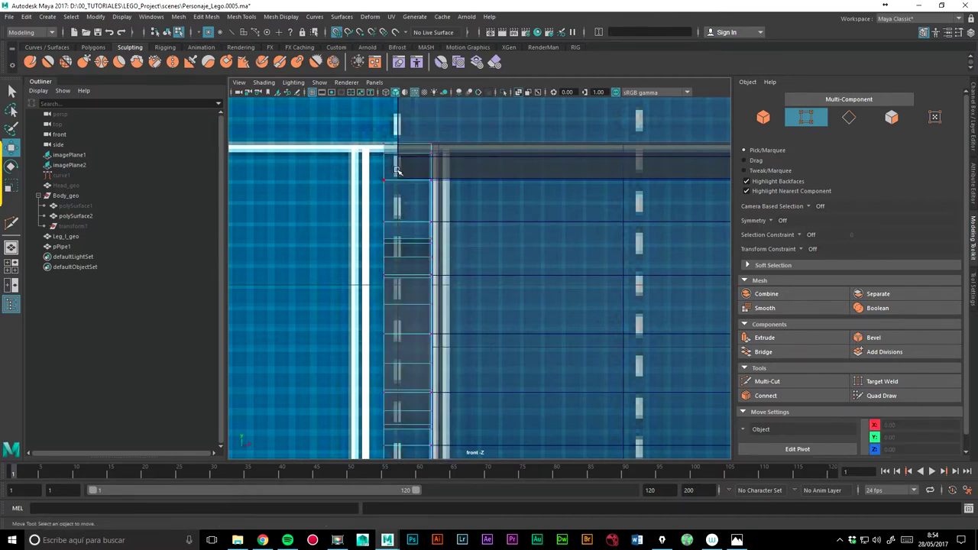
left_click(849, 117)
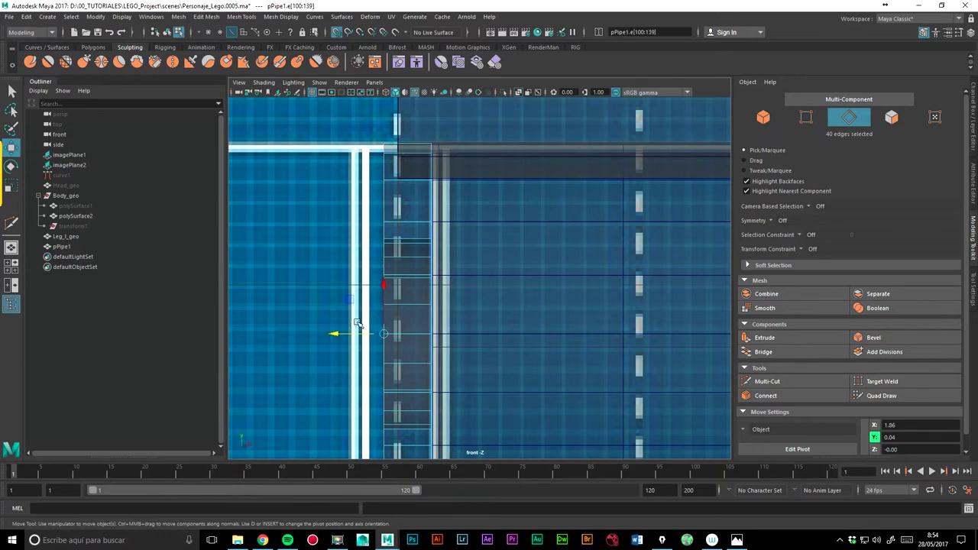
left_click_drag(357, 323, 375, 332)
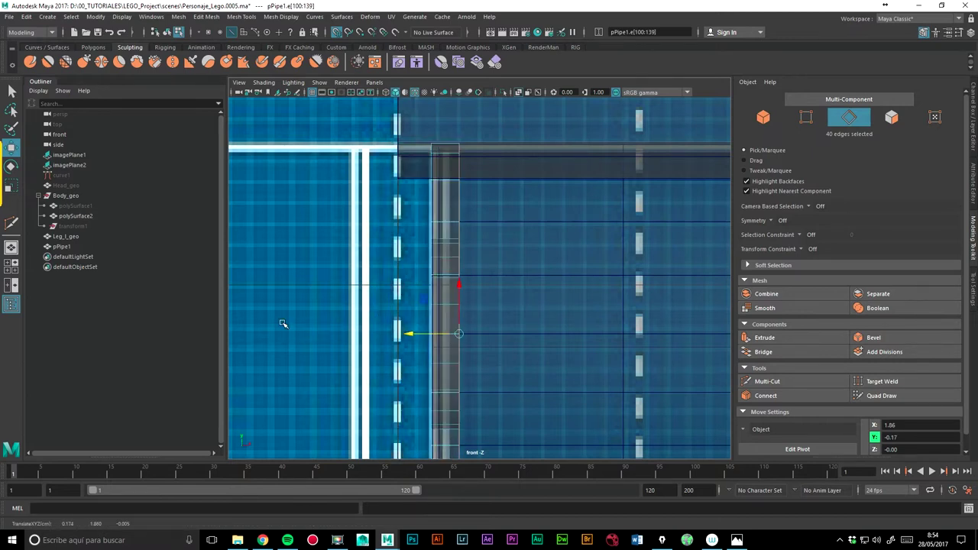
Undo the edge move and orbit the pipe edges in perspective view.
key("ctrl+z")
key("space")
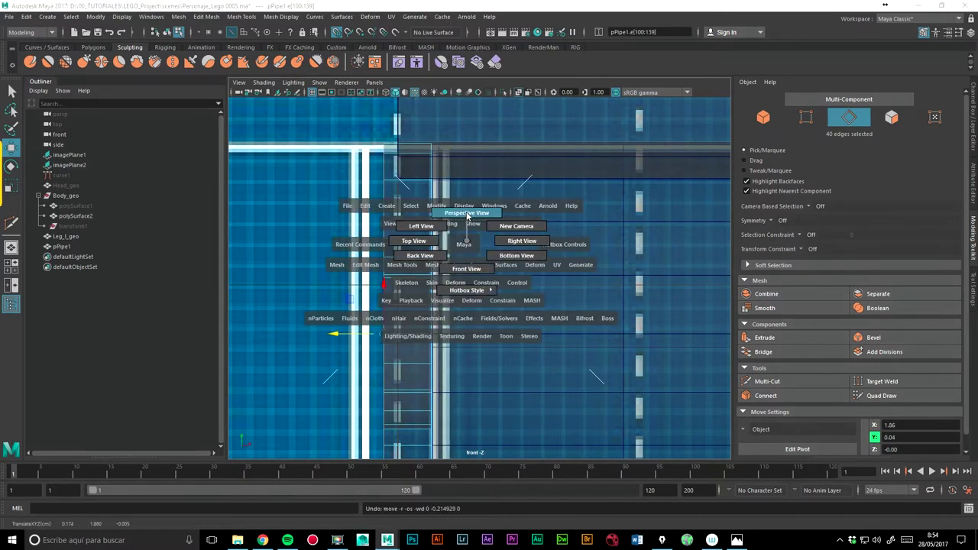
left_click(467, 216)
mouse_move(467, 216)
left_mouse_down("alt")
mouse_move(508, 287)
mouse_move(516, 266)
mouse_move(498, 273)
left_mouse_up("alt")
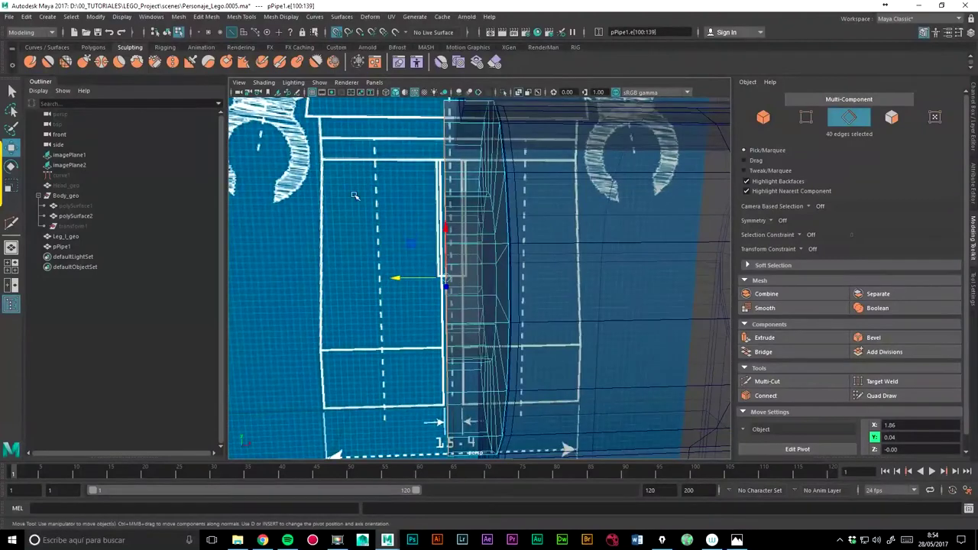
Hide blueprint image planes imagePlane1 and imagePlane2.
left_click(71, 157)
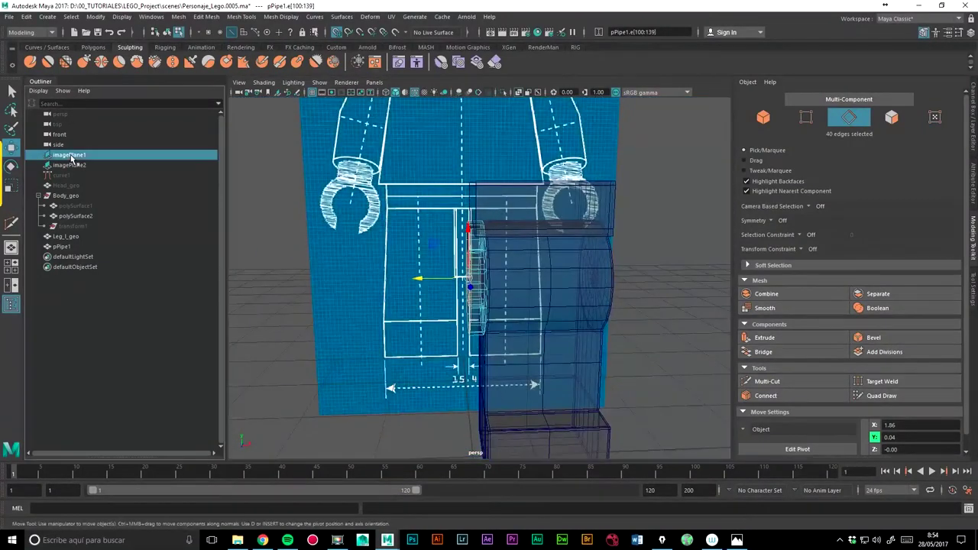
key("ctrl+h")
left_click(73, 166)
key("ctrl+h")
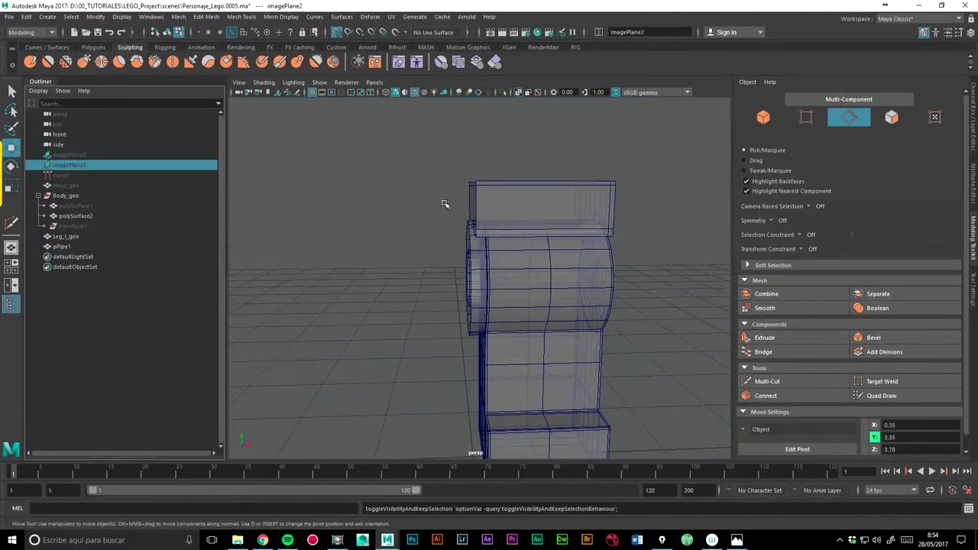
In front view, select a pipe edge loop, slide it along X, then undo.
key("space")
left_click_drag(440, 210, 439, 236)
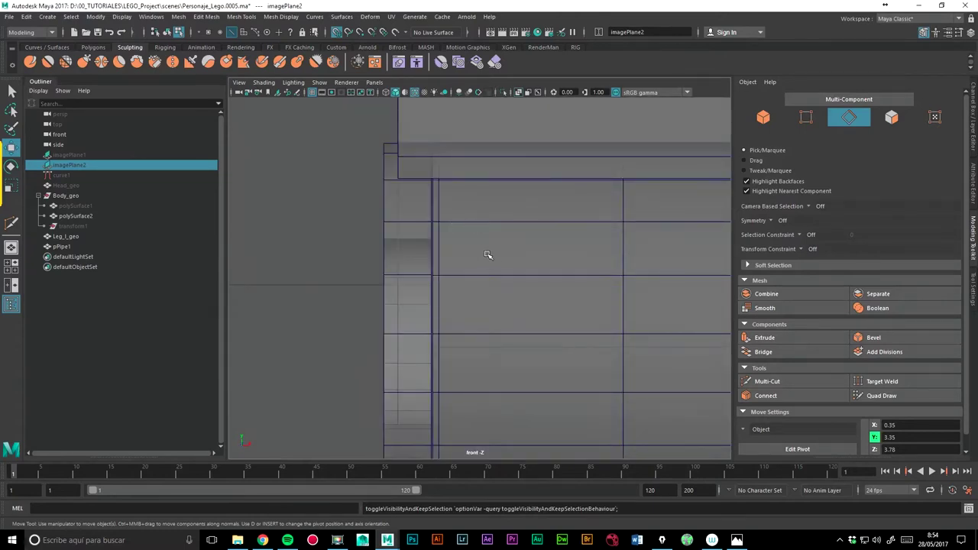
right_click_drag(404, 220, 412, 199)
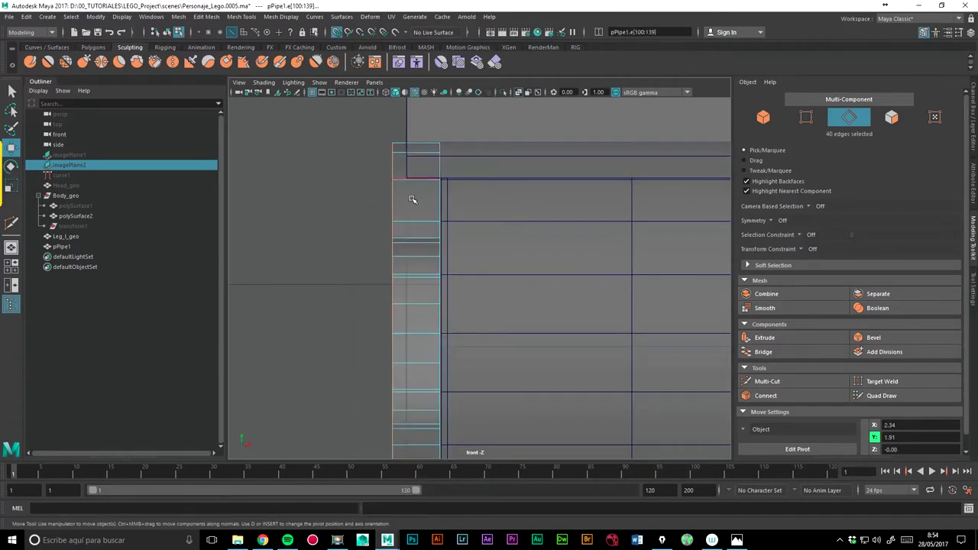
double_click(400, 217)
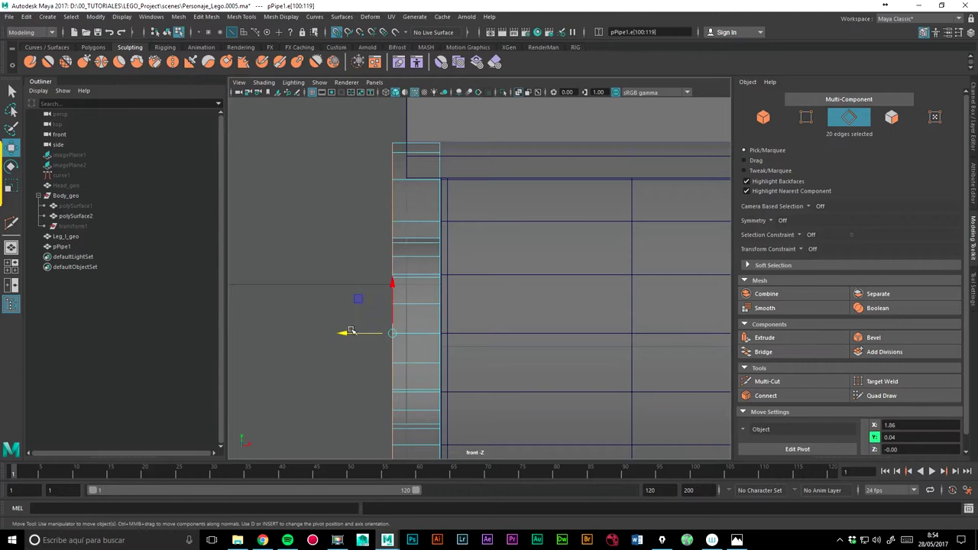
left_click_drag(349, 331, 391, 331)
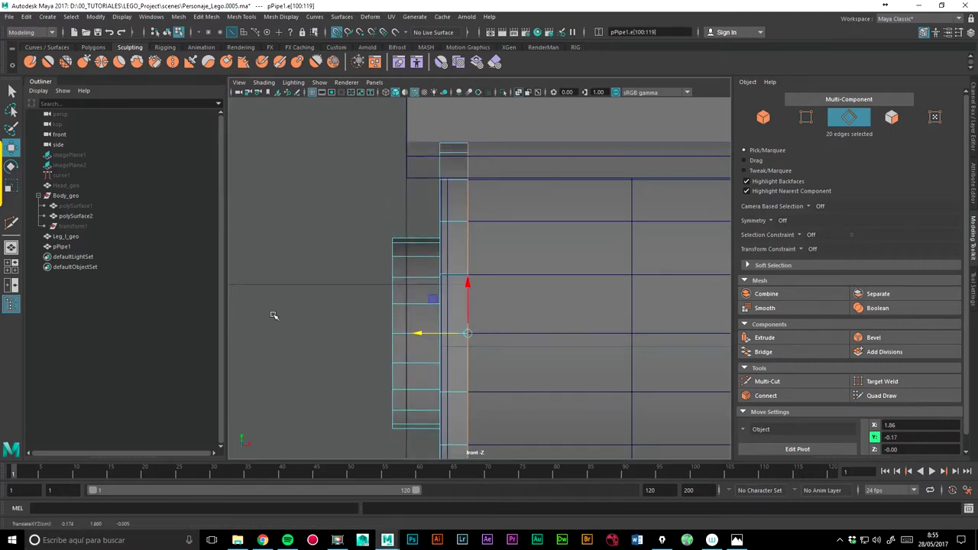
key("ctrl+z")
Set the Move tool to world orientation, nudge the loop, then reset the Move tool settings.
double_click(11, 149)
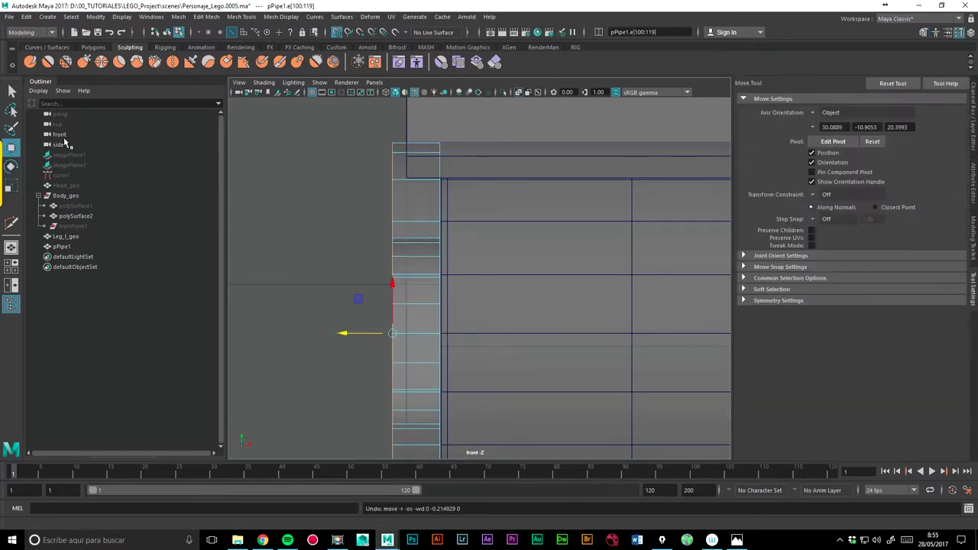
left_click(871, 82)
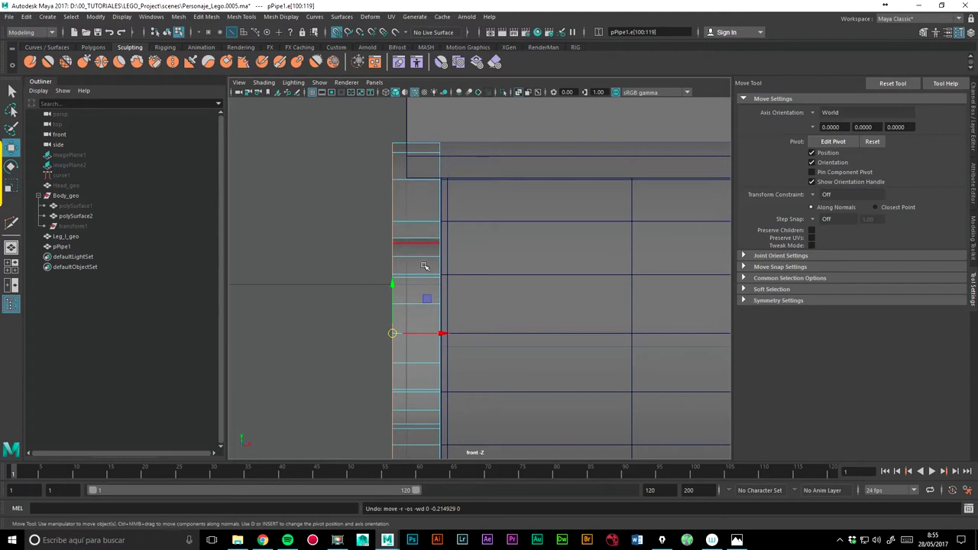
left_click_drag(443, 333, 408, 334)
double_click(392, 268)
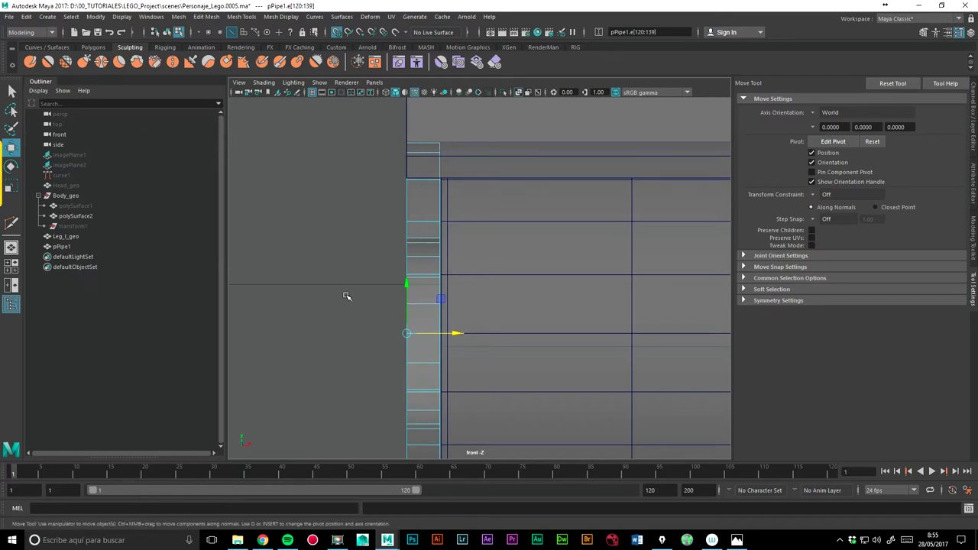
left_click(894, 84)
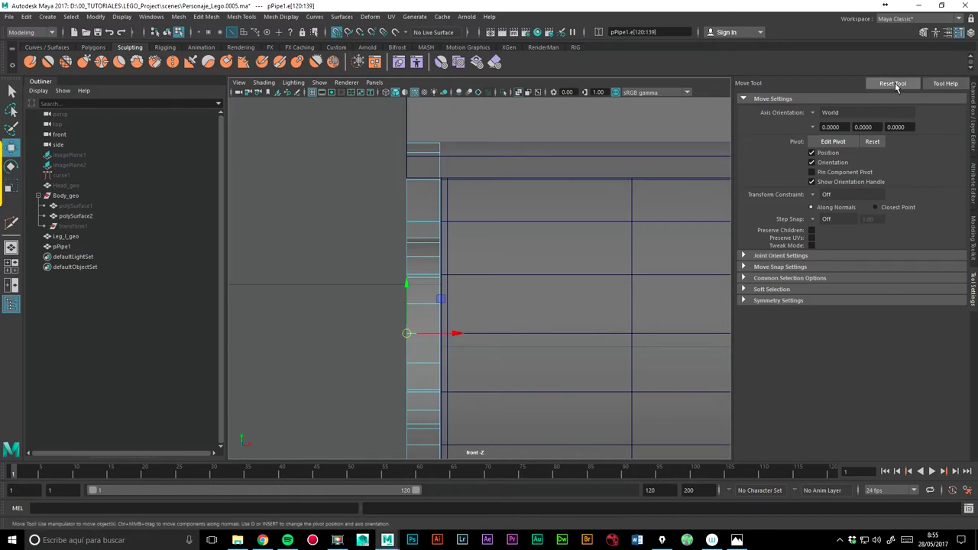
Return to the perspective view with shaded display.
key("space")
mouse_move(468, 262)
left_mouse_down()
mouse_move(463, 230)
mouse_move(502, 116)
left_mouse_up()
key("5")
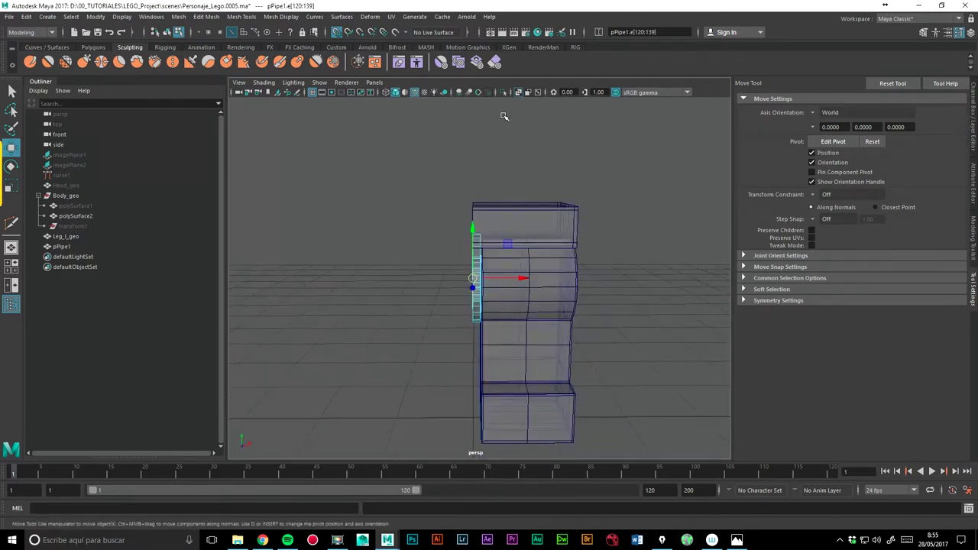
scroll(452, 262, "up", 3)
left_click_drag(452, 261, 505, 278, "alt")
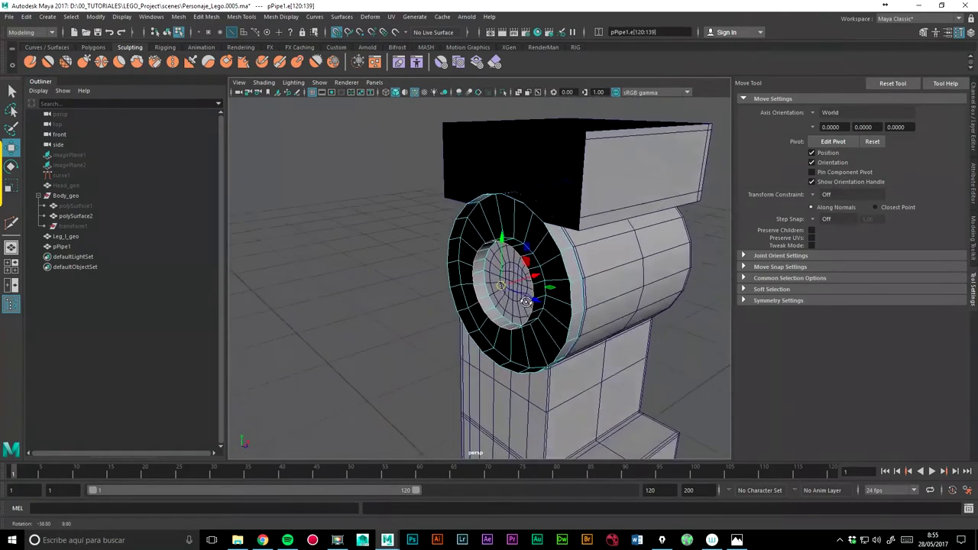
mouse_move(506, 277)
left_mouse_down("alt")
mouse_move(511, 218)
mouse_move(600, 234)
left_mouse_up("alt")
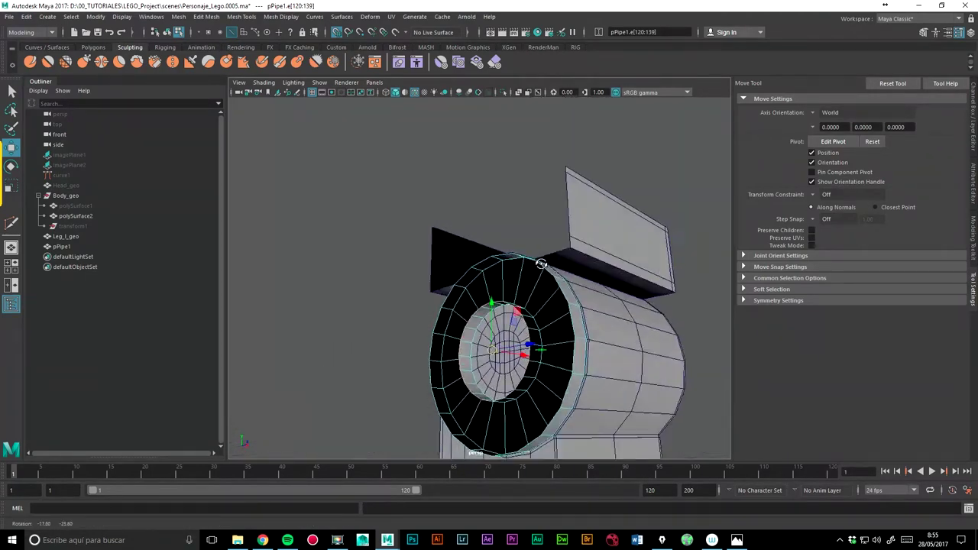
scroll(547, 197, "up", 4)
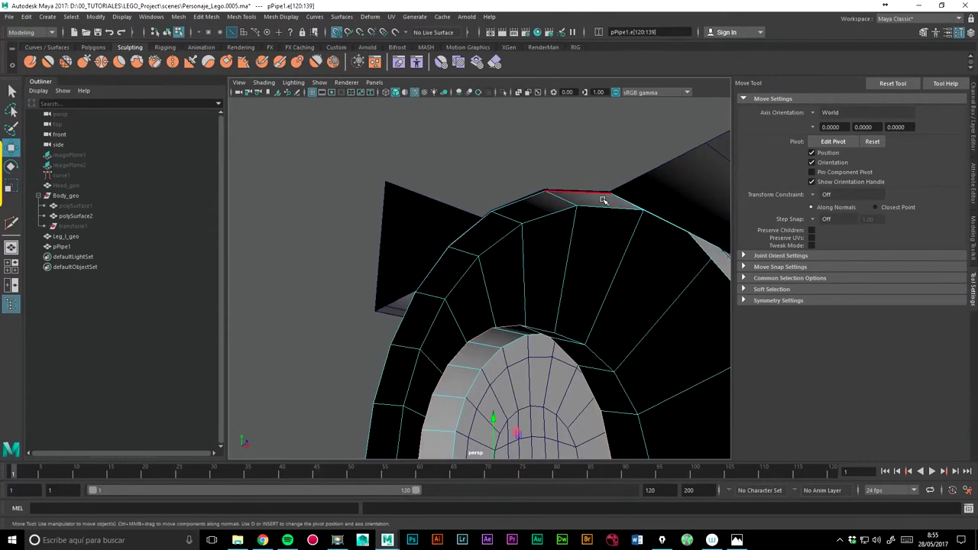
mouse_move(593, 210)
left_mouse_down("alt")
mouse_move(576, 227)
mouse_move(618, 216)
left_mouse_up("alt")
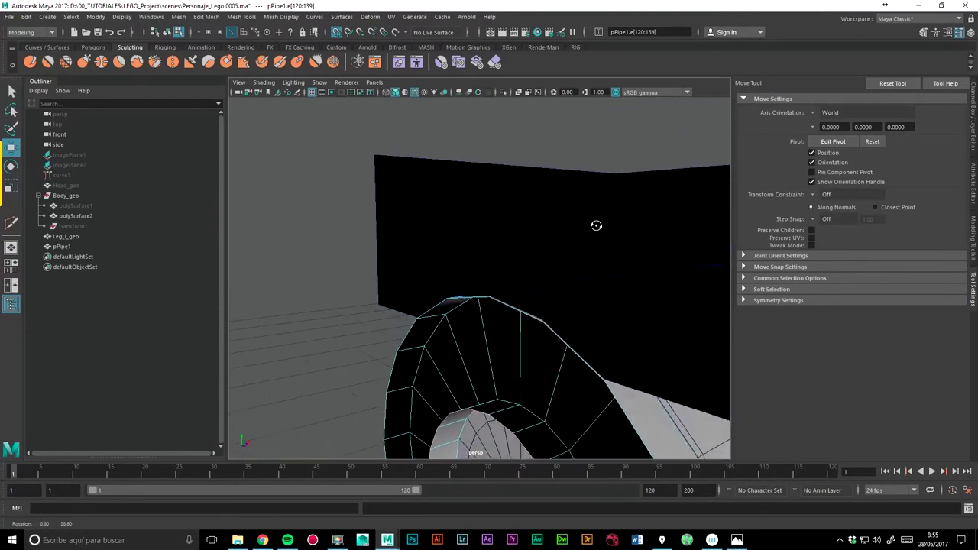
scroll(530, 212, "up", 2)
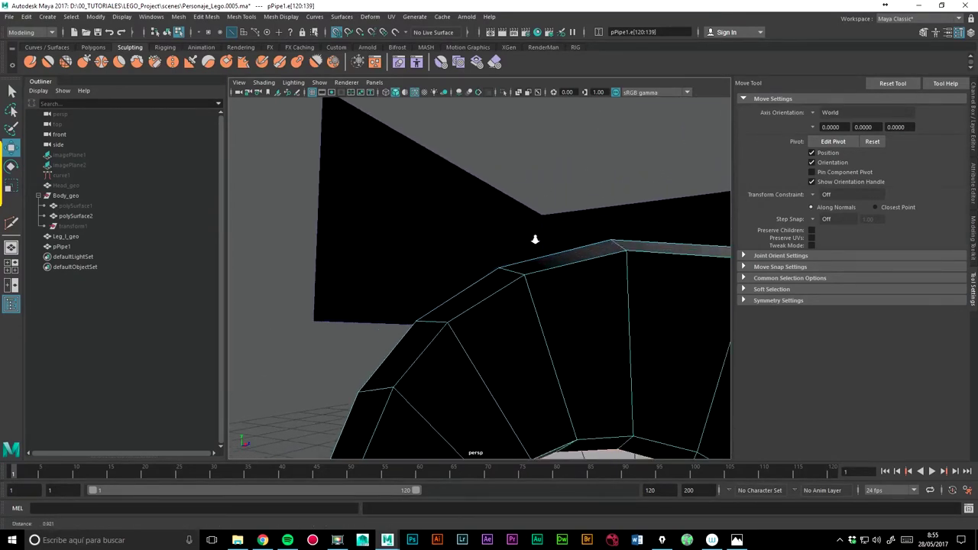
scroll(489, 297, "up", 3)
scroll(497, 277, "down", 5)
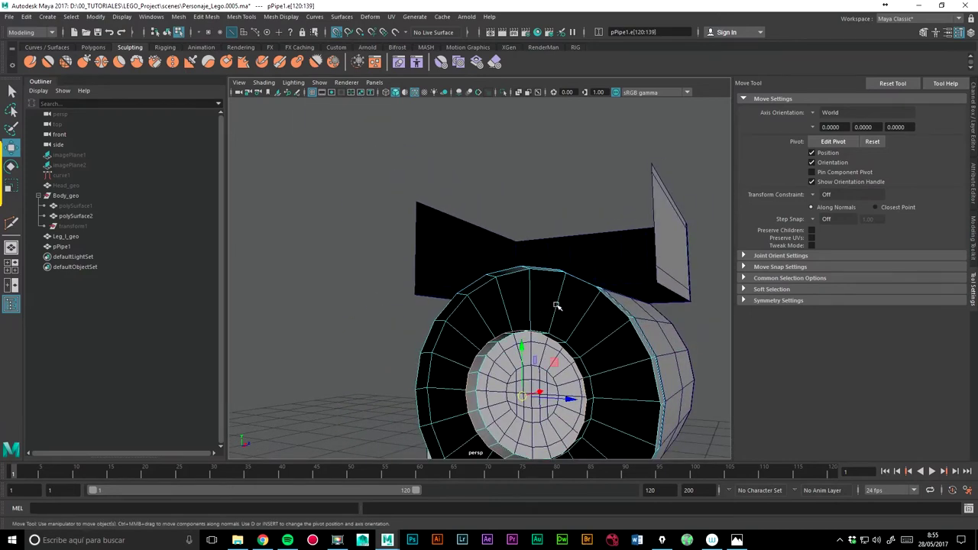
scroll(561, 255, "up", 2)
scroll(561, 255, "up", 3)
right_click_drag(605, 247, 644, 257)
left_click(578, 244)
left_click(569, 229)
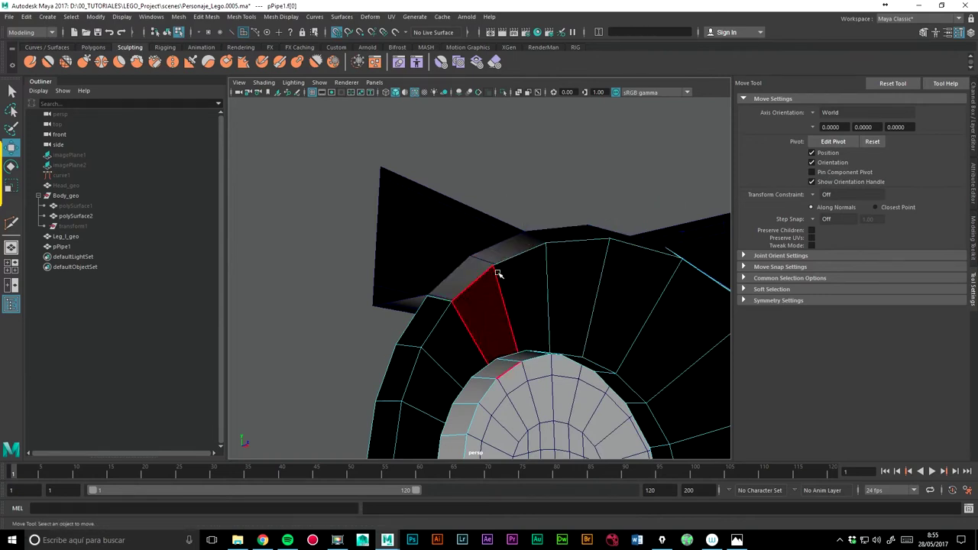
left_click(495, 252)
right_click(491, 247)
left_click(498, 269)
left_click(497, 269)
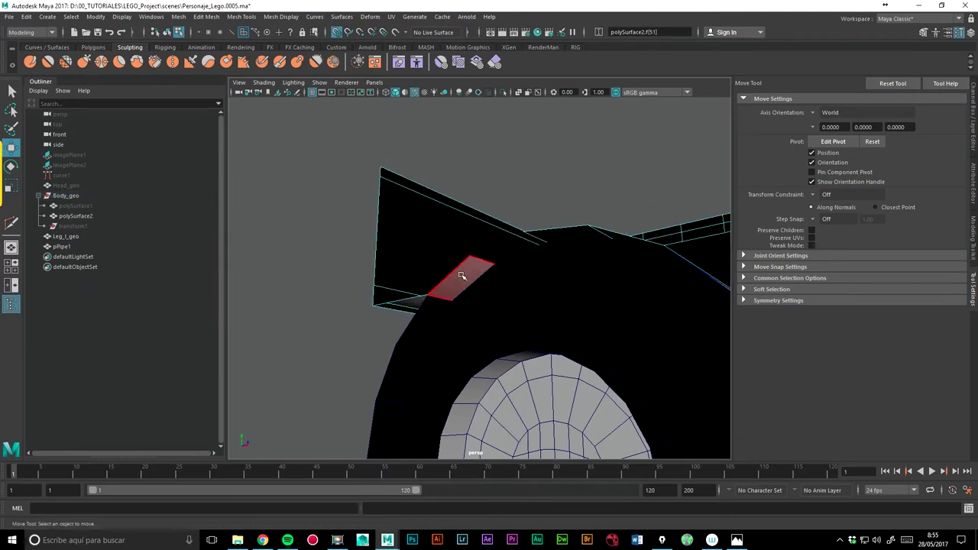
left_click(627, 239)
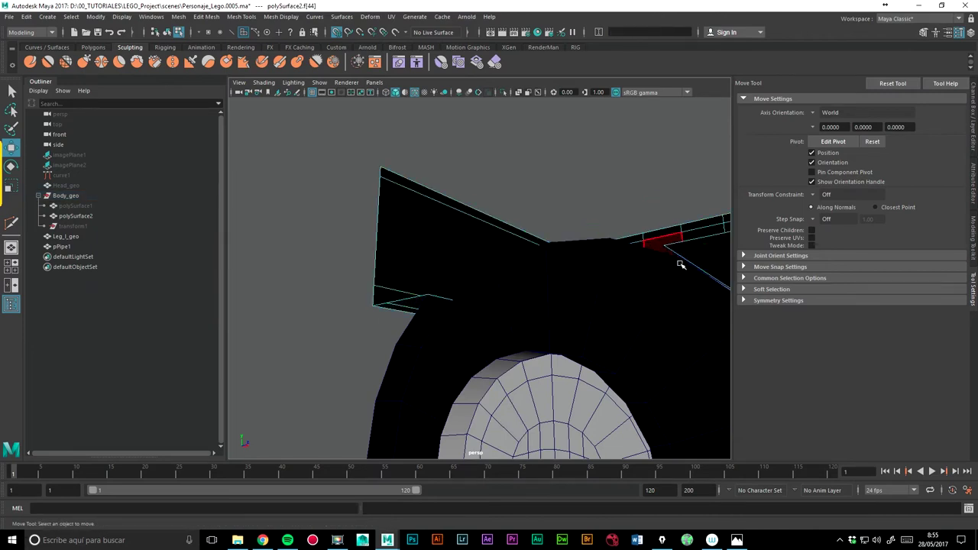
mouse_move(622, 268)
left_mouse_down("alt")
mouse_move(600, 283)
mouse_move(640, 296)
mouse_move(706, 295)
mouse_move(639, 273)
left_mouse_up("alt")
scroll(639, 274, "up", 2)
scroll(500, 229, "up", 2)
scroll(635, 201, "up", 1)
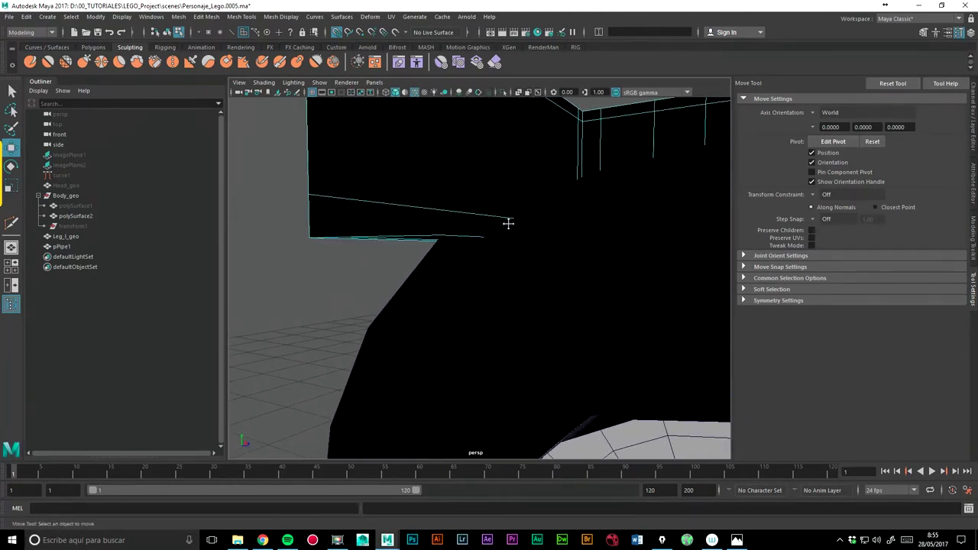
scroll(507, 221, "up", 1)
mouse_move(495, 253)
left_mouse_down("alt")
mouse_move(465, 270)
mouse_move(504, 251)
mouse_move(496, 310)
mouse_move(553, 272)
mouse_move(524, 282)
mouse_move(497, 309)
mouse_move(406, 339)
left_mouse_up("alt")
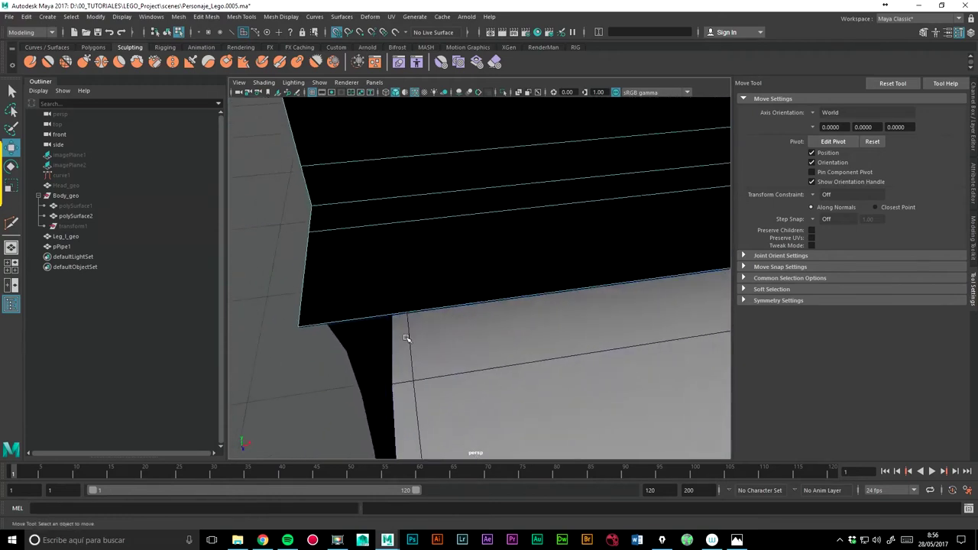
left_click(454, 312)
key("ctrl+z")
mouse_move(457, 312)
left_mouse_down("alt")
mouse_move(491, 275)
mouse_move(424, 253)
mouse_move(480, 313)
mouse_move(462, 328)
mouse_move(456, 299)
mouse_move(468, 230)
left_mouse_up("alt")
left_click(480, 312)
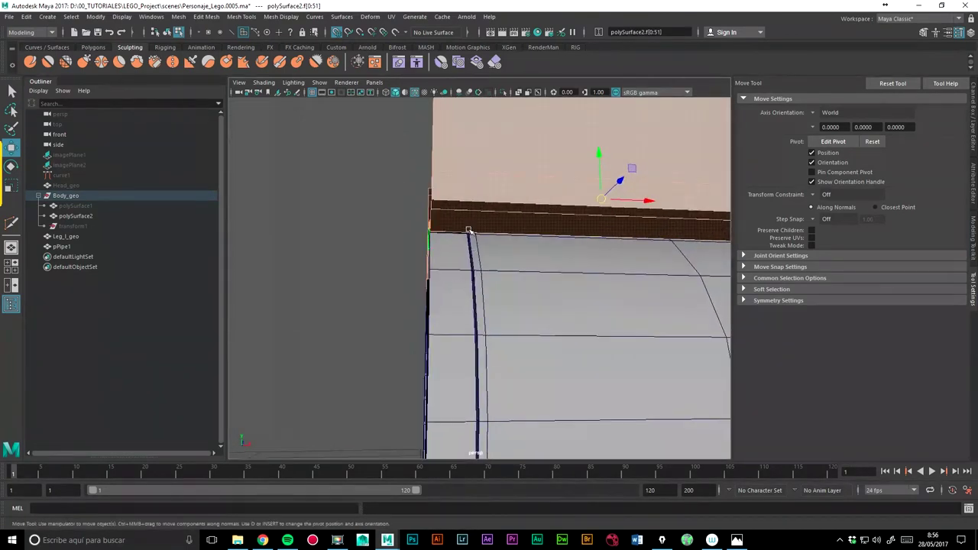
Insert a new edge loop across the box.
mouse_move(461, 268)
left_mouse_down("alt")
mouse_move(478, 221)
mouse_move(465, 286)
mouse_move(535, 323)
mouse_move(636, 352)
mouse_move(421, 339)
mouse_move(382, 305)
left_mouse_up("alt")
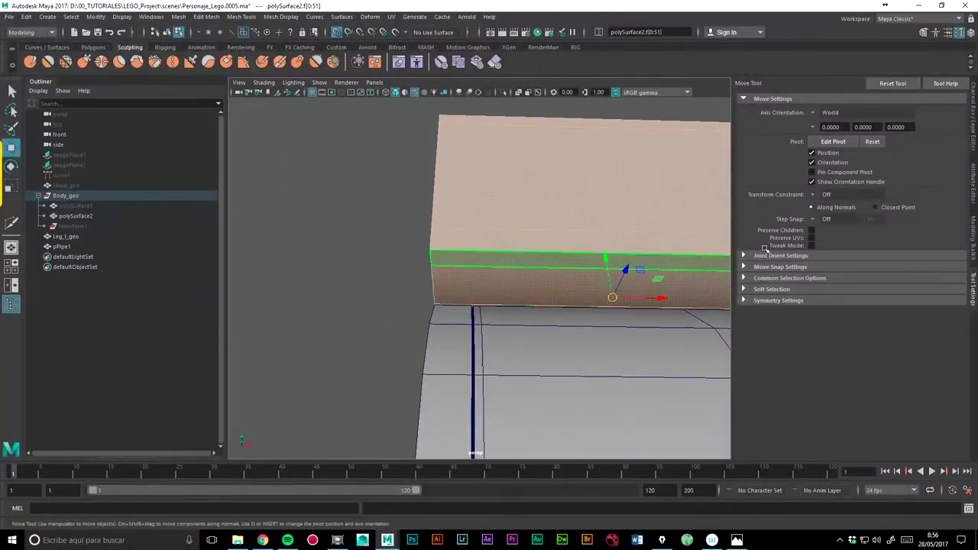
left_click(10, 222)
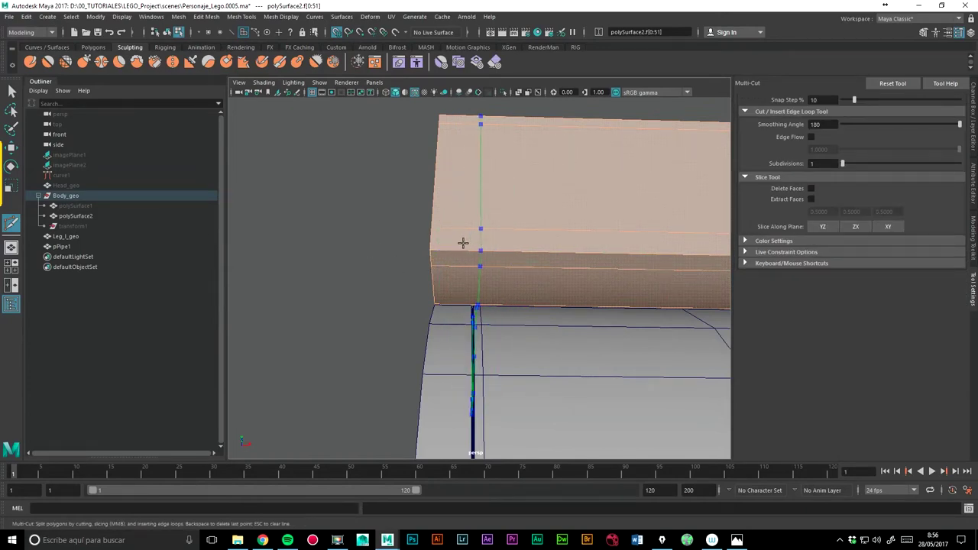
left_click(495, 233, "ctrl")
key("q")
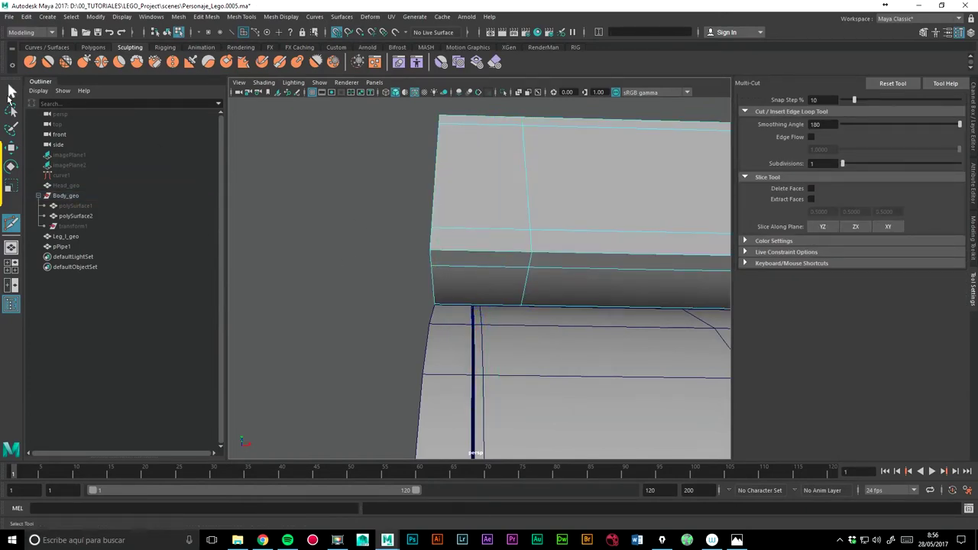
Select the box's bottom edge loop and vertex-snap it into place.
left_click(934, 32)
left_click(852, 117)
double_click(496, 215)
mouse_move(496, 211)
left_mouse_down("alt")
mouse_move(502, 268)
mouse_move(489, 251)
mouse_move(509, 312)
mouse_move(459, 198)
mouse_move(491, 198)
left_mouse_up("alt")
right_click_drag(492, 198, 584, 197, "alt")
mouse_move(584, 196)
left_mouse_down("alt")
mouse_move(491, 196)
mouse_move(467, 232)
left_mouse_up("alt")
mouse_move(585, 283)
left_mouse_down("alt")
mouse_move(519, 275)
mouse_move(563, 264)
mouse_move(463, 308)
mouse_move(406, 260)
left_mouse_up("alt")
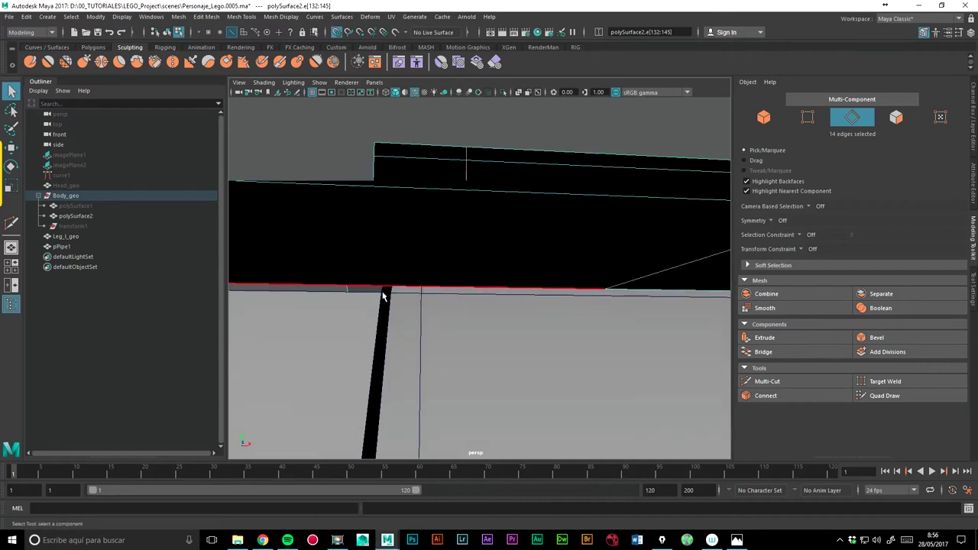
key("w")
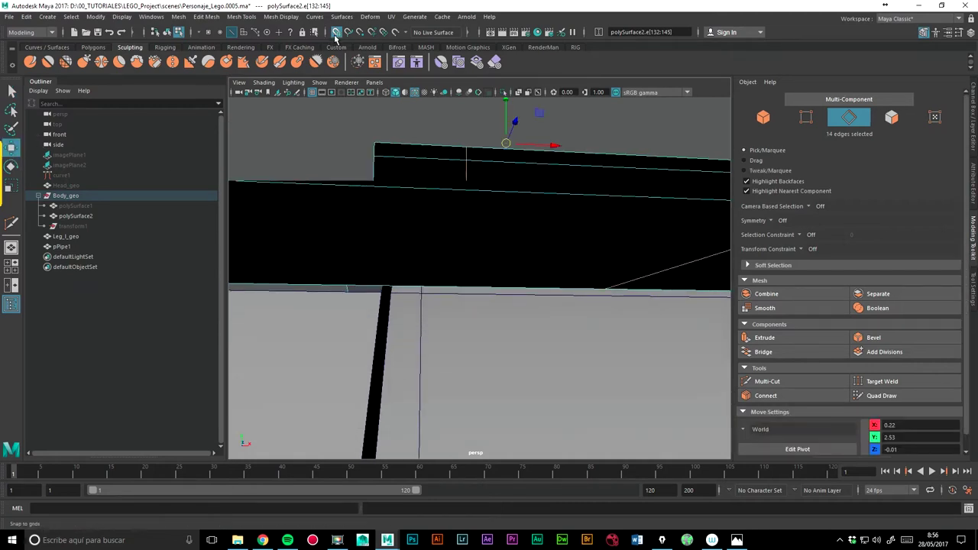
left_click(360, 35)
mouse_move(506, 143)
left_mouse_down()
mouse_move(383, 276)
mouse_move(380, 297)
left_mouse_up()
mouse_move(537, 206)
left_mouse_down("alt")
mouse_move(446, 318)
mouse_move(489, 312)
mouse_move(405, 243)
left_mouse_up("alt")
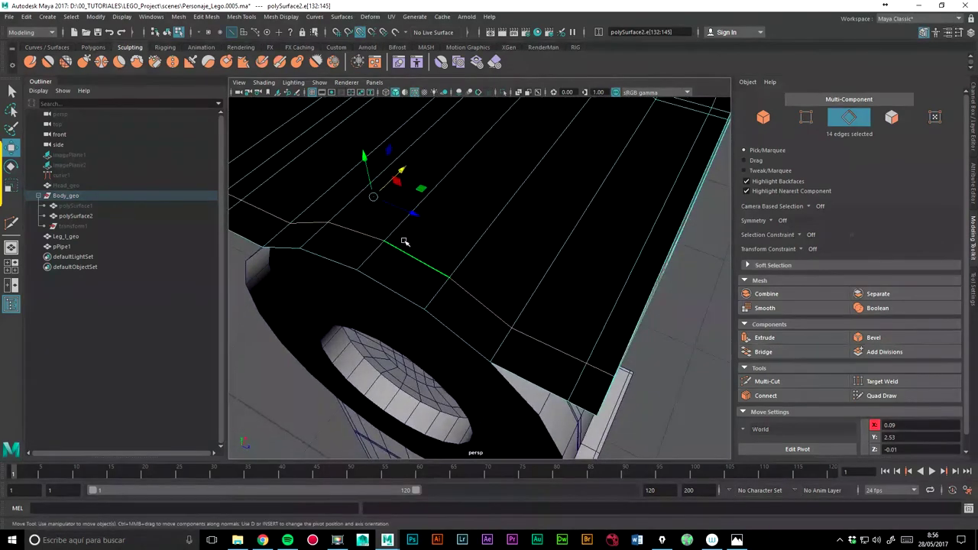
Check a face on the box's underside, then clear the face selection.
right_click_drag(396, 246, 399, 273)
left_click(306, 238)
left_click(359, 262)
left_click(393, 273)
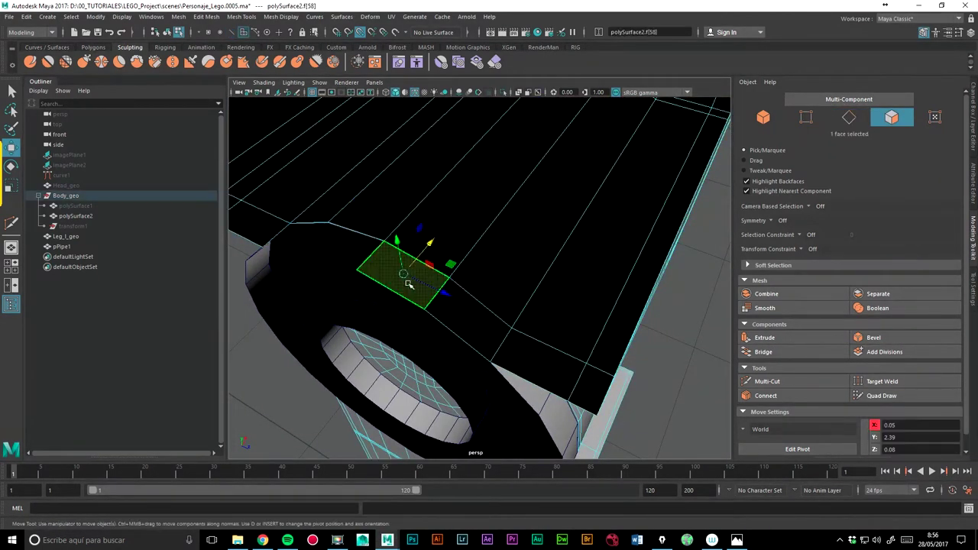
mouse_move(474, 326)
left_mouse_down("alt")
mouse_move(482, 262)
mouse_move(524, 324)
mouse_move(442, 276)
mouse_move(550, 258)
left_mouse_up("alt")
In Object Mode, select pPipe1 and add polySurface2 to the selection.
right_click_drag(558, 253, 599, 231)
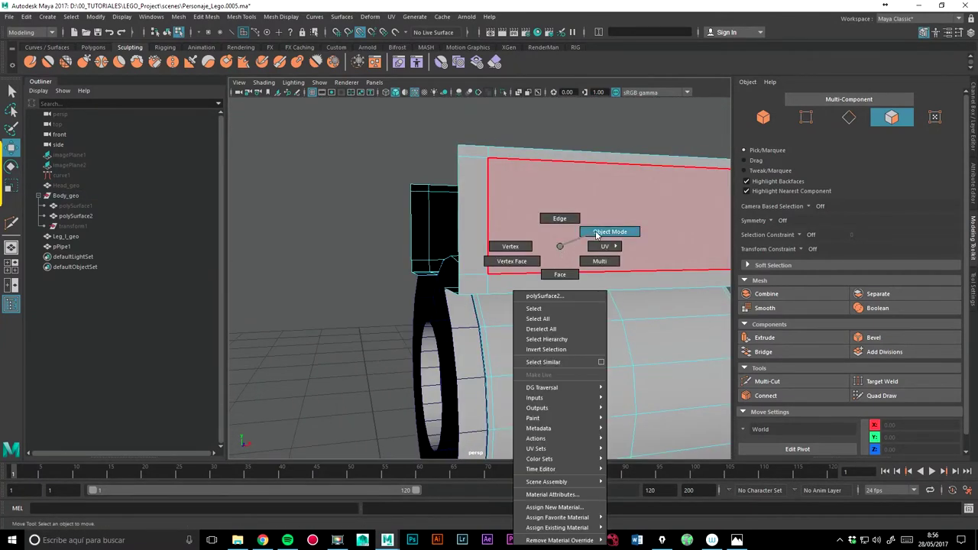
scroll(390, 327, "up", 5)
left_click(447, 344, "shift")
scroll(454, 336, "down", 5)
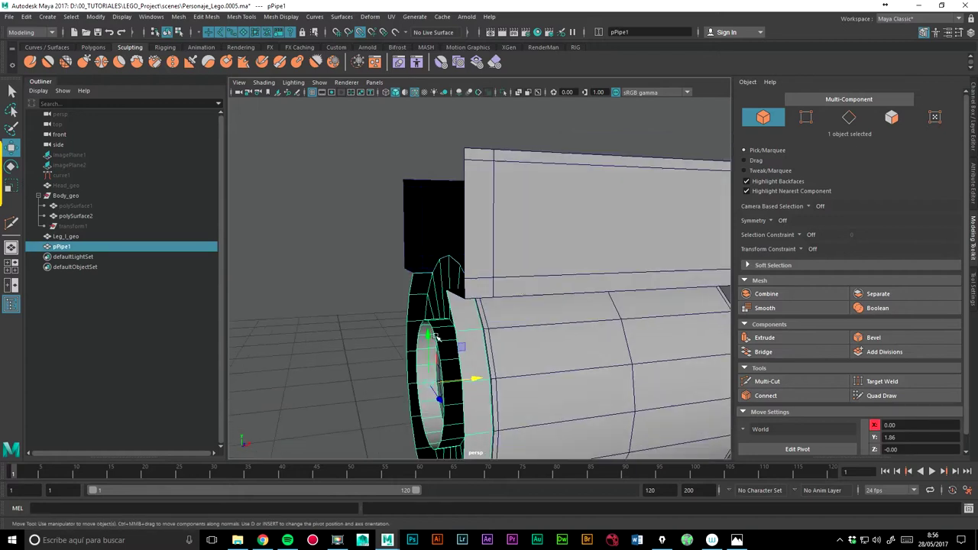
left_click_drag(442, 312, 455, 326, "alt")
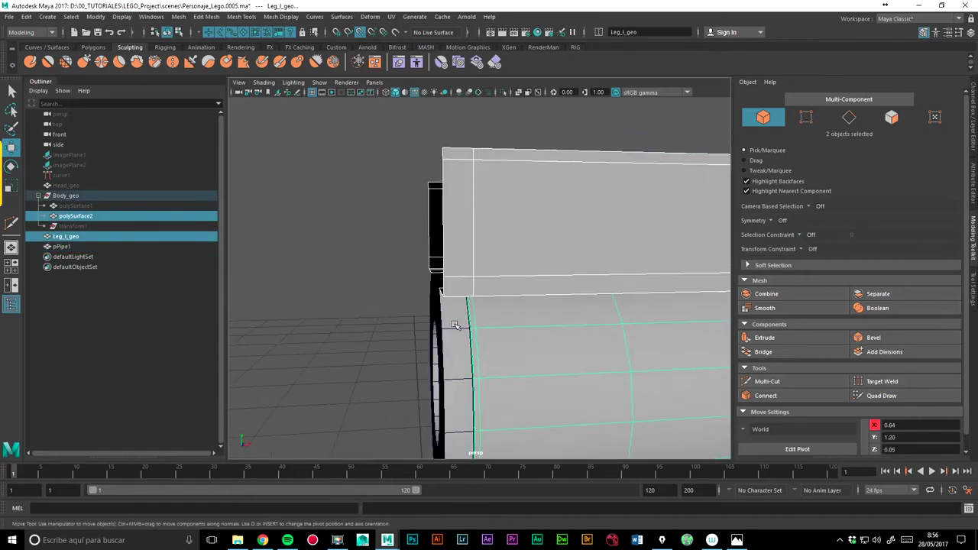
left_click(359, 317)
left_click(435, 327)
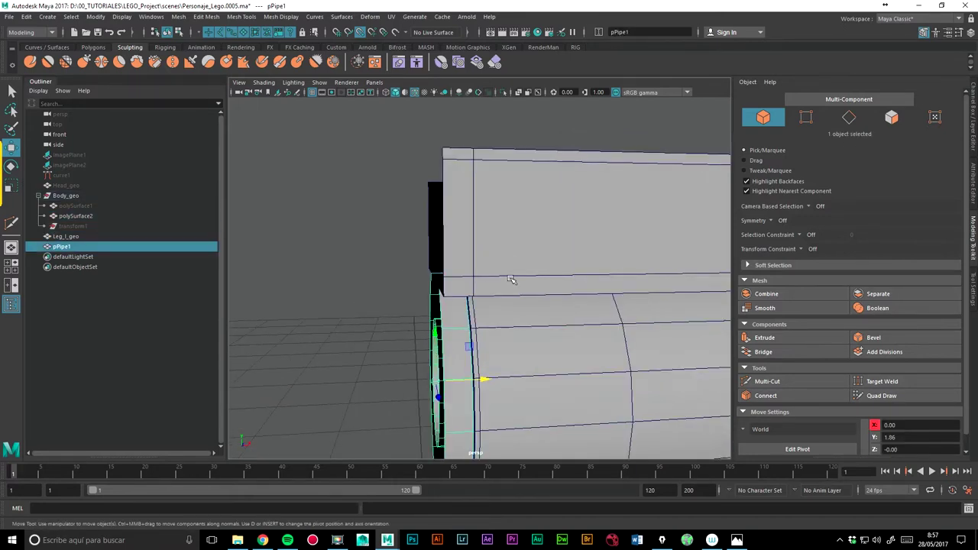
left_click(512, 257, "shift")
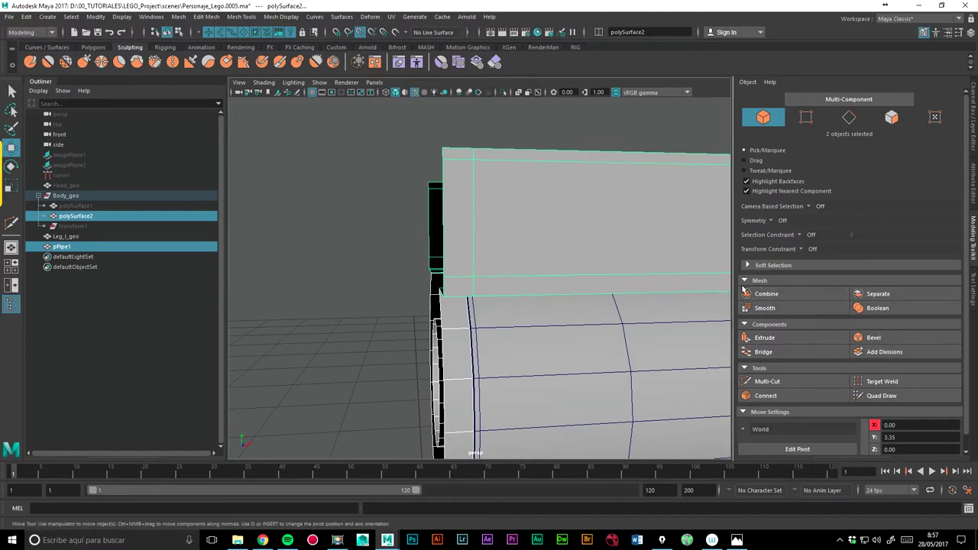
Combine the box and ring into one mesh and delete its history.
left_click(768, 294)
left_click_drag(506, 301, 527, 308, "alt")
left_click(26, 17)
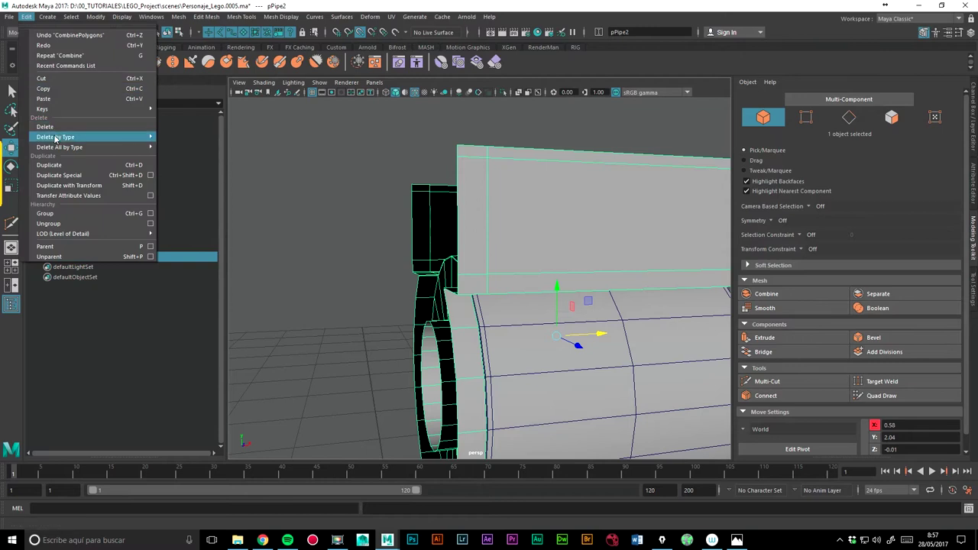
left_click(175, 147)
Deselect pPipe2, switch to edge selection, and frame its inner corner.
left_click_drag(343, 259, 343, 242, "alt")
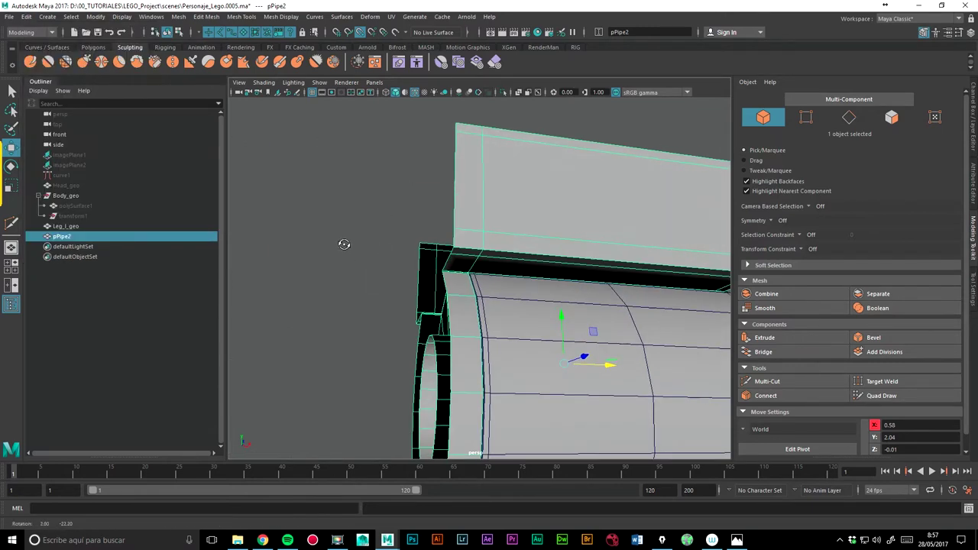
left_click(371, 279)
left_click_drag(371, 279, 448, 240, "alt")
mouse_move(563, 220)
left_mouse_down("alt")
mouse_move(441, 245)
mouse_move(495, 224)
mouse_move(451, 253)
mouse_move(463, 254)
left_mouse_up("alt")
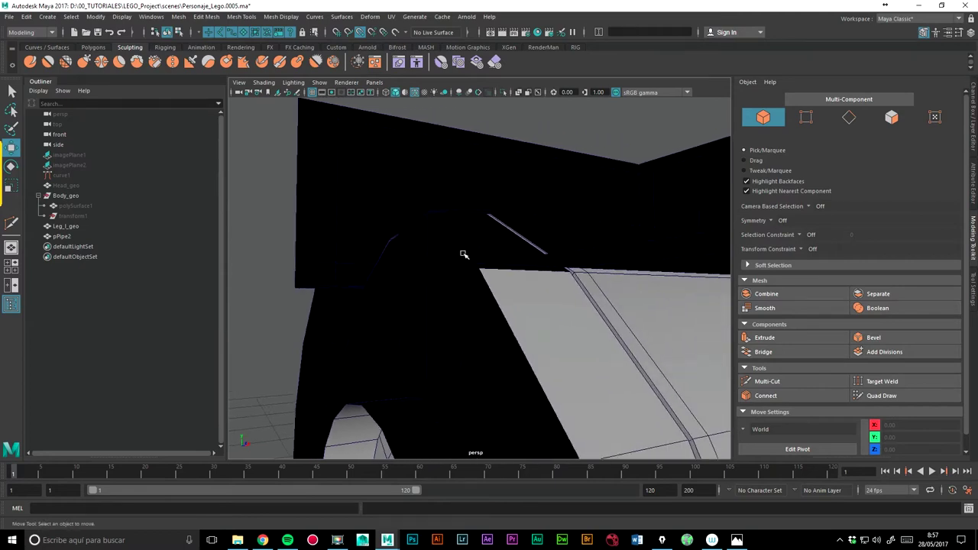
right_click_drag(522, 268, 524, 217)
mouse_move(540, 225)
left_mouse_down("alt")
mouse_move(509, 262)
mouse_move(461, 247)
mouse_move(482, 247)
left_mouse_up("alt")
mouse_move(482, 247)
right_mouse_down("alt")
mouse_move(472, 234)
mouse_move(455, 249)
mouse_move(485, 242)
right_mouse_up("alt")
mouse_move(485, 242)
left_mouse_down("alt")
mouse_move(456, 247)
mouse_move(533, 303)
mouse_move(513, 257)
left_mouse_up("alt")
mouse_move(512, 258)
right_mouse_down("alt")
mouse_move(557, 255)
mouse_move(537, 251)
right_mouse_up("alt")
left_click_drag(537, 251, 526, 248, "alt")
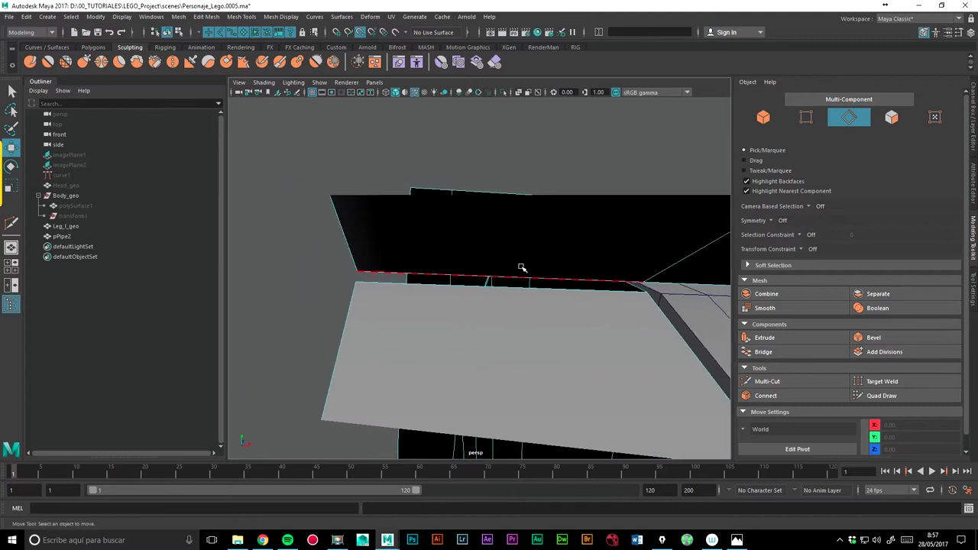
Bridge the box's lower border edge to the matching ring edge.
left_click(511, 273)
left_click(503, 289, "shift")
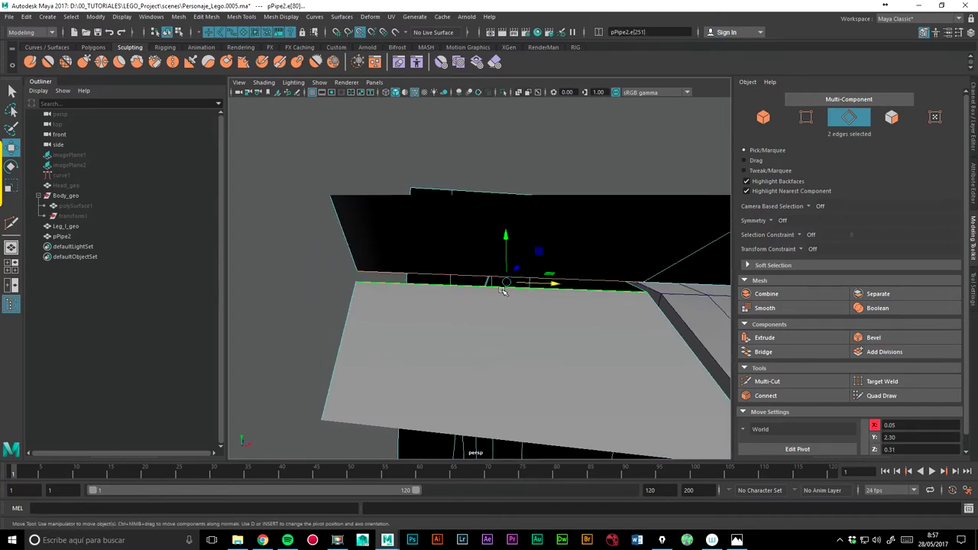
left_click(763, 351)
mouse_move(521, 369)
left_mouse_down("alt")
mouse_move(455, 352)
mouse_move(532, 354)
mouse_move(556, 336)
left_mouse_up("alt")
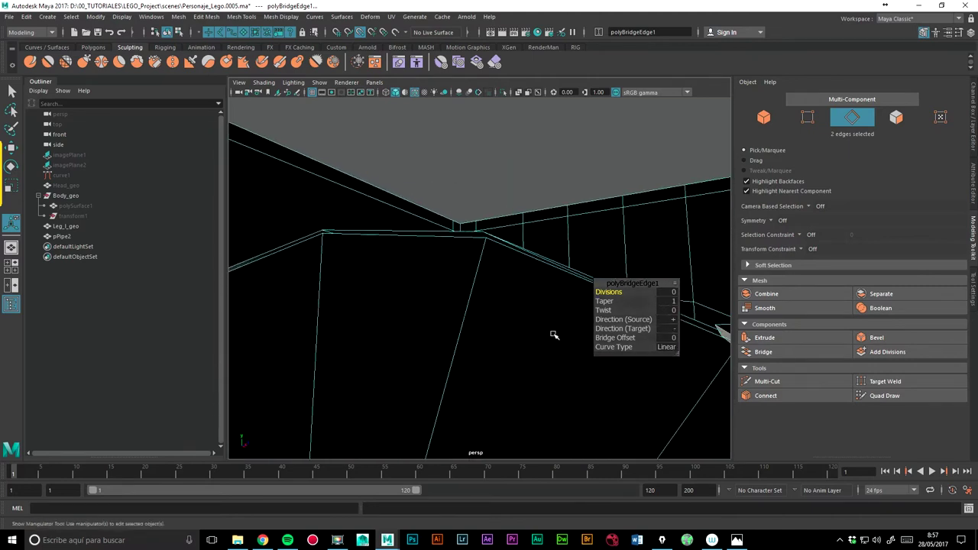
right_click_drag(555, 335, 377, 231, "alt")
mouse_move(343, 255)
left_mouse_down("alt")
mouse_move(382, 332)
mouse_move(395, 329)
left_mouse_up("alt")
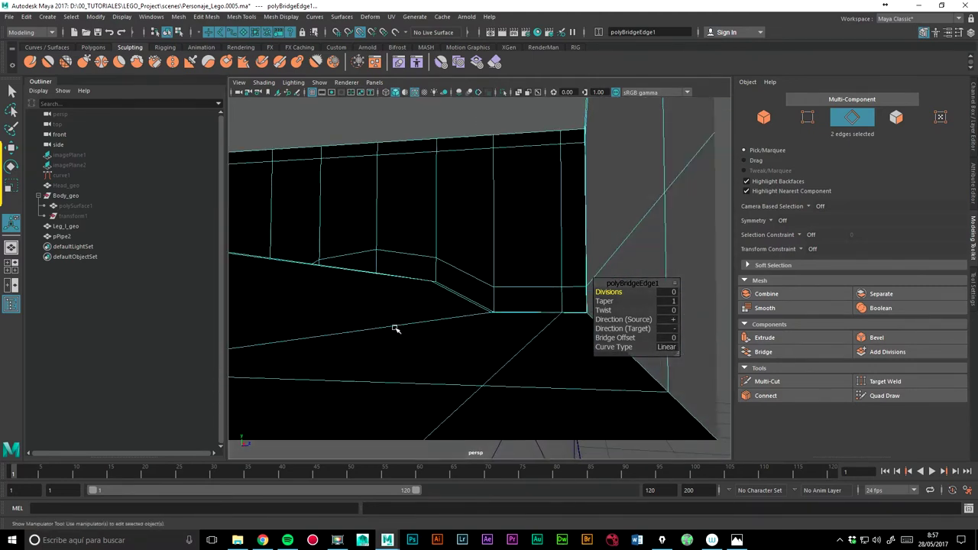
mouse_move(439, 287)
left_mouse_down("alt")
mouse_move(452, 275)
mouse_move(435, 319)
mouse_move(441, 327)
left_mouse_up("alt")
Select the remaining gap edges and bridge them with faces.
left_click(428, 251)
mouse_move(427, 205)
left_mouse_down("alt")
mouse_move(480, 225)
mouse_move(465, 221)
left_mouse_up("alt")
left_click(461, 247, "shift")
left_click(359, 225, "shift")
mouse_move(360, 225)
left_mouse_down("alt")
mouse_move(395, 200)
mouse_move(437, 221)
mouse_move(441, 203)
left_mouse_up("alt")
left_click(442, 239, "shift")
left_click(490, 261, "shift")
left_click_drag(433, 275, 375, 298, "alt")
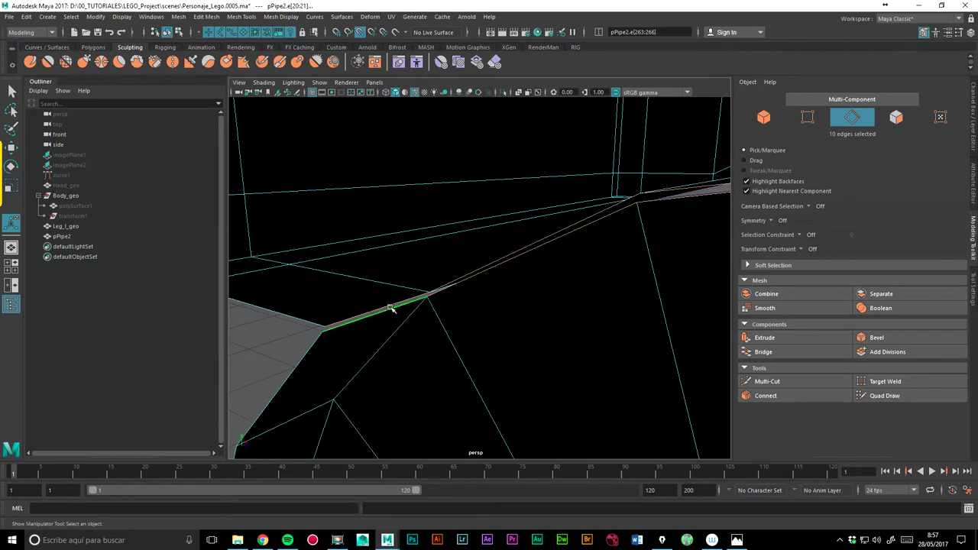
left_click(762, 352)
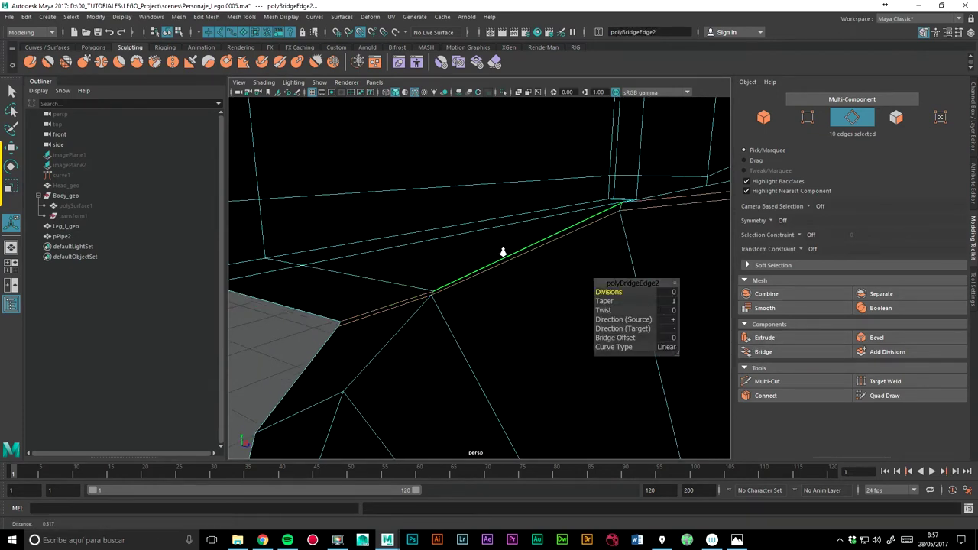
Return to Object Mode and pull back from the model.
scroll(428, 260, "down", 5)
scroll(436, 253, "up", 6)
scroll(430, 236, "down", 2)
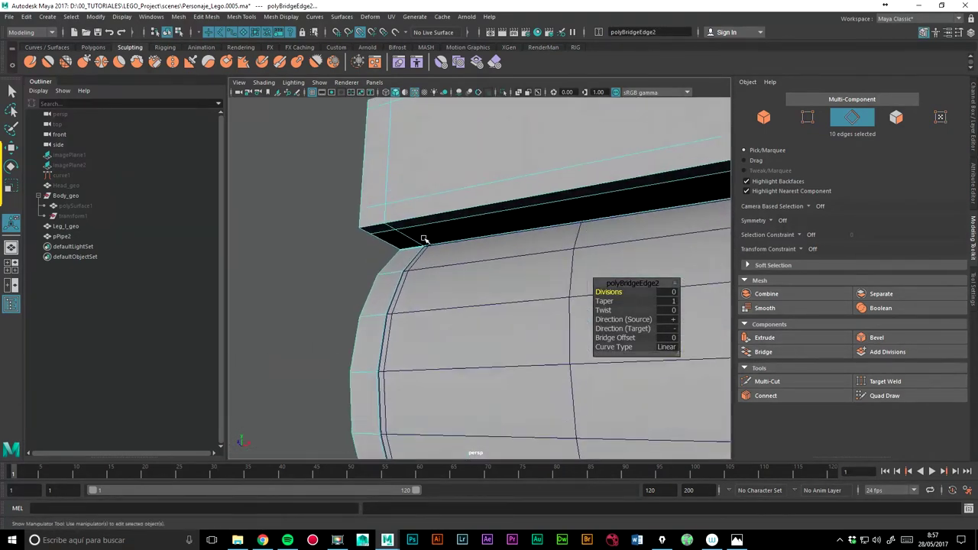
right_click_drag(514, 203, 567, 188)
mouse_move(446, 237)
left_mouse_down("alt")
mouse_move(320, 261)
mouse_move(513, 251)
left_mouse_up("alt")
Set pPipe2 to unsmoothed display with the 1 key.
left_click(508, 260)
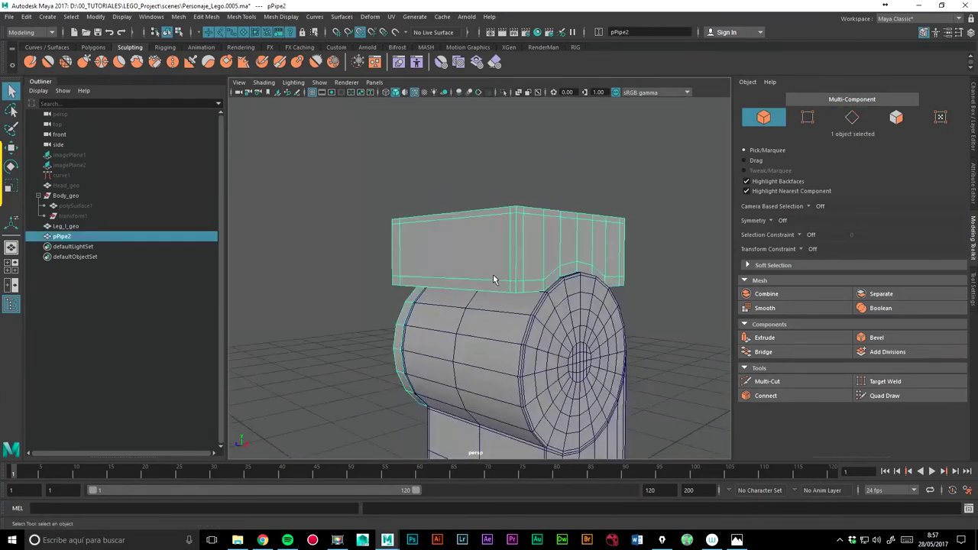
left_click(641, 293)
mouse_move(641, 293)
left_mouse_down("alt")
mouse_move(532, 297)
mouse_move(522, 326)
left_mouse_up("alt")
right_click_drag(507, 277, 542, 243, "alt")
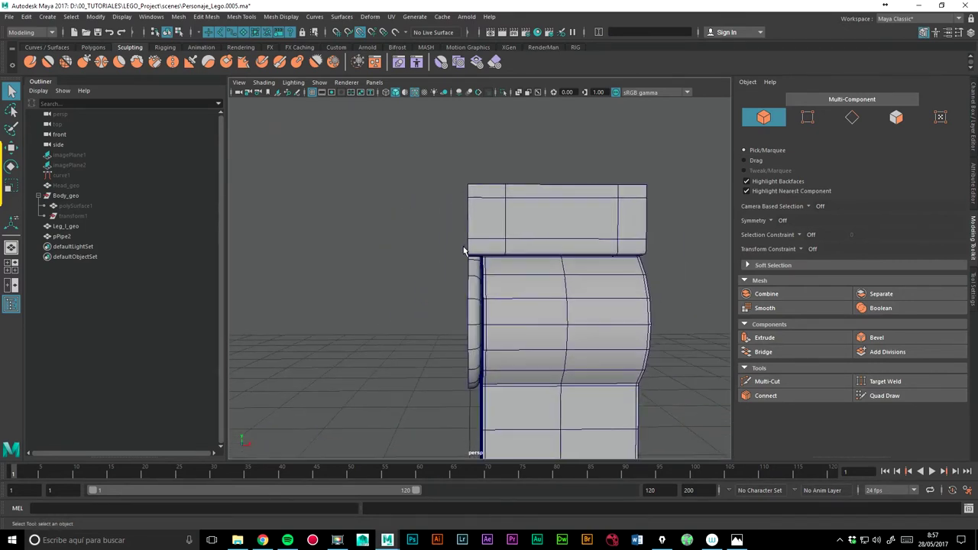
left_click_drag(470, 293, 480, 288, "alt")
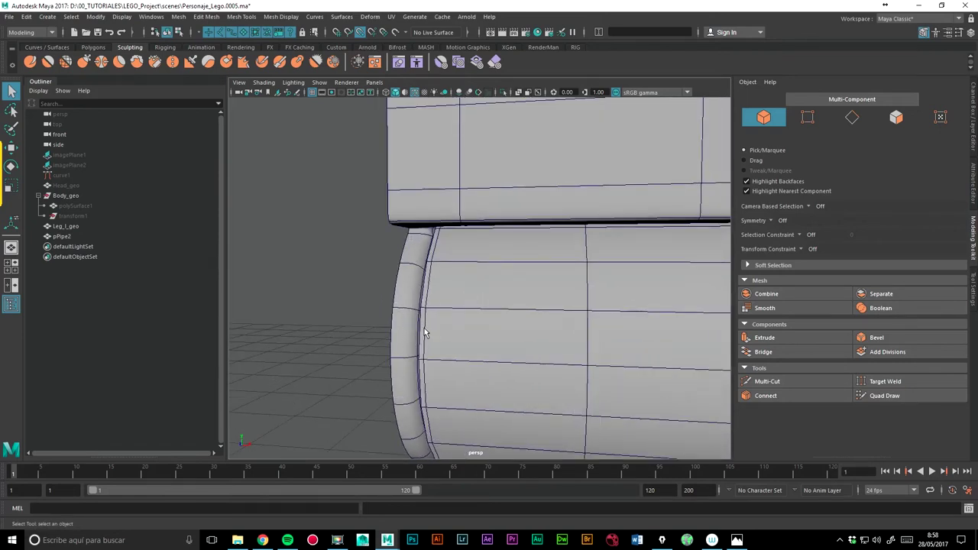
left_click_drag(426, 334, 456, 334, "alt")
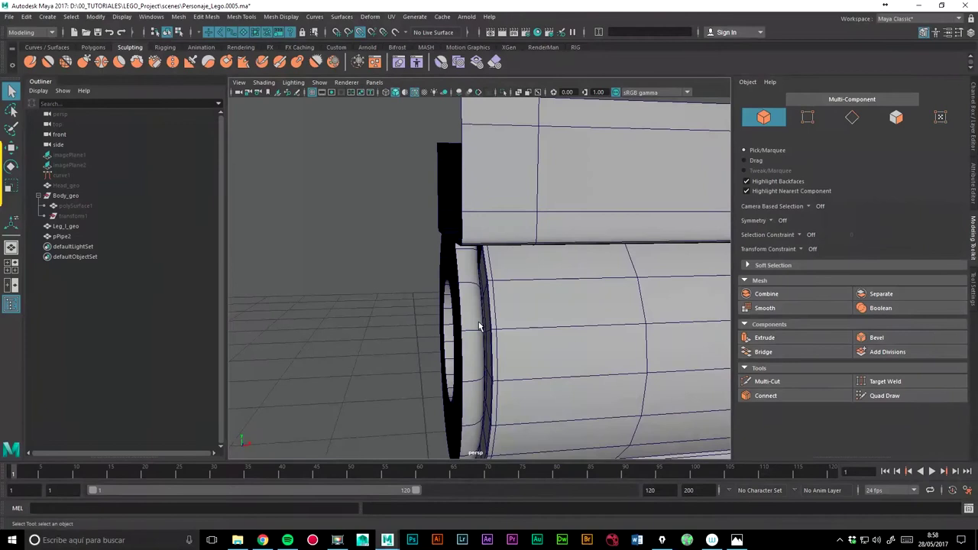
left_click(472, 314)
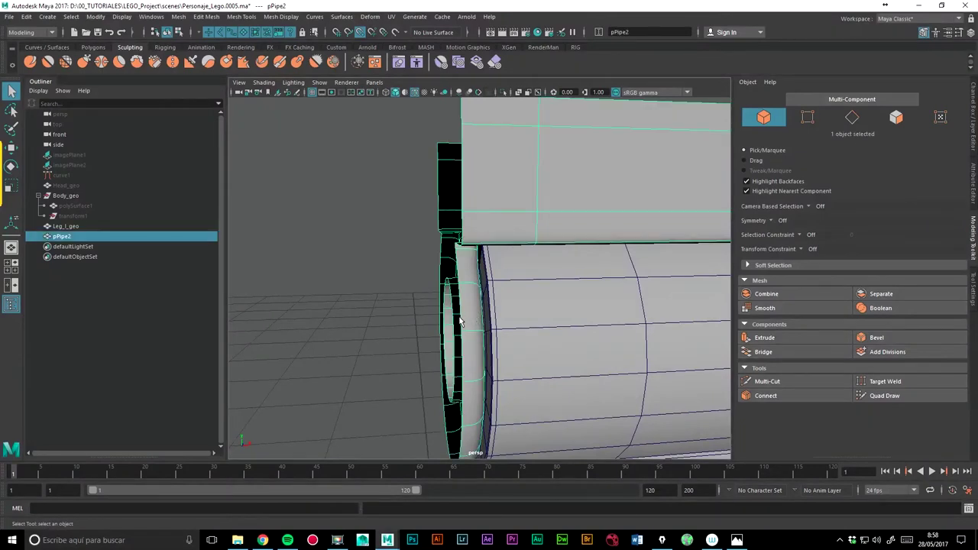
key("1")
Hide the leg mesh Leg_l_geo.
left_click_drag(499, 300, 475, 294, "alt")
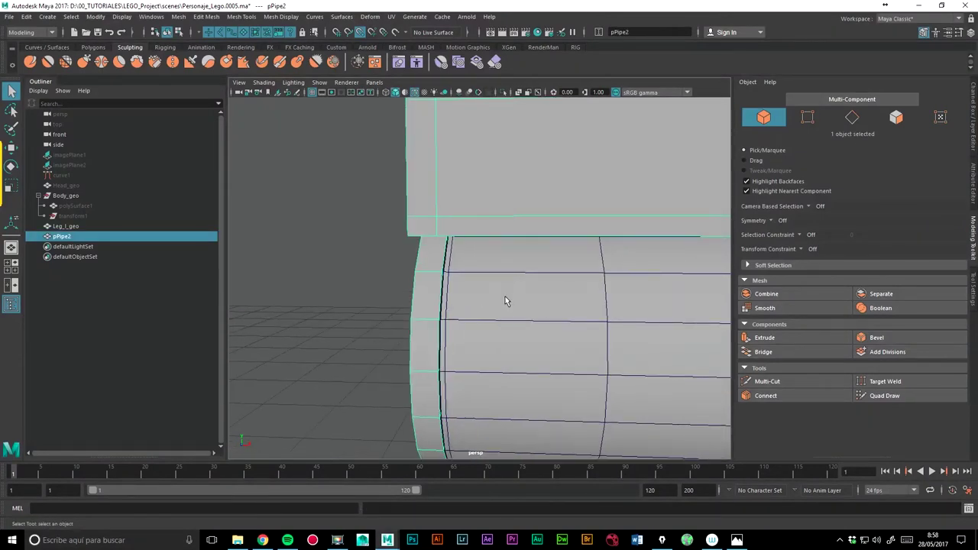
left_click(509, 306)
key("h")
mouse_move(481, 299)
left_mouse_down("alt")
mouse_move(415, 266)
mouse_move(596, 276)
left_mouse_up("alt")
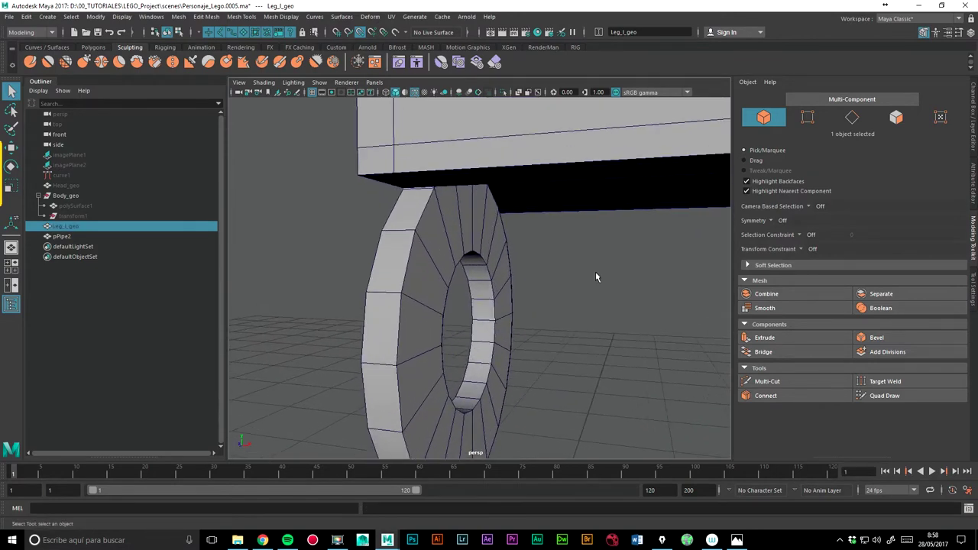
With Multi-Cut, insert an edge loop across the ring and a cut point on a radial edge.
left_click(764, 381)
scroll(382, 220, "up", 3)
scroll(382, 220, "up", 2)
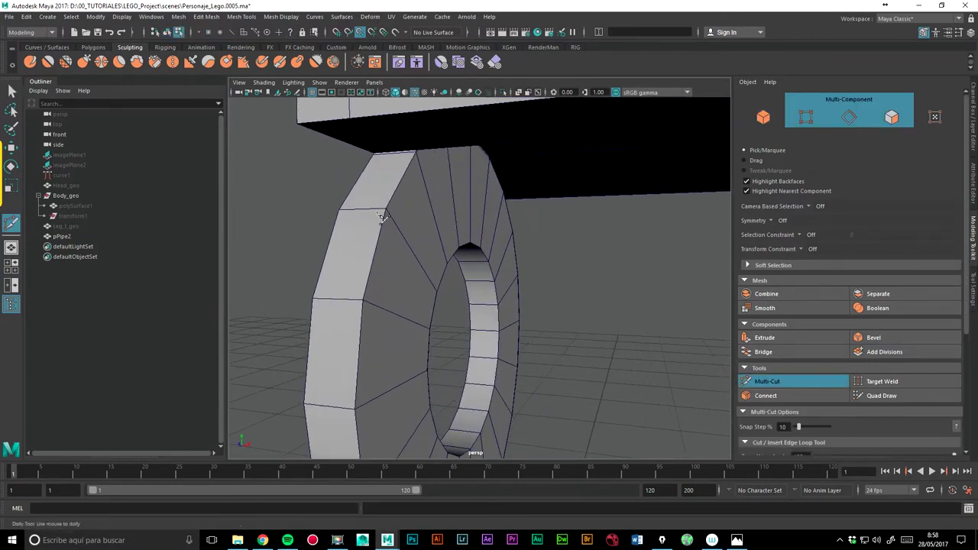
left_click_drag(442, 233, 453, 239, "alt")
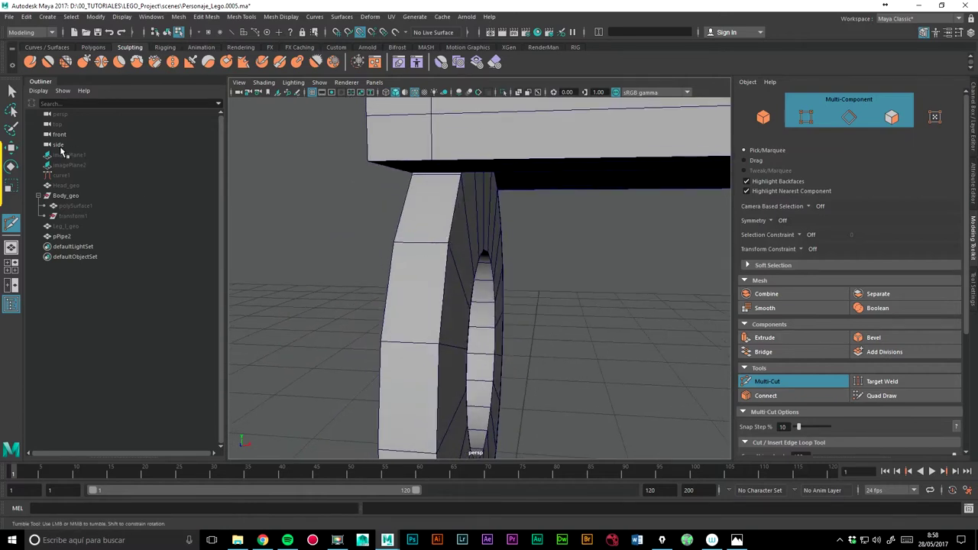
key("w")
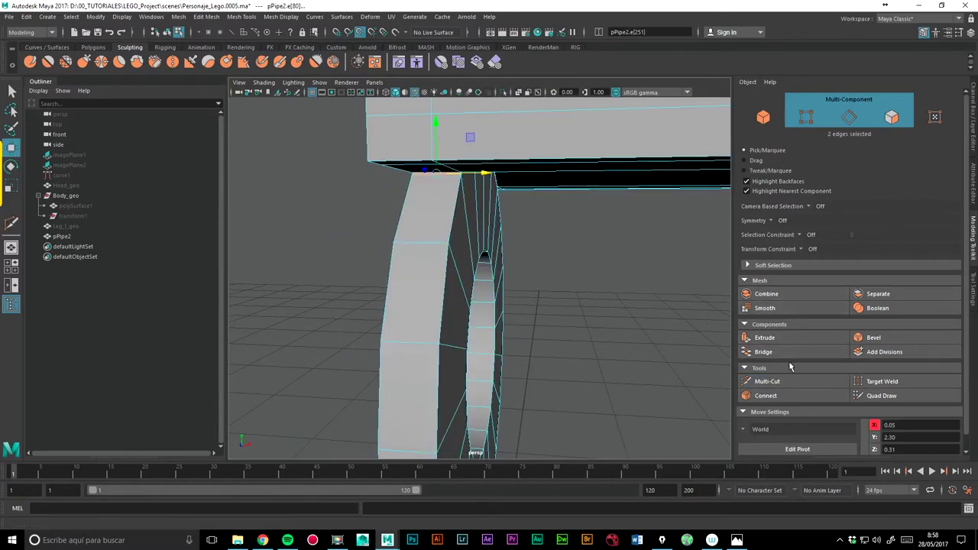
left_click(767, 382)
left_click(442, 243, "ctrl")
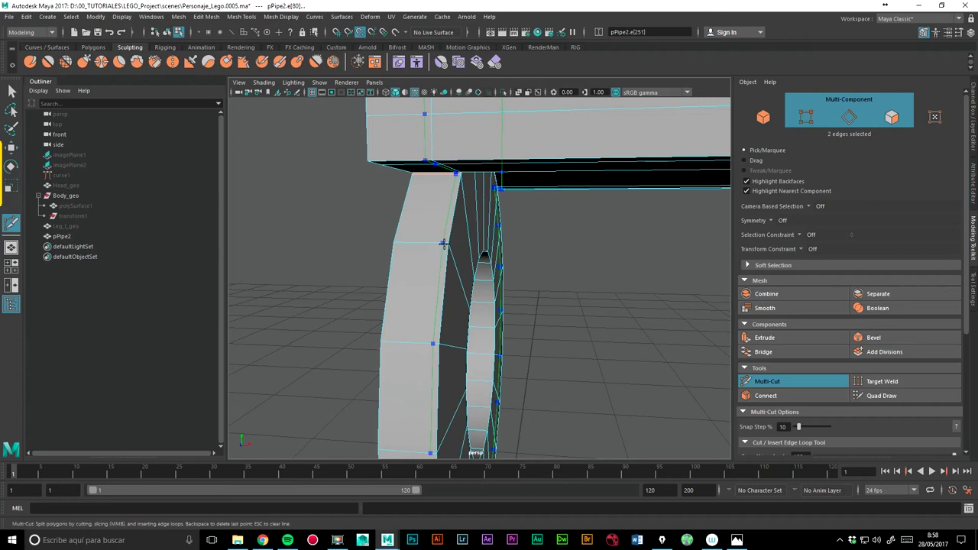
left_click_drag(443, 243, 258, 241, "alt")
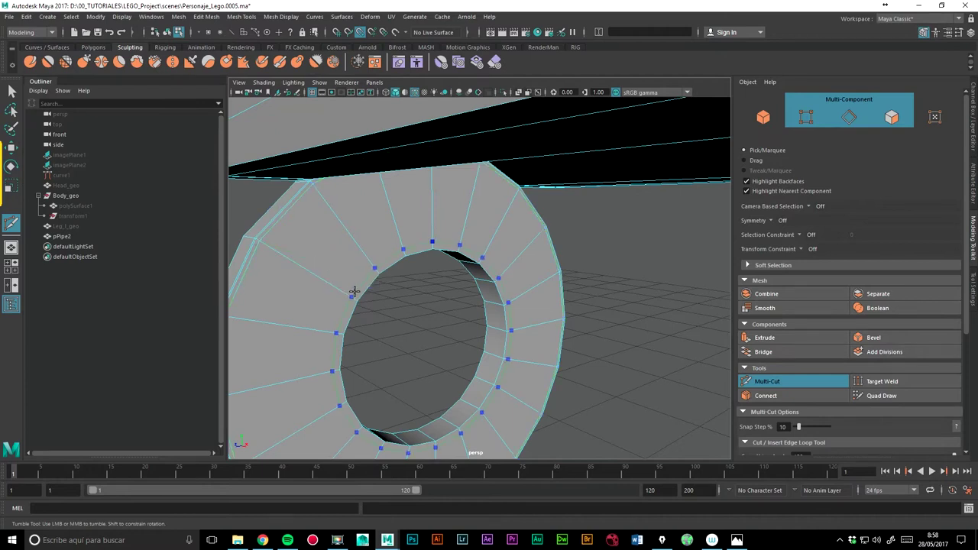
left_click(353, 295)
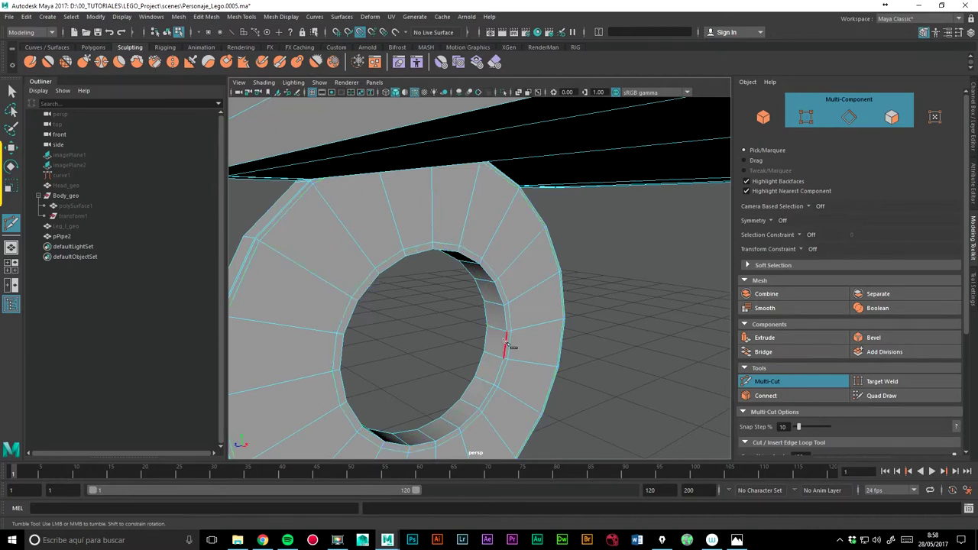
left_click_drag(504, 344, 497, 331, "alt")
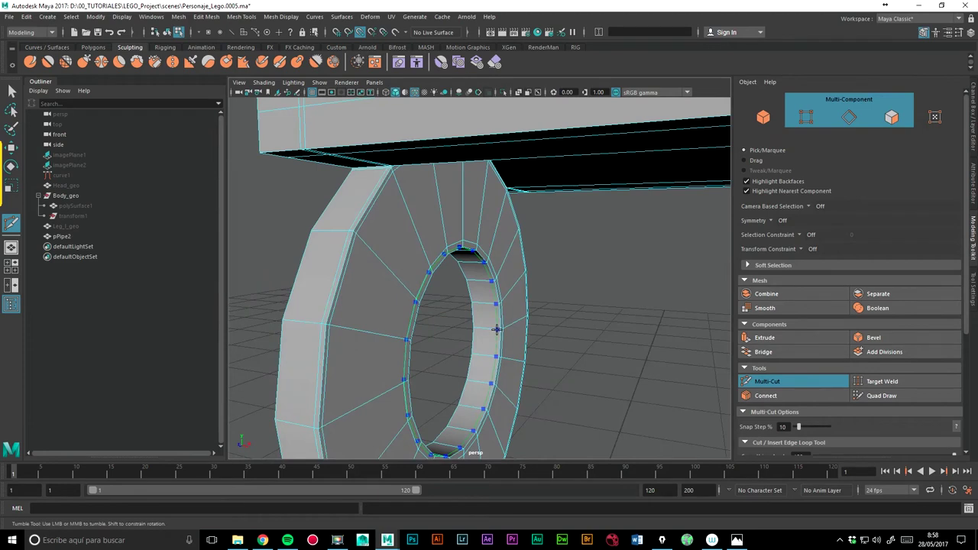
mouse_move(542, 312)
left_mouse_down("alt")
mouse_move(391, 272)
mouse_move(366, 288)
mouse_move(384, 288)
mouse_move(415, 238)
left_mouse_up("alt")
Exit Multi-Cut, return to Object Mode, deselect, and turn off Wireframe on Shaded.
left_click(12, 148)
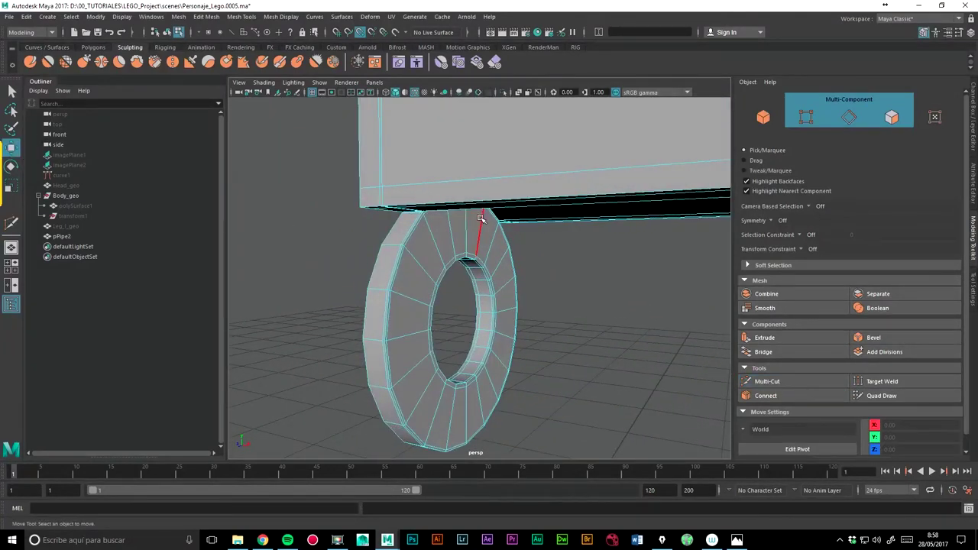
right_click_drag(466, 246, 507, 223)
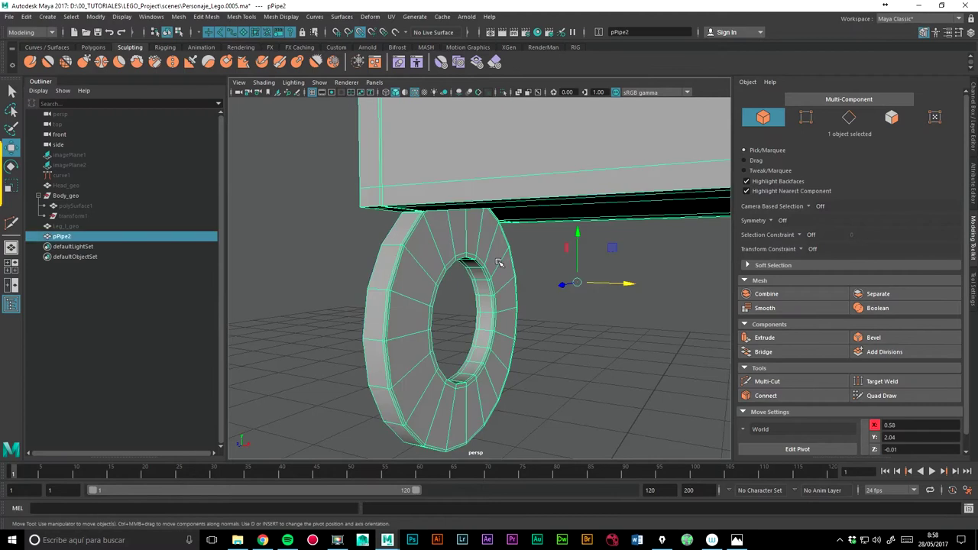
left_click(585, 349)
mouse_move(585, 349)
left_mouse_down("alt")
mouse_move(576, 334)
mouse_move(523, 332)
left_mouse_up("alt")
left_click(414, 91)
mouse_move(591, 256)
left_mouse_down("alt")
mouse_move(441, 257)
mouse_move(639, 257)
mouse_move(588, 230)
mouse_move(552, 236)
mouse_move(589, 200)
mouse_move(413, 223)
mouse_move(498, 264)
mouse_move(434, 233)
mouse_move(410, 255)
mouse_move(540, 251)
mouse_move(409, 261)
left_mouse_up("alt")
Unhide Leg_l_geo with Shift+H so the left leg cylinder reappears beneath the torso block.
scroll(399, 224, "up", 3)
scroll(495, 213, "up", 2)
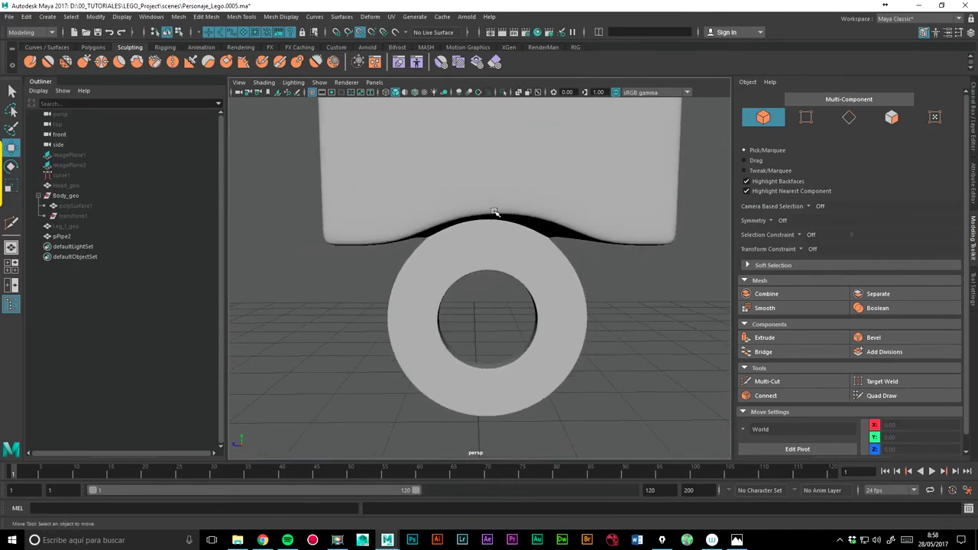
scroll(535, 201, "down", 1)
scroll(489, 229, "down", 1)
scroll(473, 248, "down", 2)
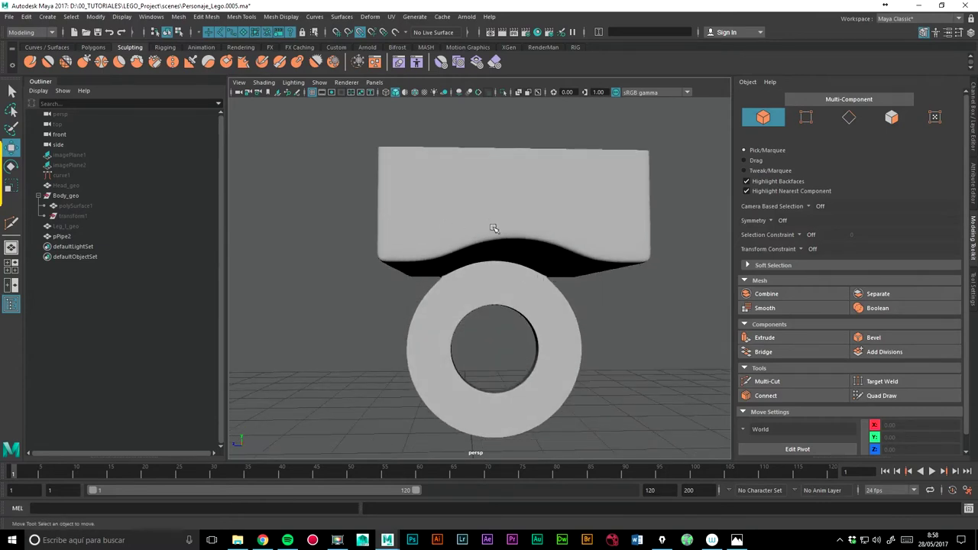
left_click(493, 227)
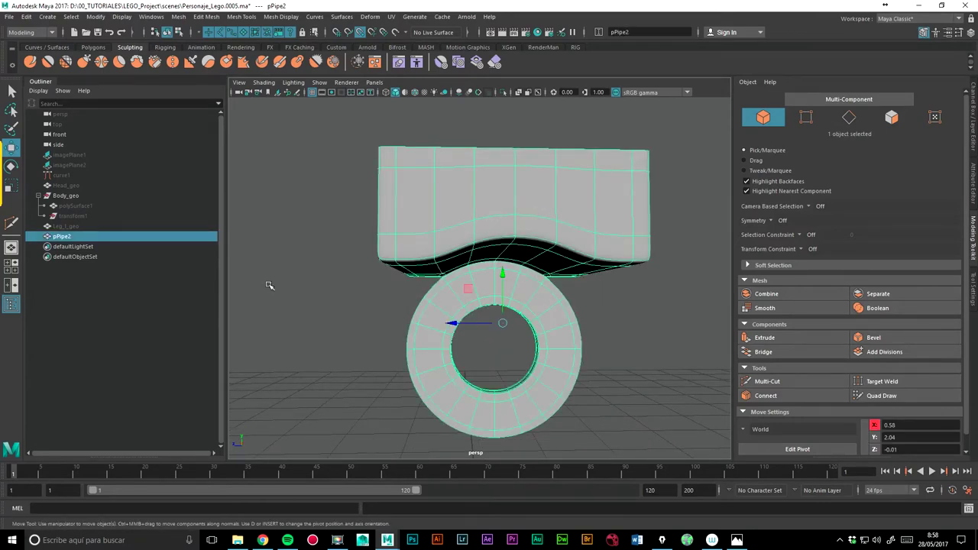
left_click(86, 227)
key("shift+h")
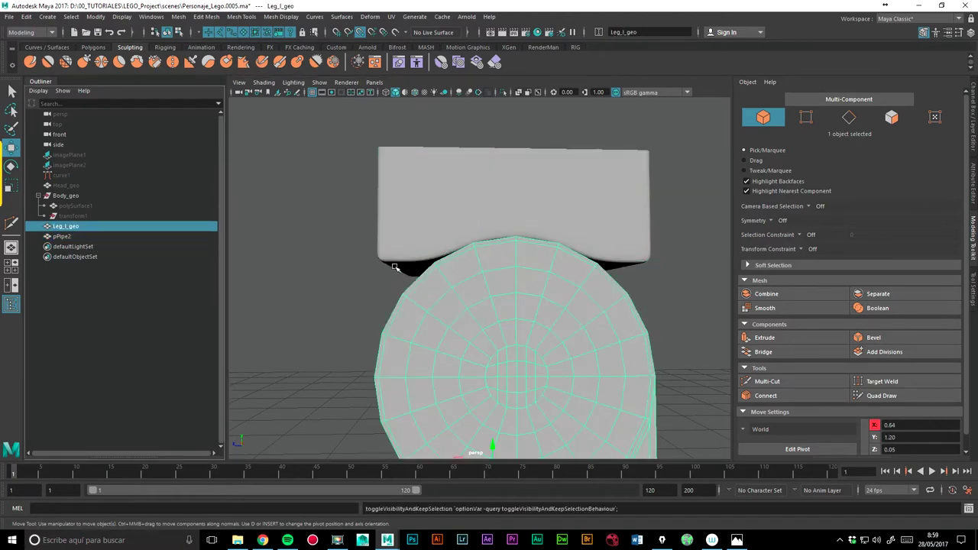
scroll(451, 282, "up", 1)
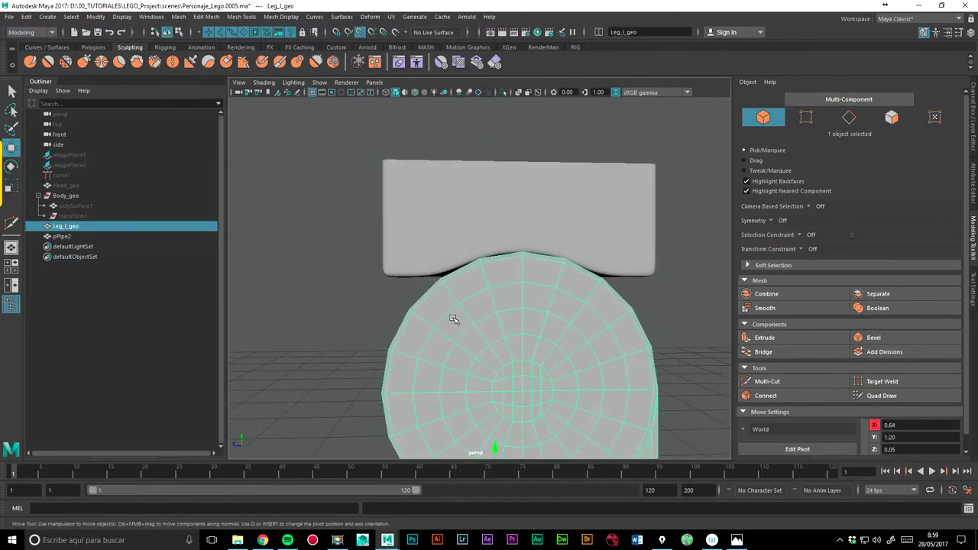
left_click(388, 313)
mouse_move(387, 312)
left_mouse_down("alt")
mouse_move(367, 303)
mouse_move(456, 260)
mouse_move(436, 272)
mouse_move(454, 227)
left_mouse_up("alt")
right_click_drag(454, 227, 521, 221, "alt")
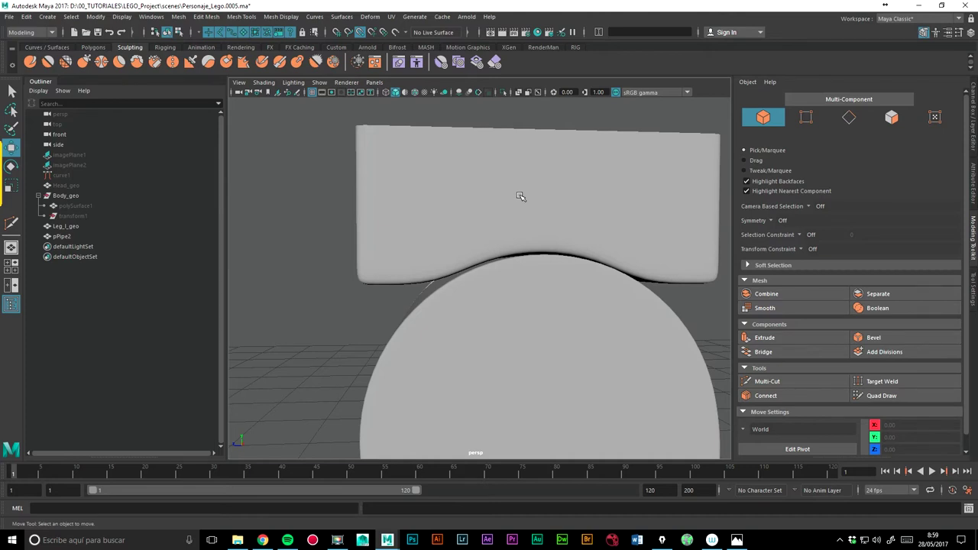
left_click(435, 271)
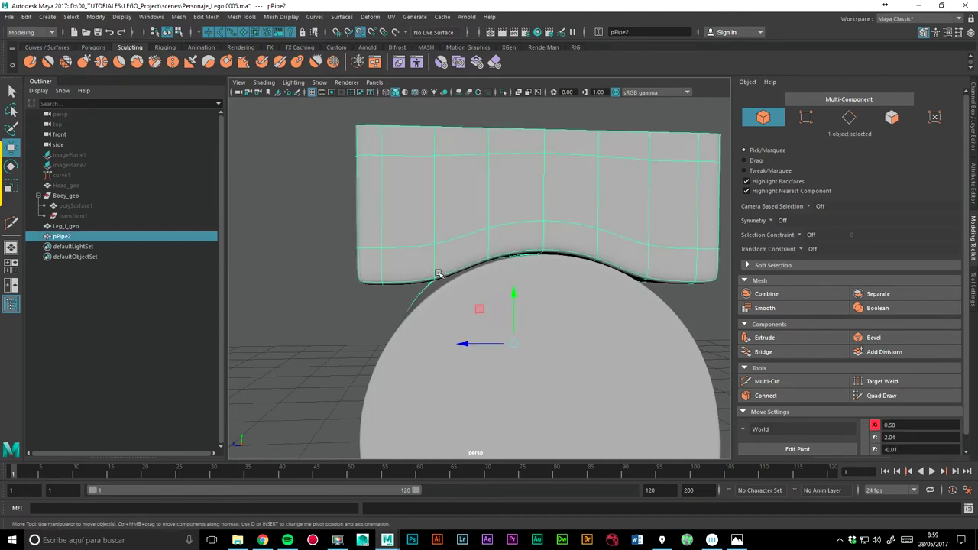
key("1")
left_click(767, 381)
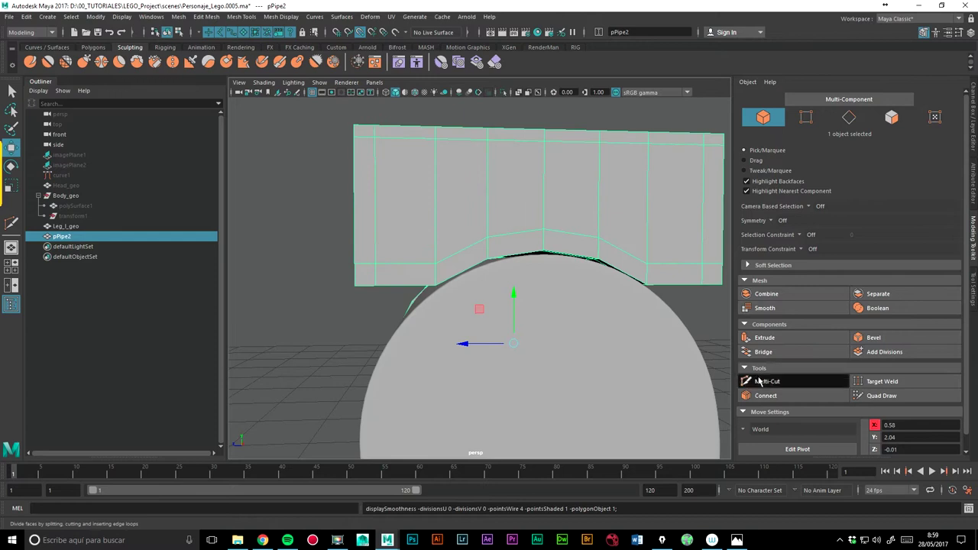
left_click(560, 277)
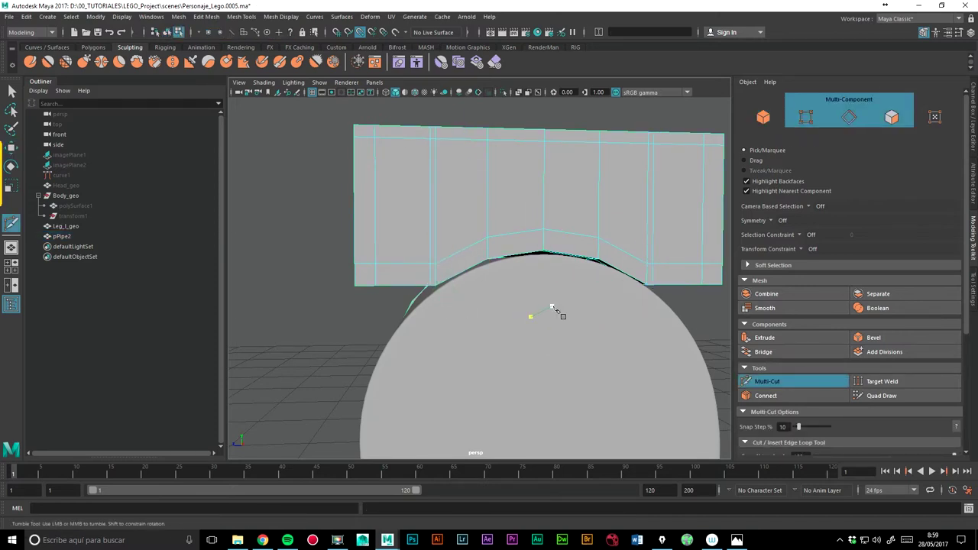
left_click_drag(552, 311, 554, 307, "alt")
key("3")
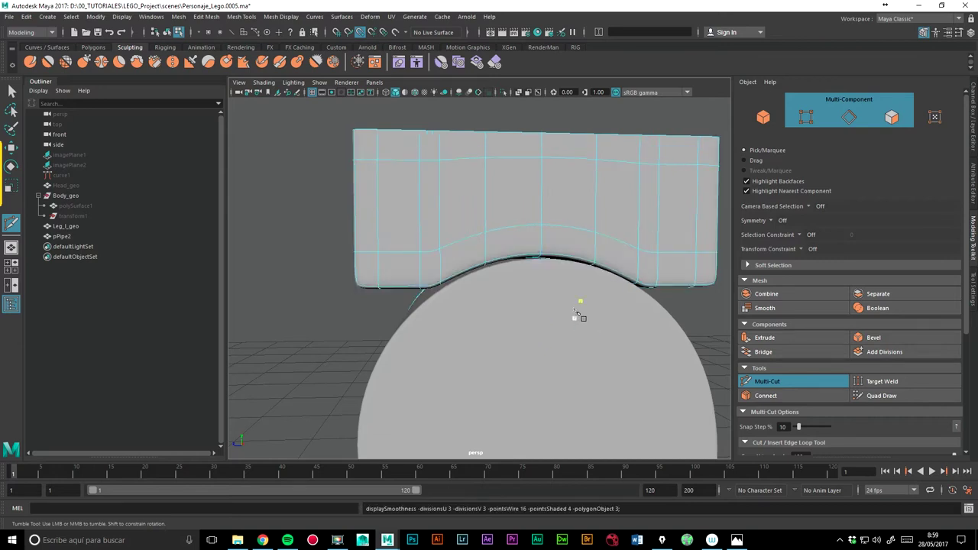
key("w")
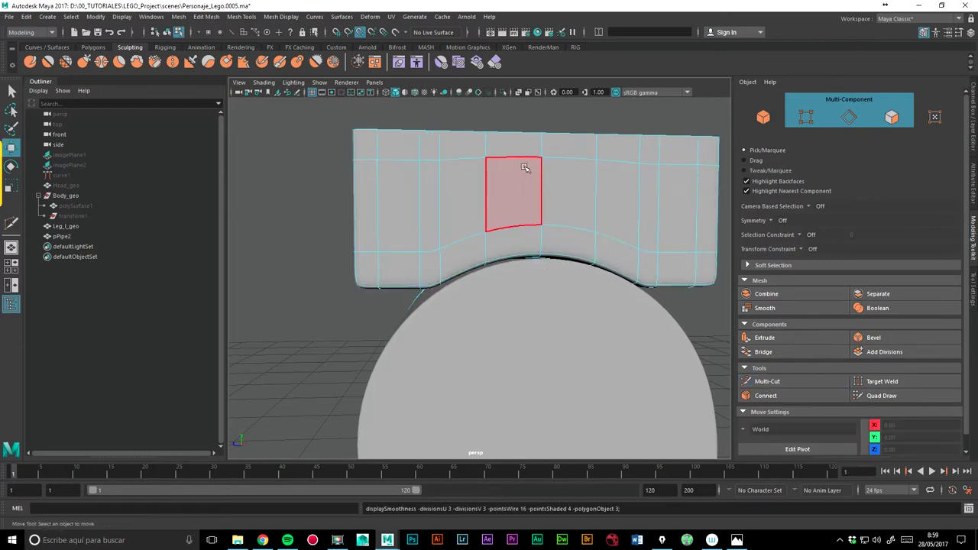
right_click_drag(488, 194, 535, 177)
left_click(341, 283)
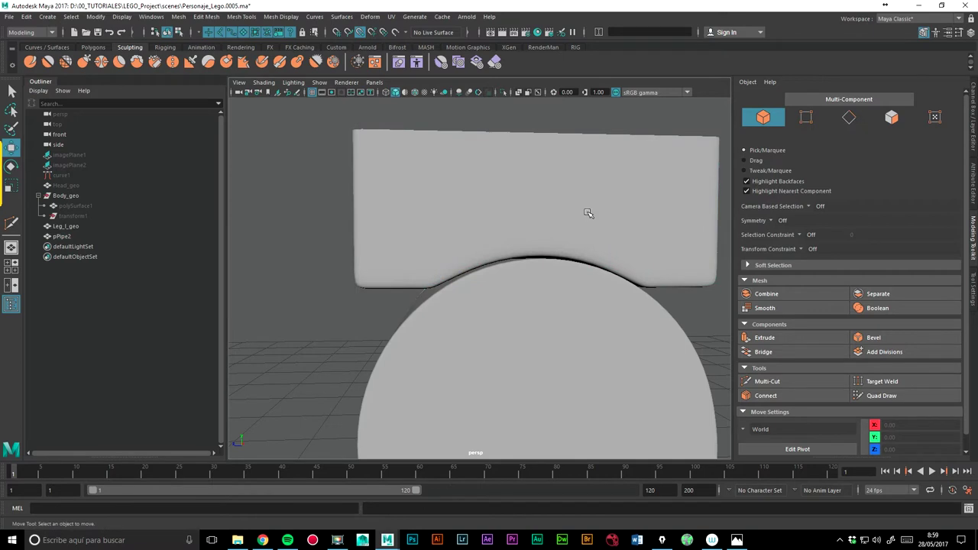
right_click_drag(585, 212, 344, 231, "alt")
mouse_move(344, 231)
left_mouse_down("alt")
mouse_move(649, 279)
mouse_move(339, 284)
mouse_move(458, 291)
mouse_move(605, 272)
mouse_move(463, 224)
mouse_move(589, 207)
mouse_move(471, 282)
mouse_move(522, 210)
left_mouse_up("alt")
Select the top-left front edge of pPipe2's unsmoothed base mesh and save as Personaje_Lego.0006.ma.
left_click(490, 231)
mouse_move(441, 252)
left_mouse_down("alt")
mouse_move(428, 256)
mouse_move(469, 233)
left_mouse_up("alt")
key("1")
mouse_move(430, 203)
left_mouse_down("alt")
mouse_move(527, 188)
mouse_move(526, 212)
mouse_move(415, 267)
mouse_move(396, 255)
left_mouse_up("alt")
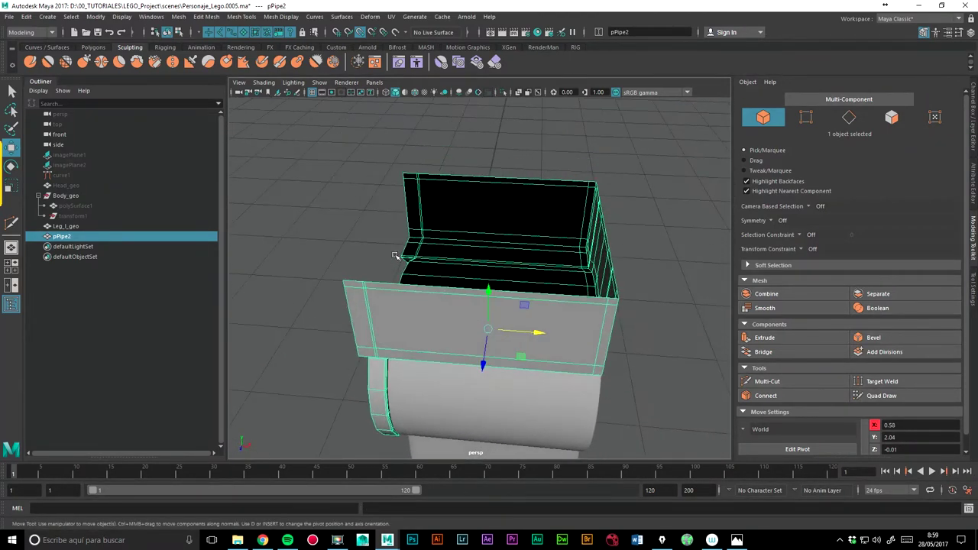
right_click_drag(361, 239, 383, 218)
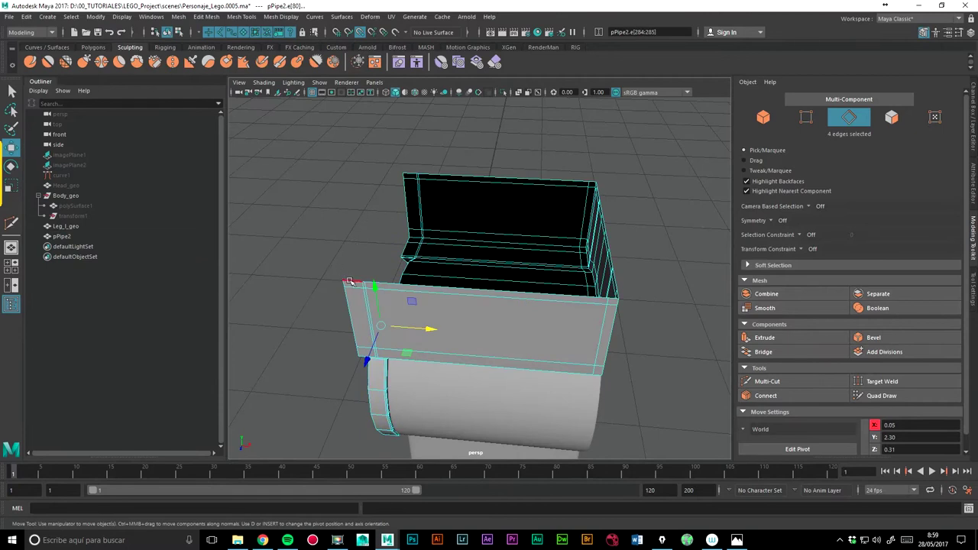
left_click(353, 277)
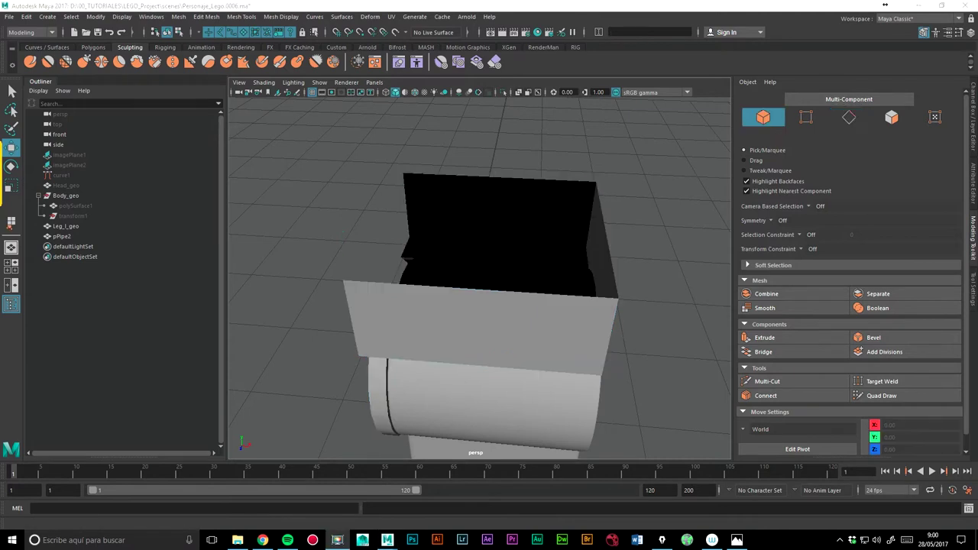
left_click(206, 17)
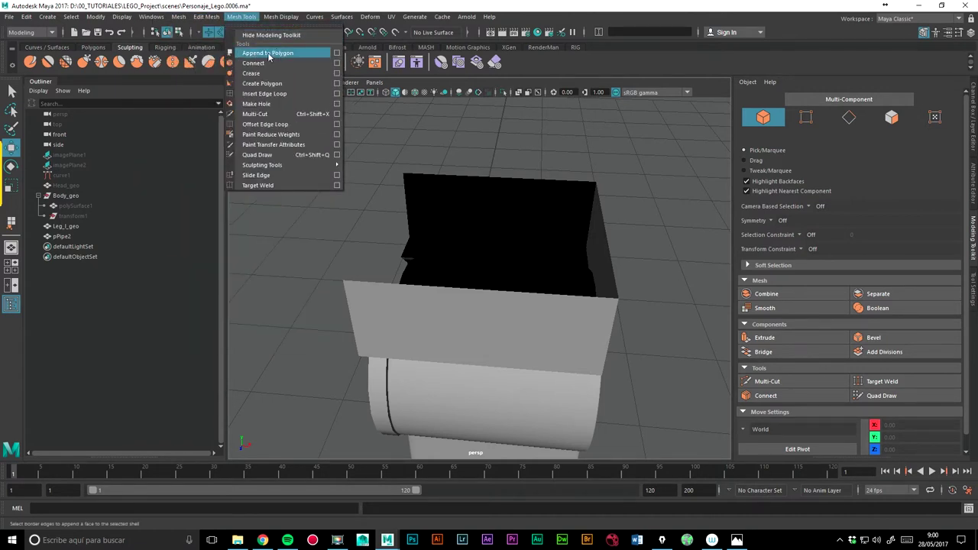
Cancel the first append attempt, then reselect pPipe2 and pick an edge on its front panel.
left_click(252, 54)
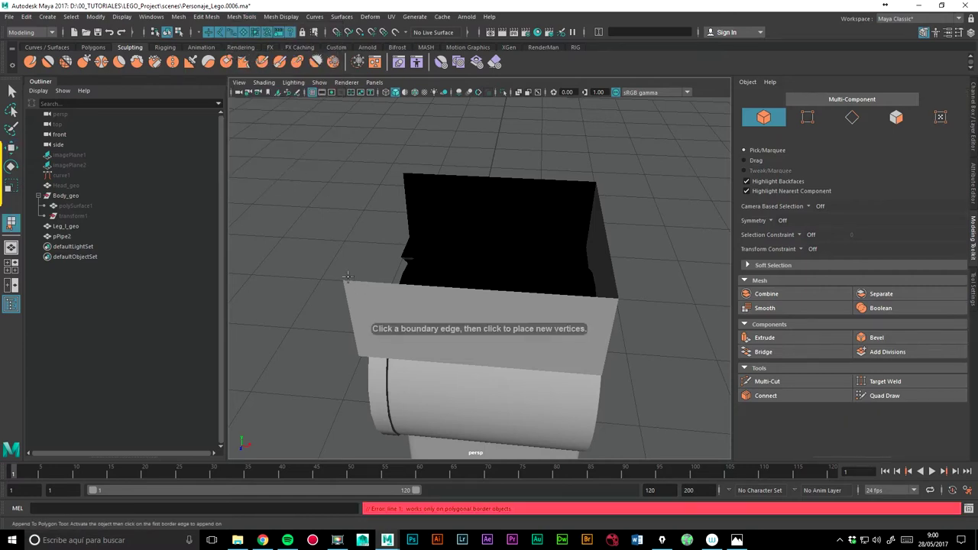
left_click(11, 146)
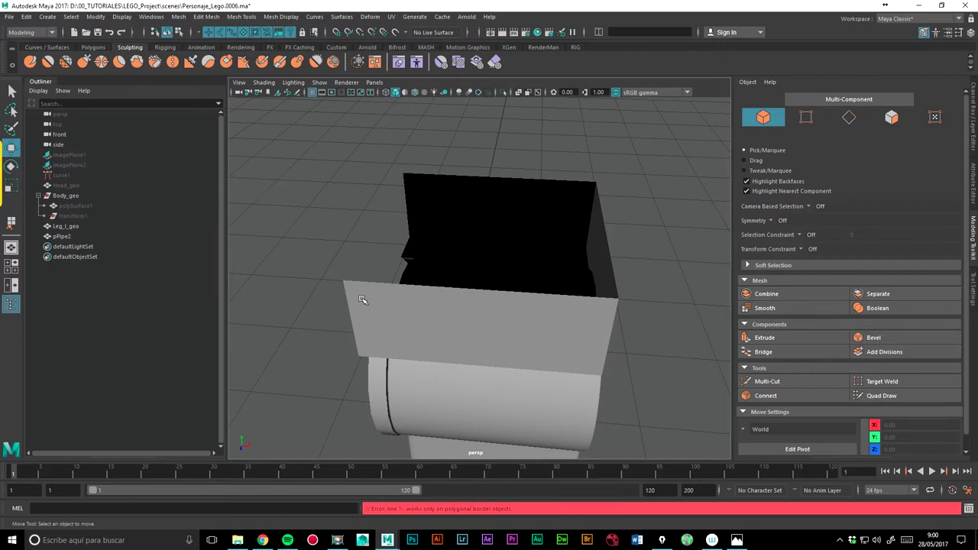
left_click(364, 298)
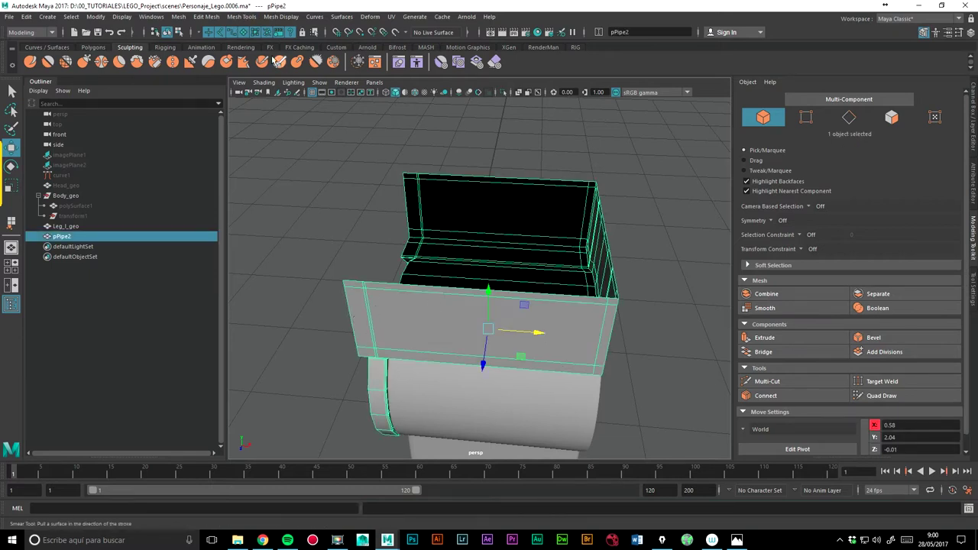
right_click_drag(401, 311, 399, 229)
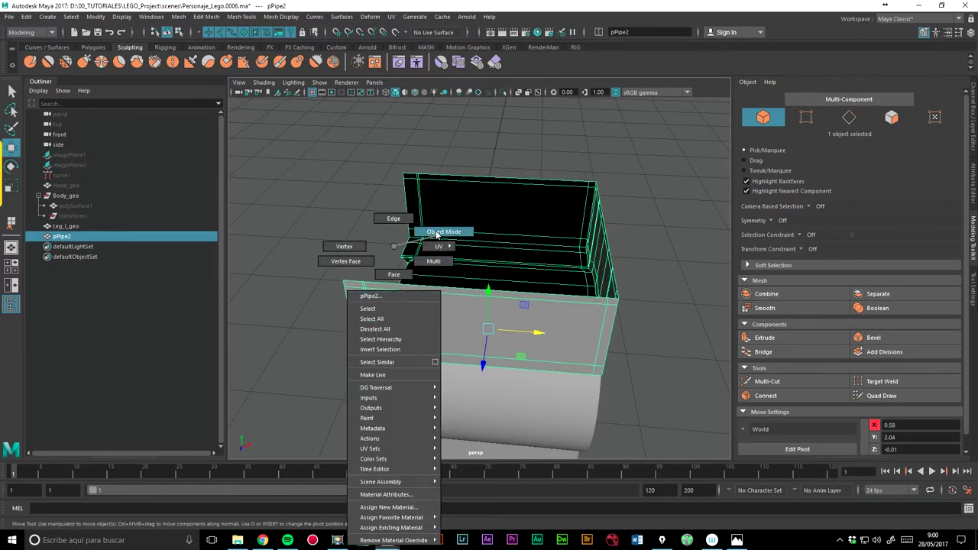
left_click(353, 283)
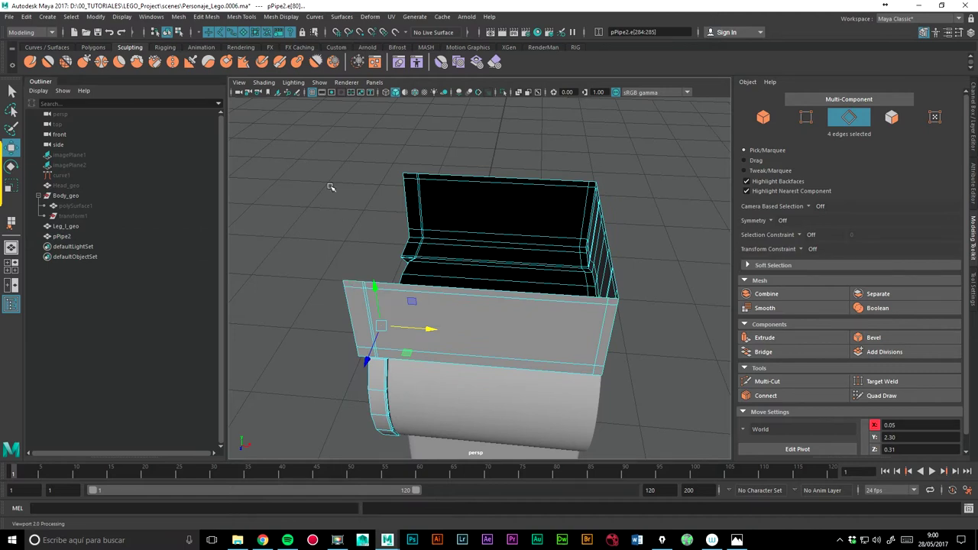
Append to Polygon a face bridging the front panel's top border edge to the back panel.
left_click(216, 17)
mouse_move(241, 17)
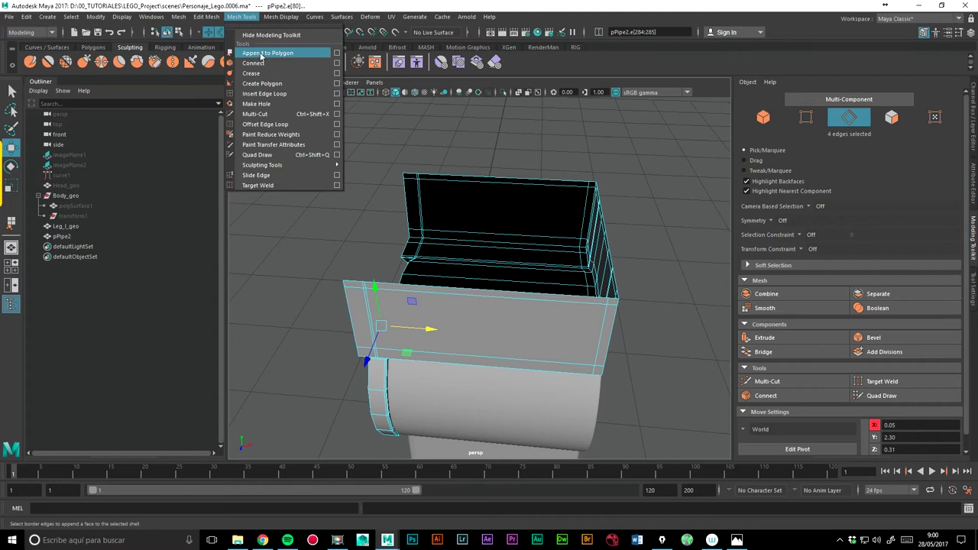
left_click(266, 54)
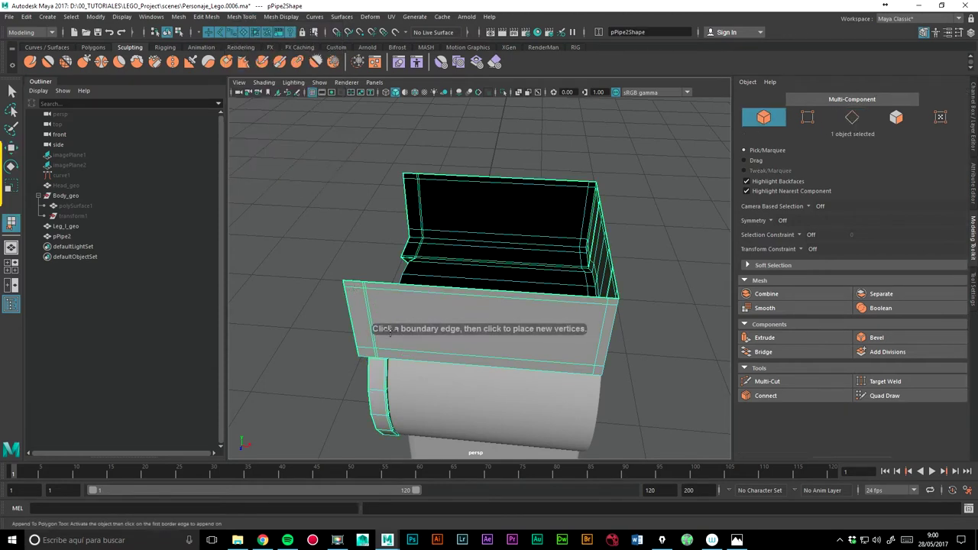
left_click(353, 282)
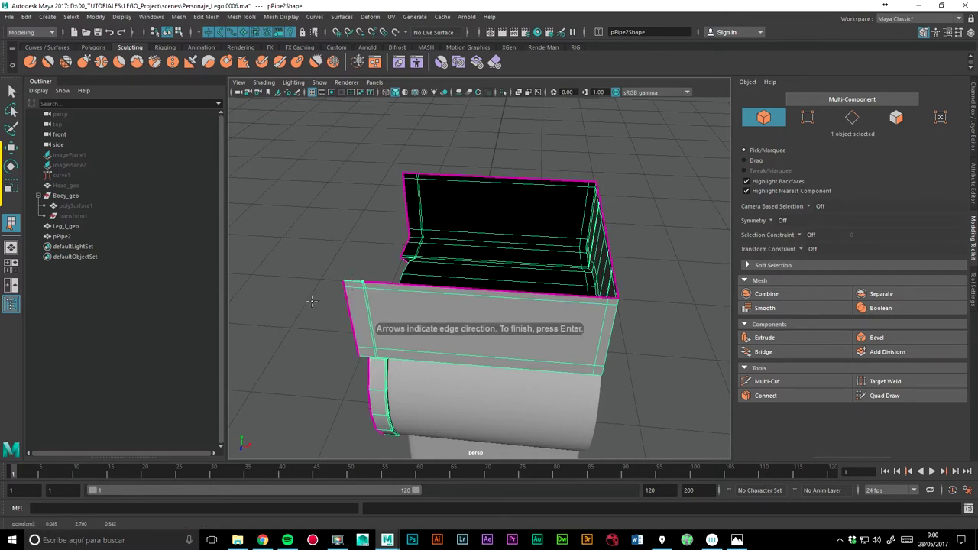
left_click(410, 175)
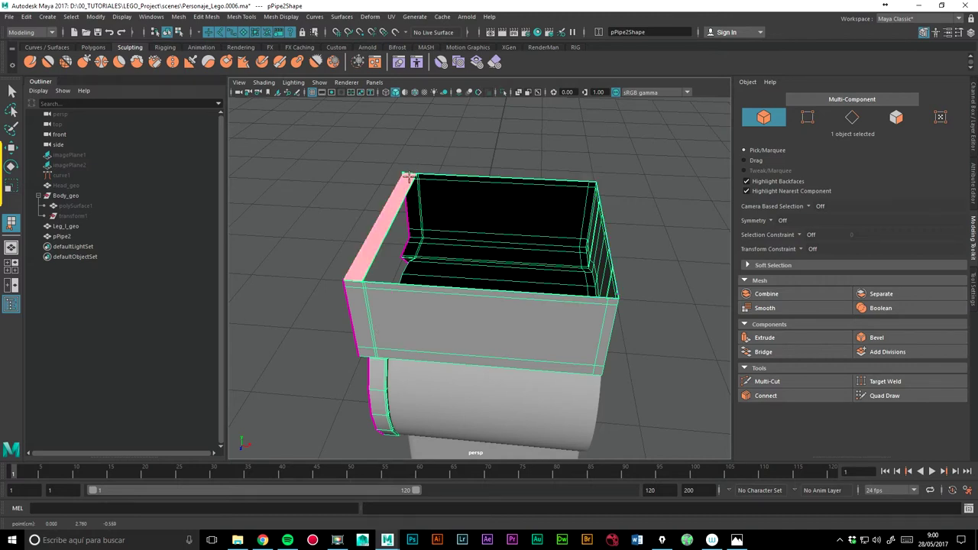
key("Return")
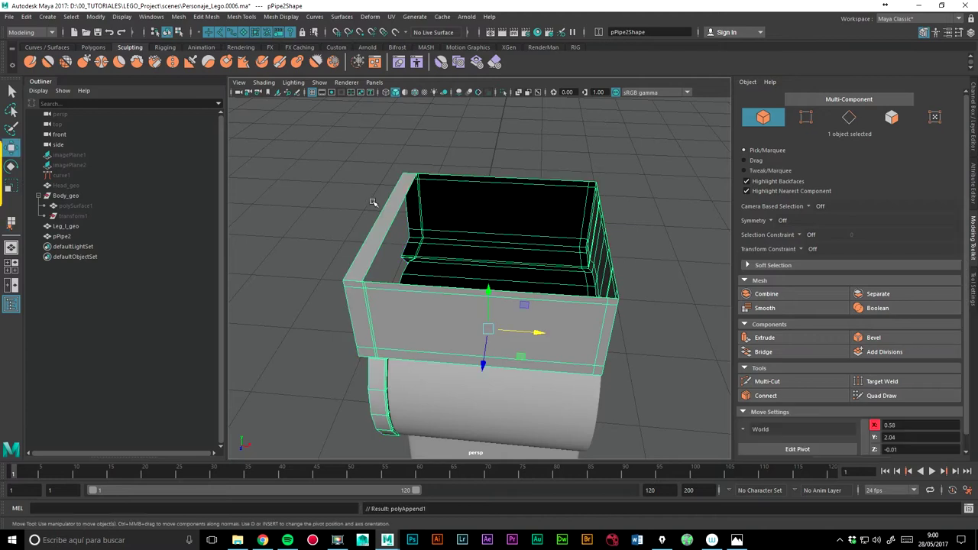
scroll(435, 233, "up", 2)
scroll(489, 230, "up", 2)
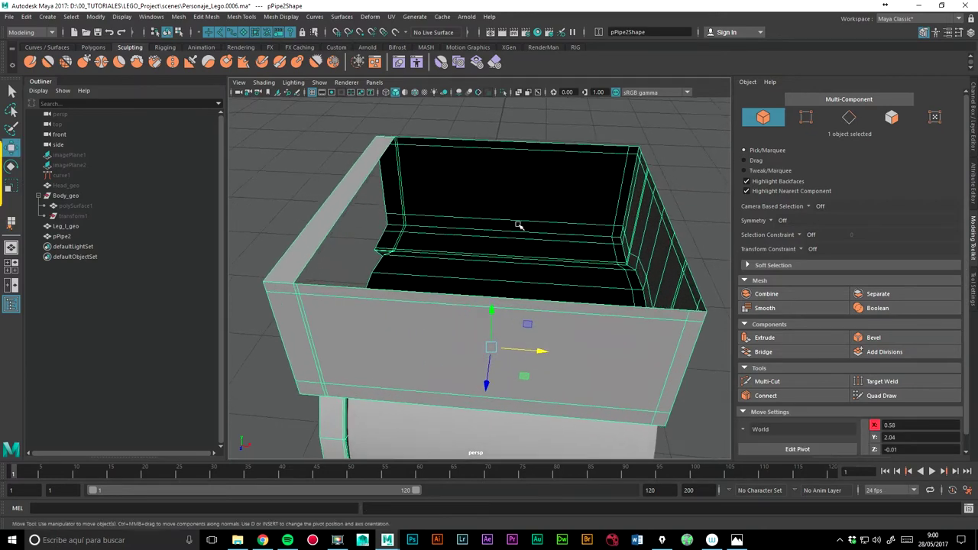
scroll(482, 227, "up", 1)
Append a face spanning opposite rim border edges to cap the torso box's open top.
scroll(493, 237, "up", 2)
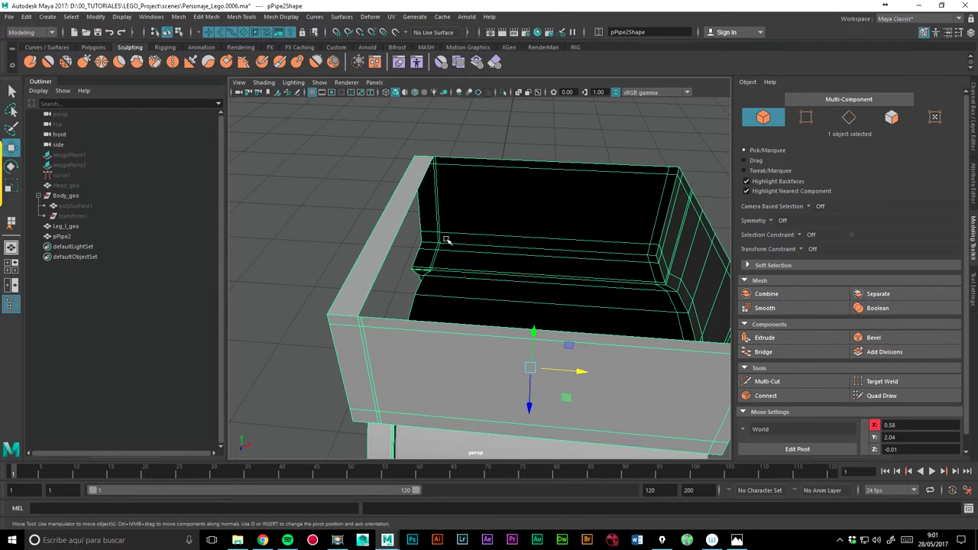
key("g")
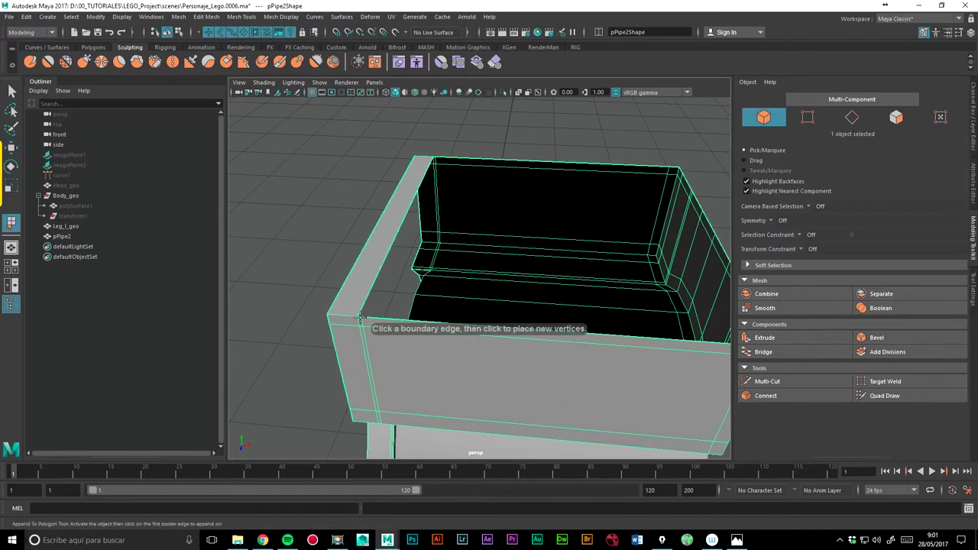
left_click(375, 229)
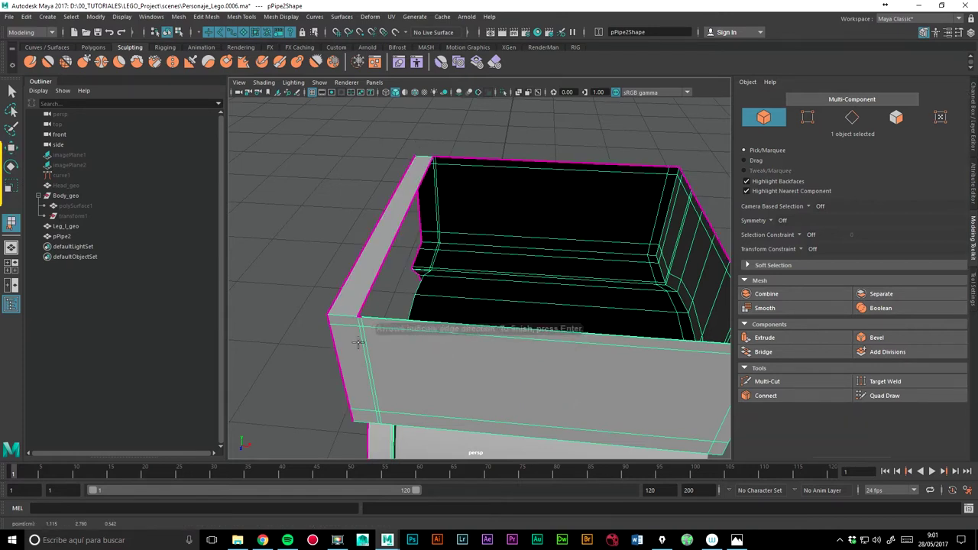
left_click(435, 158)
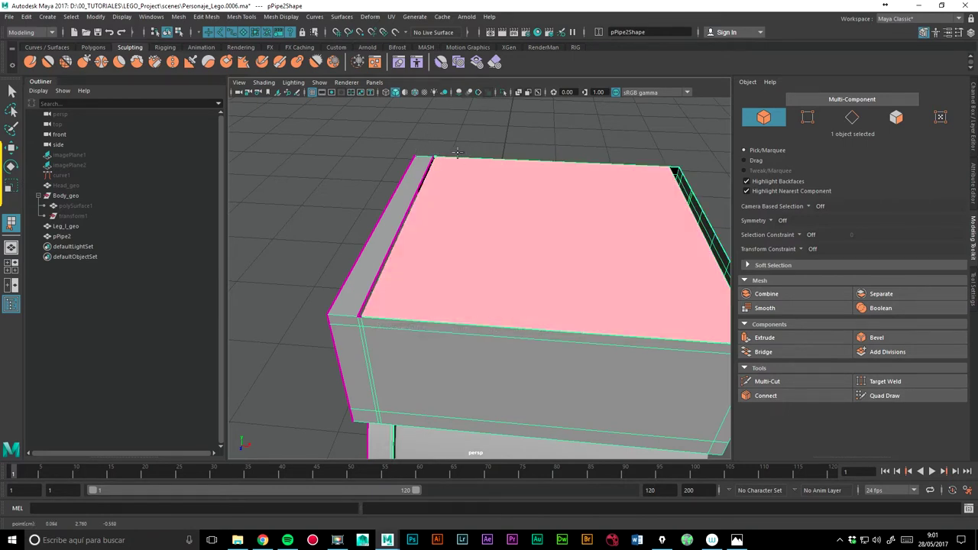
key("Return")
mouse_move(432, 163)
left_mouse_down("alt")
mouse_move(419, 223)
mouse_move(397, 225)
mouse_move(480, 221)
mouse_move(470, 229)
mouse_move(627, 203)
mouse_move(435, 267)
mouse_move(448, 257)
left_mouse_up("alt")
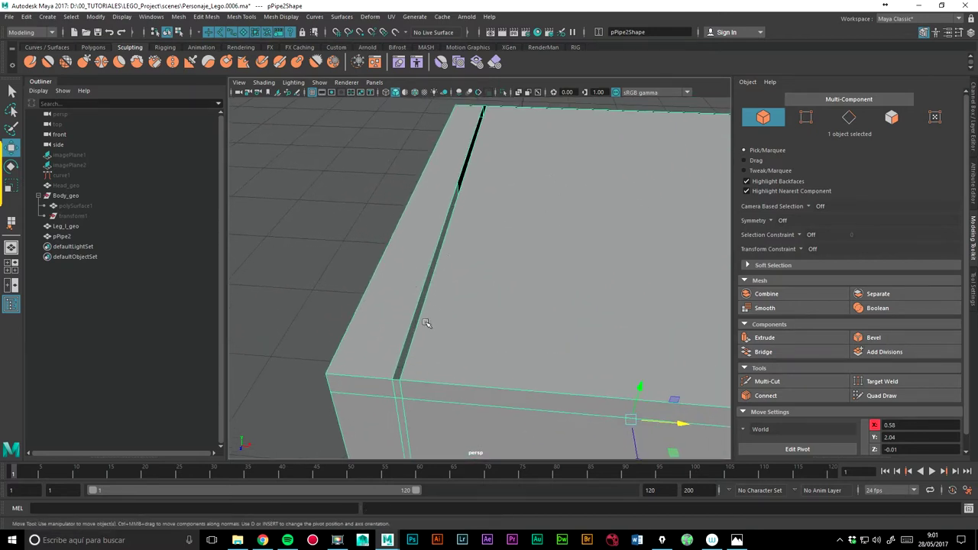
Append another face between the edges of the narrow gap strip to fill it.
key("y")
left_click(413, 344)
mouse_move(413, 344)
left_mouse_down("alt")
mouse_move(469, 171)
mouse_move(458, 229)
mouse_move(464, 305)
mouse_move(796, 261)
left_mouse_up("alt")
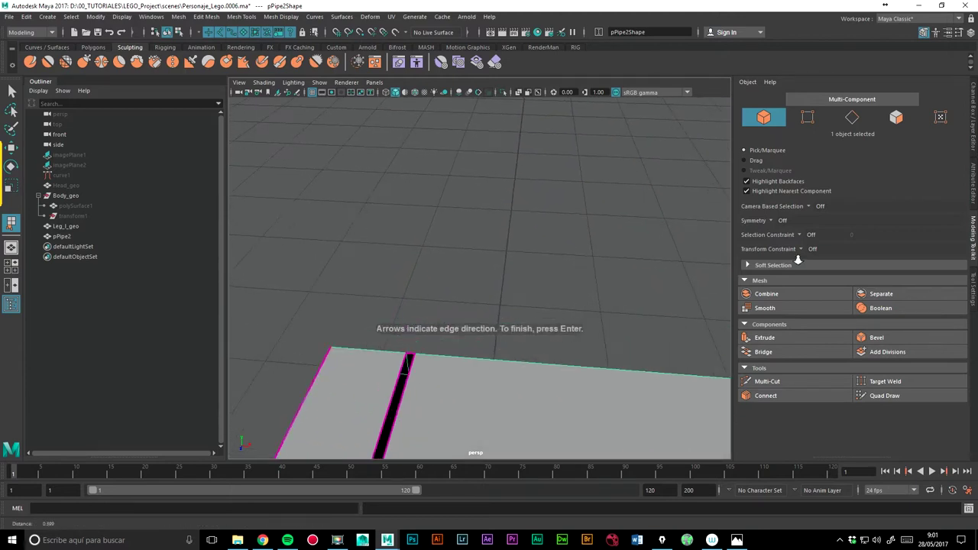
left_click(405, 359)
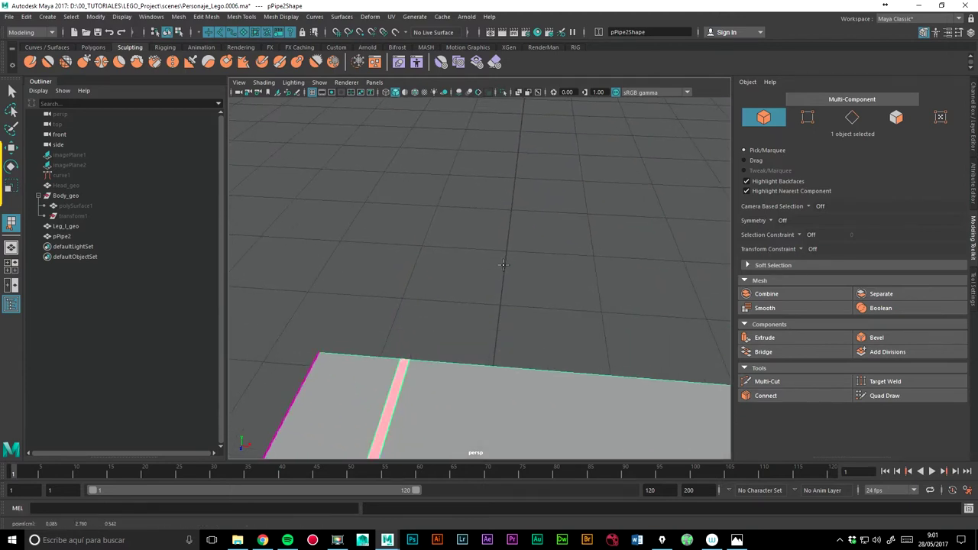
key("w")
mouse_move(509, 283)
left_mouse_down("alt")
mouse_move(336, 277)
mouse_move(561, 332)
mouse_move(312, 172)
mouse_move(299, 136)
left_mouse_up("alt")
mouse_move(469, 266)
left_mouse_down("alt")
mouse_move(406, 227)
mouse_move(423, 284)
mouse_move(458, 267)
left_mouse_up("alt")
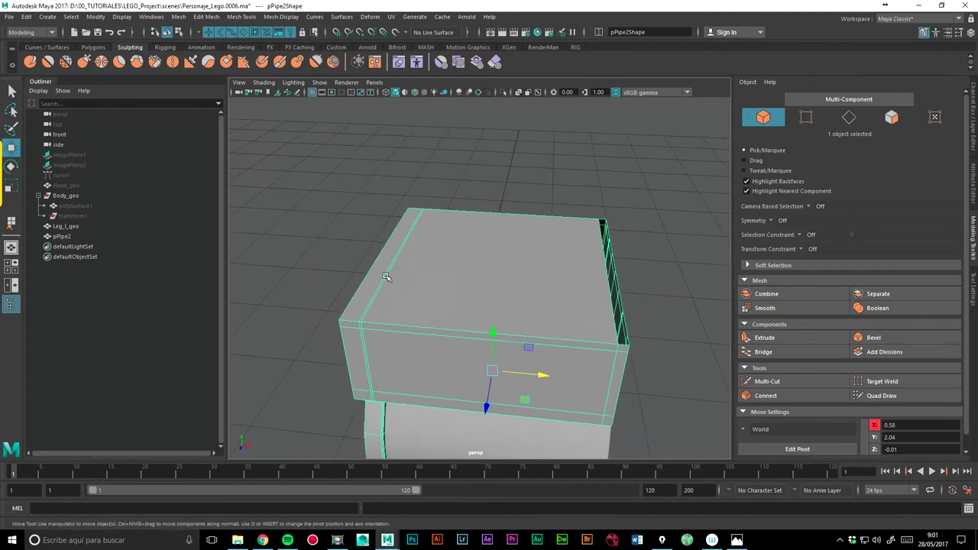
scroll(502, 242, "up", 5)
Raise the box's top-left corner vertex in Y to level the top.
mouse_move(502, 242)
left_mouse_down("alt")
mouse_move(519, 210)
mouse_move(391, 266)
left_mouse_up("alt")
right_click_drag(416, 257, 382, 247)
left_click(424, 277)
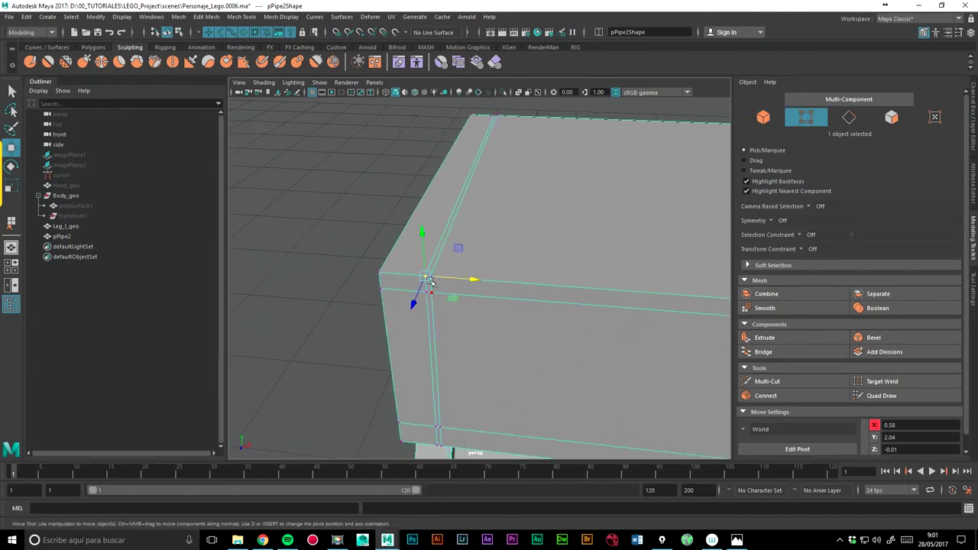
left_click_drag(418, 231, 386, 202)
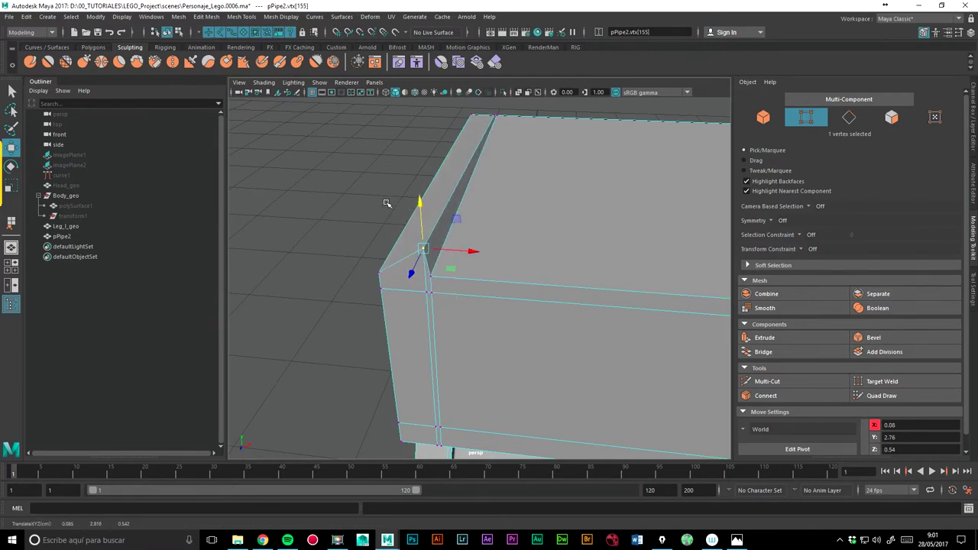
scroll(349, 218, "down", 4)
left_click_drag(349, 219, 515, 245, "alt")
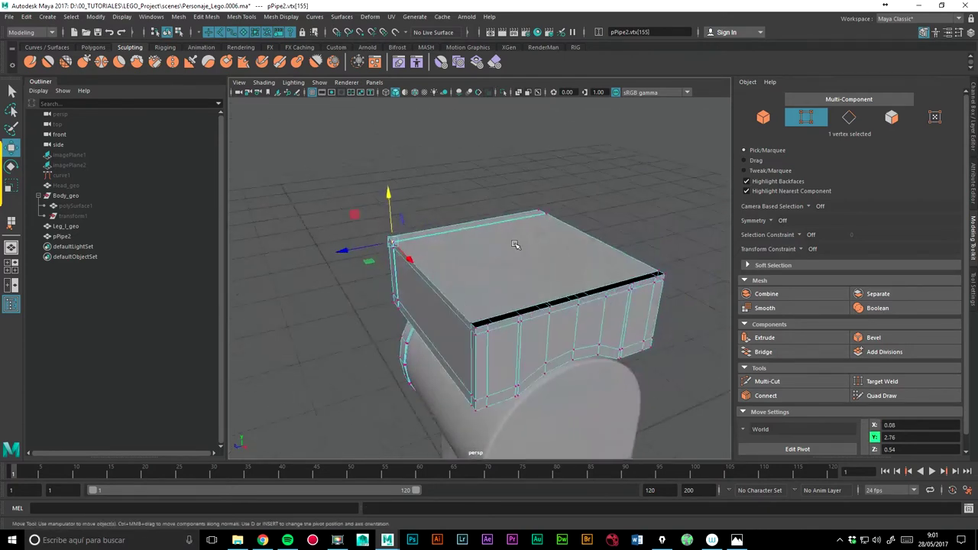
scroll(515, 244, "up", 3)
scroll(511, 223, "up", 2)
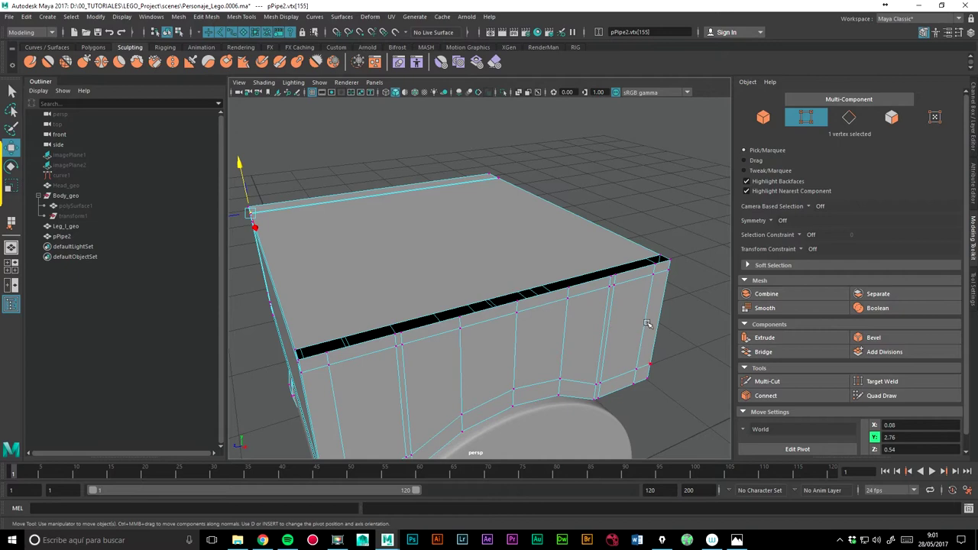
In Object Mode, Multi-Cut three new edges across pPipe2's top face.
right_click_drag(419, 226, 463, 208)
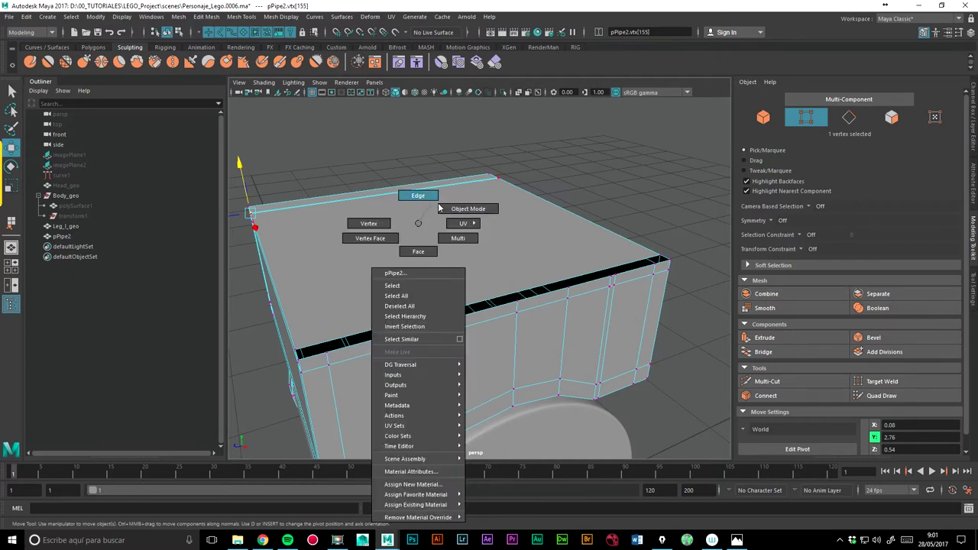
left_click(585, 161)
left_click(489, 243)
mouse_move(484, 247)
left_mouse_down("alt")
mouse_move(453, 258)
mouse_move(595, 272)
left_mouse_up("alt")
left_click(767, 381)
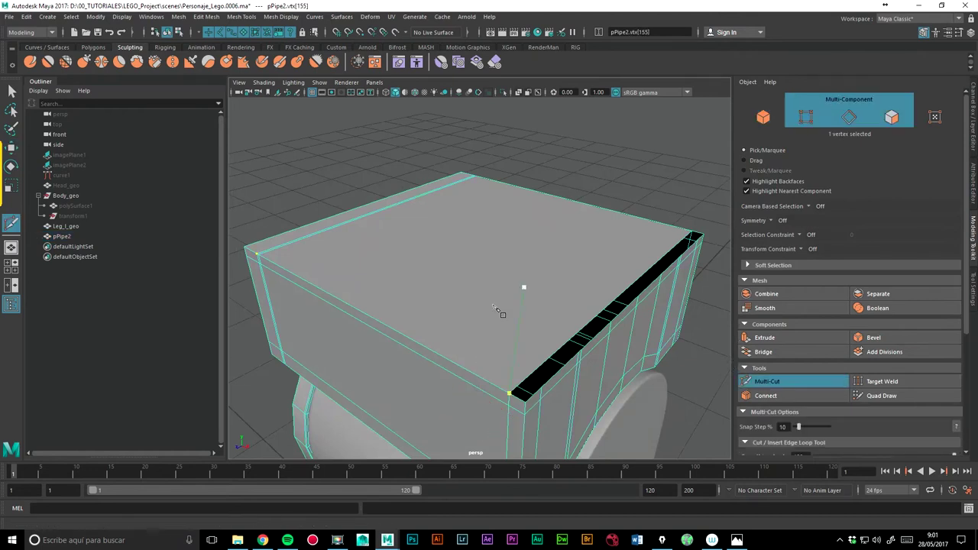
left_click_drag(524, 285, 325, 291, "alt")
mouse_move(324, 290)
middle_mouse_down("alt")
mouse_move(410, 251)
mouse_move(402, 248)
middle_mouse_up("alt")
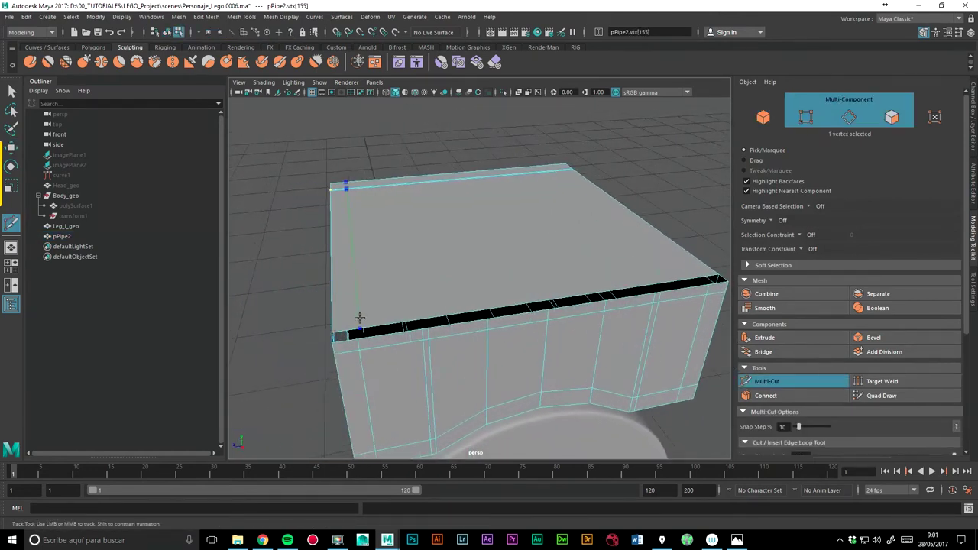
left_click(417, 315)
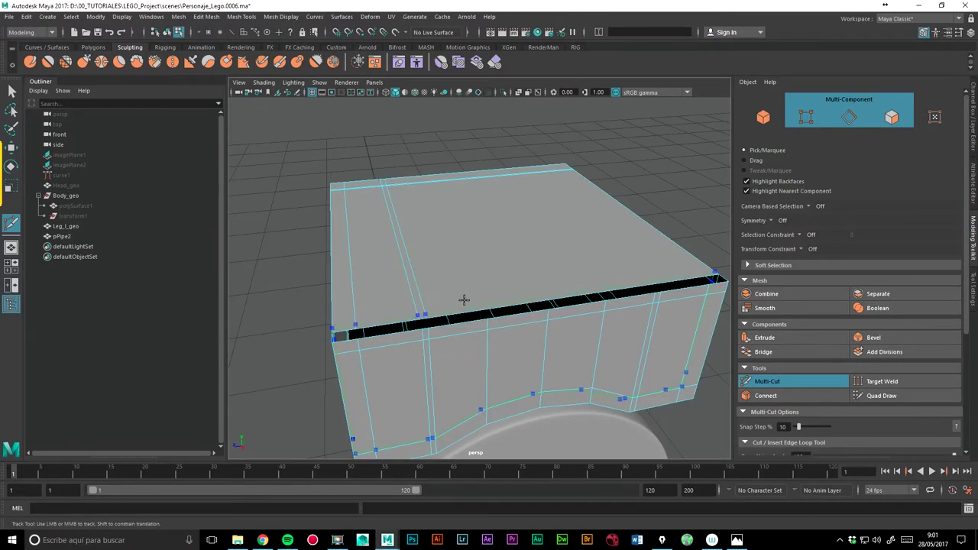
left_click(541, 291, "ctrl")
left_click(653, 281, "ctrl")
left_click(10, 147)
Switch to edge mode and select the first new edge on the top face.
mouse_move(492, 171)
left_mouse_down("alt")
mouse_move(476, 185)
mouse_move(492, 185)
left_mouse_up("alt")
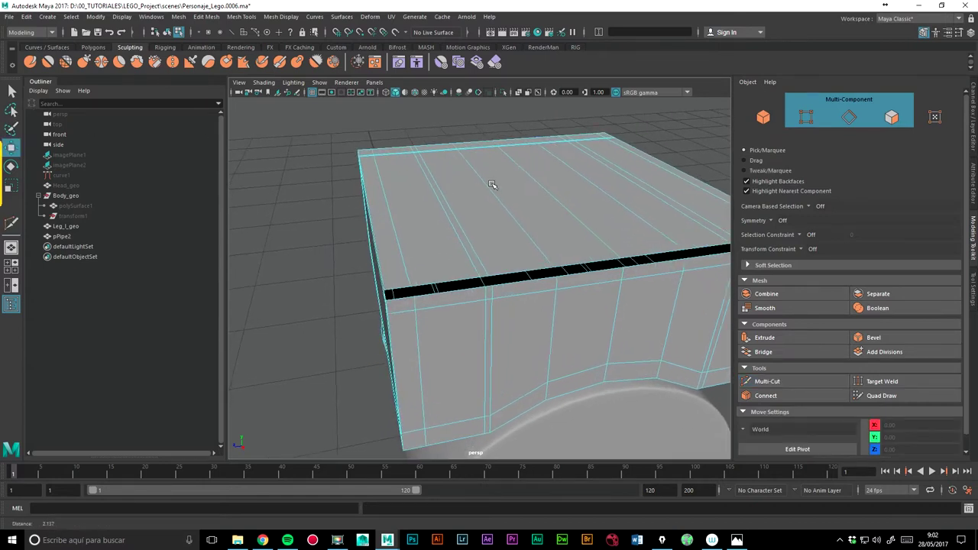
right_click_drag(406, 217, 405, 191)
left_click(385, 182)
left_click(384, 182)
left_click_drag(384, 182, 463, 163, "alt")
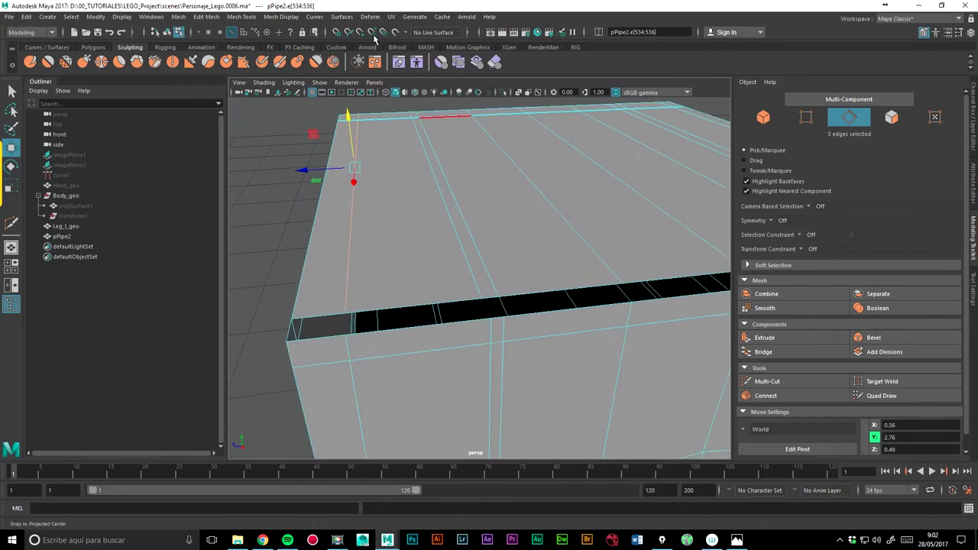
Slide the first new top-face edges along X to line up with the side divisions.
mouse_move(349, 229)
middle_mouse_down()
mouse_move(346, 316)
mouse_move(356, 312)
middle_mouse_up()
mouse_move(360, 150)
middle_mouse_down()
mouse_move(423, 203)
mouse_move(489, 319)
middle_mouse_up()
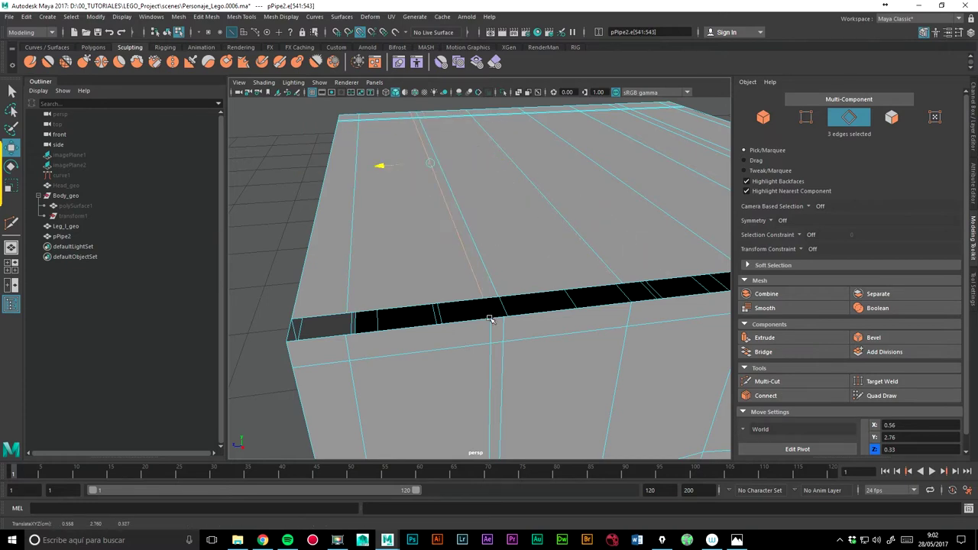
left_click_drag(514, 308, 518, 270, "alt")
left_click(367, 239)
left_click_drag(377, 247, 436, 258, "alt")
left_click_drag(380, 158, 377, 159)
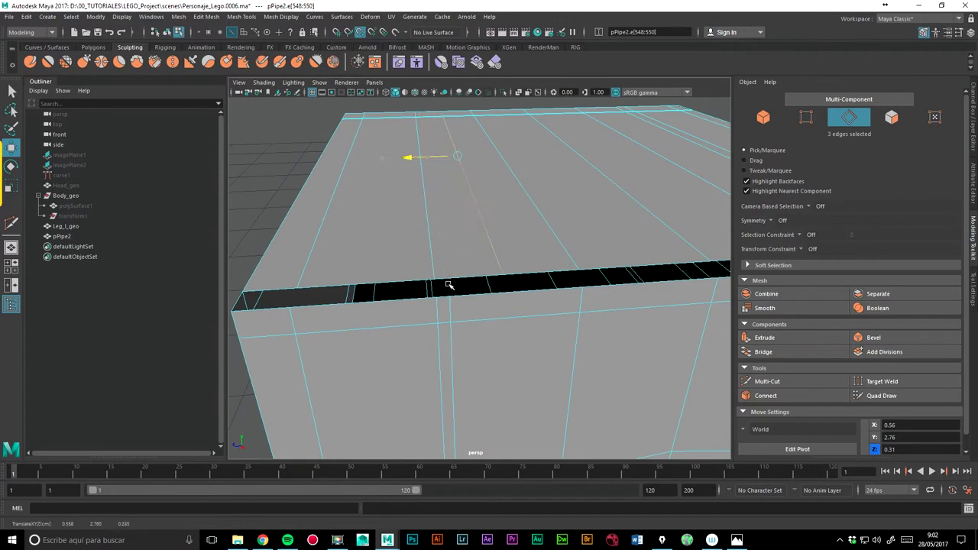
left_click(548, 226)
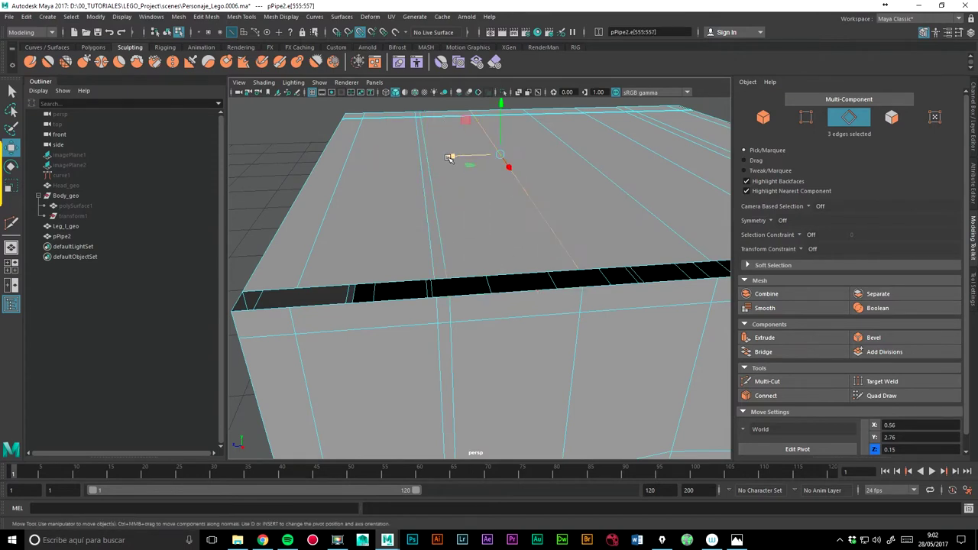
mouse_move(582, 286)
left_mouse_down("alt")
mouse_move(626, 247)
mouse_move(543, 246)
left_mouse_up("alt")
left_click(543, 247)
middle_click_drag(544, 246, 525, 287)
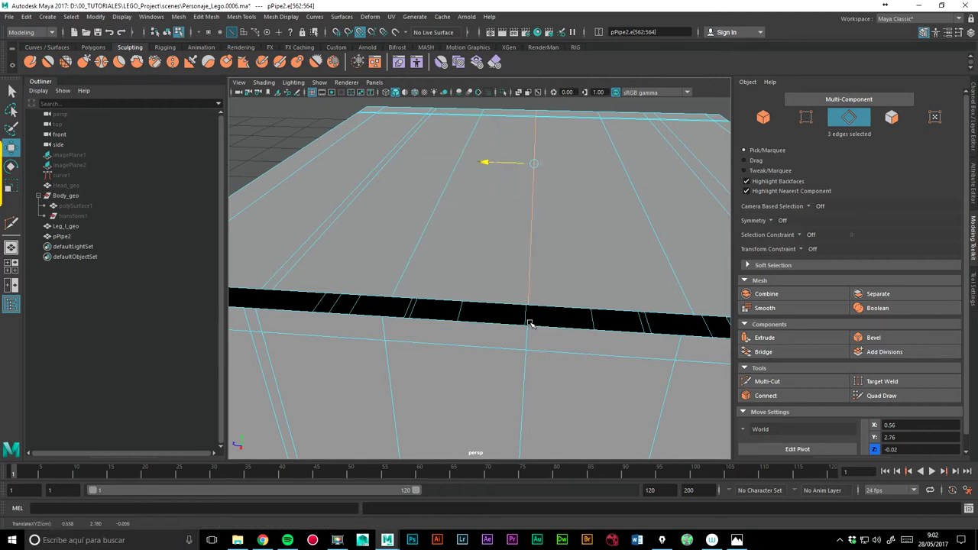
Align the remaining top-face edges, up to the one near the corner, with the side divisions.
mouse_move(533, 321)
left_mouse_down("alt")
mouse_move(646, 240)
mouse_move(607, 219)
left_mouse_up("alt")
left_click(577, 221)
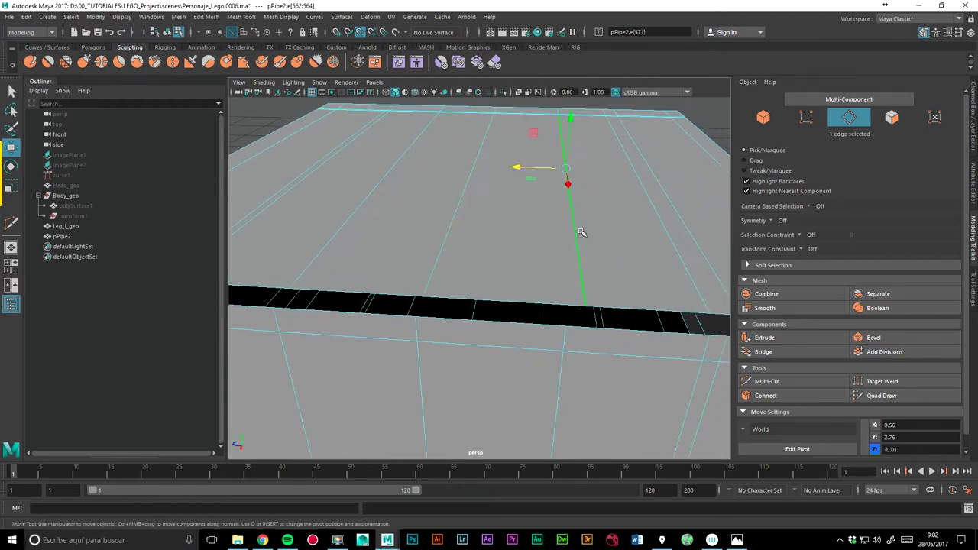
mouse_move(517, 164)
left_mouse_down()
mouse_move(561, 273)
mouse_move(564, 327)
mouse_move(589, 218)
left_mouse_up()
left_click(586, 222)
mouse_move(531, 161)
left_mouse_down()
mouse_move(572, 251)
mouse_move(589, 328)
mouse_move(606, 343)
mouse_move(598, 336)
mouse_move(614, 332)
left_mouse_up()
left_click(589, 199)
middle_click_drag(589, 199, 615, 328)
mouse_move(616, 332)
left_mouse_down("alt")
mouse_move(677, 229)
mouse_move(621, 220)
left_mouse_up("alt")
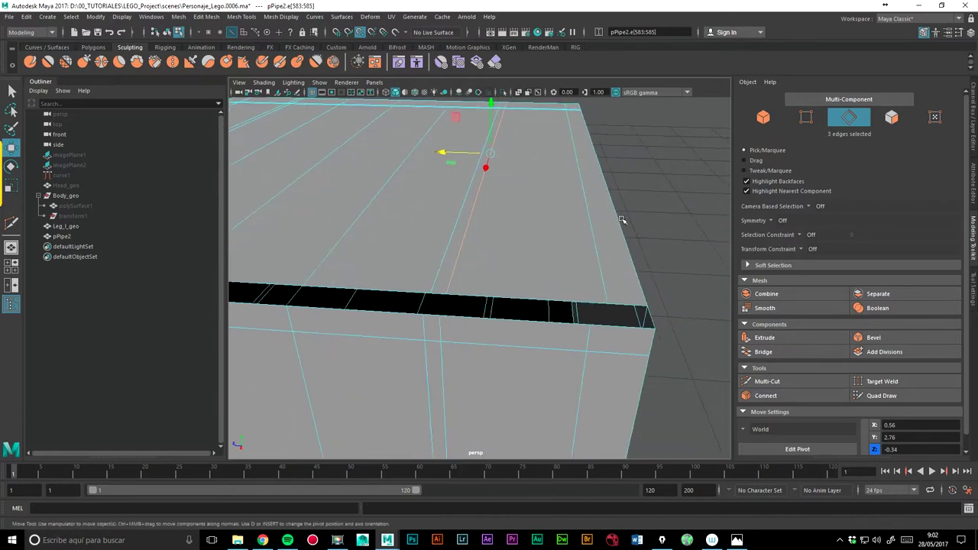
left_click(594, 251)
left_click_drag(555, 157, 542, 163)
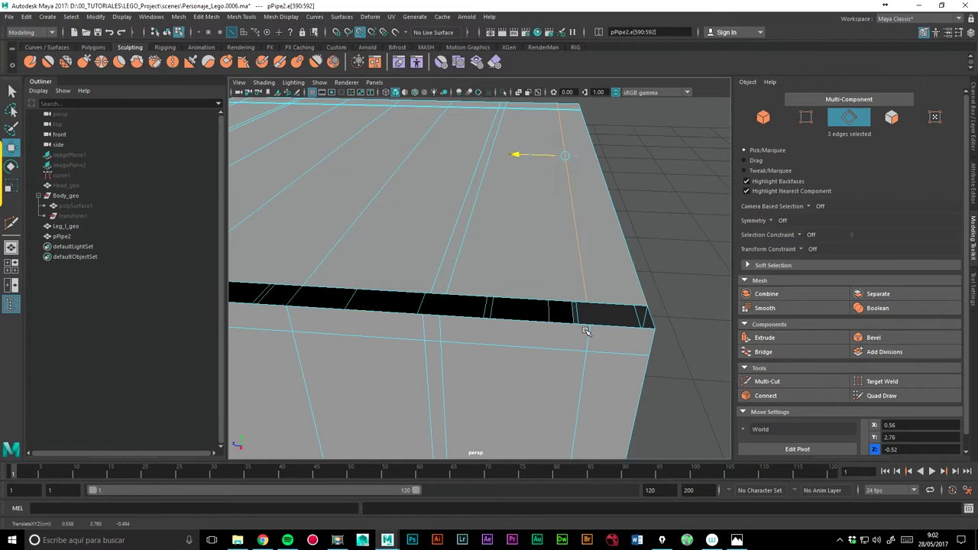
scroll(637, 252, "down", 2)
right_click_drag(637, 251, 474, 280, "alt")
left_click_drag(473, 280, 535, 275, "alt")
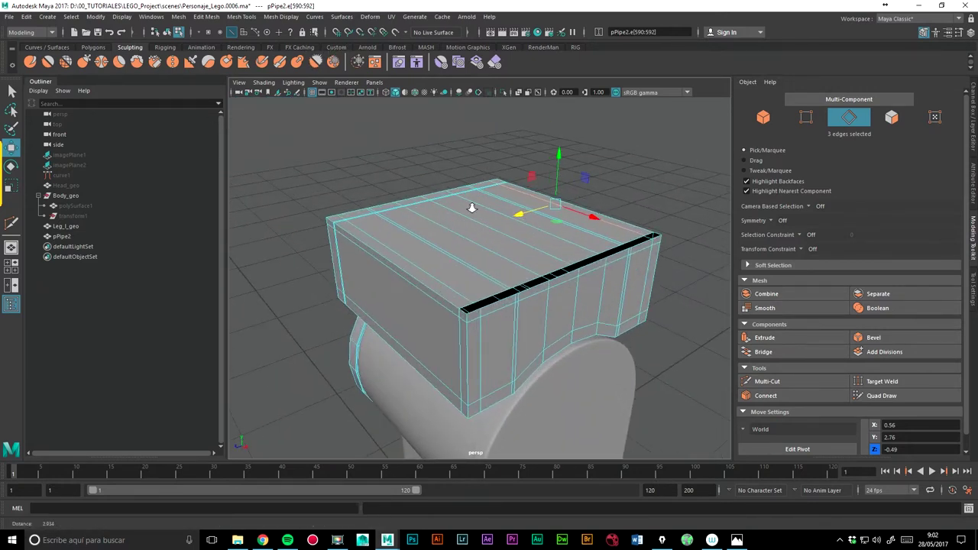
scroll(519, 201, "up", 5)
scroll(491, 237, "up", 2)
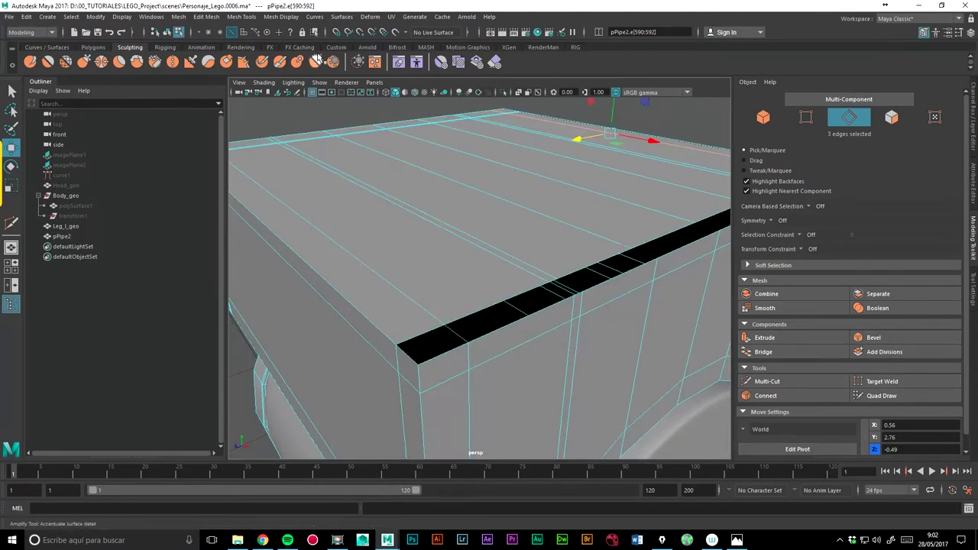
Append a face with Append to Polygon to close the corner gap of the box's top opening.
left_click(372, 17)
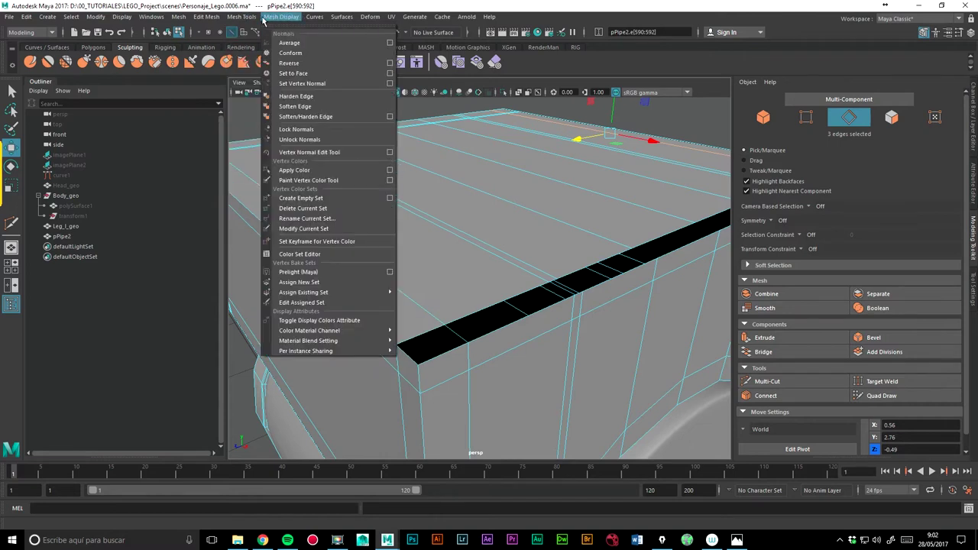
left_click(290, 34)
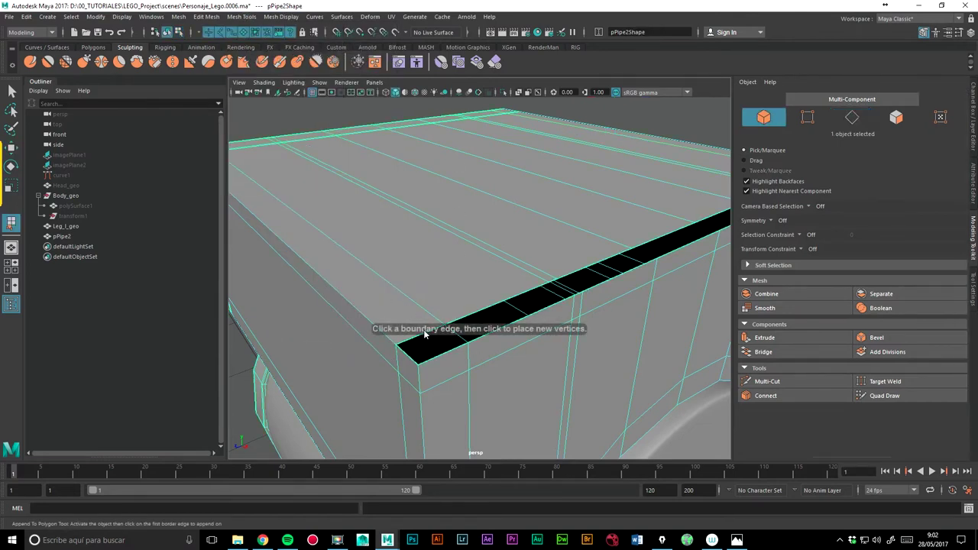
left_click(441, 353)
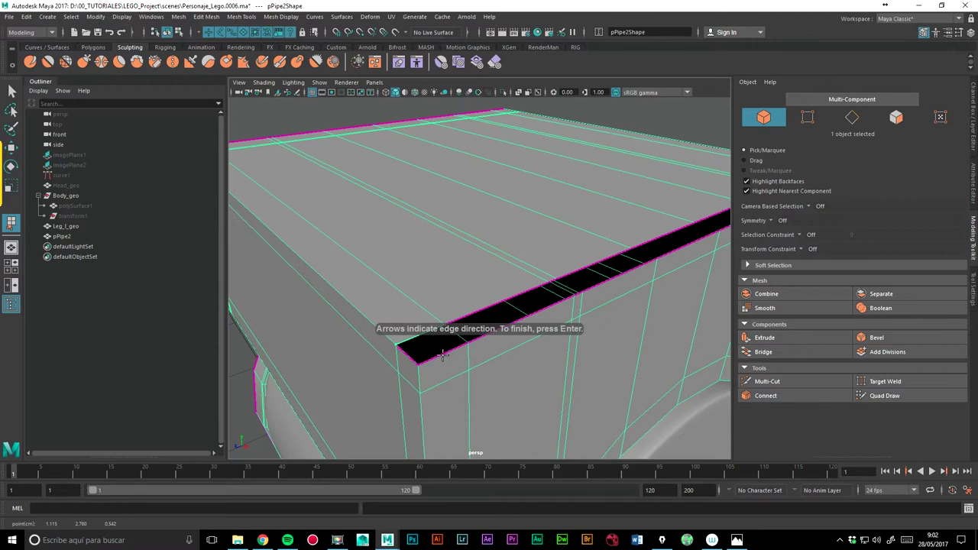
left_click(435, 360)
key("Return")
key("w")
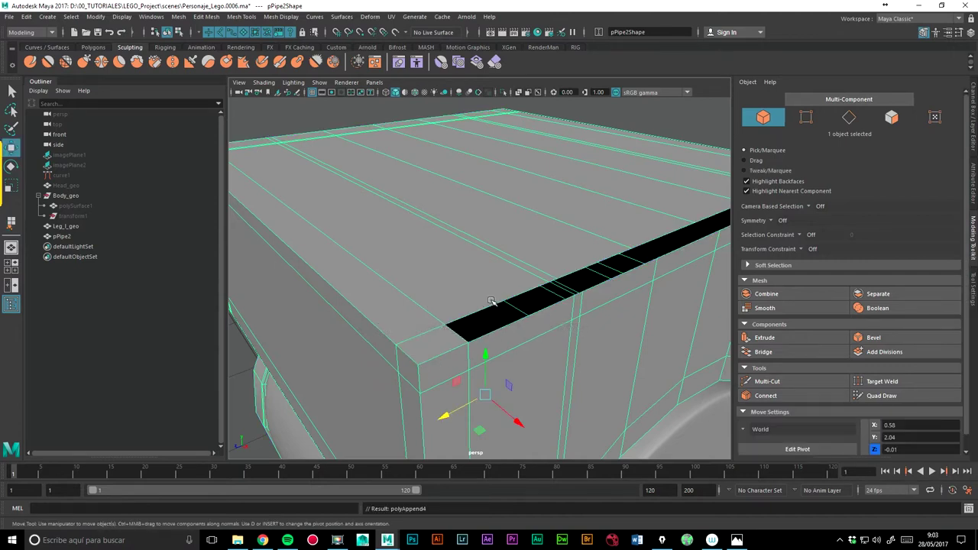
Append two more faces into the top gap near the strip's end.
key("g")
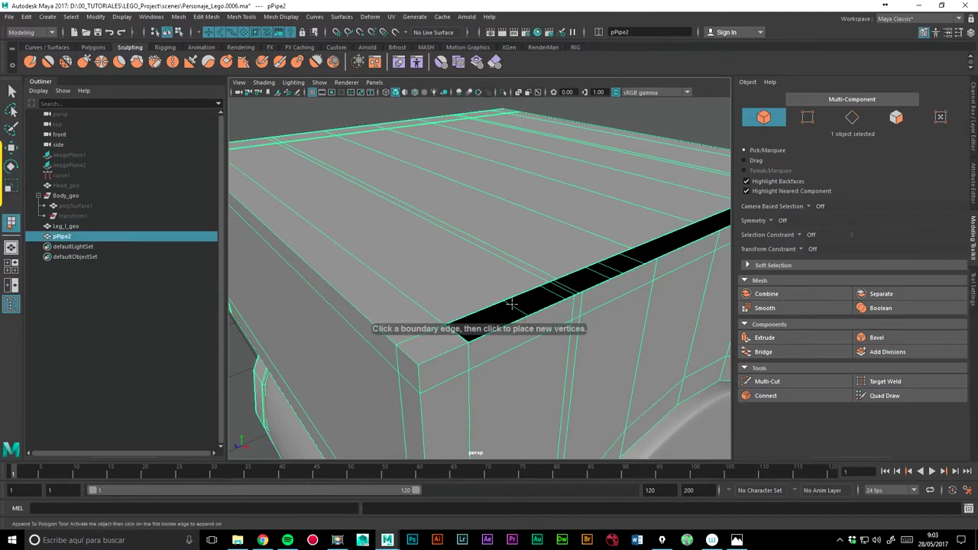
left_click(507, 297)
left_click(543, 311)
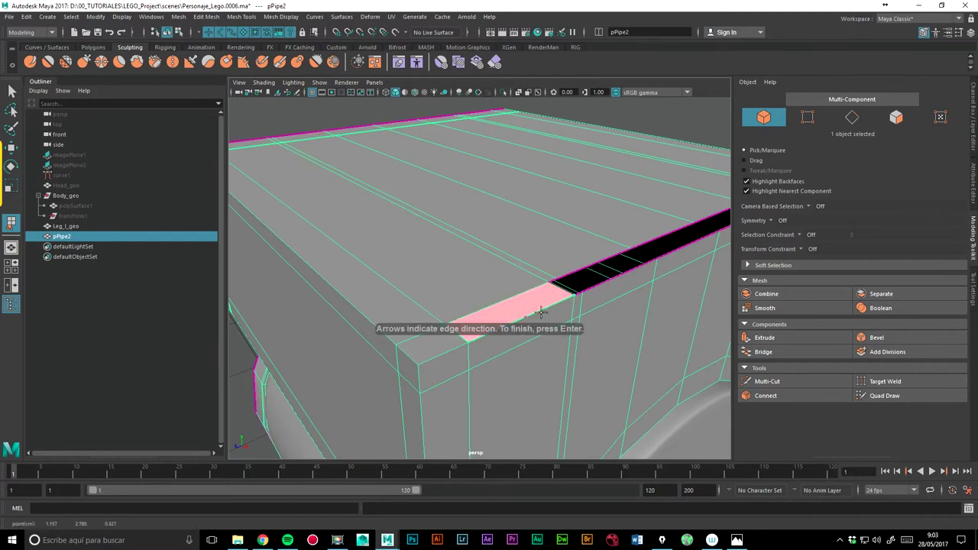
key("Return")
key("w")
mouse_move(527, 273)
left_mouse_down("alt")
mouse_move(520, 295)
mouse_move(465, 273)
mouse_move(505, 242)
left_mouse_up("alt")
key("g")
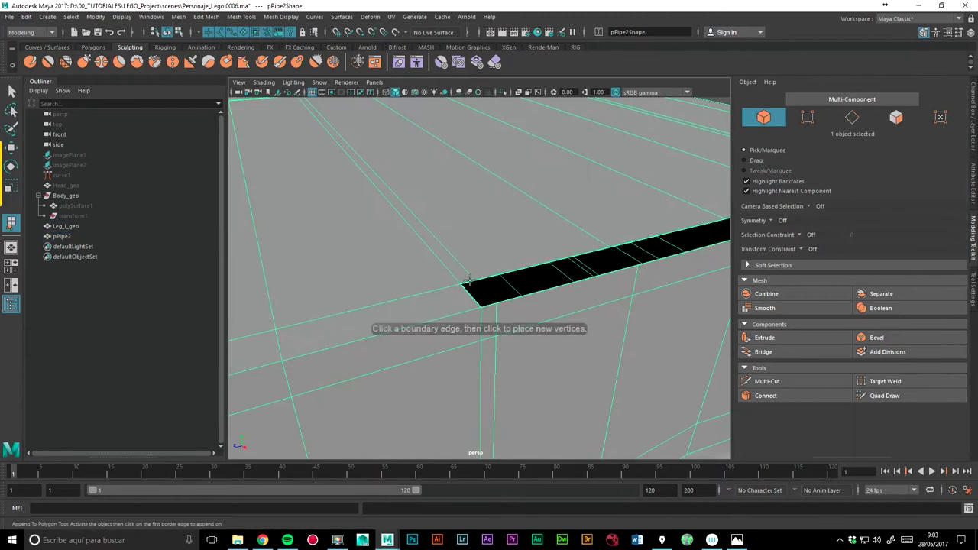
left_click(487, 300)
left_click(493, 308)
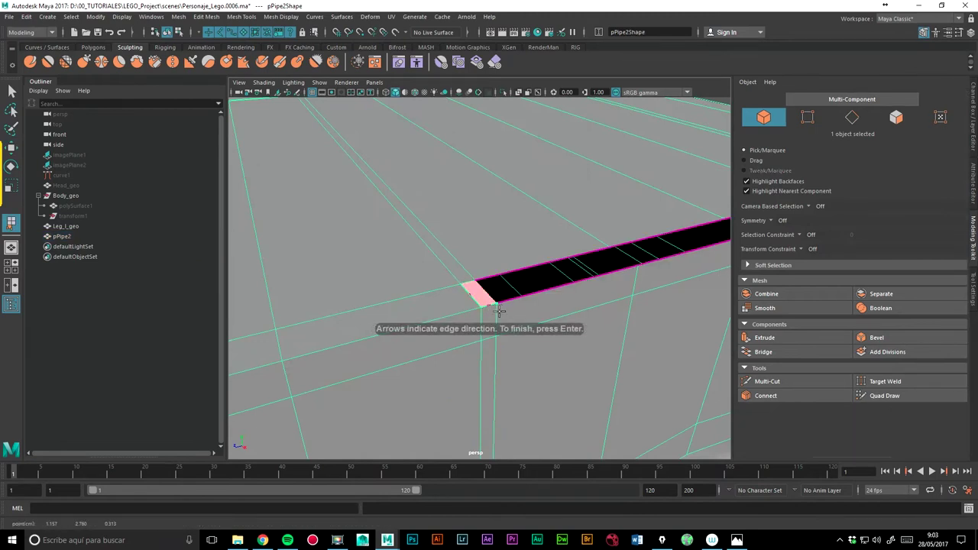
key("Return")
key("w")
Fill two further sections of the open top strip with appended faces.
key("g")
left_click(532, 287)
left_click(540, 294)
key("Return")
key("w")
left_click_drag(726, 327, 575, 269, "alt")
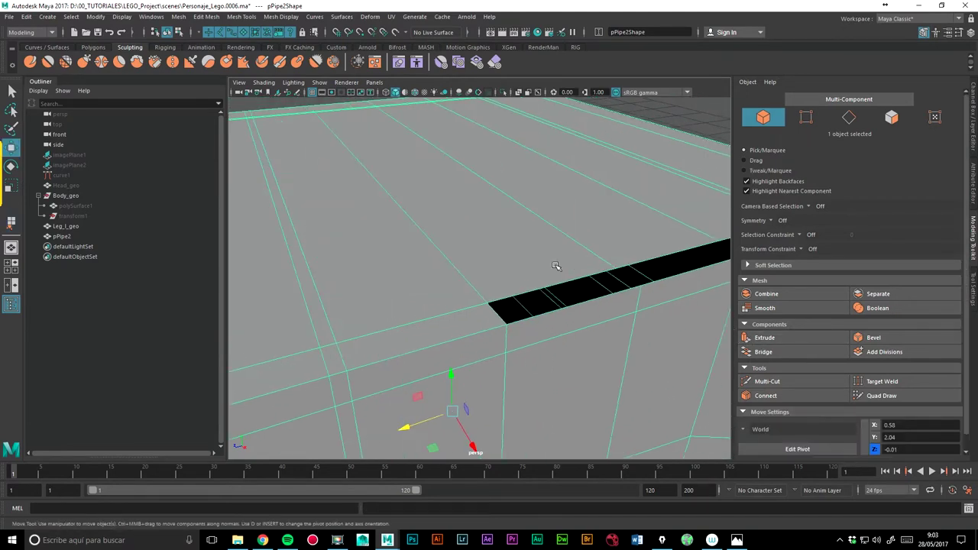
key("g")
left_click(543, 285)
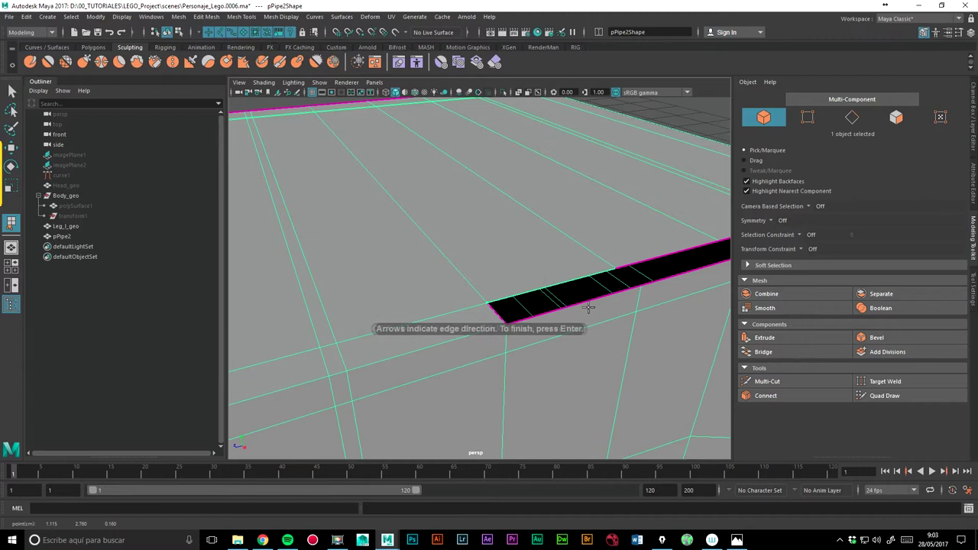
left_click(587, 303)
key("Return")
key("w")
Undo a misplaced appended face and re-append it correctly across the gap.
left_click_drag(639, 240, 461, 277, "alt")
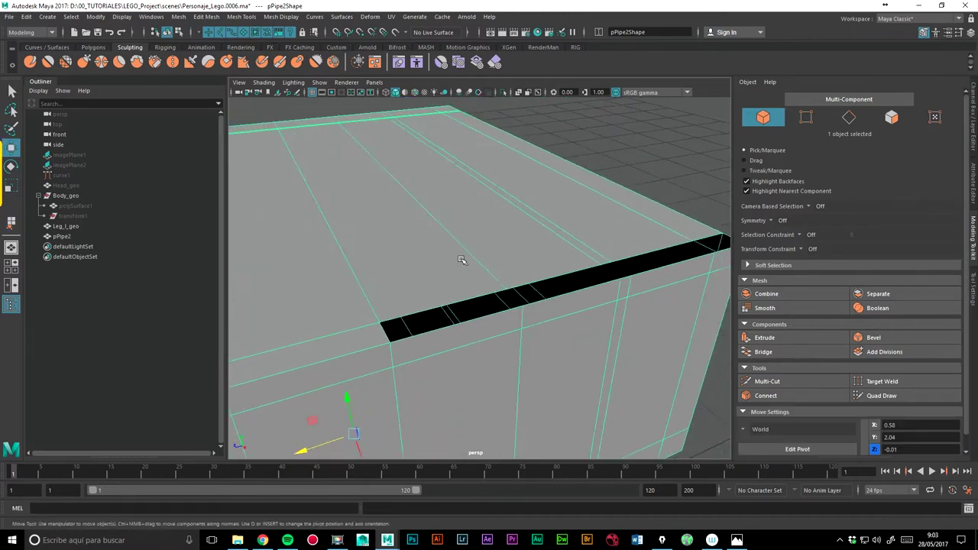
key("g")
left_click(464, 298)
left_click(488, 321)
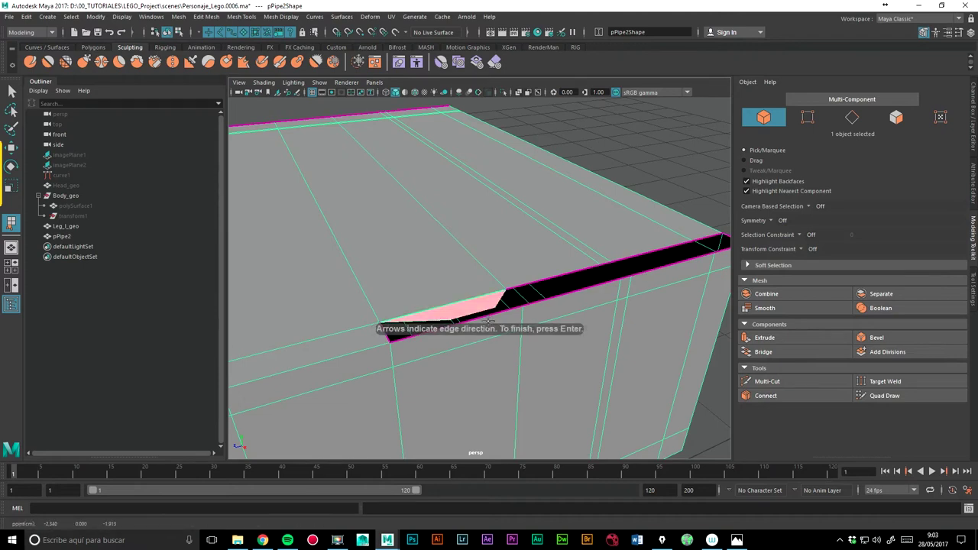
key("Return")
key("w")
key("ctrl+z")
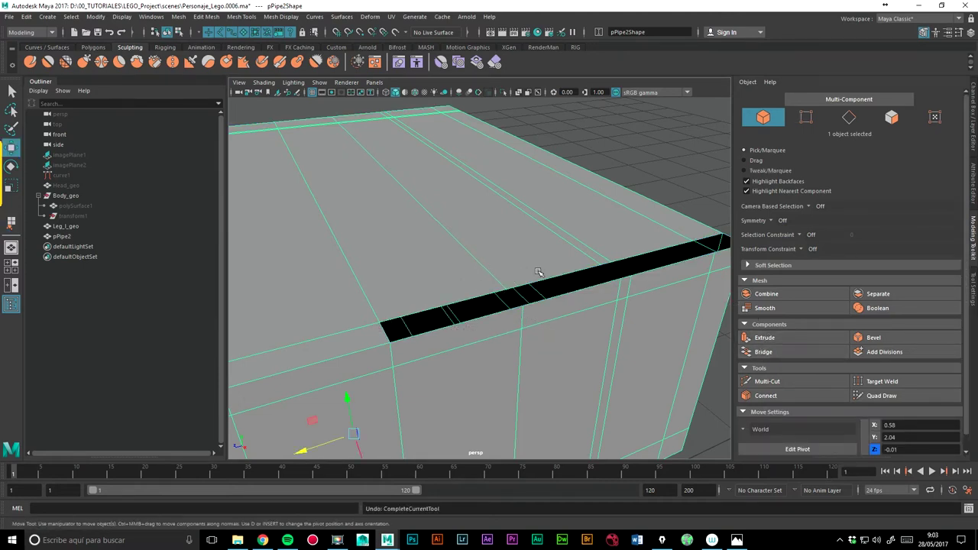
key("y")
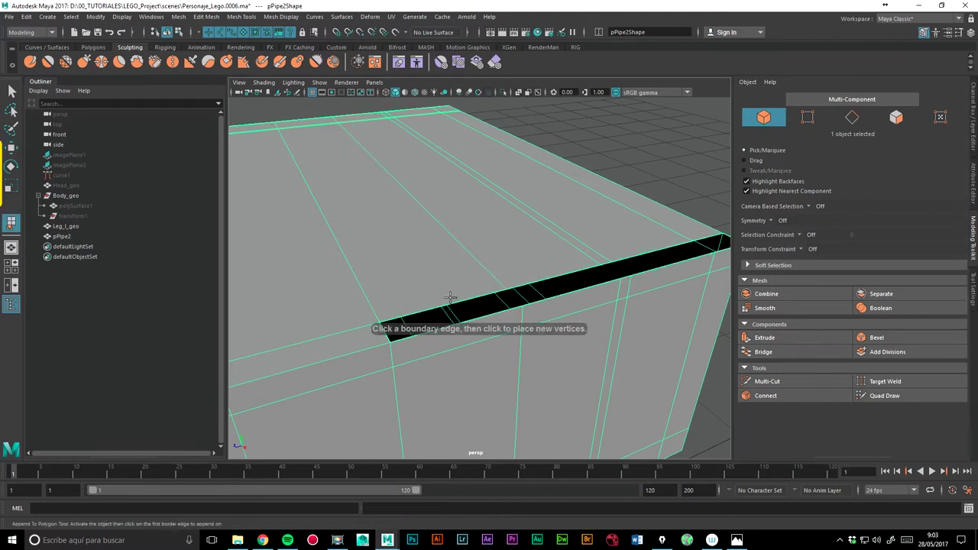
left_click(461, 302)
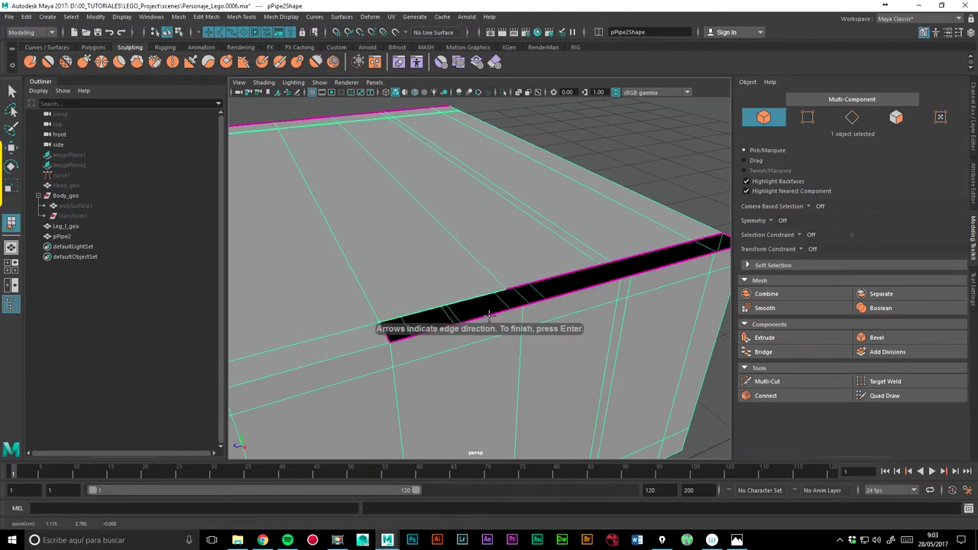
left_click(489, 315)
key("Return")
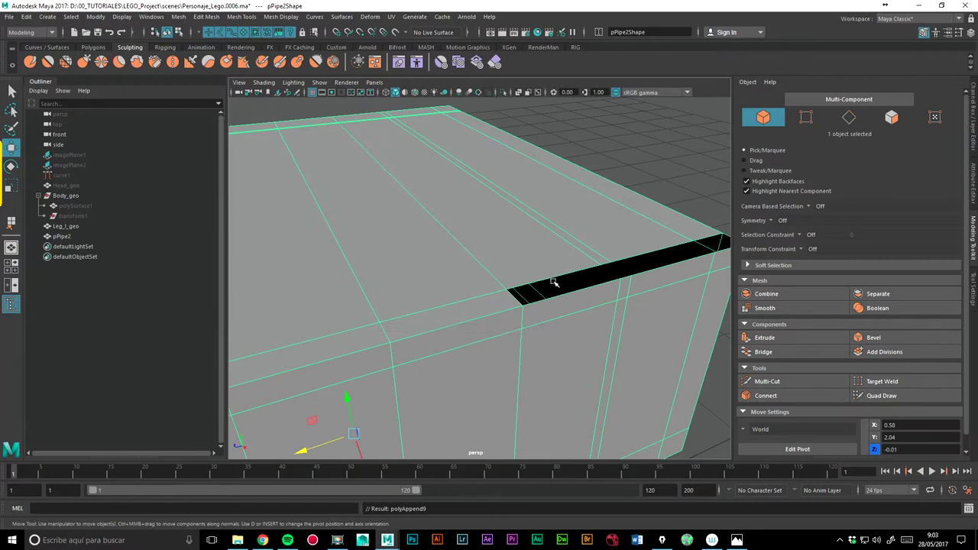
Append two more faces along the remaining open strip.
key("y")
left_click(562, 276)
left_click(581, 291)
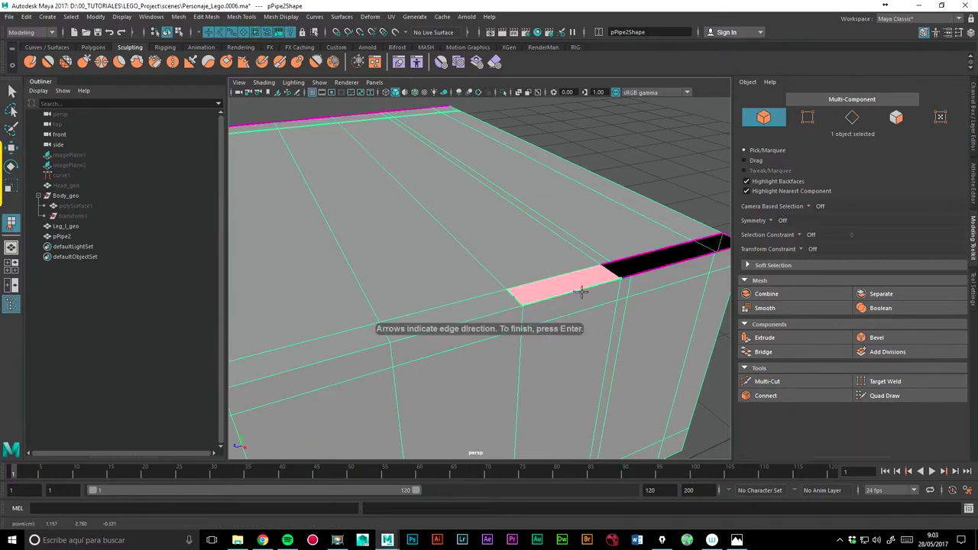
key("Return")
scroll(557, 236, "up", 3)
scroll(531, 229, "up", 2)
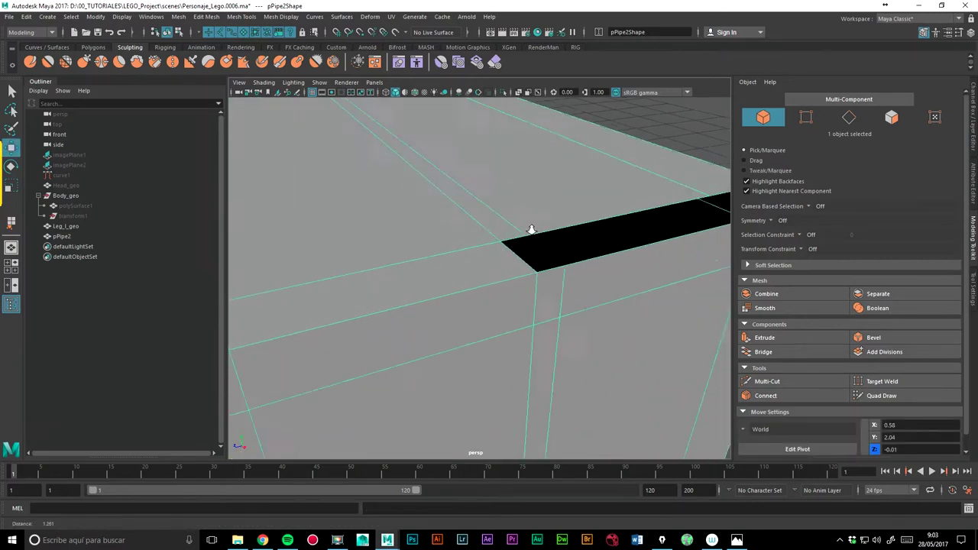
scroll(531, 229, "up", 2)
key("y")
left_click(524, 226)
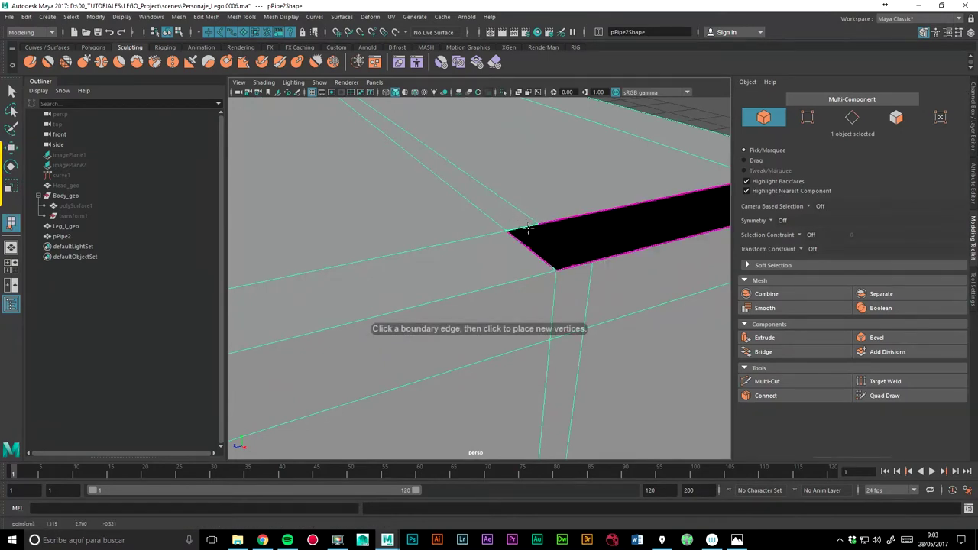
left_click(569, 266)
key("Return")
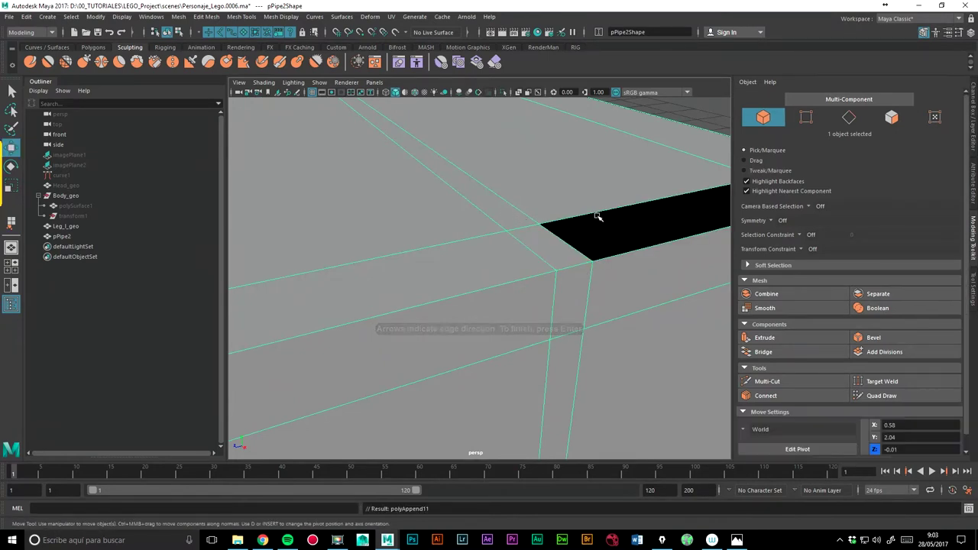
Add a long face and a final face to close the last hole.
left_click_drag(589, 219, 538, 197, "alt")
key("y")
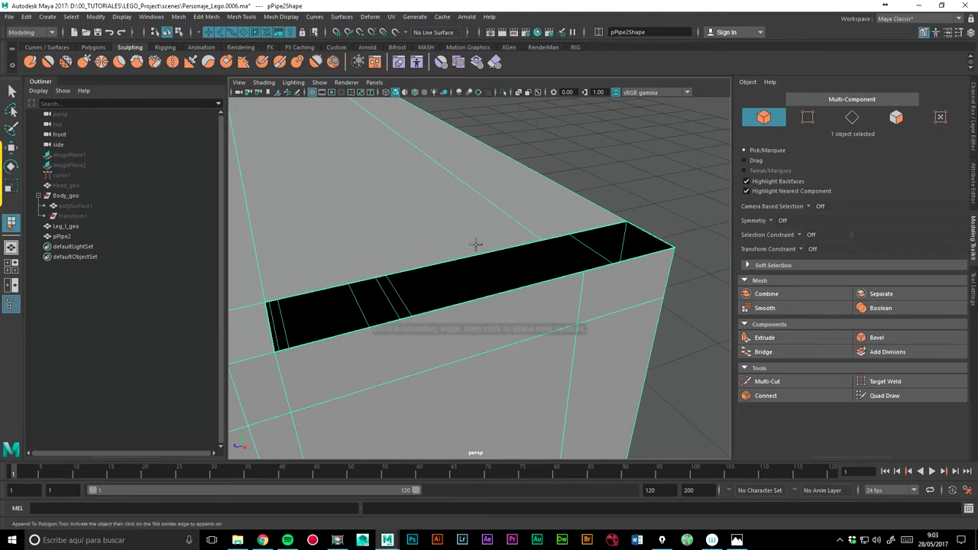
left_click(522, 286)
left_click(524, 289)
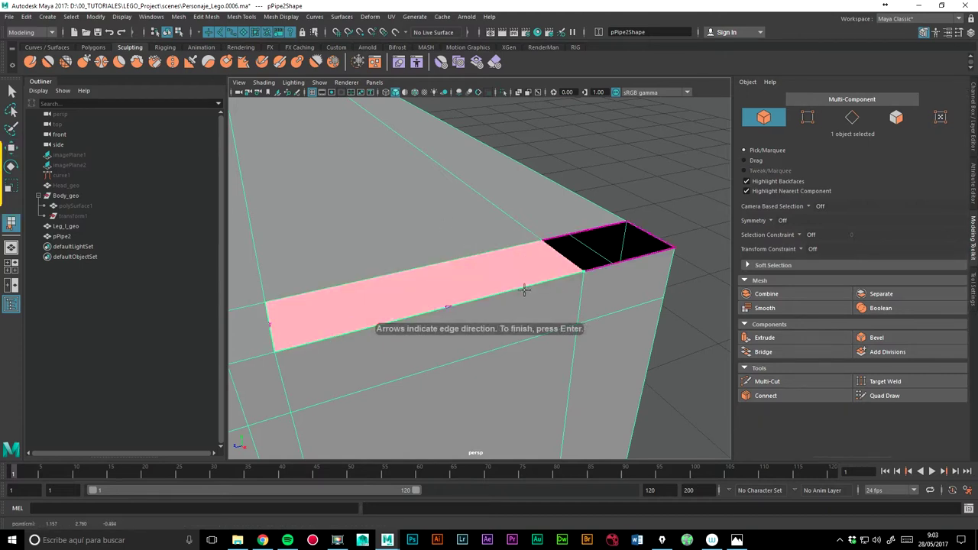
key("Return")
key("y")
left_click(595, 234)
left_click(626, 262)
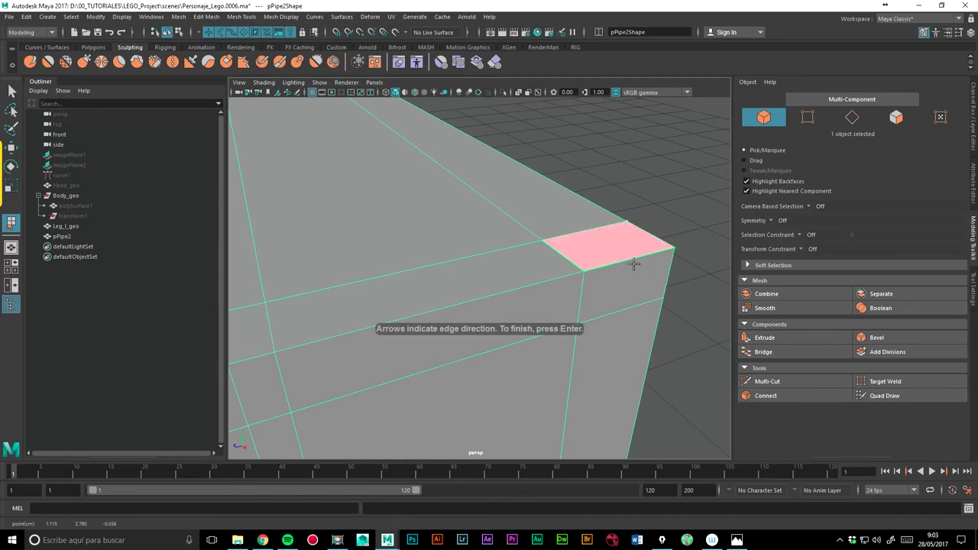
key("Return")
right_click_drag(596, 201, 397, 216, "alt")
mouse_move(397, 216)
left_mouse_down("alt")
mouse_move(497, 264)
mouse_move(543, 252)
mouse_move(532, 239)
mouse_move(573, 248)
mouse_move(561, 237)
mouse_move(625, 259)
mouse_move(578, 260)
left_mouse_up("alt")
Select pPipe2 with smooth preview off and delete its construction history.
left_click(582, 253)
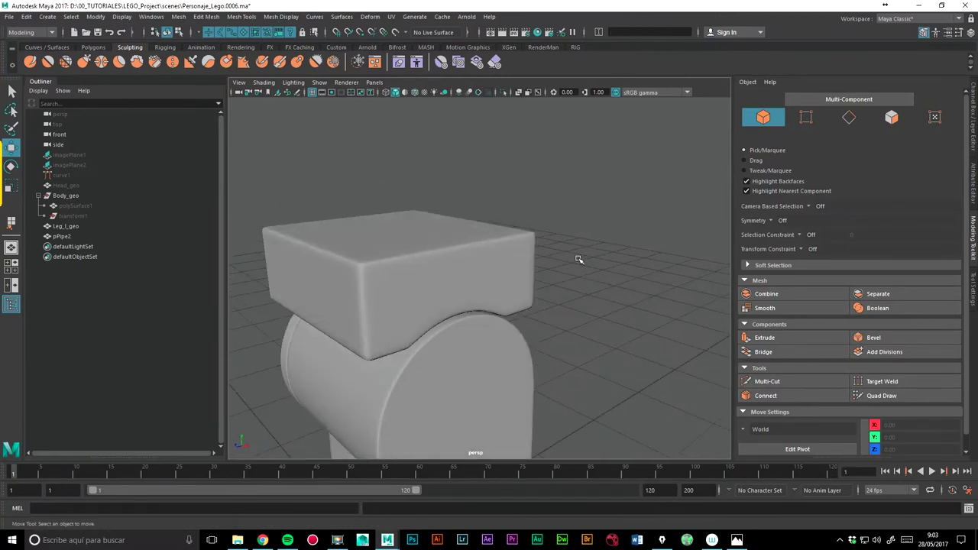
left_click(522, 264)
key("ctrl+z")
left_click(592, 233)
left_click(415, 271)
left_click(26, 16)
mouse_move(55, 137)
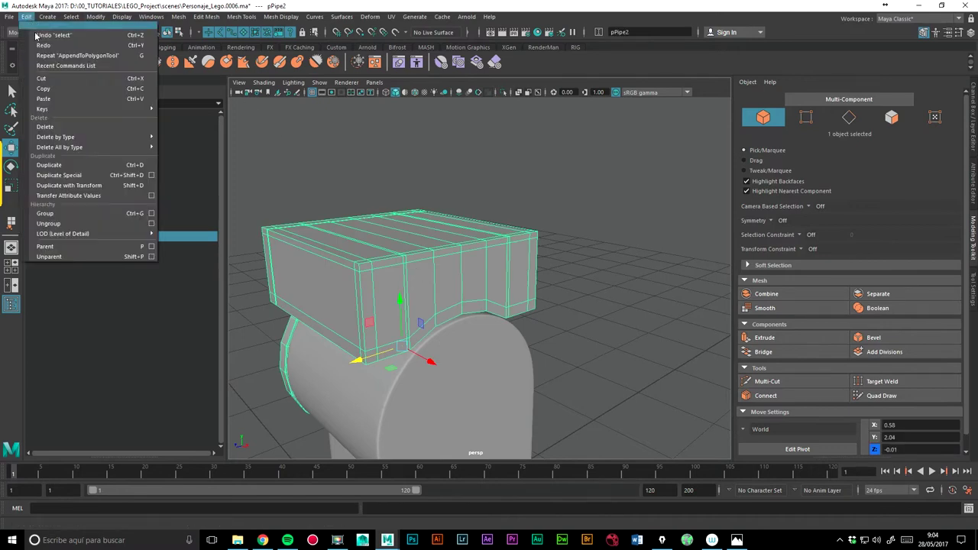
left_click(184, 131)
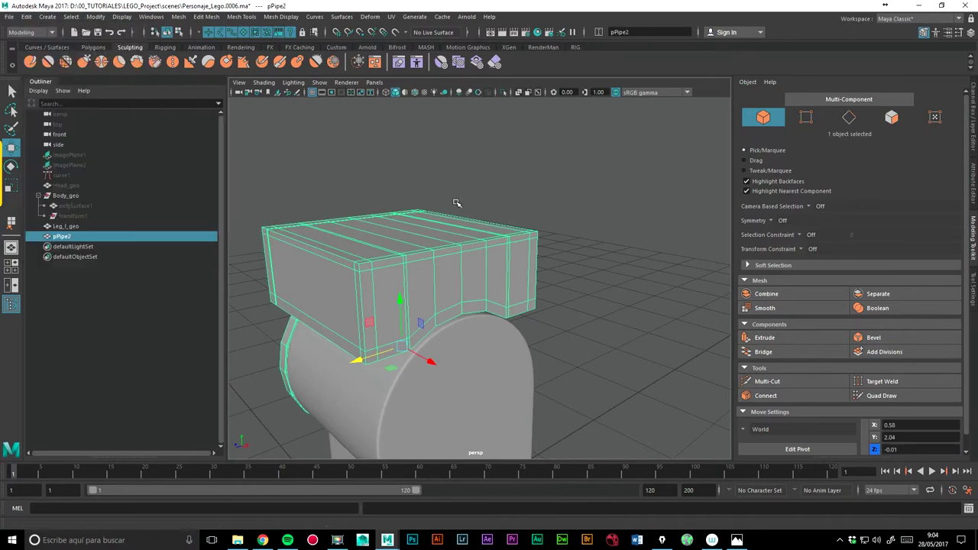
Mirror pPipe2 across the X axis with a merged border, then inspect the result.
left_click_drag(391, 255, 479, 251, "alt")
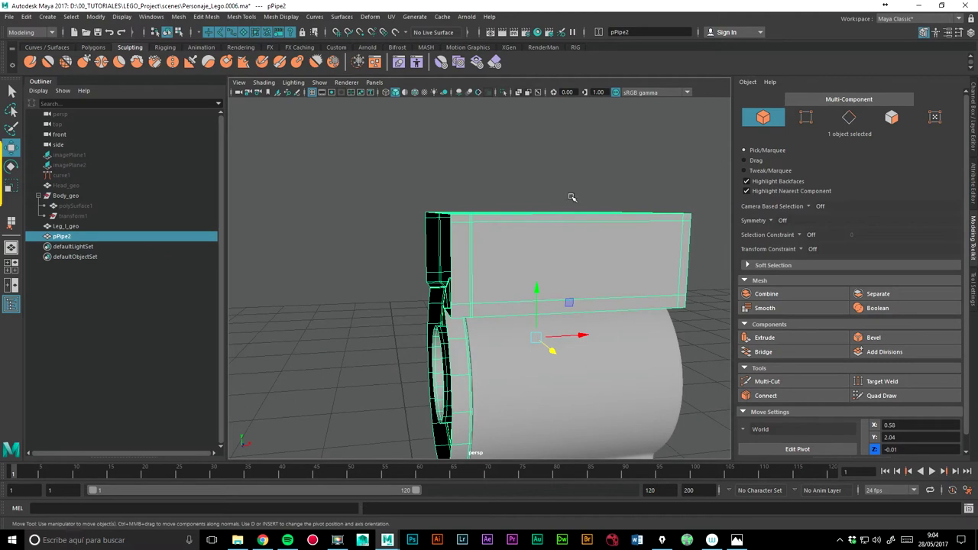
left_click(178, 16)
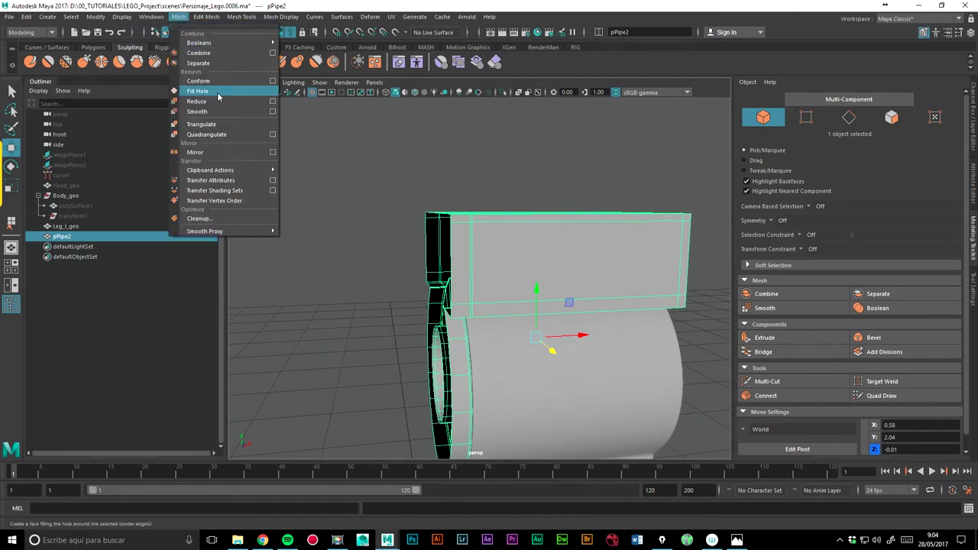
left_click(203, 153)
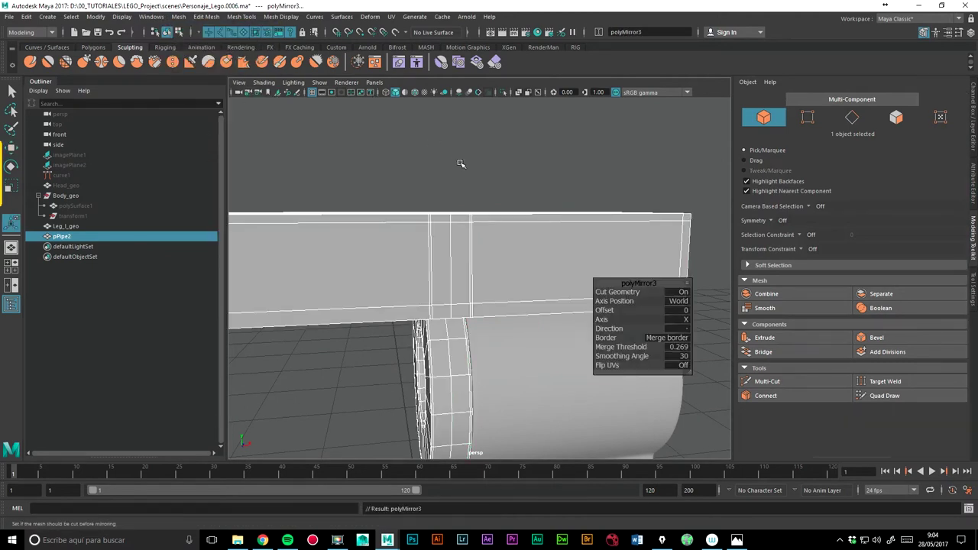
left_click(489, 147)
left_click(431, 263)
key("g")
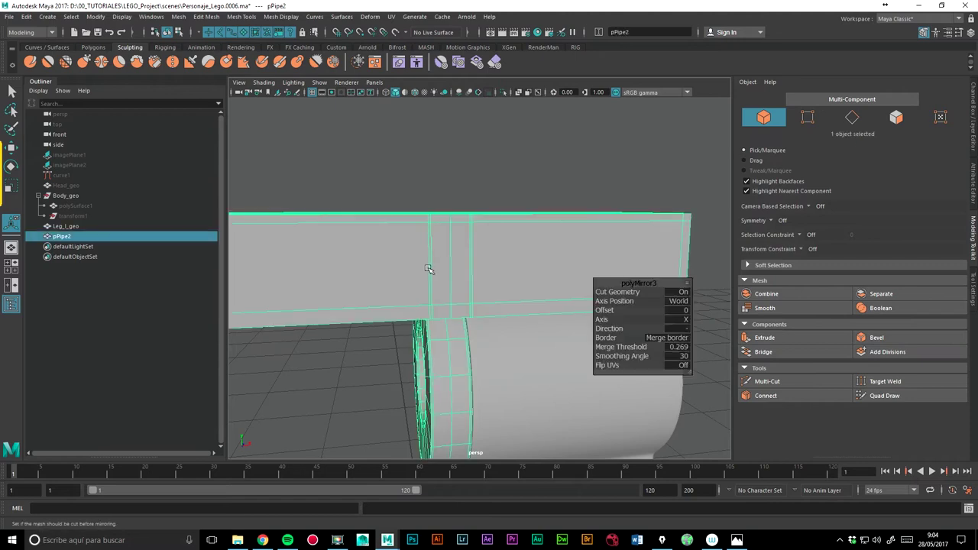
left_click(450, 189)
mouse_move(562, 189)
left_mouse_down("alt")
mouse_move(586, 181)
mouse_move(491, 268)
left_mouse_up("alt")
mouse_move(533, 240)
left_mouse_down("alt")
mouse_move(379, 265)
mouse_move(447, 267)
mouse_move(541, 237)
left_mouse_up("alt")
left_click(443, 267)
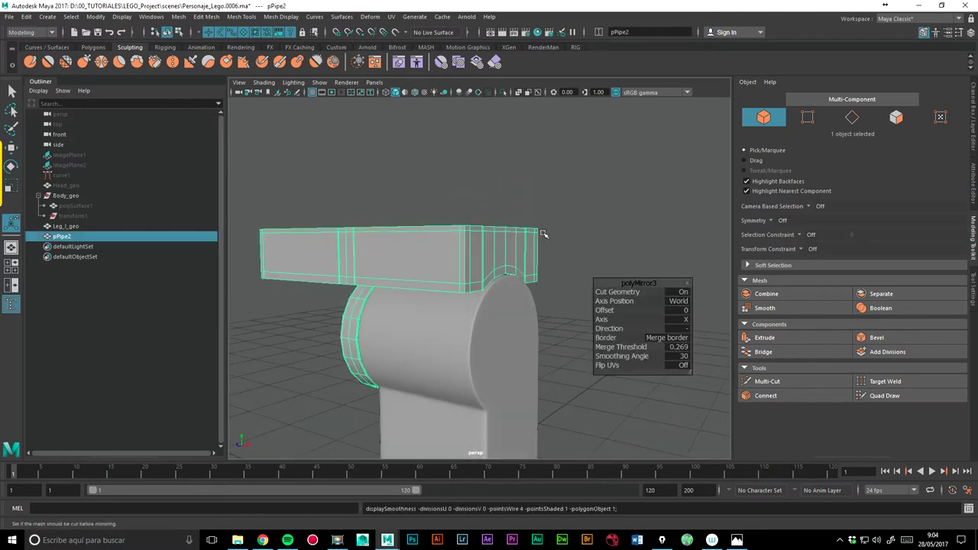
left_click(431, 216)
mouse_move(430, 217)
left_mouse_down("alt")
mouse_move(390, 257)
mouse_move(160, 225)
left_mouse_up("alt")
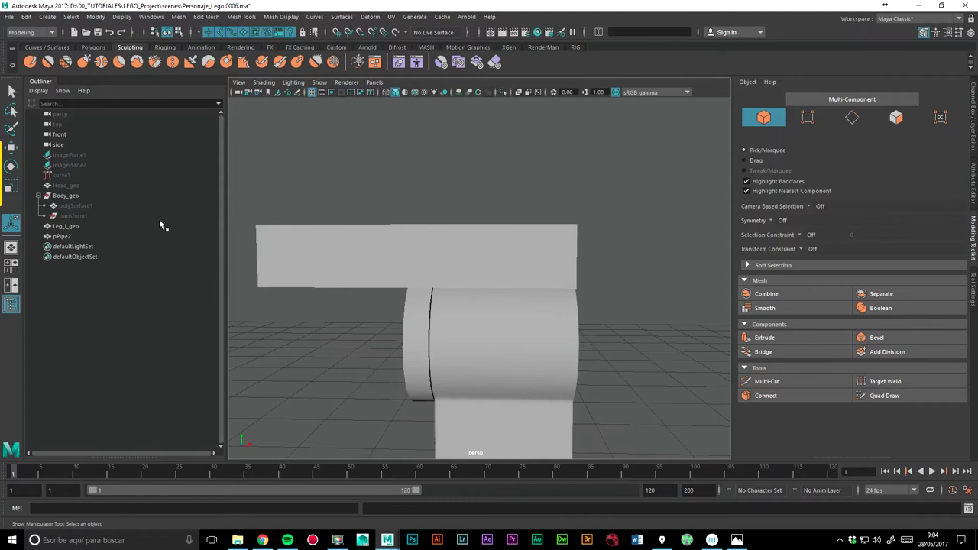
Reveal Head_geo and the polySurface1 torso geometry.
left_click(71, 186)
key("h")
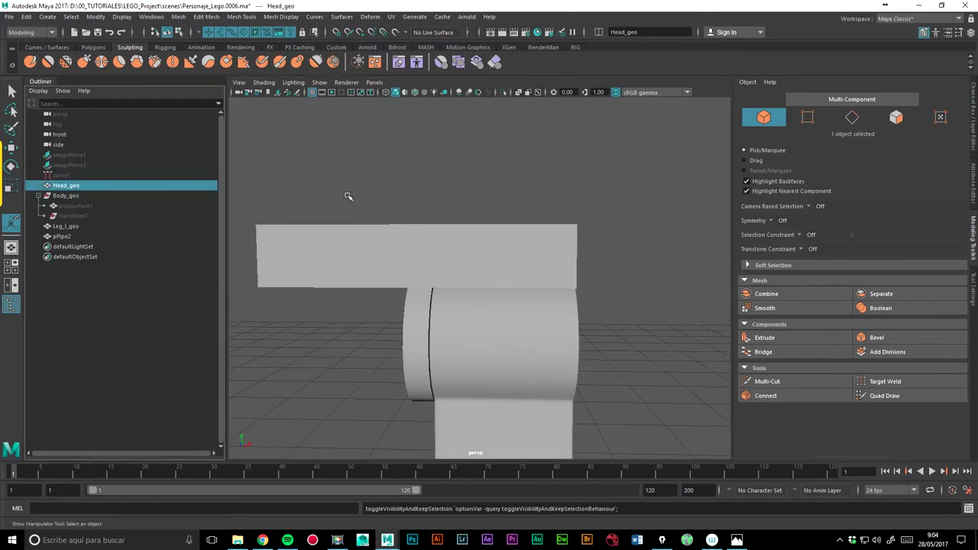
left_click(75, 206)
key("h")
mouse_move(413, 198)
left_mouse_down("alt")
mouse_move(446, 191)
mouse_move(457, 198)
left_mouse_up("alt")
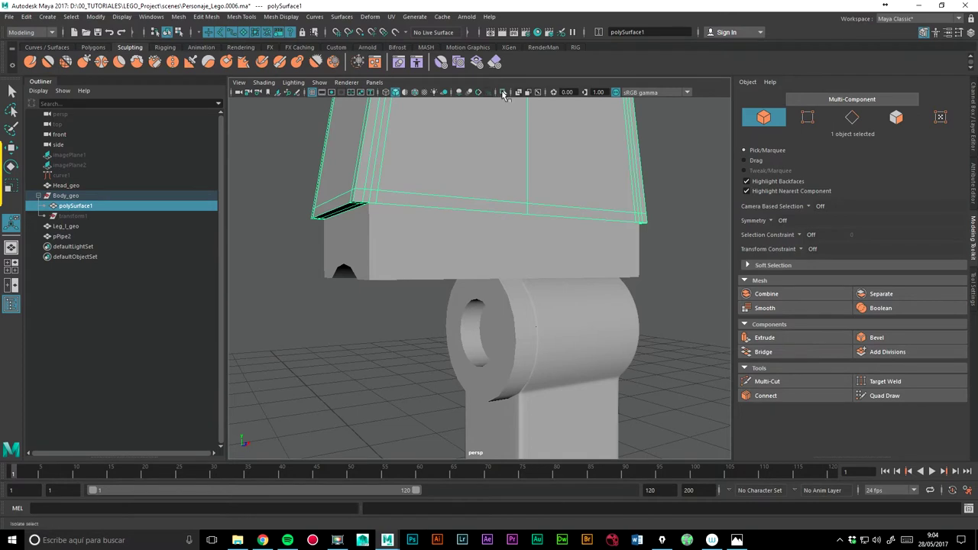
Hide Leg_l_geo and pPipe2, then view polySurface1's open underside from below.
left_click(61, 227)
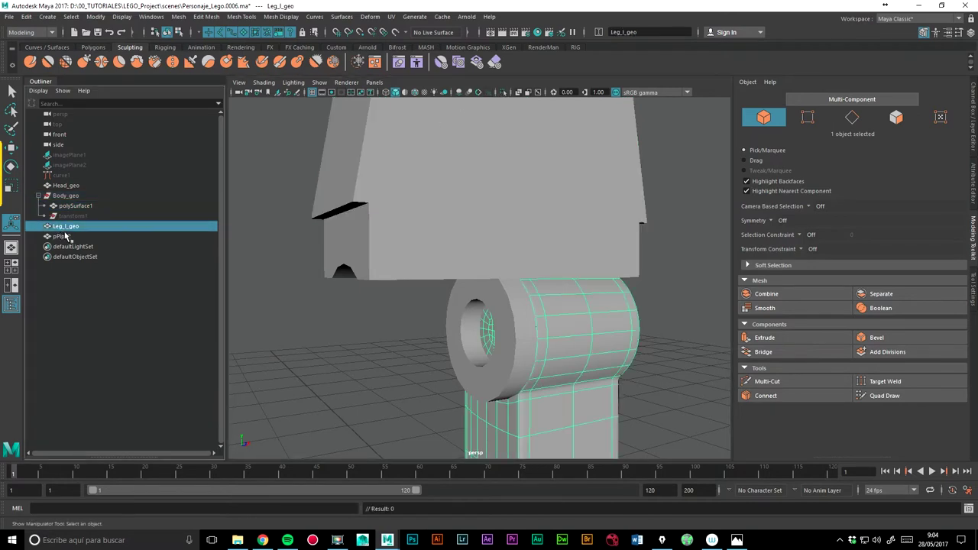
key("h")
left_click(68, 237)
key("h")
left_click(404, 186)
mouse_move(404, 186)
left_mouse_down("alt")
mouse_move(396, 217)
mouse_move(384, 206)
left_mouse_up("alt")
mouse_move(441, 175)
left_mouse_down("alt")
mouse_move(443, 285)
mouse_move(469, 236)
mouse_move(535, 175)
mouse_move(545, 217)
mouse_move(527, 201)
mouse_move(542, 152)
mouse_move(621, 227)
left_mouse_up("alt")
scroll(567, 155, "up", 3)
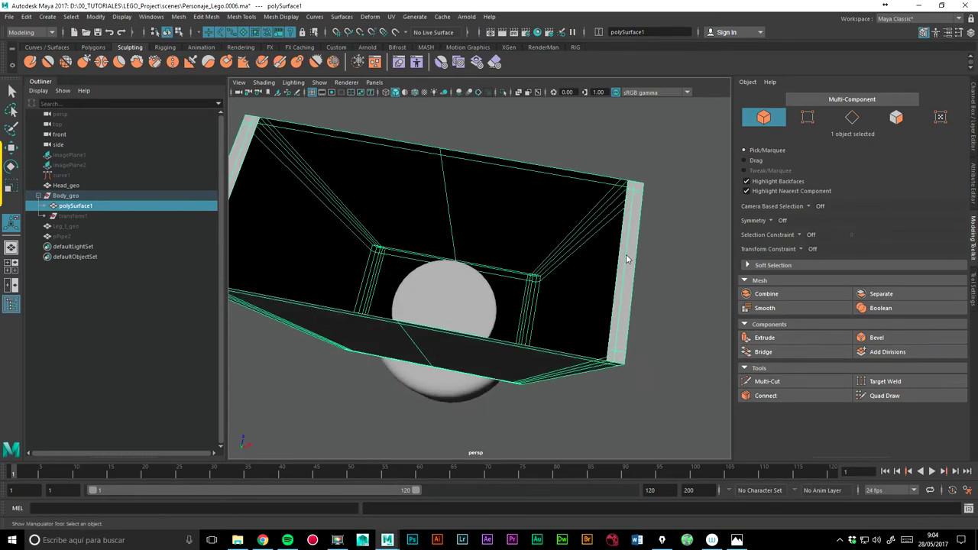
Bridge two opposite border edges of the bottom opening with 1 division.
right_click_drag(626, 258, 626, 233)
left_click(638, 218)
left_click(557, 192)
left_click_drag(557, 192, 520, 190, "alt")
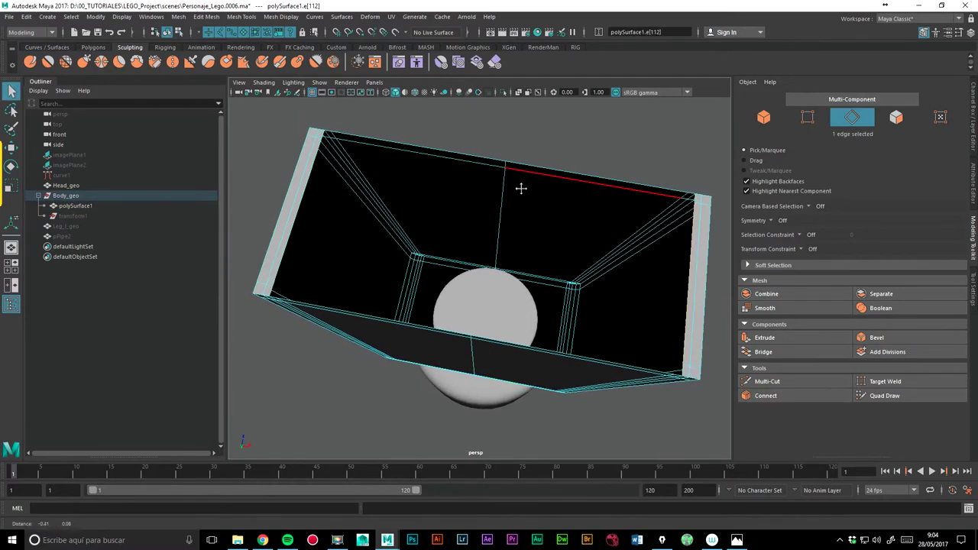
left_click(303, 200, "shift")
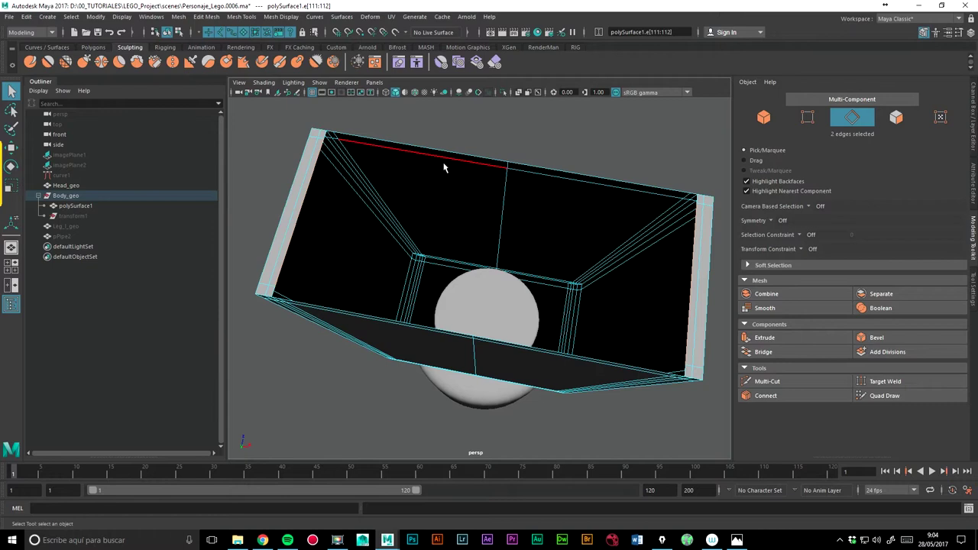
left_click(763, 351)
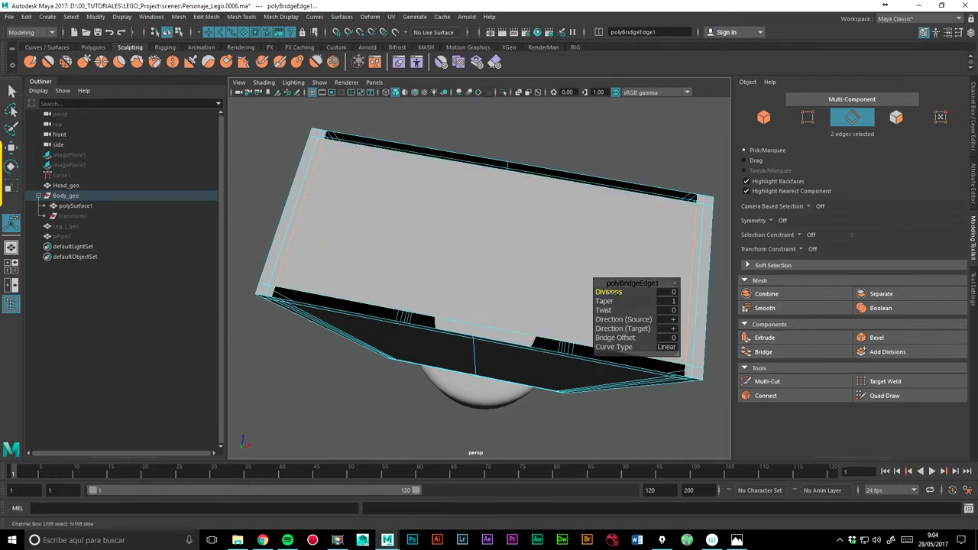
mouse_move(609, 292)
left_mouse_down()
mouse_move(600, 292)
mouse_move(612, 292)
left_mouse_up()
mouse_move(563, 225)
left_mouse_down("alt")
mouse_move(509, 246)
mouse_move(519, 253)
mouse_move(408, 178)
mouse_move(418, 181)
left_mouse_up("alt")
Attempt a bridge on the remaining gap's edges, undo it, and check the bottom.
left_click(417, 180)
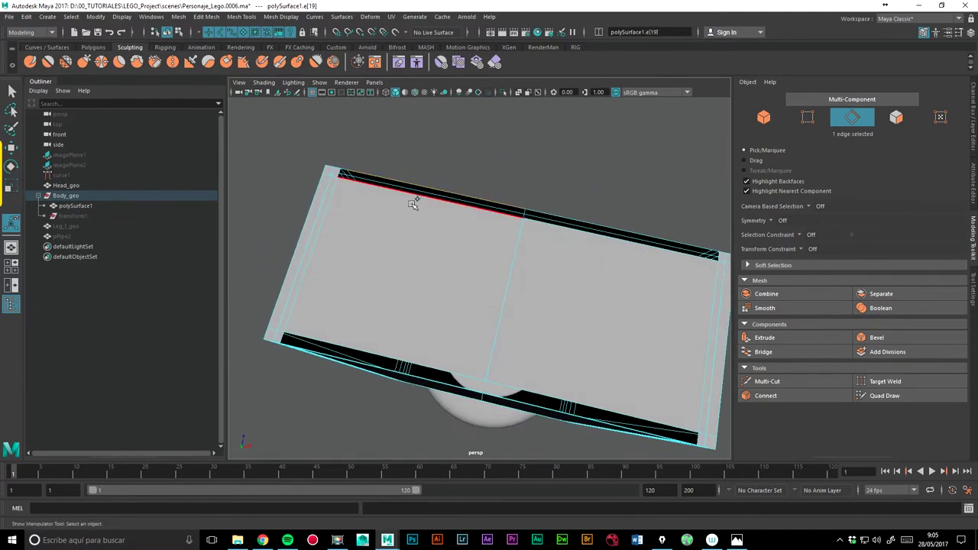
left_click(764, 353)
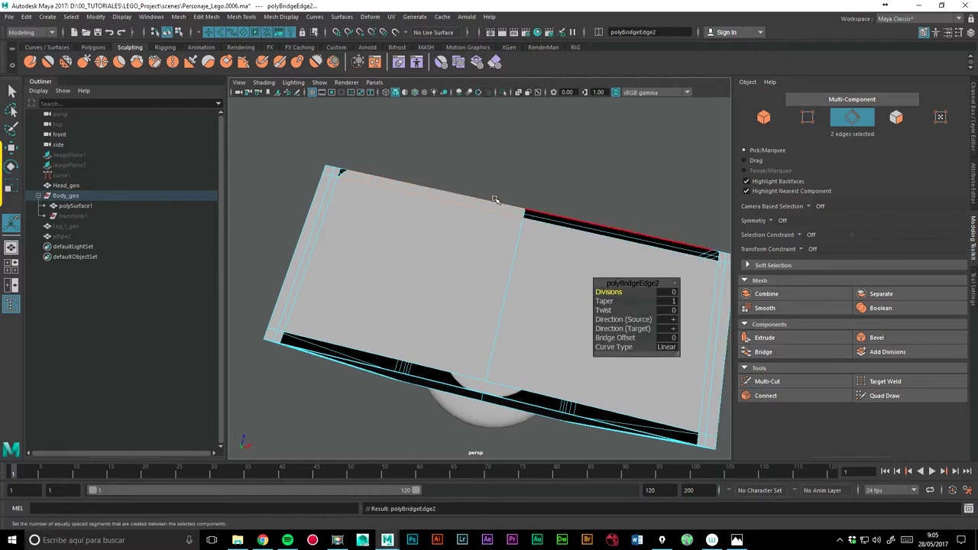
key("ctrl+z")
left_click_drag(408, 208, 405, 240, "alt")
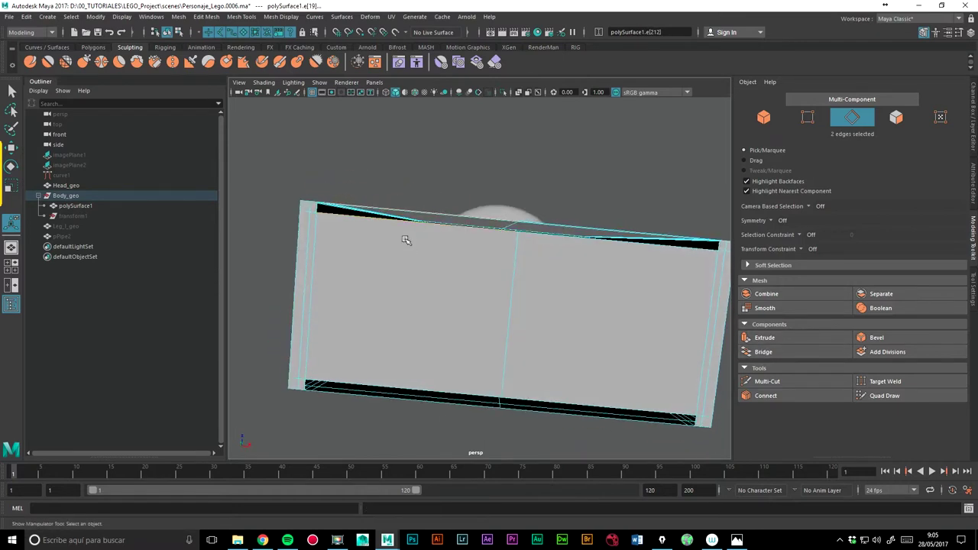
left_click(767, 381)
mouse_move(626, 282)
middle_mouse_down("alt")
mouse_move(509, 242)
mouse_move(504, 294)
mouse_move(484, 255)
mouse_move(675, 277)
middle_mouse_up("alt")
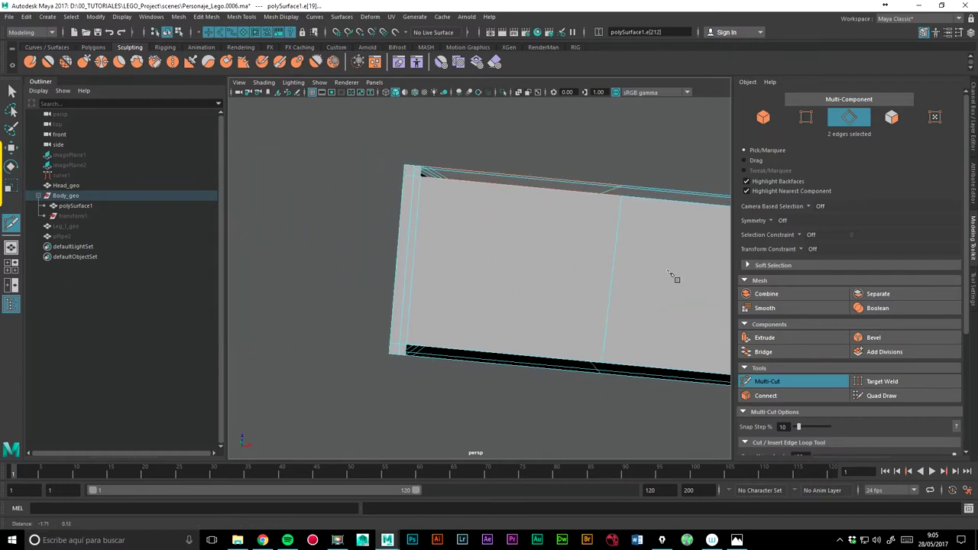
Cut one new edge across the bridged bottom face from its top border to its bottom border.
mouse_move(542, 221)
left_mouse_down("alt")
mouse_move(513, 236)
mouse_move(502, 211)
left_mouse_up("alt")
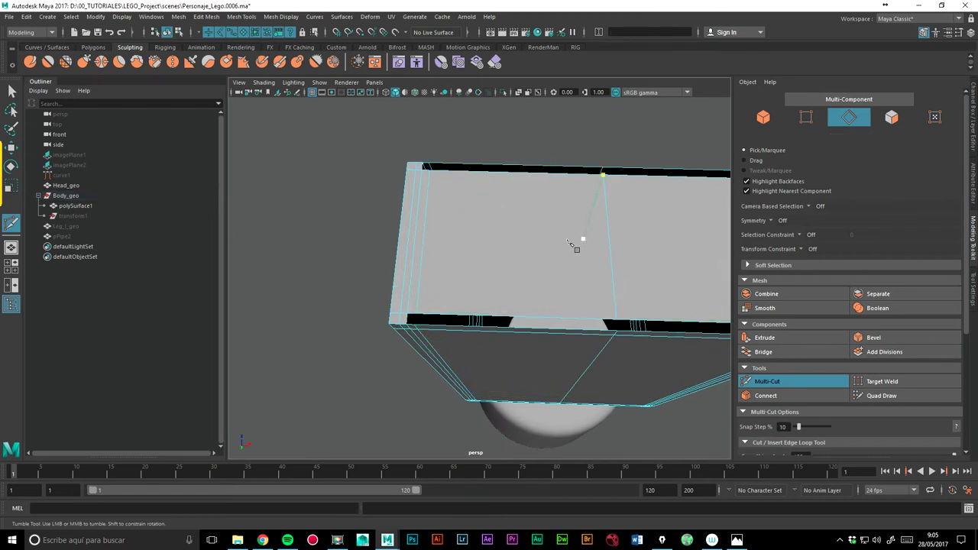
middle_click_drag(578, 245, 295, 245, "alt")
left_click(481, 178)
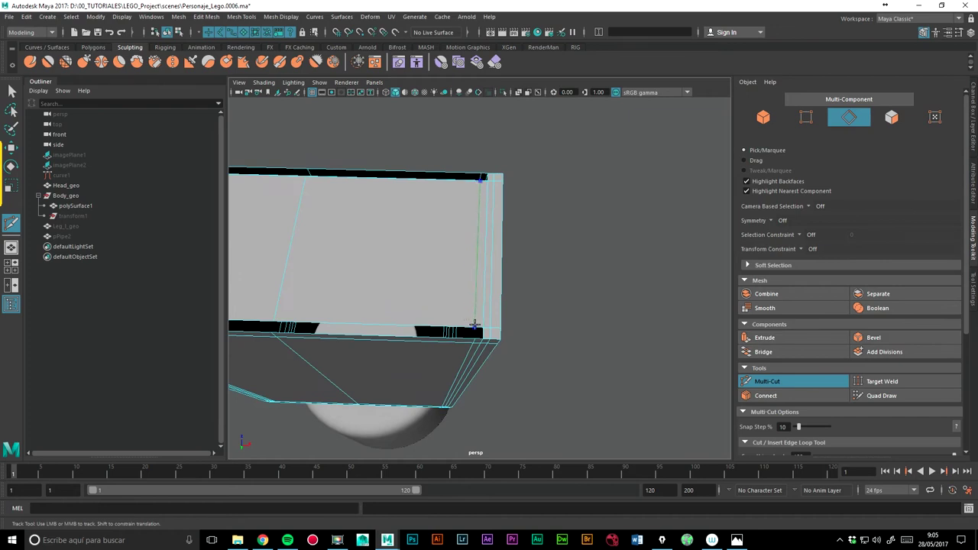
left_click(474, 325)
key("q")
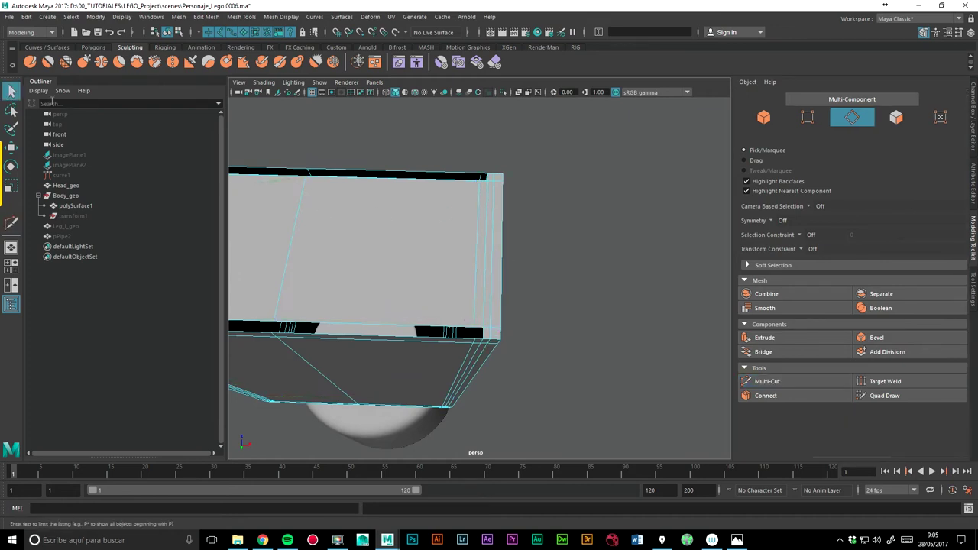
left_click(476, 227)
Slide the new bottom edges sideways along X so they line up.
scroll(458, 168, "up", 3)
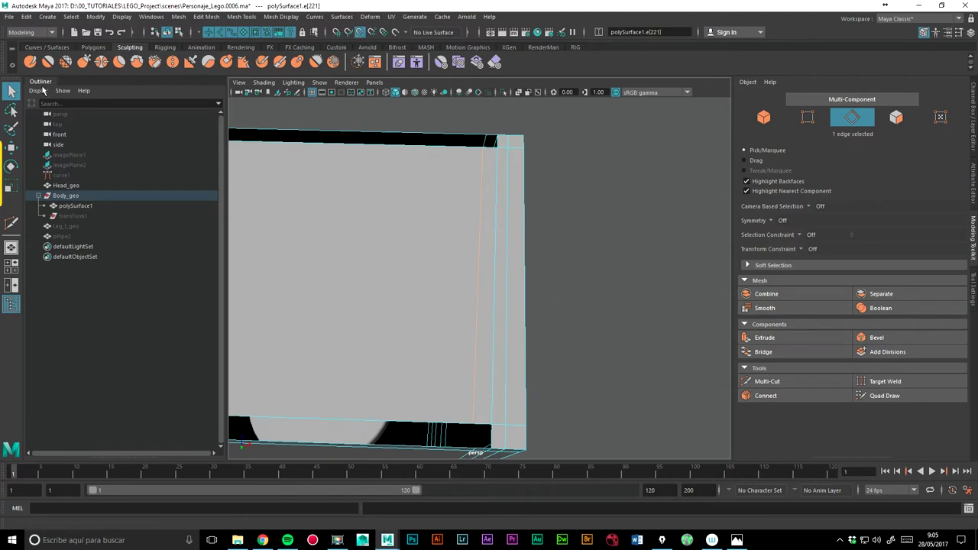
key("w")
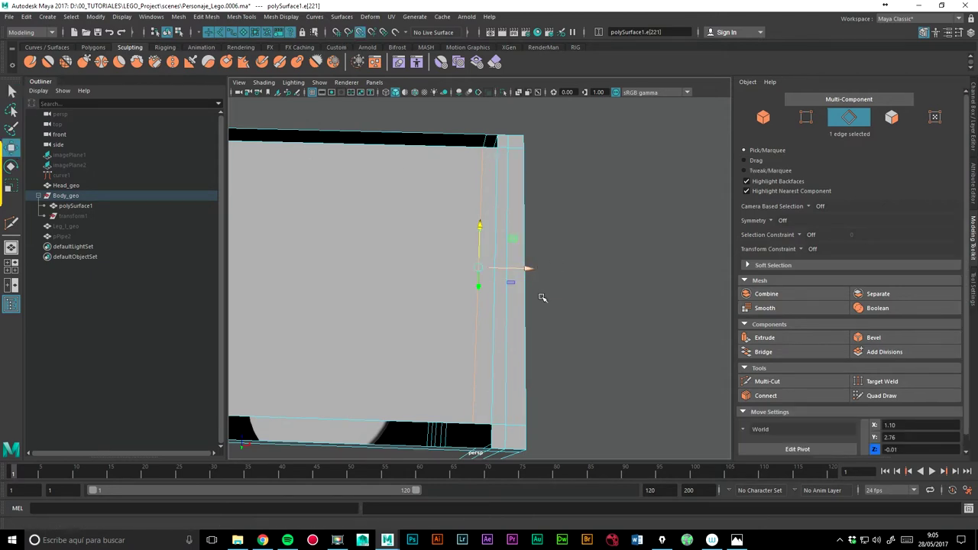
left_click_drag(539, 295, 535, 279, "alt")
left_click_drag(527, 242, 475, 373)
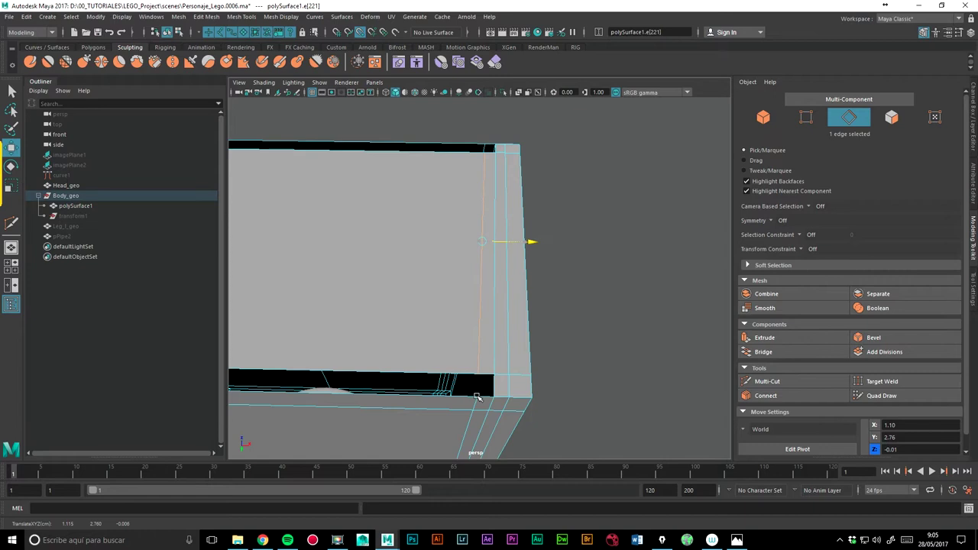
left_click_drag(380, 291, 435, 264, "alt")
left_click(387, 263)
left_click_drag(443, 202, 382, 305)
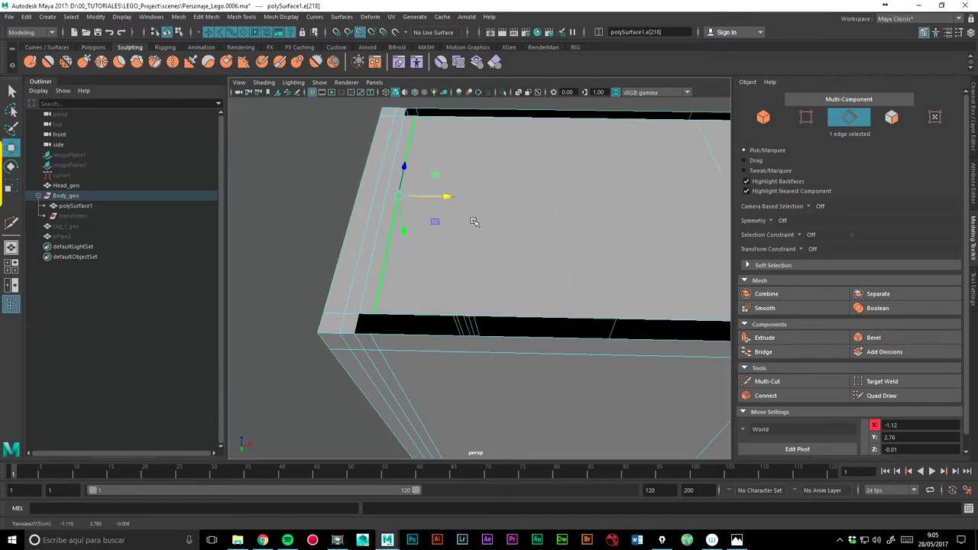
Bridge the top border edge pair to fill one gap.
middle_click_drag(508, 156, 491, 179, "alt")
left_click(433, 130, "shift")
mouse_move(401, 139)
left_mouse_down("alt")
mouse_move(607, 118)
mouse_move(533, 174)
left_mouse_up("alt")
left_click(619, 142, "shift")
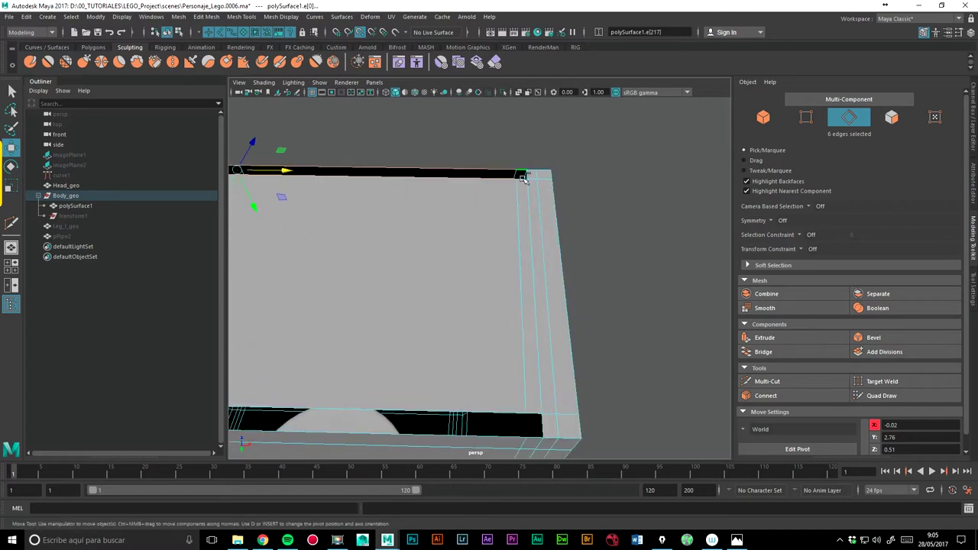
left_click(763, 352)
Select the gap's edge loop and opposite edges, and bridge them with 0 divisions.
left_click_drag(398, 231, 371, 247, "alt")
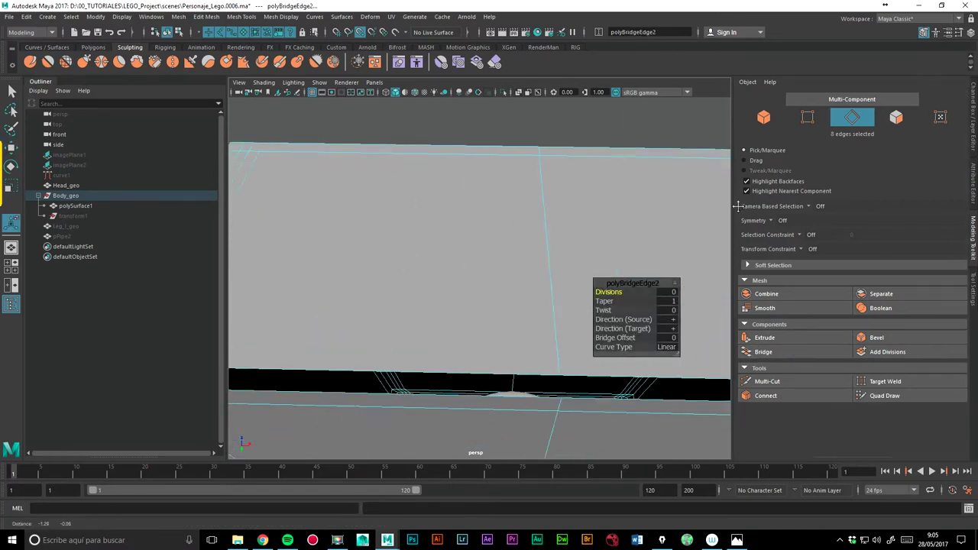
left_click(248, 362)
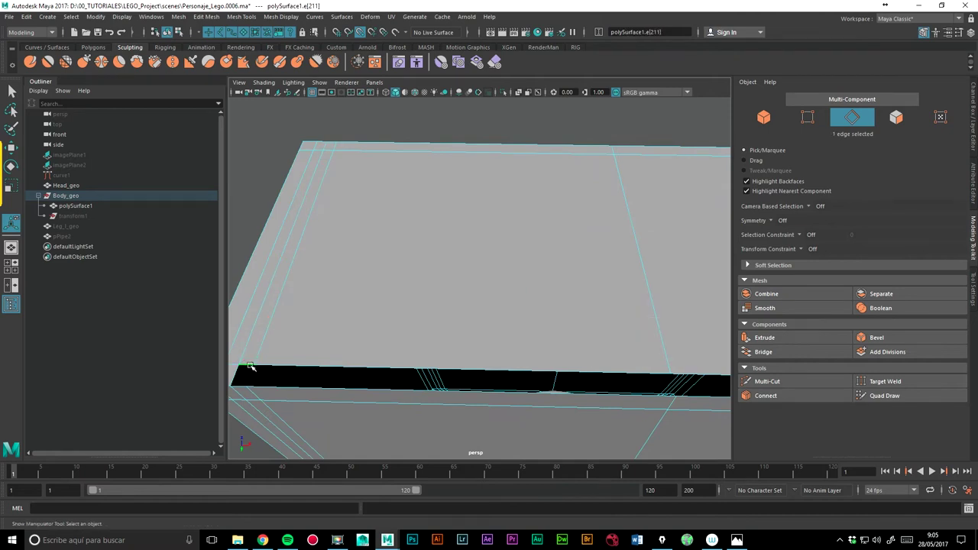
double_click(284, 386)
mouse_move(543, 328)
left_mouse_down("alt")
mouse_move(453, 286)
mouse_move(476, 265)
left_mouse_up("alt")
left_click(483, 297, "shift")
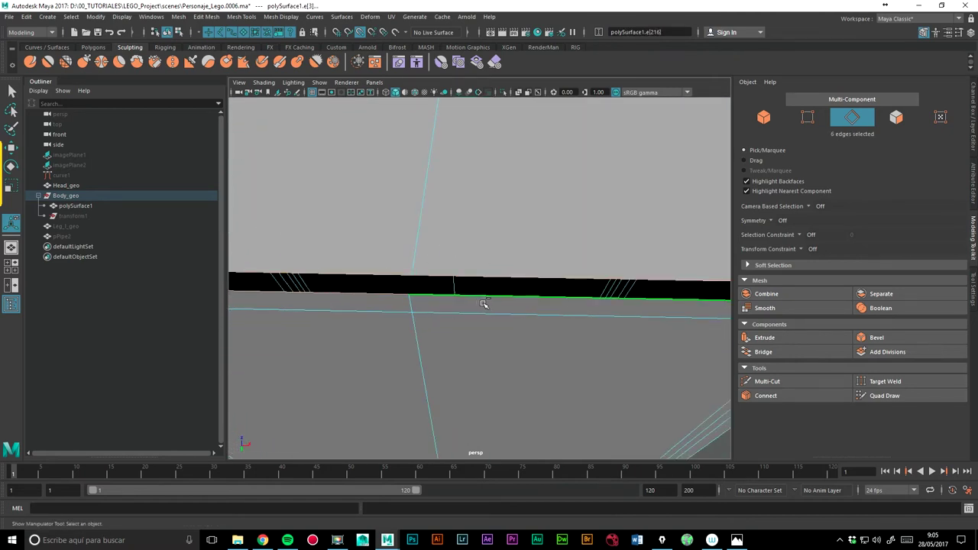
mouse_move(538, 272)
left_mouse_down("alt")
mouse_move(327, 273)
mouse_move(482, 275)
left_mouse_up("alt")
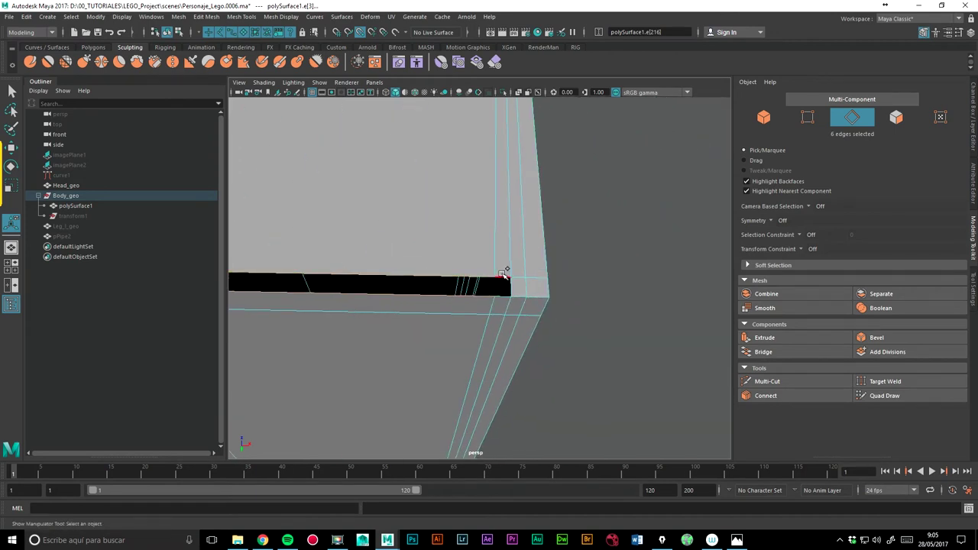
left_click(764, 352)
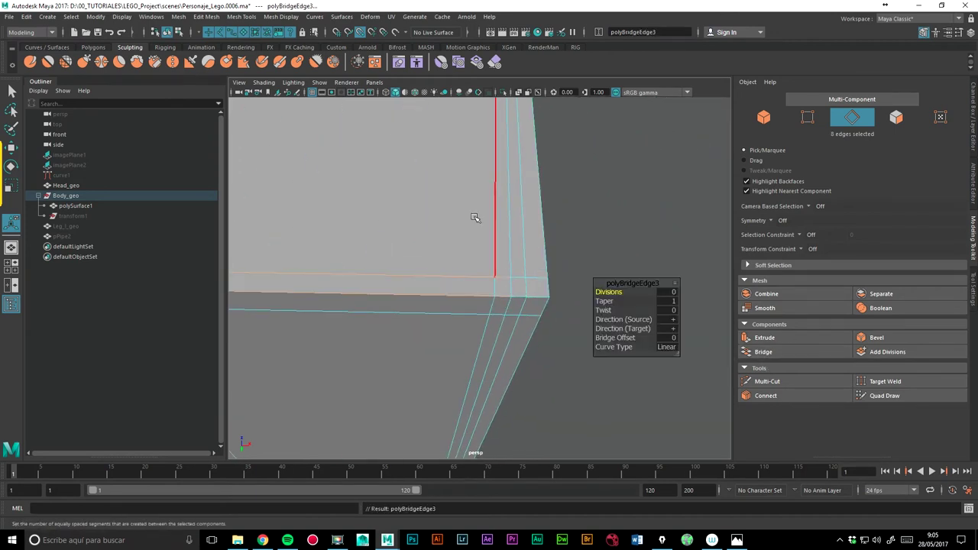
Return to Object Mode and view the closed torso with smooth preview.
left_click_drag(473, 216, 262, 277, "alt")
left_click_drag(324, 240, 465, 240, "alt")
right_click_drag(464, 238, 505, 219)
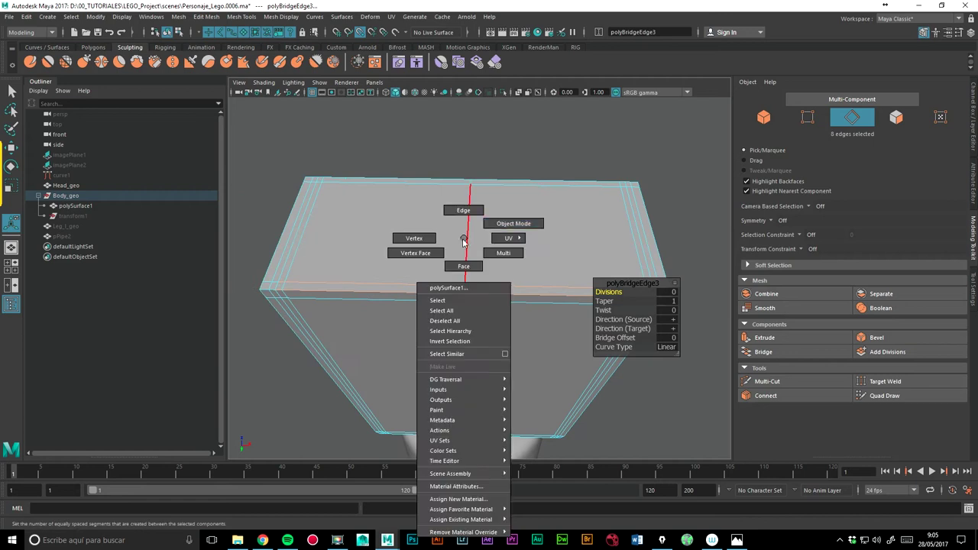
mouse_move(491, 159)
left_mouse_down("alt")
mouse_move(458, 270)
mouse_move(461, 246)
mouse_move(372, 251)
mouse_move(459, 266)
mouse_move(446, 335)
mouse_move(458, 330)
left_mouse_up("alt")
key("3")
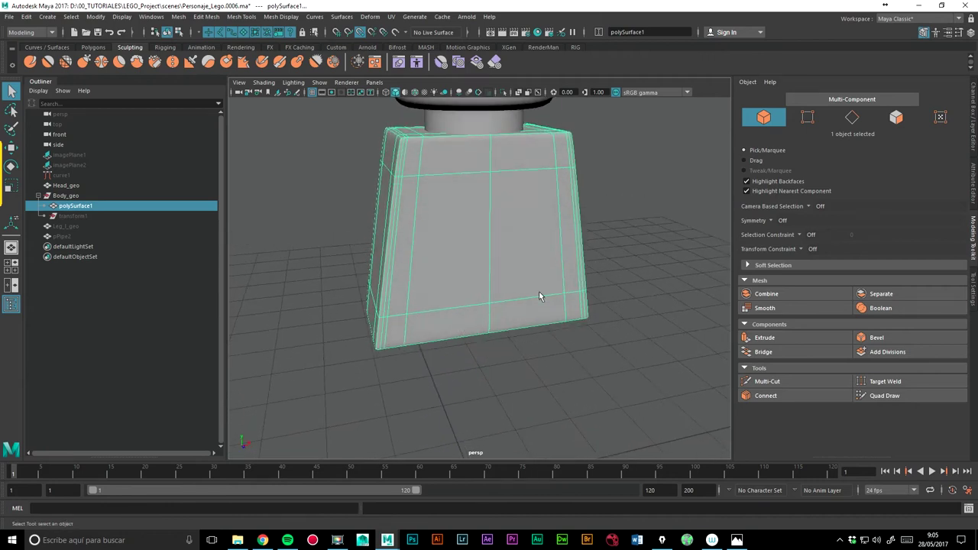
left_click(605, 246)
mouse_move(604, 247)
left_mouse_down("alt")
mouse_move(459, 219)
mouse_move(492, 262)
left_mouse_up("alt")
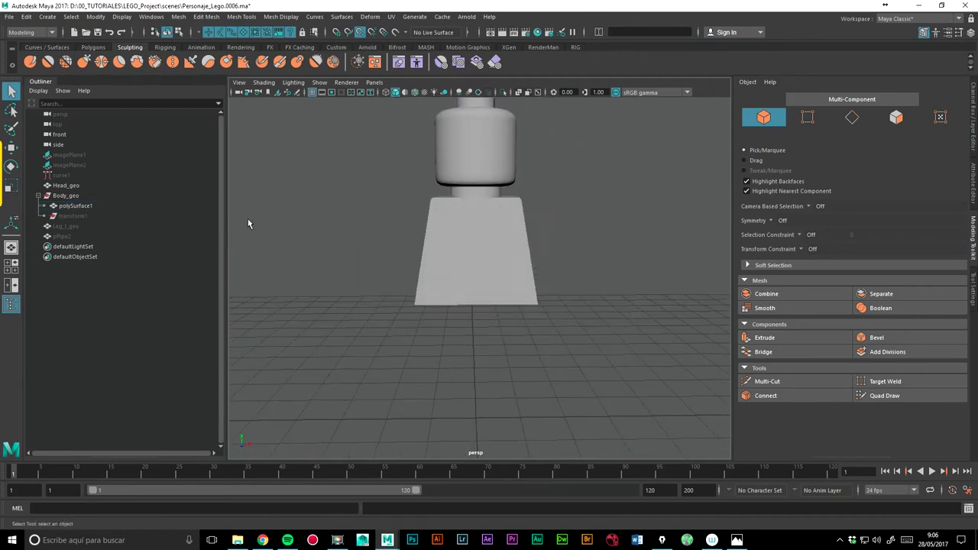
left_click(73, 206)
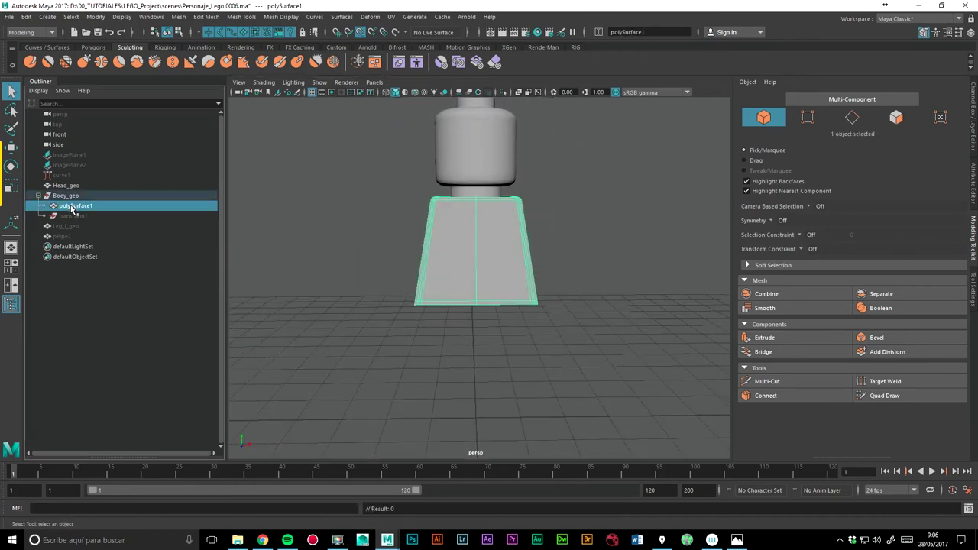
left_click(26, 17)
left_click(180, 145)
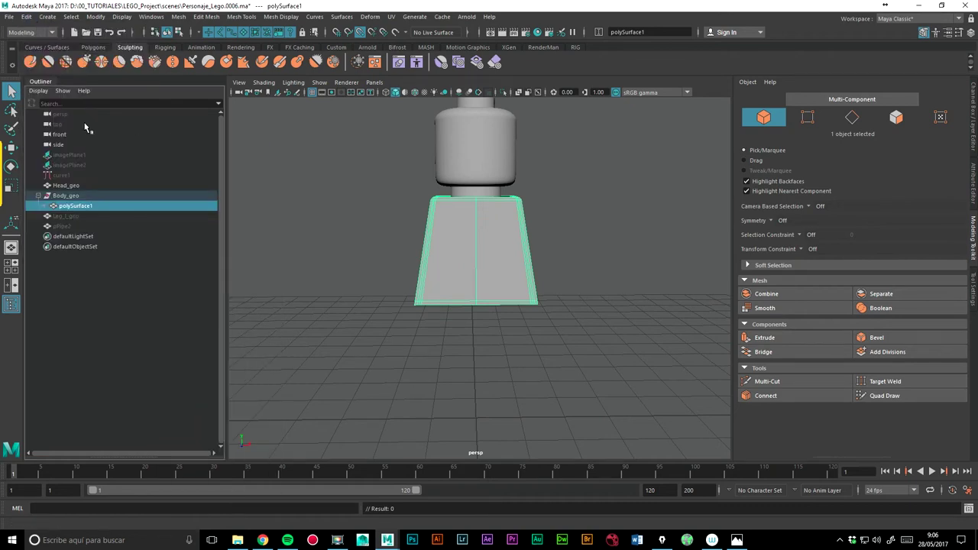
key("shift+p")
left_click(55, 197)
key("Delete")
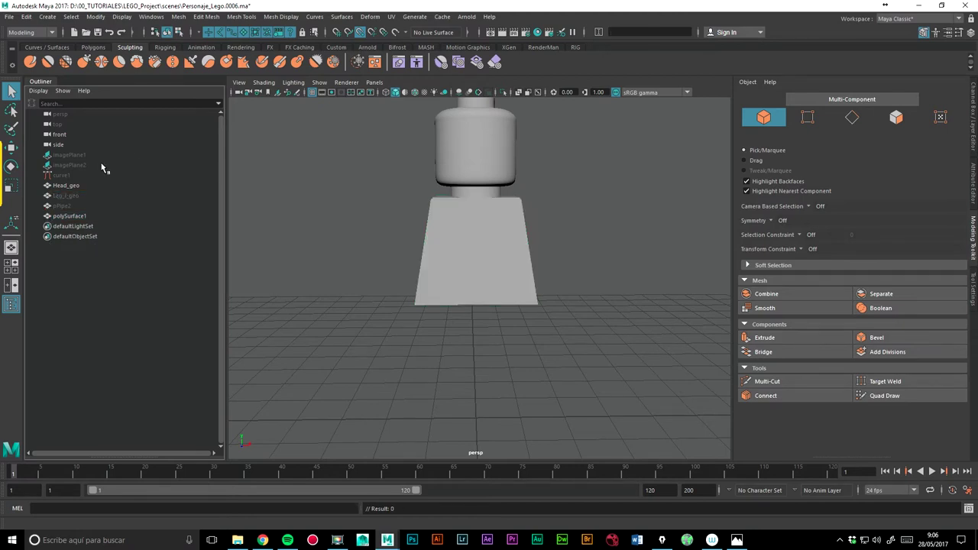
left_click(65, 206)
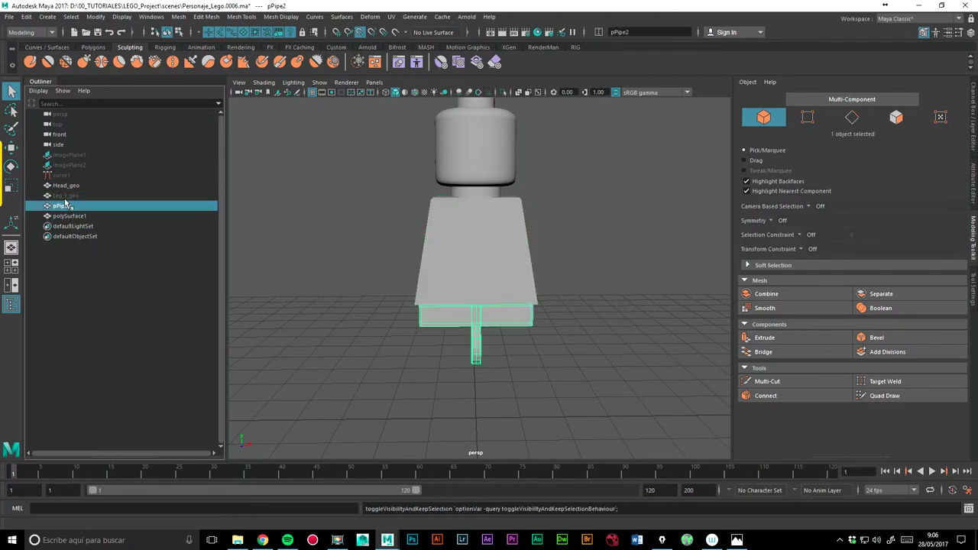
left_click(65, 195)
left_click(277, 207)
mouse_move(277, 207)
left_mouse_down("alt")
mouse_move(397, 327)
mouse_move(515, 354)
left_mouse_up("alt")
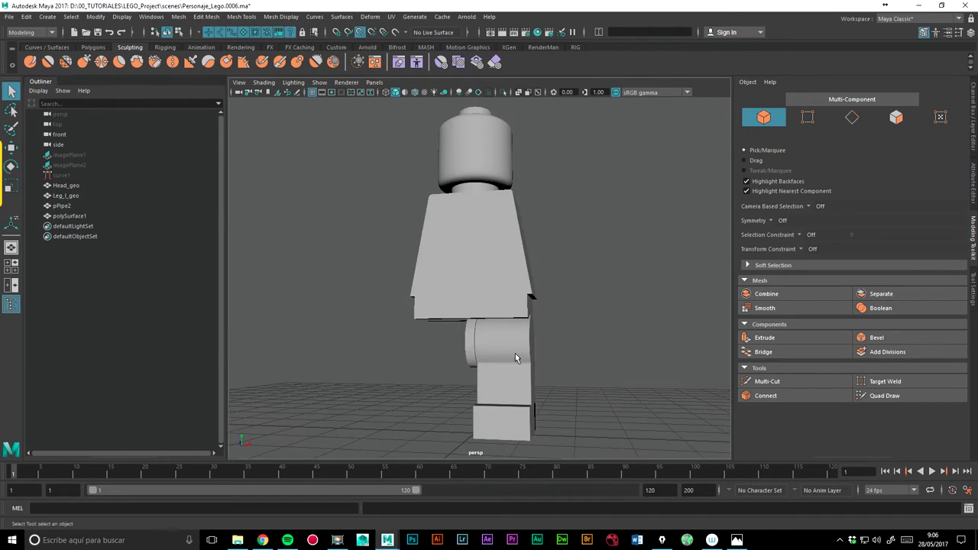
left_click(514, 354)
left_click(11, 149)
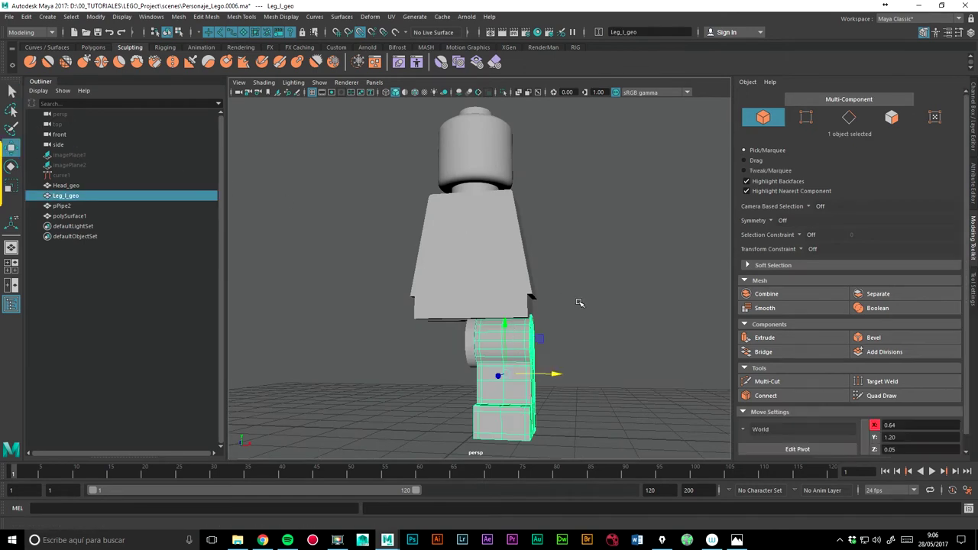
mouse_move(522, 179)
left_mouse_down("alt")
mouse_move(513, 273)
mouse_move(407, 256)
left_mouse_up("alt")
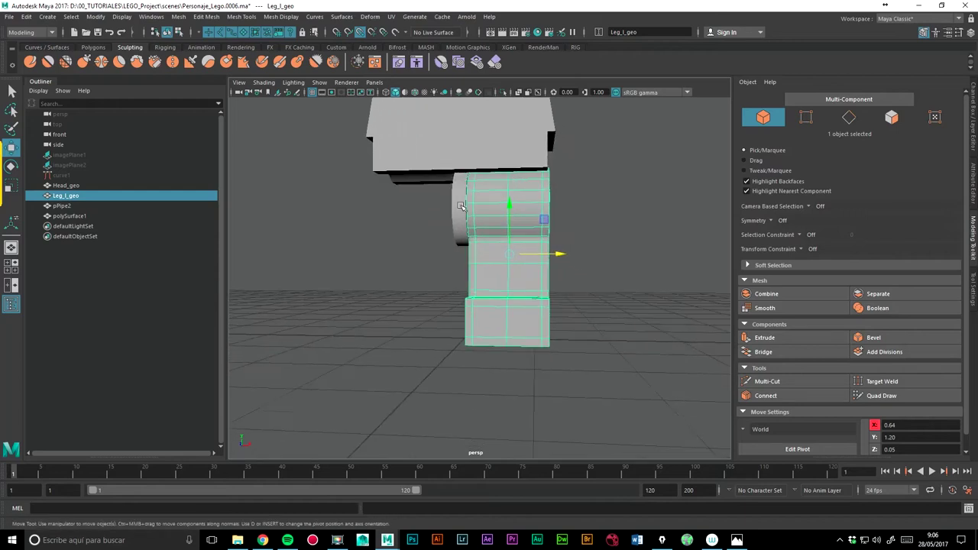
left_click(151, 16)
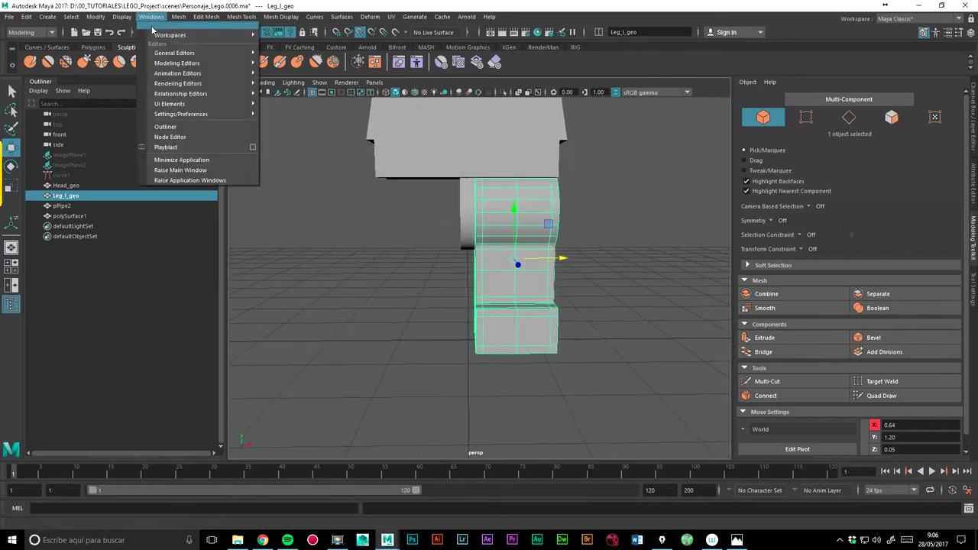
left_click(195, 152)
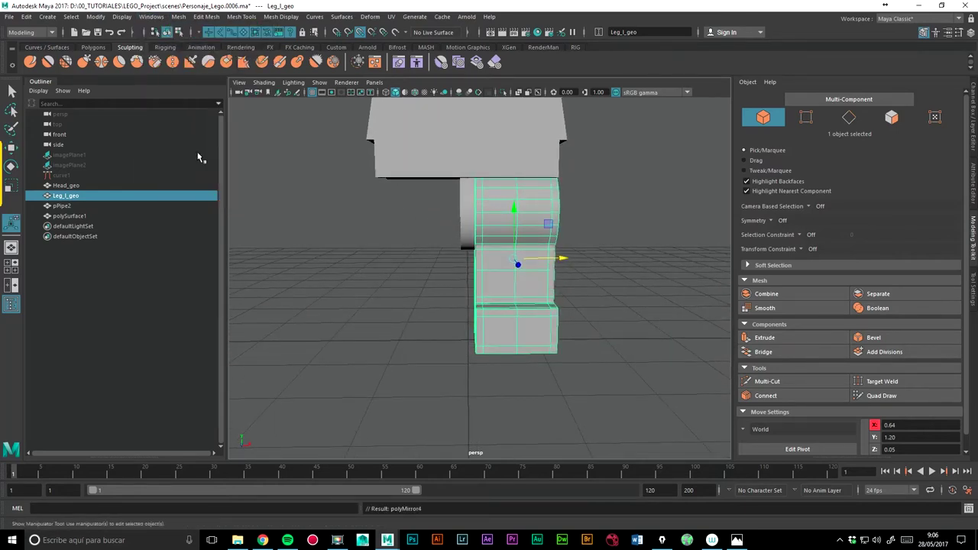
left_click(609, 215)
mouse_move(633, 188)
left_mouse_down("alt")
mouse_move(594, 236)
mouse_move(553, 223)
mouse_move(440, 225)
left_mouse_up("alt")
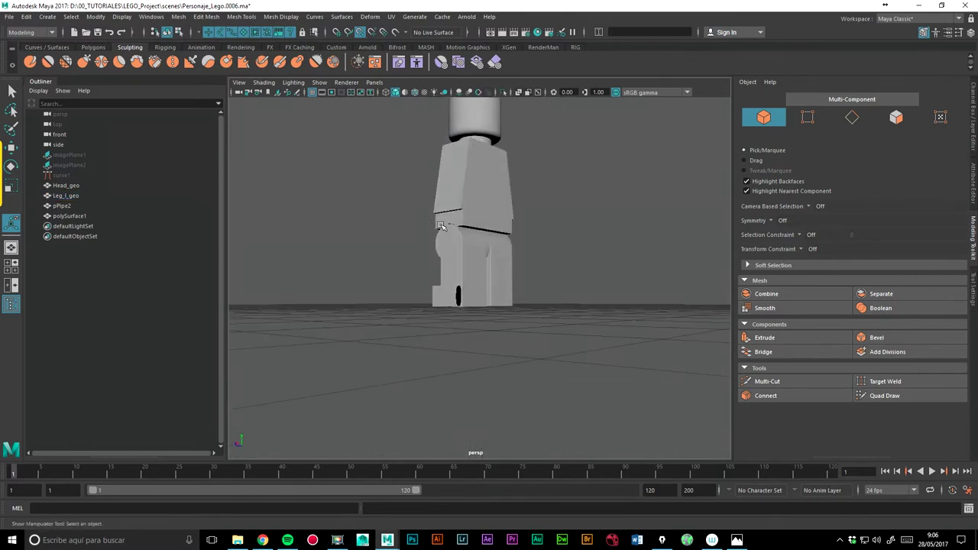
mouse_move(447, 294)
left_mouse_down("alt")
mouse_move(629, 301)
mouse_move(543, 287)
left_mouse_up("alt")
key("ctrl+z")
key("ctrl+z")
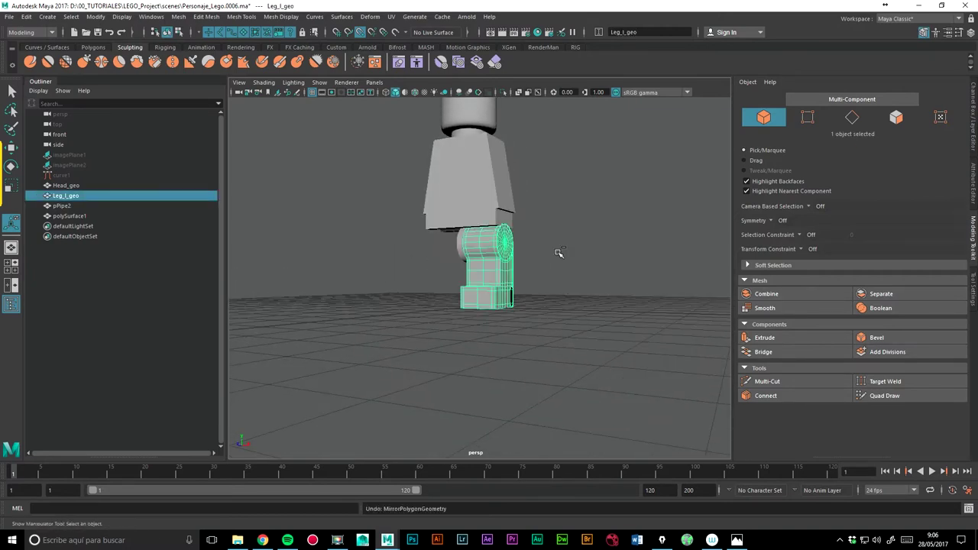
left_click_drag(607, 262, 428, 284, "alt")
right_click_drag(427, 283, 677, 247, "alt")
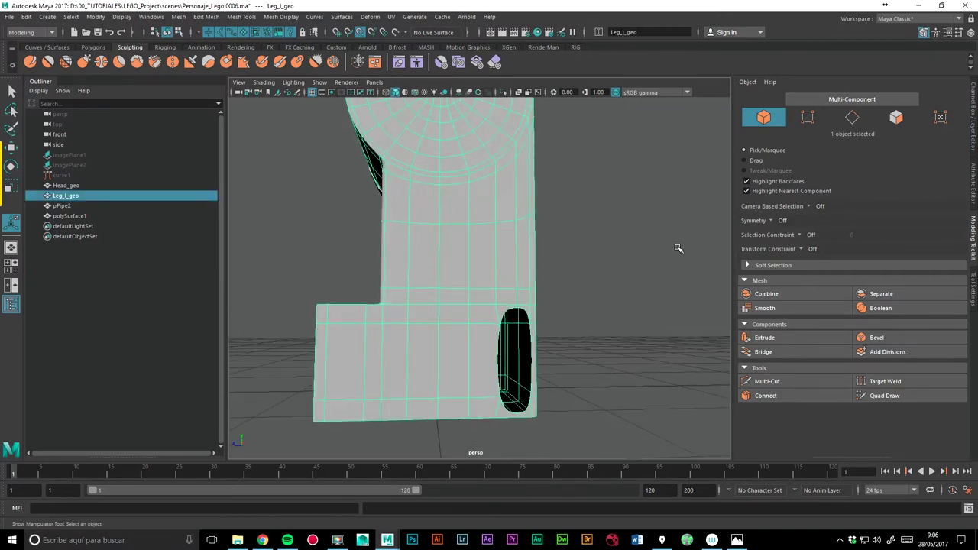
middle_click_drag(677, 247, 443, 181, "alt")
key("1")
mouse_move(433, 232)
left_mouse_down("alt")
mouse_move(550, 222)
mouse_move(576, 231)
mouse_move(407, 219)
left_mouse_up("alt")
right_click_drag(404, 211, 397, 175)
Bridge the edges across Leg_l_geo's foot opening with 0 divisions, then return to Object Mode.
left_click(400, 229)
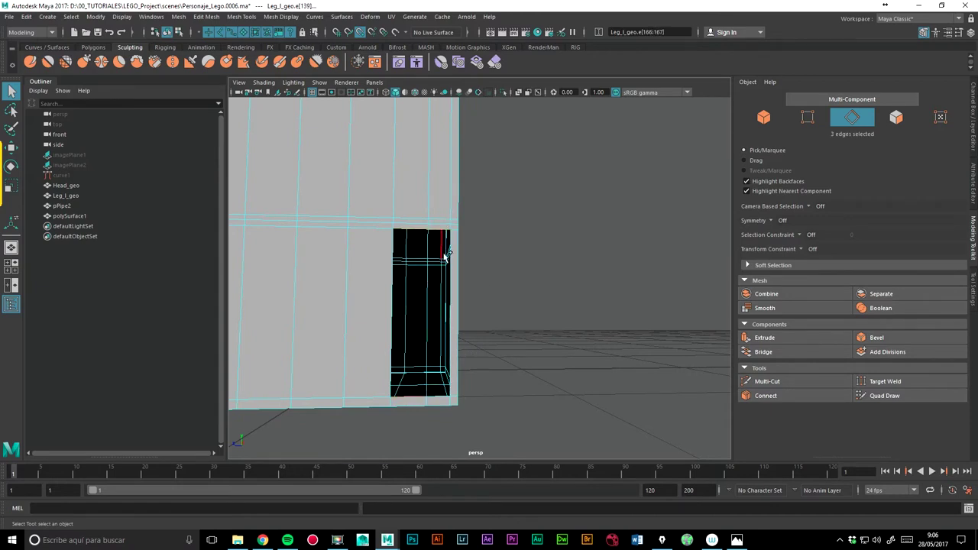
mouse_move(482, 374)
left_mouse_down("alt")
mouse_move(487, 282)
mouse_move(469, 226)
mouse_move(408, 301)
left_mouse_up("alt")
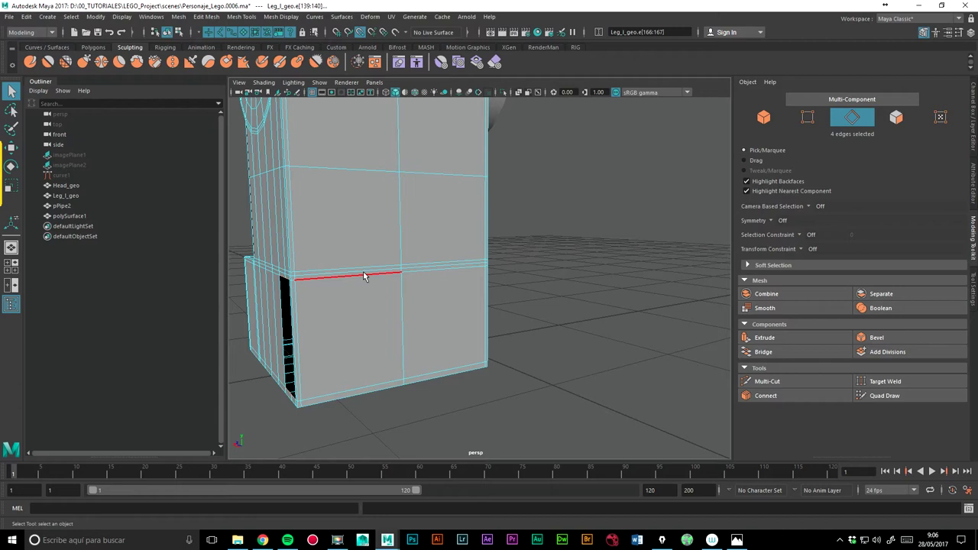
mouse_move(398, 300)
left_mouse_down("alt")
mouse_move(392, 310)
mouse_move(426, 306)
left_mouse_up("alt")
left_click(781, 354)
mouse_move(517, 236)
left_mouse_down("alt")
mouse_move(420, 229)
mouse_move(485, 288)
mouse_move(565, 258)
mouse_move(468, 246)
left_mouse_up("alt")
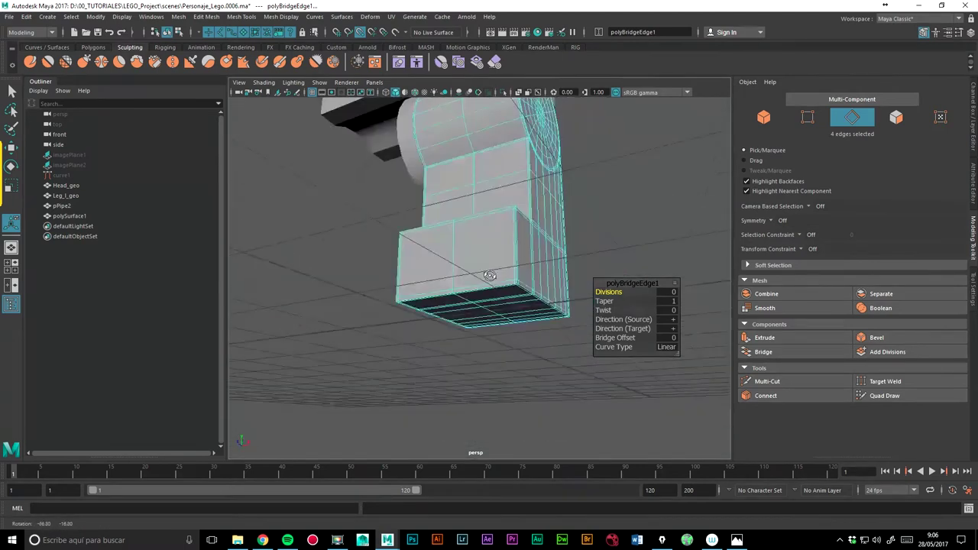
right_click(469, 246)
left_click(511, 231)
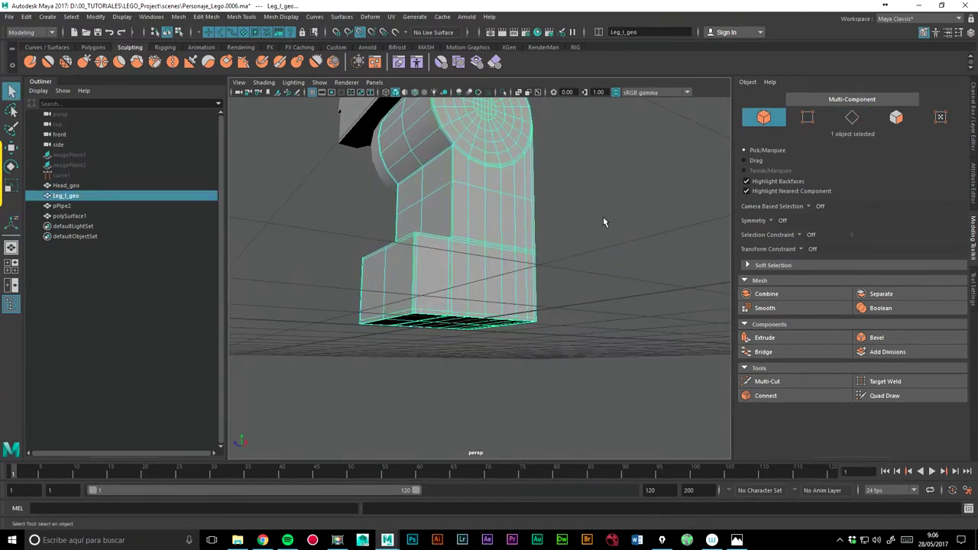
mouse_move(489, 185)
left_mouse_down("alt")
mouse_move(505, 318)
mouse_move(587, 157)
left_mouse_up("alt")
mouse_move(581, 219)
left_mouse_down("alt")
mouse_move(573, 257)
mouse_move(402, 236)
mouse_move(512, 264)
mouse_move(479, 234)
mouse_move(496, 242)
mouse_move(540, 228)
left_mouse_up("alt")
Mirror Leg_l_geo across X to create the second leg, then save the scene.
left_click(436, 230)
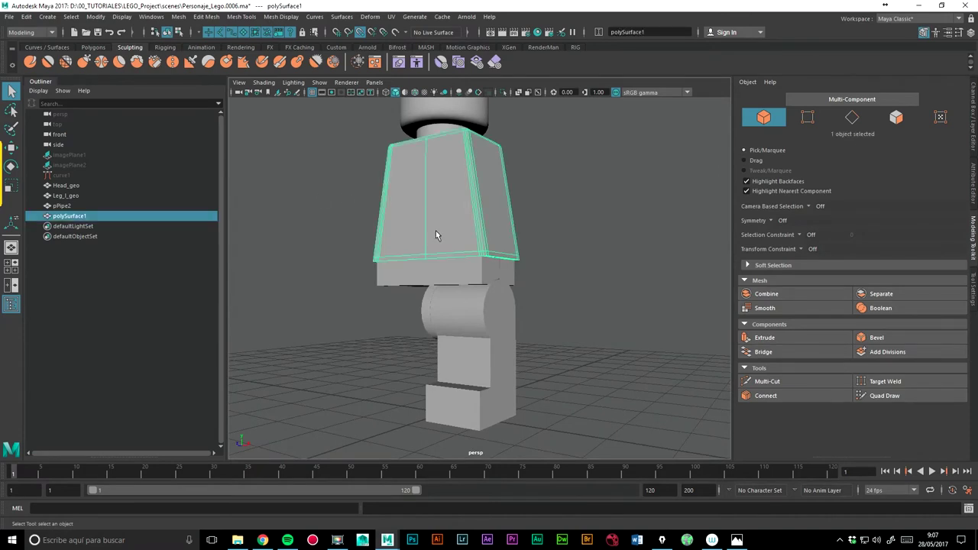
left_click(504, 321)
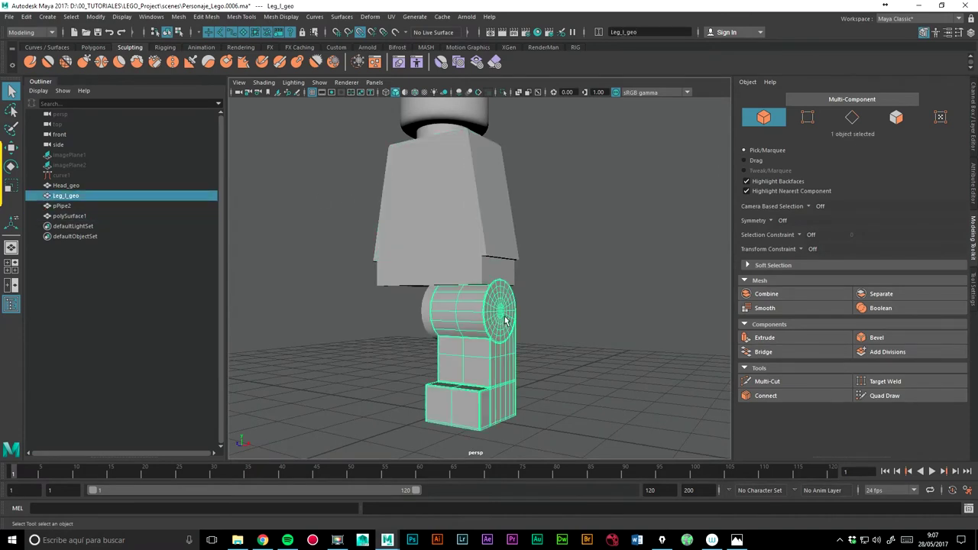
left_click(29, 19)
left_click(191, 146)
left_click(180, 18)
left_click(199, 152)
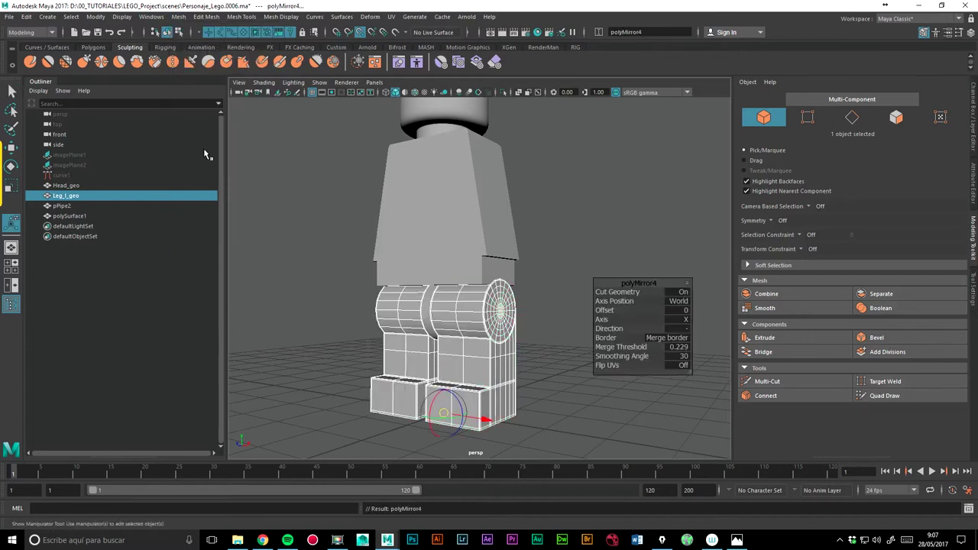
left_click(537, 209)
mouse_move(537, 209)
left_mouse_down("alt")
mouse_move(586, 218)
mouse_move(570, 219)
left_mouse_up("alt")
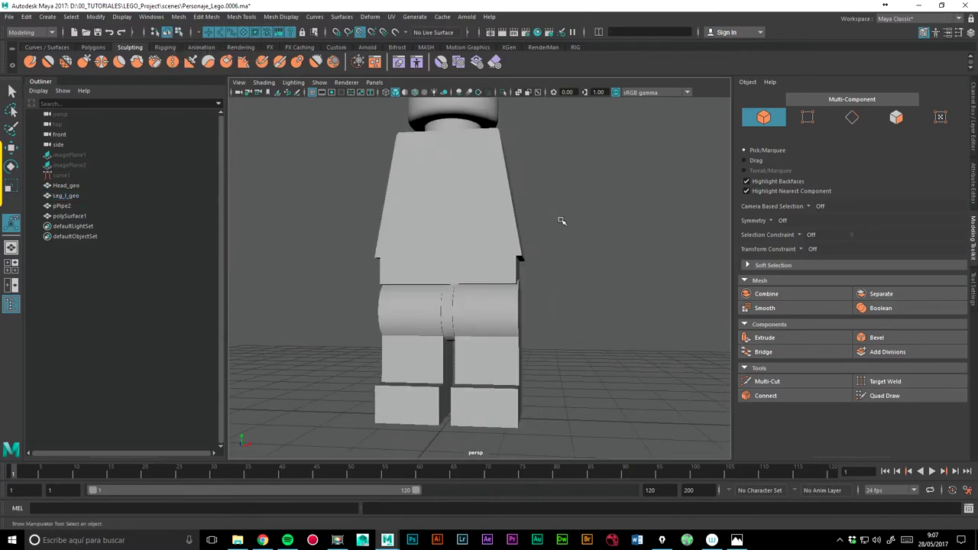
key("ctrl+s")
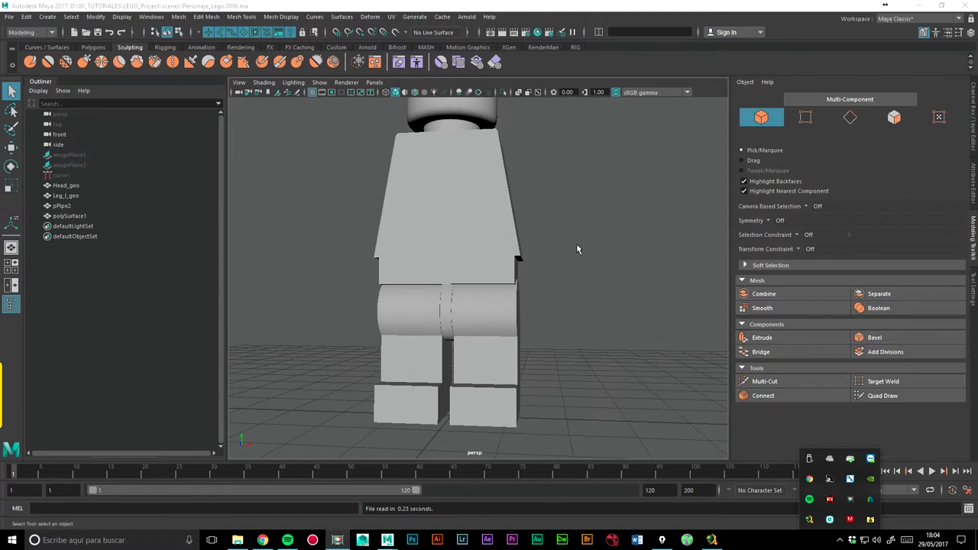
Unhide the imagePlane1 and imagePlane2 blueprints so they show beside the figure.
mouse_move(585, 236)
left_mouse_down("alt")
mouse_move(593, 259)
mouse_move(554, 275)
left_mouse_up("alt")
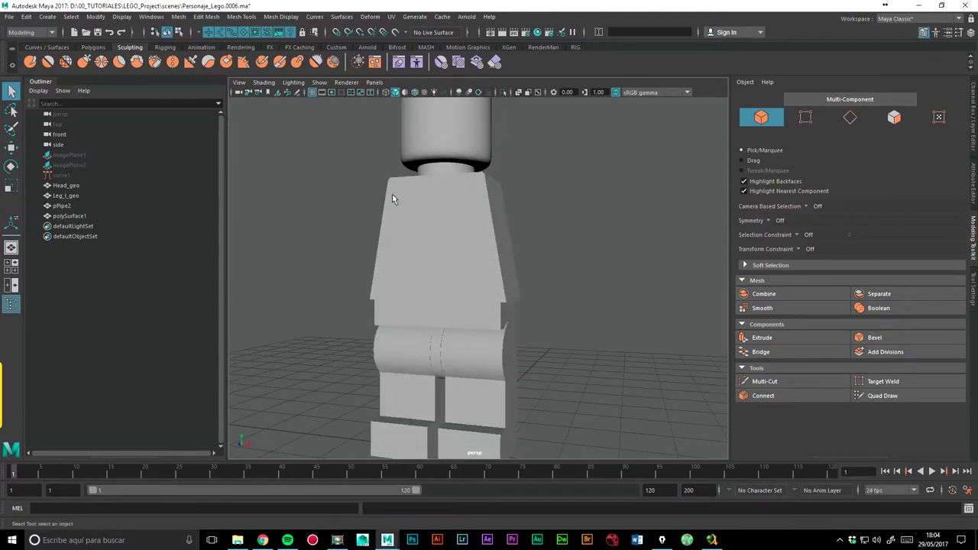
left_click(67, 156)
key("h")
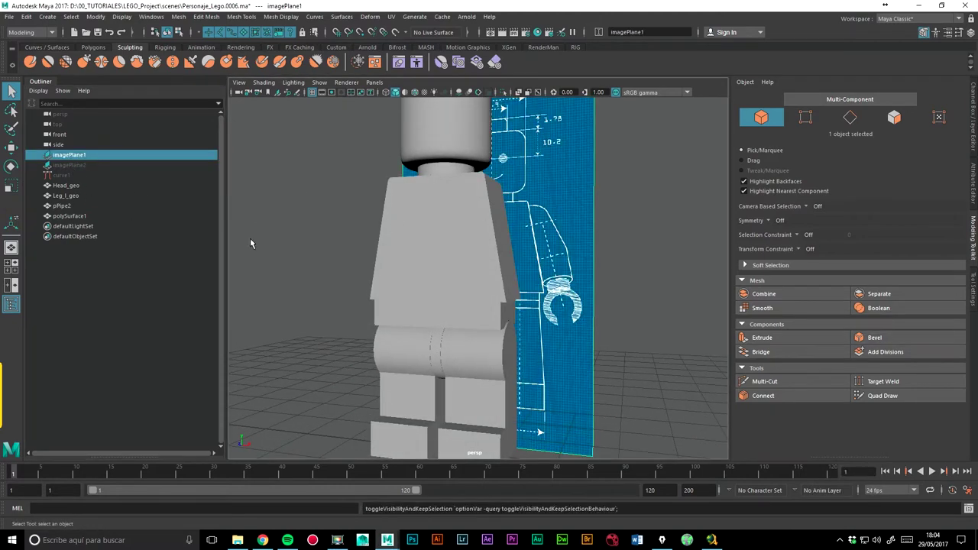
left_click(88, 166)
key("h")
scroll(535, 221, "down", 5)
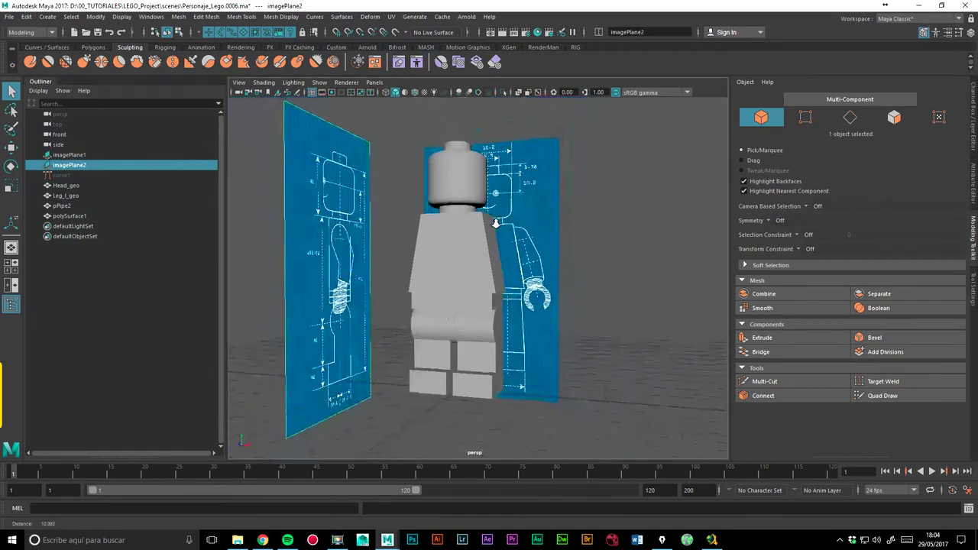
scroll(560, 235, "up", 4)
scroll(560, 235, "up", 3)
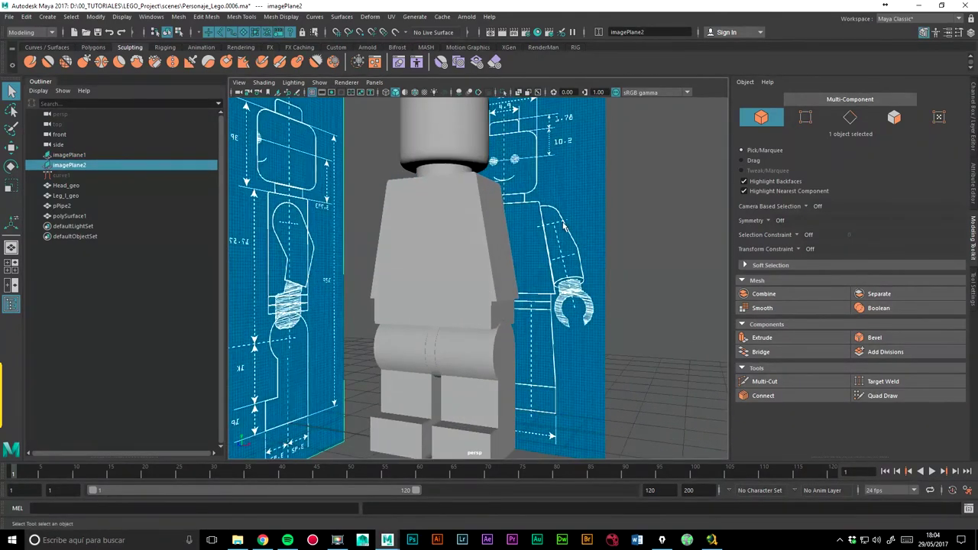
scroll(620, 226, "up", 2)
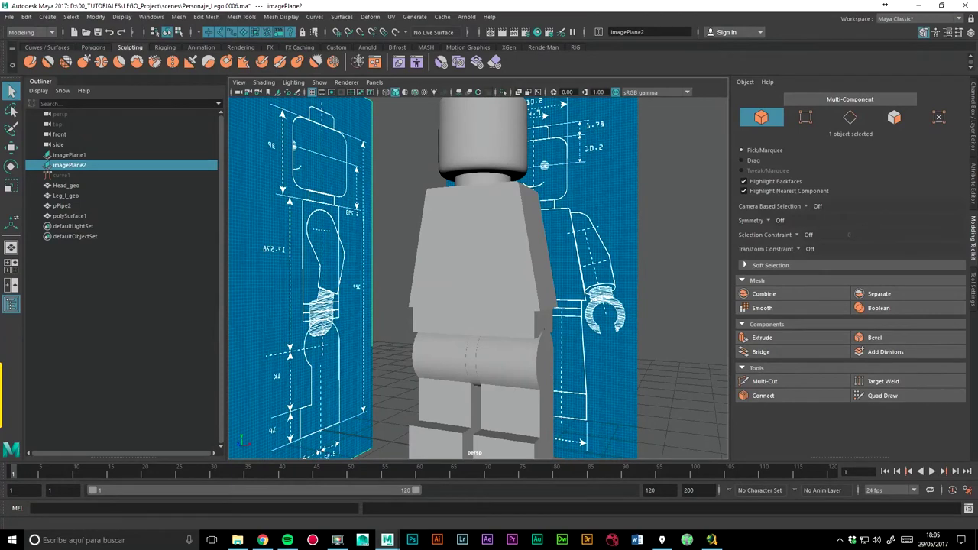
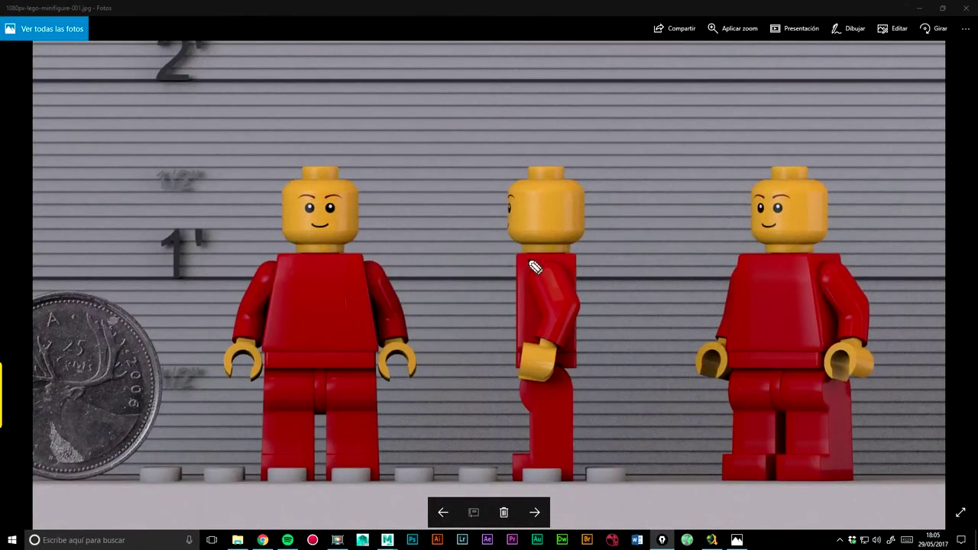
Mark the wrist, forearm, upper arm and shoulder outlines on the reference photo.
mouse_move(405, 341)
left_mouse_down()
mouse_move(380, 347)
mouse_move(392, 349)
left_mouse_up()
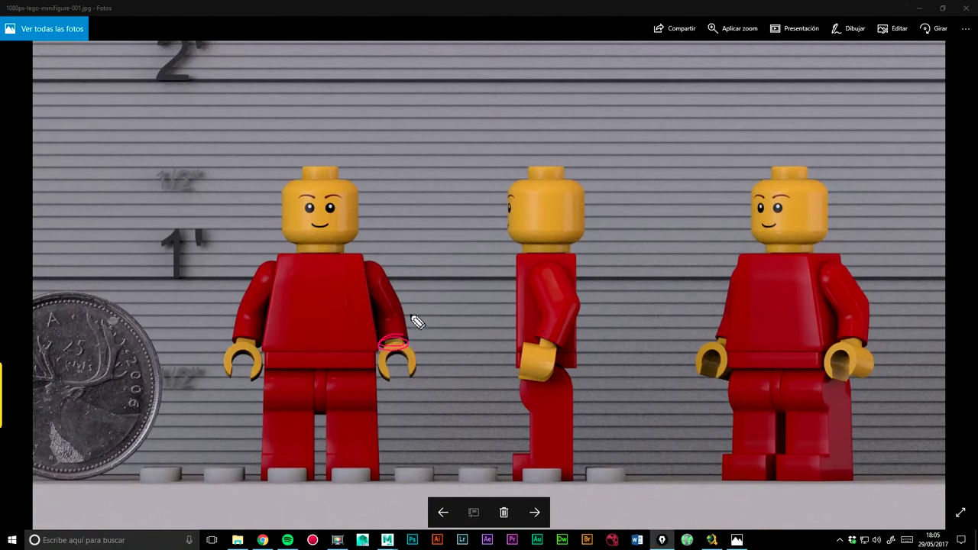
mouse_move(402, 321)
left_mouse_down()
mouse_move(382, 330)
mouse_move(382, 345)
left_mouse_up()
mouse_move(534, 338)
left_mouse_down()
mouse_move(556, 351)
mouse_move(541, 323)
mouse_move(534, 343)
left_mouse_up()
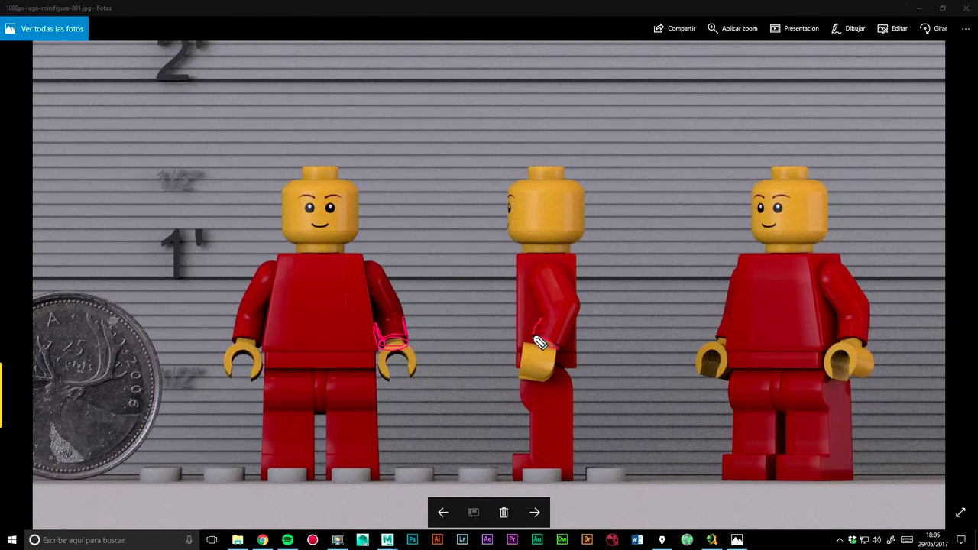
mouse_move(583, 316)
left_mouse_down()
mouse_move(568, 344)
mouse_move(578, 313)
left_mouse_up()
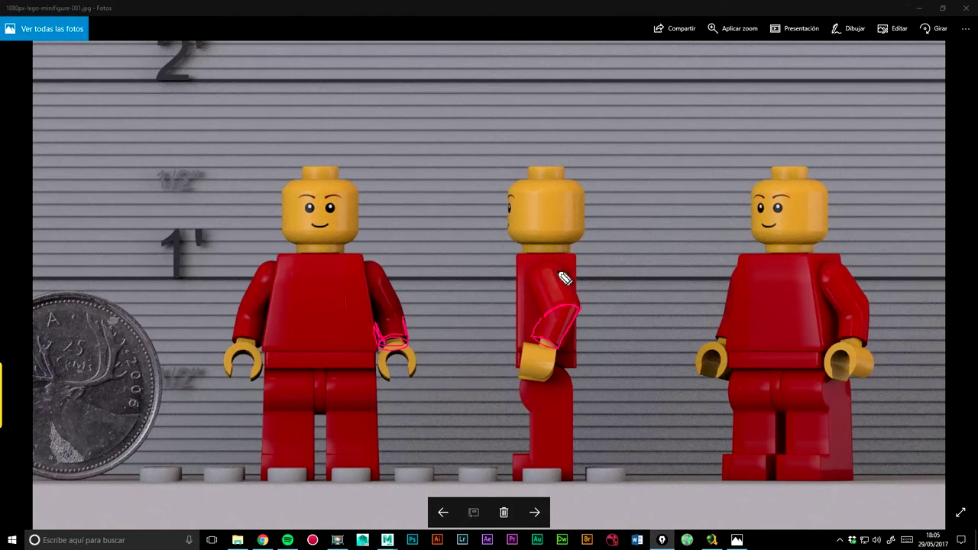
mouse_move(563, 275)
left_mouse_down()
mouse_move(539, 276)
mouse_move(562, 293)
mouse_move(563, 280)
mouse_move(545, 304)
mouse_move(535, 287)
mouse_move(568, 283)
mouse_move(550, 279)
left_mouse_up()
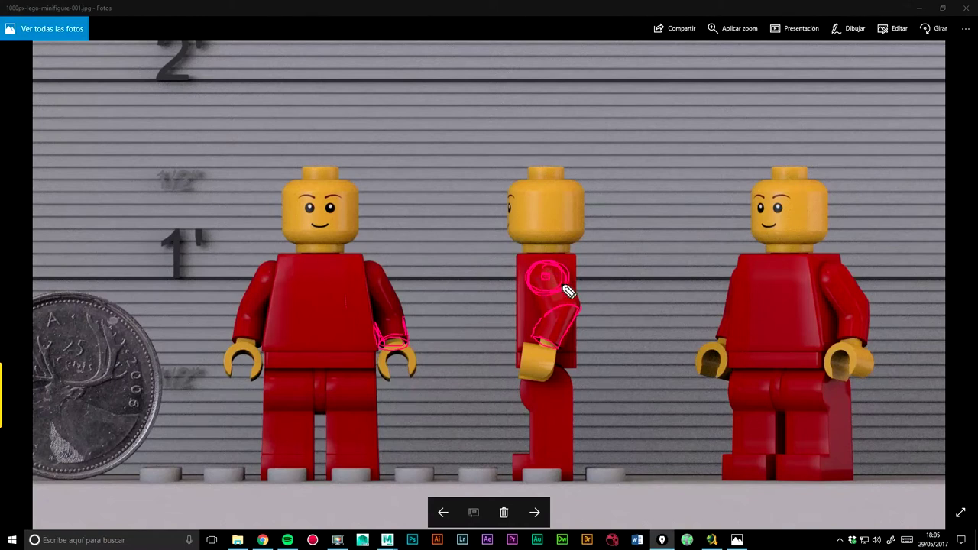
left_click_drag(374, 268, 386, 285)
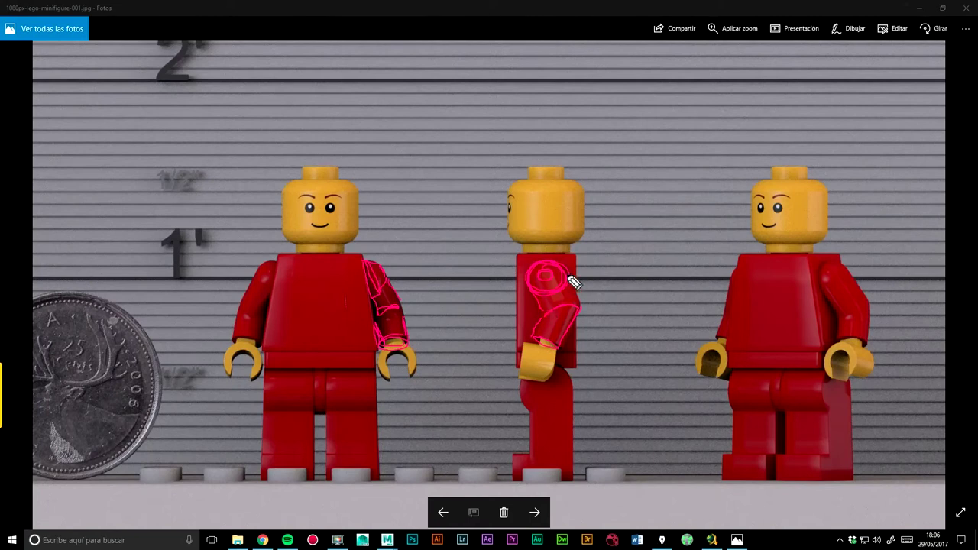
mouse_move(567, 312)
left_mouse_down()
mouse_move(576, 319)
mouse_move(550, 328)
mouse_move(572, 316)
mouse_move(562, 345)
mouse_move(546, 331)
mouse_move(572, 332)
left_mouse_up()
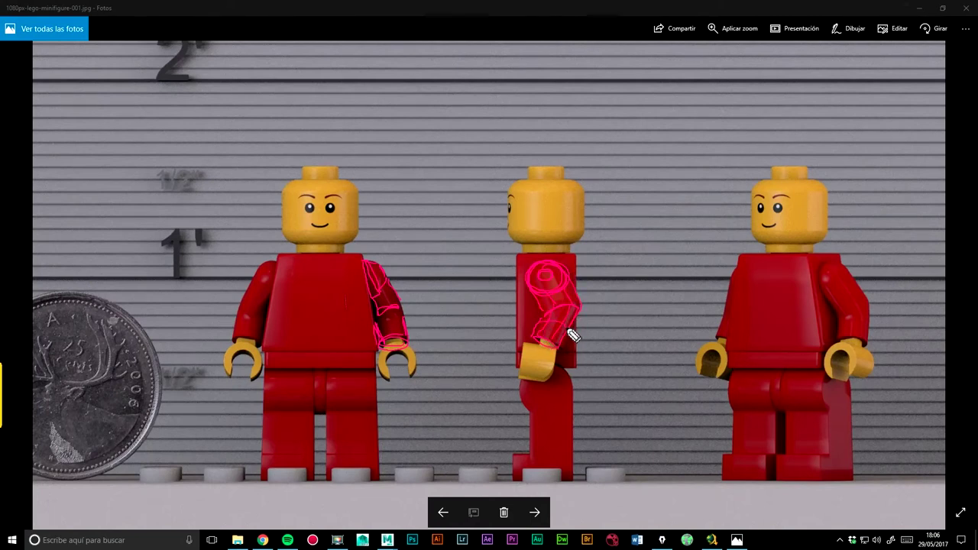
left_click_drag(538, 296, 565, 275)
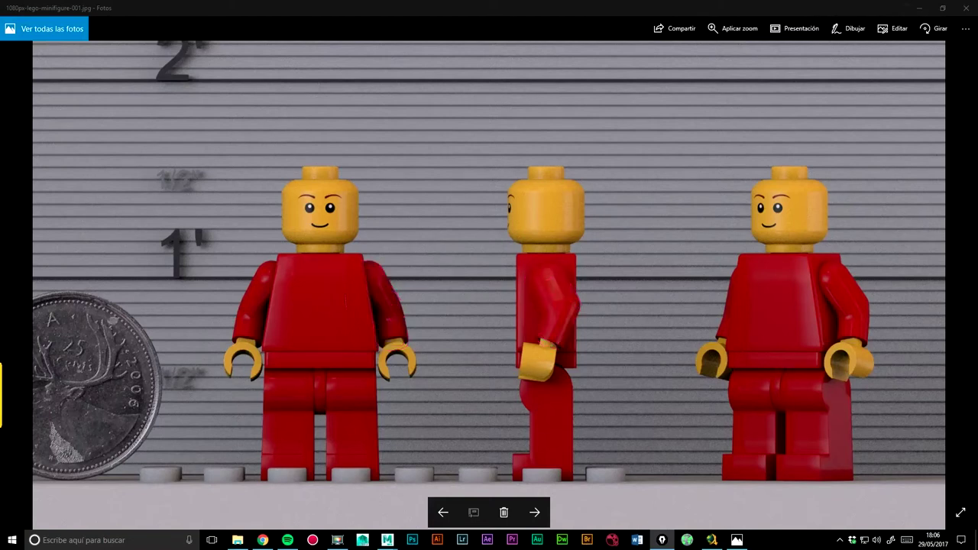
Close the photo, create a polygon cylinder and frame it in the front view.
left_click(965, 8)
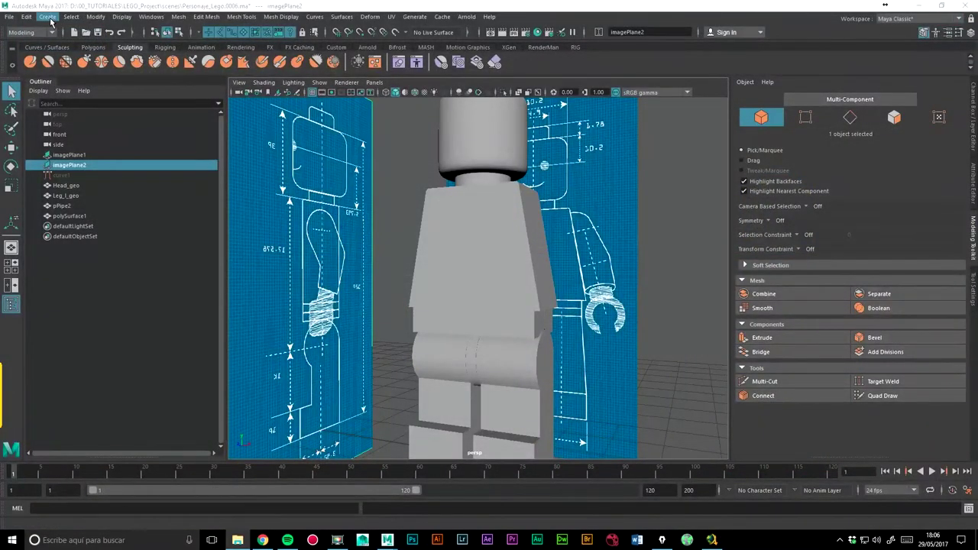
left_click(47, 16)
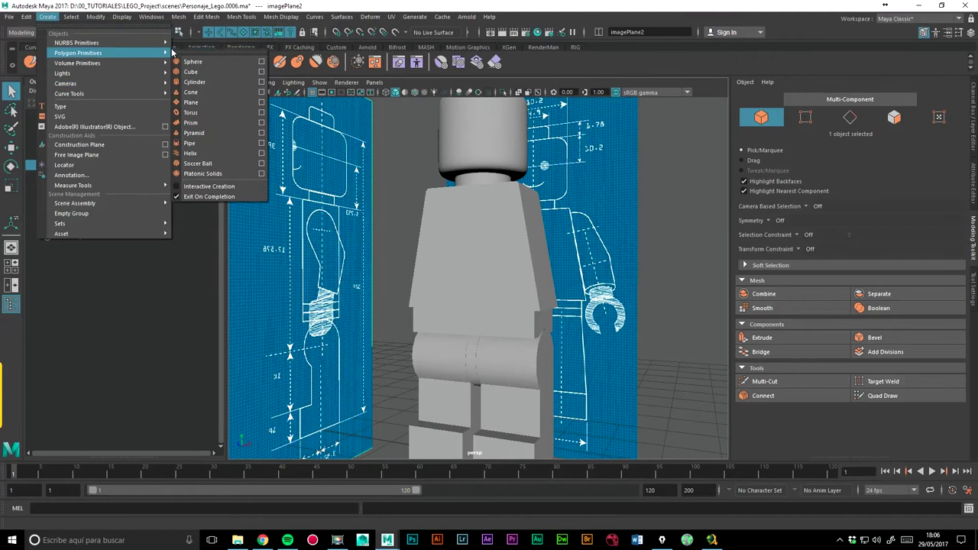
mouse_move(78, 53)
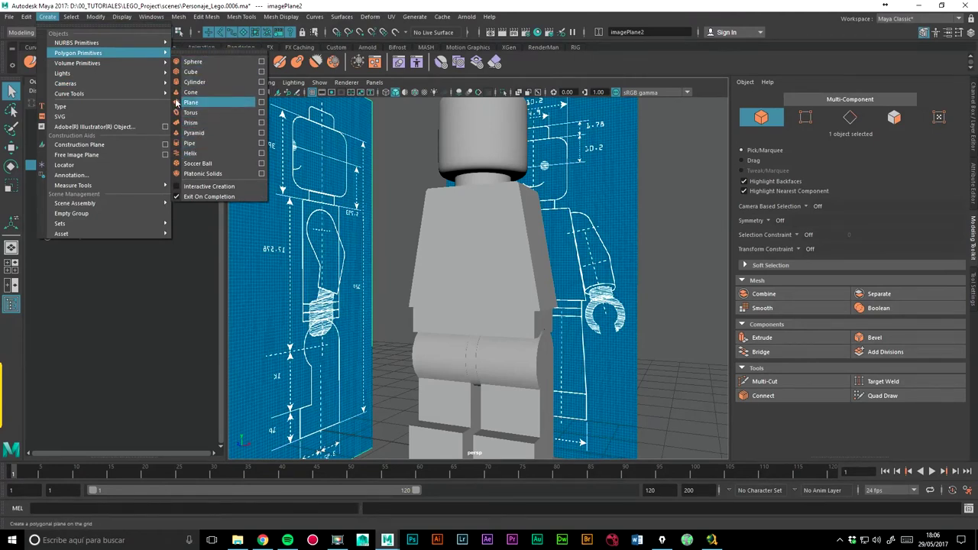
left_click(195, 81)
key("space")
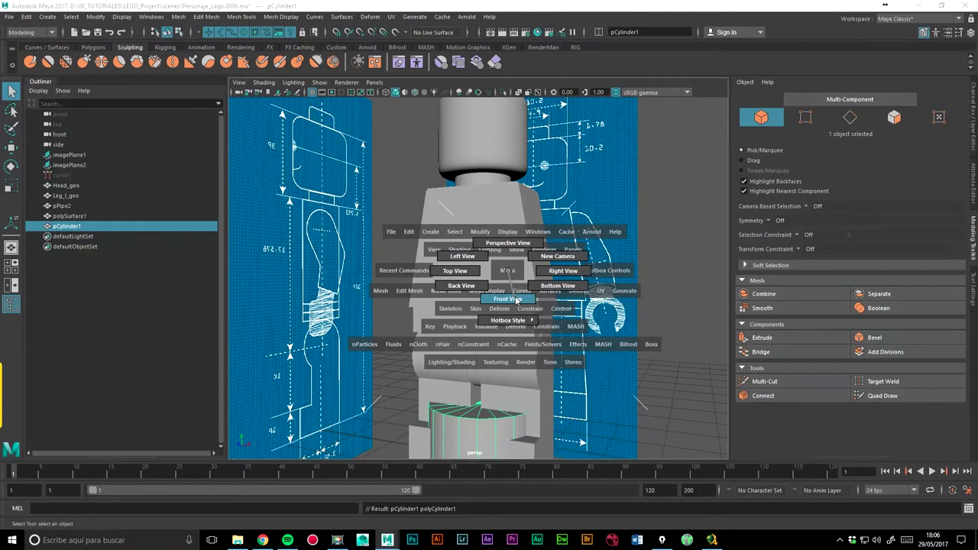
left_click(516, 300)
key("f")
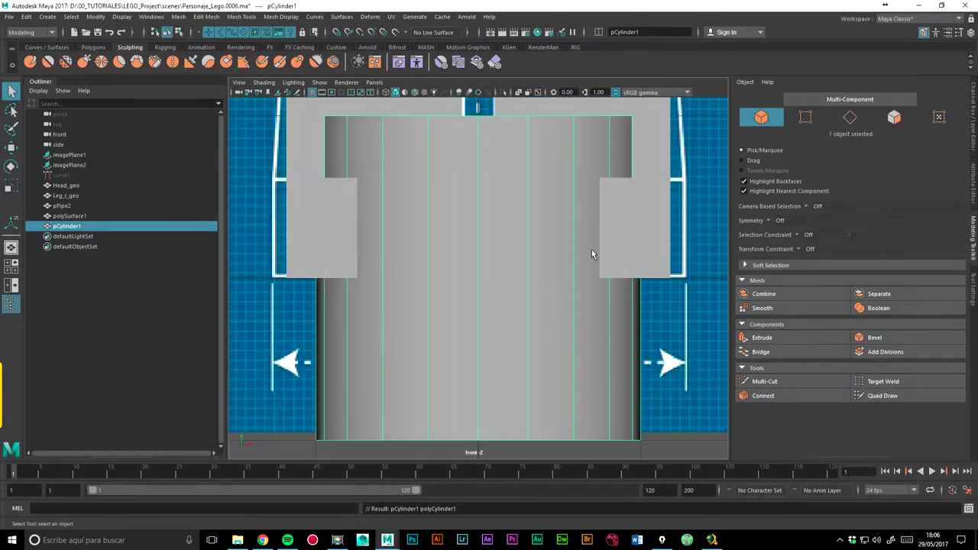
Set the cylinder's Subdivisions Axis to 8 in its construction settings.
left_click(971, 173)
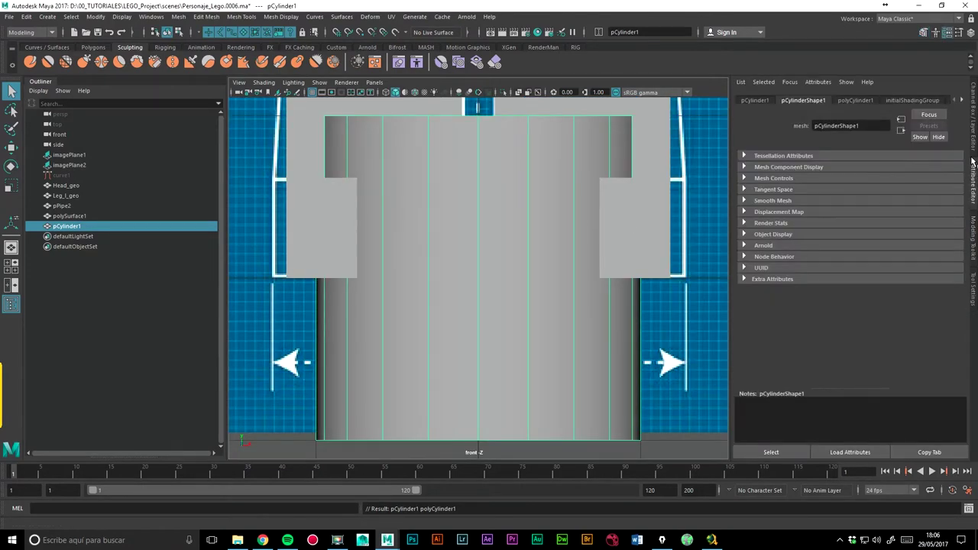
left_click(974, 153)
left_click(765, 217)
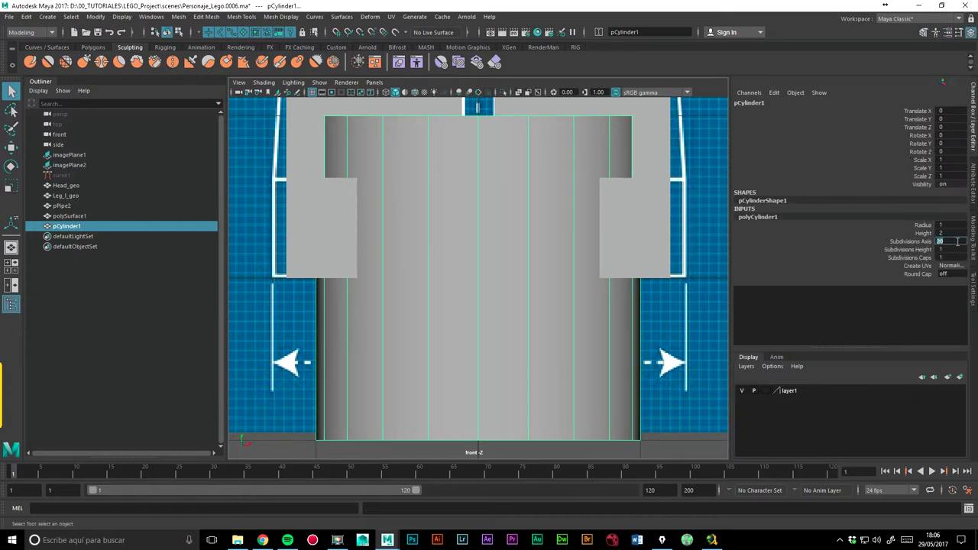
type("8")
key("Return")
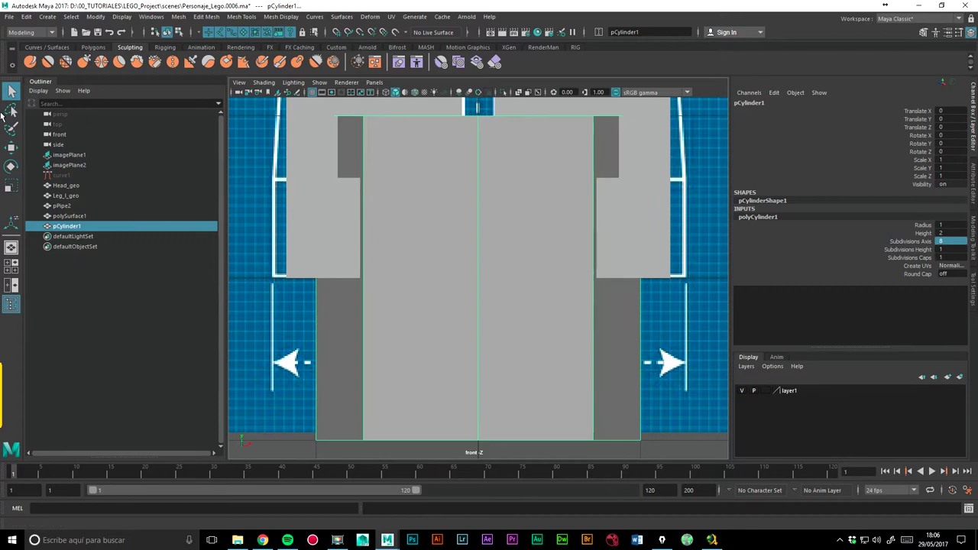
left_click(12, 149)
Move the cylinder up and out to sit beside the torso.
scroll(530, 229, "down", 5)
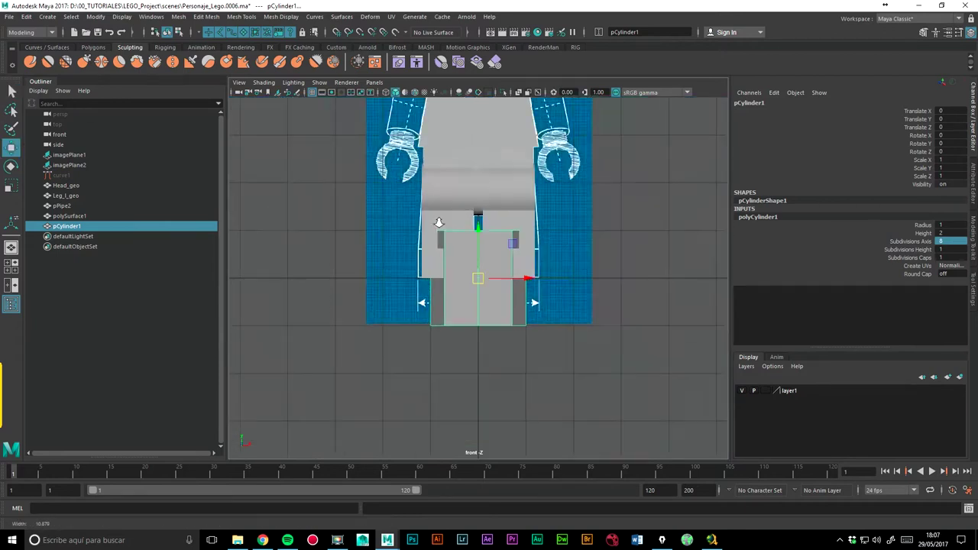
left_click_drag(477, 231, 510, 107)
left_click_drag(527, 160, 599, 156)
middle_click_drag(599, 157, 522, 247, "alt")
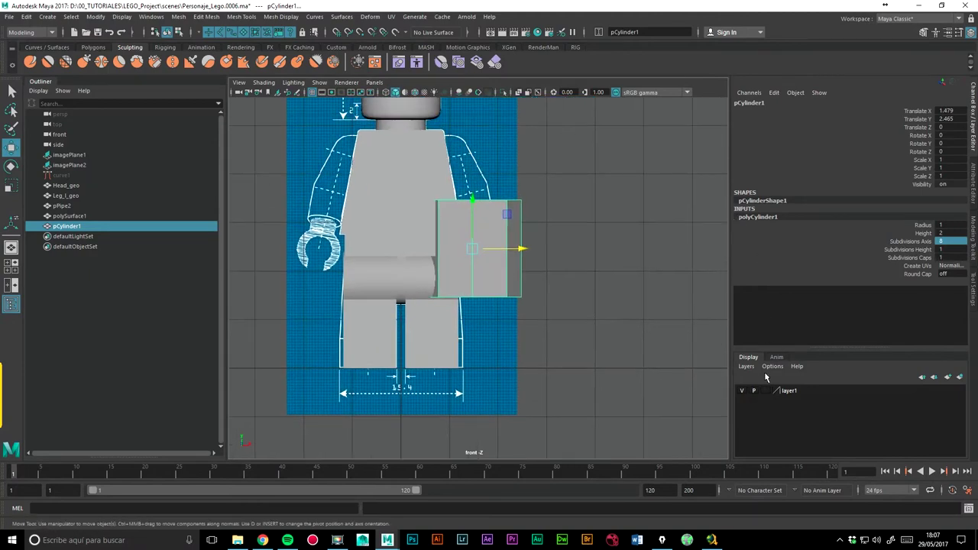
Hide the head layer and add the torso, left leg and pPipe2 to layer1.
left_click(743, 391)
left_click(409, 191)
left_click(400, 229, "shift")
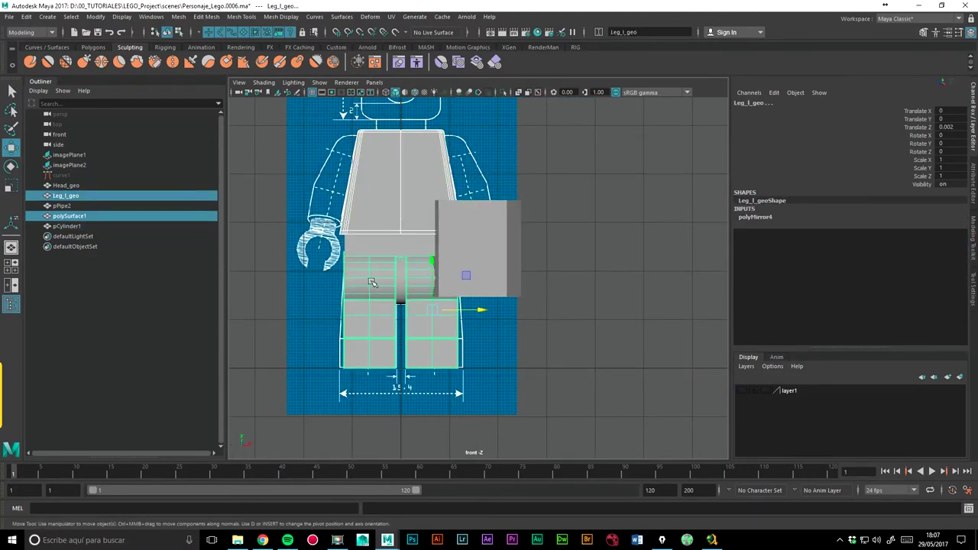
left_click(393, 256, "shift")
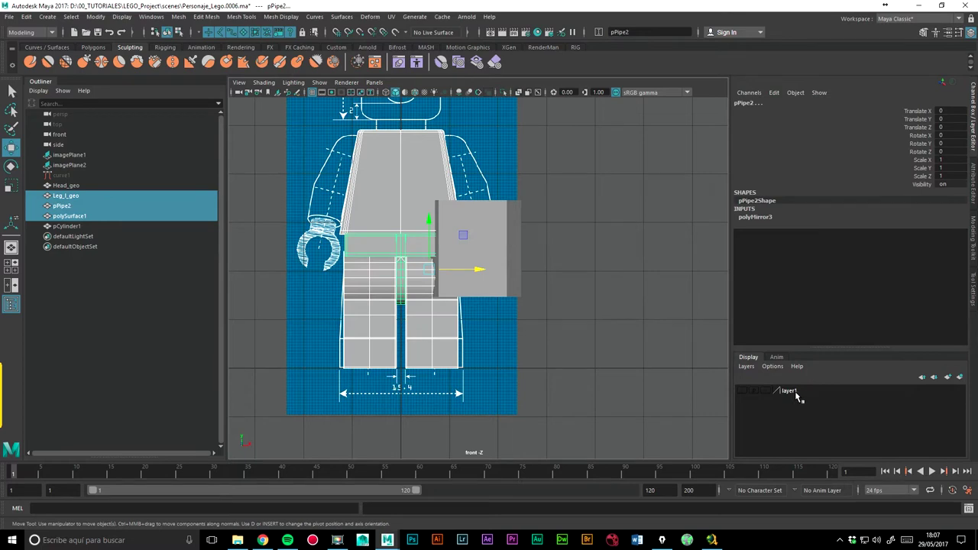
left_click(793, 395)
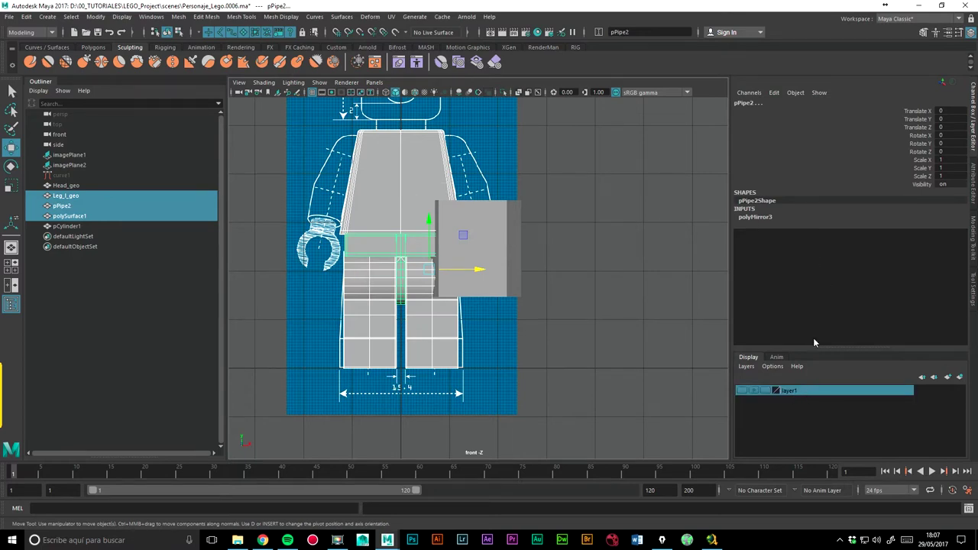
right_click(796, 394)
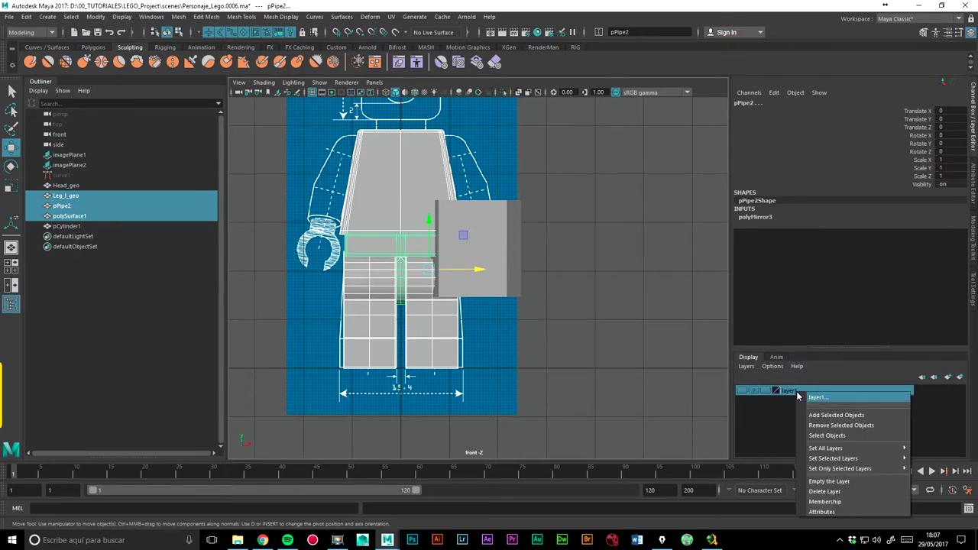
left_click(819, 417)
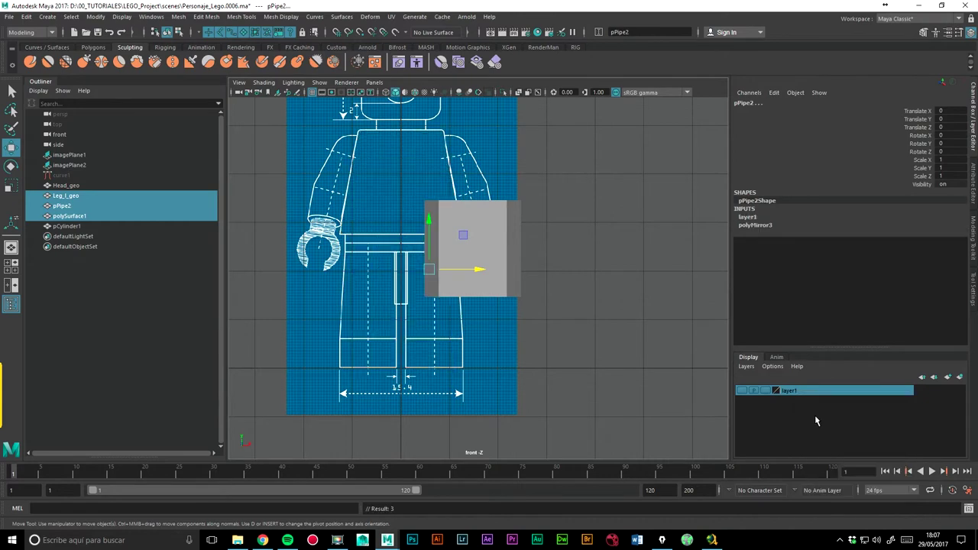
Hide layer1 so only the eight-sided cylinder stays visible.
left_click(743, 391)
left_click(743, 390)
double_click(743, 391)
left_click(743, 390)
left_click(744, 391)
Shrink the cylinder to 0.245 scale and move it up to the arm's end.
scroll(494, 268, "up", 3)
left_click(535, 277)
middle_click_drag(500, 222, 498, 298, "alt")
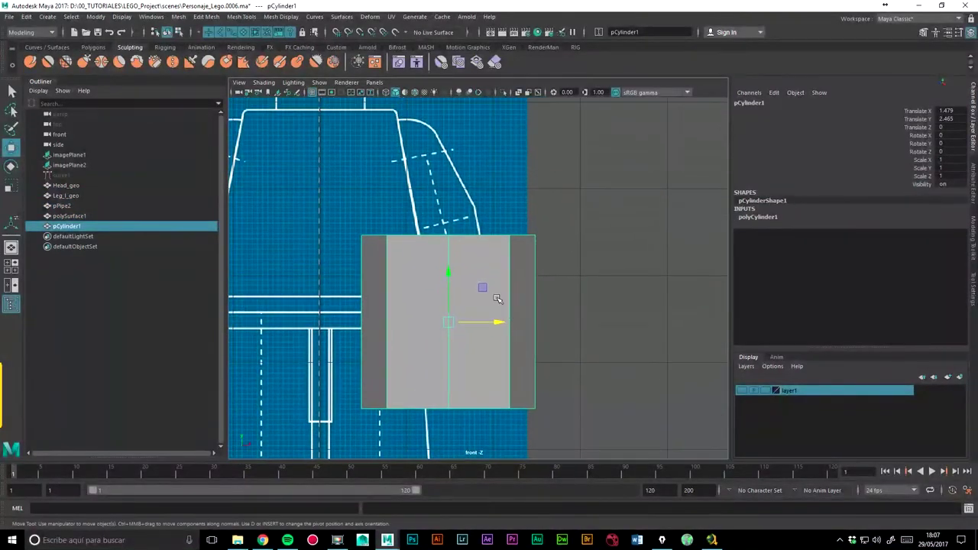
left_click(11, 186)
left_click_drag(449, 322, 335, 333)
left_click(11, 148)
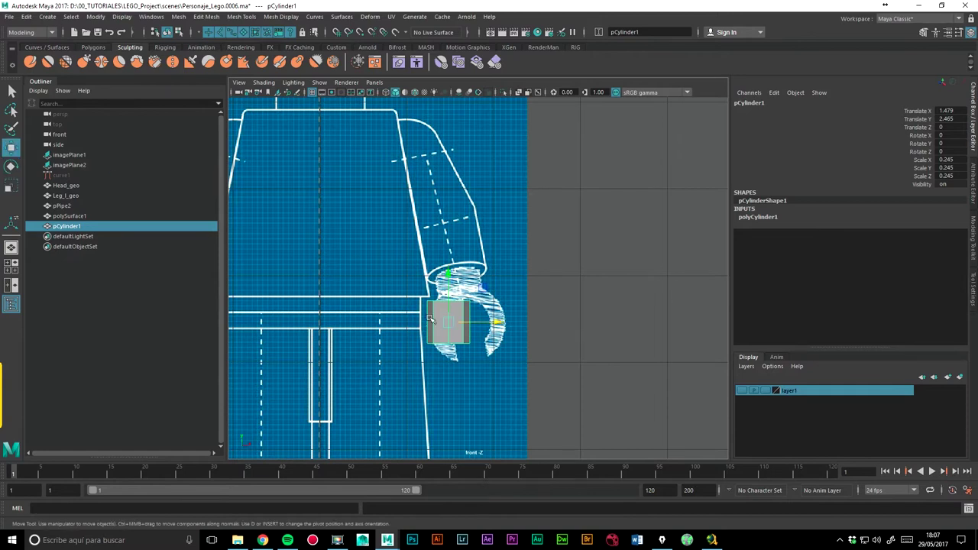
left_click_drag(449, 322, 454, 255)
scroll(454, 254, "up", 1)
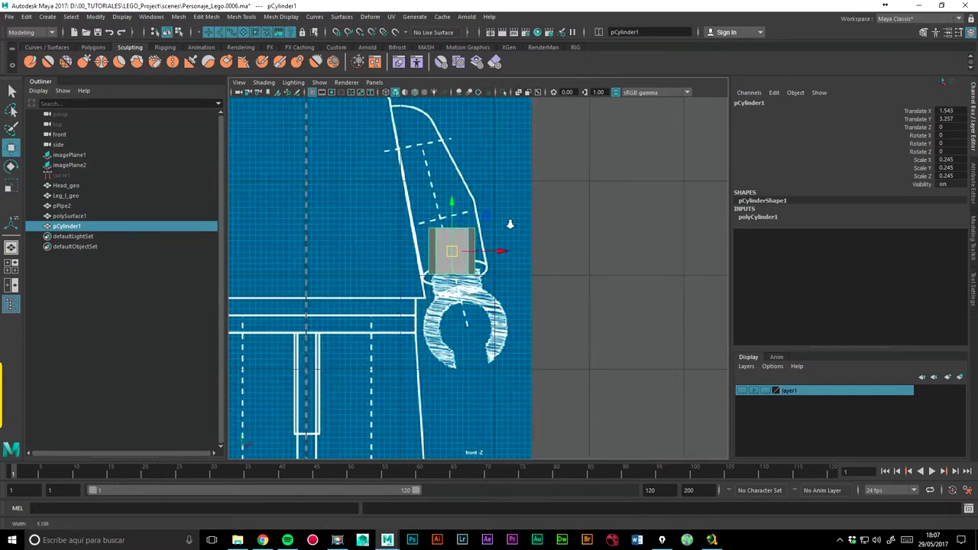
scroll(466, 236, "up", 3)
scroll(482, 214, "down", 2)
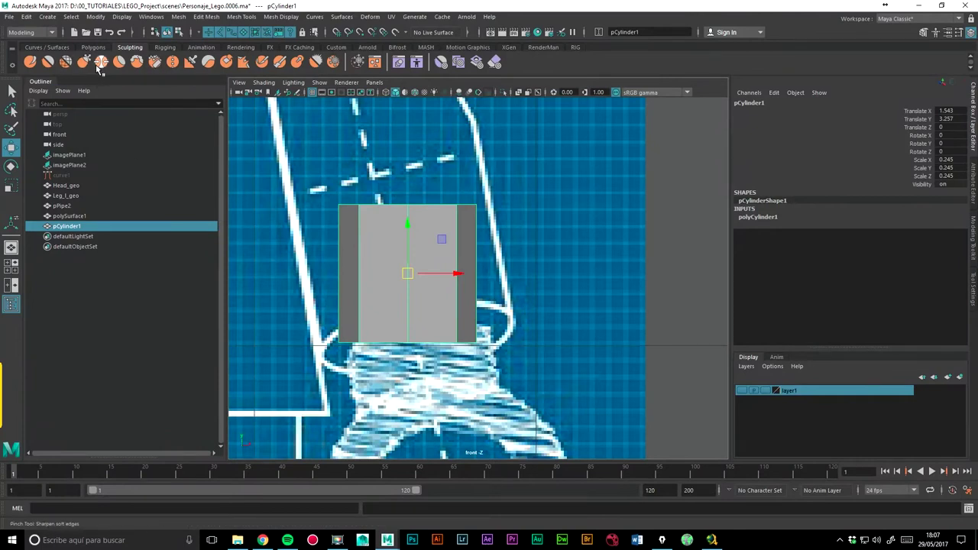
Tilt the cylinder 11.3° in Z along the arm and rescale it to 0.344.
left_click(12, 166)
left_click_drag(451, 260, 446, 247)
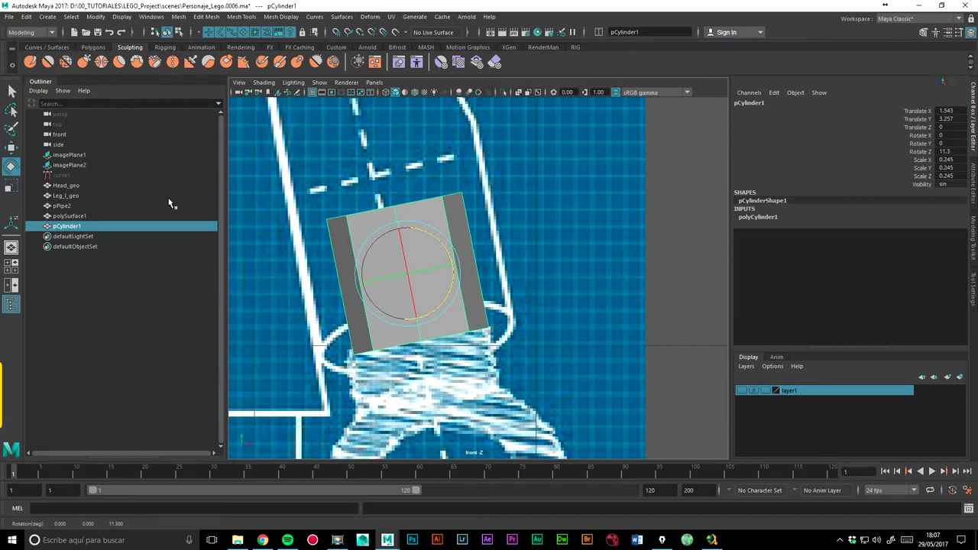
left_click(11, 185)
mouse_move(418, 272)
middle_mouse_down()
mouse_move(451, 258)
mouse_move(400, 268)
mouse_move(413, 259)
middle_mouse_up()
left_click(10, 147)
left_click(11, 185)
key("space")
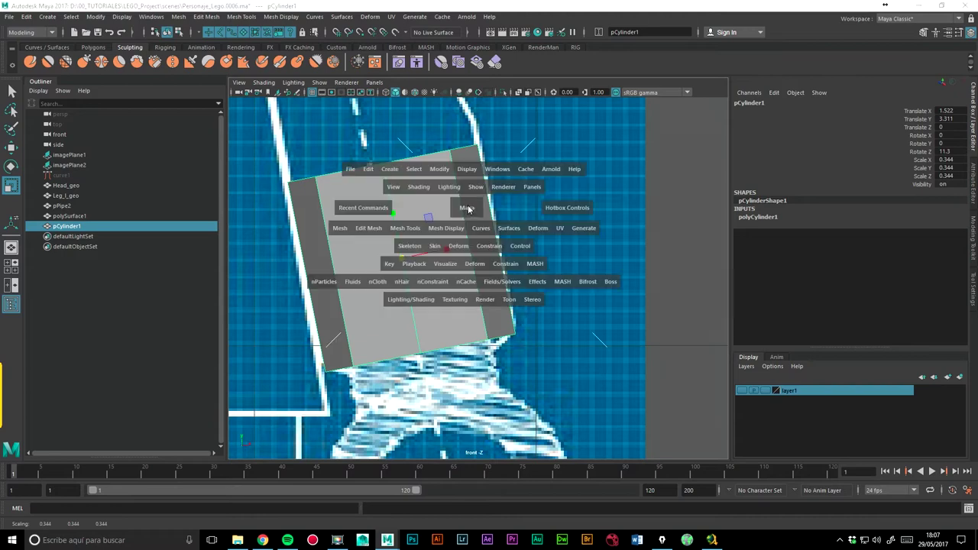
left_click(467, 209)
In the side view, shift and tilt the cylinder onto the wrist outline.
left_click_drag(472, 209, 504, 208)
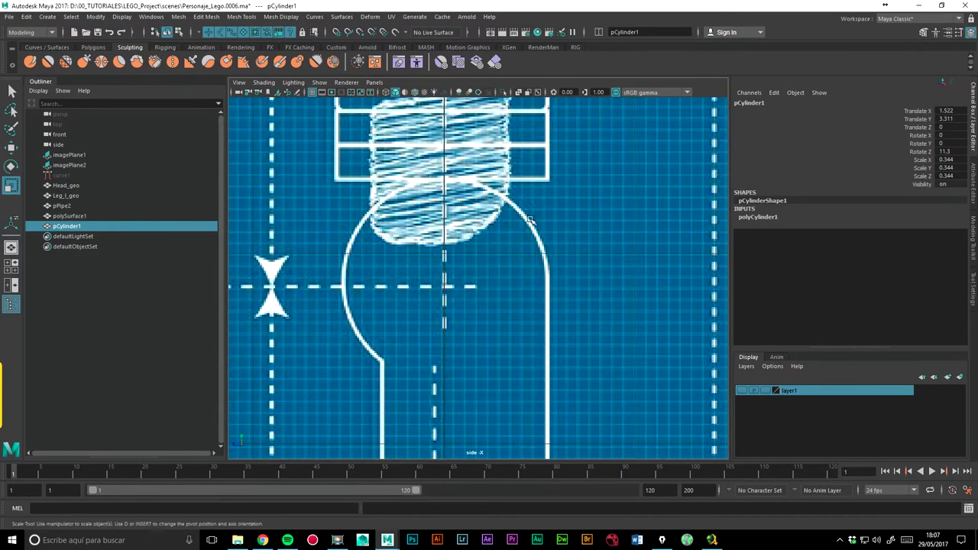
middle_click_drag(530, 220, 519, 260, "alt")
scroll(520, 229, "down", 5)
scroll(512, 221, "up", 5)
scroll(509, 217, "up", 2)
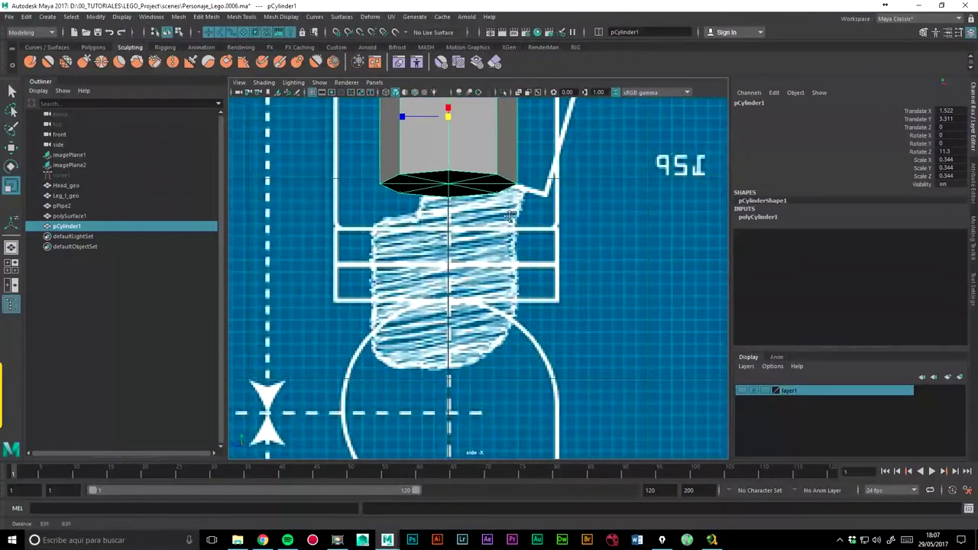
middle_click_drag(509, 217, 479, 322, "alt")
left_click(11, 147)
left_click_drag(386, 223, 422, 213)
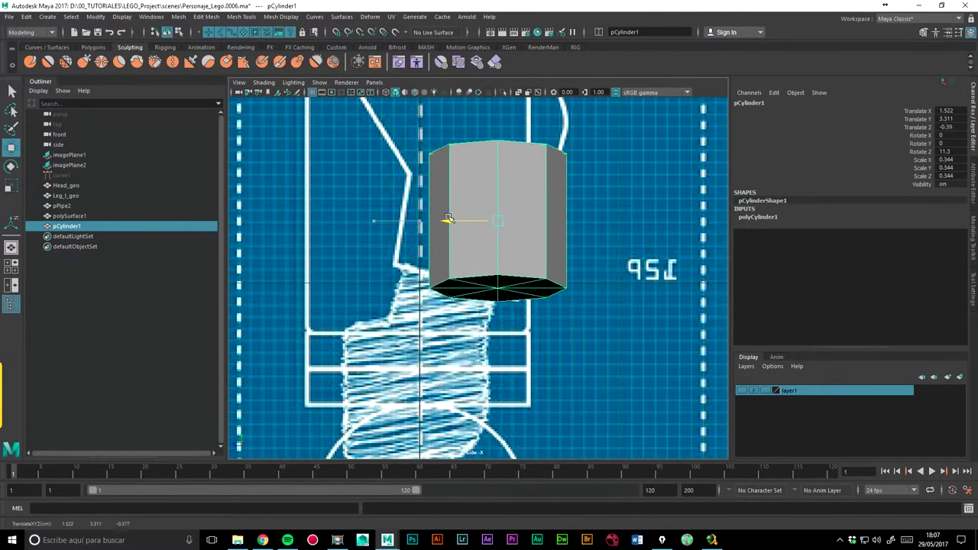
left_click(10, 166)
left_click_drag(497, 248, 513, 254)
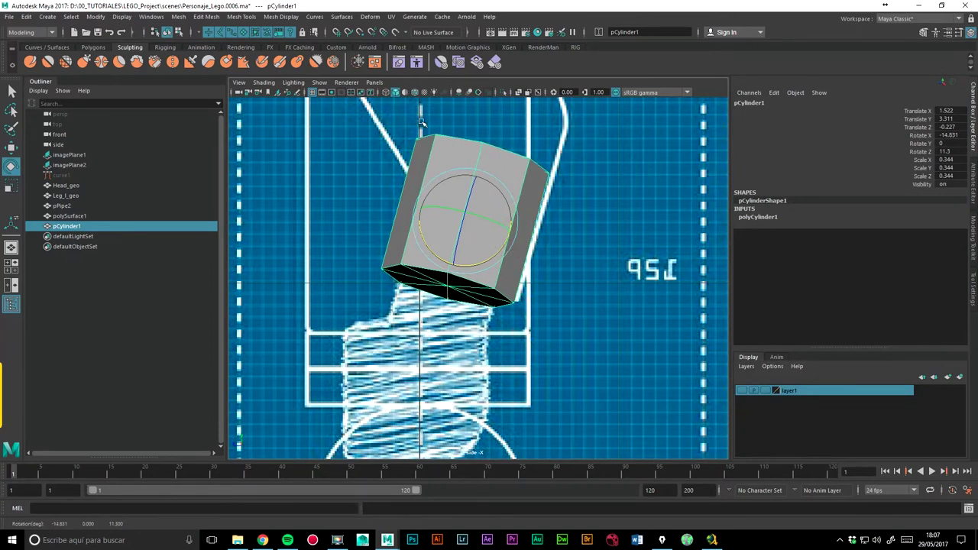
In wireframe, nudge the cylinder and pull vertex vtx[17] up on Y.
left_click(388, 92)
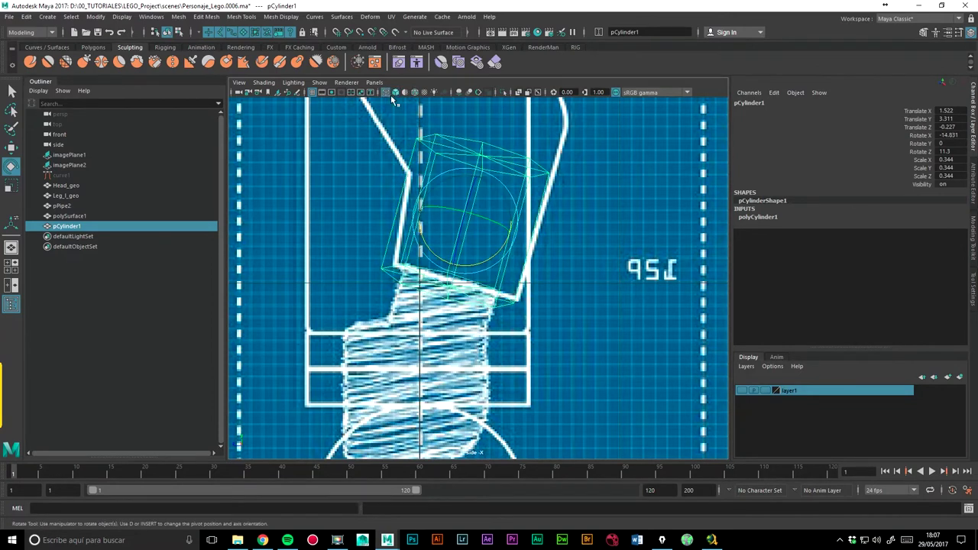
left_click(10, 147)
left_click_drag(467, 229, 473, 220)
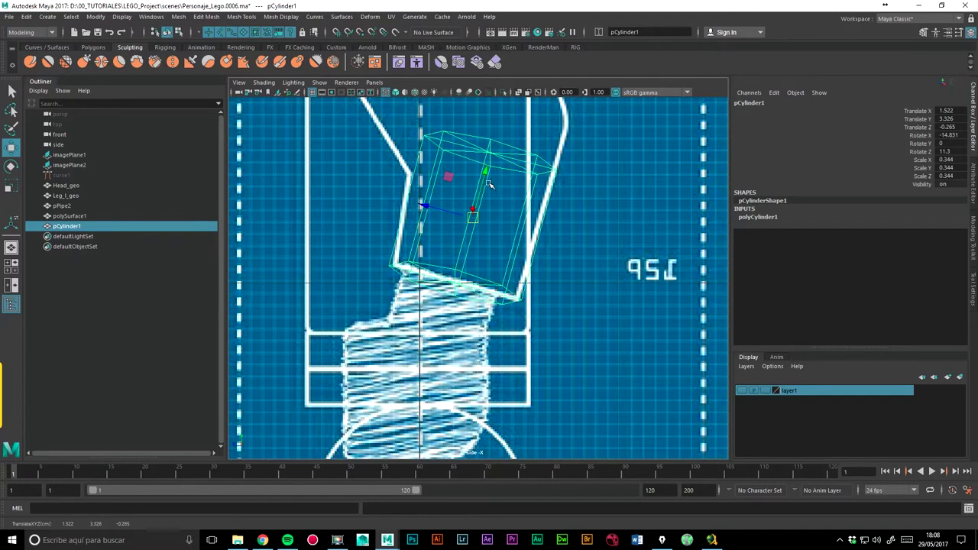
right_click_drag(489, 158, 433, 158)
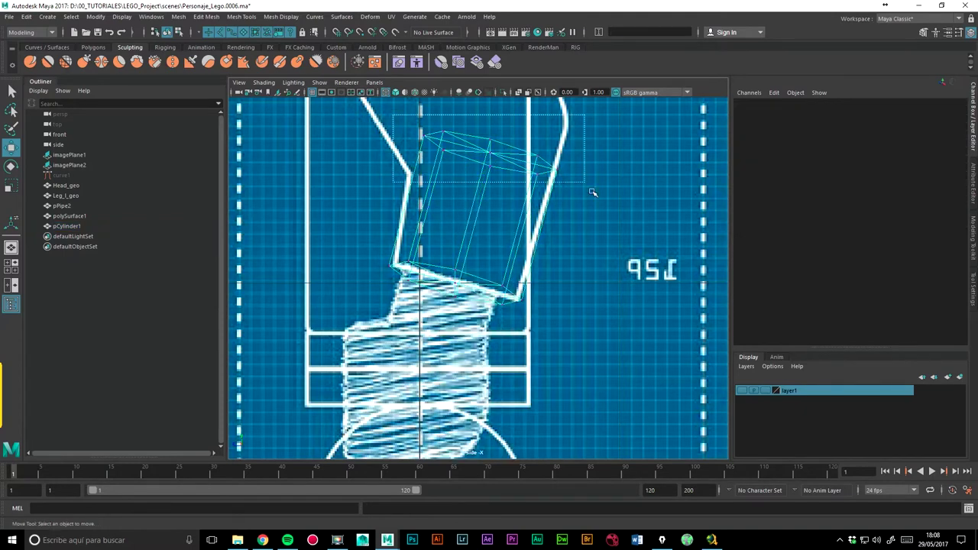
left_click(490, 152)
left_click_drag(515, 110, 491, 118)
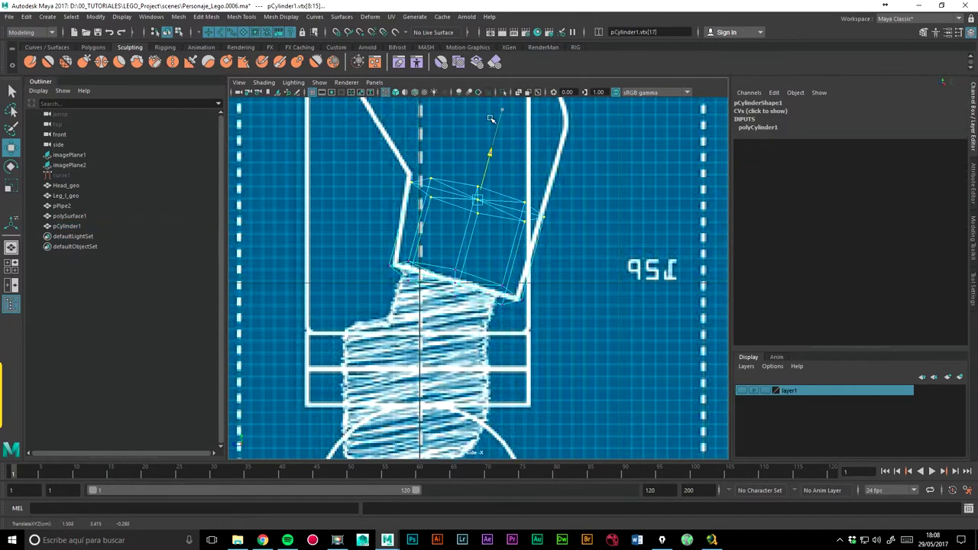
key("space")
mouse_move(489, 206)
left_mouse_down()
mouse_move(489, 177)
mouse_move(516, 299)
left_mouse_up()
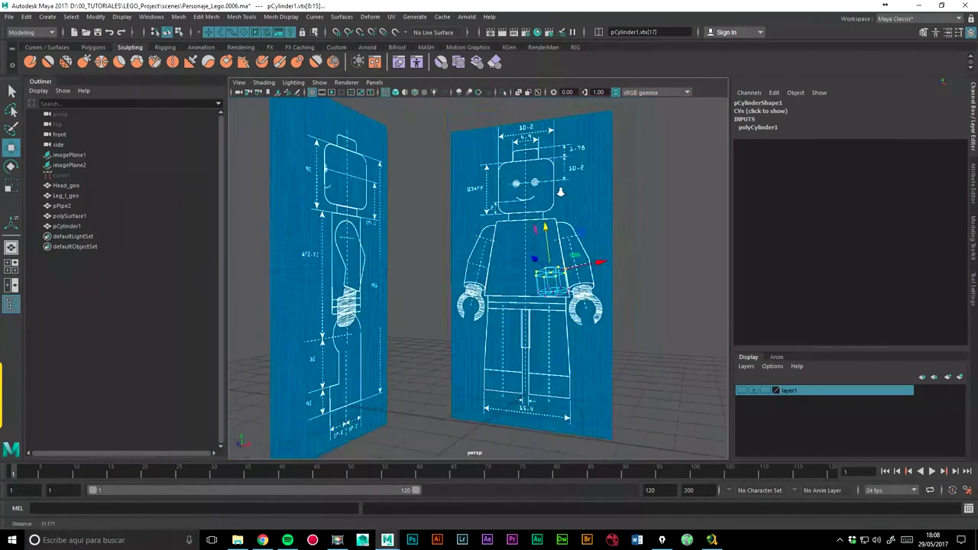
Delete the five faces of the cylinder's top cap.
scroll(516, 299, "up", 3)
scroll(527, 283, "up", 3)
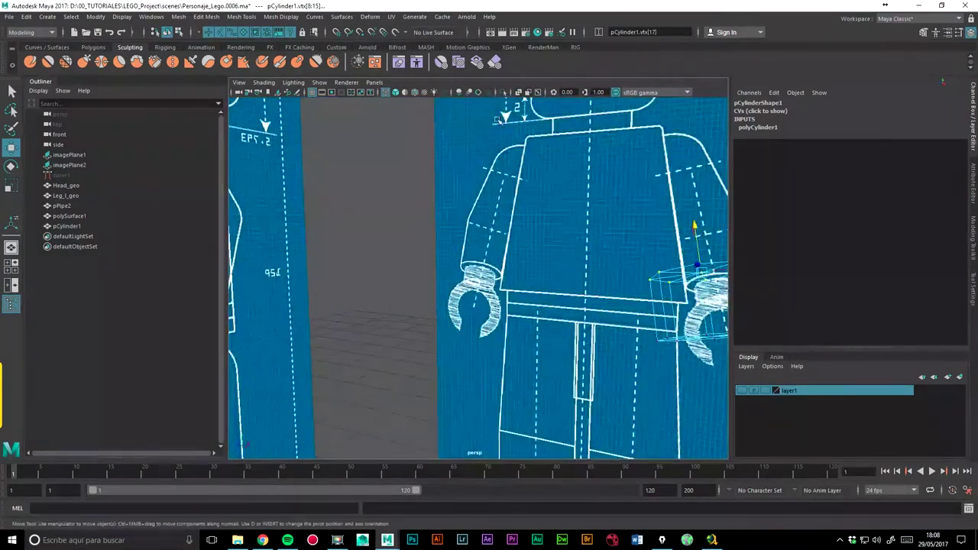
key("5")
mouse_move(563, 224)
left_mouse_down("alt")
mouse_move(485, 262)
mouse_move(496, 217)
left_mouse_up("alt")
scroll(484, 262, "up", 2)
right_click_drag(506, 198, 507, 221)
left_click(528, 188)
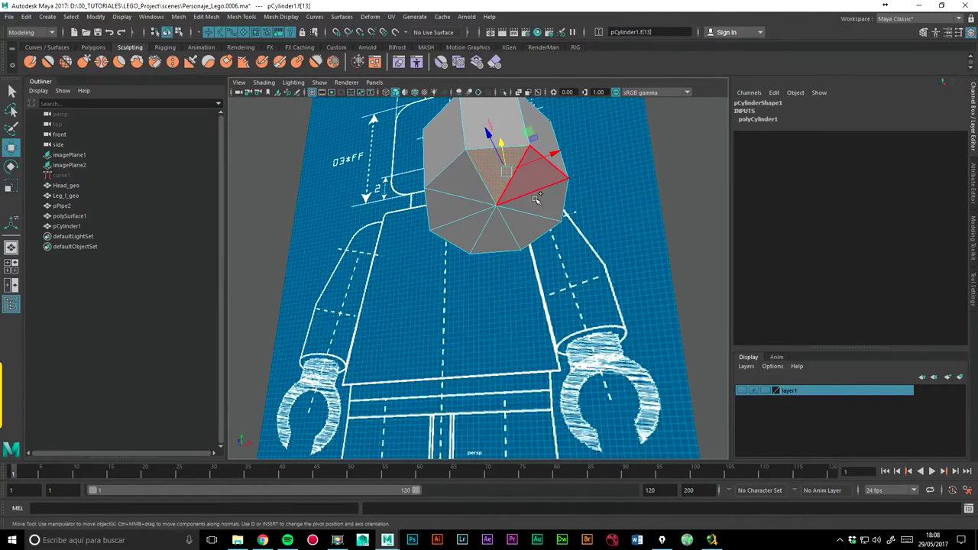
left_click(520, 215, "shift")
left_click(500, 229, "shift")
left_click(458, 210, "shift")
left_click(482, 195, "shift")
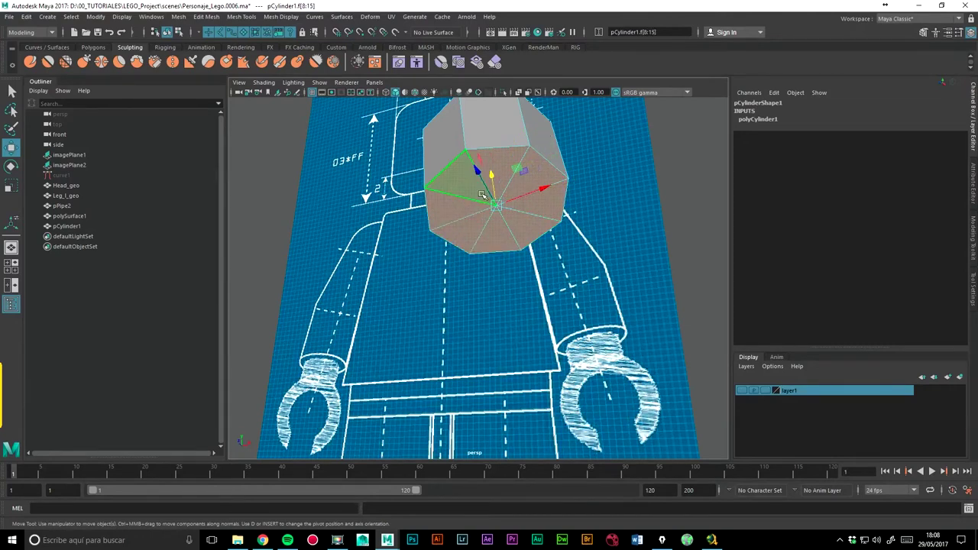
key("Delete")
Delete the faces of the bottom cap, leaving an open tube.
left_click_drag(520, 164, 530, 279, "alt")
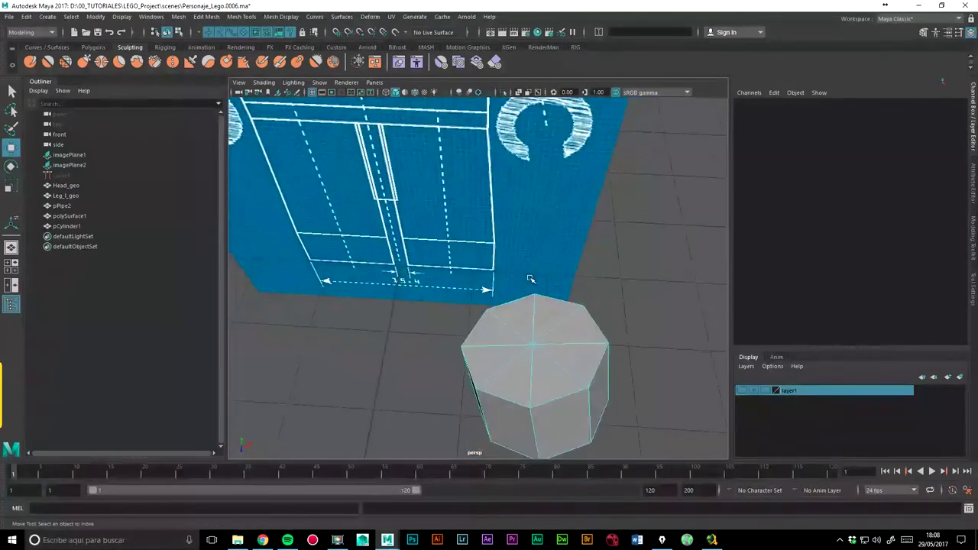
left_click(540, 303)
left_click(569, 325, "shift")
left_click(581, 359, "shift")
left_click(527, 382, "shift")
left_click(489, 365, "shift")
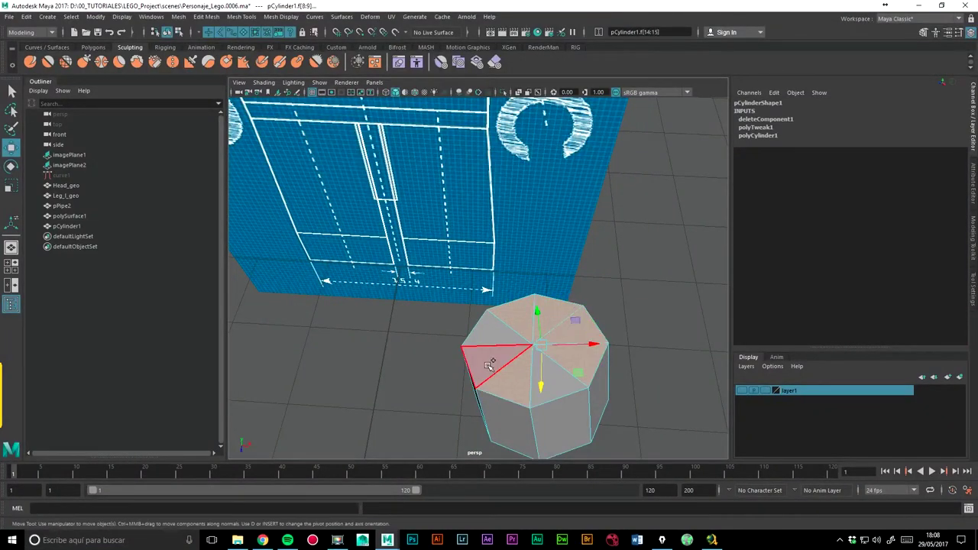
left_click(489, 365, "shift")
key("Delete")
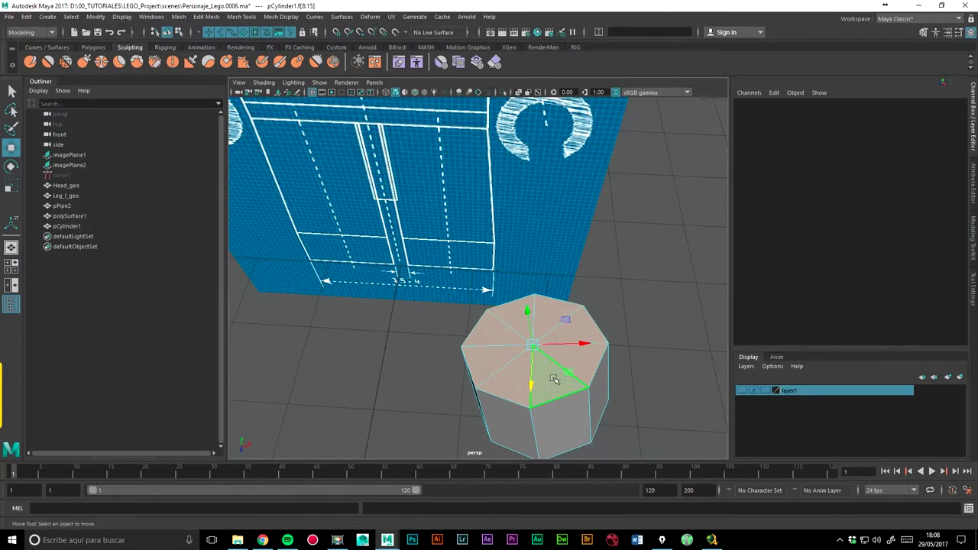
Duplicate the open cylinder with Ctrl+D and raise the copy toward the chest.
left_click_drag(593, 250, 229, 183, "alt")
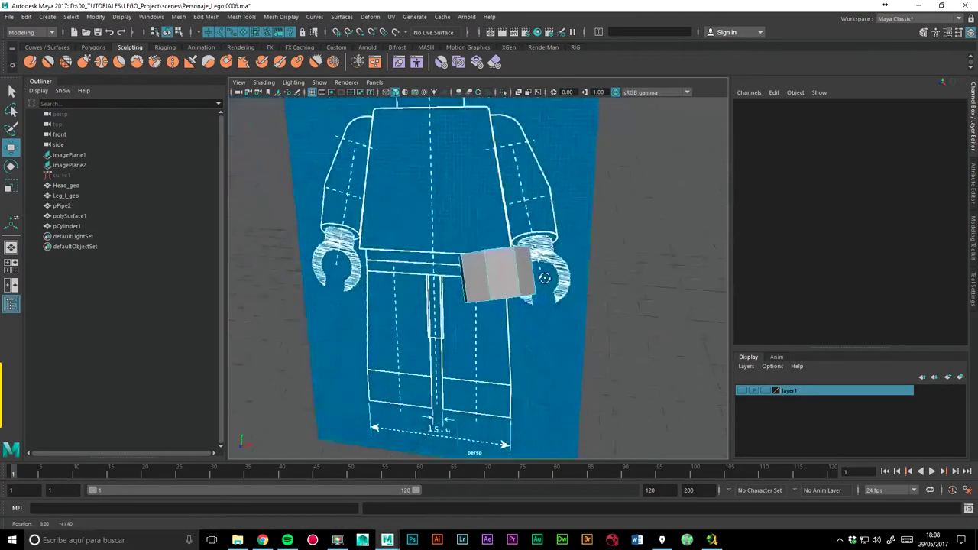
left_click(10, 150)
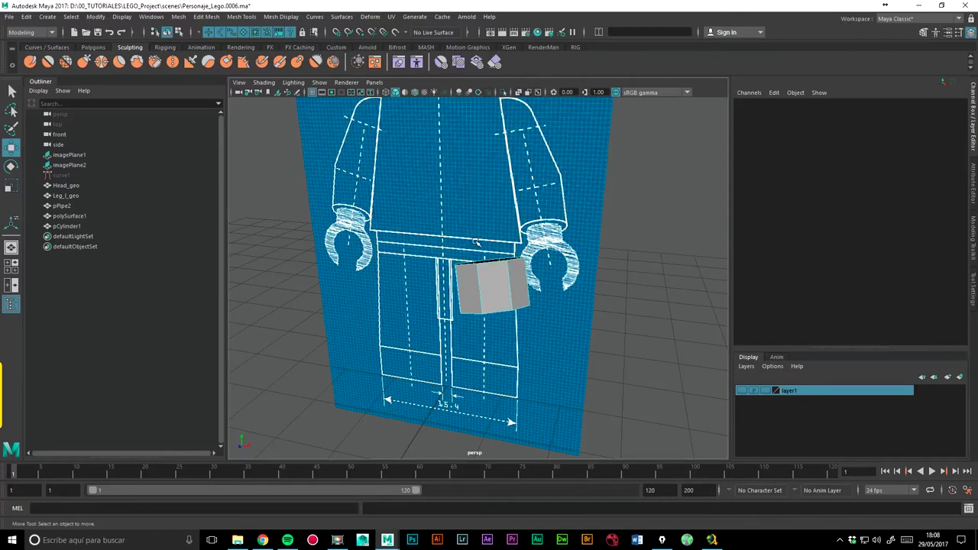
left_click_drag(475, 241, 495, 269, "alt")
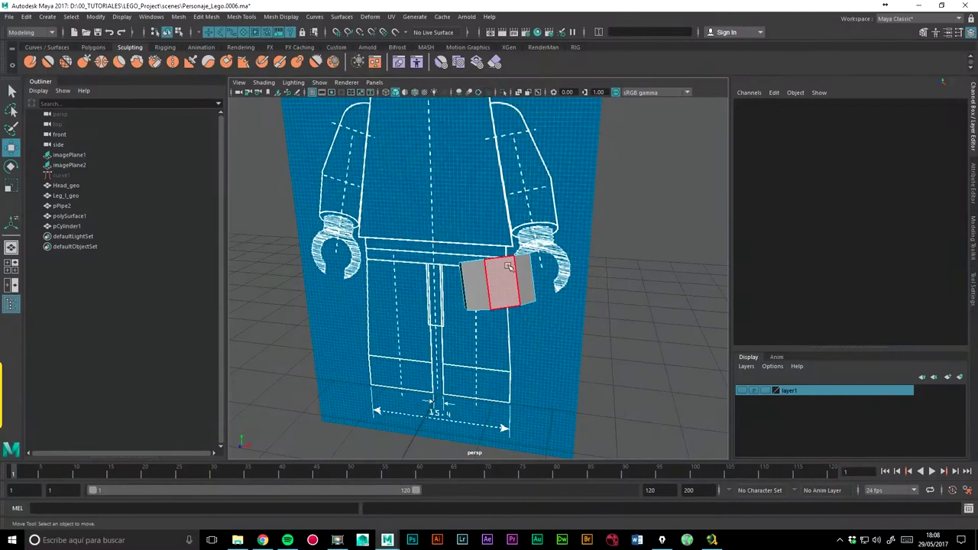
left_click(500, 280)
key("ctrl+d")
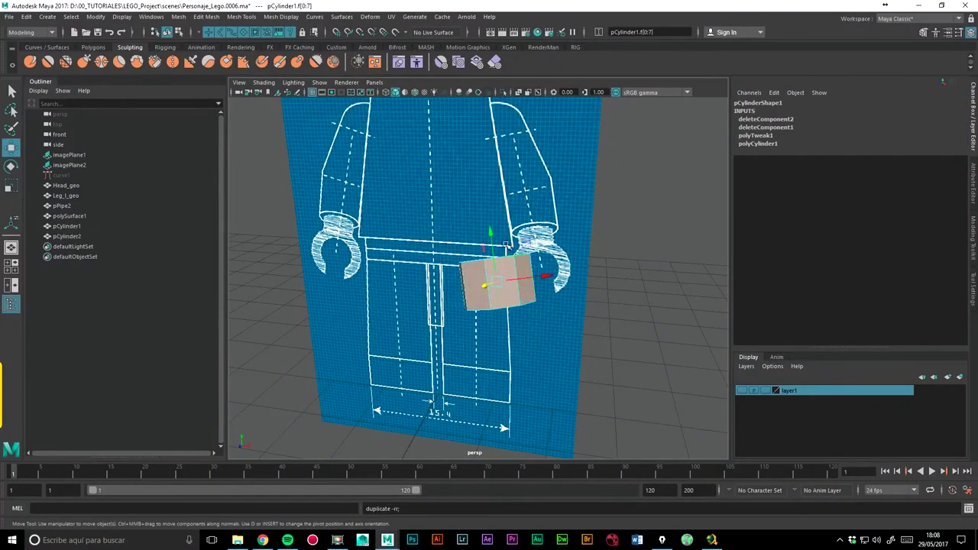
left_click_drag(492, 253, 480, 190)
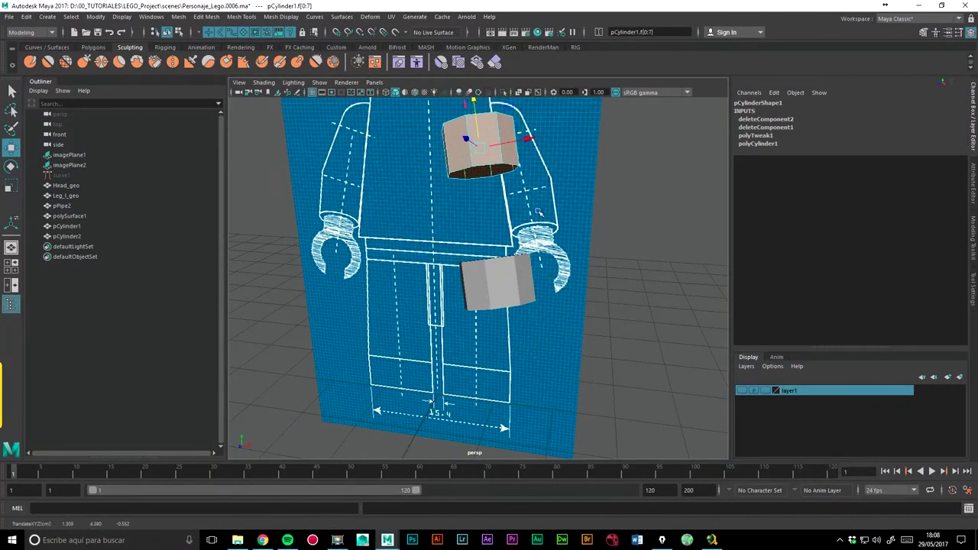
key("space")
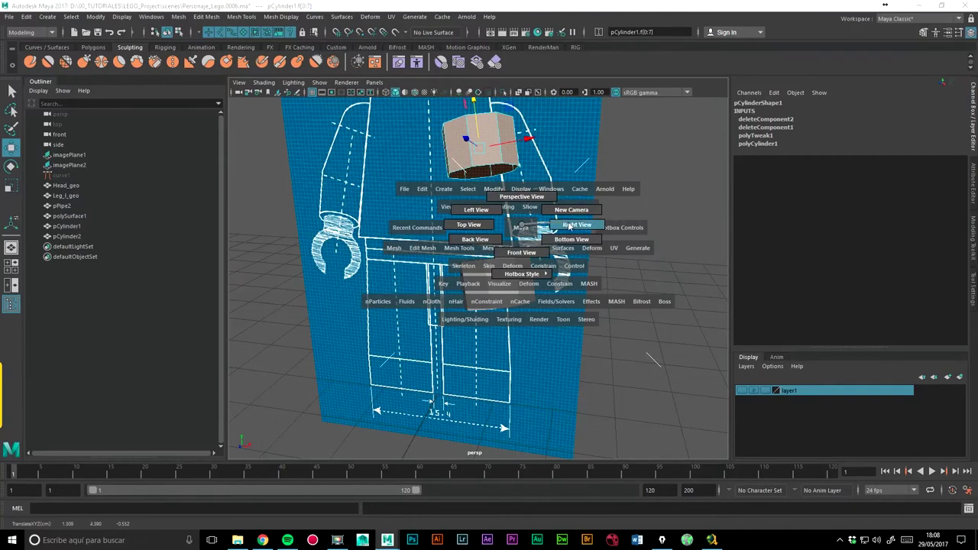
In the right view, move the cylinder onto the shoulder outline and undo a trial tilt.
left_click(569, 227)
scroll(654, 214, "up", 2)
scroll(654, 214, "up", 3)
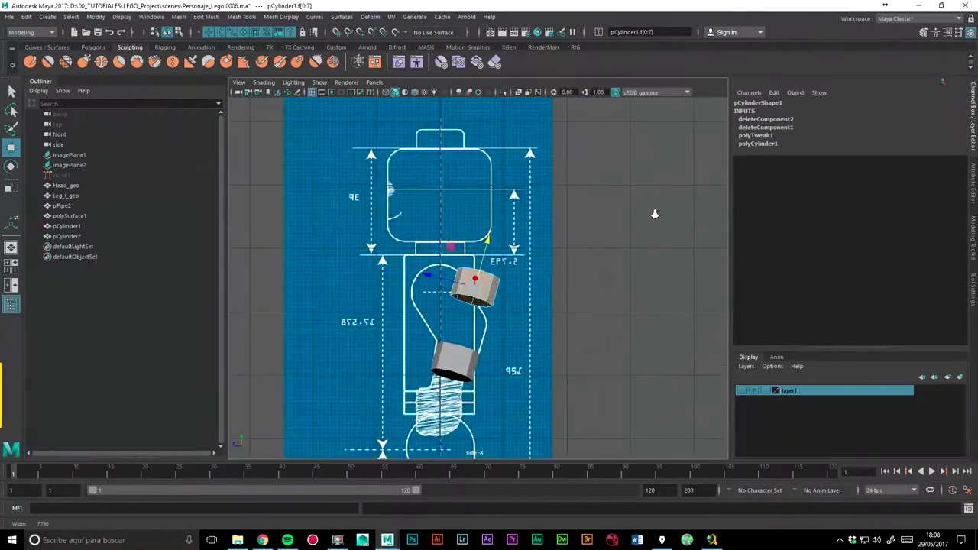
scroll(654, 214, "up", 5)
left_click_drag(473, 305, 374, 323)
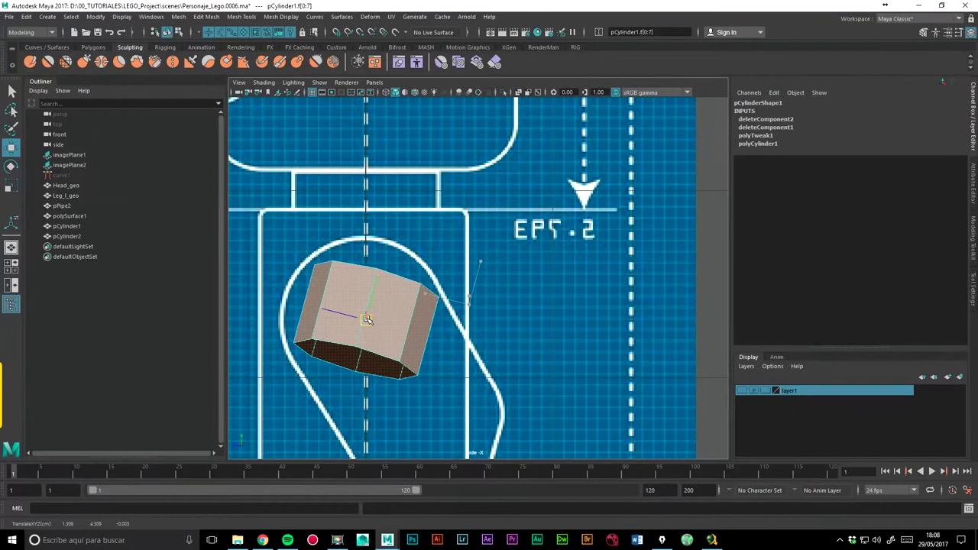
left_click(10, 166)
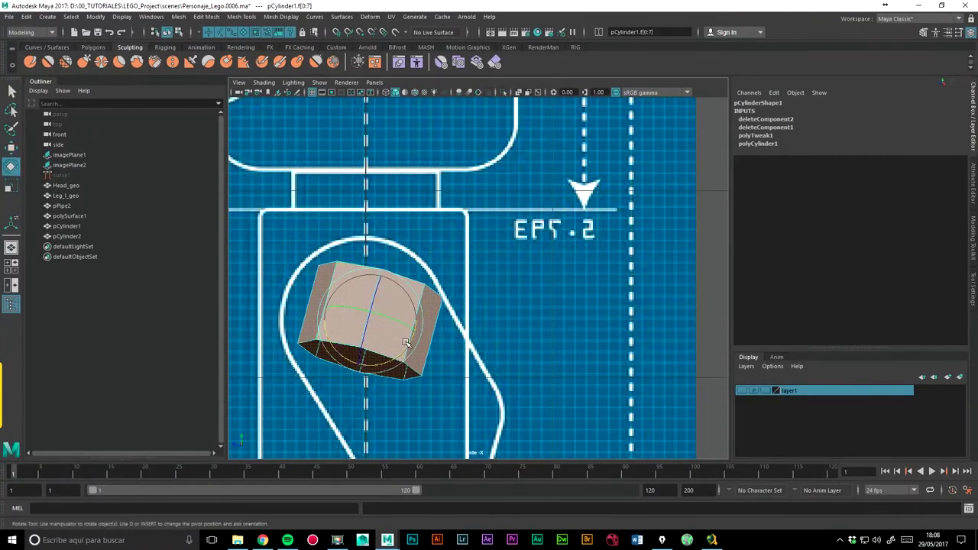
left_click_drag(406, 343, 410, 317)
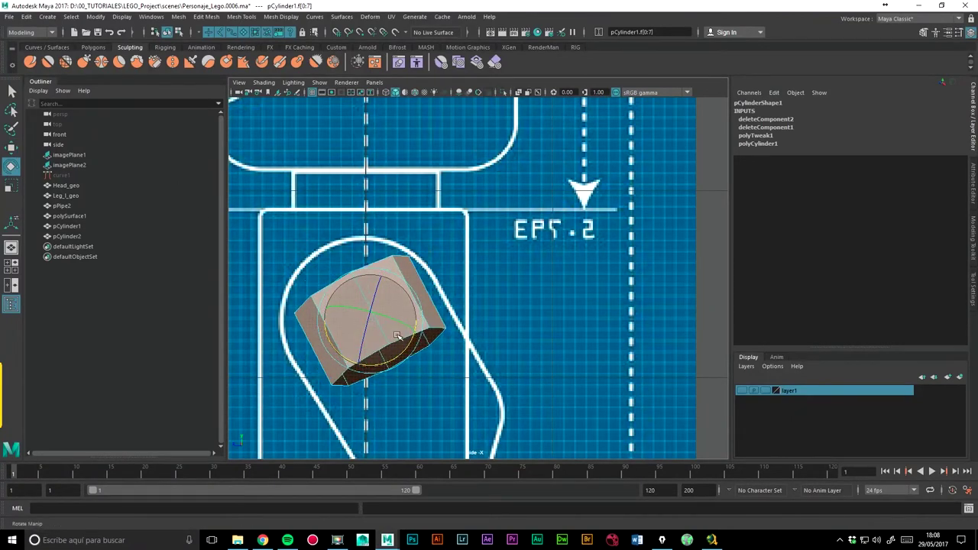
key("ctrl+z")
right_click(405, 301, "shift")
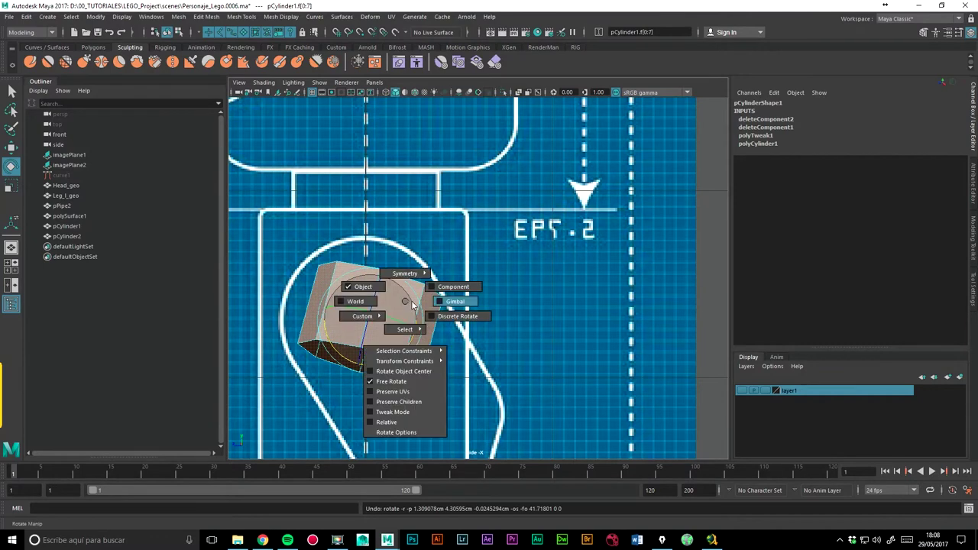
left_click(404, 304)
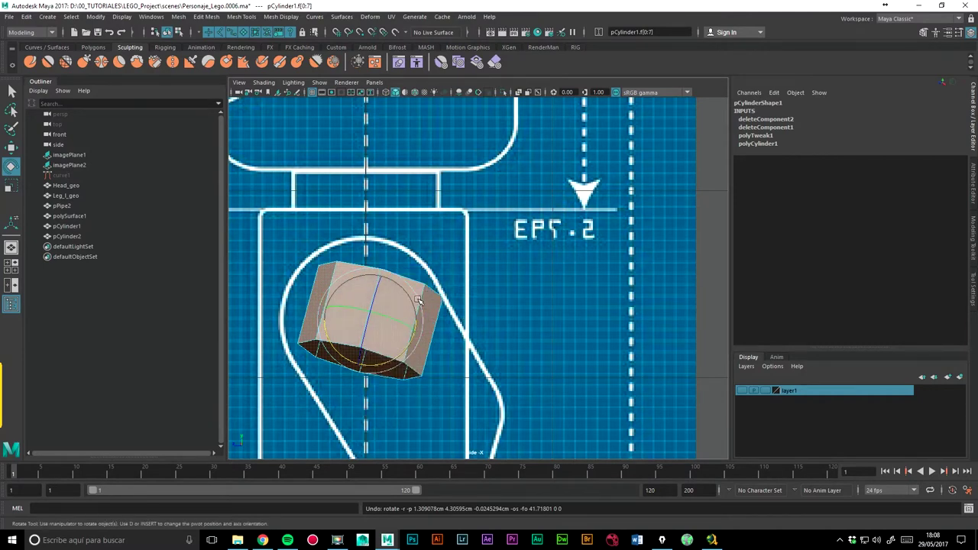
Retry and undo a tilt, try Separate from the Modeling Toolkit, and reselect pCylinder1.
left_click(147, 17)
left_click(151, 18)
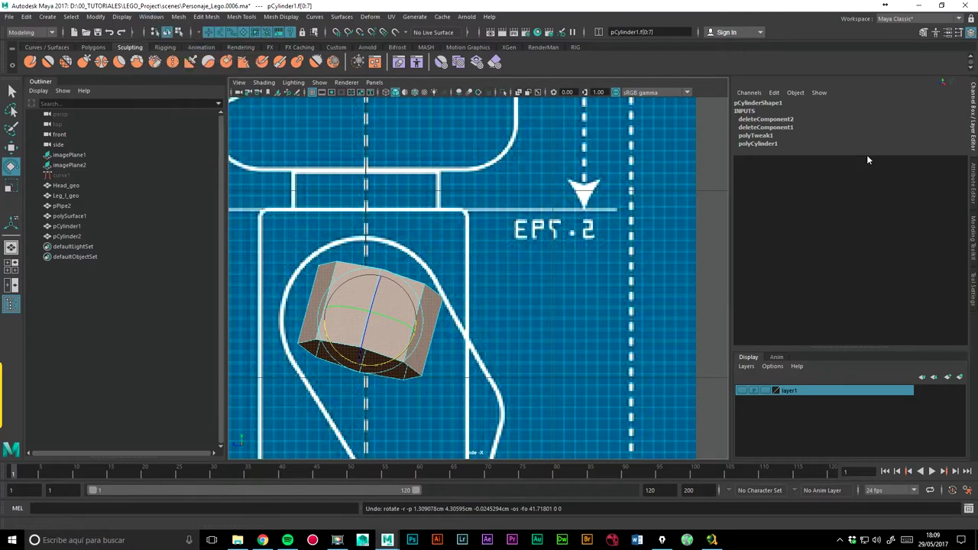
left_click_drag(403, 349, 390, 283)
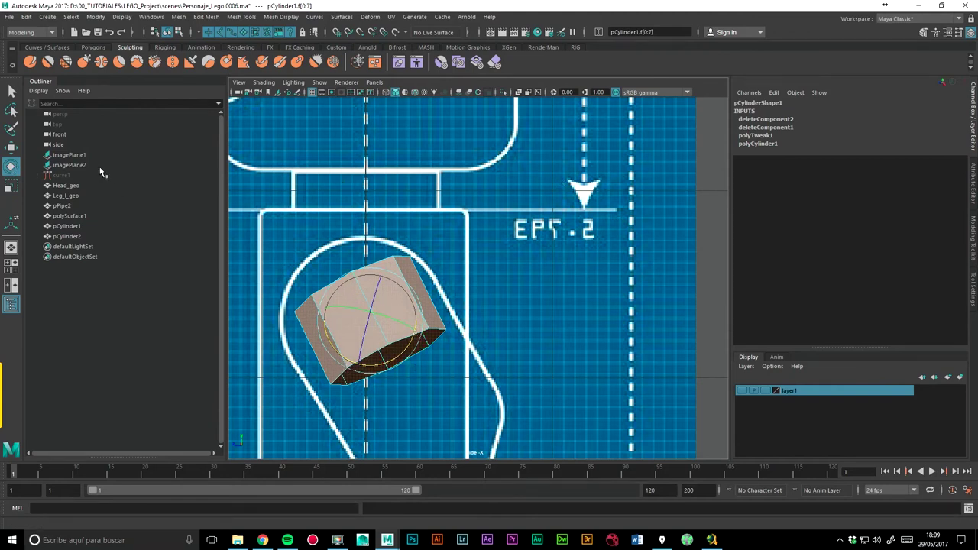
key("ctrl+z")
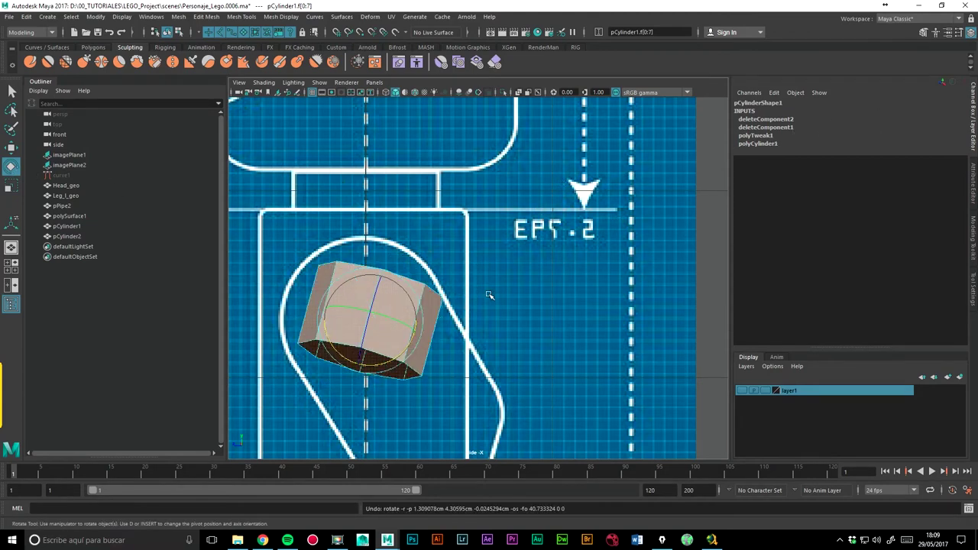
left_click(923, 33)
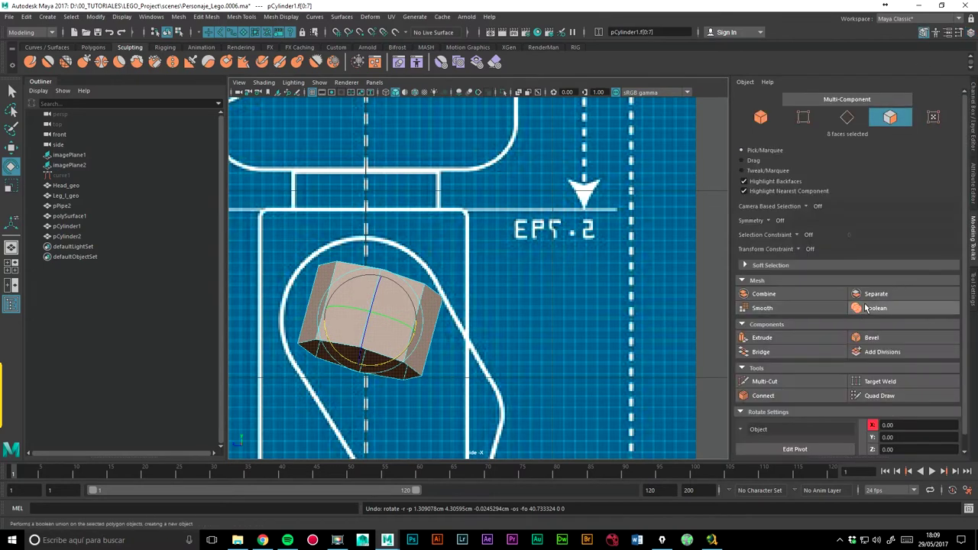
left_click(869, 295)
left_click(378, 335)
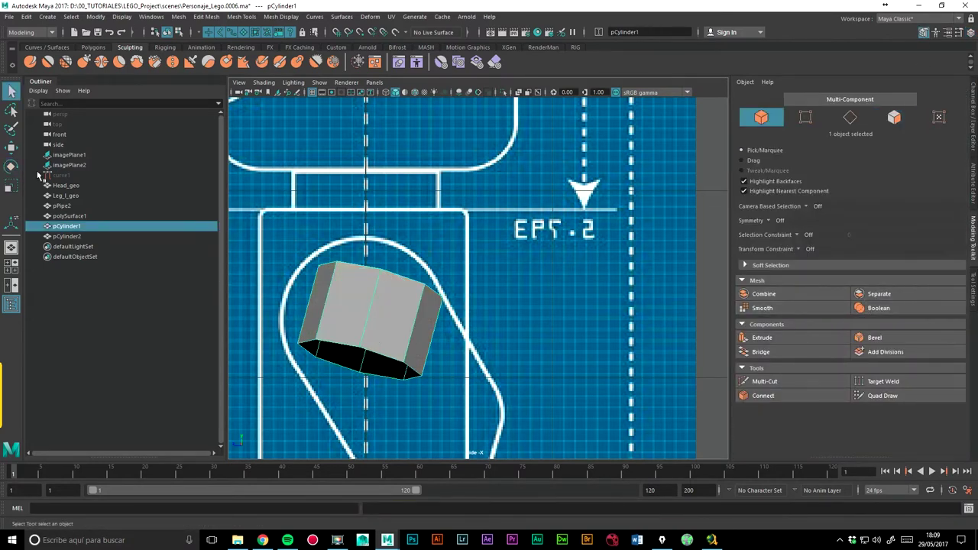
key("e")
scroll(490, 313, "down", 5)
scroll(481, 287, "up", 3)
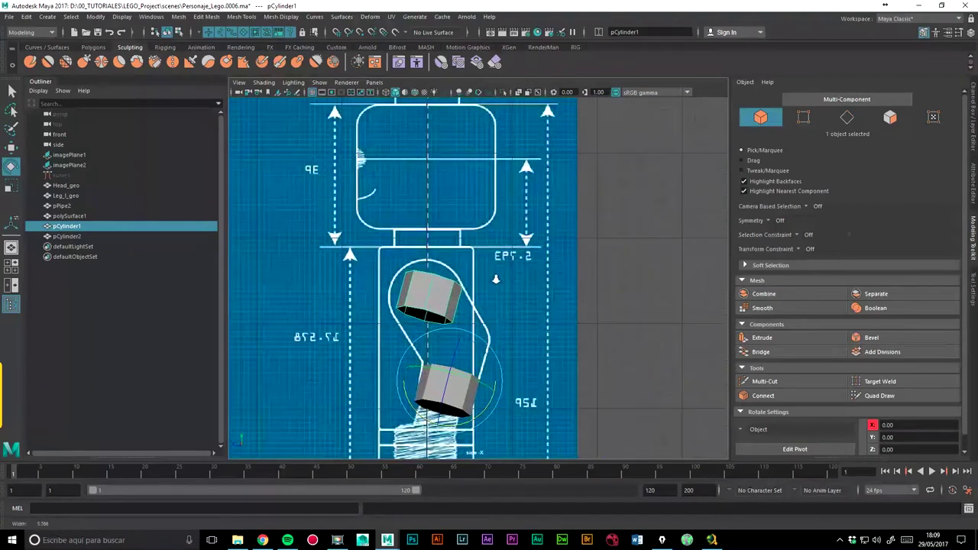
left_click(96, 17)
left_click(96, 16)
Replace the old cylinder with a new polygon cylinder that has 8 axis subdivisions.
key("Delete")
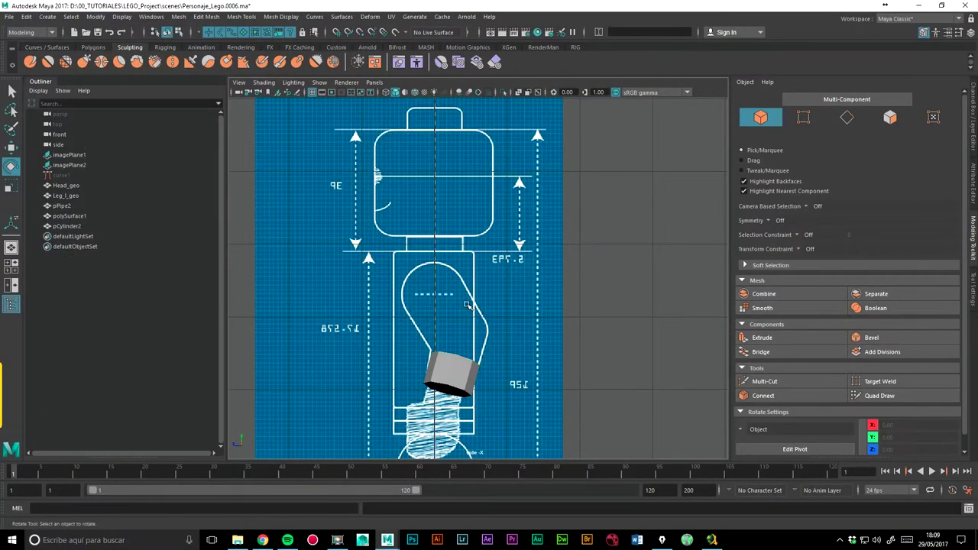
left_click(50, 17)
mouse_move(77, 53)
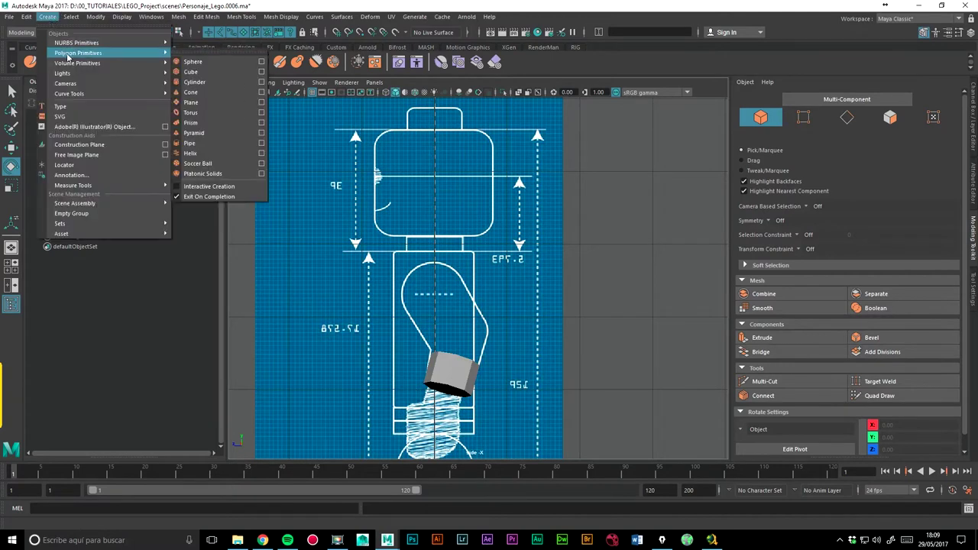
left_click(194, 83)
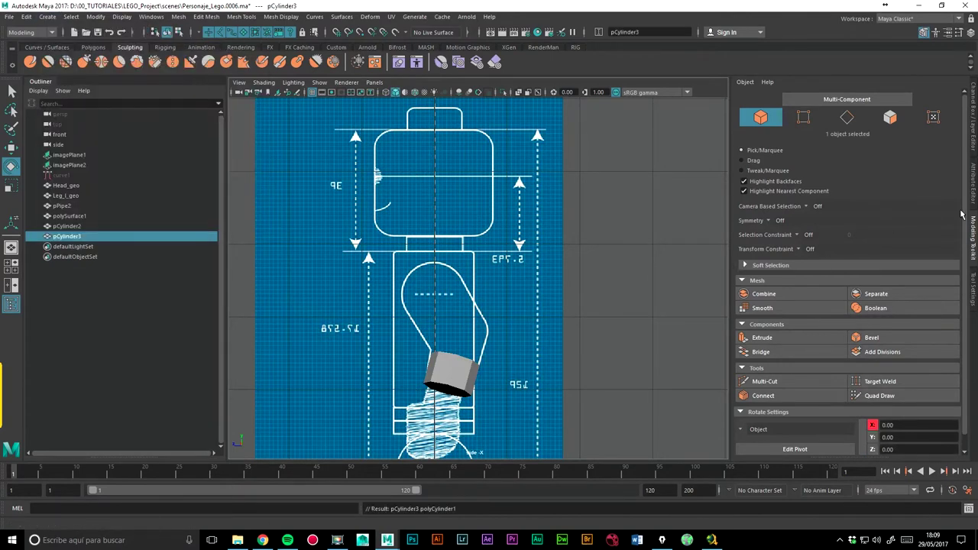
left_click(975, 181)
left_click(974, 151)
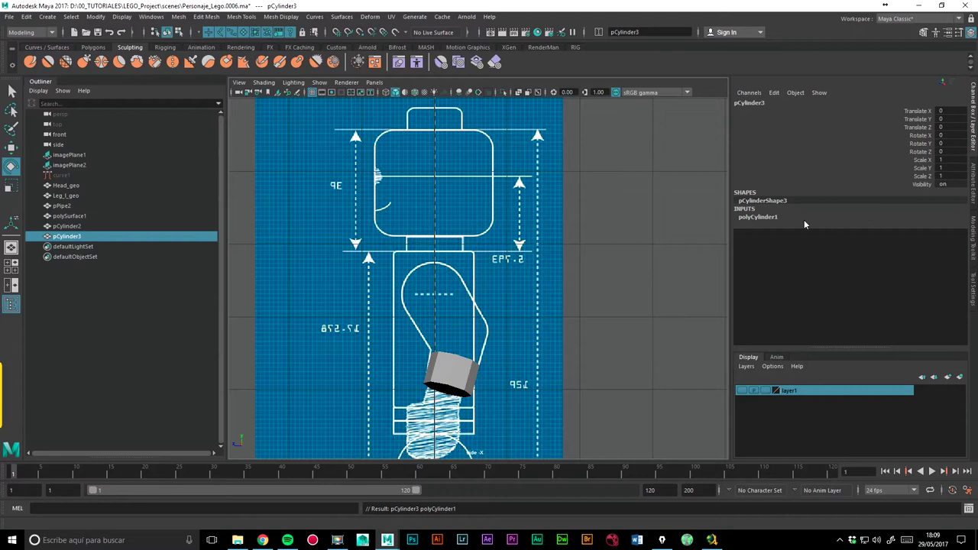
left_click(774, 218)
double_click(948, 240)
key("Return")
scroll(481, 293, "down", 4)
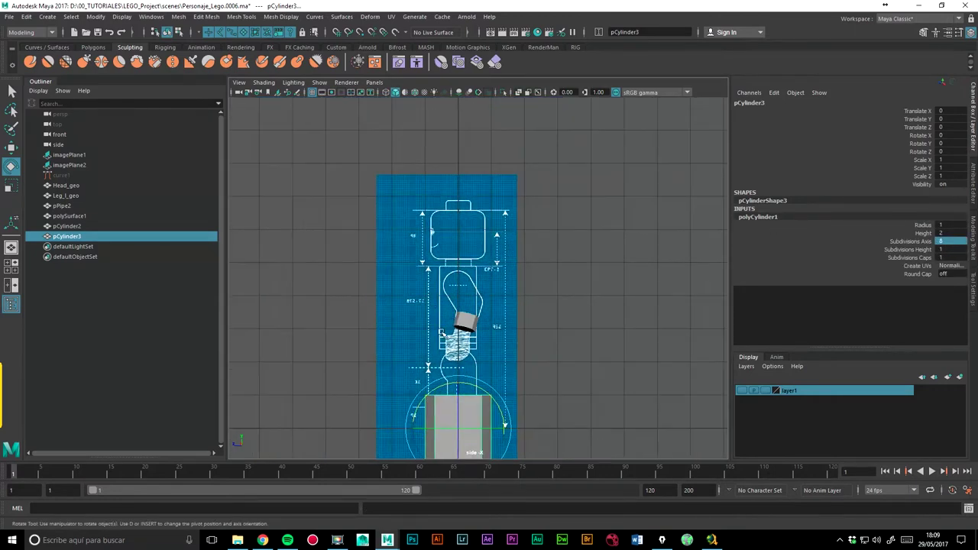
Lift the cylinder up to the arm's top and shrink it uniformly to about 0.297.
left_click(11, 146)
left_click_drag(458, 428, 459, 276)
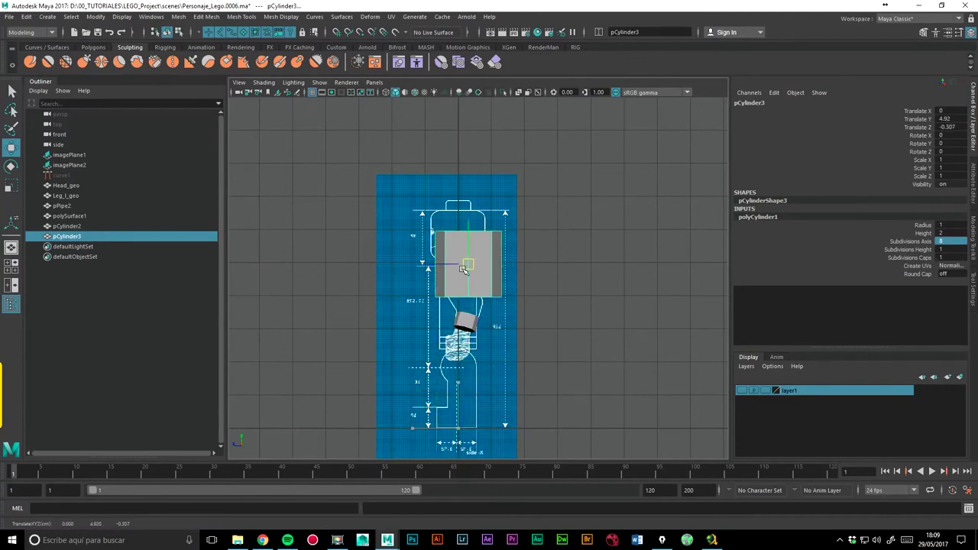
scroll(459, 276, "up", 2)
scroll(458, 277, "up", 3)
scroll(458, 276, "down", 2)
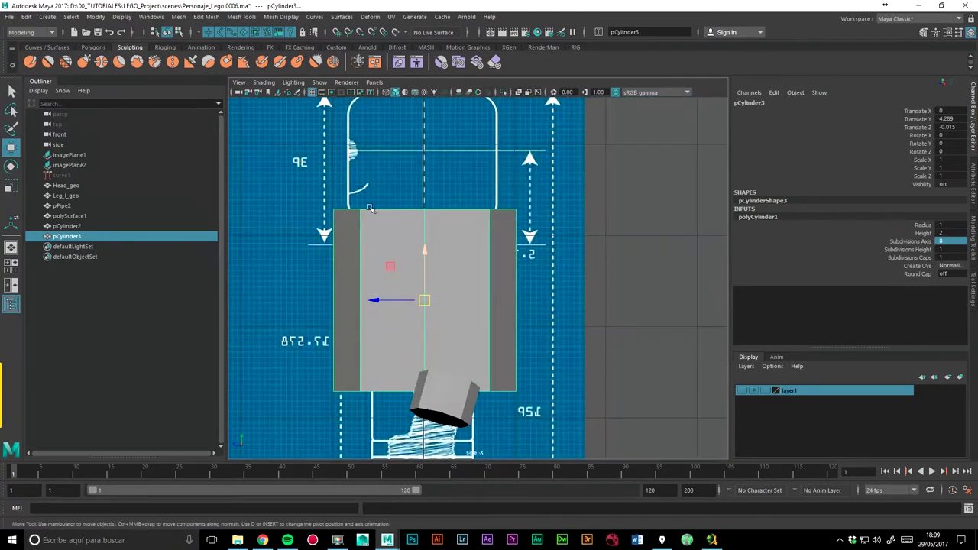
left_click(11, 184)
left_click_drag(424, 301, 320, 312)
scroll(407, 240, "up", 2)
scroll(407, 240, "up", 2)
Rotate the cylinder 90° in Z and about -33.8° in Y to sit in the shoulder outline.
middle_click_drag(406, 240, 485, 164, "alt")
scroll(510, 157, "up", 2)
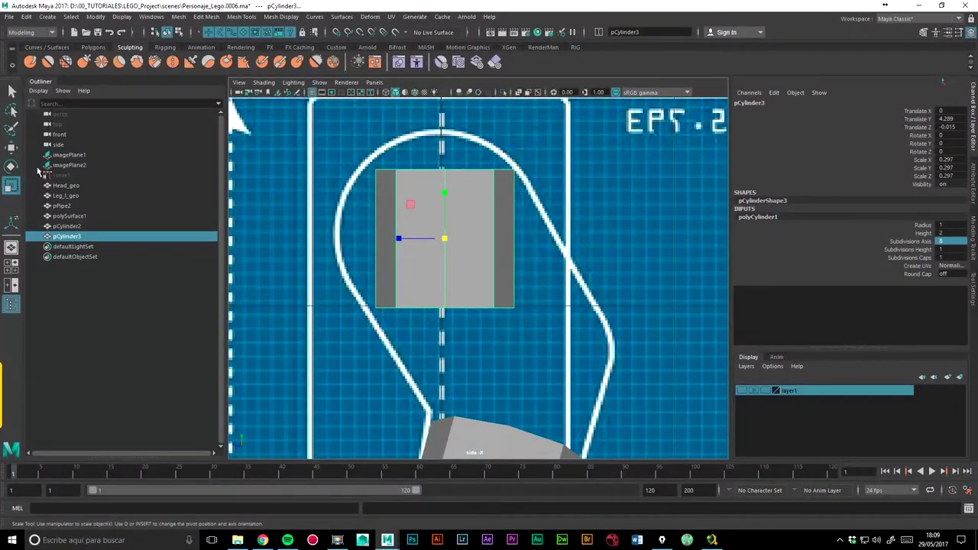
left_click(11, 166)
mouse_move(484, 228)
left_mouse_down()
mouse_move(474, 202)
mouse_move(470, 220)
left_mouse_up()
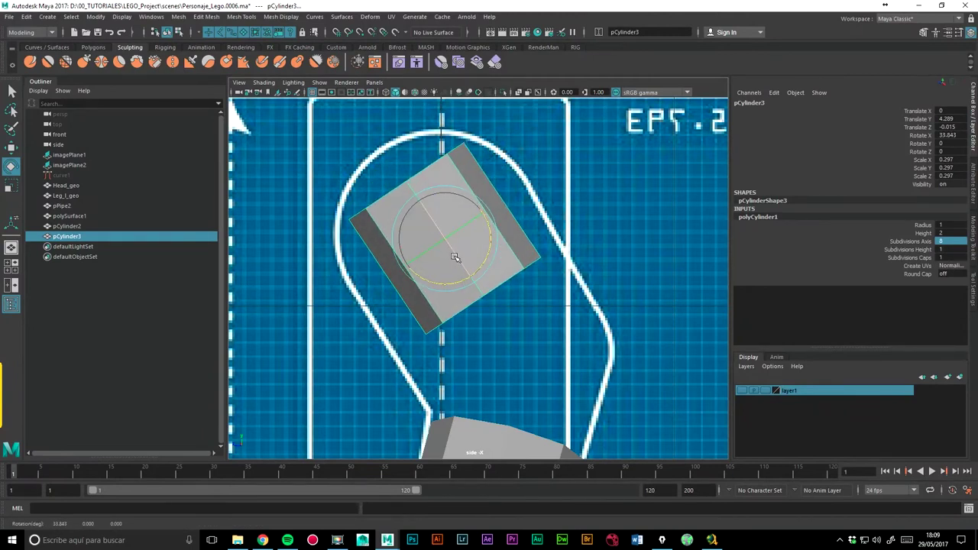
left_click_drag(454, 258, 438, 232)
key("ctrl+z")
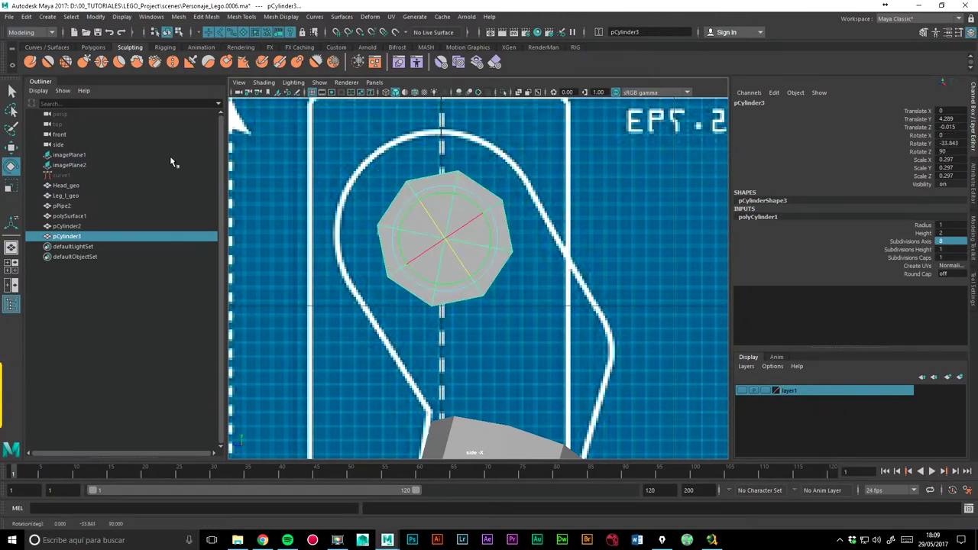
Enlarge the cylinder, spin it around its axis, and nudge it into the arm's rounded top.
left_click(11, 186)
left_click_drag(445, 238, 517, 217)
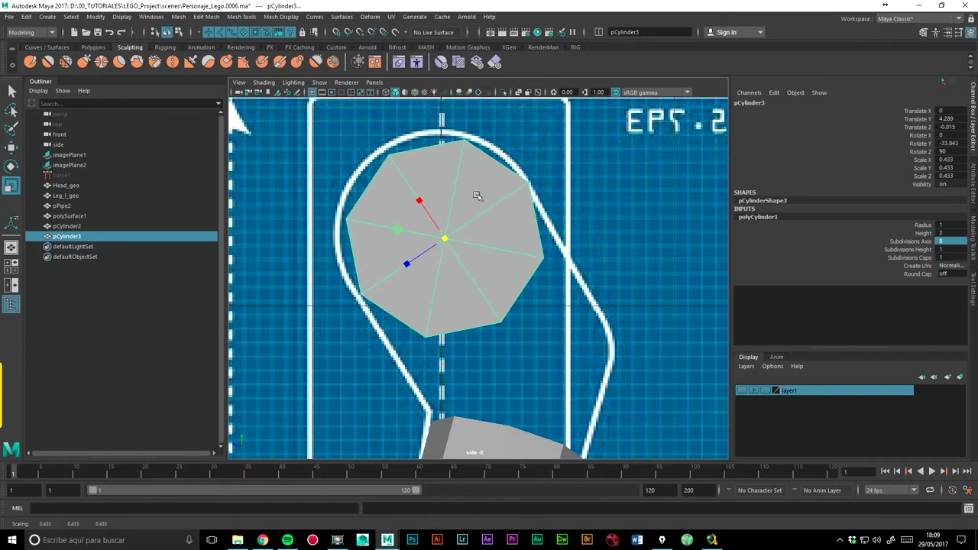
left_click(11, 166)
mouse_move(481, 220)
left_mouse_down()
mouse_move(489, 234)
mouse_move(489, 223)
mouse_move(450, 247)
left_mouse_up()
left_click(12, 147)
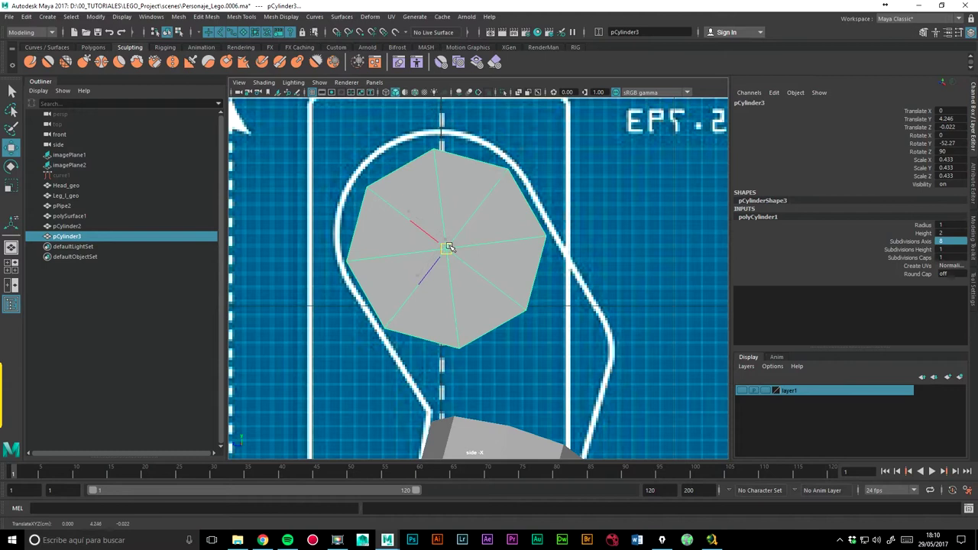
left_click(11, 186)
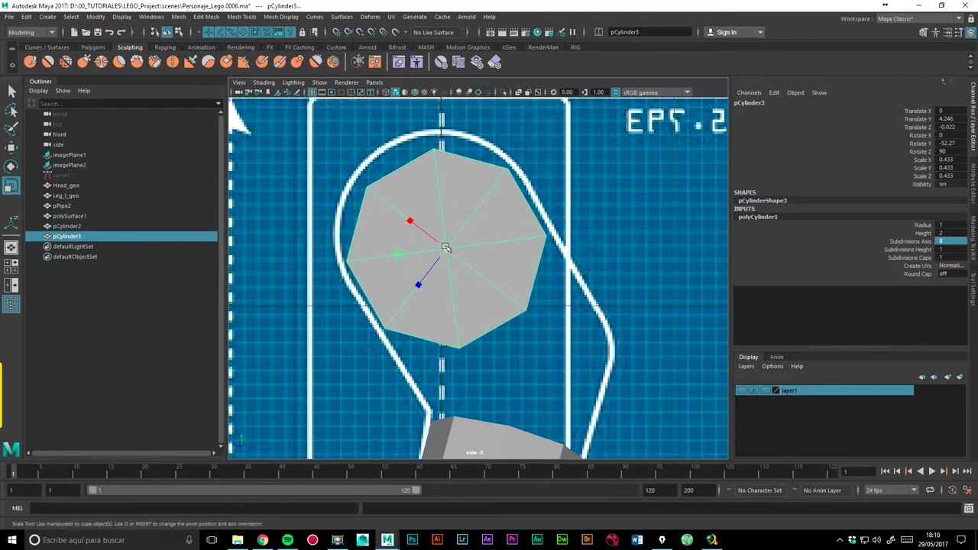
left_click_drag(447, 247, 466, 238)
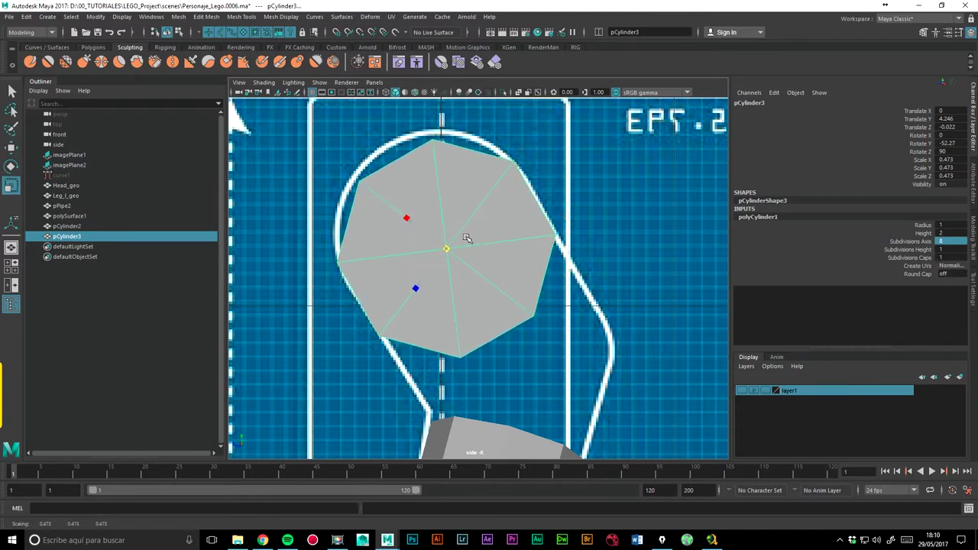
left_click(11, 147)
left_click_drag(446, 249, 488, 225)
key("e")
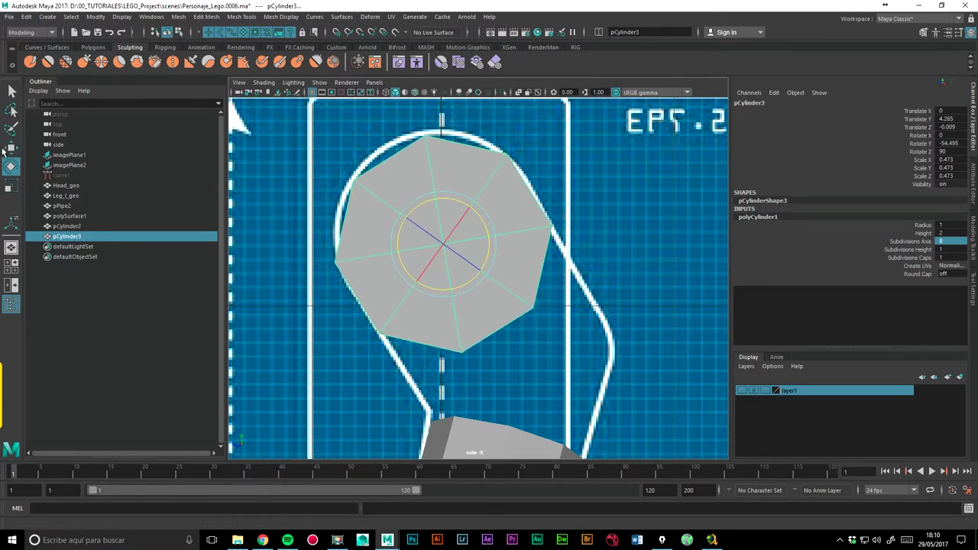
left_click(11, 150)
left_click_drag(444, 246, 444, 243)
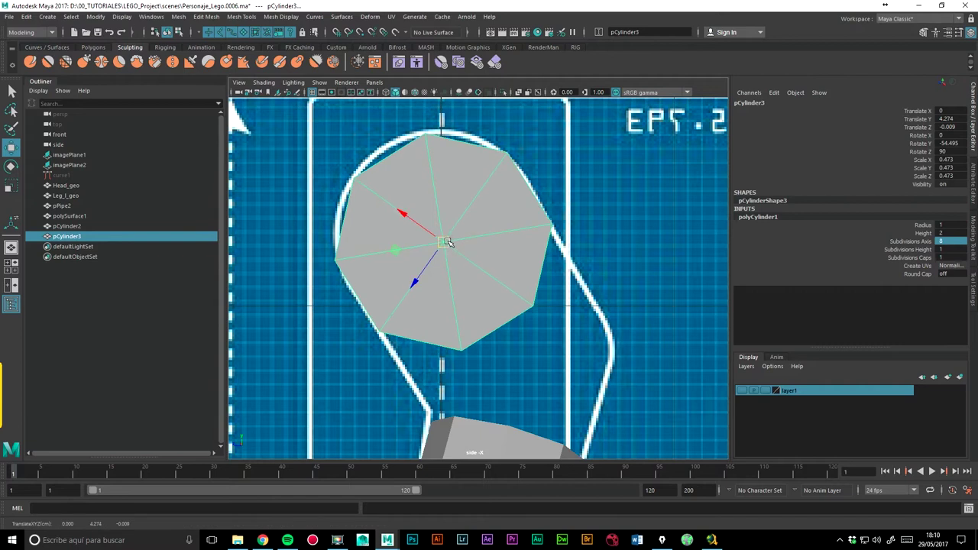
Fine-tune the cylinder's size (about 0.499) and position against smooth preview, ending in wireframe display.
key("3")
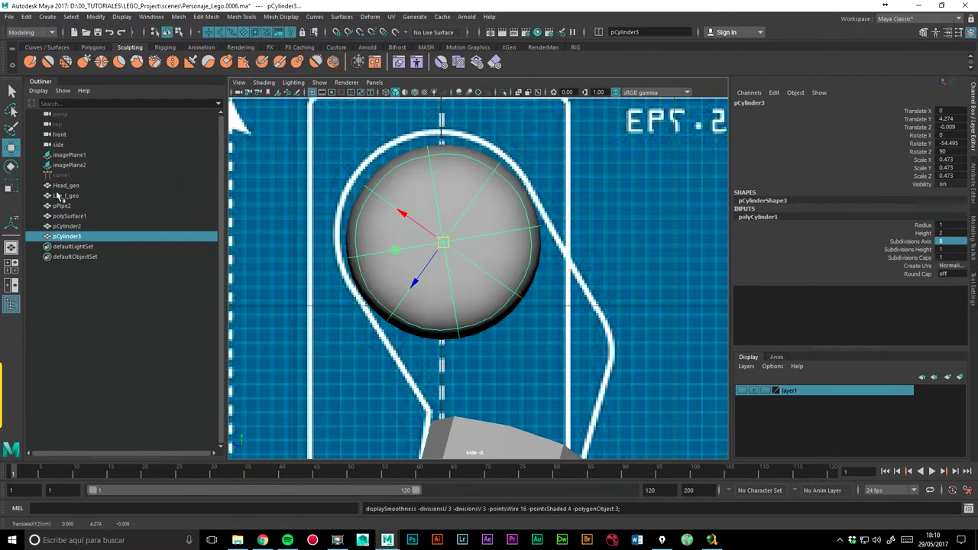
left_click(11, 186)
left_click_drag(446, 243, 465, 237)
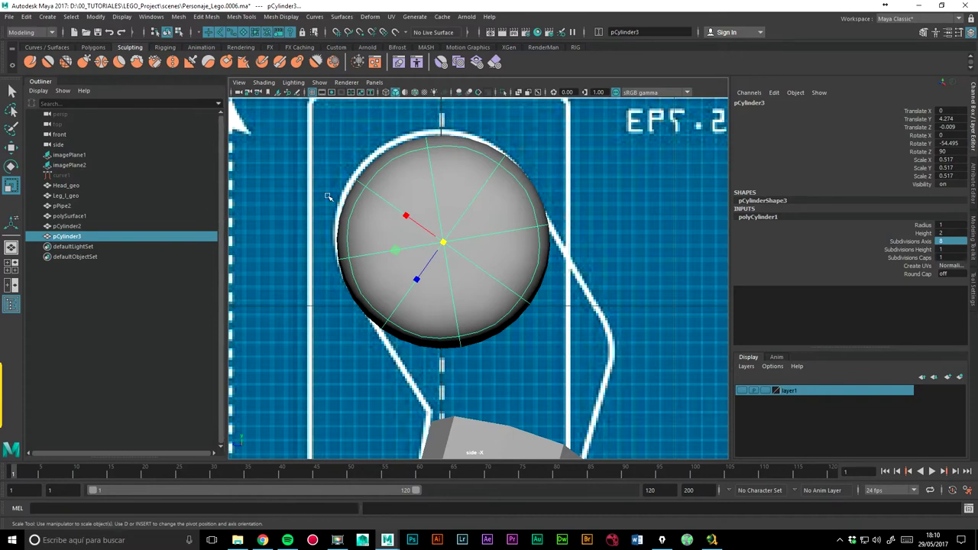
key("w")
left_click_drag(443, 239, 449, 234)
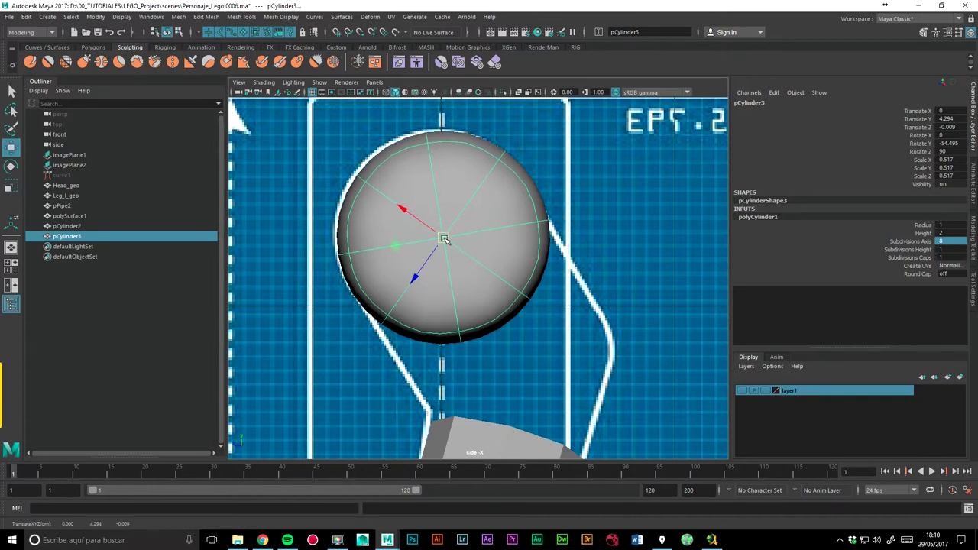
key("1")
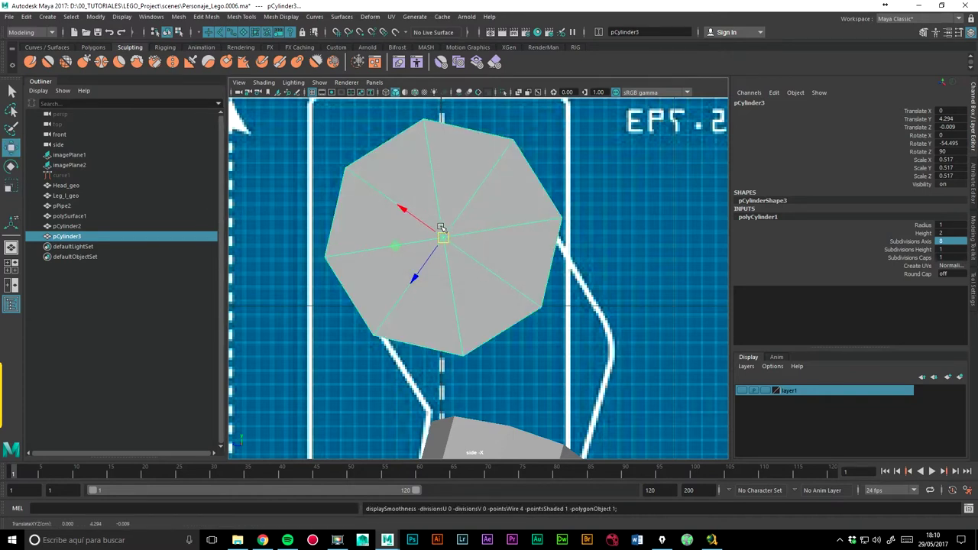
scroll(595, 255, "down", 4)
scroll(489, 221, "up", 4)
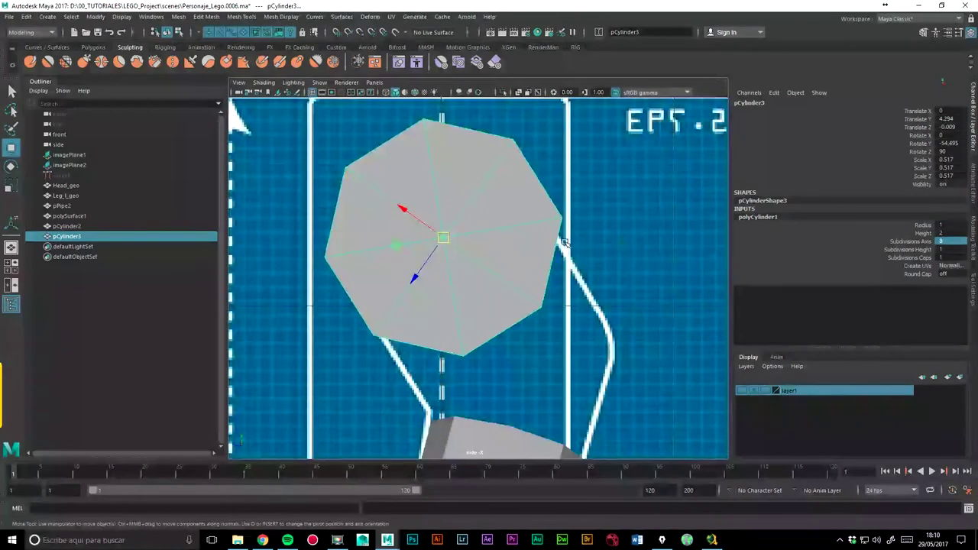
left_click(12, 187)
left_click_drag(443, 237, 443, 243)
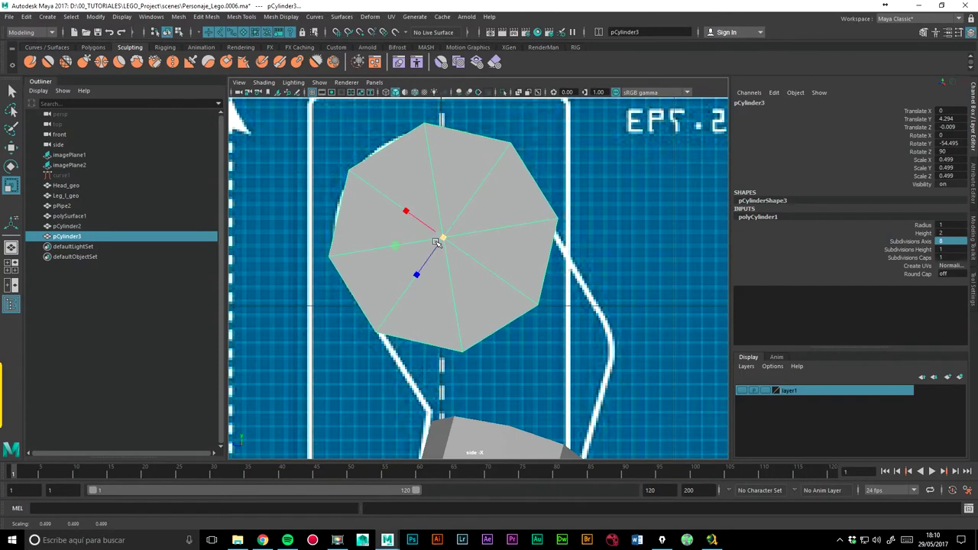
key("4")
key("q")
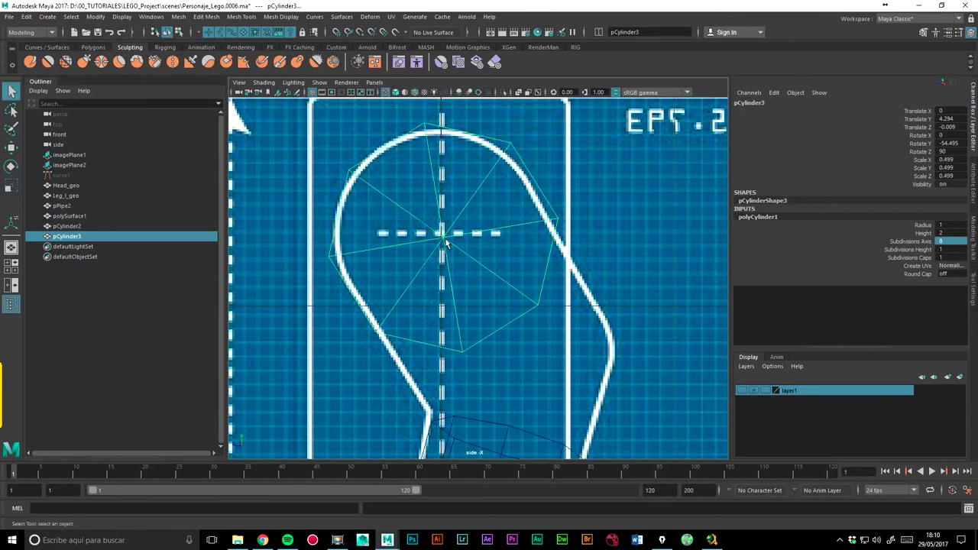
key("w")
left_click_drag(440, 238, 442, 240)
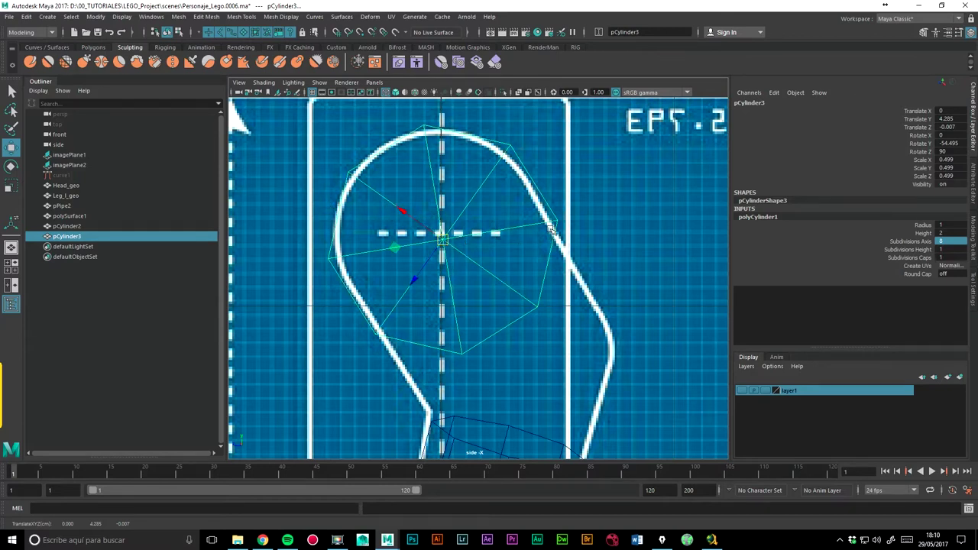
In the front view, slide the cylinder along X to 1.242 over the right-hand arm.
key("space")
left_click_drag(529, 267, 532, 236)
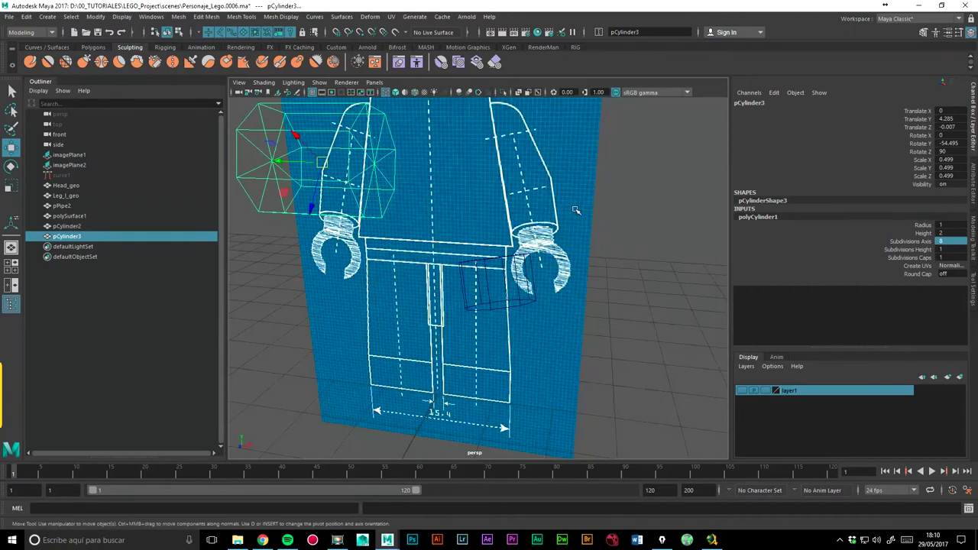
mouse_move(576, 210)
left_mouse_down("alt")
mouse_move(508, 252)
mouse_move(538, 286)
left_mouse_up("alt")
key("space")
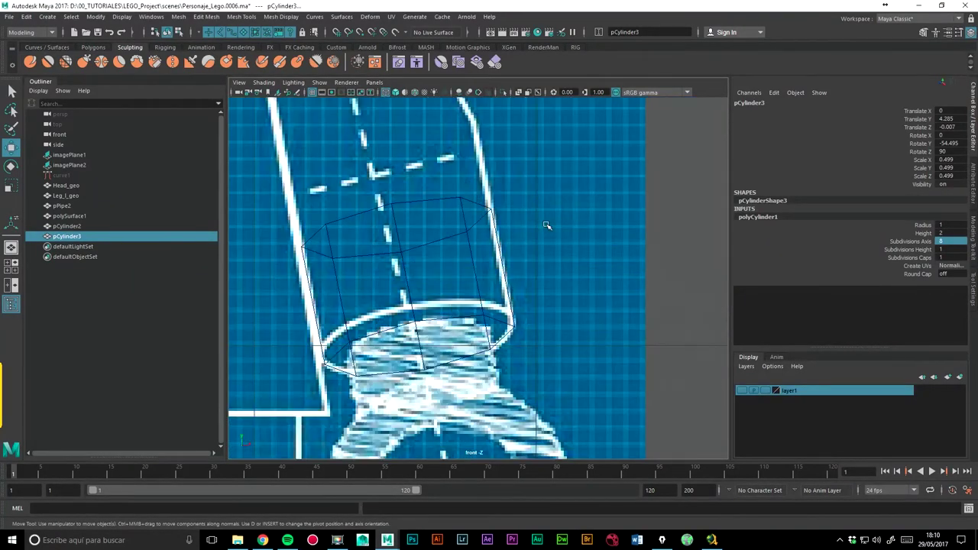
key("a")
scroll(328, 350, "up", 5)
left_click_drag(329, 350, 479, 331)
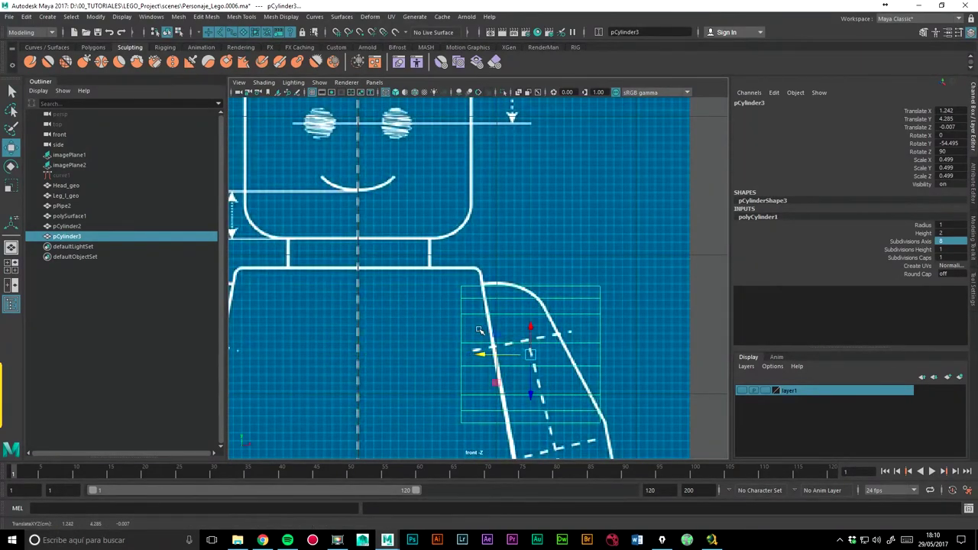
Flatten the cylinder into a thin disc, tilt it, and shift it onto the arm's edge.
key("r")
left_click_drag(483, 354, 527, 355)
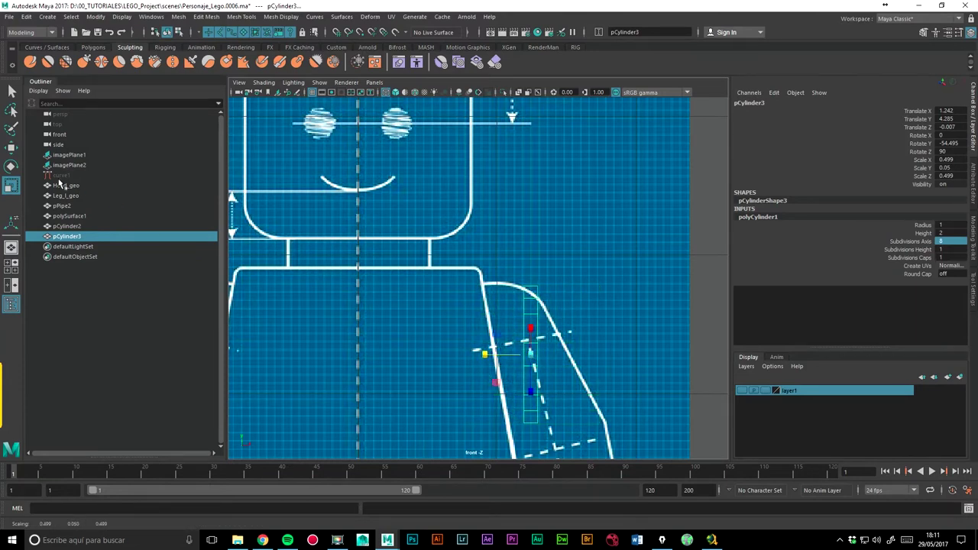
key("e")
mouse_move(577, 348)
left_mouse_down()
mouse_move(575, 362)
mouse_move(585, 353)
left_mouse_up()
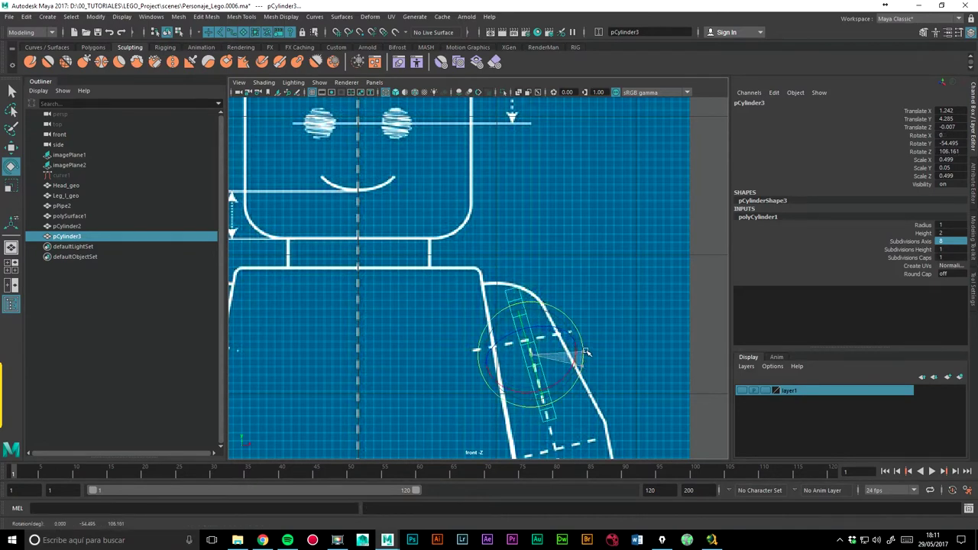
left_click_drag(585, 353, 579, 350)
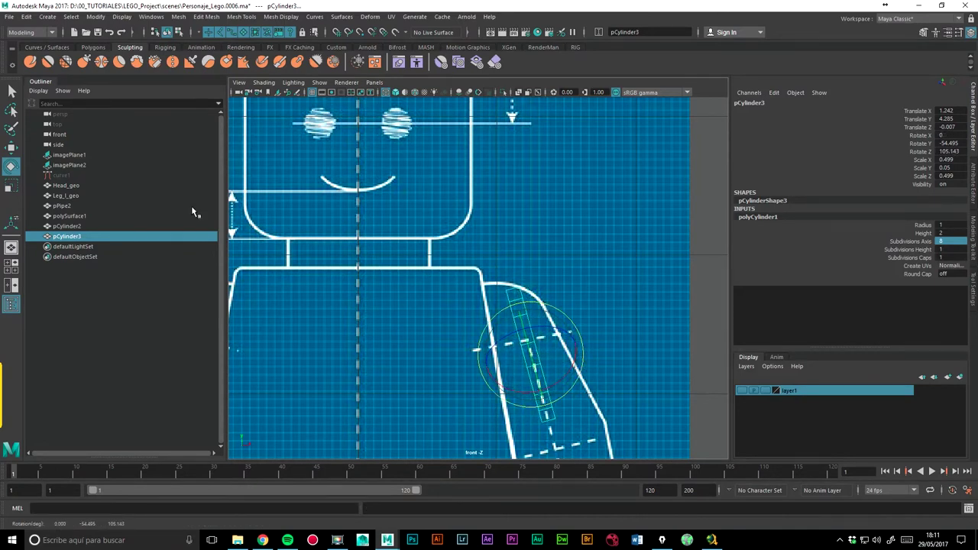
left_click(10, 148)
mouse_move(485, 365)
left_mouse_down()
mouse_move(458, 371)
mouse_move(502, 348)
left_mouse_up()
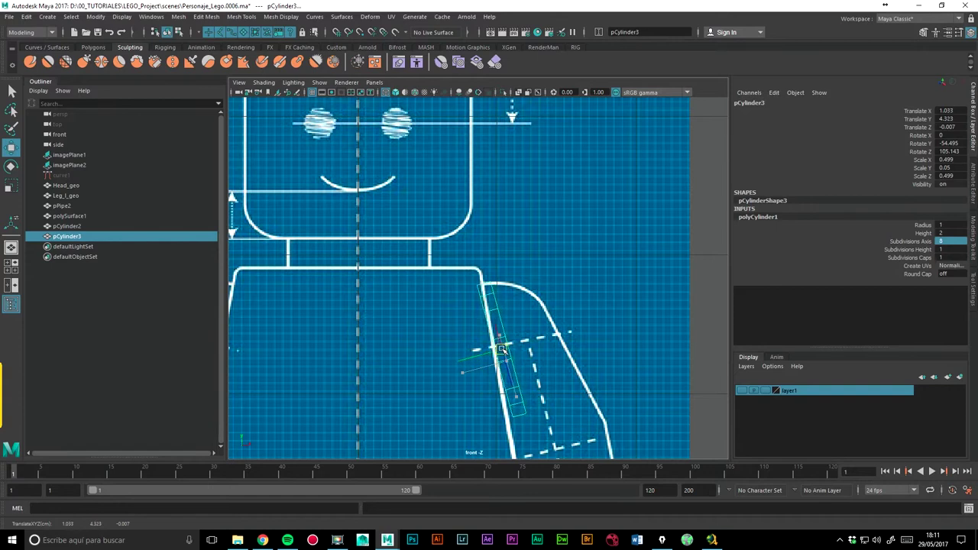
Rotate the disc to 100.216° in Z to match the arm's angle, then view it in perspective.
left_click(10, 166)
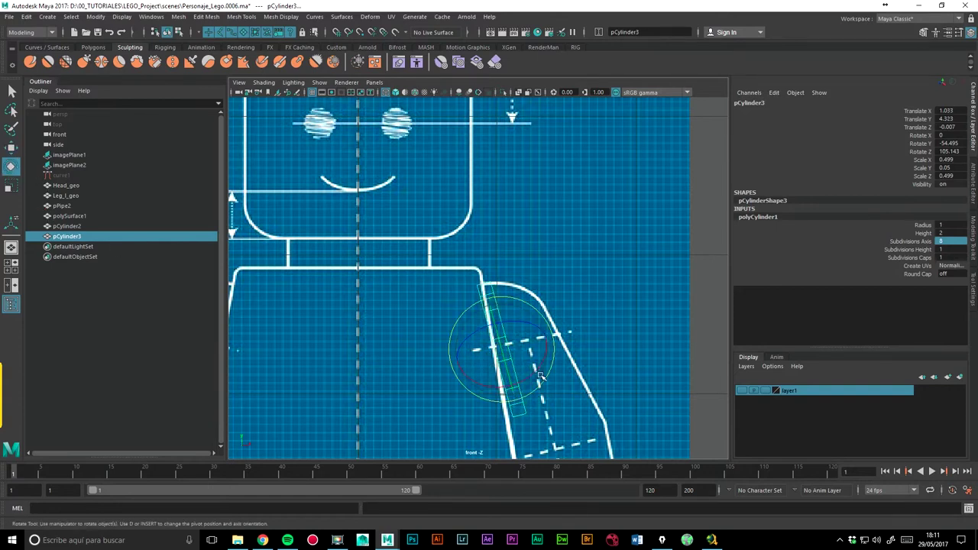
left_click_drag(547, 369, 549, 375)
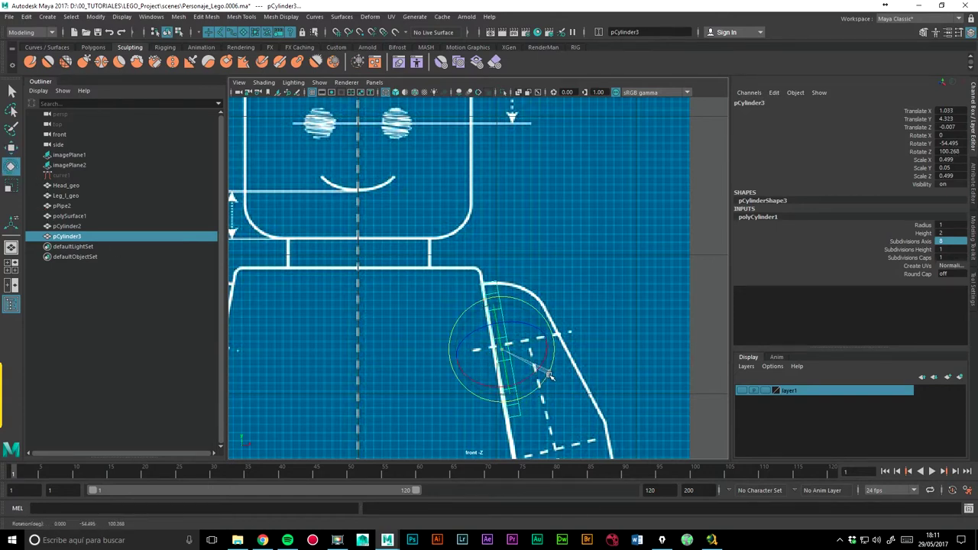
key("ctrl+z")
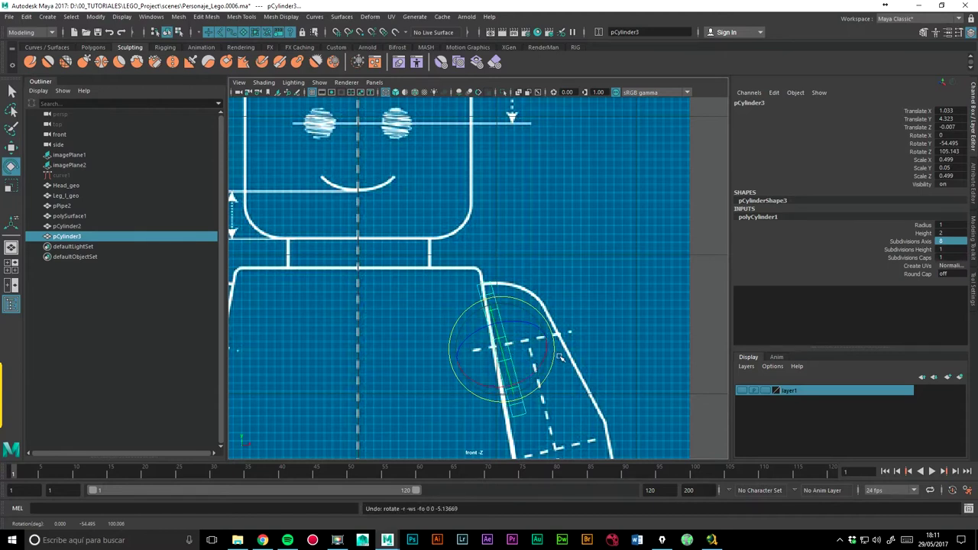
left_click_drag(556, 353, 558, 359)
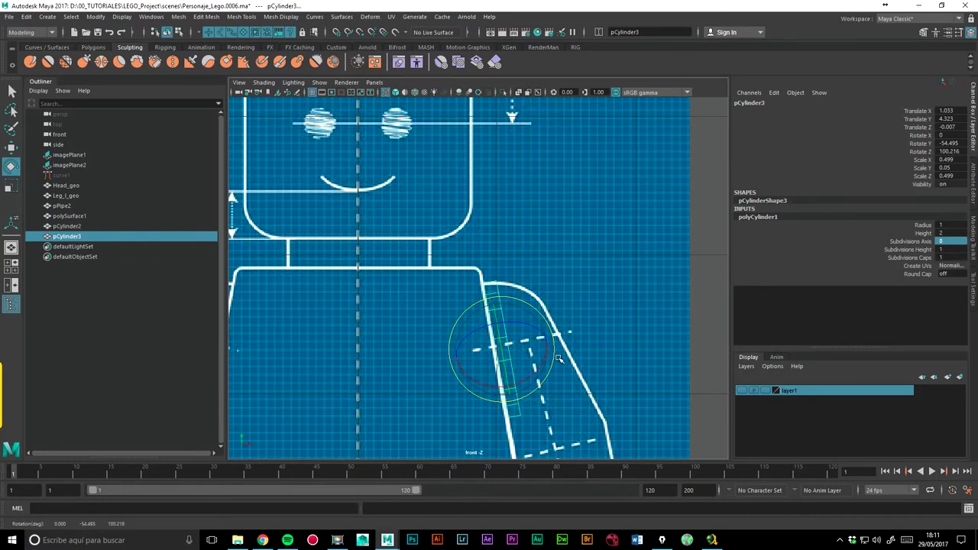
middle_click_drag(535, 306, 527, 241, "alt")
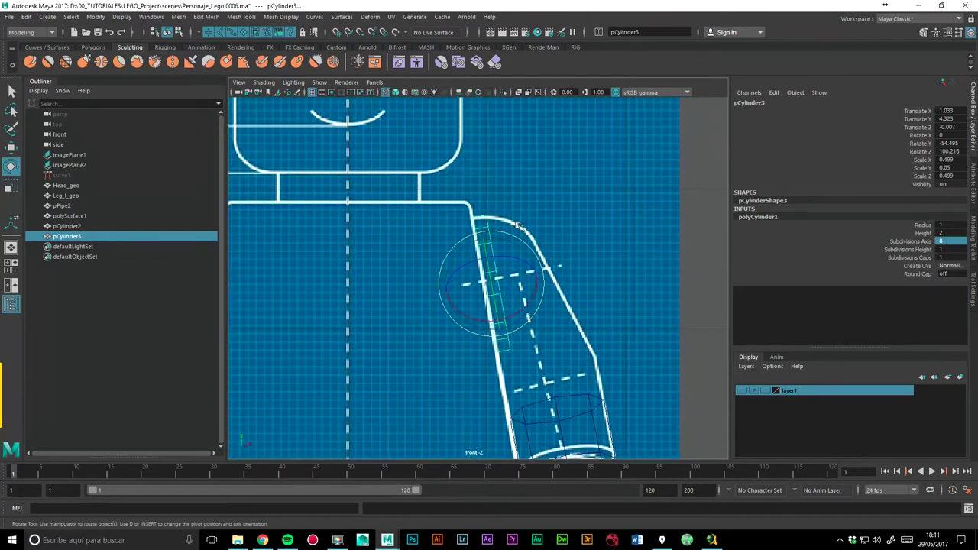
scroll(622, 213, "up", 2)
scroll(553, 284, "up", 1)
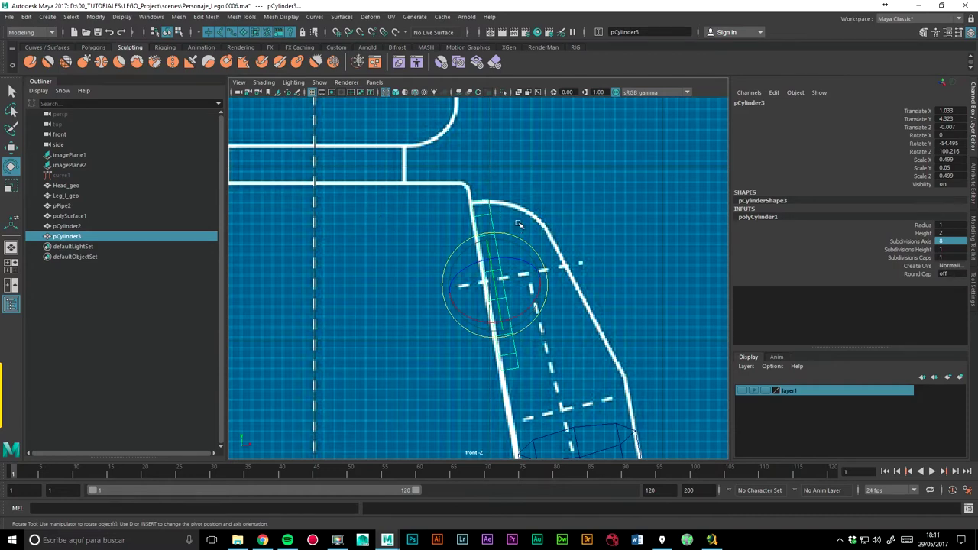
key("space")
mouse_move(519, 223)
left_mouse_down()
mouse_move(521, 195)
mouse_move(541, 234)
left_mouse_up()
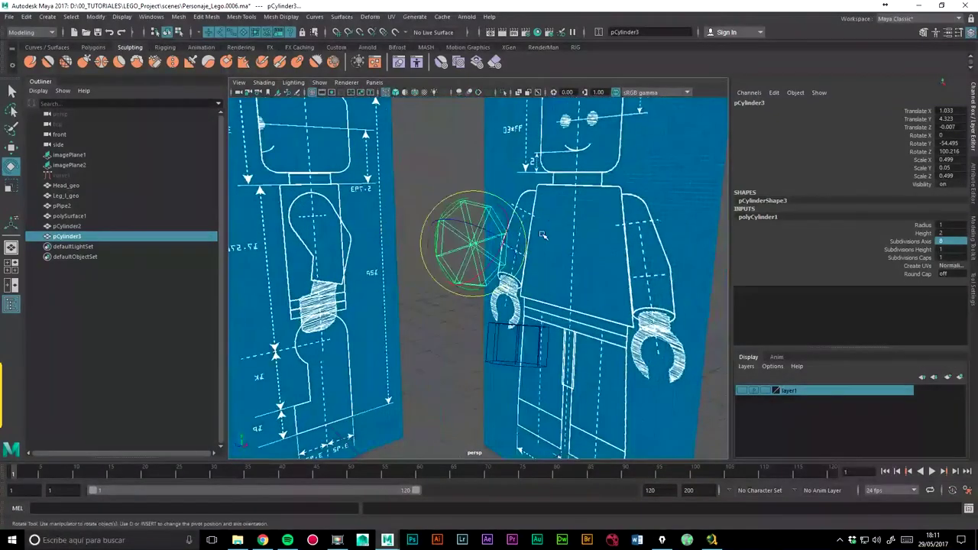
Hide the imagePlane1 and imagePlane2 blueprint planes.
left_click(80, 157)
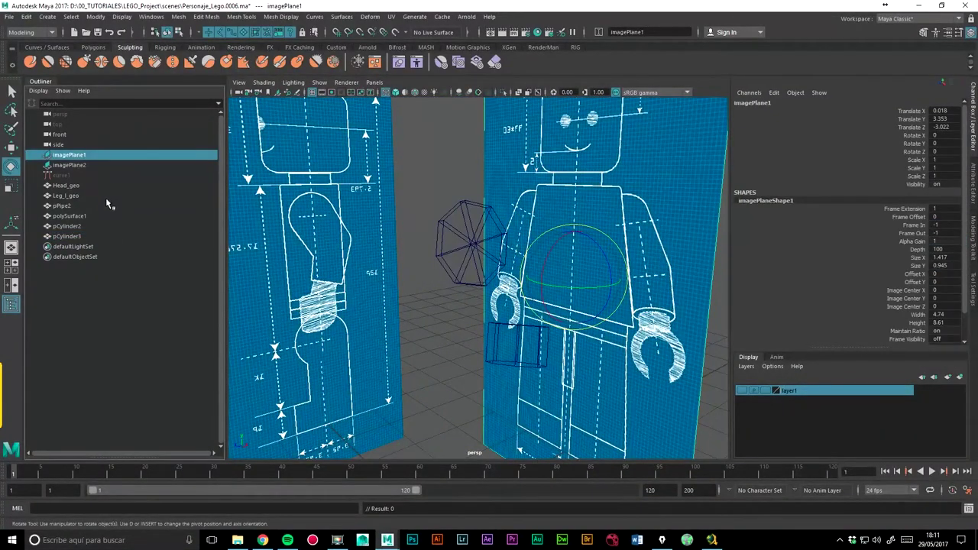
key("ctrl+h")
left_click(73, 166)
key("ctrl+h")
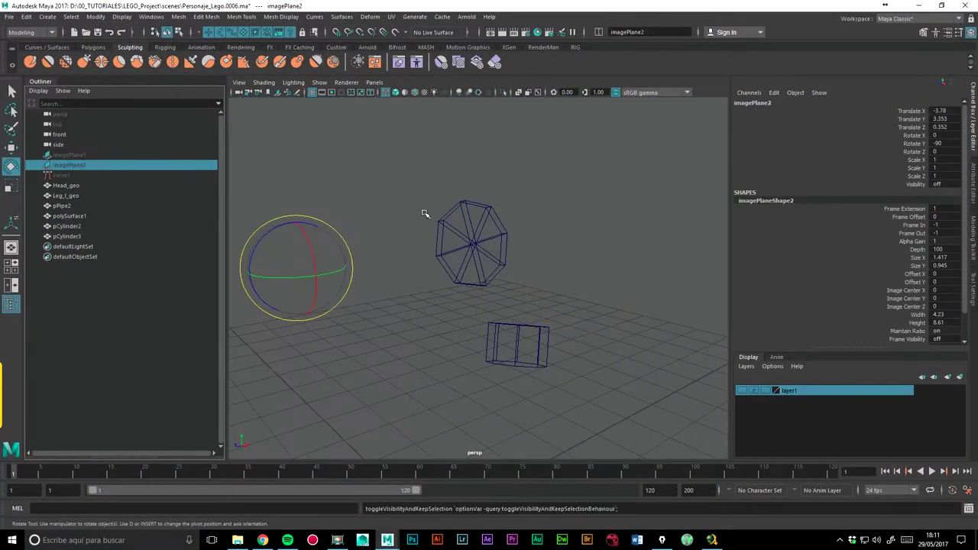
Select pCylinder3 and switch it to face component mode.
left_click(474, 239)
scroll(568, 220, "up", 2)
scroll(520, 240, "up", 2)
right_click(507, 245)
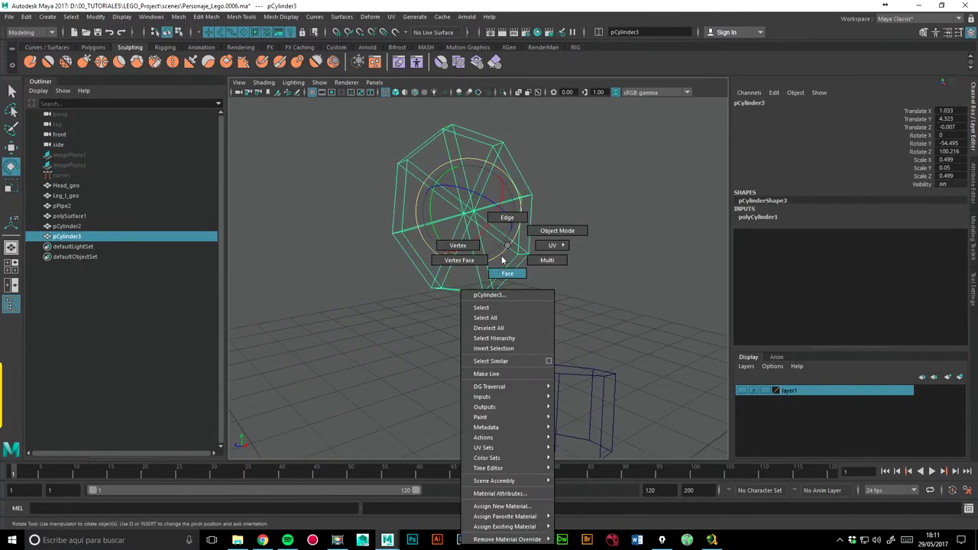
left_click(504, 273)
left_click(395, 92)
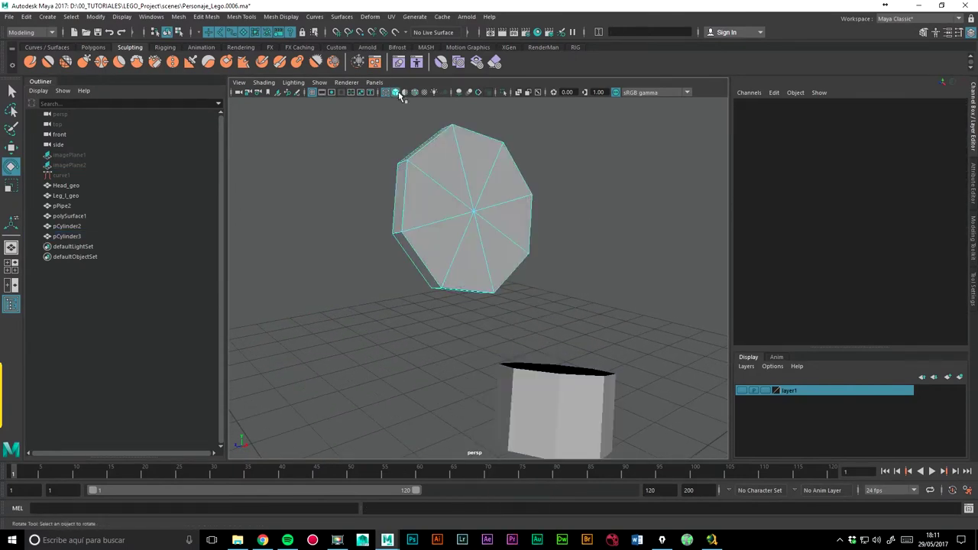
Select all faces of one end cap (f[8:15]) and delete them.
left_click(469, 183)
left_click(10, 148)
left_click(487, 168)
left_click(502, 191, "shift")
left_click(514, 223, "shift")
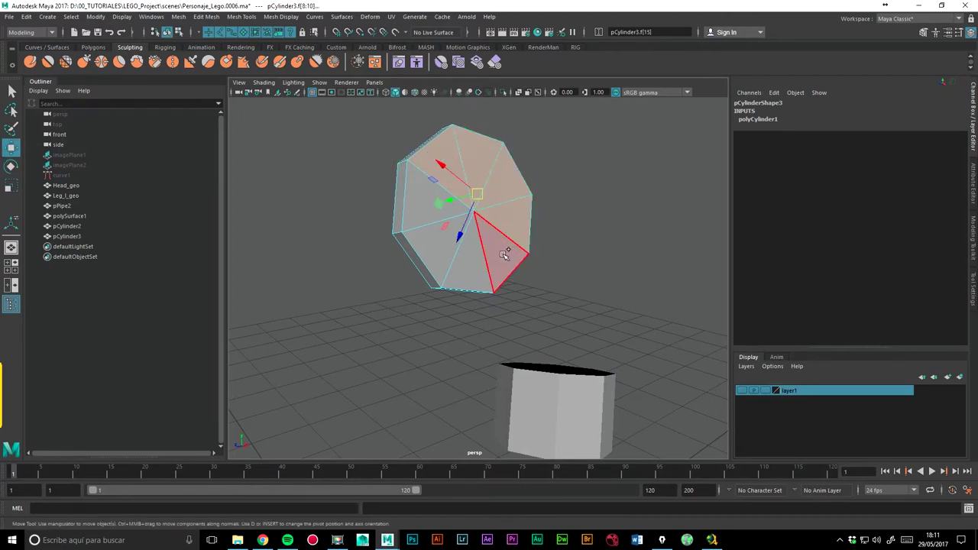
left_click(497, 256, "shift")
left_click(459, 271, "shift")
left_click(420, 221, "shift")
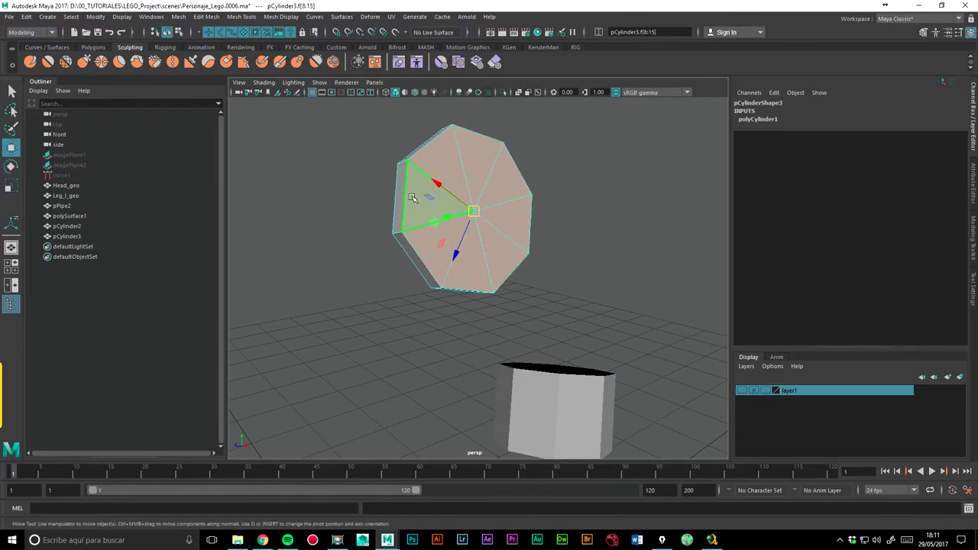
key("Delete")
Delete the other cap's faces, then orbit around the resulting open eight-sided ring.
left_click(420, 204)
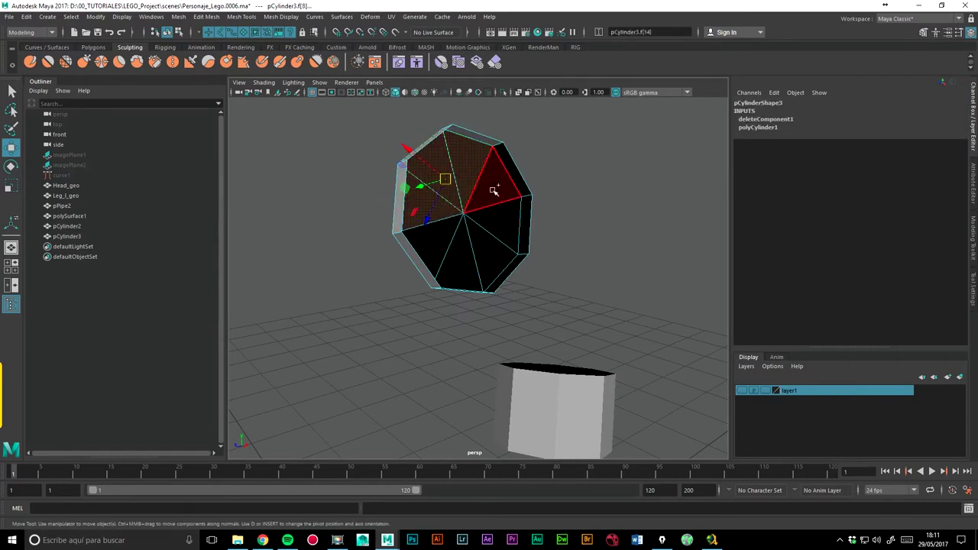
left_click(495, 191, "shift")
left_click(508, 229, "shift")
left_click(474, 267, "shift")
left_click(422, 243, "shift")
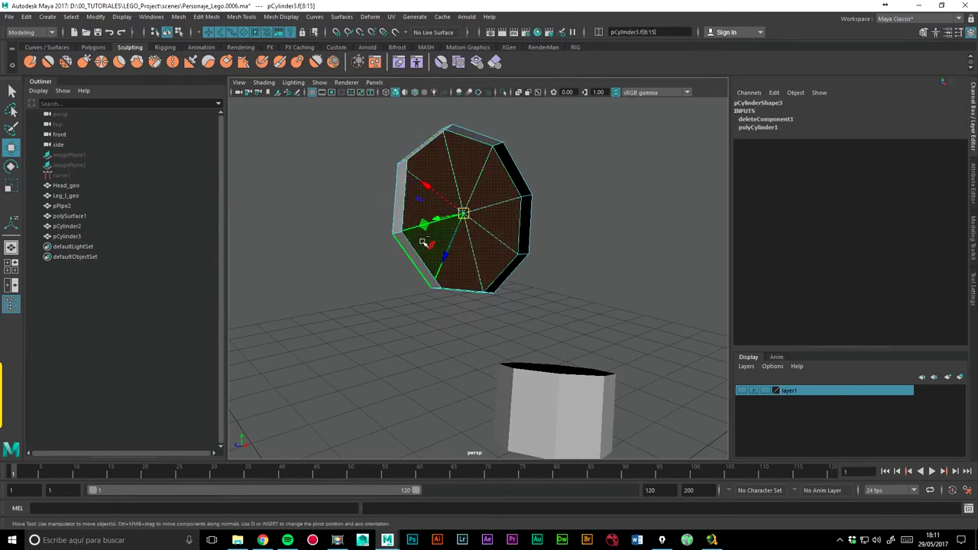
key("Delete")
left_click_drag(474, 218, 540, 210, "alt")
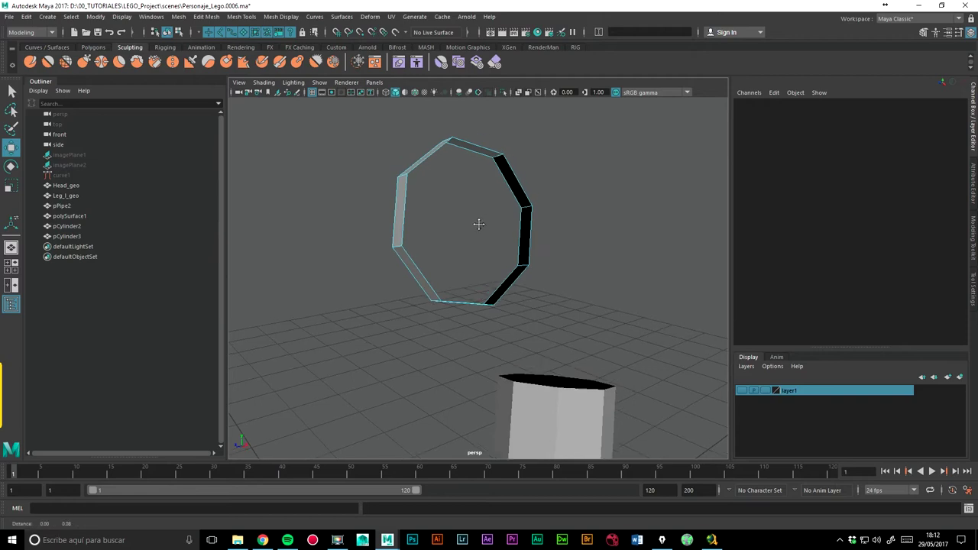
right_click_drag(540, 210, 486, 218, "alt")
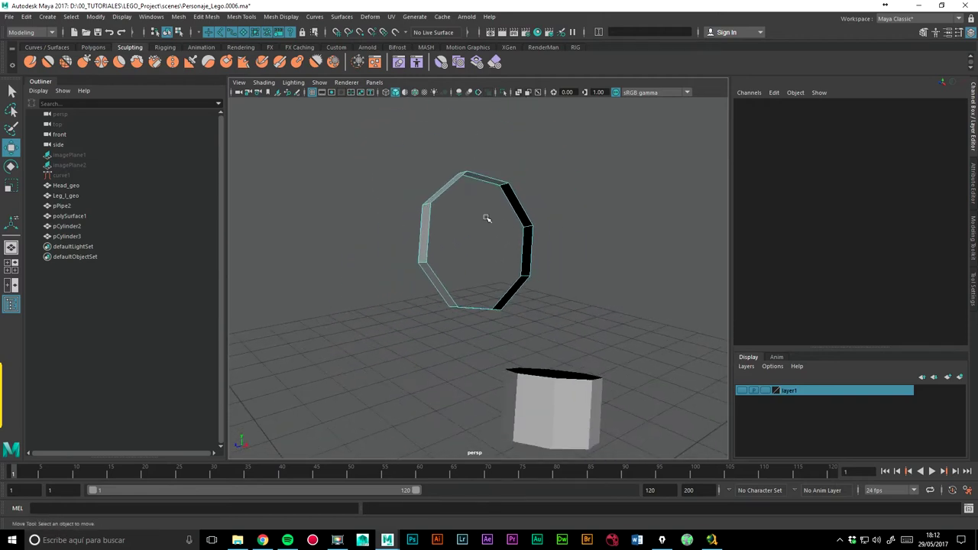
left_click_drag(456, 266, 550, 218, "alt")
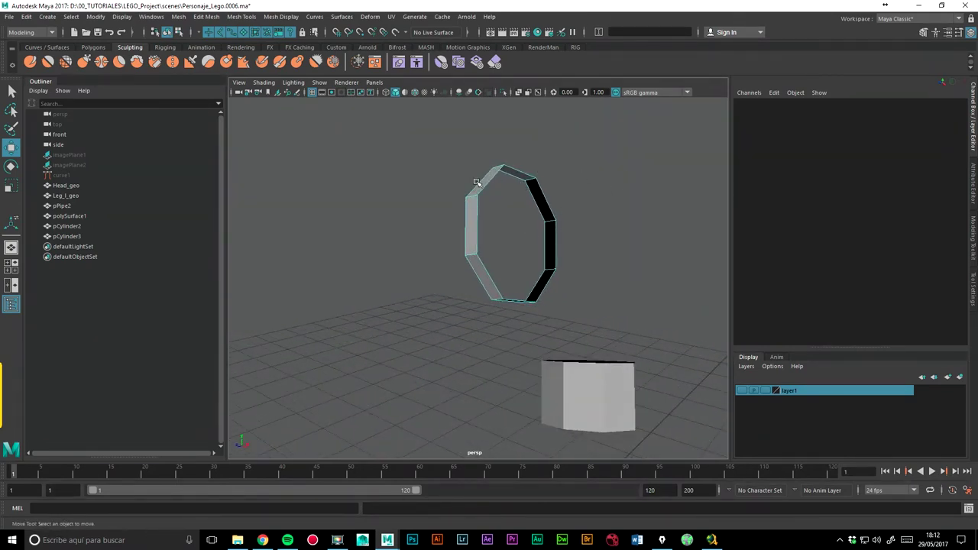
left_click_drag(507, 124, 415, 164, "alt")
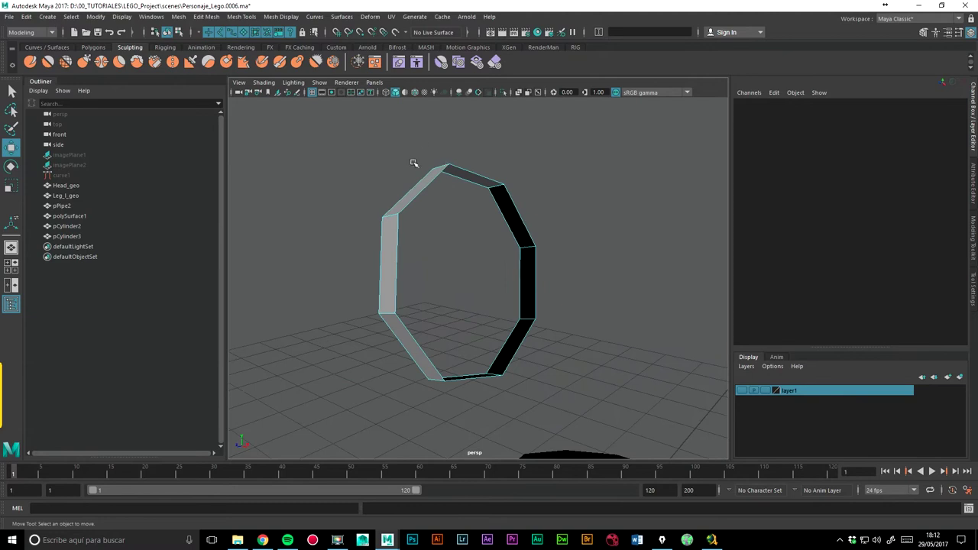
right_click_drag(456, 168, 462, 143)
Extrude the ring's front border edge loop inward with a thickness of -0.2.
double_click(429, 186)
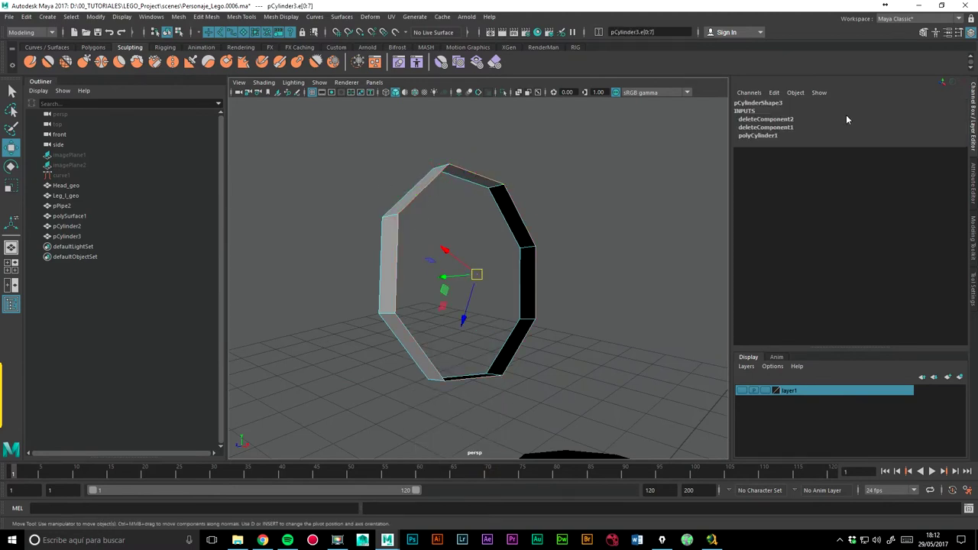
left_click(923, 33)
left_click(761, 351)
key("e")
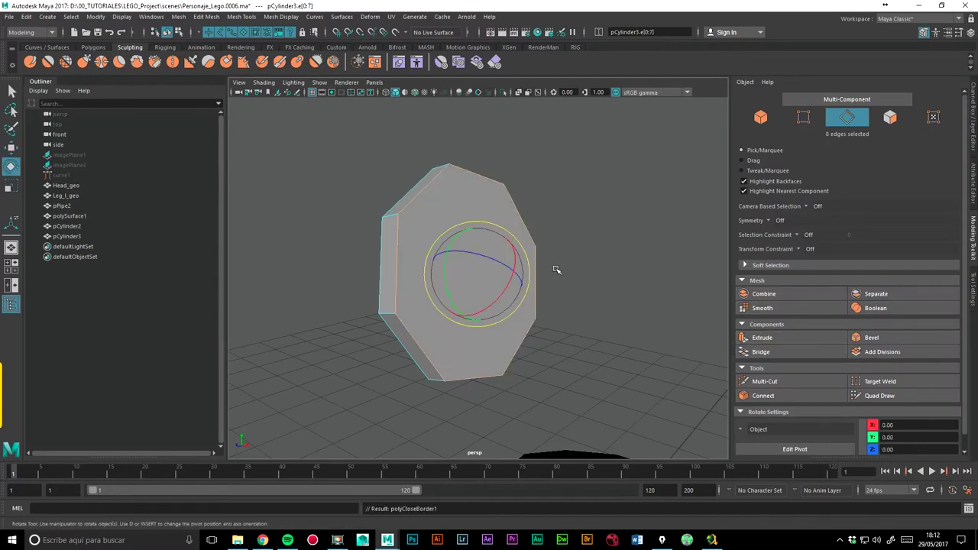
key("ctrl+z")
left_click(762, 337)
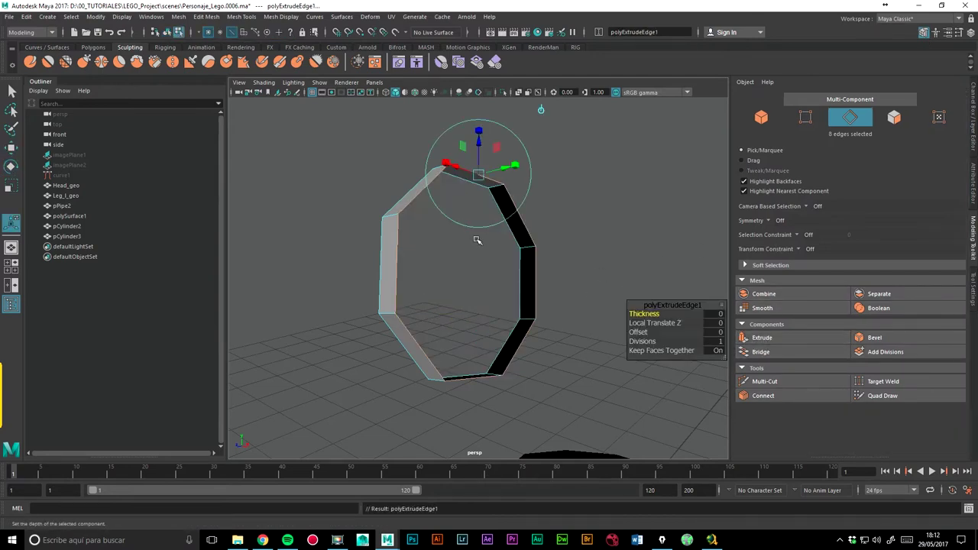
left_click_drag(568, 278, 439, 206, "alt")
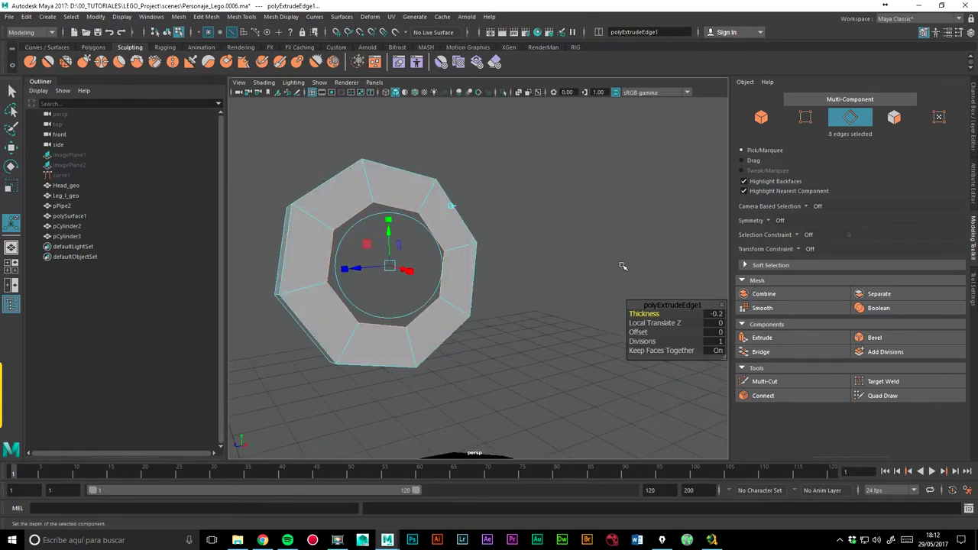
left_click_drag(622, 266, 563, 239, "alt")
scroll(583, 192, "up", 2)
scroll(535, 244, "up", 2)
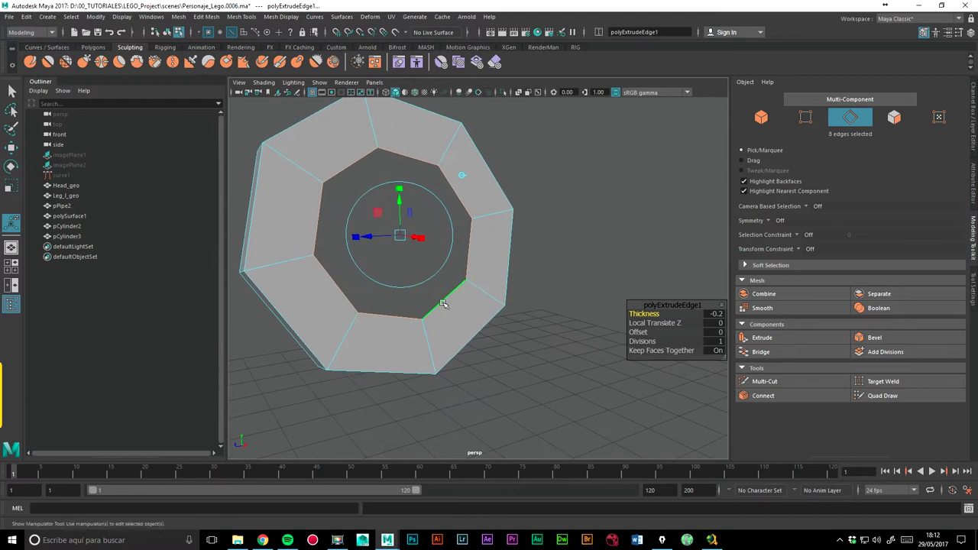
Bridge two pairs of opposite inner edges to start filling the central hole.
left_click(444, 305)
left_click(760, 352)
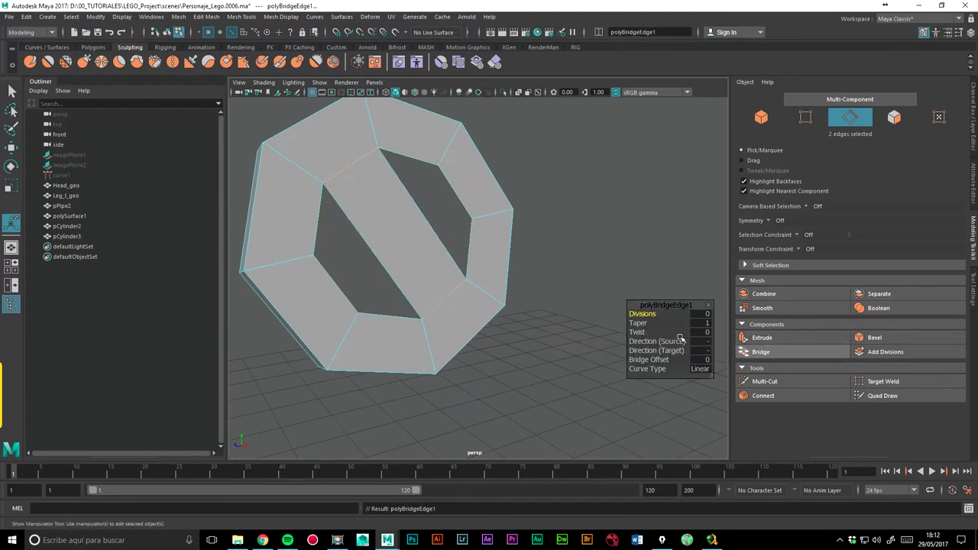
left_click(371, 262)
left_click(429, 226, "shift")
left_click(760, 351)
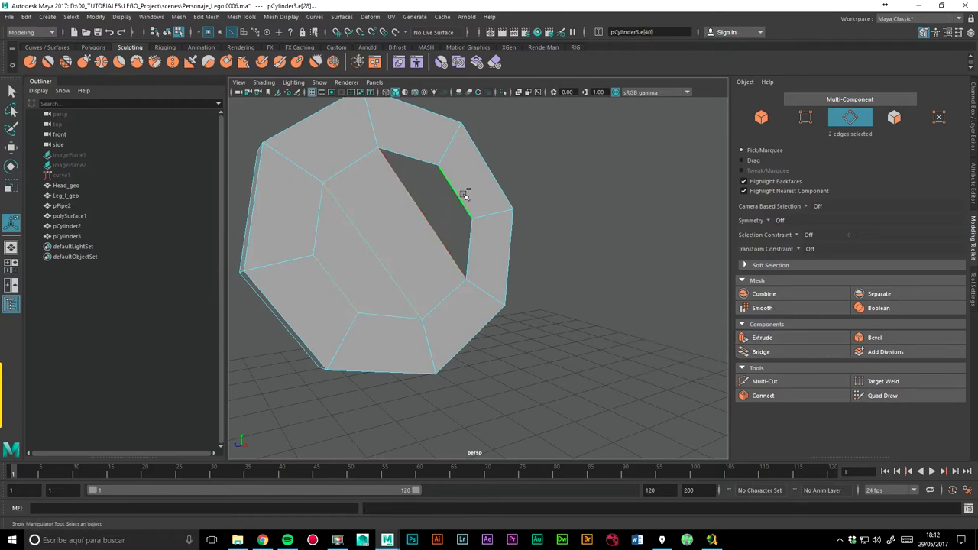
left_click(780, 352)
scroll(498, 288, "down", 4)
mouse_move(448, 321)
left_mouse_down("alt")
mouse_move(515, 286)
mouse_move(533, 297)
mouse_move(484, 308)
mouse_move(603, 311)
mouse_move(454, 275)
mouse_move(535, 252)
mouse_move(603, 205)
left_mouse_up("alt")
Extrude the ring's back border loop with a -0.2 thickness.
left_click(603, 205)
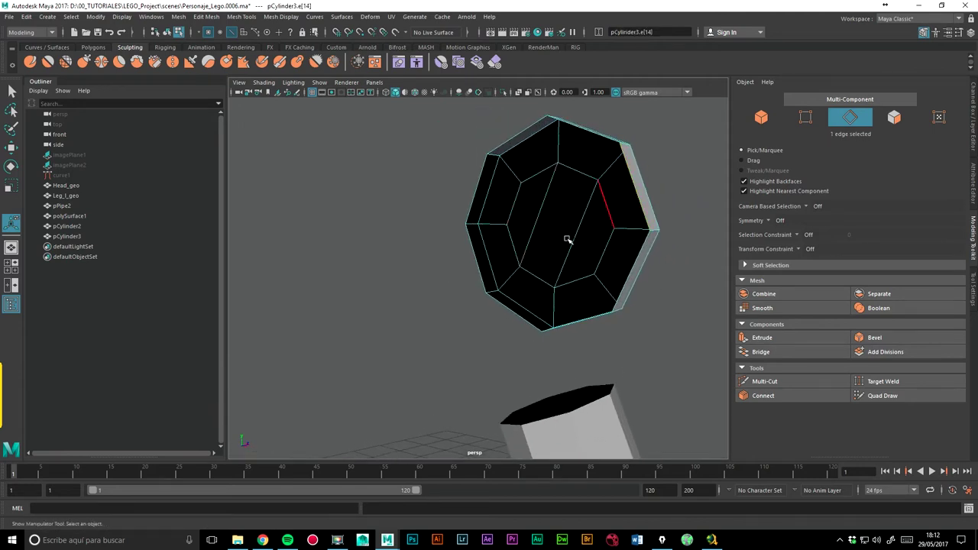
double_click(480, 261)
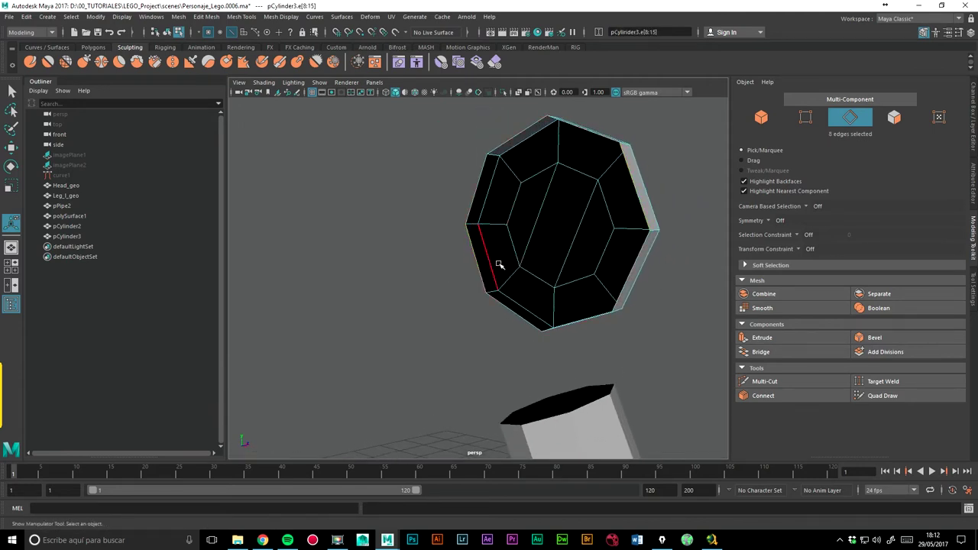
left_click(758, 337)
left_click_drag(524, 201, 530, 147, "alt")
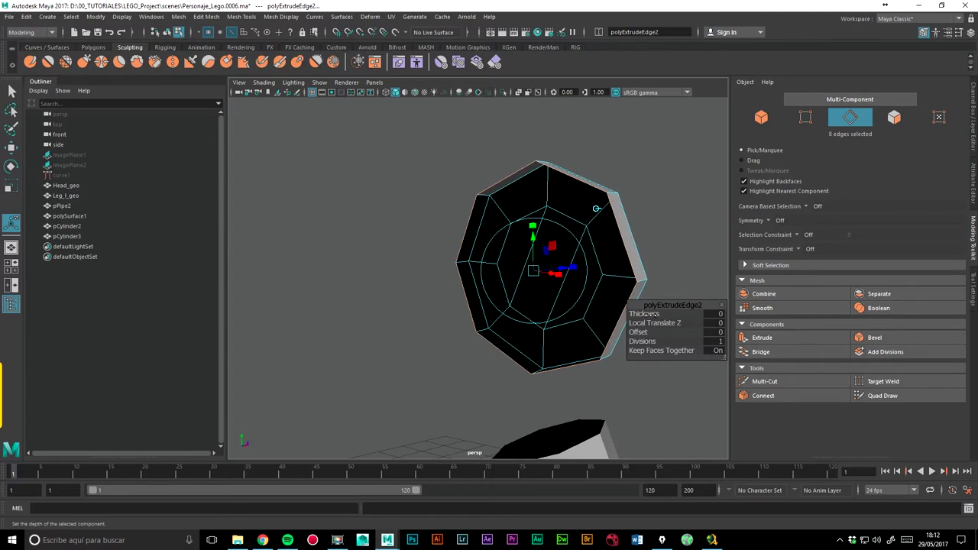
left_click_drag(644, 314, 650, 316)
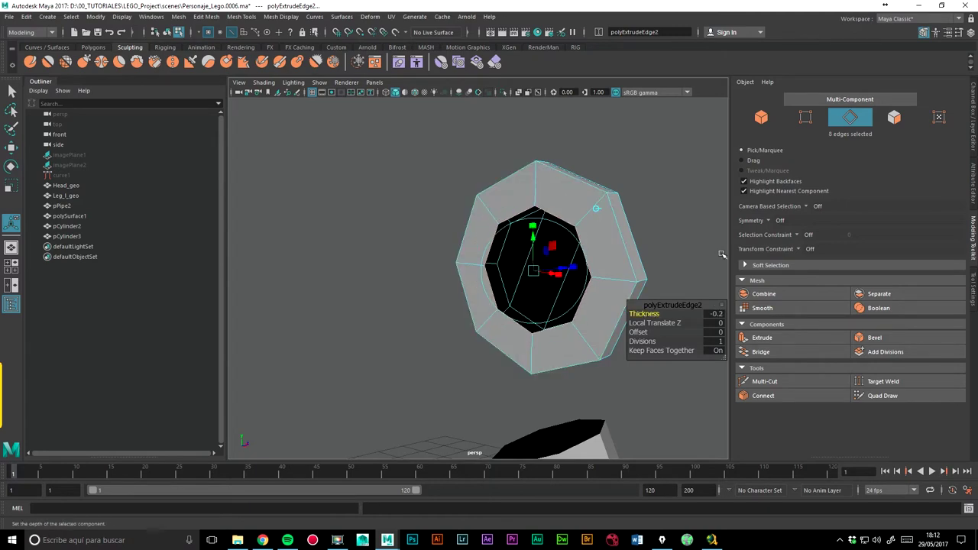
Bridge the back hole's opposite edges with 0 divisions to close it, then select imagePlane2.
left_click(561, 210)
mouse_move(562, 210)
left_mouse_down("alt")
mouse_move(589, 229)
mouse_move(622, 229)
mouse_move(544, 223)
left_mouse_up("alt")
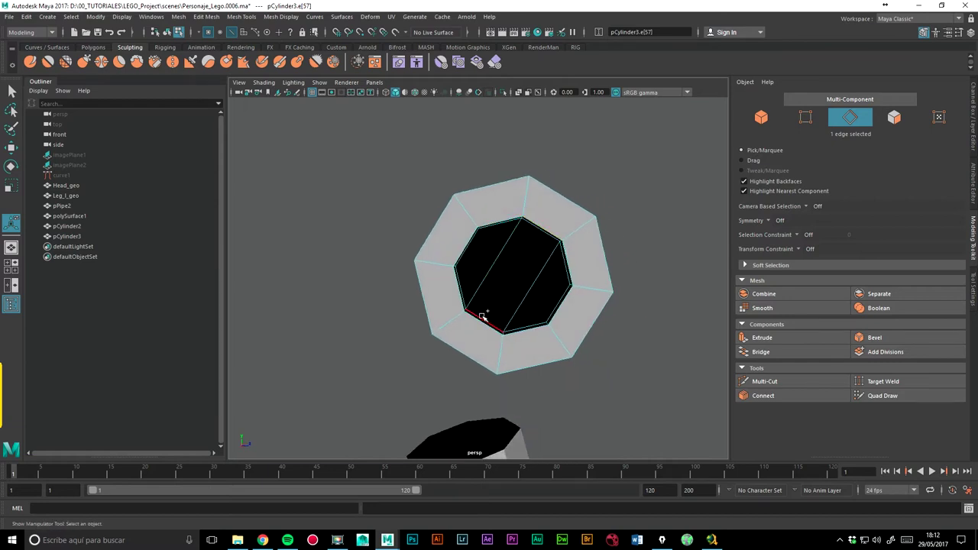
left_click(760, 352)
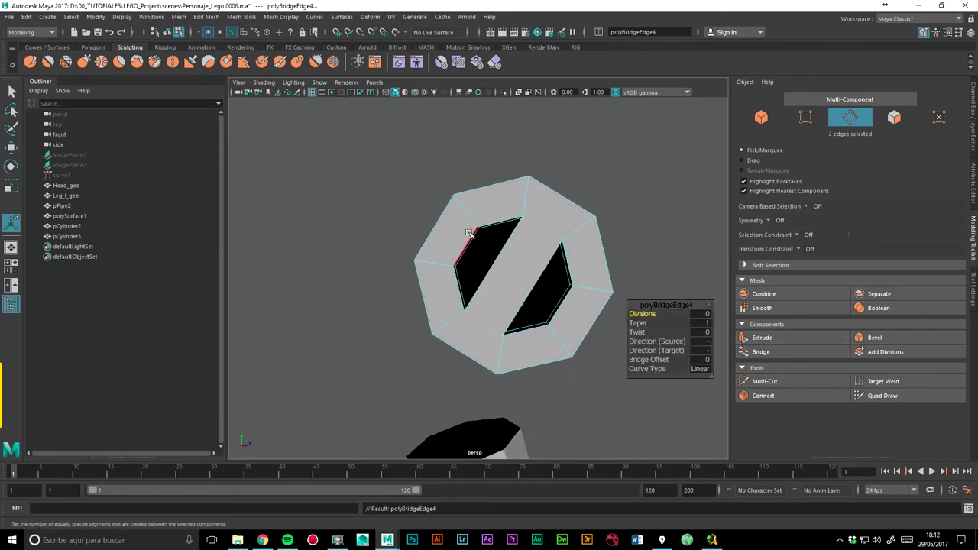
left_click(496, 260)
left_click(761, 351)
left_click(571, 316)
left_click(759, 351)
mouse_move(513, 321)
left_mouse_down("alt")
mouse_move(530, 256)
mouse_move(526, 303)
mouse_move(560, 265)
mouse_move(536, 262)
mouse_move(574, 219)
left_mouse_up("alt")
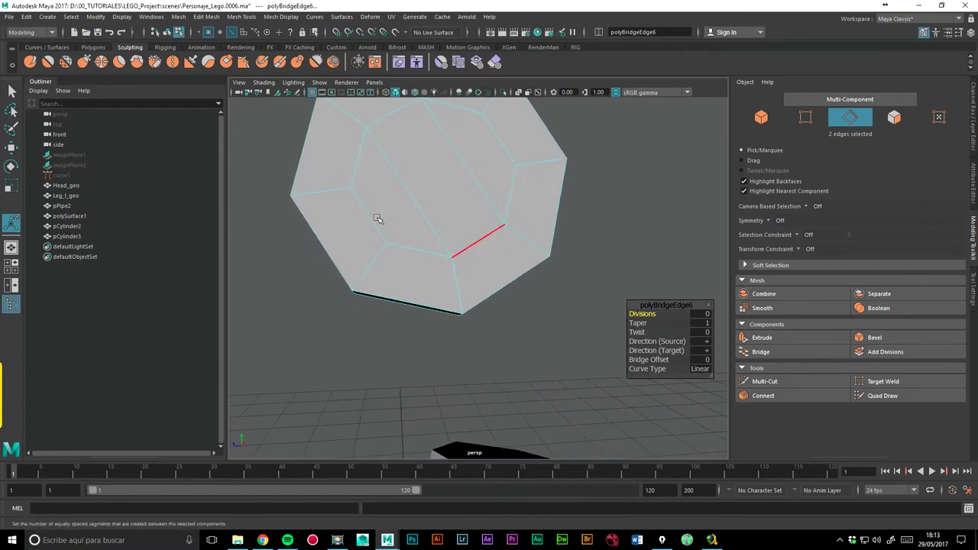
left_click(73, 165)
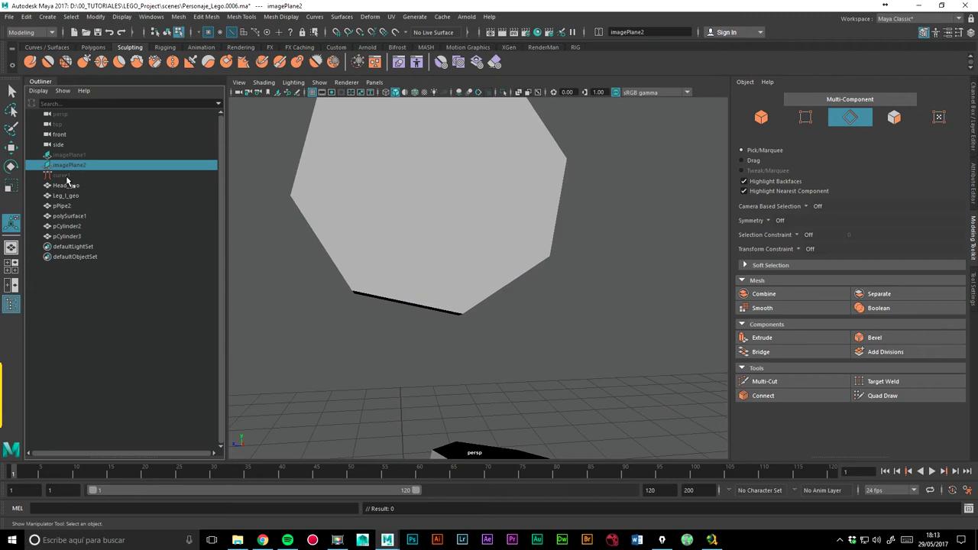
Unhide the imagePlane2 blueprint and view it from the side.
key("h")
key("space")
left_click_drag(542, 268, 459, 252)
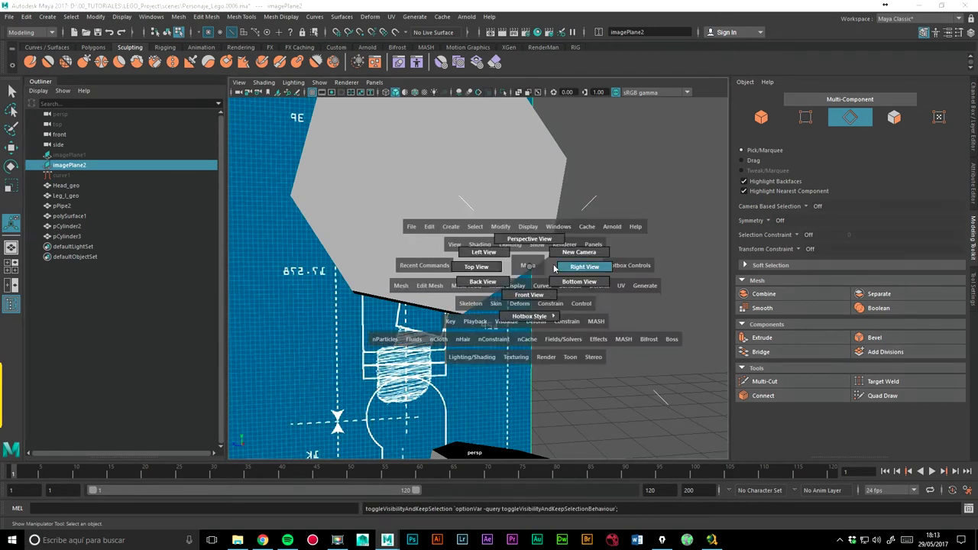
right_click(583, 234)
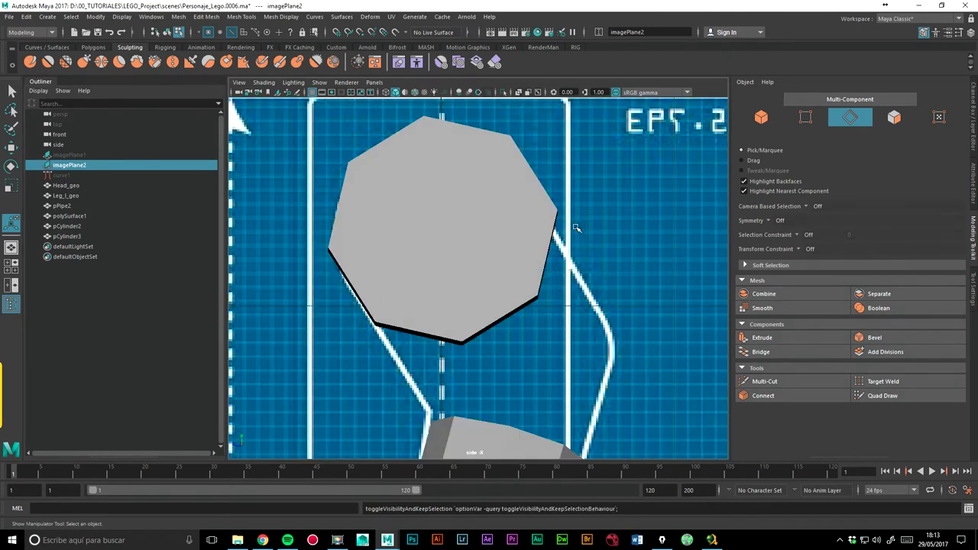
scroll(535, 206, "down", 5)
scroll(527, 192, "up", 5)
scroll(402, 253, "down", 1)
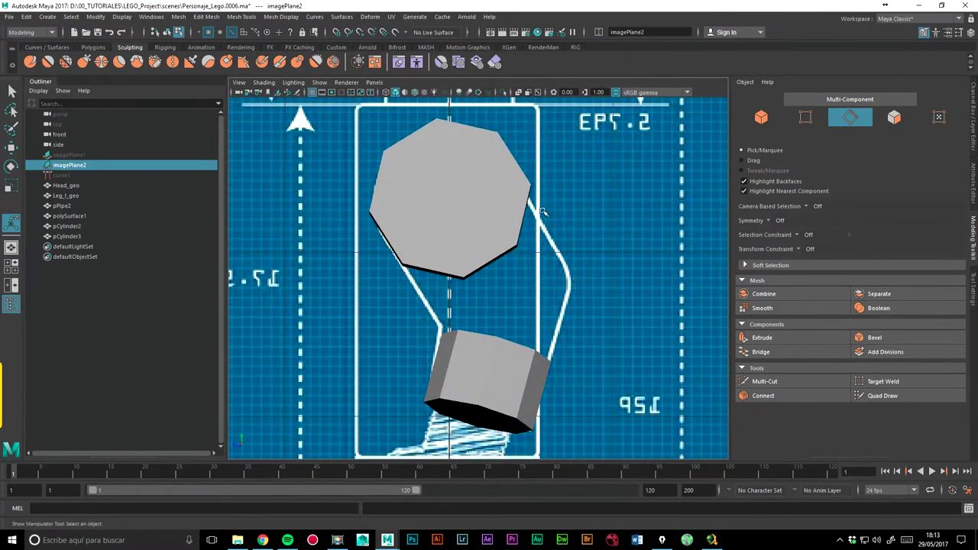
Back in perspective, select three lower faces of the octagonal piece.
key("space")
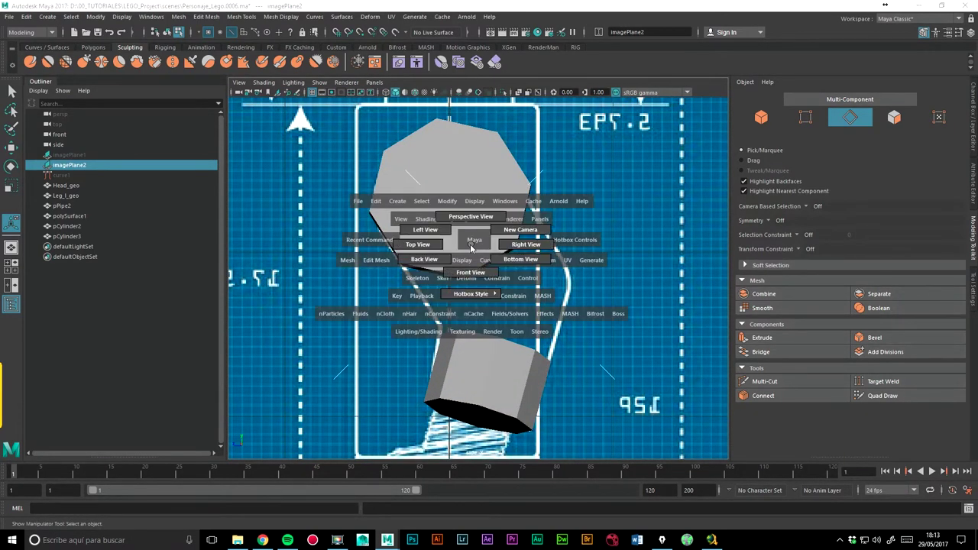
left_click_drag(477, 239, 459, 288)
left_click(492, 268)
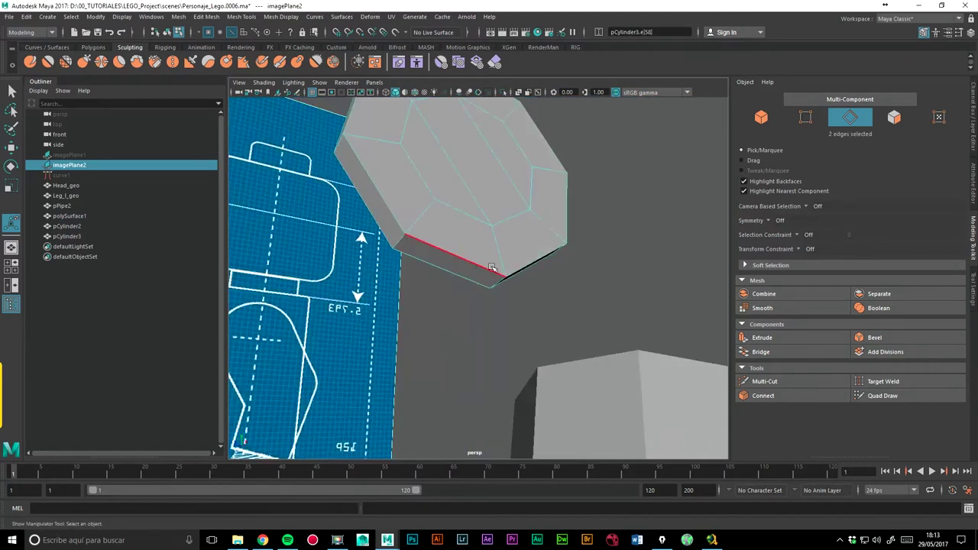
right_click_drag(481, 264, 508, 260)
mouse_move(508, 260)
left_mouse_down("alt")
mouse_move(482, 271)
mouse_move(427, 116)
left_mouse_up("alt")
left_click(481, 271, "shift")
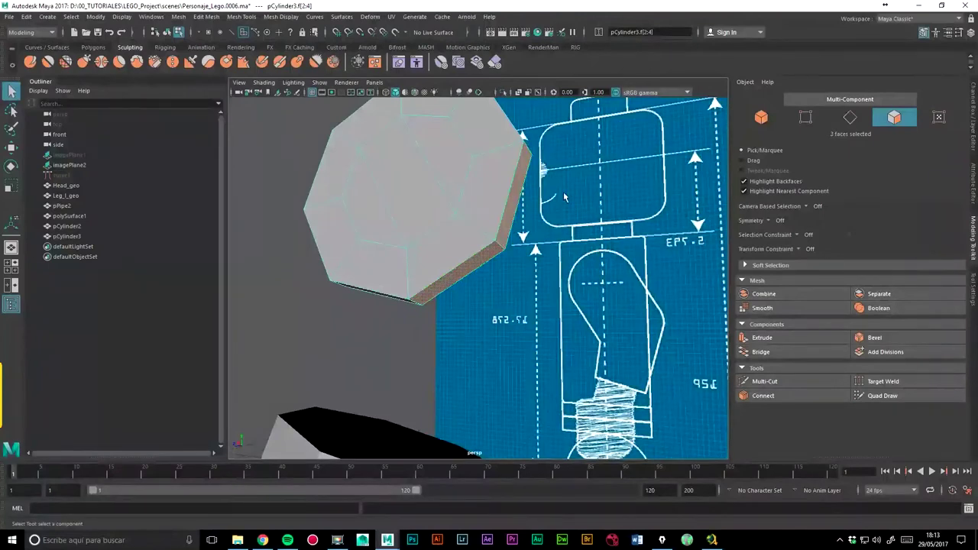
Switch to the right-side view and apply Extrude to the three selected faces.
right_click_drag(471, 189, 520, 187)
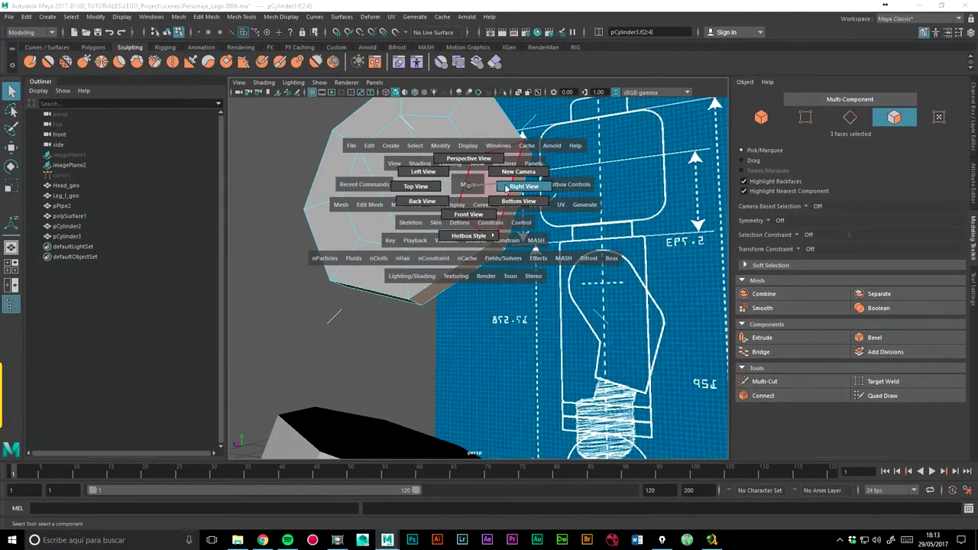
left_click_drag(519, 187, 547, 233, "alt")
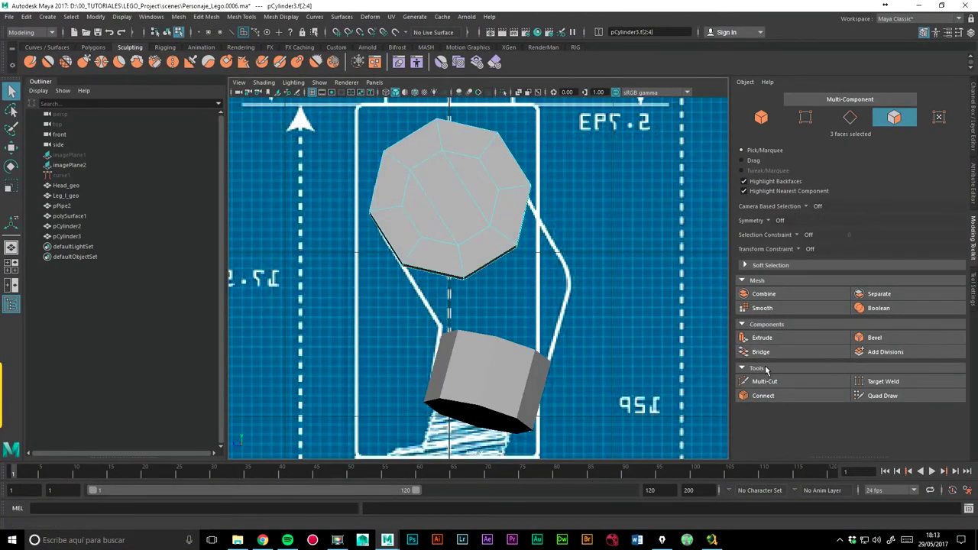
left_click(761, 337)
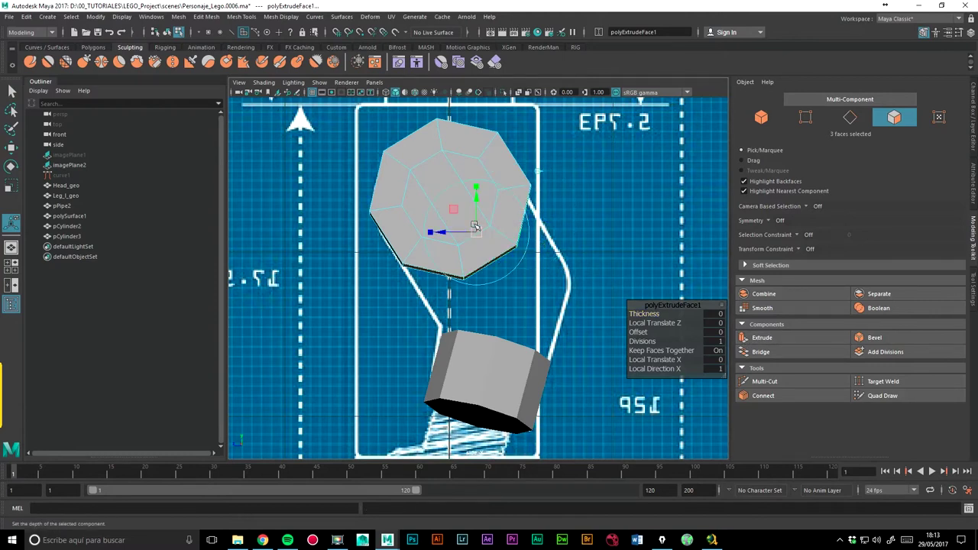
Try pulling and thickening the extrusion, undo both, and pick Local Translate X.
left_click_drag(455, 209, 490, 265)
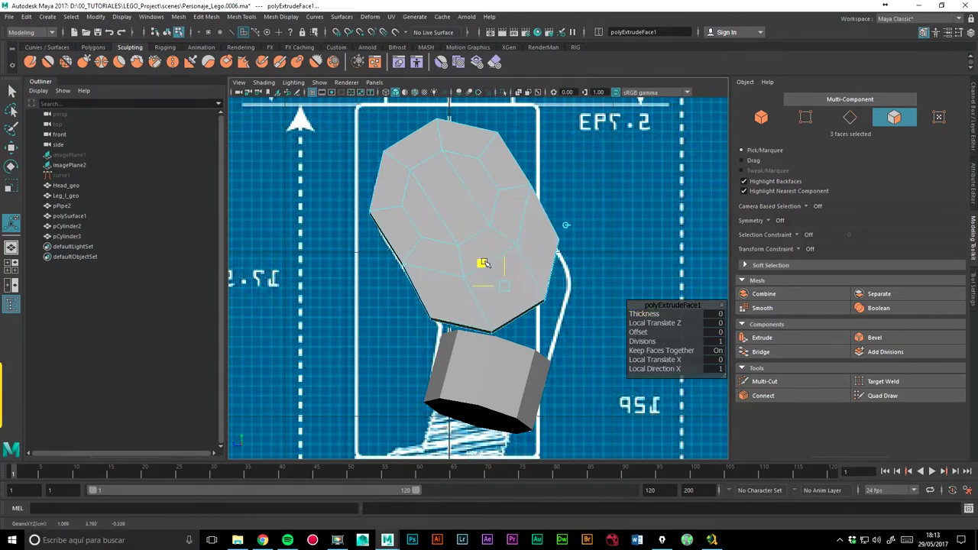
key("ctrl+z")
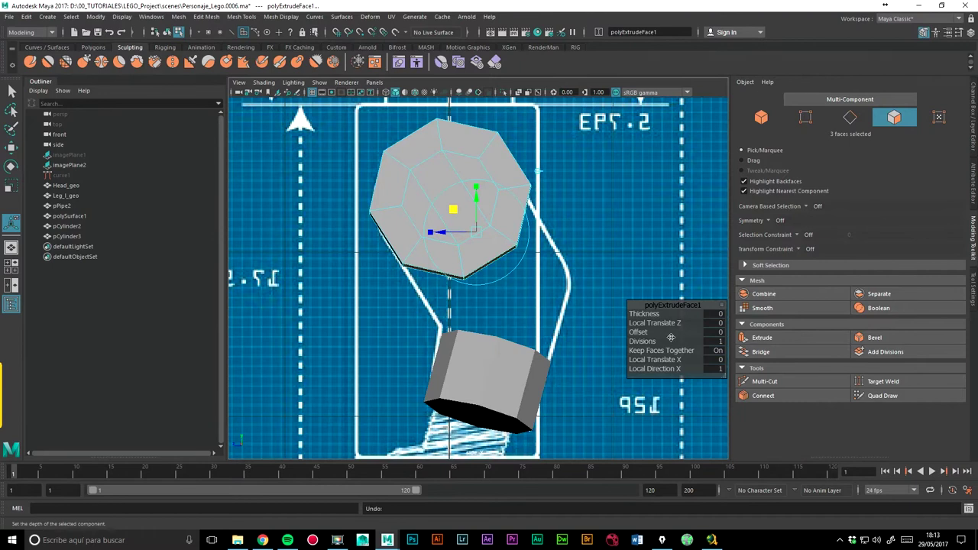
middle_click_drag(651, 313, 697, 339)
key("ctrl+z")
left_click(657, 359)
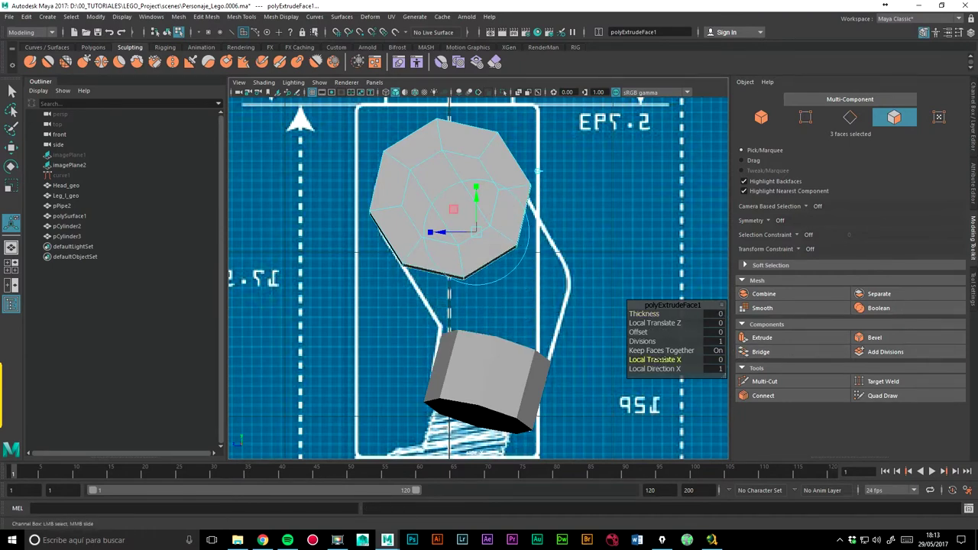
Drag the extrusion's centre handle to pull the three faces down toward the wrist cylinder.
right_click(484, 237, "shift")
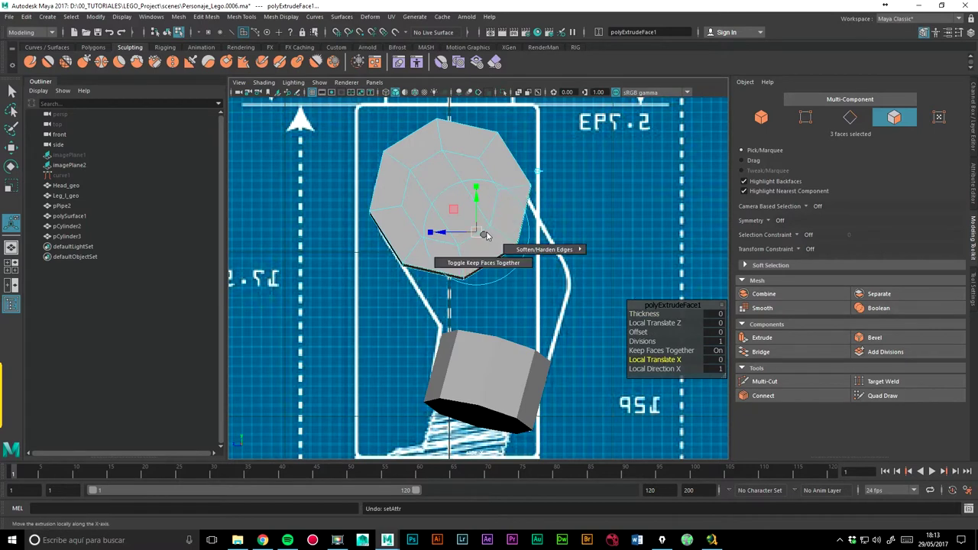
right_click(484, 237, "shift")
left_click(454, 218)
mouse_move(455, 217)
left_mouse_down()
mouse_move(474, 262)
mouse_move(487, 267)
left_mouse_up()
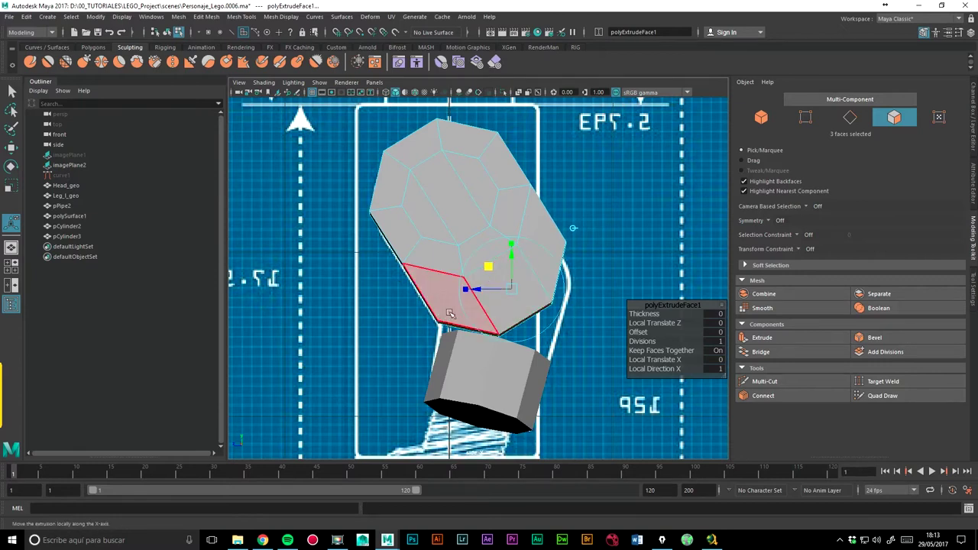
scroll(585, 230, "up", 3)
scroll(615, 216, "up", 2)
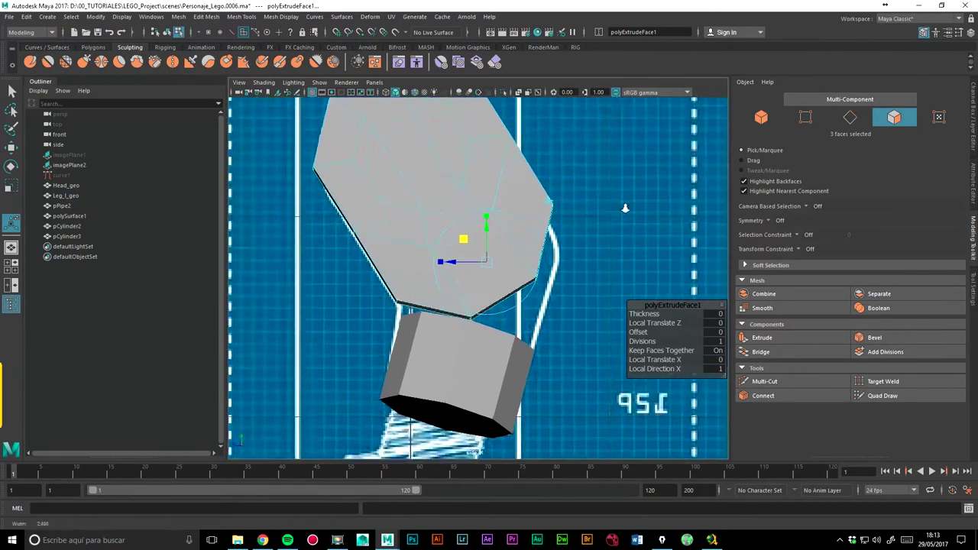
left_click(504, 292)
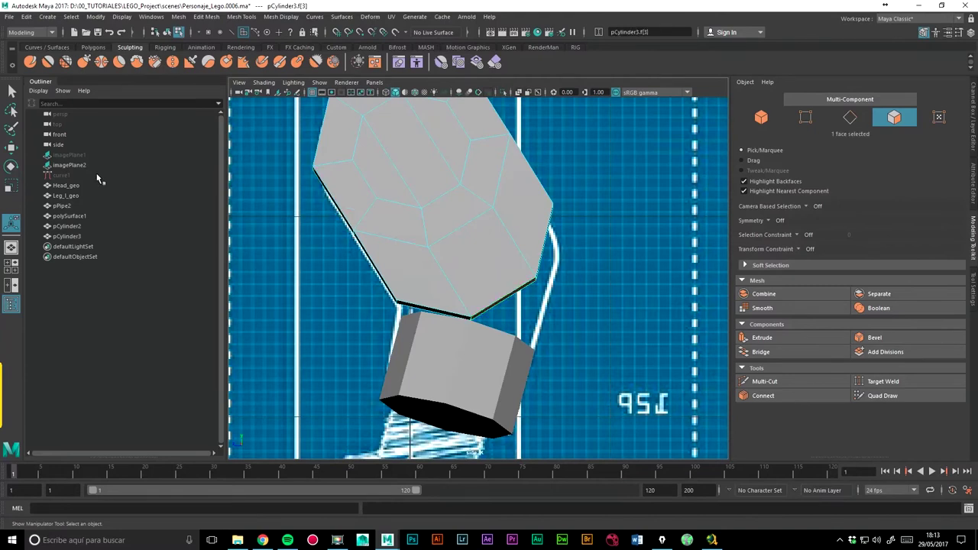
Move the extension's bottom face onto the blueprint outline and lower its right corner vertices.
key("w")
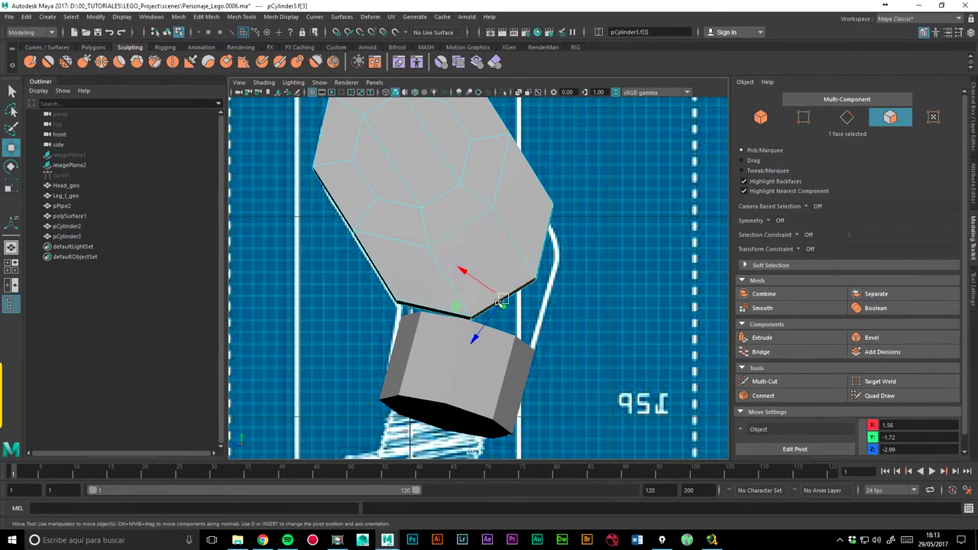
left_click_drag(454, 307, 445, 298)
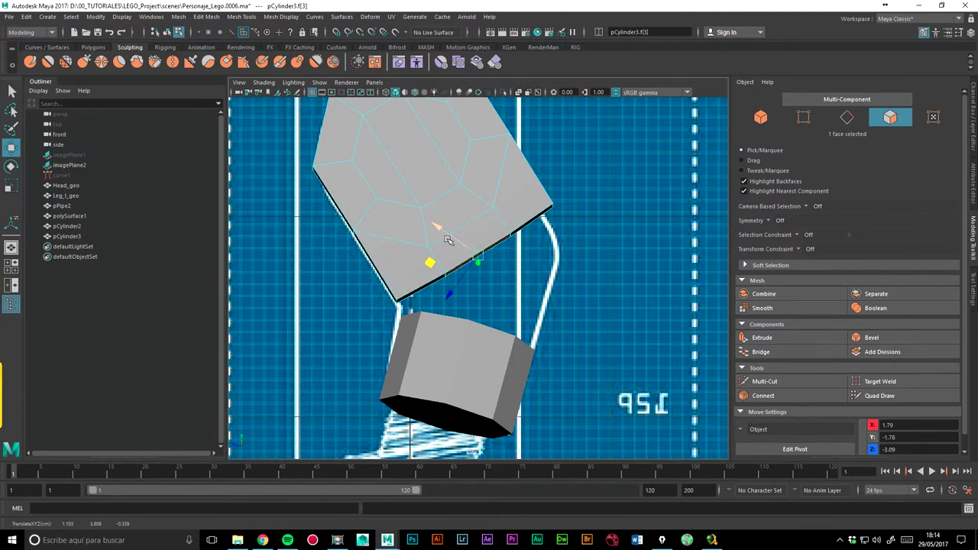
left_click_drag(430, 262, 432, 260)
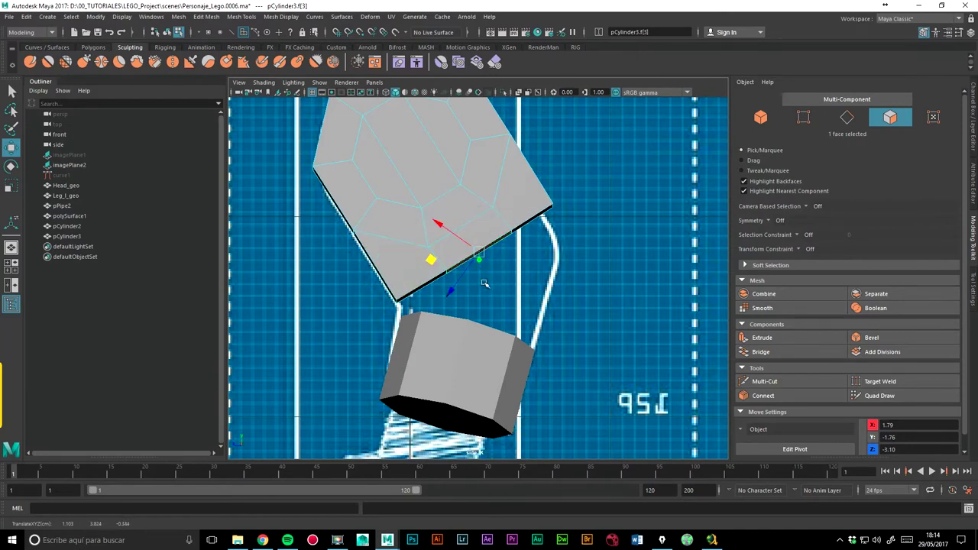
left_click_drag(432, 260, 430, 263)
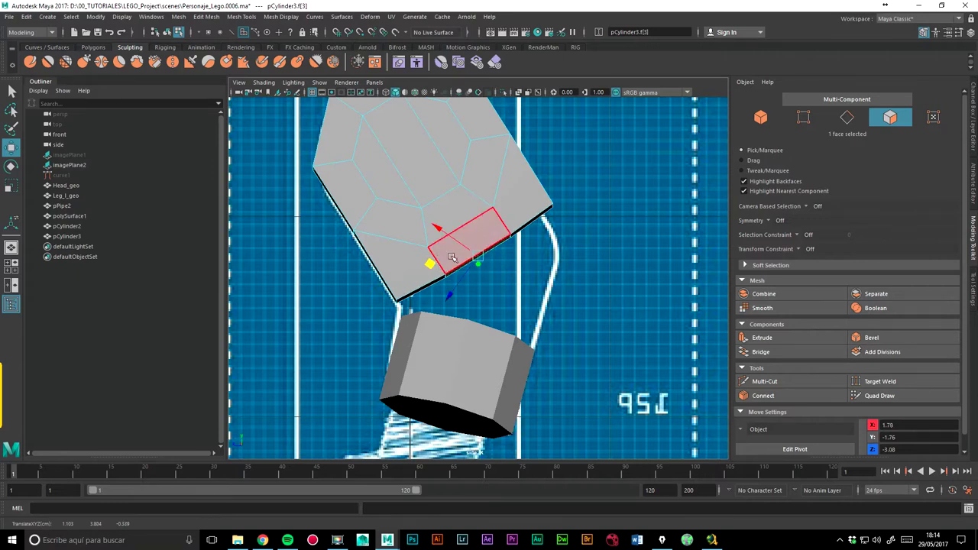
middle_click_drag(538, 214, 562, 223, "alt")
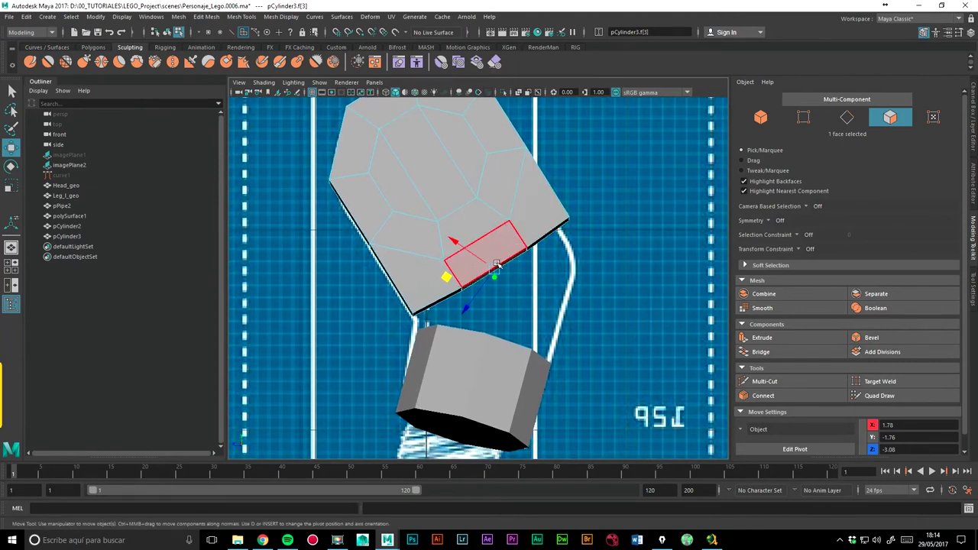
left_click_drag(448, 277, 443, 275)
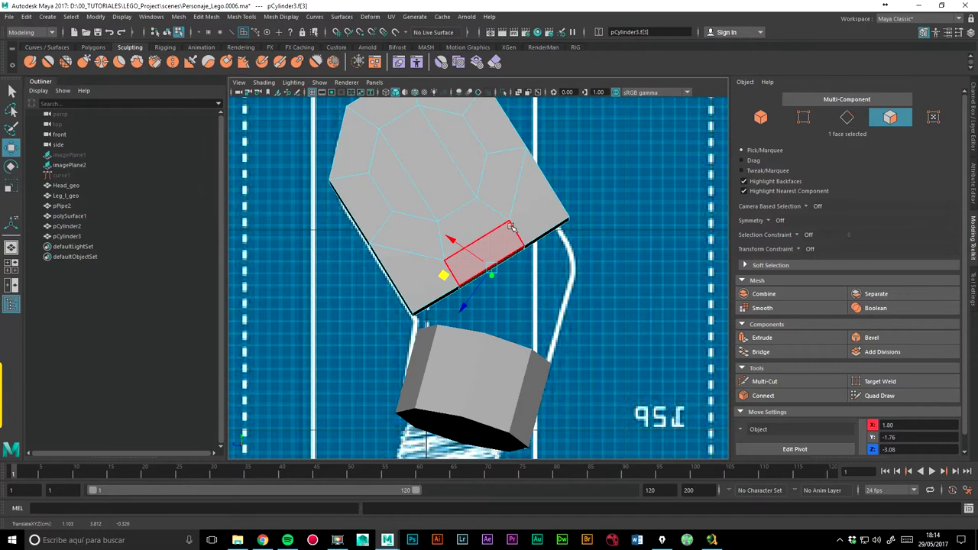
right_click_drag(562, 220, 584, 226)
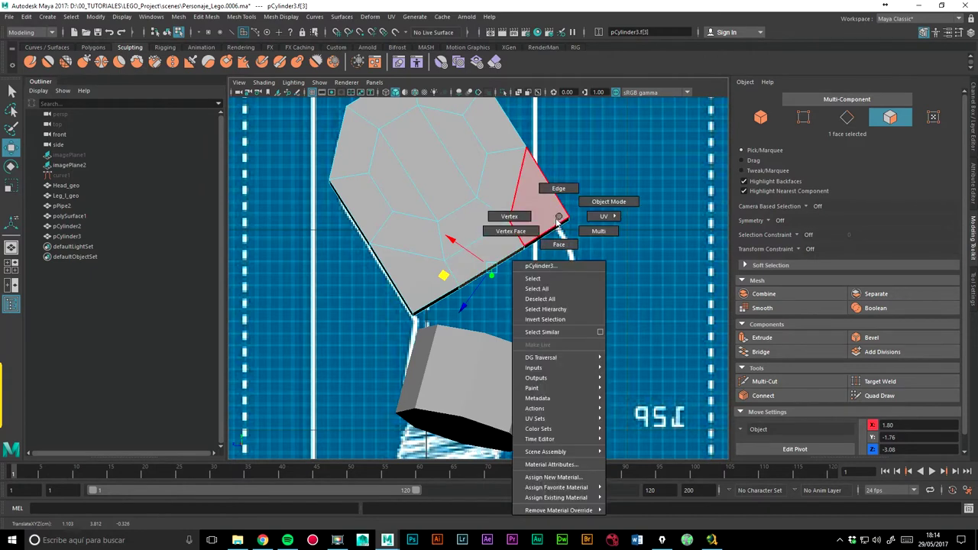
mouse_move(585, 226)
left_mouse_down()
mouse_move(561, 214)
mouse_move(574, 252)
left_mouse_up()
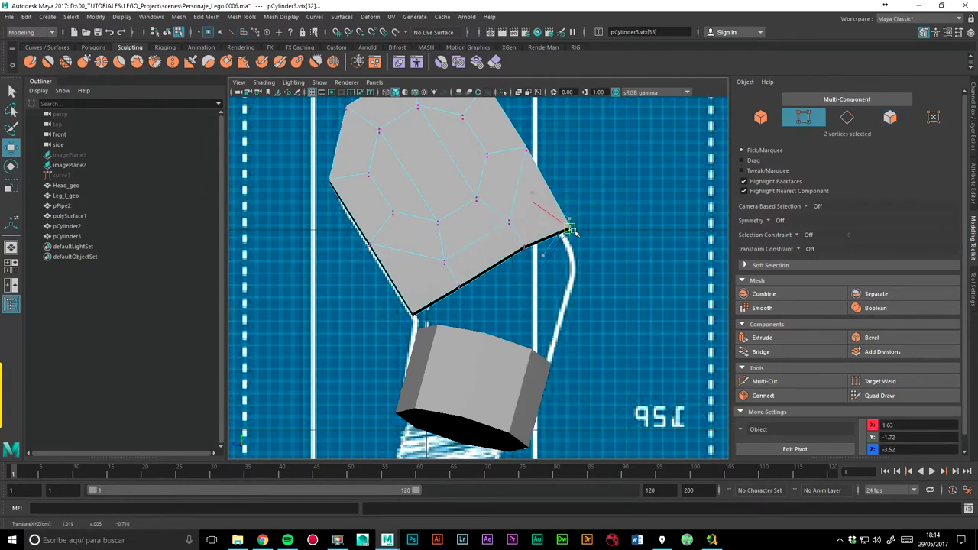
Nudge the top-right, right-edge and lower vertices of pCylinder3's end into line with the blueprint.
mouse_move(538, 136)
left_mouse_down()
mouse_move(512, 163)
mouse_move(528, 164)
left_mouse_up()
mouse_move(582, 239)
left_mouse_down()
mouse_move(565, 262)
mouse_move(571, 247)
mouse_move(524, 260)
left_mouse_up()
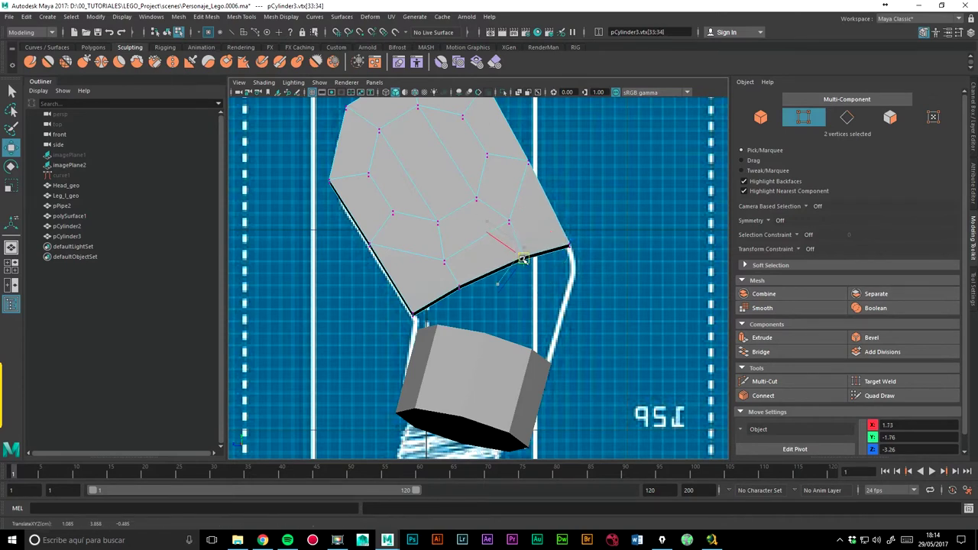
left_click(460, 290)
left_click_drag(460, 290, 463, 293)
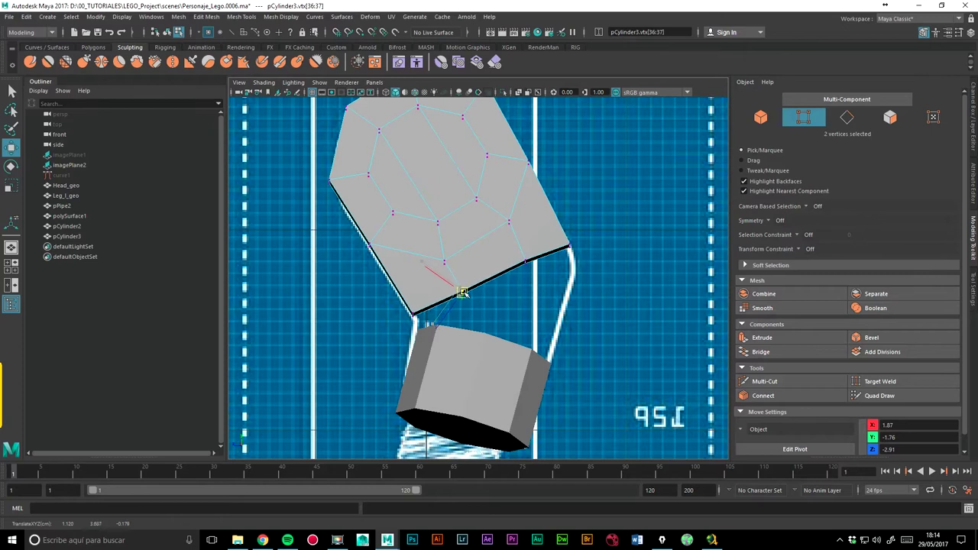
left_click(523, 262)
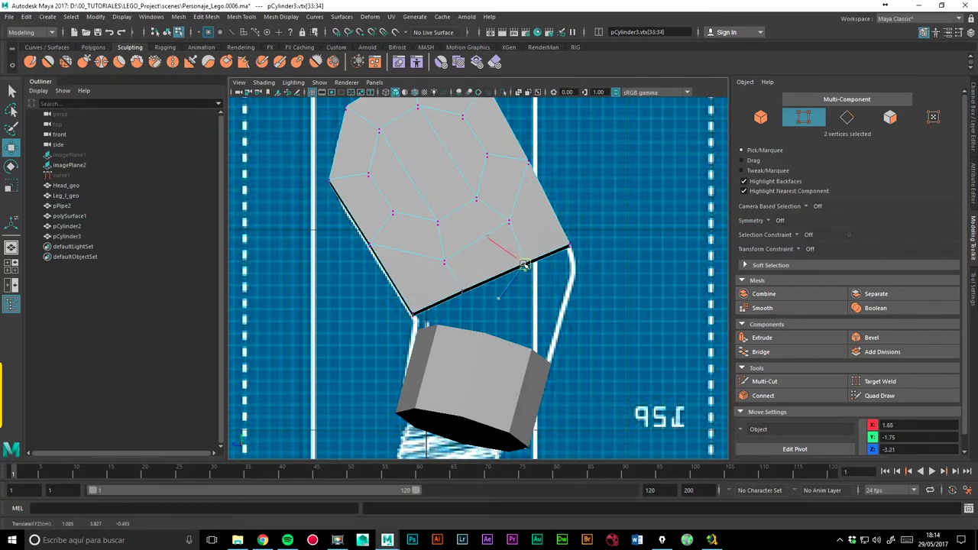
key("space")
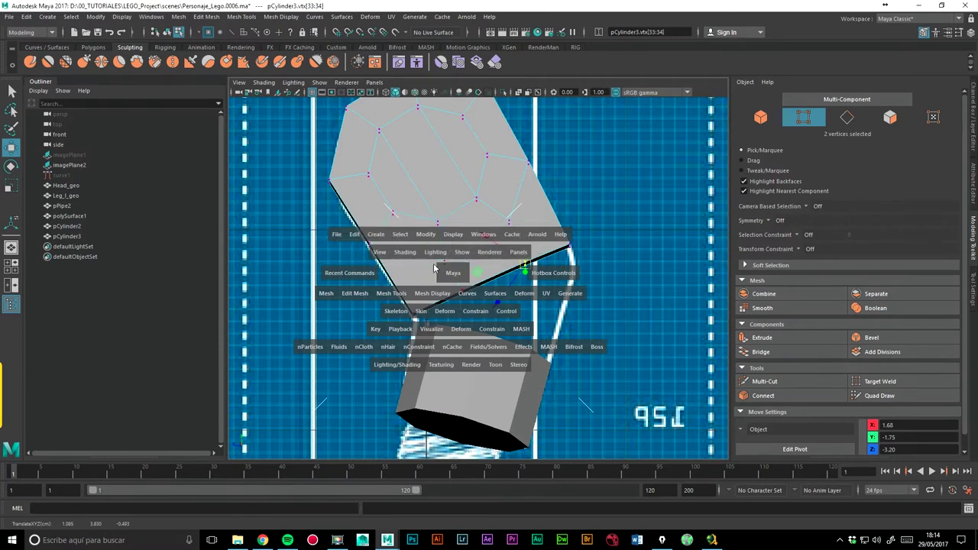
left_click(454, 263)
Return to perspective, orbit closer and select only the piece's bottom vertex.
left_click_drag(454, 263, 570, 264, "alt")
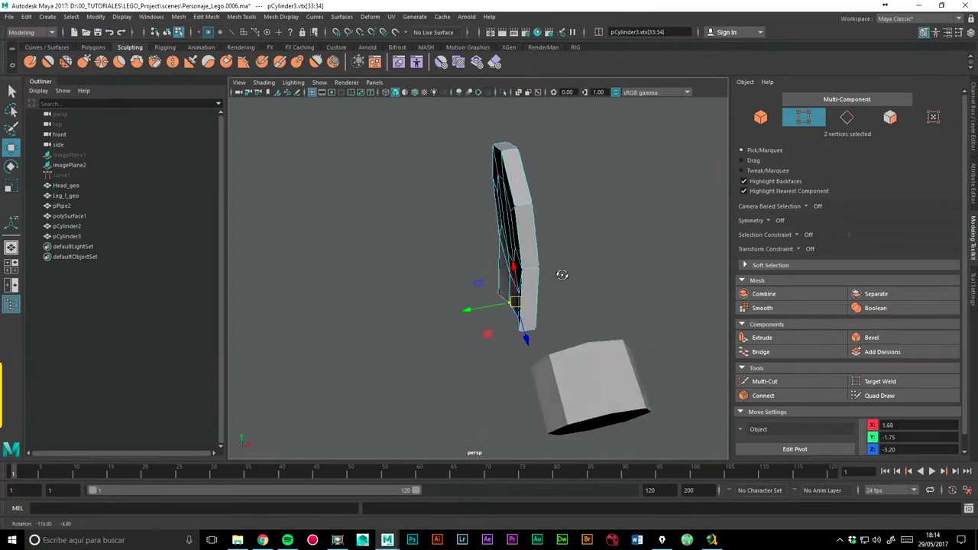
middle_click_drag(570, 264, 512, 219, "alt")
right_click_drag(512, 220, 614, 236, "alt")
mouse_move(614, 236)
left_mouse_down("alt")
mouse_move(465, 301)
mouse_move(500, 244)
left_mouse_up("alt")
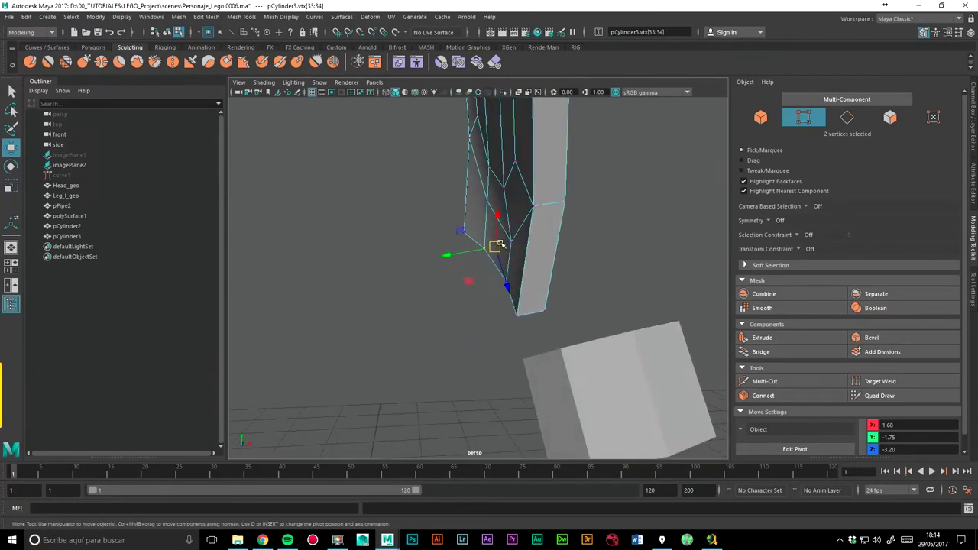
left_click_drag(596, 322, 596, 321)
left_click(506, 312)
left_click(516, 314)
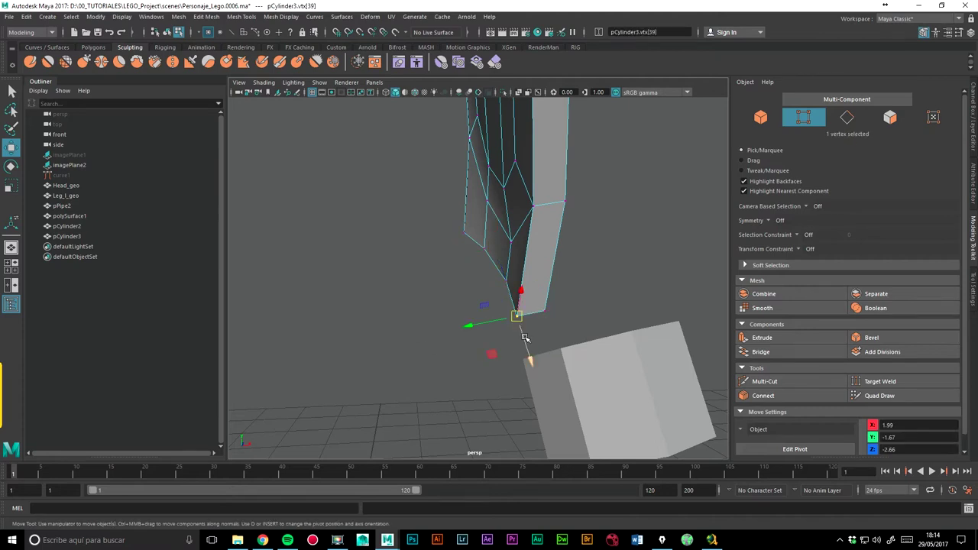
Trial-pull the bottom vertex along X, undo it, and open the Move tool settings.
mouse_move(467, 324)
left_mouse_down()
mouse_move(506, 282)
mouse_move(506, 306)
left_mouse_up()
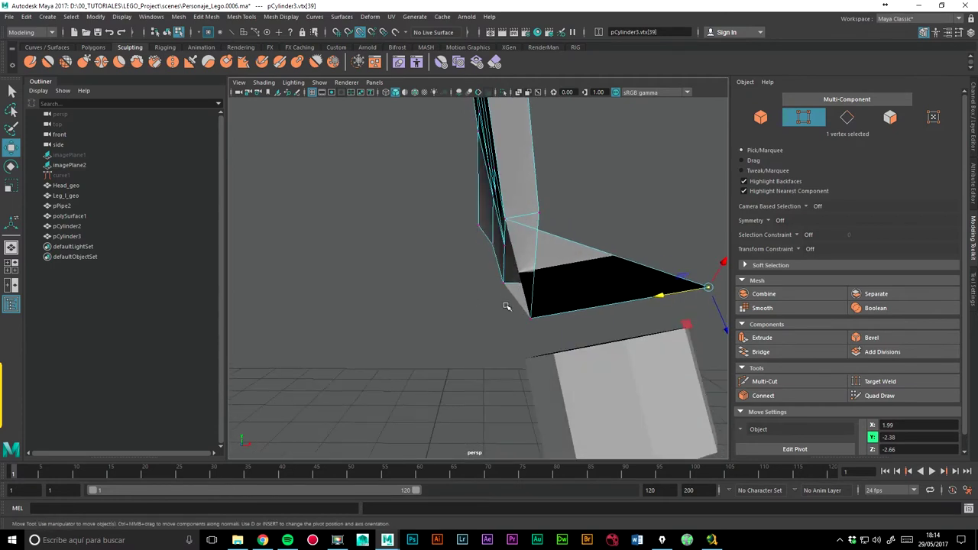
left_click_drag(657, 294, 511, 283)
key("ctrl+z")
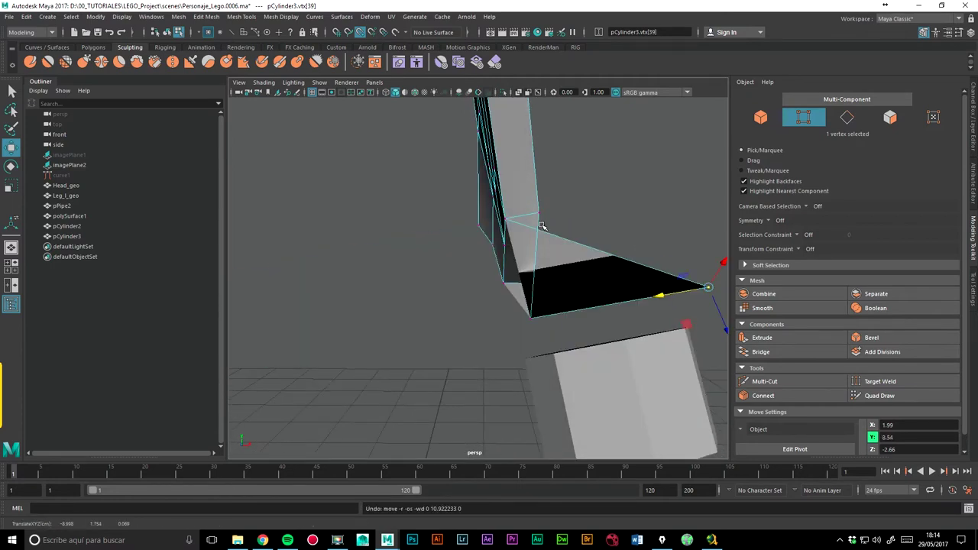
key("ctrl+z")
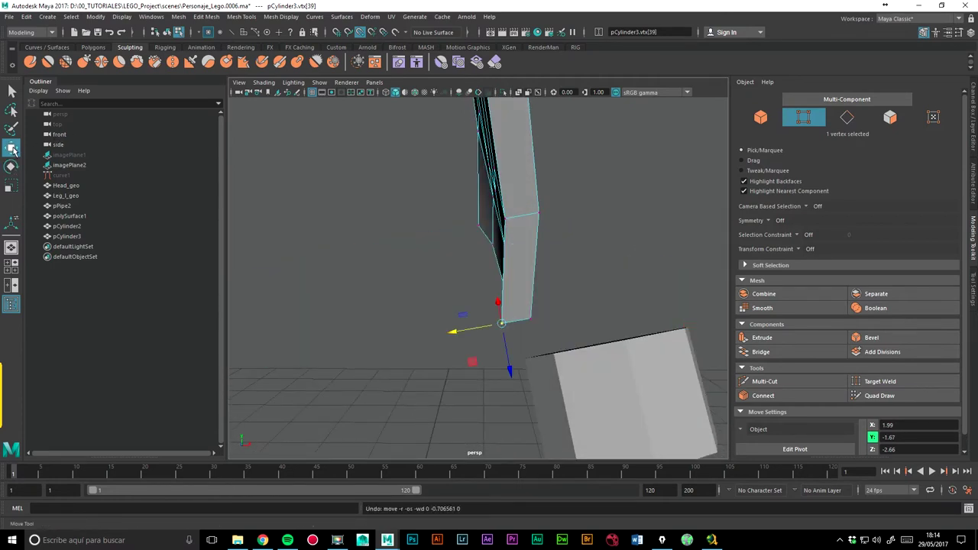
double_click(12, 151)
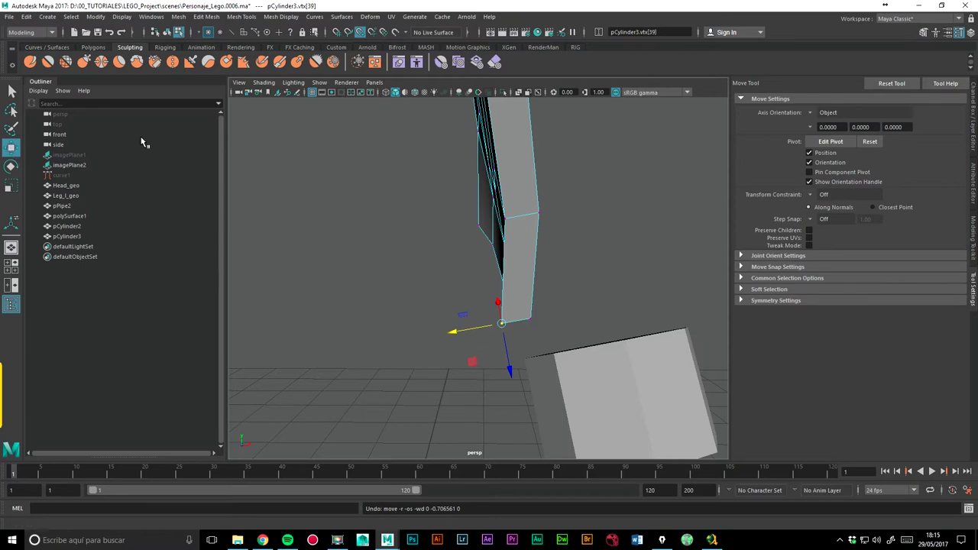
Set Move axis orientation to World and slide the end vertices along X.
left_click(886, 84)
left_click_drag(539, 332, 507, 281)
left_click(491, 226)
mouse_move(491, 245)
left_mouse_down("alt")
mouse_move(524, 262)
mouse_move(705, 275)
mouse_move(676, 276)
left_mouse_up("alt")
left_click_drag(419, 295, 458, 287)
mouse_move(491, 290)
left_mouse_down("alt")
mouse_move(463, 263)
mouse_move(433, 282)
left_mouse_up("alt")
mouse_move(527, 286)
left_mouse_down("alt")
mouse_move(565, 229)
mouse_move(552, 258)
left_mouse_up("alt")
Shift neighbouring vertices along X, undo those edits, and bring back the Modeling Toolkit.
left_click_drag(443, 252, 425, 254)
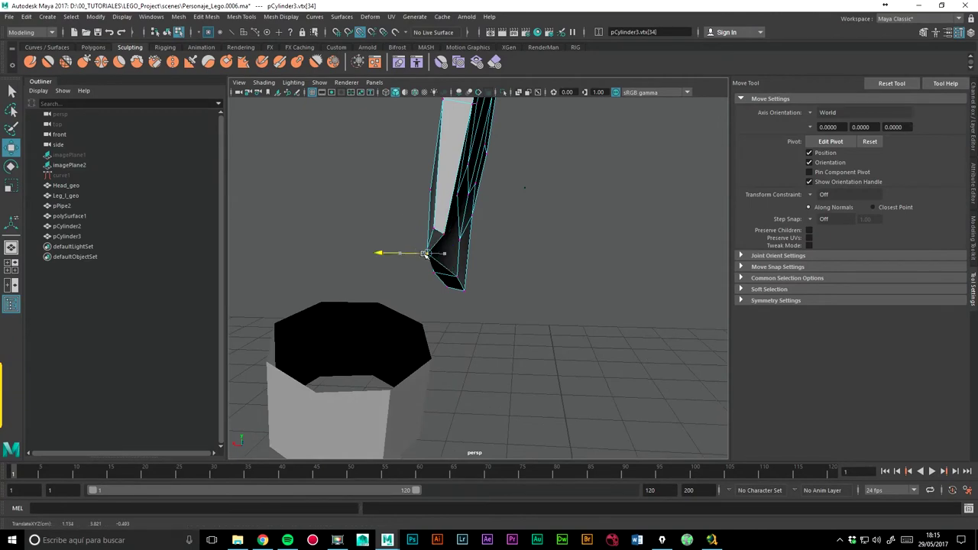
left_click(436, 234)
left_click_drag(405, 233, 424, 234)
key("ctrl+z")
key("ctrl+z")
key("ctrl+z")
key("ctrl+z")
key("ctrl+z")
key("ctrl+z")
mouse_move(535, 262)
left_mouse_down("alt")
mouse_move(508, 288)
mouse_move(356, 271)
mouse_move(362, 246)
left_mouse_up("alt")
key("ctrl+z")
key("ctrl+z")
key("ctrl+z")
key("ctrl+z")
key("ctrl+z")
key("ctrl+z")
key("ctrl+z")
key("ctrl+z")
key("ctrl+z")
key("ctrl+z")
key("ctrl+z")
key("ctrl+z")
key("ctrl+z")
key("ctrl+z")
key("ctrl+z")
key("ctrl+z")
key("ctrl+z")
key("ctrl+z")
mouse_move(554, 263)
left_mouse_down("alt")
mouse_move(502, 272)
mouse_move(698, 284)
left_mouse_up("alt")
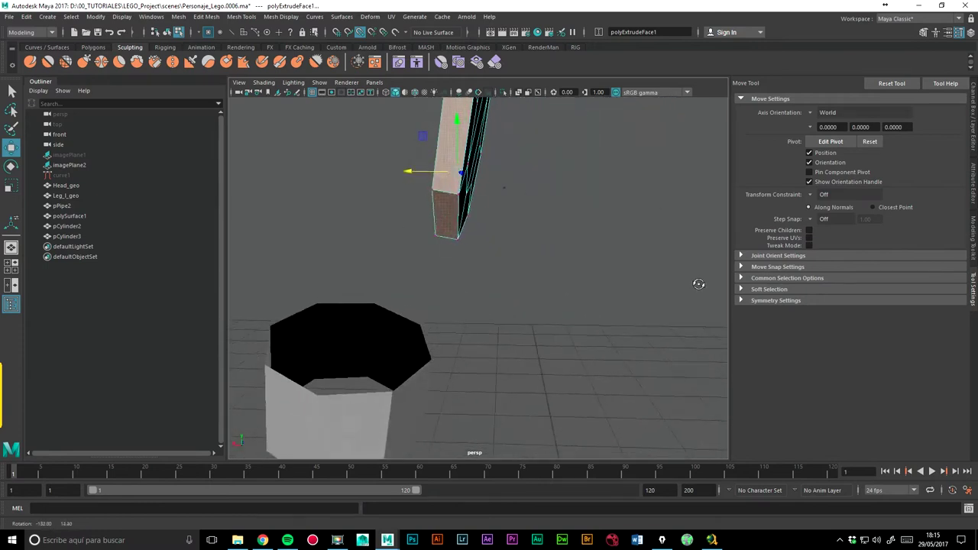
left_click_drag(544, 208, 538, 233, "alt")
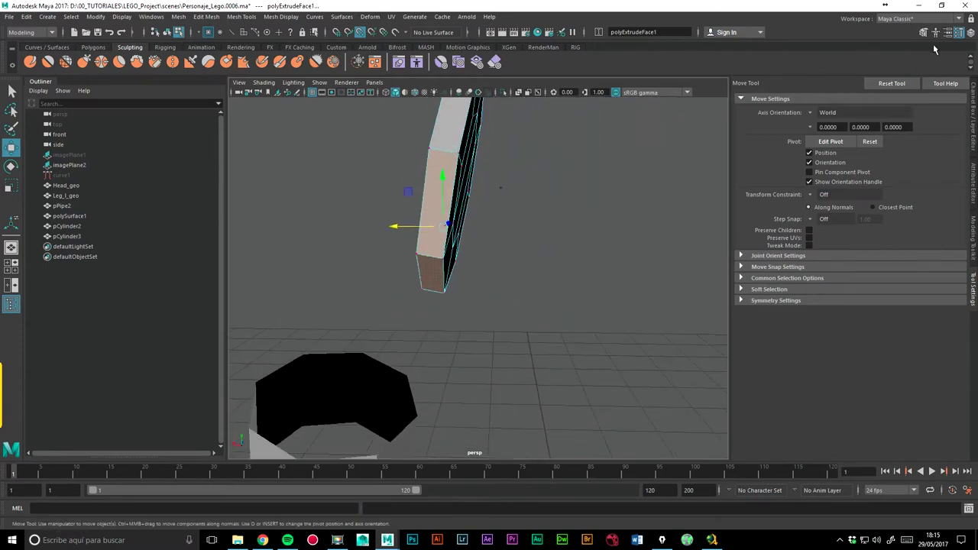
left_click(923, 32)
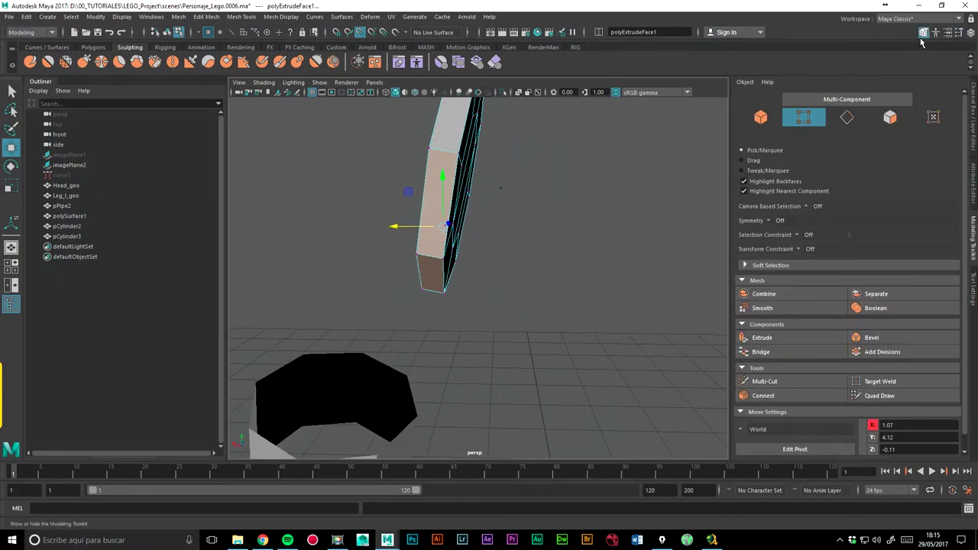
Extrude the three selected faces with Local Translate Z set to 0.5.
left_click(760, 340)
left_click_drag(440, 227, 449, 208, "alt")
mouse_move(504, 142)
left_mouse_down("alt")
mouse_move(473, 141)
mouse_move(557, 218)
mouse_move(589, 221)
mouse_move(556, 221)
mouse_move(588, 226)
left_mouse_up("alt")
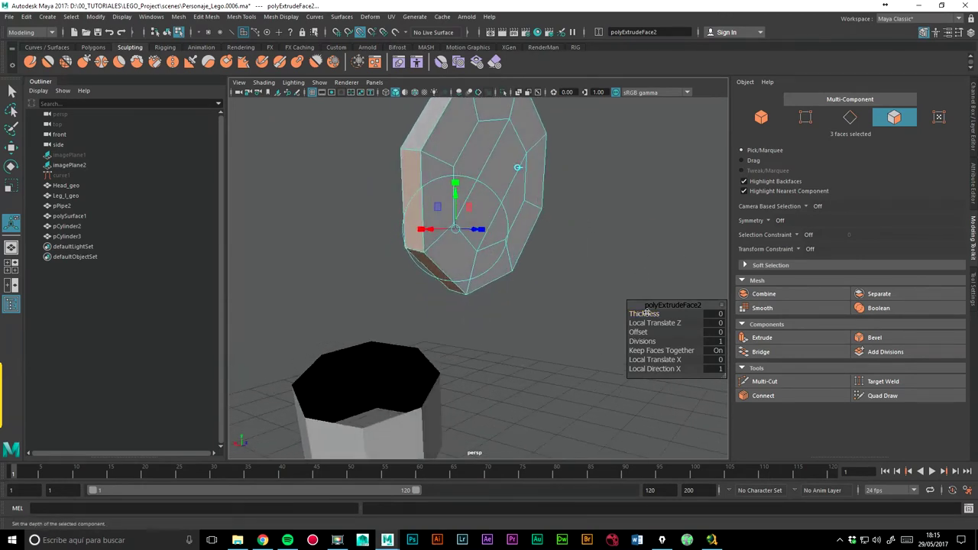
left_click(644, 313)
mouse_move(644, 314)
middle_mouse_down()
mouse_move(659, 313)
mouse_move(645, 314)
mouse_move(659, 313)
mouse_move(646, 322)
mouse_move(657, 324)
middle_mouse_up()
left_click(655, 322)
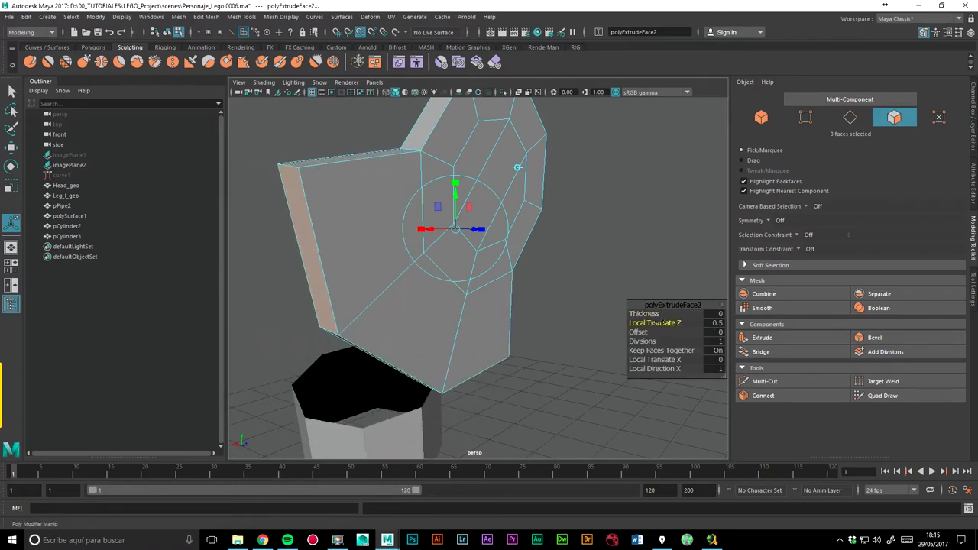
Orbit around the extruded hand mesh and select an edge of the new block.
mouse_move(564, 307)
left_mouse_down("alt")
mouse_move(458, 216)
mouse_move(547, 230)
mouse_move(527, 233)
left_mouse_up("alt")
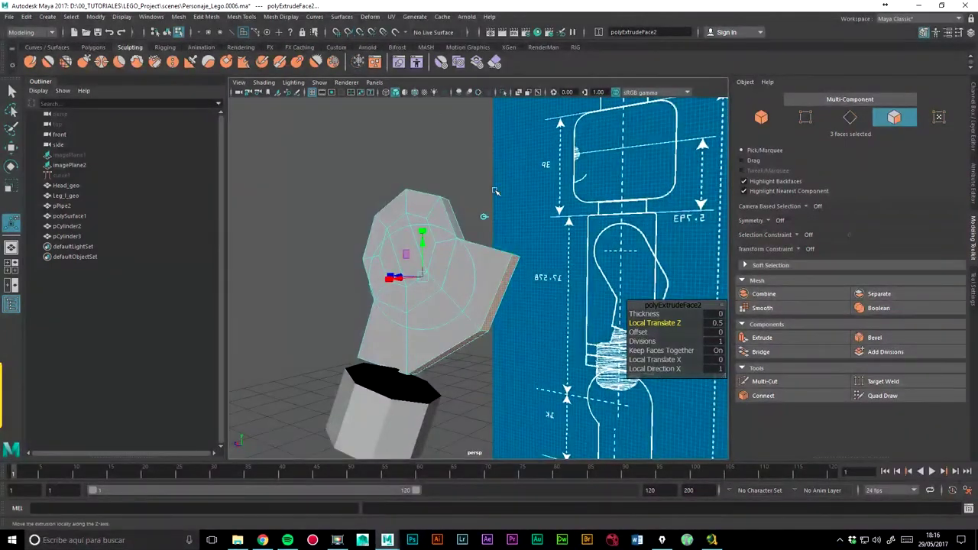
left_click_drag(495, 191, 466, 218, "alt")
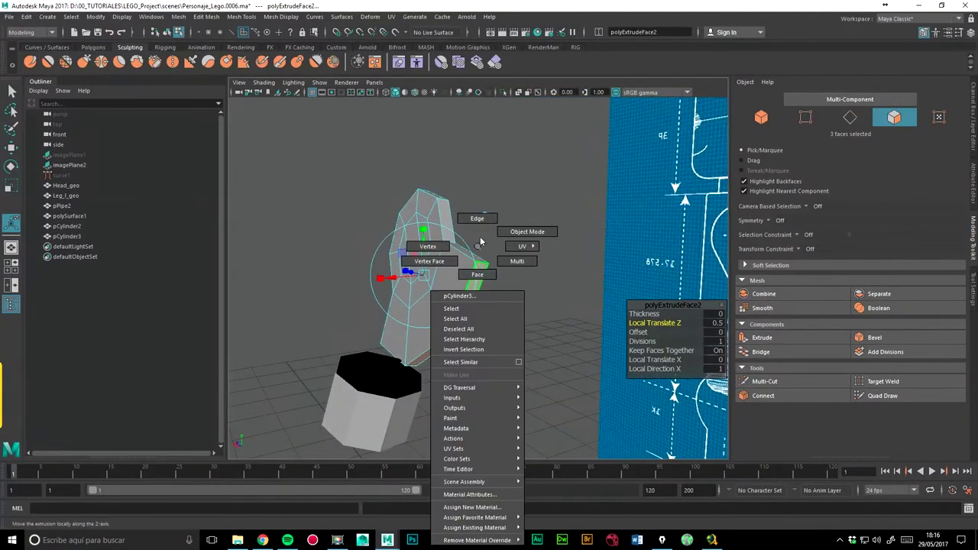
right_click_drag(481, 268, 480, 233)
left_click(484, 265)
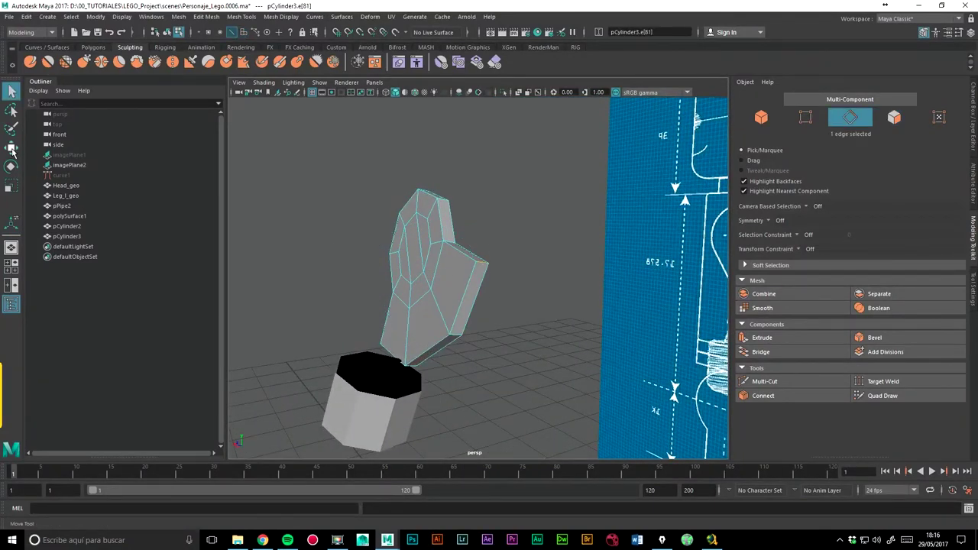
In front view with X-Ray on, move the extruded edge corner and vertices onto the blueprint outline.
left_click(11, 147)
mouse_move(513, 267)
left_mouse_down("alt")
mouse_move(491, 279)
mouse_move(527, 281)
left_mouse_up("alt")
key("space")
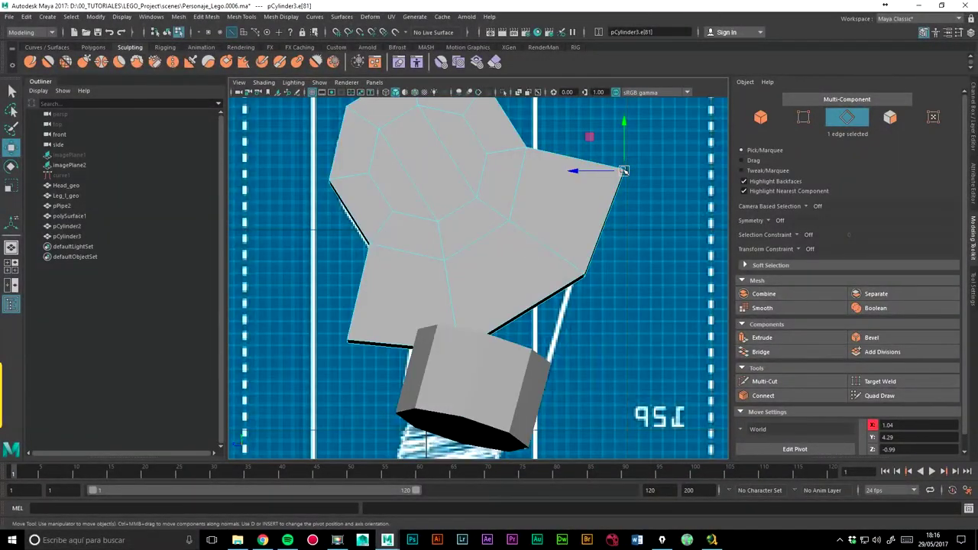
left_click(385, 92)
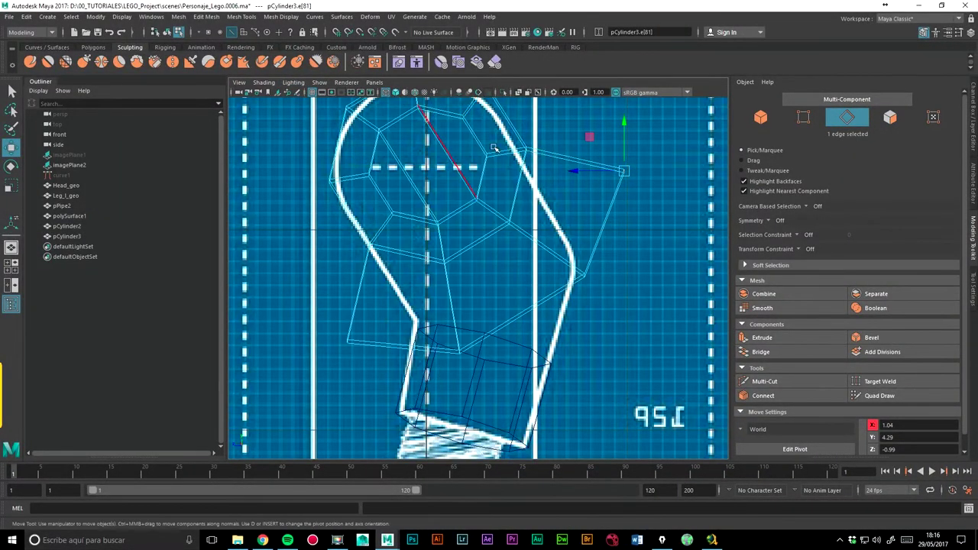
mouse_move(623, 170)
left_mouse_down()
mouse_move(572, 252)
mouse_move(580, 247)
left_mouse_up()
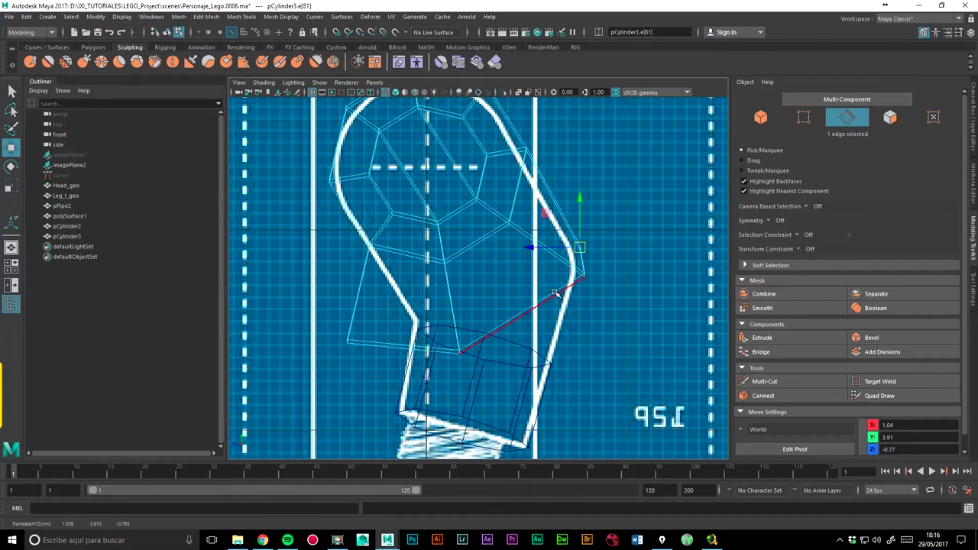
right_click_drag(555, 293, 583, 273)
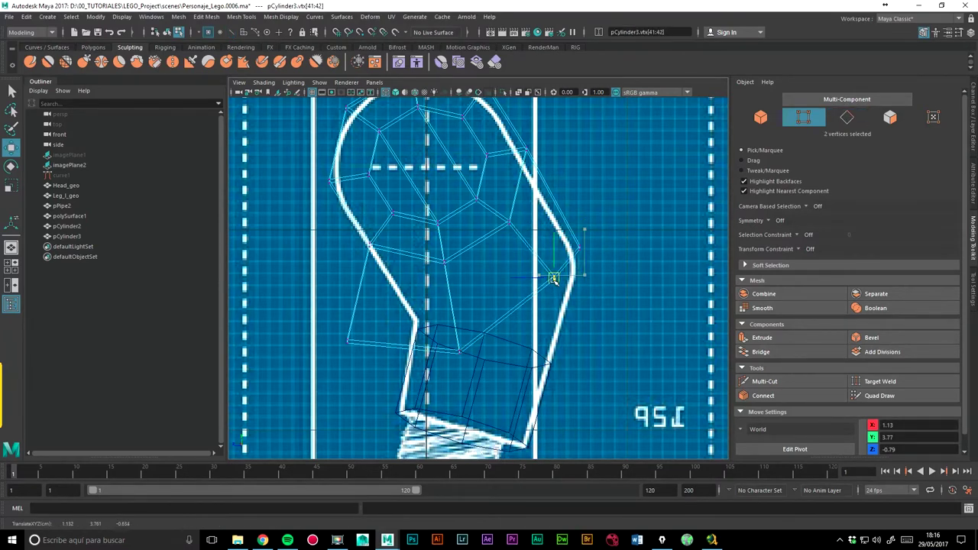
key("ctrl+z")
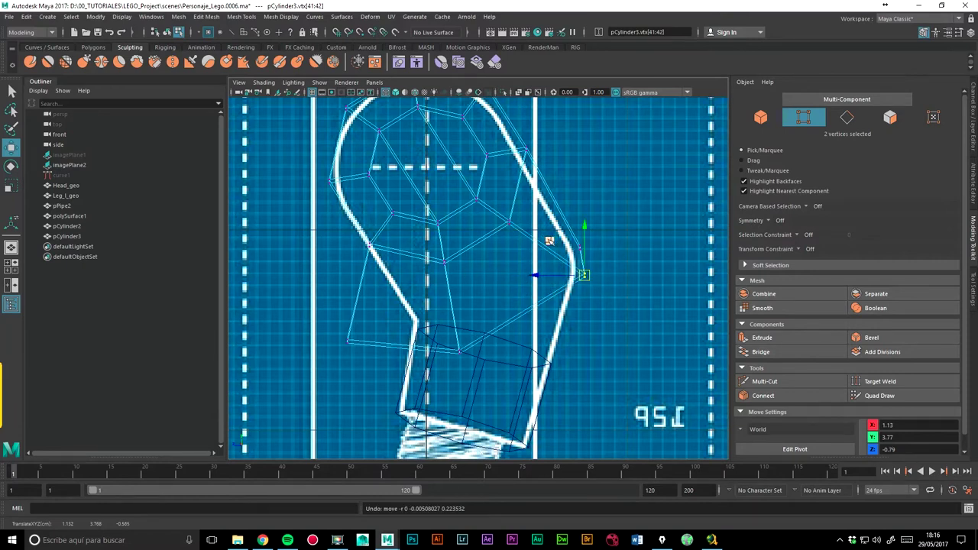
left_click_drag(584, 275, 534, 270)
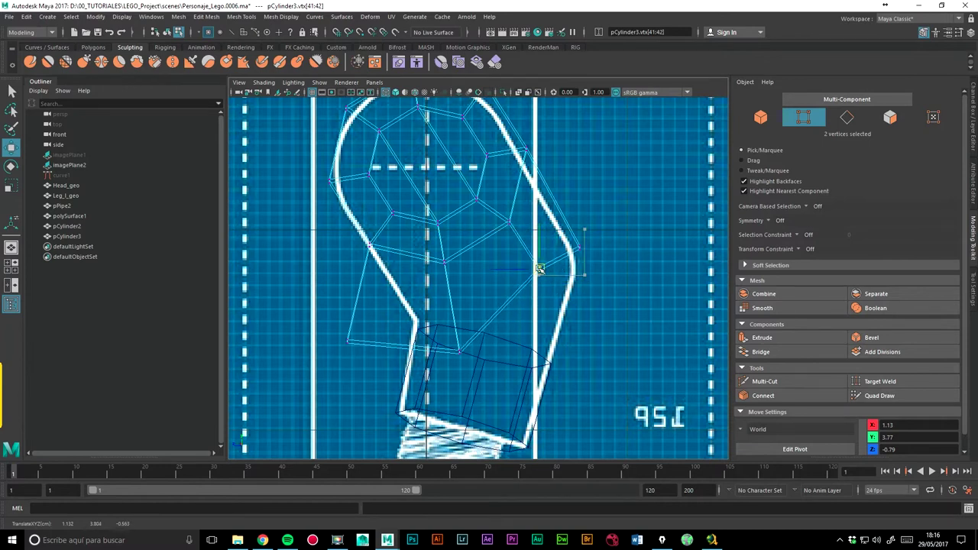
Raise the lower vertex pairs onto the outline, then return to perspective view.
left_click(458, 351)
left_click_drag(459, 350, 462, 305)
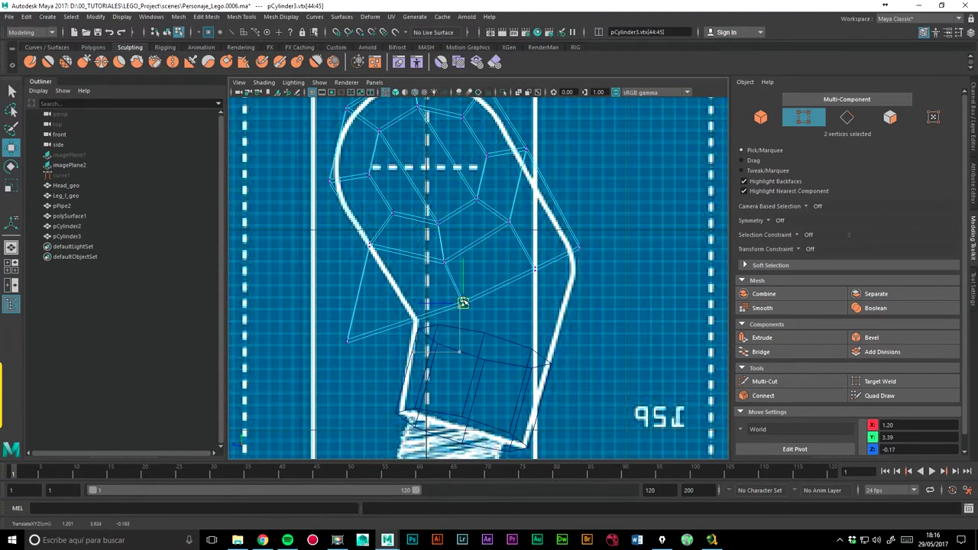
mouse_move(336, 336)
left_mouse_down()
mouse_move(356, 345)
mouse_move(412, 319)
left_mouse_up()
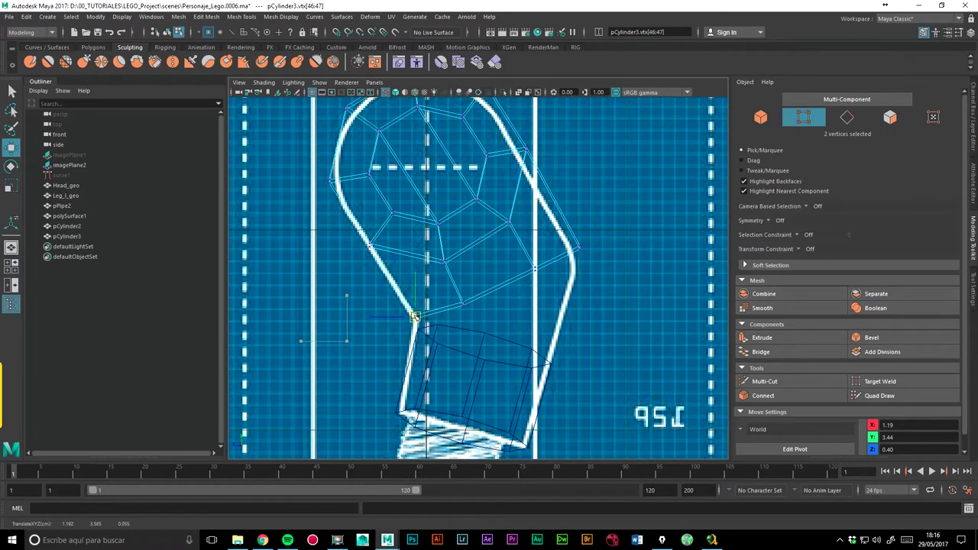
left_click(460, 299)
left_click(534, 268)
left_click(579, 242)
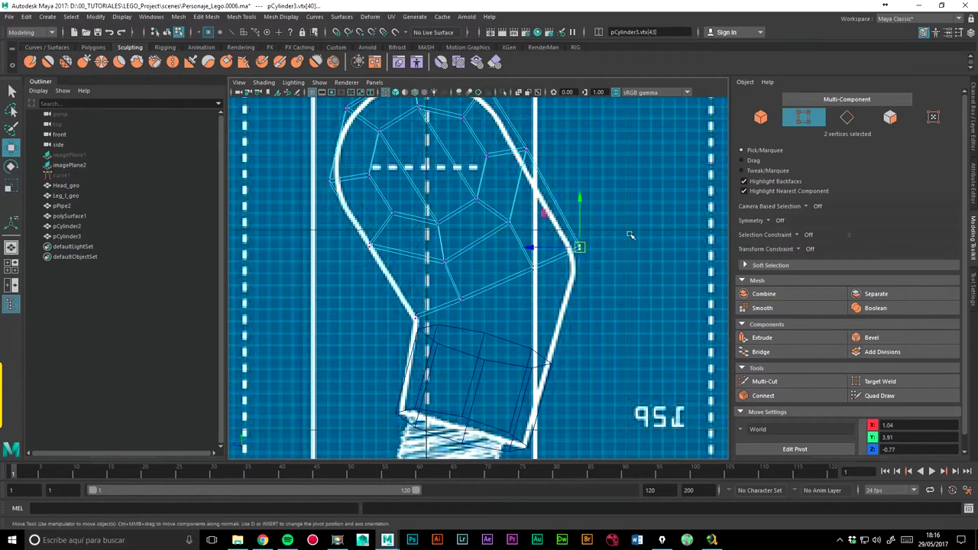
scroll(629, 236, "up", 3)
scroll(644, 223, "down", 2)
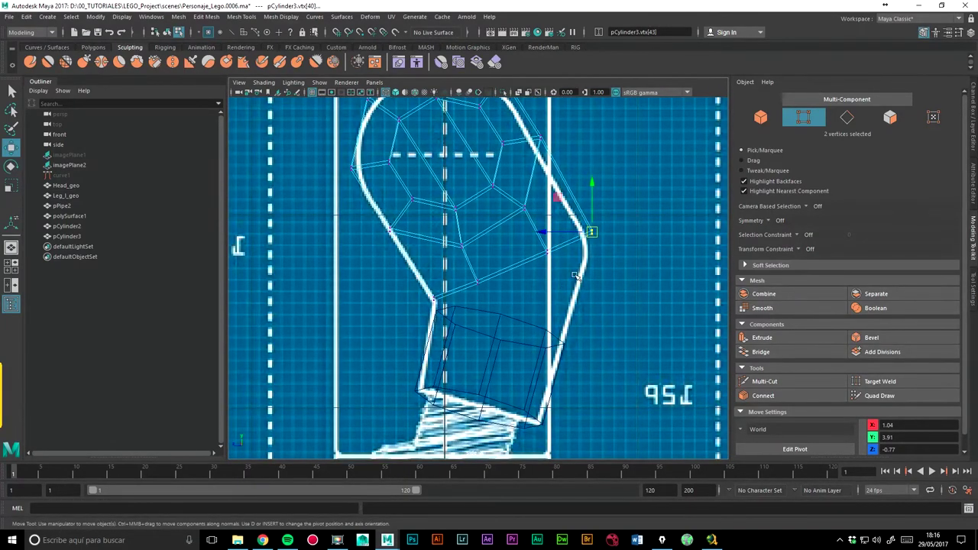
key("space")
mouse_move(576, 276)
left_mouse_down()
mouse_move(576, 252)
mouse_move(604, 268)
left_mouse_up()
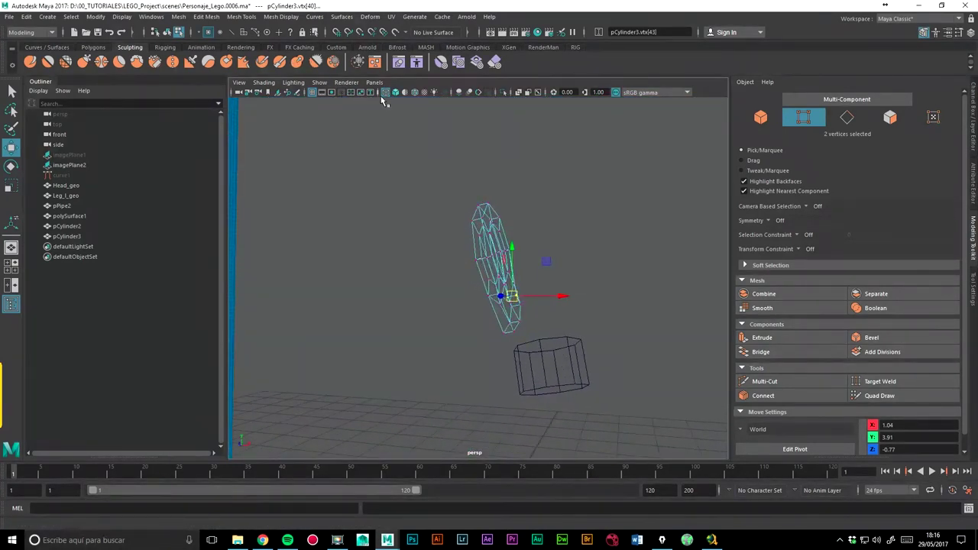
Restore solid shading, undo the recent vertex edits, and check the mesh's construction history.
left_click(395, 91)
mouse_move(527, 283)
left_mouse_down("alt")
mouse_move(557, 289)
mouse_move(520, 273)
mouse_move(471, 270)
left_mouse_up("alt")
key("ctrl+z")
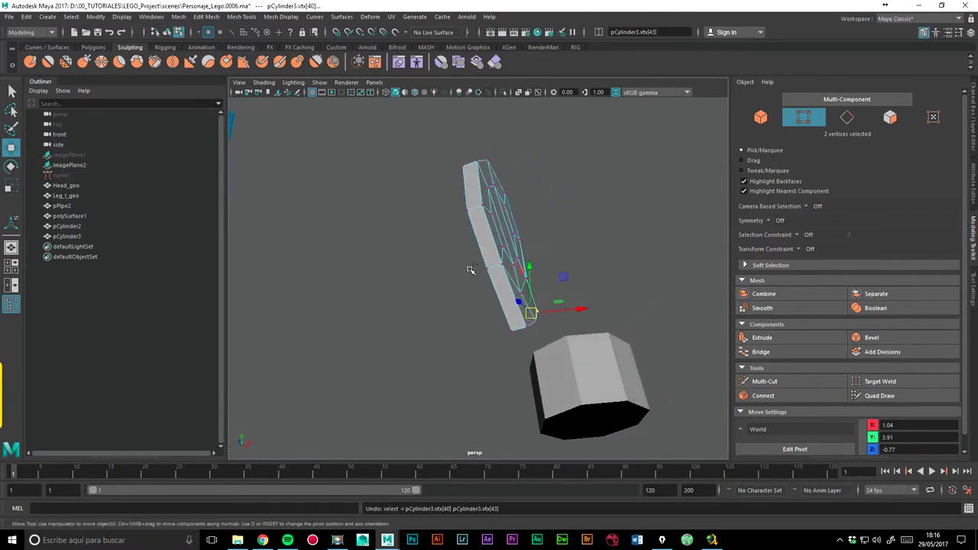
key("ctrl+z")
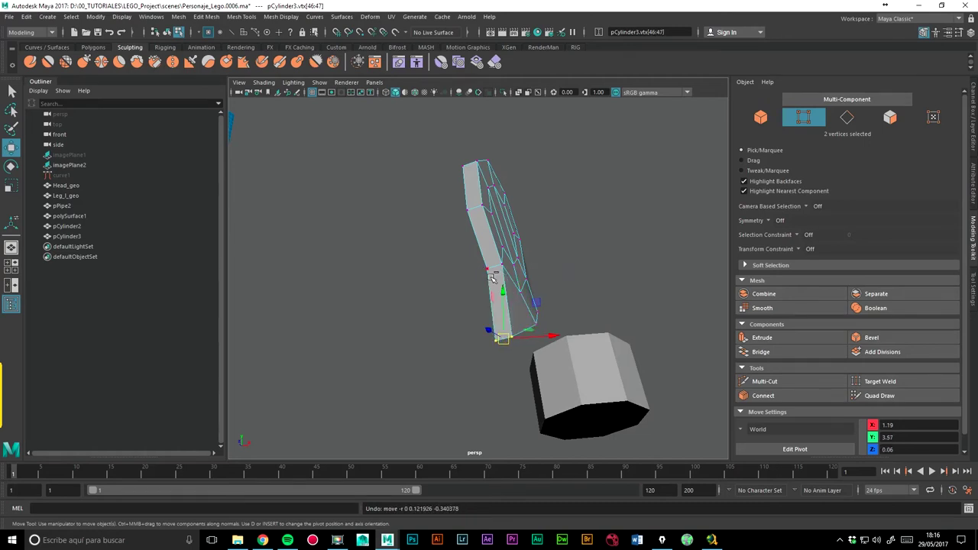
key("ctrl+z")
key("ctrl+z")
mouse_move(440, 283)
left_mouse_down("alt")
mouse_move(454, 308)
mouse_move(470, 312)
left_mouse_up("alt")
key("ctrl+z")
key("ctrl+z")
key("ctrl+z")
key("ctrl+z")
mouse_move(483, 317)
left_mouse_down("alt")
mouse_move(270, 349)
mouse_move(474, 268)
mouse_move(484, 282)
mouse_move(450, 246)
left_mouse_up("alt")
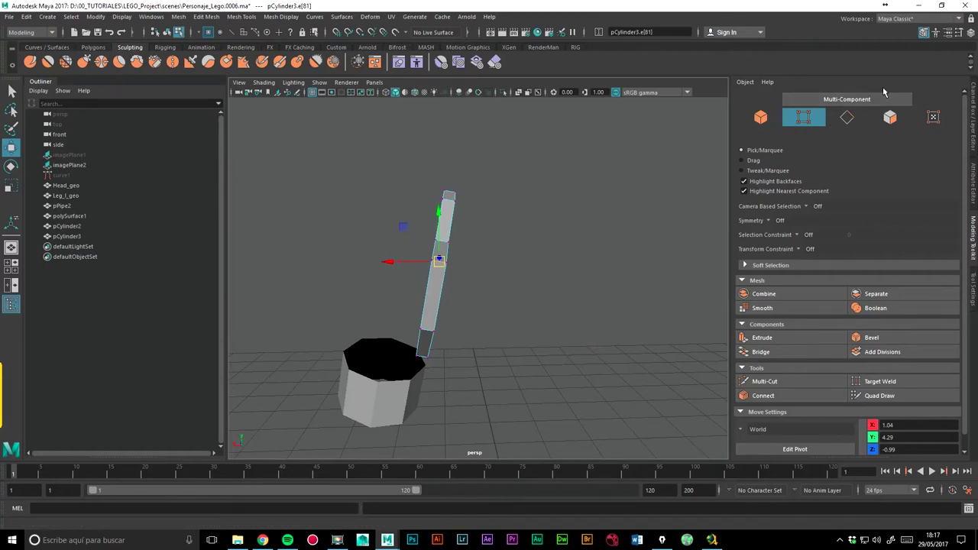
left_click(972, 129)
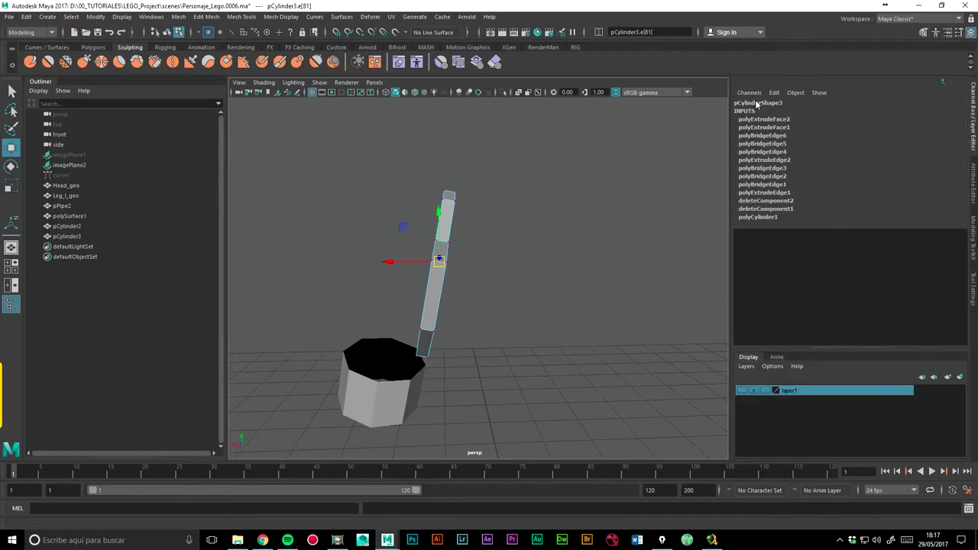
View the arm piece from the right, then straight from the front, panning to the block below.
key("space")
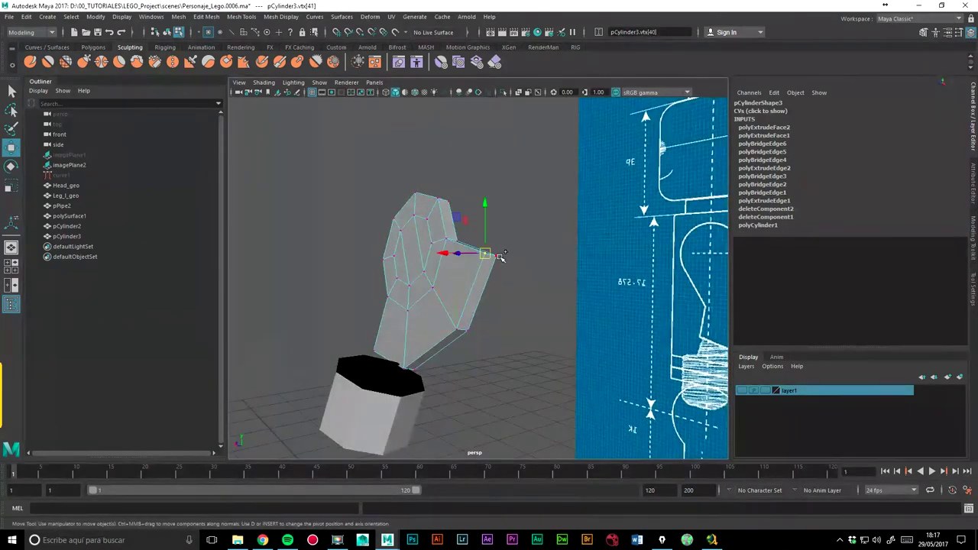
left_click_drag(503, 259, 484, 295, "alt")
key("space")
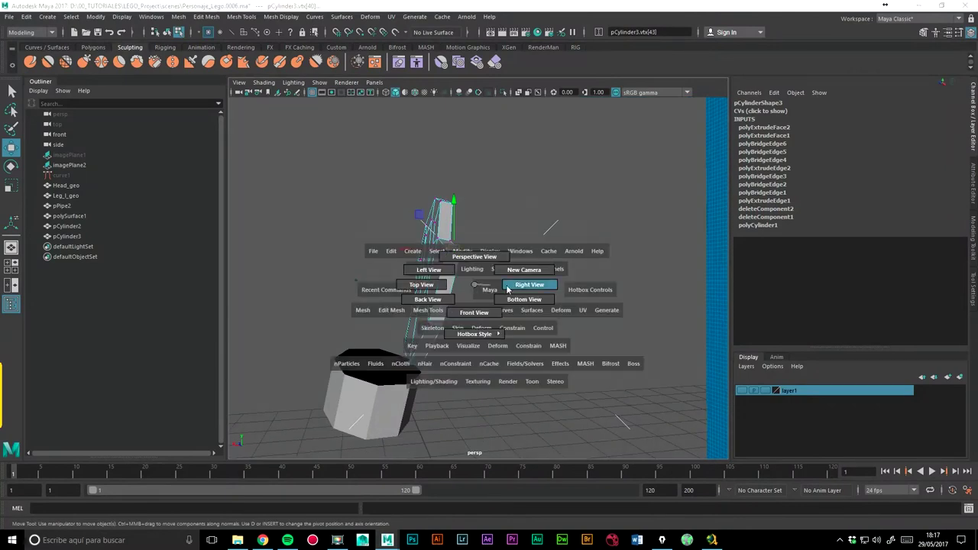
left_click(524, 288)
key("space")
left_click_drag(587, 239, 586, 256)
mouse_move(580, 248)
middle_mouse_down("alt")
mouse_move(540, 178)
mouse_move(550, 199)
middle_mouse_up("alt")
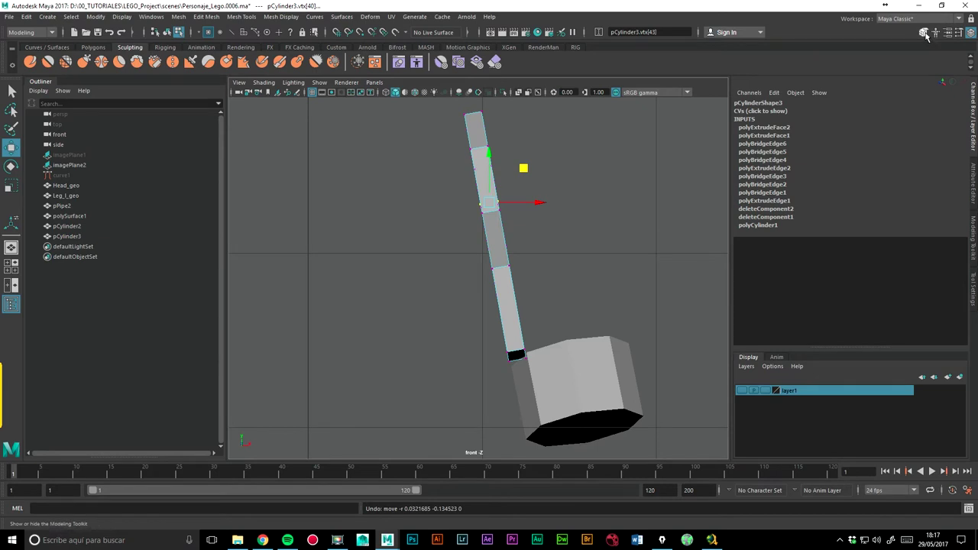
Show the arm shape's attributes, open Move Tool settings, and slide a vertex down the arm shaft.
left_click(973, 186)
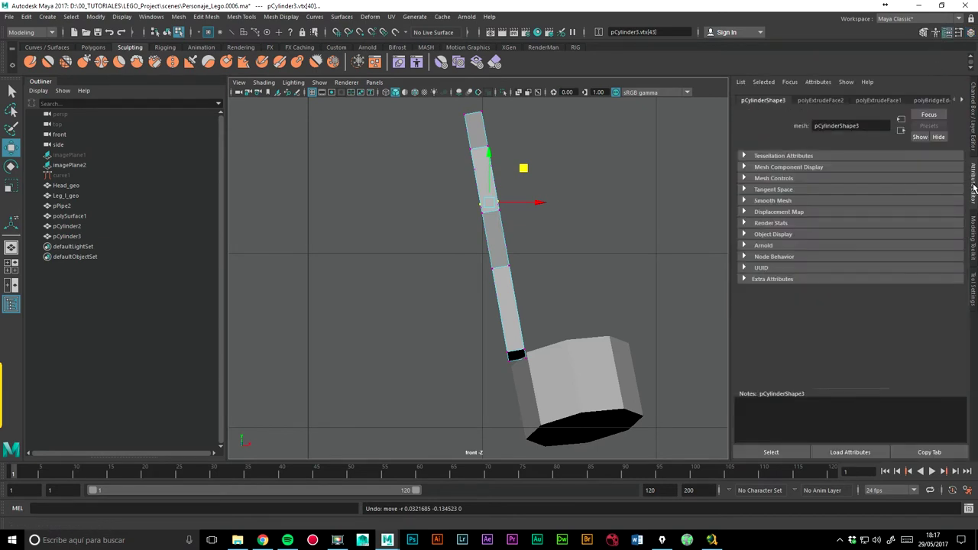
double_click(9, 149)
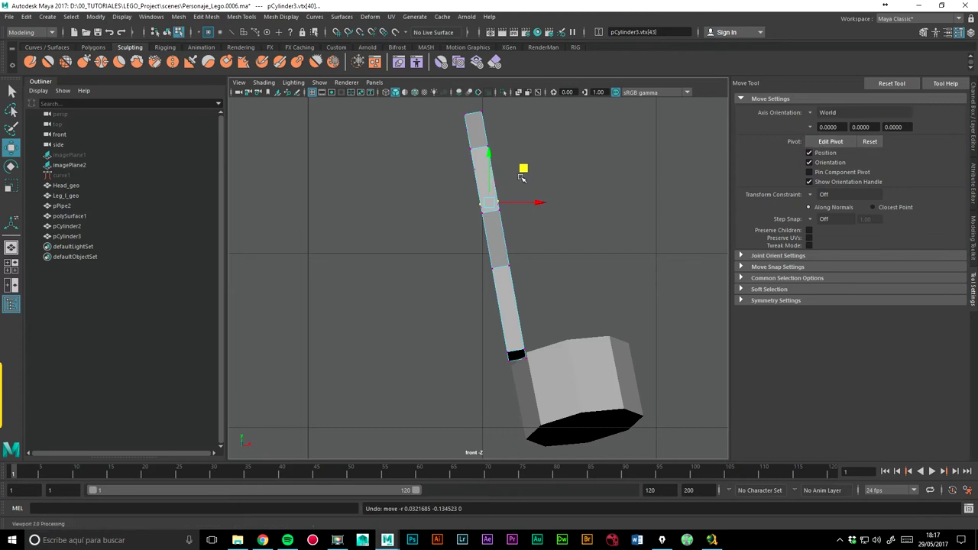
left_click_drag(486, 203, 500, 266)
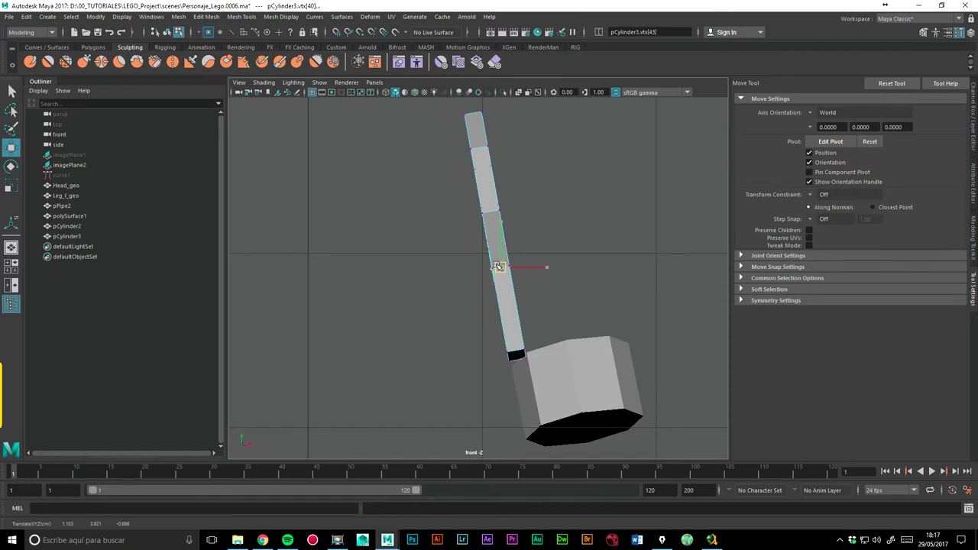
key("space")
mouse_move(563, 289)
left_mouse_down()
mouse_move(560, 265)
mouse_move(461, 295)
mouse_move(578, 298)
mouse_move(572, 281)
mouse_move(636, 296)
mouse_move(509, 359)
mouse_move(536, 329)
left_mouse_up()
key("space")
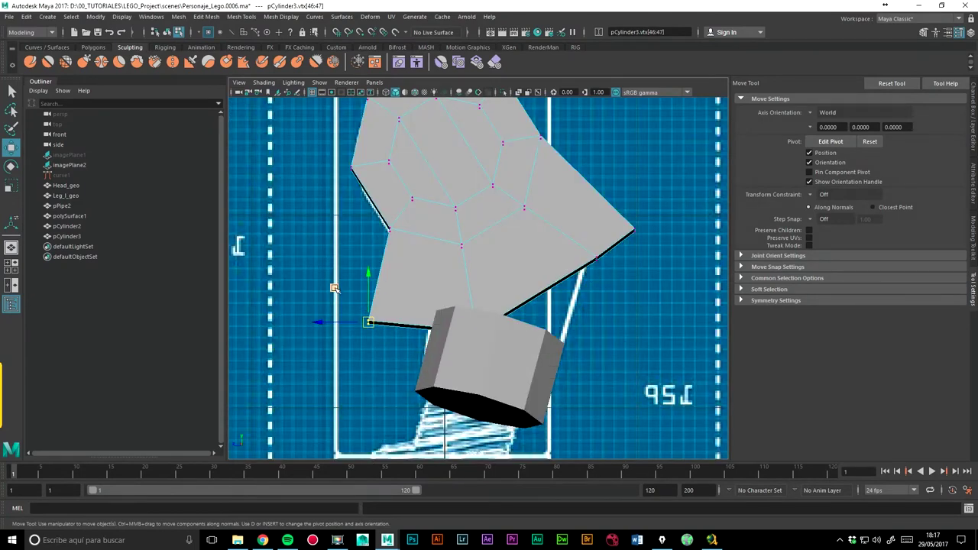
Pull the notch, right and corner vertices inward so the lower edge runs straight.
left_click_drag(368, 321, 433, 300)
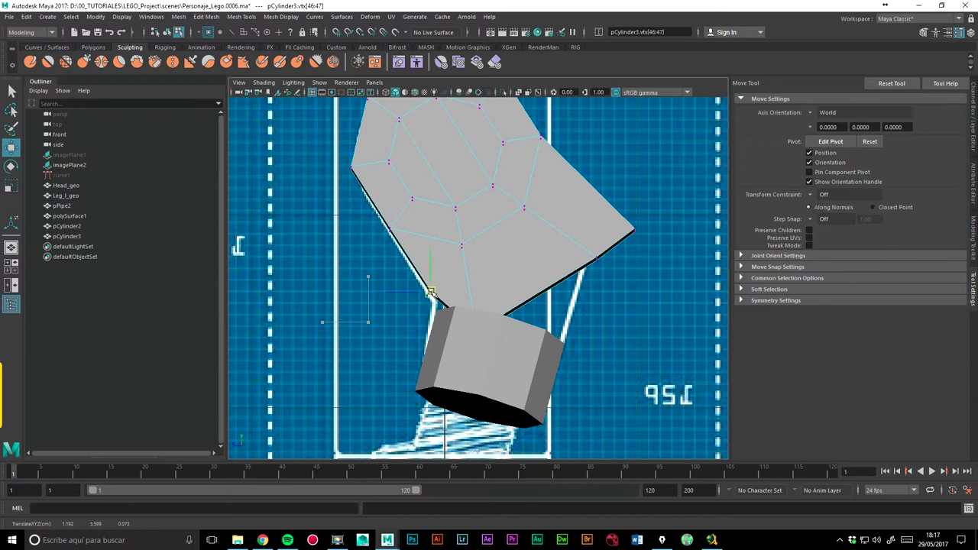
left_click(506, 314)
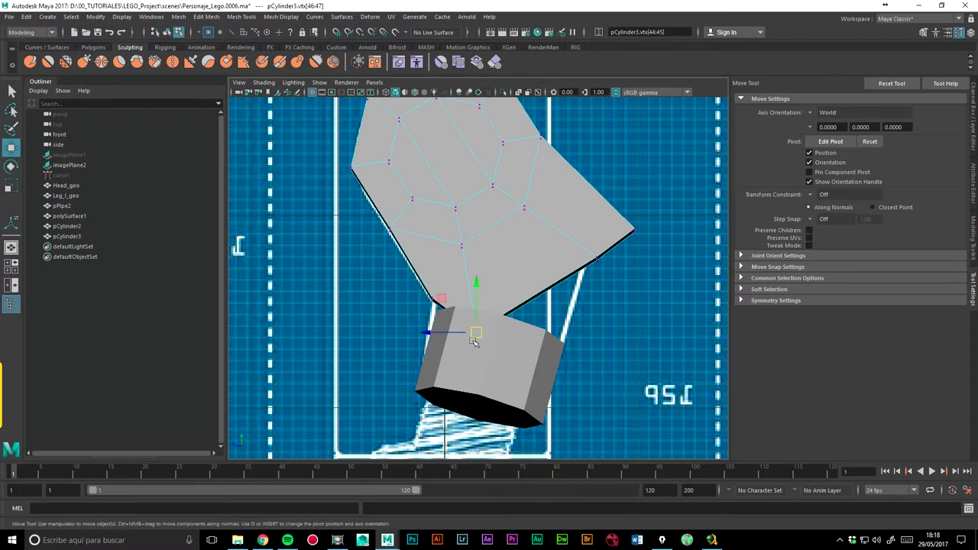
left_click_drag(506, 313, 483, 286)
left_click(594, 260)
left_click_drag(594, 260, 541, 258)
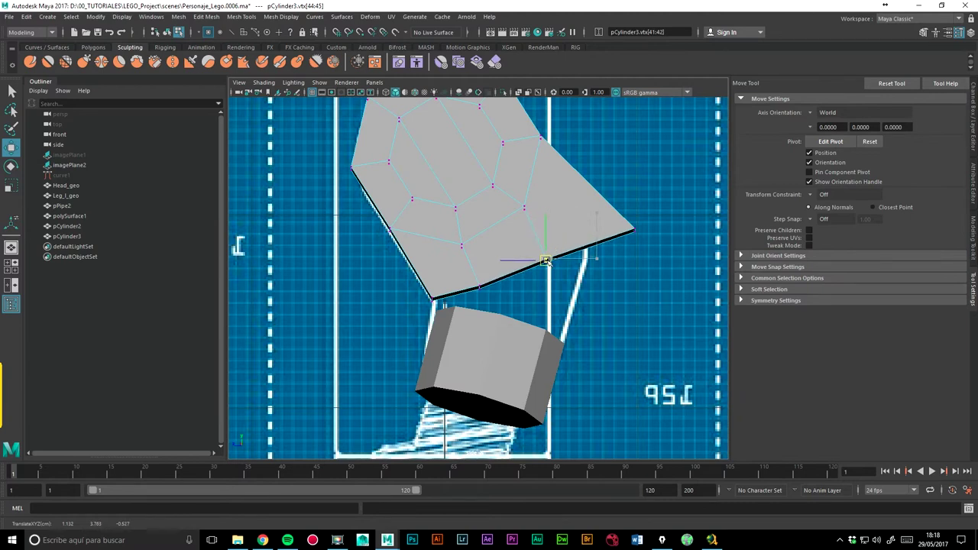
left_click(633, 229)
left_click_drag(633, 229, 584, 236)
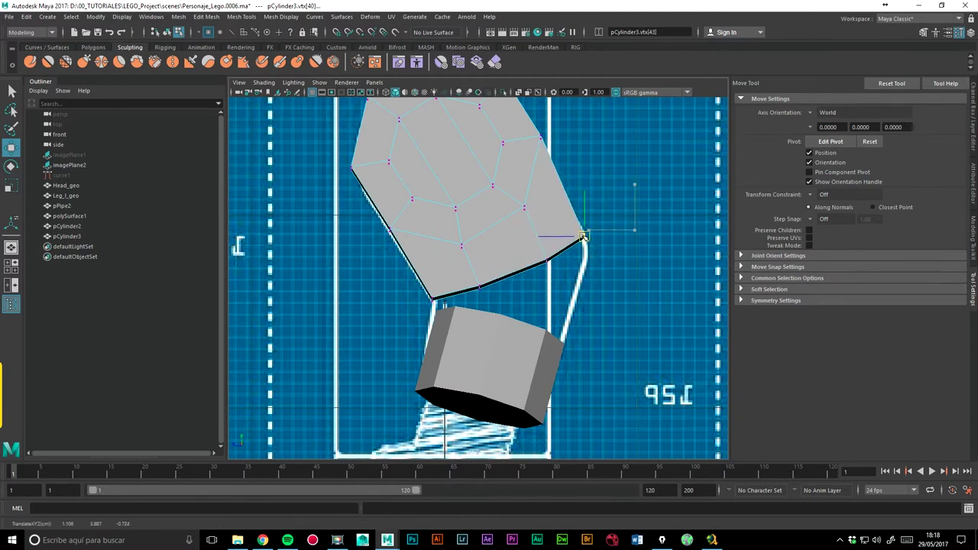
left_click_drag(579, 241, 471, 279)
left_click(472, 279)
Return to perspective view and orbit around the selected arm piece.
key("space")
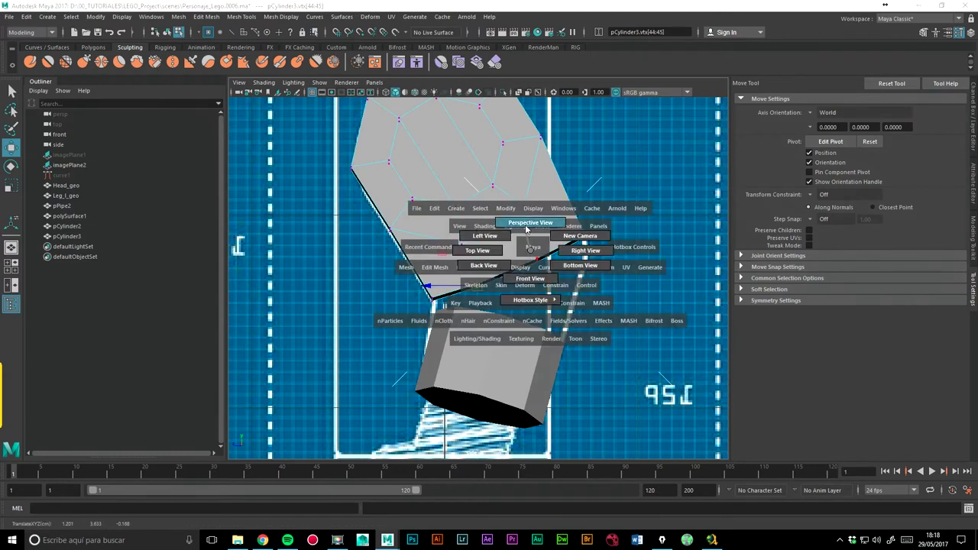
left_click(525, 224)
left_click_drag(526, 230, 526, 251, "alt")
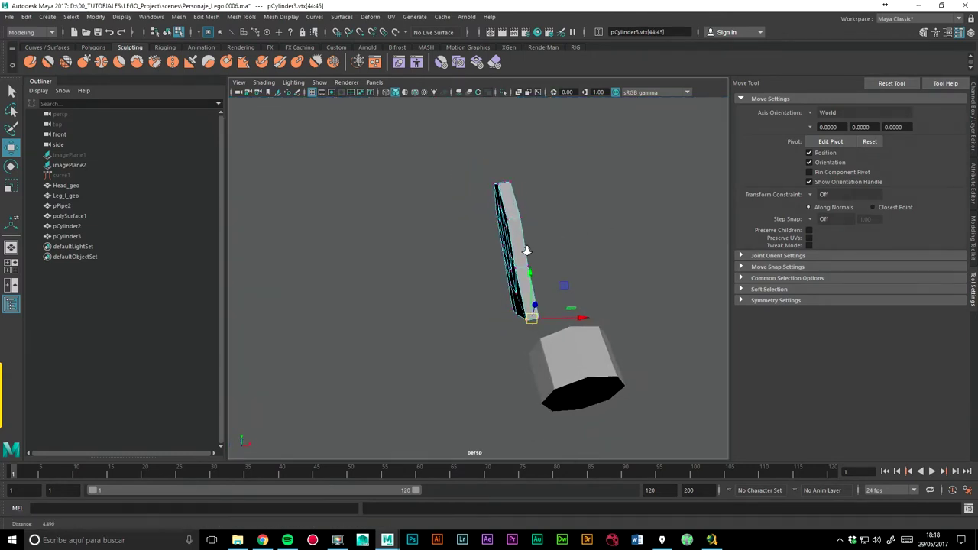
scroll(527, 251, "up", 5)
Select the two bottom vertices and snap one onto the corner with Snap to Points.
left_click(563, 332)
left_click(578, 325)
left_click(358, 33)
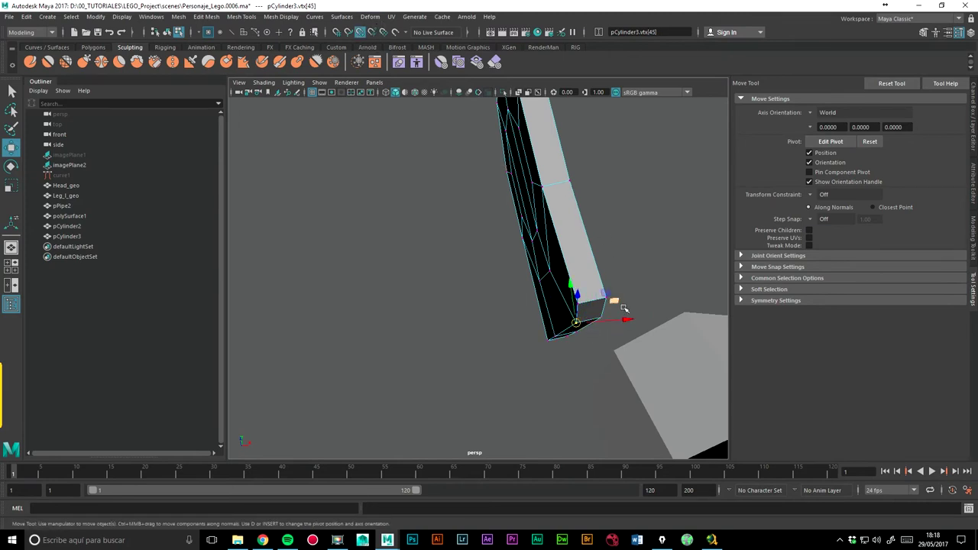
mouse_move(622, 320)
left_mouse_down()
mouse_move(550, 271)
mouse_move(600, 305)
mouse_move(619, 270)
mouse_move(553, 229)
mouse_move(582, 239)
mouse_move(554, 250)
left_mouse_up()
In Front view, shift the bottom vertex right along X.
key("space")
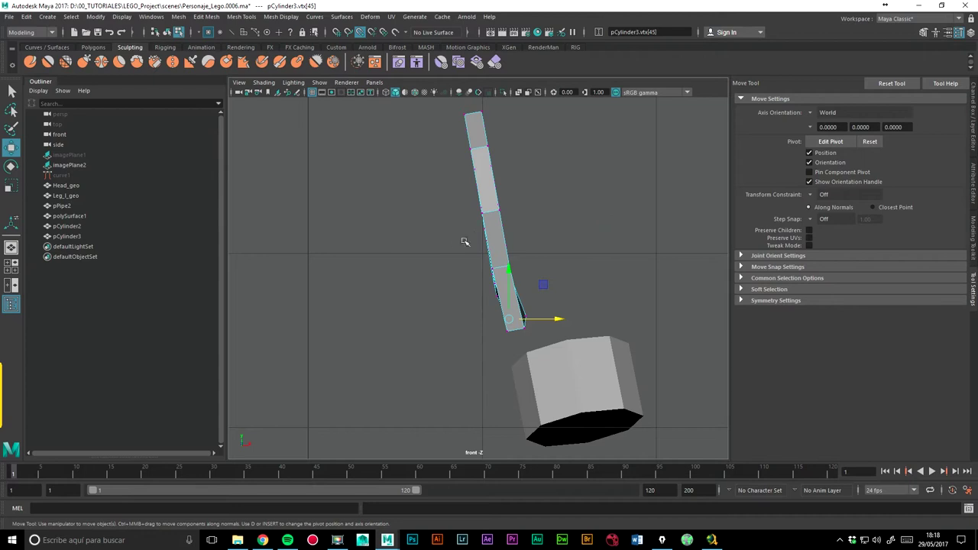
scroll(465, 242, "up", 3)
left_click_drag(534, 356, 564, 356)
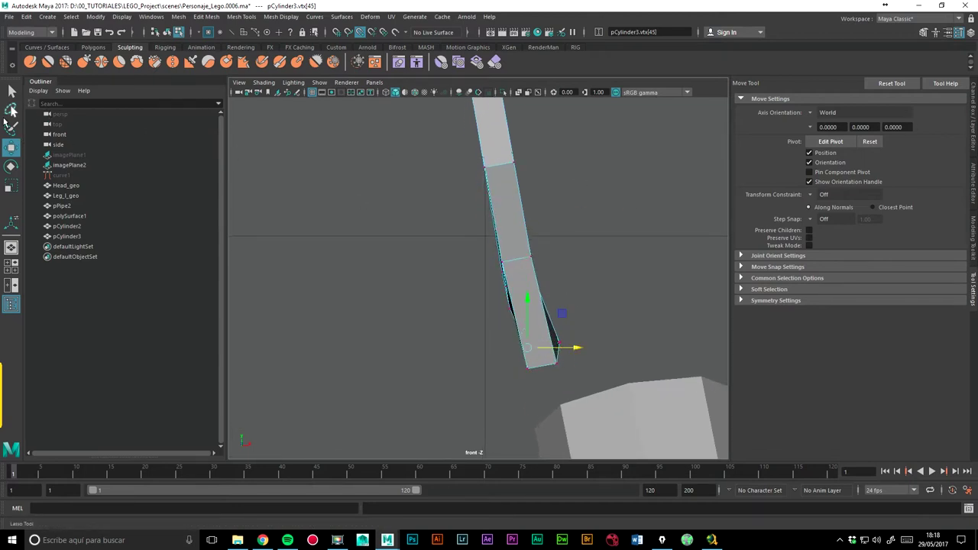
left_click_drag(574, 350, 574, 350)
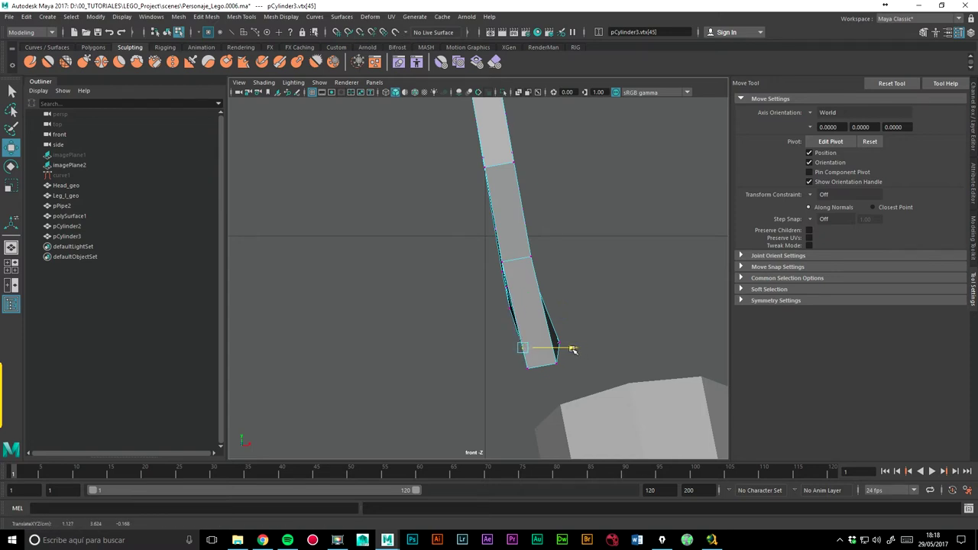
In wireframe, move the other bottom vertex along X into line.
left_click(507, 307)
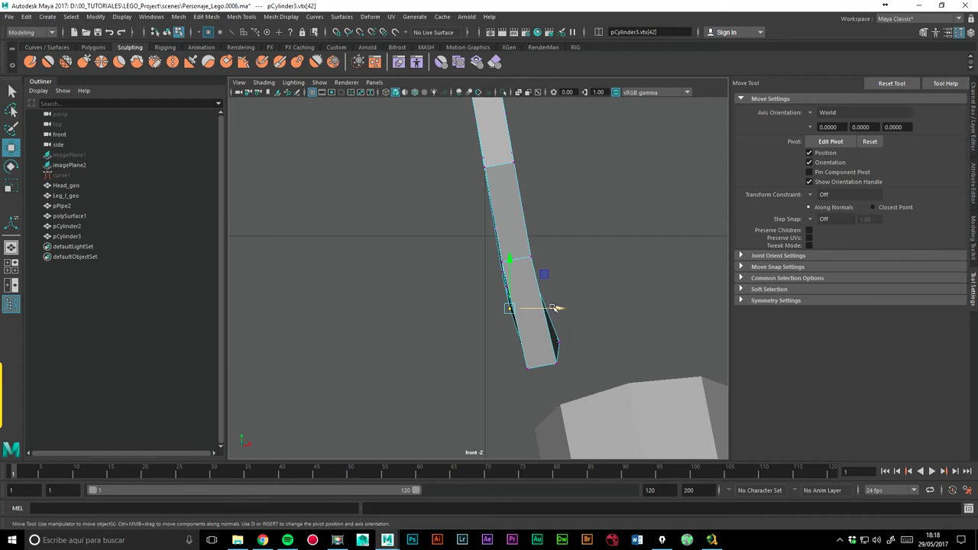
mouse_move(493, 264)
left_mouse_down()
mouse_move(503, 275)
mouse_move(556, 272)
mouse_move(559, 287)
left_mouse_up()
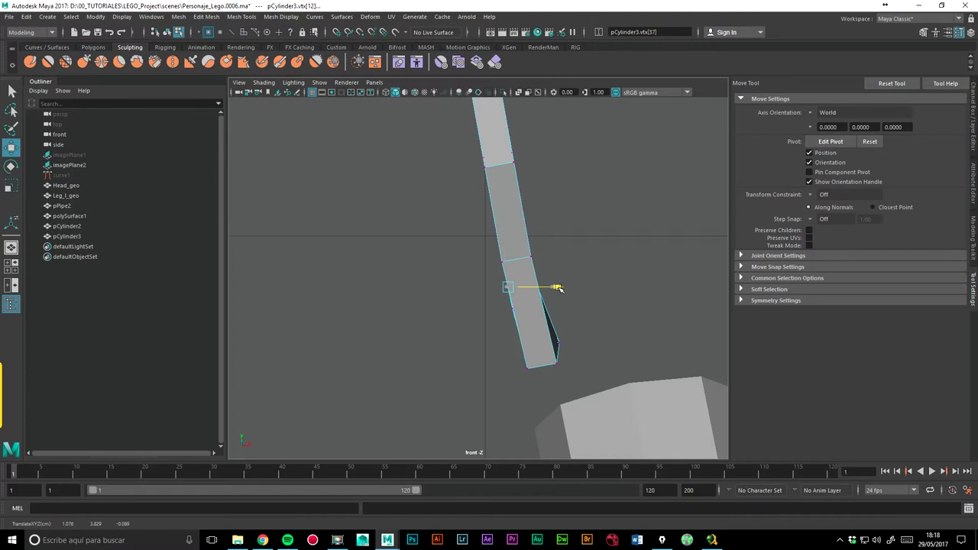
left_click(387, 92)
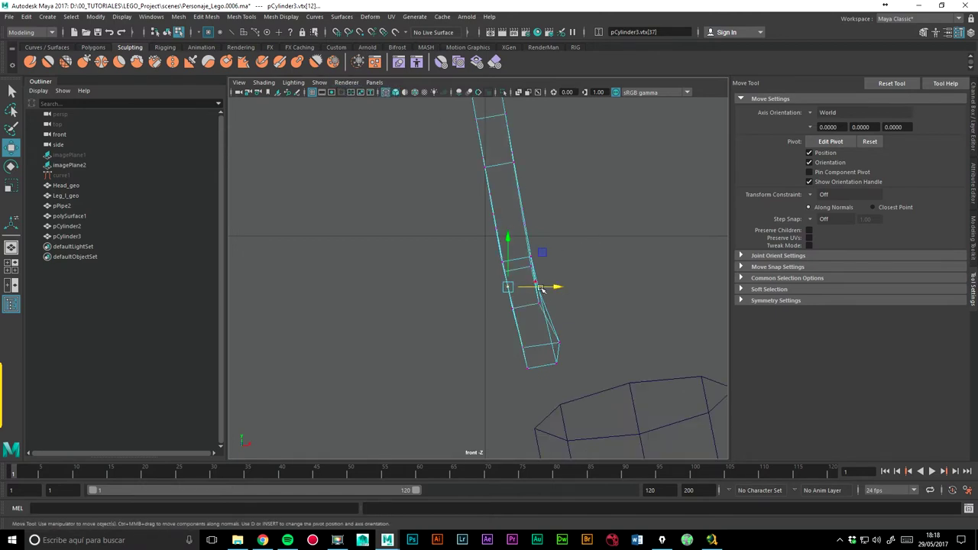
left_click(562, 342)
left_click_drag(572, 343, 600, 340)
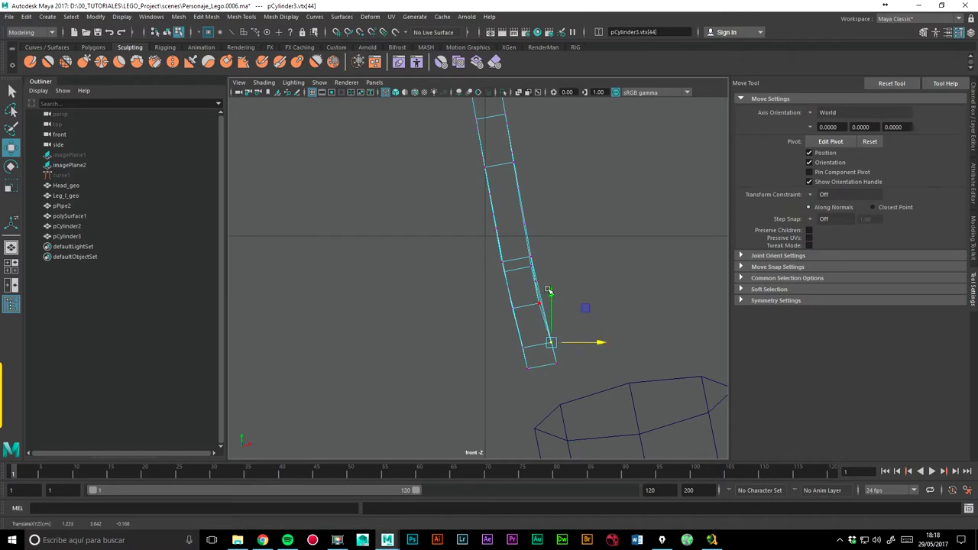
Back in shaded perspective, preview the arm piece smoothed with 3, then return to 1.
key("space")
mouse_move(556, 202)
left_mouse_down()
mouse_move(556, 175)
mouse_move(582, 236)
left_mouse_up()
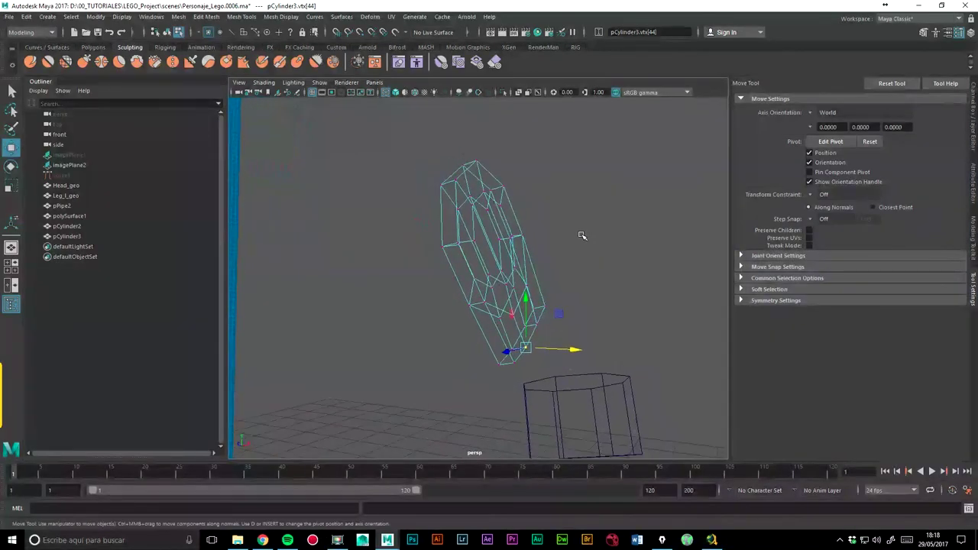
left_click(402, 93)
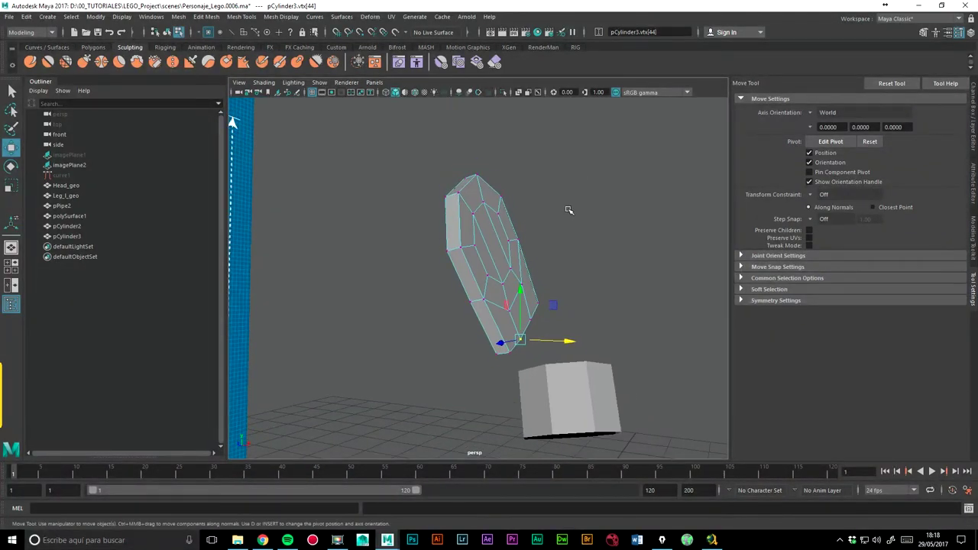
key("3")
mouse_move(589, 199)
left_mouse_down("alt")
mouse_move(629, 258)
mouse_move(683, 260)
mouse_move(528, 282)
left_mouse_up("alt")
mouse_move(499, 236)
left_mouse_down("alt")
mouse_move(563, 262)
mouse_move(552, 258)
left_mouse_up("alt")
key("1")
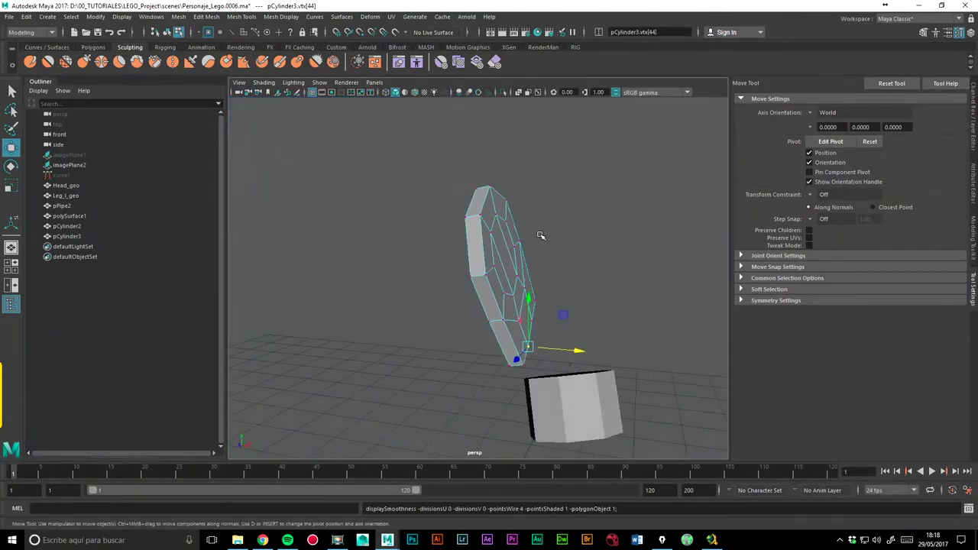
Switch the piece's component selection mode while orbiting toward the blueprint.
right_click_drag(504, 258, 504, 269)
left_click(500, 245)
mouse_move(500, 244)
left_mouse_down("alt")
mouse_move(567, 276)
mouse_move(576, 270)
left_mouse_up("alt")
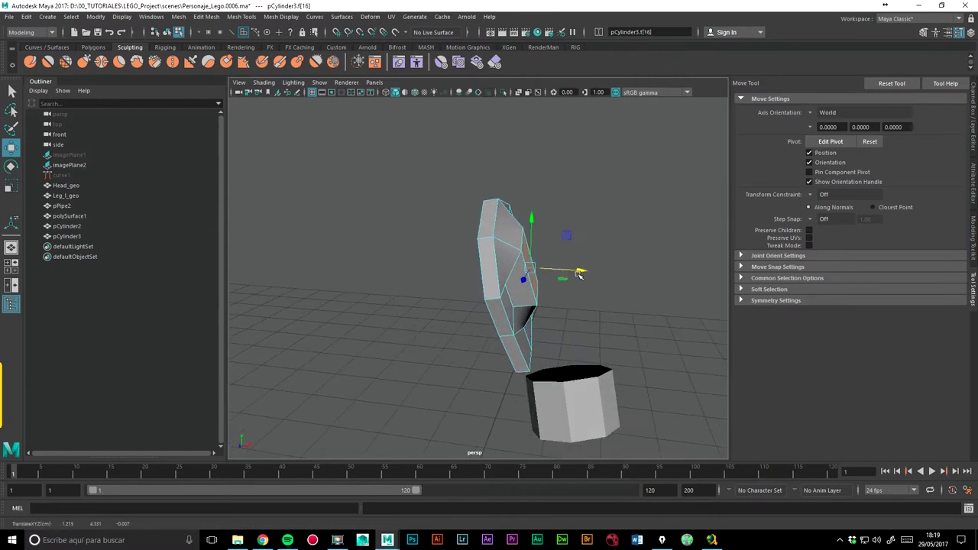
left_click_drag(590, 311, 461, 245, "alt")
right_click(461, 246)
Try edge selections on the arm piece, undoing a stray edge move and clearing the selection.
left_click(460, 220)
left_click(467, 276)
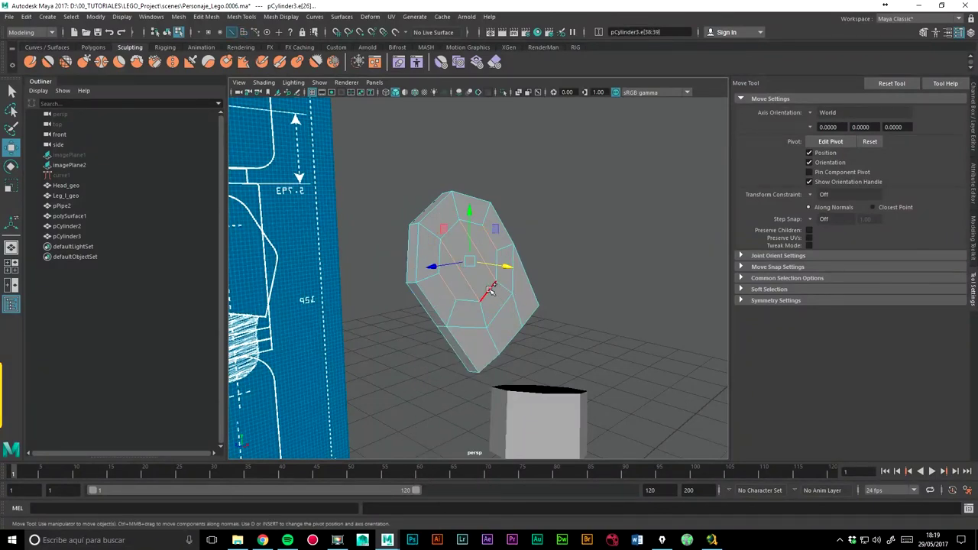
left_click_drag(490, 289, 554, 268, "alt")
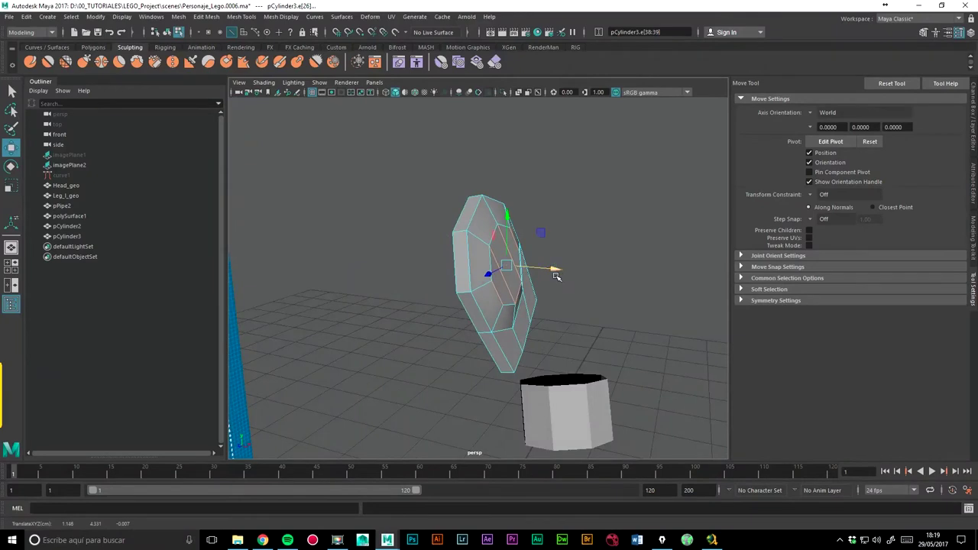
key("ctrl+z")
key("ctrl+z")
key("ctrl+z")
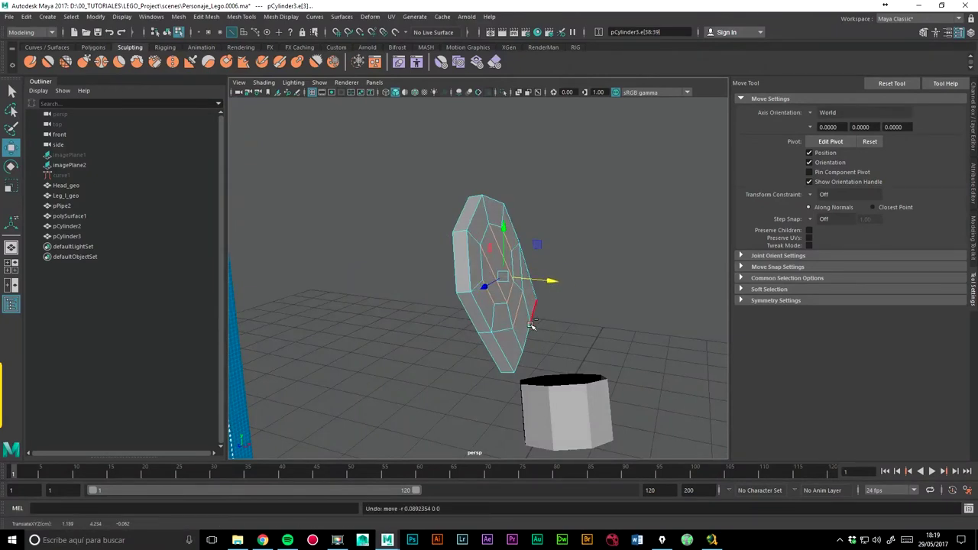
left_click(563, 327)
left_click_drag(576, 305, 550, 277, "alt")
mouse_move(545, 275)
right_mouse_down("alt")
mouse_move(650, 221)
mouse_move(598, 237)
right_mouse_up("alt")
mouse_move(598, 237)
left_mouse_down("alt")
mouse_move(573, 279)
mouse_move(509, 251)
mouse_move(458, 262)
mouse_move(607, 273)
left_mouse_up("alt")
left_click(625, 283)
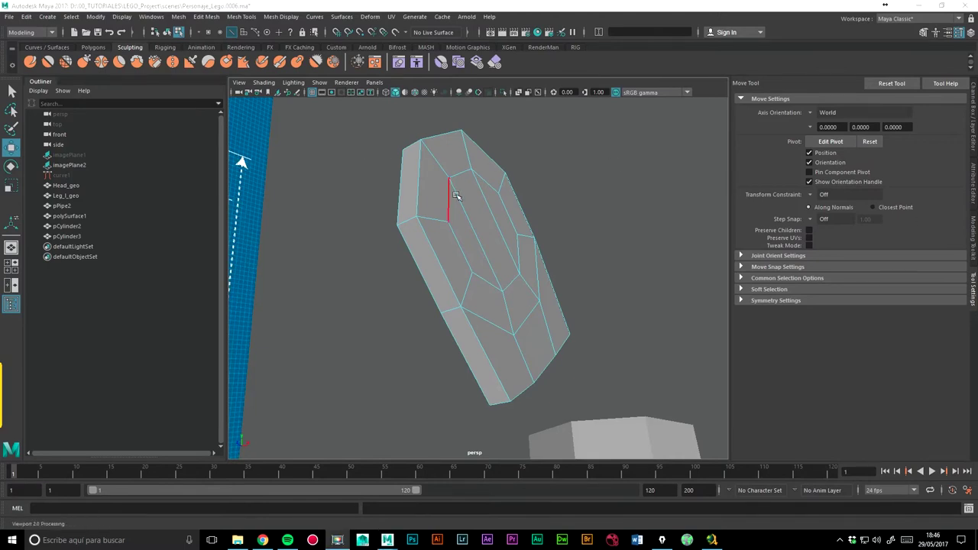
Zoom in and pull a hand vertex up and to the left.
left_click_drag(456, 196, 475, 222, "alt")
left_click(469, 230)
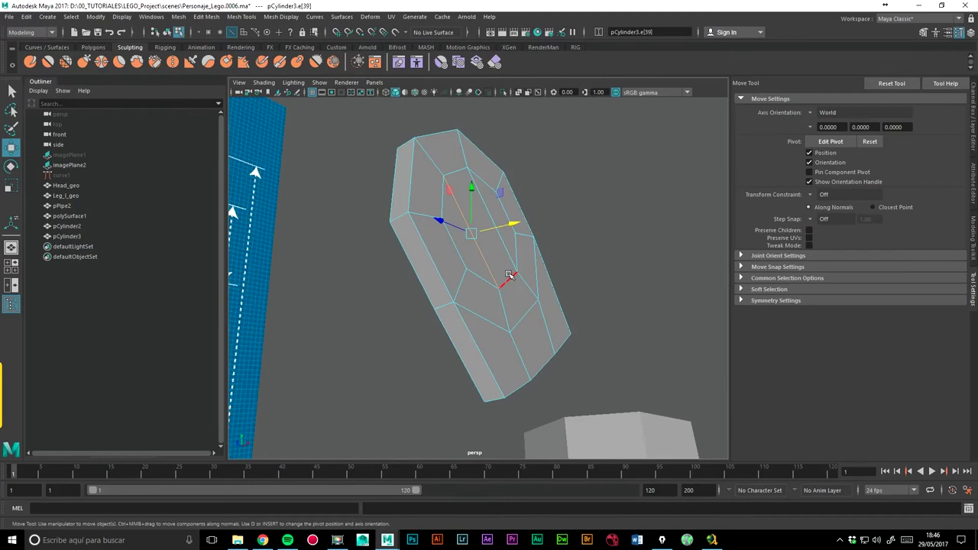
left_click_drag(492, 301, 446, 275, "alt")
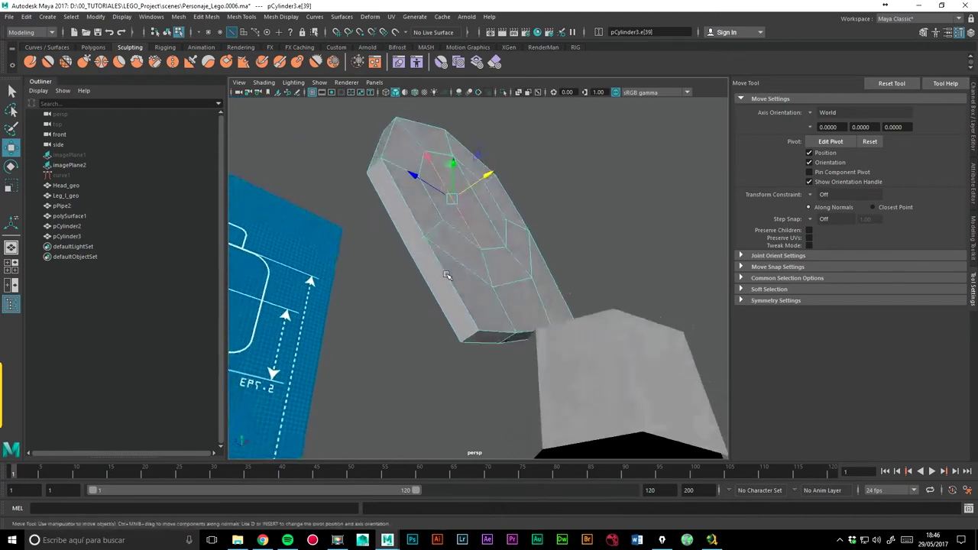
scroll(489, 243, "up", 2)
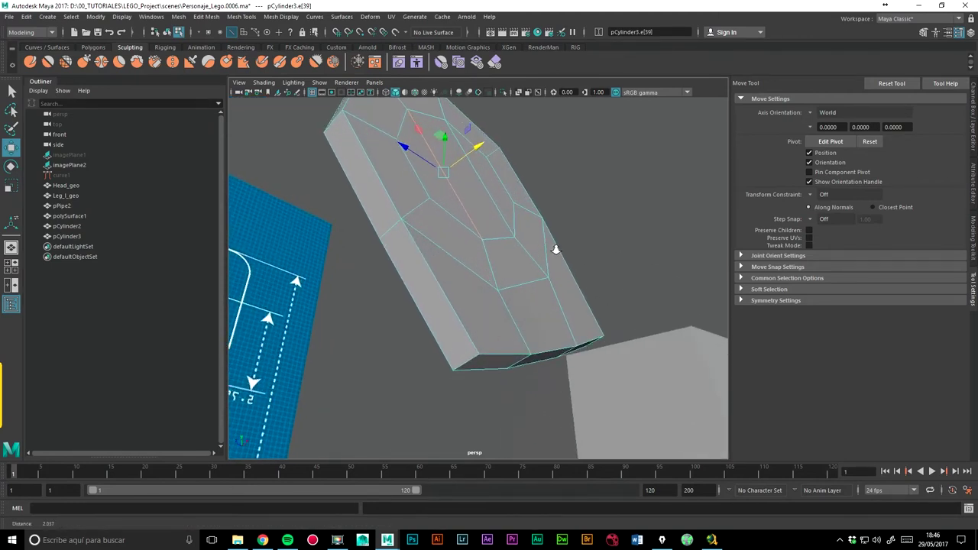
scroll(515, 260, "up", 3)
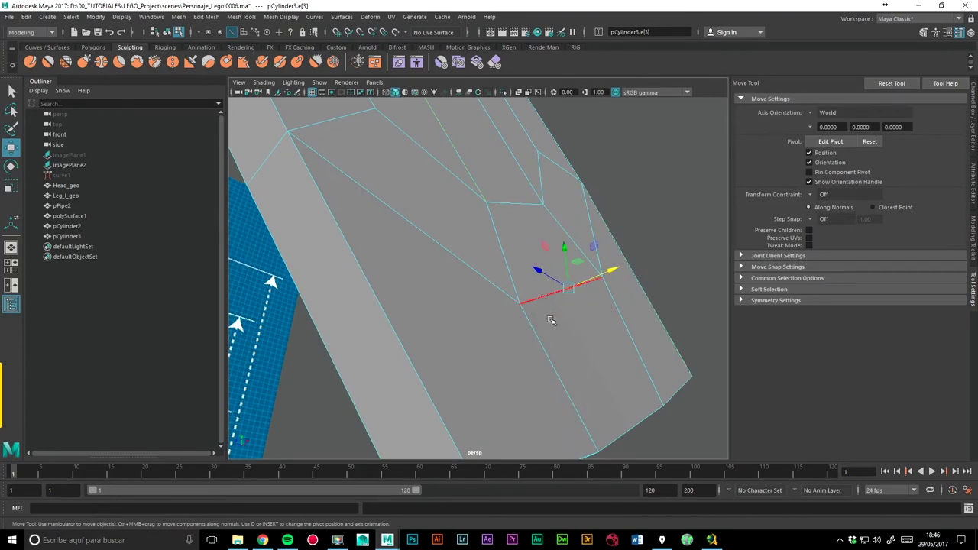
mouse_move(569, 290)
left_mouse_down()
mouse_move(554, 244)
mouse_move(412, 305)
mouse_move(480, 292)
left_mouse_up()
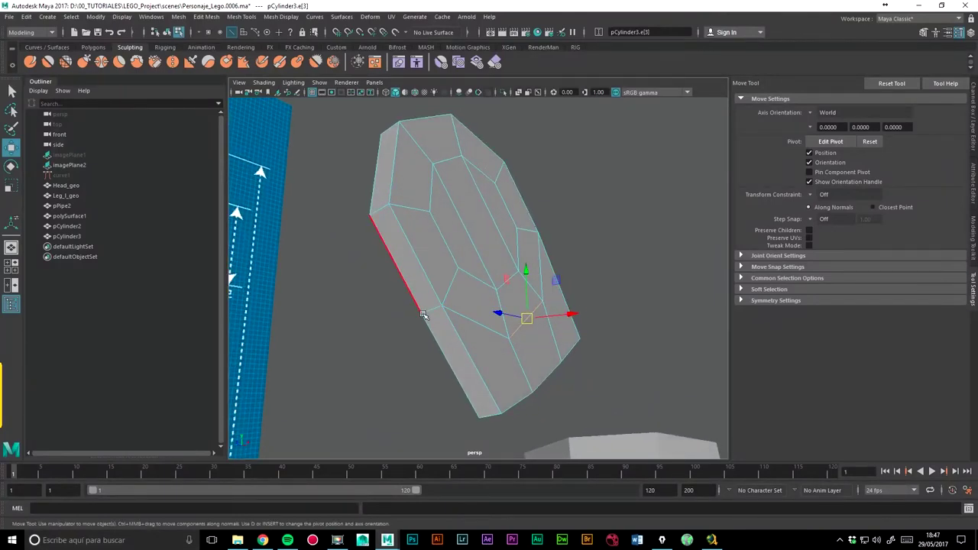
Add an adjacent edge and move the selected edges upward along Y.
left_click(464, 318, "shift")
left_click_drag(498, 272, 494, 259)
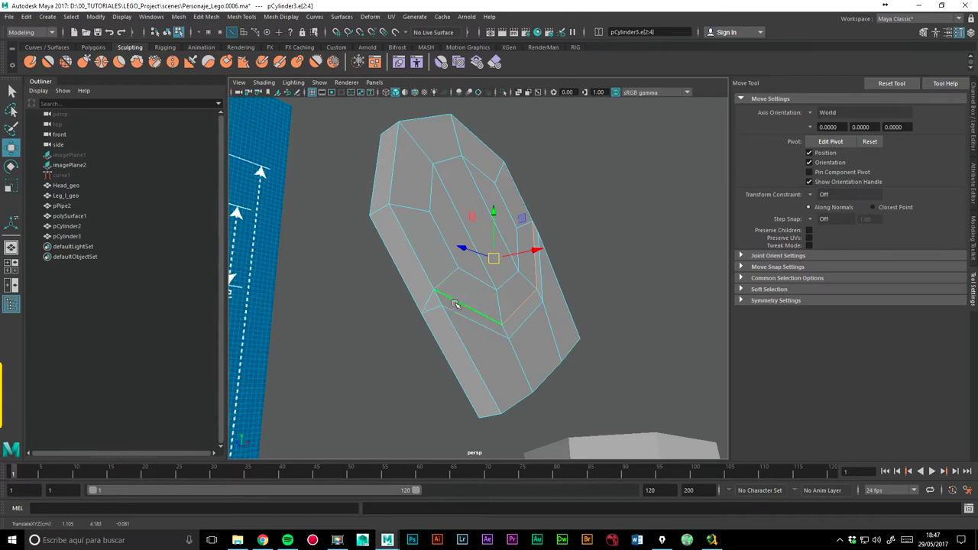
right_click_drag(450, 308, 451, 328)
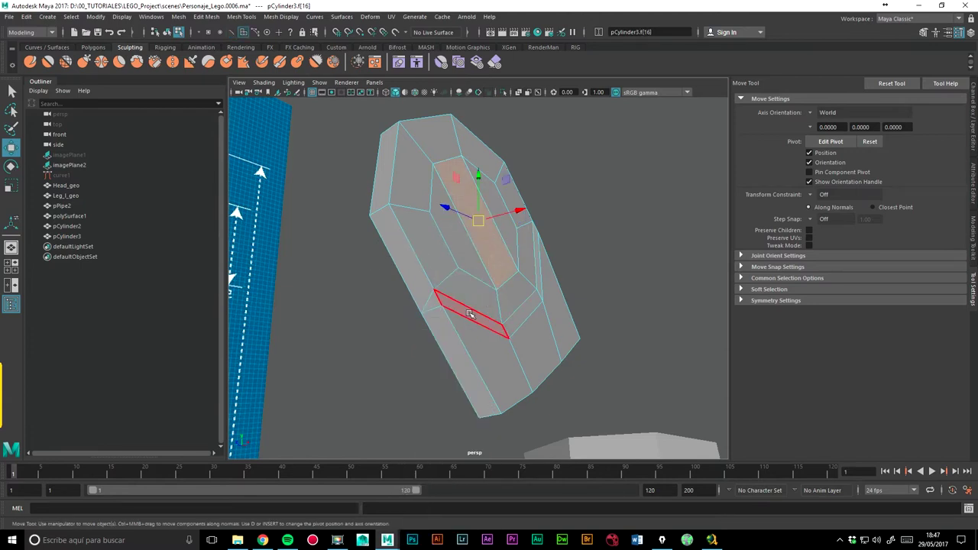
Select the hand piece's faces and zoom in from a side view.
left_click(469, 307)
double_click(519, 320)
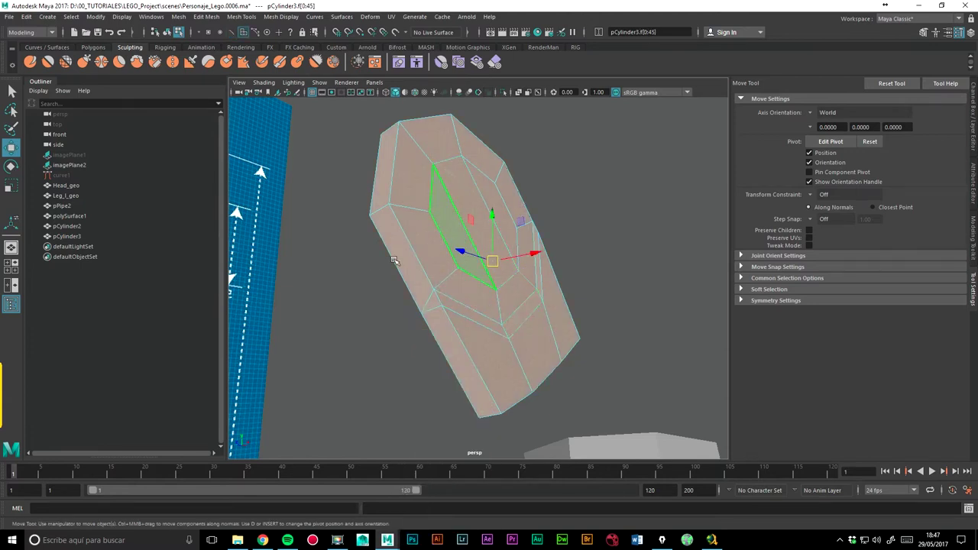
left_click_drag(394, 260, 571, 267, "alt")
left_click_drag(441, 313, 563, 301, "alt")
scroll(563, 301, "up", 3)
scroll(503, 252, "up", 3)
scroll(430, 264, "up", 2)
scroll(454, 304, "up", 2)
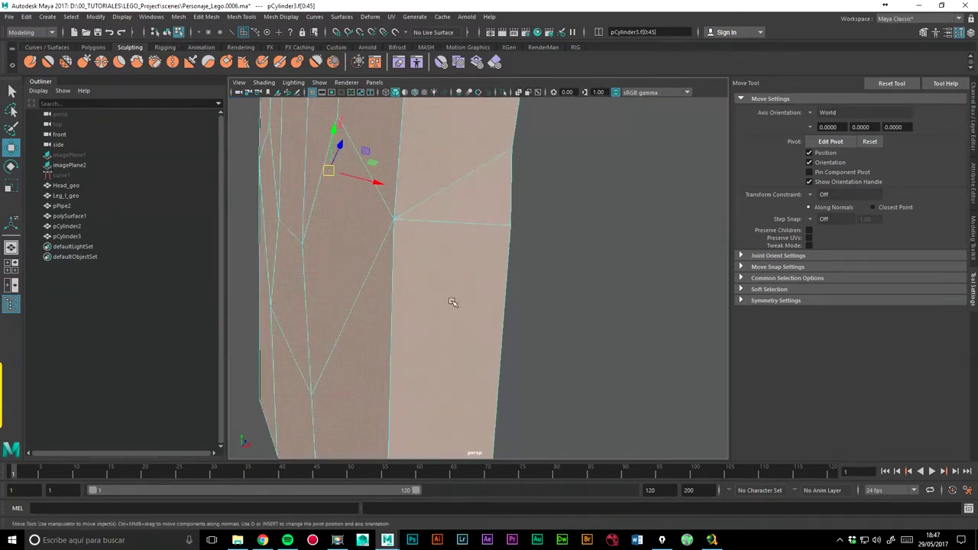
scroll(491, 306, "up", 5)
In edge mode, select three inner edges and raise them slightly.
right_click(492, 307)
right_click_drag(492, 307, 492, 220)
left_click(461, 354)
scroll(460, 354, "down", 3)
left_click_drag(460, 354, 405, 280, "alt")
left_click(377, 269, "shift")
left_click(389, 258, "shift")
left_click_drag(436, 186, 436, 175)
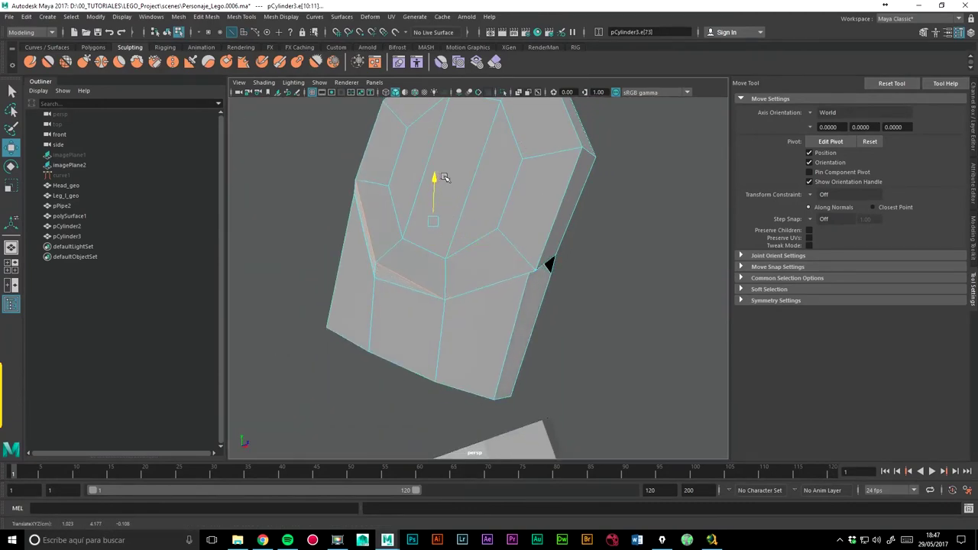
Pull two more inner edges upward along Y.
left_click(498, 285)
mouse_move(488, 248)
left_mouse_down()
mouse_move(487, 229)
mouse_move(483, 241)
left_mouse_up()
left_click(369, 262)
left_click_drag(367, 192, 372, 186)
Select the ring of faces around the hand and delete it, leaving a gap.
left_click_drag(427, 237, 540, 258, "alt")
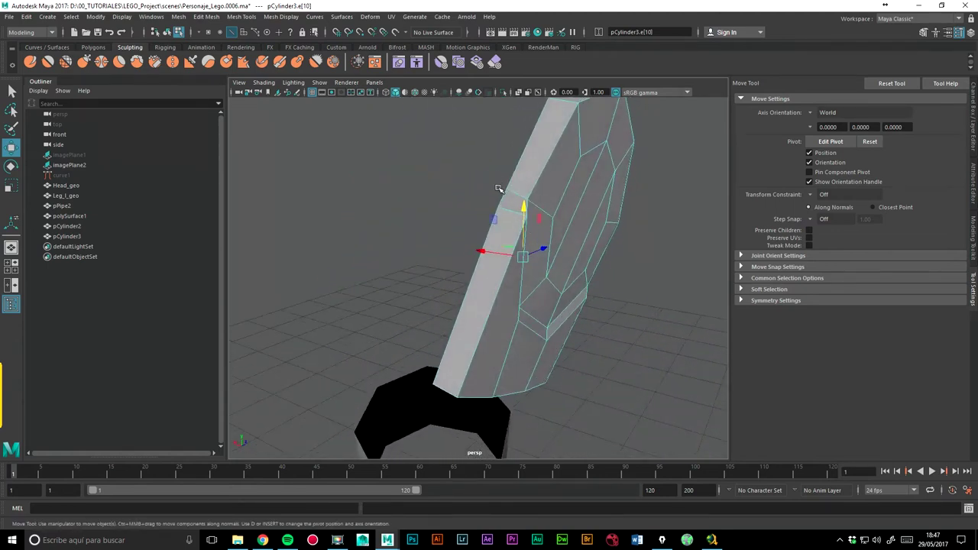
right_click_drag(513, 200, 509, 230)
left_click_drag(508, 229, 456, 315, "alt")
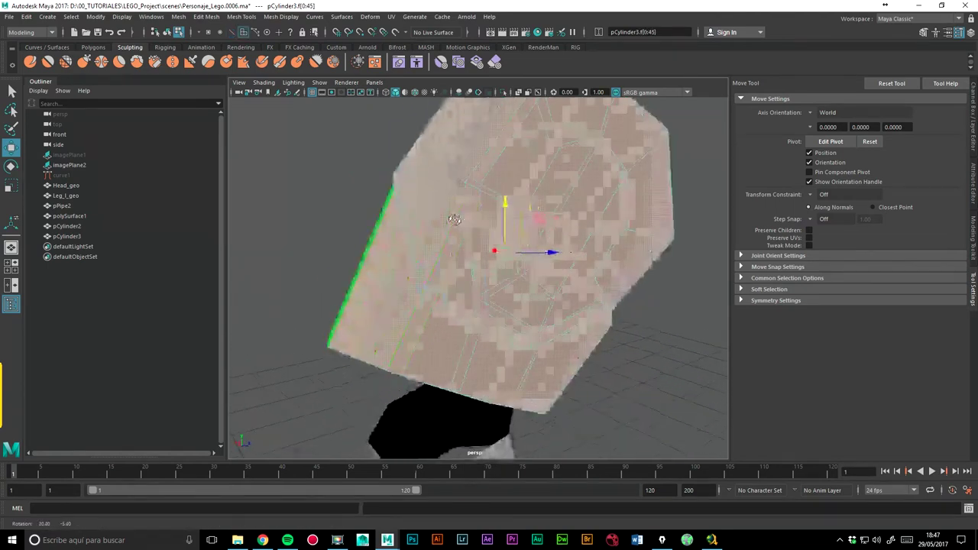
double_click(456, 314)
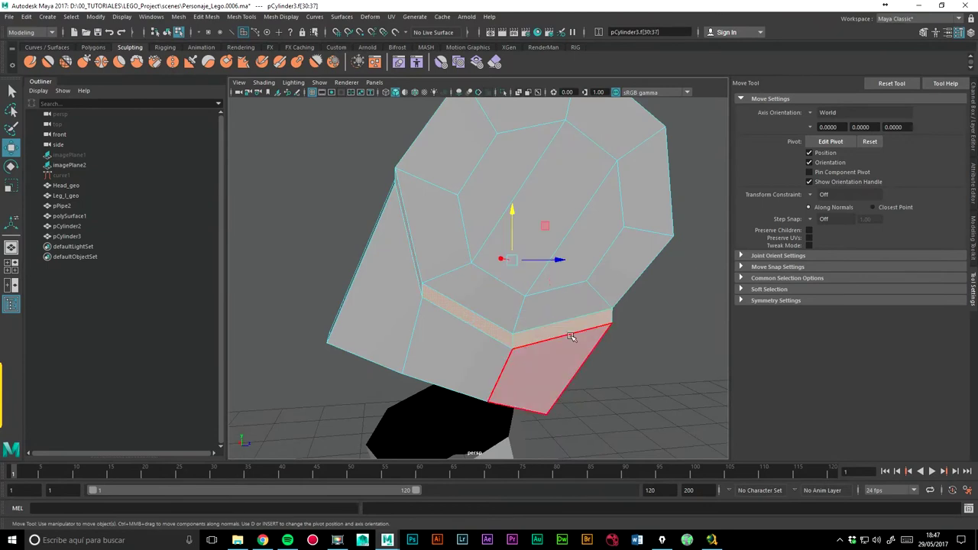
key("Delete")
mouse_move(550, 256)
left_mouse_down("alt")
mouse_move(458, 286)
mouse_move(504, 293)
mouse_move(604, 265)
mouse_move(568, 280)
left_mouse_up("alt")
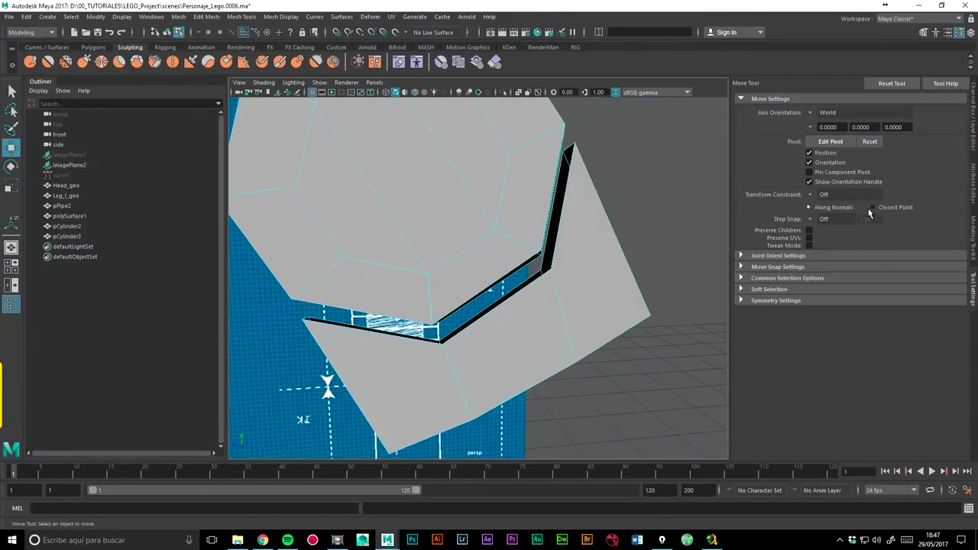
Using Modeling Toolkit Target Weld, weld a vertex onto its partner across the gap.
left_click(973, 199)
left_click(974, 240)
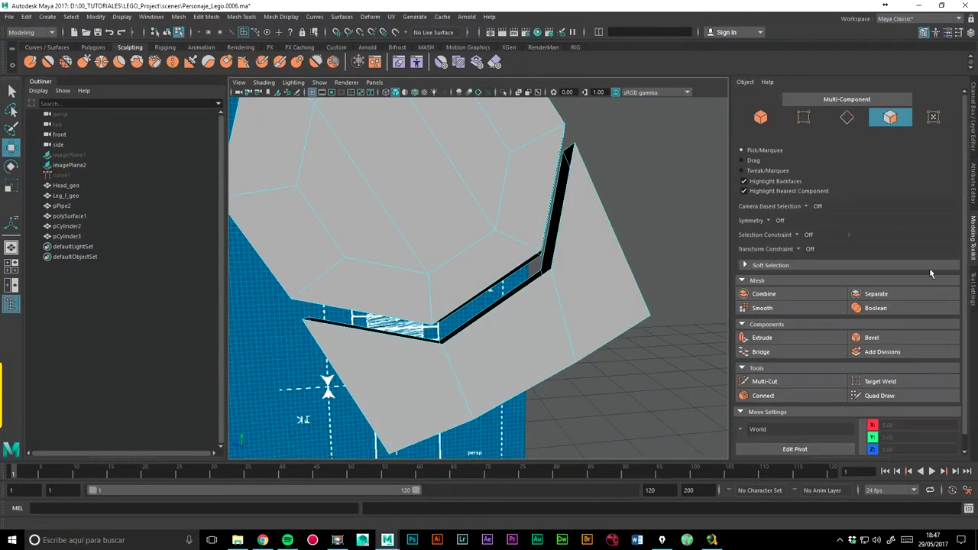
left_click(877, 382)
left_click_drag(444, 307, 466, 302, "alt")
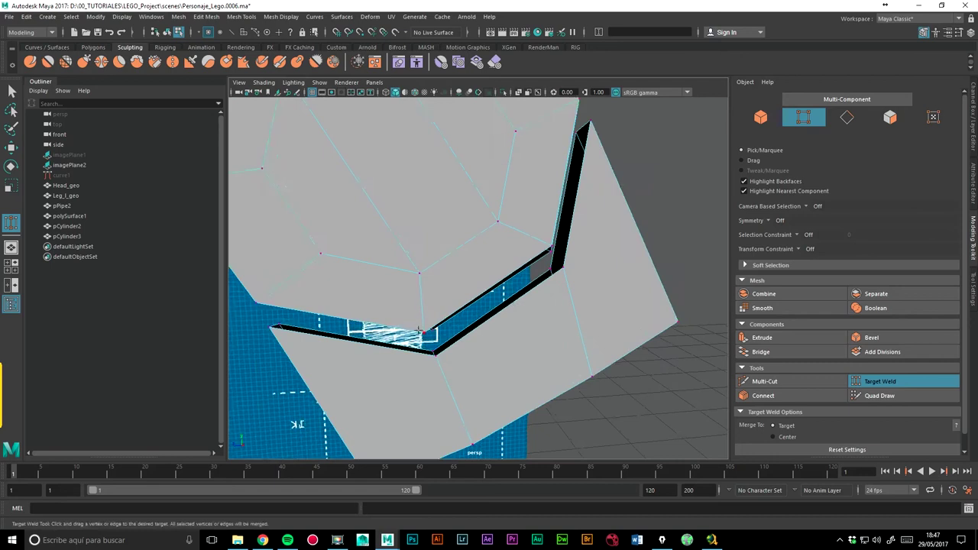
left_click_drag(423, 334, 435, 354)
Weld the upper vertex onto the lower one to close the seam.
left_click_drag(562, 267, 620, 190, "alt")
mouse_move(464, 253)
left_mouse_down("alt")
mouse_move(357, 242)
mouse_move(367, 256)
left_mouse_up("alt")
mouse_move(448, 260)
left_mouse_down("alt")
mouse_move(354, 270)
mouse_move(563, 164)
mouse_move(493, 221)
left_mouse_up("alt")
scroll(494, 222, "up", 3)
scroll(399, 173, "up", 3)
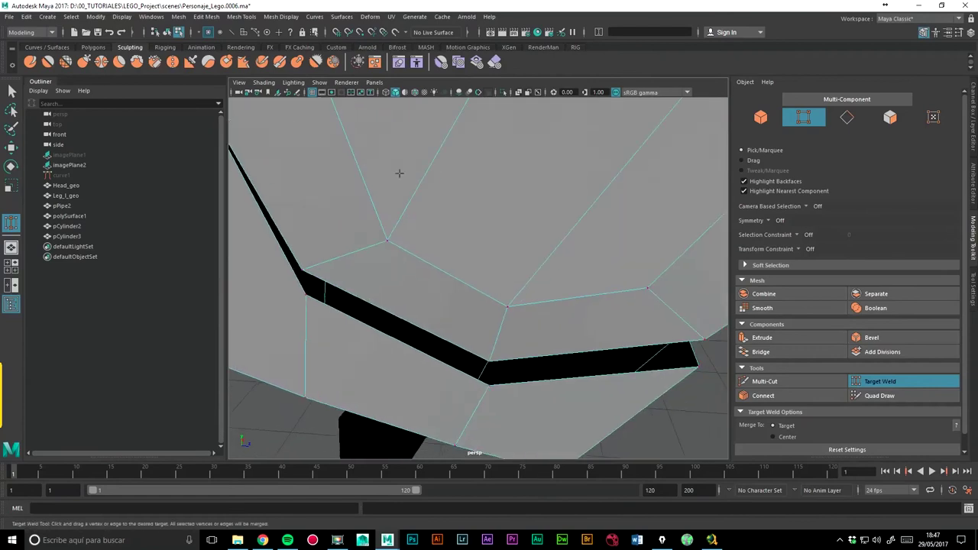
left_click_drag(302, 270, 306, 295)
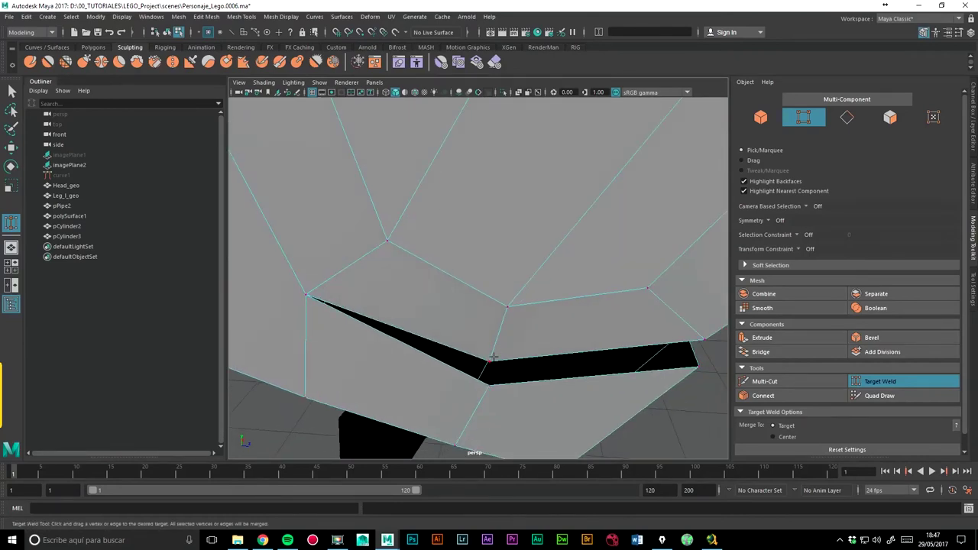
mouse_move(488, 385)
left_mouse_down("alt")
mouse_move(498, 284)
mouse_move(495, 309)
mouse_move(567, 305)
mouse_move(534, 299)
mouse_move(497, 257)
left_mouse_up("alt")
scroll(517, 310, "down", 3)
Select five edges across the hand face and slide them along X.
left_click(12, 147)
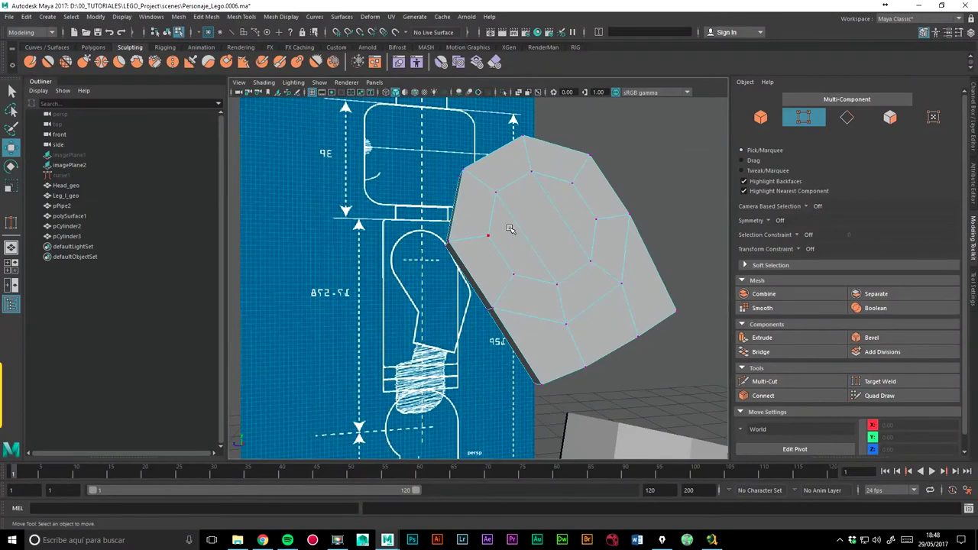
mouse_move(616, 272)
left_mouse_down("alt")
mouse_move(576, 290)
mouse_move(519, 286)
mouse_move(569, 236)
left_mouse_up("alt")
scroll(519, 286, "down", 3)
right_click(570, 236)
left_click(570, 212)
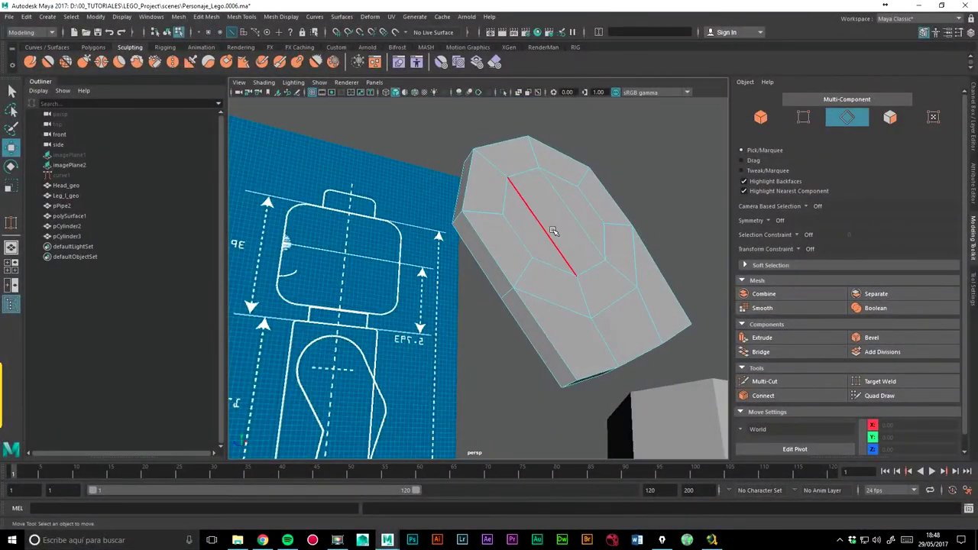
left_click(544, 220)
left_click(588, 229, "shift")
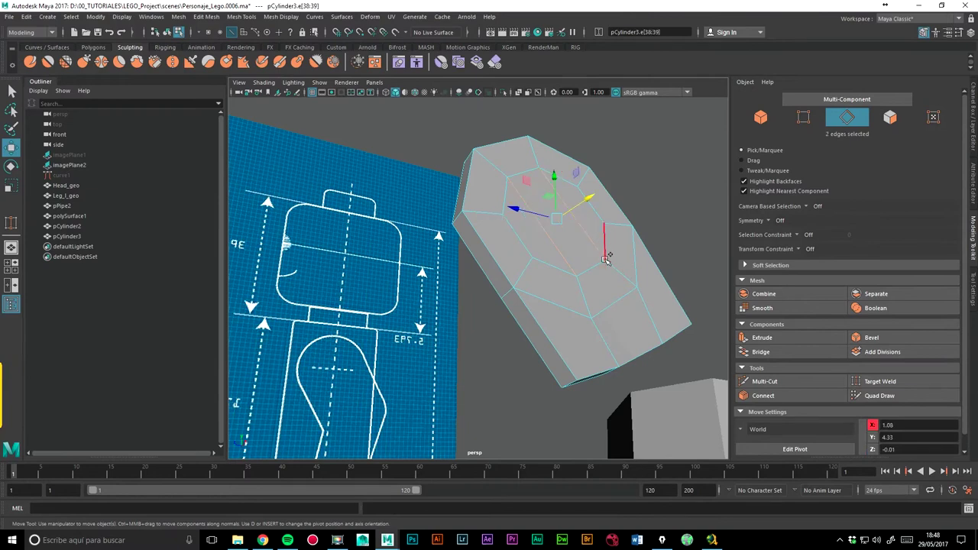
left_click(534, 176)
left_click(567, 196, "shift")
left_click(572, 212, "shift")
left_click(580, 252, "shift")
left_click(619, 299, "shift")
mouse_move(598, 259)
left_mouse_down("alt")
mouse_move(637, 241)
mouse_move(652, 246)
left_mouse_up("alt")
Move one more edge along X toward the blueprint.
right_click_drag(652, 246, 659, 300)
left_click(640, 341)
mouse_move(640, 341)
left_mouse_down("alt")
mouse_move(650, 359)
mouse_move(712, 356)
left_mouse_up("alt")
Delete the hand's bottom face to open that end.
mouse_move(665, 312)
left_mouse_down("alt")
mouse_move(555, 241)
mouse_move(568, 214)
mouse_move(567, 257)
mouse_move(546, 159)
left_mouse_up("alt")
right_click_drag(526, 180, 546, 178)
left_click(530, 234)
key("Delete")
mouse_move(606, 196)
left_mouse_down("alt")
mouse_move(652, 236)
mouse_move(639, 220)
mouse_move(565, 255)
left_mouse_up("alt")
mouse_move(510, 236)
left_mouse_down("alt")
mouse_move(535, 234)
mouse_move(573, 267)
mouse_move(627, 262)
mouse_move(545, 184)
mouse_move(504, 308)
mouse_move(458, 313)
left_mouse_up("alt")
mouse_move(323, 334)
left_mouse_down("alt")
mouse_move(415, 340)
mouse_move(445, 290)
mouse_move(508, 246)
mouse_move(458, 229)
left_mouse_up("alt")
right_click_drag(394, 208, 409, 223)
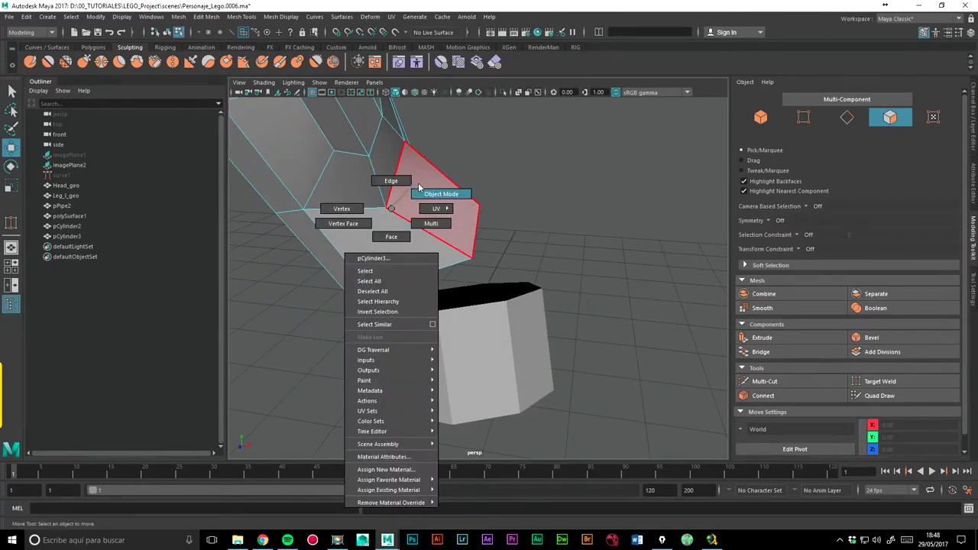
Combine pCylinder3 and pCylinder2 into one mesh and delete its history.
left_click(511, 322, "shift")
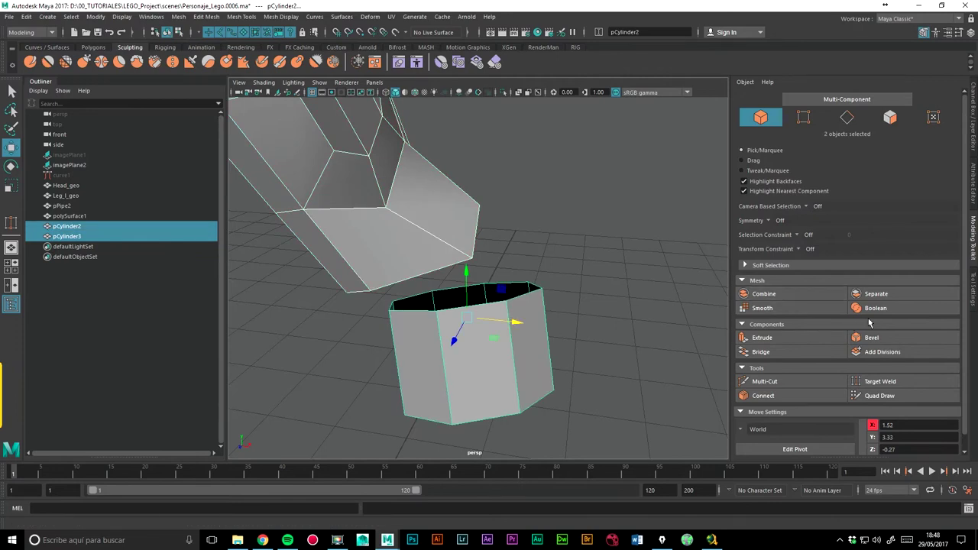
left_click(778, 299)
left_click_drag(489, 267, 428, 252, "alt")
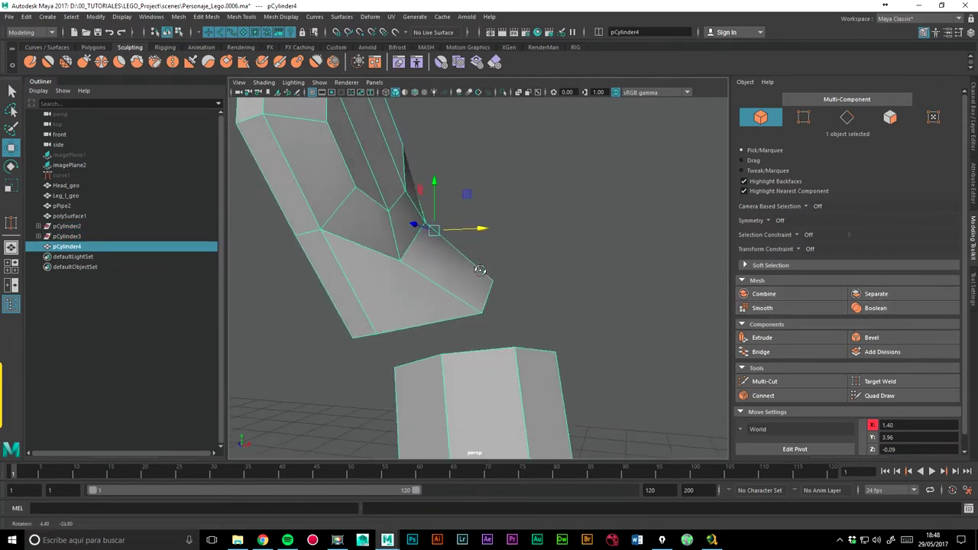
left_click(26, 17)
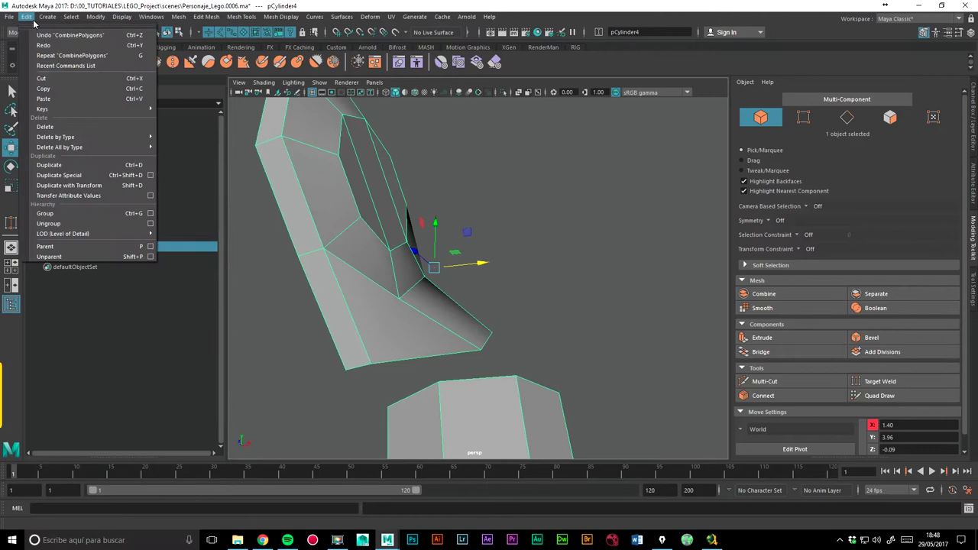
left_click(184, 139)
mouse_move(535, 252)
left_mouse_down("alt")
mouse_move(590, 245)
mouse_move(476, 328)
left_mouse_up("alt")
Target Weld a hand-edge vertex onto the arm piece at the wrist.
right_click_drag(497, 245, 450, 244)
mouse_move(459, 252)
left_mouse_down("alt")
mouse_move(590, 283)
mouse_move(609, 269)
left_mouse_up("alt")
left_click(611, 270)
left_click(879, 381)
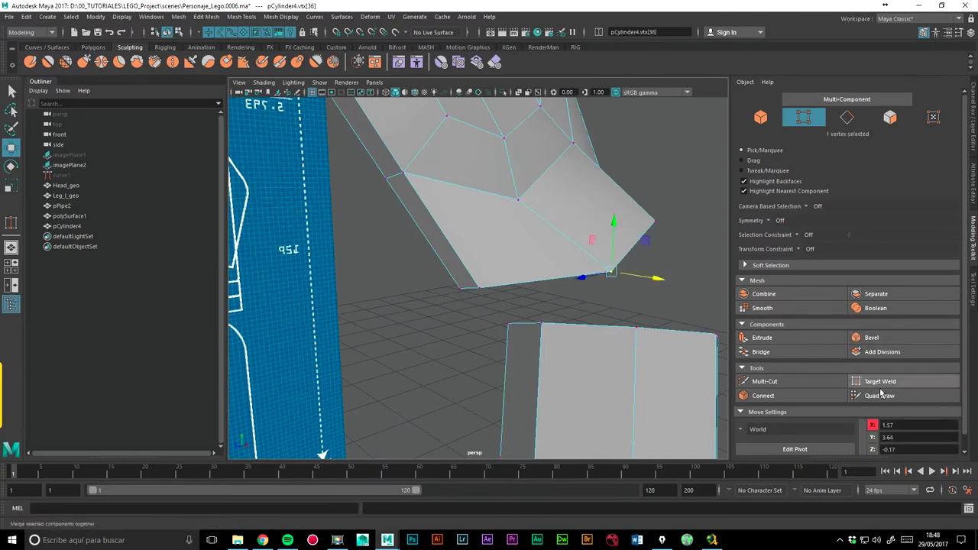
left_click_drag(635, 327, 635, 328)
Weld the remaining hand vertices onto the arm to close the hole between parts.
mouse_move(517, 283)
left_mouse_down("alt")
mouse_move(408, 306)
mouse_move(469, 333)
mouse_move(384, 324)
left_mouse_up("alt")
mouse_move(330, 369)
left_mouse_down("alt")
mouse_move(359, 277)
mouse_move(458, 328)
mouse_move(507, 280)
left_mouse_up("alt")
right_click_drag(506, 280, 410, 276, "alt")
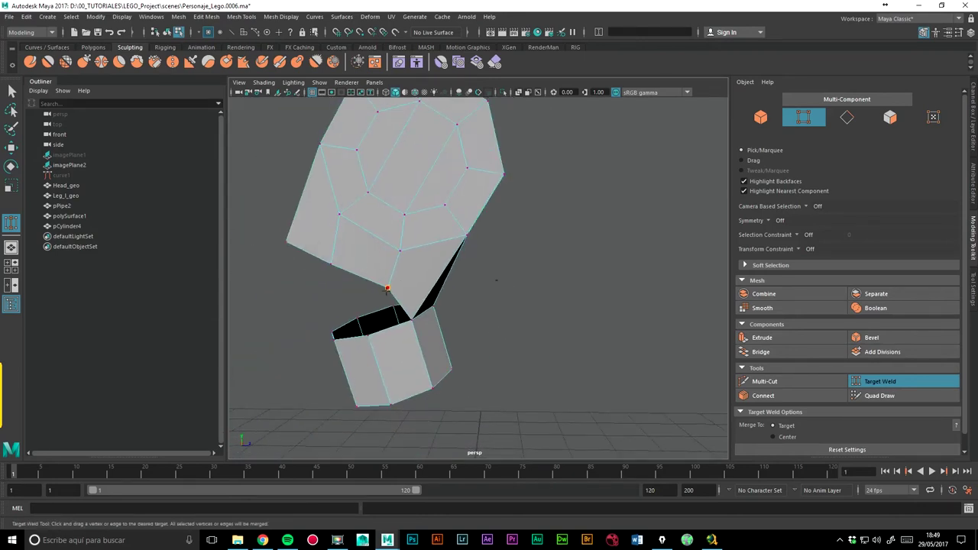
mouse_move(368, 334)
left_mouse_down("alt")
mouse_move(405, 305)
mouse_move(443, 243)
mouse_move(409, 336)
left_mouse_up("alt")
left_click_drag(420, 224, 649, 249, "alt")
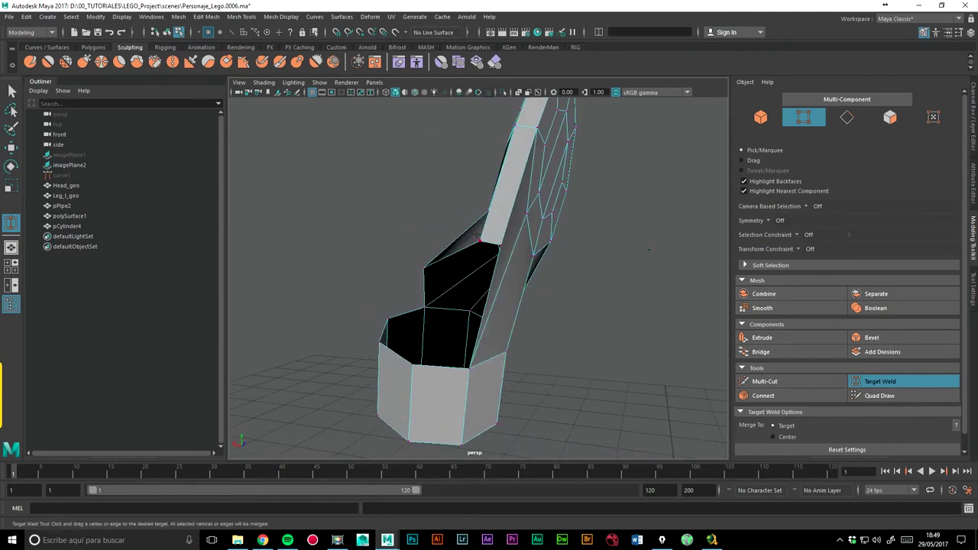
left_click_drag(499, 247, 469, 310)
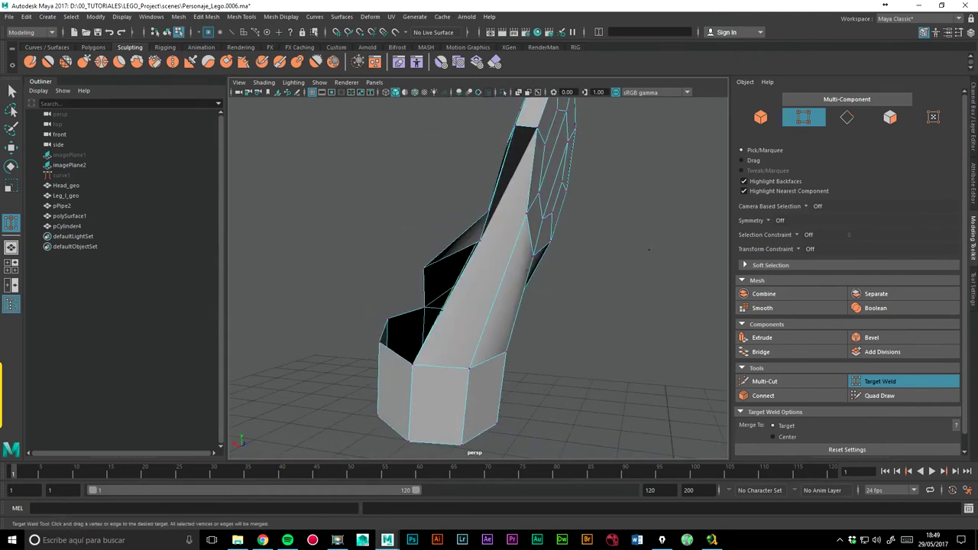
left_click_drag(485, 252, 530, 269, "alt")
mouse_move(484, 314)
left_mouse_down()
mouse_move(559, 269)
mouse_move(533, 289)
mouse_move(522, 216)
mouse_move(489, 222)
mouse_move(232, 140)
left_mouse_up()
scroll(454, 219, "up", 5)
Select pCylinder4, preview it smoothed with 3, then deselect.
left_click(11, 147)
mouse_move(424, 310)
left_mouse_down("alt")
mouse_move(391, 279)
mouse_move(530, 233)
mouse_move(517, 297)
mouse_move(504, 295)
left_mouse_up("alt")
left_click(389, 269)
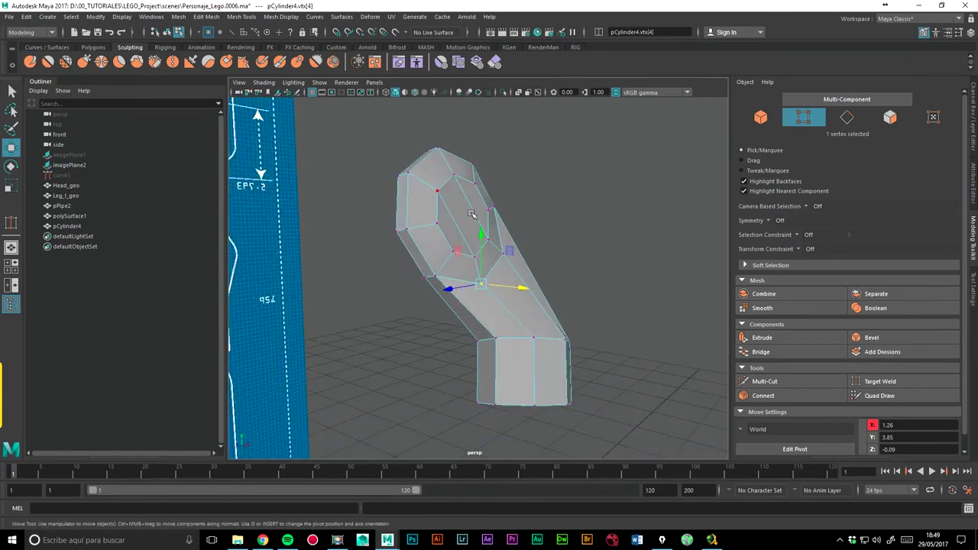
key("3")
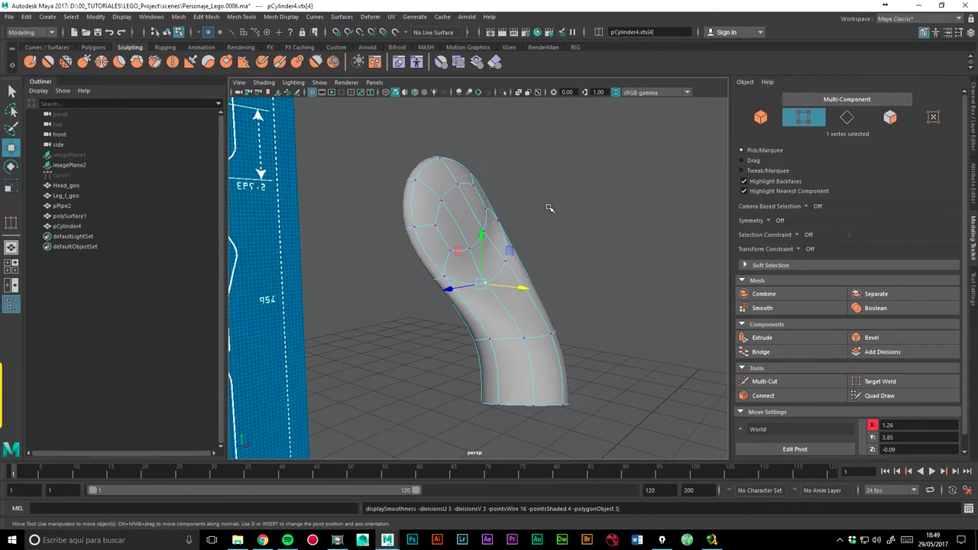
left_click(588, 232)
mouse_move(588, 232)
left_mouse_down("alt")
mouse_move(593, 245)
mouse_move(432, 214)
mouse_move(509, 245)
mouse_move(514, 237)
left_mouse_up("alt")
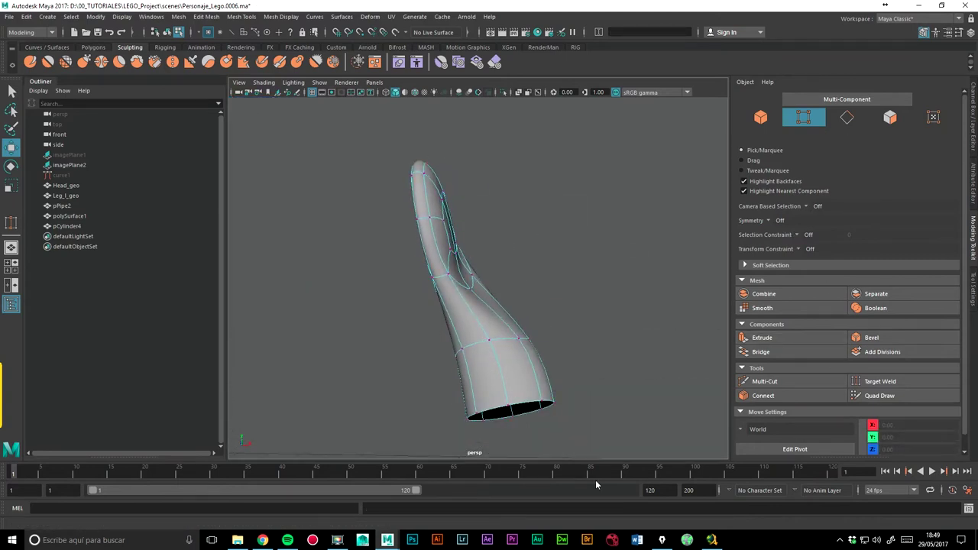
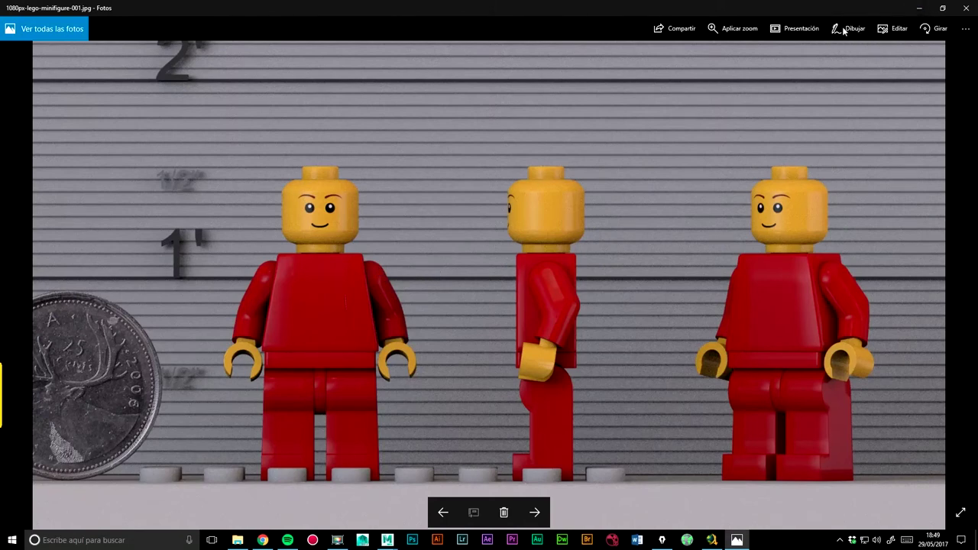
Close the minifigure reference photo in Windows Photos to bring the Maya scene back.
left_click(966, 8)
scroll(511, 211, "up", 3)
Show the arm tube in low-poly display and sketch a temporary guide stroke of the desired contour.
scroll(504, 224, "up", 5)
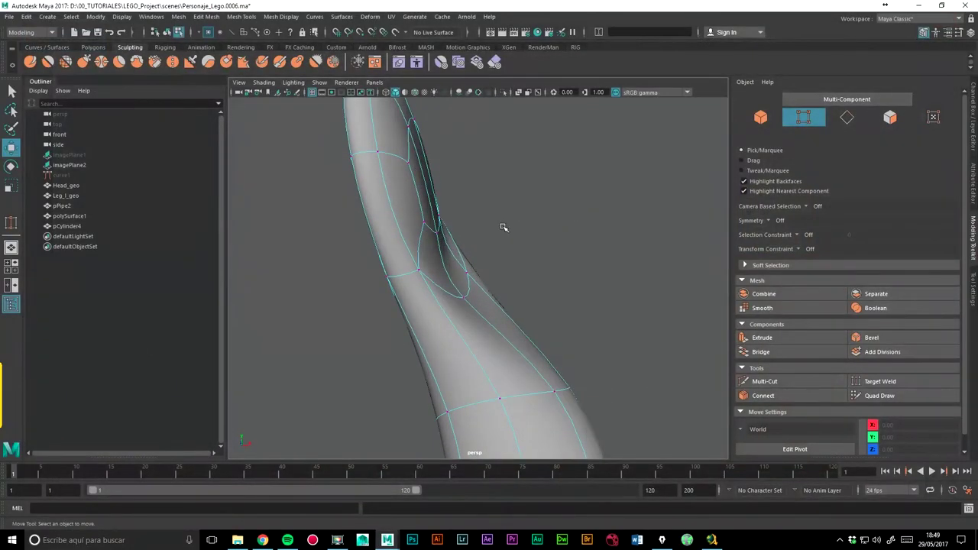
key("1")
mouse_move(509, 284)
right_mouse_down("alt")
mouse_move(600, 277)
mouse_move(514, 274)
mouse_move(525, 284)
right_mouse_up("alt")
mouse_move(524, 284)
left_mouse_down("alt")
mouse_move(512, 286)
mouse_move(528, 303)
mouse_move(486, 281)
mouse_move(519, 269)
left_mouse_up("alt")
left_click(486, 281)
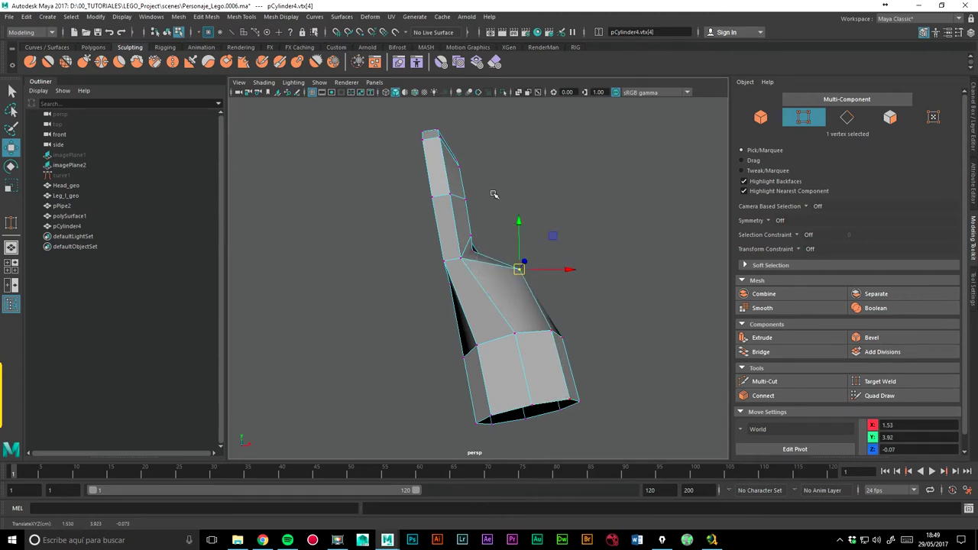
left_click(662, 540)
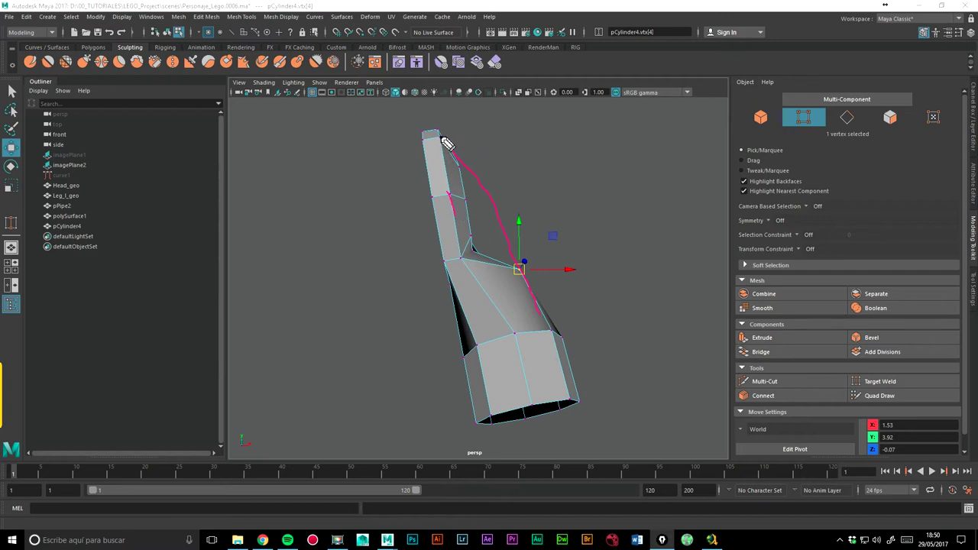
left_click_drag(479, 253, 530, 341)
key("Escape")
Move vertices vtx[21] and vtx[22] up and right so the tube top bends toward the hand.
left_click(467, 235)
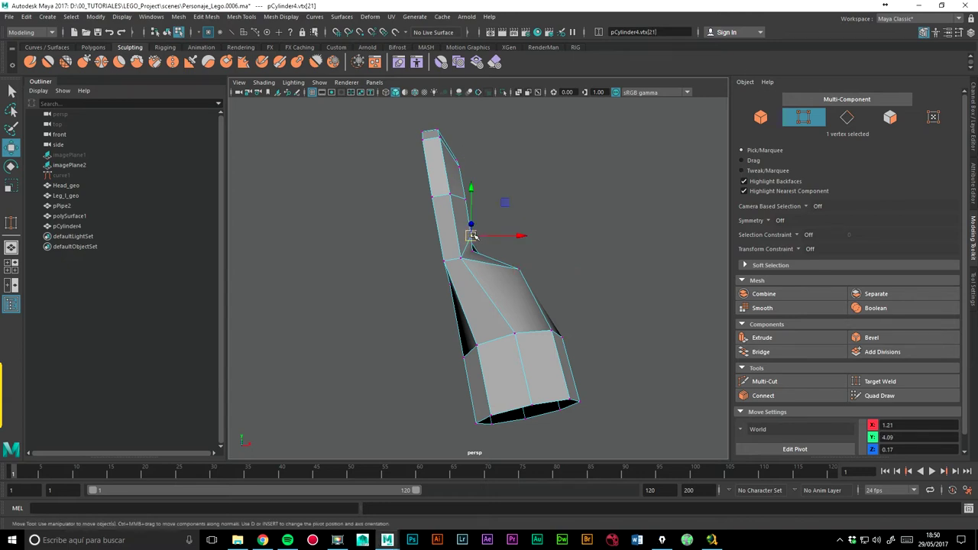
left_click_drag(469, 237, 495, 227)
left_click(468, 197)
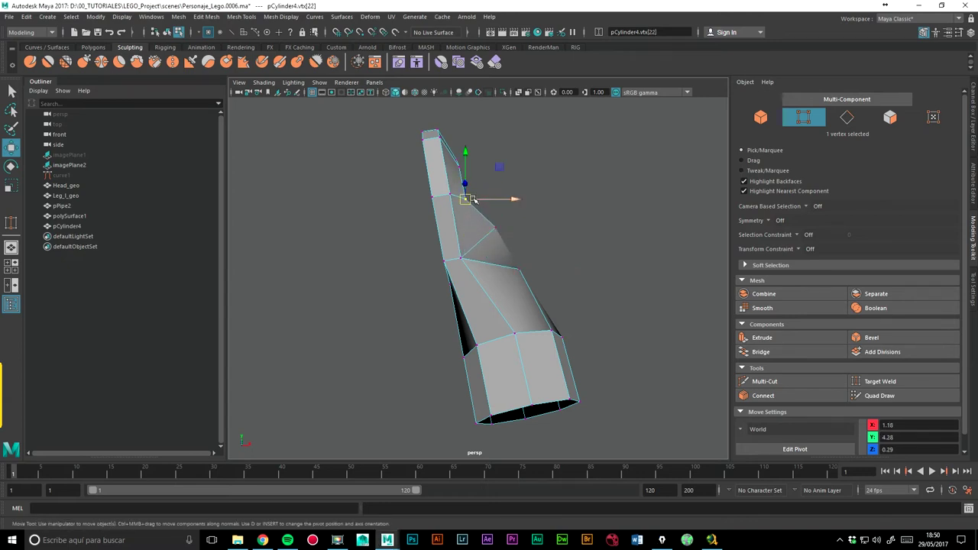
left_click_drag(469, 197, 481, 194)
left_click(494, 226)
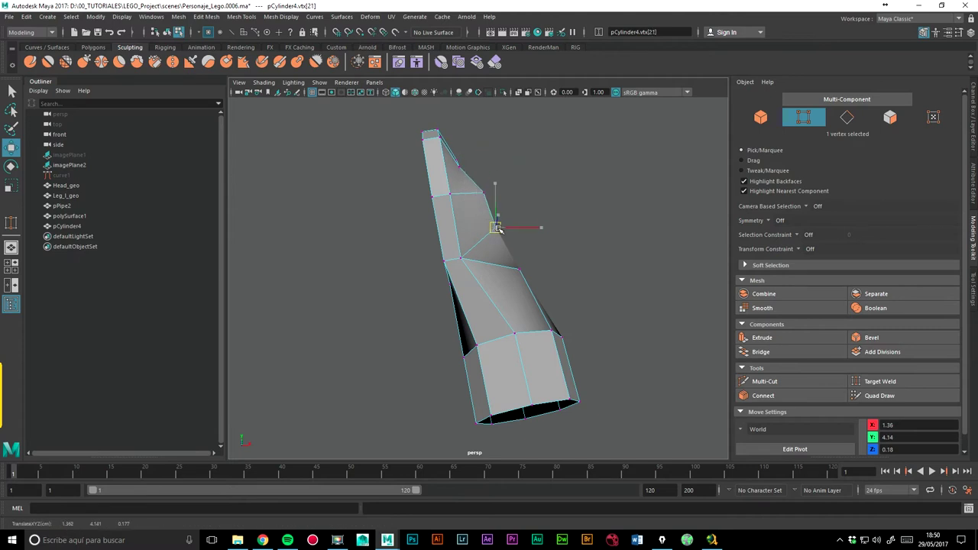
mouse_move(498, 229)
left_mouse_down("alt")
mouse_move(518, 254)
mouse_move(474, 241)
mouse_move(502, 247)
mouse_move(462, 287)
mouse_move(399, 307)
left_mouse_up("alt")
left_click(505, 249)
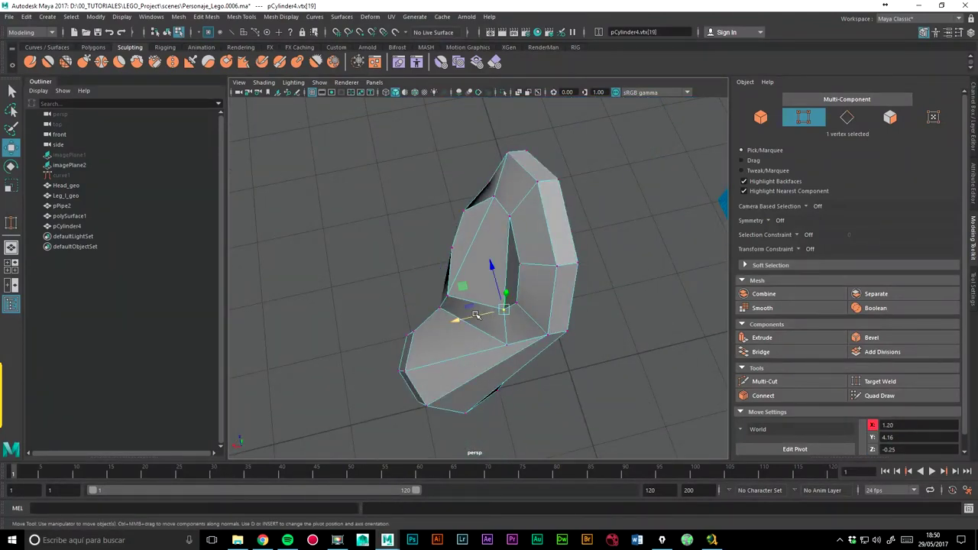
Nudge vertices vtx[19] and vtx[23] on the upper tube slightly into place.
left_click(477, 316)
mouse_move(475, 324)
left_mouse_down("alt")
mouse_move(437, 272)
mouse_move(382, 288)
mouse_move(461, 302)
mouse_move(604, 283)
left_mouse_up("alt")
left_click(540, 215)
mouse_move(539, 215)
left_mouse_down("alt")
mouse_move(483, 316)
mouse_move(502, 355)
left_mouse_up("alt")
mouse_move(519, 318)
left_mouse_down()
mouse_move(528, 323)
mouse_move(644, 252)
mouse_move(424, 256)
mouse_move(474, 253)
left_mouse_up()
left_click(453, 255)
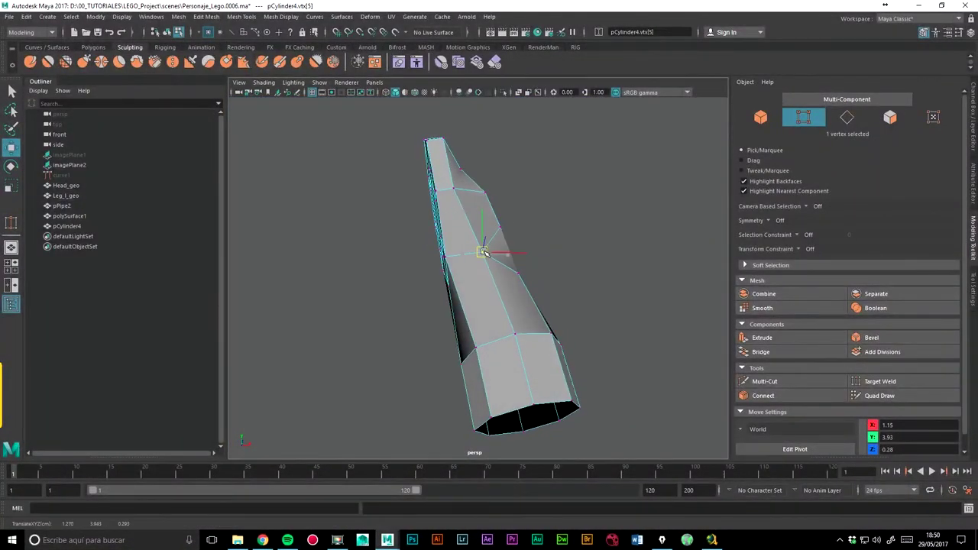
left_click(453, 189)
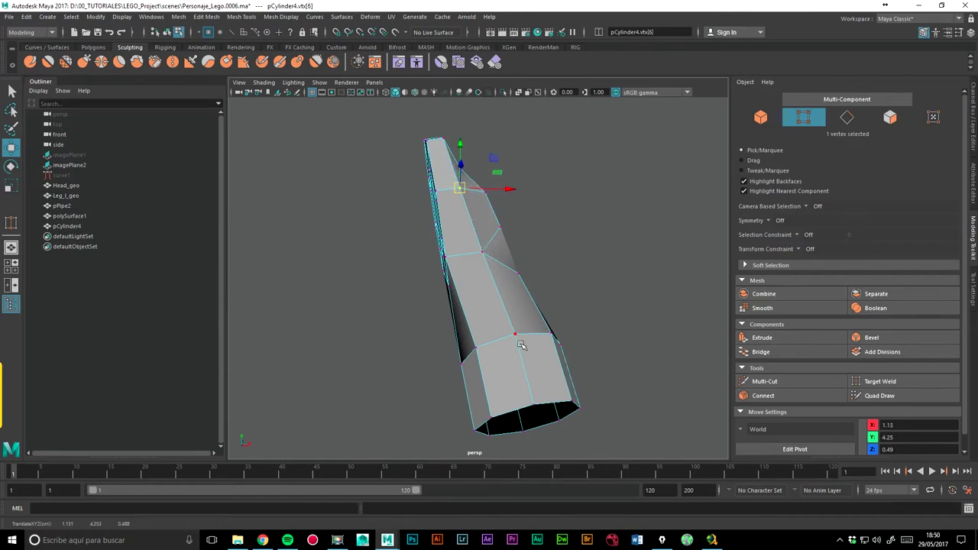
mouse_move(481, 302)
left_mouse_down("alt")
mouse_move(459, 355)
mouse_move(411, 349)
mouse_move(328, 290)
mouse_move(519, 193)
mouse_move(509, 209)
mouse_move(543, 209)
mouse_move(533, 214)
mouse_move(538, 220)
left_mouse_up("alt")
left_click(447, 174)
mouse_move(447, 174)
left_mouse_down("alt")
mouse_move(459, 157)
mouse_move(466, 163)
left_mouse_up("alt")
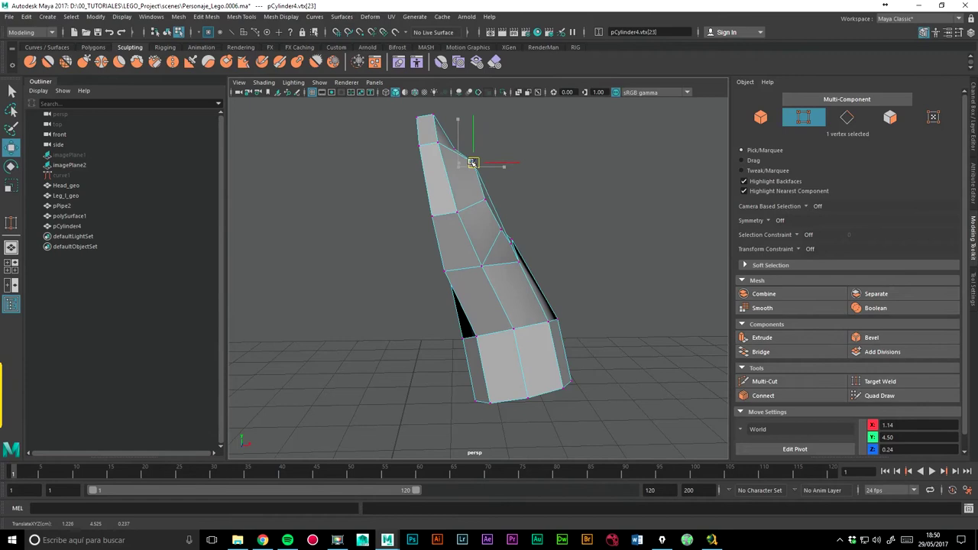
left_click_drag(469, 145, 466, 142)
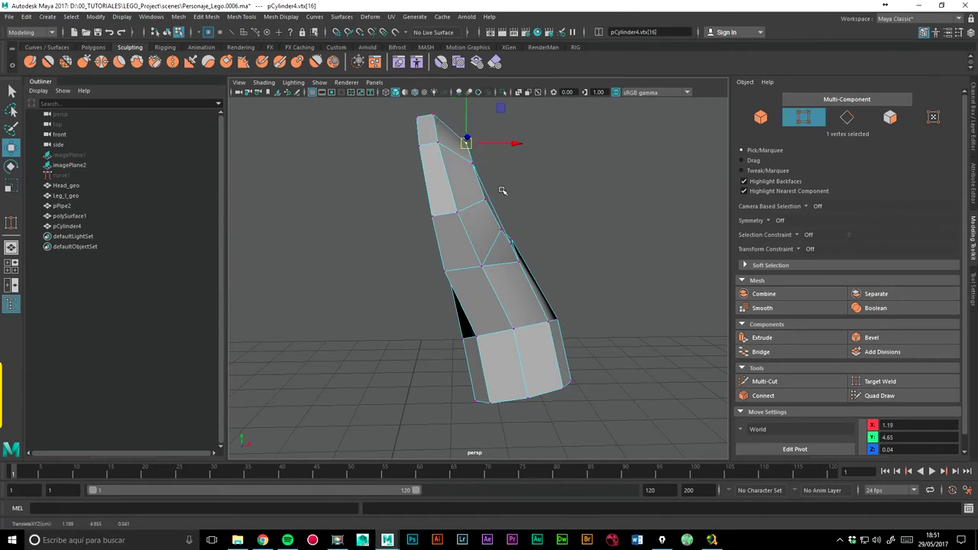
mouse_move(514, 248)
left_mouse_down("alt")
mouse_move(478, 255)
mouse_move(496, 204)
mouse_move(501, 214)
mouse_move(546, 214)
mouse_move(514, 211)
left_mouse_up("alt")
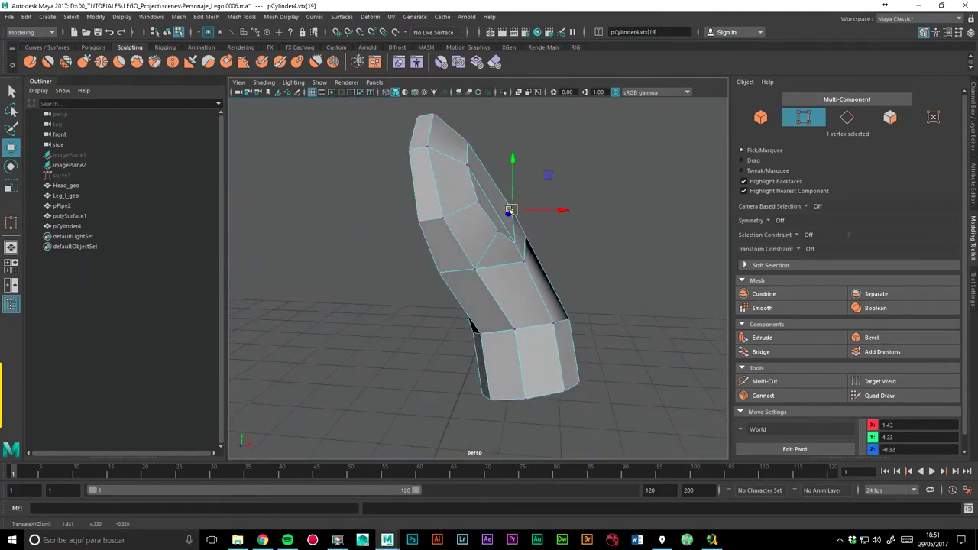
Check the bend in smoothed preview, then return to the low-poly cage and select vtx[4] and vtx[3].
key("3")
mouse_move(632, 222)
left_mouse_down("alt")
mouse_move(433, 240)
mouse_move(624, 236)
mouse_move(492, 245)
mouse_move(435, 236)
mouse_move(455, 247)
left_mouse_up("alt")
key("1")
left_click(451, 246)
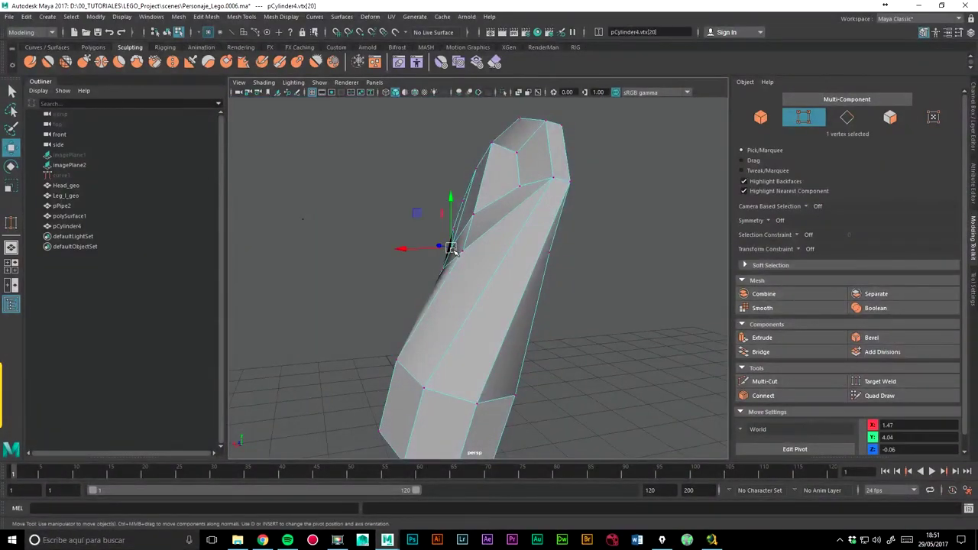
left_click(442, 265)
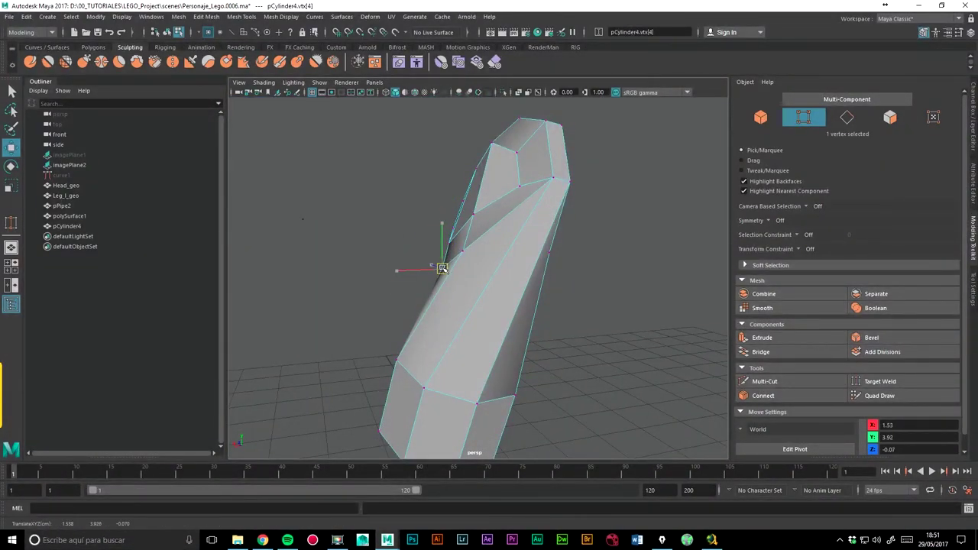
left_click(462, 250)
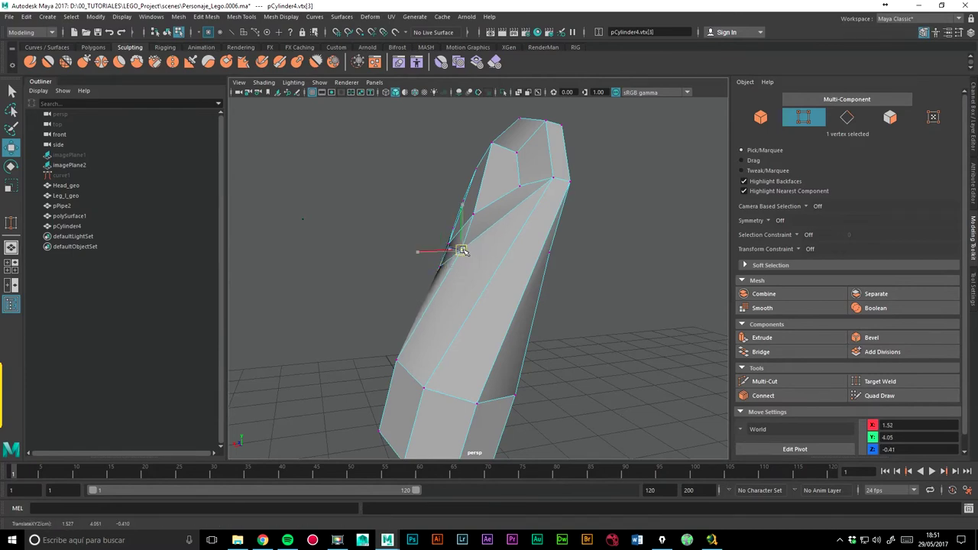
left_click_drag(497, 256, 577, 229, "alt")
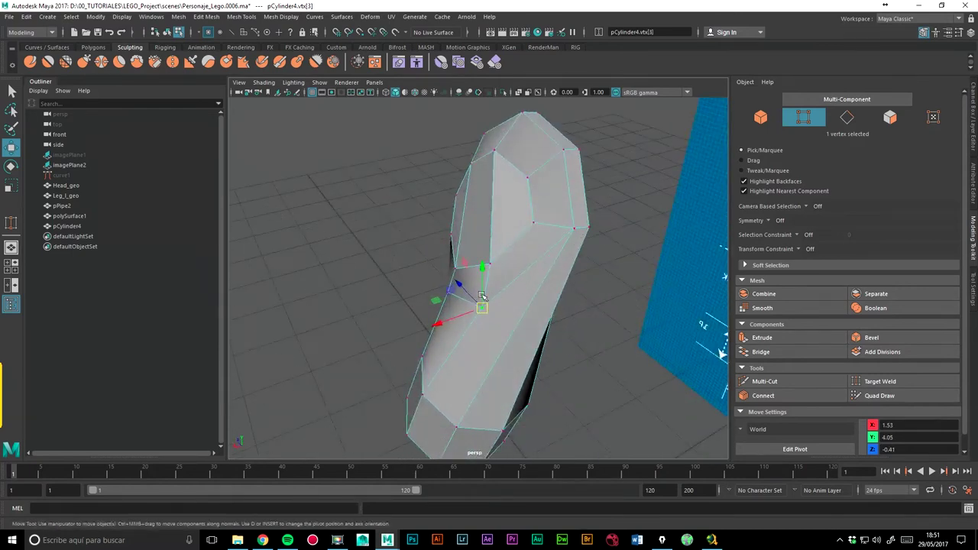
Raise the selected vertex and push vtx[3] slightly outward and down near the tube's top.
mouse_move(484, 306)
left_mouse_down()
mouse_move(489, 292)
mouse_move(612, 259)
mouse_move(474, 195)
left_mouse_up()
left_click(496, 205)
left_click(498, 161)
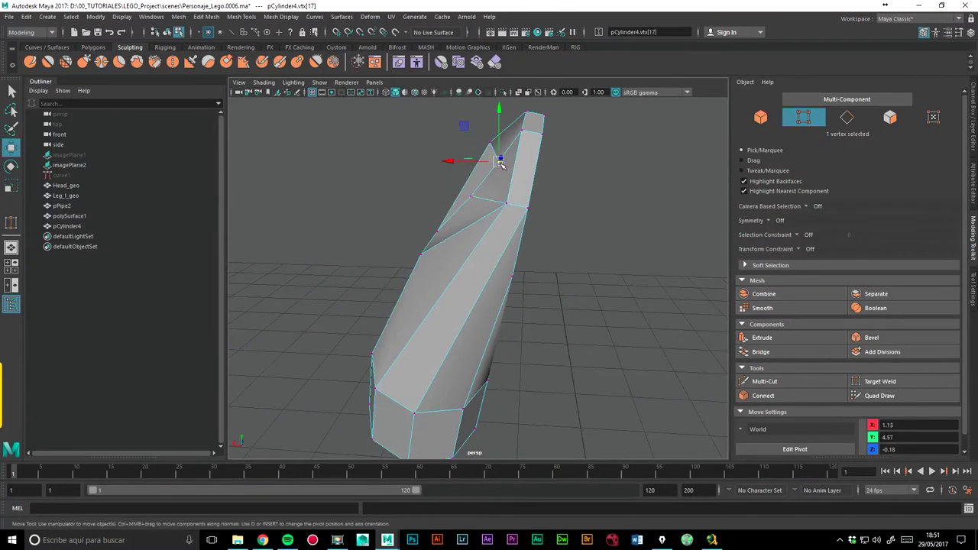
mouse_move(493, 153)
left_mouse_down("alt")
mouse_move(588, 217)
mouse_move(639, 218)
mouse_move(550, 236)
mouse_move(546, 214)
mouse_move(546, 255)
mouse_move(414, 244)
mouse_move(535, 252)
mouse_move(635, 218)
mouse_move(590, 222)
mouse_move(528, 162)
left_mouse_up("alt")
left_click(555, 221)
left_click(483, 251)
left_click(527, 162)
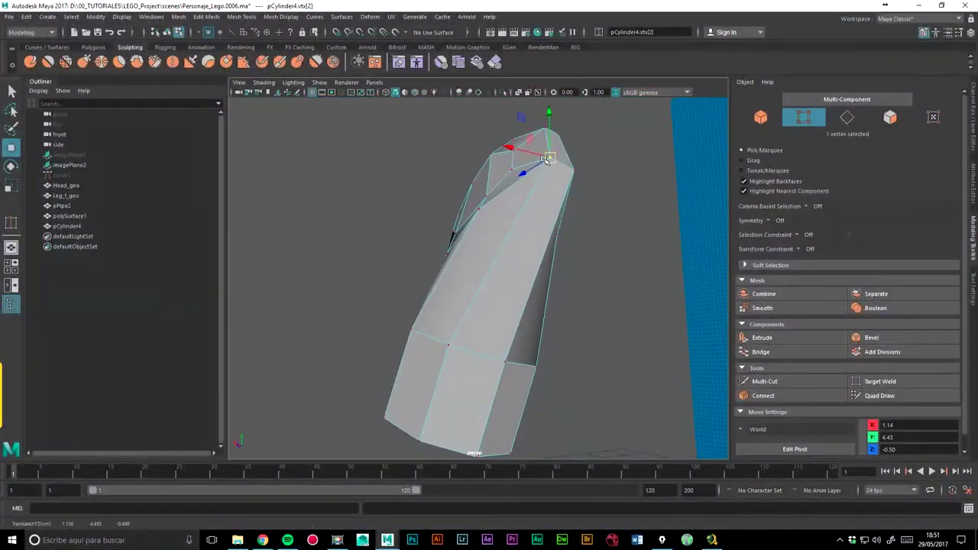
left_click(505, 168)
left_click(478, 208)
mouse_move(480, 216)
left_mouse_down()
mouse_move(523, 187)
mouse_move(506, 182)
mouse_move(594, 231)
mouse_move(544, 204)
left_mouse_up()
Return to Object Mode and open the File menu to save an incremented version.
left_click(506, 182)
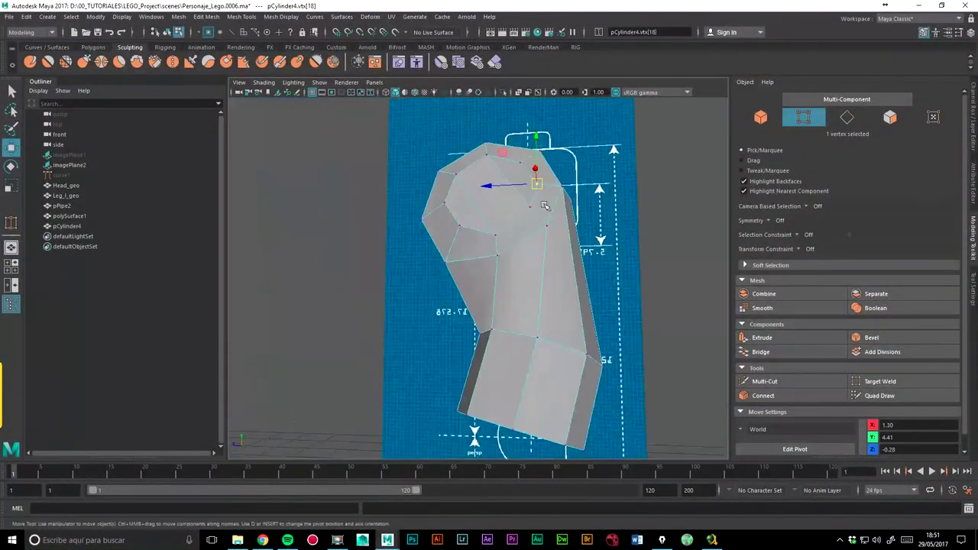
right_click_drag(523, 199, 572, 183)
mouse_move(646, 227)
left_mouse_down("alt")
mouse_move(600, 270)
mouse_move(538, 232)
left_mouse_up("alt")
left_click(9, 18)
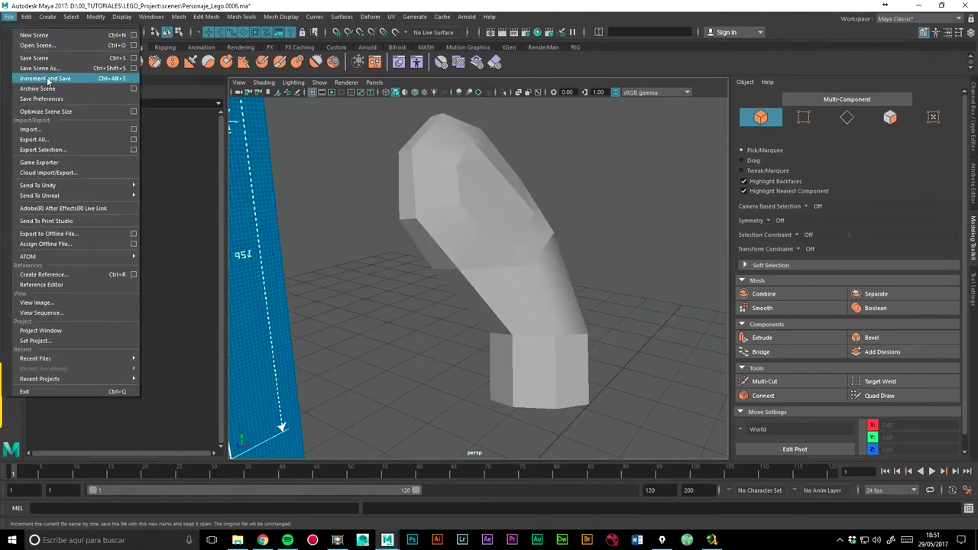
Increment and Save to Personaje_Lego.0007.ma, then apply Flat Shade All to the viewport.
left_click(49, 81)
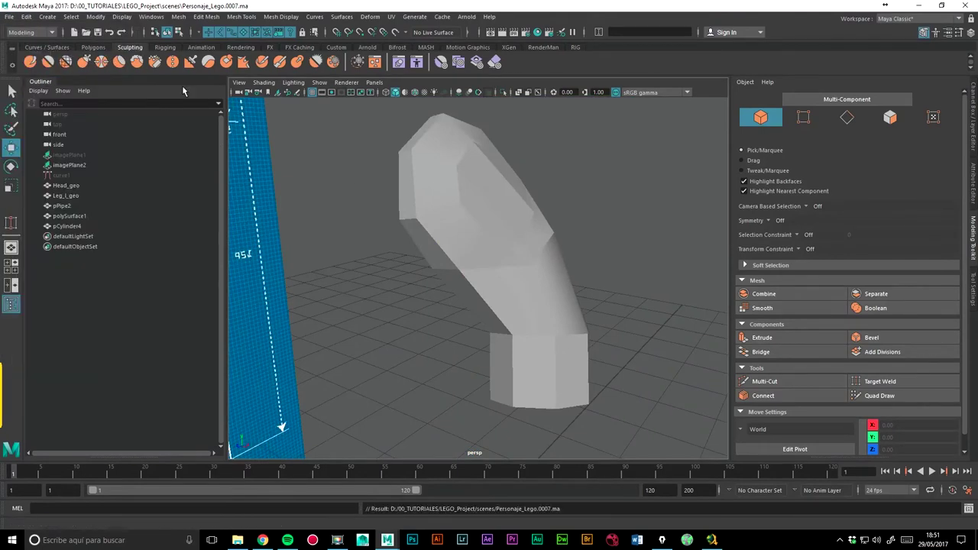
left_click(265, 82)
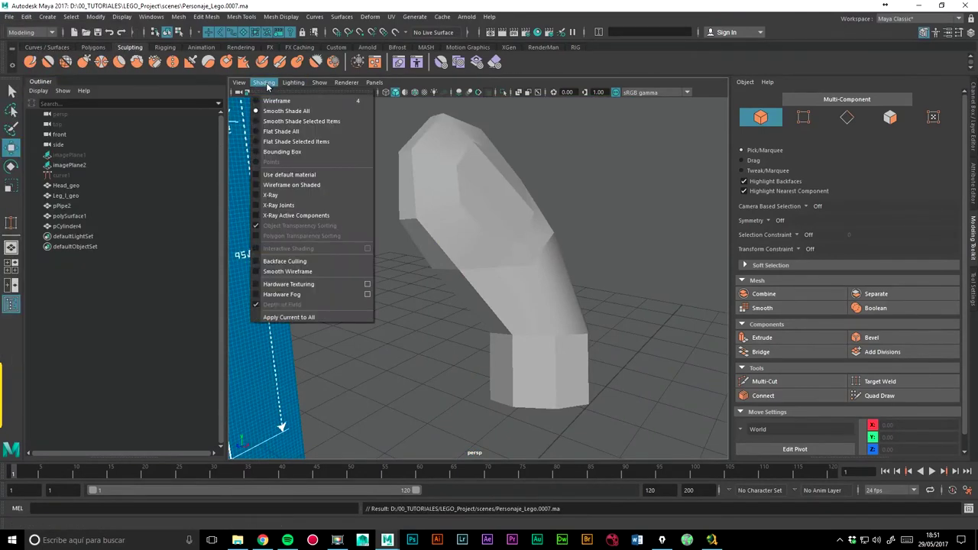
left_click(283, 135)
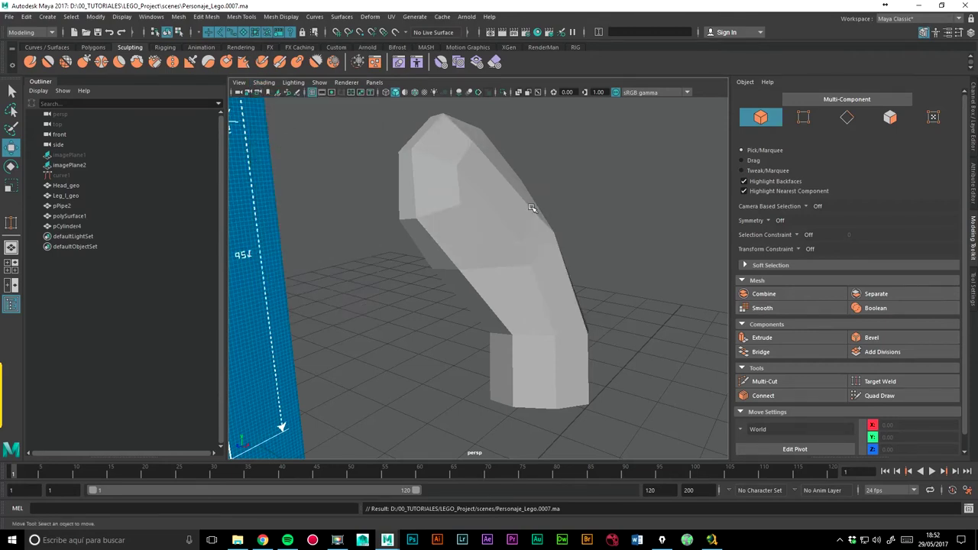
mouse_move(458, 299)
left_mouse_down("alt")
mouse_move(497, 275)
mouse_move(530, 299)
mouse_move(463, 284)
mouse_move(476, 309)
mouse_move(373, 295)
mouse_move(400, 308)
mouse_move(491, 289)
mouse_move(465, 262)
mouse_move(454, 225)
mouse_move(463, 218)
mouse_move(626, 220)
left_mouse_up("alt")
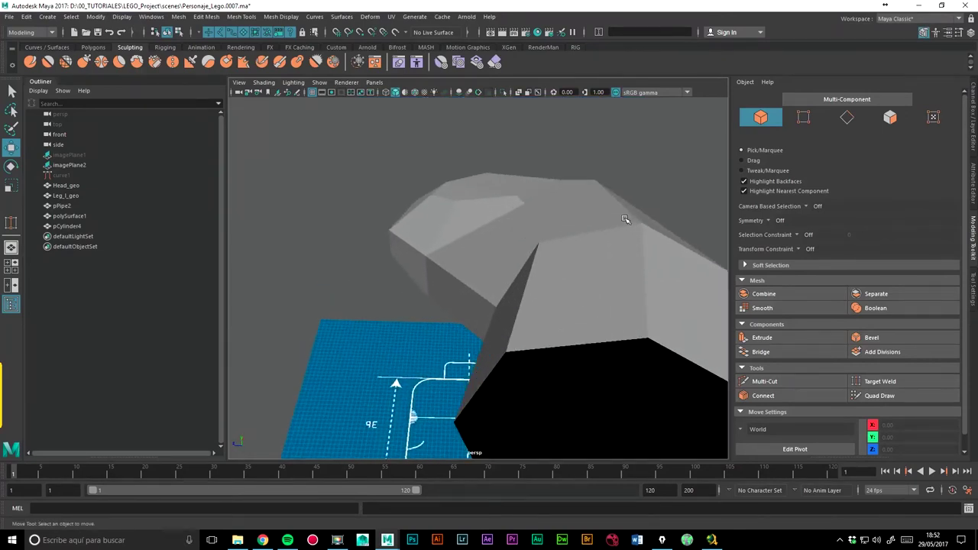
Select the pCylinder4 arm tube, enter vertex mode, and reposition one vertex.
left_click(517, 248)
left_click_drag(509, 215, 638, 195, "alt")
left_click_drag(480, 239, 536, 219, "alt")
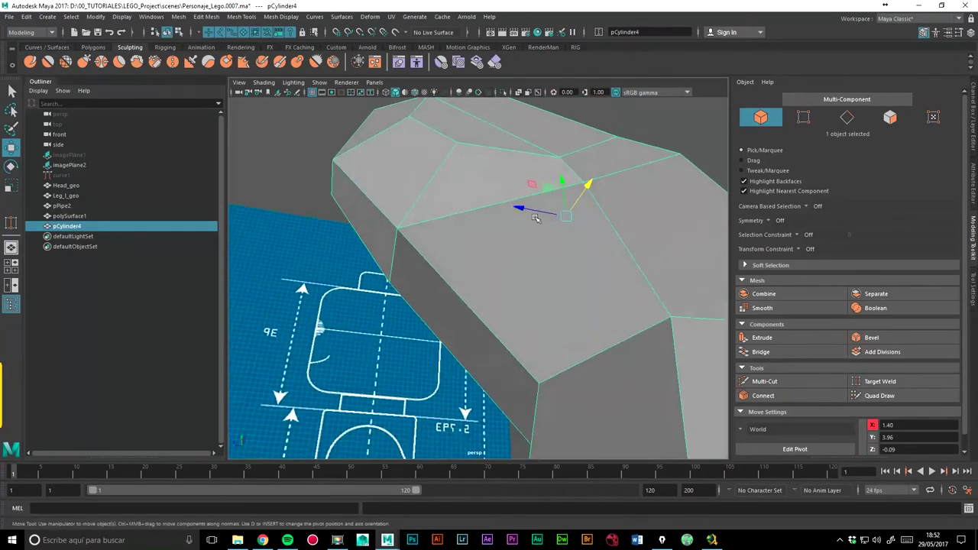
right_click_drag(576, 171, 526, 166)
left_click(560, 157)
mouse_move(560, 157)
left_mouse_down("alt")
mouse_move(580, 176)
mouse_move(563, 183)
mouse_move(527, 247)
mouse_move(642, 176)
mouse_move(458, 229)
mouse_move(404, 324)
mouse_move(447, 257)
mouse_move(443, 317)
mouse_move(441, 234)
left_mouse_up("alt")
mouse_move(467, 221)
left_mouse_down("alt")
mouse_move(481, 267)
mouse_move(478, 239)
mouse_move(473, 249)
mouse_move(480, 229)
mouse_move(465, 212)
mouse_move(480, 208)
left_mouse_up("alt")
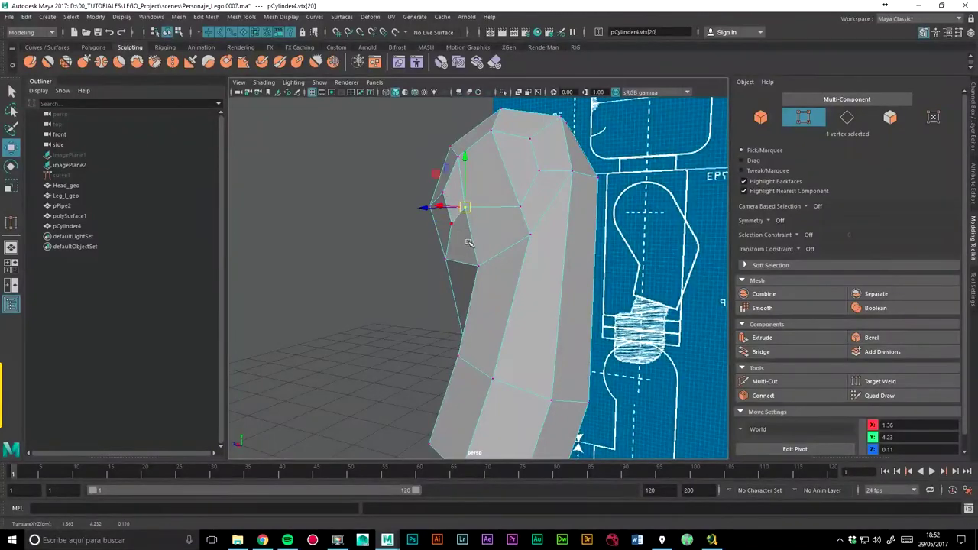
Select vtx[23], vtx[20] and nearby vertices on the tube's top.
left_click_drag(458, 158, 459, 161, "alt")
left_click(461, 165)
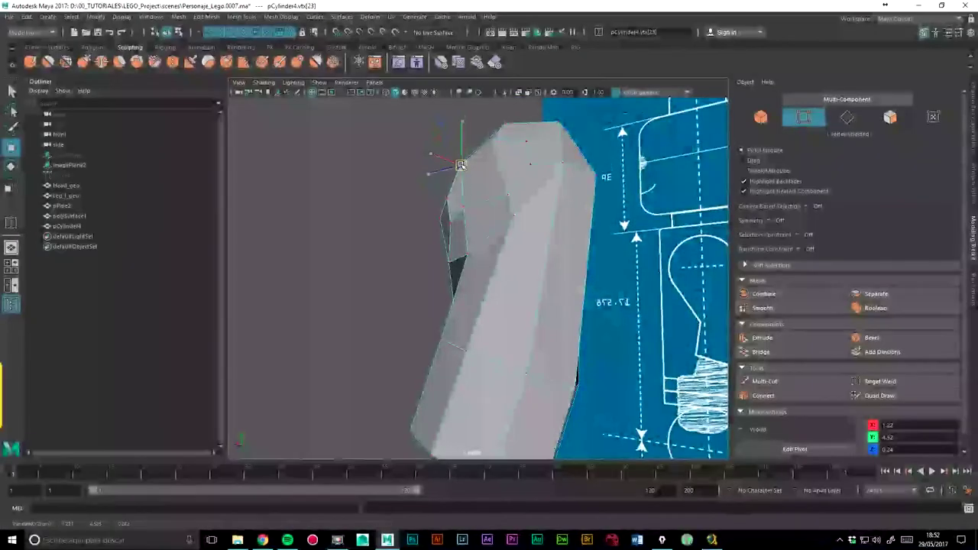
left_click(466, 206)
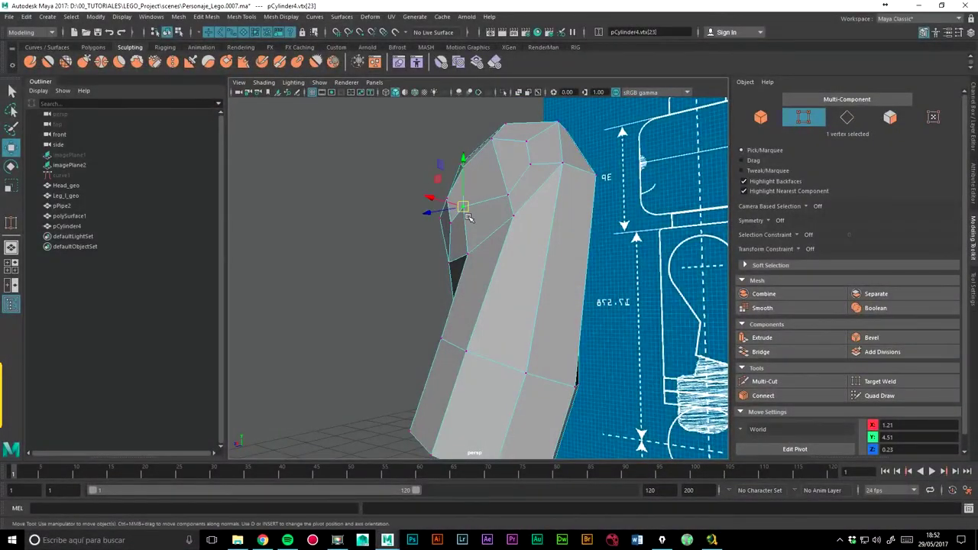
left_click_drag(466, 207, 461, 211, "alt")
left_click(503, 180)
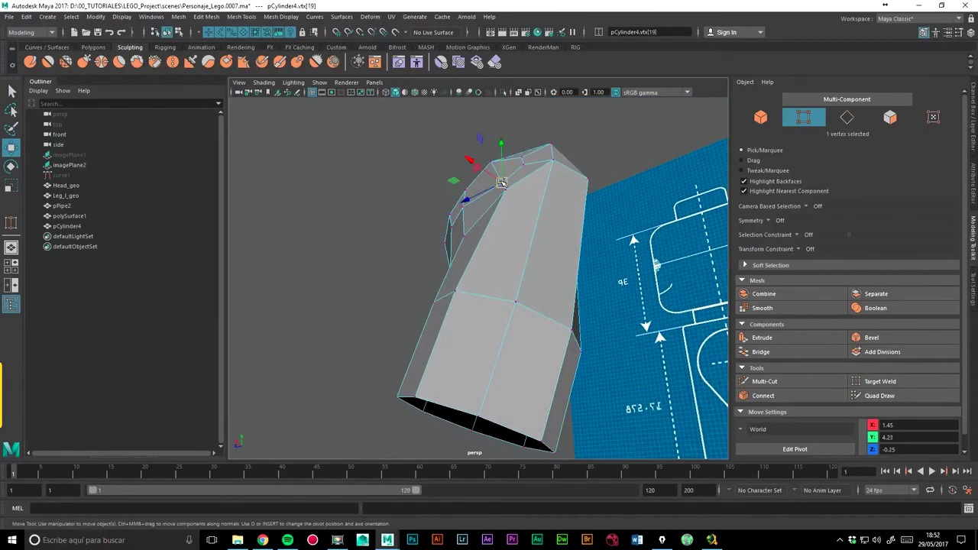
mouse_move(503, 180)
left_mouse_down("alt")
mouse_move(507, 198)
mouse_move(527, 193)
mouse_move(561, 217)
left_mouse_up("alt")
left_click(531, 191)
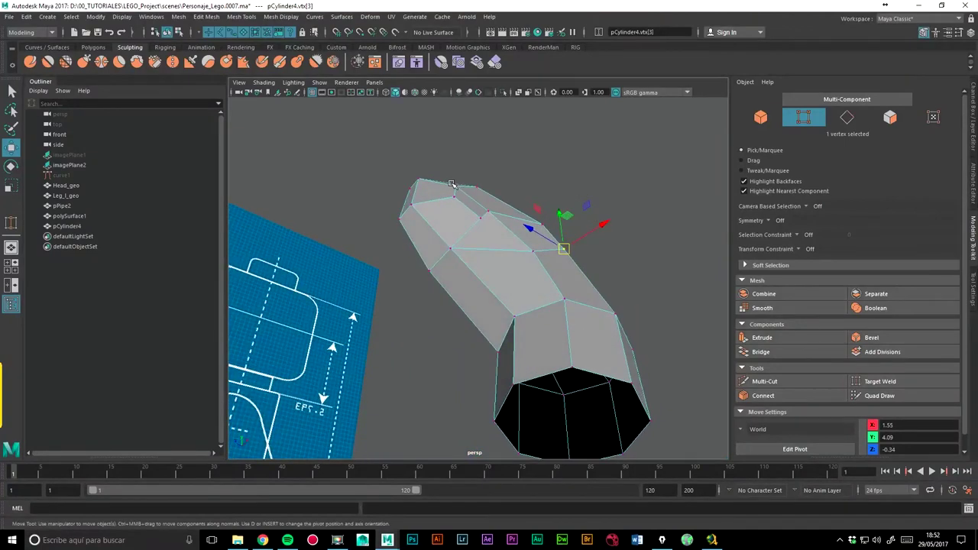
left_click_drag(605, 302, 489, 193, "alt")
left_click(498, 205)
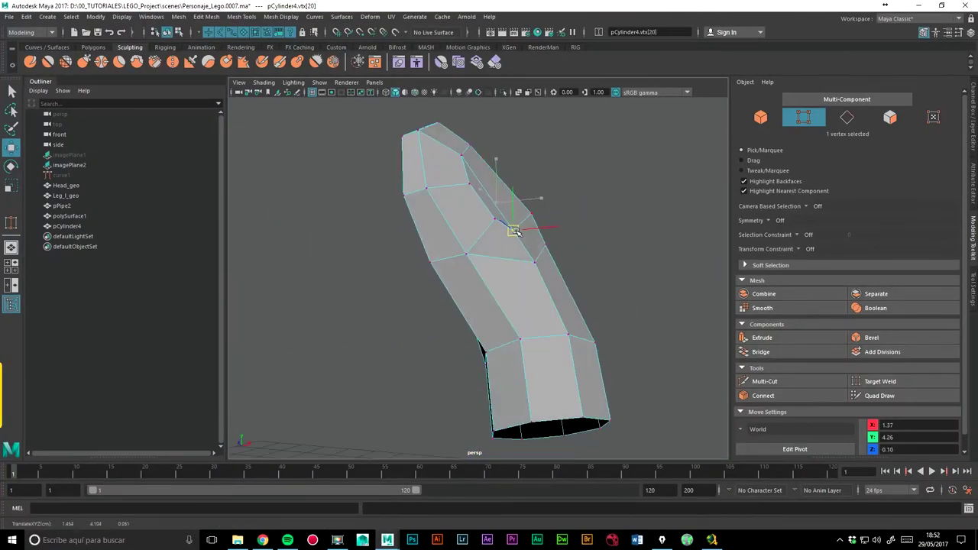
left_click(494, 211)
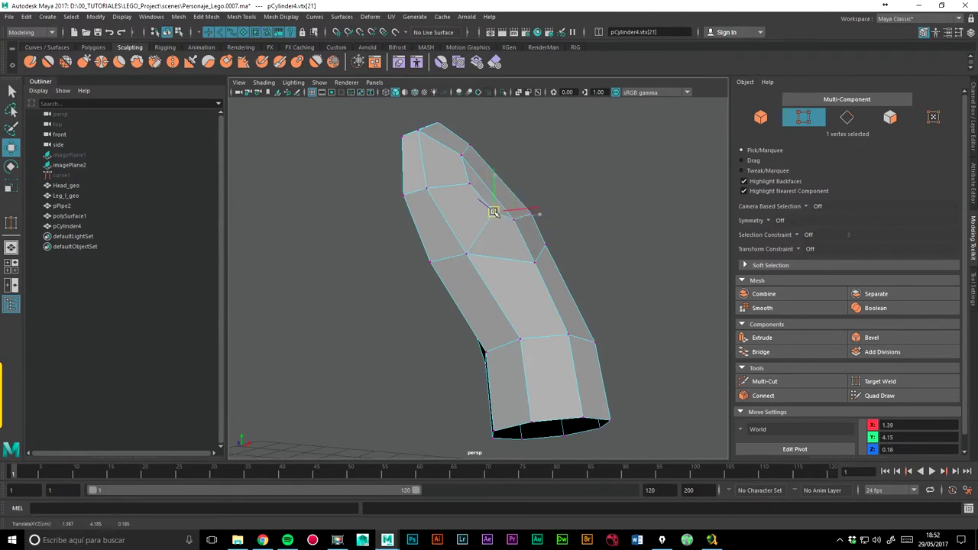
Nudge vtx[2] and neighbouring side vertices slightly into place.
mouse_move(469, 184)
left_mouse_down("alt")
mouse_move(527, 191)
mouse_move(458, 290)
mouse_move(420, 255)
left_mouse_up("alt")
left_click(527, 191)
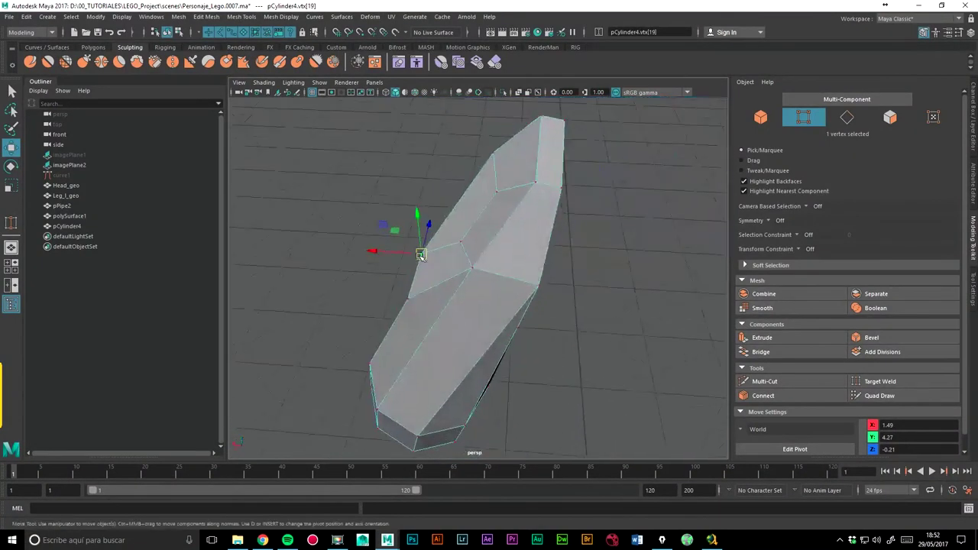
left_click(497, 189)
left_click_drag(494, 188, 492, 187)
left_click(462, 226)
left_click_drag(462, 226, 461, 209, "alt")
left_click_drag(469, 277, 603, 298, "alt")
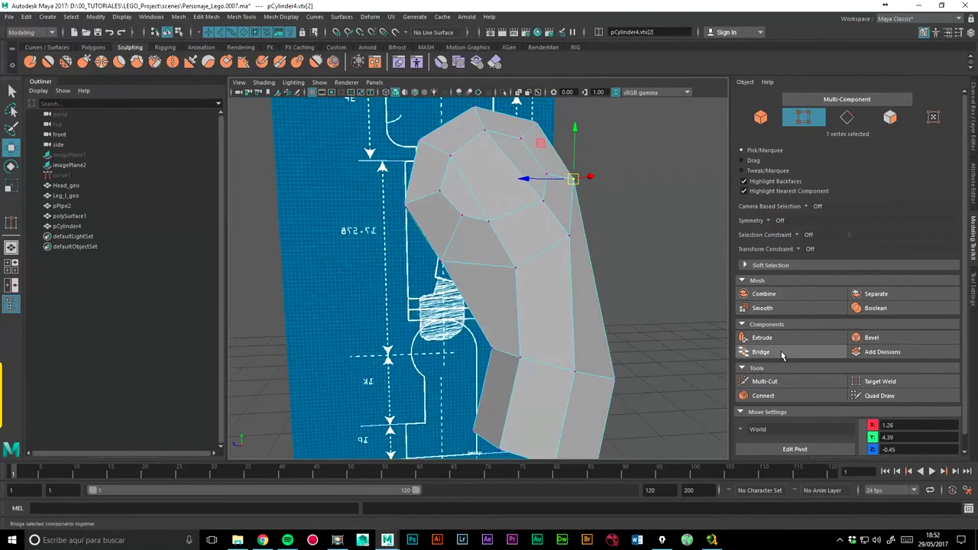
Start a Multi-Cut and place cut points around the mesh just above the bend.
left_click(764, 381)
left_click(587, 260)
left_click(567, 292)
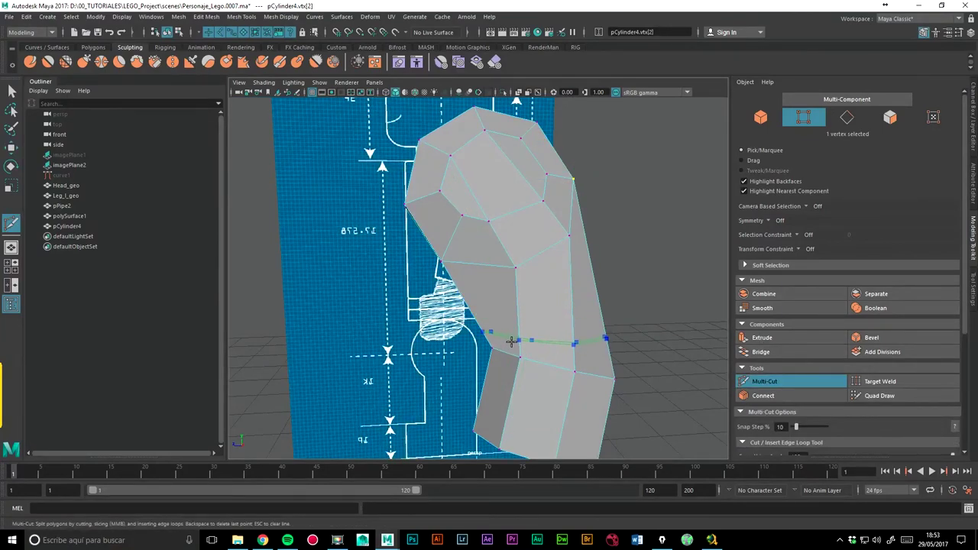
Complete the Multi-Cut edge loop above the bend and switch to the side blueprint view.
left_click(511, 342, "ctrl")
left_click_drag(587, 300, 660, 265, "alt")
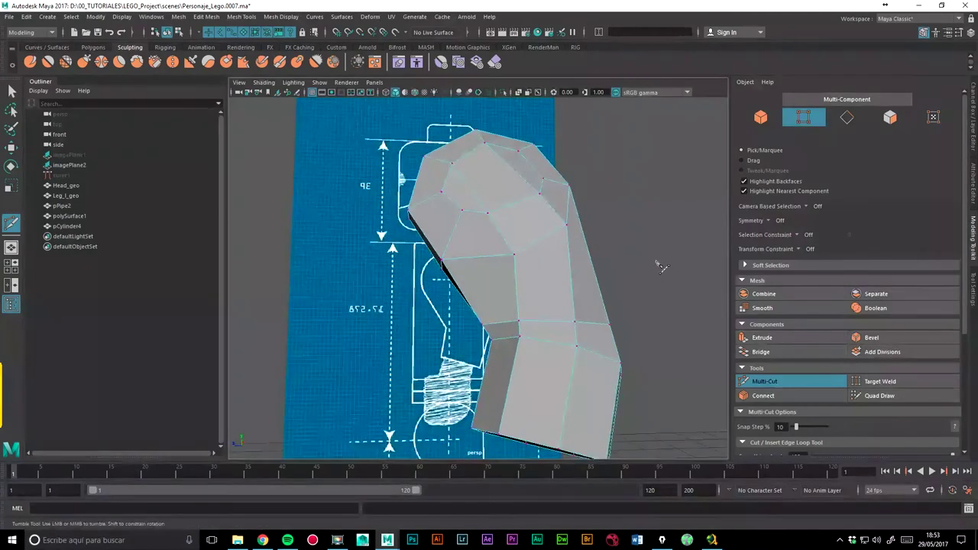
key("space")
left_click_drag(562, 284, 618, 282)
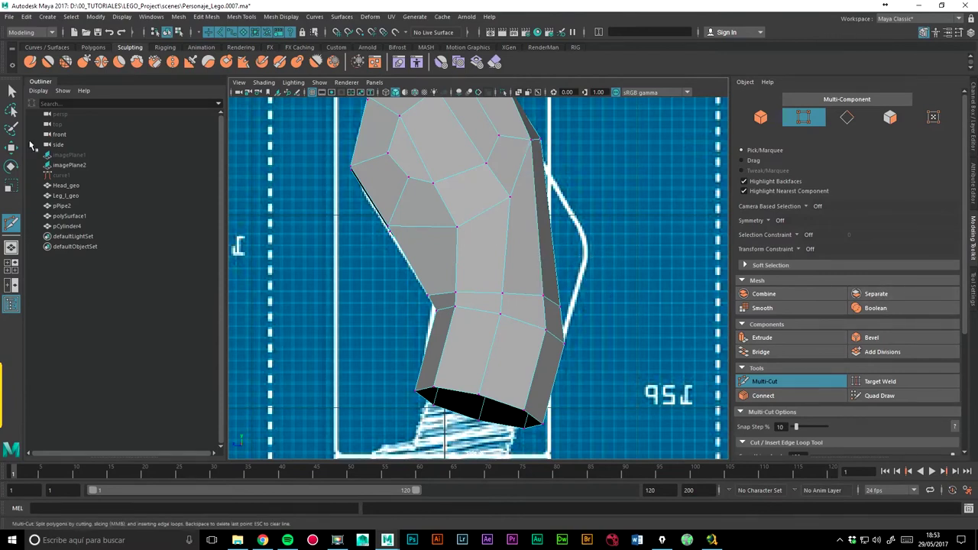
Pull the new loop's vertices, including vtx[49] and vtx[50], out to the blueprint outline.
left_click(12, 147)
left_click_drag(571, 310, 577, 232)
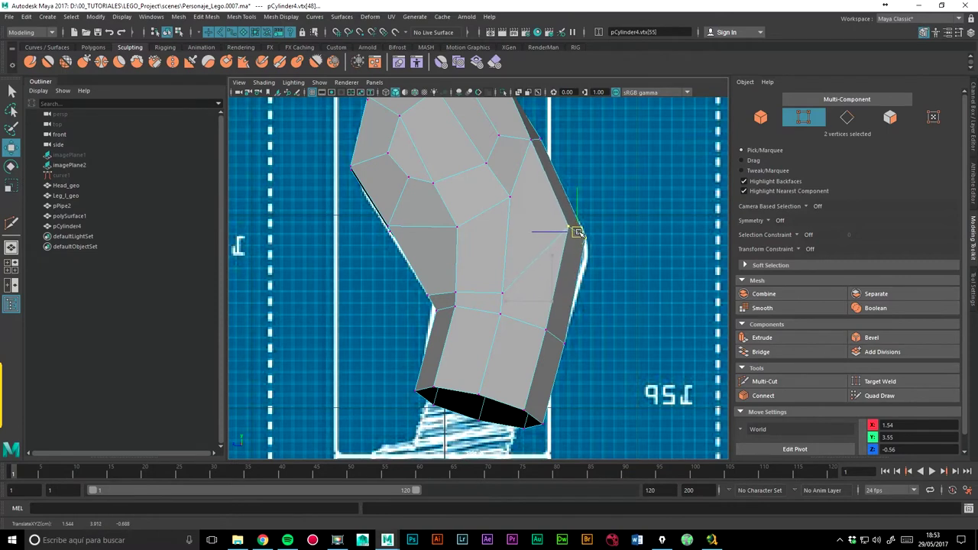
left_click(501, 293)
left_click_drag(502, 274, 512, 258)
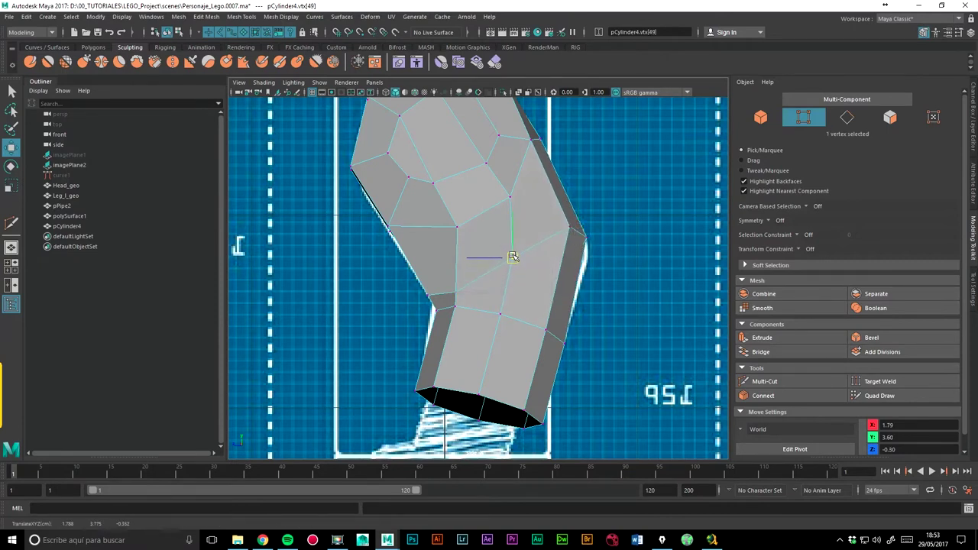
left_click(456, 294)
left_click_drag(456, 294, 461, 283)
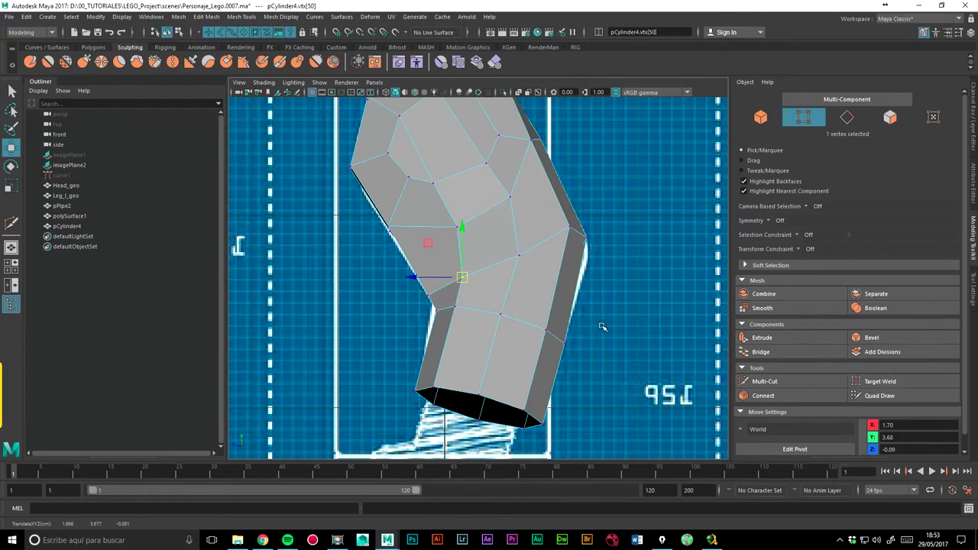
left_click(518, 251)
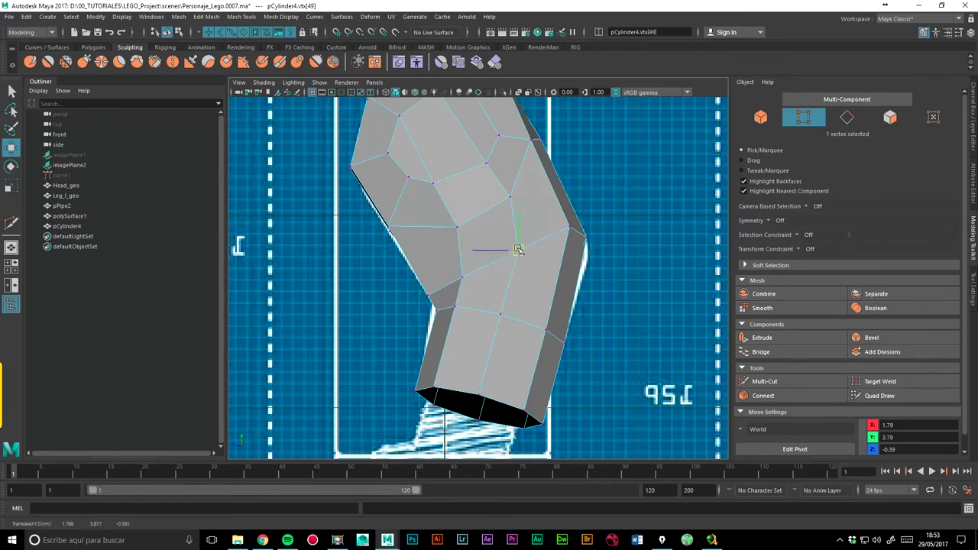
left_click(457, 269)
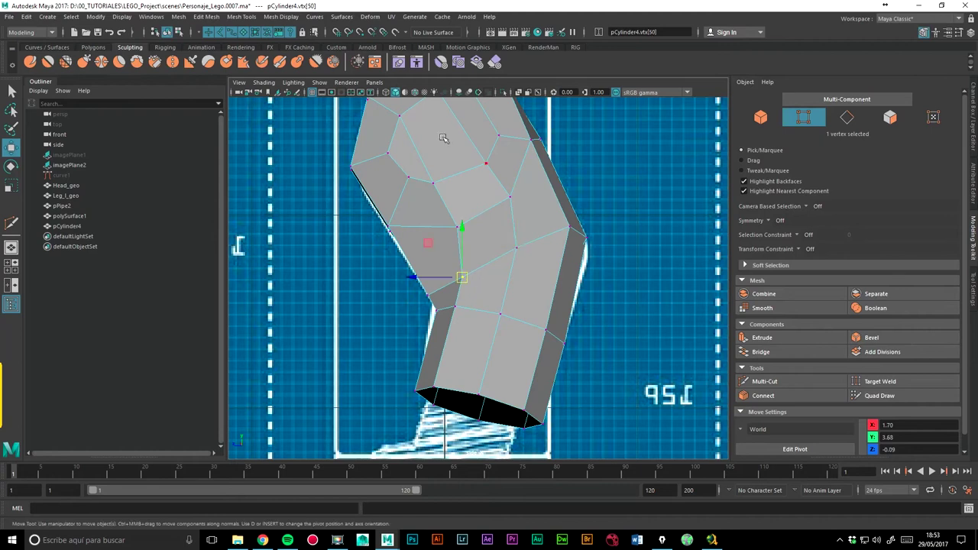
Switch to wireframe, give the loop vertex a final nudge, and return to perspective view.
key("4")
left_click_drag(461, 277, 463, 274)
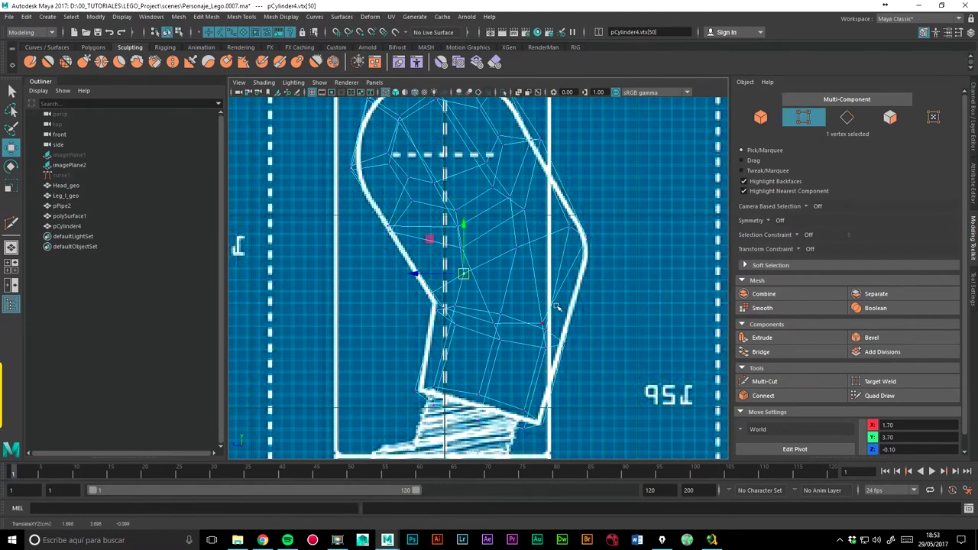
key("space")
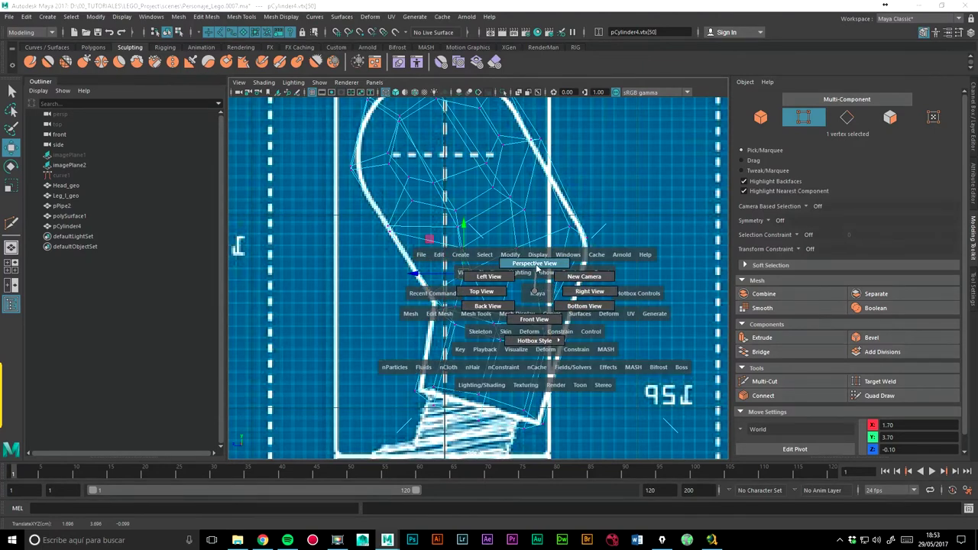
left_click(541, 298)
left_click_drag(541, 297, 640, 291, "alt")
Raise a lower-left vertex of the wireframe tube and select vertices further up.
left_click(420, 349)
left_click_drag(428, 348, 467, 328, "alt")
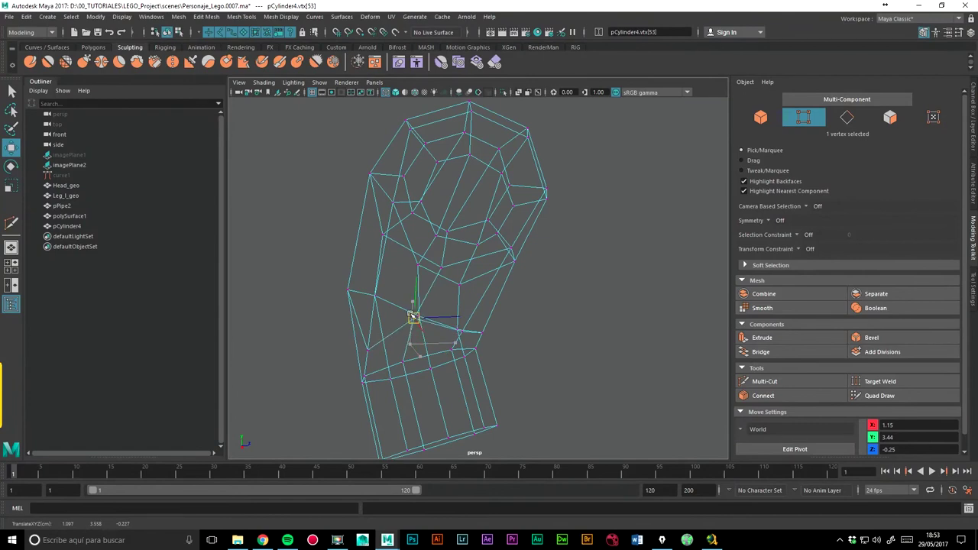
left_click(367, 349)
mouse_move(368, 349)
left_mouse_down()
mouse_move(371, 302)
mouse_move(442, 320)
mouse_move(395, 336)
mouse_move(443, 326)
mouse_move(463, 338)
mouse_move(284, 332)
mouse_move(310, 336)
mouse_move(458, 252)
mouse_move(567, 262)
mouse_move(589, 284)
mouse_move(541, 233)
mouse_move(626, 264)
mouse_move(591, 267)
left_mouse_up()
left_click(443, 327)
left_click(437, 273)
left_click(533, 232)
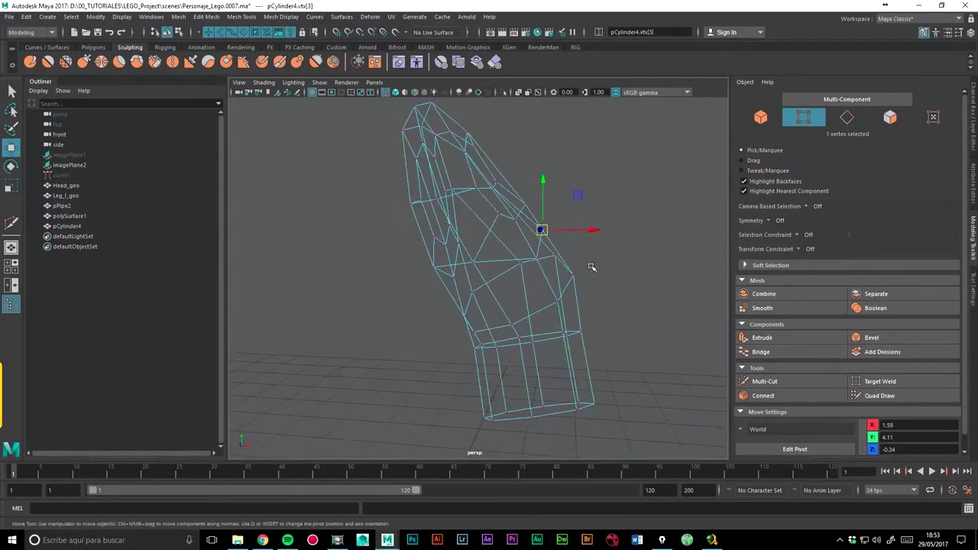
Return to shaded display and select vertices near the top and the bend.
left_click(405, 92)
left_click_drag(585, 212, 410, 214, "alt")
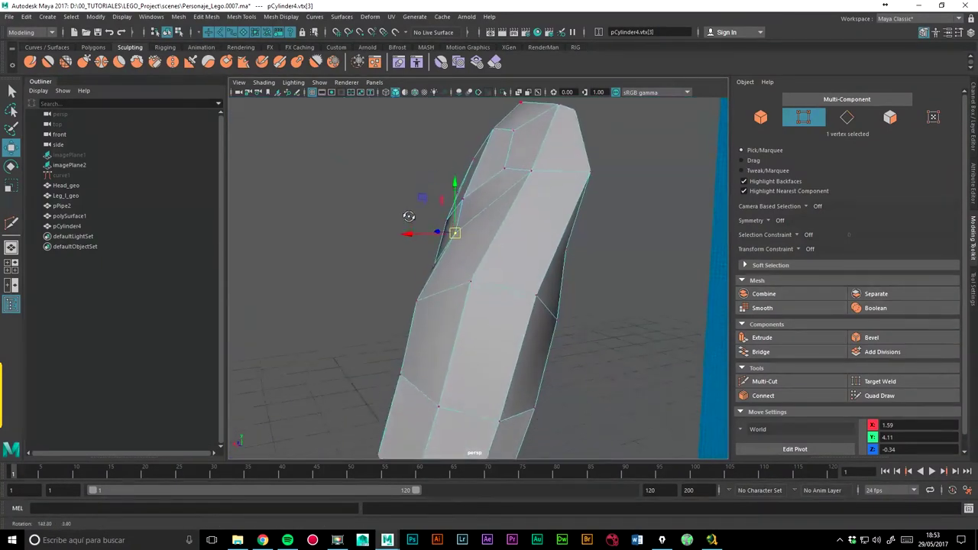
left_click(425, 305)
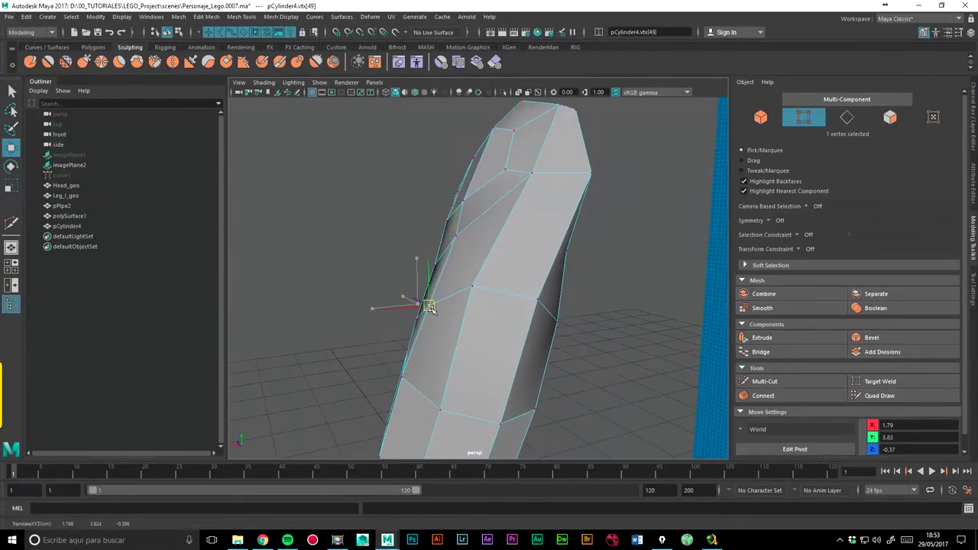
left_click(457, 236)
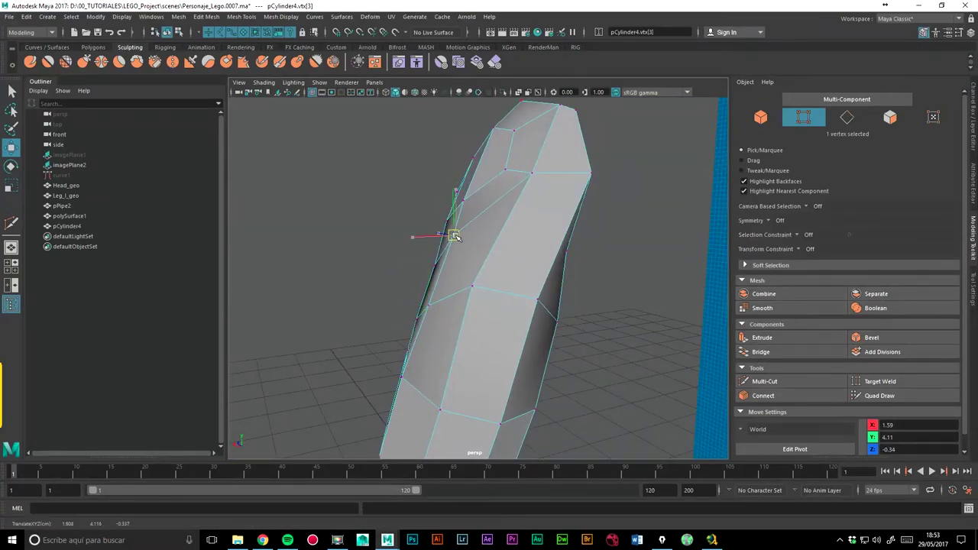
left_click(465, 199)
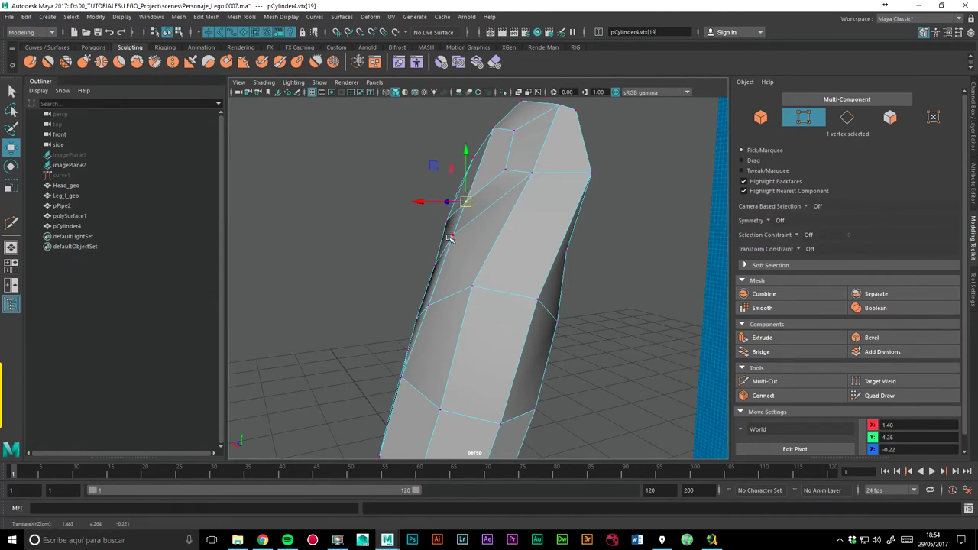
left_click_drag(426, 219, 588, 268, "alt")
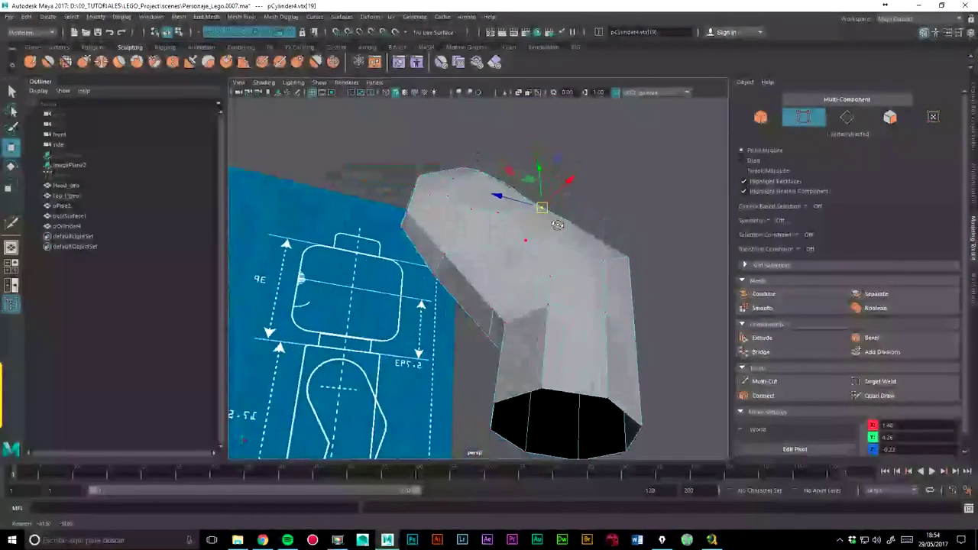
left_click_drag(589, 267, 575, 257, "alt")
left_click(549, 234)
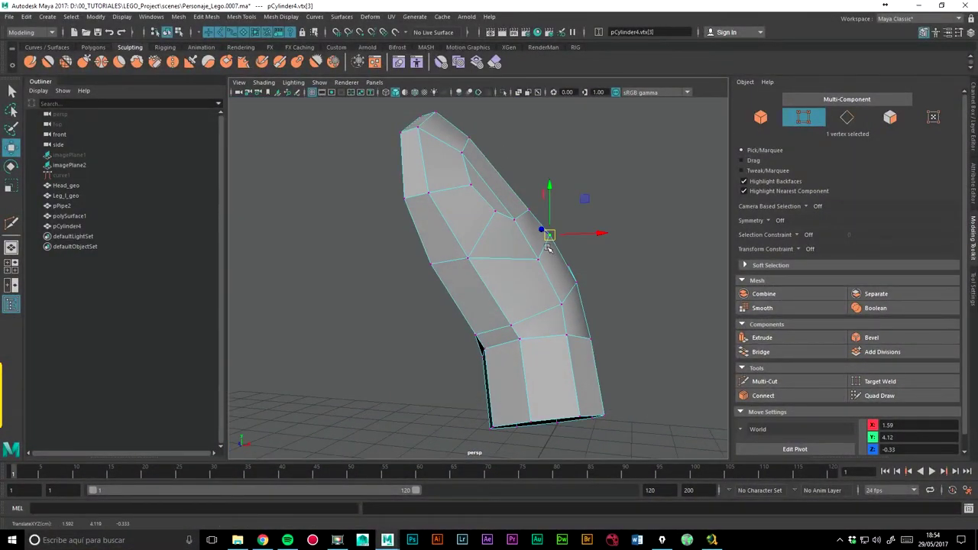
Preview the tube smoothed in Object Mode, then reselect pCylinder4 in low-poly display.
key("3")
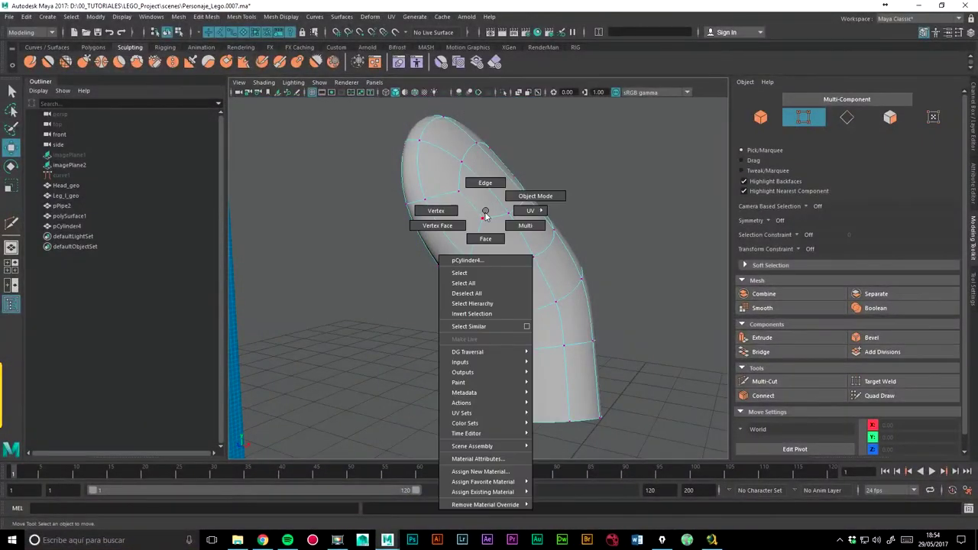
right_click_drag(479, 210, 484, 180)
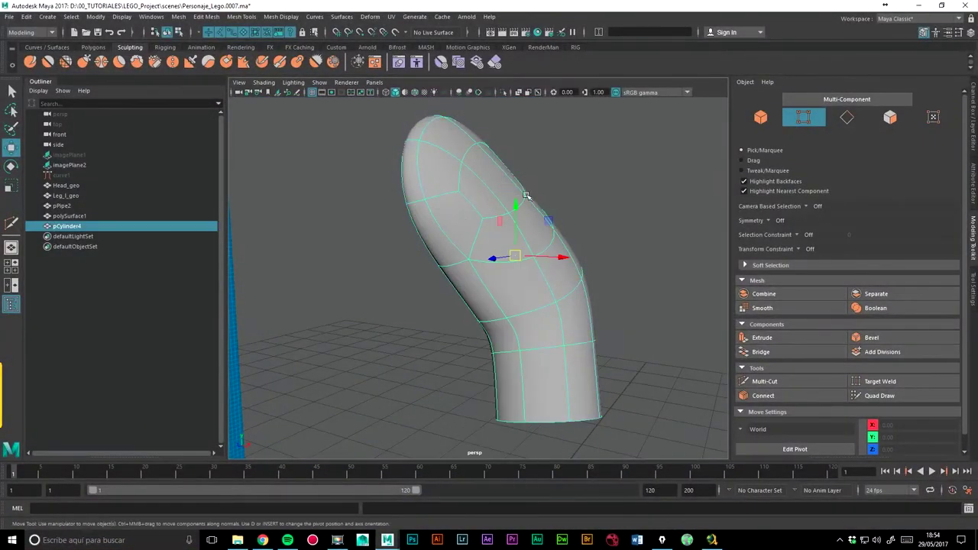
left_click(652, 191)
mouse_move(626, 198)
left_mouse_down("alt")
mouse_move(460, 314)
mouse_move(545, 290)
left_mouse_up("alt")
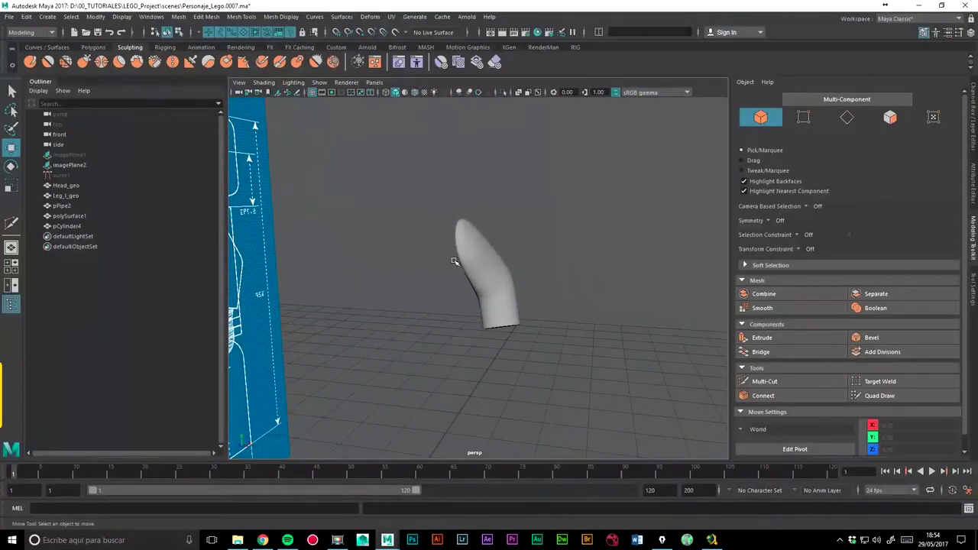
scroll(492, 210, "up", 5)
left_click_drag(539, 213, 478, 218, "alt")
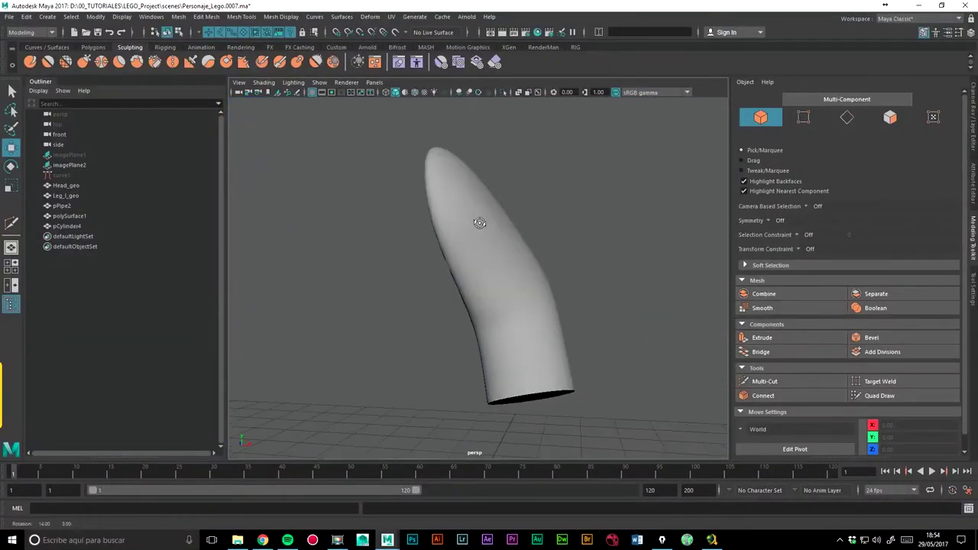
left_click(498, 226)
key("1")
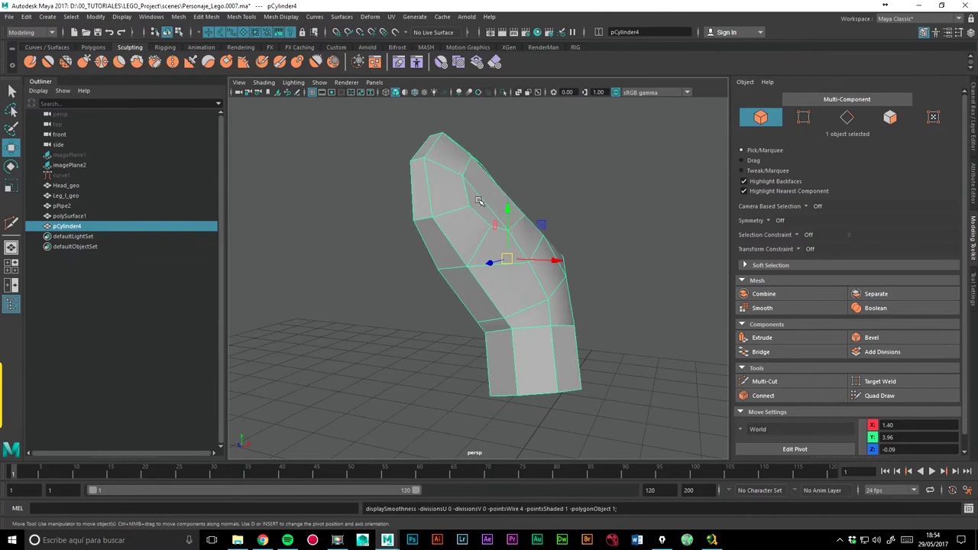
Save the scene to Personaje_Lego.0007.ma with Ctrl+S.
mouse_move(491, 181)
left_mouse_down("alt")
mouse_move(413, 233)
mouse_move(470, 220)
left_mouse_up("alt")
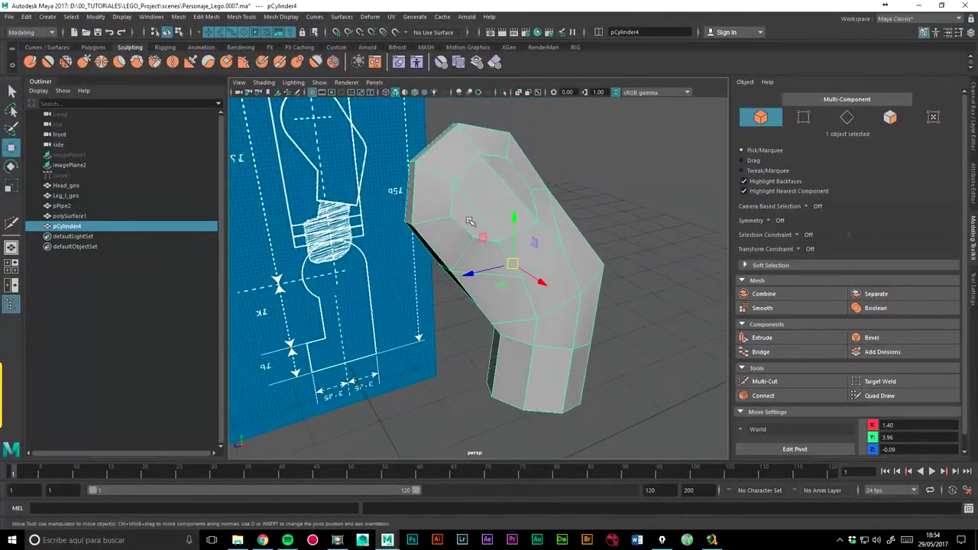
left_click_drag(500, 191, 507, 192, "alt")
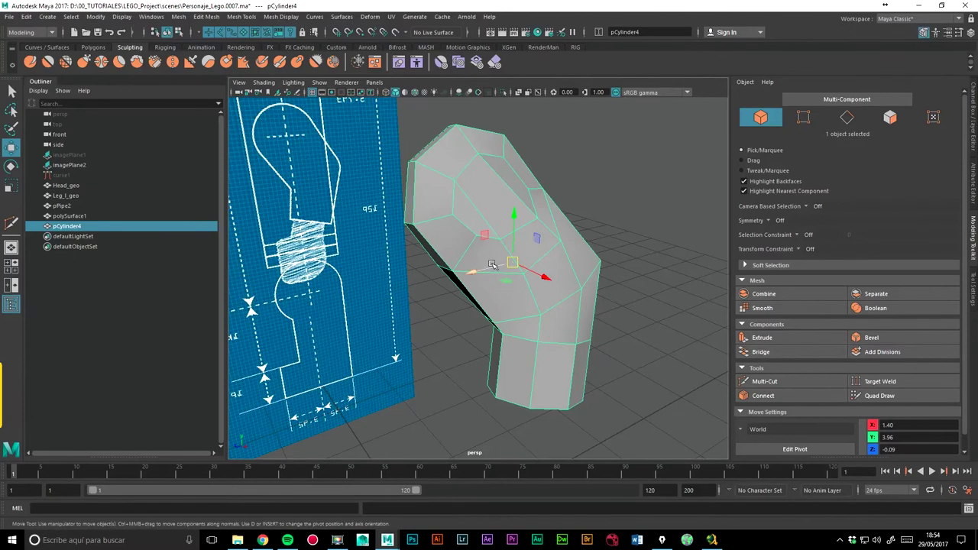
key("ctrl+s")
Turn off Multi-Cut, switch to the Move tool and enter Vertex mode on the arm tube.
left_click(764, 381)
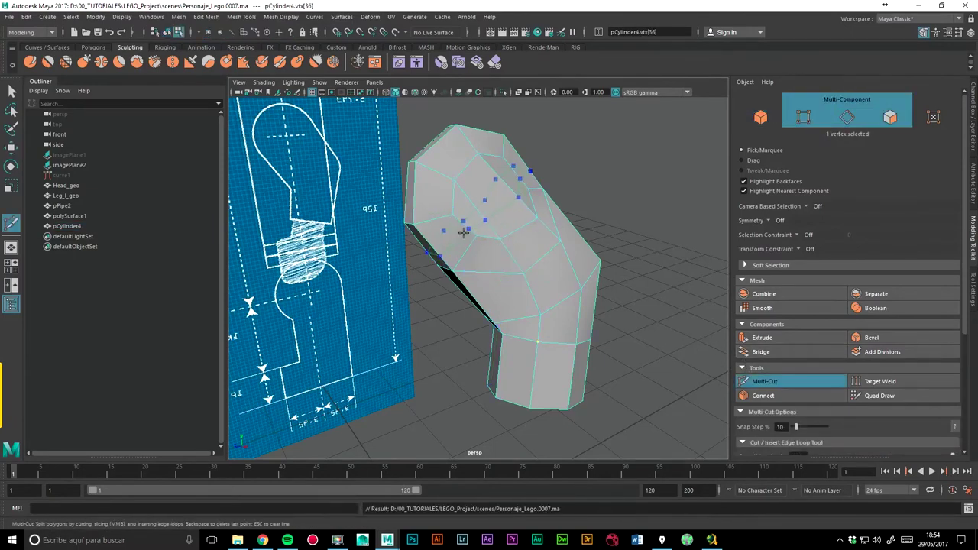
left_click_drag(448, 279, 374, 153, "alt")
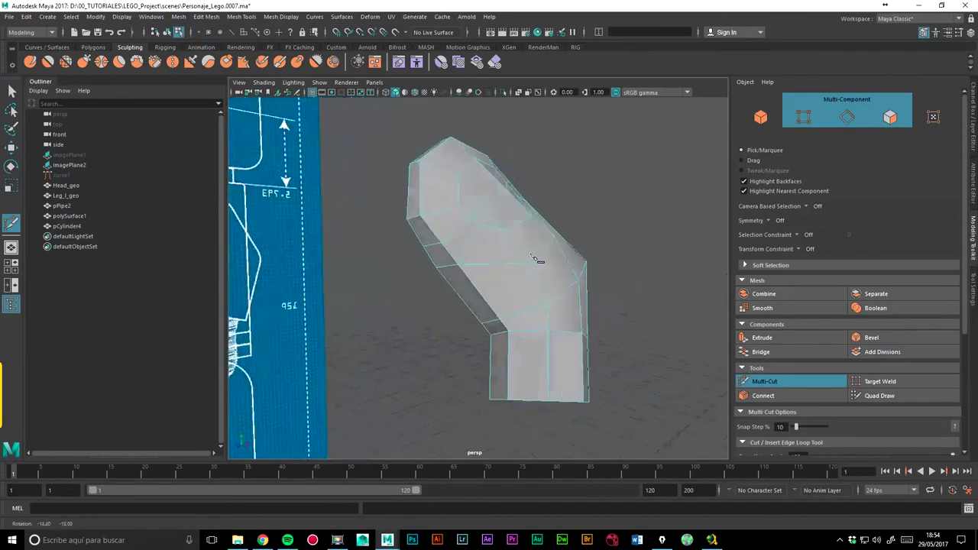
left_click(11, 147)
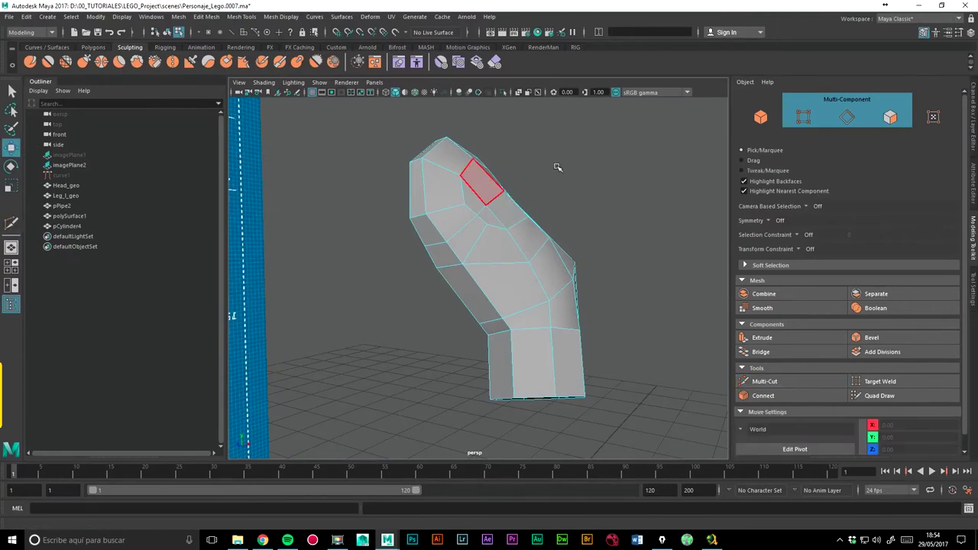
right_click_drag(440, 212, 560, 200, "alt")
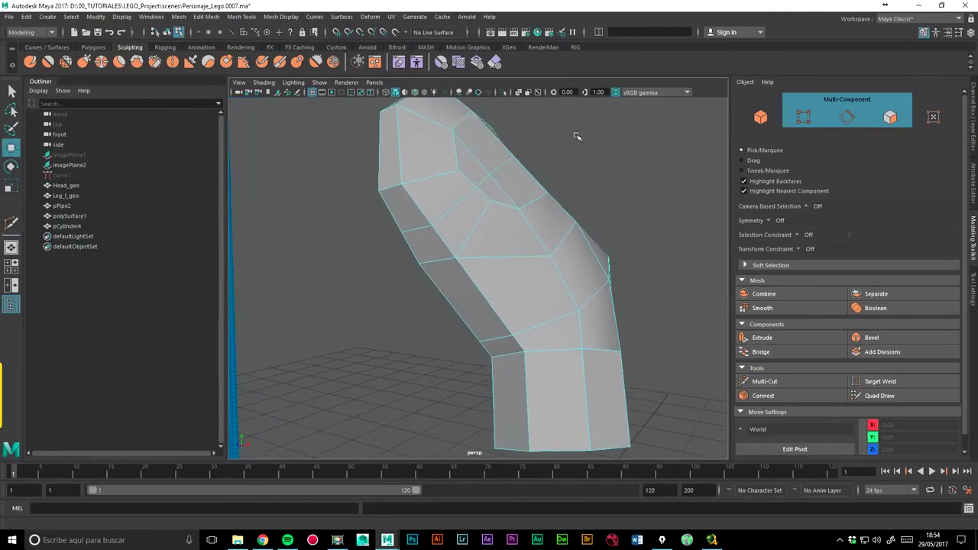
right_click_drag(497, 165, 446, 168)
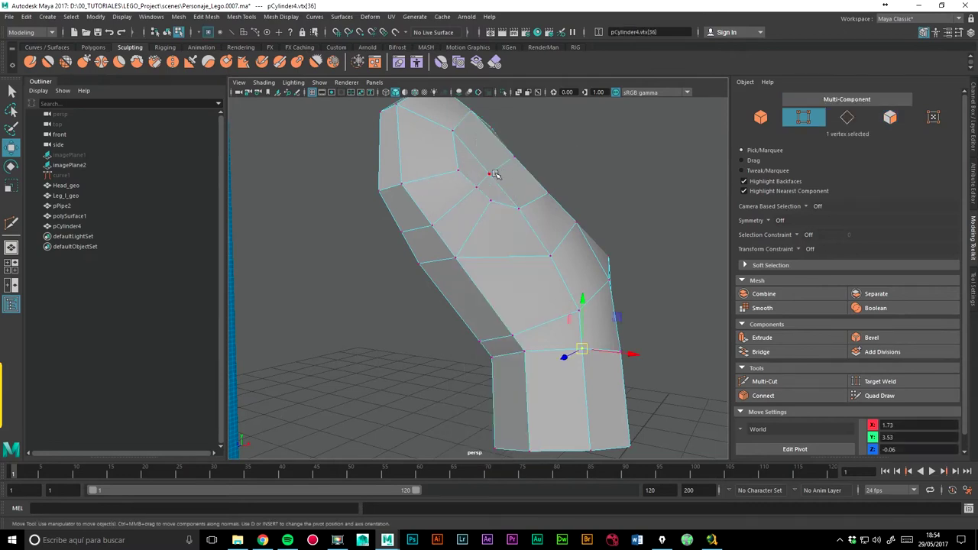
Pull vertices on the tube's upper bend outward to round its outline.
left_click(495, 174)
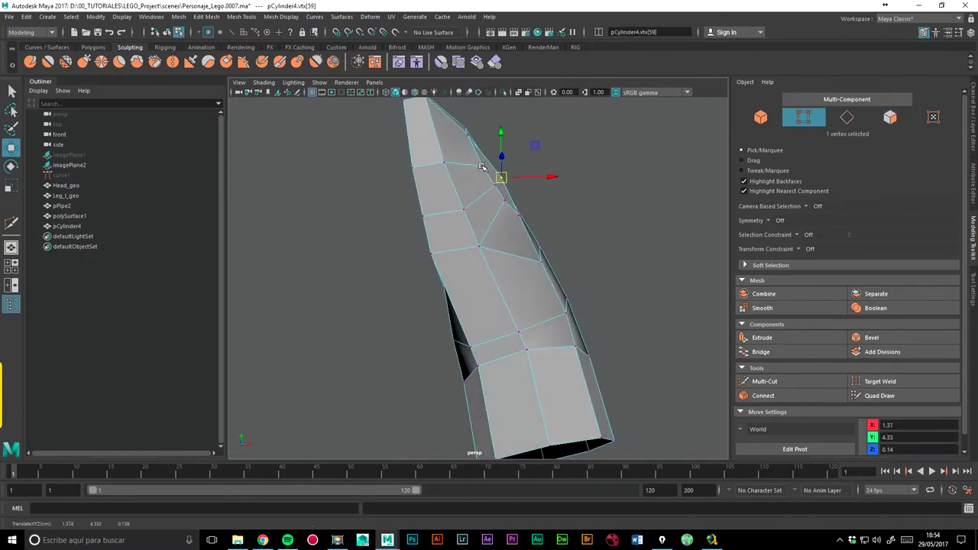
left_click(466, 129)
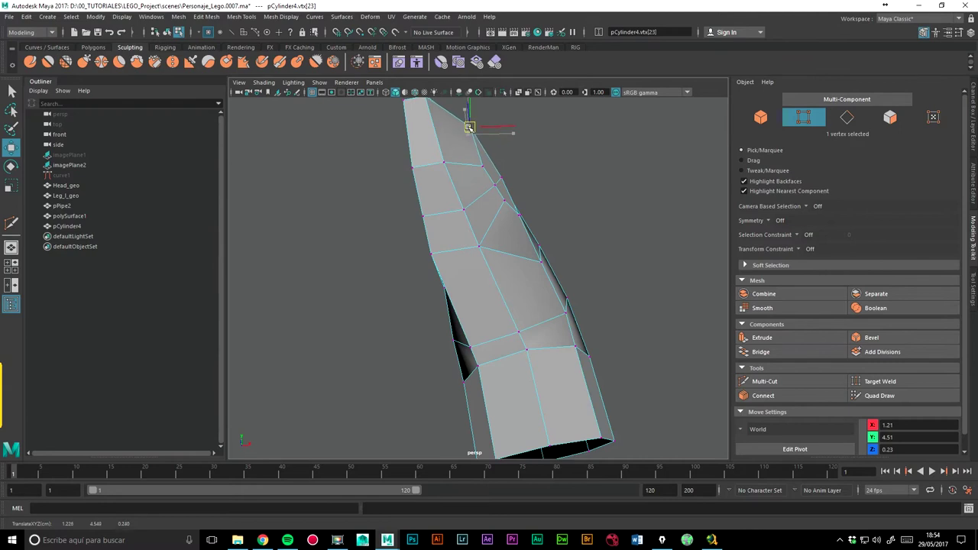
left_click_drag(498, 179, 507, 175)
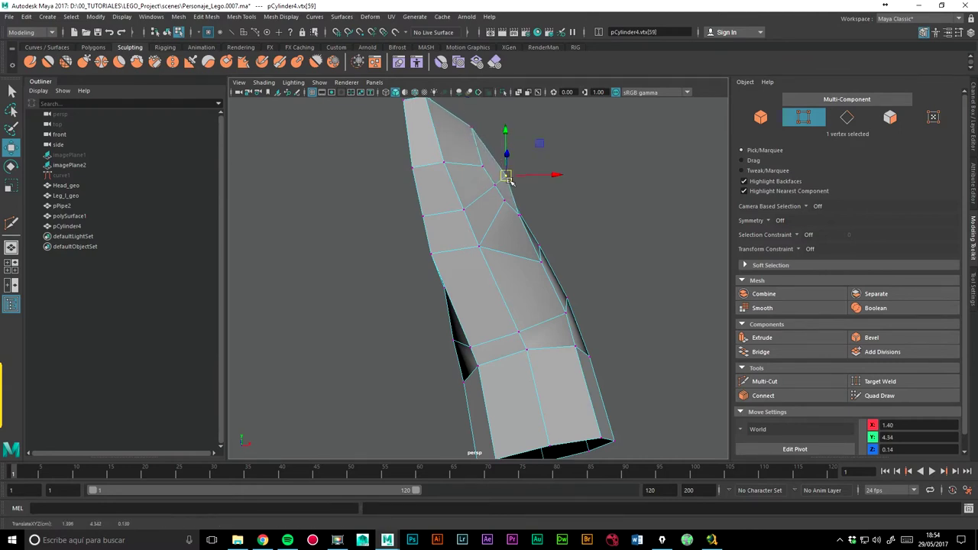
left_click_drag(527, 209, 527, 209)
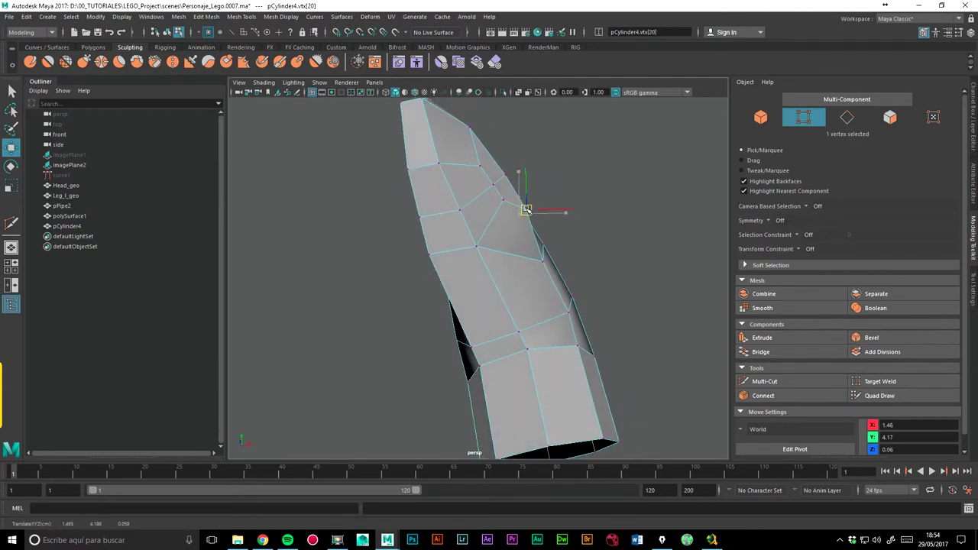
left_click(546, 258)
left_click(525, 212)
left_click_drag(524, 213, 528, 241, "alt")
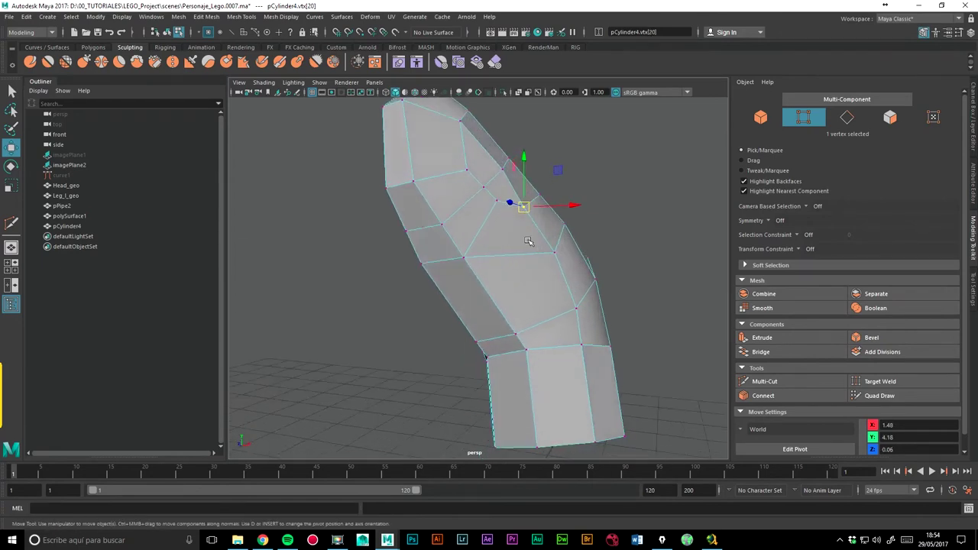
Nudge more vertices near the top end, including vtx[16] and vtx[19], to finish rounding it.
left_click(505, 156)
left_click_drag(513, 153, 538, 175)
left_click(468, 121)
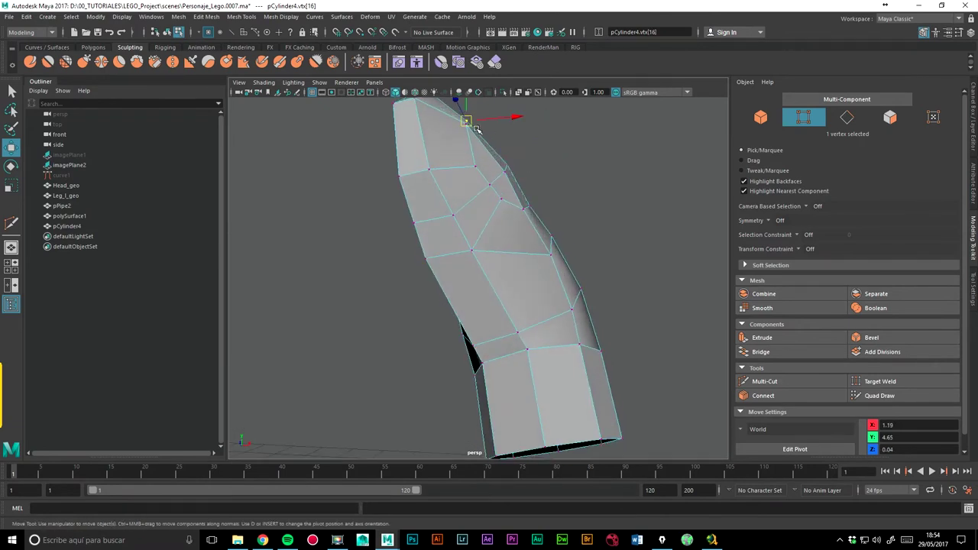
mouse_move(485, 147)
left_mouse_down("alt")
mouse_move(540, 191)
mouse_move(509, 185)
left_mouse_up("alt")
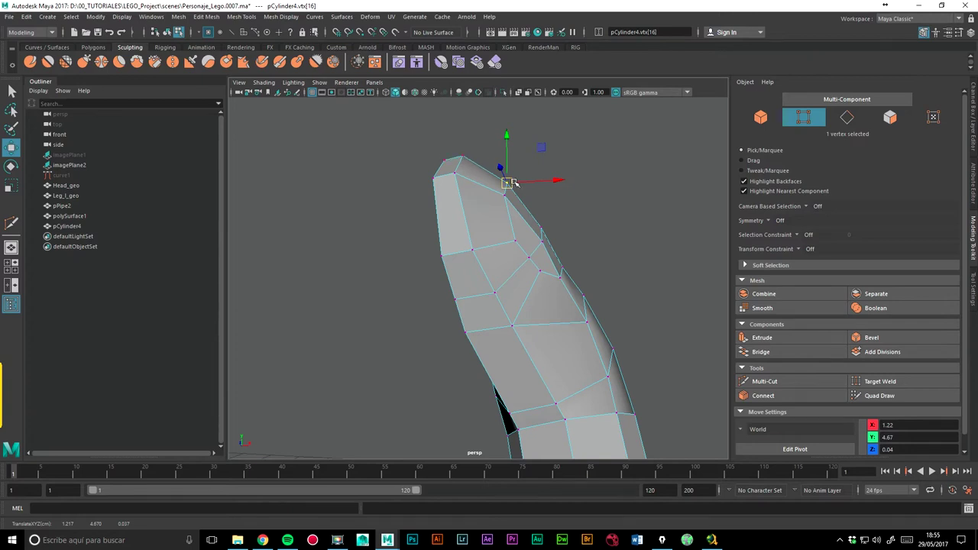
left_click(562, 266)
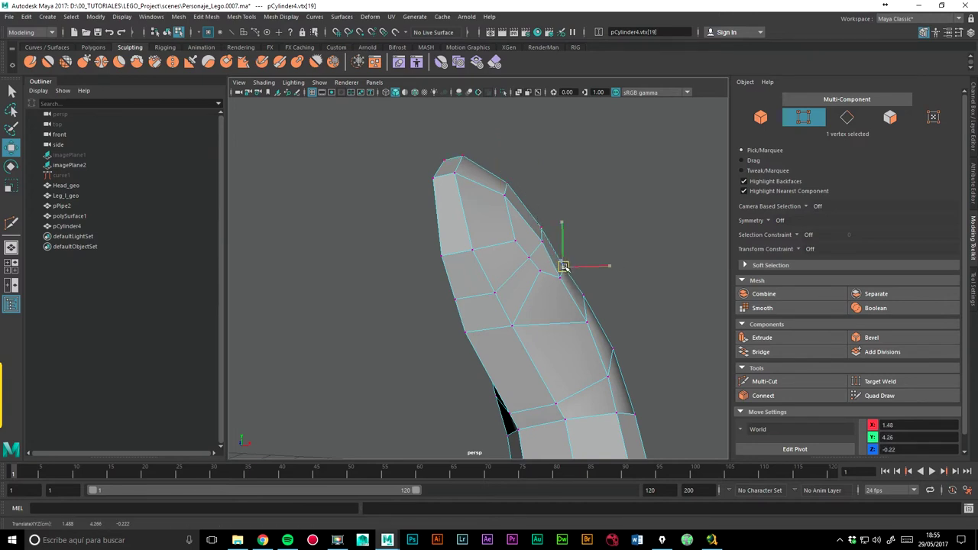
left_click(540, 241)
mouse_move(591, 281)
left_mouse_down("alt")
mouse_move(470, 348)
mouse_move(462, 313)
left_mouse_up("alt")
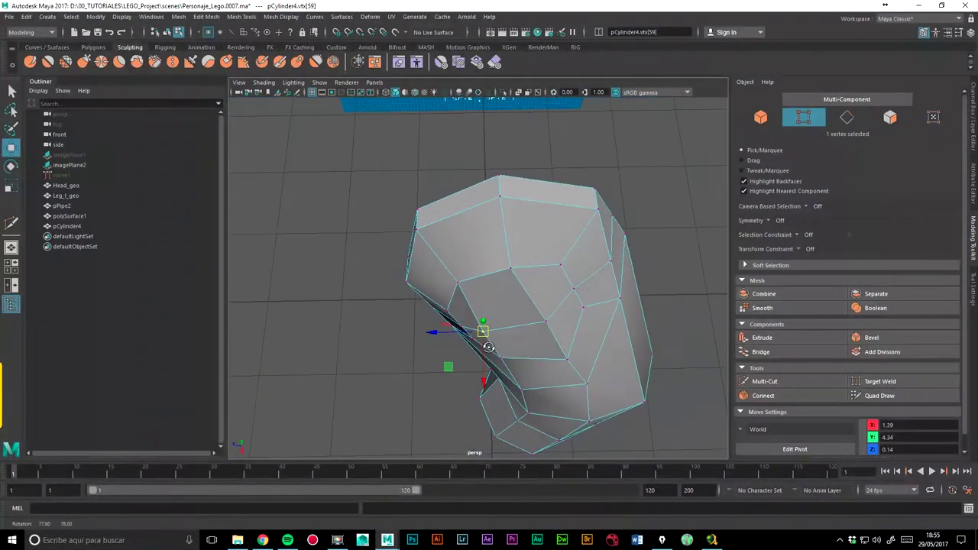
Reposition vertices across the tube's upper surface to smooth the top.
left_click(571, 288)
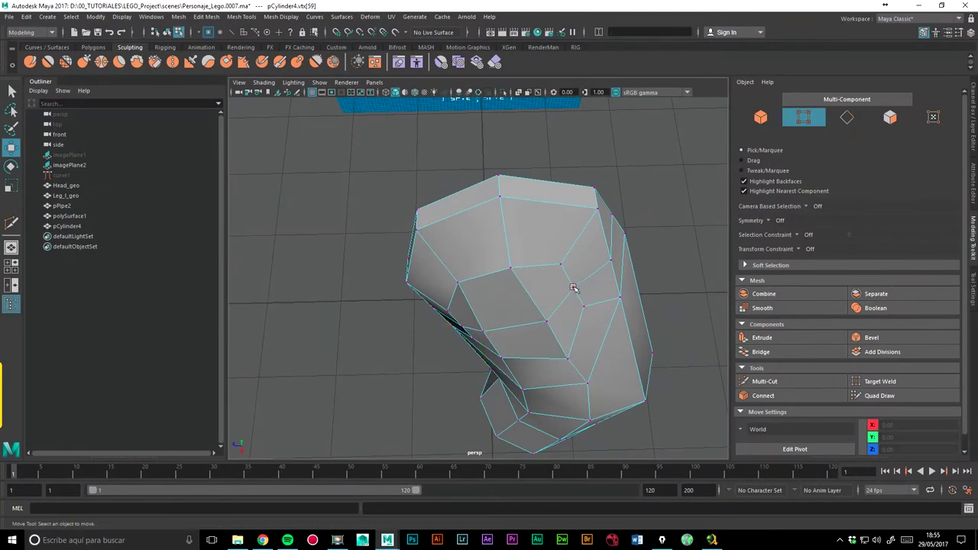
left_click(573, 288)
left_click_drag(574, 288, 579, 295)
left_click(560, 264)
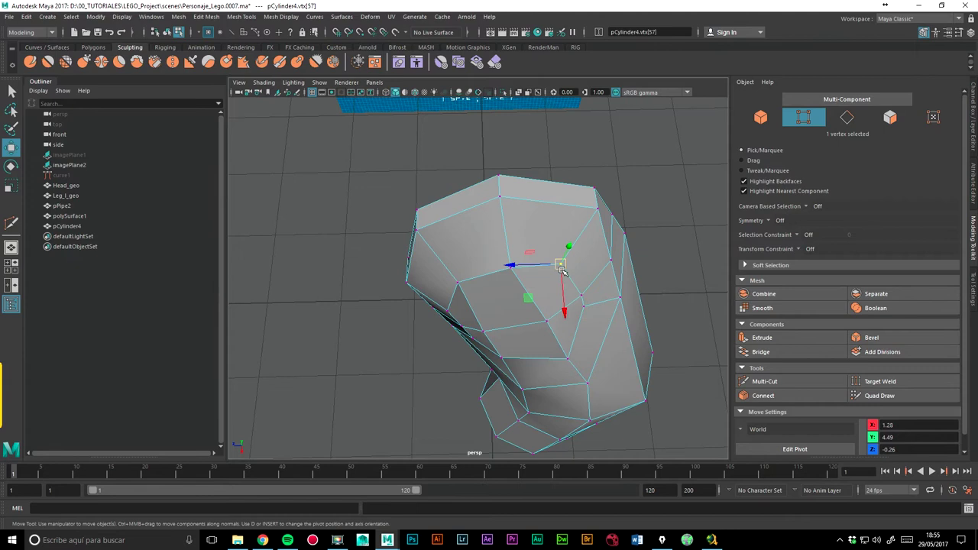
left_click(583, 306)
mouse_move(586, 316)
left_mouse_down()
mouse_move(560, 269)
mouse_move(586, 226)
left_mouse_up()
left_click(560, 269)
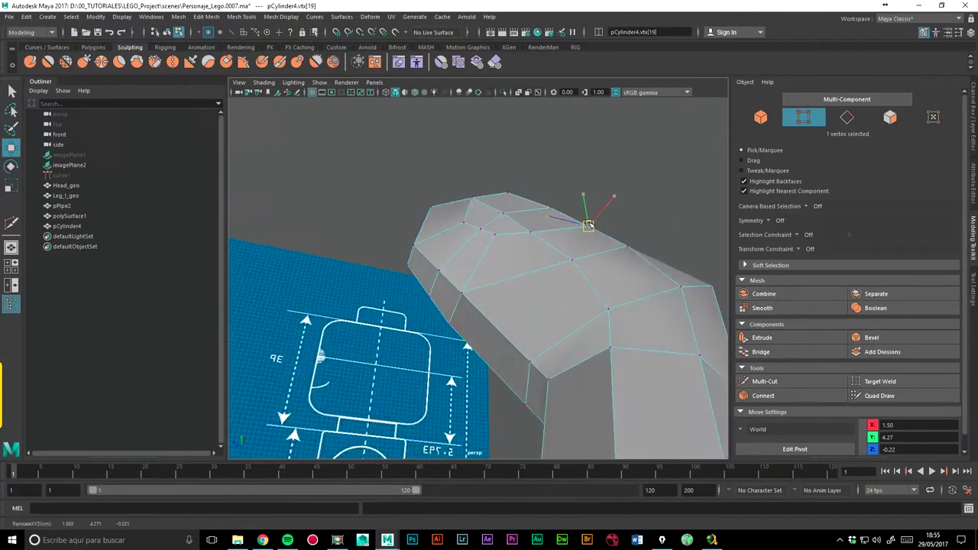
left_click(527, 229)
From a steep side view, push the side vertices outward to even the taper.
mouse_move(527, 229)
left_mouse_down("alt")
mouse_move(524, 268)
mouse_move(501, 289)
left_mouse_up("alt")
left_click(362, 320)
left_click_drag(362, 321, 391, 327)
left_click_drag(494, 221, 428, 275, "alt")
left_click(382, 312)
left_click_drag(382, 312, 372, 321)
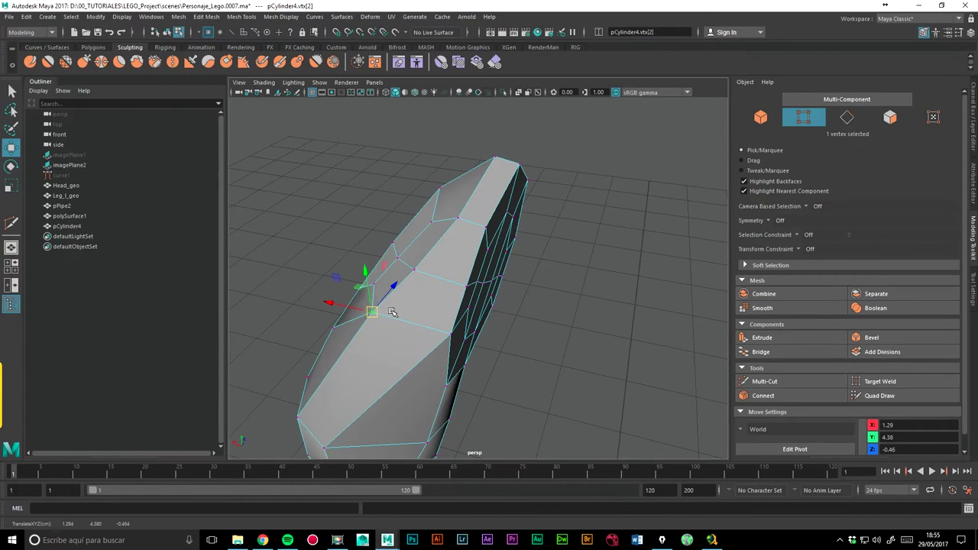
left_click_drag(435, 279, 458, 253, "alt")
left_click(462, 173)
left_click(433, 199)
left_click(411, 226)
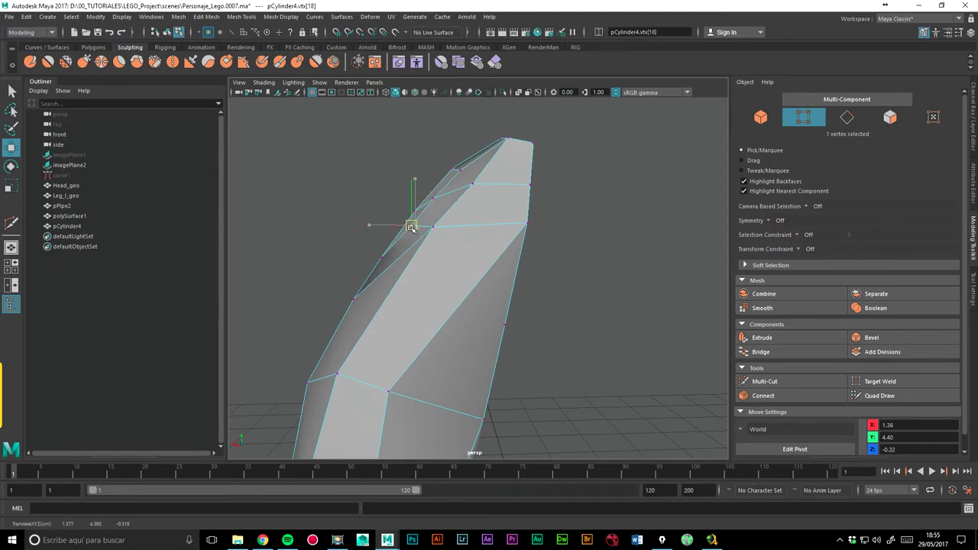
Even out the vertices mid-side and along the bend, then clear the vertex selection.
scroll(519, 194, "down", 3)
scroll(519, 194, "down", 3)
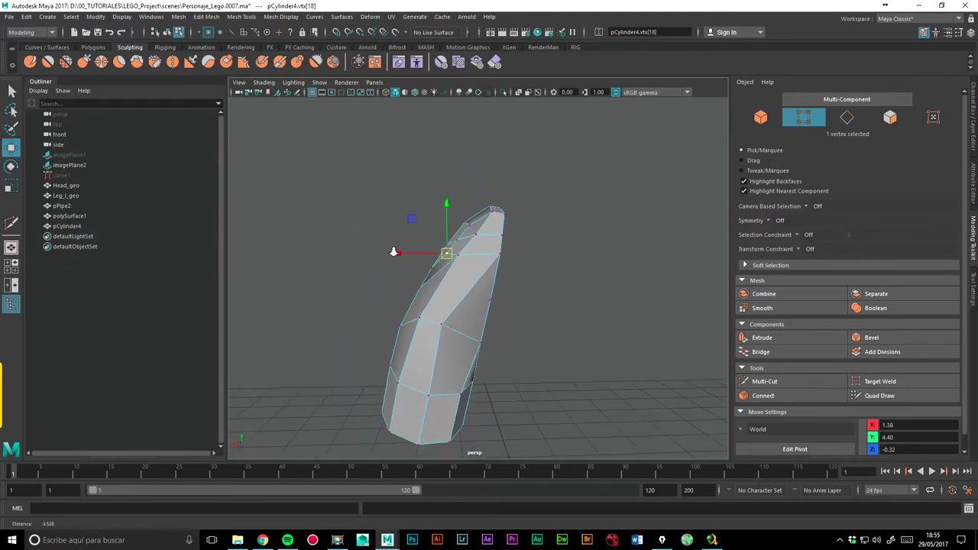
left_click(446, 320)
left_click_drag(447, 321, 460, 324)
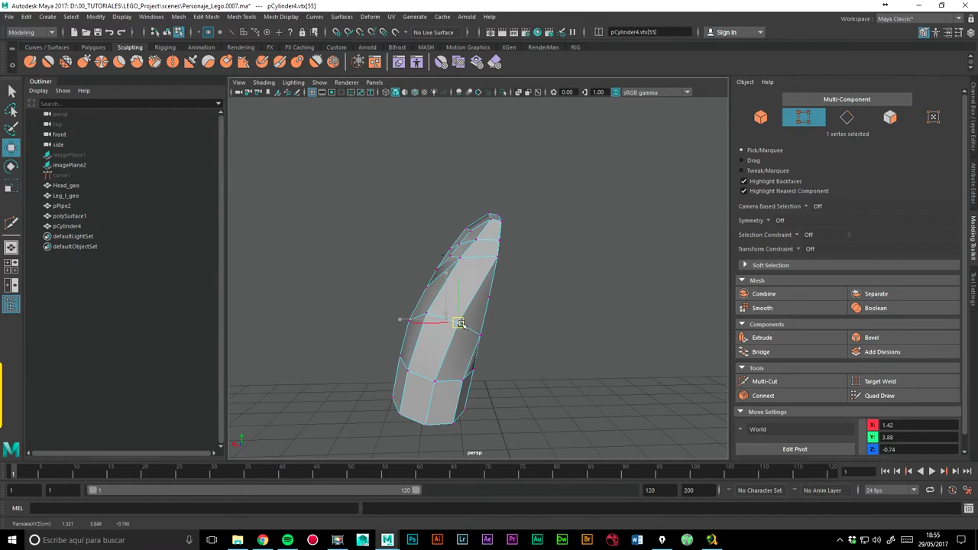
left_click_drag(474, 345, 409, 318, "alt")
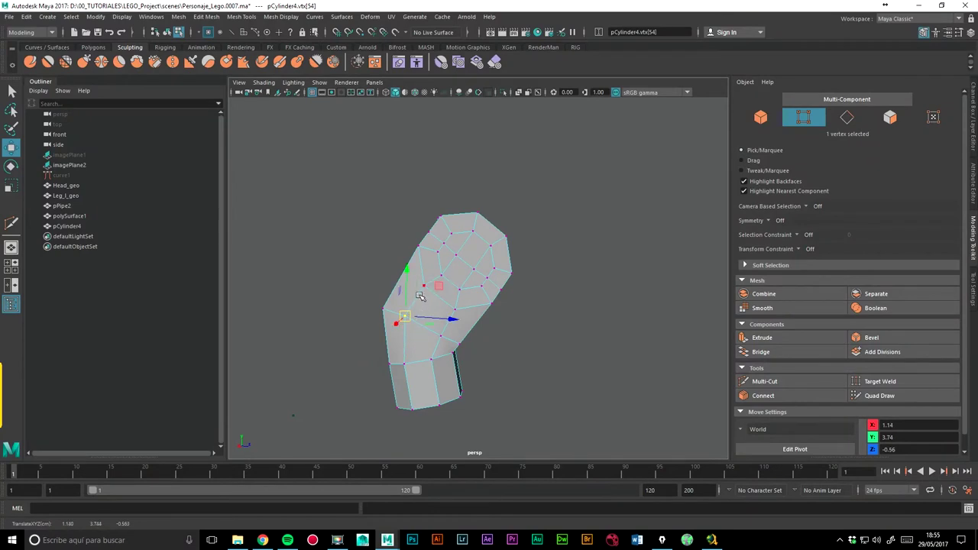
left_click(437, 334)
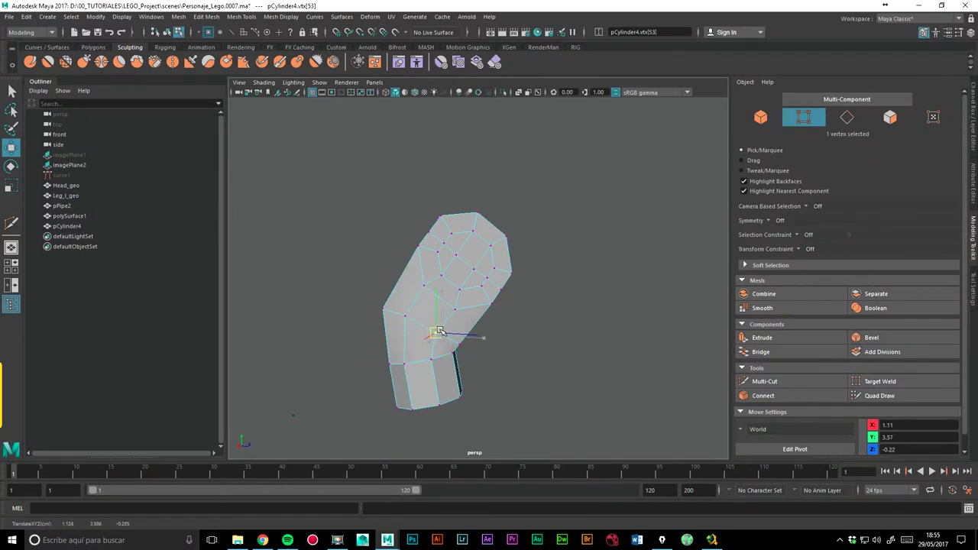
left_click(452, 307)
mouse_move(490, 331)
left_mouse_down("alt")
mouse_move(354, 341)
mouse_move(371, 348)
left_mouse_up("alt")
left_click(548, 270)
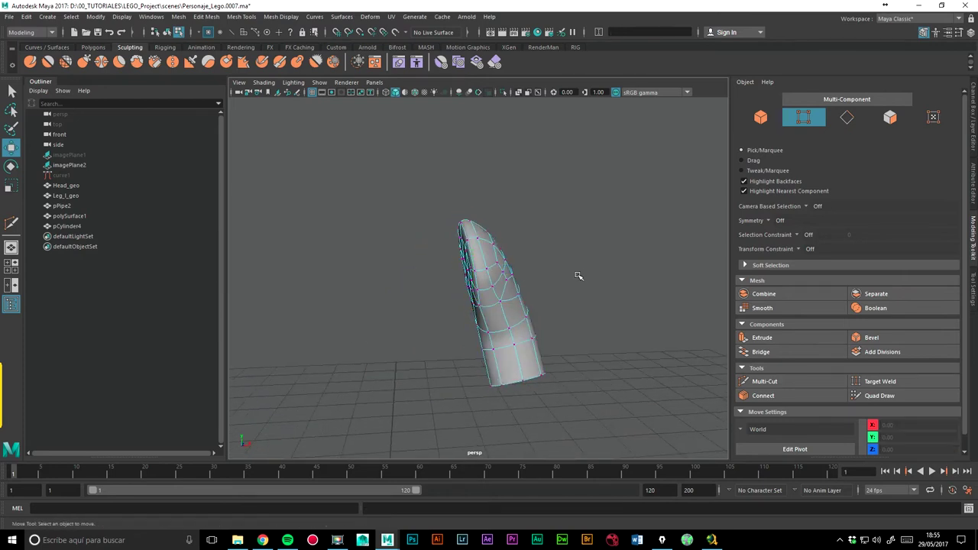
Return to object mode and select the pCylinder4 tube.
right_click_drag(483, 264, 535, 229)
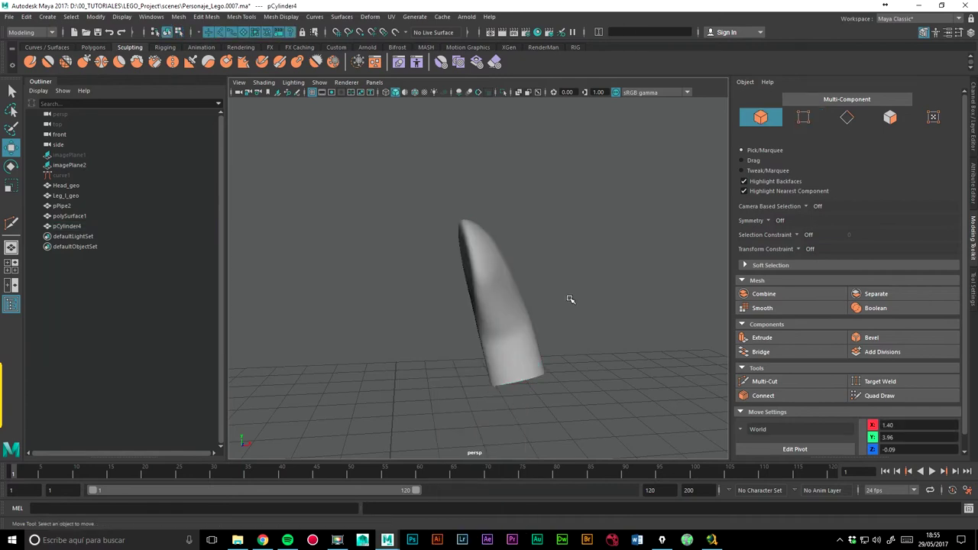
mouse_move(504, 269)
left_mouse_down("alt")
mouse_move(523, 309)
mouse_move(491, 317)
left_mouse_up("alt")
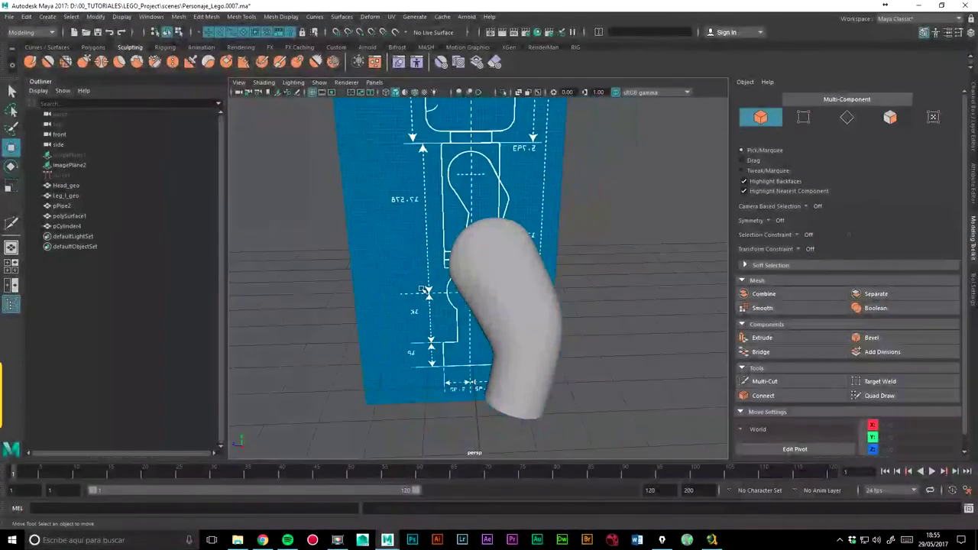
scroll(488, 276, "up", 5)
left_click_drag(489, 277, 476, 291, "alt")
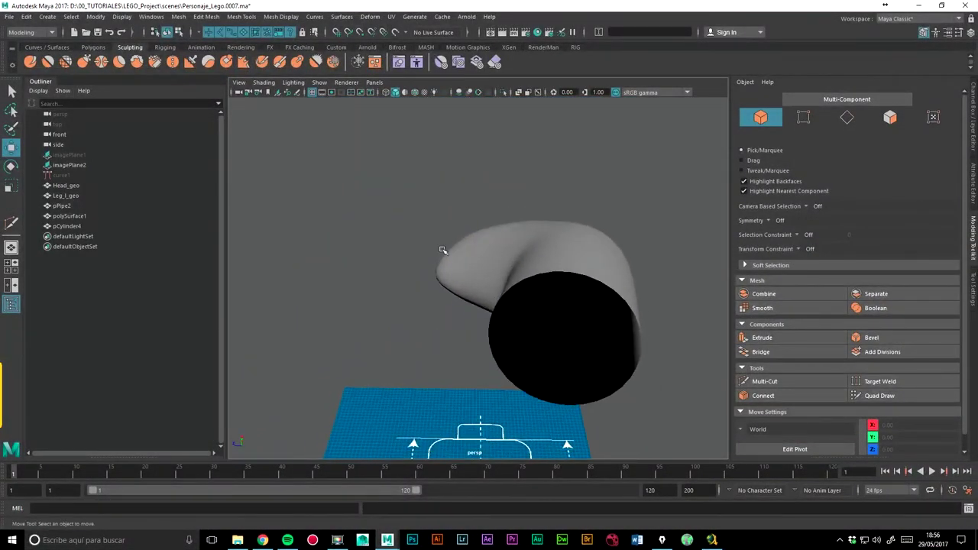
left_click(475, 284)
In vertex mode with smoothing off, select vertices on the tube's rounded end.
right_click_drag(465, 287, 417, 248)
left_click(459, 270)
key("1")
left_click(456, 279)
left_click_drag(450, 271, 445, 268, "alt")
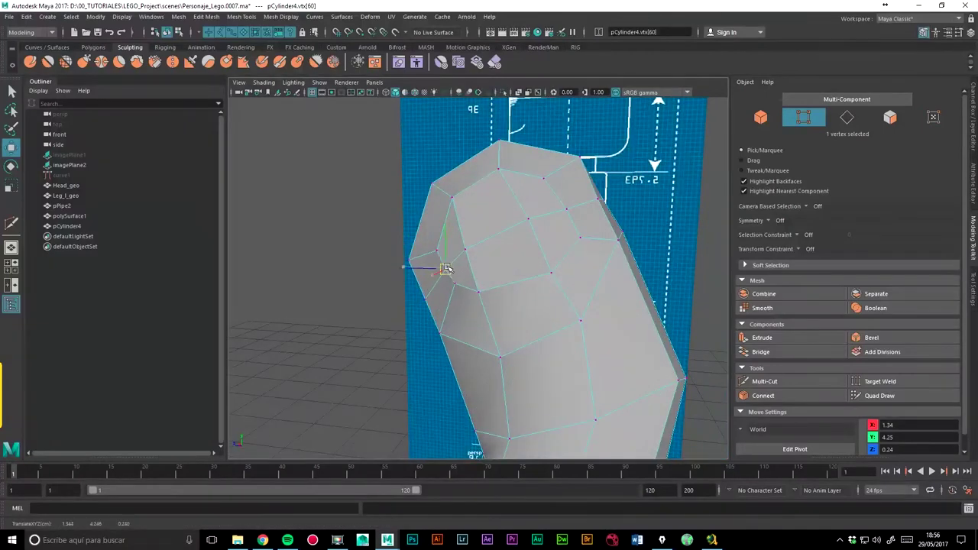
left_click(450, 288)
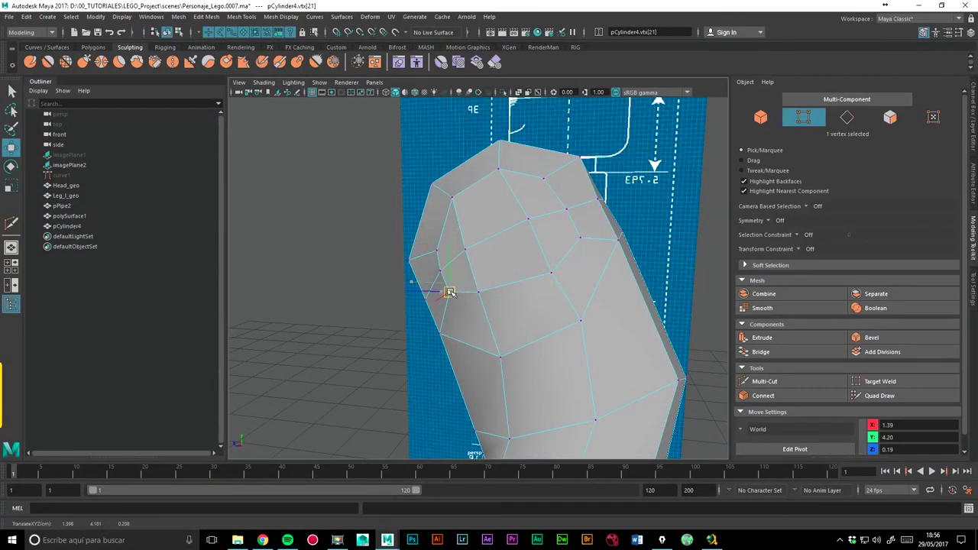
left_click(475, 297)
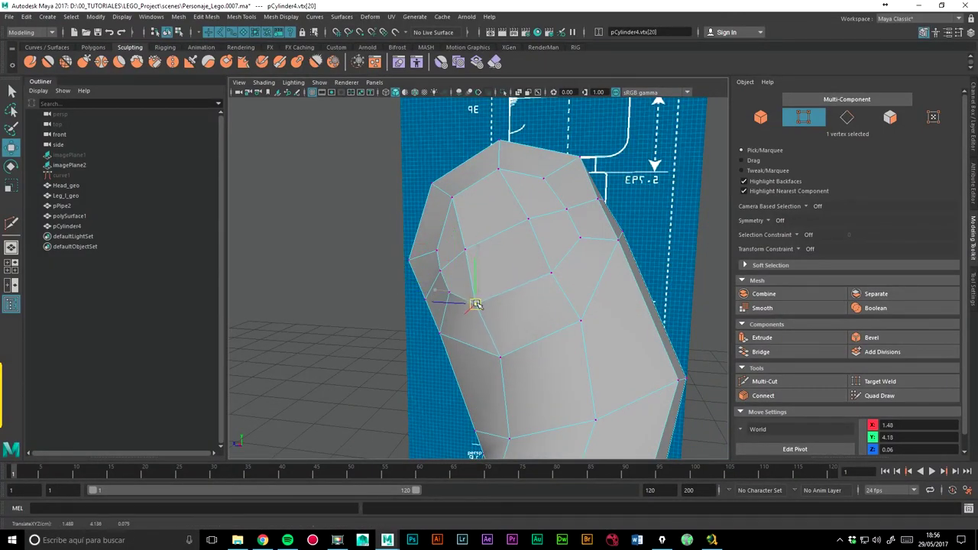
Adjust the tip's outline vertices, including vtx[20], checking its profile from several angles.
left_click_drag(475, 304, 439, 260, "alt")
left_click(441, 288)
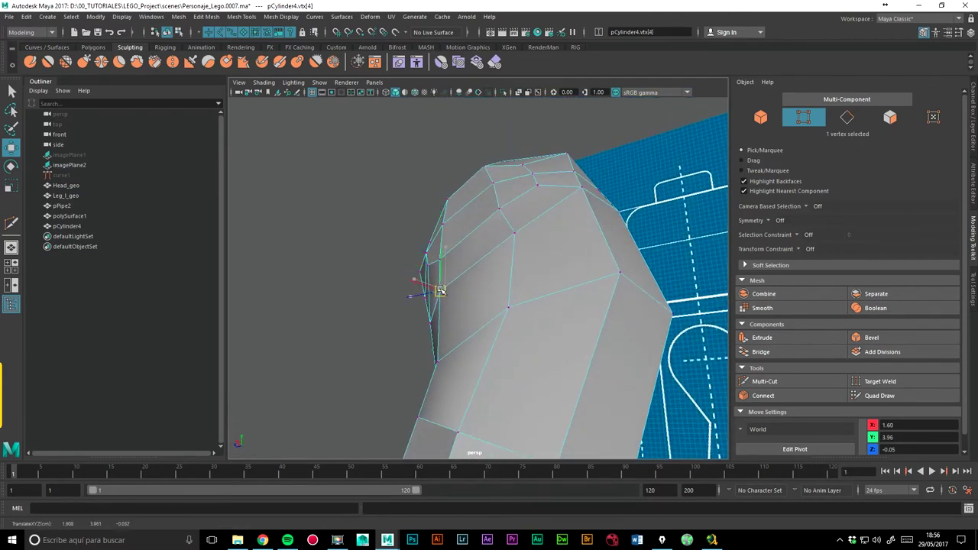
left_click_drag(445, 293, 468, 237, "alt")
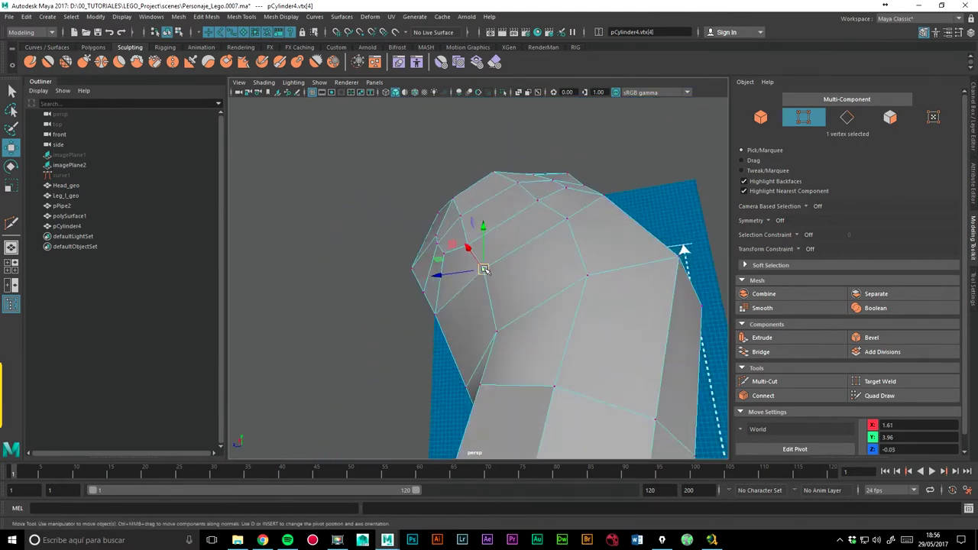
left_click(468, 240)
mouse_move(469, 241)
left_mouse_down("alt")
mouse_move(519, 284)
mouse_move(532, 181)
left_mouse_up("alt")
left_click(530, 186)
left_click(467, 221)
mouse_move(471, 222)
left_mouse_down("alt")
mouse_move(518, 280)
mouse_move(600, 292)
left_mouse_up("alt")
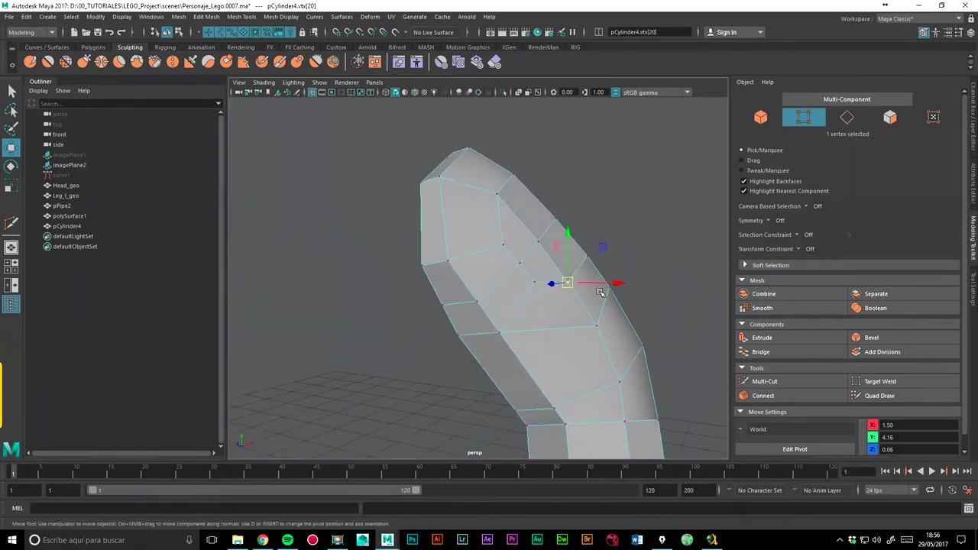
Return to object mode, reselect pCylinder4 and frame it with F.
right_click_drag(575, 319, 622, 229)
scroll(392, 239, "down", 3)
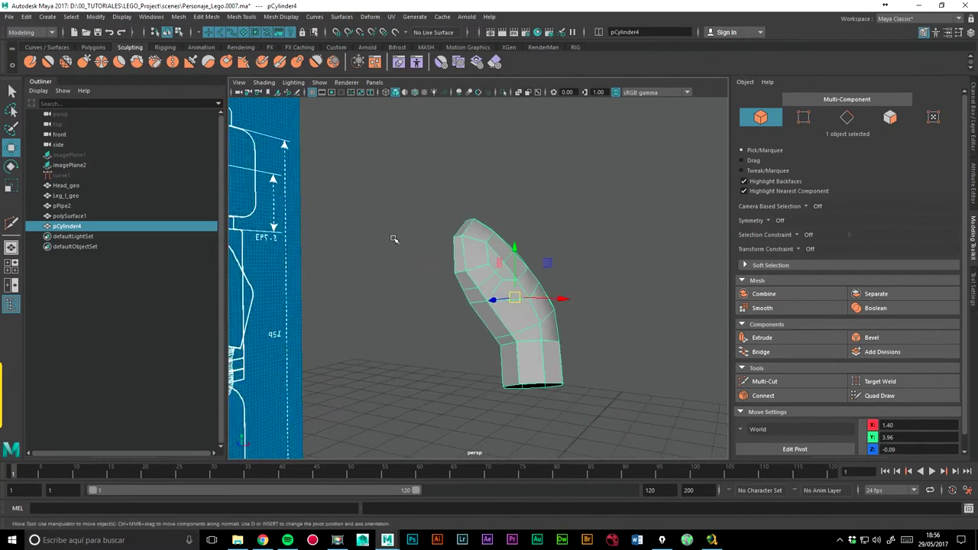
left_click(442, 330)
mouse_move(442, 330)
left_mouse_down("alt")
mouse_move(539, 332)
mouse_move(425, 328)
mouse_move(535, 325)
left_mouse_up("alt")
left_click(535, 325)
left_click(602, 312)
mouse_move(603, 313)
left_mouse_down("alt")
mouse_move(518, 285)
mouse_move(496, 321)
mouse_move(503, 345)
mouse_move(550, 343)
mouse_move(561, 353)
mouse_move(509, 371)
mouse_move(576, 279)
left_mouse_up("alt")
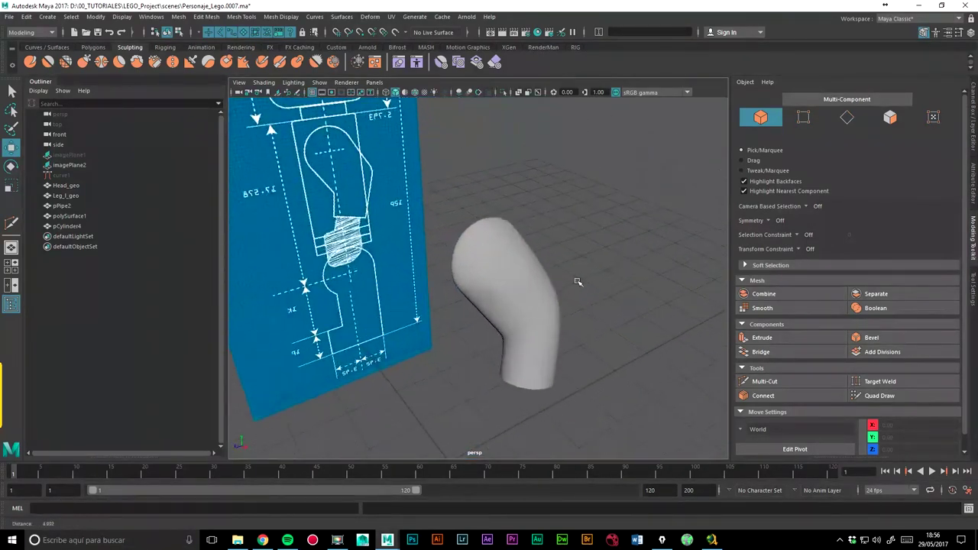
left_click(504, 291)
key("f")
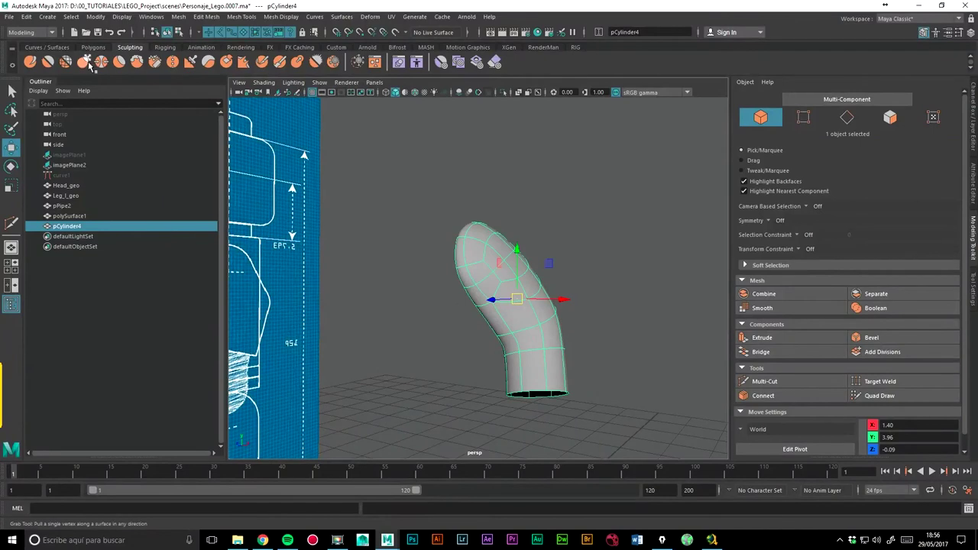
left_click(49, 63)
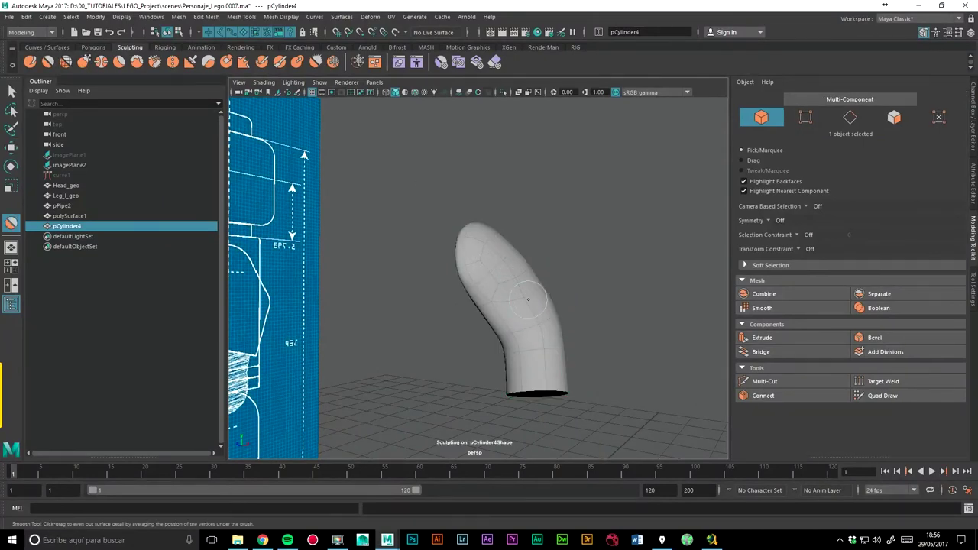
key("ctrl+z")
mouse_move(597, 307)
left_mouse_down("alt")
mouse_move(496, 307)
mouse_move(578, 279)
left_mouse_up("alt")
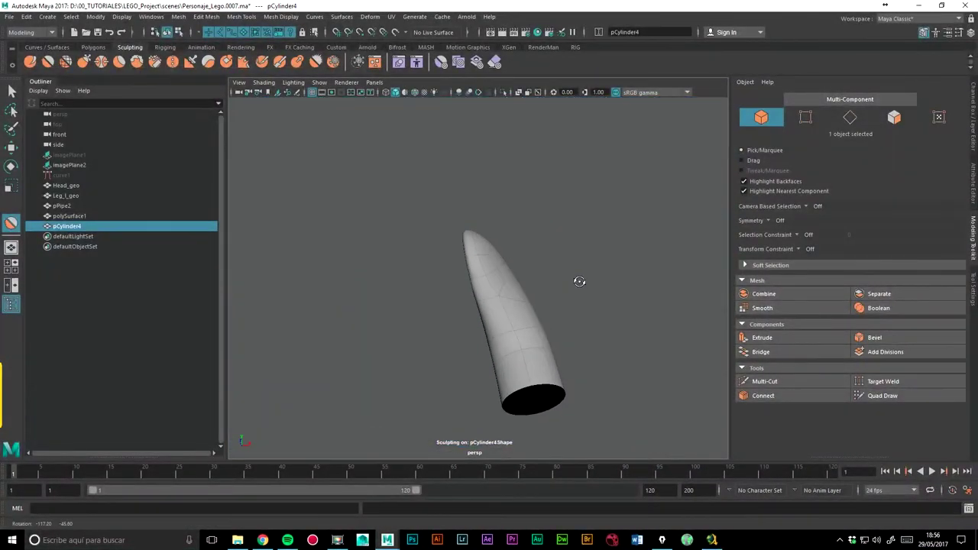
left_click(56, 65)
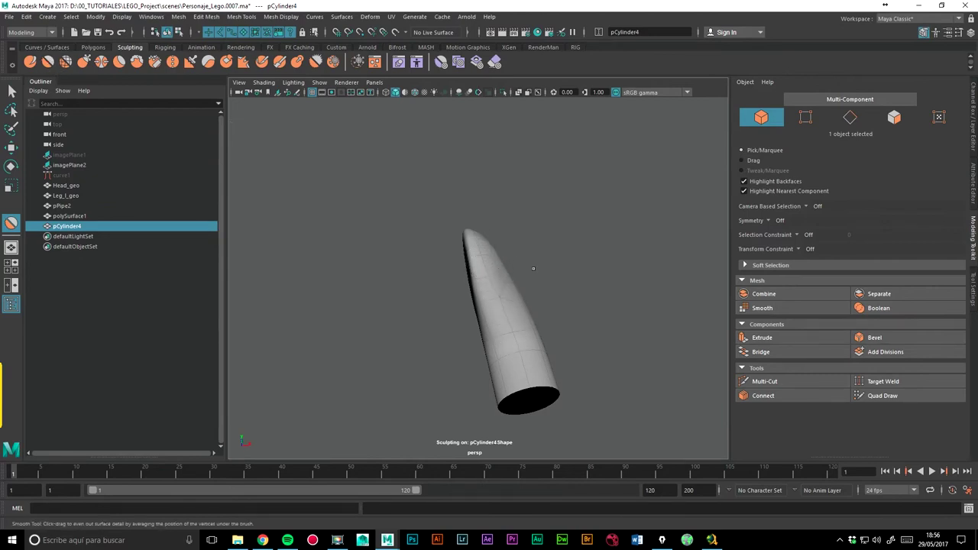
left_click(10, 147)
left_click(553, 221)
mouse_move(553, 221)
left_mouse_down("alt")
mouse_move(514, 306)
mouse_move(364, 343)
mouse_move(562, 299)
mouse_move(611, 275)
mouse_move(568, 286)
left_mouse_up("alt")
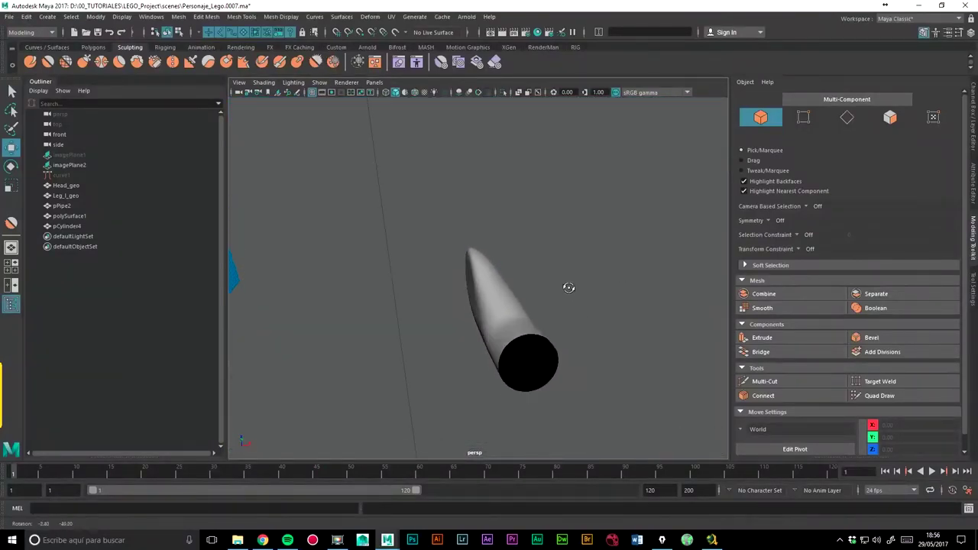
left_click(579, 303)
scroll(673, 295, "up", 2)
middle_click_drag(673, 295, 576, 194, "alt")
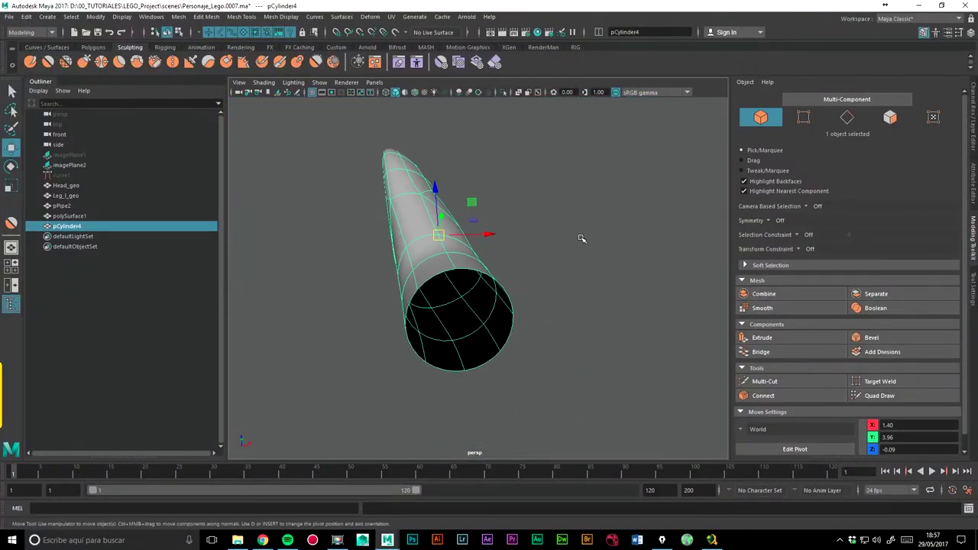
Extrude the open end's border edge loop with thickness -0.1 to form a rim.
key("1")
right_click_drag(485, 273, 476, 219)
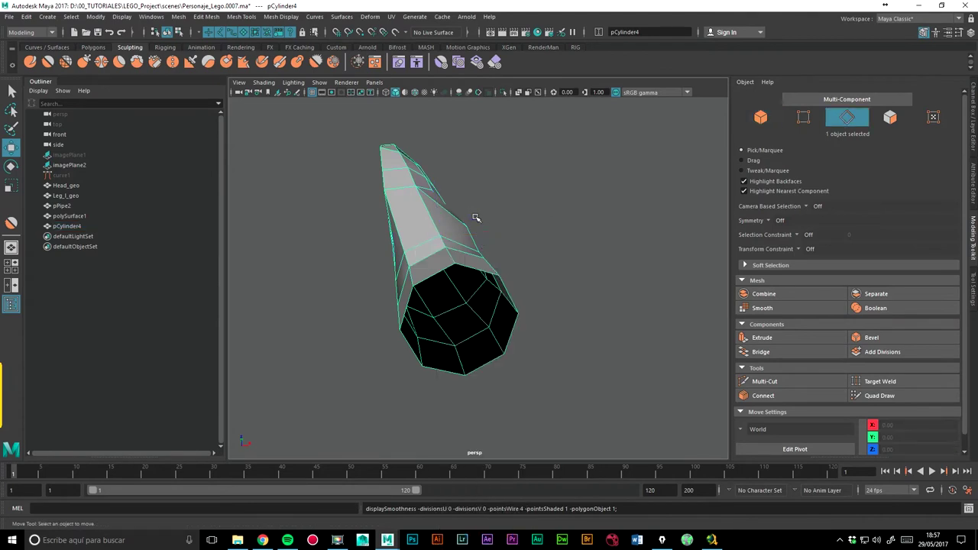
double_click(484, 274)
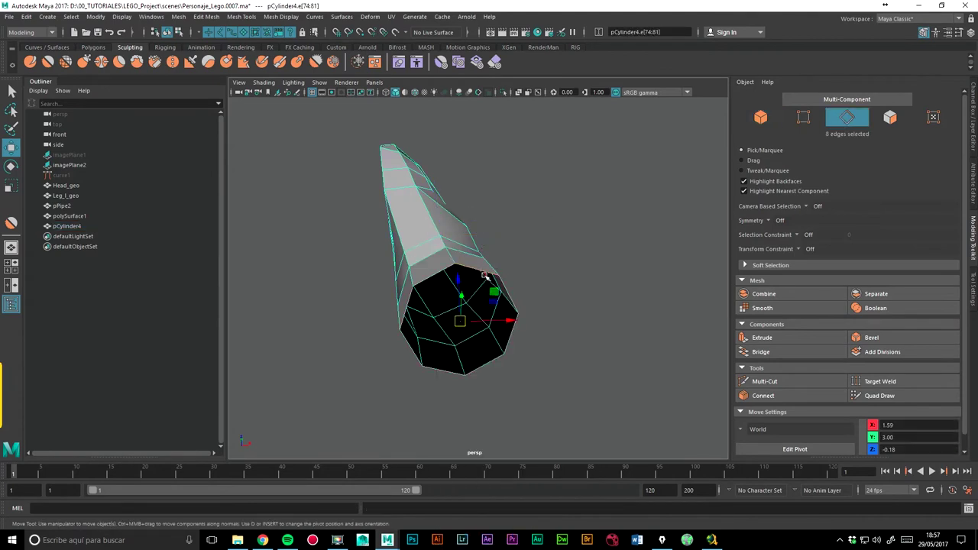
left_click(760, 338)
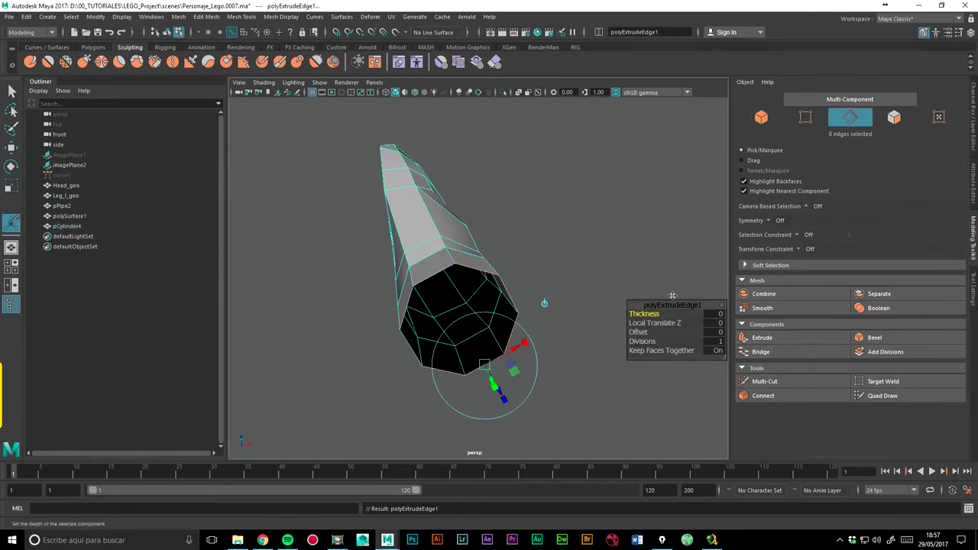
mouse_move(544, 306)
left_mouse_down("alt")
mouse_move(519, 262)
mouse_move(518, 219)
left_mouse_up("alt")
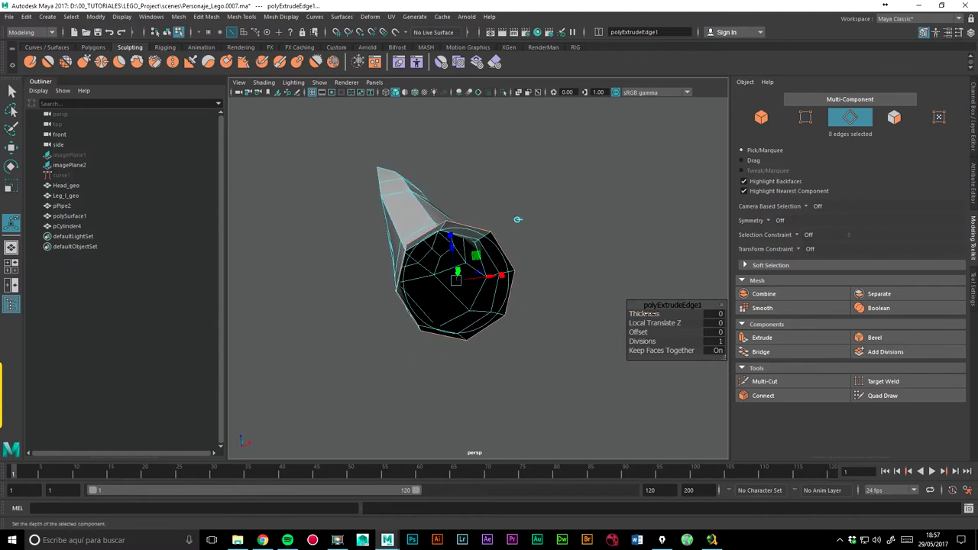
left_click_drag(644, 313, 638, 314)
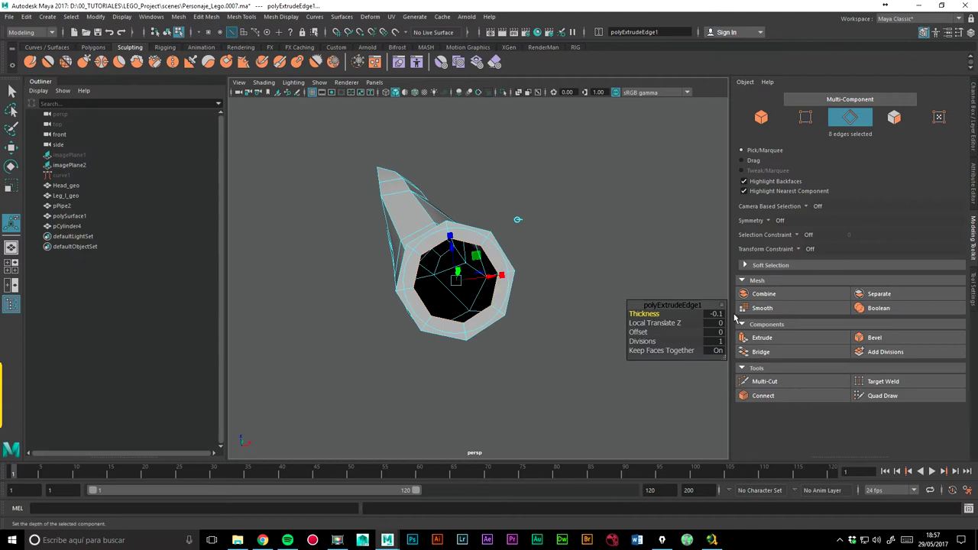
Extrude the rim edges again and push them inward with Local Translate Z -0.2.
left_click(760, 338)
mouse_move(510, 302)
left_mouse_down("alt")
mouse_move(539, 319)
mouse_move(537, 284)
mouse_move(556, 340)
mouse_move(569, 314)
left_mouse_up("alt")
left_click_drag(654, 322, 602, 326)
mouse_move(573, 271)
left_mouse_down("alt")
mouse_move(661, 258)
mouse_move(550, 247)
left_mouse_up("alt")
left_click(653, 250)
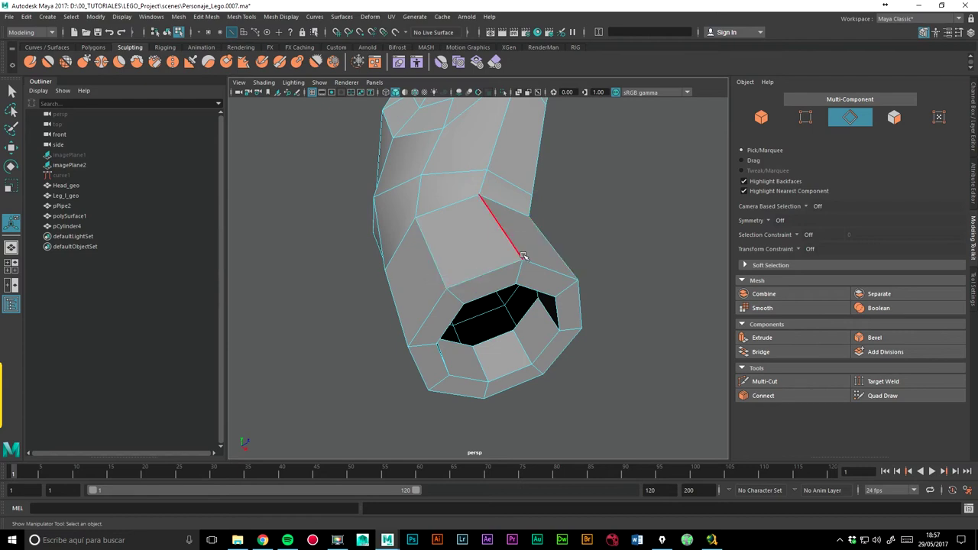
Insert supporting edge loops near the rim with Multi-Cut, checking the result in smooth preview.
key("3")
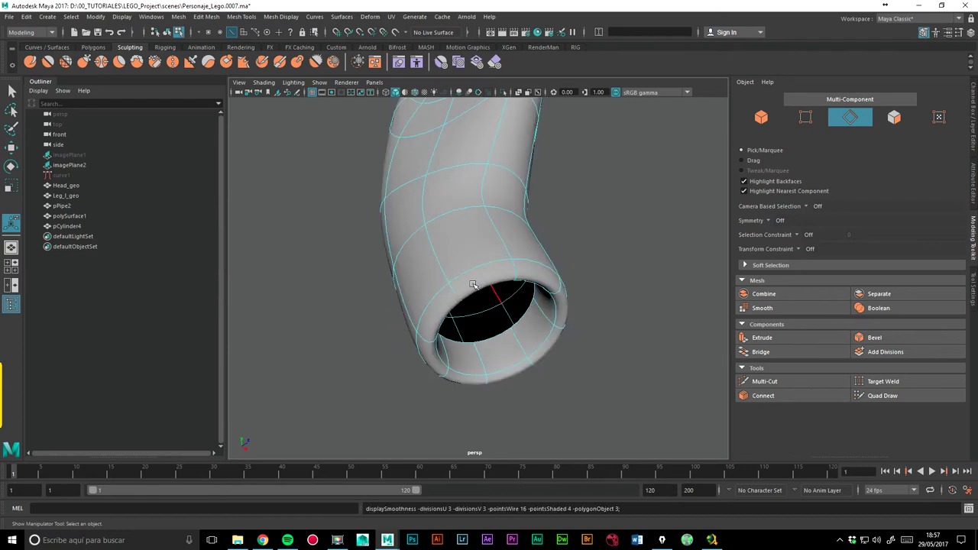
left_click_drag(473, 285, 481, 290, "alt")
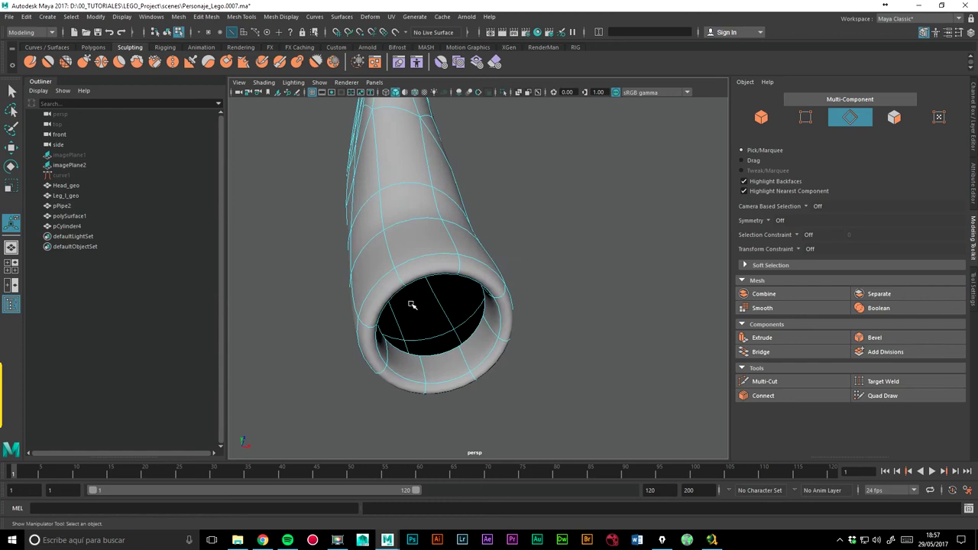
key("1")
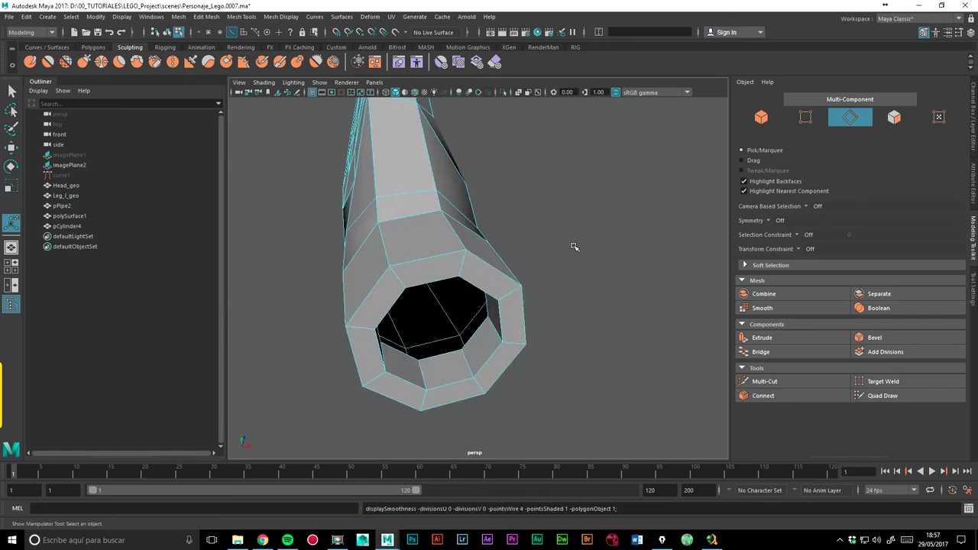
left_click(760, 381)
left_click_drag(528, 301, 516, 317, "alt")
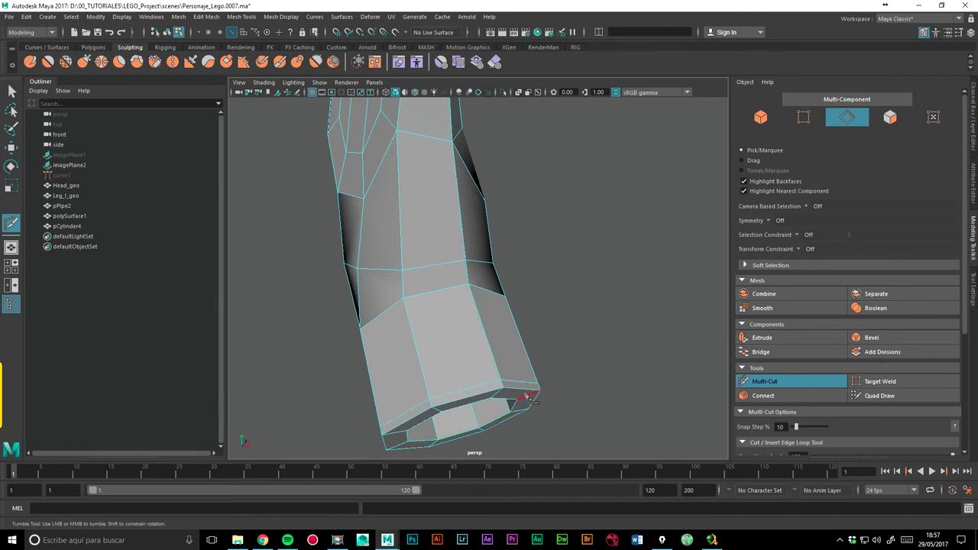
left_click_drag(527, 401, 522, 345, "alt")
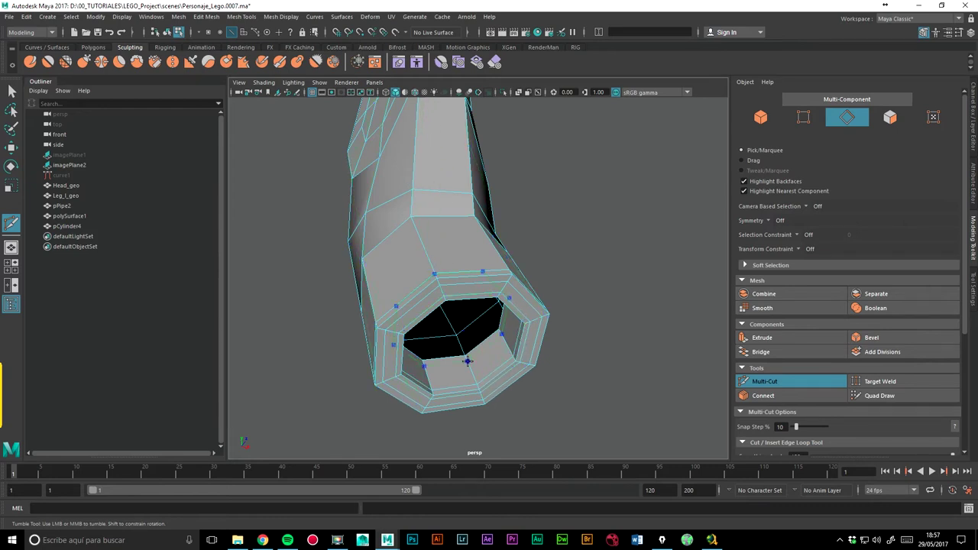
key("3")
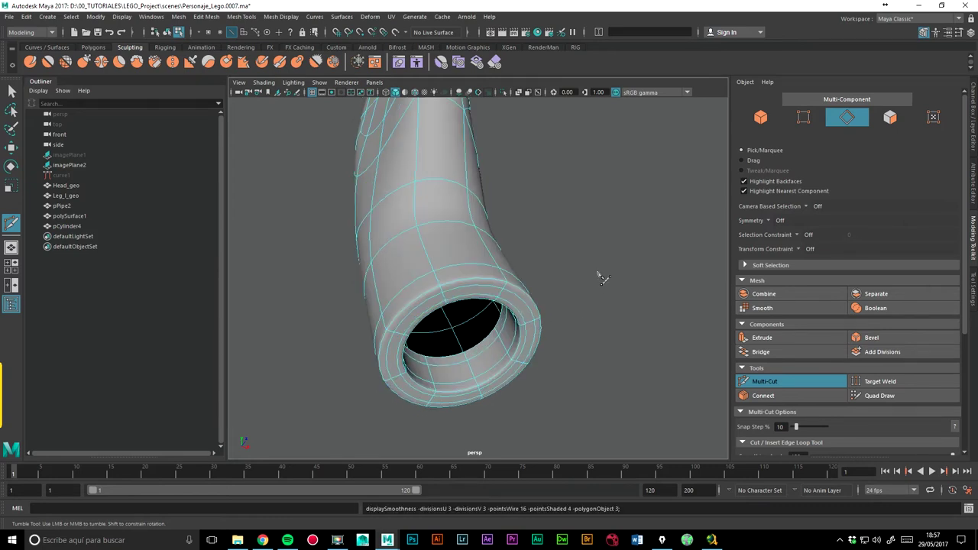
Return to the Move tool in object mode and view the whole tube against the blueprint.
key("w")
right_click_drag(476, 245, 508, 235)
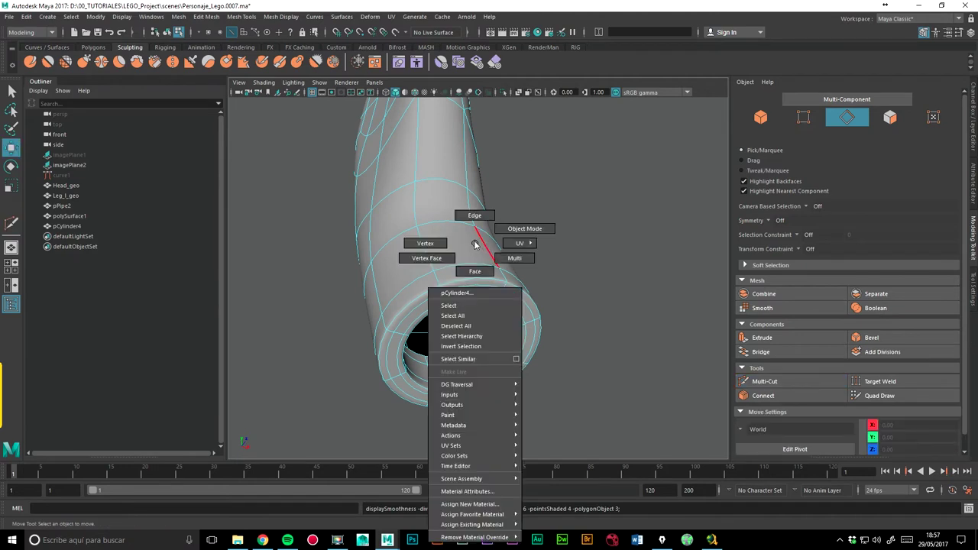
left_click(616, 257)
right_click_drag(616, 258, 505, 275, "alt")
mouse_move(504, 275)
left_mouse_down("alt")
mouse_move(347, 332)
mouse_move(463, 298)
mouse_move(468, 329)
mouse_move(402, 325)
mouse_move(458, 321)
mouse_move(424, 257)
mouse_move(404, 323)
mouse_move(433, 276)
mouse_move(478, 282)
left_mouse_up("alt")
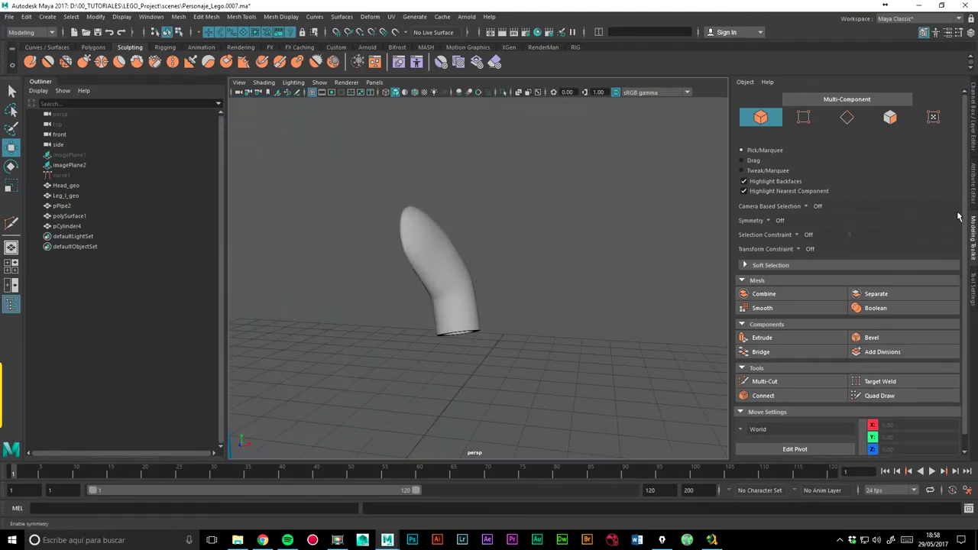
Make the hidden layer1 Lego body visible again.
left_click(975, 144)
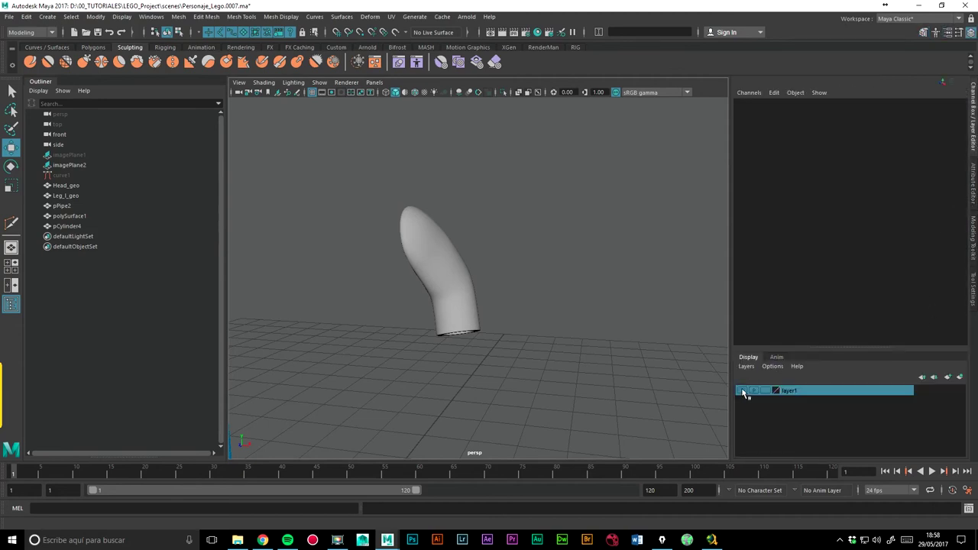
left_click(743, 390)
left_click_drag(501, 329, 521, 320, "alt")
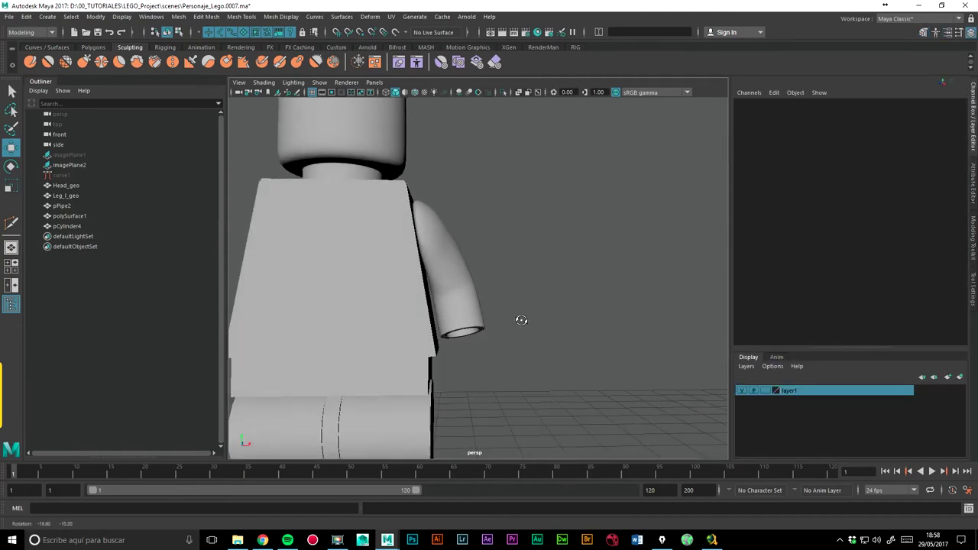
left_click_drag(451, 314, 433, 285, "alt")
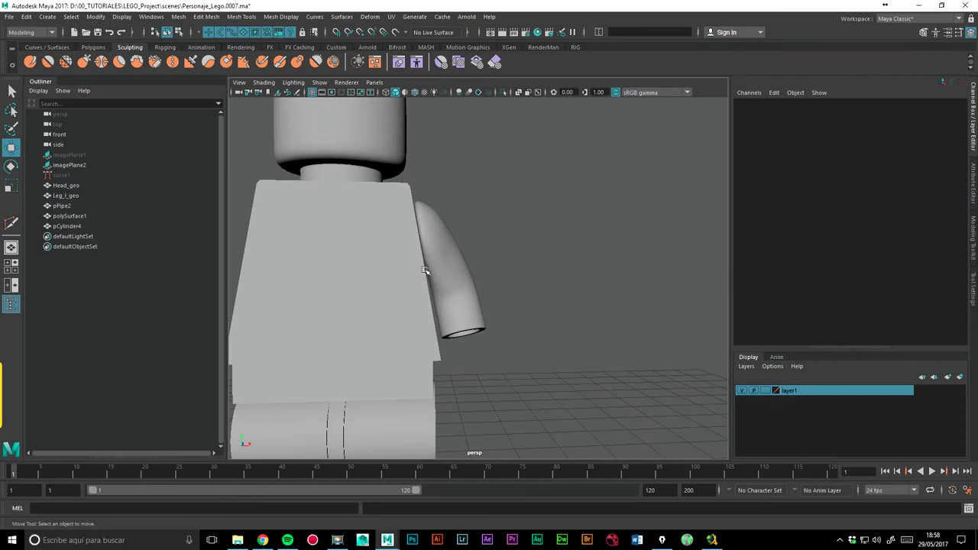
mouse_move(561, 303)
left_mouse_down("alt")
mouse_move(484, 312)
mouse_move(391, 304)
mouse_move(524, 306)
left_mouse_up("alt")
Switch to the side orthographic view, select the arm mesh and enter vertex mode.
key("space")
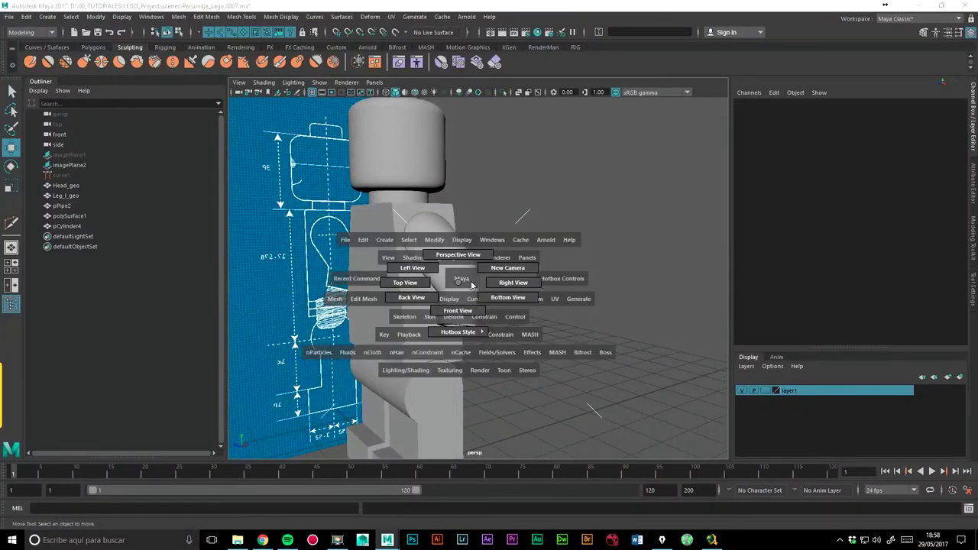
left_click_drag(454, 277, 514, 280)
scroll(523, 240, "up", 2)
scroll(535, 242, "up", 2)
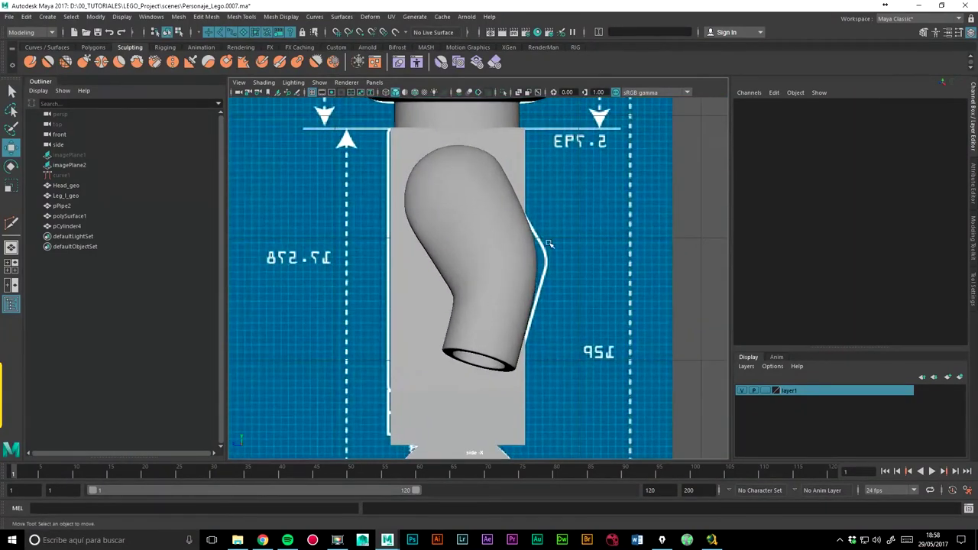
left_click(533, 245)
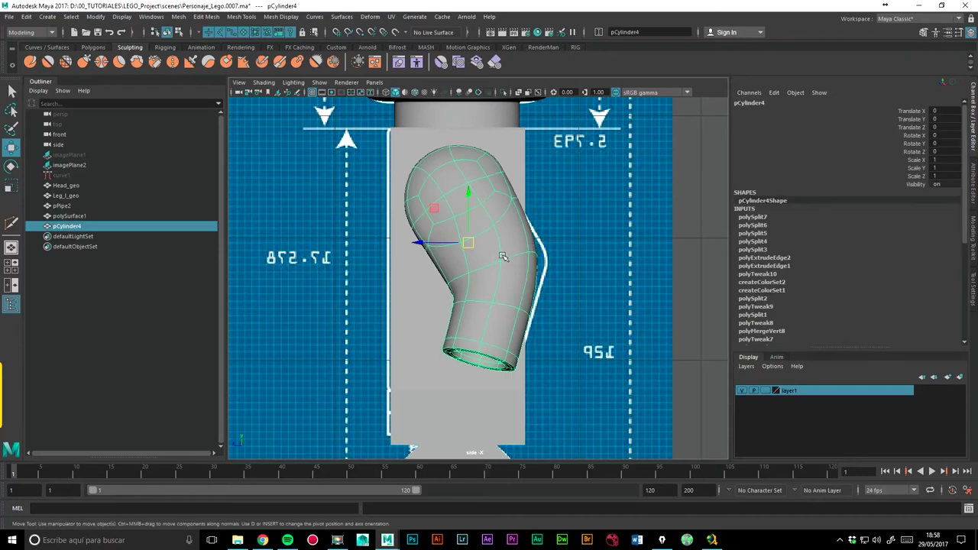
scroll(535, 248, "up", 1)
right_click_drag(552, 250, 489, 248)
Move the arm's right-edge and top vertices onto the blueprint's drawn outline.
left_click(538, 256)
left_click_drag(538, 258, 553, 259)
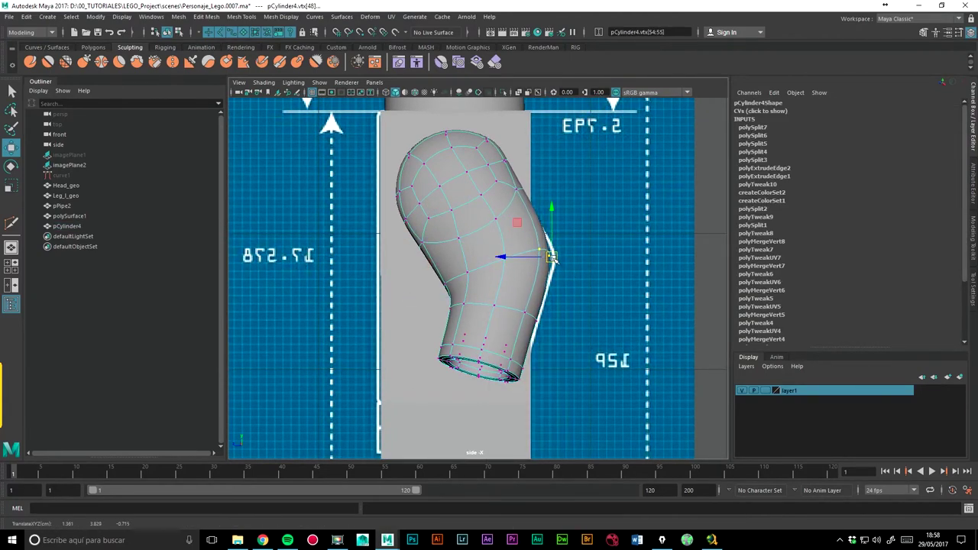
left_click(521, 187)
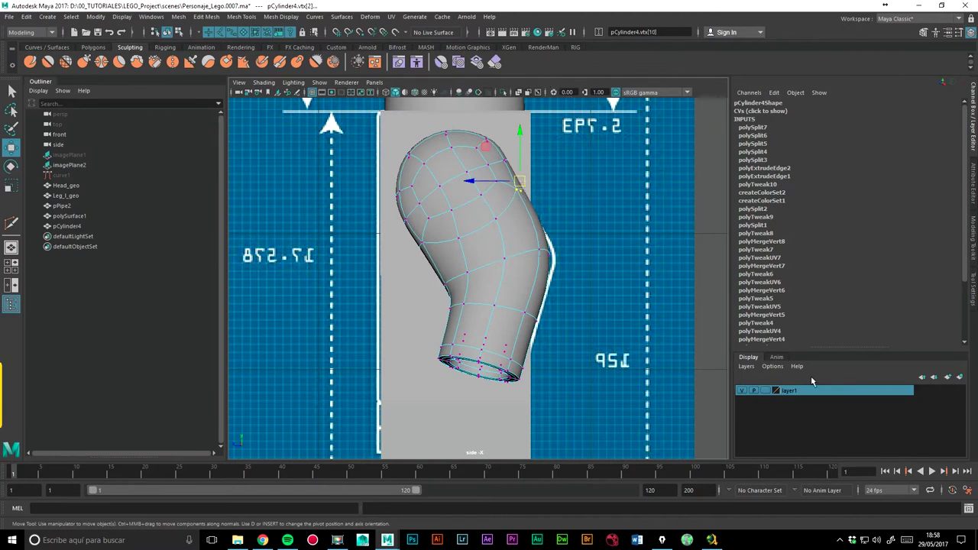
left_click(742, 390)
left_click_drag(520, 181, 522, 184)
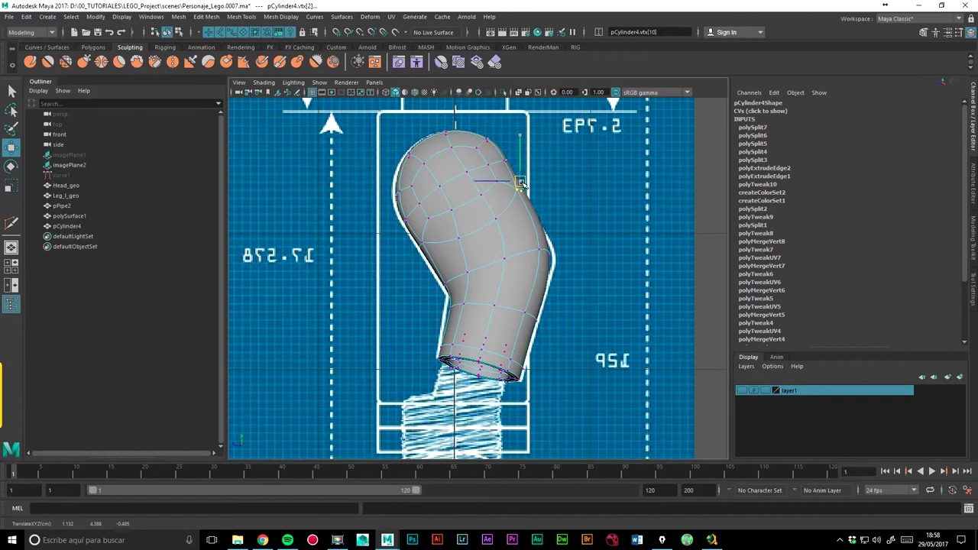
left_click_drag(487, 143, 508, 160)
Adjust the right-side and lower-right vertices, undoing one stray move.
left_click(539, 260)
left_click_drag(542, 263, 561, 253)
key("ctrl+z")
key("ctrl+z")
key("ctrl+z")
left_click(535, 314)
left_click_drag(535, 317, 535, 321)
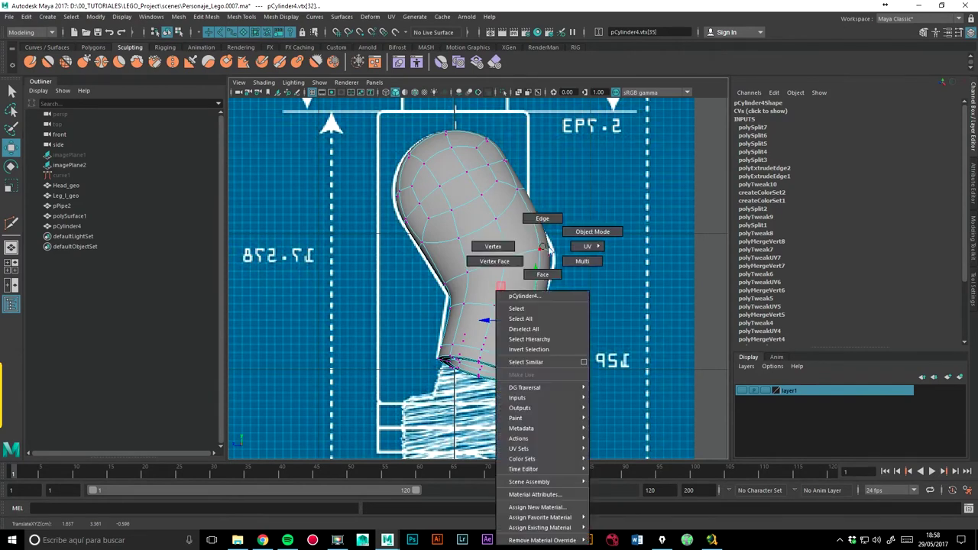
Return the arm to object mode, turn off smooth preview, reselect it and redo the last change.
right_click_drag(547, 252, 607, 232)
left_click(611, 268)
left_click(442, 306)
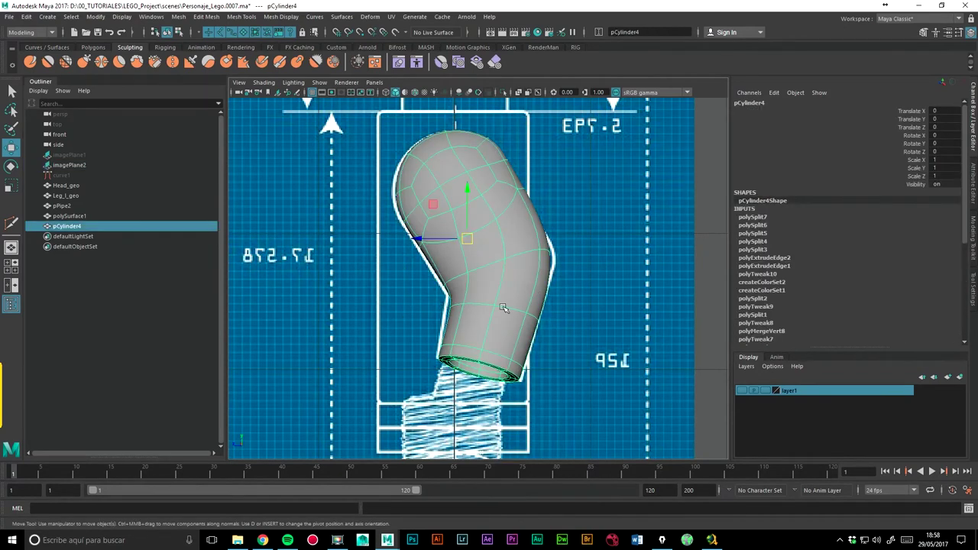
key("1")
left_click(600, 332)
left_click(518, 295)
left_click_drag(520, 298, 629, 320, "alt")
key("shift+z")
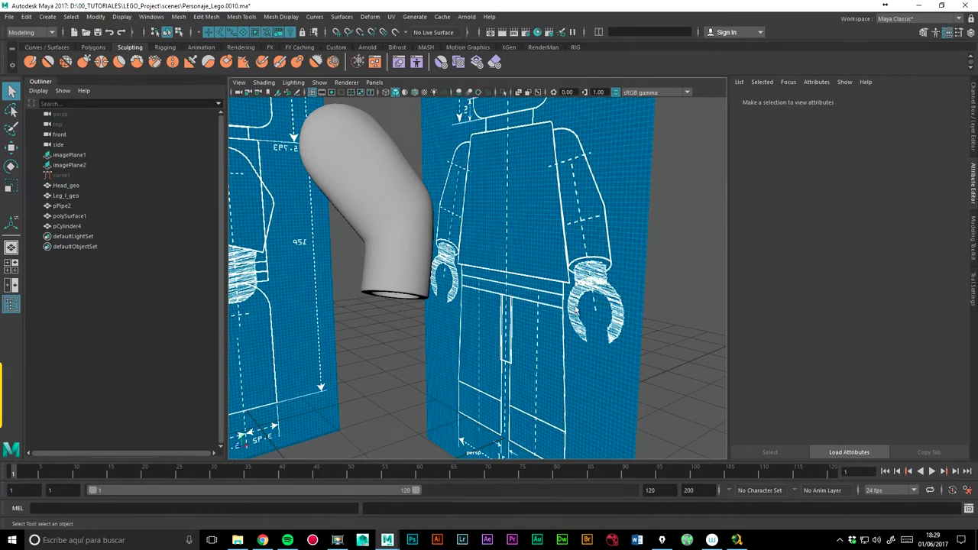
Create a new polygon pipe primitive, pPipe3, from the Polygon Primitives menu.
left_click(151, 16)
left_click(151, 16)
left_click(96, 16)
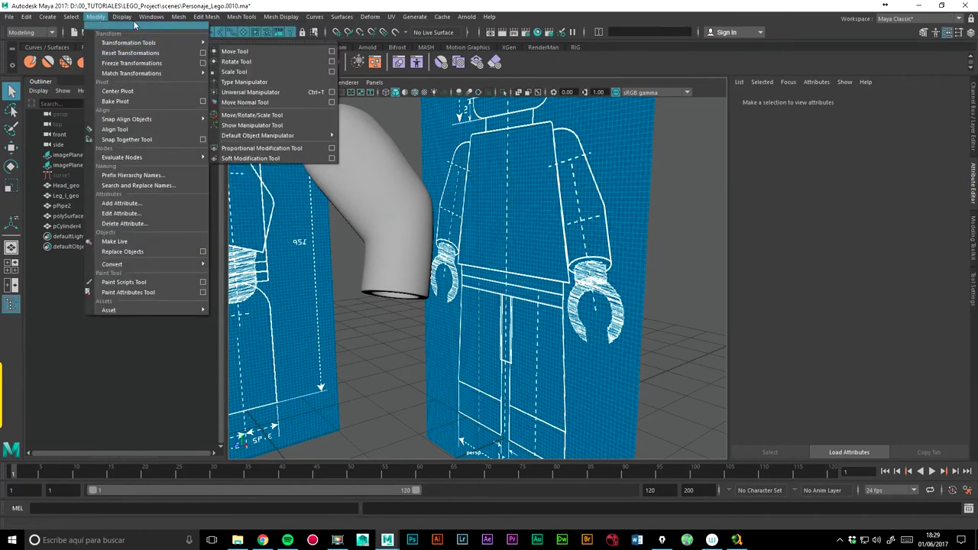
mouse_move(78, 53)
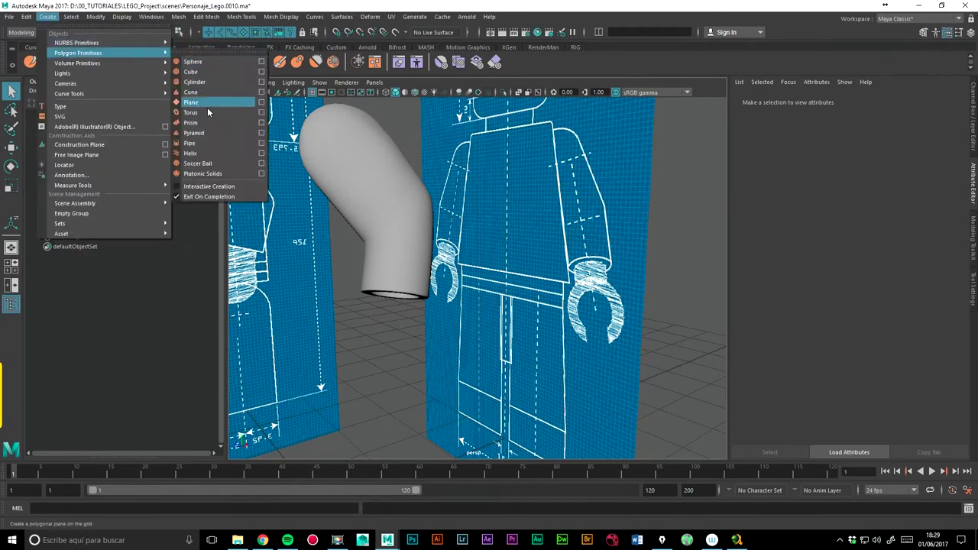
left_click(190, 142)
mouse_move(591, 260)
left_mouse_down("alt")
mouse_move(447, 357)
mouse_move(450, 374)
left_mouse_up("alt")
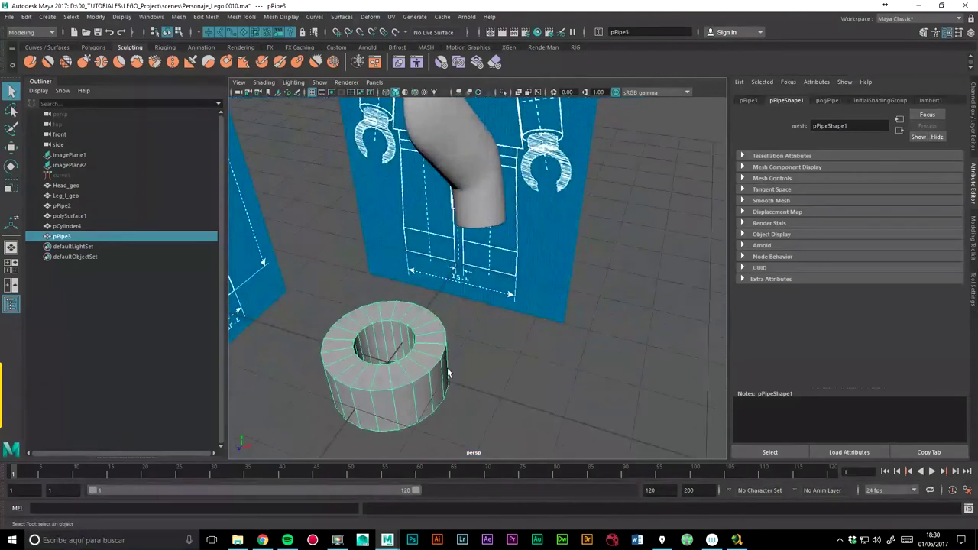
Set the polyPipe1 Subdivisions Axis to 8, then reselect the pipe for moving.
left_click(972, 141)
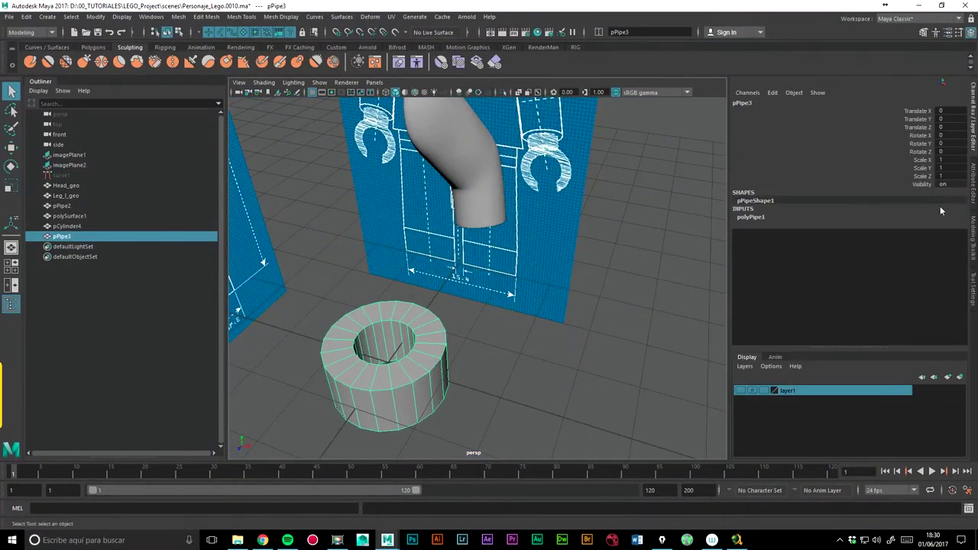
left_click(751, 217)
left_click(908, 251)
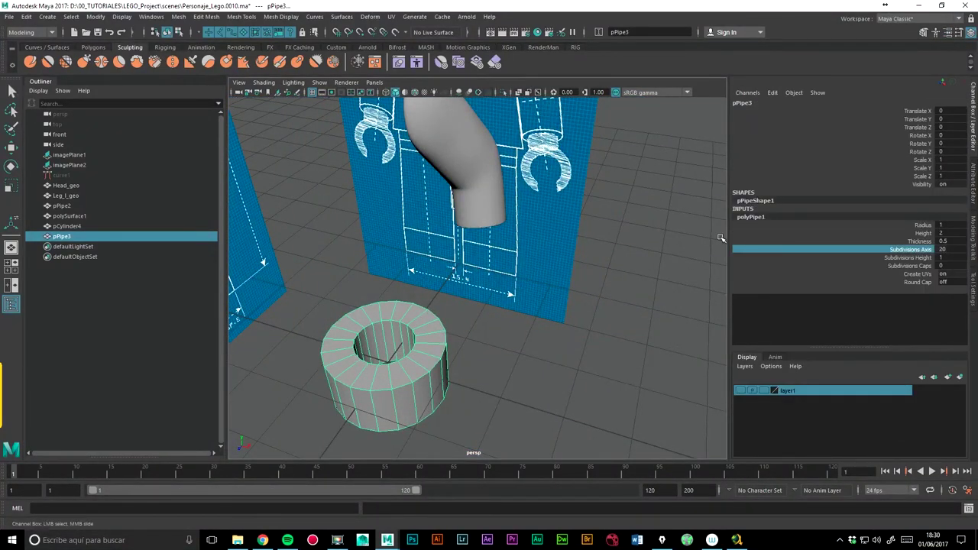
double_click(950, 249)
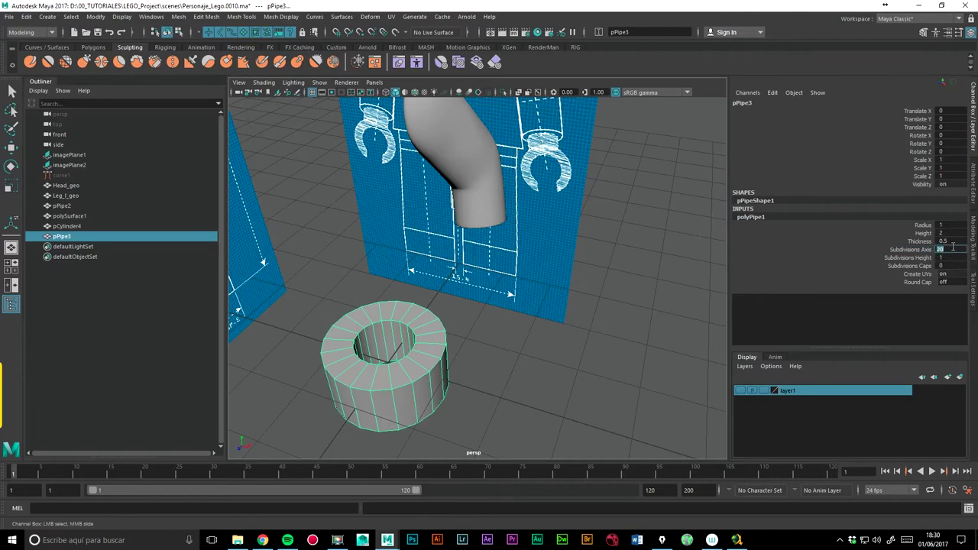
type("8")
key("Return")
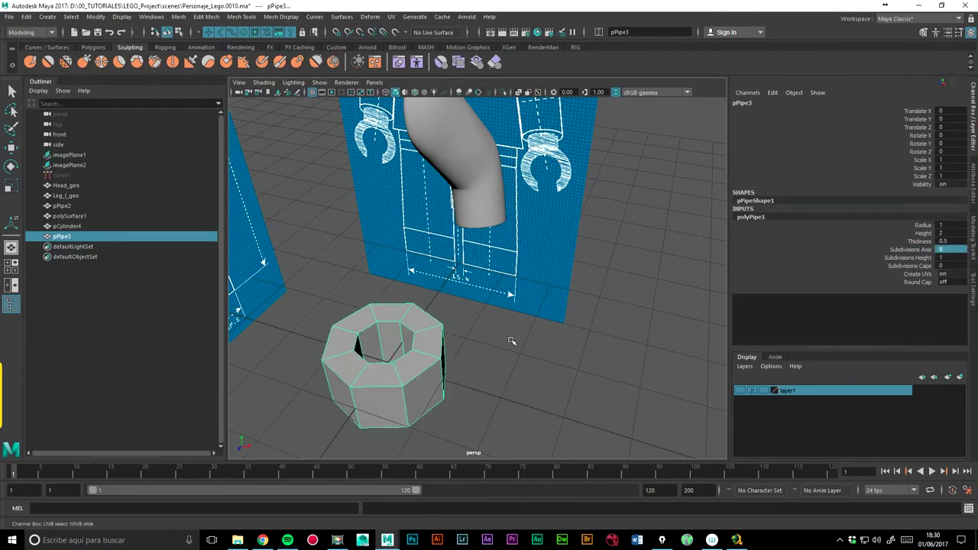
left_click(511, 340)
left_click(408, 343)
left_click(11, 148)
key("space")
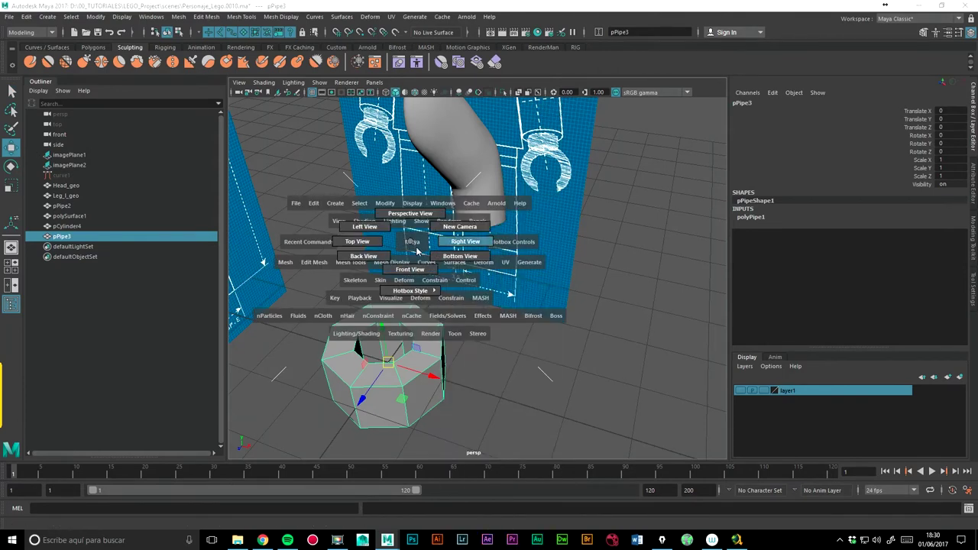
In the front view, move pPipe3 up and right onto the blueprint's hand.
left_click_drag(411, 243, 410, 269)
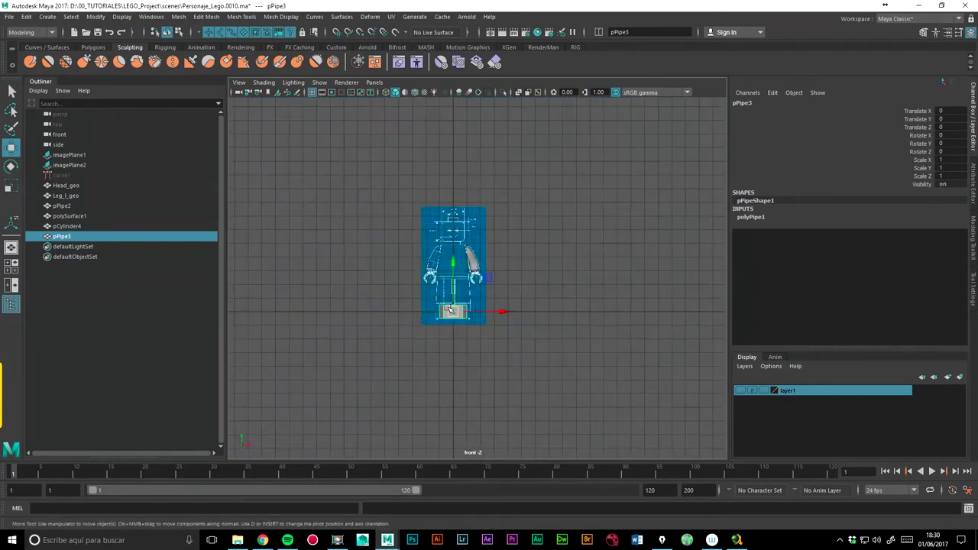
left_click_drag(451, 311, 472, 278)
scroll(680, 277, "up", 4)
scroll(680, 278, "up", 5)
scroll(535, 275, "up", 3)
left_click_drag(449, 270, 455, 276)
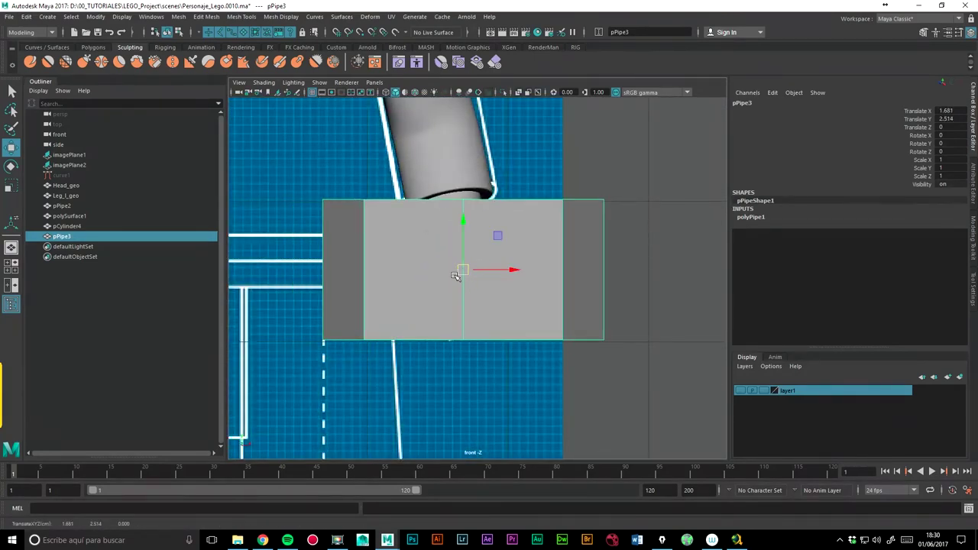
Rotate the pipe 90° in X and scale it to 0.476 to fit the hand.
key("e")
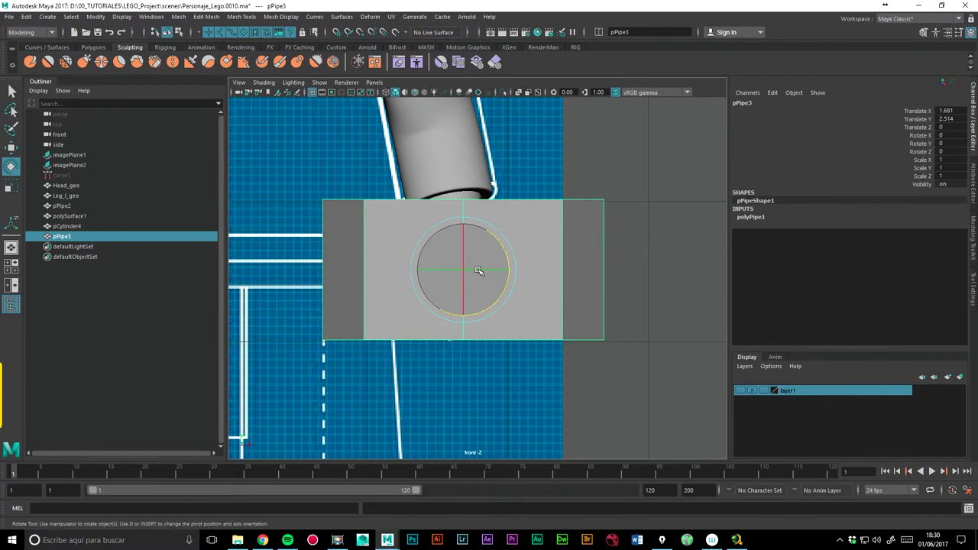
left_click_drag(462, 275, 463, 366)
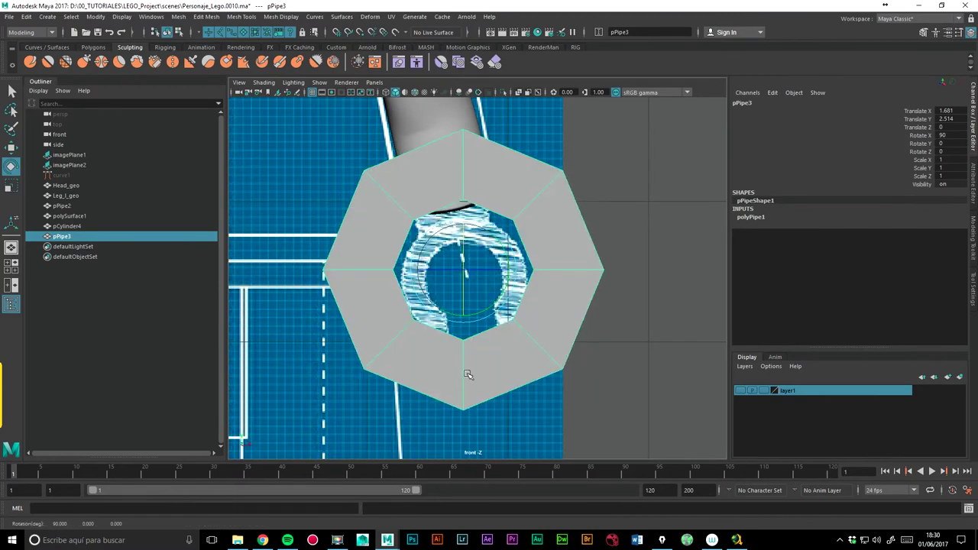
left_click(11, 184)
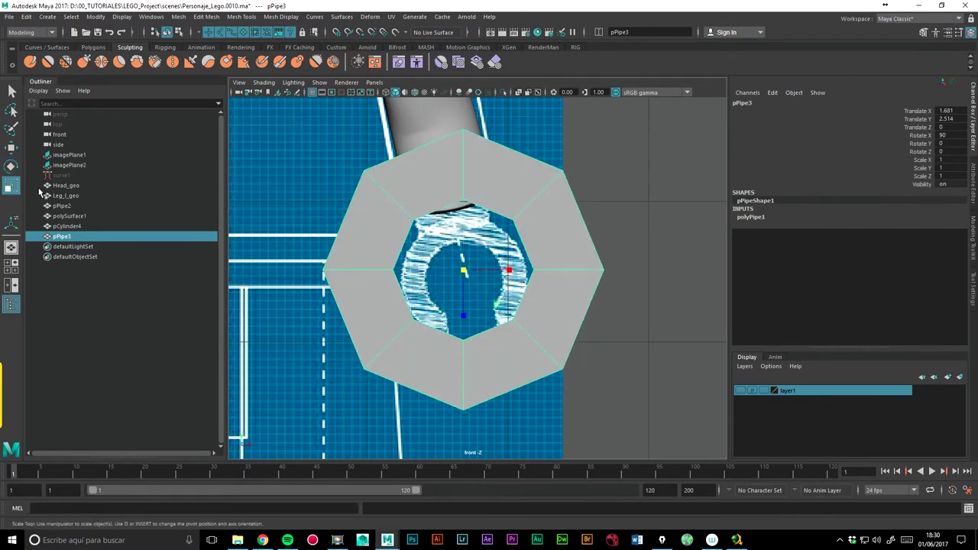
left_click_drag(463, 271, 347, 284)
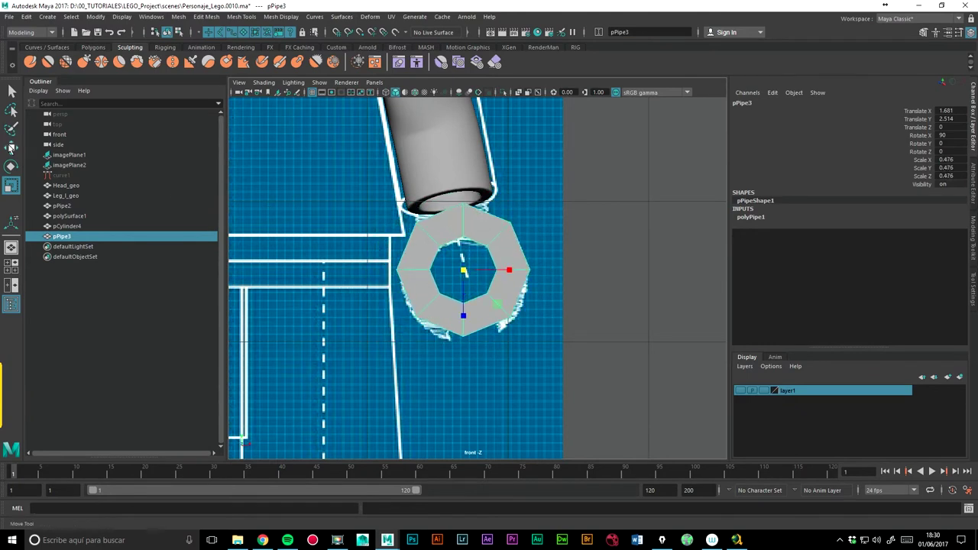
Fine-tune the pipe's tilt and position to Translate X 1.708, Y 2.429 over the hand circle.
left_click(10, 146)
left_click_drag(463, 268, 466, 286)
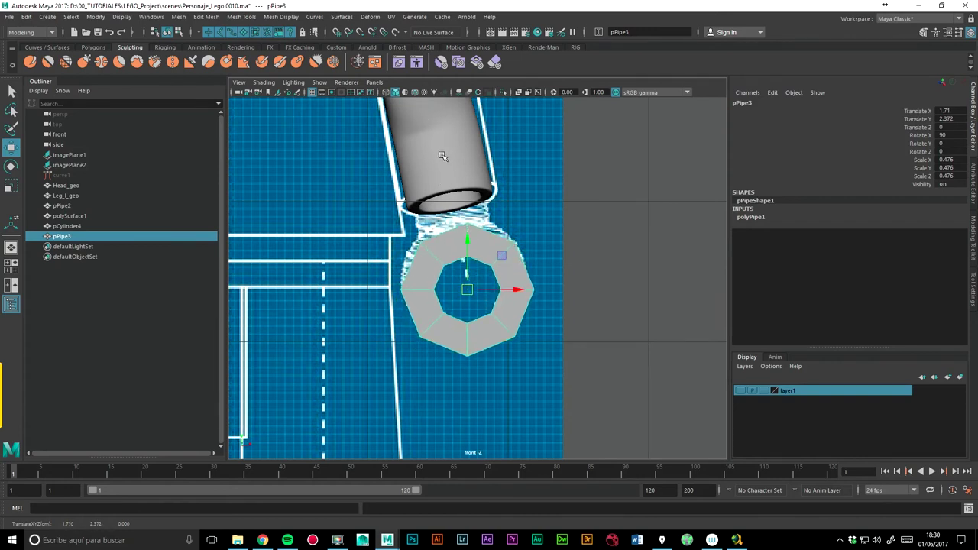
left_click(10, 165)
left_click_drag(500, 256, 504, 261)
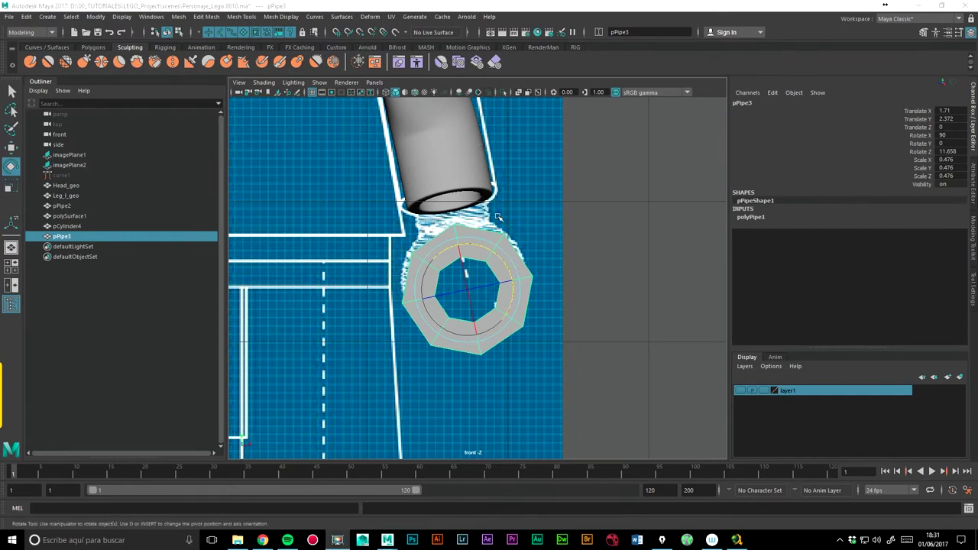
scroll(528, 209, "up", 3)
key("w")
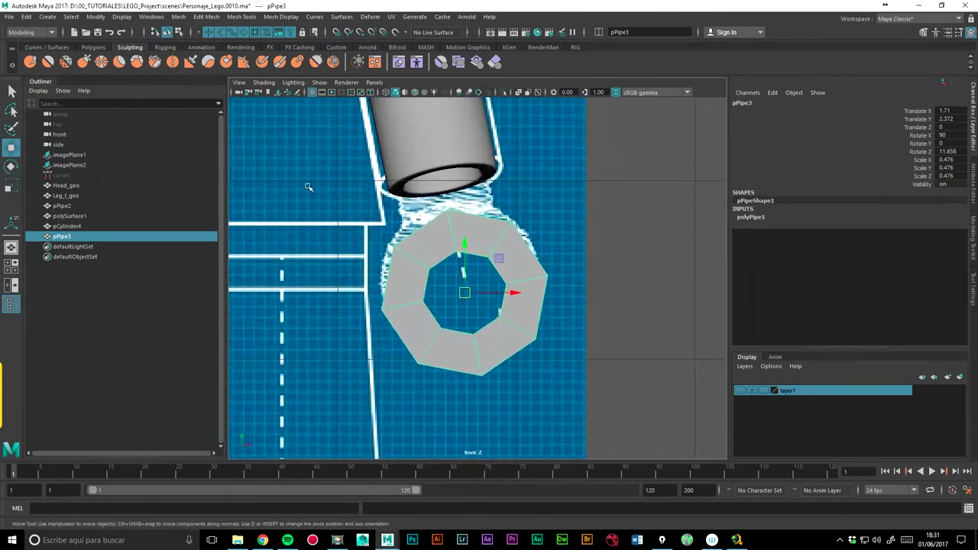
left_click_drag(464, 243, 455, 230)
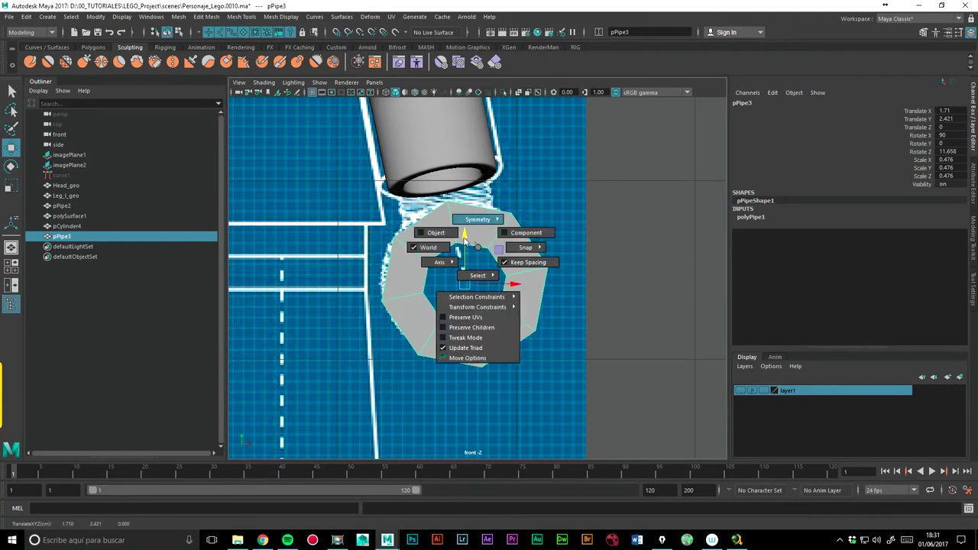
left_click_drag(574, 239, 574, 225, "alt")
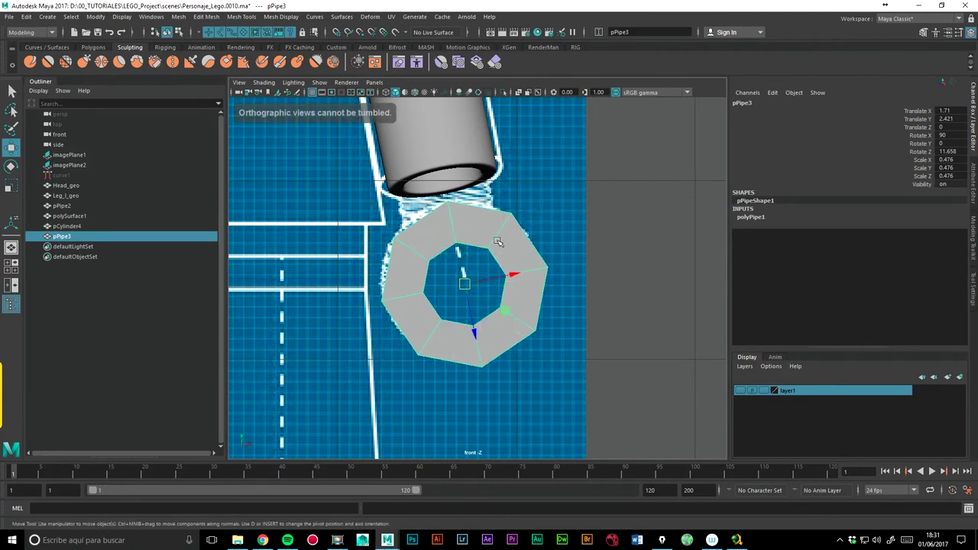
left_click_drag(471, 330, 471, 327)
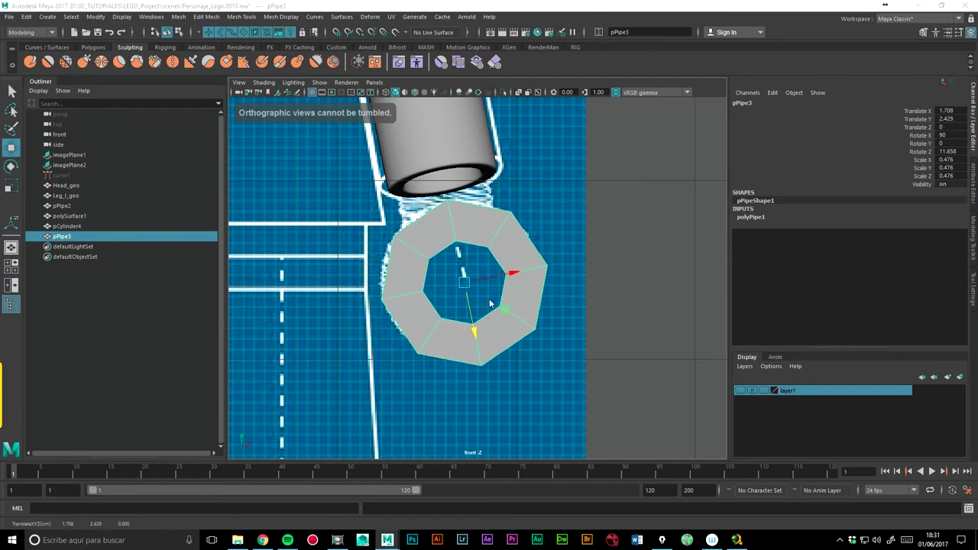
key("space")
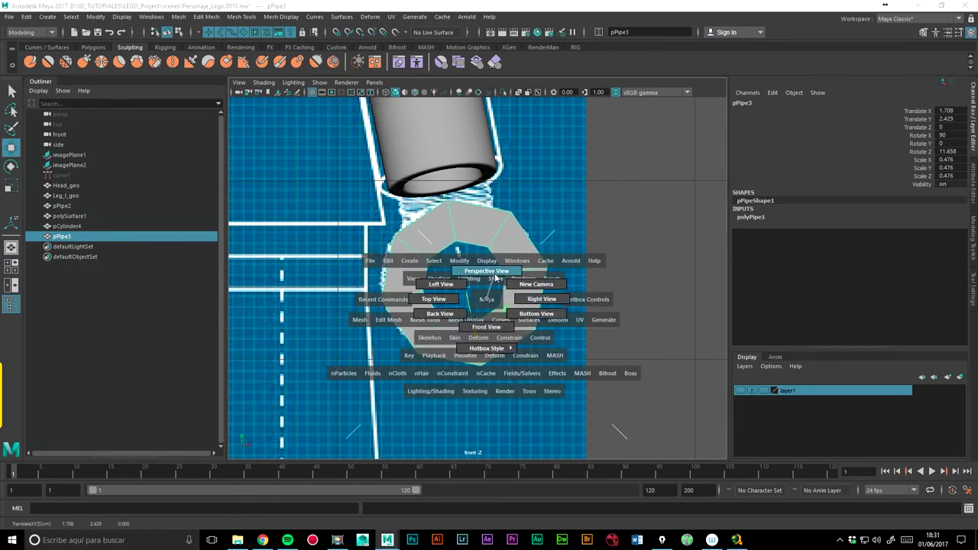
In the side view, scale the hand pipe down slightly to 0.428.
left_click_drag(495, 278, 539, 299)
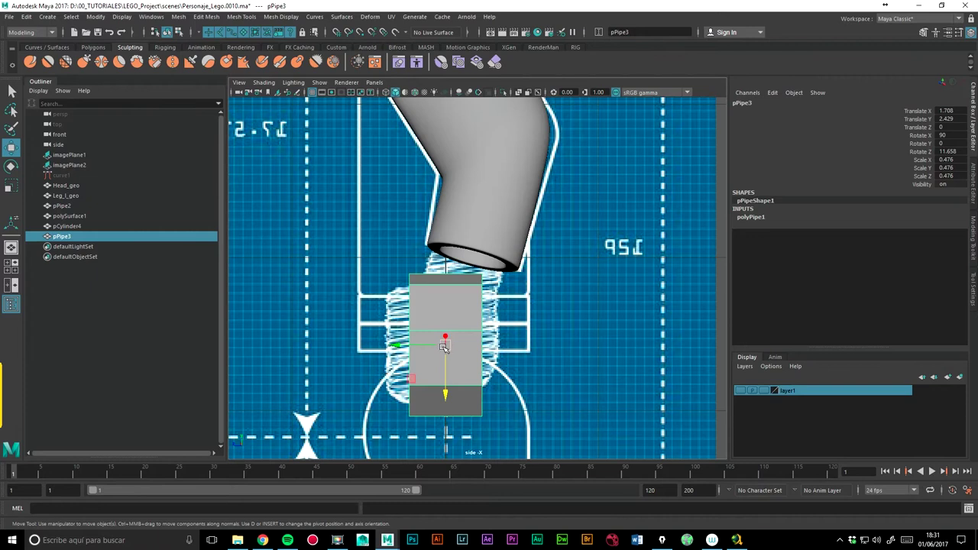
key("r")
mouse_move(445, 345)
left_mouse_down()
mouse_move(381, 345)
mouse_move(398, 345)
left_mouse_up()
key("w")
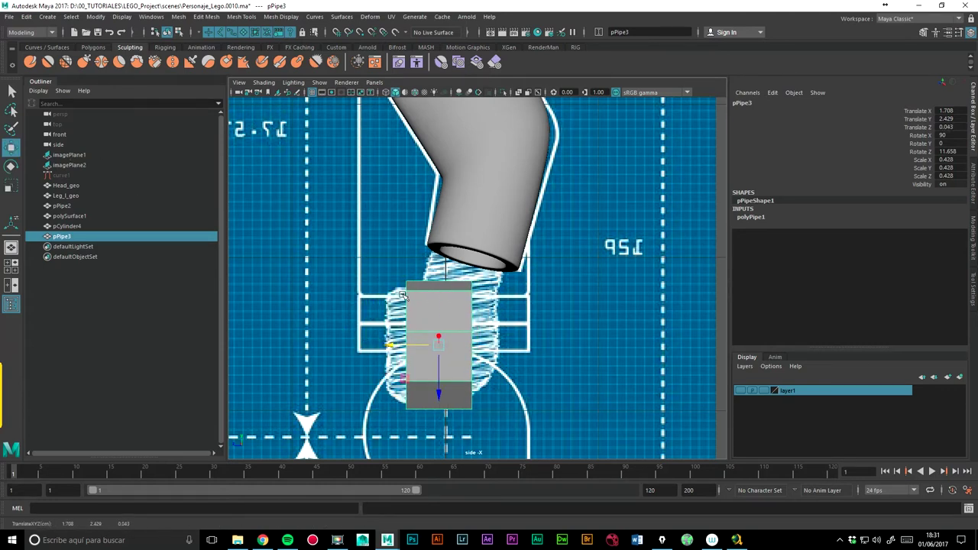
Pull the pipe's side vertex groups outward along X to span the wrist outline.
right_click_drag(404, 259, 356, 261)
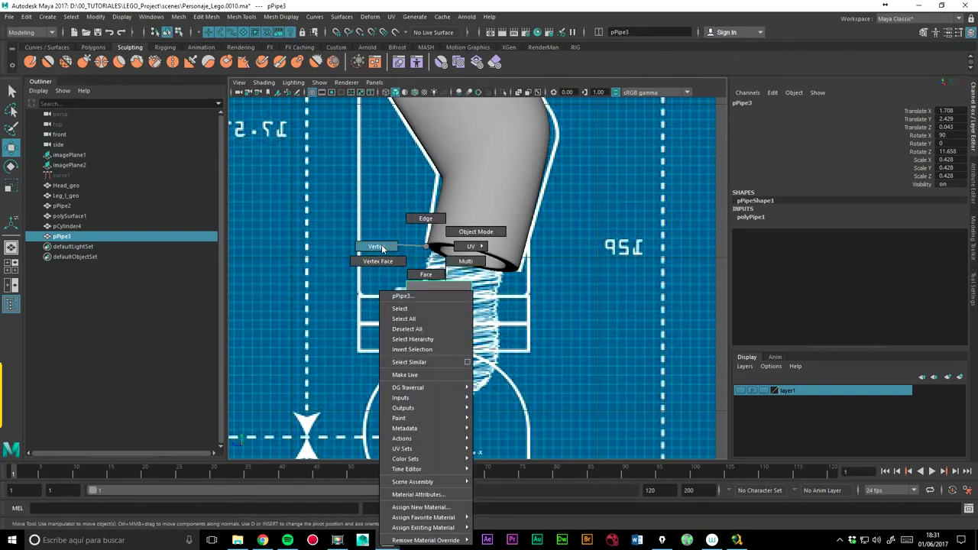
left_click_drag(356, 345, 334, 345)
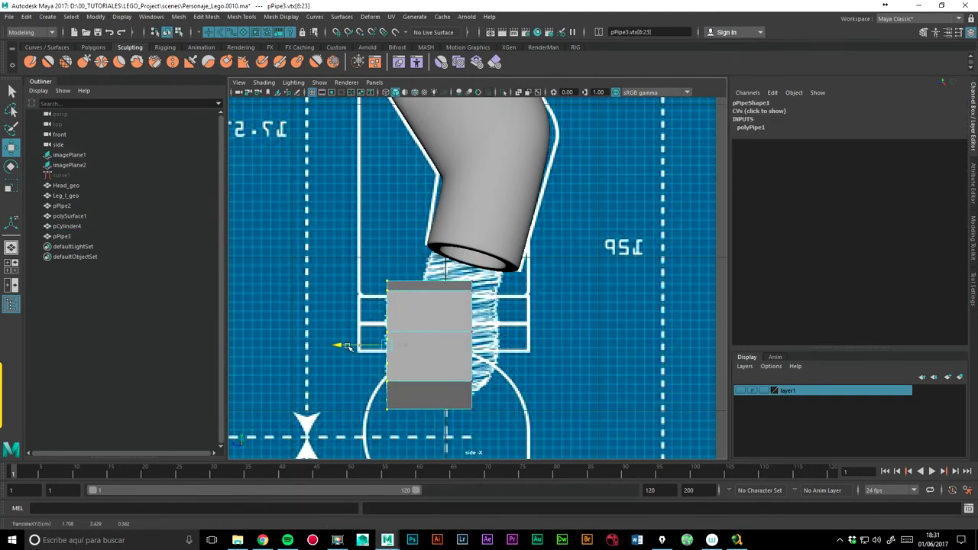
left_click(385, 93)
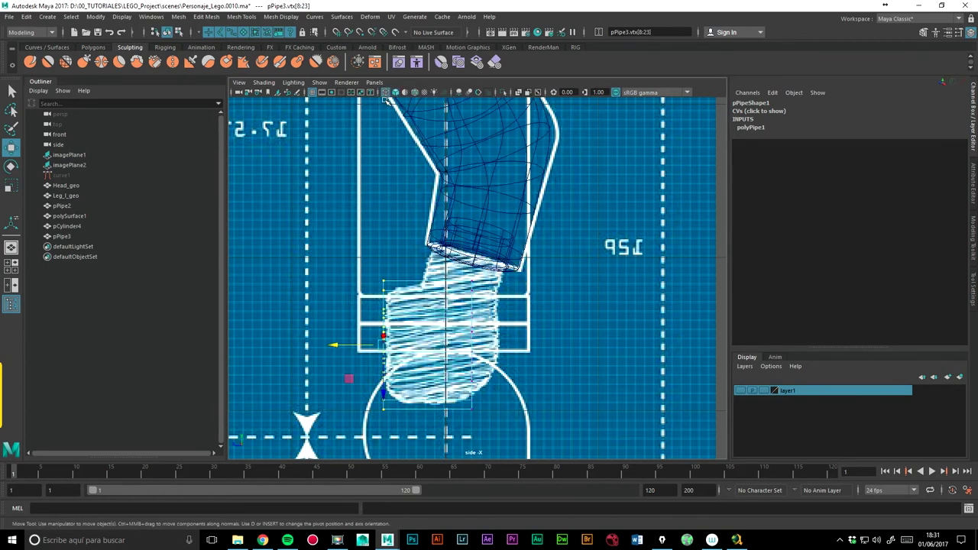
left_click_drag(334, 345, 337, 344)
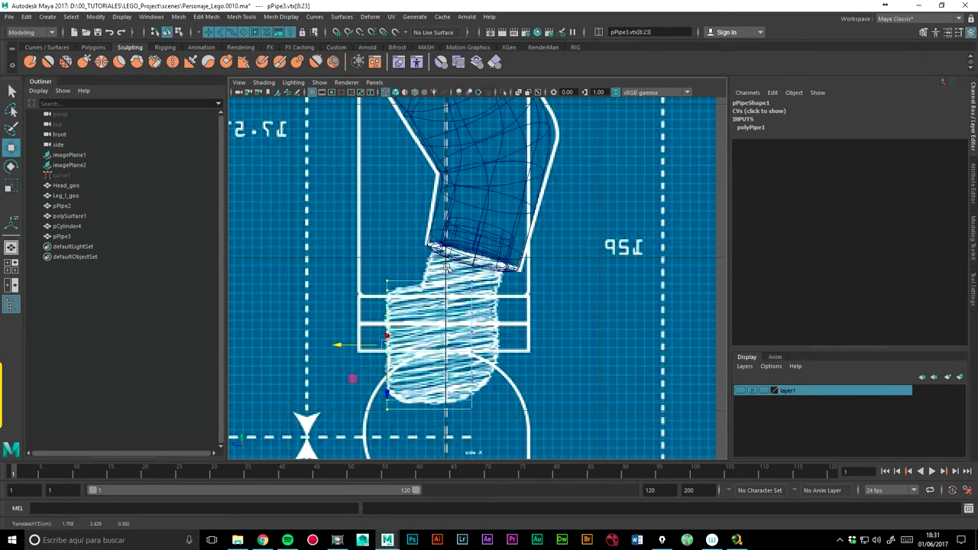
left_click_drag(461, 385, 495, 447)
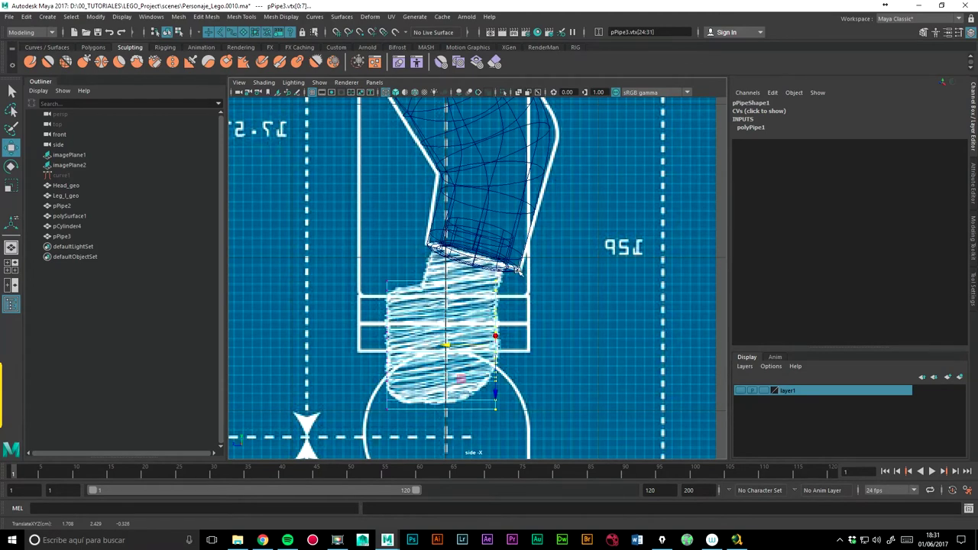
left_click(397, 91)
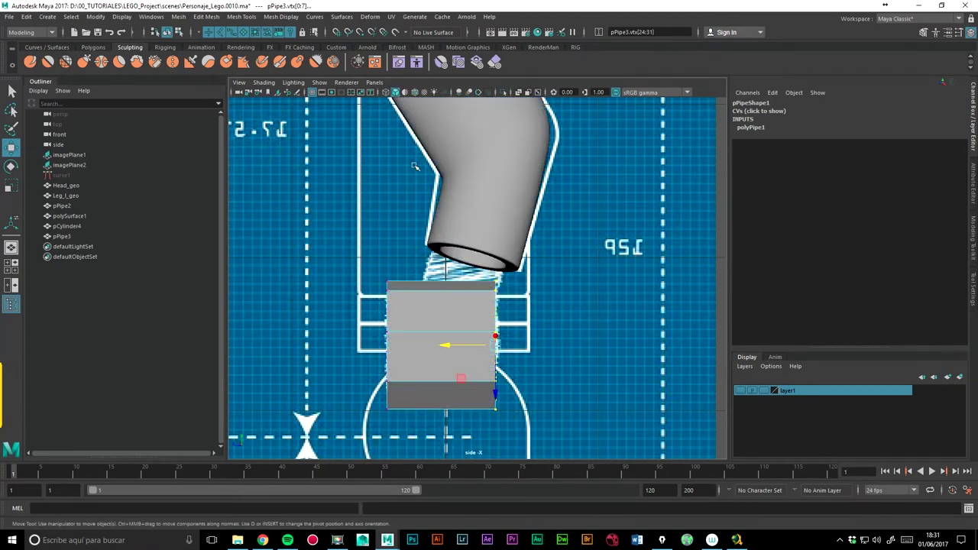
key("space")
left_click_drag(480, 229, 498, 208)
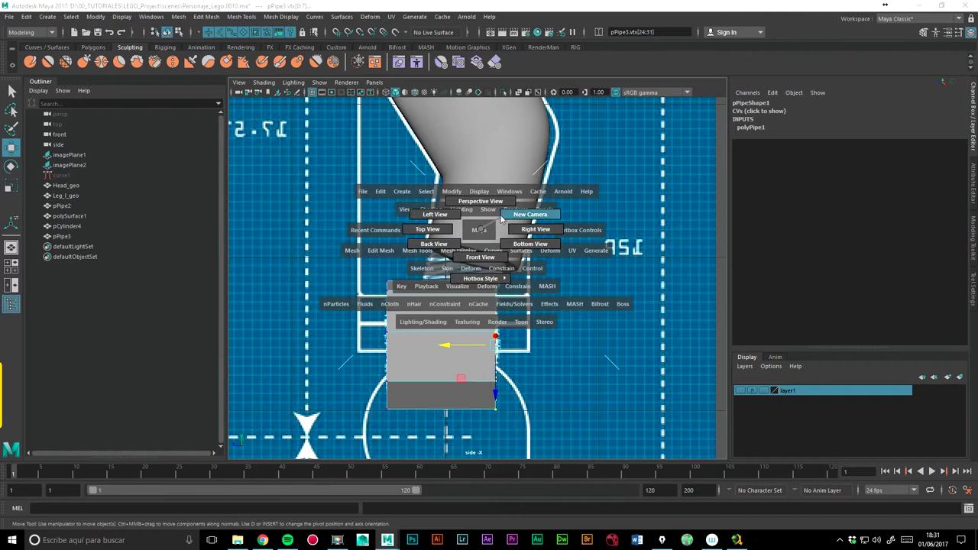
Rename pPipe3 to mano_geo in the Outliner, hide it, and select the arm tube pCylinder4.
right_click_drag(477, 250, 477, 225)
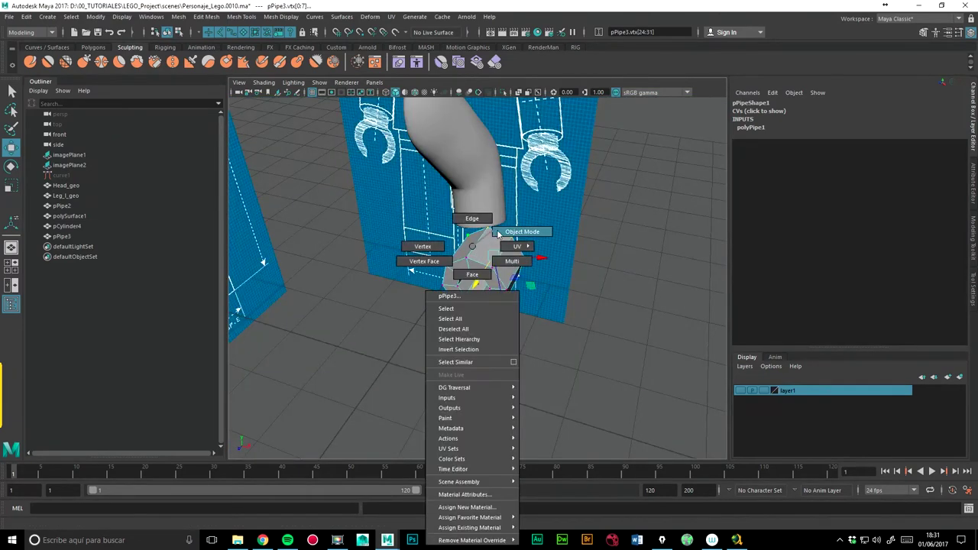
mouse_move(478, 226)
left_mouse_down("alt")
mouse_move(504, 270)
mouse_move(474, 264)
left_mouse_up("alt")
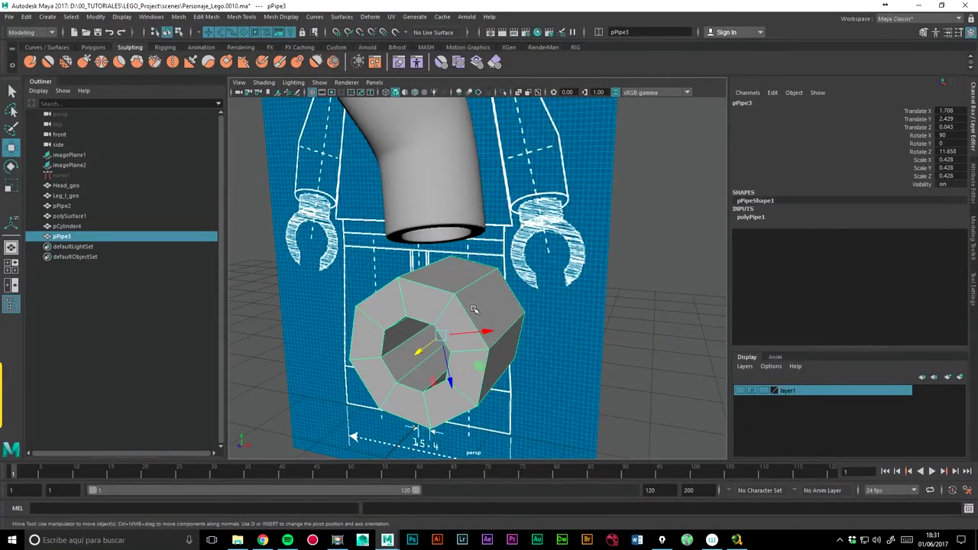
double_click(62, 236)
type("mano_geo")
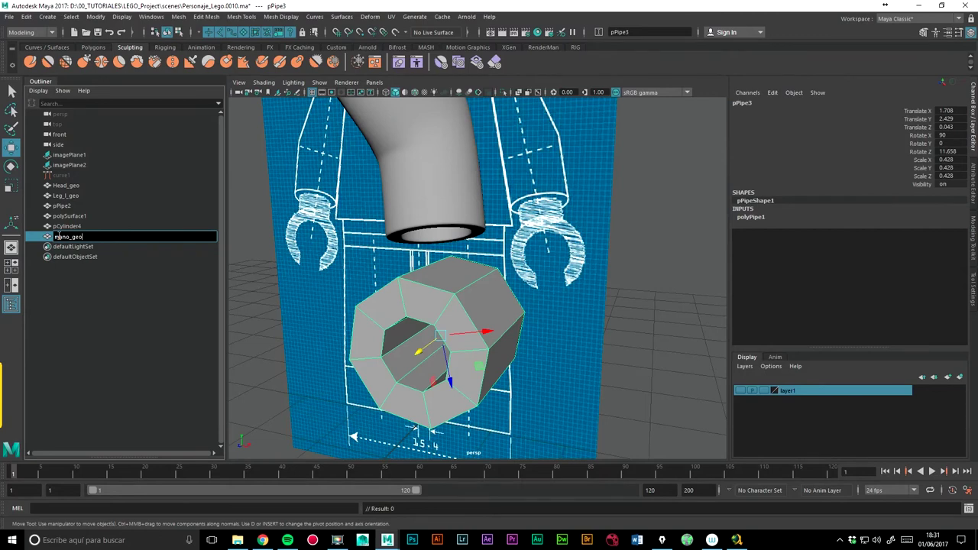
key("Return")
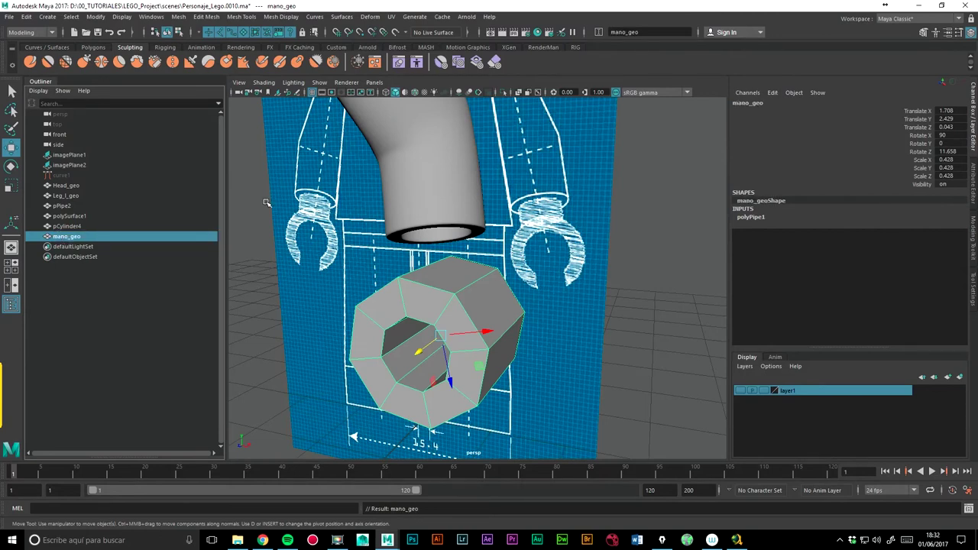
key("ctrl+h")
left_click(437, 204)
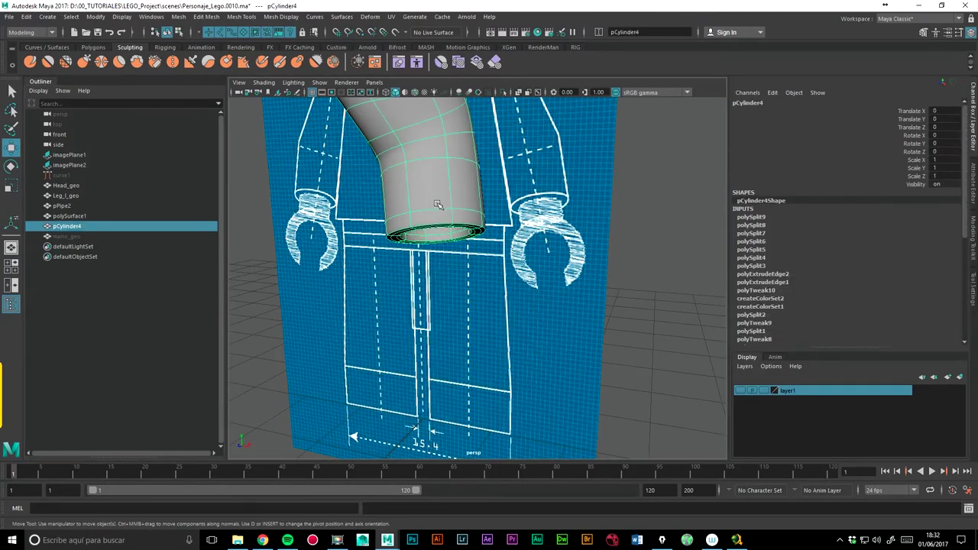
Frame the arm tube and loop-select the inner ring of faces at its open end.
key("f")
mouse_move(437, 204)
left_mouse_down("alt")
mouse_move(450, 243)
mouse_move(415, 245)
mouse_move(366, 221)
mouse_move(413, 219)
left_mouse_up("alt")
right_click_drag(409, 216, 409, 243)
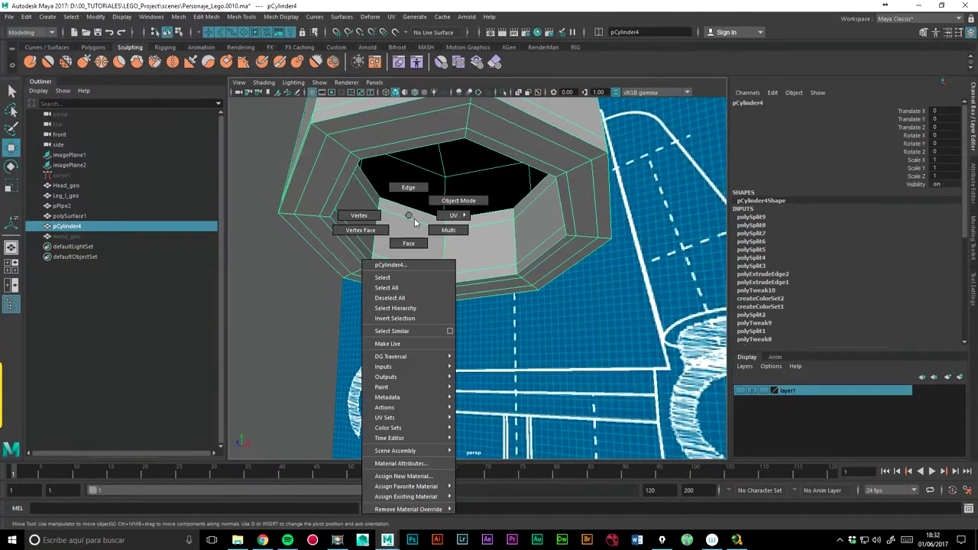
left_click(408, 233)
left_click(474, 220, "shift")
double_click(506, 174, "shift")
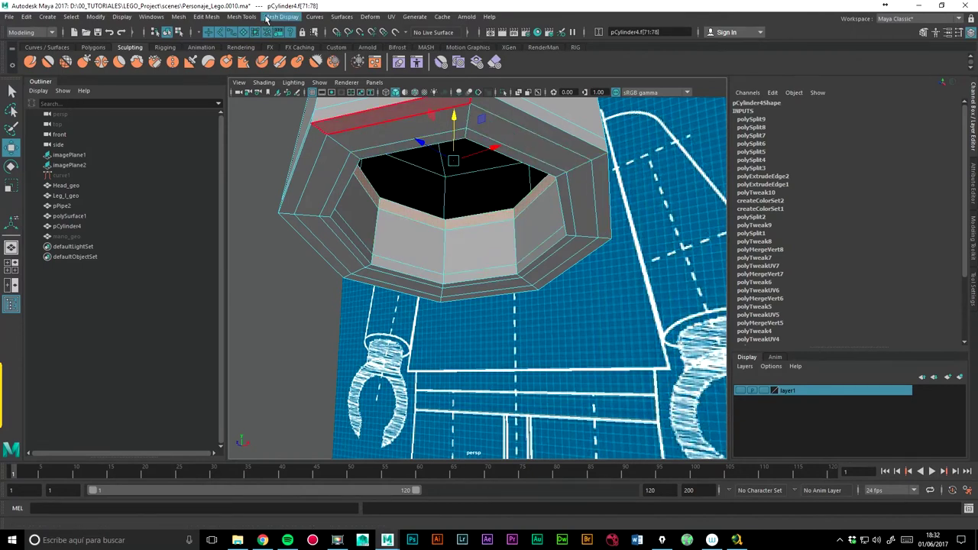
Extract the ring faces into separate pieces polySurface2 and polySurface3, back in object mode.
left_click(180, 17)
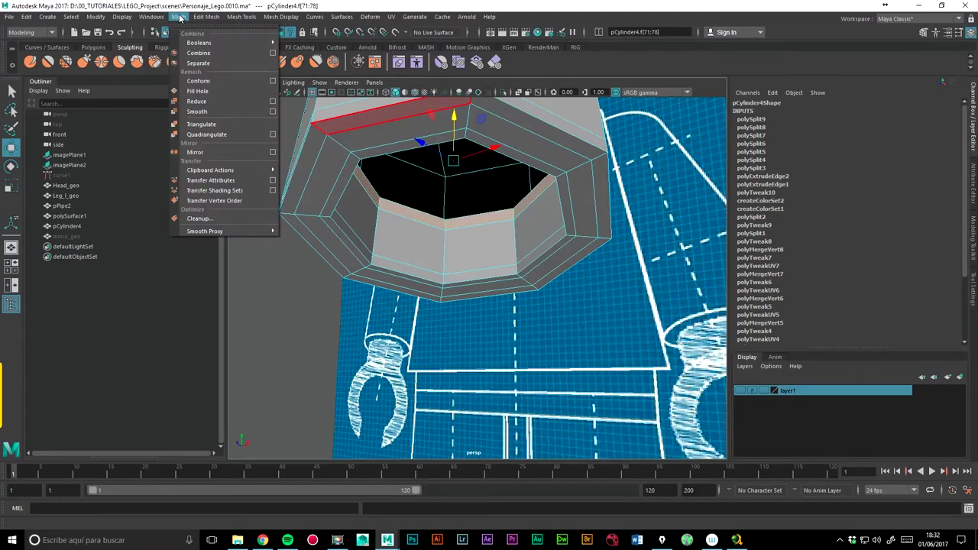
mouse_move(207, 17)
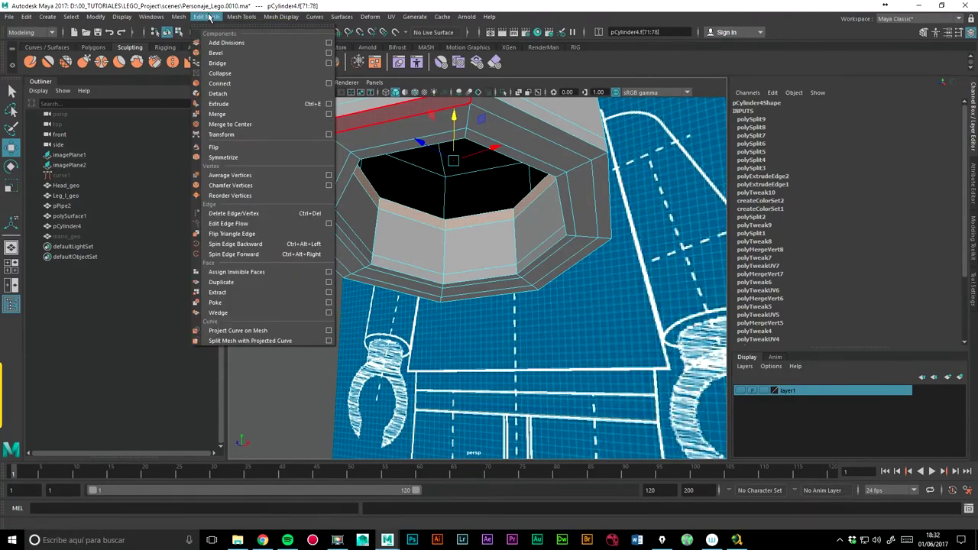
left_click(219, 292)
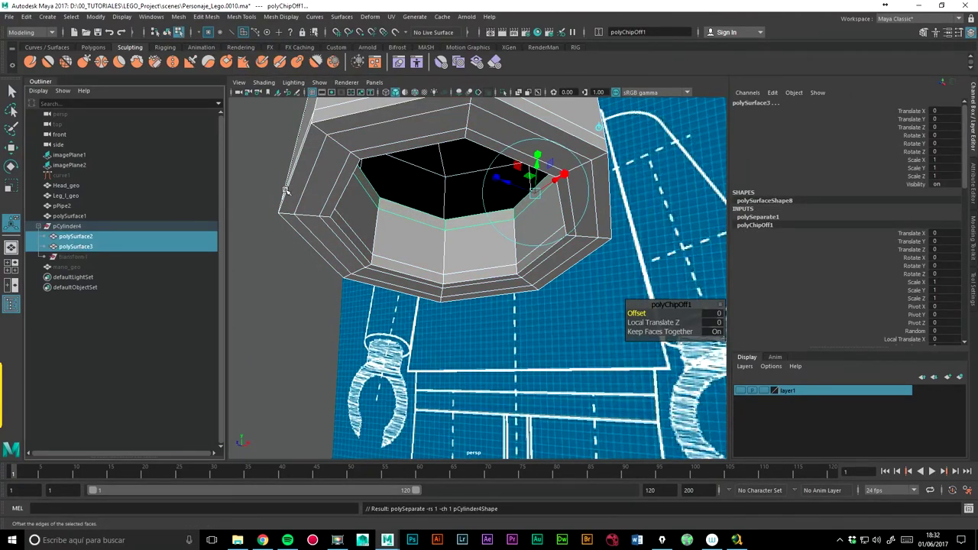
left_click(372, 218)
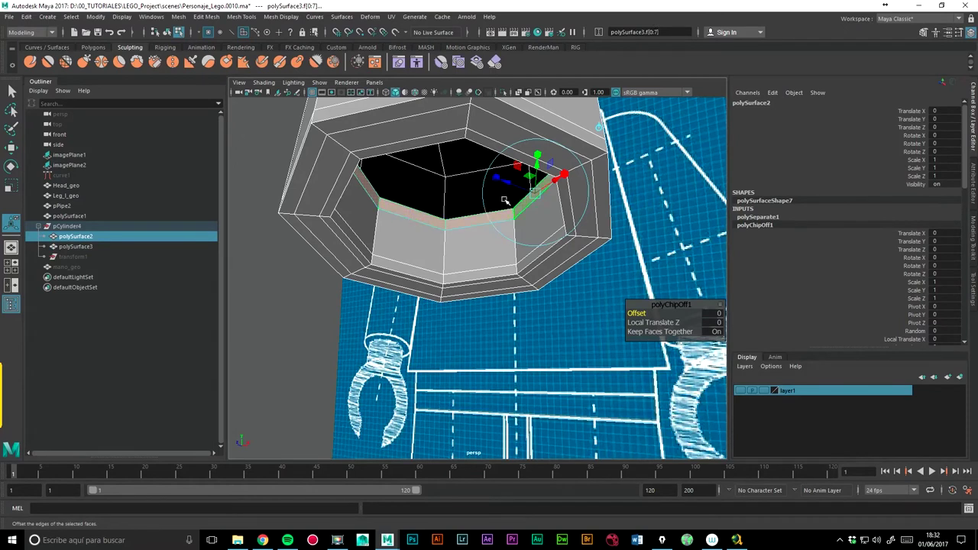
right_click(426, 222)
left_click(475, 207)
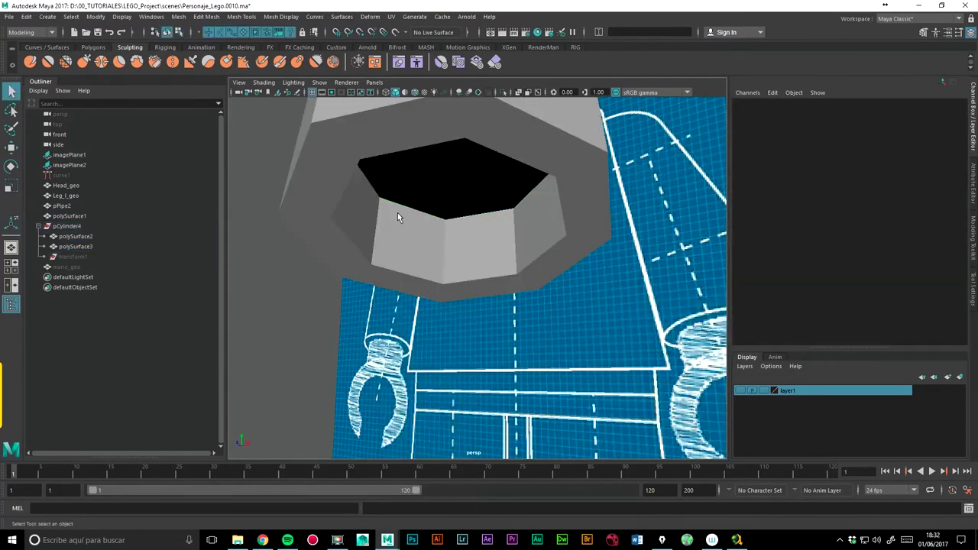
Select the extracted ring polySurface3 and isolate it alone in the viewport.
left_click(421, 218)
left_click_drag(496, 220, 431, 206, "alt")
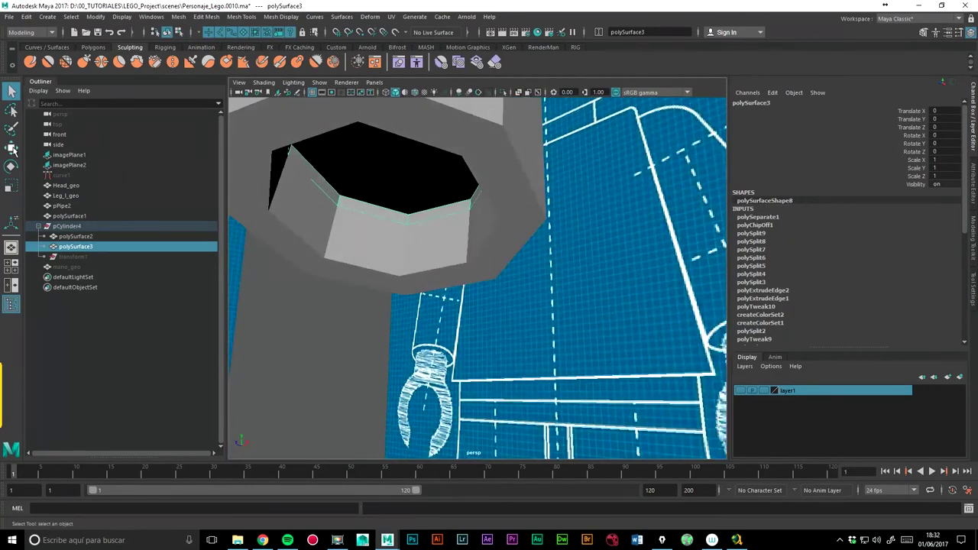
left_click(12, 147)
scroll(459, 229, "down", 10)
left_click_drag(359, 193, 421, 170, "alt")
scroll(414, 236, "up", 5)
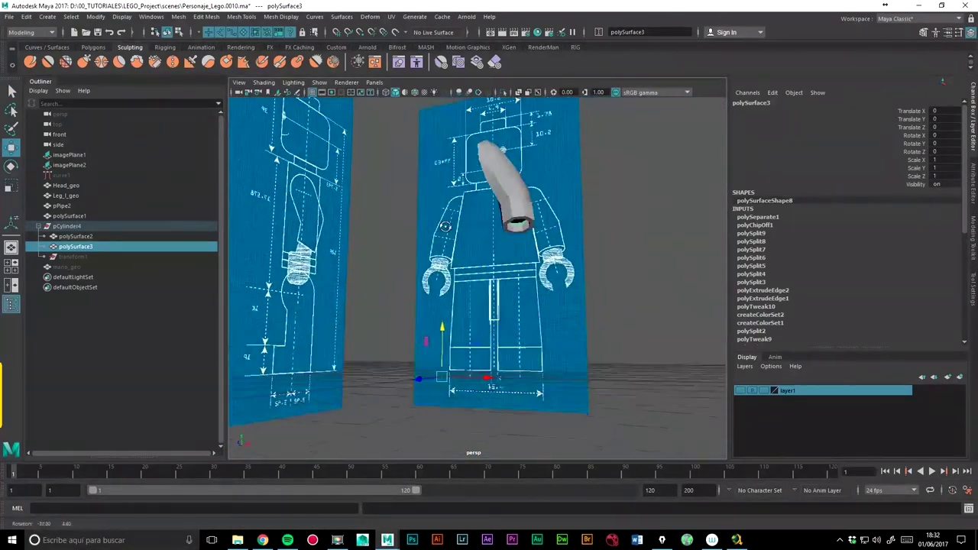
left_click_drag(445, 226, 428, 229, "alt")
left_click_drag(535, 214, 474, 191, "alt")
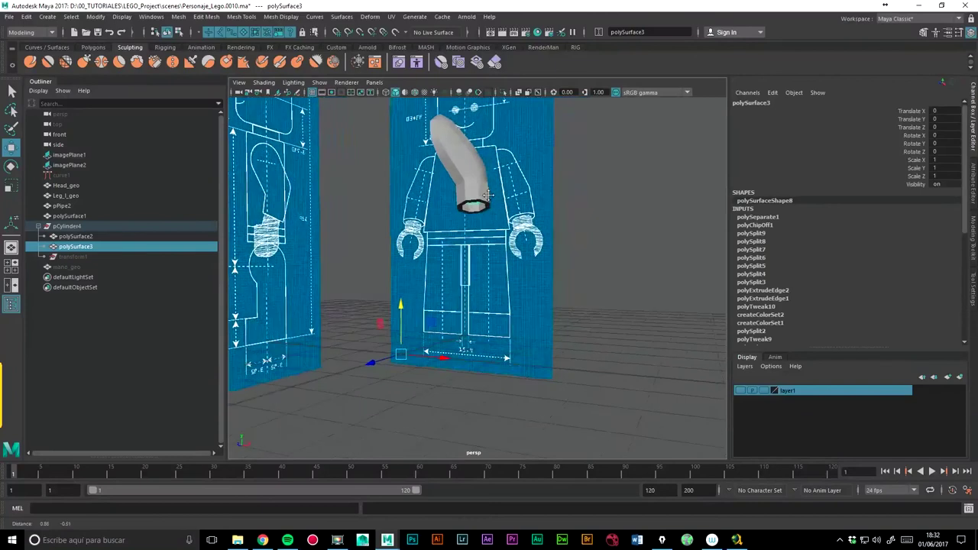
scroll(451, 180, "up", 3)
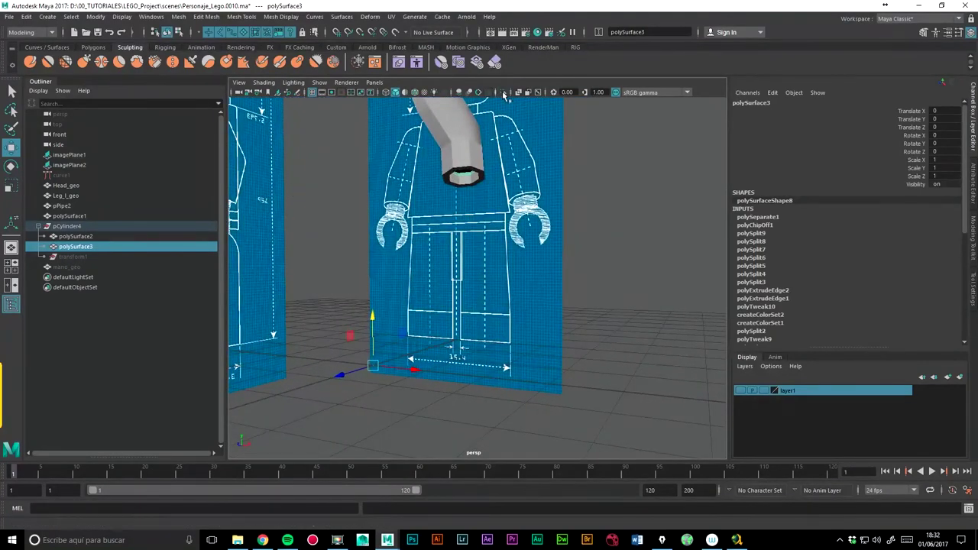
key("ctrl+1")
left_click_drag(433, 157, 420, 200, "alt")
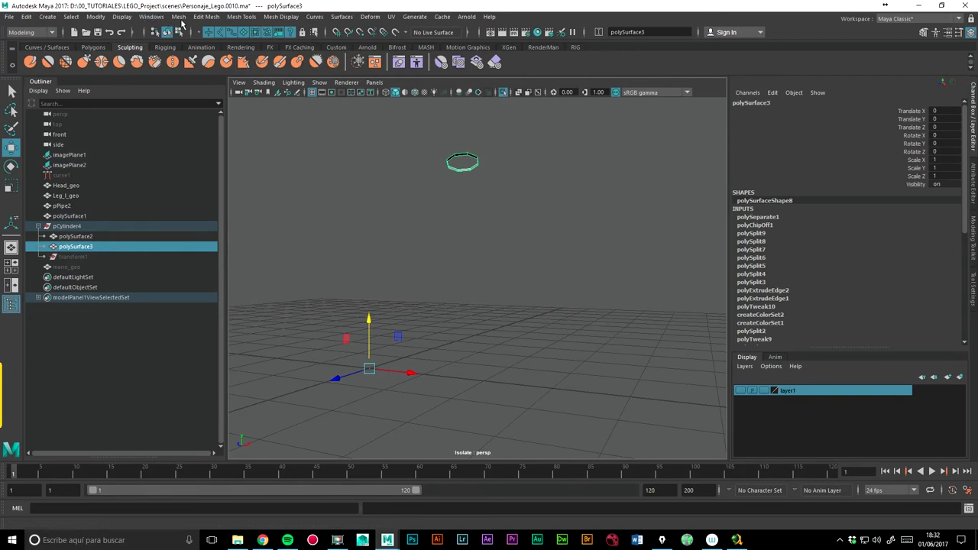
Center the pivot on the polySurface3 ring.
left_click(95, 17)
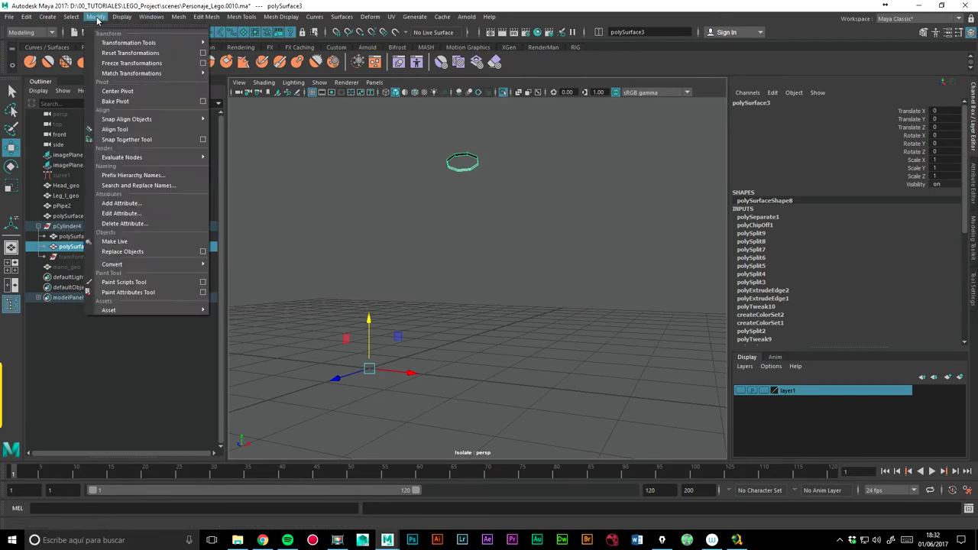
left_click(97, 17)
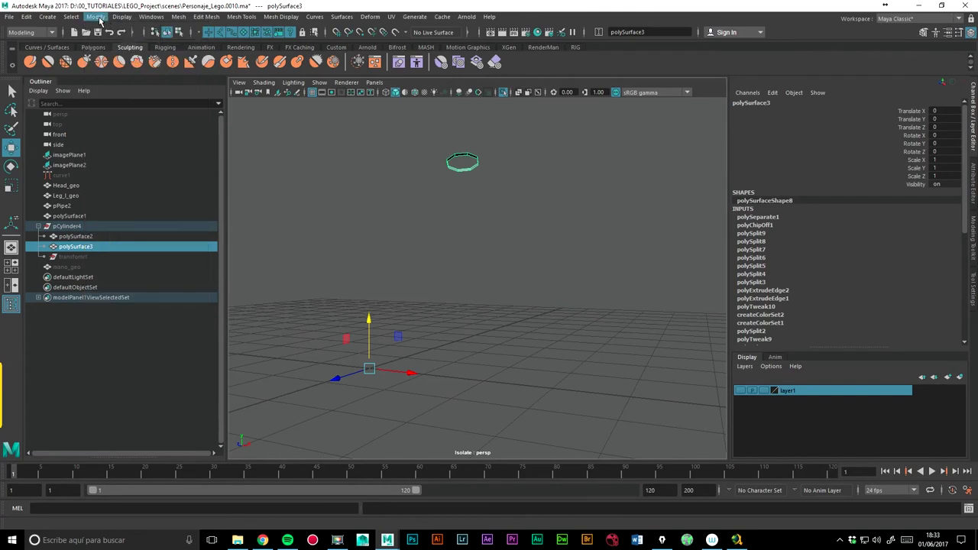
left_click(104, 17)
left_click(126, 92)
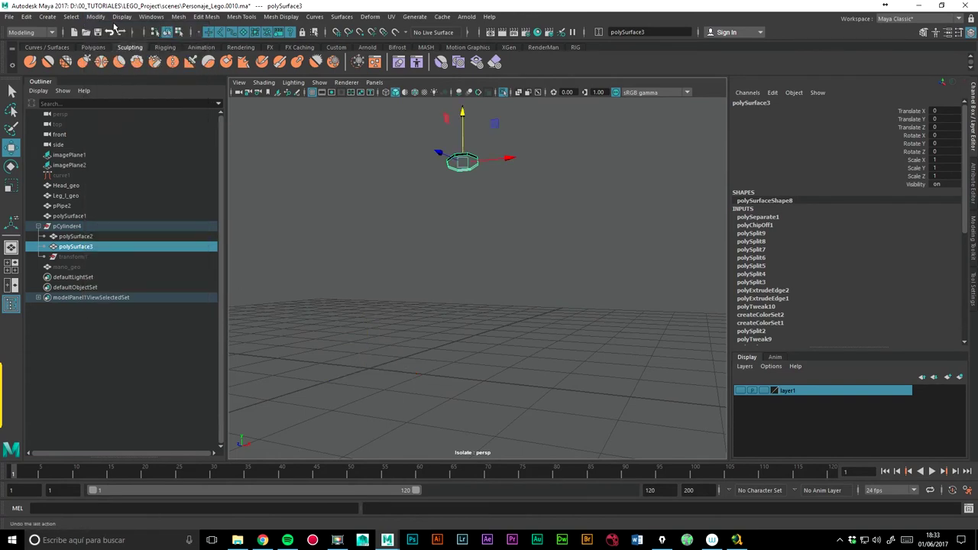
mouse_move(424, 191)
left_mouse_down("alt")
mouse_move(646, 185)
mouse_move(502, 334)
mouse_move(446, 360)
mouse_move(413, 349)
mouse_move(518, 260)
mouse_move(383, 303)
mouse_move(388, 294)
mouse_move(413, 294)
mouse_move(421, 306)
mouse_move(495, 258)
left_mouse_up("alt")
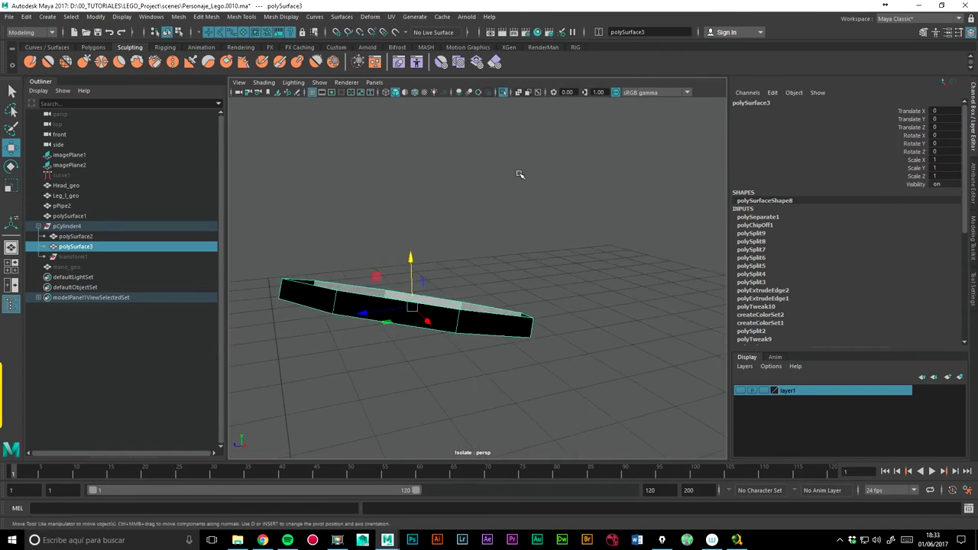
Snap the ring's pivot to one of its corner vertices using point snapping.
key("d")
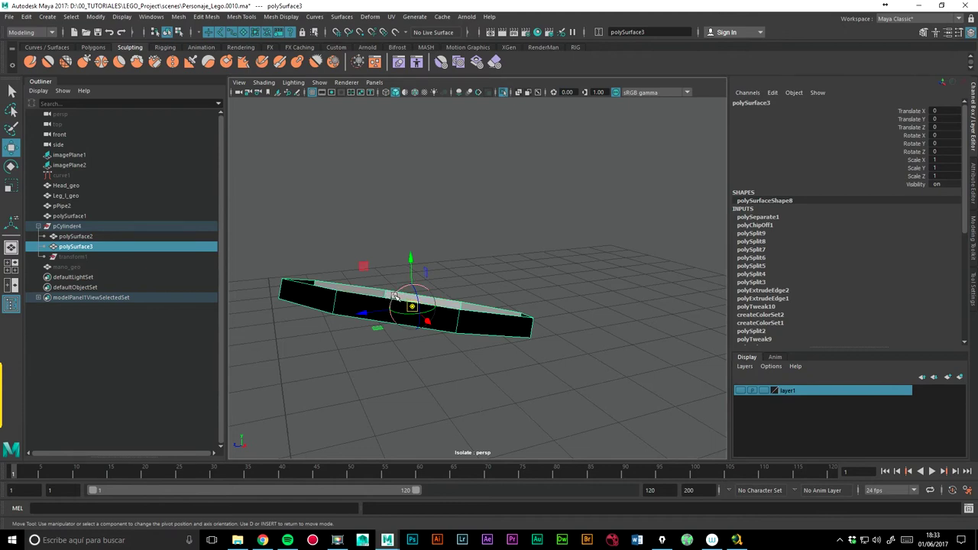
left_click(359, 32)
key("d")
left_click(282, 278)
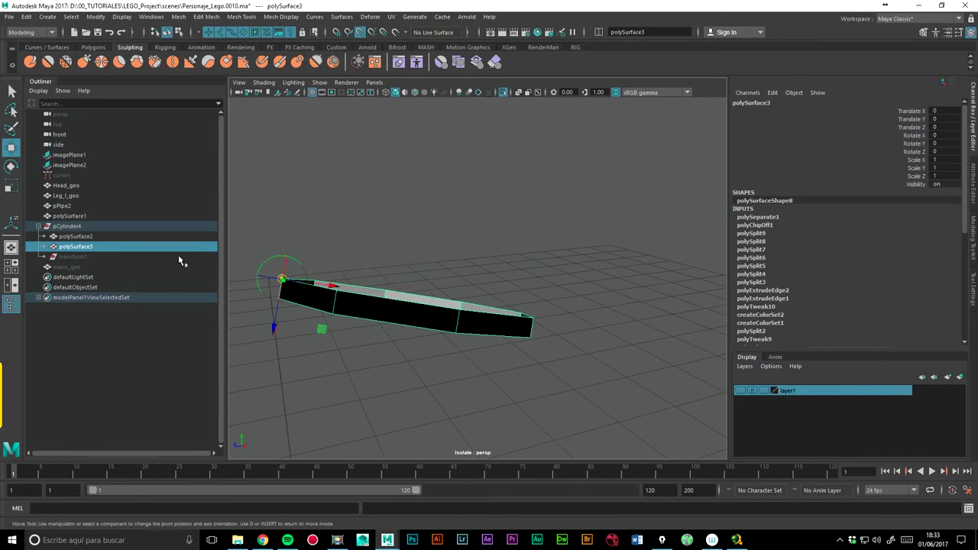
key("d")
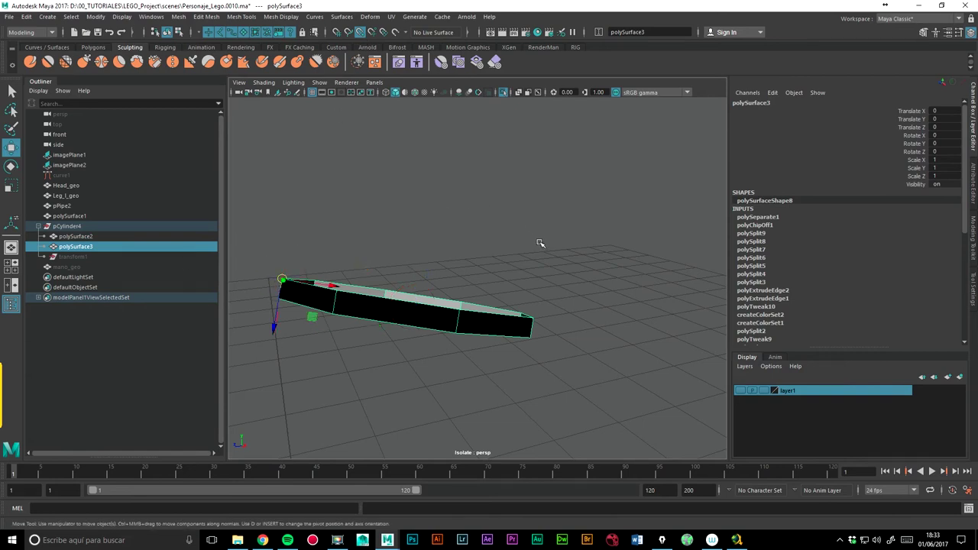
Move the ring up and right, then select its edge loop for pivot editing.
middle_click_drag(421, 198, 536, 187)
left_click_drag(537, 186, 453, 308, "alt")
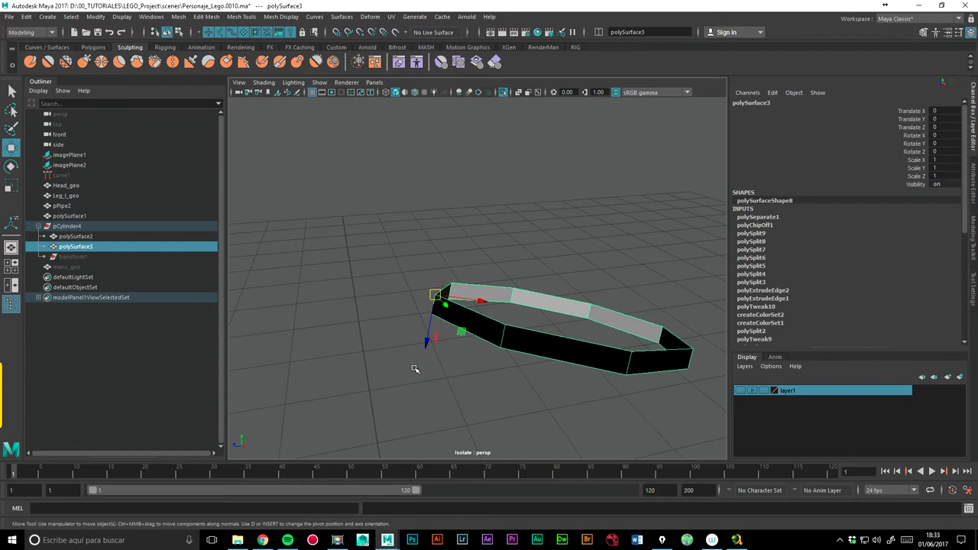
mouse_move(603, 308)
left_mouse_down("alt")
mouse_move(586, 279)
mouse_move(534, 279)
left_mouse_up("alt")
right_click(535, 281)
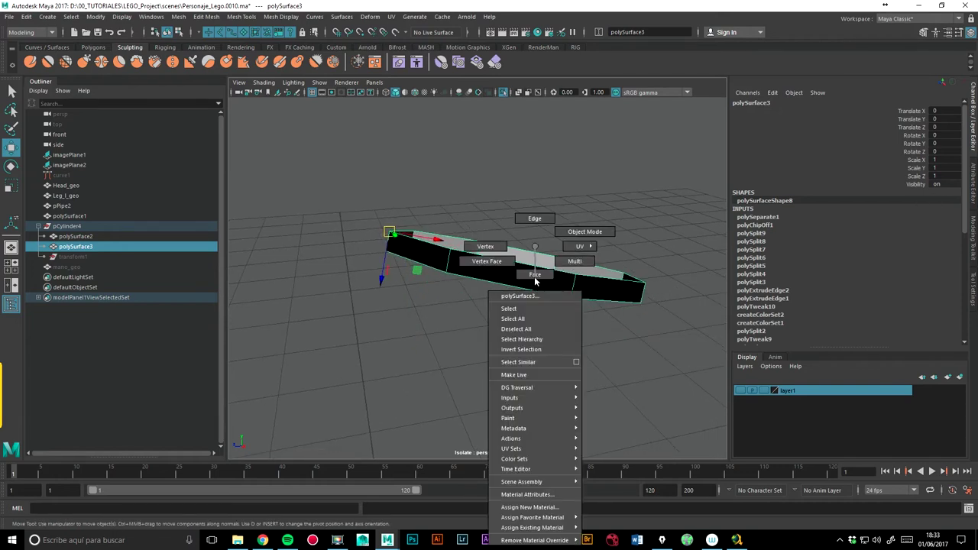
left_click(535, 219)
double_click(491, 282)
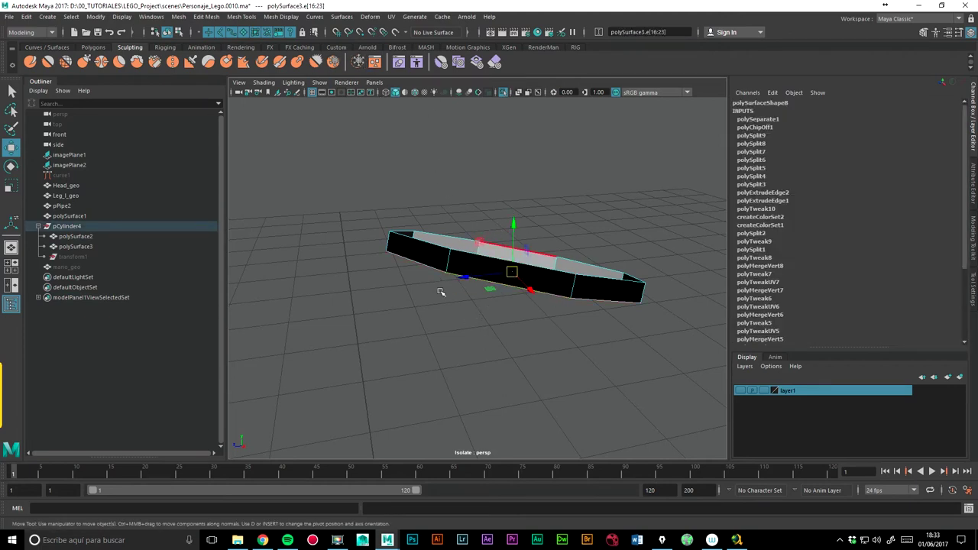
key("d")
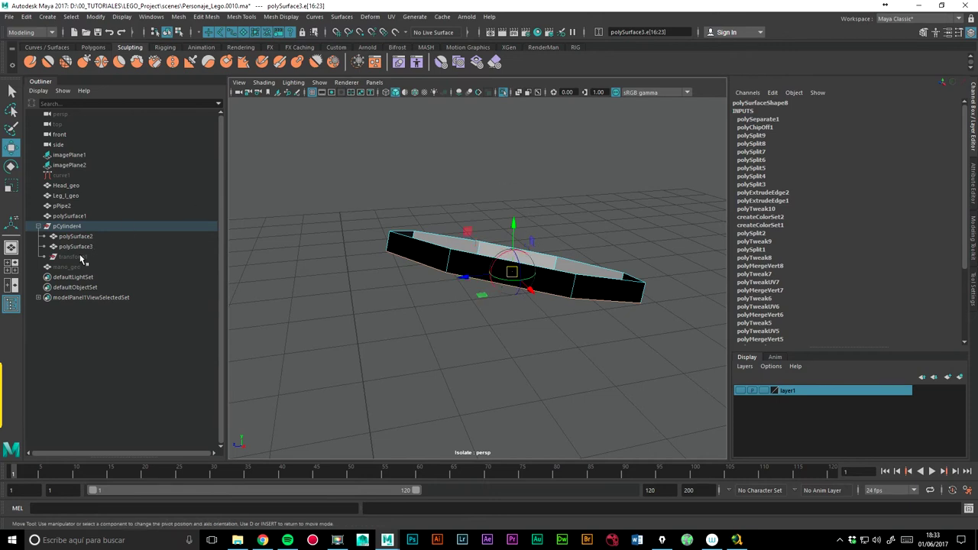
Unhide the mano_geo hand pipe and reselect polySurface3.
left_click(72, 267)
key("h")
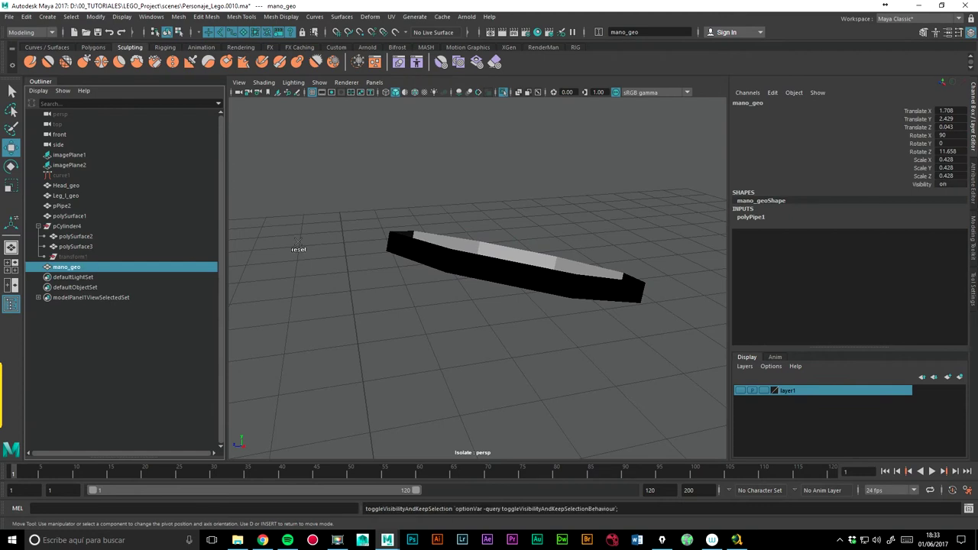
left_click(67, 226)
left_click(75, 246)
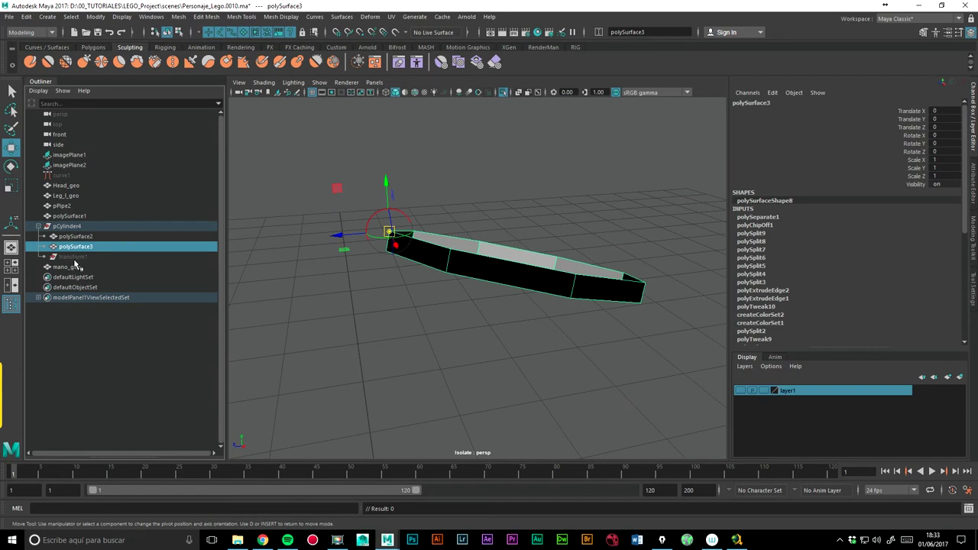
Exit isolation, snap the pivot to an edge, and move polySurface3 into the arm's opening.
left_click(502, 92)
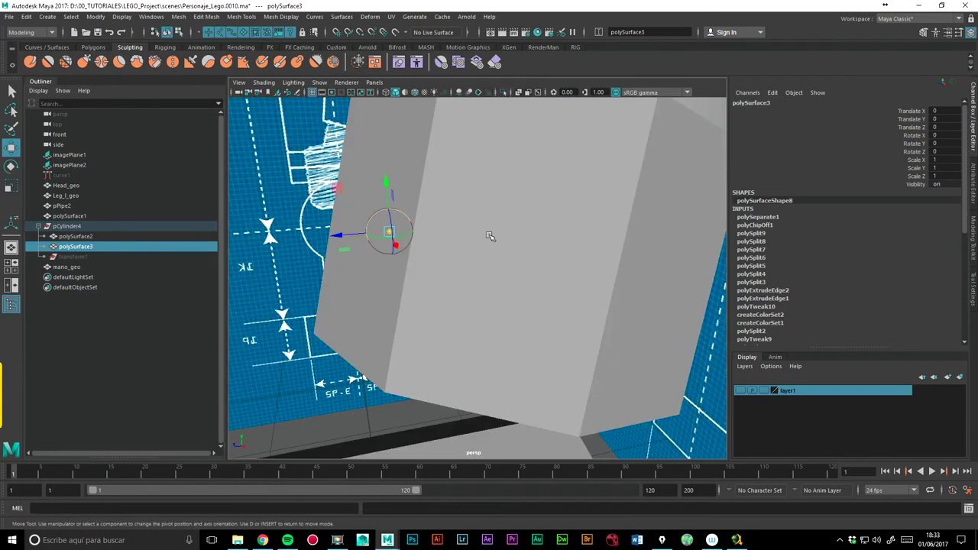
left_click_drag(489, 252, 538, 190, "alt")
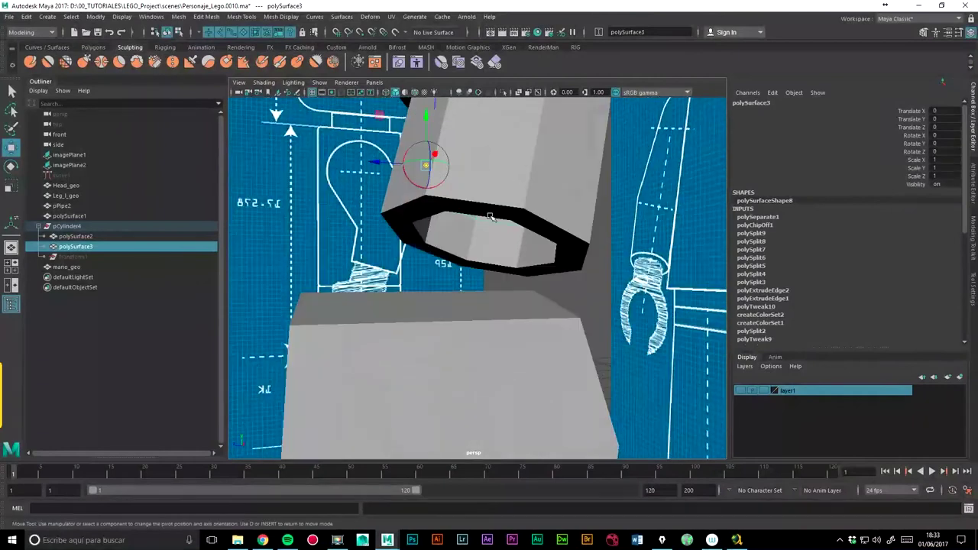
left_click(504, 200)
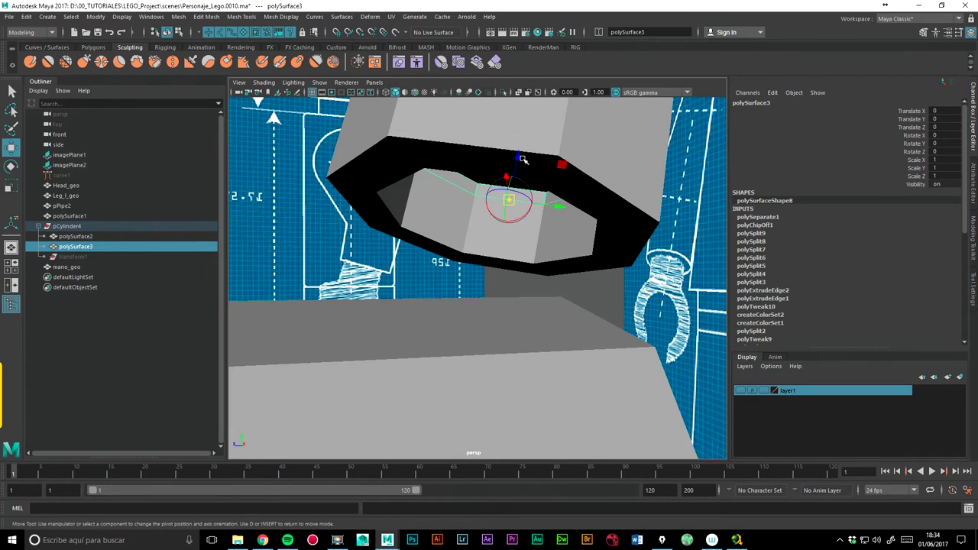
mouse_move(517, 159)
left_mouse_down()
mouse_move(504, 193)
mouse_move(516, 167)
left_mouse_up()
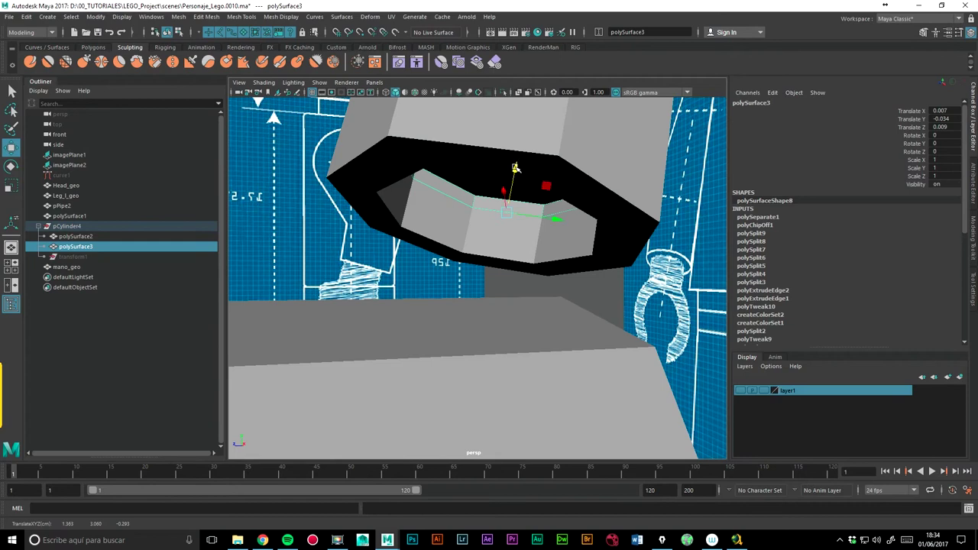
Select edge loop e[16:23] and pull it down in Y toward the hand ring.
right_click_drag(455, 211, 455, 198)
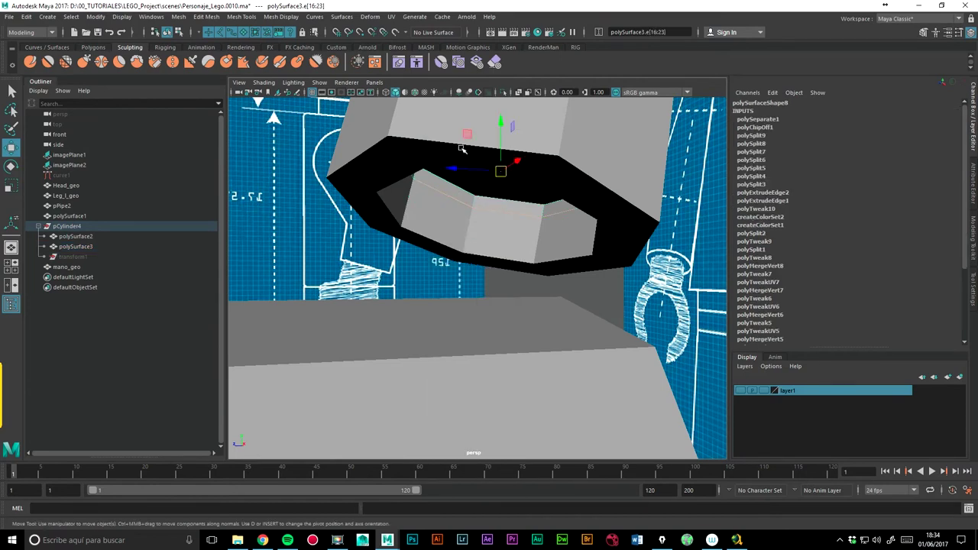
key("d")
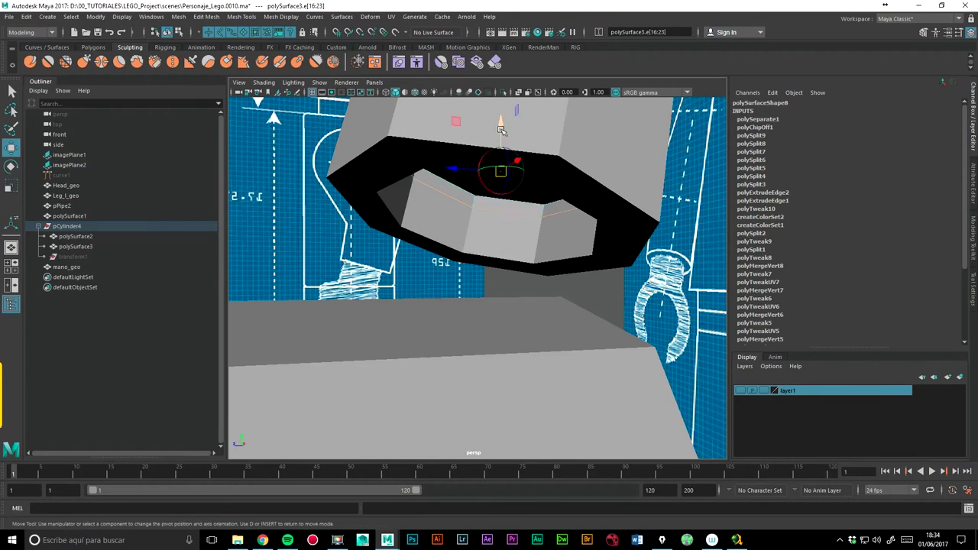
left_click(473, 209)
key("d")
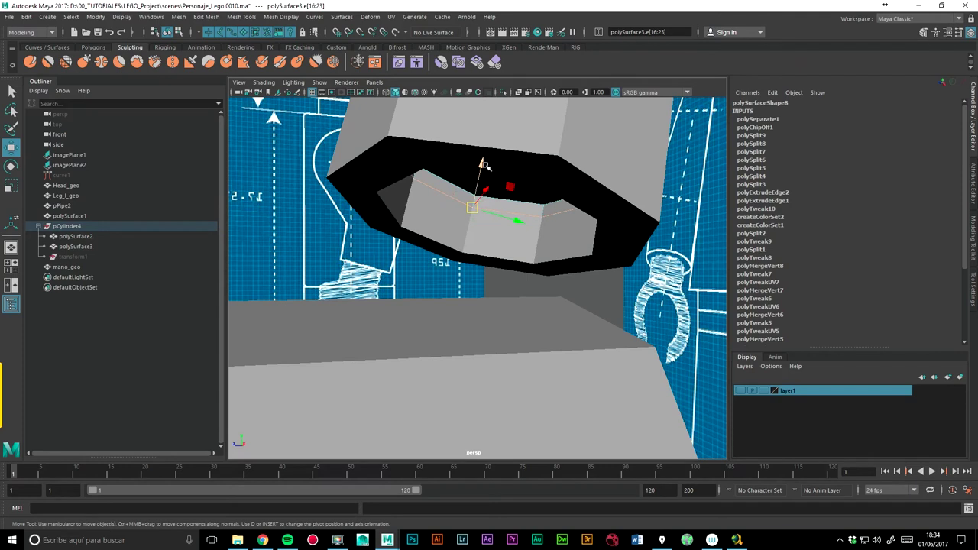
mouse_move(483, 164)
left_mouse_down()
mouse_move(441, 248)
mouse_move(393, 300)
mouse_move(425, 255)
mouse_move(434, 220)
mouse_move(405, 247)
mouse_move(382, 295)
mouse_move(521, 316)
mouse_move(527, 290)
left_mouse_up()
scroll(532, 250, "up", 3)
scroll(533, 249, "up", 3)
scroll(532, 250, "up", 3)
mouse_move(532, 250)
left_mouse_down("alt")
mouse_move(530, 303)
mouse_move(532, 221)
left_mouse_up("alt")
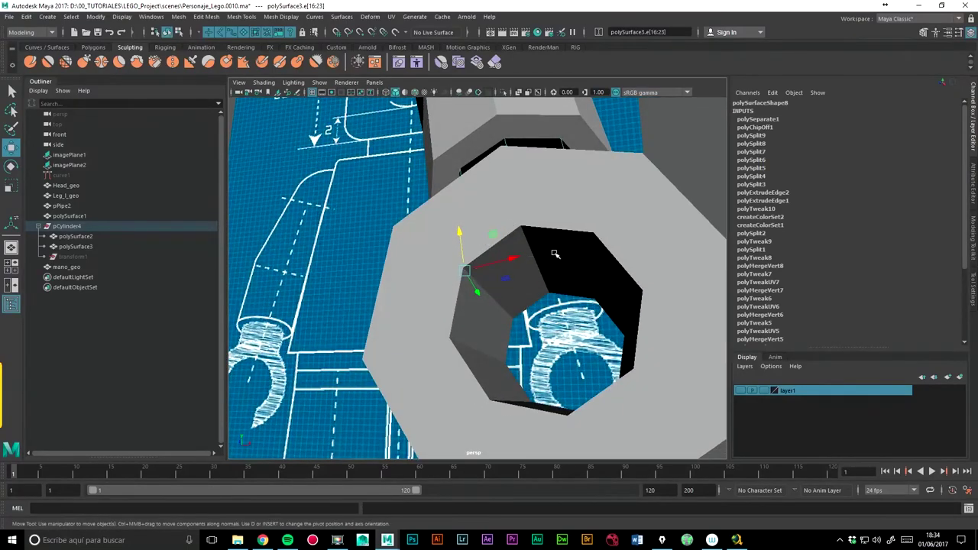
mouse_move(544, 277)
left_mouse_down("alt")
mouse_move(367, 285)
mouse_move(443, 294)
left_mouse_up("alt")
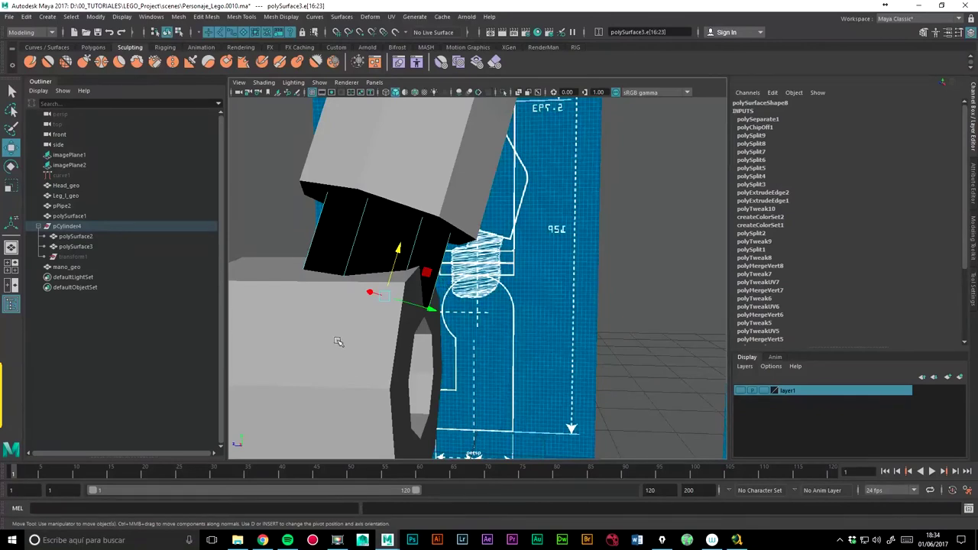
right_click_drag(382, 250, 404, 223)
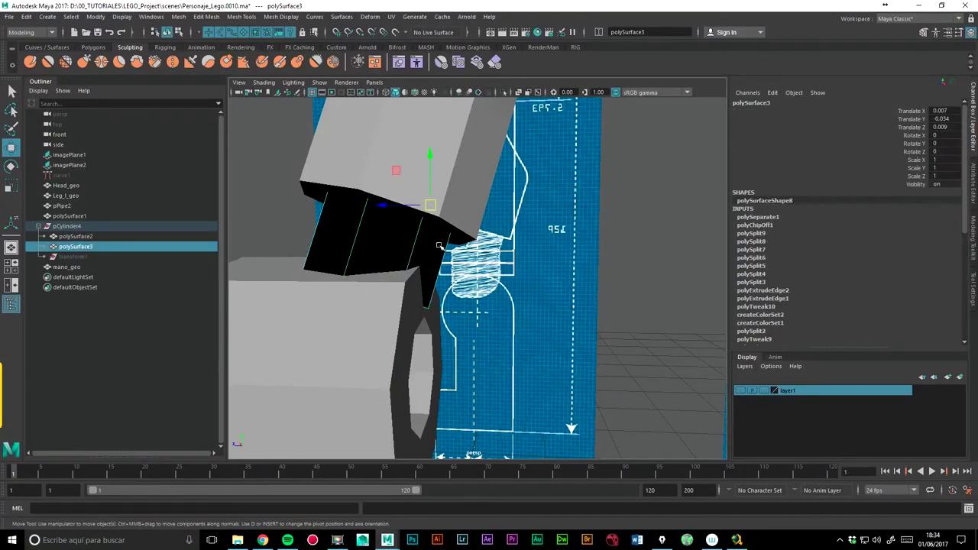
Inspect mano_geo's octagonal end from several angles, then select the black arm tube.
left_click(317, 335)
left_click_drag(316, 335, 397, 328, "alt")
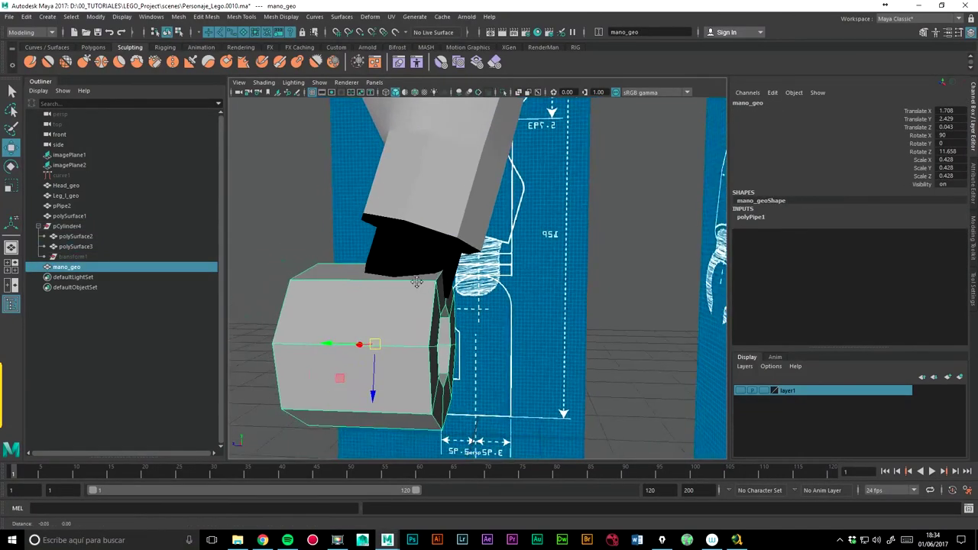
middle_click_drag(397, 329, 510, 281, "alt")
mouse_move(510, 281)
left_mouse_down("alt")
mouse_move(477, 290)
mouse_move(503, 260)
left_mouse_up("alt")
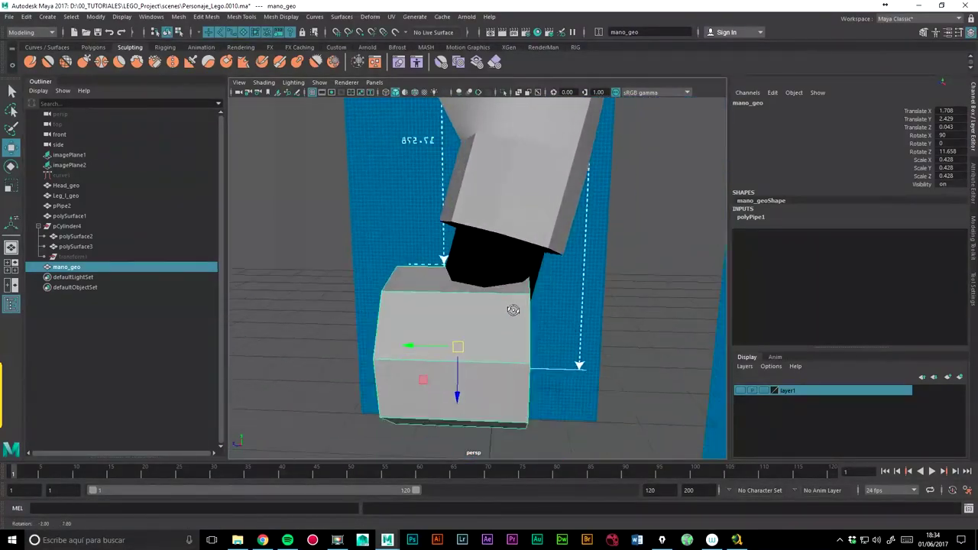
left_click(503, 260)
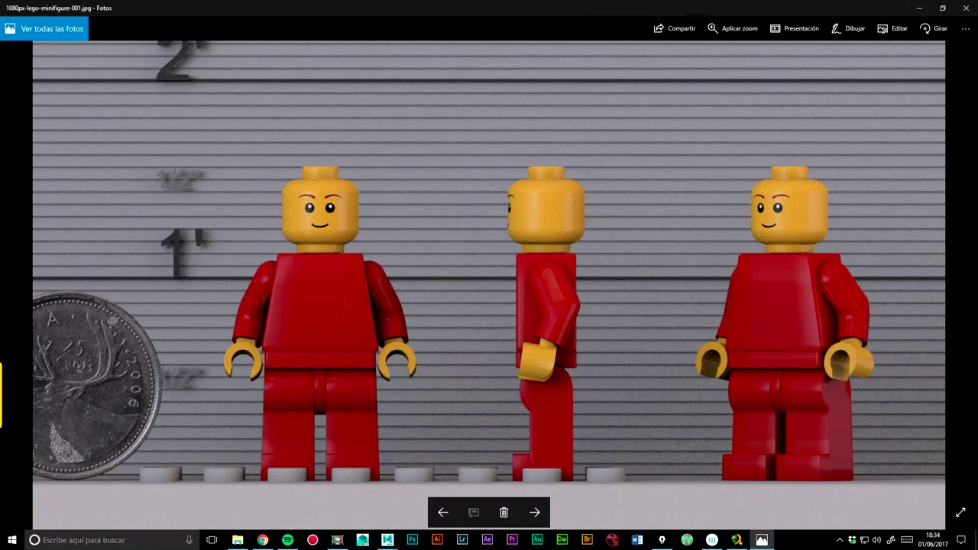
Mark the middle minifigure's wrist with pink ink, redraw the line, then close Photos.
key("alt+Tab")
left_click_drag(540, 343, 545, 344)
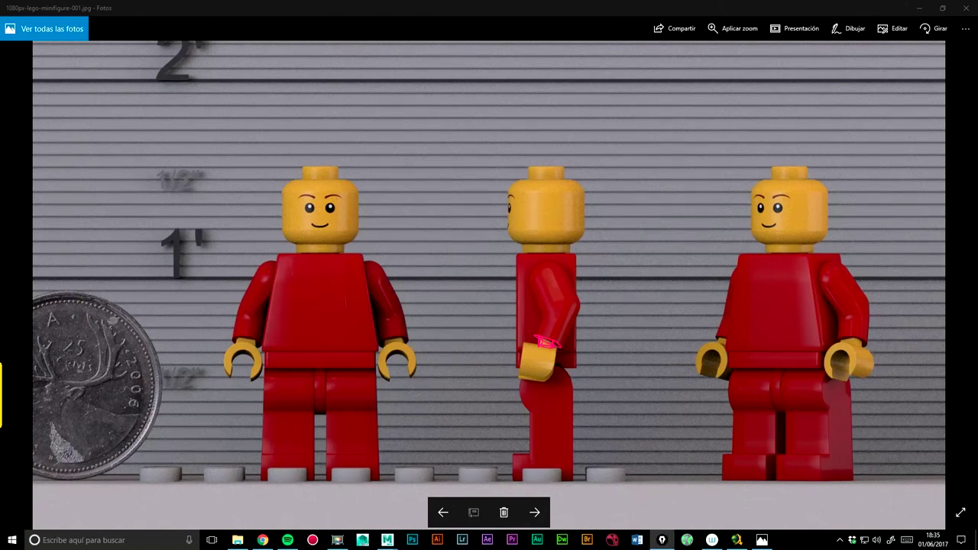
left_click(546, 344)
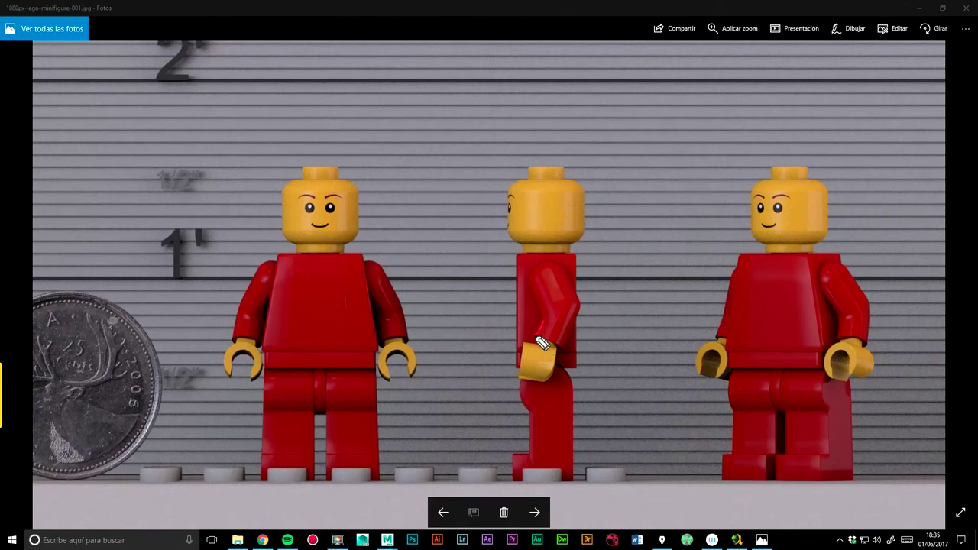
mouse_move(544, 321)
left_mouse_down()
mouse_move(532, 340)
mouse_move(542, 355)
left_mouse_up()
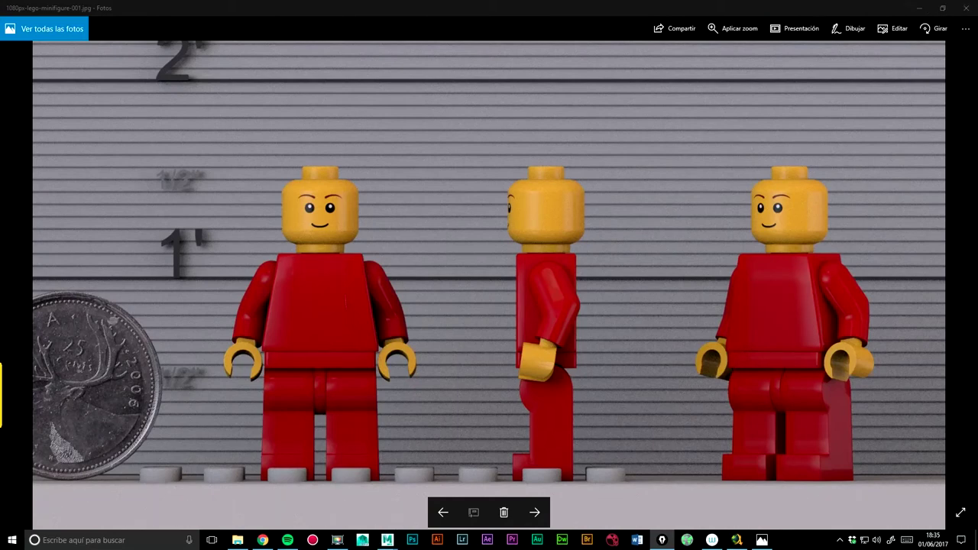
left_click(965, 7)
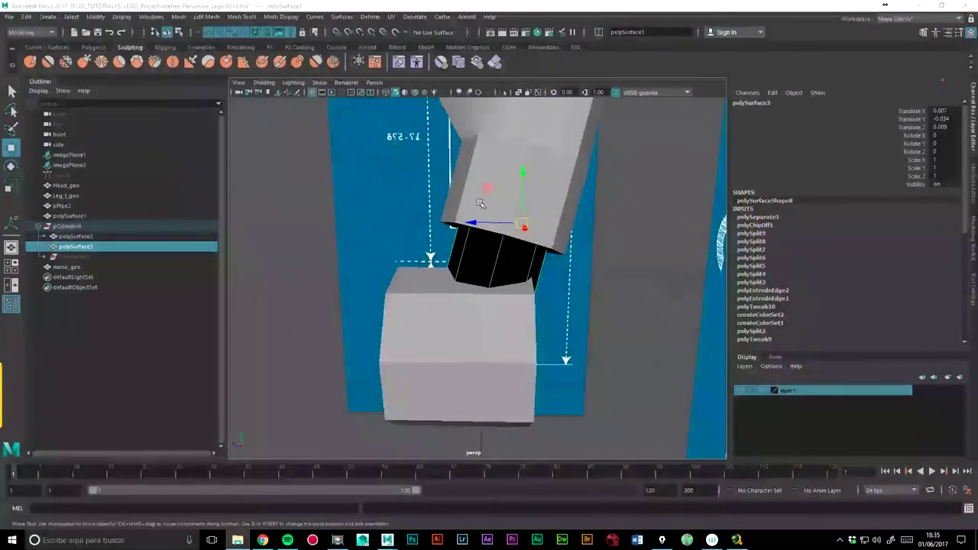
Slide mano_geo along Z to about -0.041 against the black tube, then select polySurface3.
left_click(452, 359)
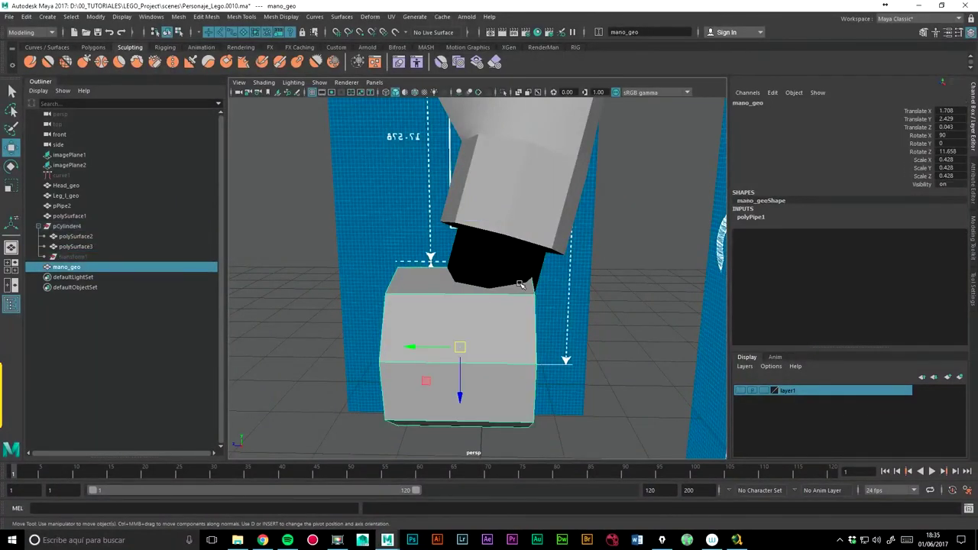
left_click_drag(523, 273, 454, 268, "alt")
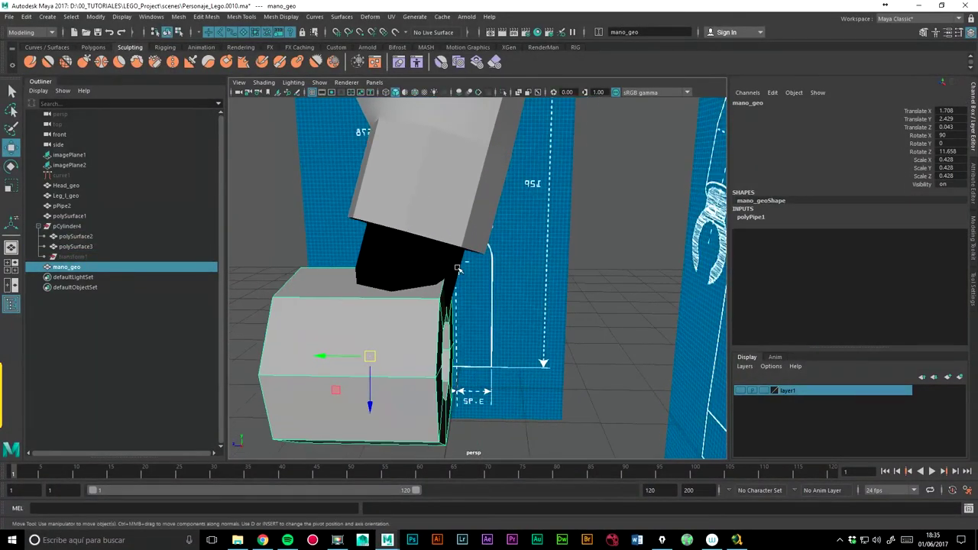
left_click(454, 267)
left_click_drag(435, 300, 441, 284, "alt")
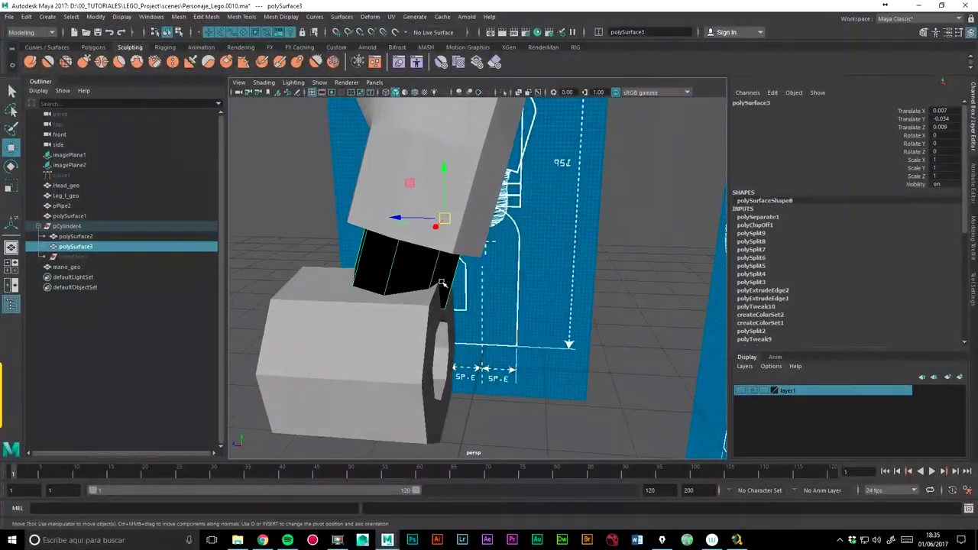
left_click(456, 309)
left_click_drag(321, 353, 338, 352)
mouse_move(382, 312)
left_mouse_down("alt")
mouse_move(478, 300)
mouse_move(497, 283)
left_mouse_up("alt")
right_click_drag(497, 283, 542, 237, "alt")
mouse_move(543, 238)
left_mouse_down("alt")
mouse_move(490, 309)
mouse_move(667, 315)
mouse_move(450, 312)
mouse_move(427, 267)
left_mouse_up("alt")
left_click(425, 271)
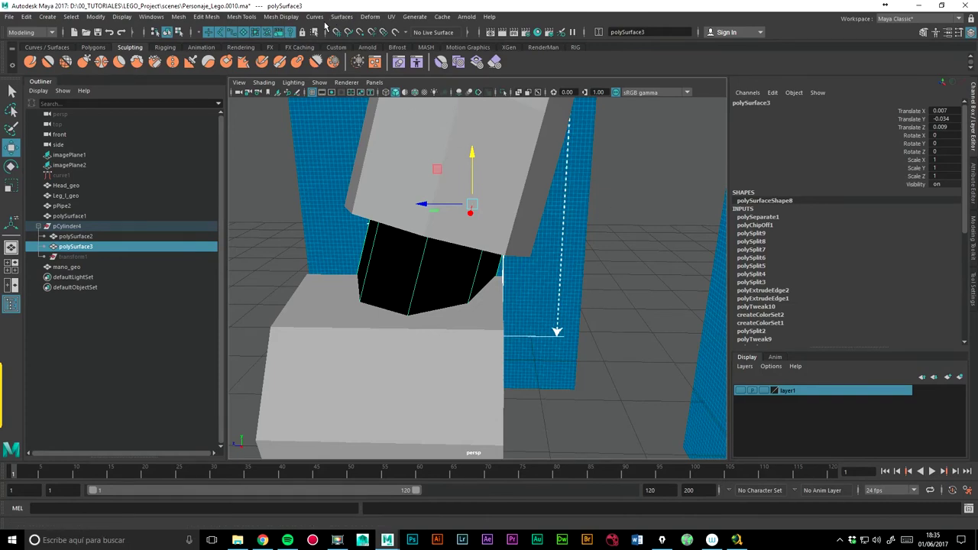
Reverse the normals of the black arm tube polySurface3 via Mesh Display > Reverse.
left_click(204, 17)
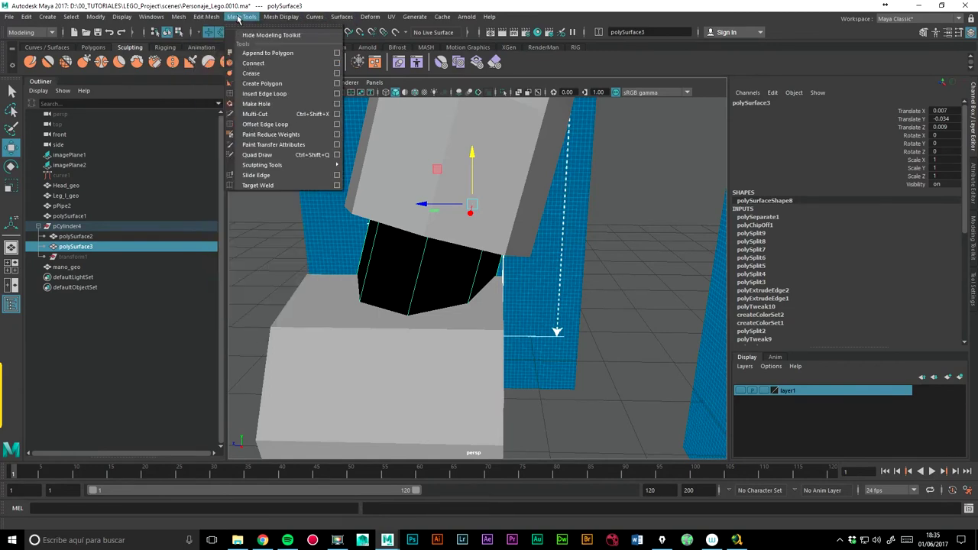
mouse_move(280, 17)
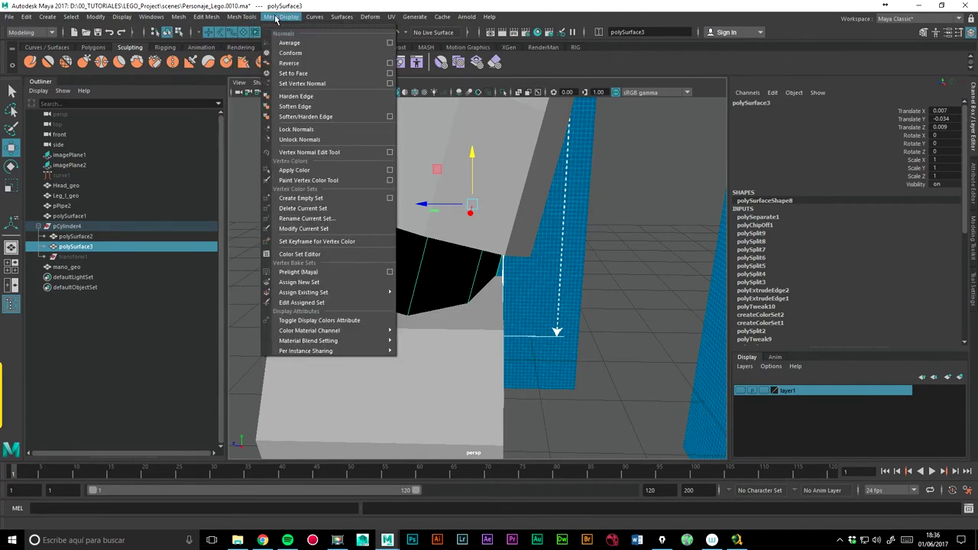
left_click(292, 63)
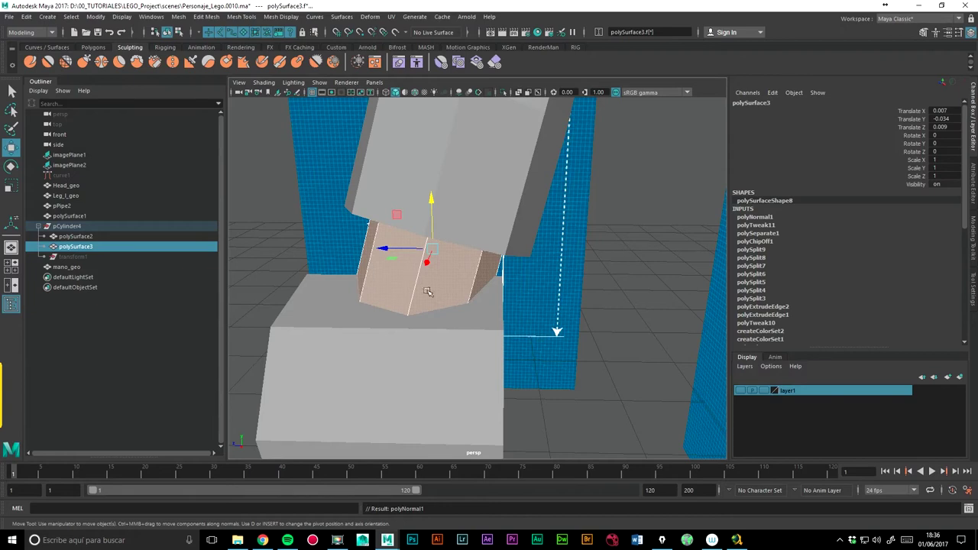
right_click_drag(428, 291, 432, 287)
mouse_move(432, 286)
left_mouse_down("alt")
mouse_move(575, 231)
mouse_move(468, 217)
mouse_move(518, 198)
left_mouse_up("alt")
Select polySurface3 and add the mano_geo hand box to the selection.
left_click(475, 265)
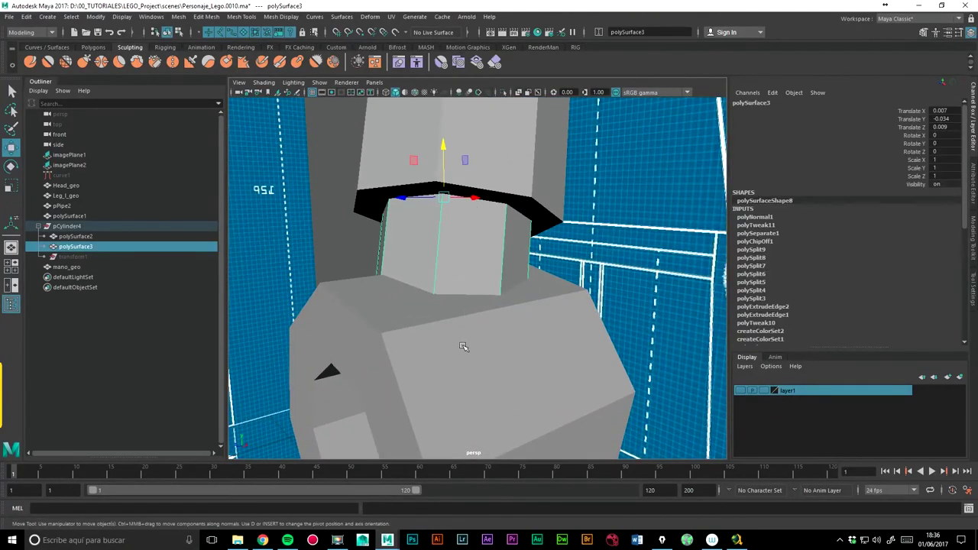
left_click(437, 349)
left_click(460, 257)
left_click(448, 334)
mouse_move(533, 226)
left_mouse_down("alt")
mouse_move(480, 236)
mouse_move(517, 316)
mouse_move(563, 317)
mouse_move(506, 302)
mouse_move(469, 331)
left_mouse_up("alt")
left_click(469, 332)
left_click(479, 343, "shift")
left_click_drag(615, 260, 527, 290, "alt")
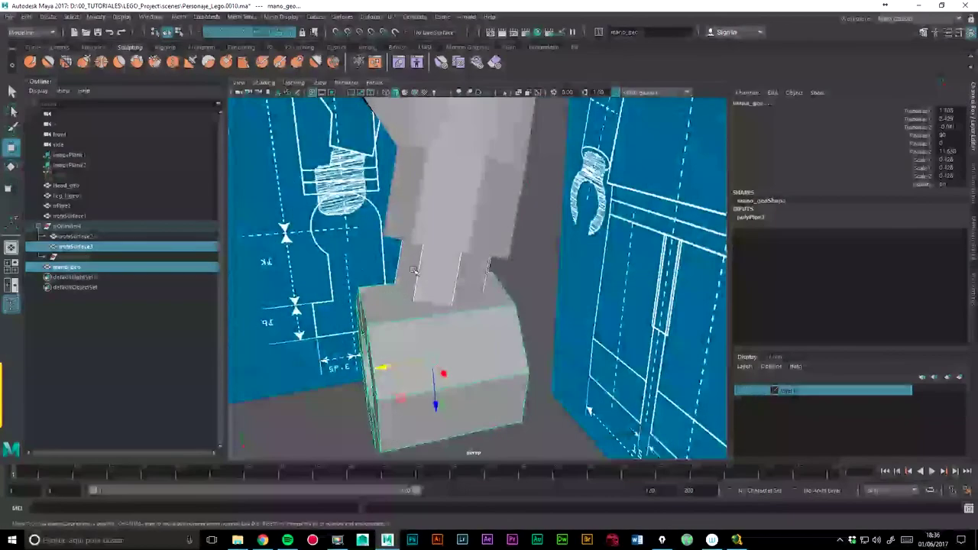
Increment and Save the scene as Personaje_Lego.0011.ma, confirming the overwrite.
left_click(179, 16)
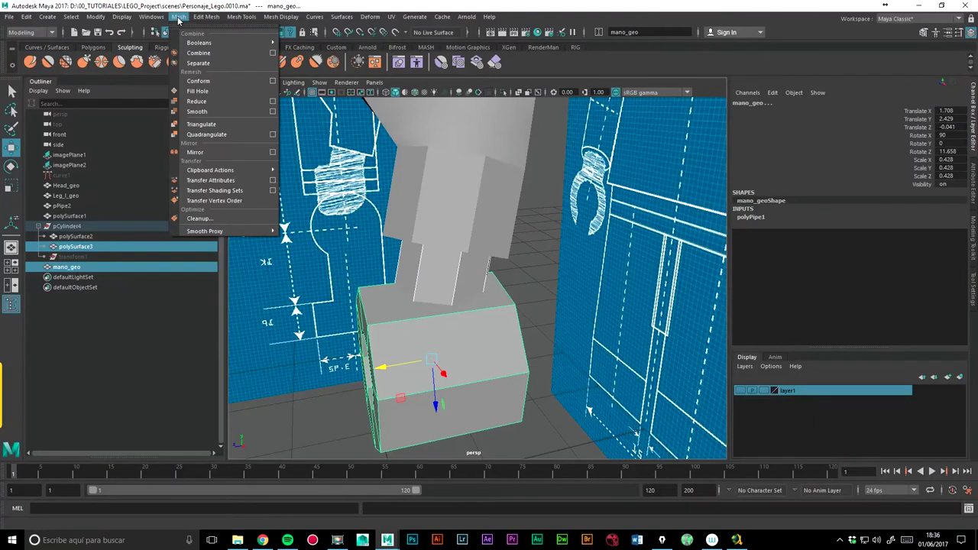
mouse_move(199, 43)
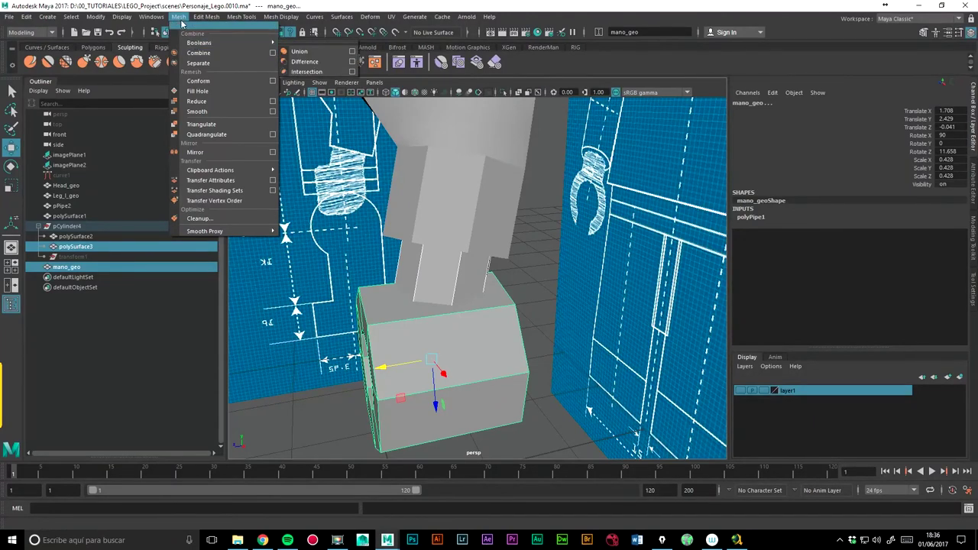
left_click(179, 16)
left_click(48, 16)
left_click(48, 16)
left_click(10, 16)
left_click(46, 67)
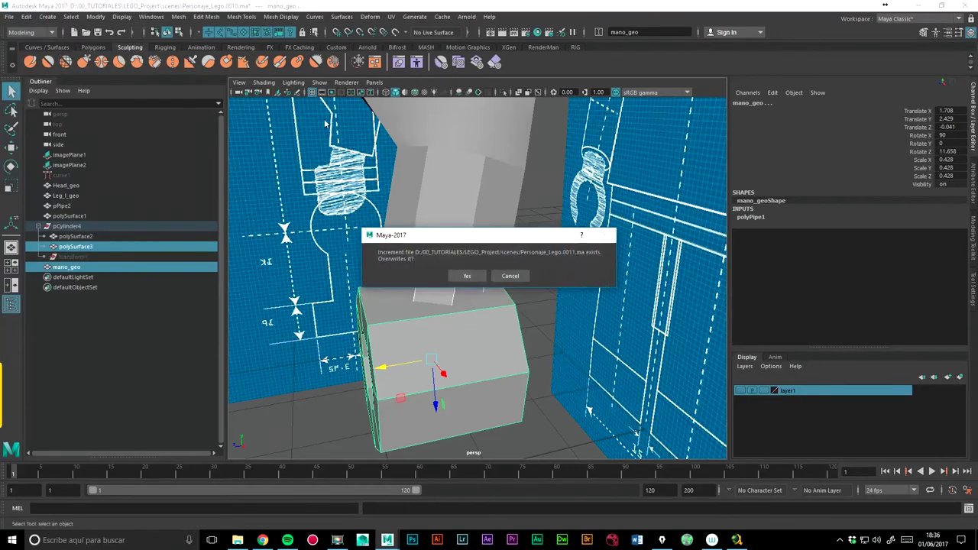
left_click(467, 276)
Inspect the hand and arm from several angles, then select the mano_geo hand box.
mouse_move(394, 290)
left_mouse_down("alt")
mouse_move(492, 329)
mouse_move(460, 302)
left_mouse_up("alt")
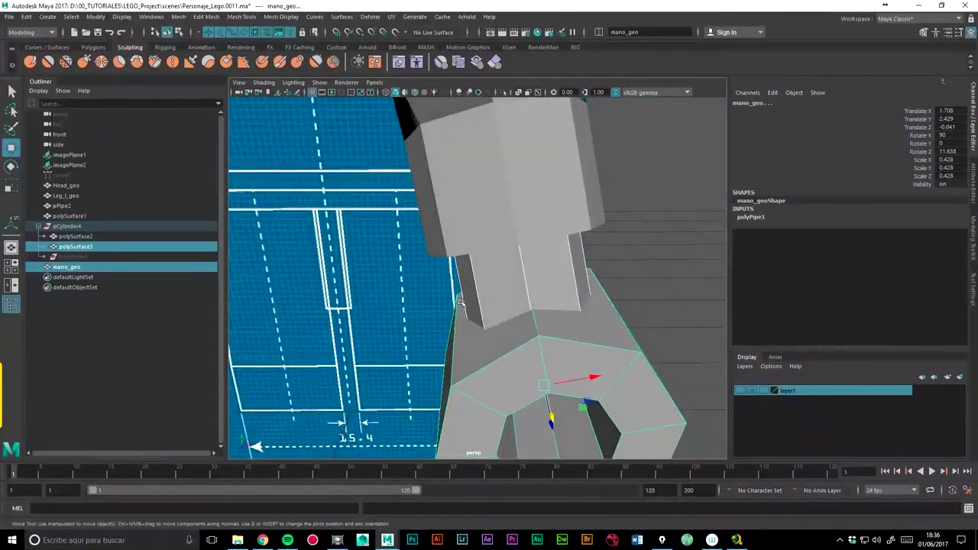
mouse_move(545, 310)
left_mouse_down("alt")
mouse_move(372, 324)
mouse_move(443, 323)
mouse_move(428, 329)
left_mouse_up("alt")
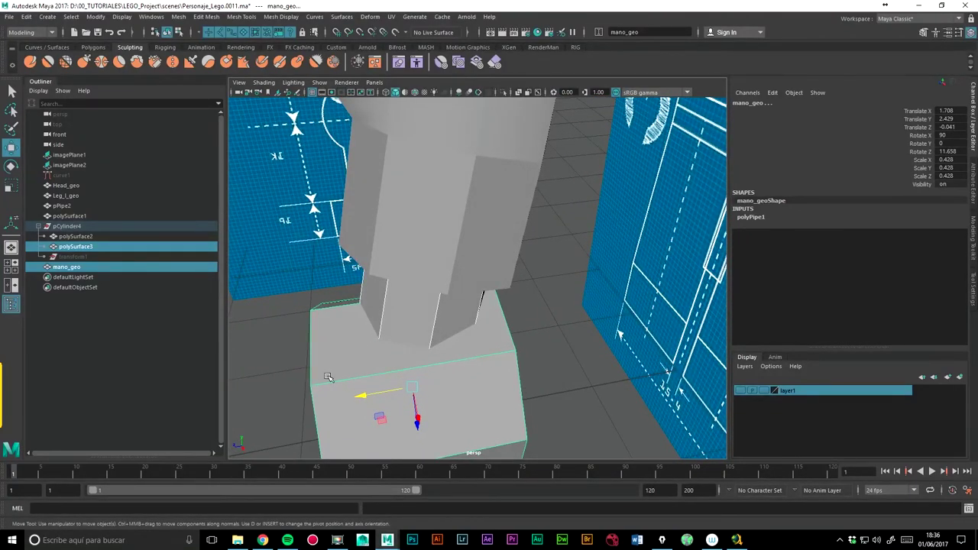
mouse_move(516, 348)
left_mouse_down("alt")
mouse_move(389, 256)
mouse_move(600, 265)
left_mouse_up("alt")
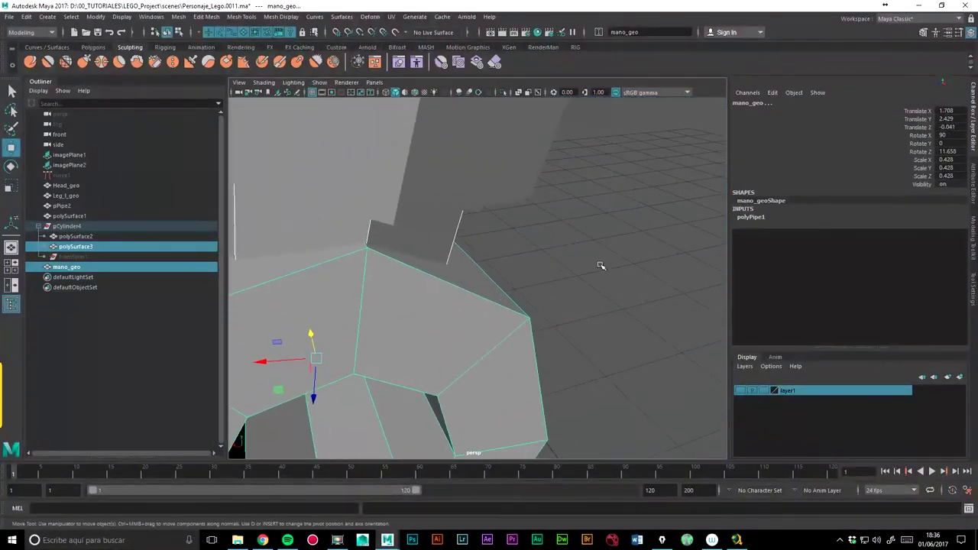
left_click(336, 238)
middle_click_drag(305, 206, 344, 217, "alt")
key("e")
mouse_move(344, 217)
left_mouse_down("alt")
mouse_move(371, 191)
mouse_move(408, 273)
mouse_move(358, 328)
mouse_move(551, 304)
left_mouse_up("alt")
left_click(368, 273)
key("w")
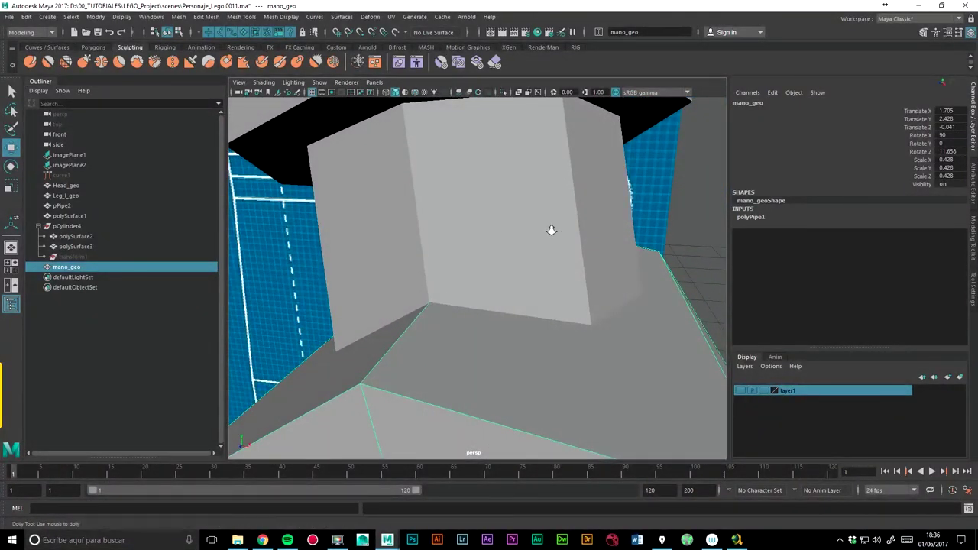
Add the arm tube to the selection so both pieces are ready for Booleans.
left_click_drag(550, 229, 490, 286, "alt")
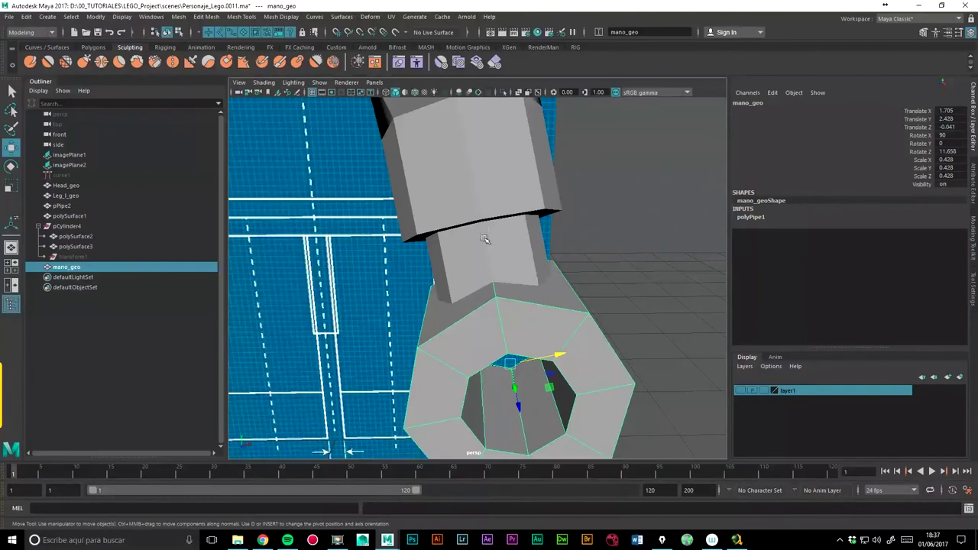
left_click(512, 246)
left_click(562, 314, "shift")
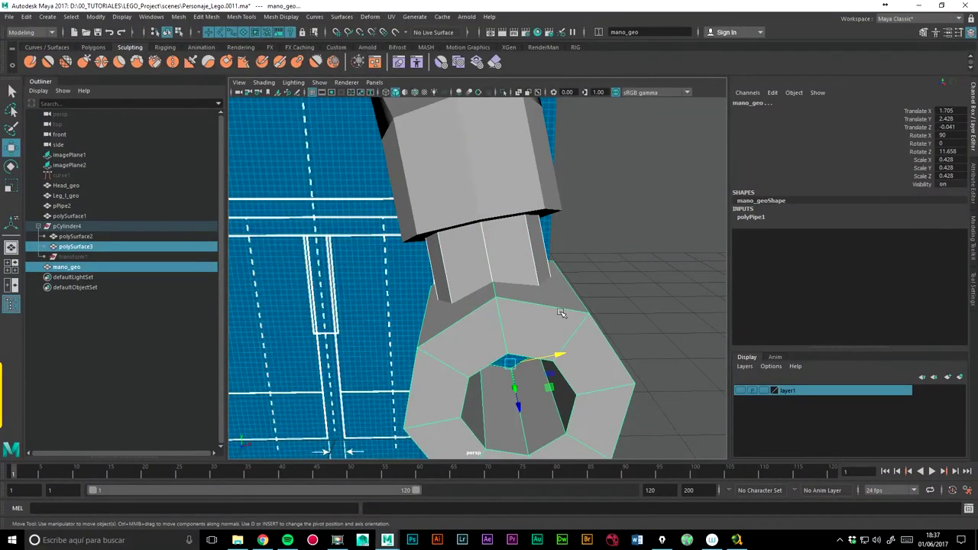
left_click(178, 16)
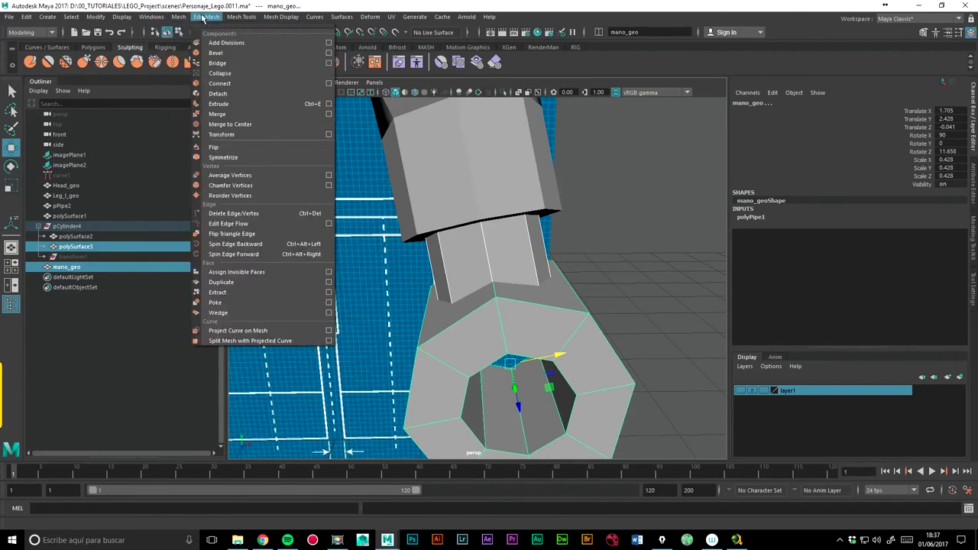
mouse_move(199, 43)
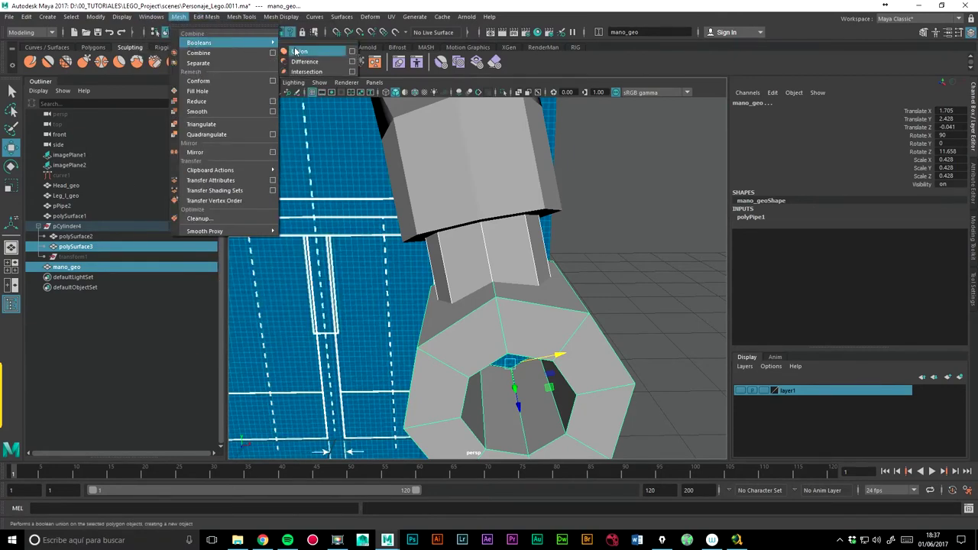
Apply Mesh > Booleans > Union to merge tube and hand box, then inspect the joint.
left_click(296, 54)
mouse_move(233, 339)
left_mouse_down("alt")
mouse_move(415, 245)
mouse_move(399, 302)
mouse_move(554, 338)
left_mouse_up("alt")
left_click(554, 339)
left_click(463, 321)
mouse_move(469, 321)
left_mouse_down("alt")
mouse_move(448, 255)
mouse_move(496, 268)
left_mouse_up("alt")
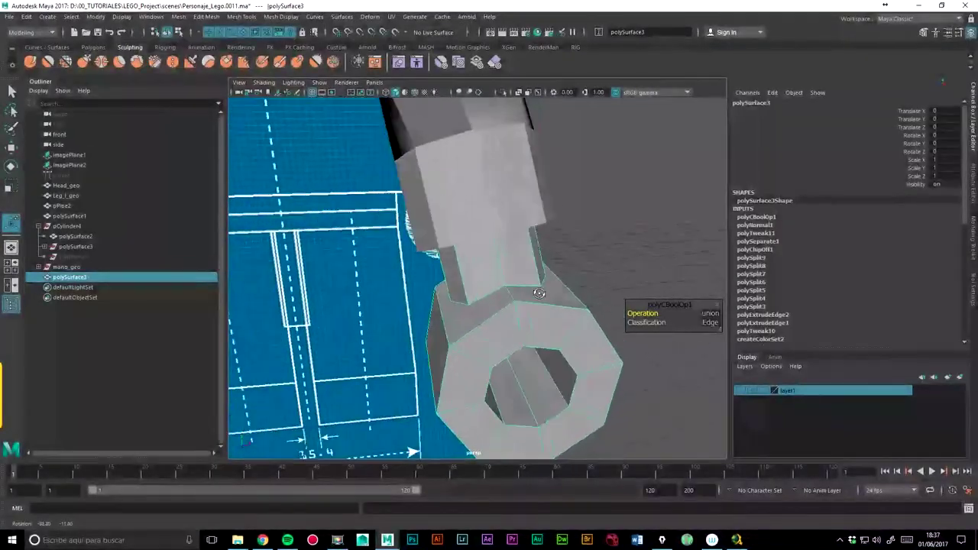
right_click_drag(497, 267, 534, 276, "alt")
left_click_drag(535, 276, 504, 265, "alt")
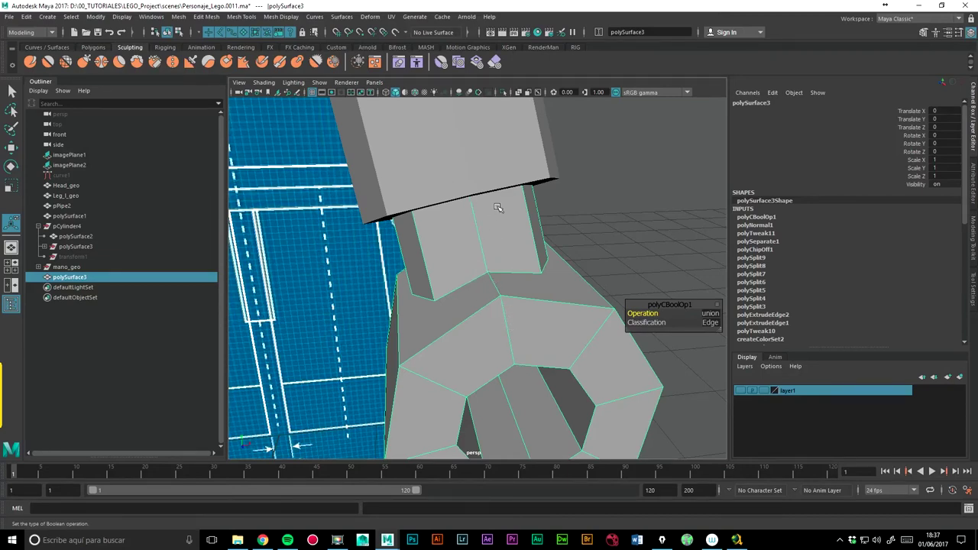
mouse_move(541, 266)
left_mouse_down("alt")
mouse_move(420, 279)
mouse_move(476, 273)
left_mouse_up("alt")
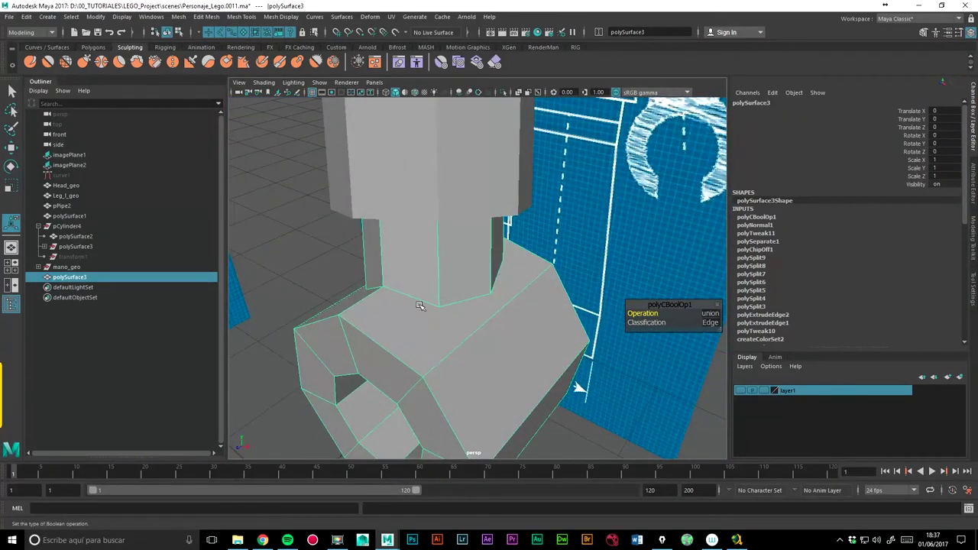
right_click_drag(416, 246, 426, 278)
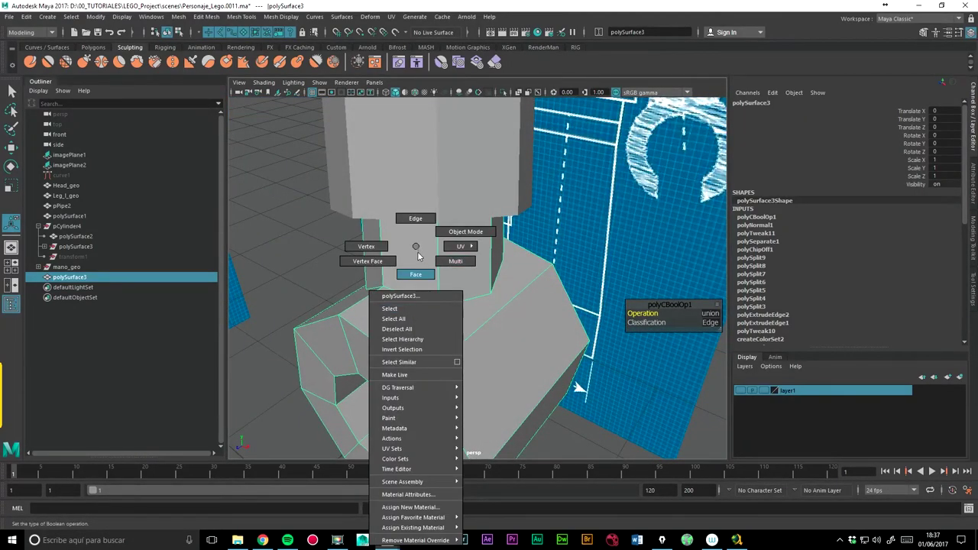
mouse_move(419, 246)
right_mouse_down()
mouse_move(421, 265)
mouse_move(454, 233)
right_mouse_up()
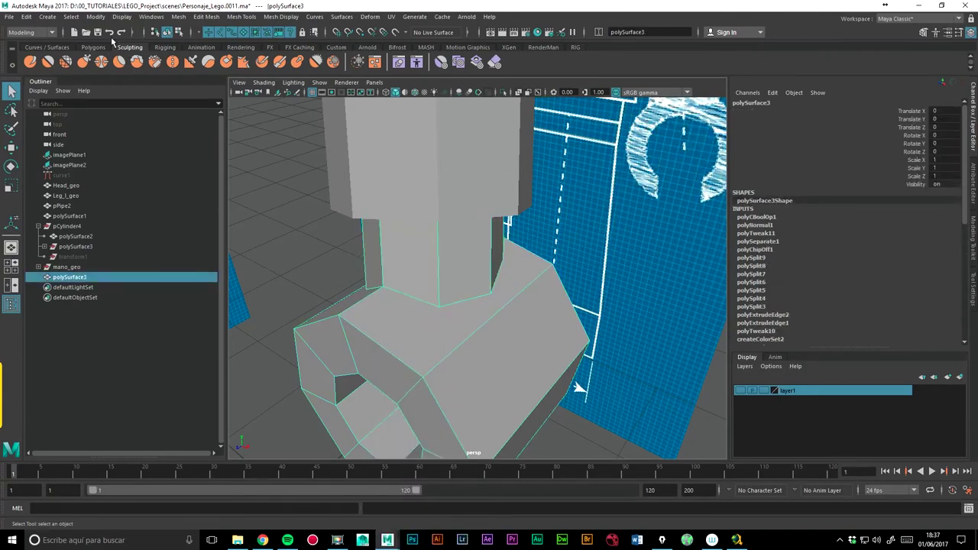
Delete the merged mesh's history with Edit > Delete by Type > History.
left_click(28, 16)
mouse_move(55, 137)
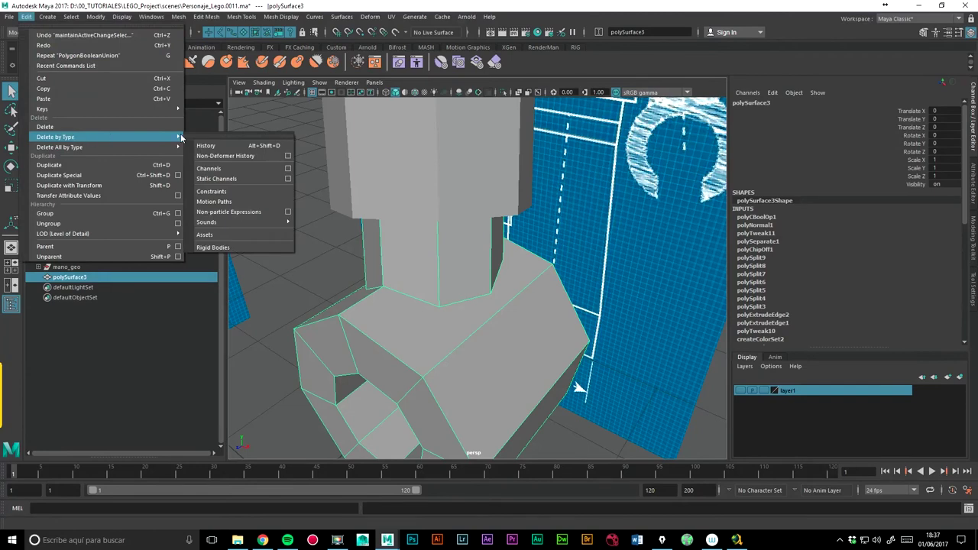
left_click(203, 146)
mouse_move(370, 277)
left_mouse_down("alt")
mouse_move(339, 267)
mouse_move(491, 284)
left_mouse_up("alt")
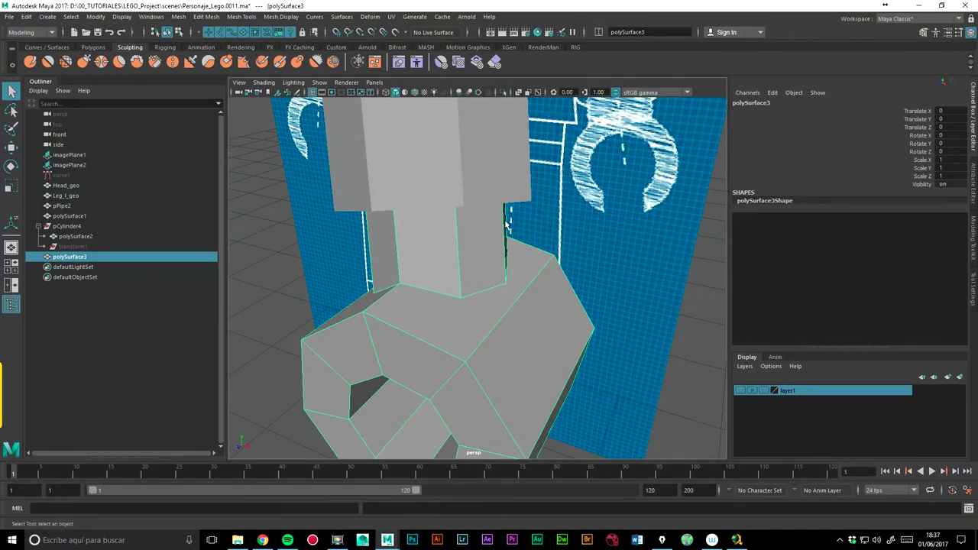
mouse_move(476, 240)
left_mouse_down("alt")
mouse_move(441, 290)
mouse_move(386, 290)
mouse_move(388, 269)
mouse_move(475, 246)
mouse_move(475, 286)
mouse_move(456, 331)
left_mouse_up("alt")
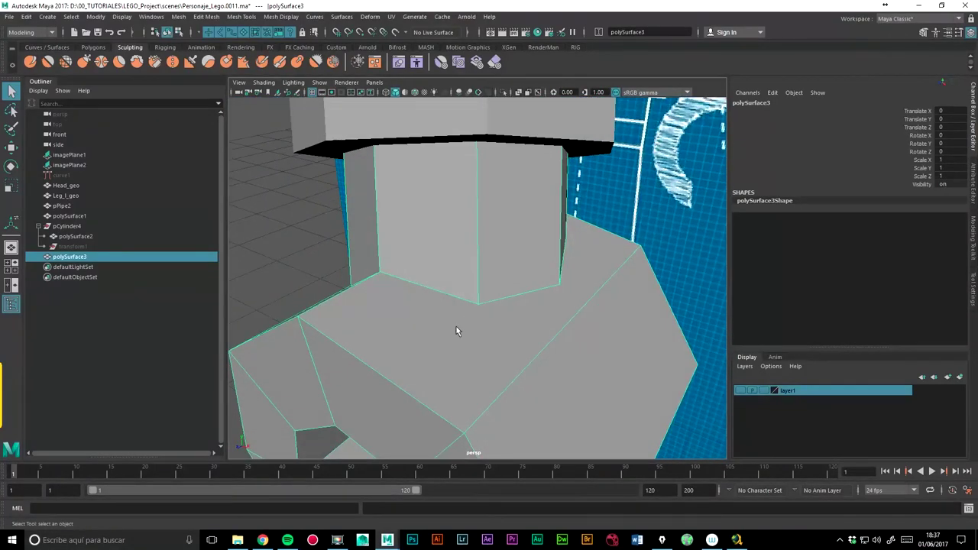
Inspect faces at the tube-to-hand joint in face selection mode.
right_click_drag(419, 247, 417, 275)
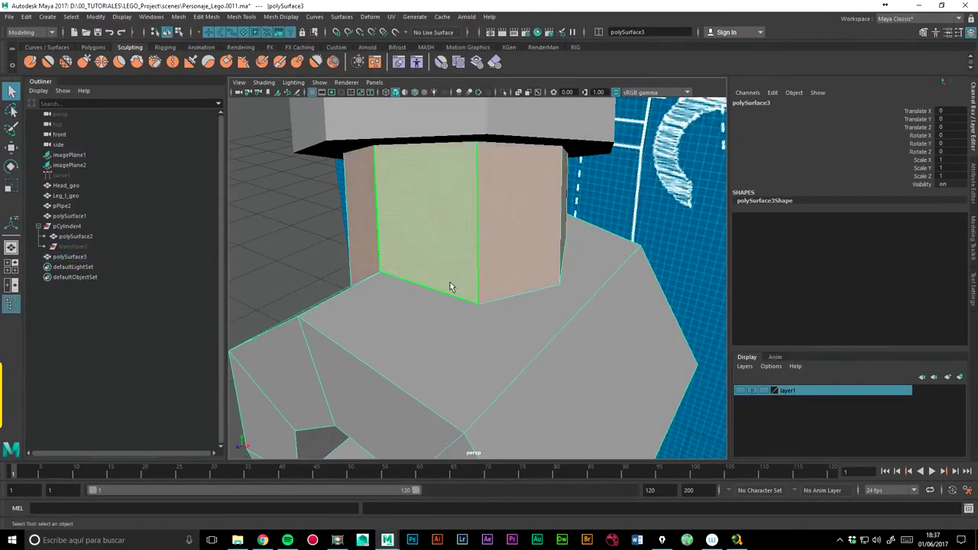
left_click(440, 350)
left_click(422, 344)
mouse_move(422, 344)
left_mouse_down("alt")
mouse_move(515, 339)
mouse_move(428, 350)
mouse_move(489, 278)
mouse_move(459, 257)
mouse_move(480, 257)
left_mouse_up("alt")
mouse_move(479, 257)
right_mouse_down("alt")
mouse_move(442, 269)
mouse_move(481, 233)
right_mouse_up("alt")
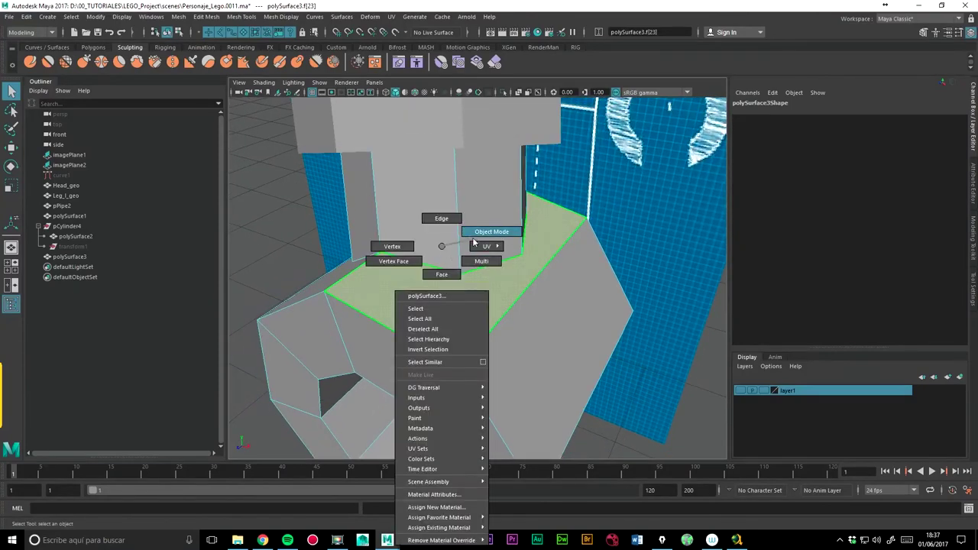
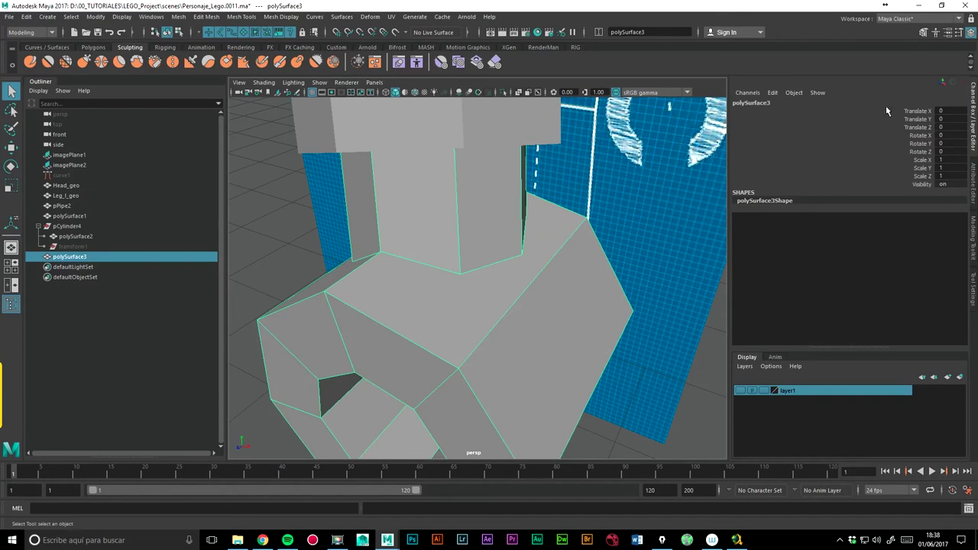
From the Modeling Toolkit, Multi-Cut an edge from the top vertex to the lower vertex.
left_click(922, 35)
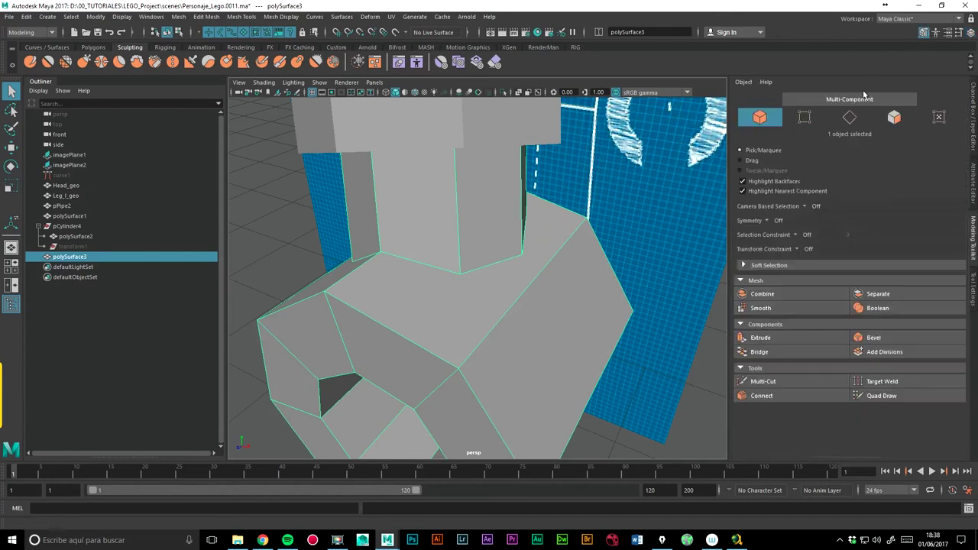
left_click(763, 381)
left_click(460, 273)
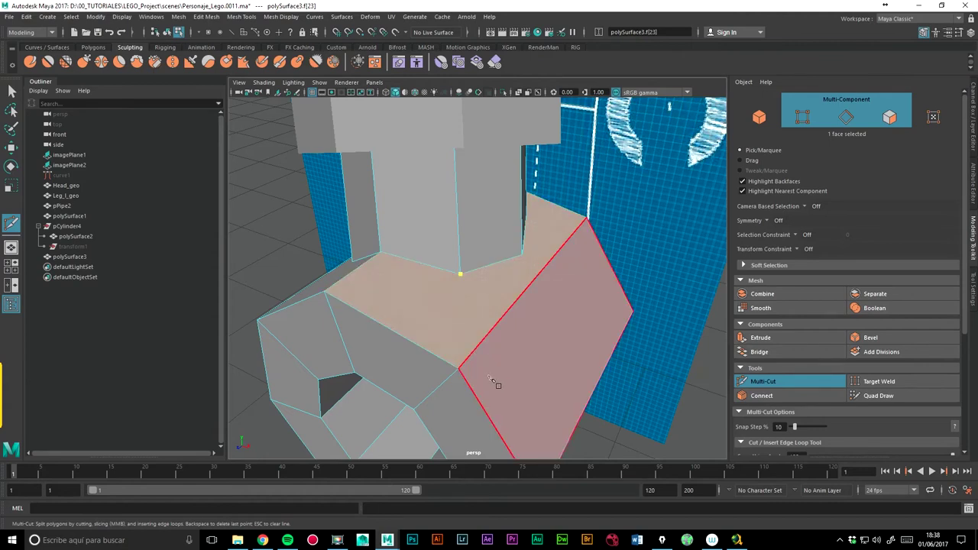
left_click(458, 369)
key("Return")
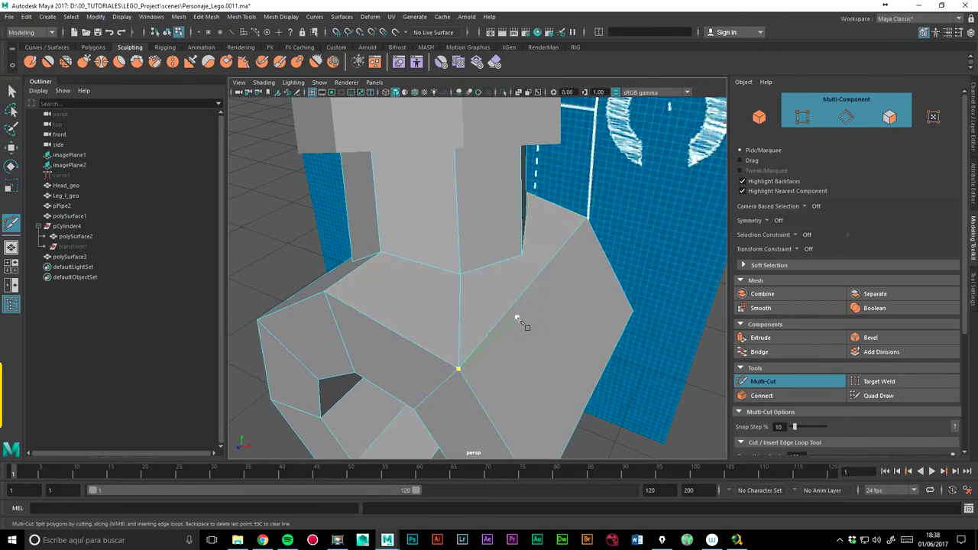
Insert an extra edge loop around the block with a Ctrl-click.
left_click_drag(534, 283, 437, 246, "alt")
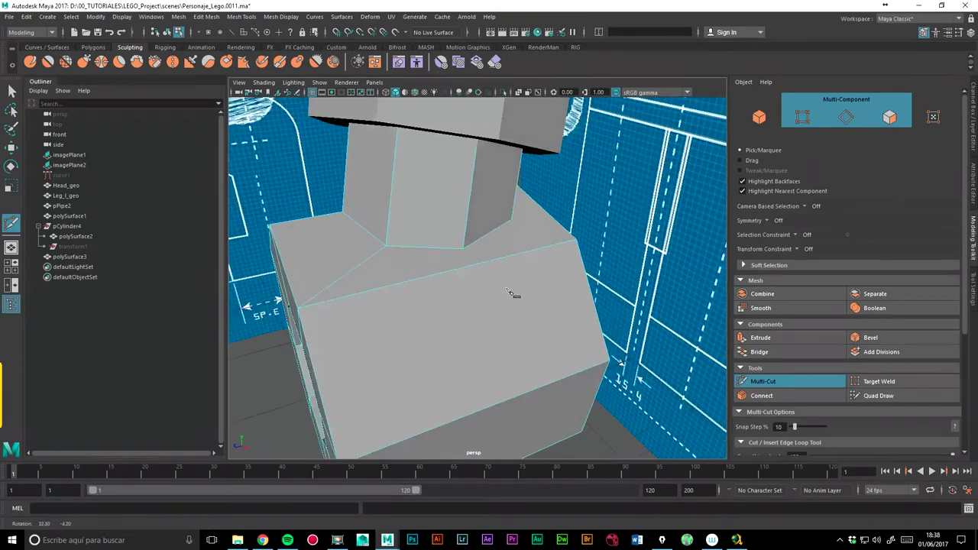
key("ctrl")
left_click(432, 250, "ctrl")
Cut another edge across the hexagonal side face from its upper to lower edge.
mouse_move(433, 251)
left_mouse_down("alt")
mouse_move(535, 243)
mouse_move(563, 294)
mouse_move(500, 312)
mouse_move(422, 304)
left_mouse_up("alt")
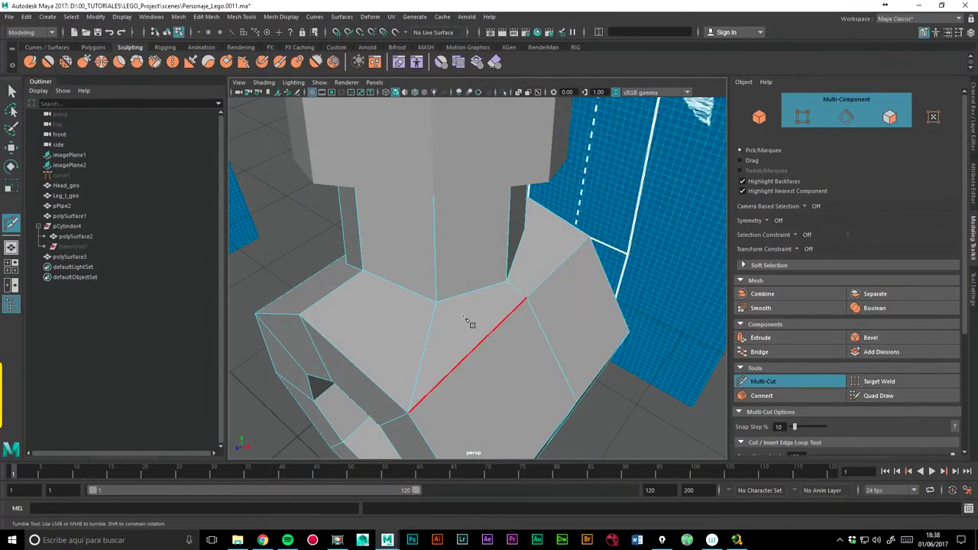
mouse_move(398, 312)
left_mouse_down("alt")
mouse_move(524, 301)
mouse_move(503, 300)
left_mouse_up("alt")
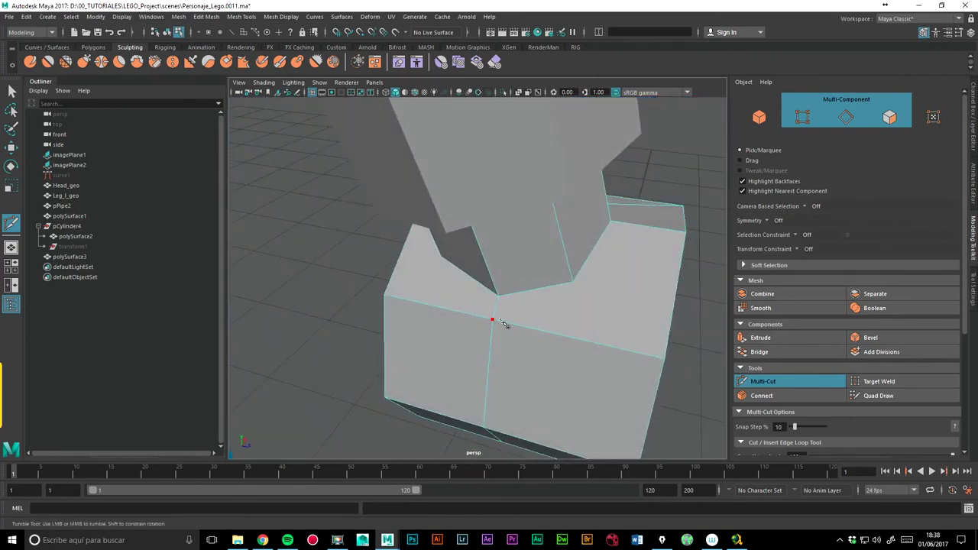
mouse_move(462, 294)
left_mouse_down("alt")
mouse_move(524, 295)
mouse_move(500, 259)
left_mouse_up("alt")
left_click(513, 258)
left_click(506, 315)
Cancel the stray cut point and return to object mode with the hand selected.
mouse_move(434, 280)
left_mouse_down("alt")
mouse_move(573, 287)
mouse_move(489, 275)
left_mouse_up("alt")
left_click(455, 236)
key("Escape")
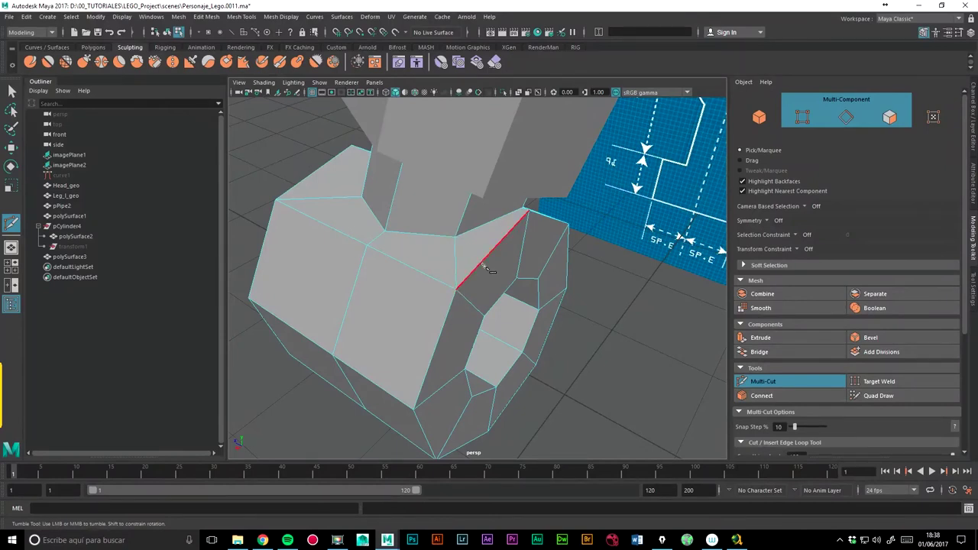
mouse_move(484, 267)
right_mouse_down("alt")
mouse_move(500, 311)
mouse_move(467, 295)
right_mouse_up("alt")
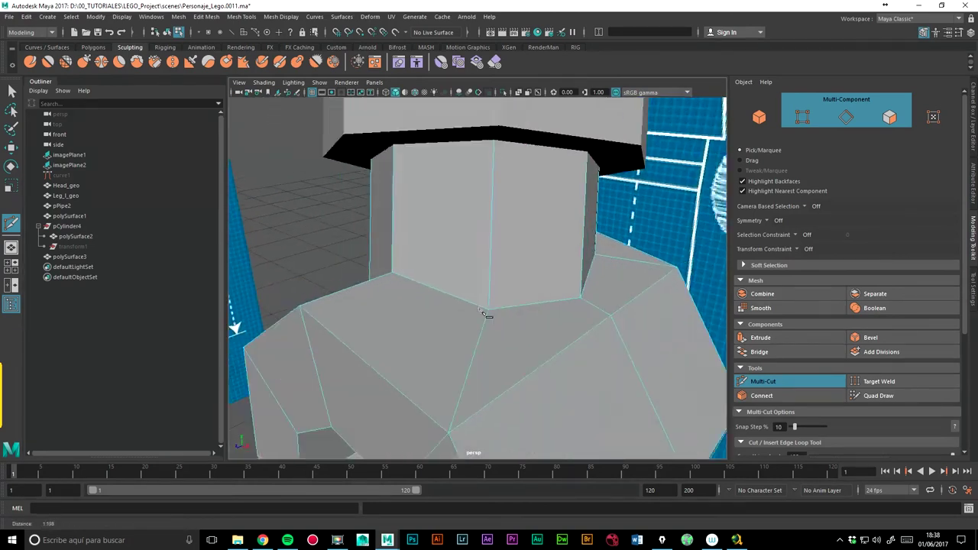
key("w")
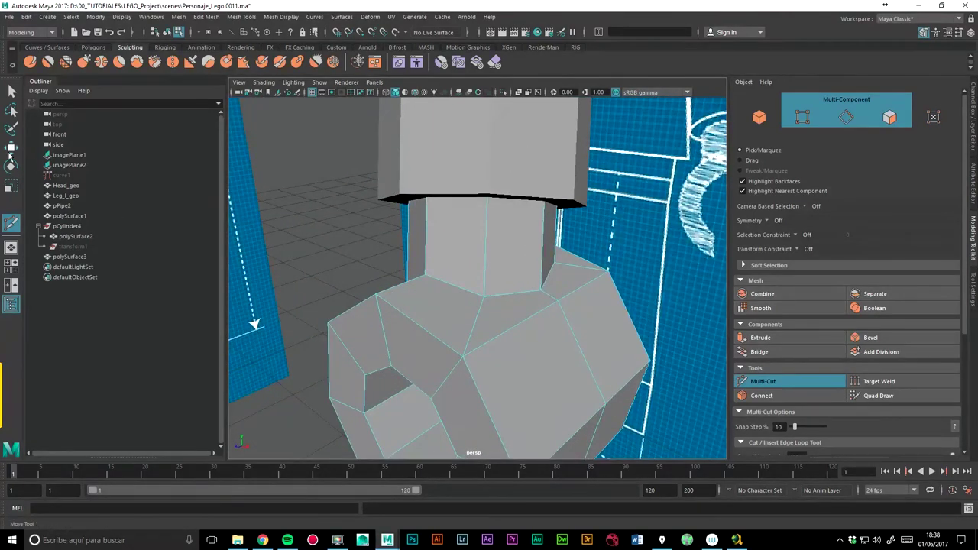
right_click_drag(461, 235, 493, 222)
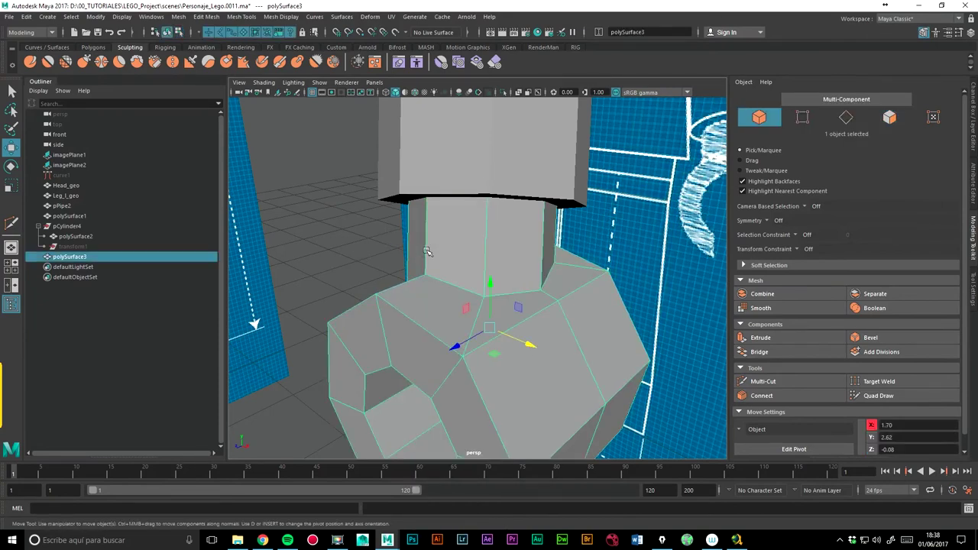
Check polySurface3 in smooth preview (3), then revert to the low-poly view (1).
key("3")
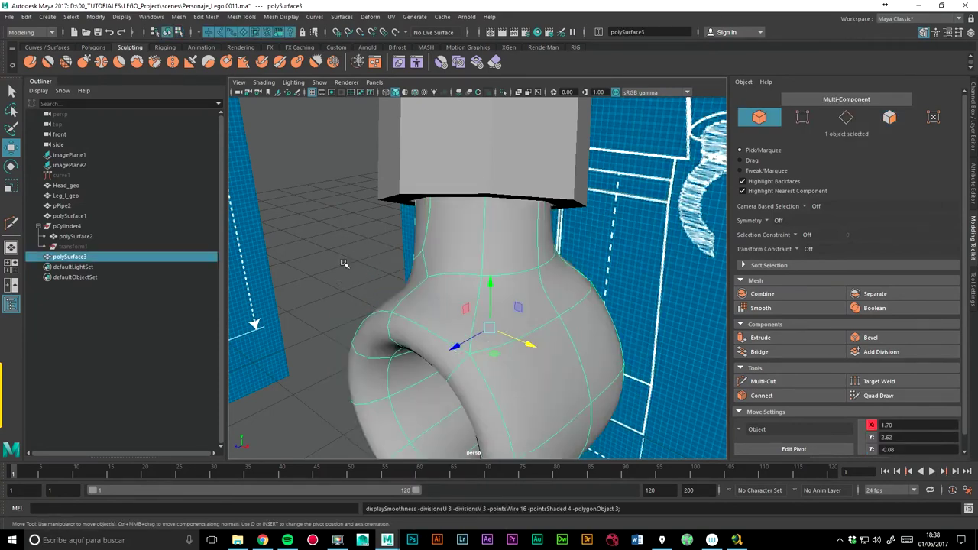
left_click(344, 264)
mouse_move(344, 264)
left_mouse_down("alt")
mouse_move(518, 264)
mouse_move(501, 303)
left_mouse_up("alt")
left_click(500, 302)
key("1")
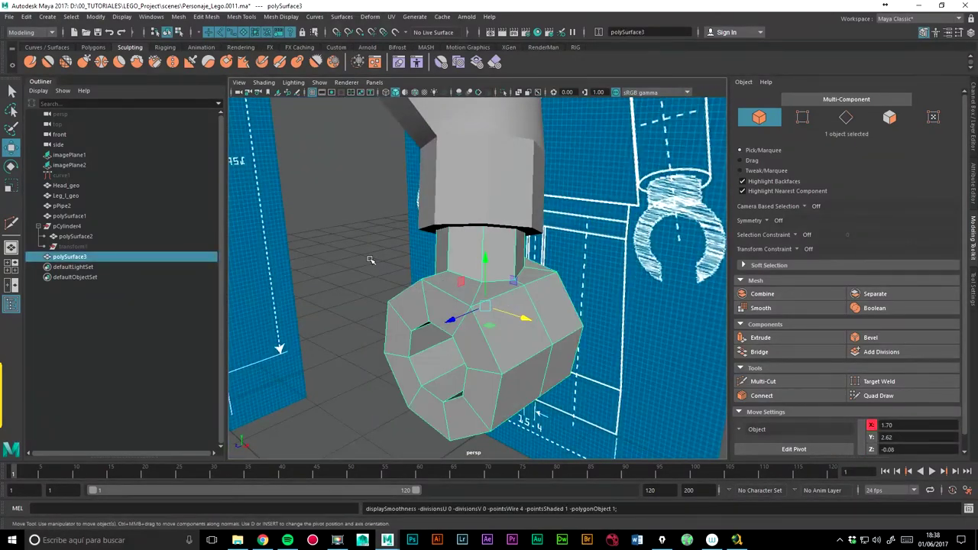
left_click(371, 260)
mouse_move(371, 261)
left_mouse_down("alt")
mouse_move(454, 294)
mouse_move(452, 269)
left_mouse_up("alt")
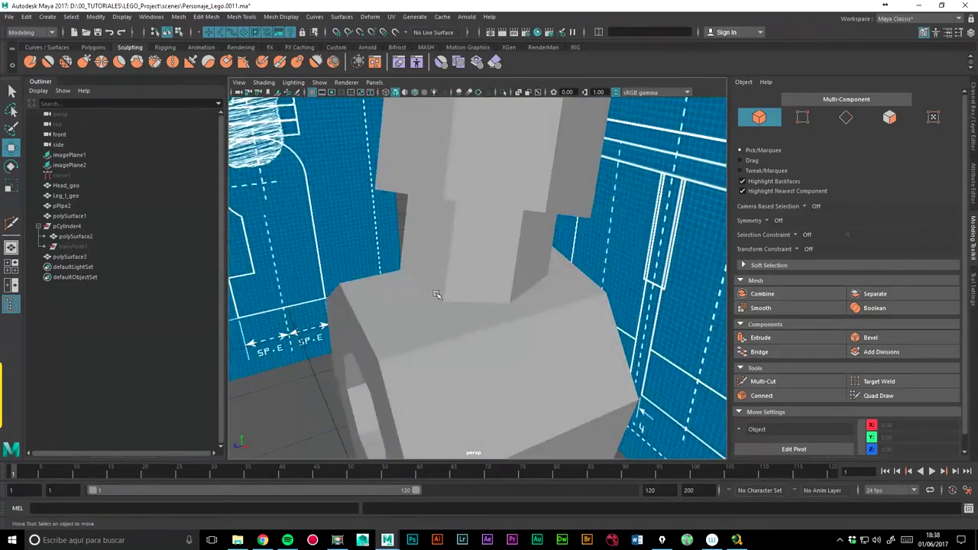
left_click(453, 269)
left_click_drag(375, 298, 687, 264, "alt")
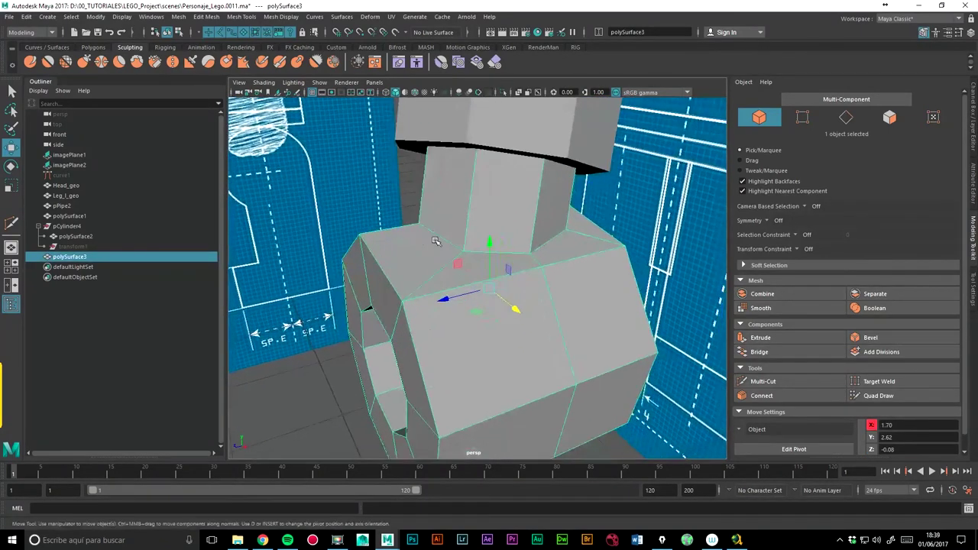
Multi-Cut a new edge from the wrist vertex down to the lower edge.
left_click(763, 381)
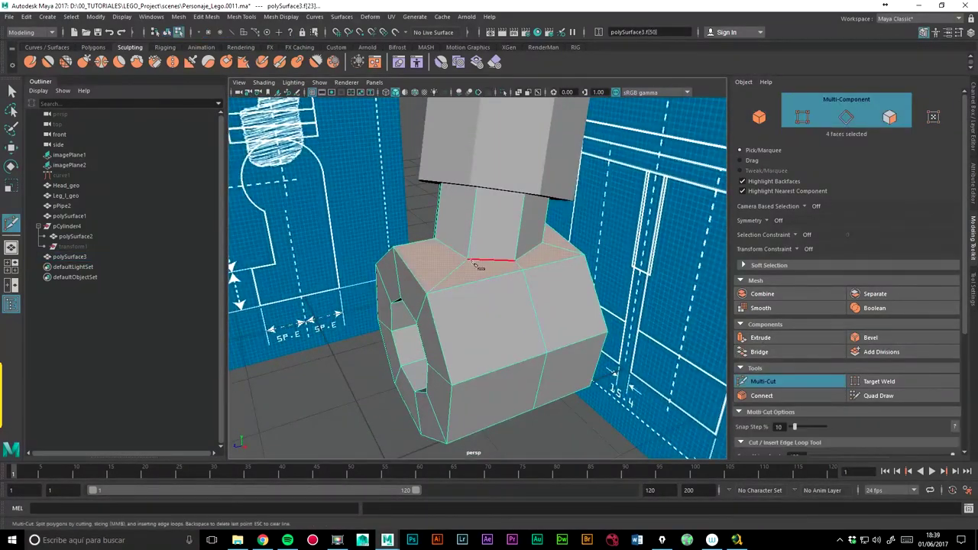
scroll(472, 235, "up", 3)
scroll(472, 236, "up", 3)
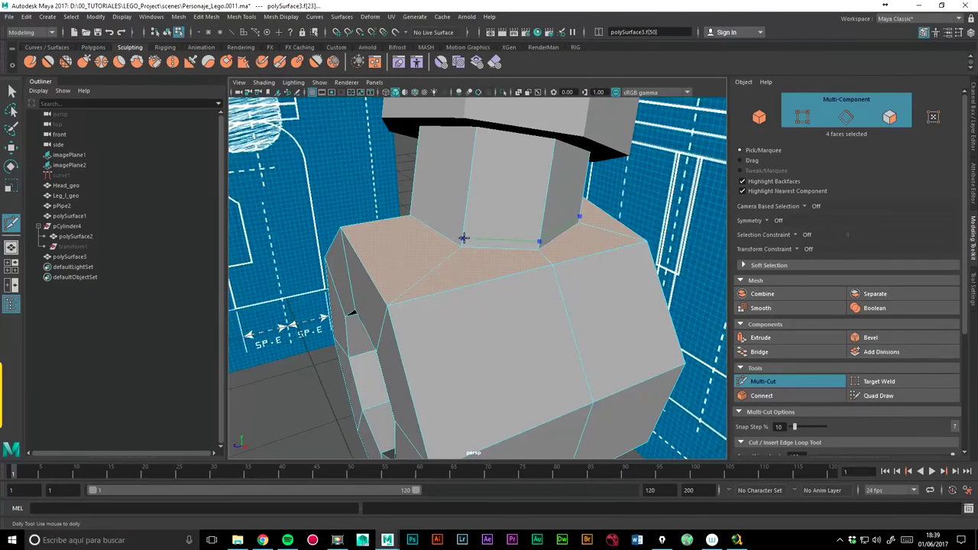
left_click_drag(484, 260, 484, 232, "alt")
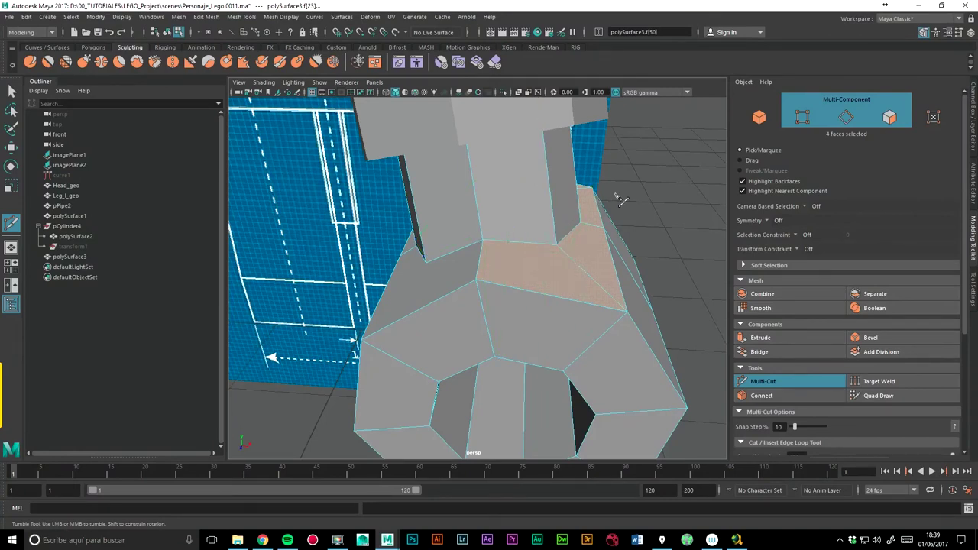
left_click_drag(619, 199, 482, 281, "alt")
left_click(493, 297)
left_click(492, 341)
mouse_move(519, 298)
left_mouse_down("alt")
mouse_move(403, 289)
mouse_move(484, 207)
left_mouse_up("alt")
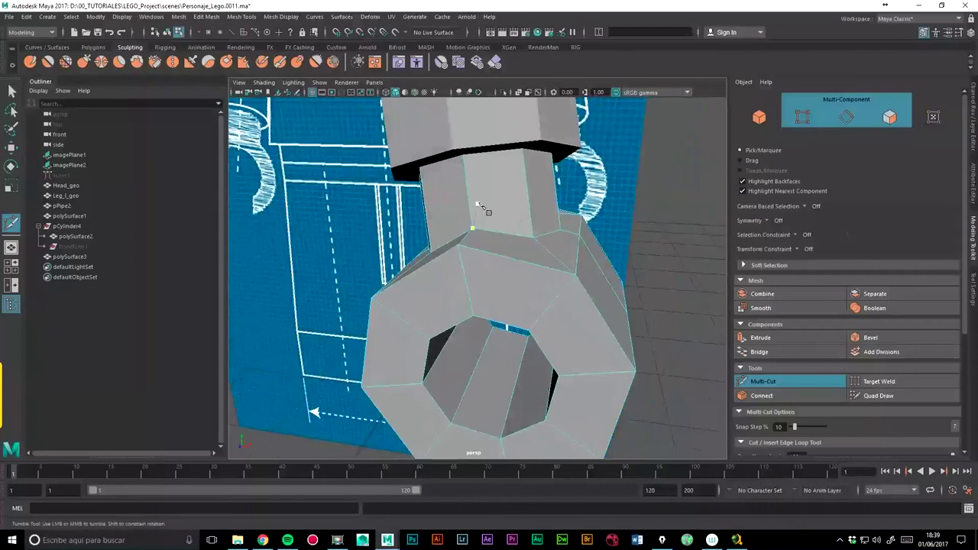
left_click(477, 222)
scroll(489, 222, "up", 3)
mouse_move(467, 244)
left_mouse_down("alt")
mouse_move(524, 262)
mouse_move(483, 273)
left_mouse_up("alt")
mouse_move(524, 245)
left_mouse_down("alt")
mouse_move(676, 188)
mouse_move(497, 273)
left_mouse_up("alt")
middle_click_drag(450, 271, 470, 230, "alt")
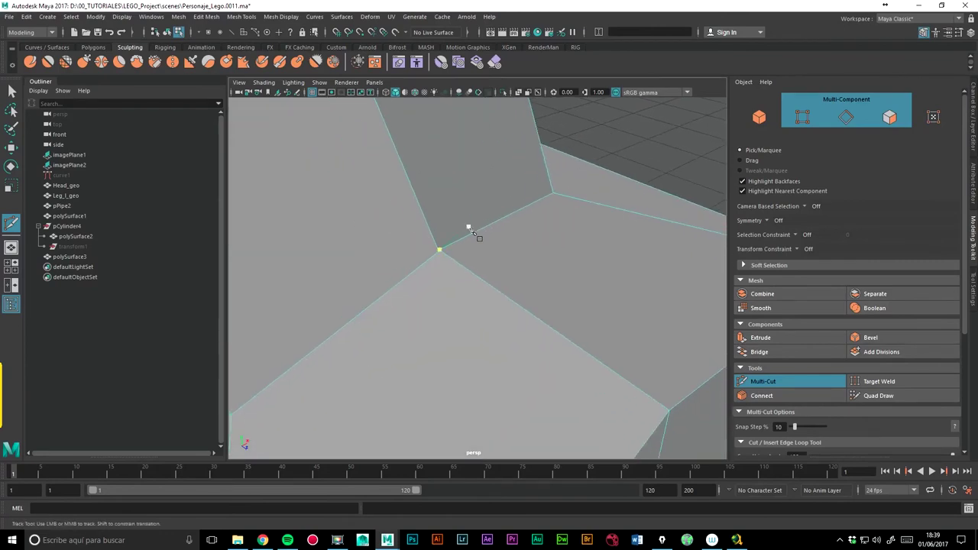
mouse_move(470, 229)
right_mouse_down("alt")
mouse_move(531, 229)
mouse_move(470, 248)
right_mouse_up("alt")
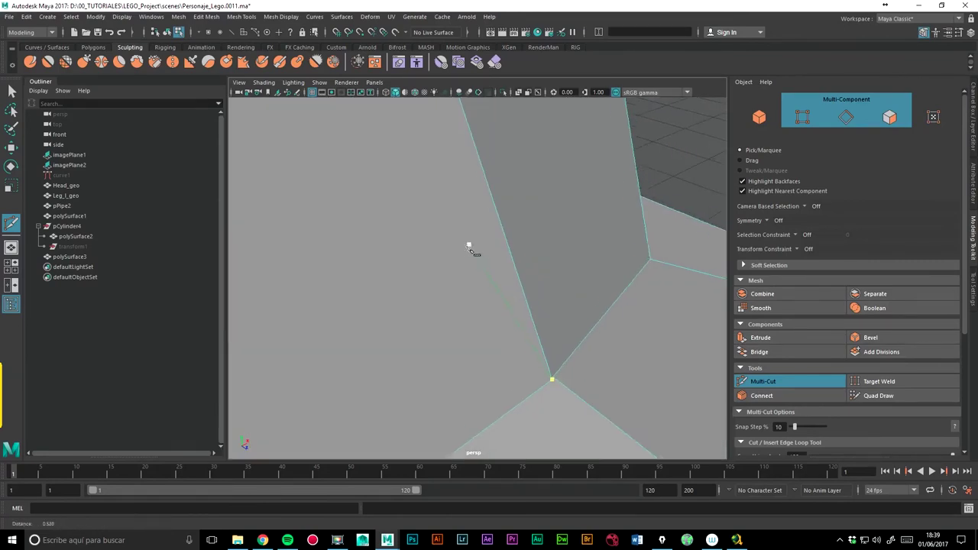
Switch polySurface3 to vertex mode and choose Target Weld in the Modeling Toolkit.
key("w")
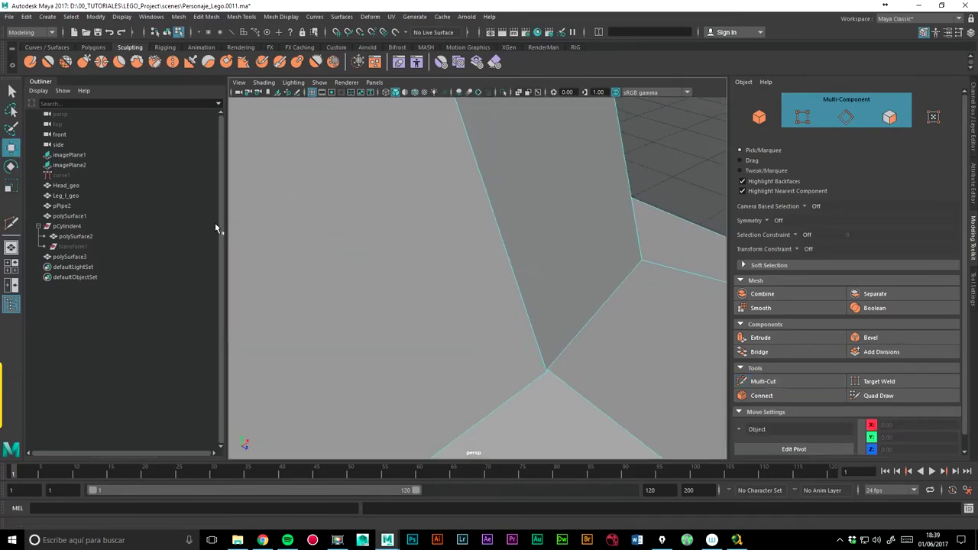
mouse_move(563, 354)
left_mouse_down("alt")
mouse_move(452, 300)
mouse_move(463, 295)
mouse_move(456, 309)
left_mouse_up("alt")
right_click(456, 309)
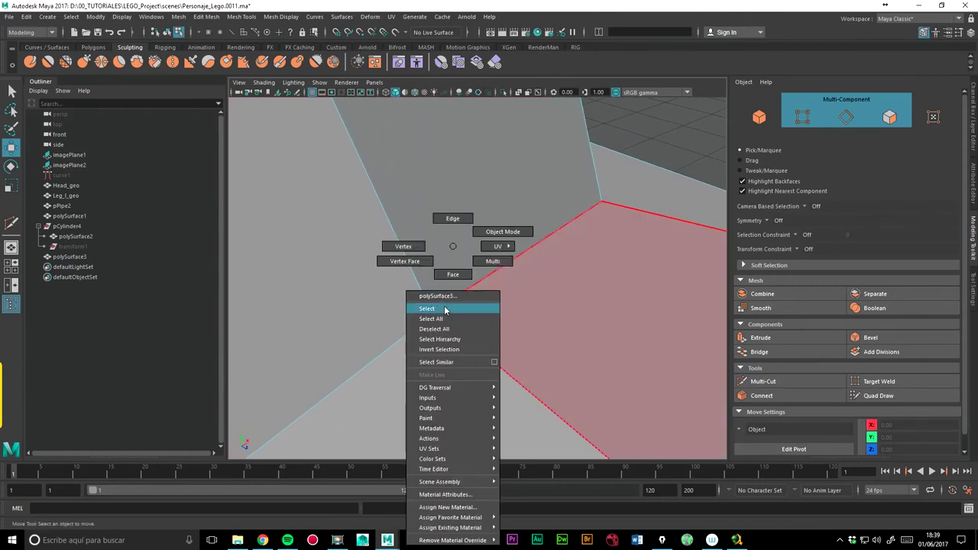
left_click(402, 246)
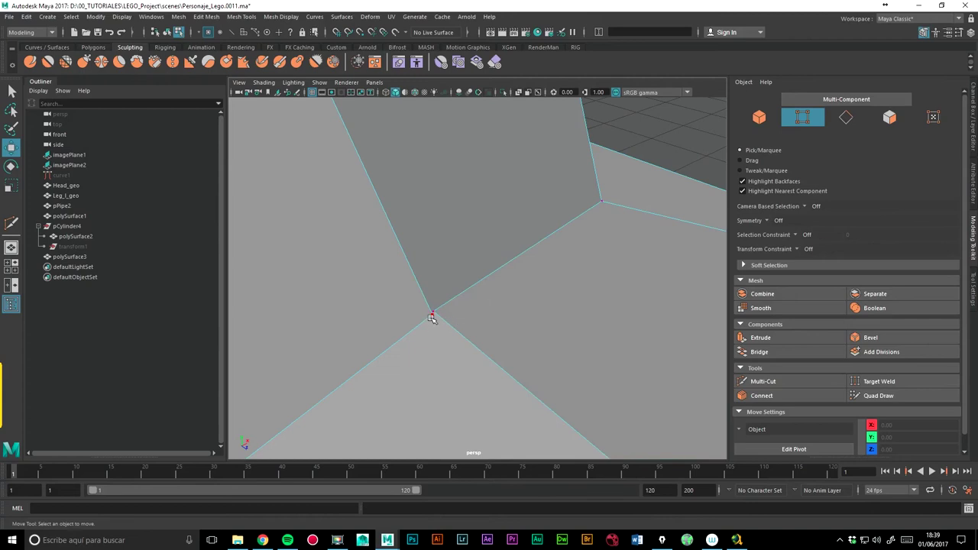
left_click(871, 385)
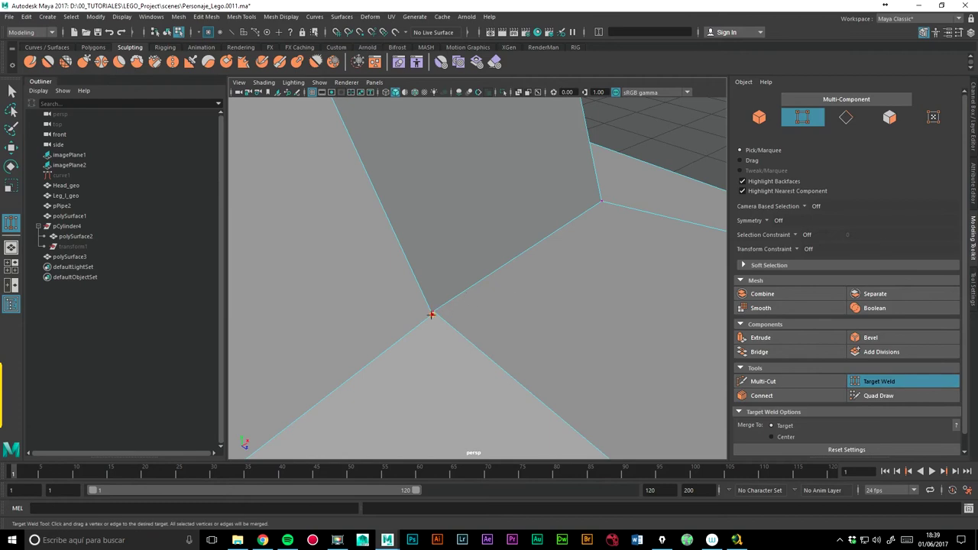
Weld the stray vertices onto their neighbours, then return to object mode.
mouse_move(576, 216)
left_mouse_down("alt")
mouse_move(520, 296)
mouse_move(509, 277)
left_mouse_up("alt")
mouse_move(509, 277)
right_mouse_down("alt")
mouse_move(717, 262)
mouse_move(646, 290)
right_mouse_up("alt")
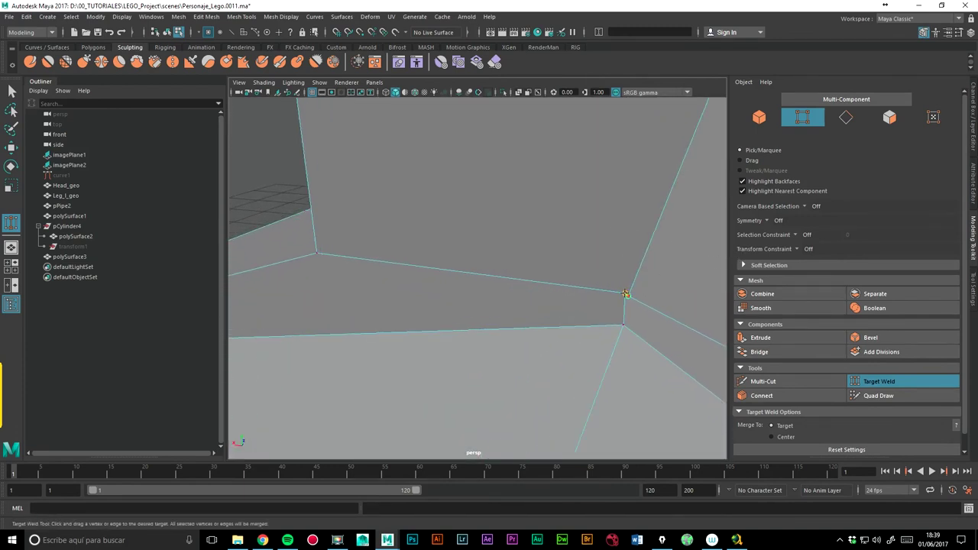
right_click_drag(596, 234, 410, 252, "alt")
mouse_move(410, 251)
left_mouse_down("alt")
mouse_move(546, 284)
mouse_move(463, 287)
mouse_move(500, 236)
left_mouse_up("alt")
right_click_drag(499, 237, 428, 229, "alt")
left_click(9, 147)
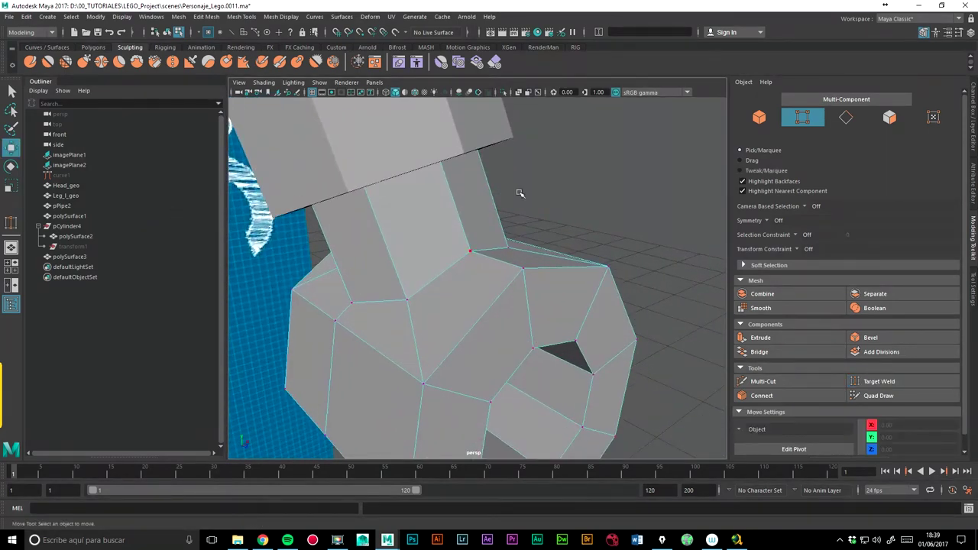
right_click_drag(481, 207, 525, 188)
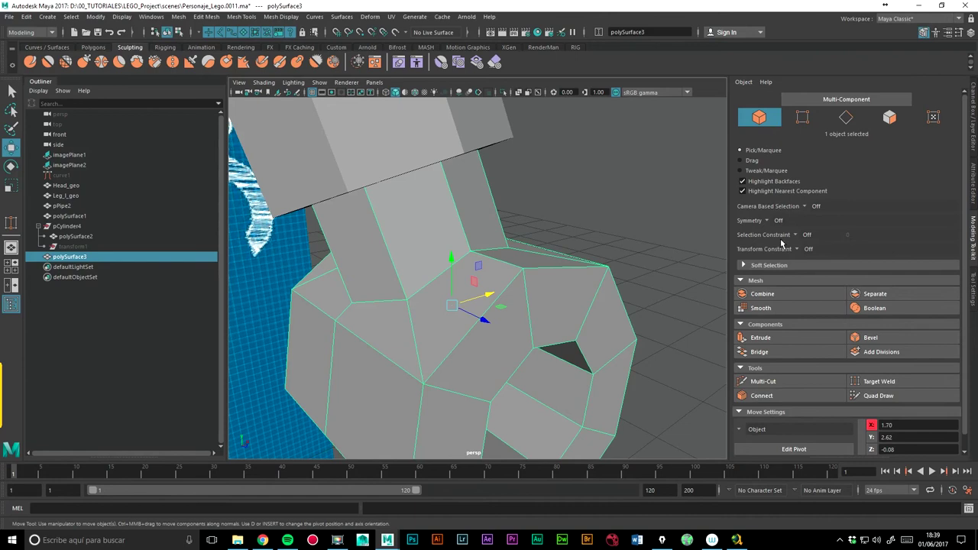
Multi-Cut a vertical edge upward from the block face's lower corner vertex above the shoulder.
left_click(771, 382)
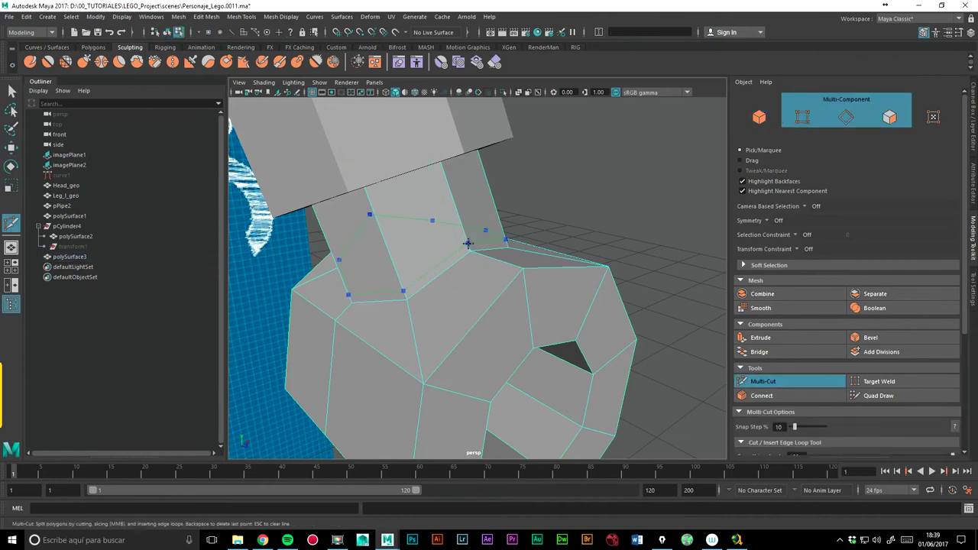
scroll(477, 234, "up", 3)
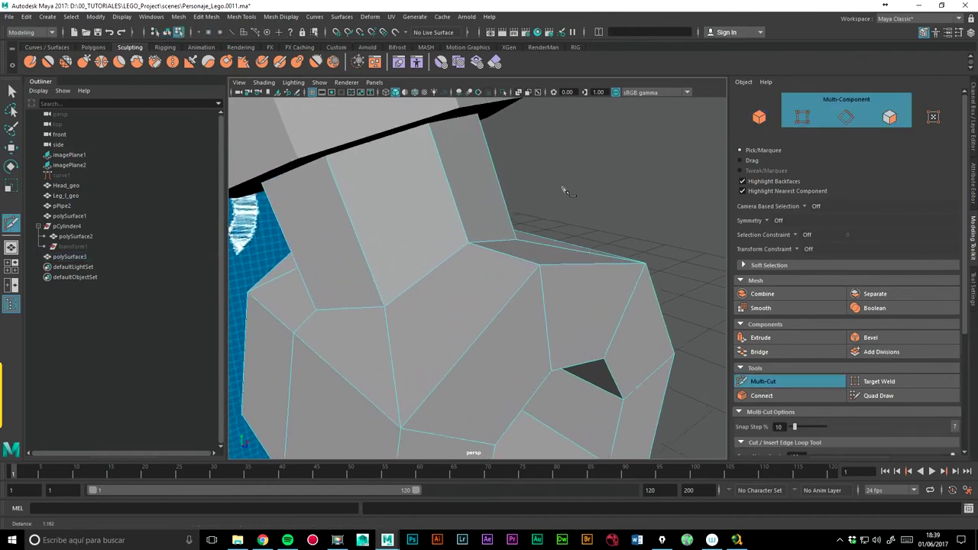
left_click_drag(441, 217, 519, 202, "alt")
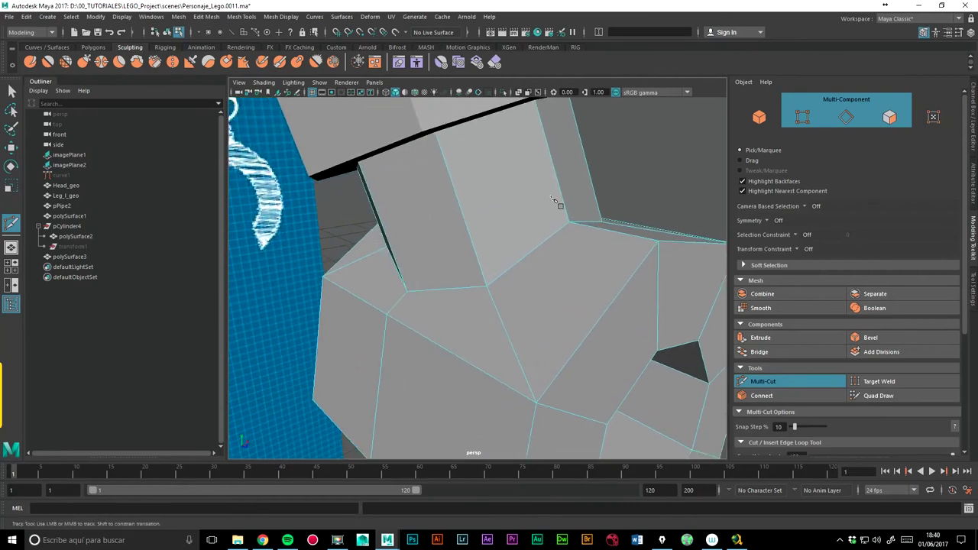
scroll(555, 201, "up", 2)
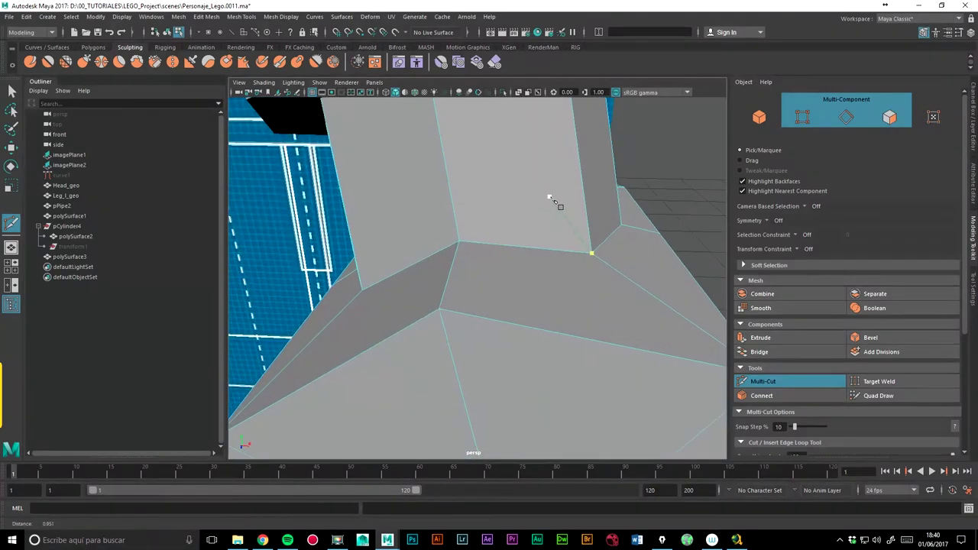
mouse_move(579, 203)
middle_mouse_down("alt")
mouse_move(486, 240)
mouse_move(527, 222)
middle_mouse_up("alt")
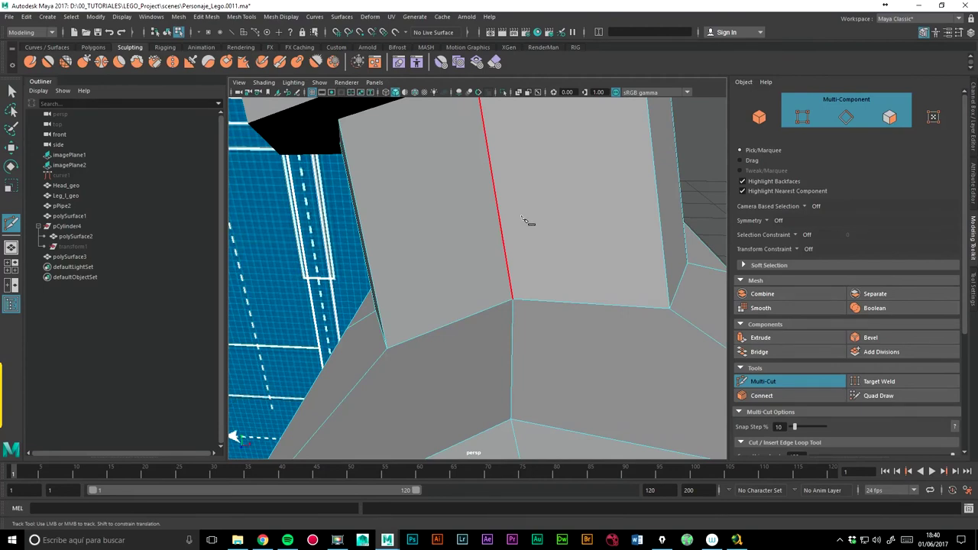
left_click(532, 205)
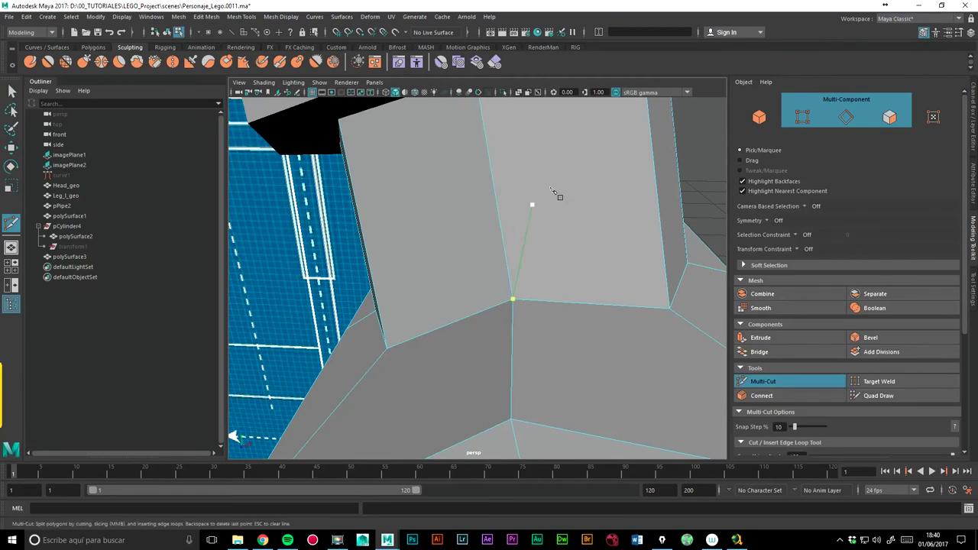
left_click(514, 293, "ctrl")
left_click_drag(567, 218, 516, 265, "alt")
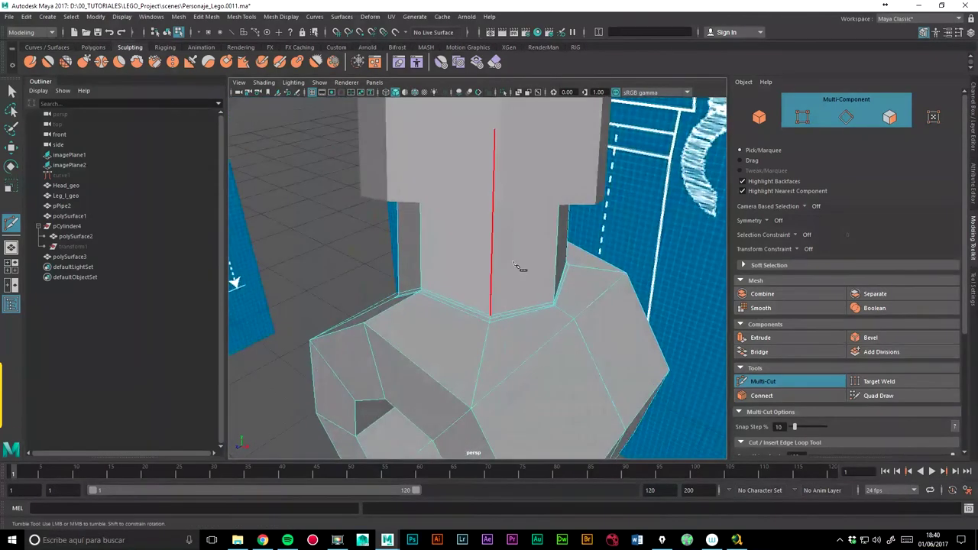
Select polySurface3 and switch it to edge selection mode.
key("3")
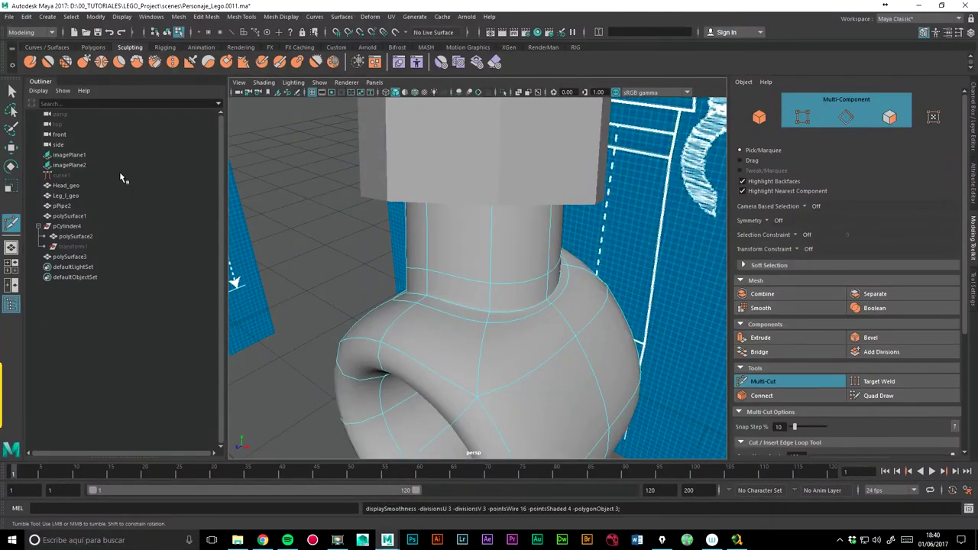
key("w")
right_click_drag(550, 234, 552, 233)
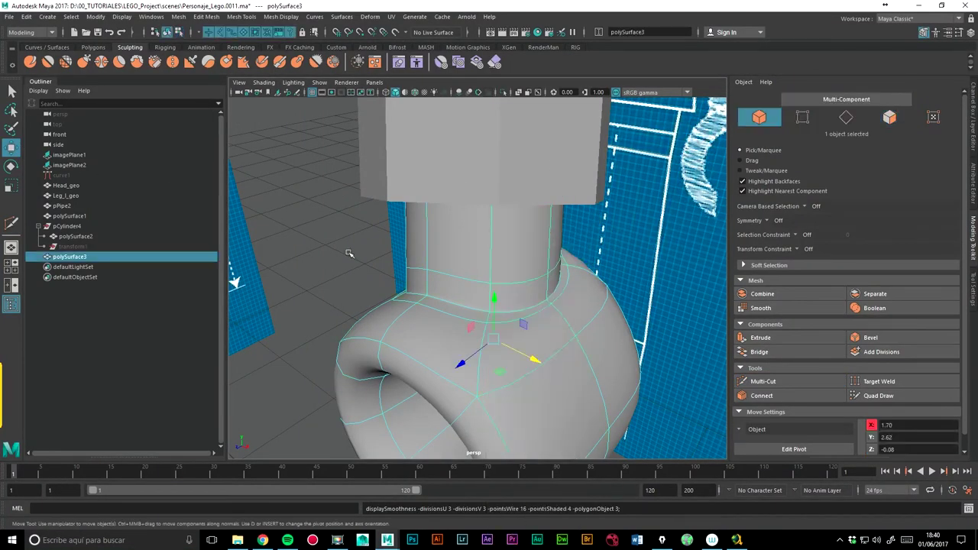
mouse_move(524, 214)
left_mouse_down("alt")
mouse_move(452, 290)
mouse_move(393, 288)
left_mouse_up("alt")
mouse_move(393, 288)
right_mouse_down("alt")
mouse_move(717, 243)
mouse_move(551, 244)
right_mouse_up("alt")
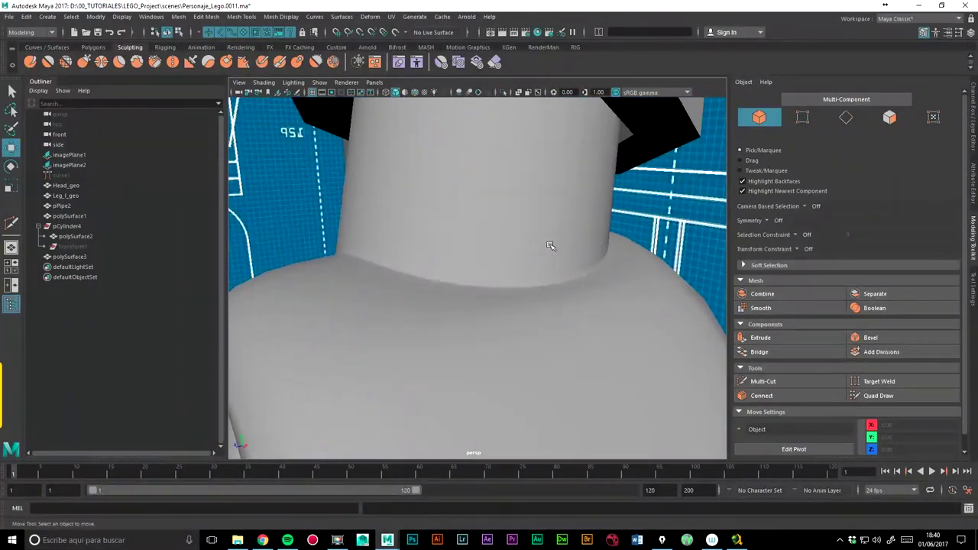
left_click(509, 266)
key("F8")
left_click(511, 263)
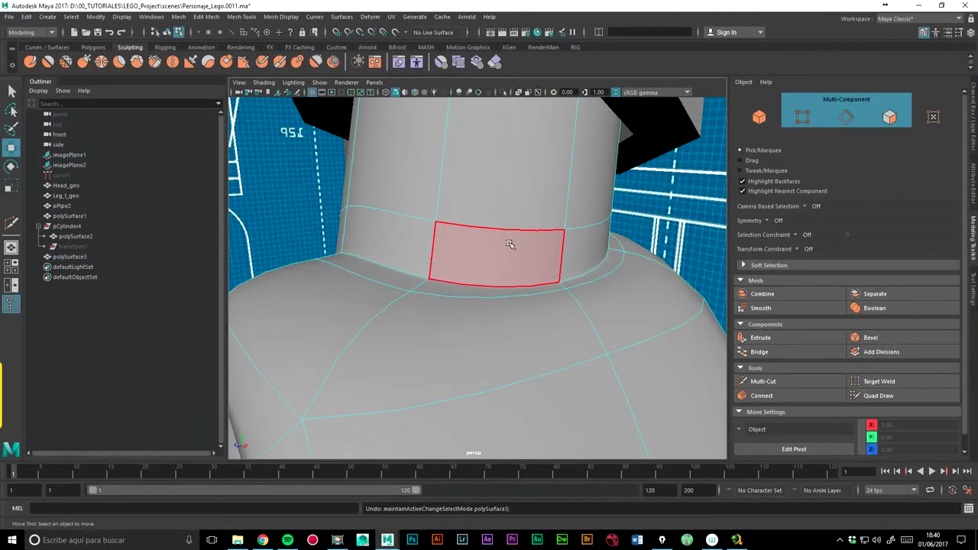
right_click(510, 243)
left_click(510, 215)
left_click(550, 255)
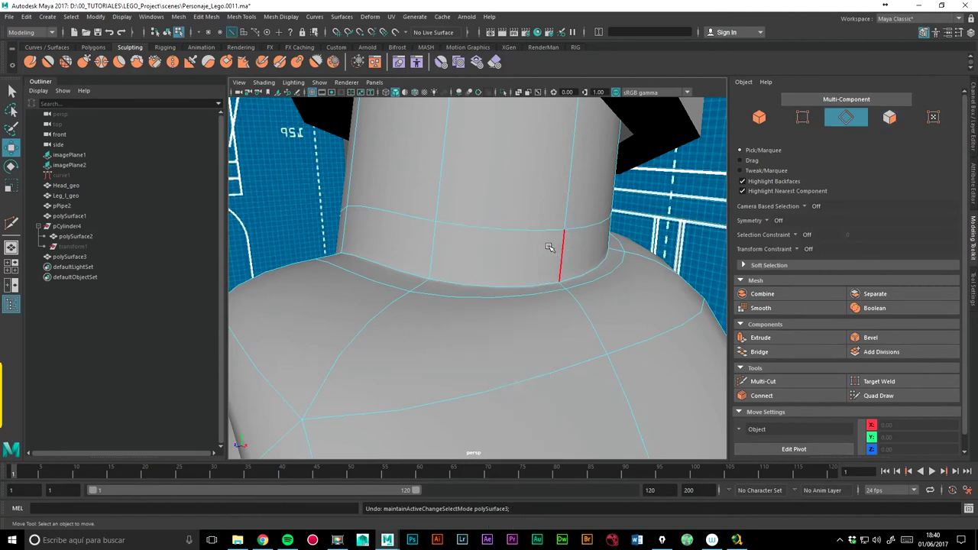
Delete the two edge loops running around the base of the neck block.
key("1")
double_click(473, 281)
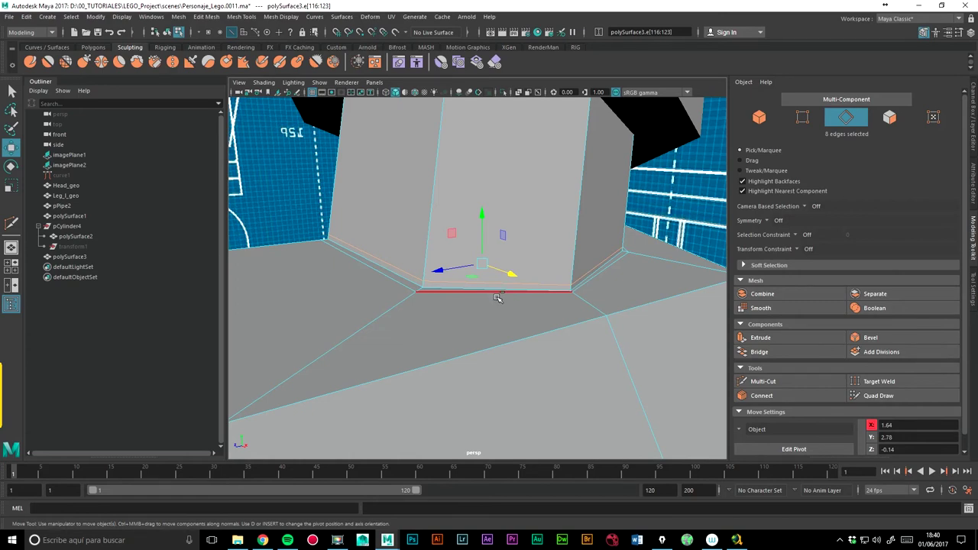
key("Delete")
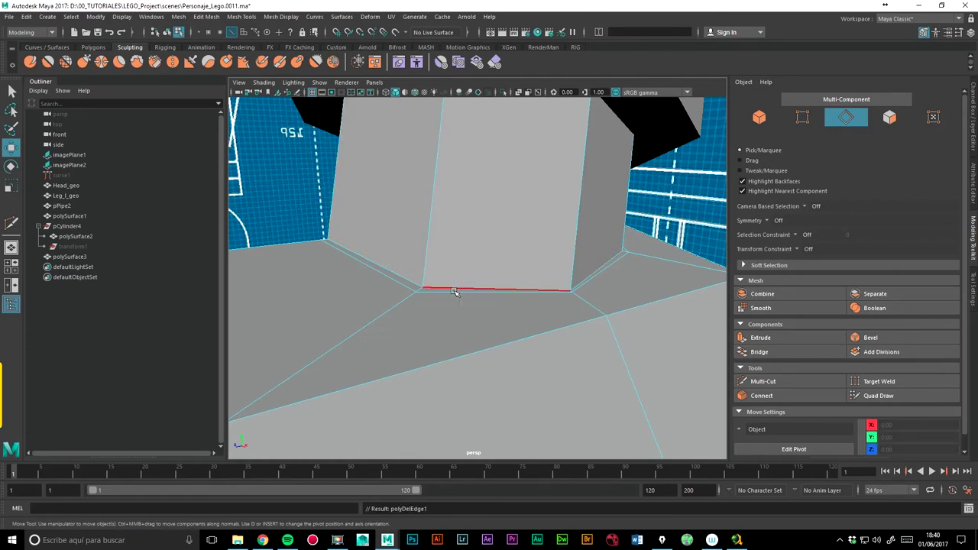
double_click(449, 292)
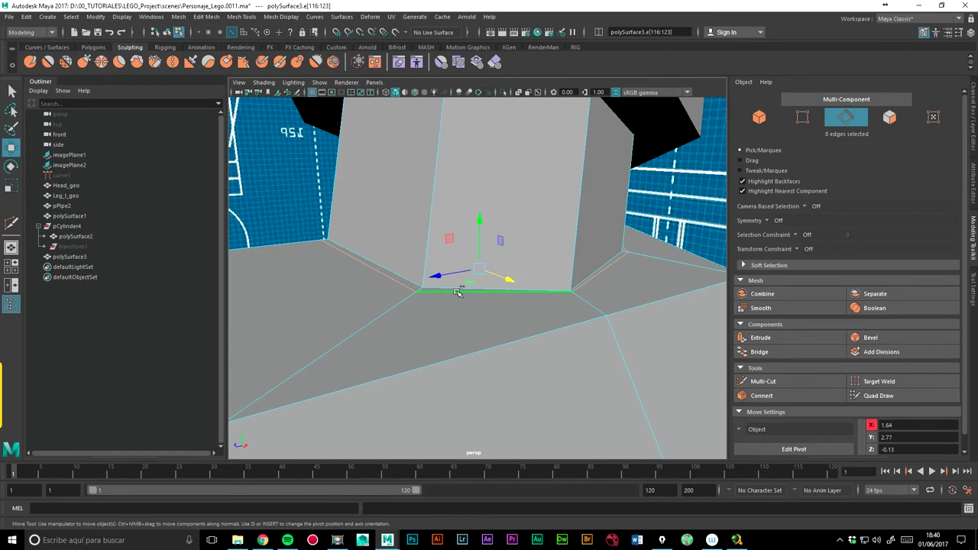
key("Delete")
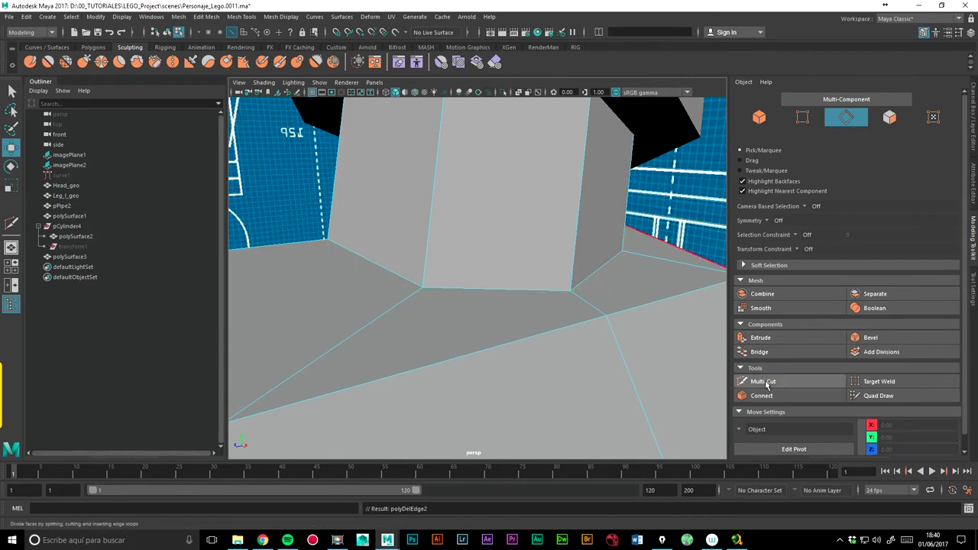
Insert two edge loops near the base of the neck block with Multi-Cut.
left_click(762, 381)
left_click(426, 260, "ctrl")
left_click(390, 314, "ctrl")
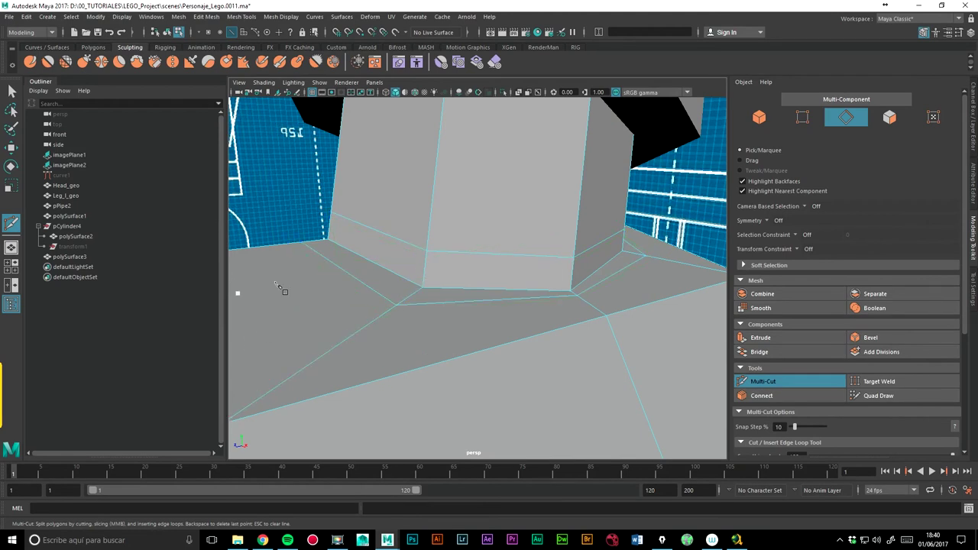
left_click_drag(621, 217, 388, 327, "alt")
mouse_move(388, 327)
right_mouse_down("alt")
mouse_move(519, 224)
mouse_move(515, 196)
right_mouse_up("alt")
Preview polySurface3 smoothed with 3, then switch back to the cage with 1.
key("3")
left_click(11, 147)
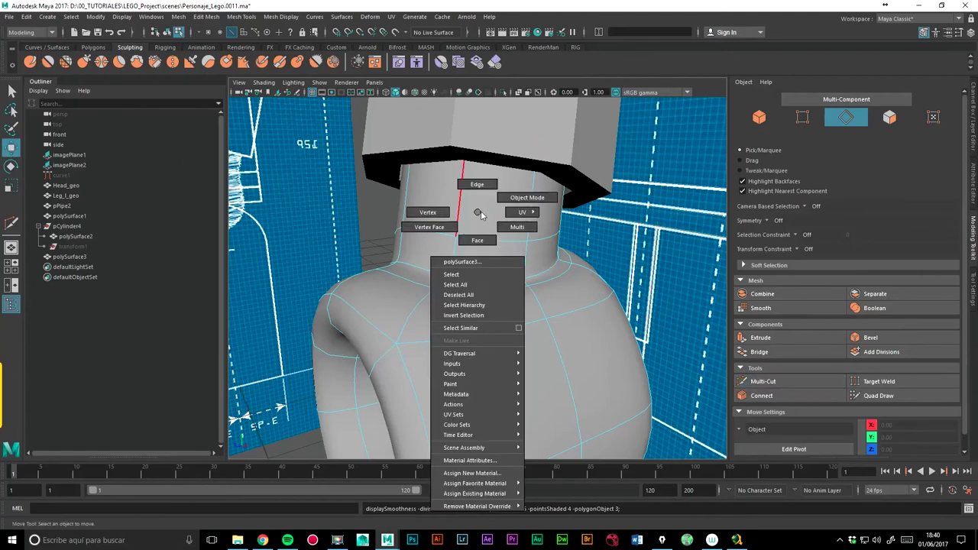
mouse_move(406, 215)
left_mouse_down("alt")
mouse_move(427, 259)
mouse_move(371, 257)
mouse_move(603, 257)
mouse_move(519, 298)
mouse_move(489, 290)
mouse_move(510, 290)
mouse_move(509, 247)
mouse_move(499, 291)
mouse_move(548, 290)
left_mouse_up("alt")
left_click(519, 298)
key("1")
left_click(524, 294)
Delete the lower-right and bottom faces of the octagonal ring.
left_click(548, 290)
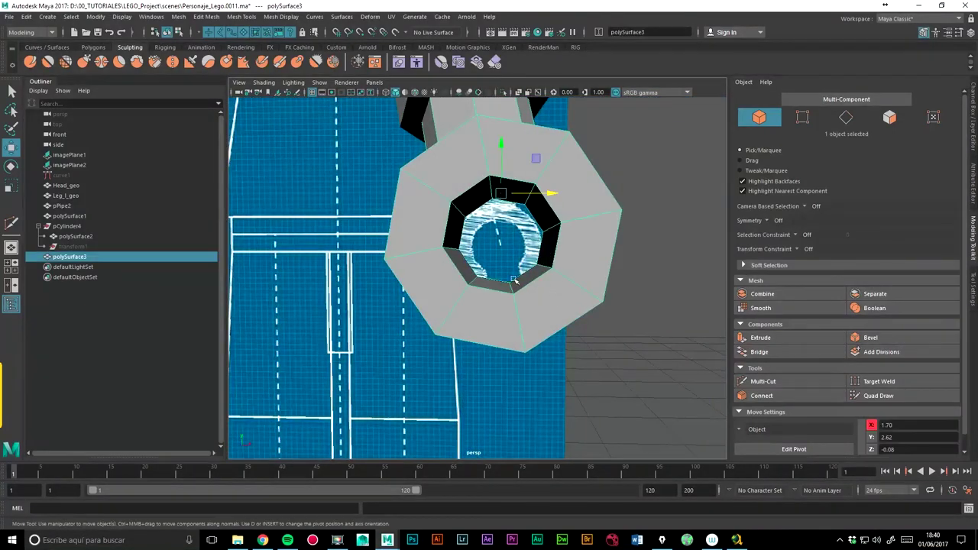
right_click_drag(547, 243, 544, 261)
left_click(596, 304)
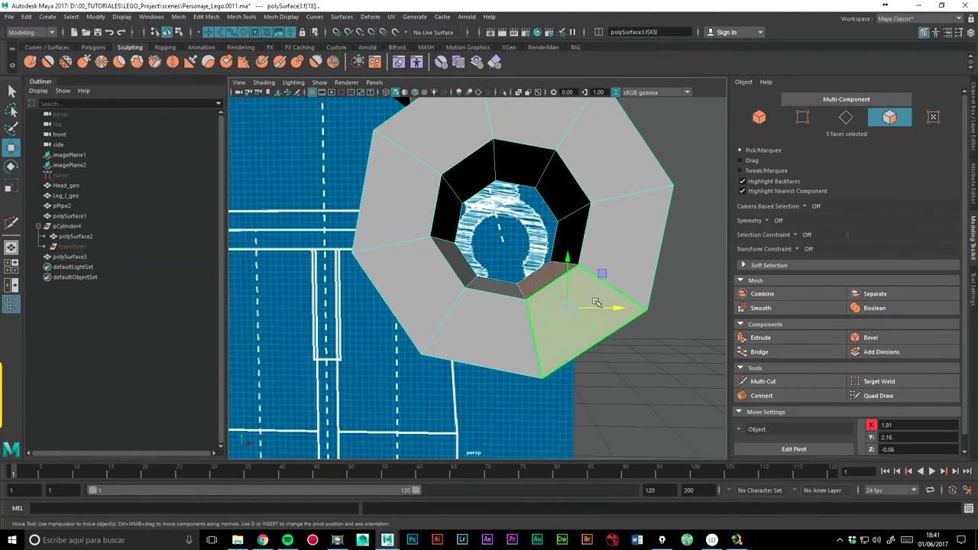
key("Delete")
left_click(511, 309)
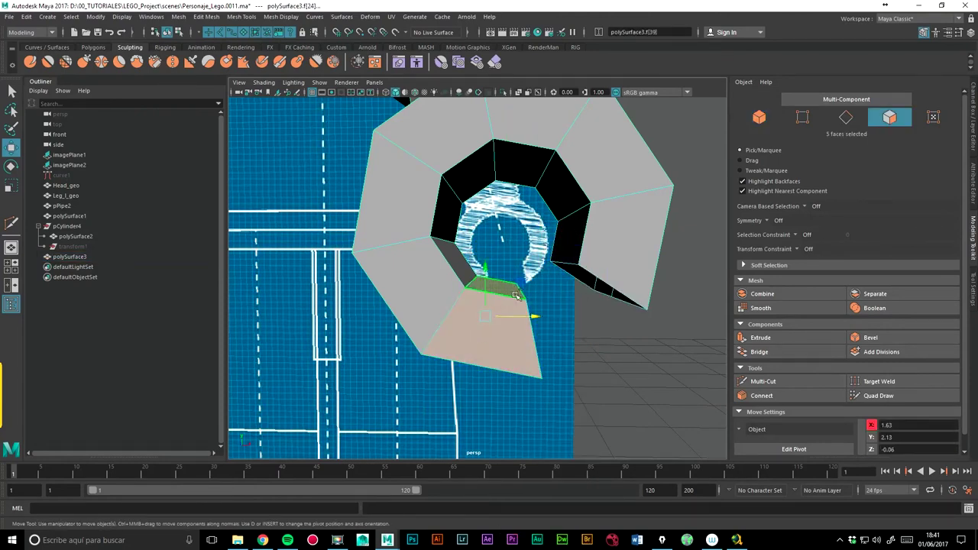
key("Delete")
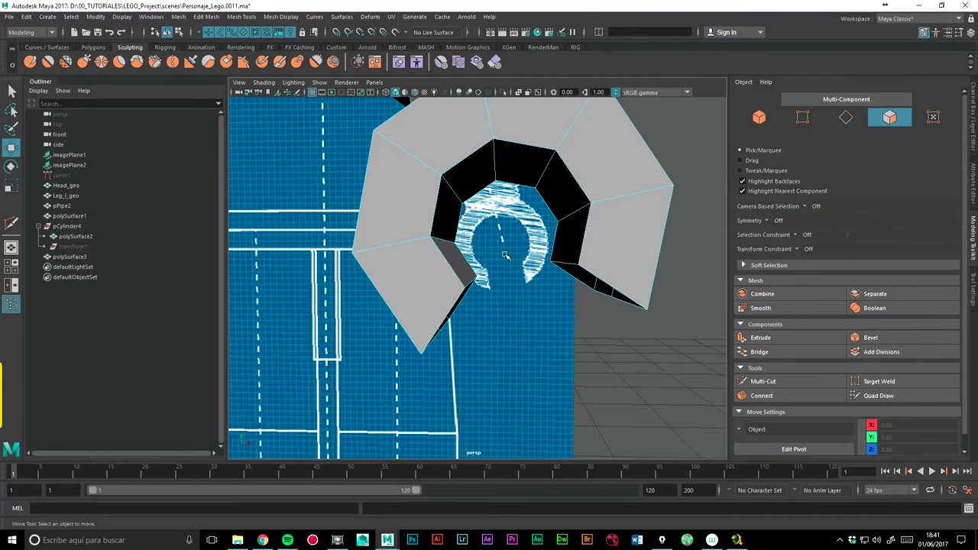
Select two edges on the open side, try a Multi-Cut, and undo it.
left_click_drag(528, 246, 461, 256, "alt")
scroll(461, 255, "up", 2)
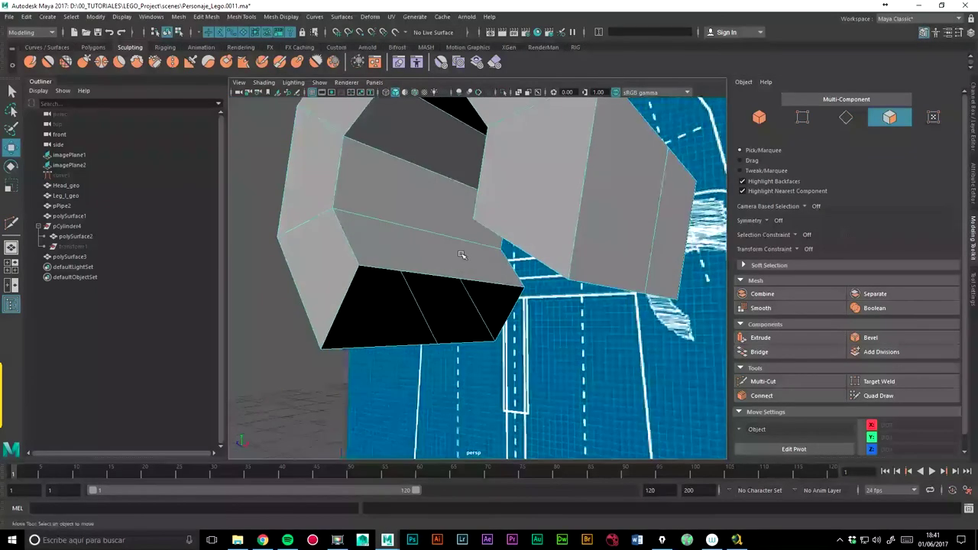
right_click(455, 246)
left_click(455, 219)
left_click(452, 312)
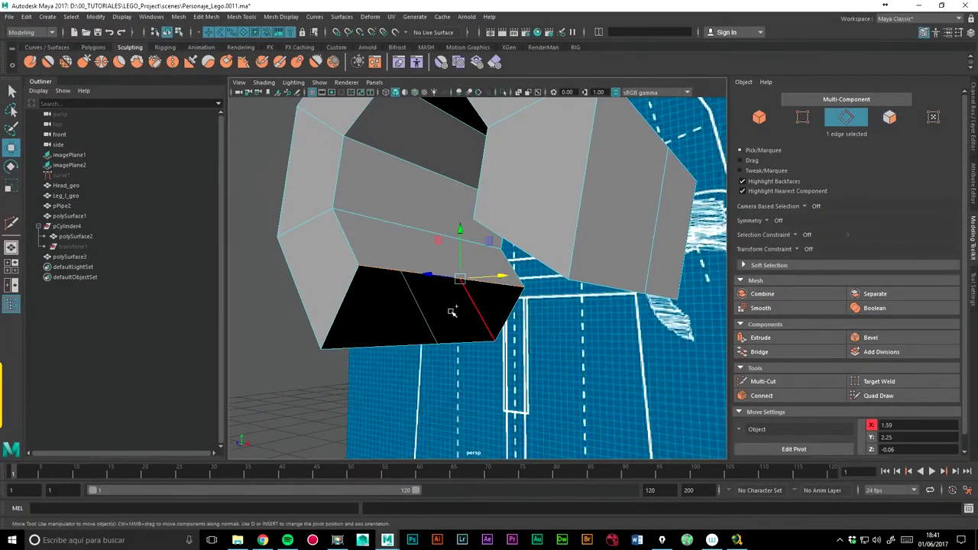
left_click(455, 341, "shift")
mouse_move(455, 336)
left_mouse_down("alt")
mouse_move(502, 319)
mouse_move(436, 305)
mouse_move(447, 283)
mouse_move(586, 318)
left_mouse_up("alt")
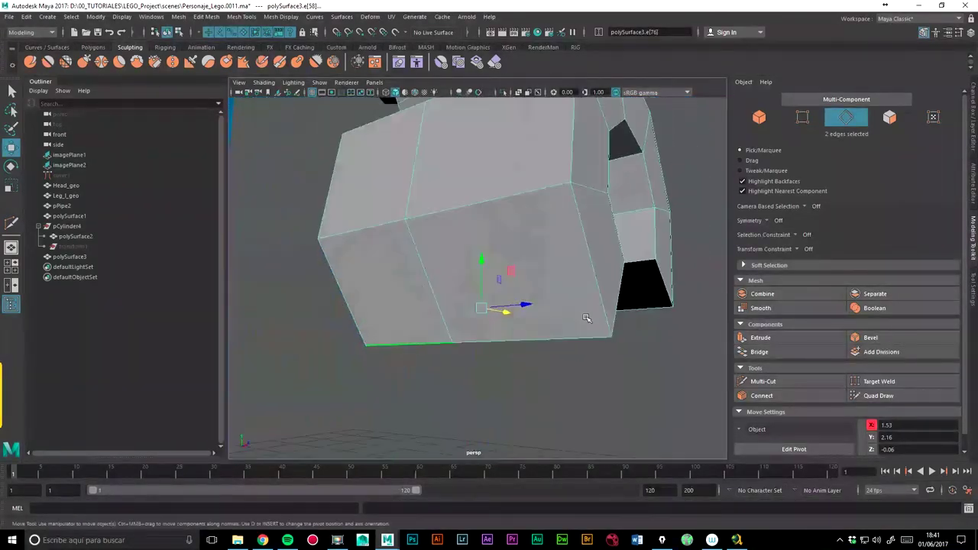
left_click_drag(396, 234, 753, 265, "alt")
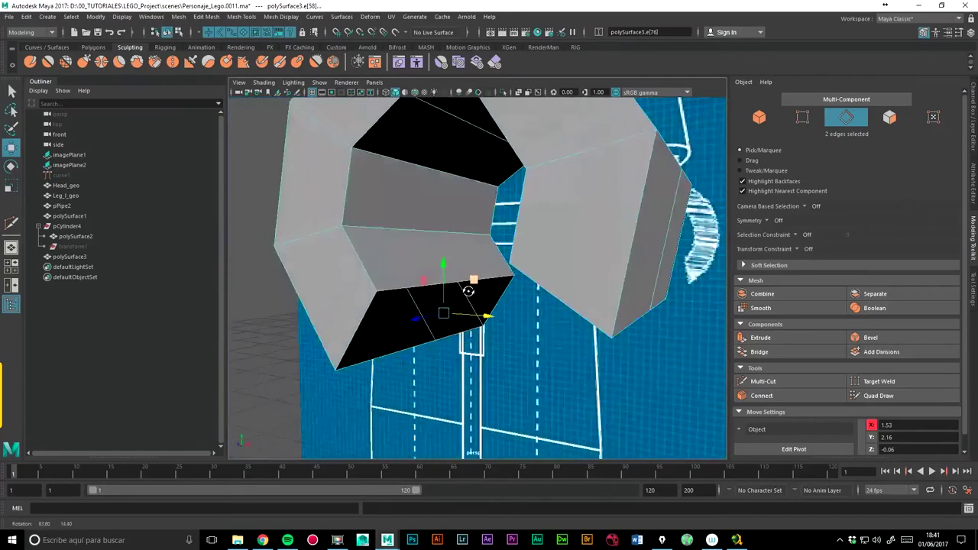
left_click(762, 381)
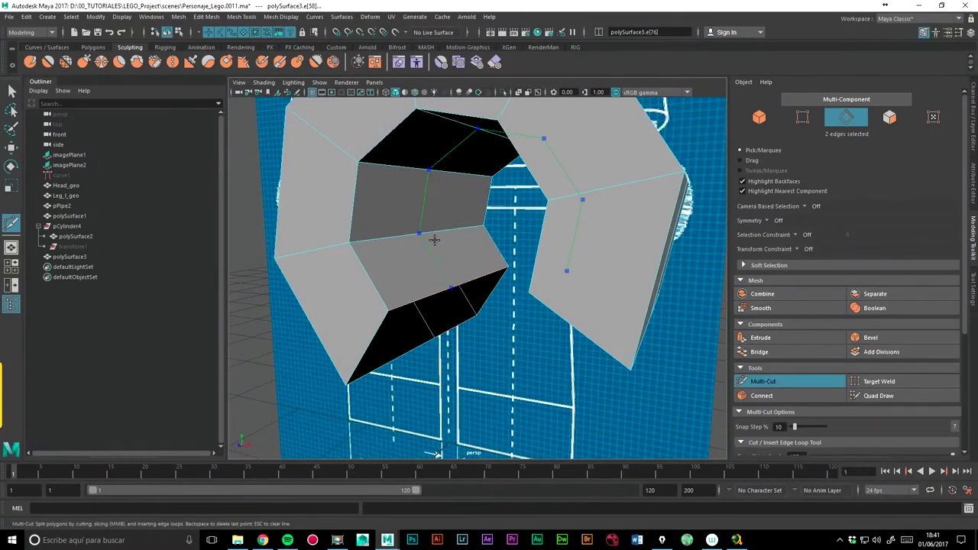
left_click_drag(434, 239, 476, 240, "alt")
key("ctrl+z")
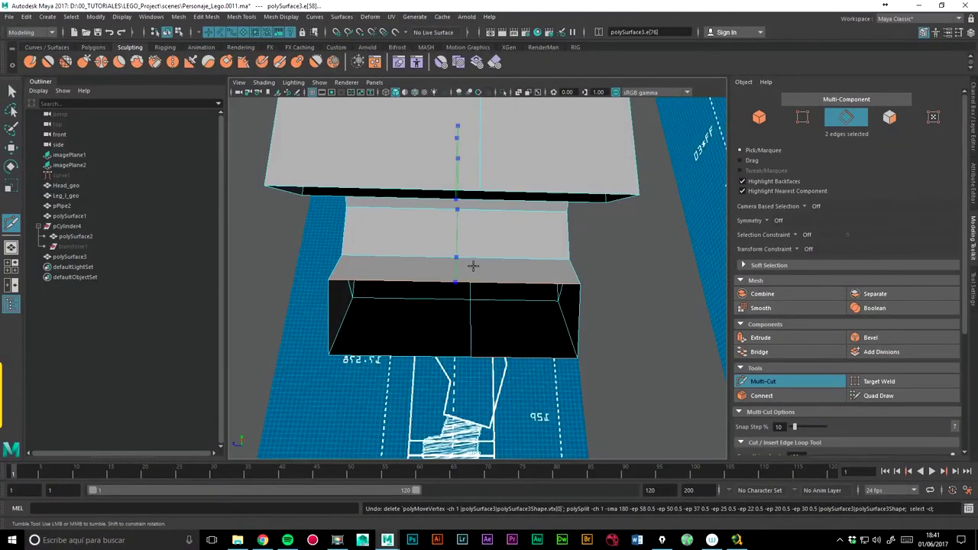
mouse_move(492, 221)
left_mouse_down("alt")
mouse_move(537, 261)
mouse_move(745, 208)
left_mouse_up("alt")
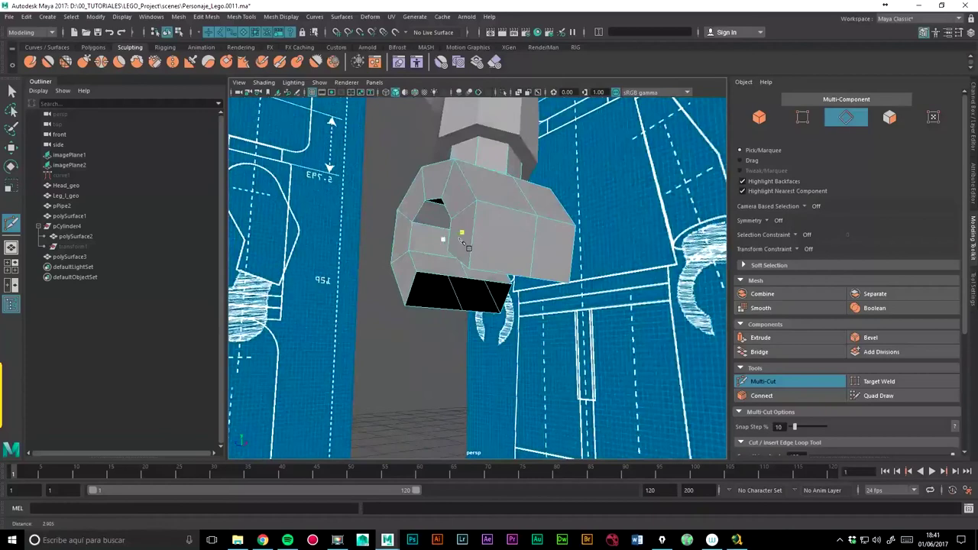
Try moving the hand block's rim edges sideways, undo it, and bring up Mesh Tools.
key("q")
left_click(457, 224)
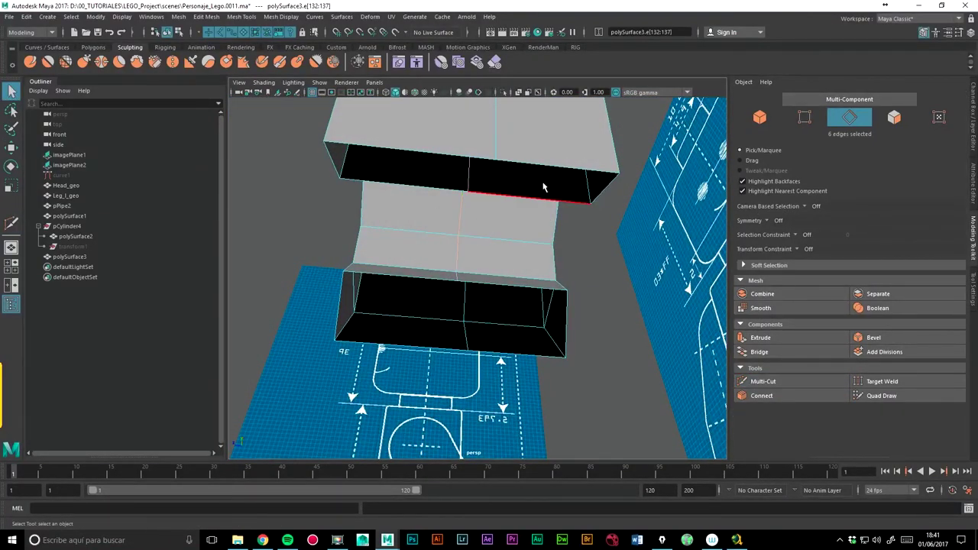
left_click(11, 147)
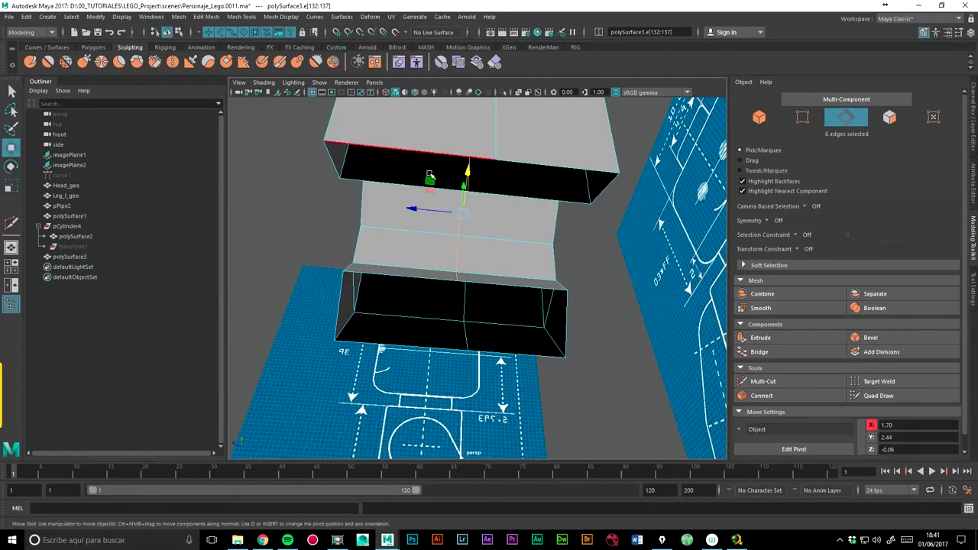
left_click_drag(415, 209, 417, 209)
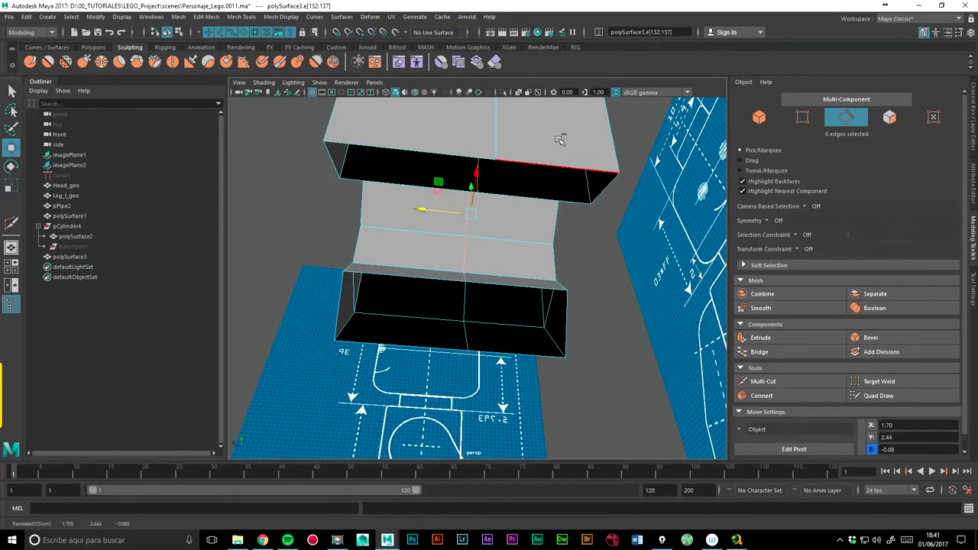
left_click_drag(582, 267, 519, 270, "alt")
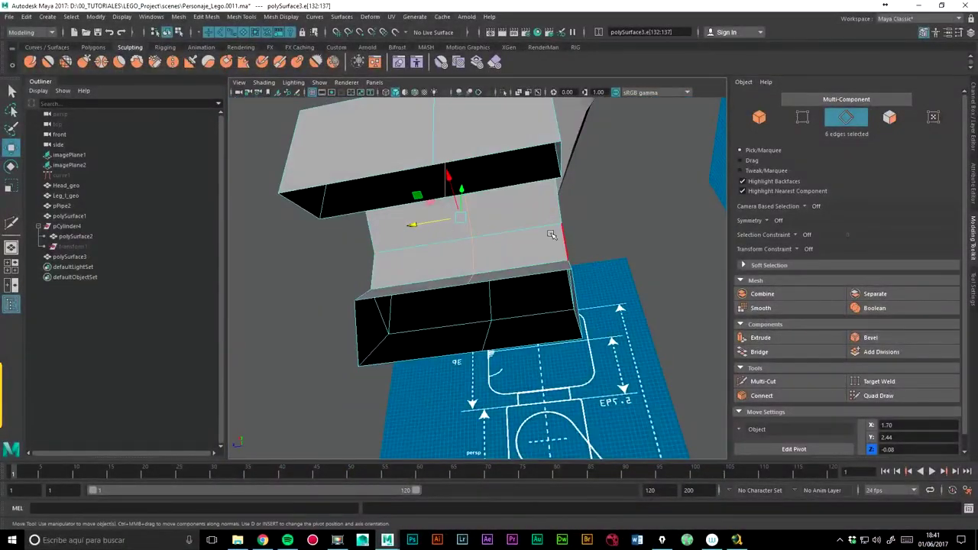
left_click_drag(500, 247, 619, 285, "alt")
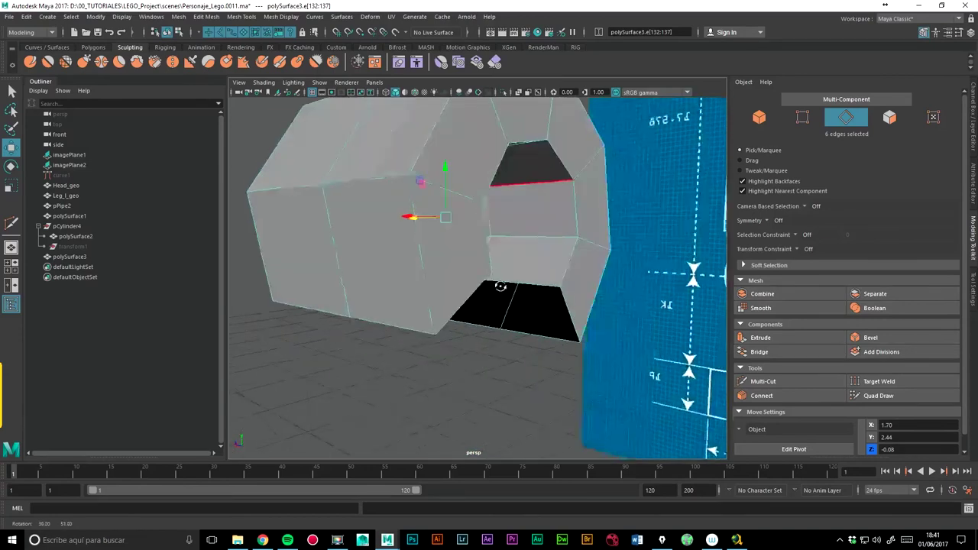
key("ctrl+z")
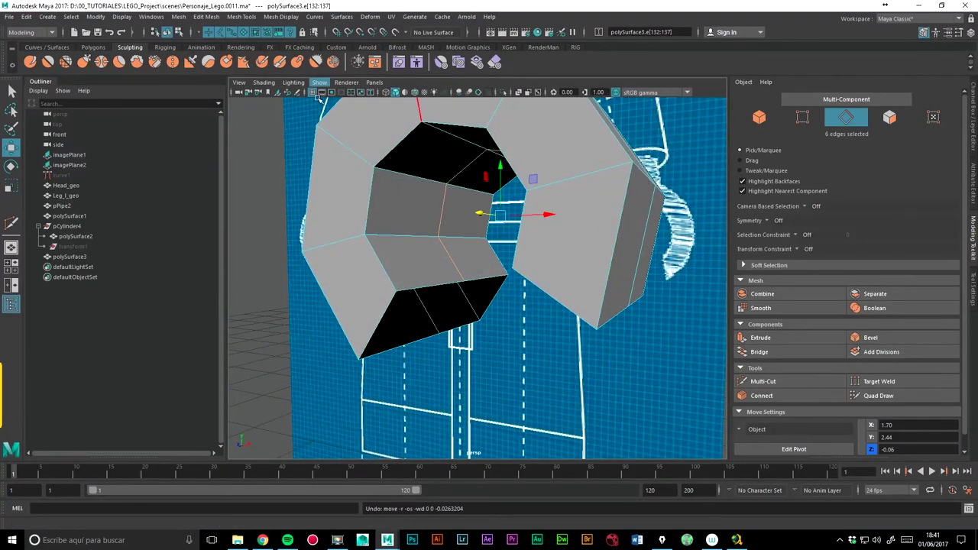
left_click(210, 17)
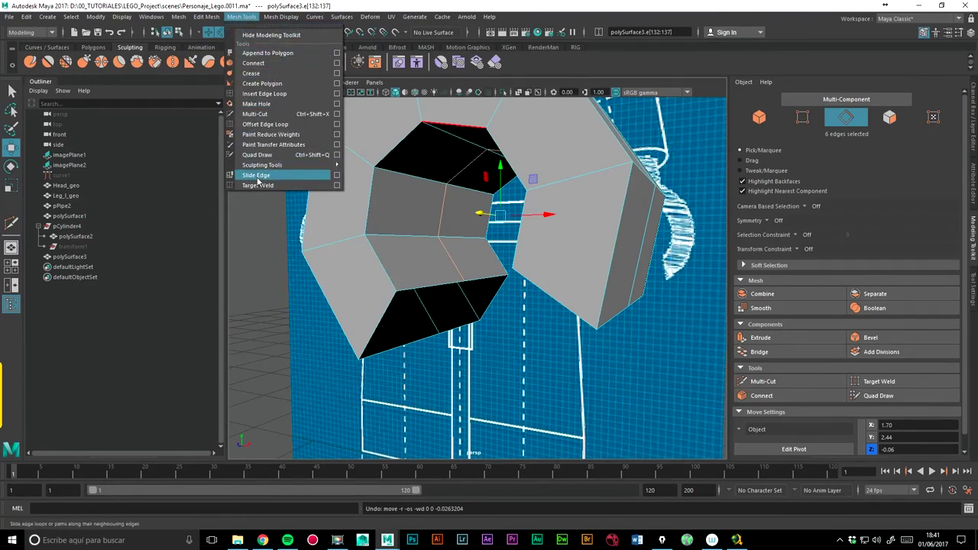
Slide the edge loop left across the face with Slide Edge, then return to object mode.
left_click(257, 180)
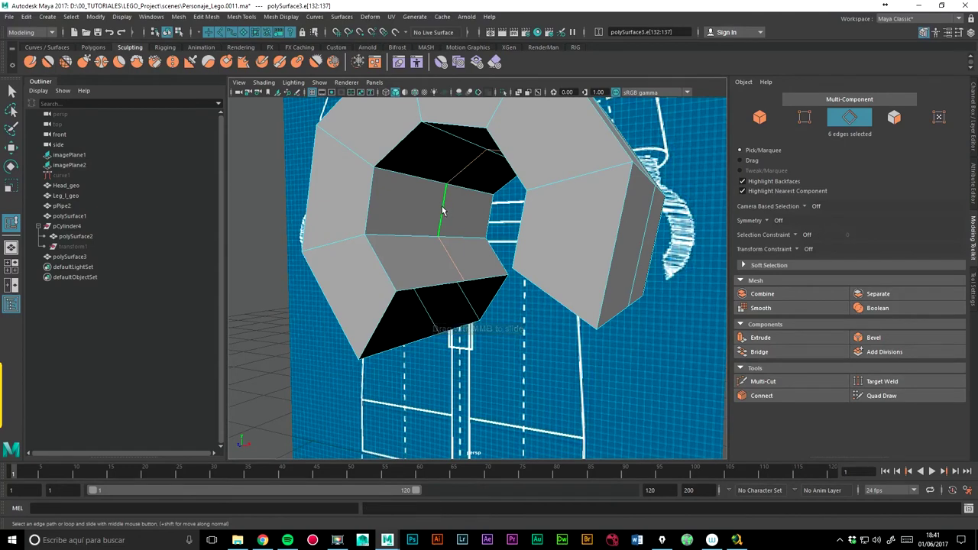
middle_click_drag(448, 210, 400, 217)
left_click_drag(449, 215, 480, 248, "alt")
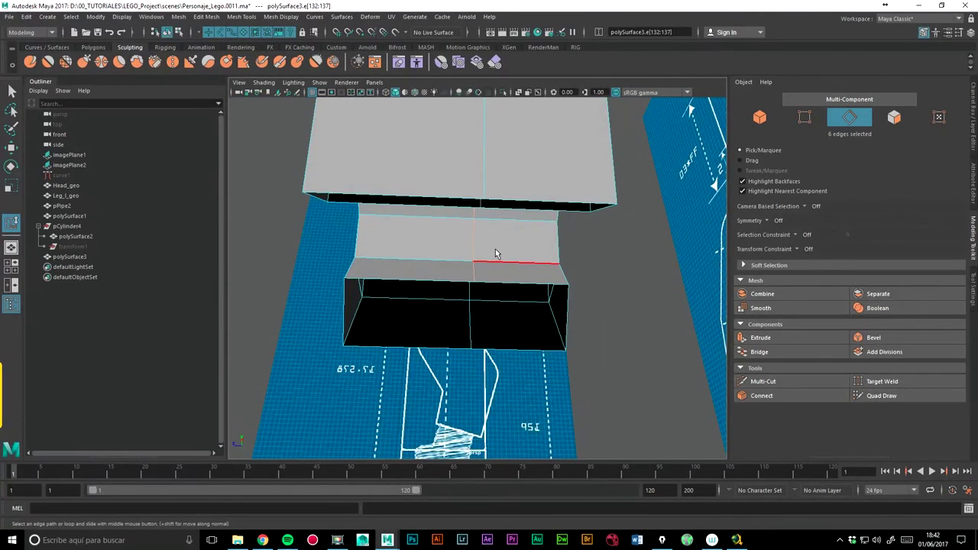
mouse_move(495, 254)
left_mouse_down("alt")
mouse_move(548, 268)
mouse_move(470, 239)
mouse_move(486, 198)
mouse_move(526, 242)
mouse_move(447, 221)
left_mouse_up("alt")
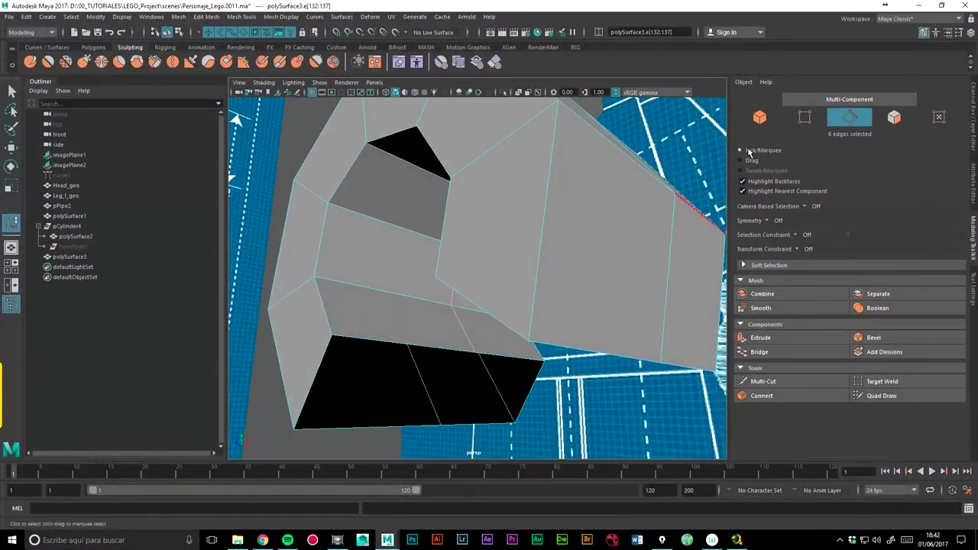
key("F8")
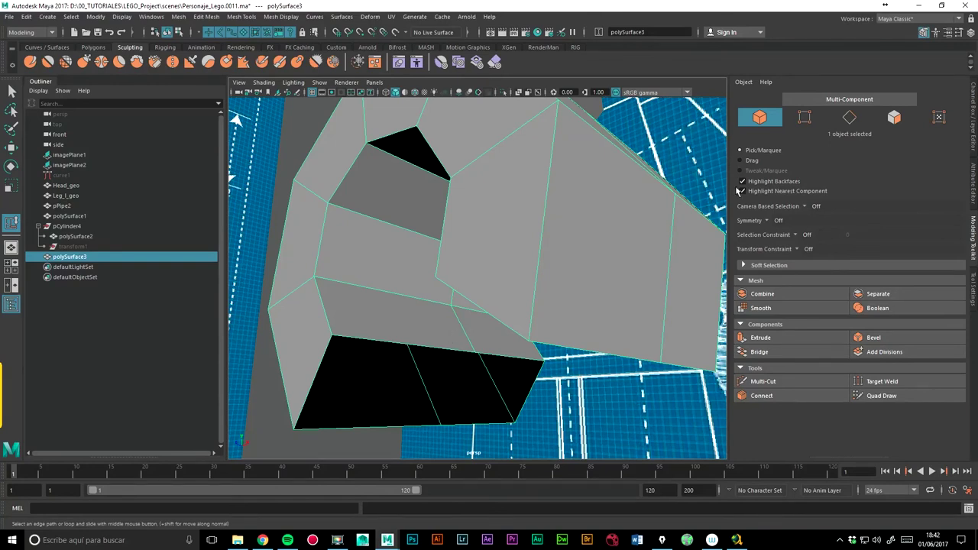
Bridge four pairs of open edges to fill the gaps in the hand mesh.
left_click(848, 117)
left_click(446, 349)
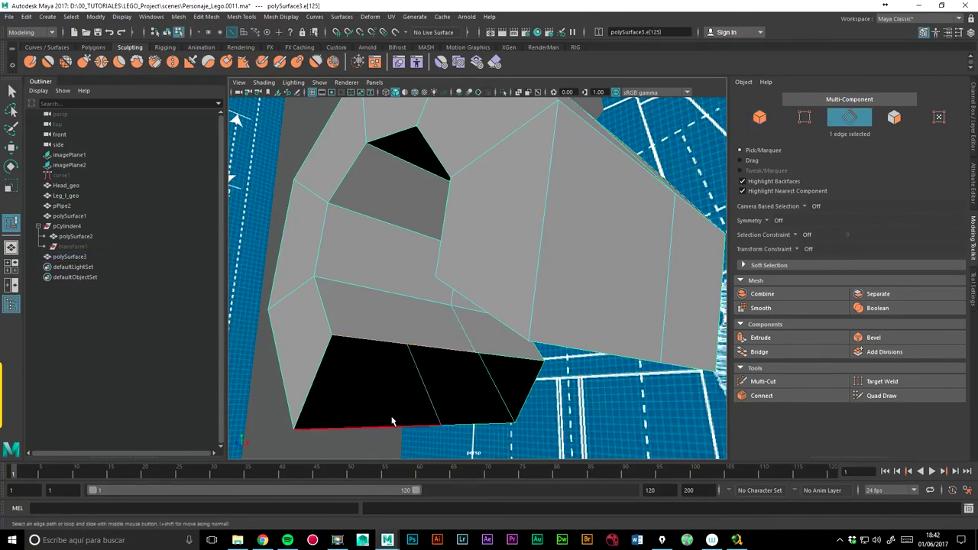
left_click(759, 351)
left_click_drag(626, 359, 521, 396, "alt")
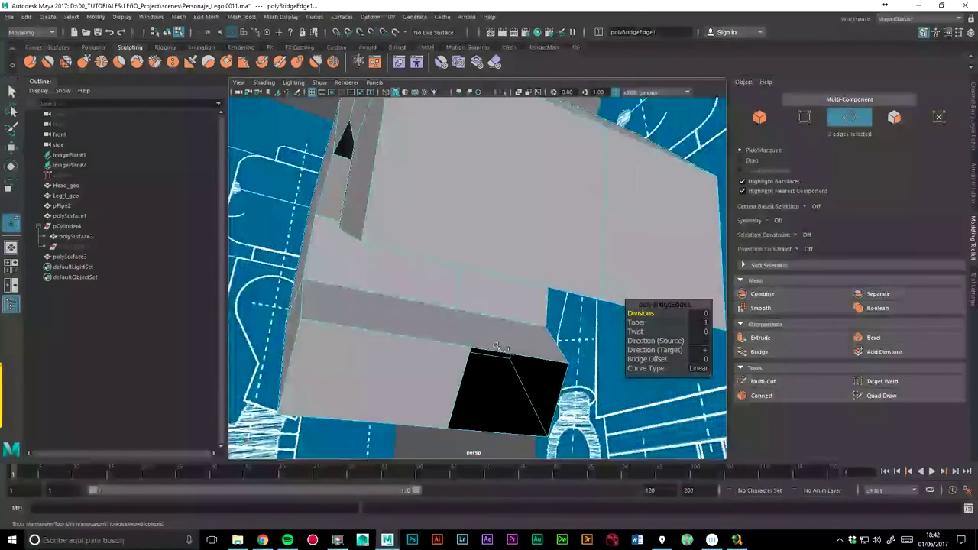
left_click(758, 351)
mouse_move(530, 299)
left_mouse_down("alt")
mouse_move(504, 320)
mouse_move(588, 313)
left_mouse_up("alt")
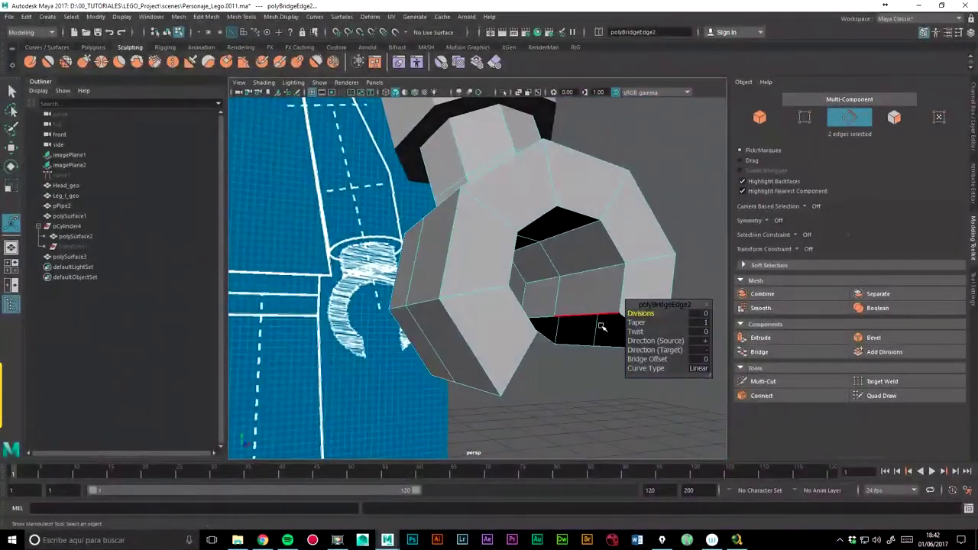
left_click(759, 352)
left_click(565, 339)
left_click(760, 351)
left_click_drag(580, 290, 470, 256, "alt")
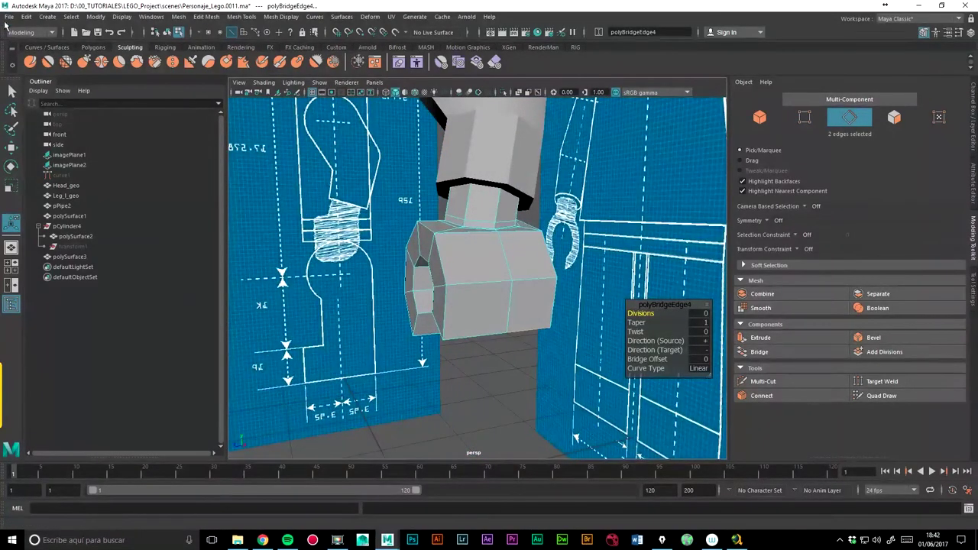
Increment and save the scene as Personaje_Lego.0012.ma.
left_click(10, 16)
left_click(44, 79)
mouse_move(460, 204)
left_mouse_down("alt")
mouse_move(520, 215)
mouse_move(444, 247)
left_mouse_up("alt")
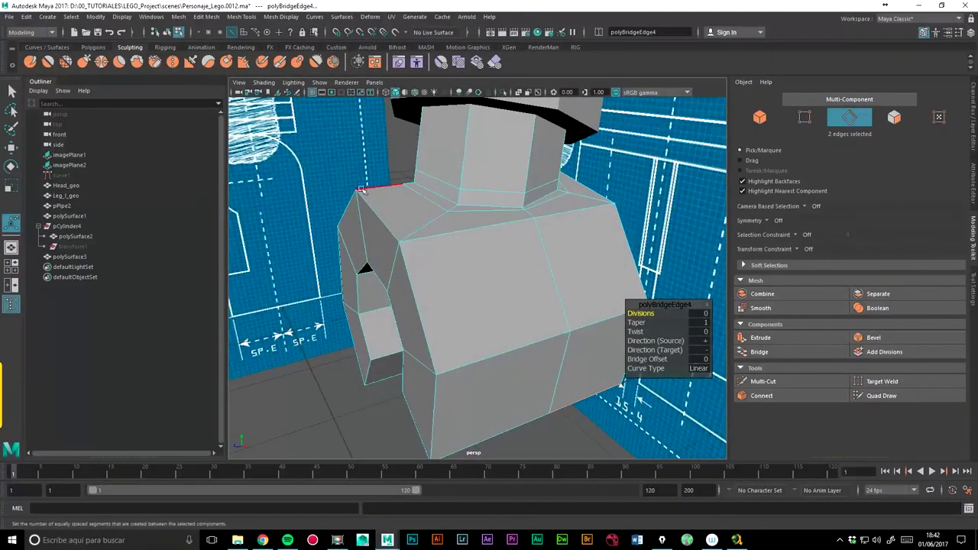
mouse_move(506, 270)
left_mouse_down("alt")
mouse_move(400, 266)
mouse_move(412, 258)
mouse_move(474, 275)
mouse_move(585, 271)
mouse_move(537, 318)
mouse_move(470, 321)
left_mouse_up("alt")
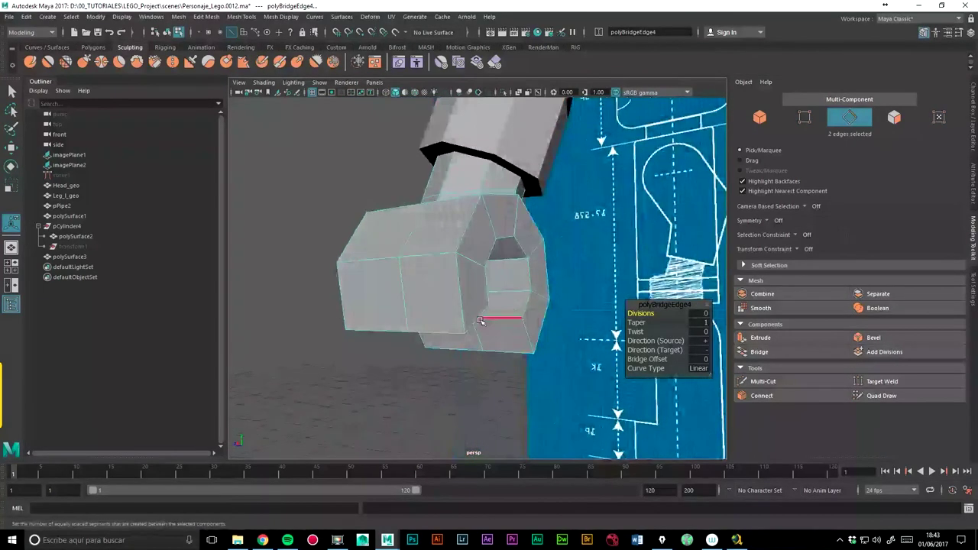
In front wireframe view, move a claw edge up-left to match the blueprint outline.
left_click(531, 332)
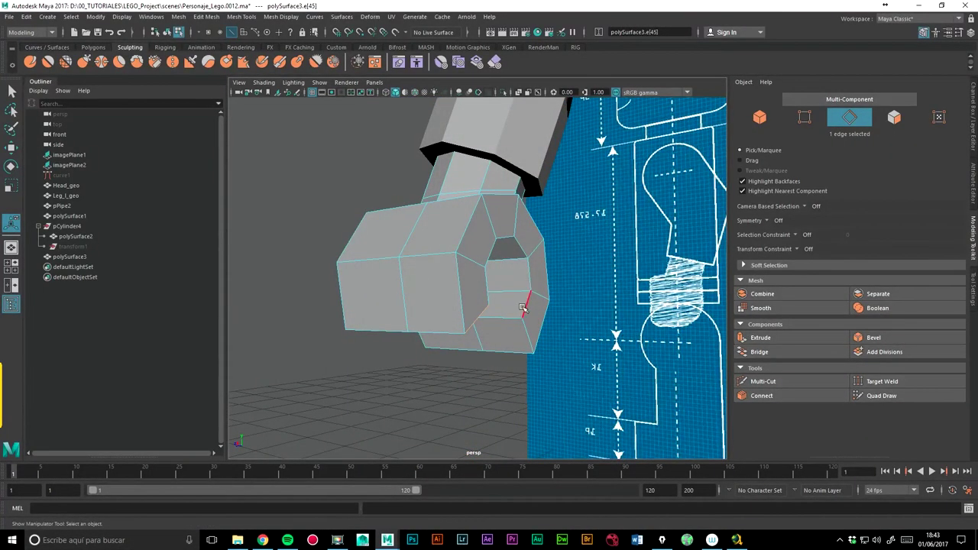
mouse_move(519, 307)
left_mouse_down("alt")
mouse_move(448, 290)
mouse_move(563, 301)
left_mouse_up("alt")
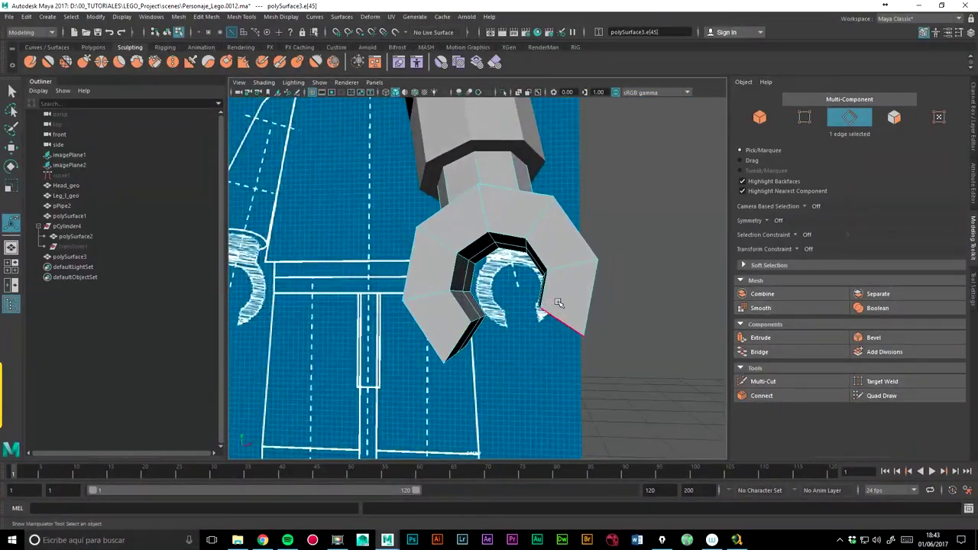
key("space")
left_click(565, 319)
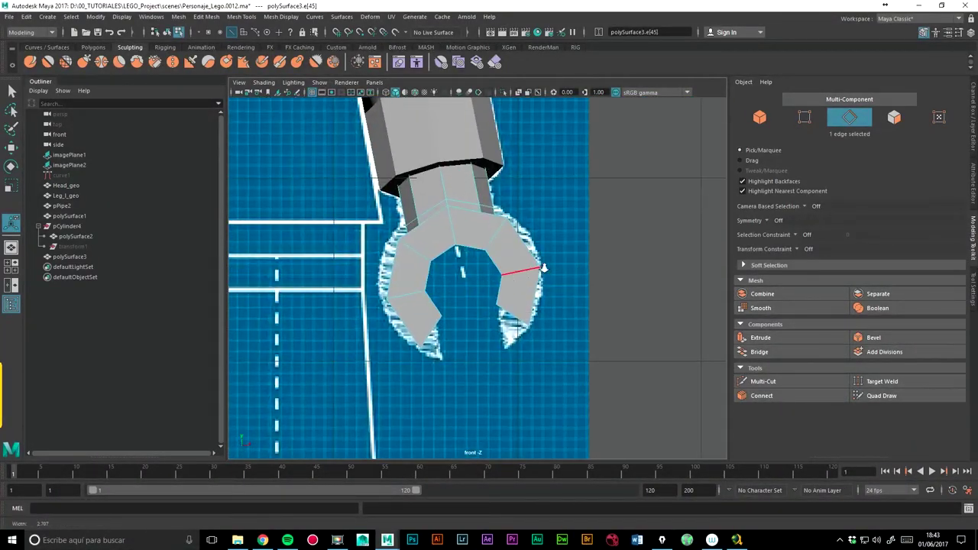
scroll(577, 151, "up", 3)
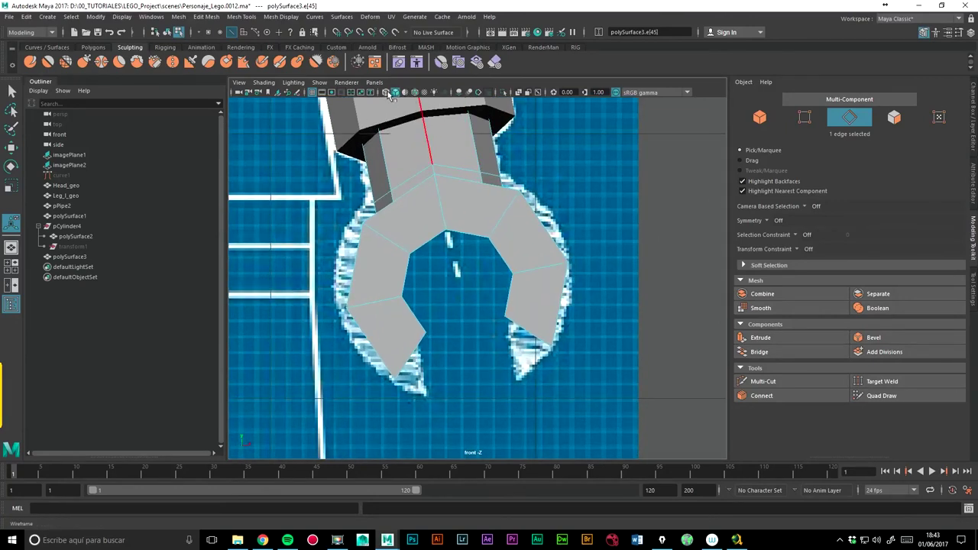
left_click(385, 92)
scroll(490, 194, "up", 2)
left_click(12, 148)
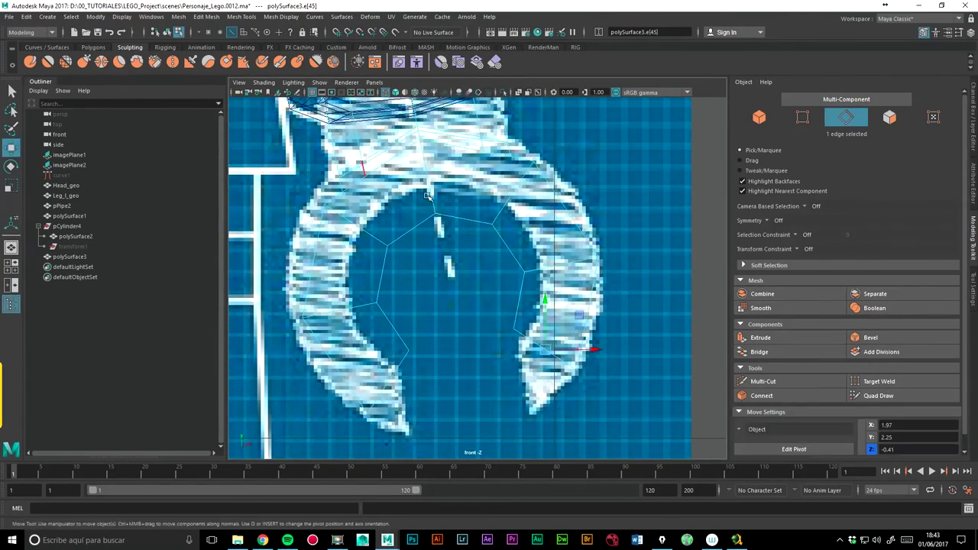
left_click_drag(552, 349, 547, 337)
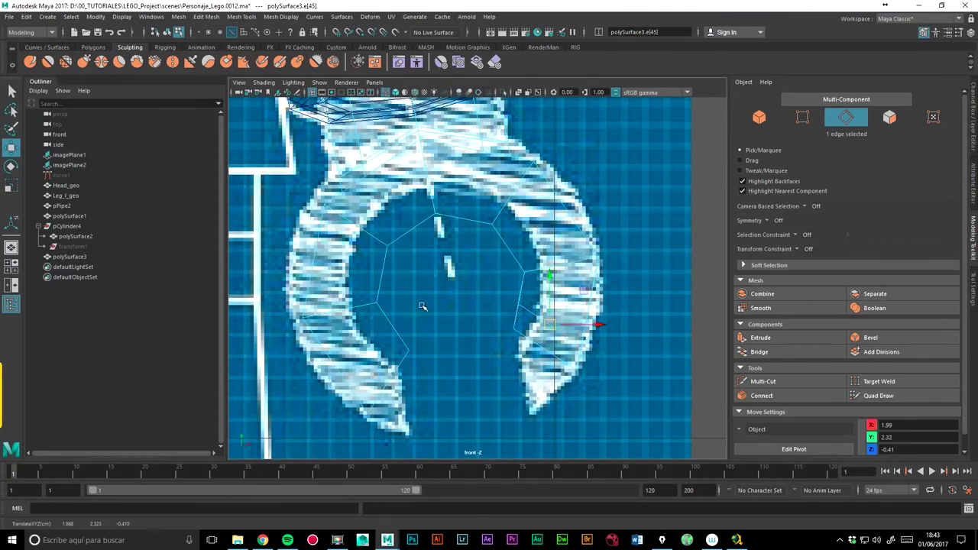
Back in shaded perspective, shift the edge horizontally to align it with the hand.
key("space")
left_click_drag(462, 240, 463, 214)
mouse_move(527, 230)
left_mouse_down("alt")
mouse_move(537, 234)
mouse_move(522, 208)
mouse_move(521, 270)
left_mouse_up("alt")
key("5")
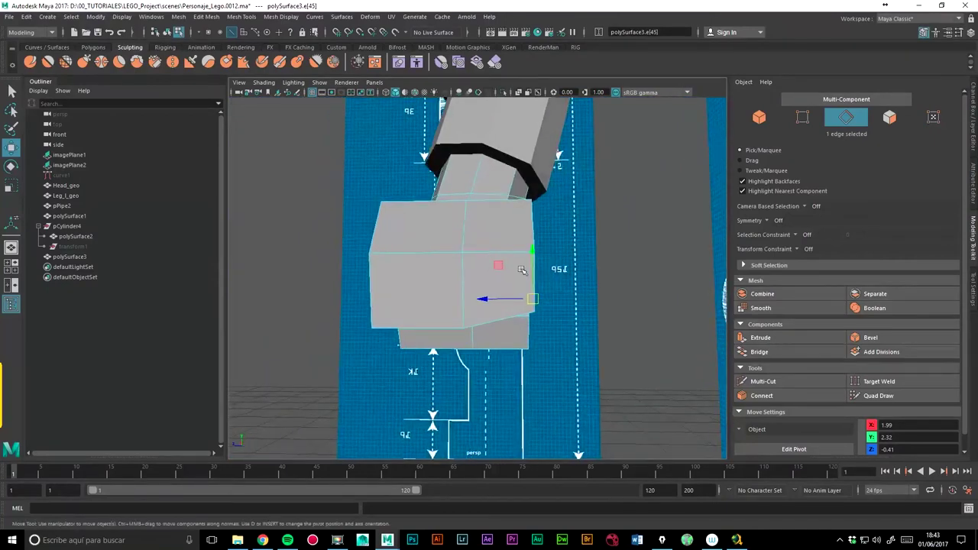
left_click_drag(488, 298, 483, 298)
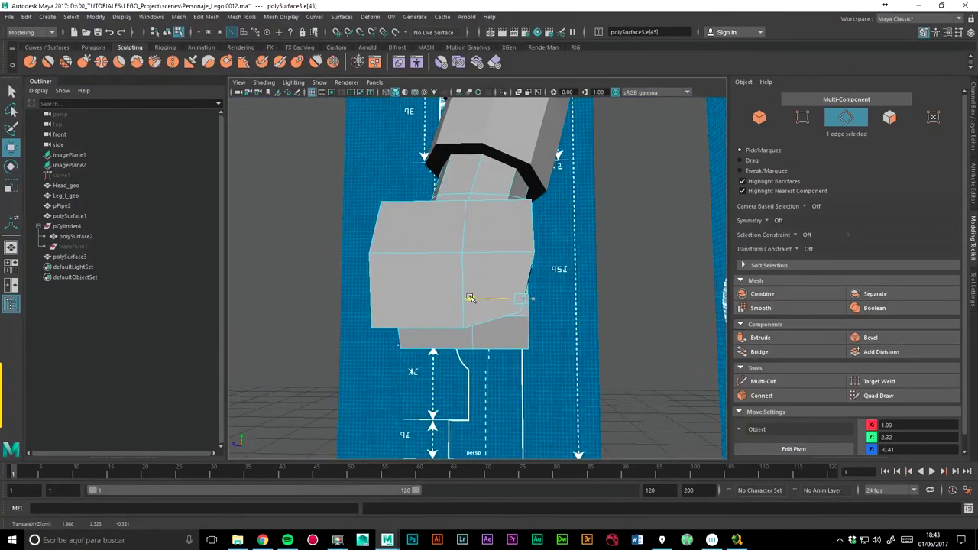
mouse_move(413, 307)
left_mouse_down("alt")
mouse_move(429, 333)
mouse_move(560, 336)
mouse_move(562, 359)
left_mouse_up("alt")
Frame the hand in front view and briefly isolate the selected face.
key("space")
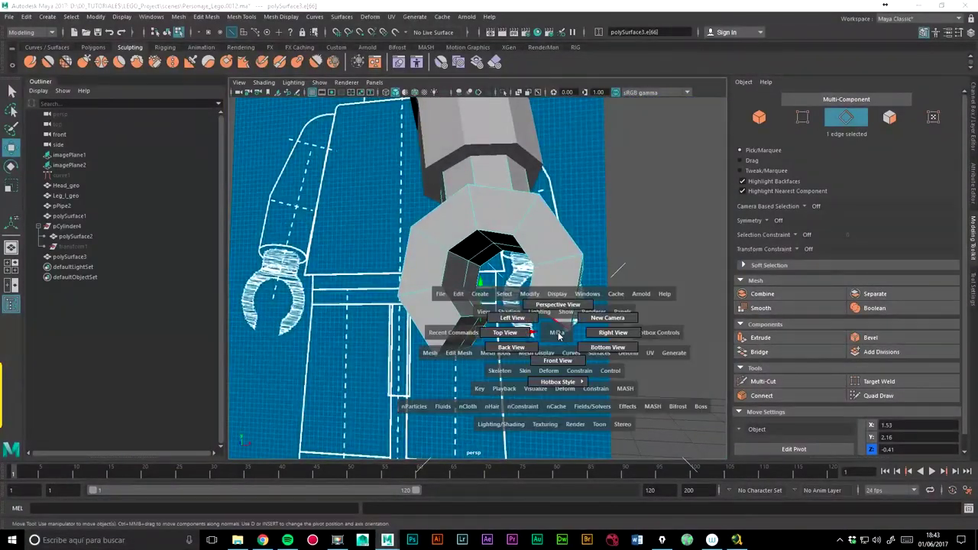
scroll(585, 268, "up", 2)
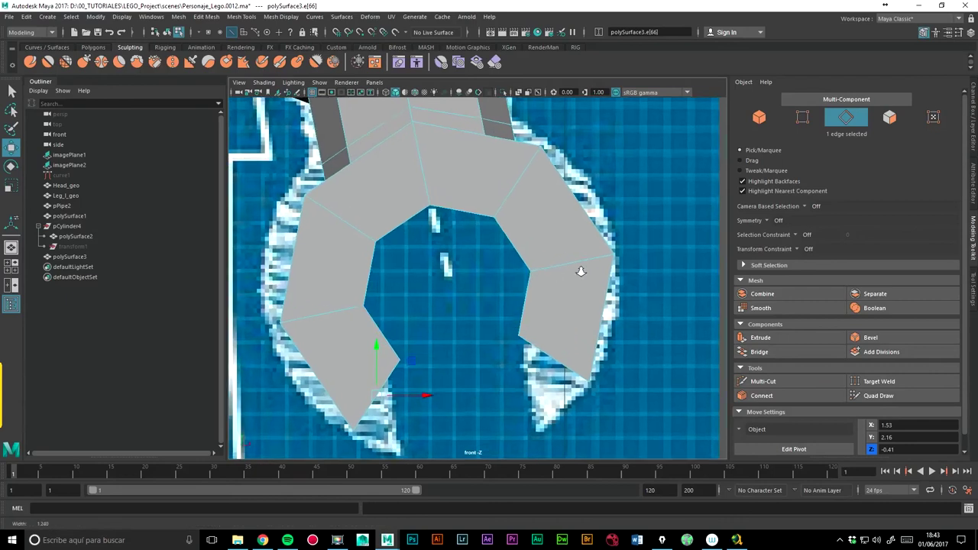
scroll(534, 236, "up", 2)
mouse_move(276, 315)
middle_mouse_down("alt")
mouse_move(502, 218)
mouse_move(459, 92)
middle_mouse_up("alt")
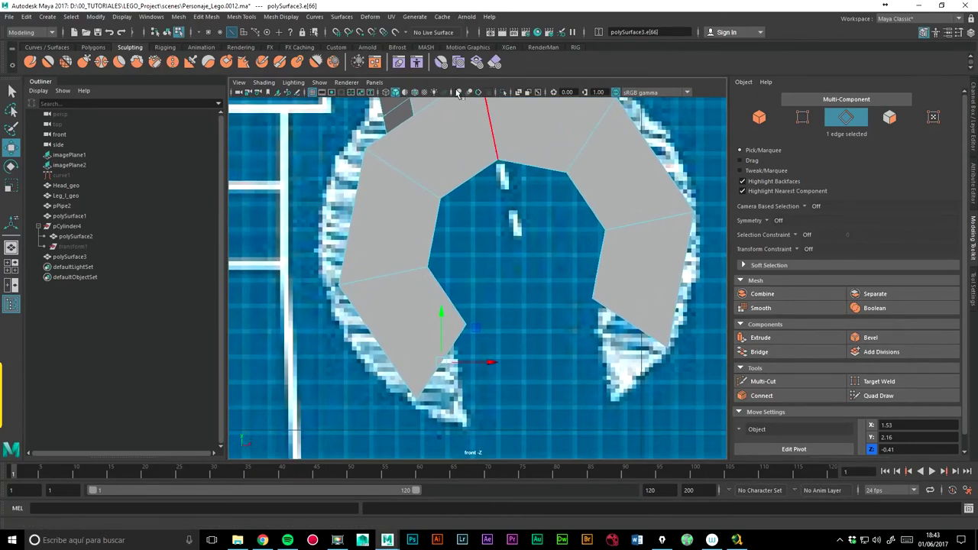
left_click(504, 92)
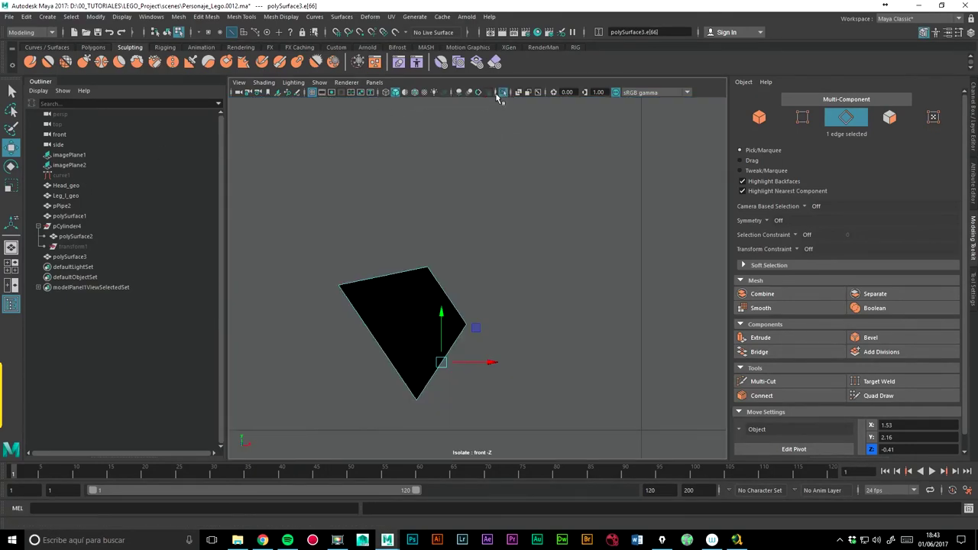
left_click(503, 92)
Hide the imagePlane1 blueprint with Ctrl+H and briefly isolate imagePlane2.
left_click(70, 156)
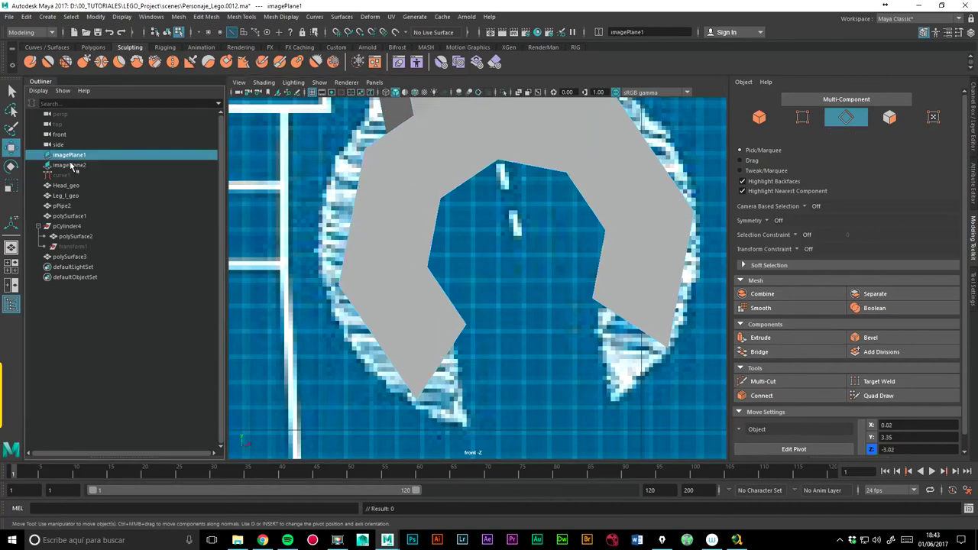
key("ctrl+h")
left_click(68, 165)
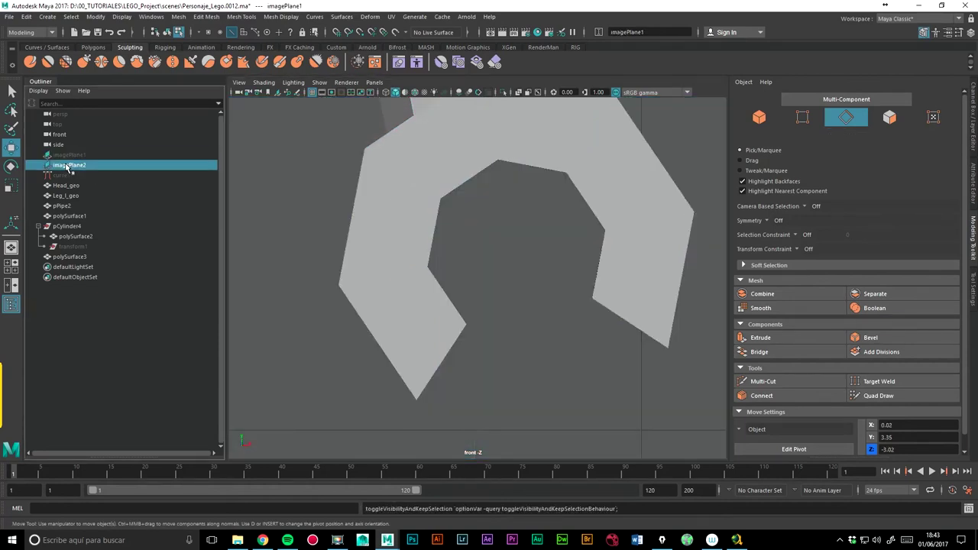
left_click(502, 91)
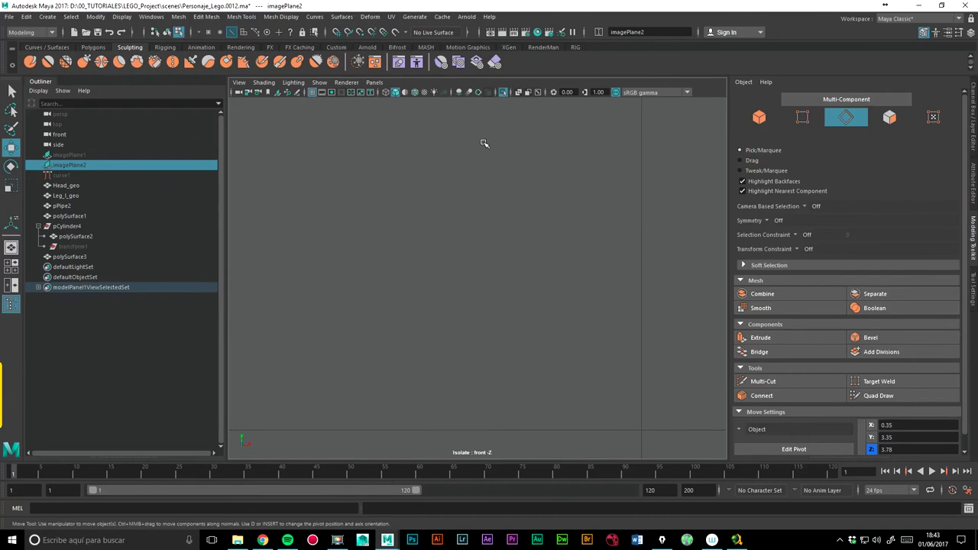
left_click(502, 92)
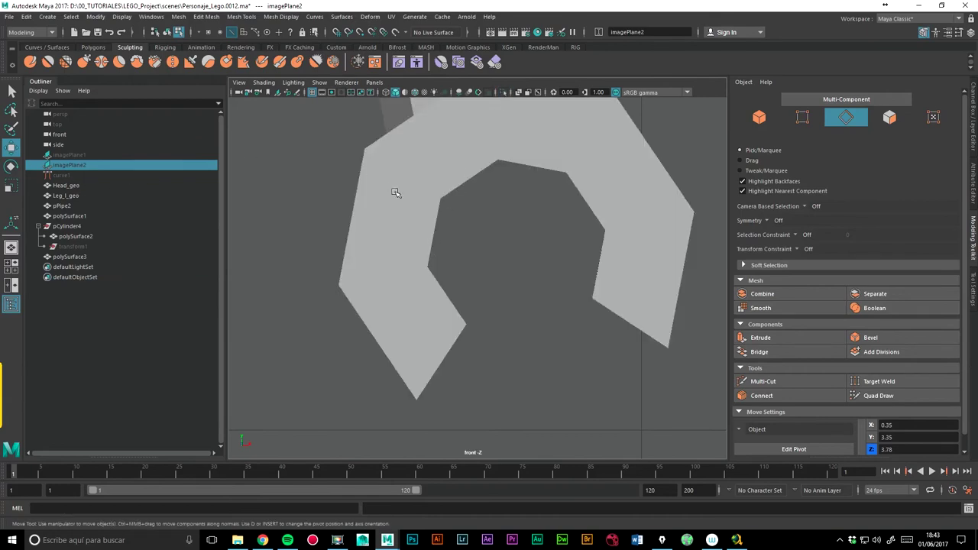
Return to edge mode in perspective wireframe and select a claw edge.
right_click_drag(395, 193, 396, 167)
left_click(392, 92)
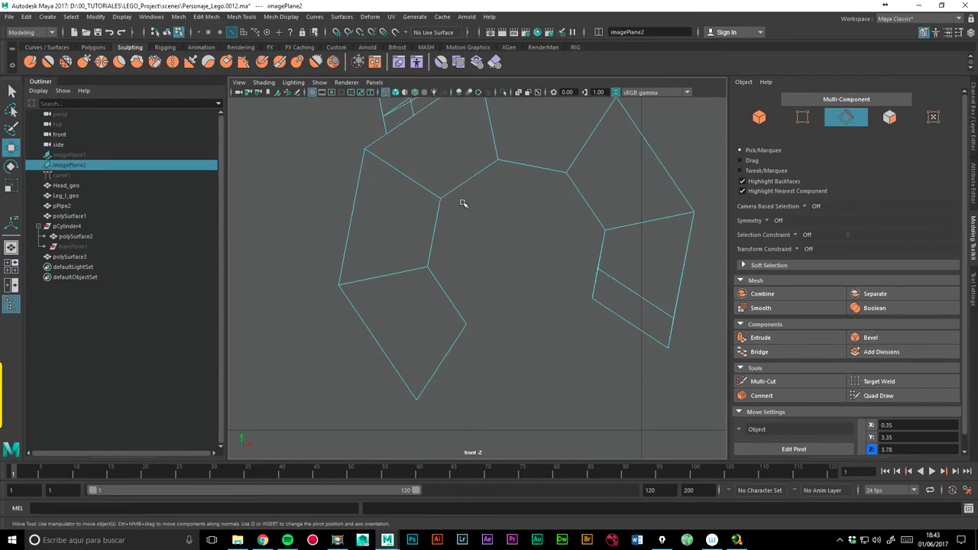
key("space")
left_click_drag(462, 192, 463, 170)
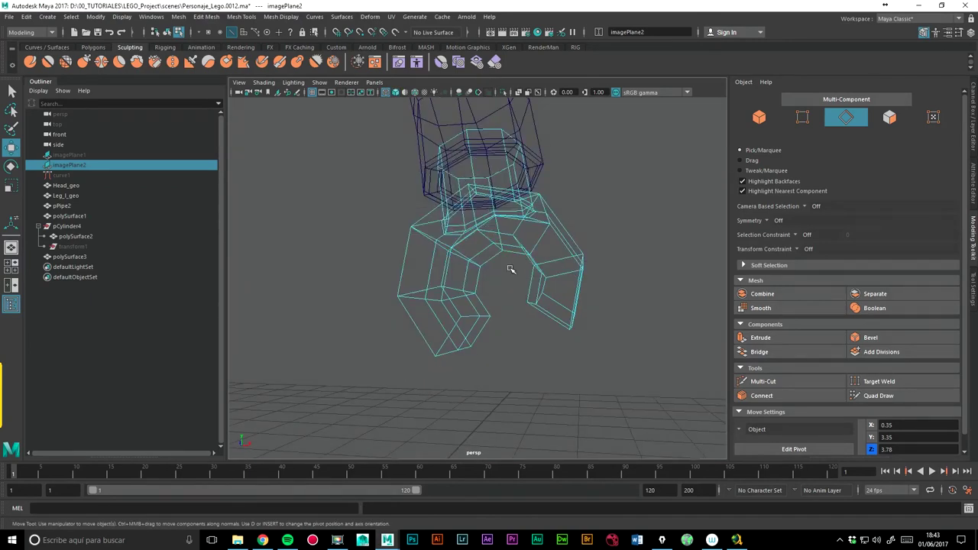
left_click(489, 324)
In front view, nudge the claw edge up-left toward the blueprint.
key("space")
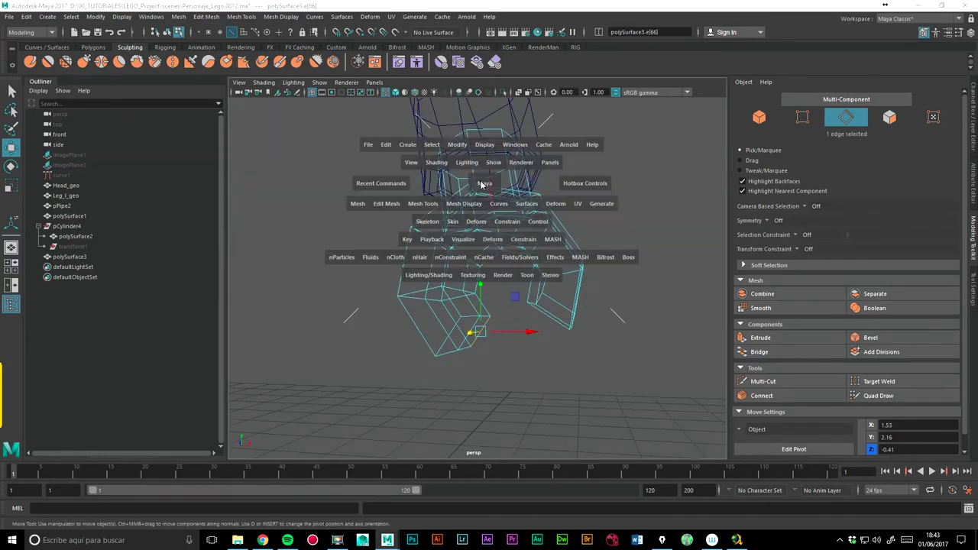
left_click_drag(489, 210, 489, 211)
left_click_drag(440, 361, 421, 331)
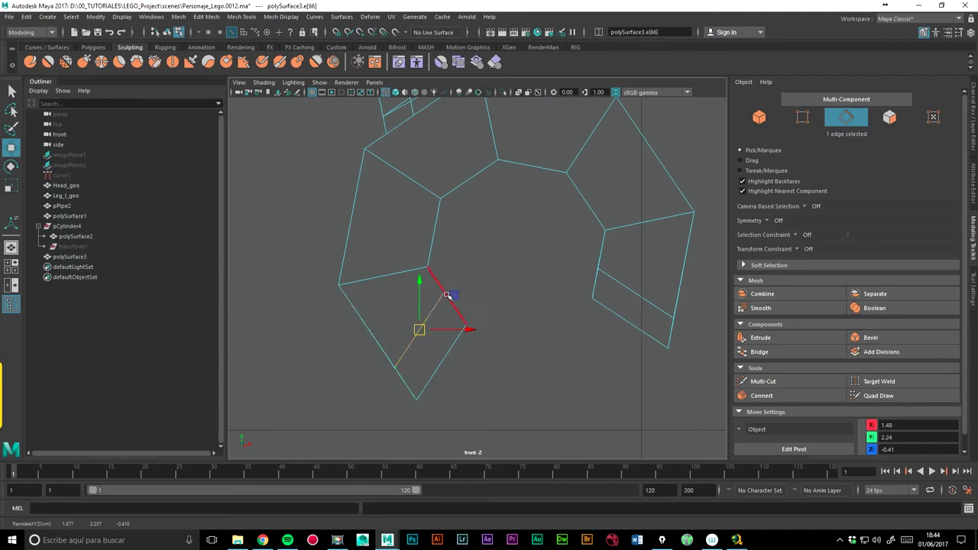
View the hand shaded in perspective with smooth preview (3) and select bottom edges.
left_click_drag(484, 249, 620, 219)
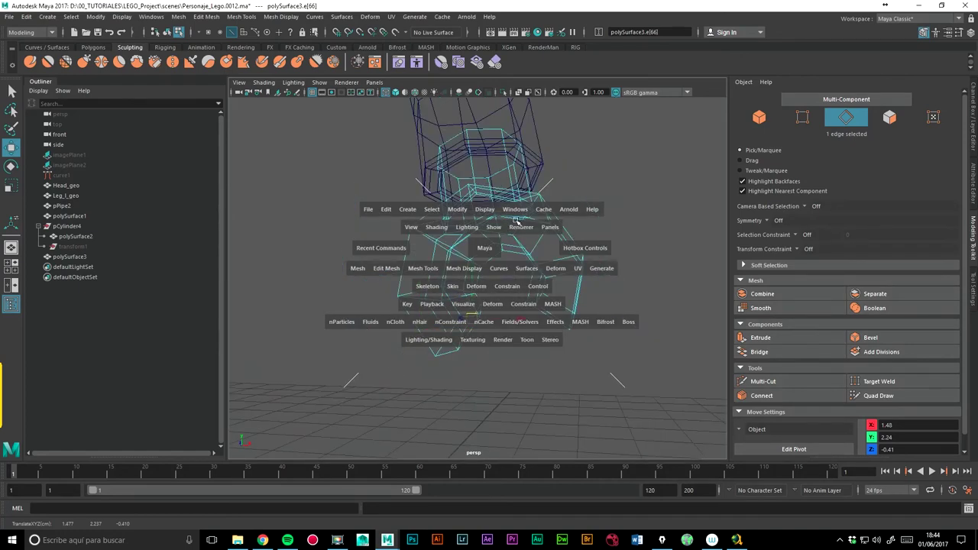
left_click_drag(502, 232, 448, 191, "alt")
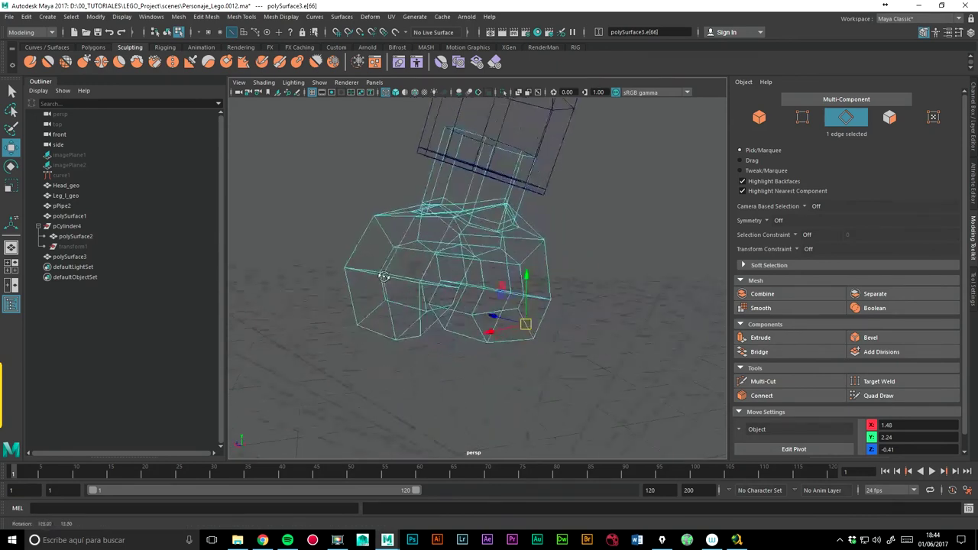
left_click(397, 94)
left_click_drag(428, 260, 474, 284, "alt")
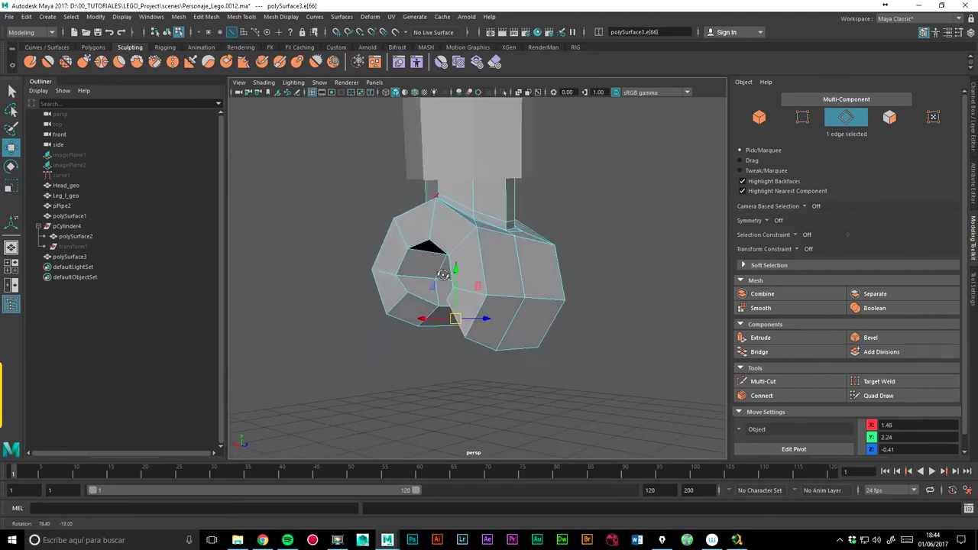
key("3")
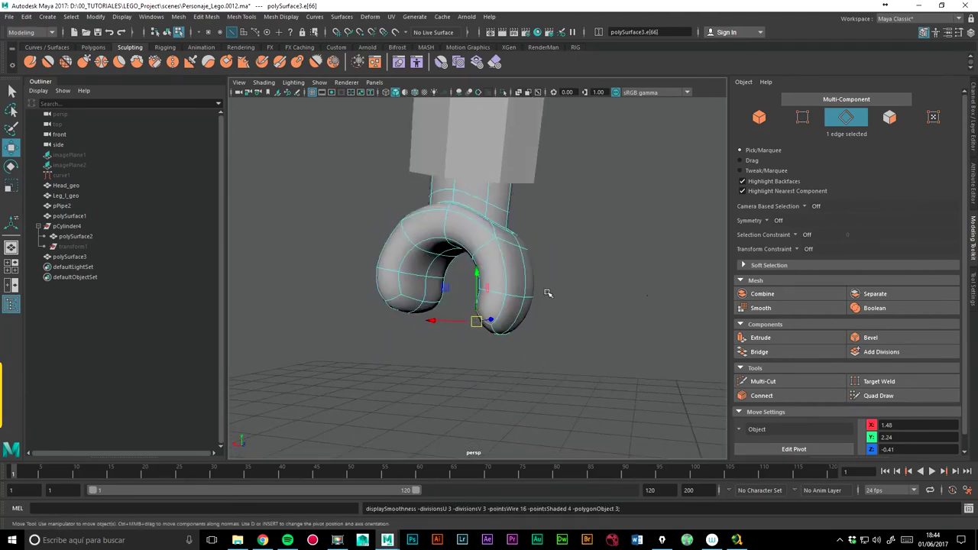
mouse_move(576, 291)
left_mouse_down("alt")
mouse_move(501, 280)
mouse_move(434, 304)
left_mouse_up("alt")
left_click(432, 304, "shift")
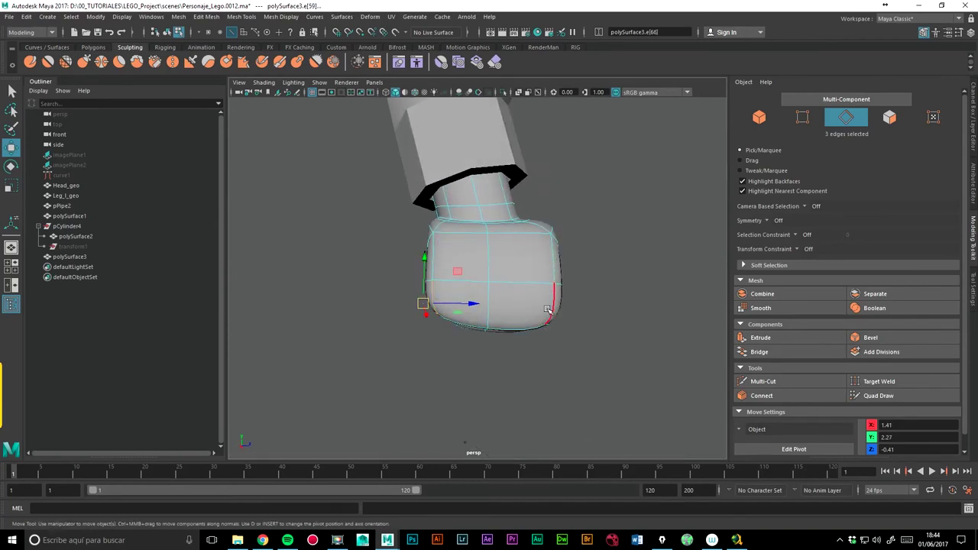
Turn off smooth preview and Multi-Cut new edges across the top faces near the wrist.
key("1")
left_click(634, 236)
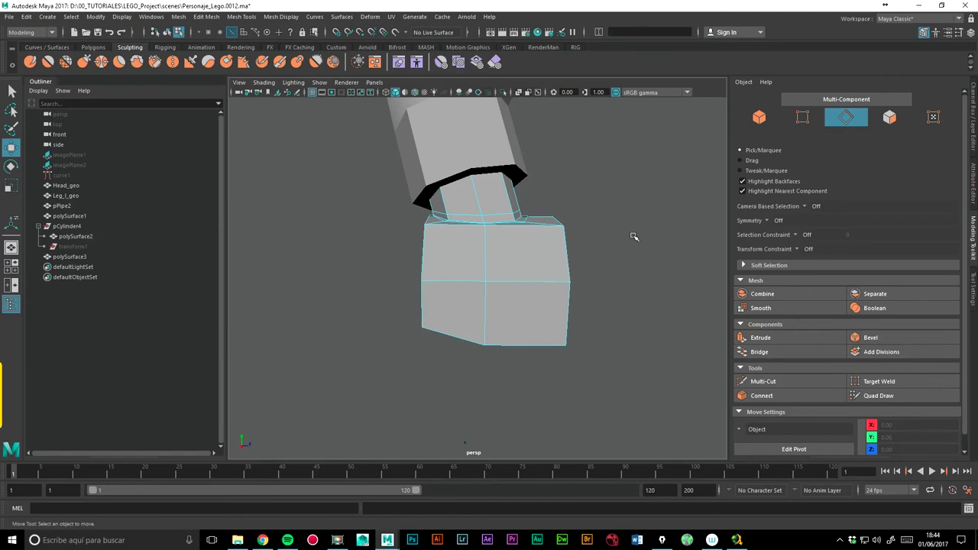
left_click_drag(613, 205, 431, 267, "alt")
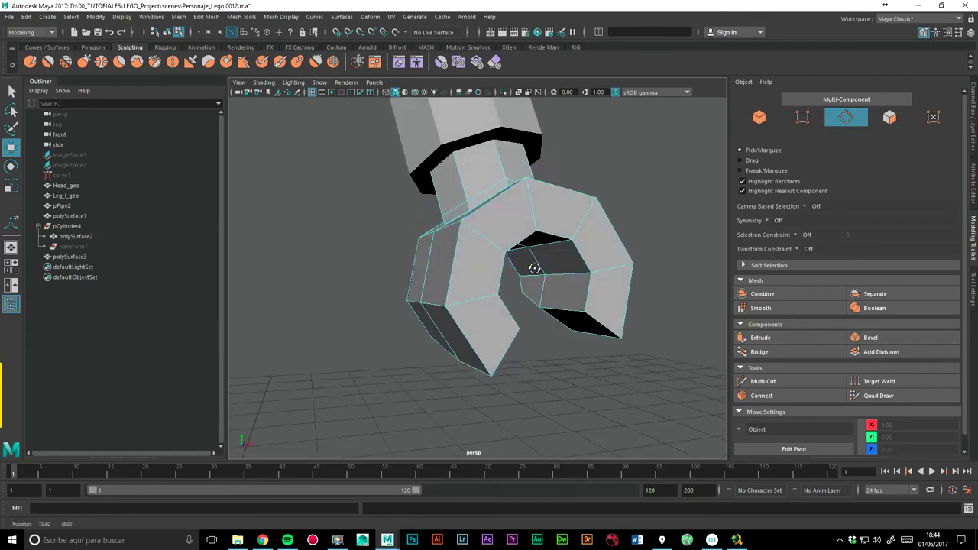
left_click(762, 381)
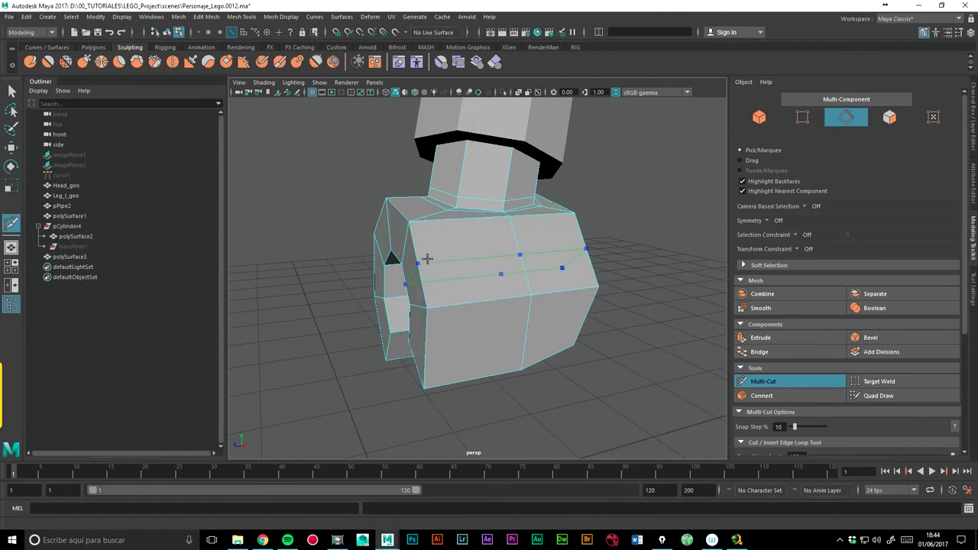
left_click_drag(442, 301, 518, 279, "alt")
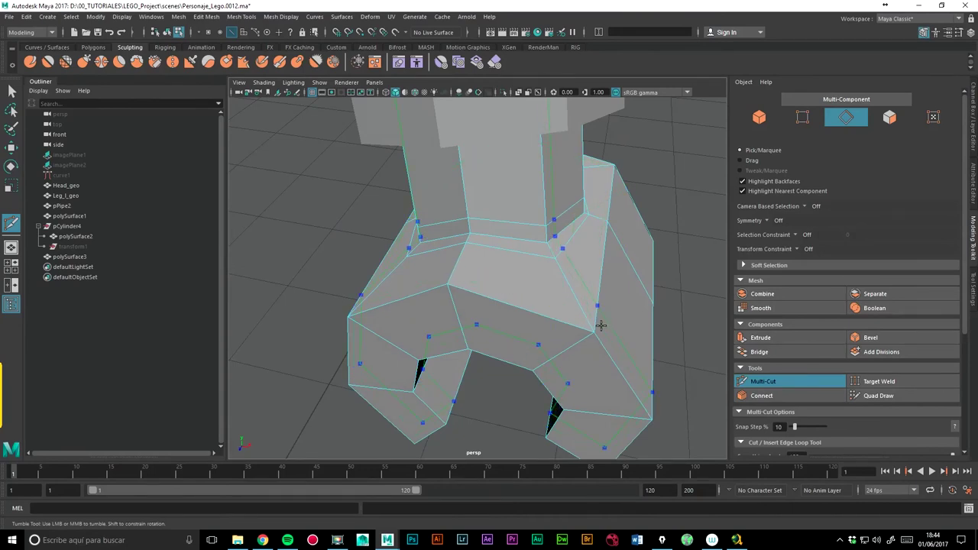
left_click_drag(590, 327, 527, 292, "alt")
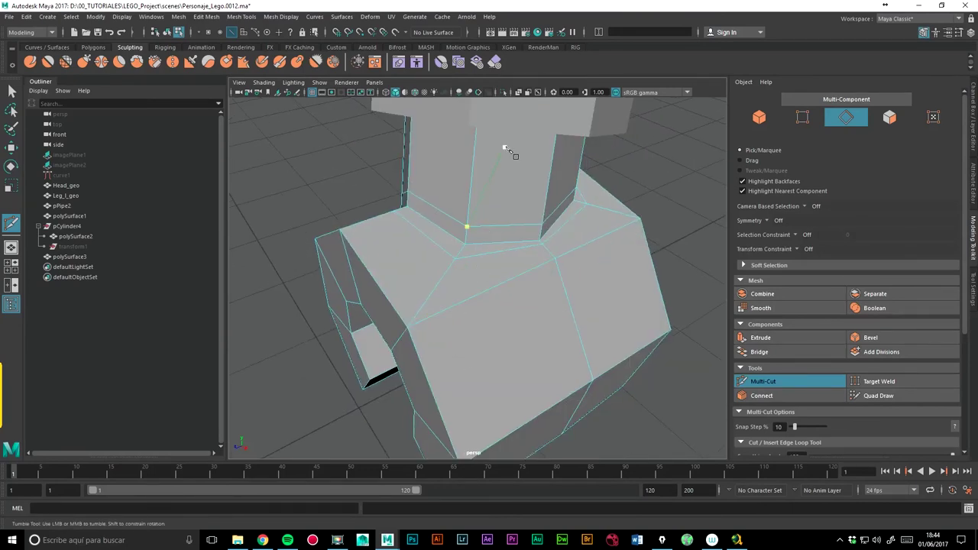
left_click_drag(438, 325, 427, 322, "alt")
left_click(12, 90)
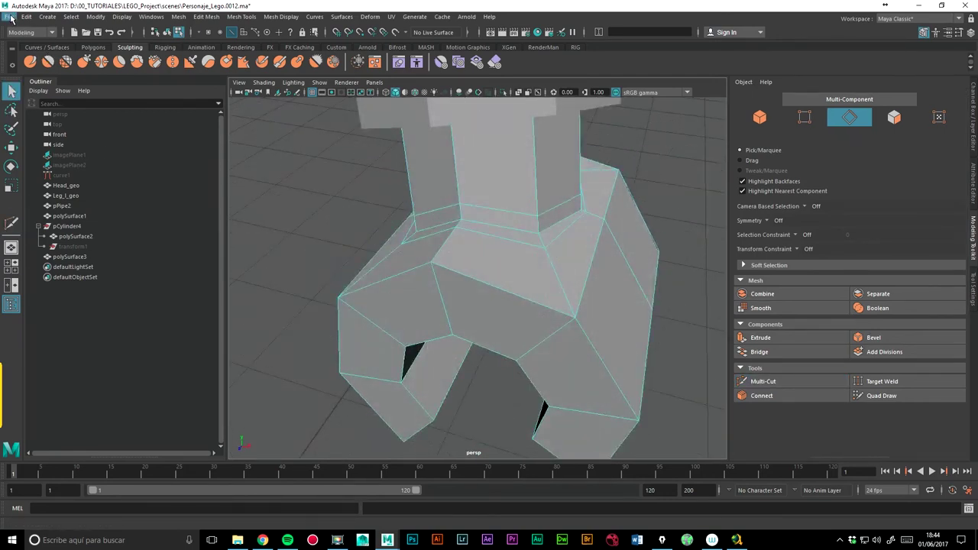
Increment-save as Personaje_Lego.0013 and delete the faces where the wrist meets the hand.
left_click(9, 16)
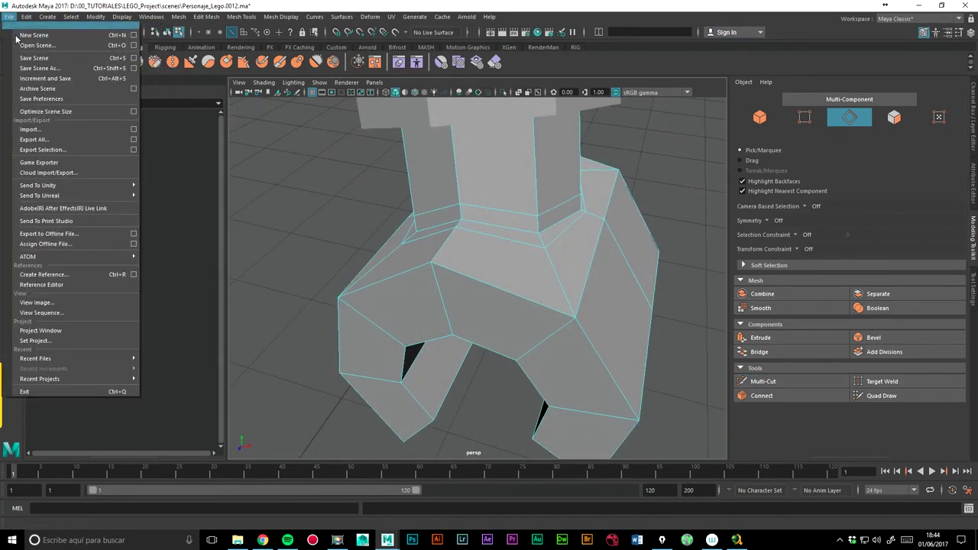
left_click(45, 78)
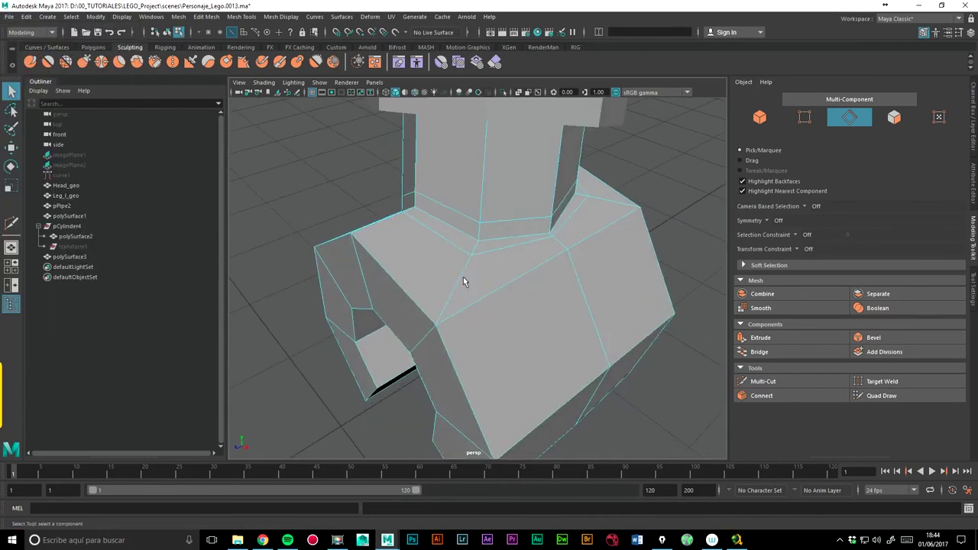
right_click_drag(445, 274, 439, 267)
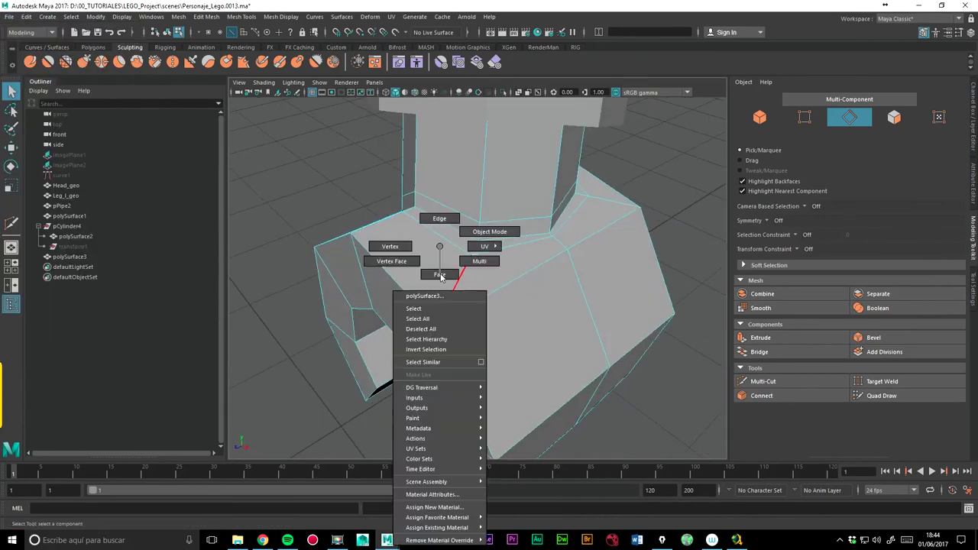
left_click(438, 267)
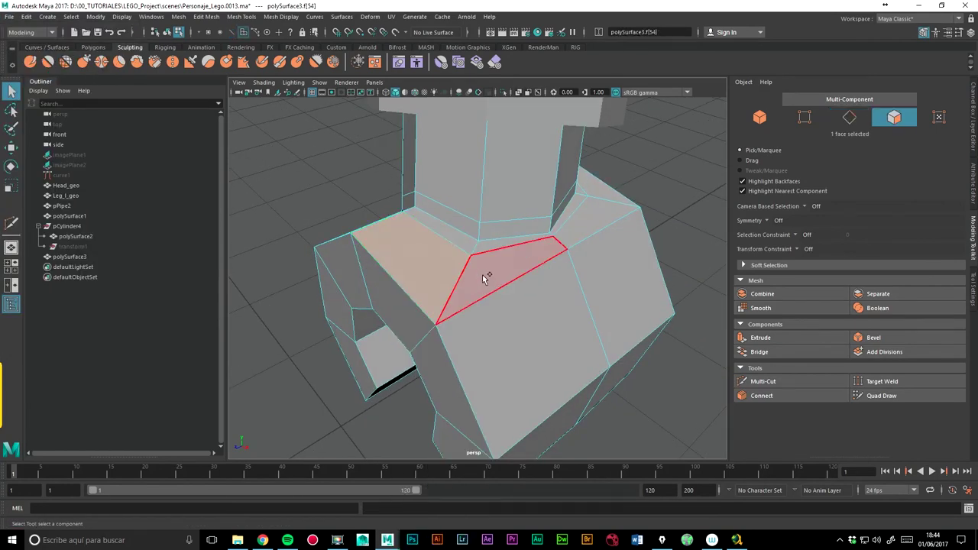
key("Delete")
left_click_drag(467, 282, 534, 274, "alt")
left_click(533, 274)
key("Delete")
left_click(491, 283)
key("Delete")
Add Multi-Cut edges along the side of the new opening.
right_click_drag(585, 214, 537, 231, "alt")
mouse_move(537, 232)
left_mouse_down("alt")
mouse_move(392, 273)
mouse_move(398, 245)
mouse_move(451, 280)
mouse_move(495, 274)
left_mouse_up("alt")
left_click(762, 381)
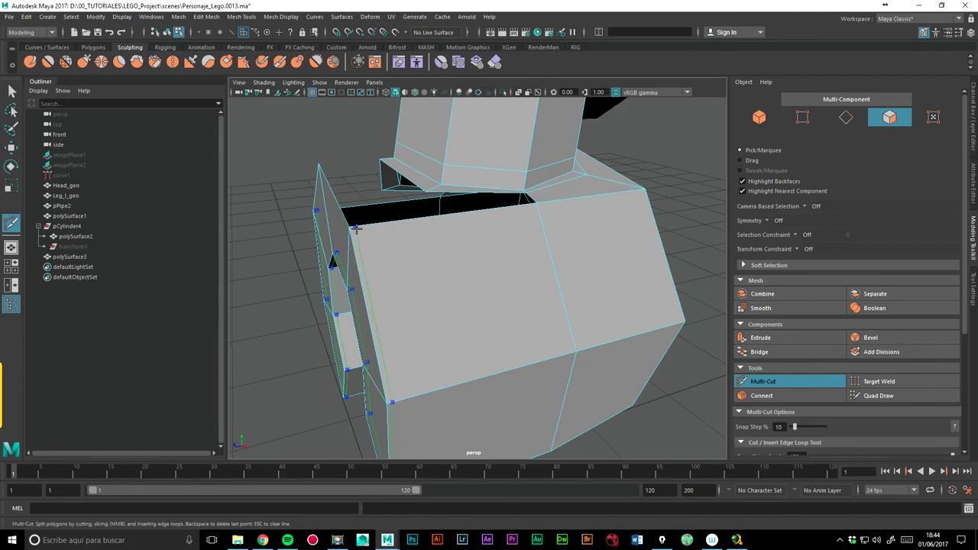
mouse_move(361, 229)
left_mouse_down("alt")
mouse_move(535, 299)
mouse_move(576, 297)
mouse_move(476, 295)
mouse_move(256, 193)
left_mouse_up("alt")
left_click(11, 90)
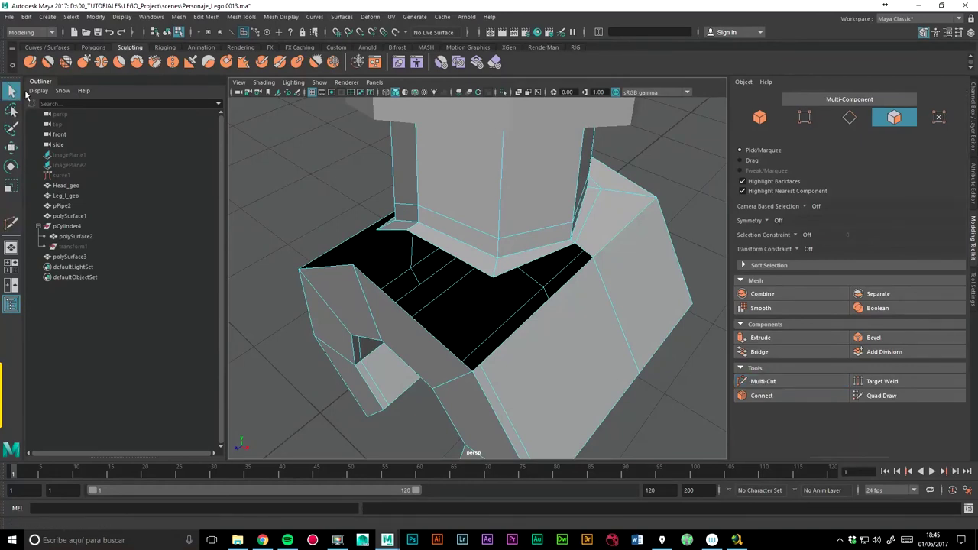
In edge mode, select border edges on opposite sides of the opening.
scroll(410, 219, "up", 2)
scroll(436, 233, "up", 2)
mouse_move(436, 232)
left_mouse_down("alt")
mouse_move(469, 218)
mouse_move(420, 283)
mouse_move(443, 283)
mouse_move(404, 286)
left_mouse_up("alt")
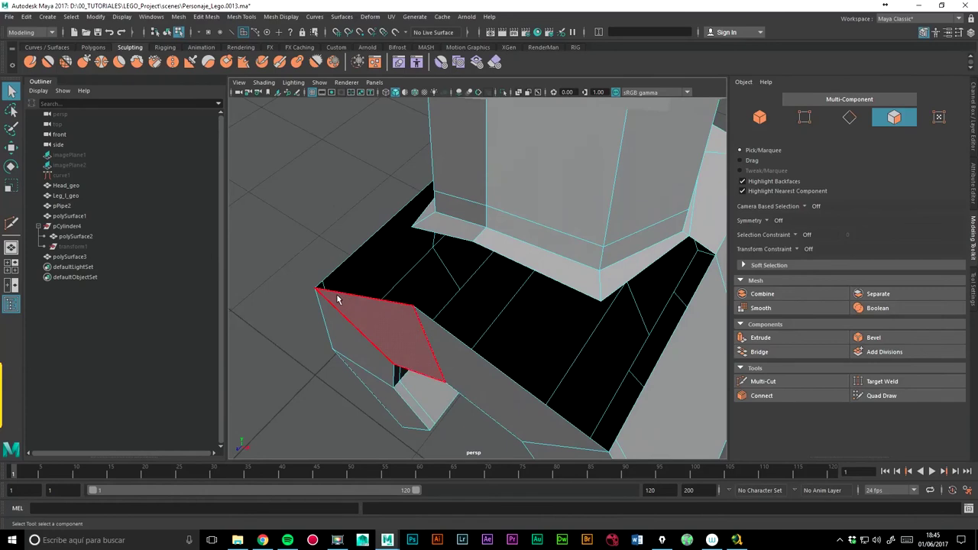
left_click_drag(323, 284, 522, 277, "alt")
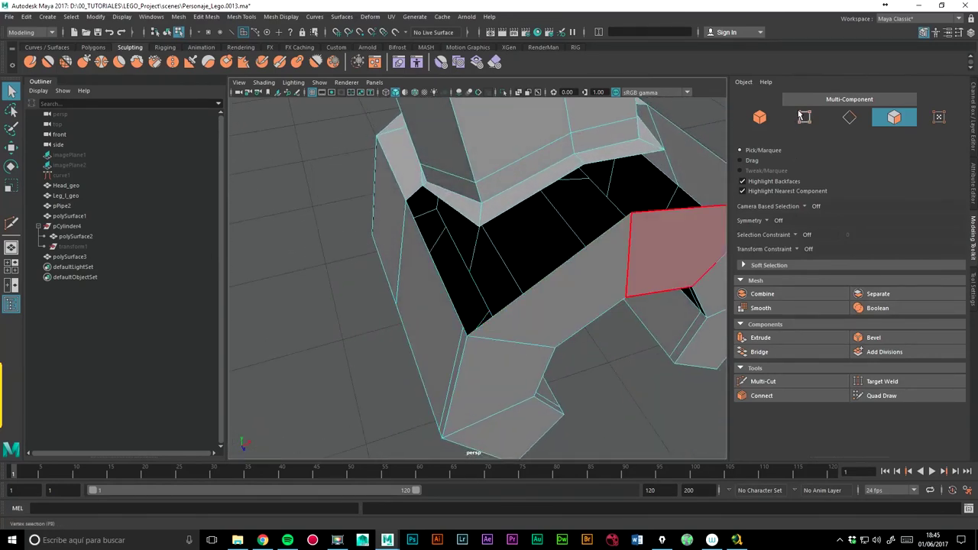
left_click(849, 117)
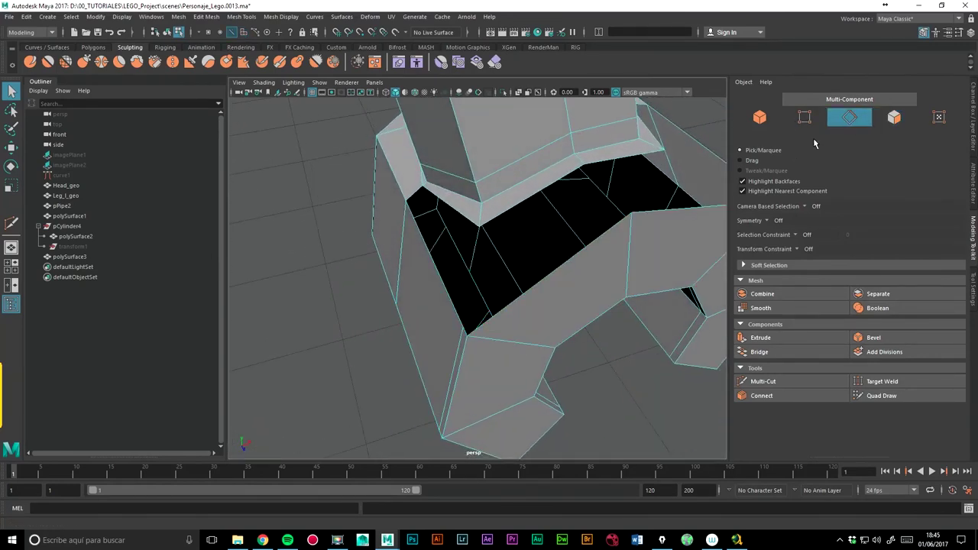
left_click(466, 335)
left_click_drag(468, 337, 436, 321, "alt")
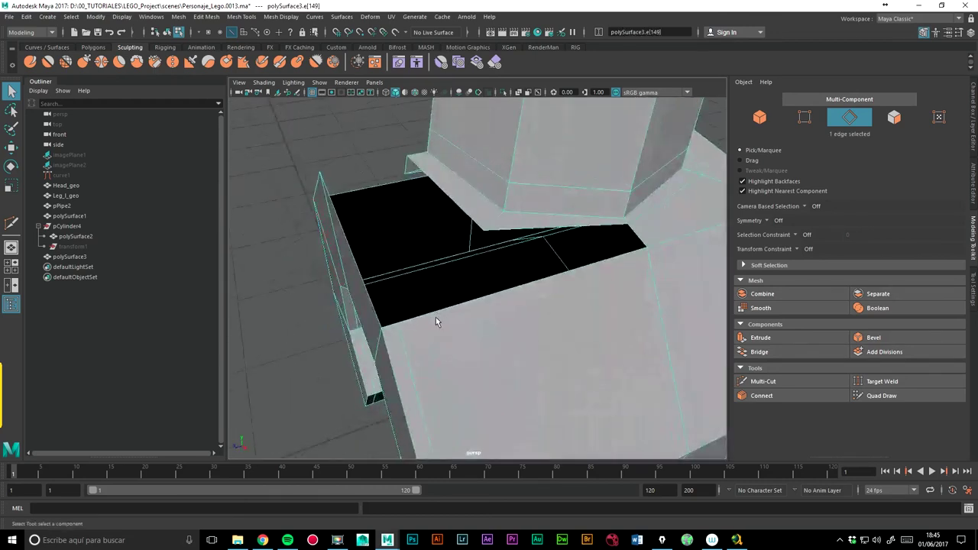
Bridge the two border edges with one division and raise the new middle edge.
left_click(764, 352)
mouse_move(417, 238)
left_mouse_down("alt")
mouse_move(463, 296)
mouse_move(477, 297)
left_mouse_up("alt")
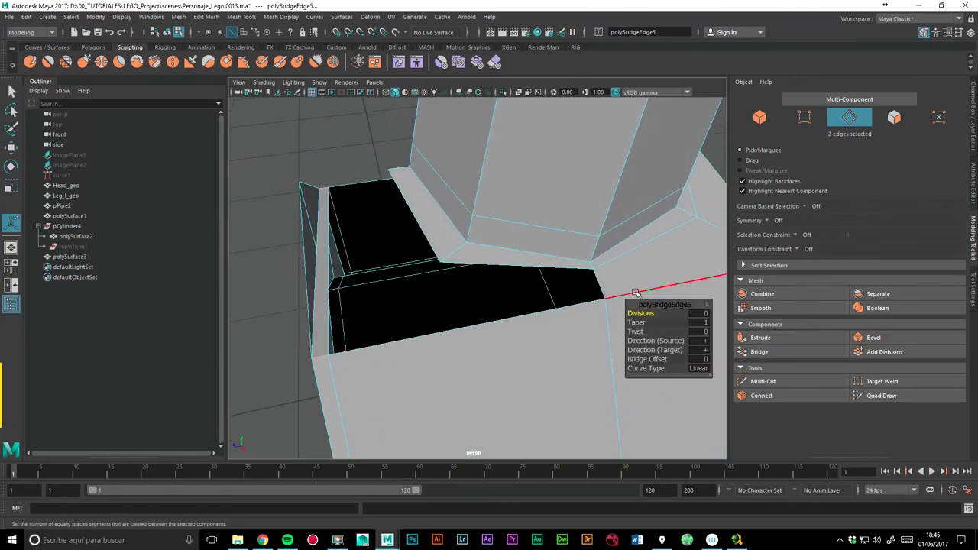
middle_click_drag(389, 270, 394, 273)
left_click(325, 250)
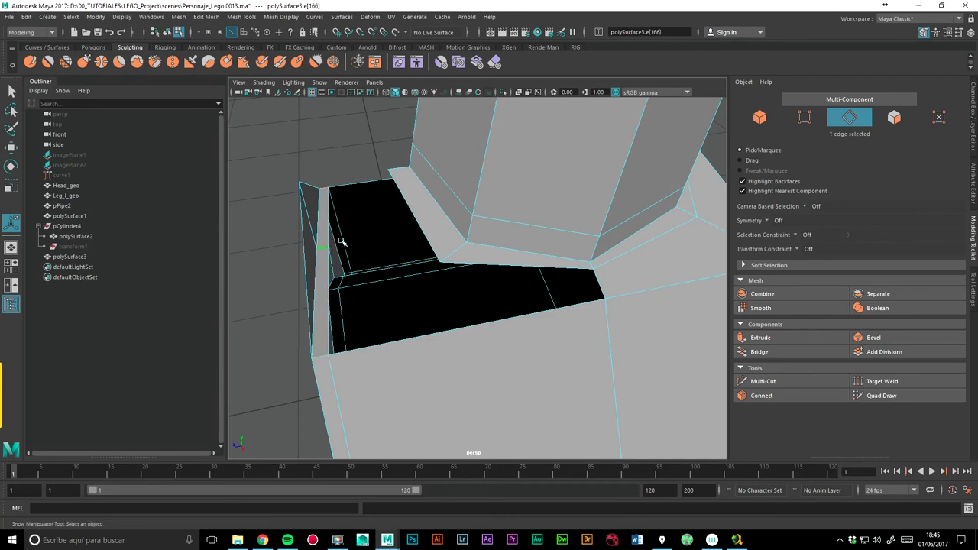
left_click(12, 149)
mouse_move(315, 207)
left_mouse_down()
mouse_move(290, 113)
mouse_move(334, 203)
mouse_move(412, 252)
mouse_move(418, 275)
mouse_move(493, 306)
mouse_move(524, 252)
mouse_move(769, 284)
left_mouse_up()
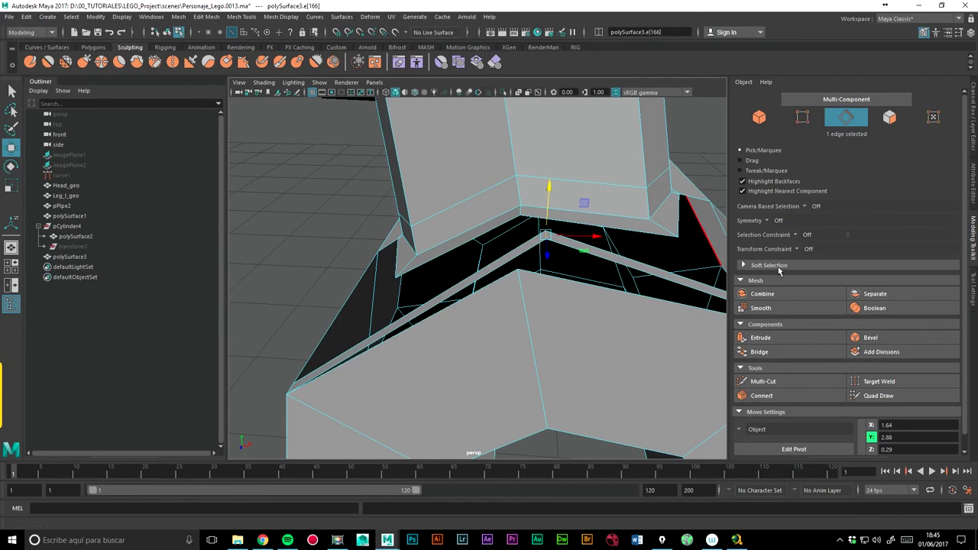
In front view, move the bridge edge down-left toward the wrist corner.
key("space")
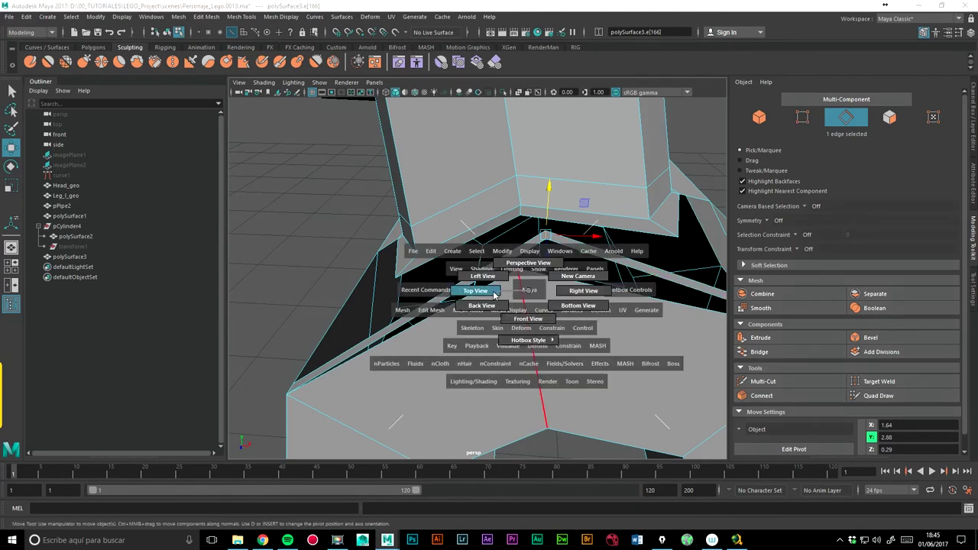
left_click_drag(494, 294, 527, 318)
scroll(477, 214, "up", 3)
scroll(477, 213, "up", 2)
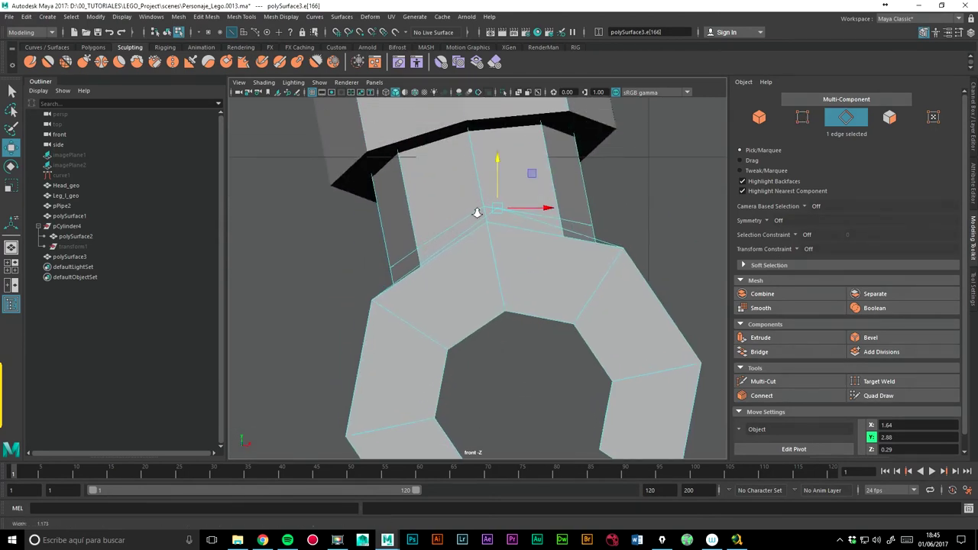
scroll(476, 213, "up", 2)
scroll(502, 205, "up", 2)
scroll(589, 189, "up", 2)
left_click_drag(567, 220, 549, 239)
Turn on snapping and snap the edge onto the neighbouring corner along the wrist.
left_click(359, 32)
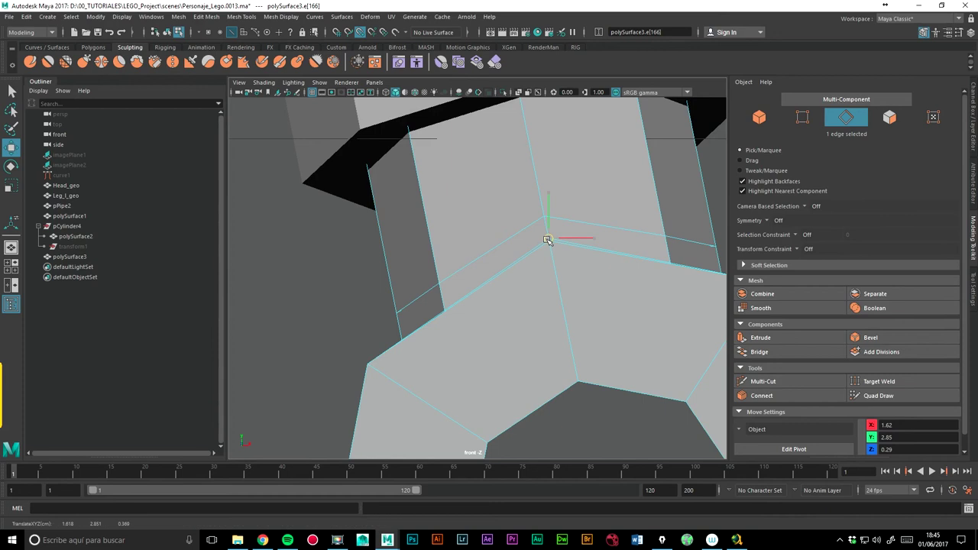
key("space")
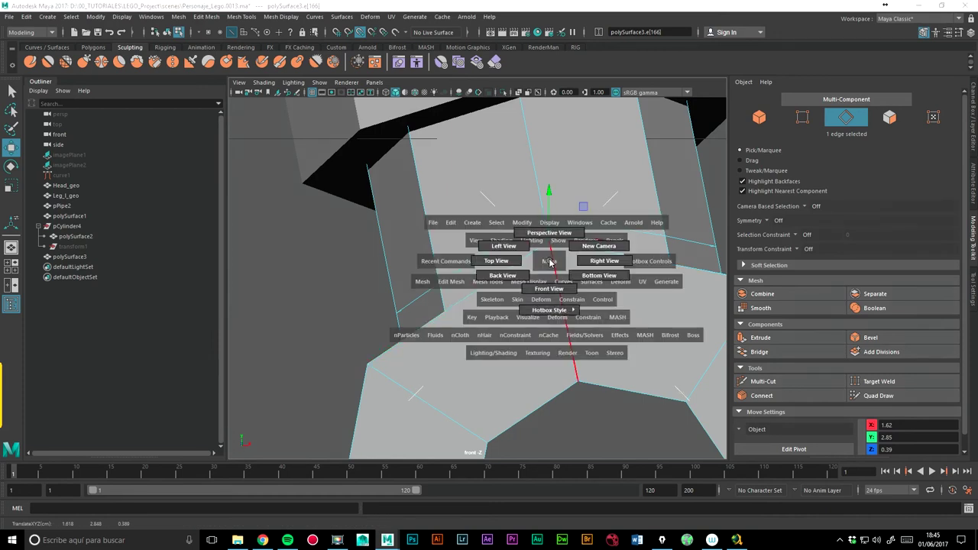
left_click(539, 238)
mouse_move(550, 232)
left_mouse_down("alt")
mouse_move(601, 221)
mouse_move(500, 275)
mouse_move(403, 243)
mouse_move(339, 273)
left_mouse_up("alt")
mouse_move(306, 319)
left_mouse_down()
mouse_move(425, 236)
mouse_move(348, 206)
left_mouse_up()
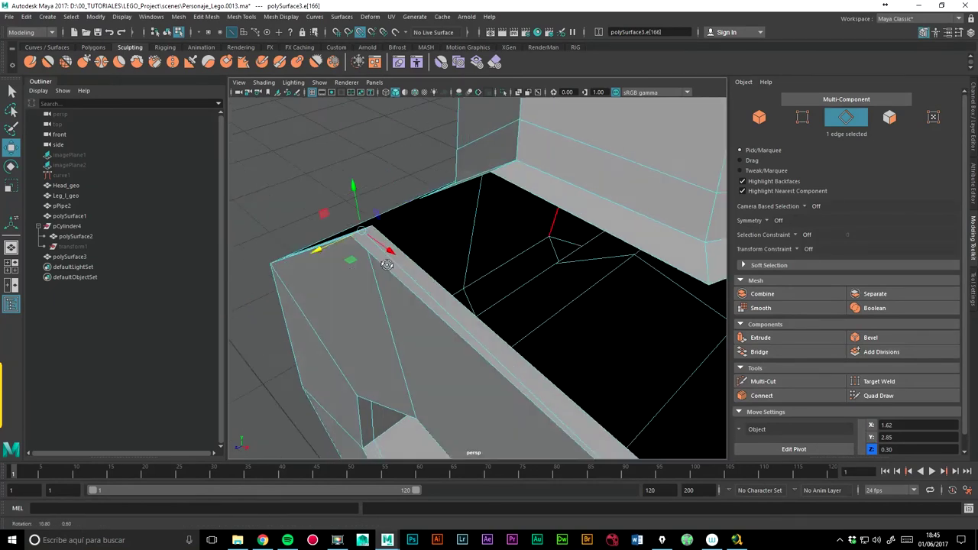
left_click_drag(283, 245, 472, 203)
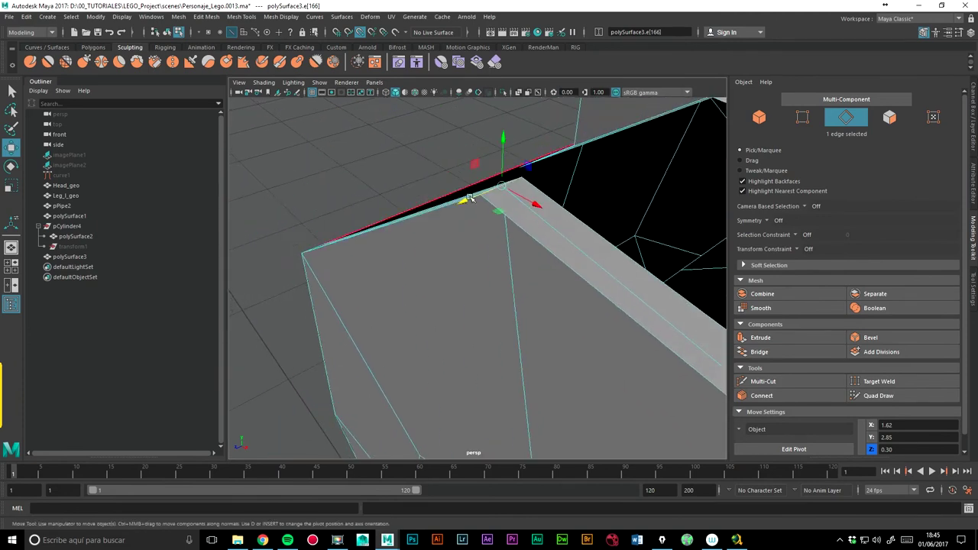
In vertex mode, slide two corner vertices to widen the grey strip.
right_click(513, 210)
left_click(492, 201)
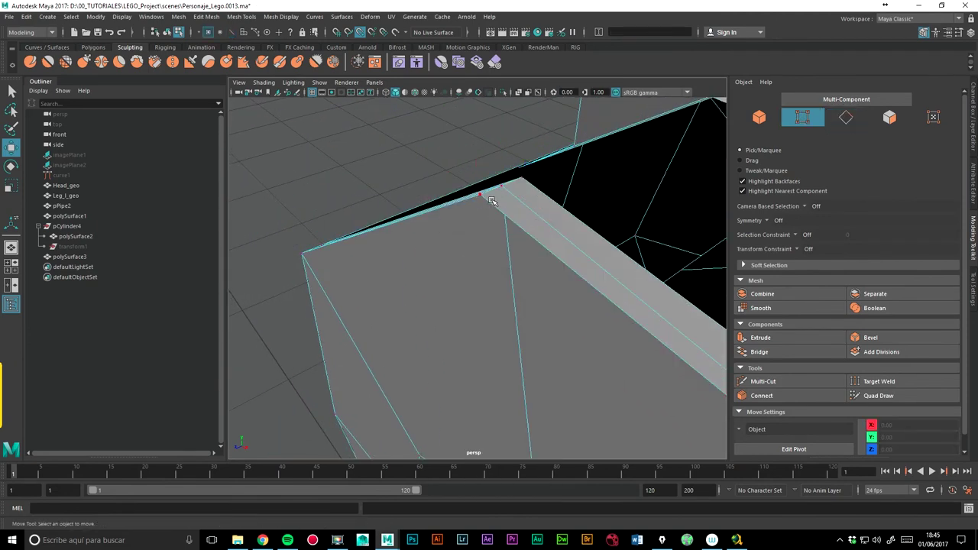
left_click_drag(495, 214, 484, 223, "alt")
left_click(457, 258)
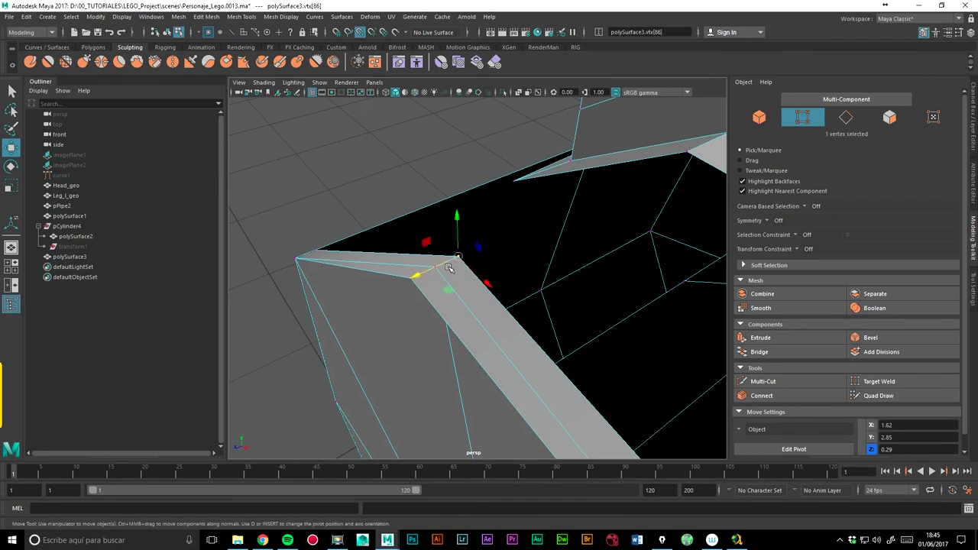
left_click_drag(416, 284, 392, 290, "alt")
middle_click_drag(324, 383, 303, 274)
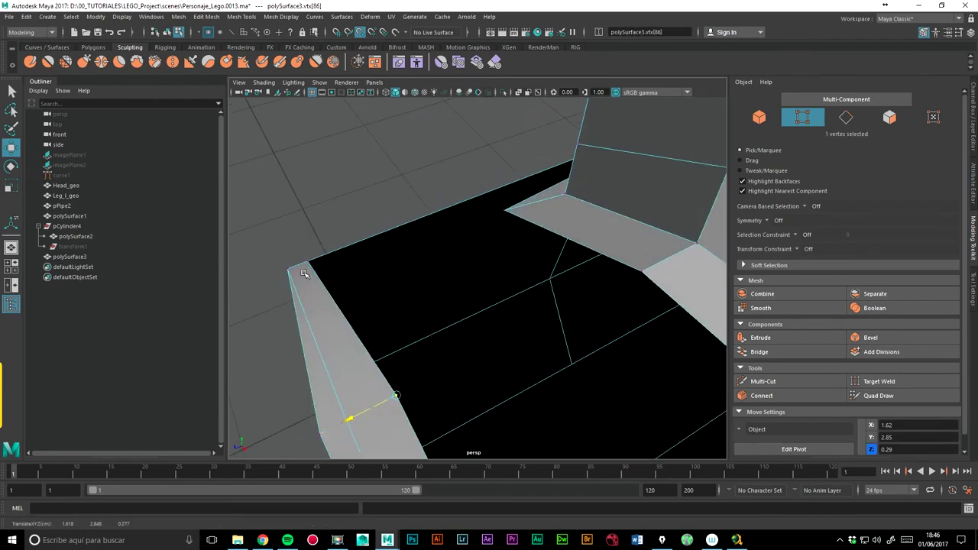
left_click_drag(383, 251, 395, 294, "alt")
left_click(306, 277)
left_click_drag(257, 297, 331, 270)
mouse_move(395, 220)
left_mouse_down("alt")
mouse_move(481, 238)
mouse_move(504, 201)
left_mouse_up("alt")
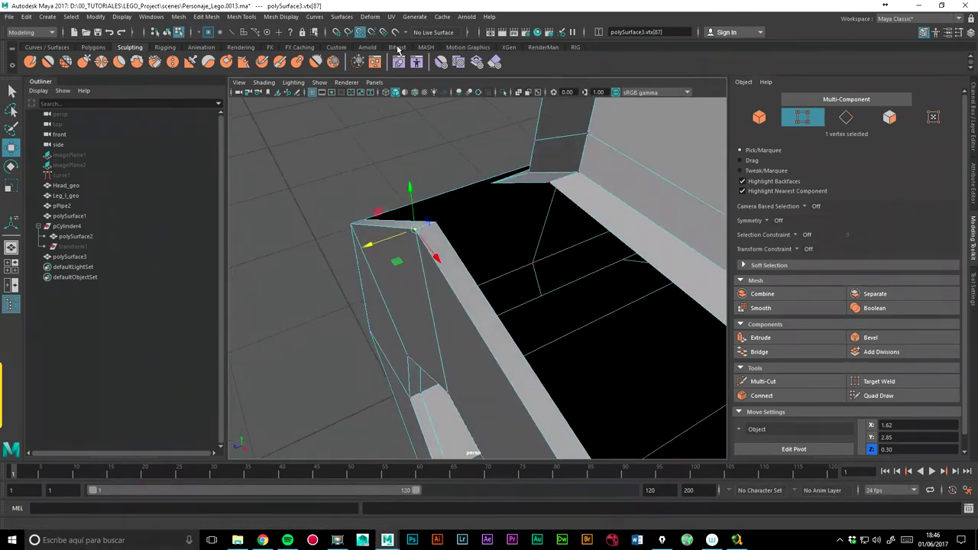
mouse_move(366, 206)
right_mouse_down("alt")
mouse_move(443, 166)
mouse_move(376, 203)
right_mouse_up("alt")
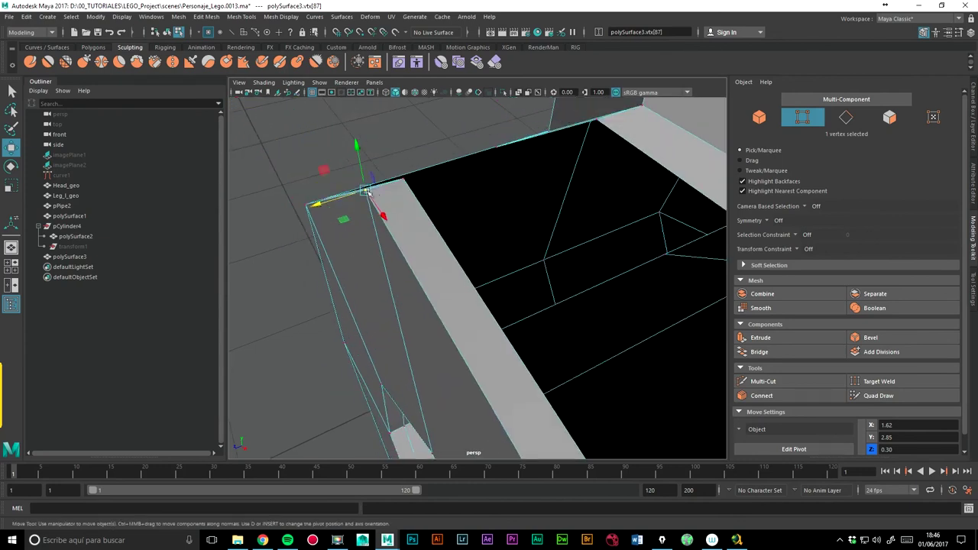
Move the other corner vertex left along X, then Target Weld the stray vertex onto its neighbour.
left_click(350, 195)
mouse_move(328, 200)
left_mouse_down()
mouse_move(311, 213)
mouse_move(337, 197)
left_mouse_up()
left_click(383, 192)
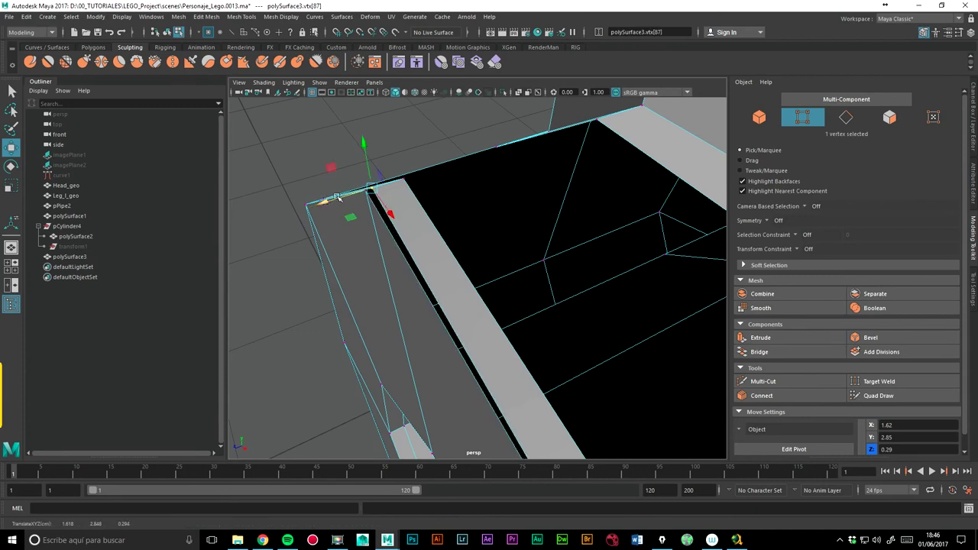
left_click_drag(409, 139, 403, 170, "alt")
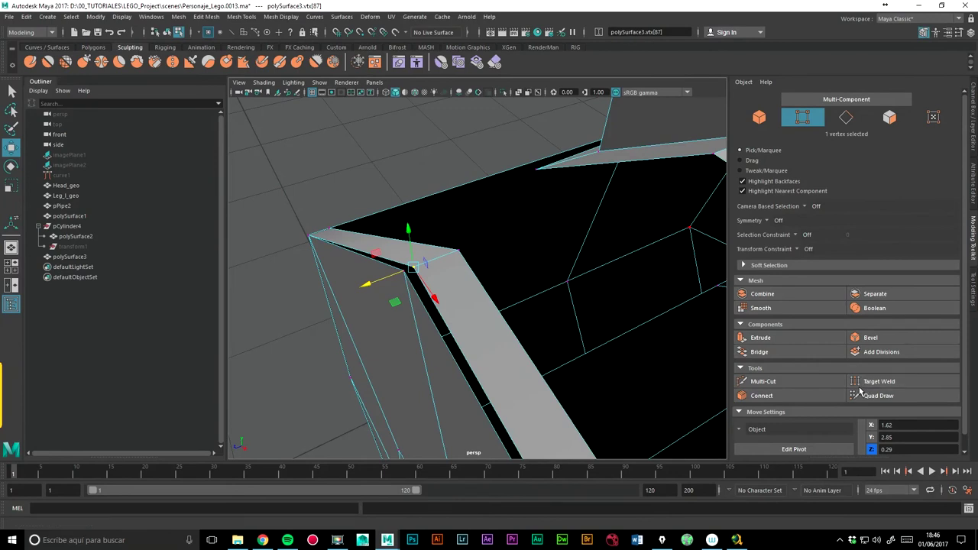
left_click(871, 382)
mouse_move(404, 271)
left_mouse_down()
mouse_move(404, 255)
mouse_move(422, 259)
mouse_move(321, 205)
left_mouse_up()
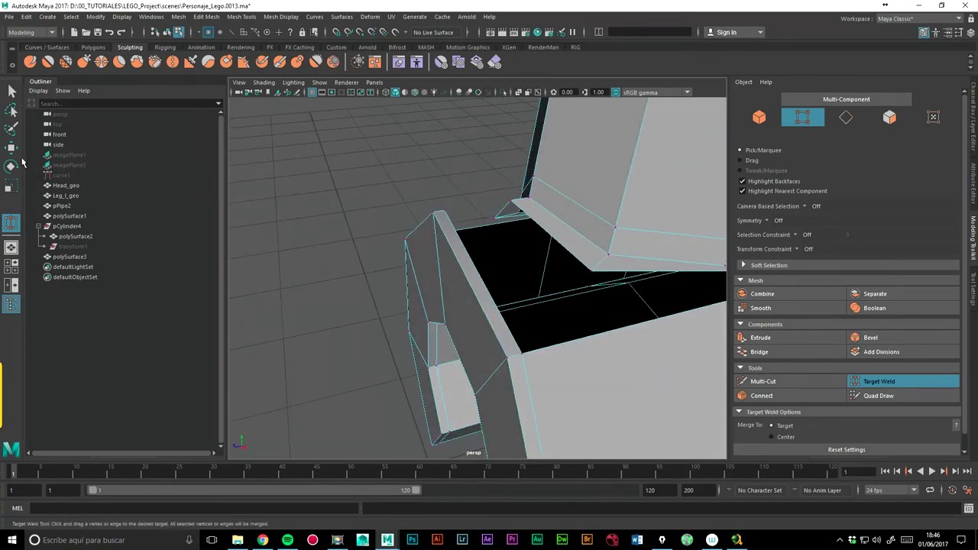
Select opposite border edges of the first hole and bridge them with a new face.
left_click(11, 147)
right_click_drag(445, 234, 446, 257)
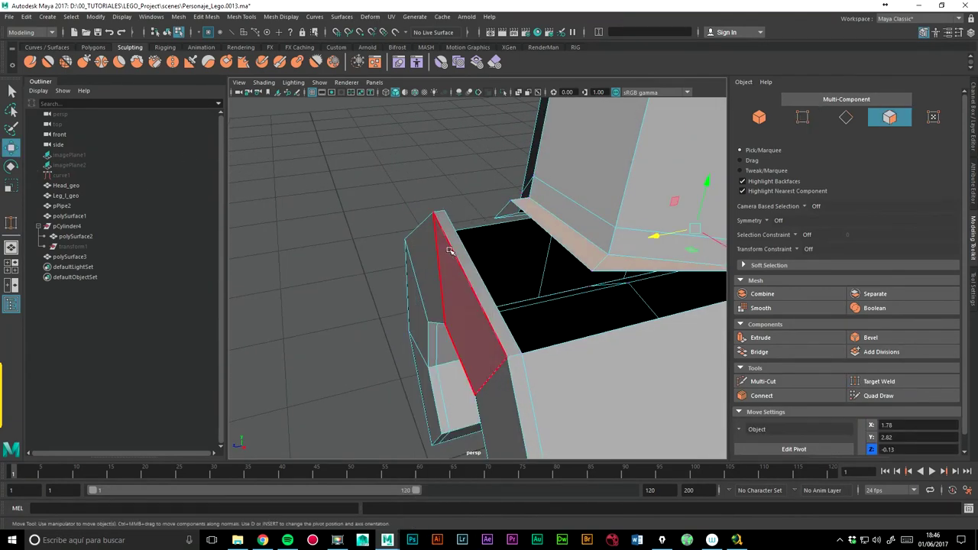
mouse_move(512, 167)
left_mouse_down("alt")
mouse_move(500, 262)
mouse_move(565, 214)
mouse_move(624, 194)
mouse_move(448, 278)
mouse_move(466, 245)
left_mouse_up("alt")
right_click_drag(472, 229, 478, 198)
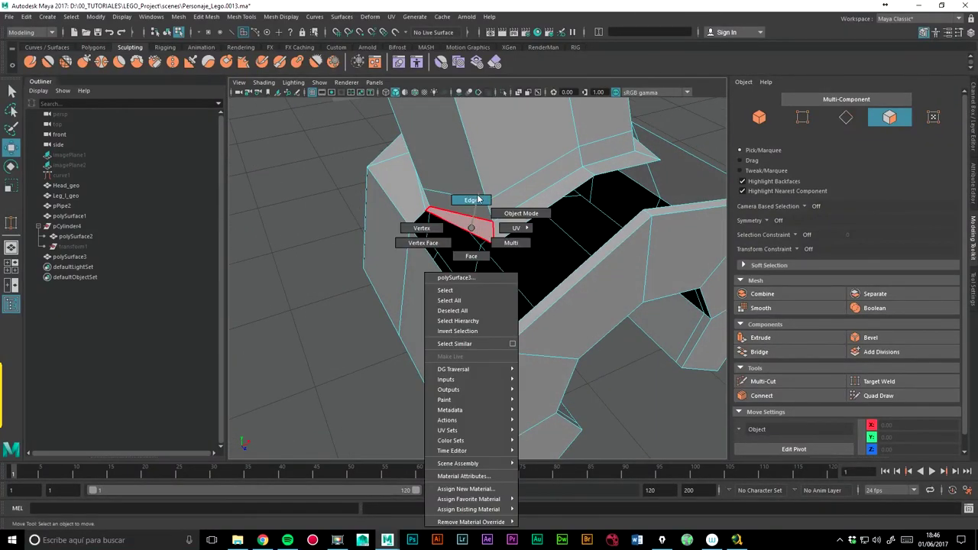
left_click(472, 230)
left_click(446, 290, "shift")
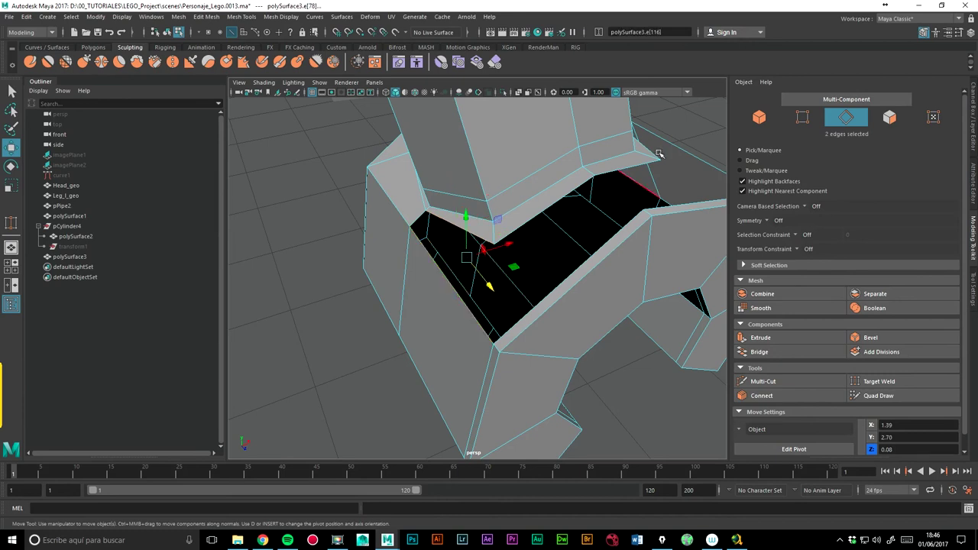
left_click(759, 351)
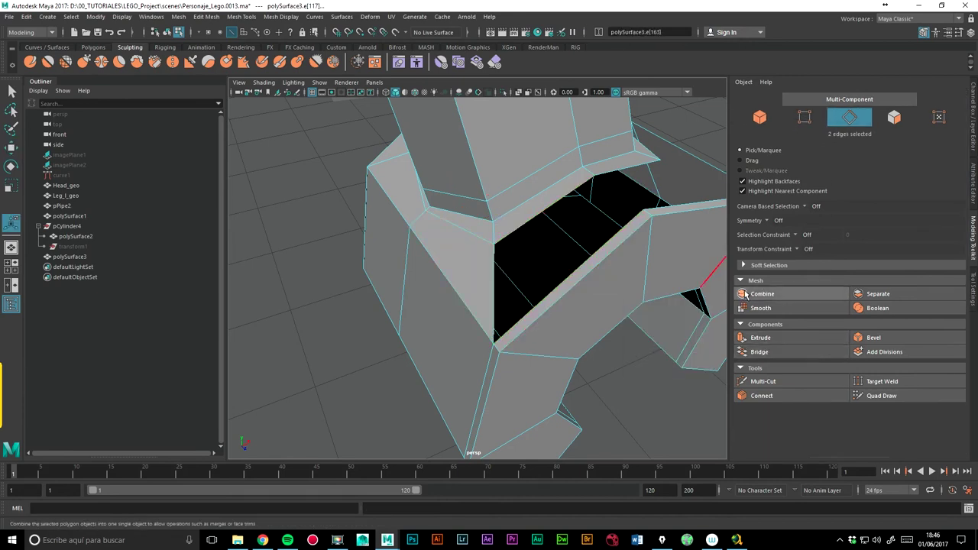
left_click(759, 351)
Bridge the second hole between its two opposite edges.
left_click_drag(563, 247, 563, 273, "alt")
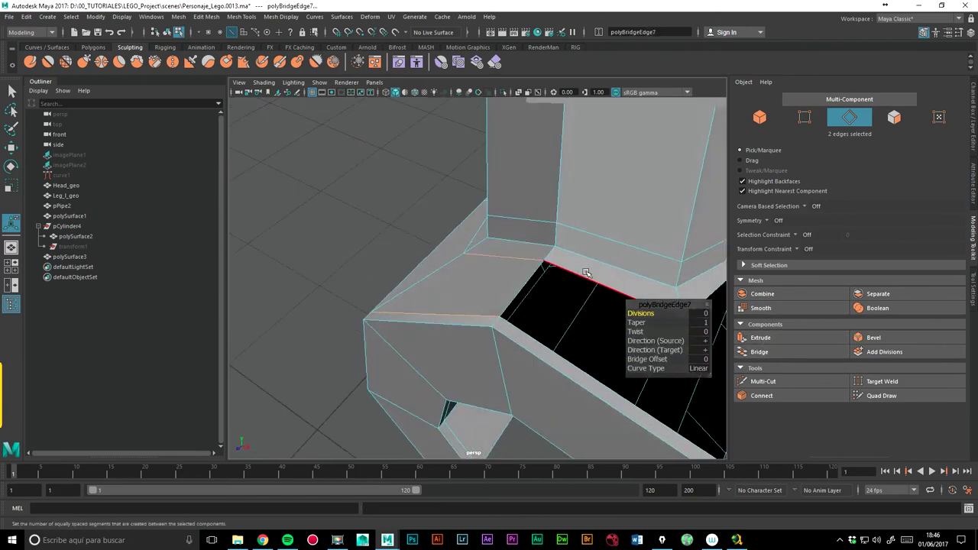
left_click(554, 346)
left_click_drag(624, 264, 397, 183, "alt")
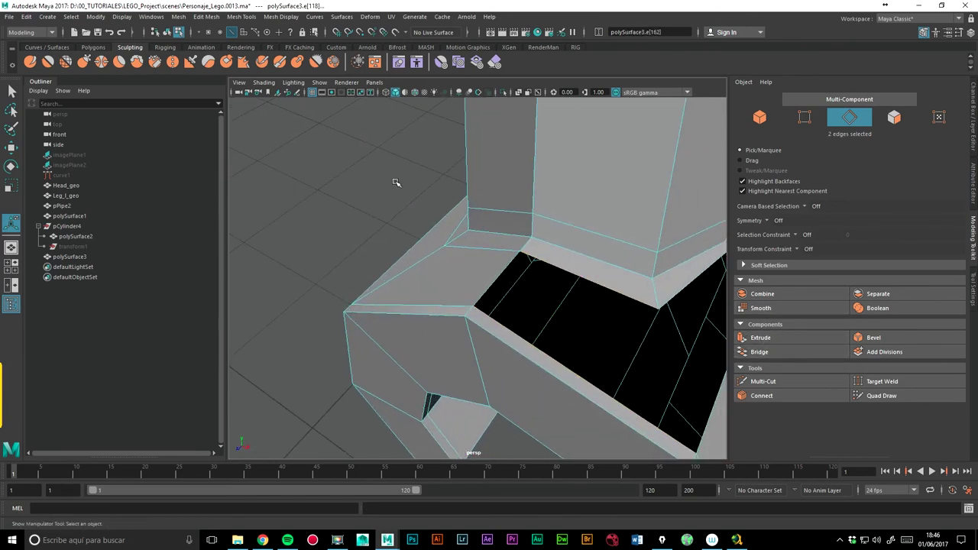
left_click(759, 351)
Bridge the last hole to its long lower border edge, then clear the selection.
mouse_move(703, 300)
left_mouse_down("alt")
mouse_move(464, 264)
mouse_move(339, 183)
left_mouse_up("alt")
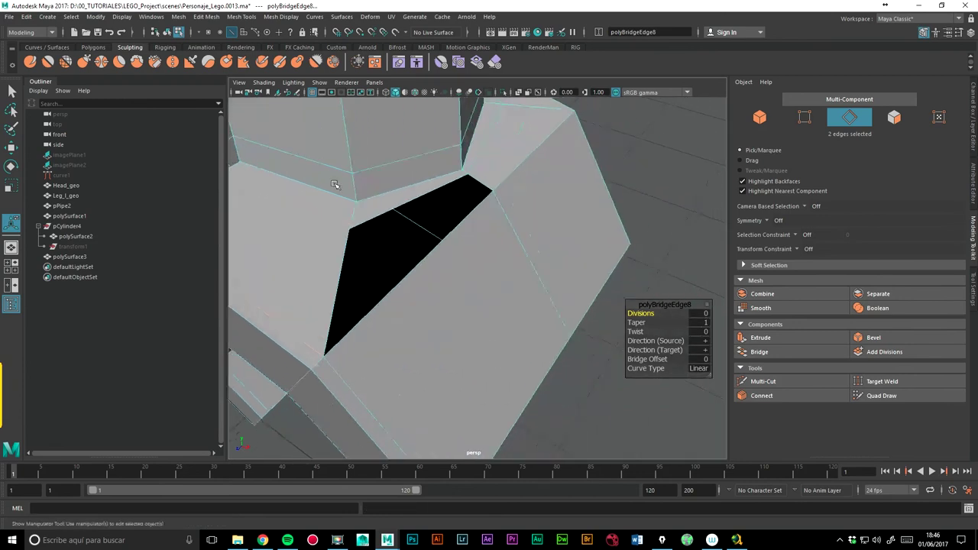
left_click(444, 253)
left_click(449, 257, "shift")
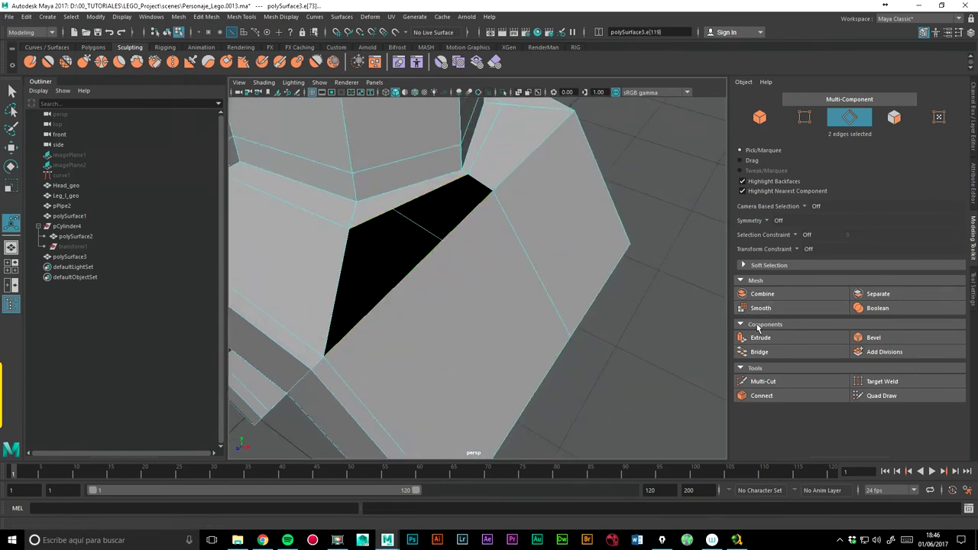
left_click(759, 351)
left_click_drag(526, 238, 408, 298, "alt")
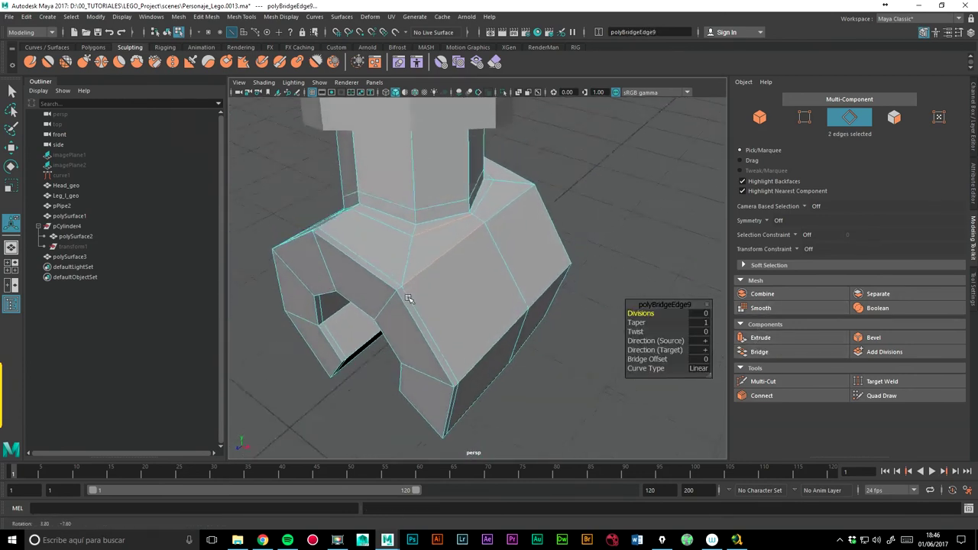
left_click(603, 205)
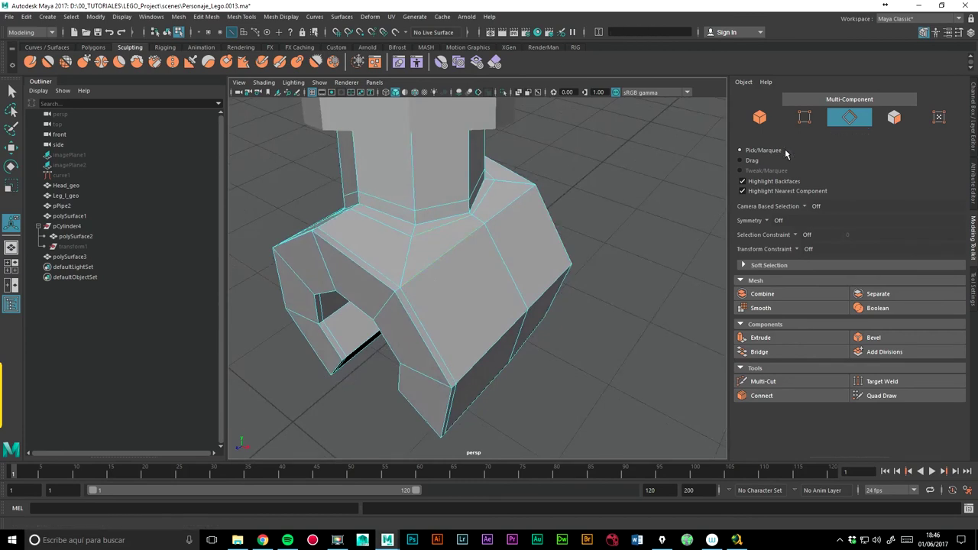
Activate Multi-Cut, preview the smoothed mesh (3), then return to low-poly display (1).
left_click(764, 383)
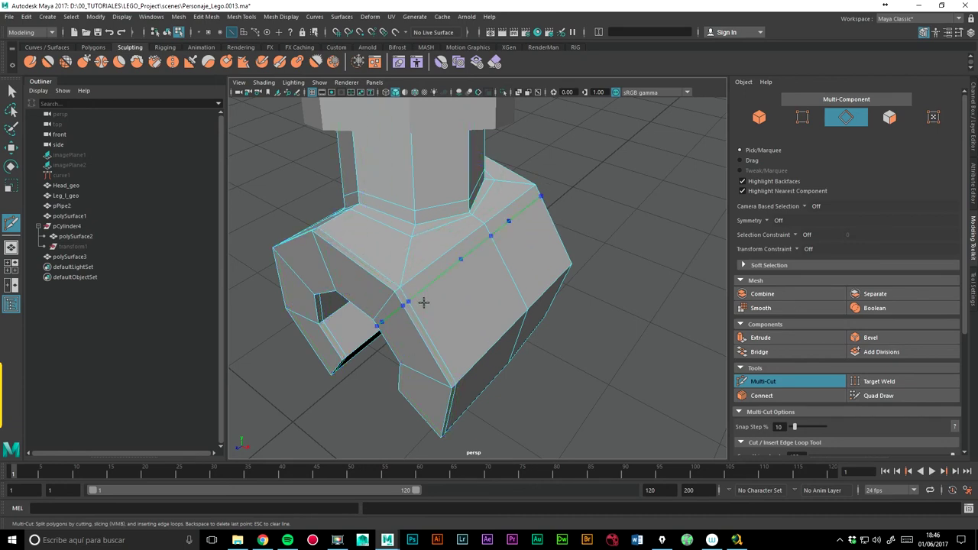
left_click_drag(483, 324, 376, 258, "alt")
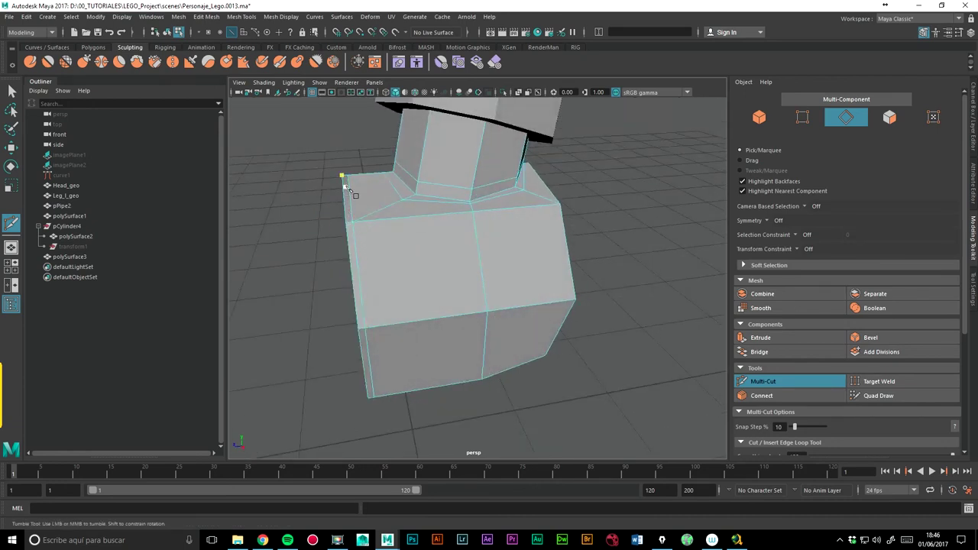
left_click_drag(375, 324, 464, 356, "alt")
key("3")
left_click_drag(625, 253, 477, 252, "alt")
mouse_move(389, 325)
left_mouse_down("alt")
mouse_move(319, 353)
mouse_move(336, 362)
left_mouse_up("alt")
left_click_drag(354, 366, 349, 380, "alt")
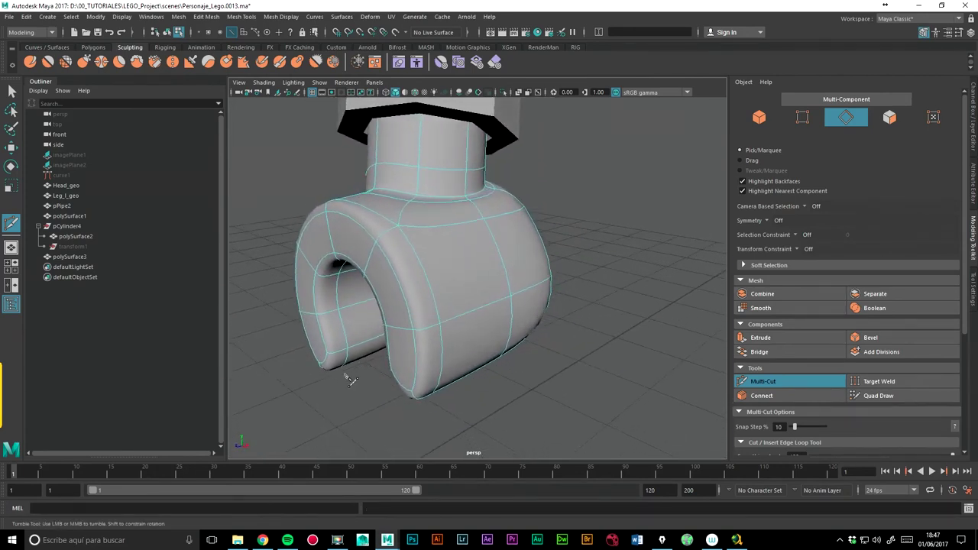
key("1")
Inspect the low-poly piece from higher angles, preview smoothing again, then switch to Move.
left_click_drag(371, 280, 432, 252, "alt")
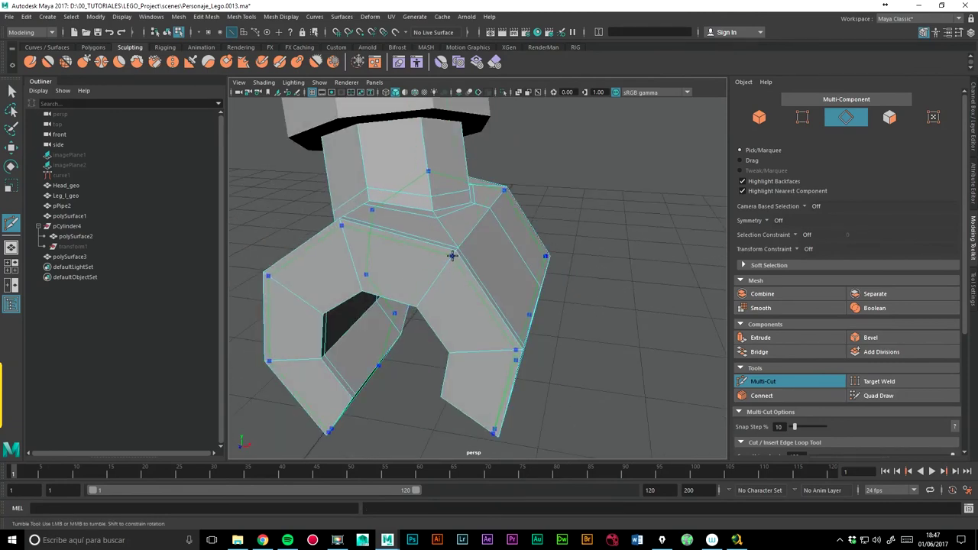
left_click_drag(452, 256, 417, 300, "alt")
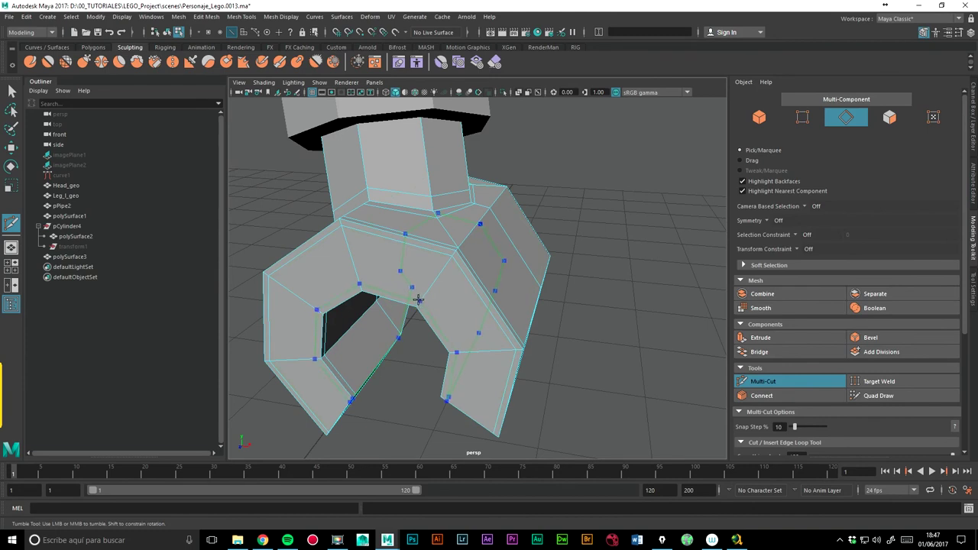
mouse_move(418, 300)
left_mouse_down("alt")
mouse_move(459, 282)
mouse_move(563, 198)
left_mouse_up("alt")
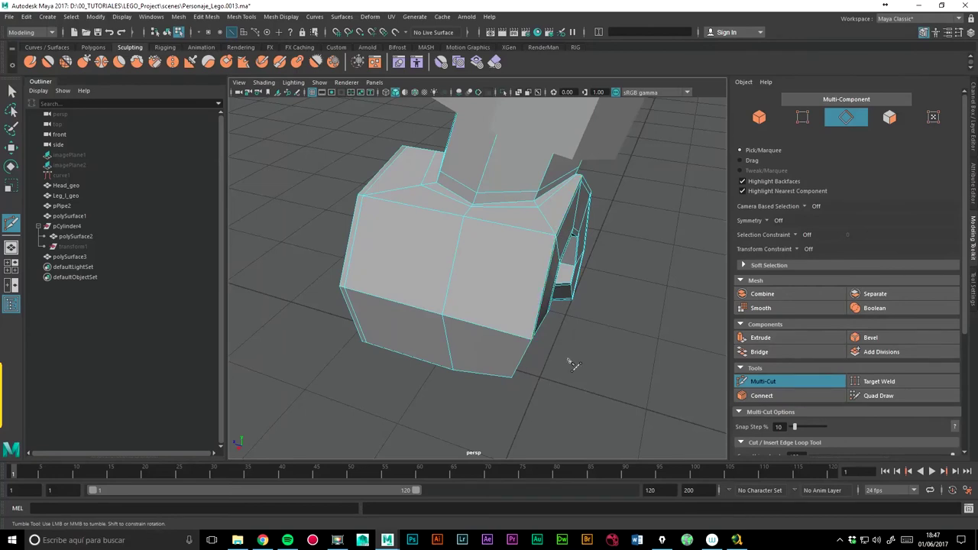
key("3")
mouse_move(542, 376)
left_mouse_down("alt")
mouse_move(618, 354)
mouse_move(563, 328)
left_mouse_up("alt")
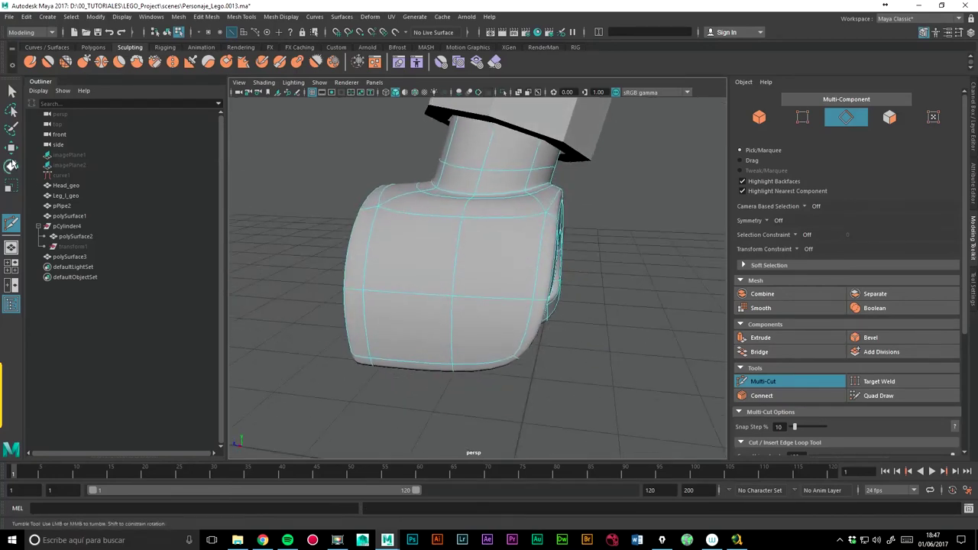
key("w")
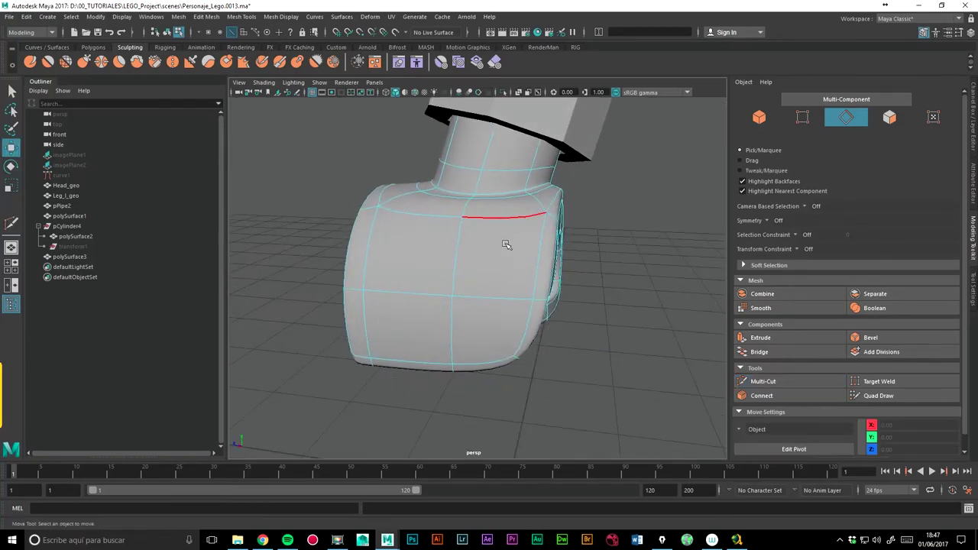
In object mode, select polySurface3 and show the hand in its low-poly form.
right_click_drag(506, 245, 546, 227)
left_click(634, 275)
mouse_move(644, 290)
left_mouse_down("alt")
mouse_move(506, 278)
mouse_move(492, 253)
mouse_move(602, 284)
mouse_move(766, 283)
mouse_move(724, 280)
left_mouse_up("alt")
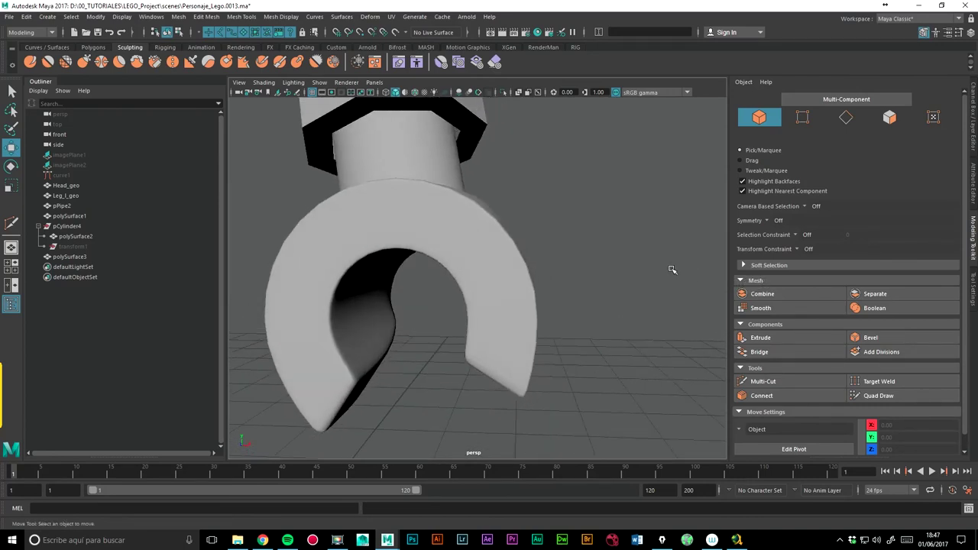
scroll(571, 251, "down", 2)
scroll(565, 258, "down", 5)
mouse_move(558, 267)
left_mouse_down("alt")
mouse_move(435, 297)
mouse_move(356, 284)
mouse_move(450, 291)
mouse_move(558, 272)
mouse_move(527, 242)
mouse_move(476, 287)
mouse_move(494, 270)
mouse_move(518, 273)
mouse_move(537, 300)
left_mouse_up("alt")
scroll(494, 271, "up", 3)
left_click(497, 299)
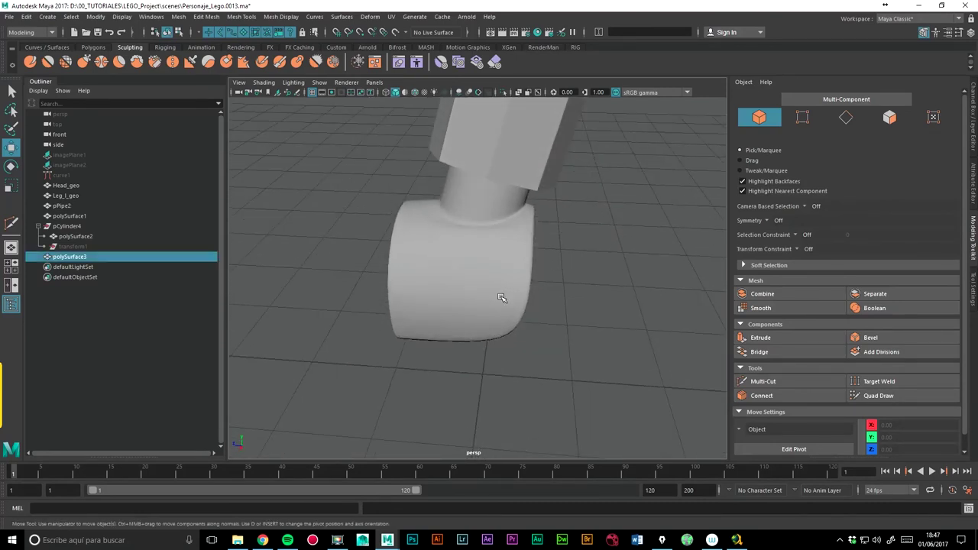
key("1")
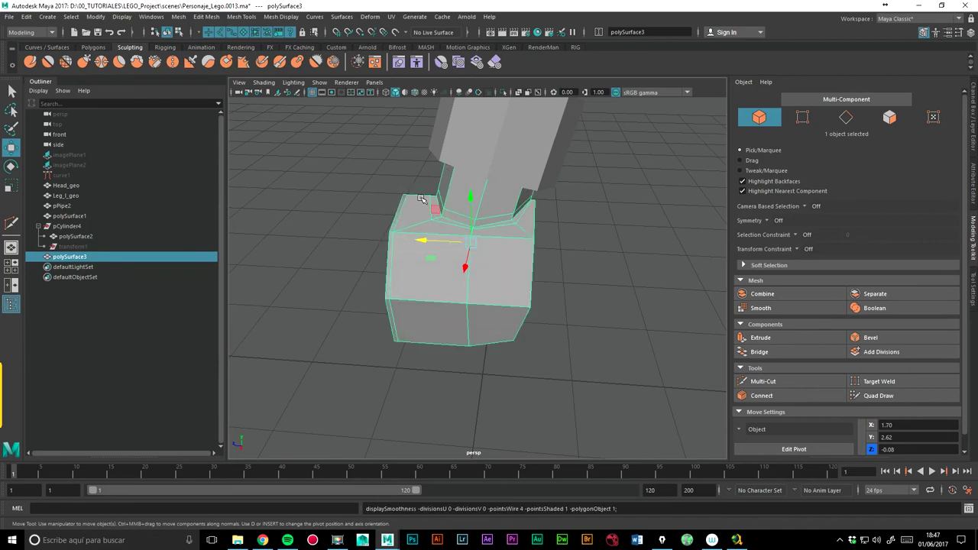
Preview polySurface3 smoothed with 3, then return it to the blocky display with 1.
left_click_drag(585, 196, 536, 202, "alt")
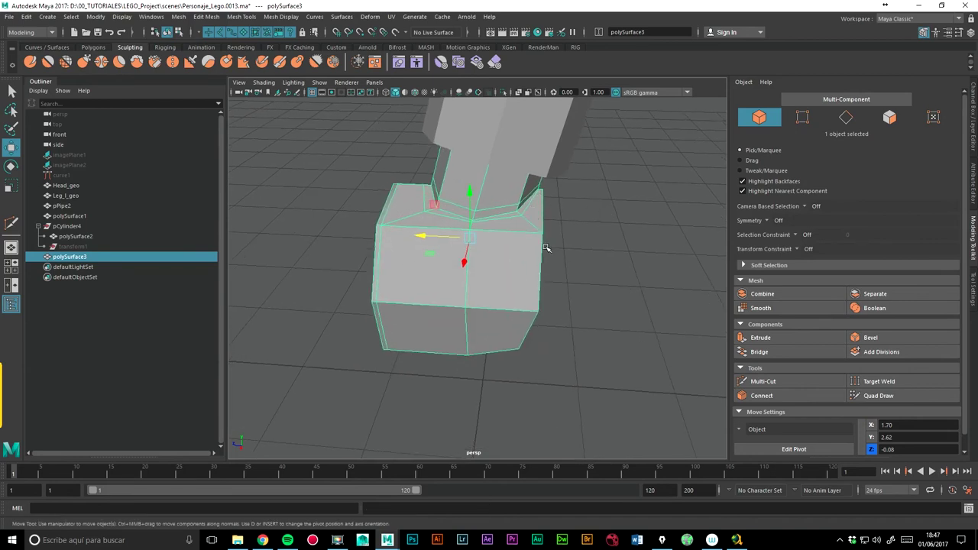
key("3")
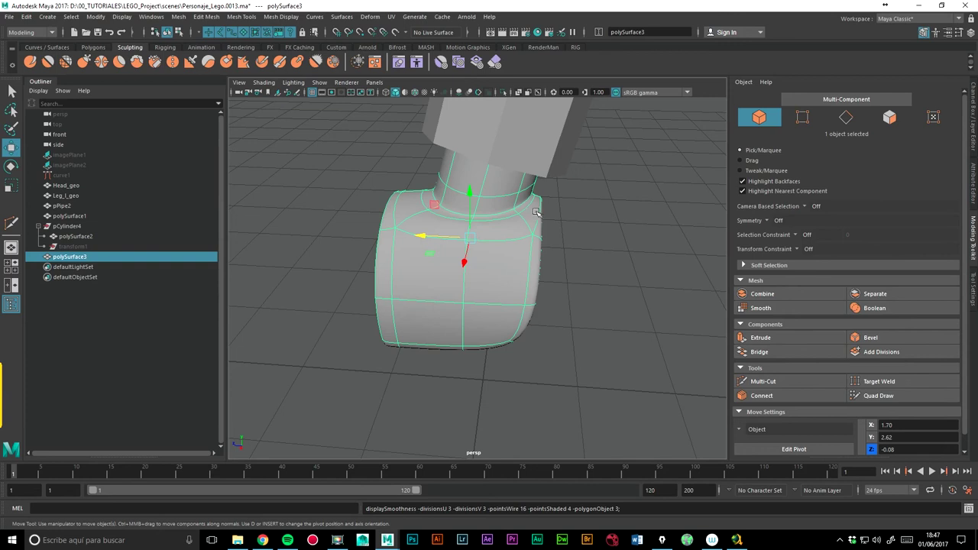
key("1")
left_click(593, 233)
left_click_drag(594, 233, 538, 248, "alt")
left_click(538, 248)
mouse_move(509, 283)
left_mouse_down("alt")
mouse_move(474, 275)
mouse_move(486, 285)
left_mouse_up("alt")
key("ctrl+z")
key("ctrl+z")
key("ctrl+z")
key("ctrl+z")
key("F10")
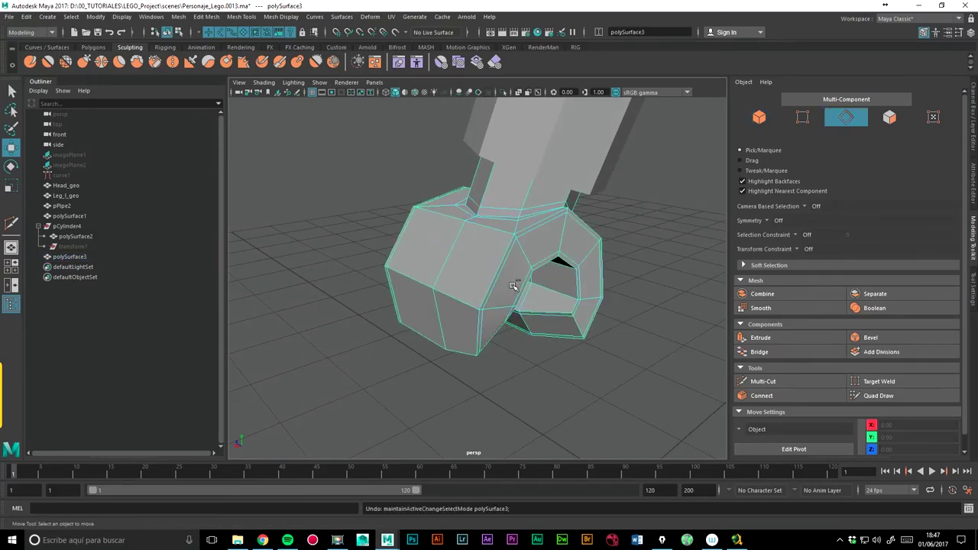
In face mode, delete the stray overlapping faces at the hand's joint.
mouse_move(502, 229)
left_mouse_down("alt")
mouse_move(524, 257)
mouse_move(531, 253)
mouse_move(430, 290)
left_mouse_up("alt")
scroll(491, 223, "up", 3)
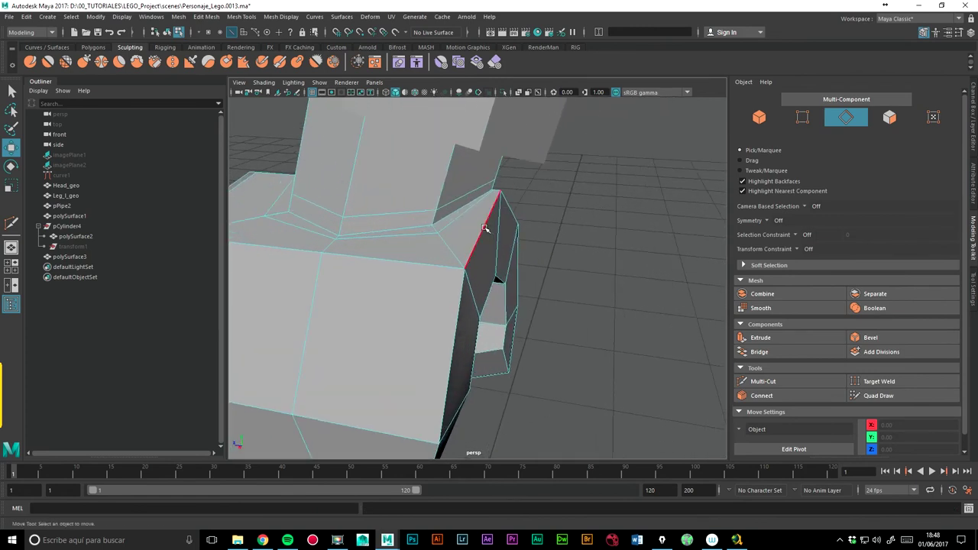
right_click_drag(465, 233, 466, 261)
left_click(468, 252)
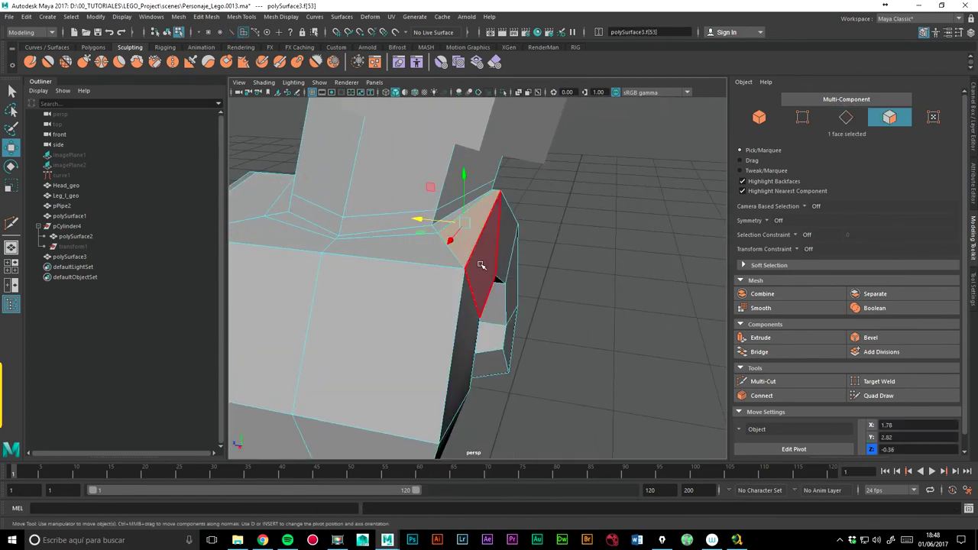
left_click(428, 243)
left_click(508, 244)
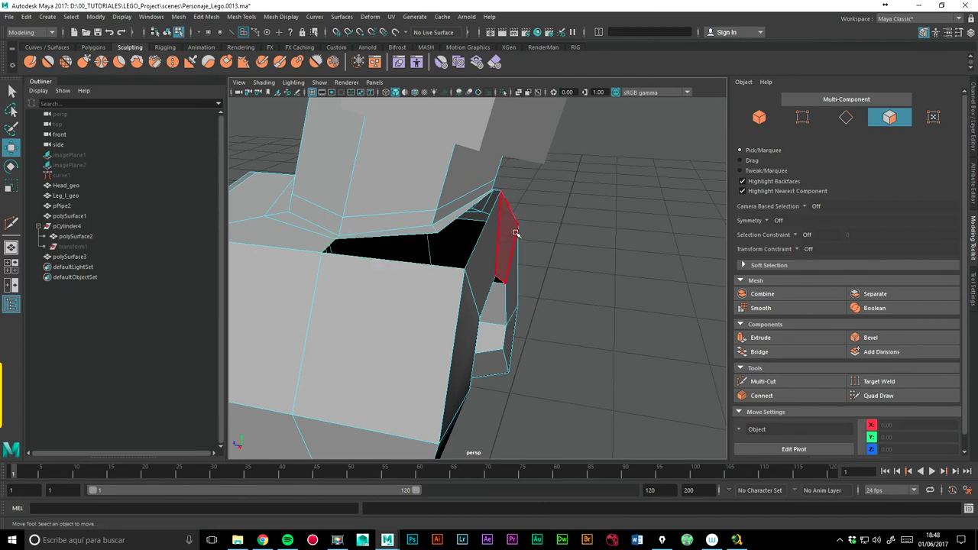
left_click(565, 252)
left_click_drag(566, 253, 383, 237, "alt")
left_click(572, 306)
key("Delete")
left_click(617, 327)
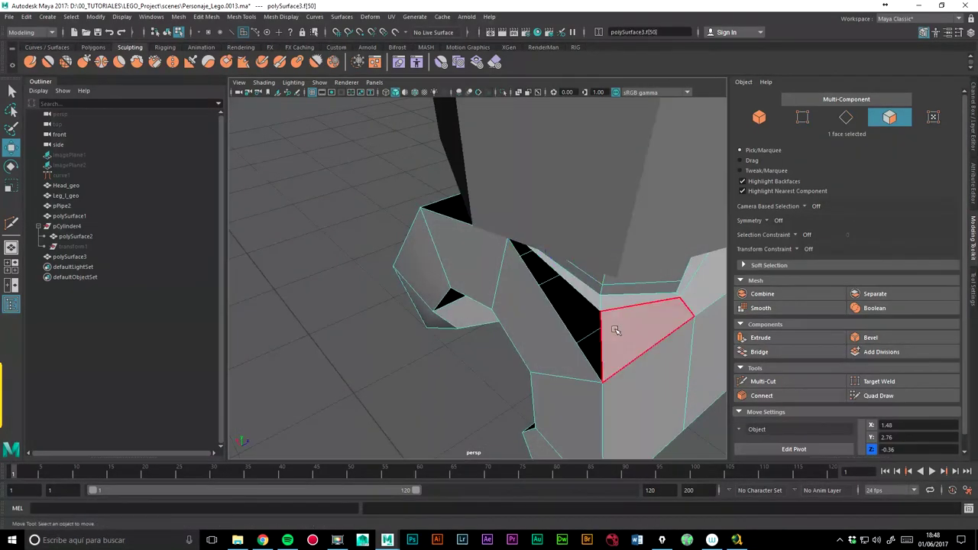
left_click(476, 288)
left_click(672, 325)
key("Delete")
Select two open border edges across the gap and bridge them with a 1-division face.
left_click(762, 381)
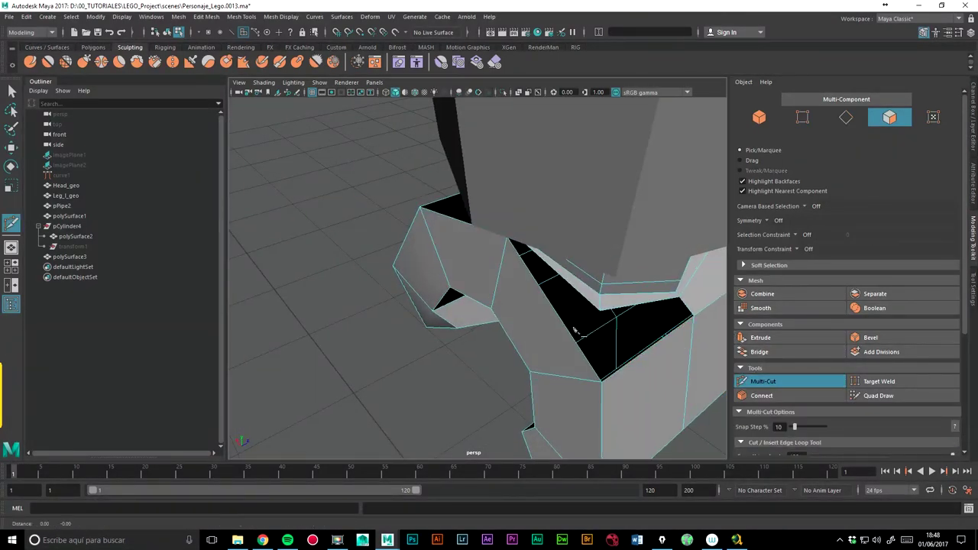
left_click_drag(535, 275, 426, 270, "alt")
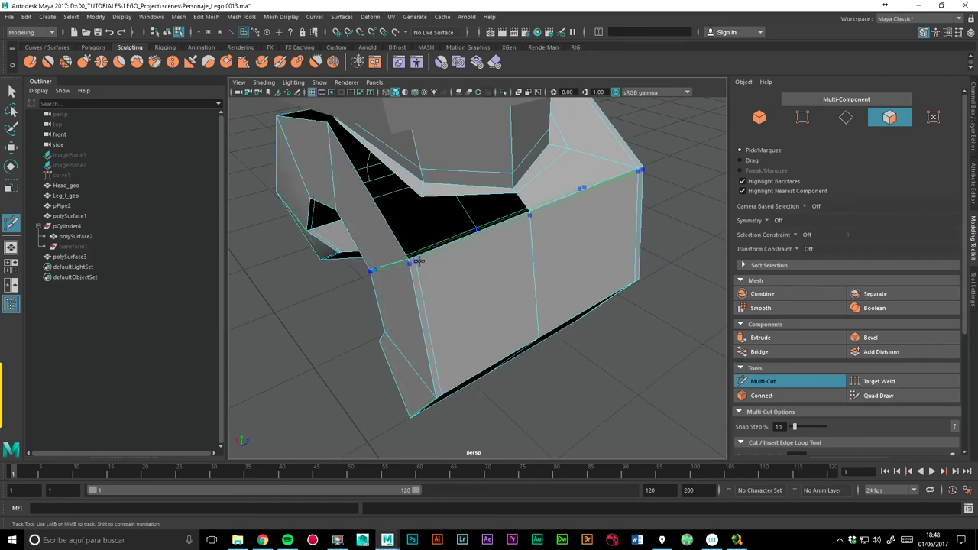
left_click(9, 95)
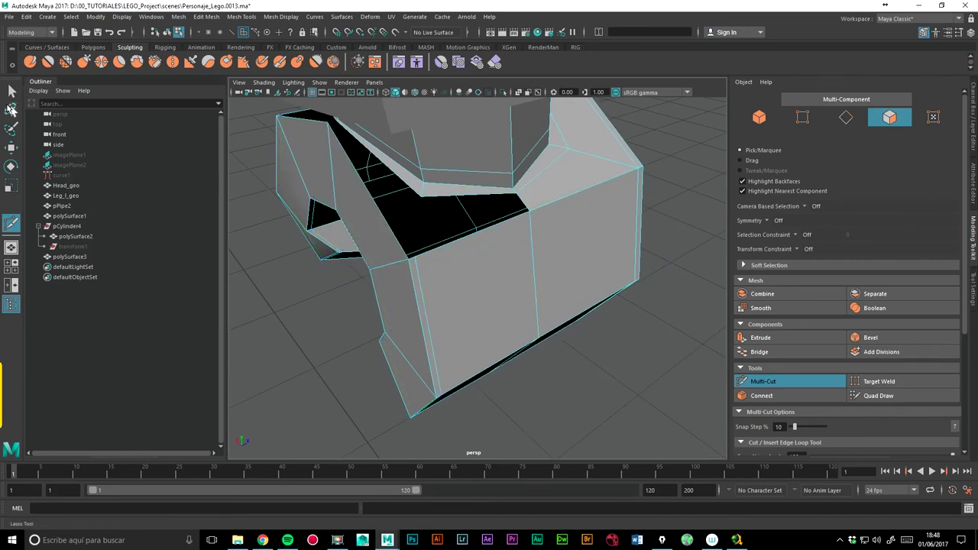
left_click(849, 117)
left_click(374, 298)
scroll(344, 252, "up", 3)
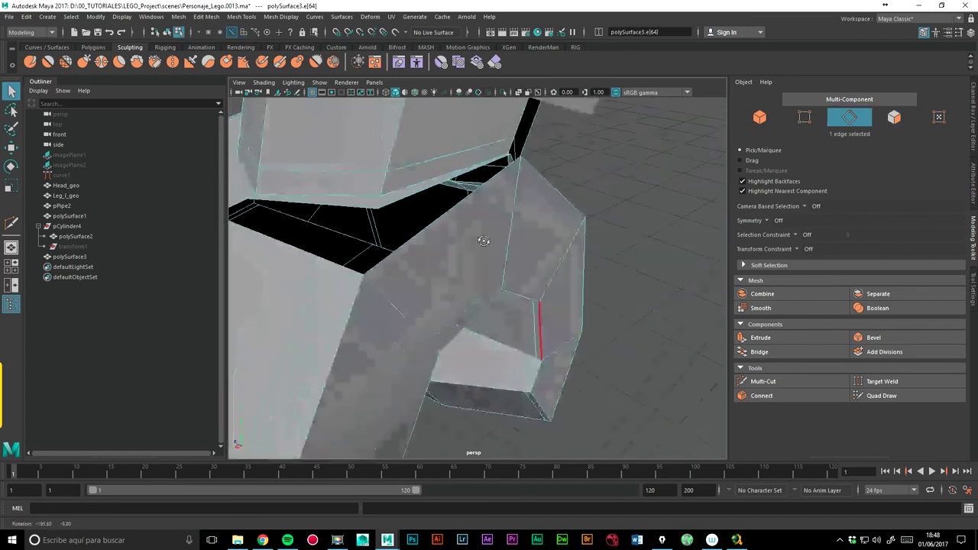
left_click_drag(344, 252, 461, 253, "alt")
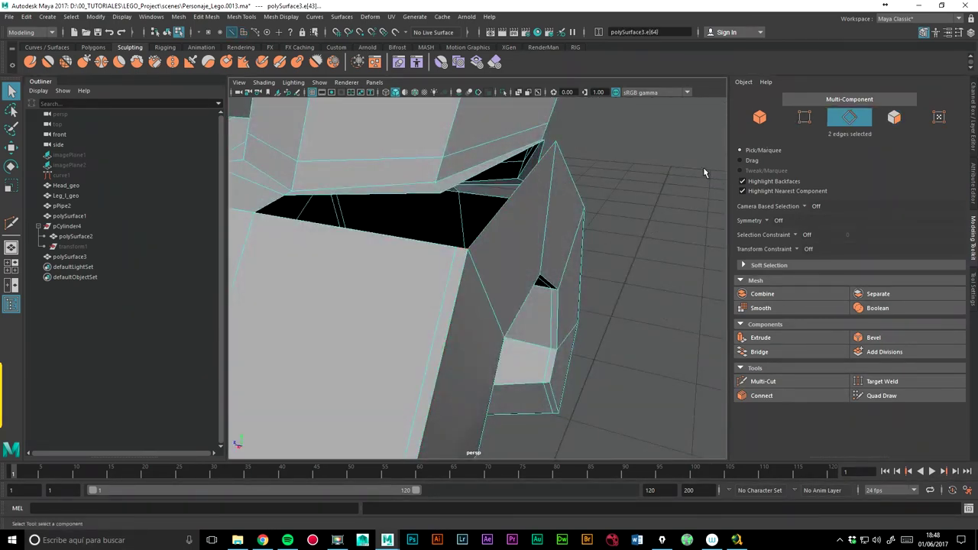
mouse_move(581, 222)
left_mouse_down("alt")
mouse_move(535, 252)
mouse_move(603, 272)
mouse_move(638, 309)
left_mouse_up("alt")
left_click(759, 352)
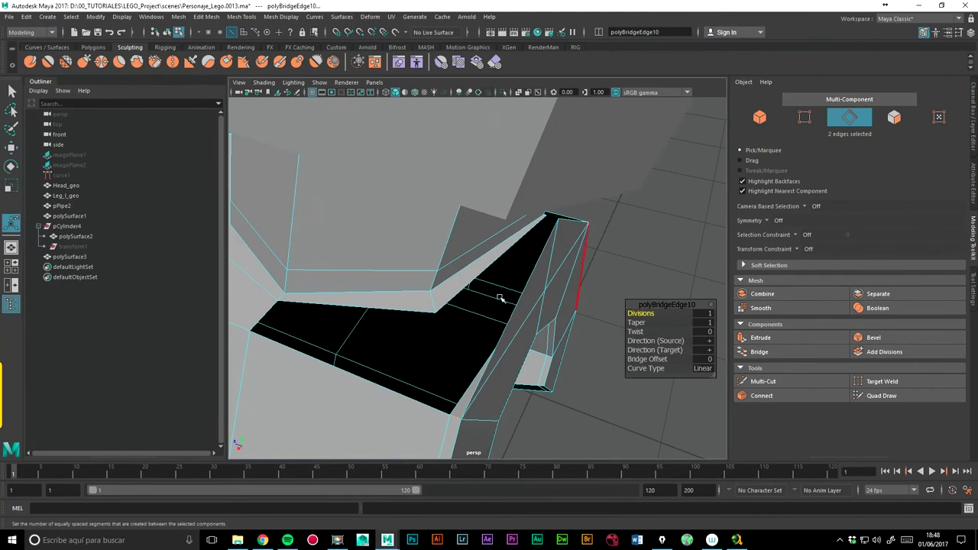
With Snap to Points on, snap one edge of the new bridge onto the corner point.
left_click_drag(501, 298, 569, 263, "alt")
left_click(571, 263)
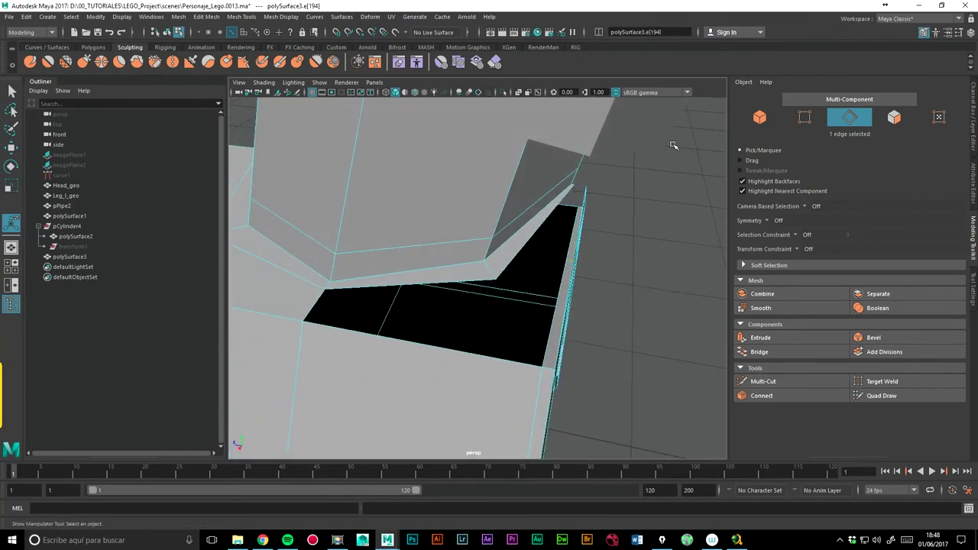
left_click(360, 33)
left_click(13, 147)
mouse_move(565, 283)
left_mouse_down()
mouse_move(594, 190)
mouse_move(506, 155)
left_mouse_up()
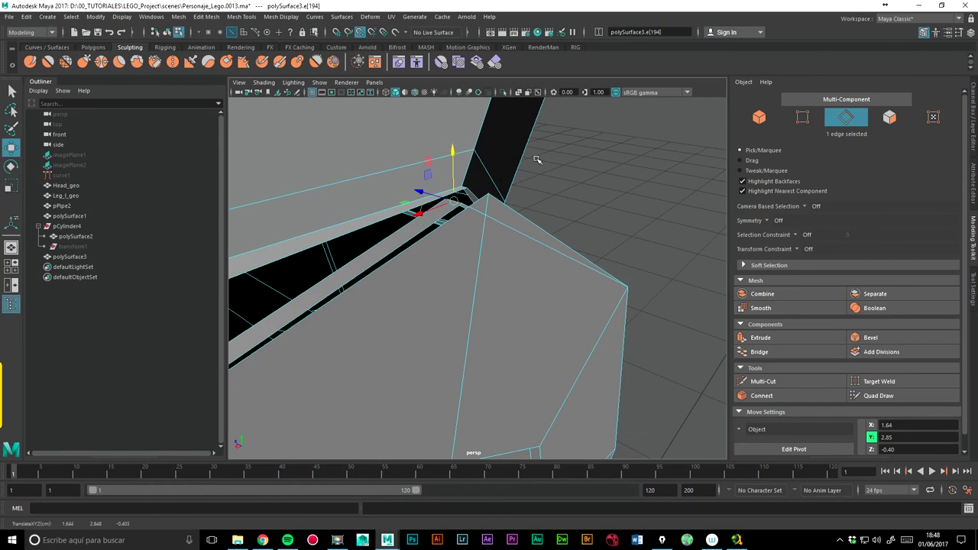
Move the bridge's misplaced vertices onto the neighbouring corner of the hand mesh.
left_click(802, 116)
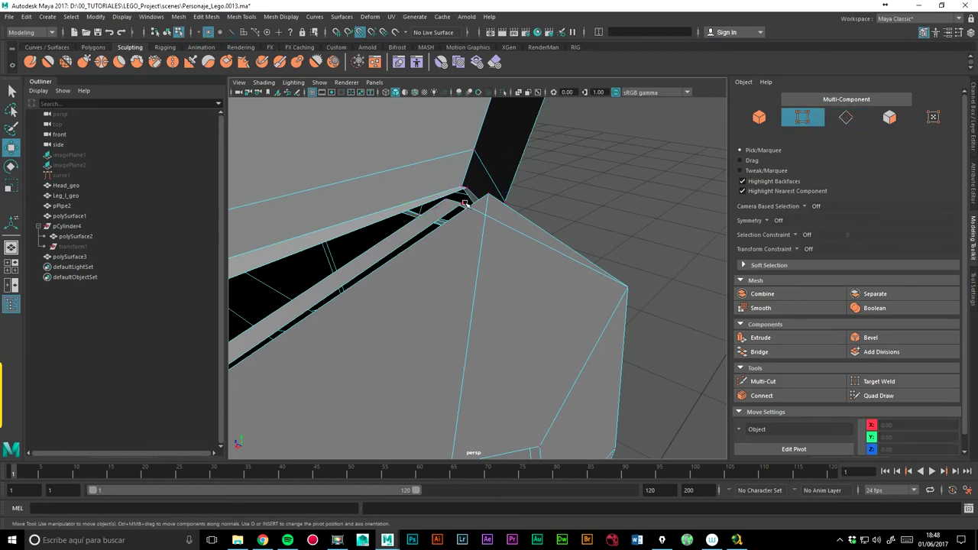
left_click(463, 196)
mouse_move(463, 196)
left_mouse_down()
mouse_move(487, 196)
mouse_move(463, 225)
mouse_move(473, 222)
left_mouse_up()
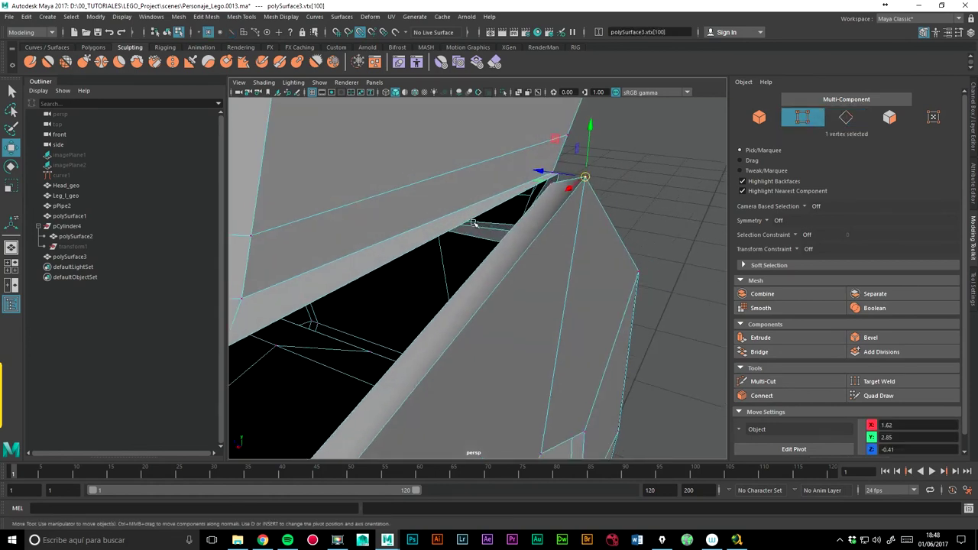
left_click(548, 187)
mouse_move(549, 186)
left_mouse_down("alt")
mouse_move(376, 204)
mouse_move(511, 219)
left_mouse_up("alt")
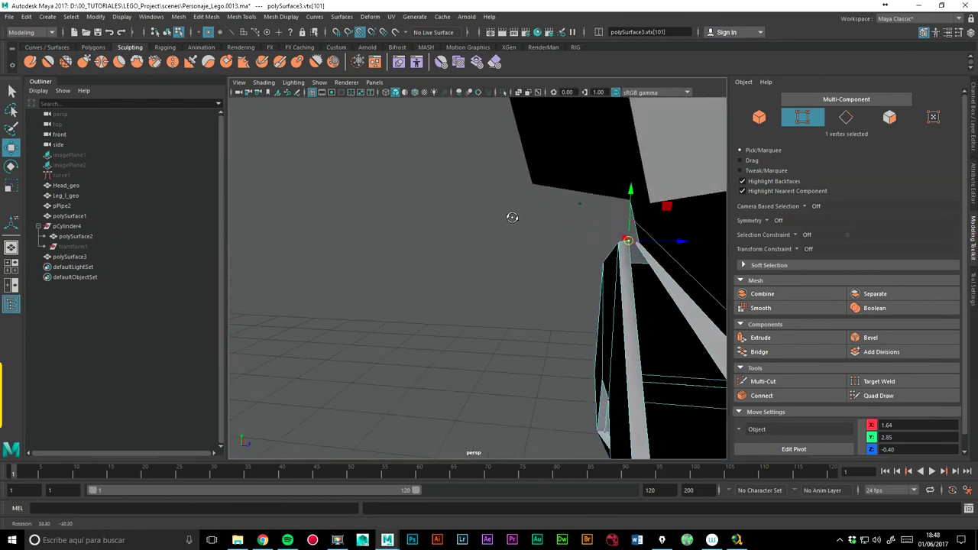
mouse_move(591, 191)
left_mouse_down("alt")
mouse_move(569, 186)
mouse_move(566, 229)
mouse_move(566, 203)
mouse_move(530, 207)
mouse_move(552, 183)
mouse_move(563, 193)
mouse_move(545, 164)
mouse_move(541, 219)
mouse_move(586, 273)
mouse_move(656, 260)
mouse_move(538, 304)
left_mouse_up("alt")
scroll(574, 191, "up", 2)
scroll(622, 207, "up", 3)
scroll(582, 159, "up", 3)
mouse_move(436, 354)
left_mouse_down()
mouse_move(512, 351)
mouse_move(557, 291)
mouse_move(499, 279)
mouse_move(572, 277)
mouse_move(531, 319)
mouse_move(576, 332)
left_mouse_up()
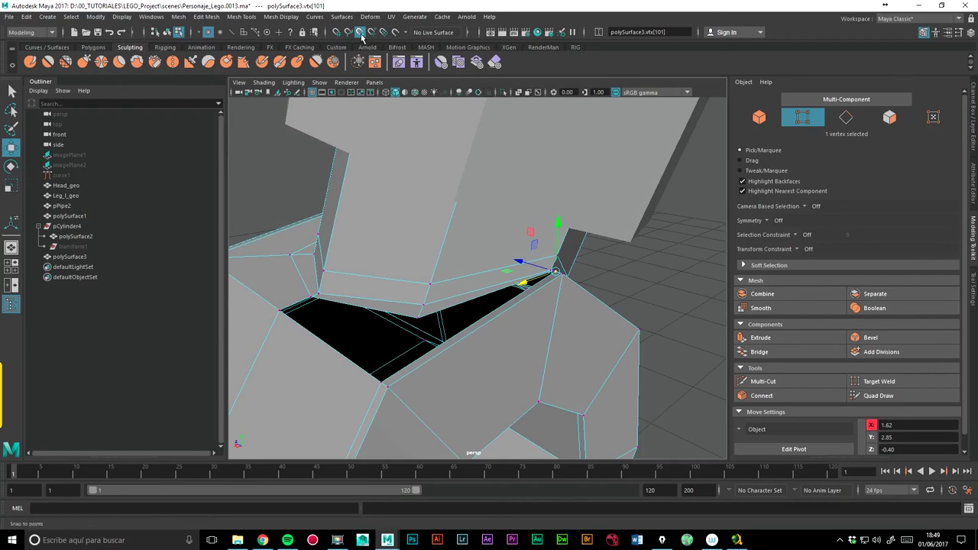
key("f")
mouse_move(600, 245)
left_mouse_down("alt")
mouse_move(500, 245)
mouse_move(537, 226)
left_mouse_up("alt")
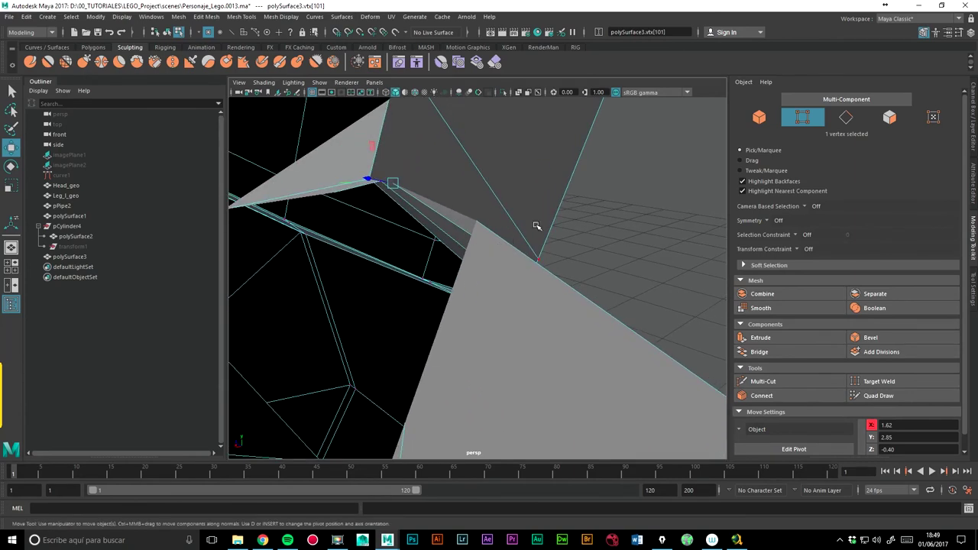
left_click(241, 94)
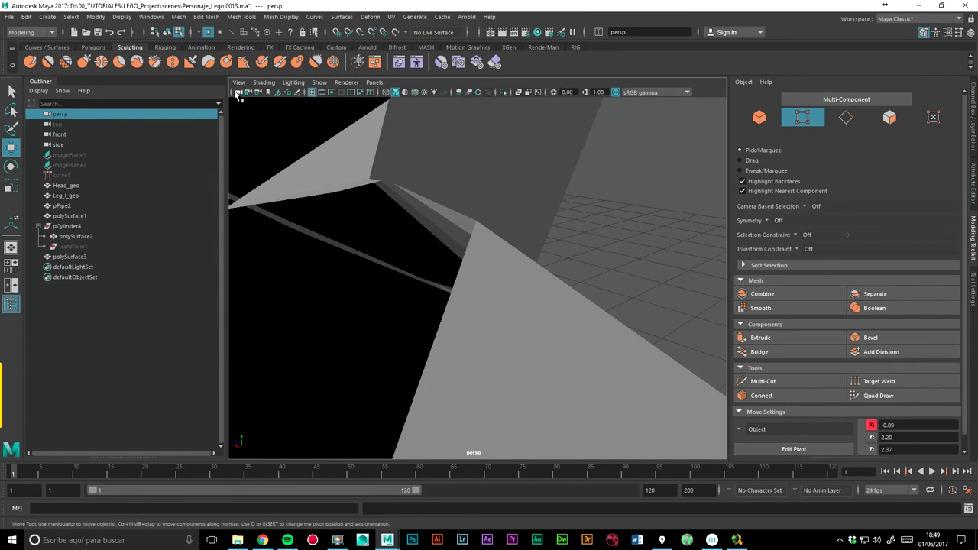
Set the persp camera's Near Clip Plane to 0.001 in the Attribute Editor.
left_click(971, 173)
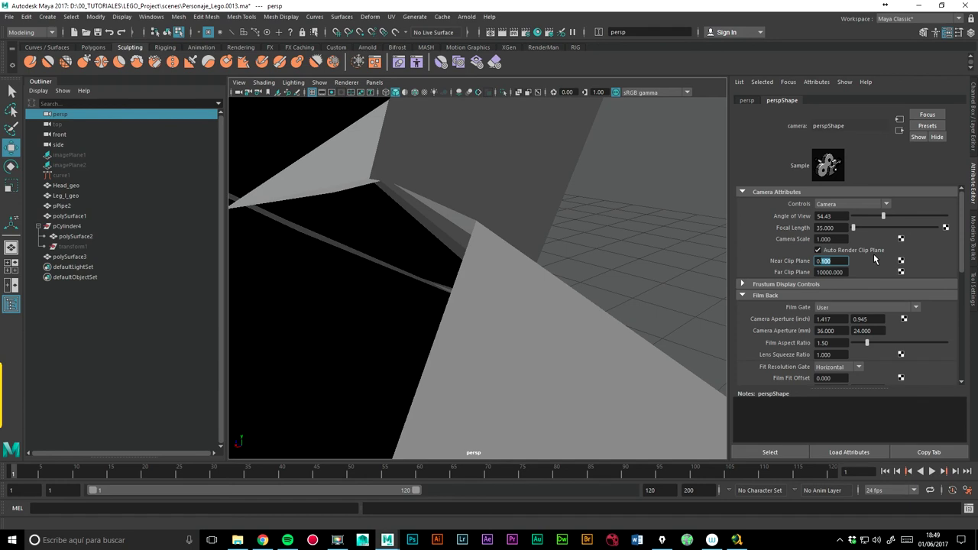
type("0.001")
key("Return")
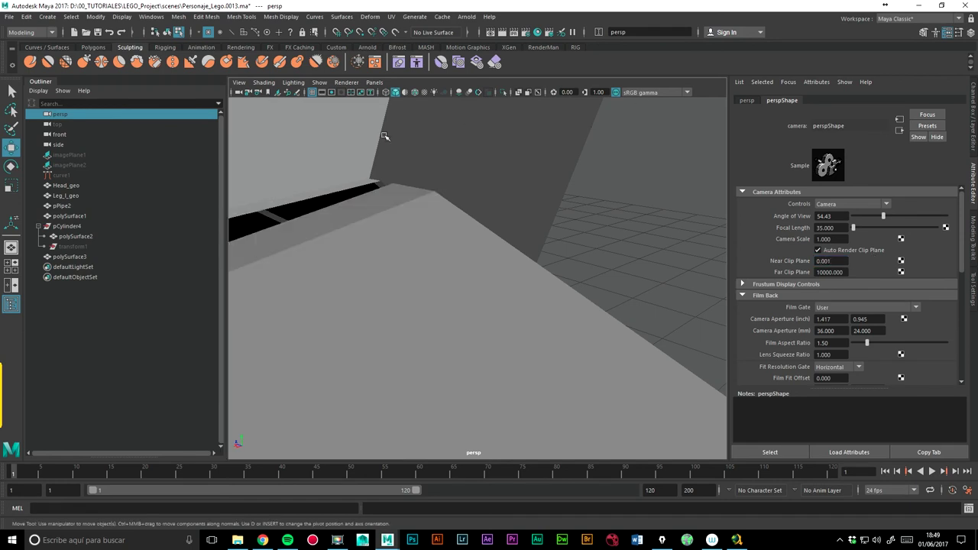
left_click(392, 184)
Try repositioning the joint's corner vertex with the Move tool, undoing the unwanted moves.
left_click(434, 192)
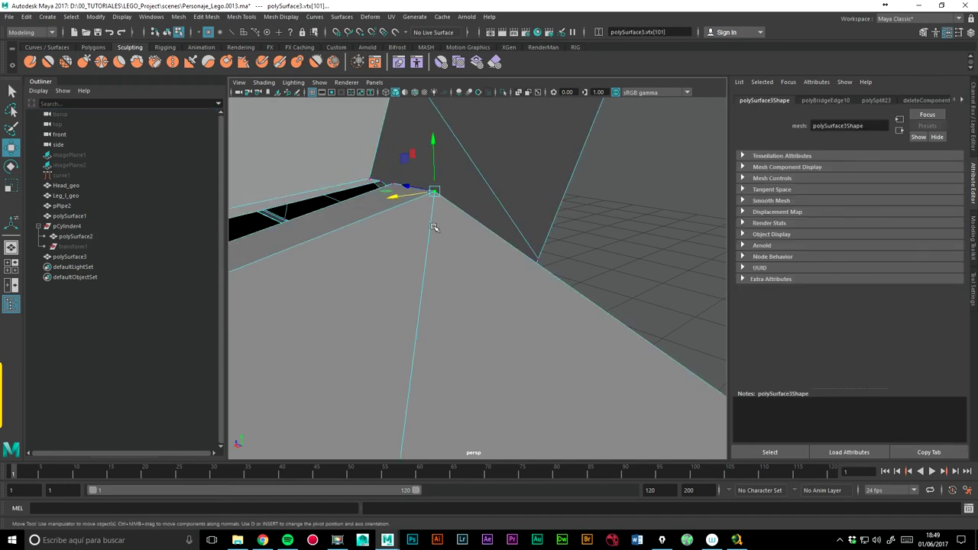
left_click_drag(434, 191, 447, 226, "alt")
left_click(412, 209)
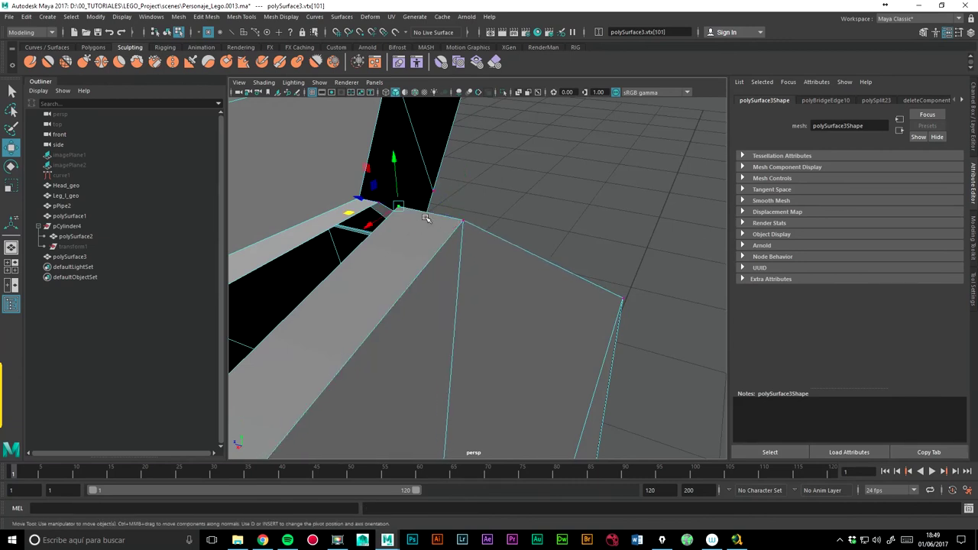
left_click(462, 221)
key("ctrl+z")
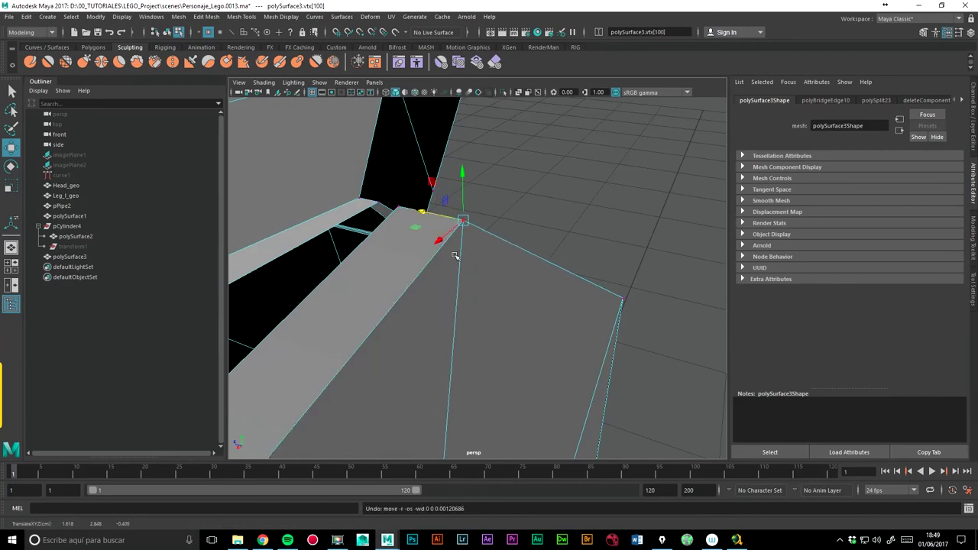
left_click(542, 199)
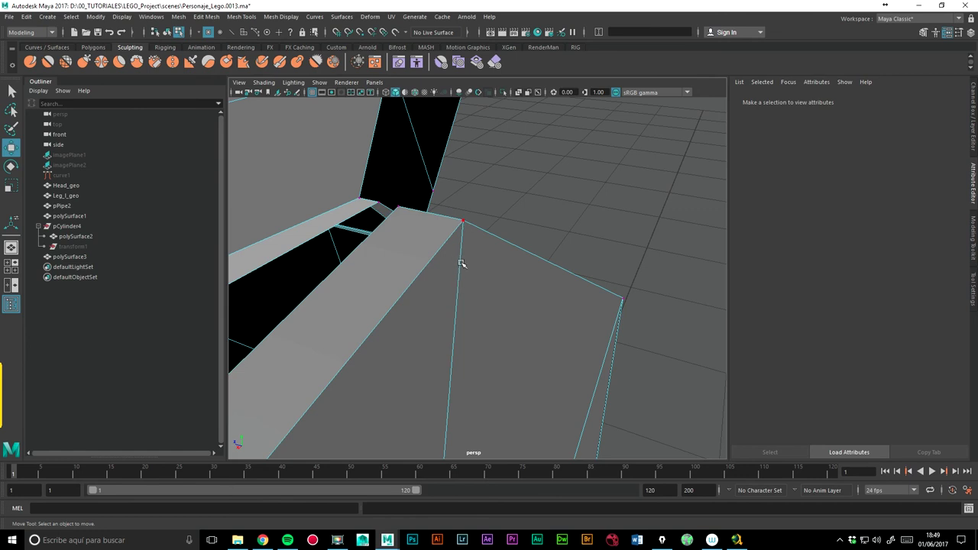
left_click(462, 222)
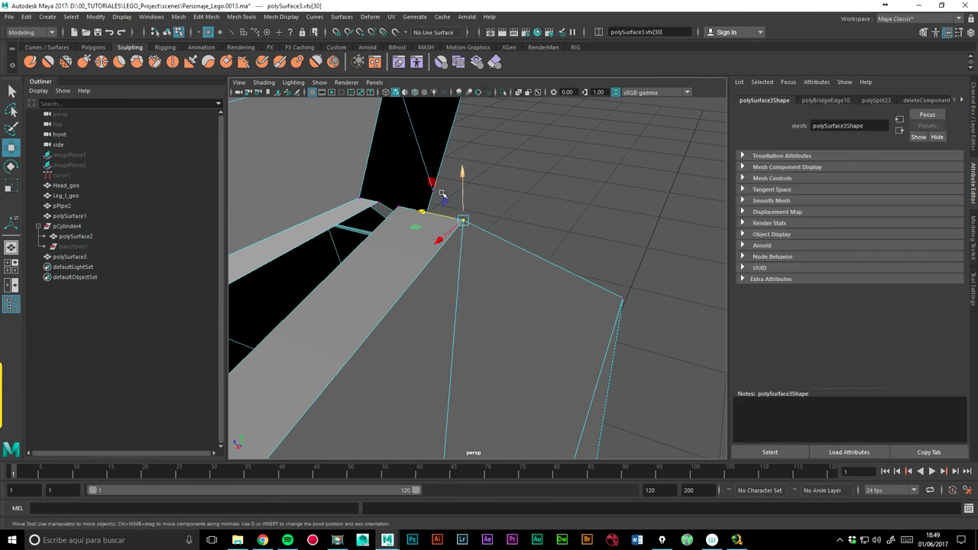
left_click_drag(442, 193, 484, 271)
key("ctrl+z")
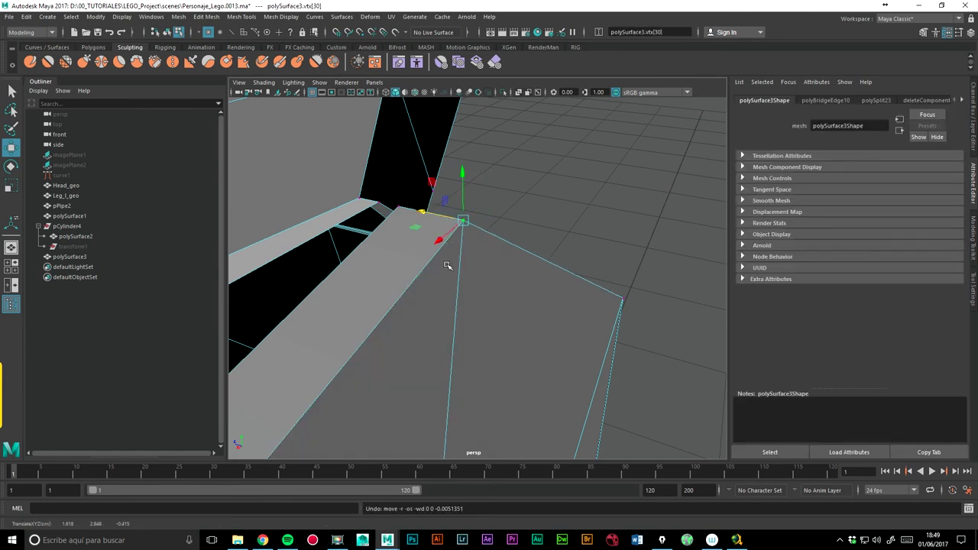
left_click(550, 179)
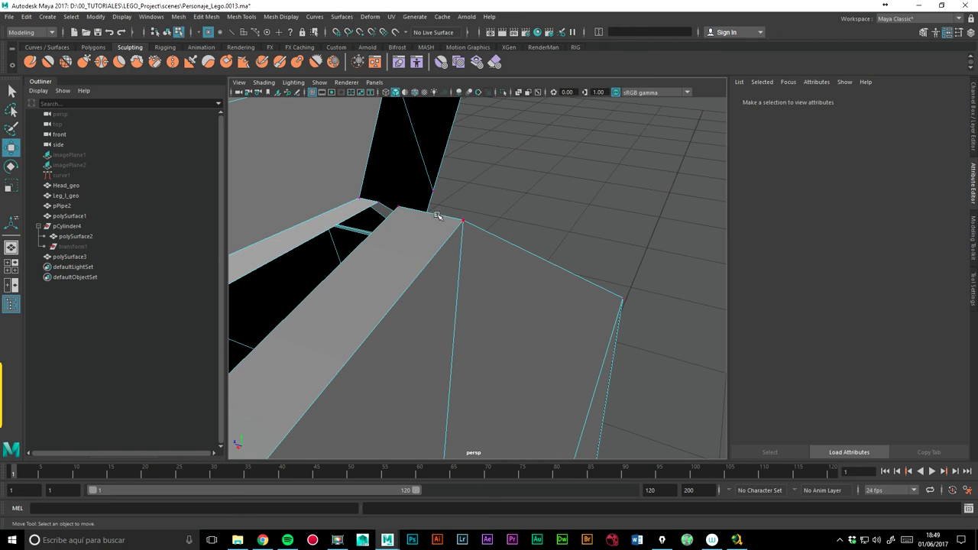
left_click(437, 216)
left_click_drag(429, 213, 430, 232)
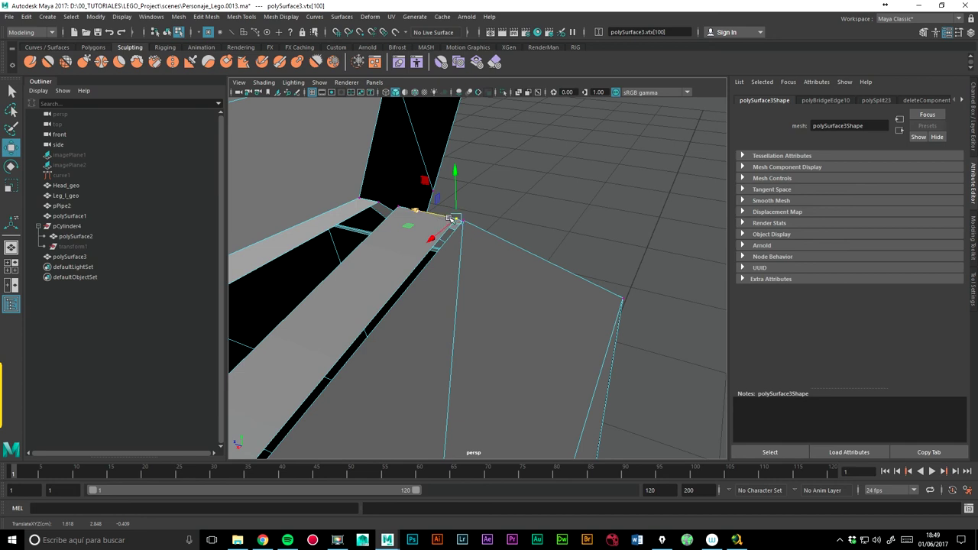
key("ctrl+z")
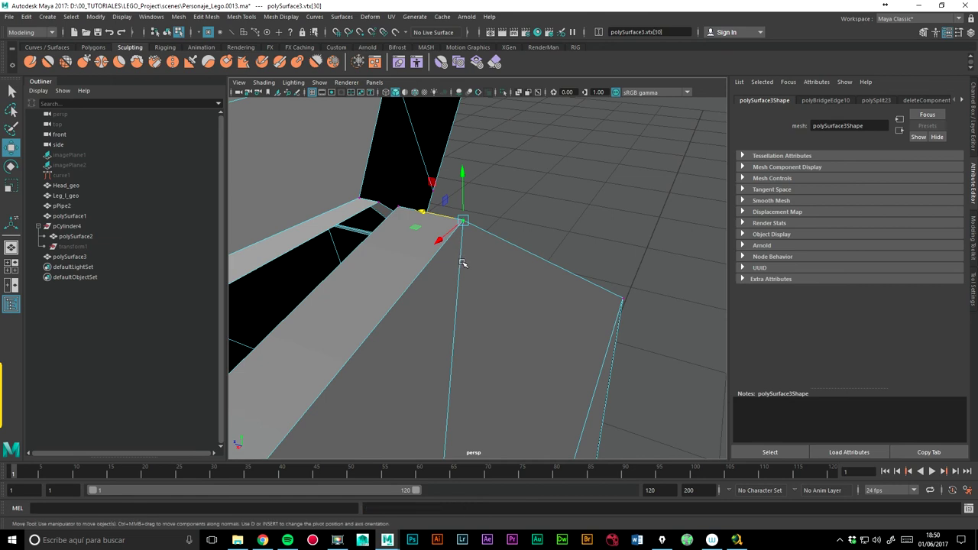
left_click_drag(462, 169, 462, 172)
left_click_drag(429, 211, 417, 211)
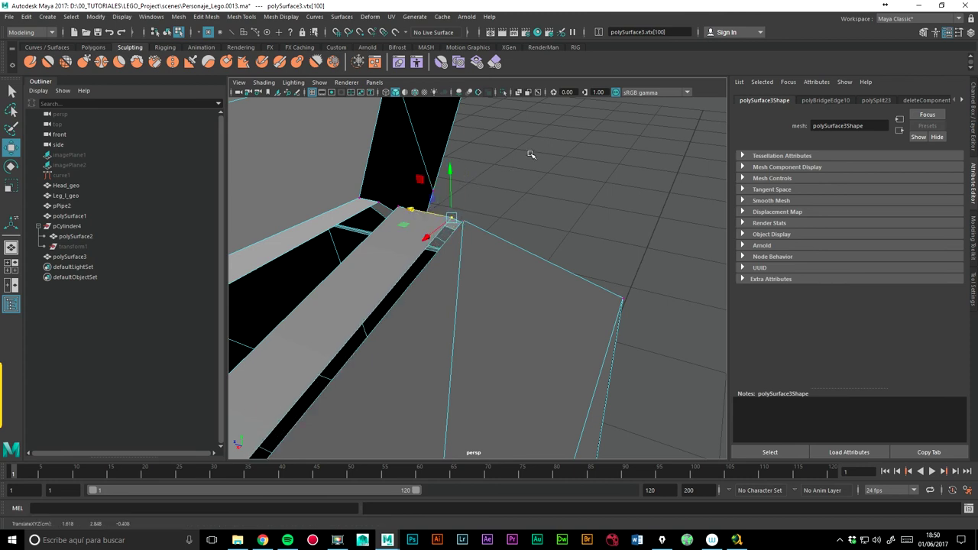
Use Modeling Toolkit's Target Weld to merge the stray vertex into its neighbour.
left_click(971, 136)
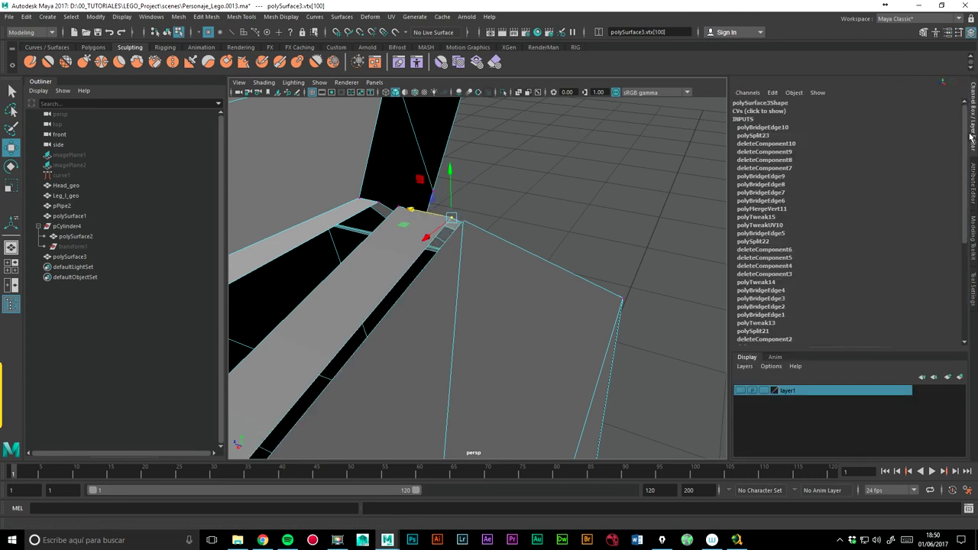
left_click(973, 238)
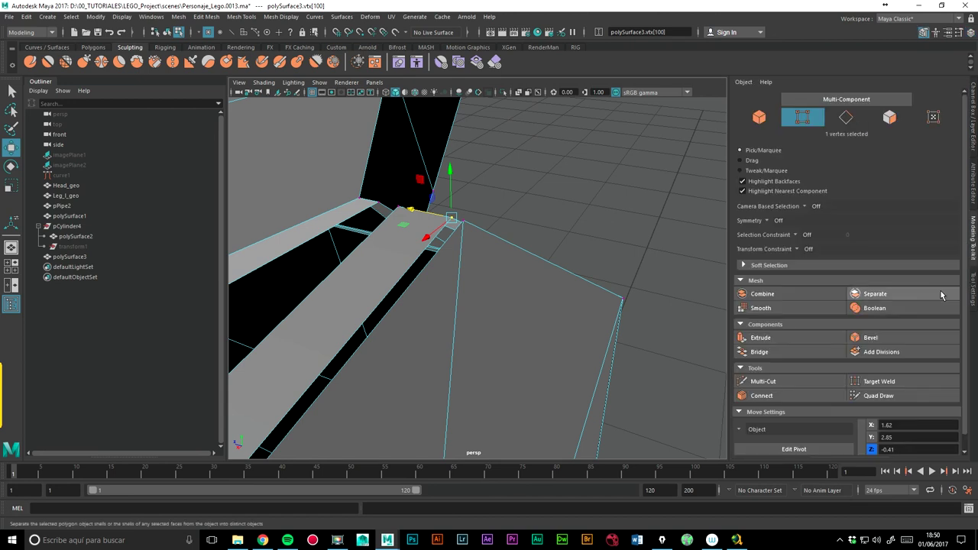
left_click(878, 381)
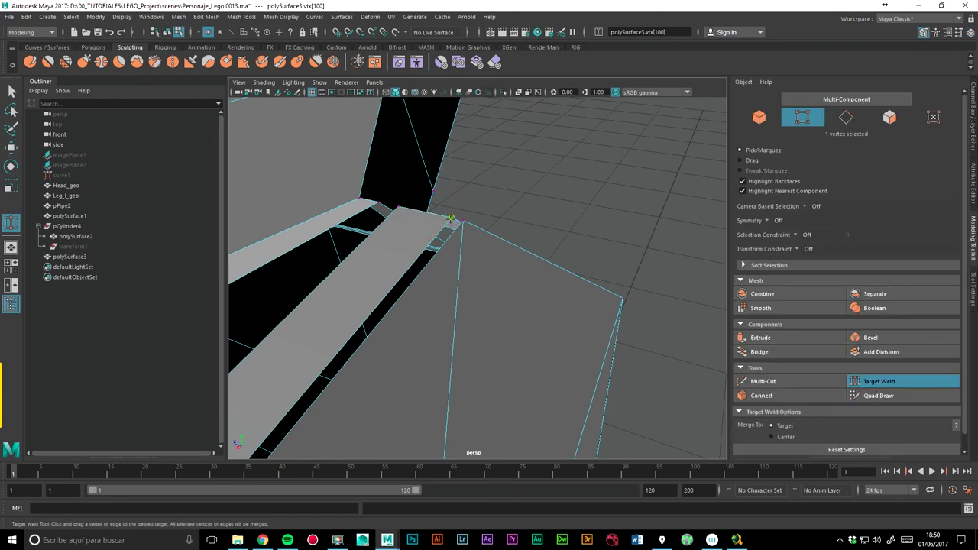
left_click_drag(452, 220, 462, 222)
Bridge four pairs of open border edges to close the black gaps in the hand.
key("w")
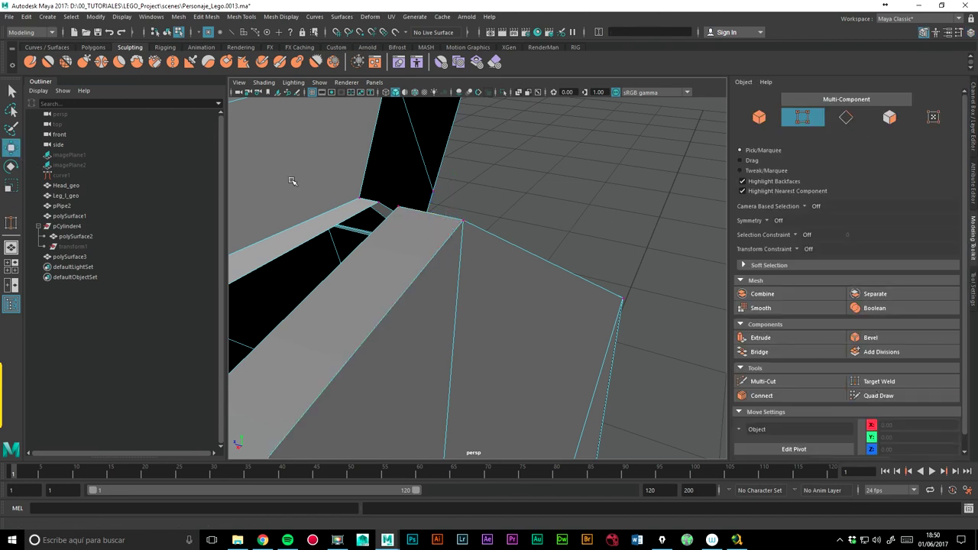
left_click(846, 117)
left_click(376, 241)
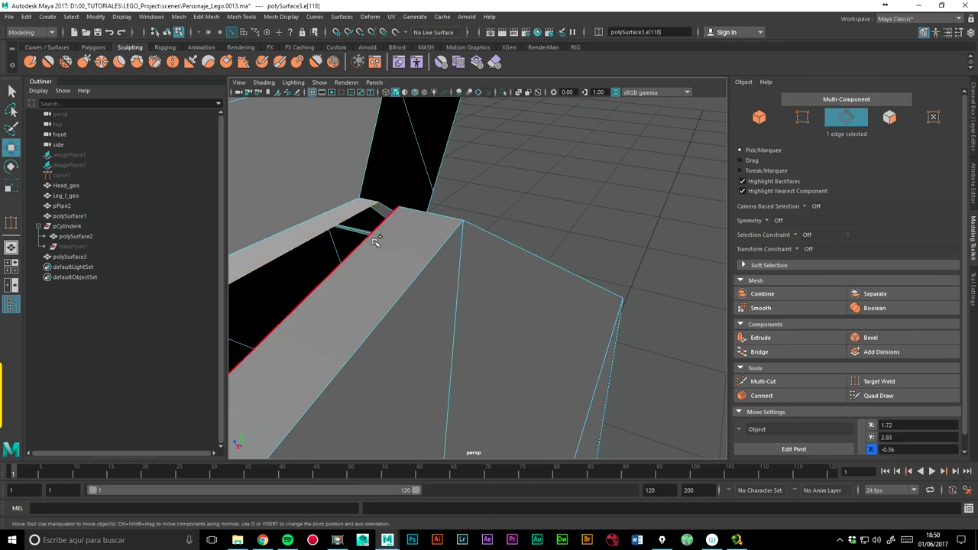
left_click(391, 237, "shift")
left_click_drag(391, 237, 443, 252, "alt")
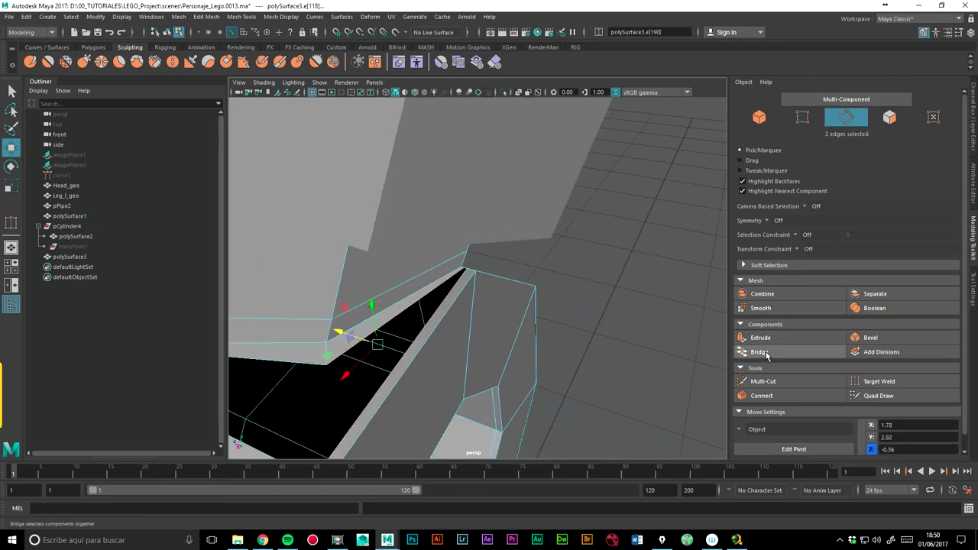
left_click(766, 355)
left_click_drag(404, 278, 437, 214, "alt")
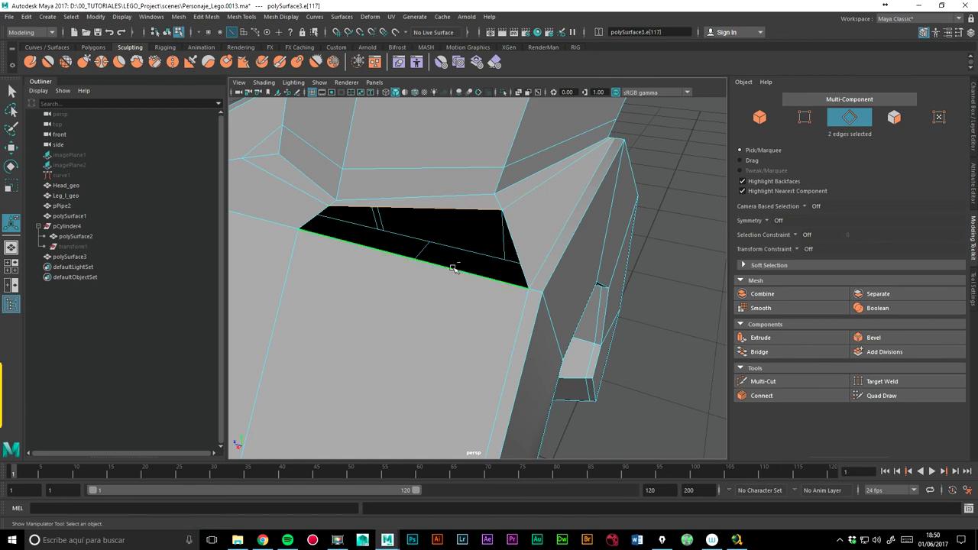
left_click(759, 351)
mouse_move(504, 283)
left_mouse_down("alt")
mouse_move(469, 272)
mouse_move(530, 300)
left_mouse_up("alt")
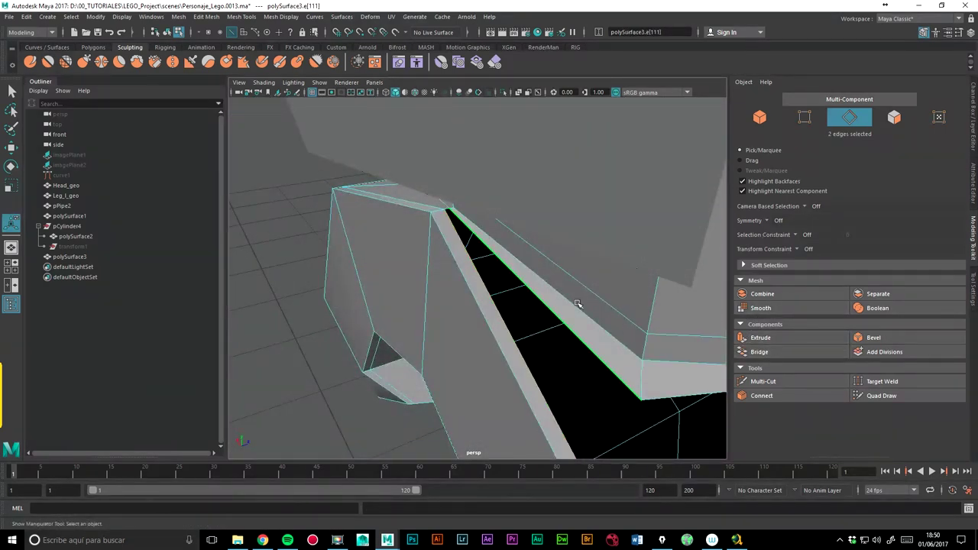
left_click_drag(505, 319, 507, 240, "alt")
left_click(702, 285, "shift")
left_click(760, 351)
left_click(537, 356)
left_click(688, 367, "shift")
left_click(759, 352)
Check the bridged hand in smooth preview, then return polySurface3 to low-poly display.
mouse_move(454, 257)
left_mouse_down("alt")
mouse_move(463, 304)
mouse_move(476, 298)
left_mouse_up("alt")
right_click_drag(503, 246, 557, 235)
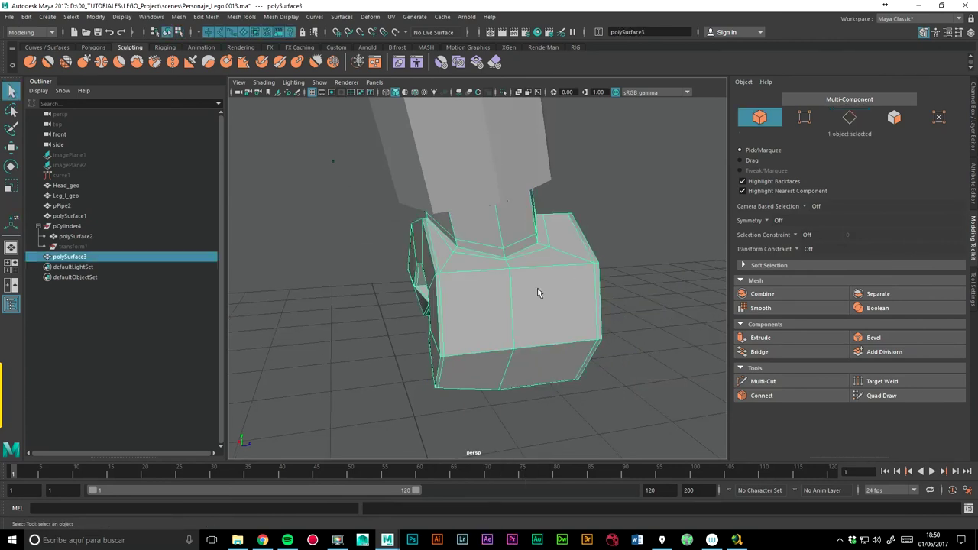
key("3")
left_click_drag(477, 286, 481, 259, "alt")
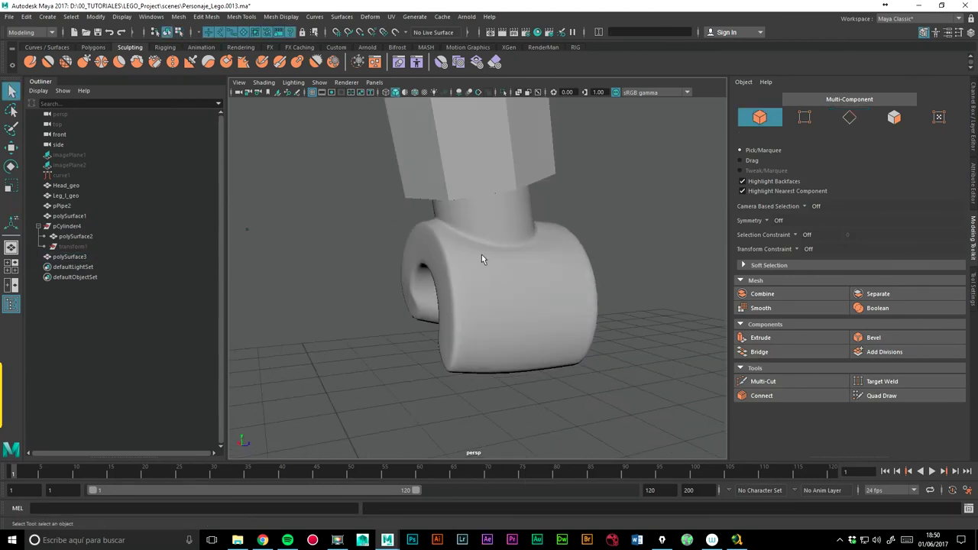
mouse_move(454, 360)
left_mouse_down("alt")
mouse_move(484, 341)
mouse_move(679, 343)
mouse_move(651, 341)
mouse_move(603, 298)
mouse_move(545, 340)
mouse_move(634, 343)
mouse_move(538, 328)
left_mouse_up("alt")
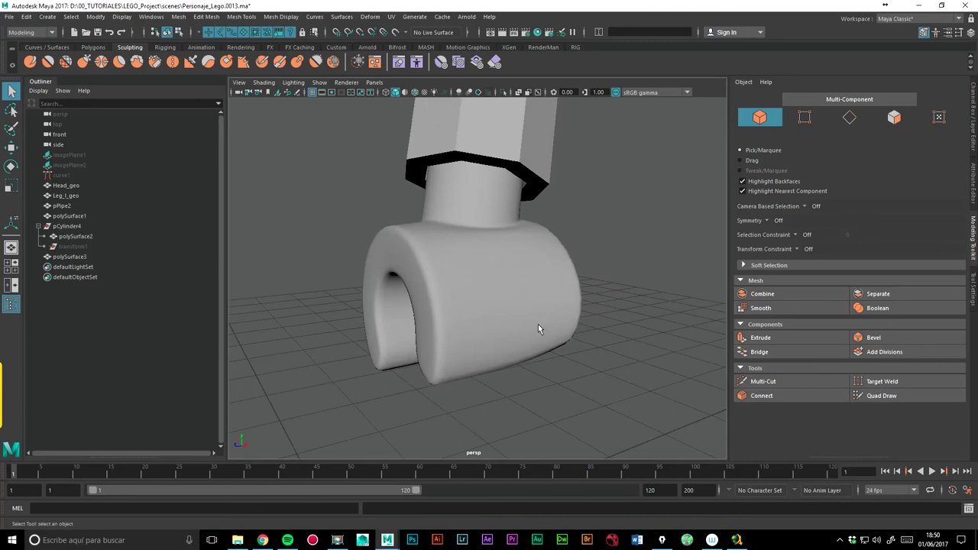
left_click(513, 337)
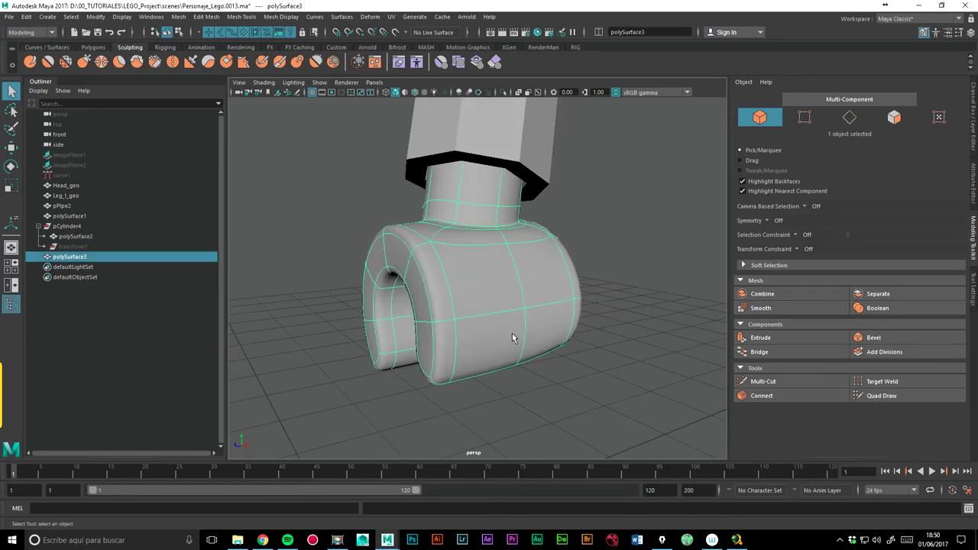
key("1")
left_click(616, 319)
mouse_move(617, 315)
left_mouse_down("alt")
mouse_move(531, 346)
mouse_move(458, 349)
left_mouse_up("alt")
left_click(440, 354)
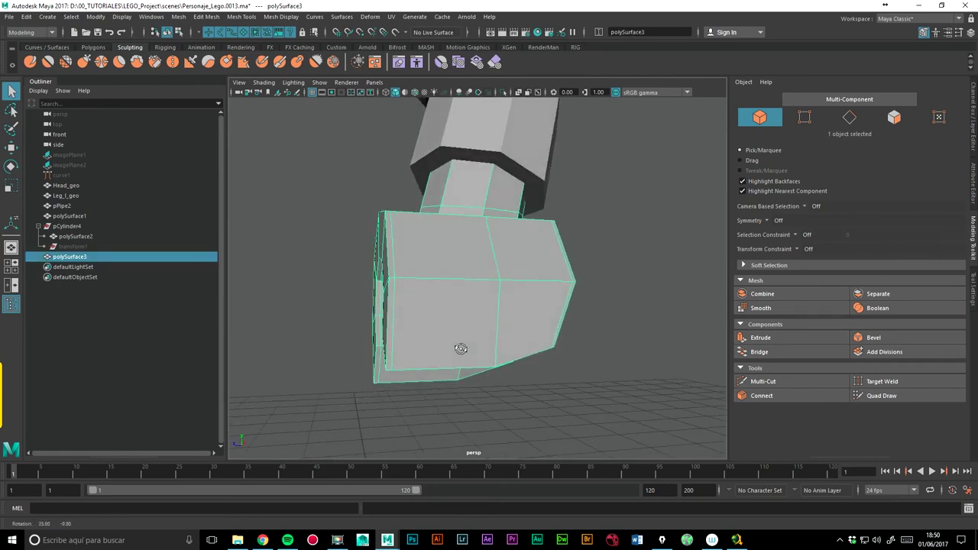
left_click(756, 382)
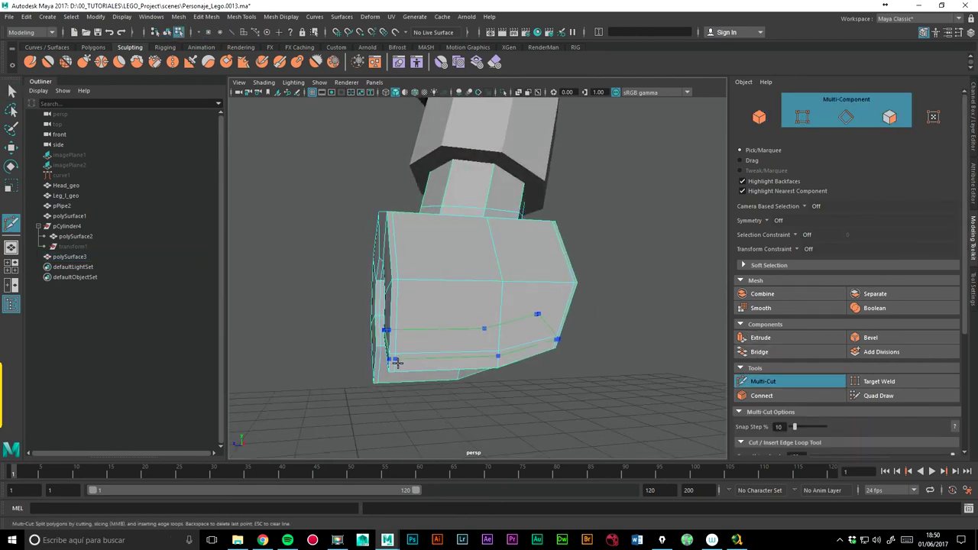
Cancel the pending Multi-Cut and compare the hand's smoothed and low-poly views.
left_click_drag(396, 362, 447, 340, "alt")
key("Escape")
key("3")
mouse_move(588, 287)
left_mouse_down("alt")
mouse_move(437, 307)
mouse_move(502, 308)
mouse_move(443, 277)
mouse_move(376, 293)
left_mouse_up("alt")
scroll(443, 277, "up", 3)
left_click(11, 147)
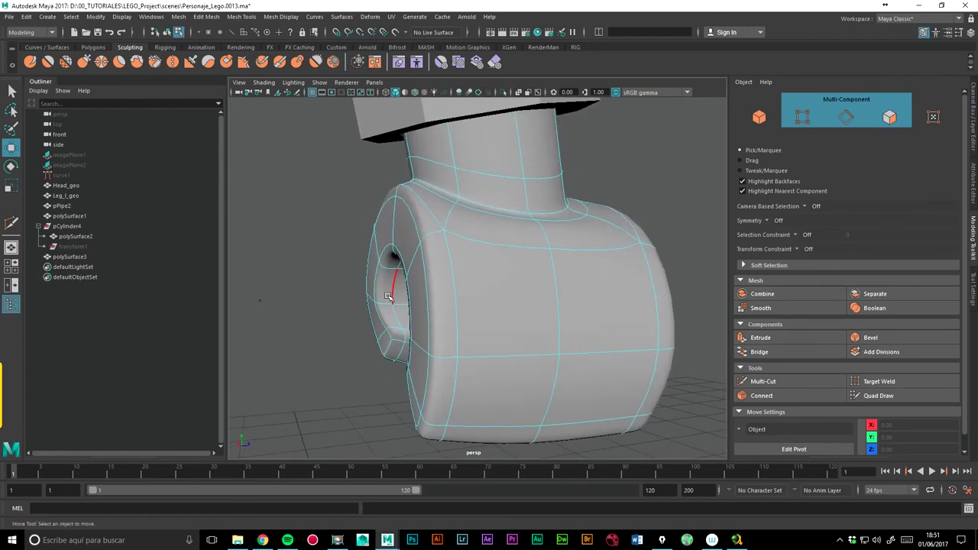
key("1")
scroll(327, 287, "up", 2)
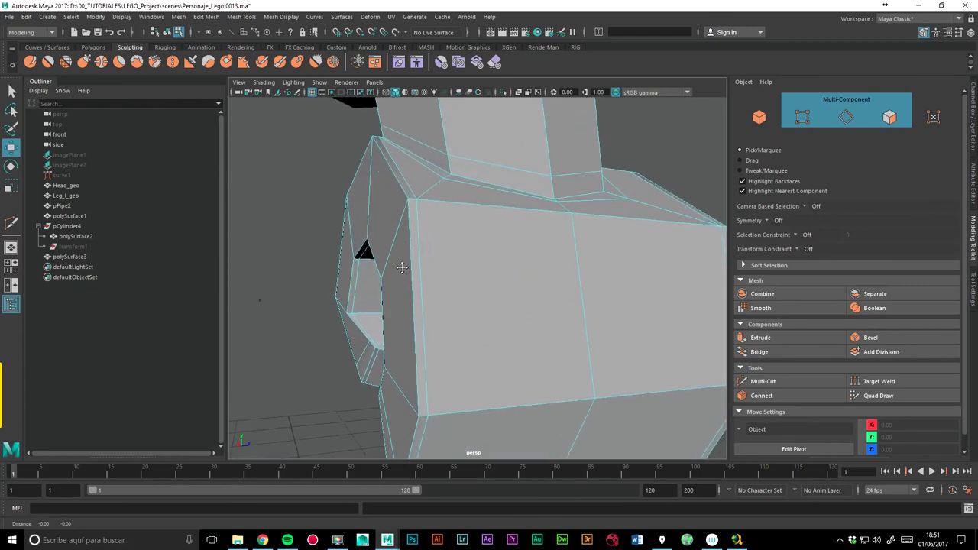
scroll(416, 314, "up", 2)
Slide a face inside the hand's opening along X.
left_click(407, 321)
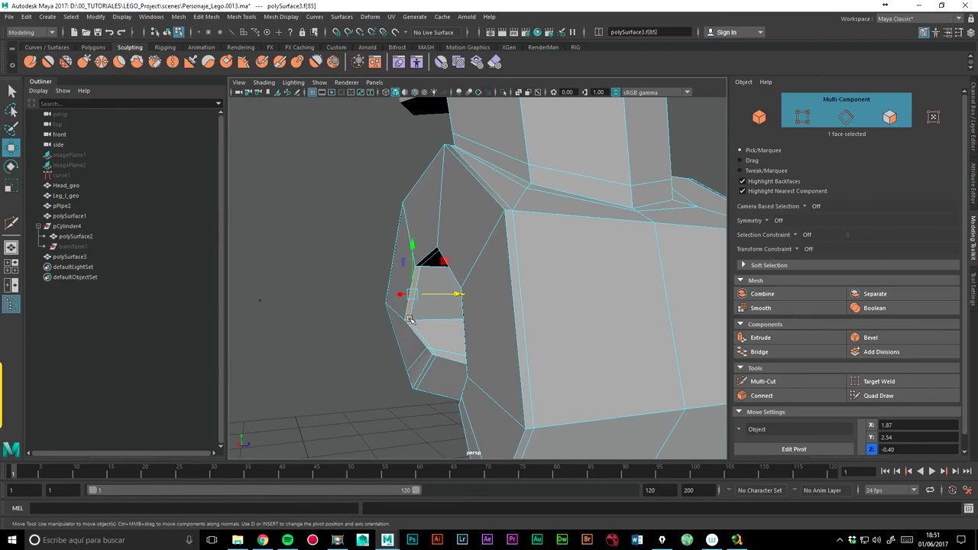
mouse_move(443, 319)
left_mouse_down()
mouse_move(614, 347)
mouse_move(567, 347)
left_mouse_up()
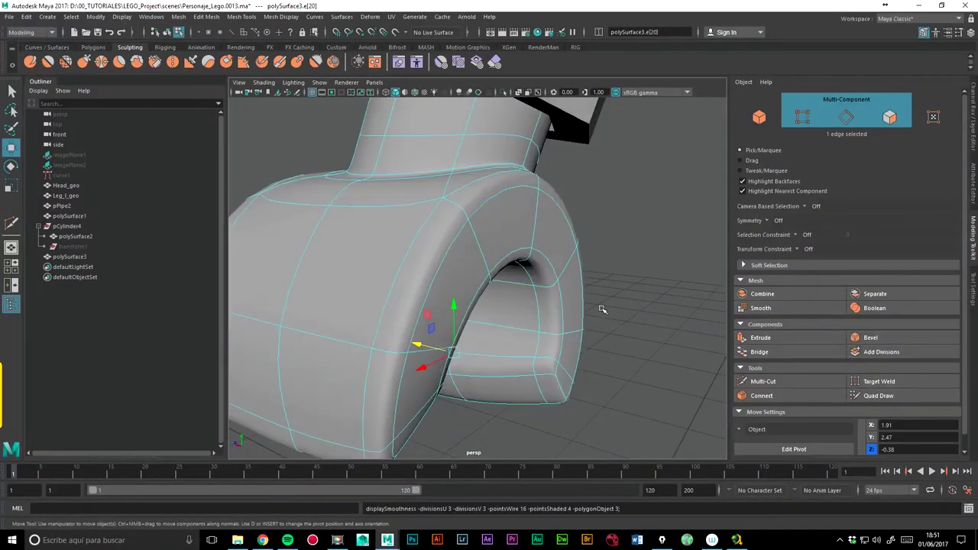
mouse_move(603, 308)
left_mouse_down("alt")
mouse_move(585, 290)
mouse_move(522, 296)
mouse_move(398, 331)
mouse_move(334, 328)
mouse_move(395, 315)
left_mouse_up("alt")
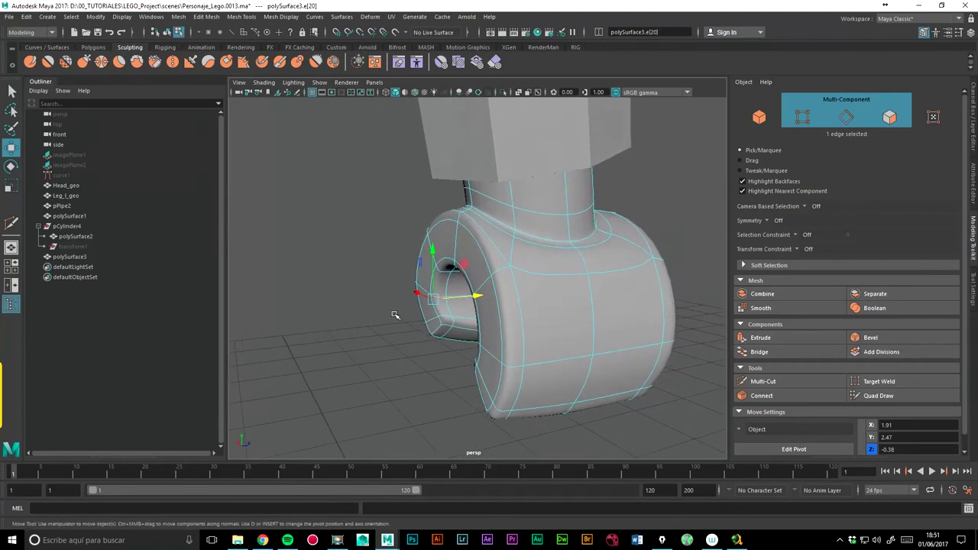
left_click_drag(481, 295, 651, 339)
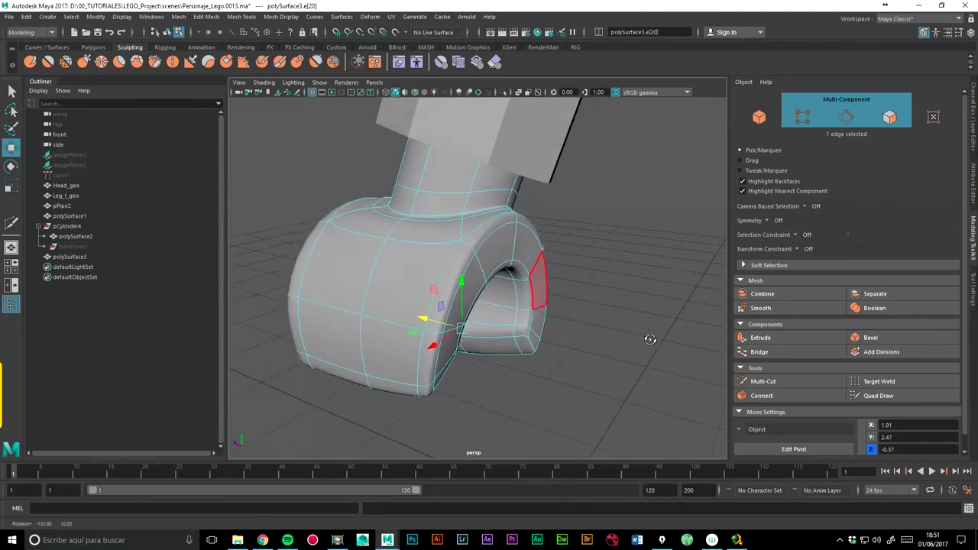
key("1")
Select an edge at the hand's end in edge mode, undoing a stray move.
mouse_move(529, 246)
right_mouse_down()
mouse_move(571, 254)
mouse_move(578, 231)
right_mouse_up()
mouse_move(603, 268)
left_mouse_down("alt")
mouse_move(496, 273)
mouse_move(476, 225)
mouse_move(476, 237)
left_mouse_up("alt")
left_click(529, 289)
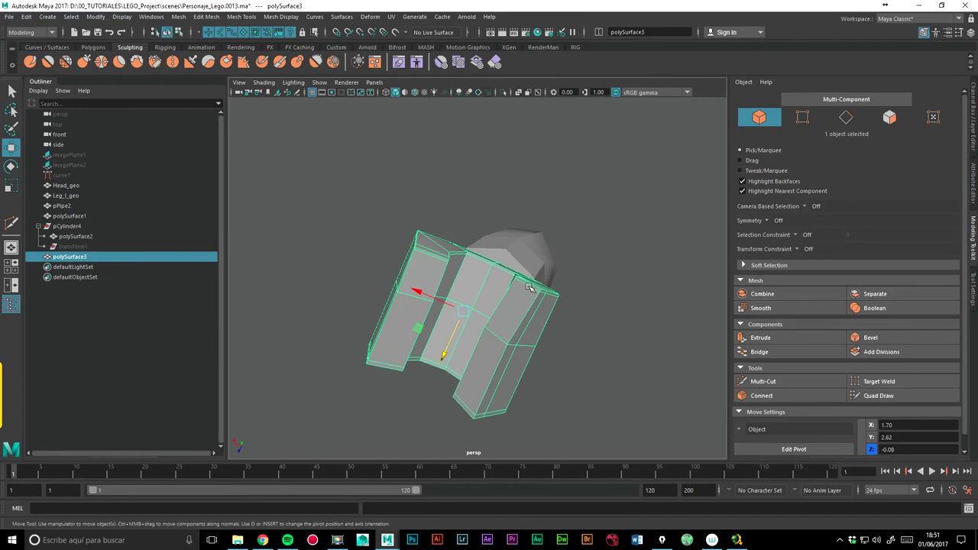
right_click_drag(528, 287, 556, 240)
left_click_drag(557, 240, 491, 267, "alt")
right_click_drag(491, 267, 584, 268, "alt")
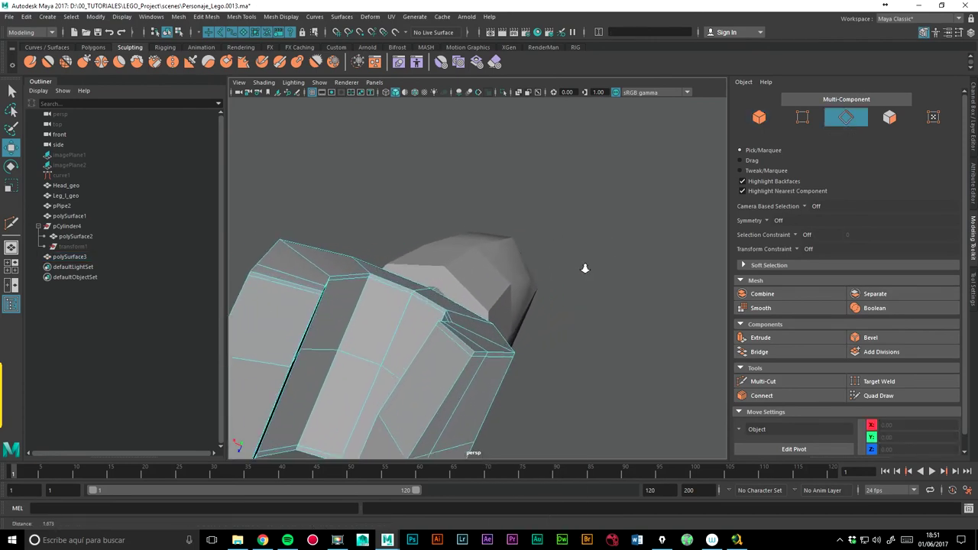
left_click(455, 350)
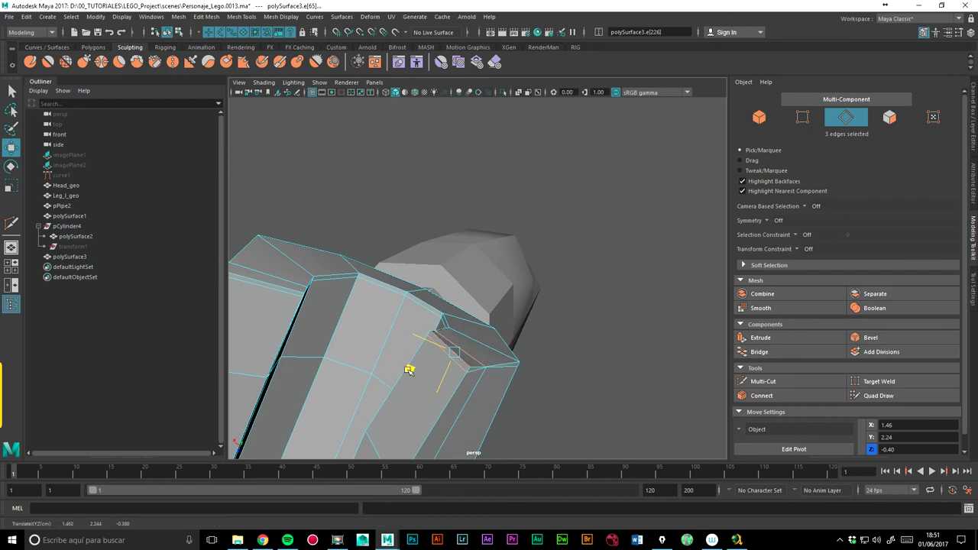
key("ctrl+z")
Select the eight vertices at the hand's tip and move them along X.
right_click_drag(458, 252, 493, 220)
mouse_move(493, 221)
left_mouse_down("alt")
mouse_move(541, 387)
mouse_move(494, 307)
mouse_move(476, 328)
mouse_move(463, 290)
mouse_move(419, 297)
left_mouse_up("alt")
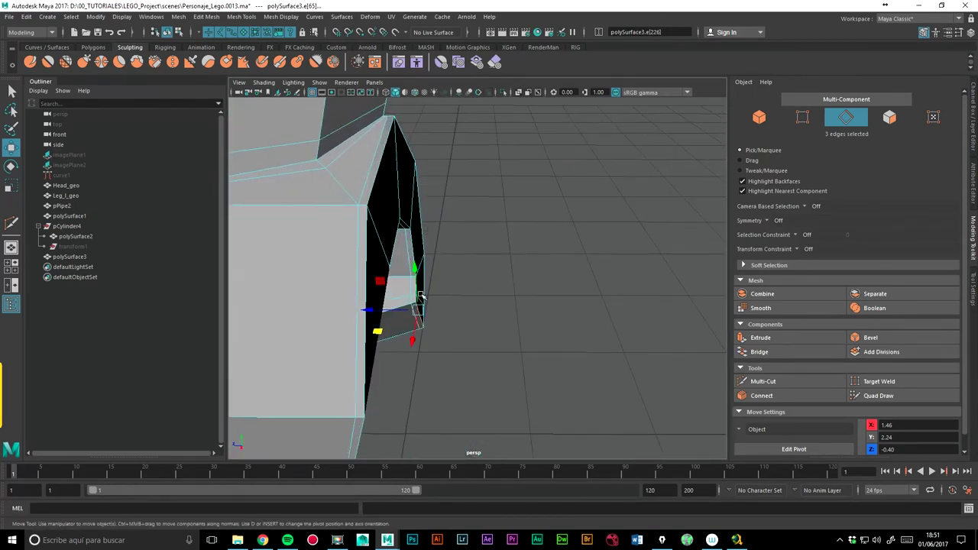
right_click_drag(420, 296, 408, 295)
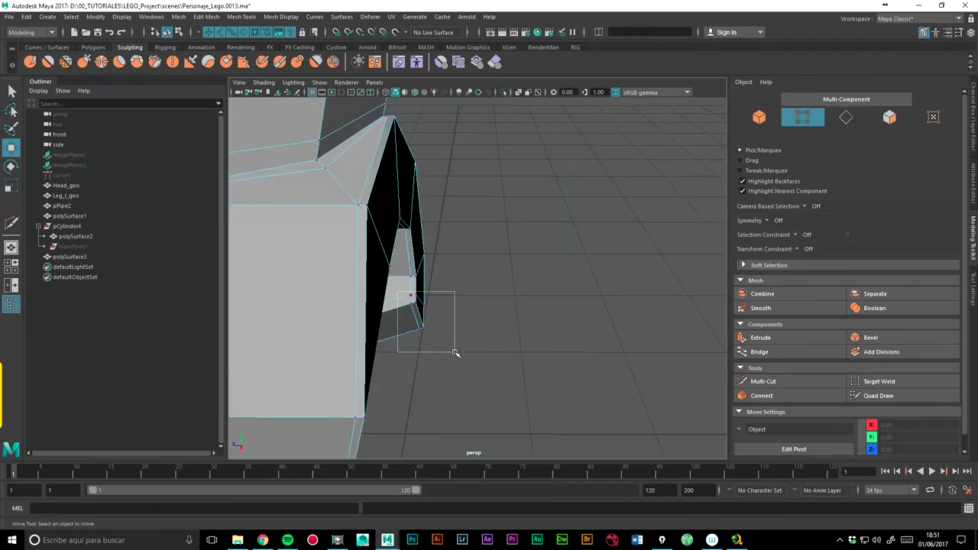
left_click_drag(455, 353, 456, 353)
left_click(397, 314)
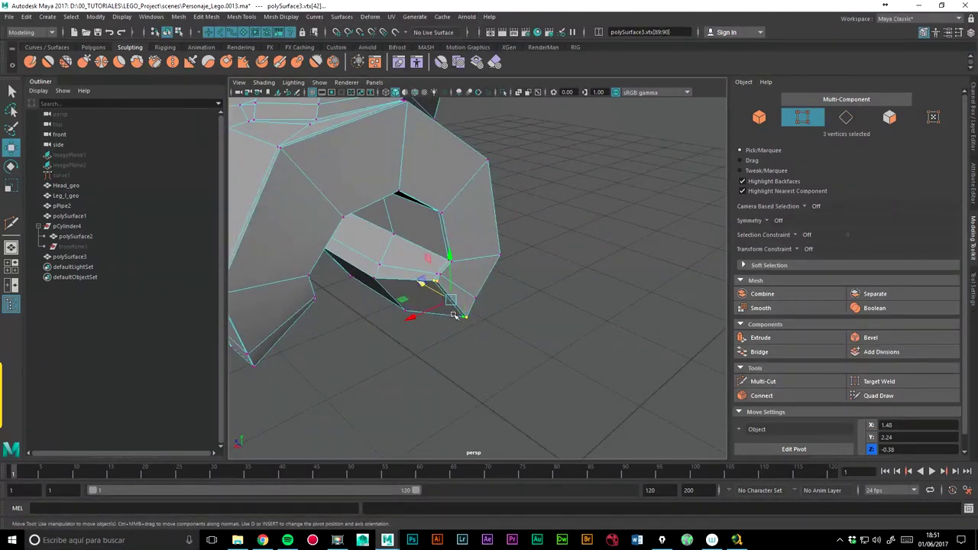
mouse_move(453, 316)
left_mouse_down("alt")
mouse_move(316, 290)
mouse_move(476, 316)
mouse_move(377, 292)
mouse_move(454, 327)
mouse_move(393, 295)
mouse_move(401, 306)
left_mouse_up("alt")
Preview the reshaped hand smoothed and view the C-shaped claw from the side.
key("3")
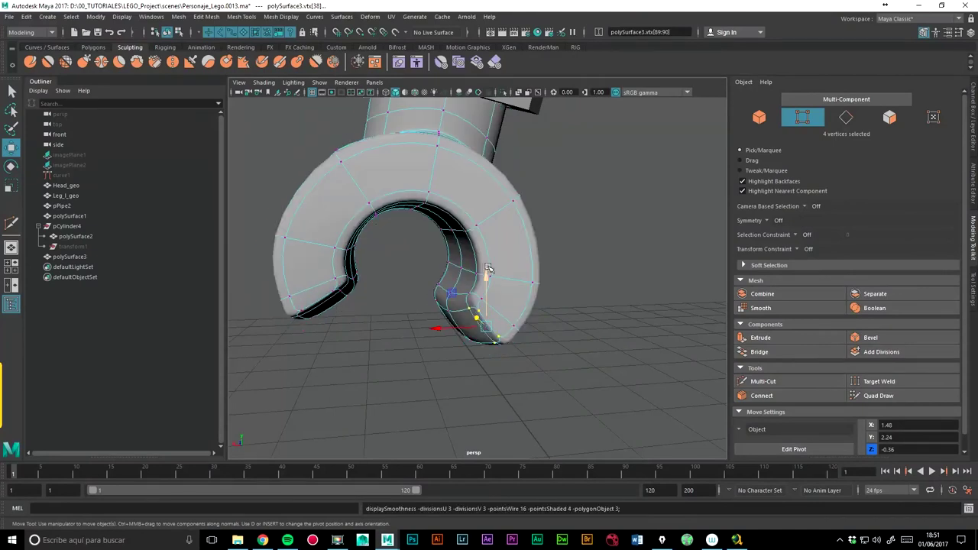
right_click_drag(497, 245, 546, 237)
left_click(630, 283)
mouse_move(630, 283)
left_mouse_down("alt")
mouse_move(453, 292)
mouse_move(456, 305)
mouse_move(613, 310)
mouse_move(600, 291)
mouse_move(545, 293)
mouse_move(601, 306)
left_mouse_up("alt")
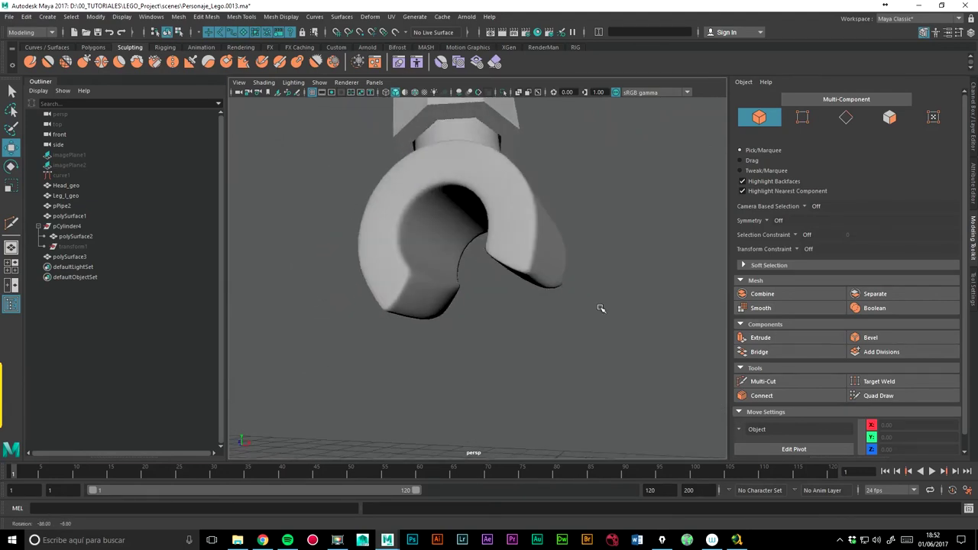
Select the polySurface3 hand and pick four vertices at the end of its hook.
right_click_drag(601, 306, 468, 286, "alt")
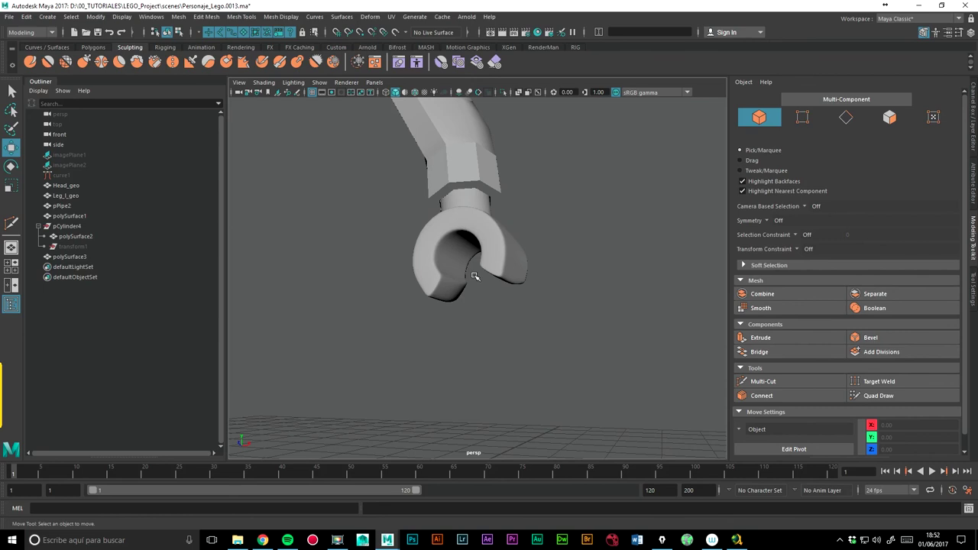
right_click_drag(567, 232, 530, 253, "alt")
mouse_move(531, 253)
left_mouse_down("alt")
mouse_move(458, 268)
mouse_move(393, 251)
mouse_move(387, 282)
left_mouse_up("alt")
scroll(387, 282, "up", 3)
scroll(393, 277, "up", 2)
scroll(396, 276, "up", 2)
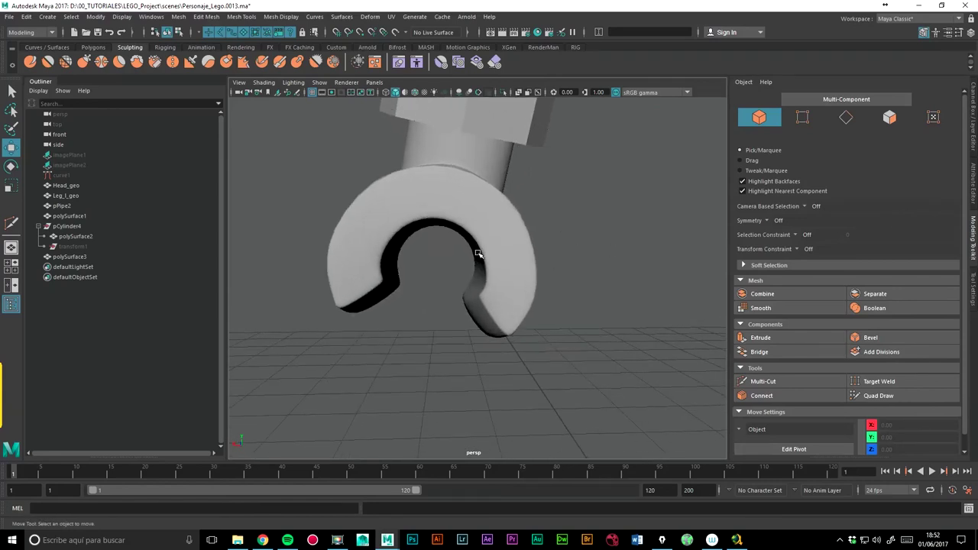
left_click(376, 274)
mouse_move(397, 333)
left_mouse_down("alt")
mouse_move(378, 280)
mouse_move(356, 292)
left_mouse_up("alt")
right_click_drag(356, 246, 310, 249)
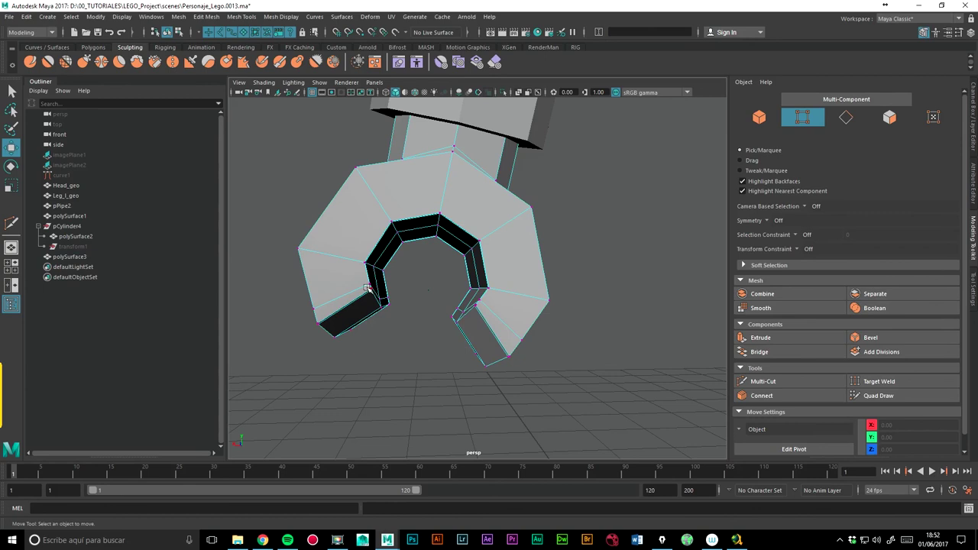
mouse_move(369, 292)
left_mouse_down()
mouse_move(334, 283)
mouse_move(407, 255)
left_mouse_up()
Slide two corner vertices left along X to Y 2.47, Z -0.38.
scroll(359, 287, "up", 3)
scroll(407, 256, "up", 2)
left_click(547, 179)
left_click(517, 204)
left_click(517, 219)
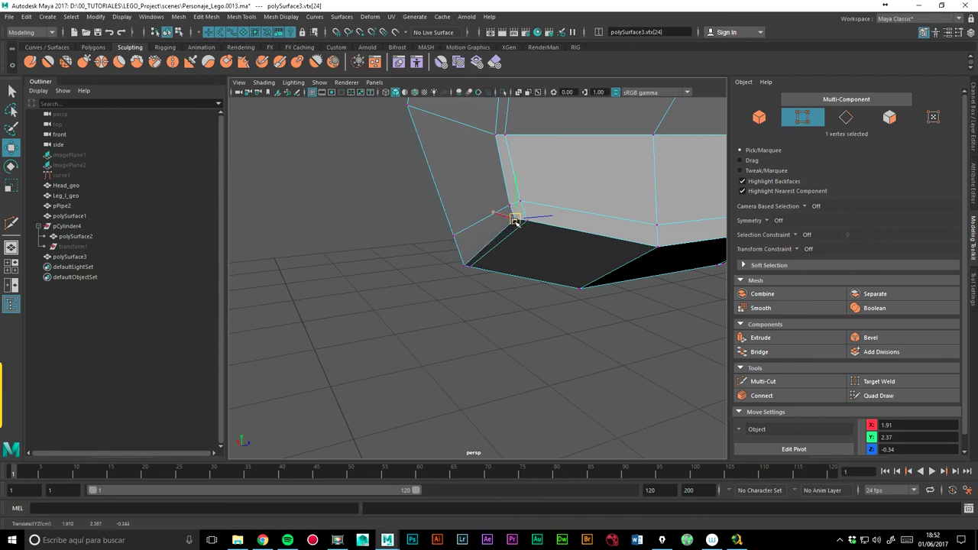
mouse_move(554, 229)
left_mouse_down("alt")
mouse_move(487, 295)
mouse_move(499, 283)
left_mouse_up("alt")
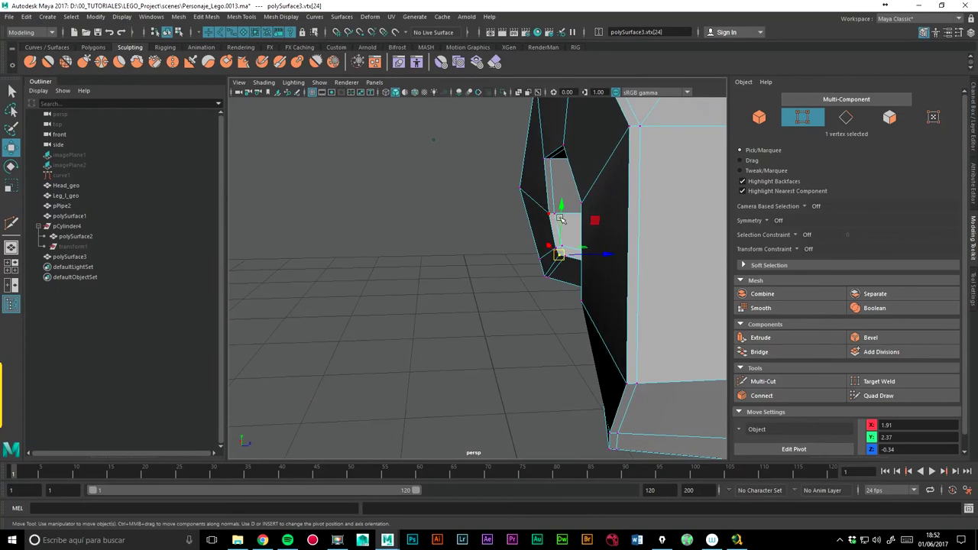
mouse_move(597, 212)
left_mouse_down()
mouse_move(686, 267)
mouse_move(509, 270)
left_mouse_up()
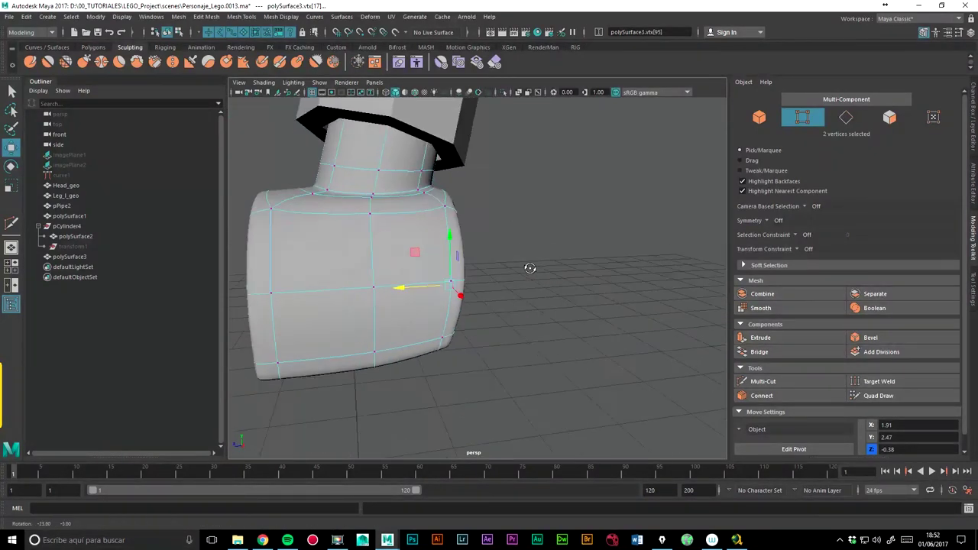
Select a group of vertices on the hand's side and constrain their move to X.
left_click(541, 288)
left_click_drag(526, 299, 465, 288, "alt")
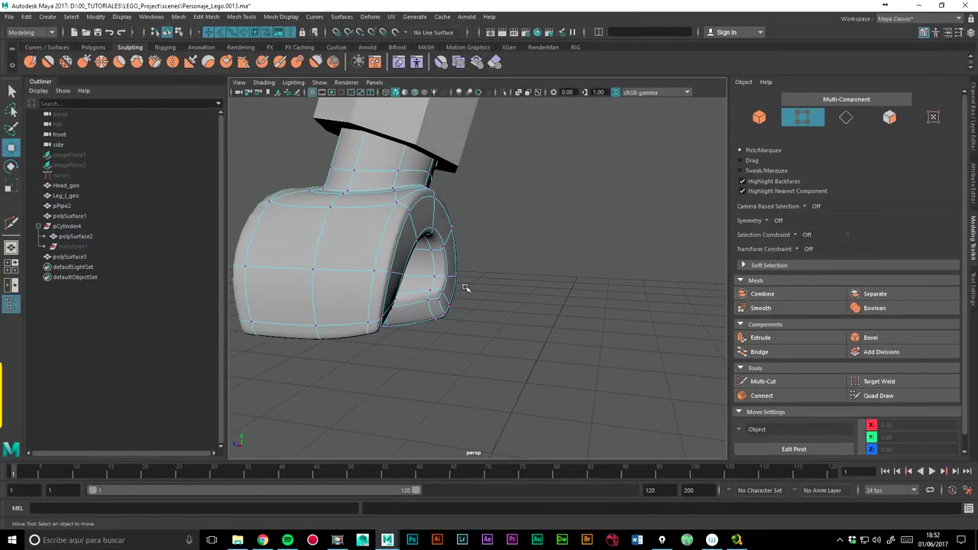
mouse_move(397, 275)
left_mouse_down()
mouse_move(377, 302)
mouse_move(336, 299)
mouse_move(500, 292)
left_mouse_up()
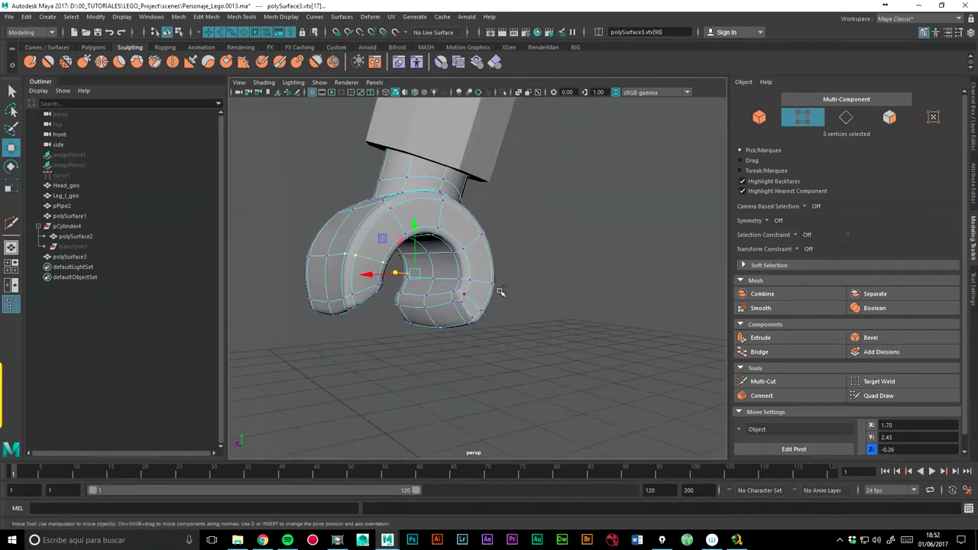
left_click_drag(409, 361, 480, 357, "alt")
left_click(388, 260)
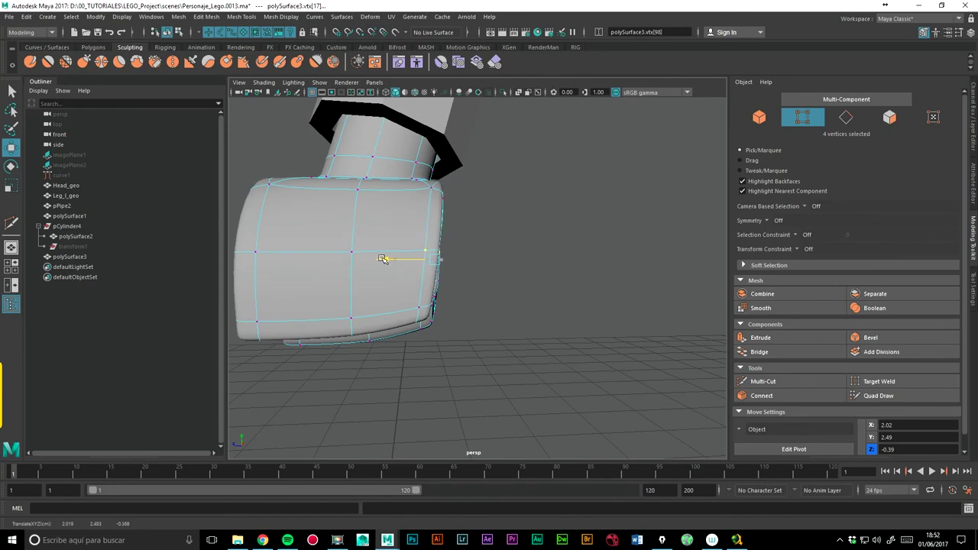
Adjust four vertices around the opening to X 1.39, Y 2.36, Z -0.40, then return to Object Mode.
mouse_move(533, 283)
left_mouse_down("alt")
mouse_move(331, 285)
mouse_move(555, 286)
left_mouse_up("alt")
mouse_move(555, 286)
left_mouse_down("alt")
mouse_move(489, 296)
mouse_move(496, 289)
left_mouse_up("alt")
left_click_drag(496, 289, 614, 318, "alt")
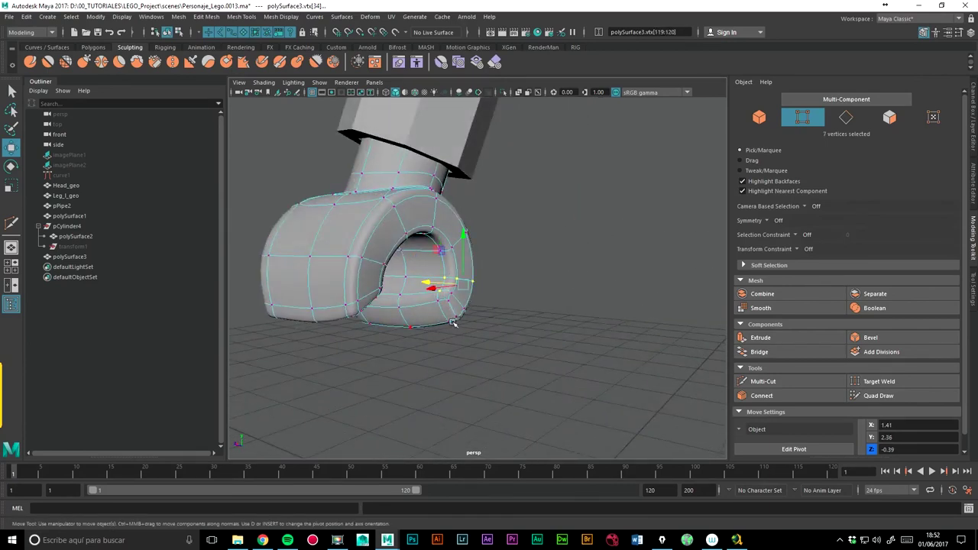
left_click(425, 288, "ctrl")
left_click_drag(425, 288, 426, 310, "alt")
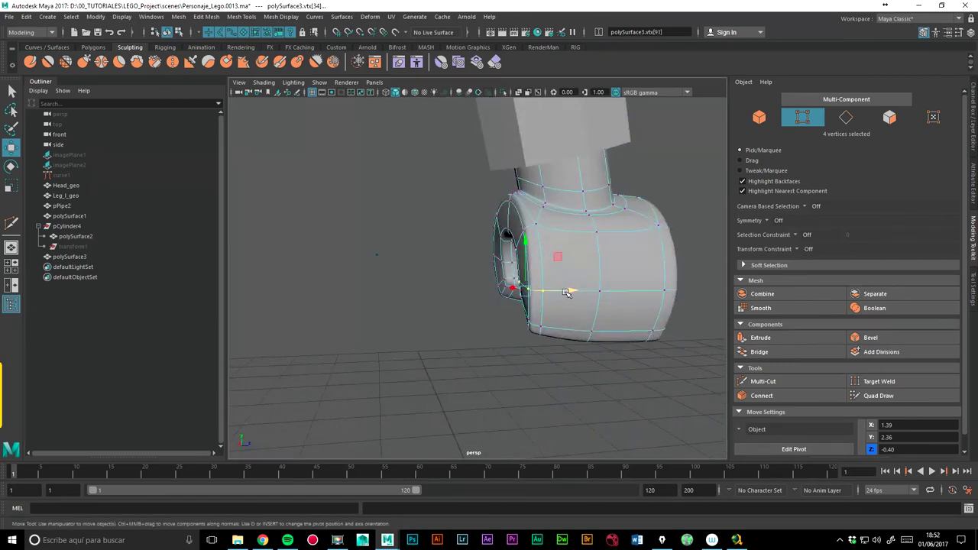
left_click_drag(566, 292, 565, 286, "alt")
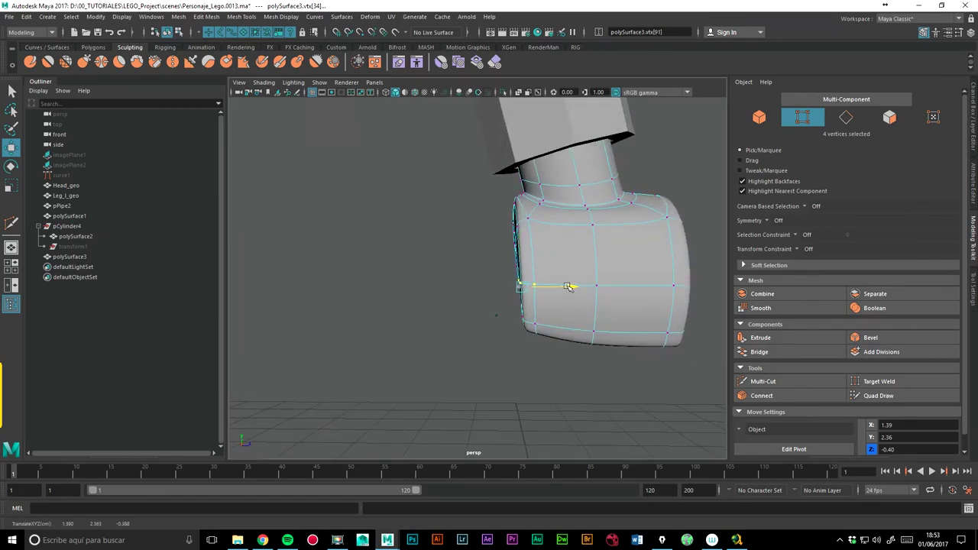
right_click_drag(617, 244, 666, 224)
mouse_move(666, 225)
left_mouse_down("alt")
mouse_move(649, 258)
mouse_move(541, 255)
mouse_move(511, 277)
mouse_move(488, 255)
left_mouse_up("alt")
left_click(649, 258)
Isolate the polySurface3 hand and view its unsmoothed low-poly cage around the wrist peg.
left_click(487, 255)
scroll(458, 291, "up", 5)
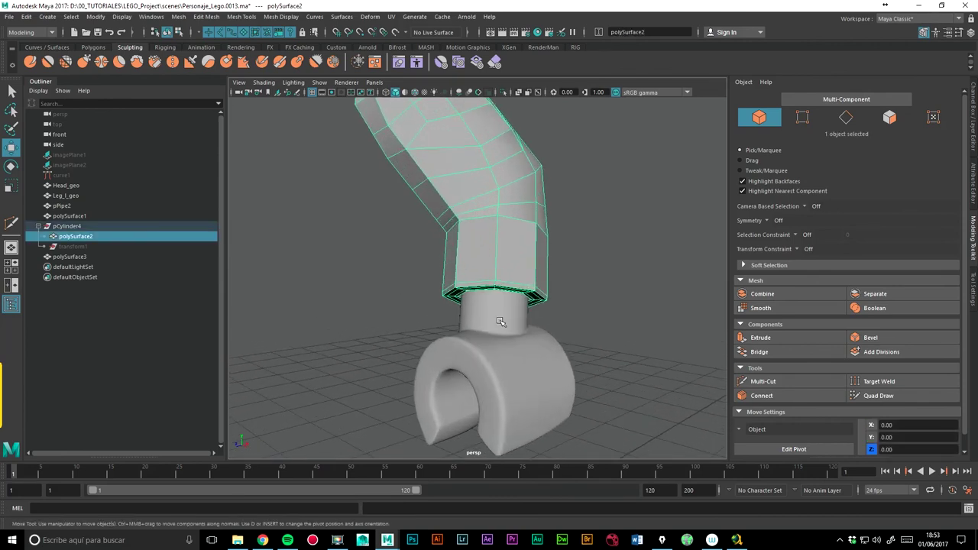
scroll(446, 310, "up", 2)
scroll(447, 310, "up", 3)
left_click_drag(576, 284, 527, 344, "alt")
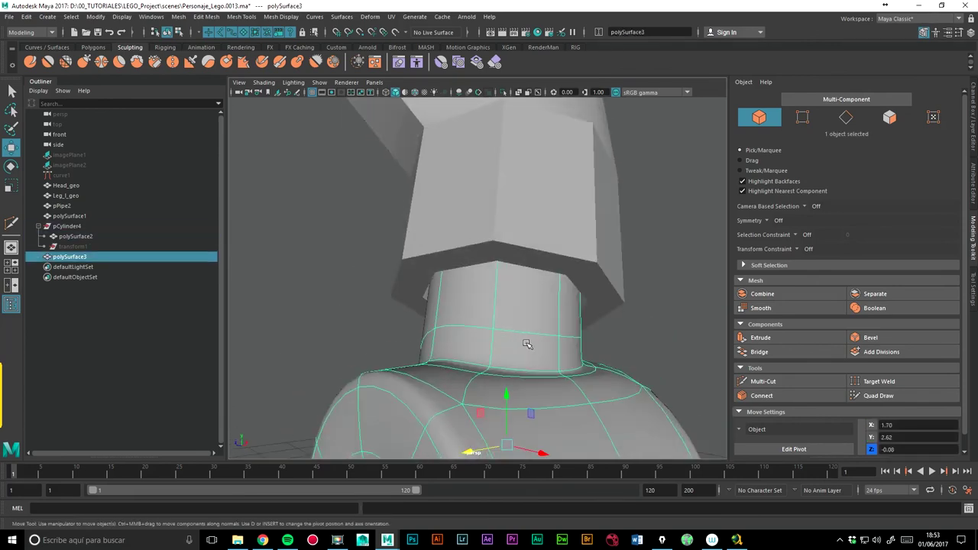
key("1")
left_click(503, 92)
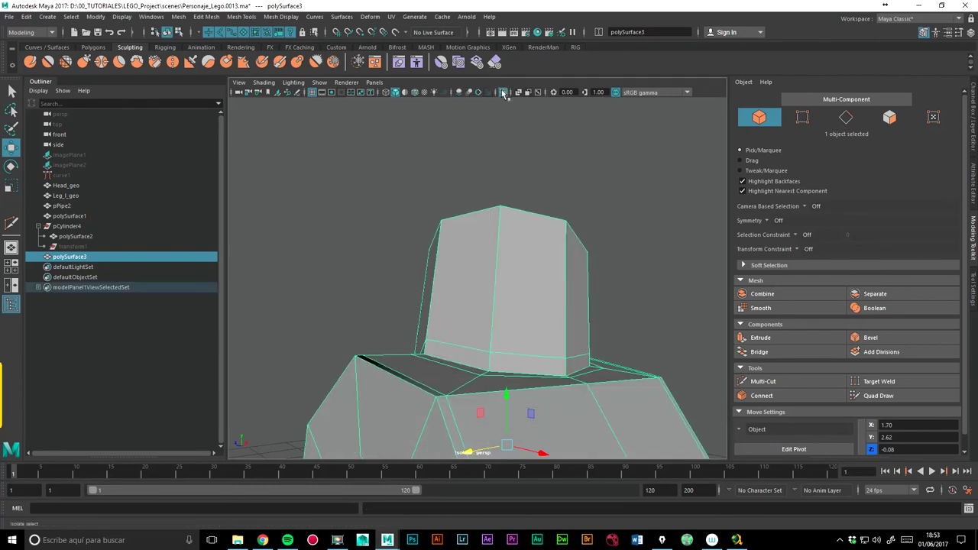
scroll(533, 220, "down", 2)
left_click_drag(533, 220, 545, 286, "alt")
Activate Multi-Cut and inspect the hand cage from tilted and frontal angles.
key("ctrl+shift+x")
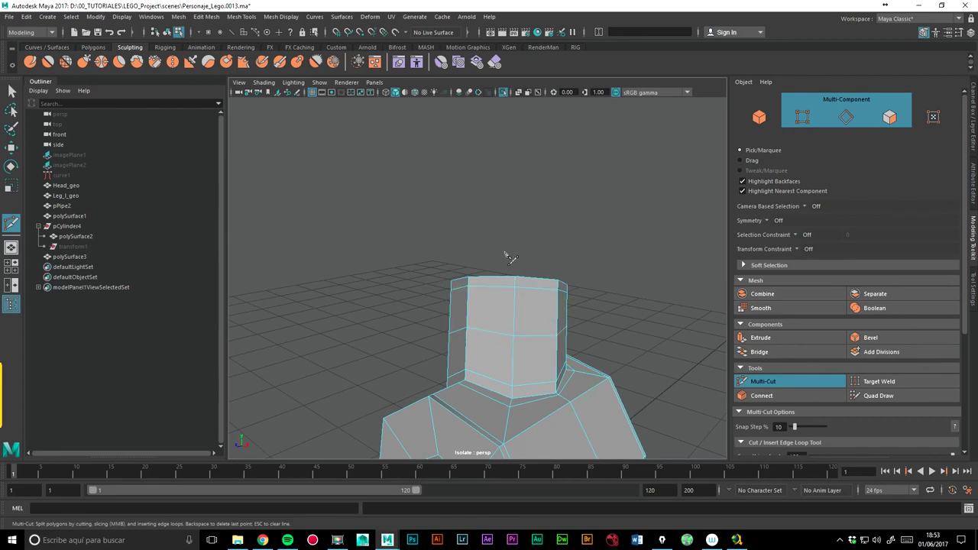
scroll(511, 257, "down", 3)
mouse_move(510, 258)
left_mouse_down("alt")
mouse_move(535, 321)
mouse_move(526, 294)
left_mouse_up("alt")
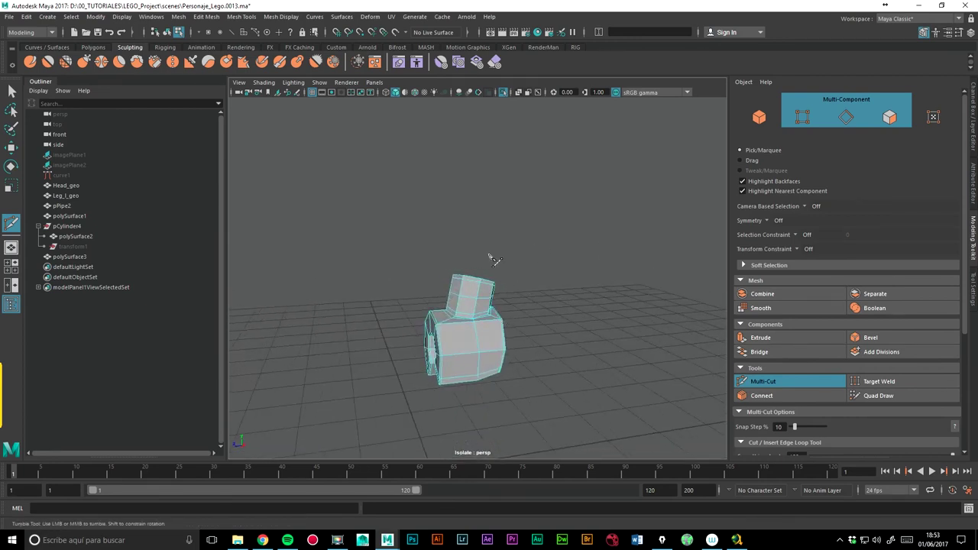
scroll(492, 260, "up", 5)
left_click_drag(493, 259, 520, 198, "alt")
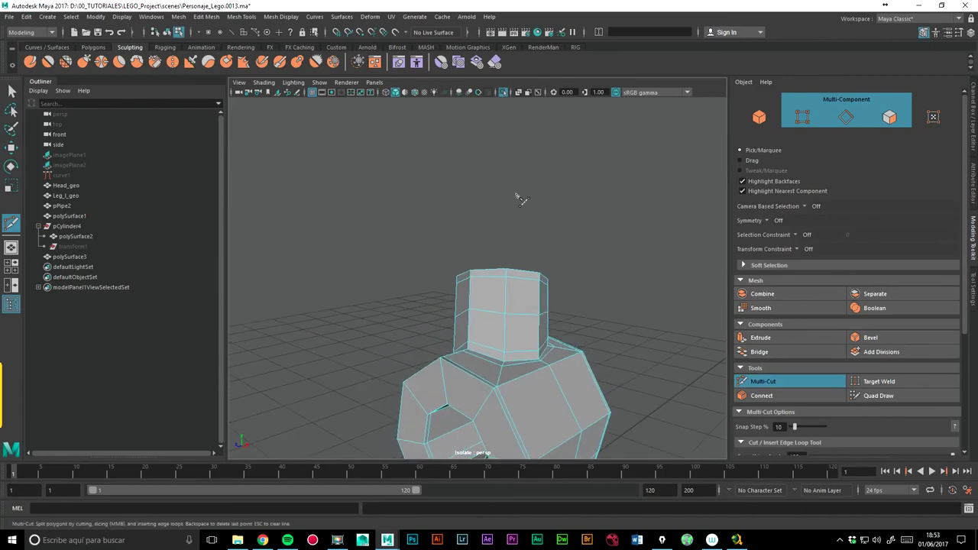
Show all objects again and preview the hand smoothed beneath the arm tube.
key("ctrl+1")
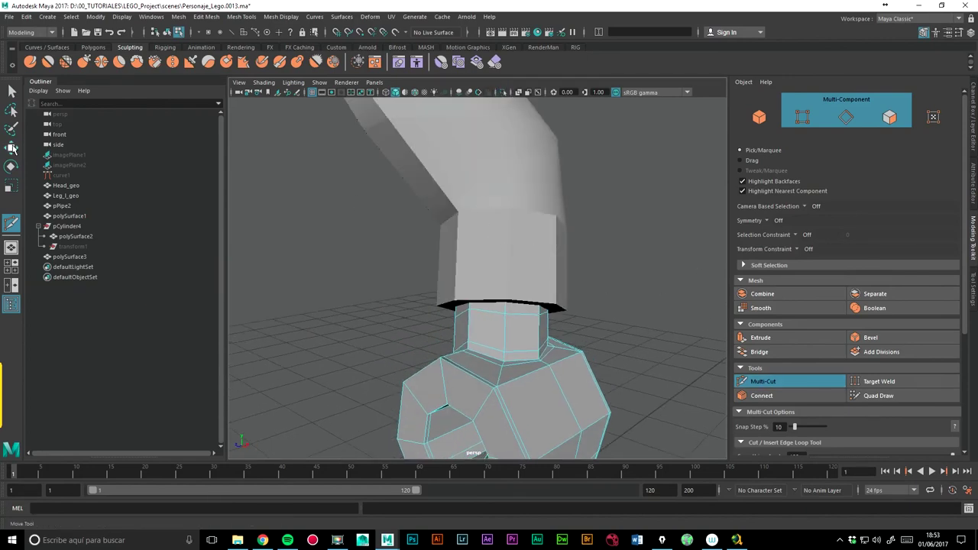
key("w")
left_click(532, 195)
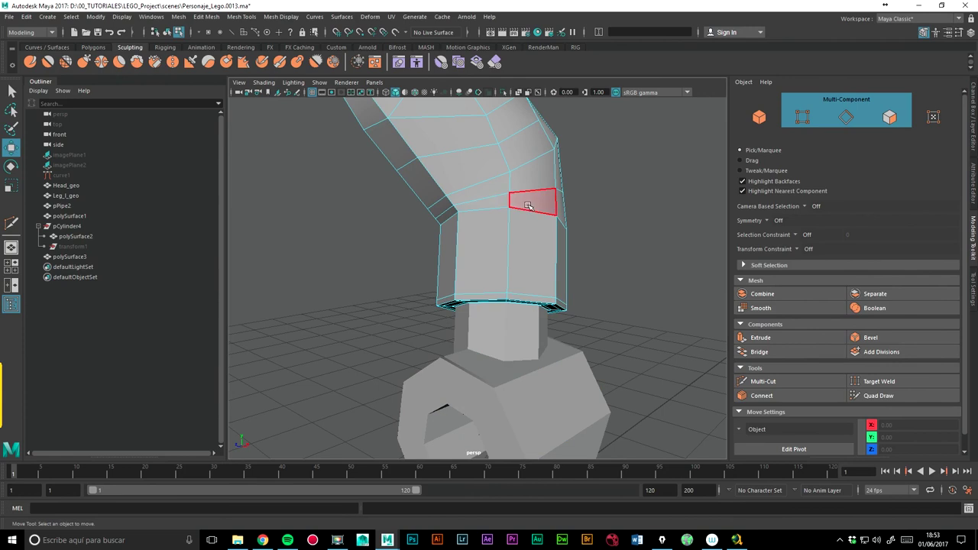
mouse_move(528, 205)
left_mouse_down("alt")
mouse_move(594, 231)
mouse_move(527, 294)
left_mouse_up("alt")
left_click(519, 300)
left_click(535, 334)
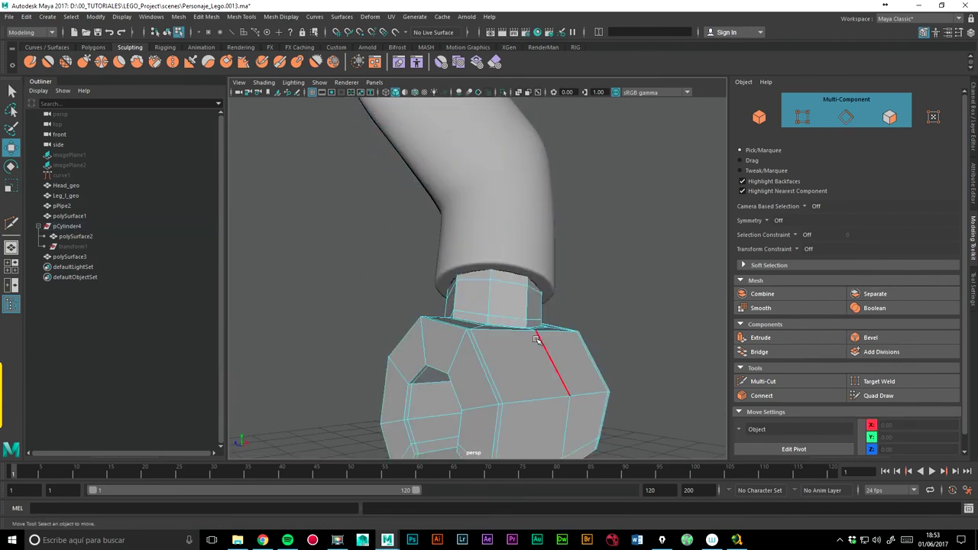
key("3")
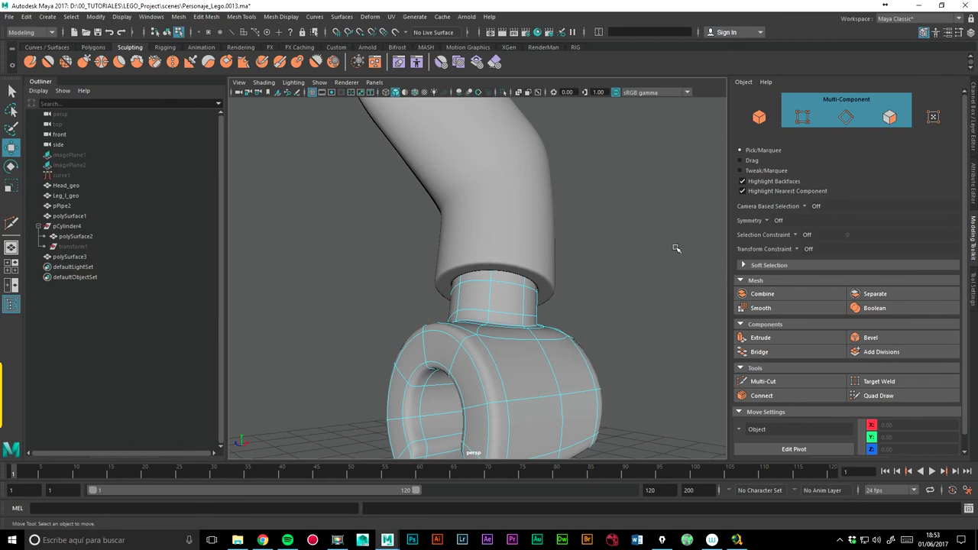
right_click_drag(486, 294, 535, 233)
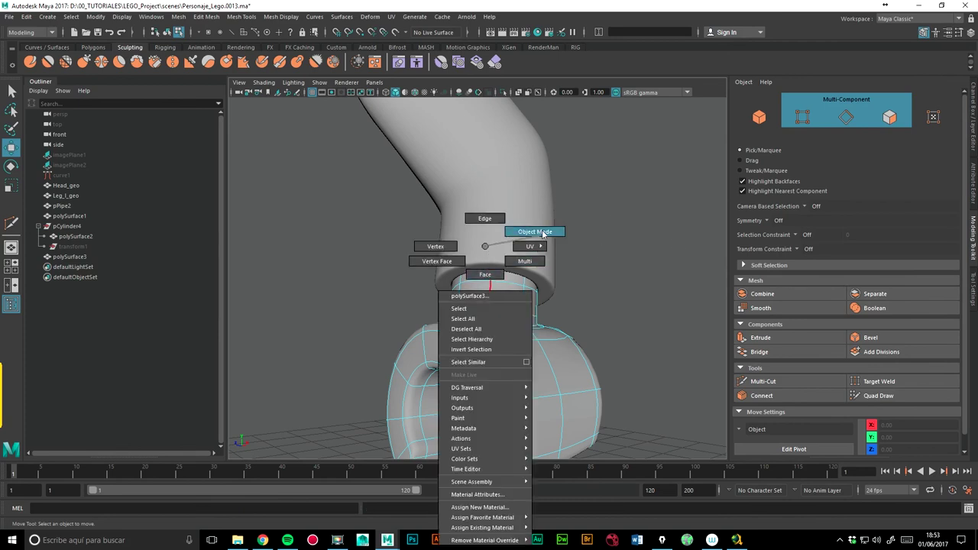
Delete all construction history in the scene via Edit > Delete All by Type > History.
left_click(642, 216)
left_click_drag(621, 204, 333, 161, "alt")
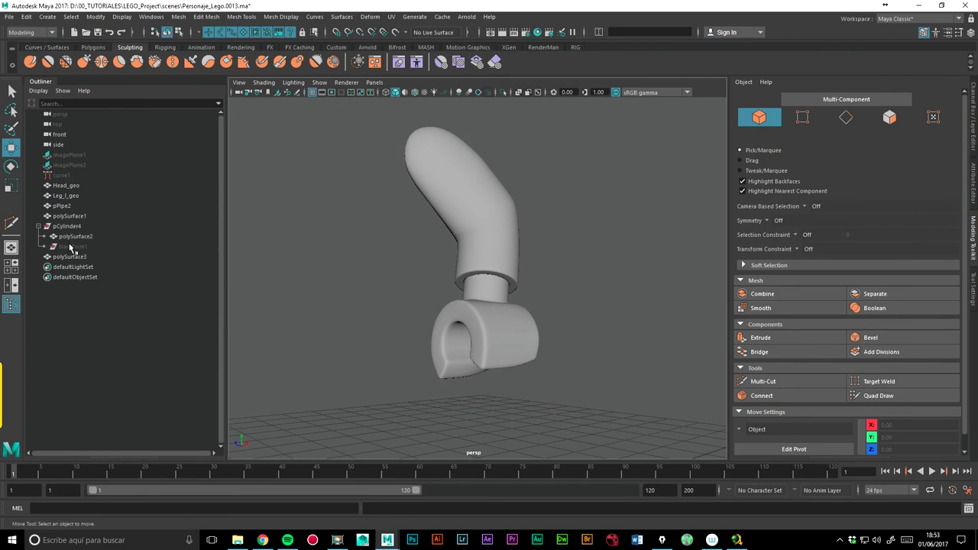
left_click(496, 319)
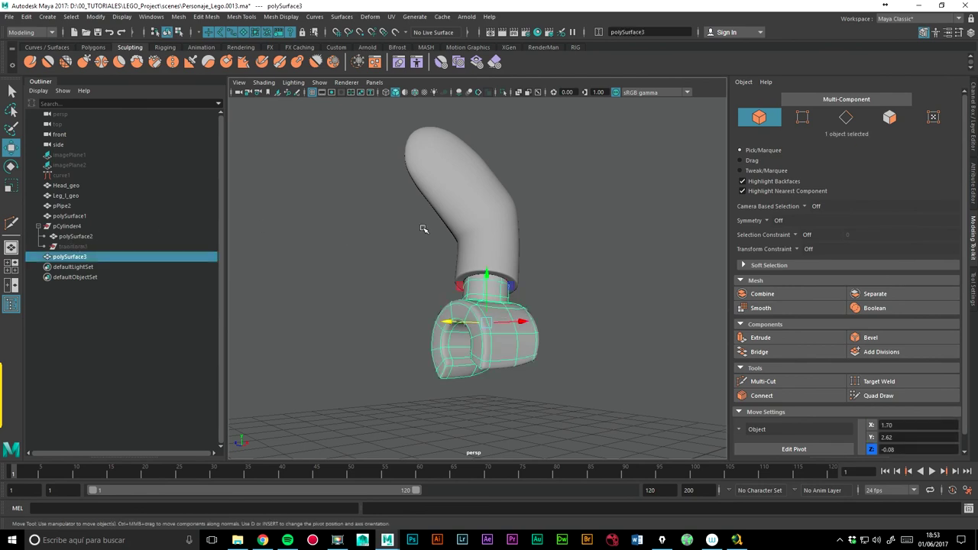
left_click(27, 16)
mouse_move(60, 147)
left_click(194, 159)
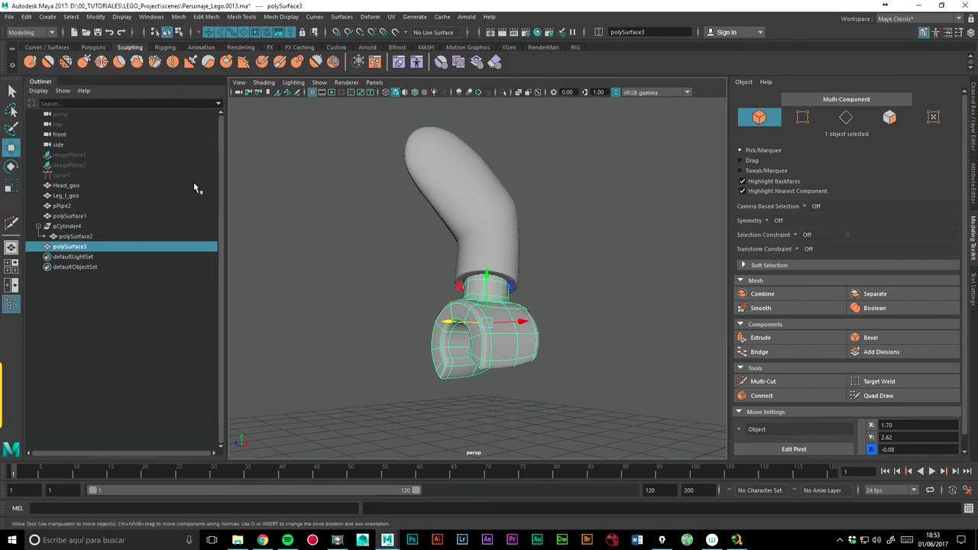
Unparent polySurface2 from pCylinder4 to world level and begin renaming it in the Outliner.
left_click(68, 237)
key("shift+p")
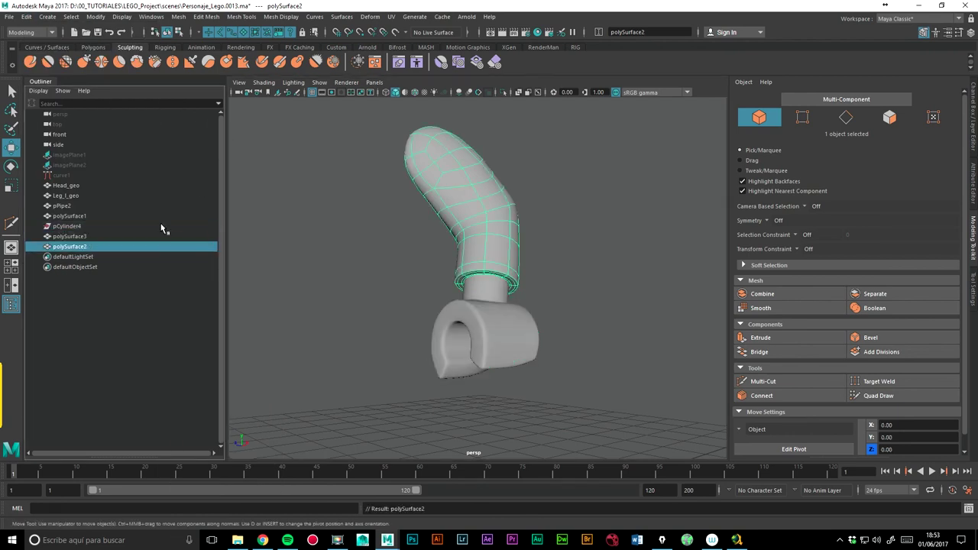
double_click(80, 248)
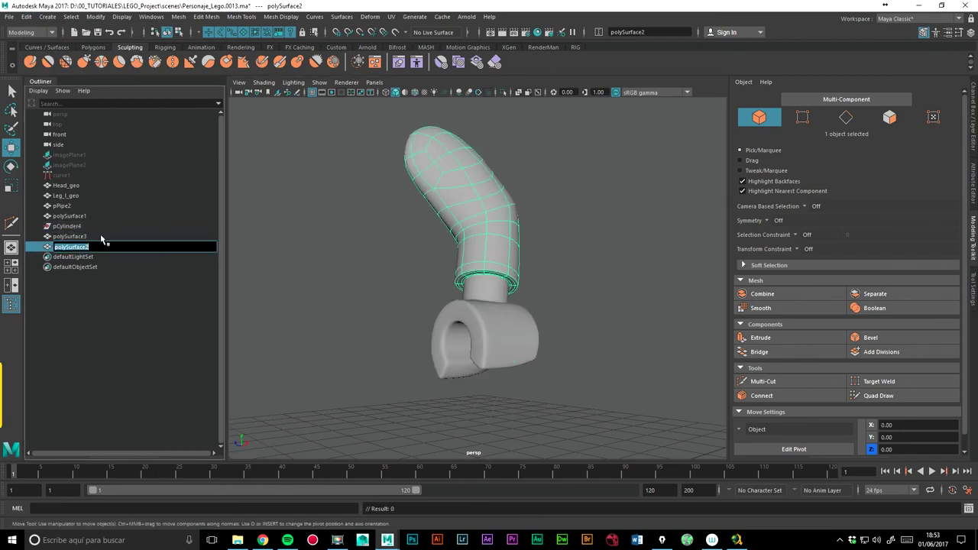
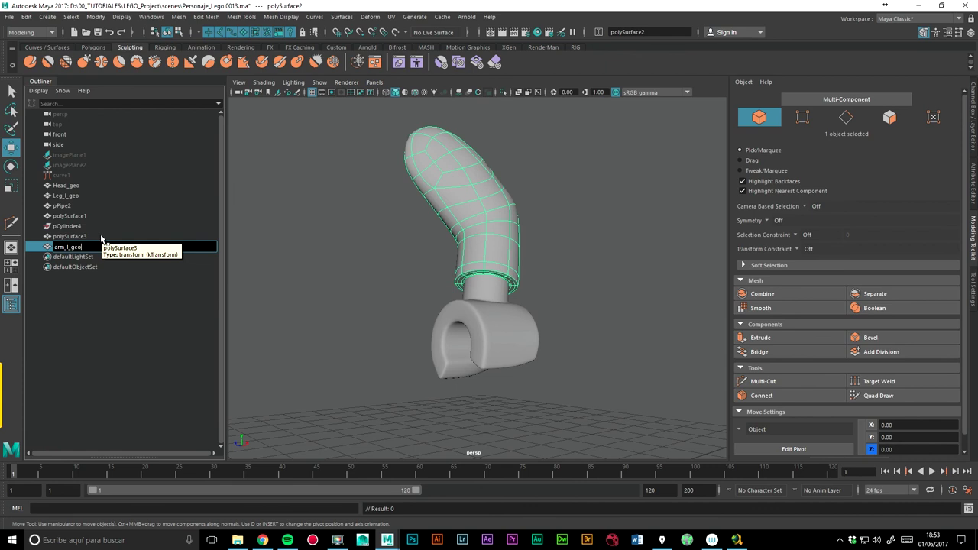
Name the arm mesh arm_l_geo and the hand mesh hand_l_geo in the Outliner.
key("Return")
left_click(71, 237)
double_click(71, 237)
type("hand_l_geo")
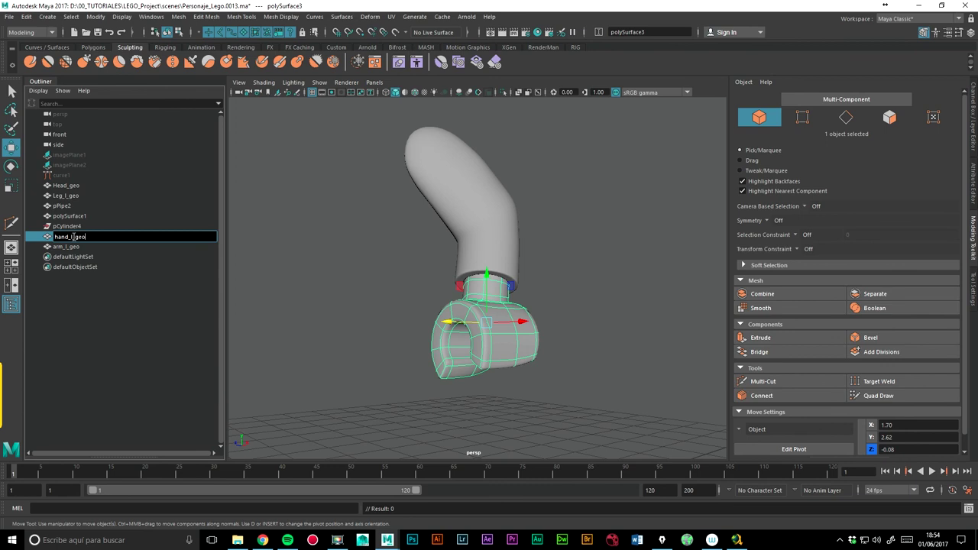
key("Return")
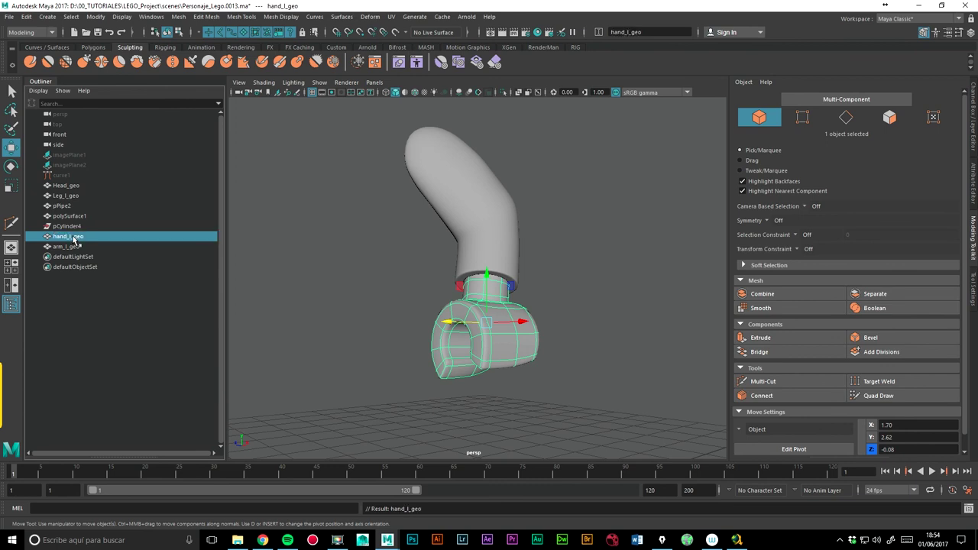
left_click(81, 217)
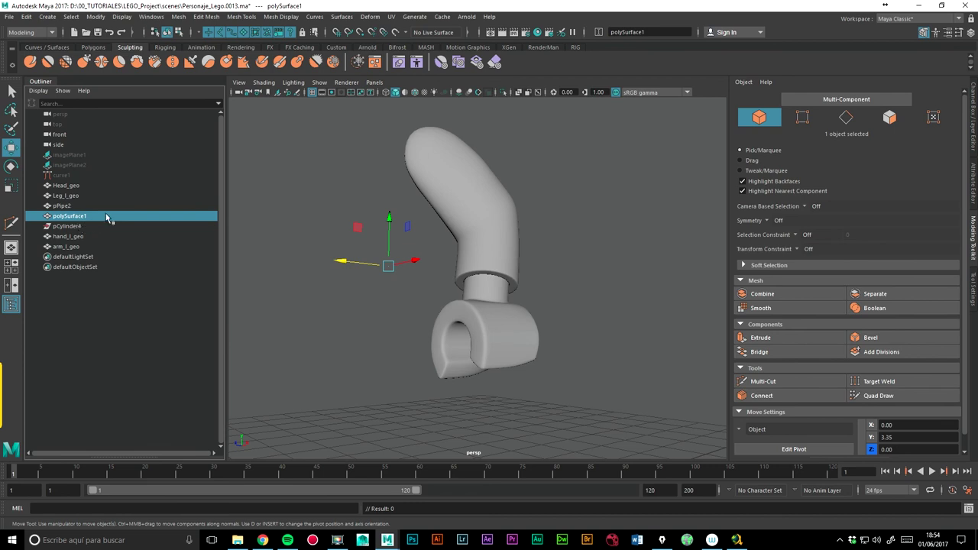
left_click(972, 199)
Turn on layer1's visibility so the hidden minifigure parts show again.
left_click(973, 153)
left_click(741, 390)
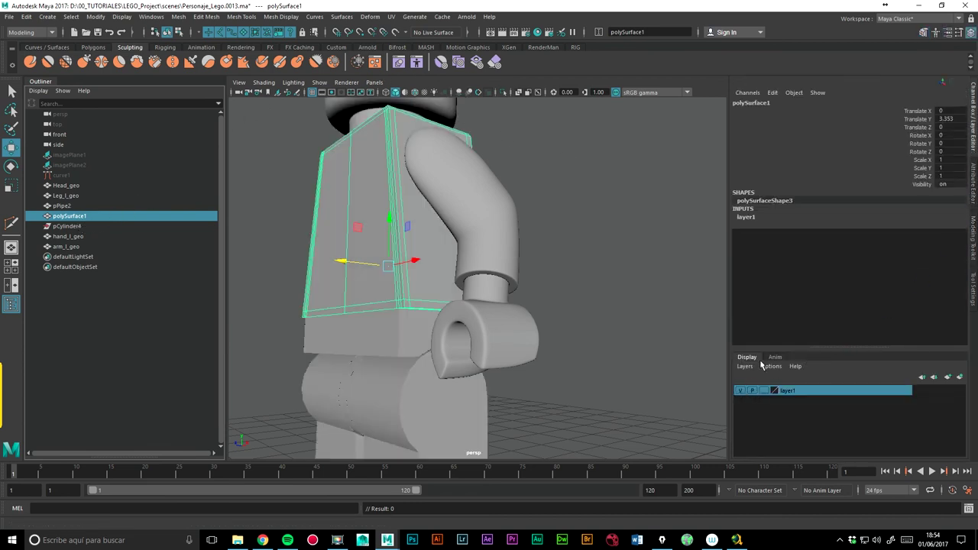
scroll(589, 241, "down", 5)
mouse_move(589, 240)
left_mouse_down("alt")
mouse_move(592, 321)
mouse_move(617, 321)
left_mouse_up("alt")
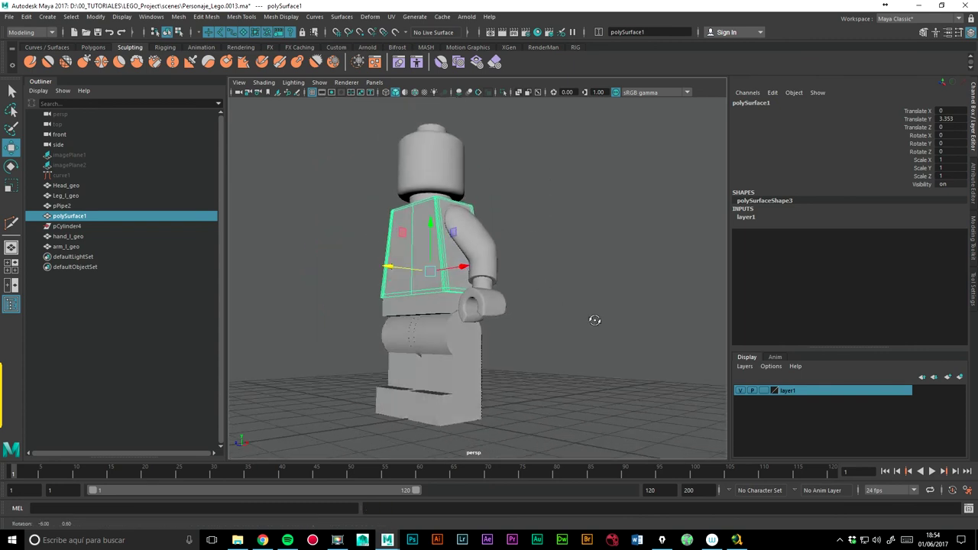
left_click(617, 320)
scroll(545, 258, "down", 3)
mouse_move(545, 258)
left_mouse_down("alt")
mouse_move(472, 310)
mouse_move(537, 308)
mouse_move(376, 262)
left_mouse_up("alt")
scroll(376, 262, "up", 3)
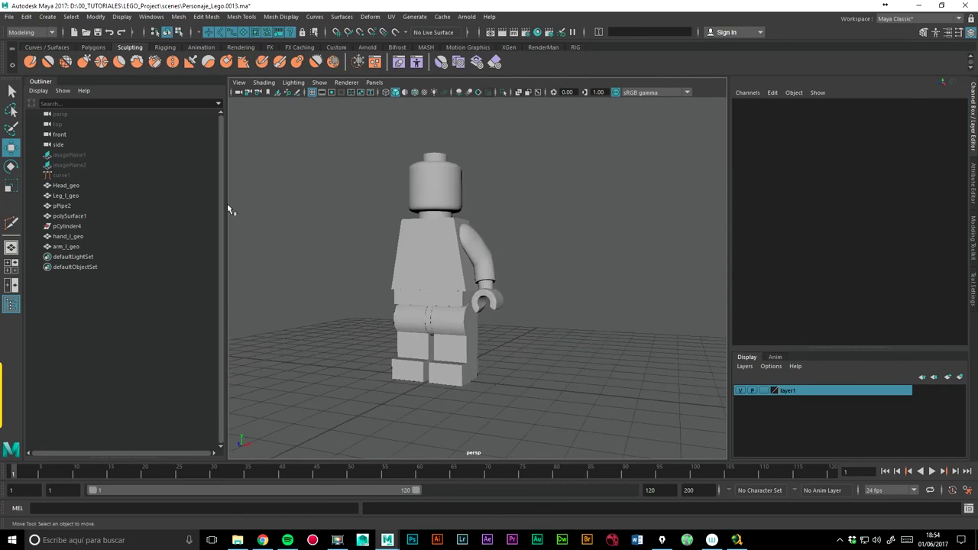
Delete the leftover pCylinder4 object, then select arm_l_geo.
left_click(67, 227)
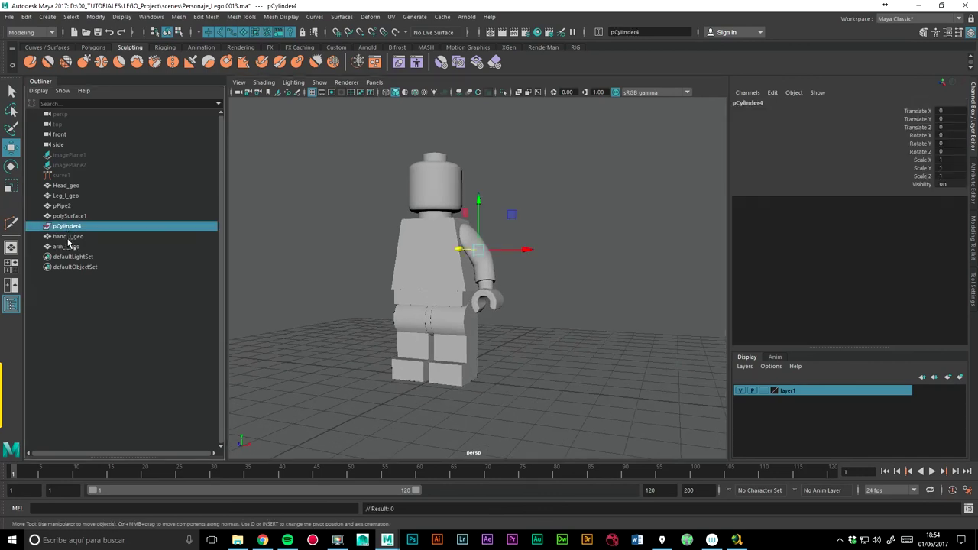
key("Delete")
mouse_move(562, 259)
left_mouse_down("alt")
mouse_move(443, 257)
mouse_move(585, 258)
left_mouse_up("alt")
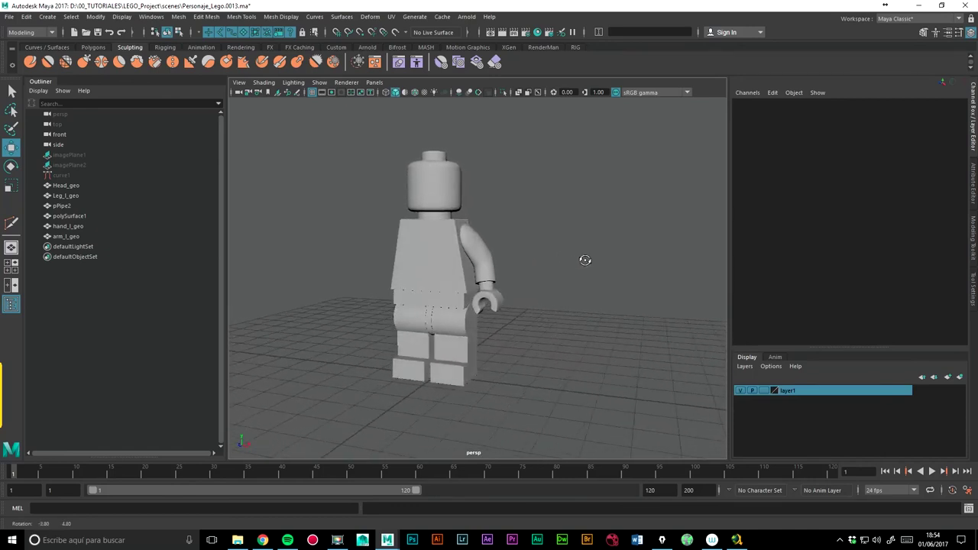
left_click(442, 258)
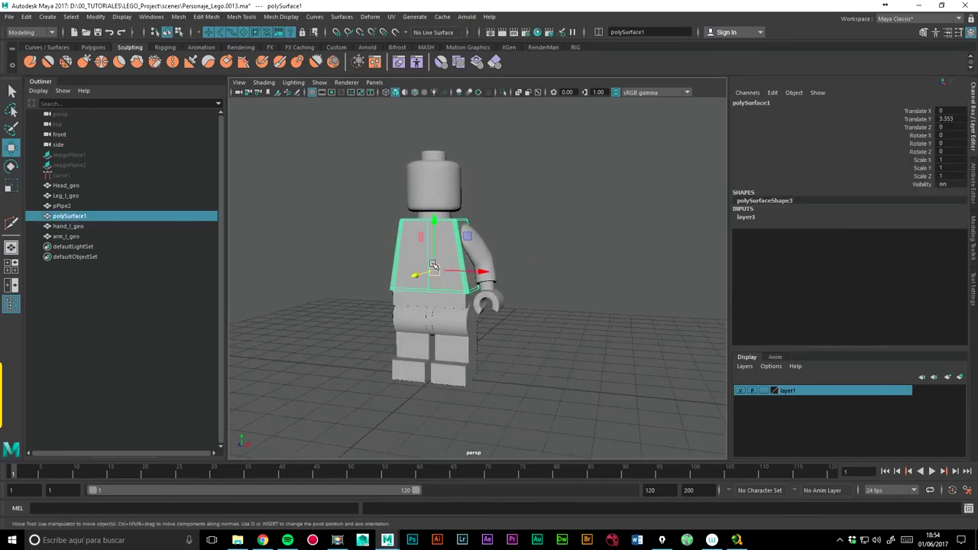
left_click(472, 254)
left_click(464, 323)
left_click(455, 321, "shift")
left_click(431, 305)
left_click(582, 299)
mouse_move(594, 234)
left_mouse_down("alt")
mouse_move(534, 238)
mouse_move(567, 286)
mouse_move(554, 285)
mouse_move(567, 244)
mouse_move(602, 275)
left_mouse_up("alt")
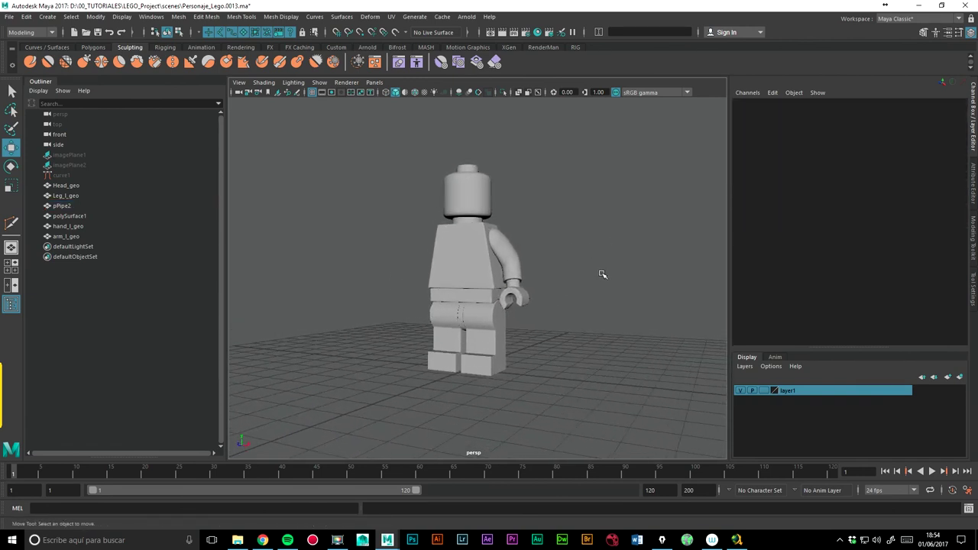
left_click(505, 256)
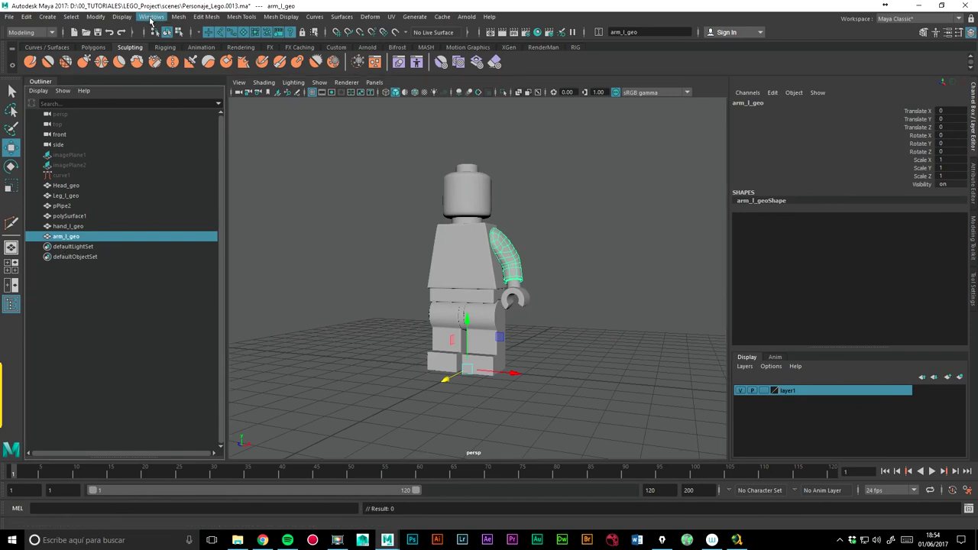
Increment and save the scene as Personaje_Lego.0014.ma.
left_click(175, 18)
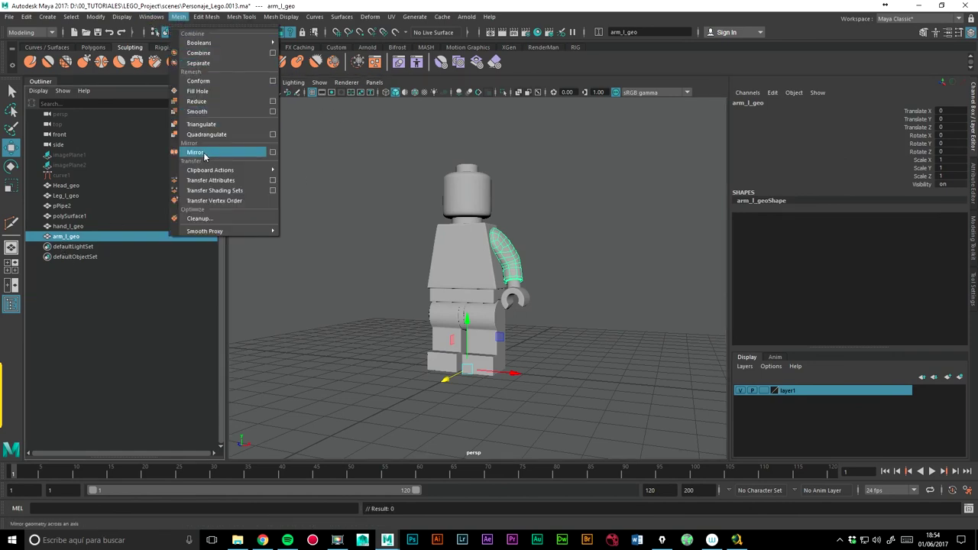
left_click(9, 16)
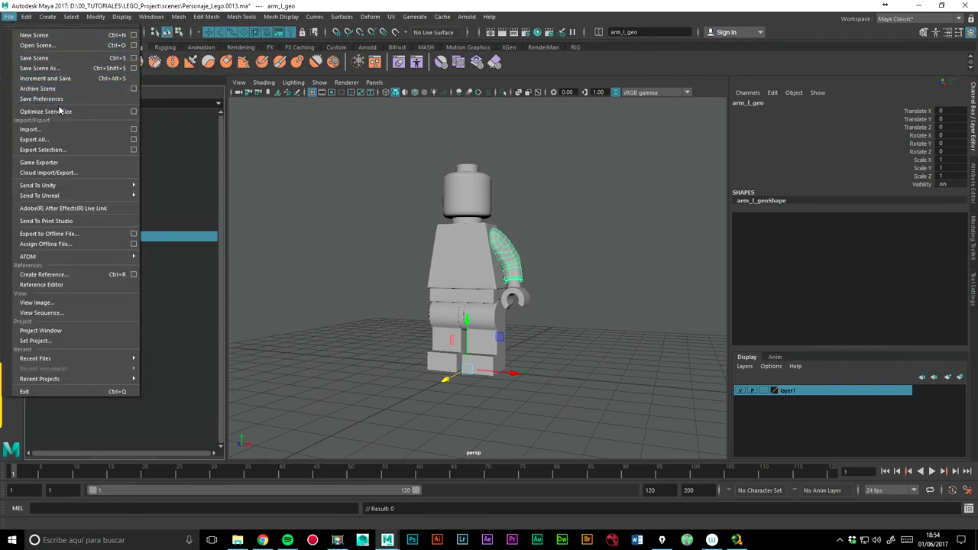
left_click(42, 79)
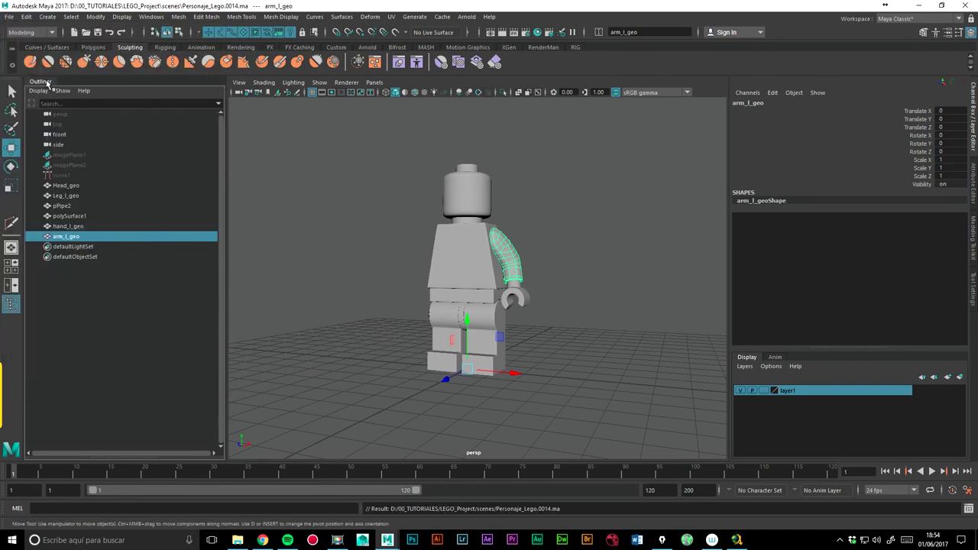
Mirror arm_l_geo across X onto the other shoulder.
left_click(176, 16)
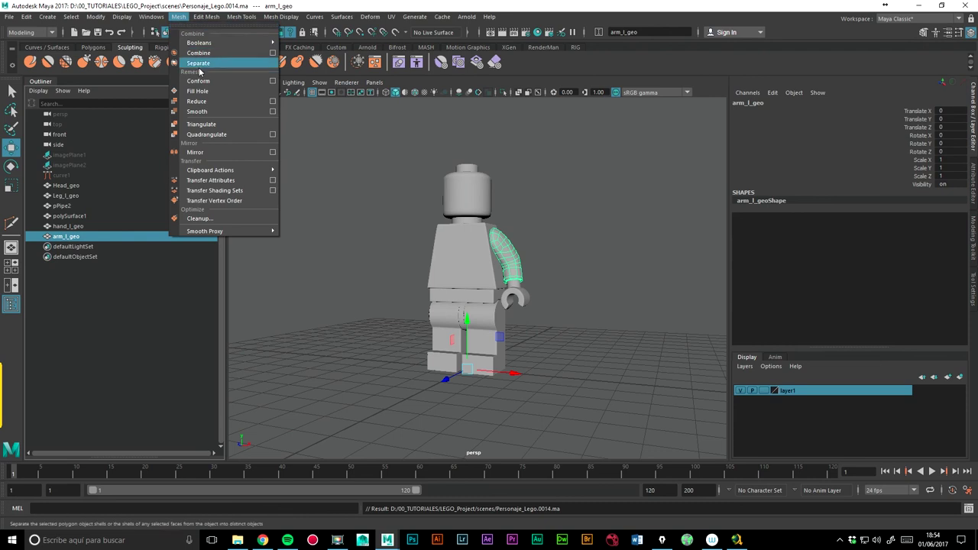
left_click(223, 155)
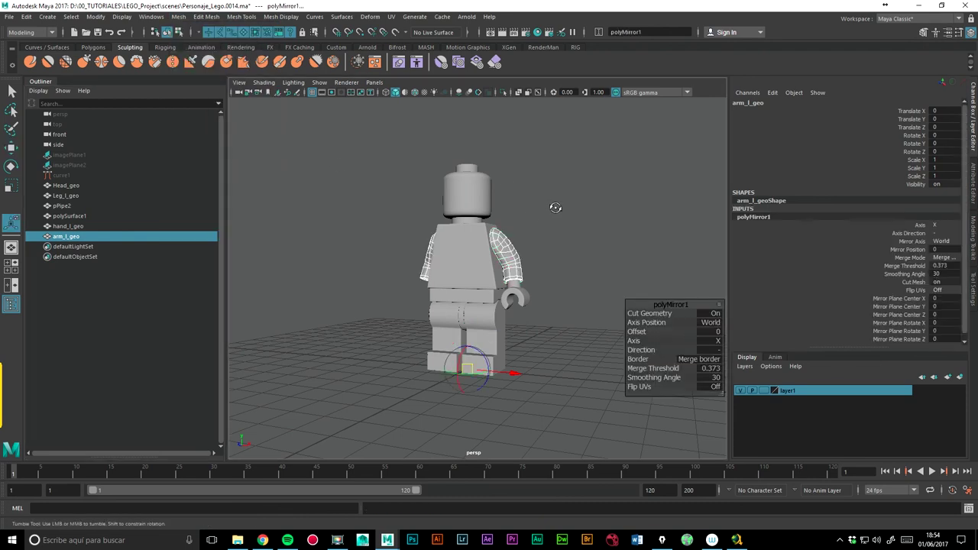
left_click(578, 229)
mouse_move(578, 228)
left_mouse_down("alt")
mouse_move(589, 227)
mouse_move(573, 230)
left_mouse_up("alt")
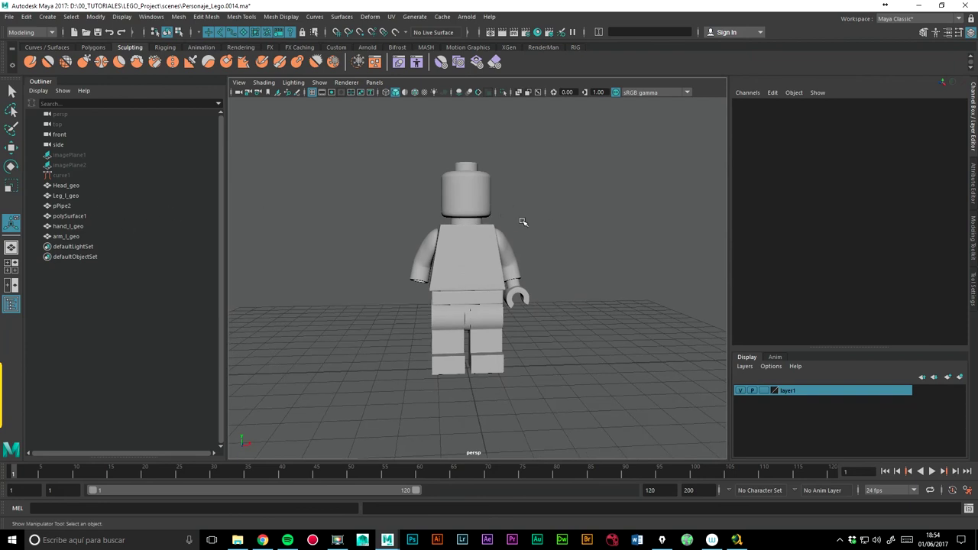
Inspect the shoulders, delete the arm, undo back to the single original arm_l_geo and reselect it.
right_click_drag(522, 221, 664, 227, "alt")
mouse_move(664, 227)
left_mouse_down("alt")
mouse_move(552, 234)
mouse_move(564, 234)
mouse_move(530, 209)
left_mouse_up("alt")
mouse_move(530, 209)
right_mouse_down("alt")
mouse_move(576, 203)
mouse_move(512, 207)
right_mouse_up("alt")
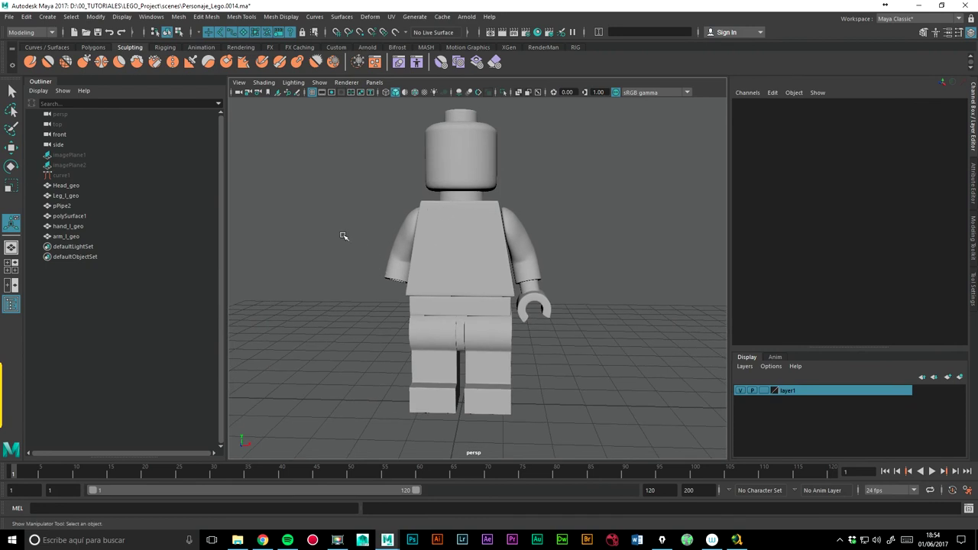
scroll(519, 204, "up", 2)
scroll(546, 181, "up", 3)
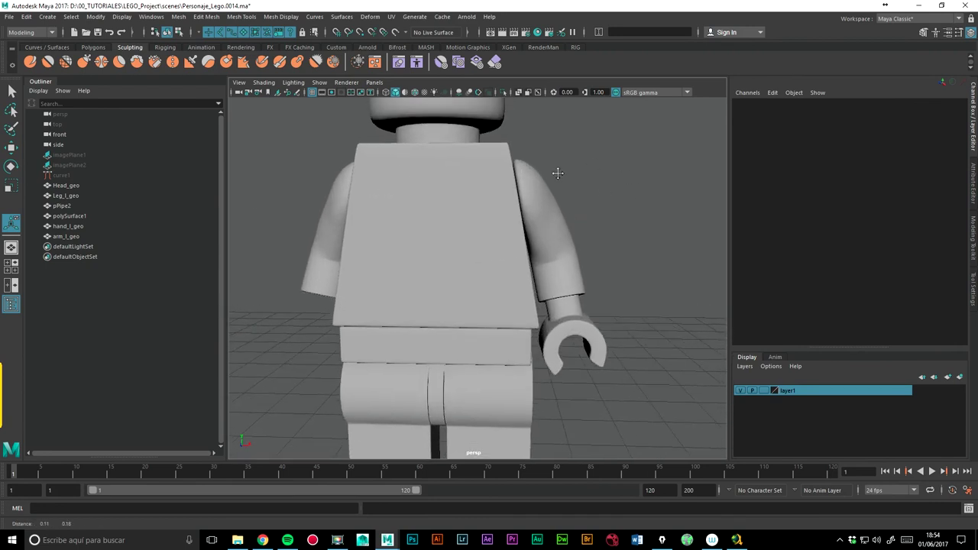
scroll(548, 202, "up", 2)
scroll(584, 223, "up", 3)
scroll(493, 252, "up", 1)
scroll(492, 249, "down", 1)
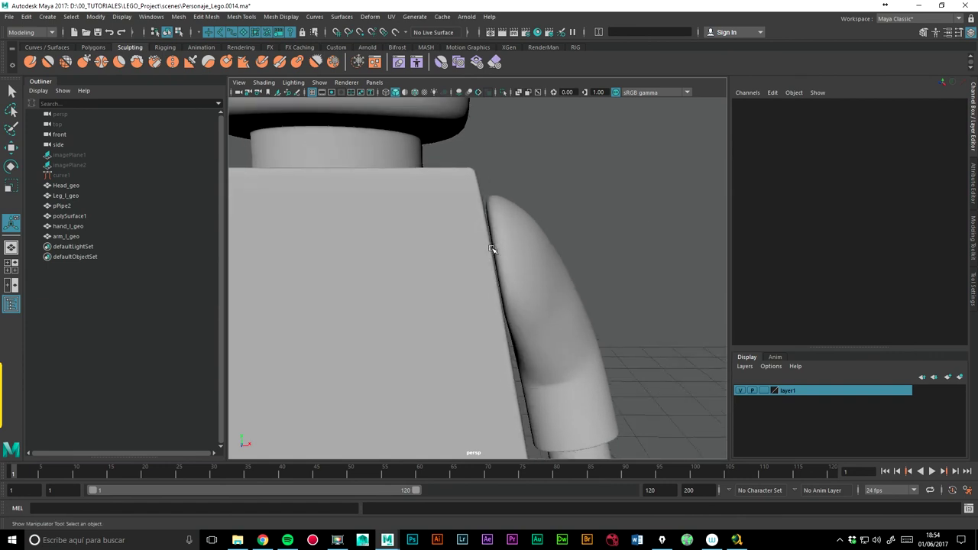
scroll(412, 211, "down", 3)
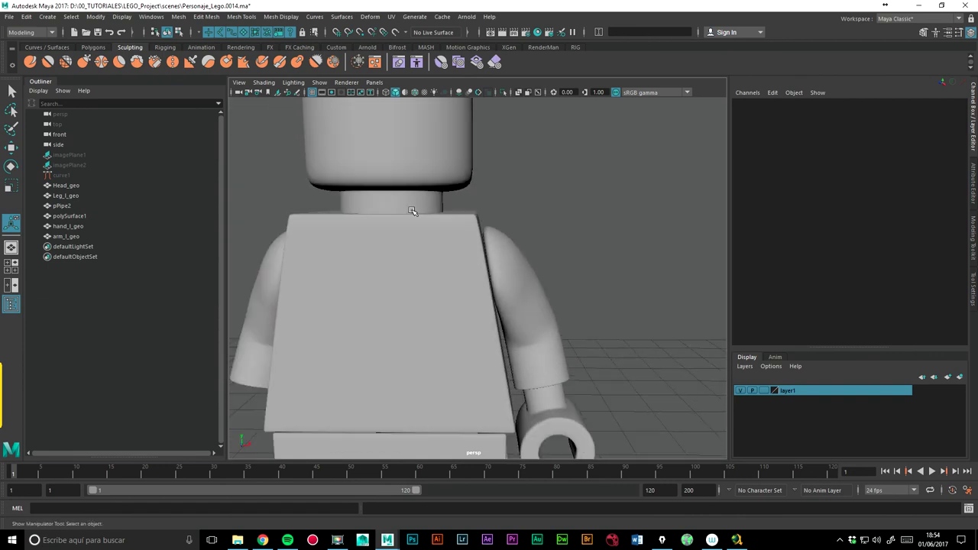
left_click(264, 285)
key("Delete")
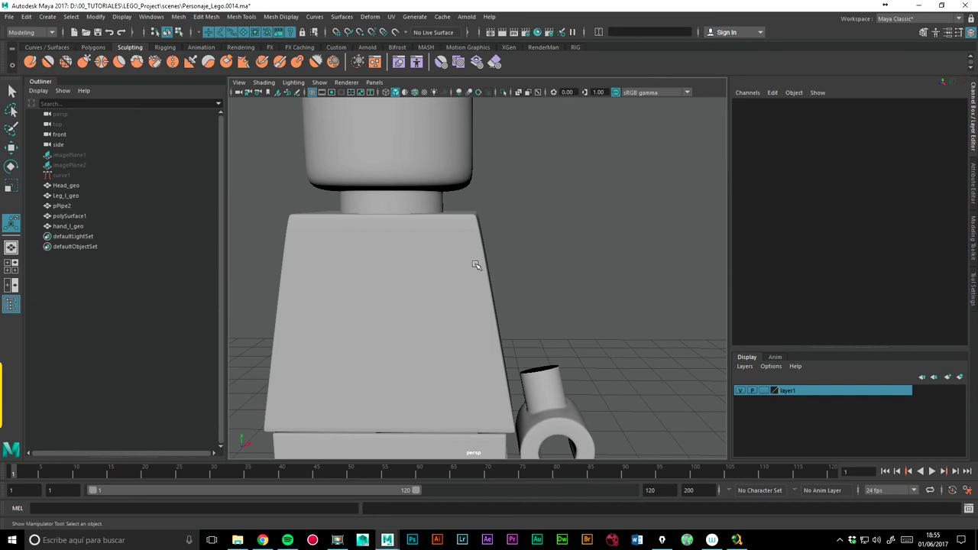
key("ctrl+z")
key("ctrl+z")
key("ctrl+z")
key("ctrl+z")
key("ctrl+z")
left_click(531, 286)
Isolate arm_l_geo and turn off smooth preview to show its low-poly mesh.
left_click(502, 92)
key("f")
mouse_move(535, 267)
left_mouse_down("alt")
mouse_move(616, 291)
mouse_move(509, 273)
left_mouse_up("alt")
key("1")
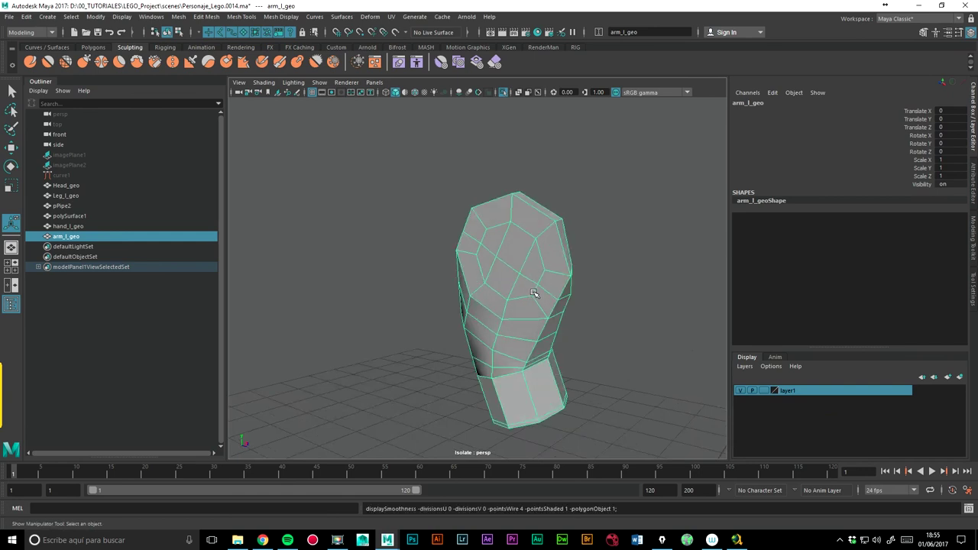
left_click(611, 262)
scroll(620, 233, "up", 2)
left_click(538, 257)
mouse_move(539, 257)
left_mouse_down("alt")
mouse_move(600, 236)
mouse_move(540, 262)
mouse_move(550, 196)
left_mouse_up("alt")
Delete the grown centre faces at the arm's top and select the hole's border edges.
right_click_drag(550, 196, 542, 237)
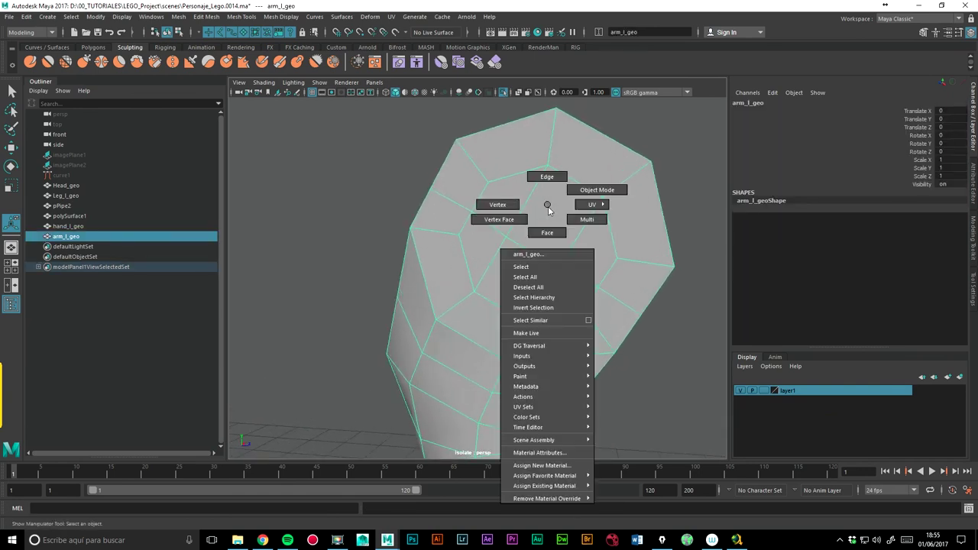
left_click(525, 200)
key("shift+period")
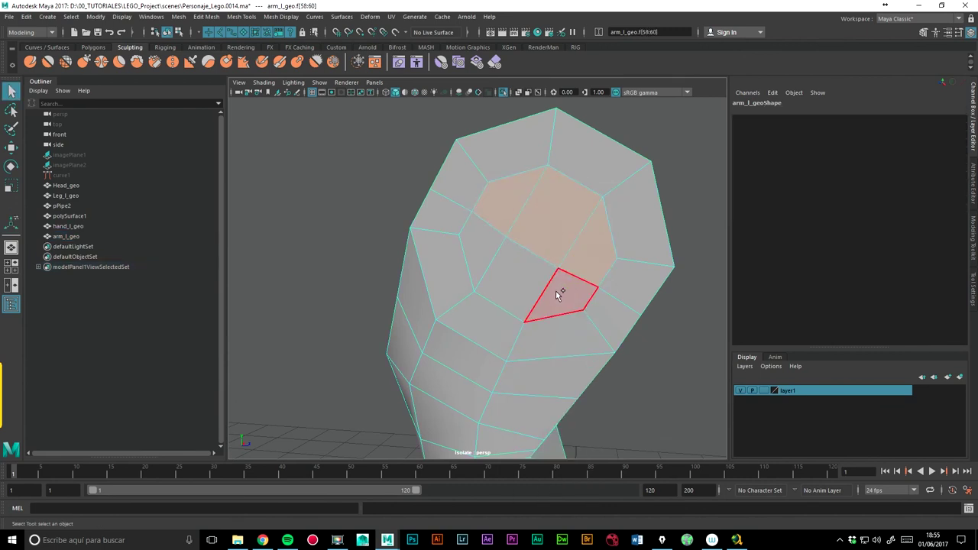
key("Delete")
left_click(590, 173)
right_click_drag(590, 173, 585, 144)
left_click(590, 191)
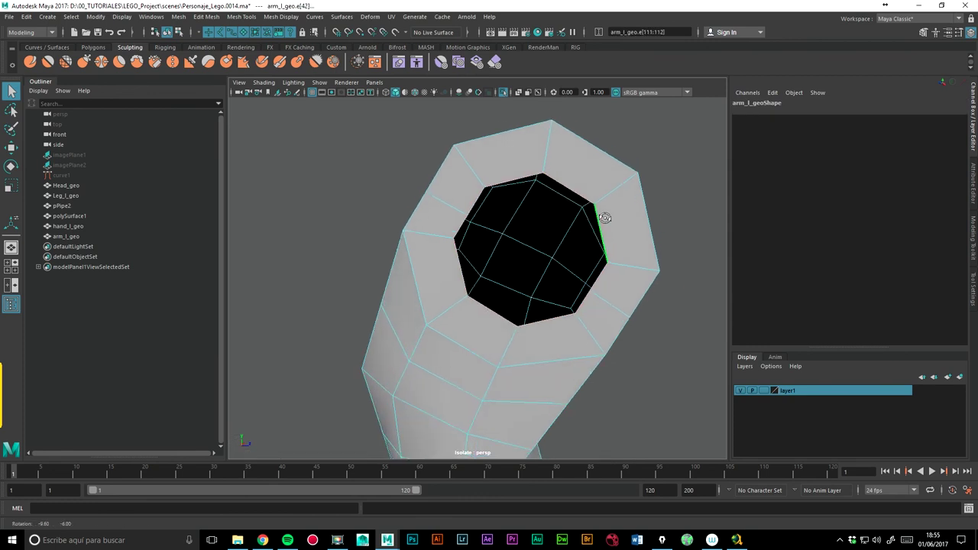
left_click(923, 33)
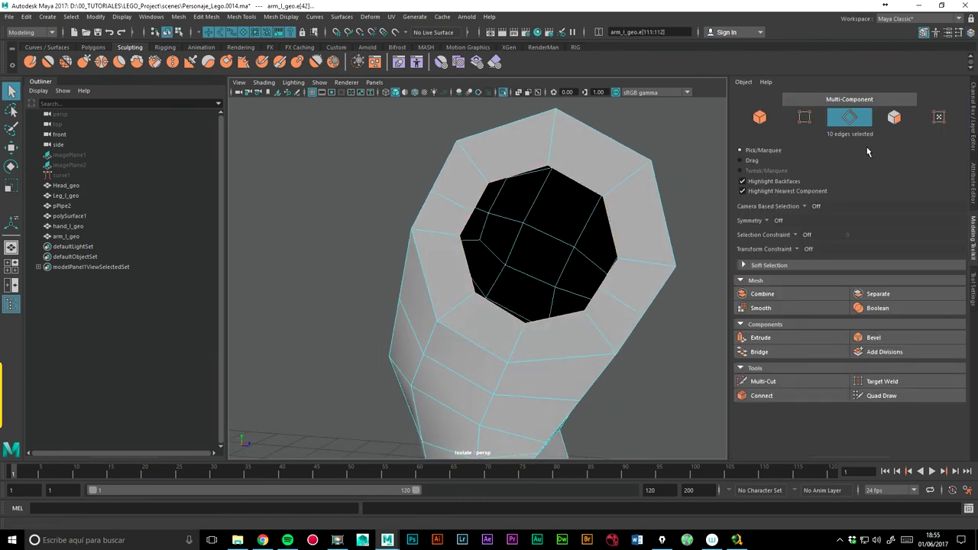
Extrude the hole's border edges into a first new edge ring.
left_click(760, 337)
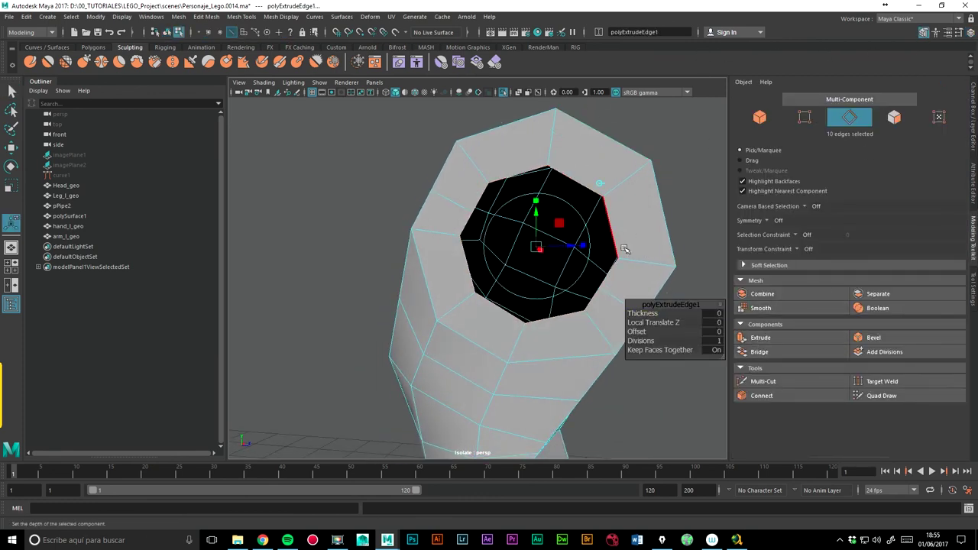
mouse_move(644, 313)
left_mouse_down()
mouse_move(660, 331)
mouse_move(638, 331)
left_mouse_up()
key("ctrl+z")
key("ctrl+z")
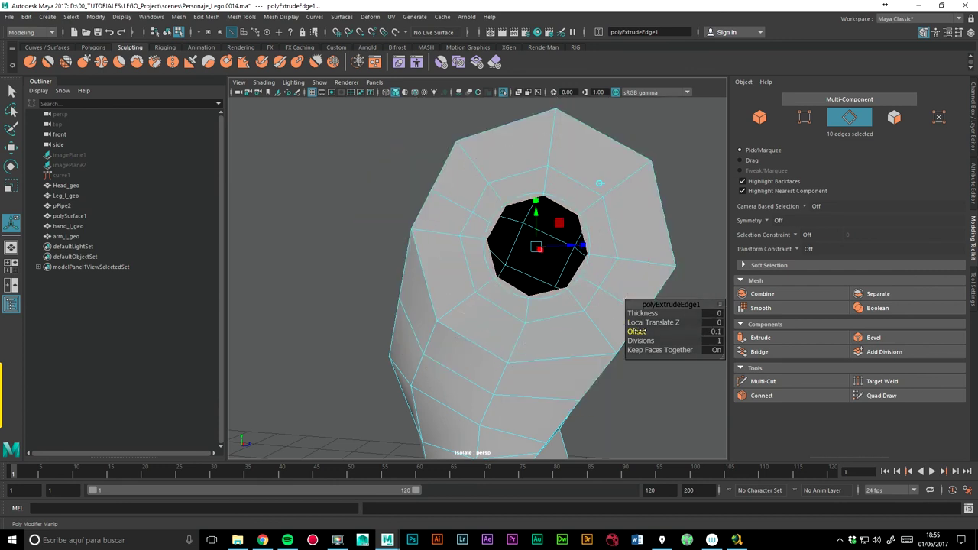
left_click_drag(684, 243, 670, 269, "alt")
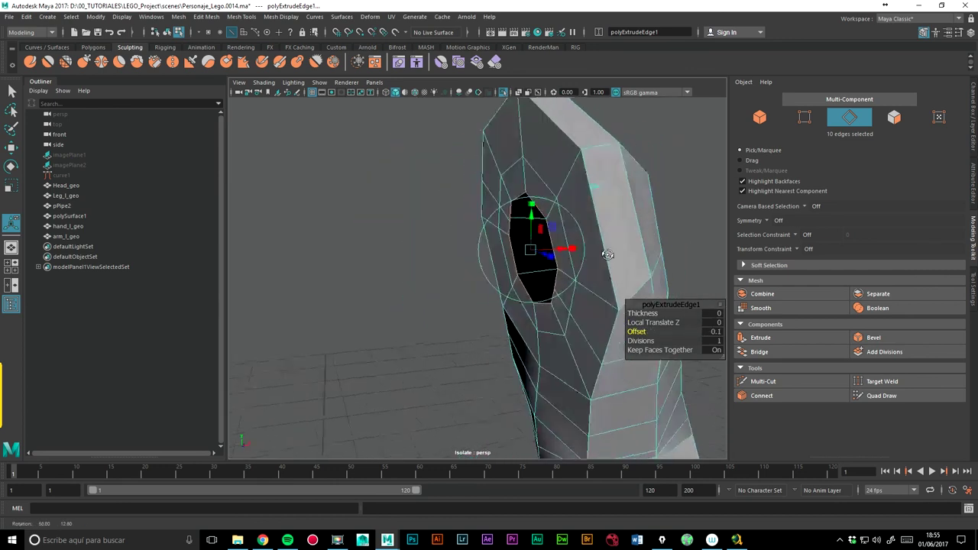
left_click(764, 338)
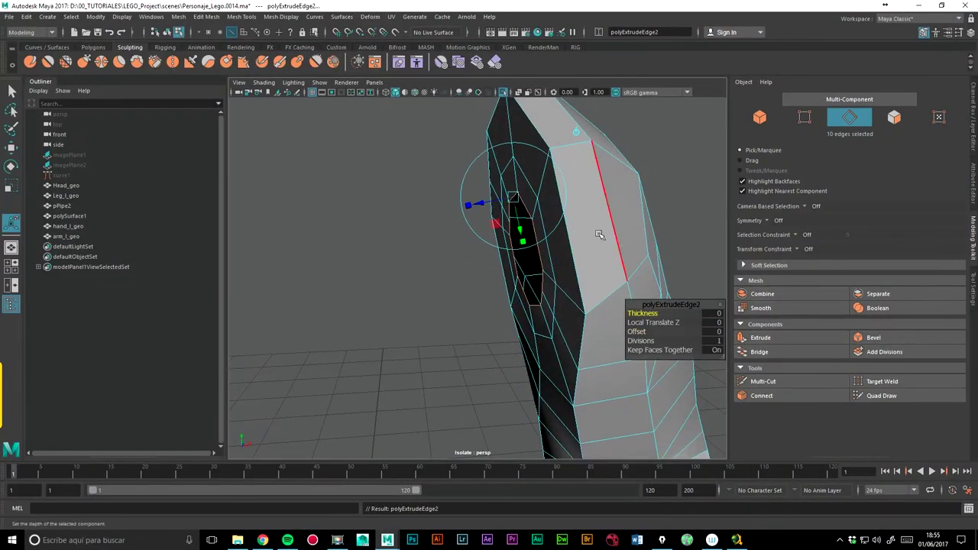
mouse_move(482, 206)
left_mouse_down()
mouse_move(429, 215)
mouse_move(438, 218)
mouse_move(443, 284)
mouse_move(569, 273)
left_mouse_up()
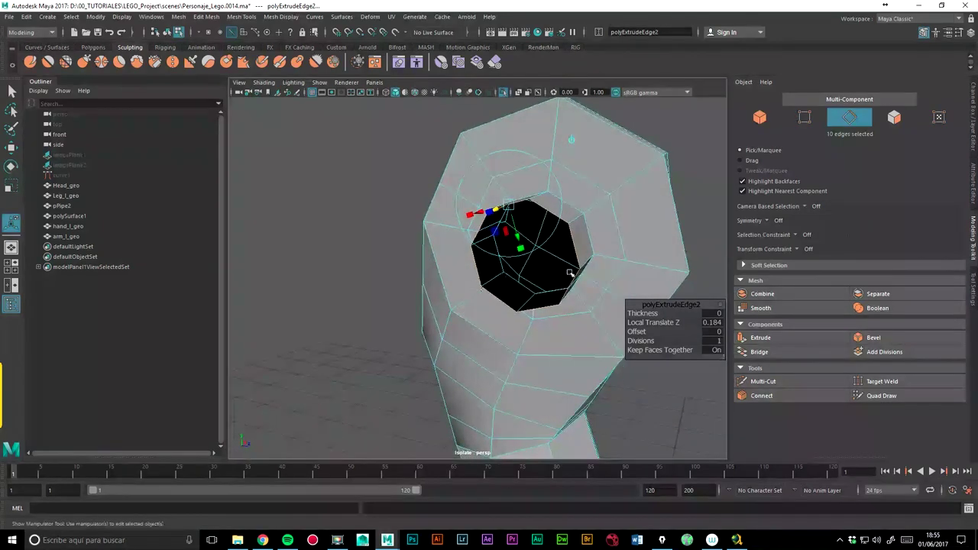
Extrude two more rings with thickness -0.01, scaling each inward toward the hole's centre.
left_click(756, 339)
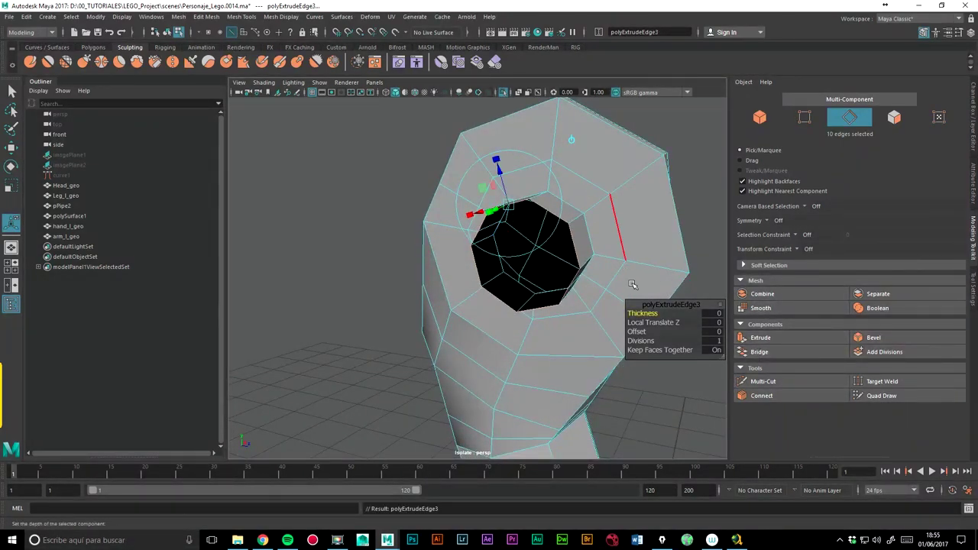
left_click_drag(640, 333, 640, 314)
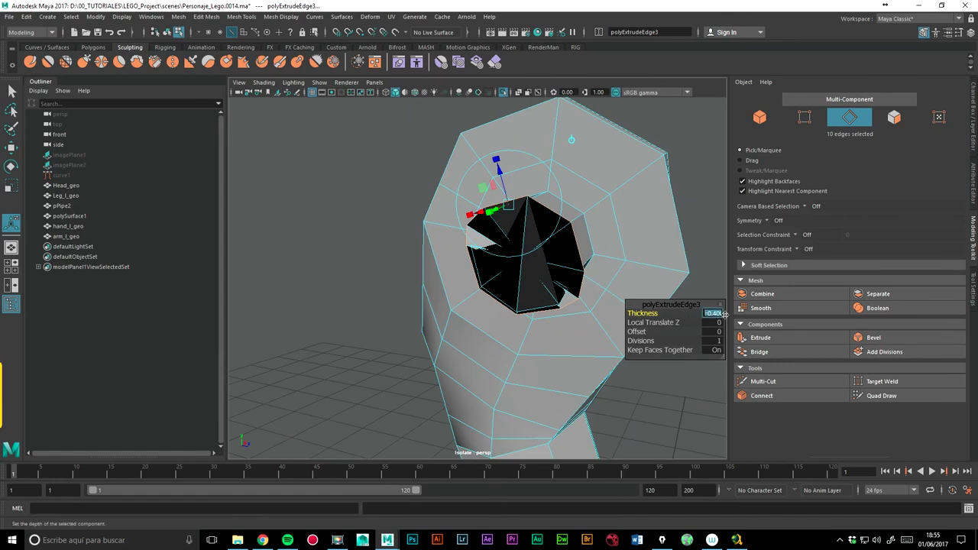
type("-0.01")
key("Return")
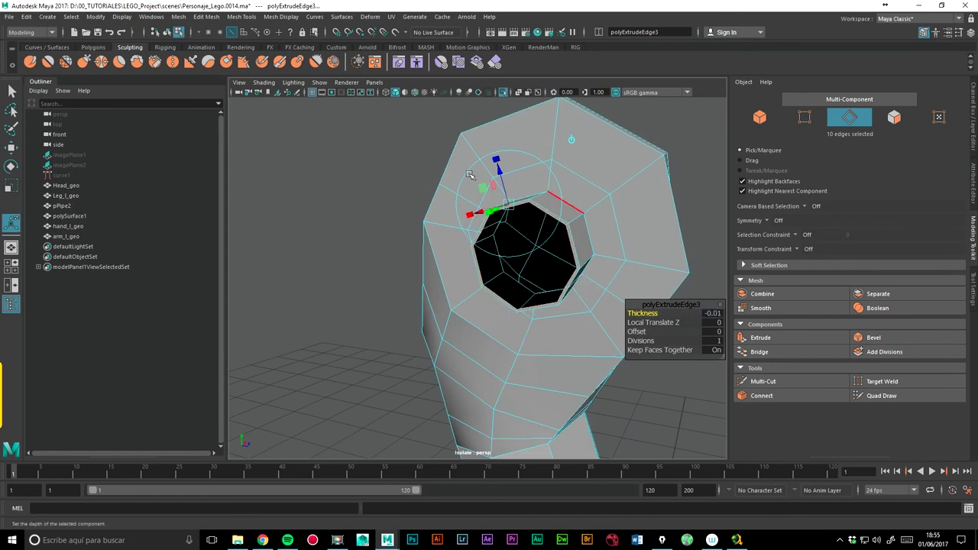
middle_click_drag(572, 146, 535, 191)
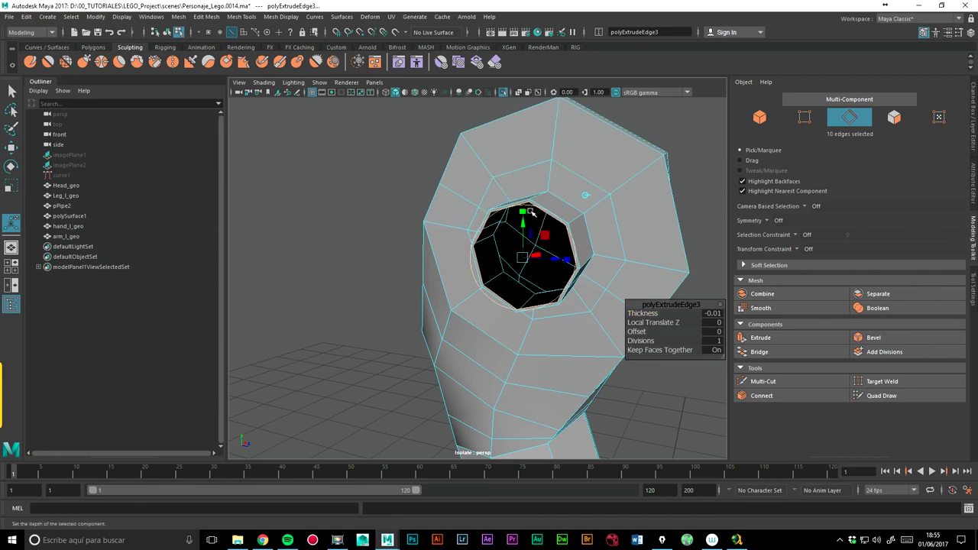
middle_click_drag(522, 257, 521, 257)
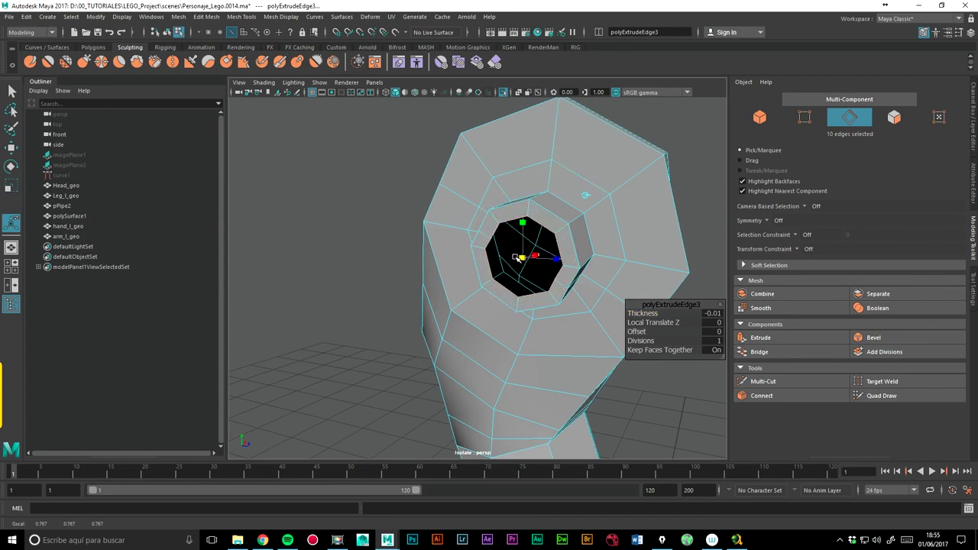
left_click(520, 257)
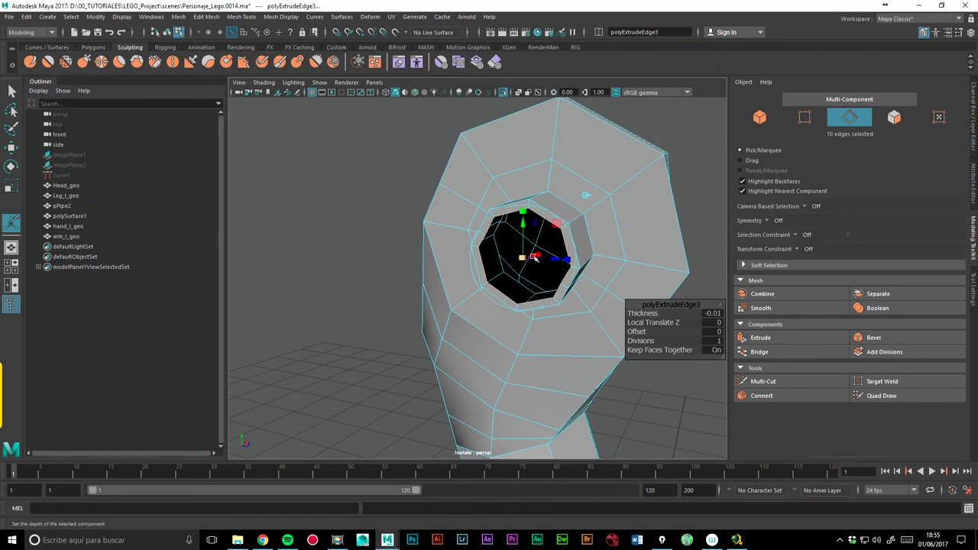
left_click(760, 338)
left_click(573, 149)
left_click_drag(519, 255, 512, 260)
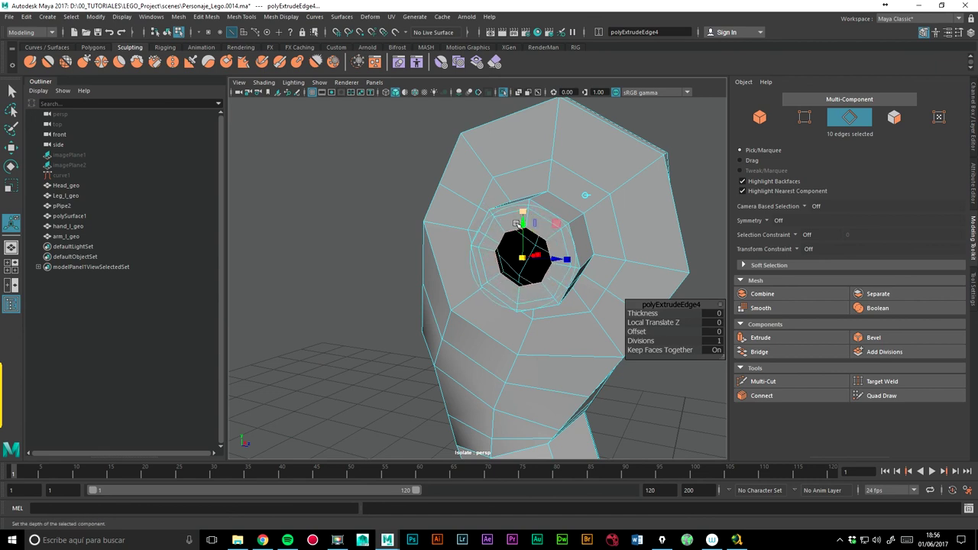
scroll(517, 223, "up", 5)
left_click_drag(517, 224, 454, 208, "alt")
Bridge opposite edges across the shoulder hole in three strips to fill it.
right_click(454, 209)
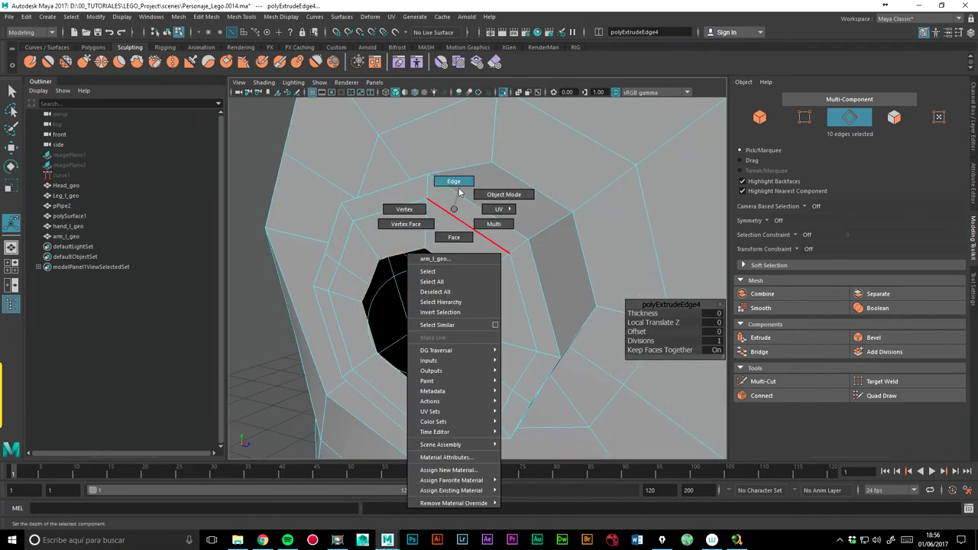
left_click(459, 193)
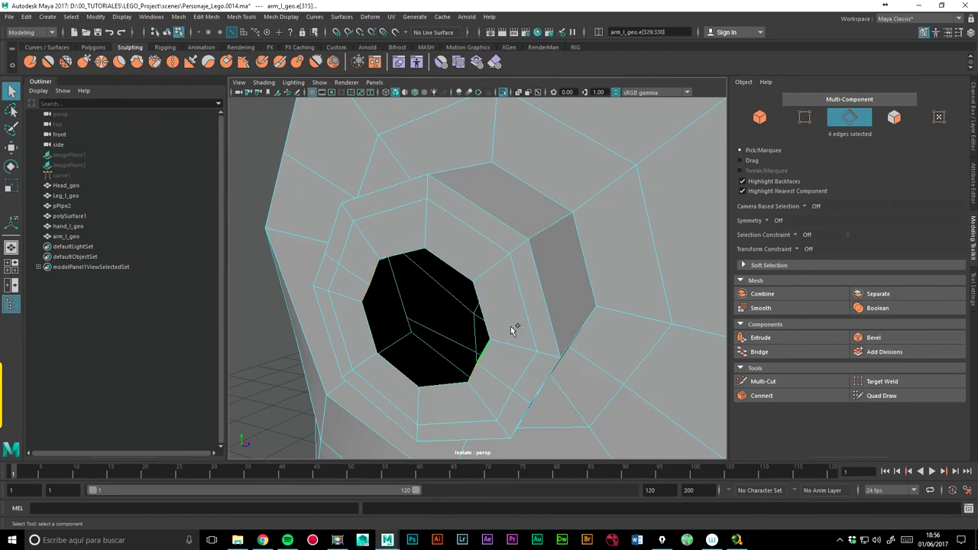
left_click(759, 351)
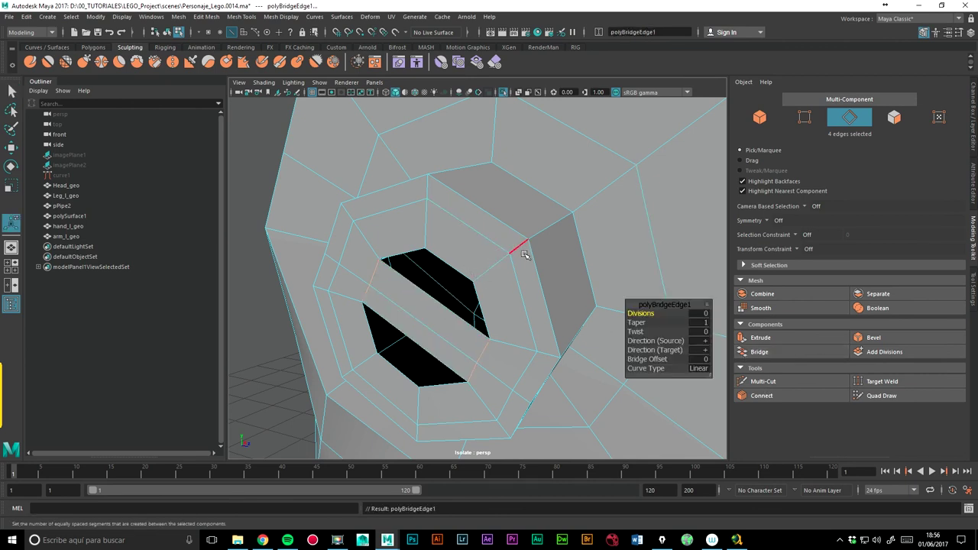
double_click(448, 272)
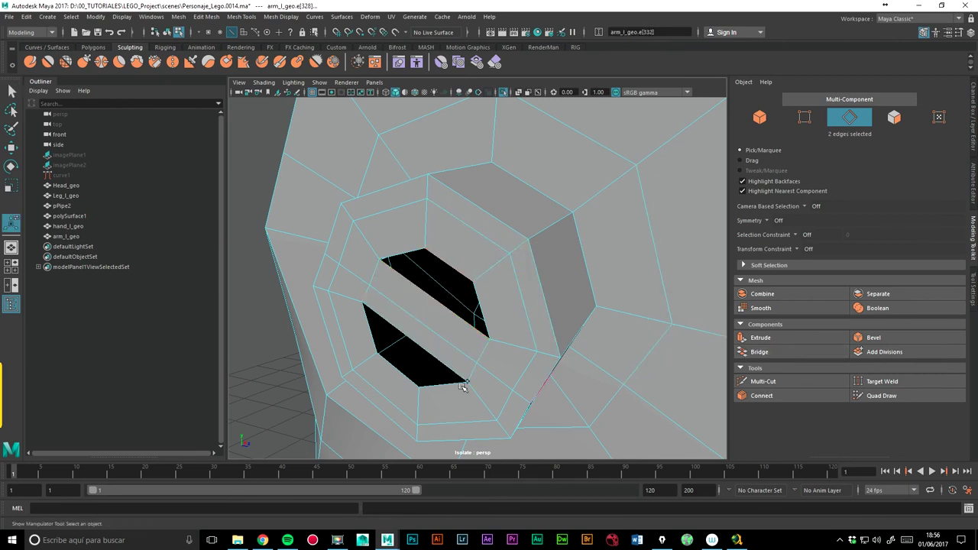
left_click(398, 379, "shift")
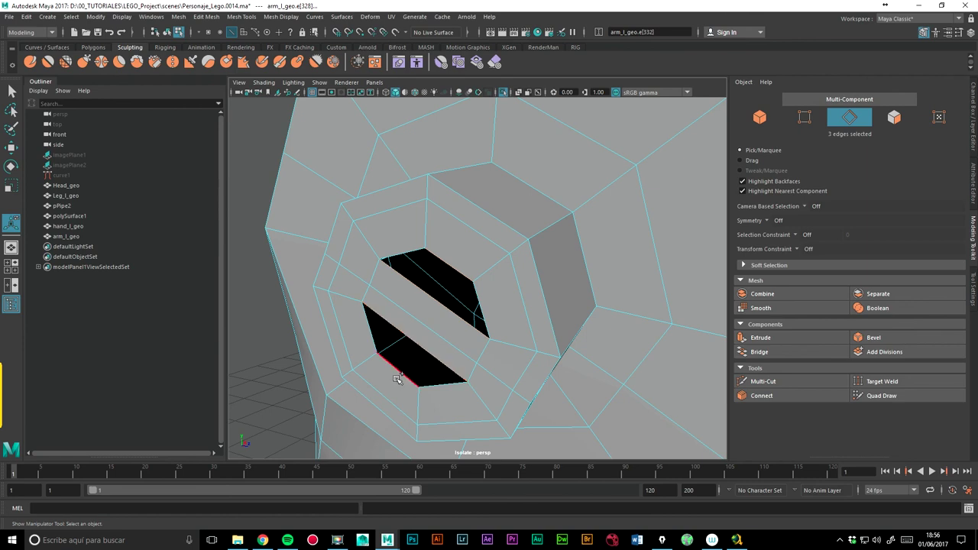
left_click(758, 352)
key("ctrl+z")
double_click(460, 274)
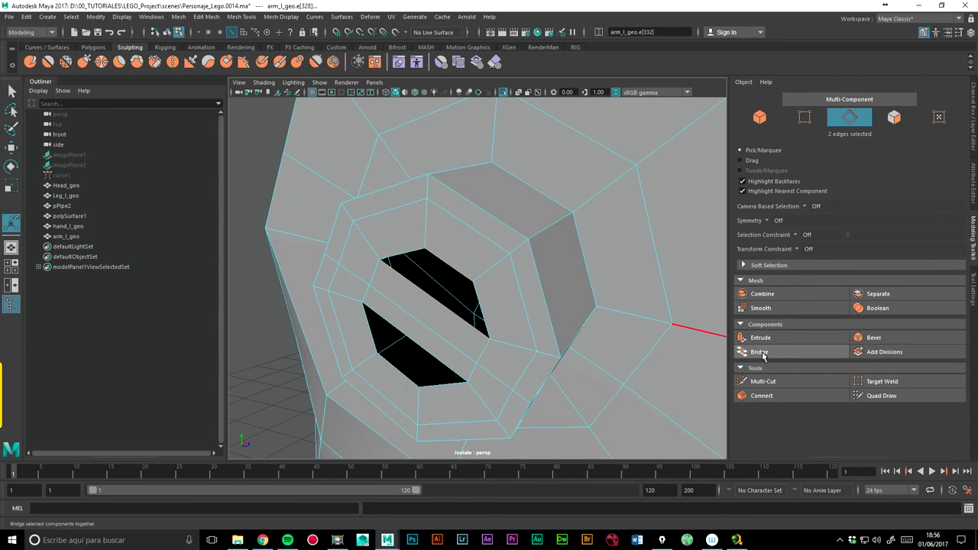
left_click(735, 353)
left_click(397, 371)
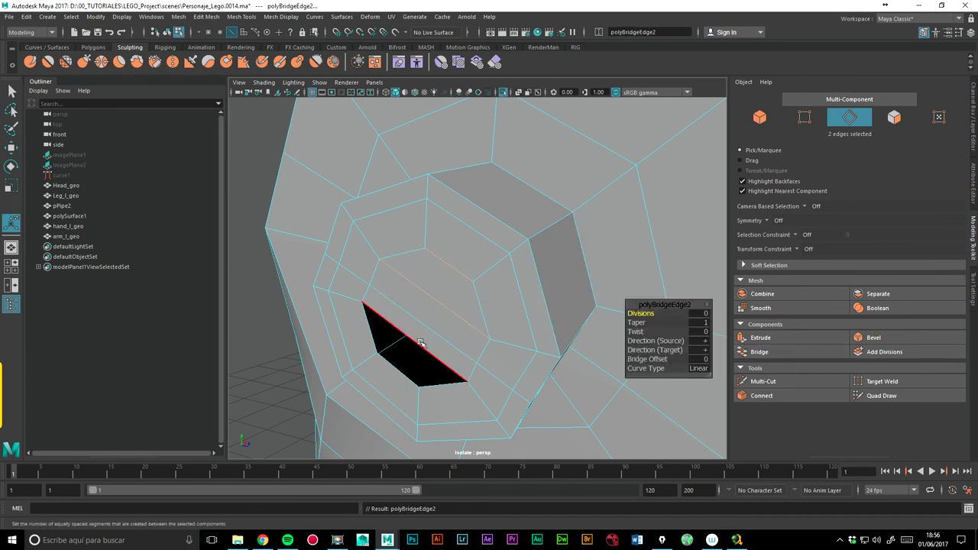
left_click(759, 351)
mouse_move(498, 259)
left_mouse_down("alt")
mouse_move(473, 244)
mouse_move(421, 251)
left_mouse_up("alt")
Start a multi-cut on the arm, then check it with smooth preview (key 3) and return to the Move tool.
left_click(763, 382)
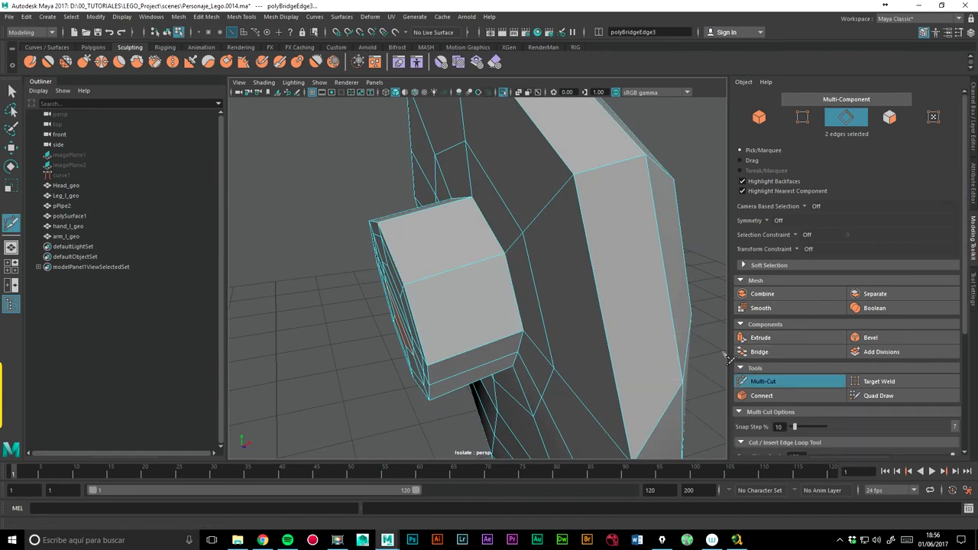
left_click(489, 265)
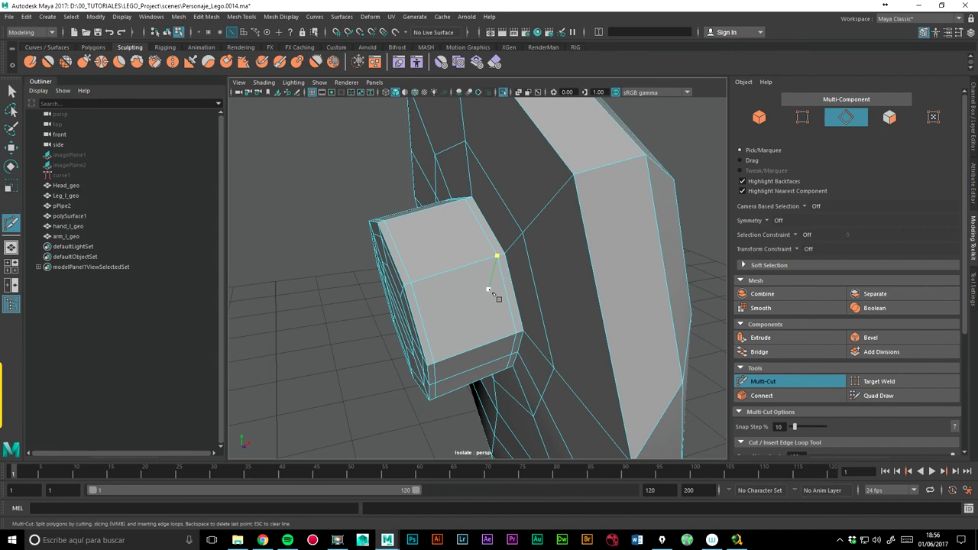
key("3")
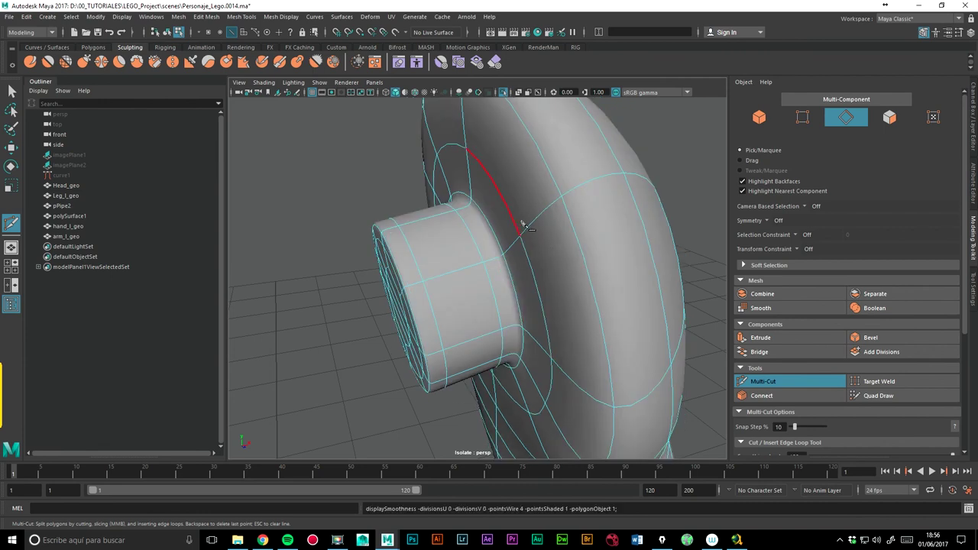
key("1")
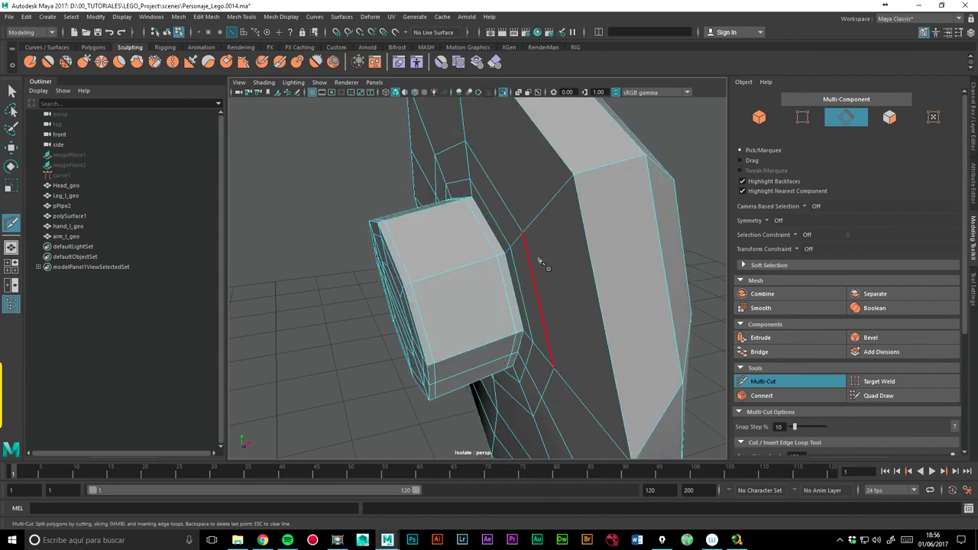
key("3")
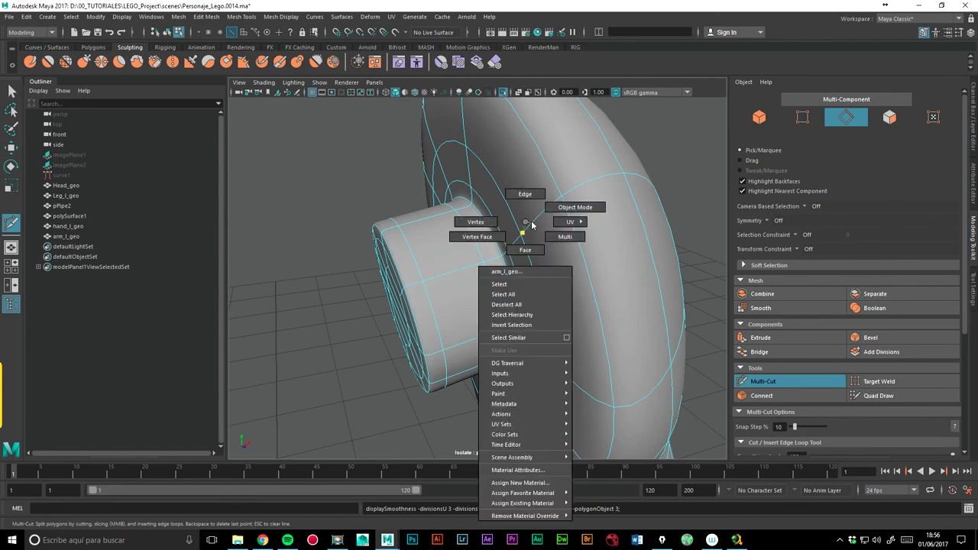
right_click_drag(525, 225, 565, 209)
left_click_drag(550, 213, 408, 227, "alt")
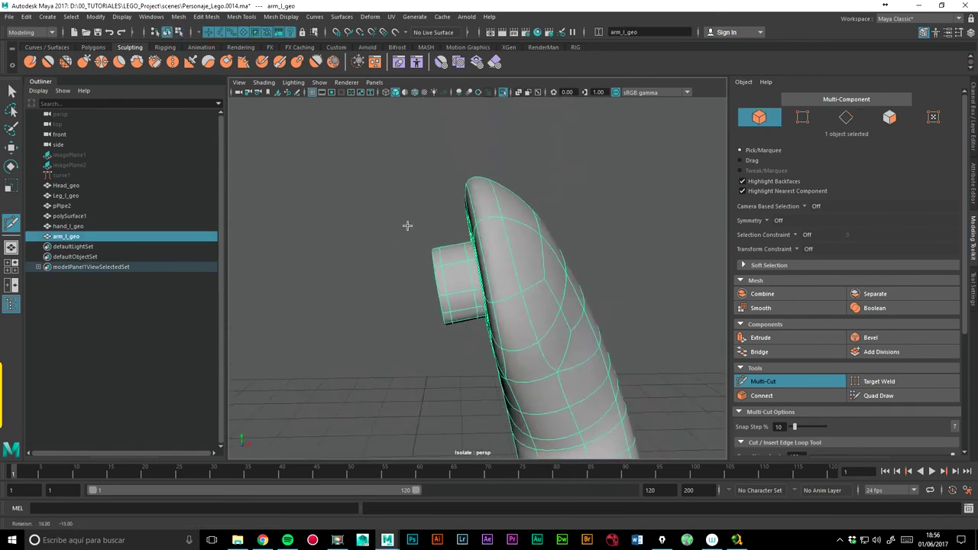
left_click(12, 148)
left_click(395, 179)
mouse_move(554, 204)
left_mouse_down("alt")
mouse_move(657, 277)
mouse_move(557, 287)
left_mouse_up("alt")
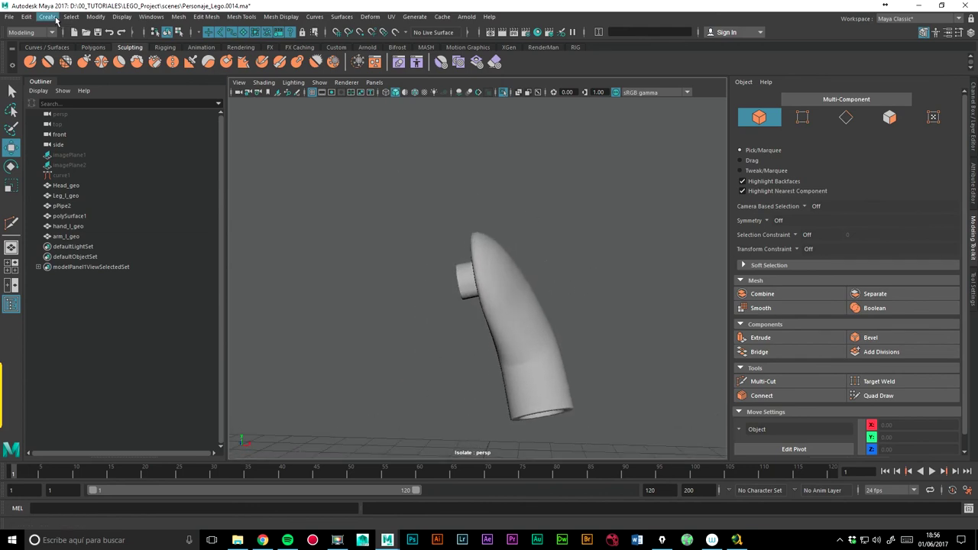
Delete arm_l_geo's construction history.
left_click(539, 289)
left_click(27, 17)
mouse_move(55, 137)
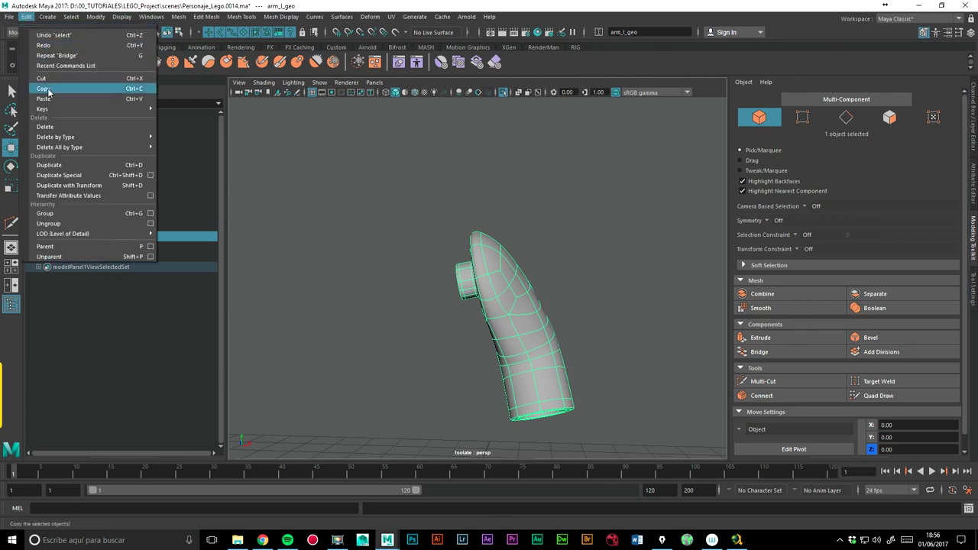
left_click(174, 146)
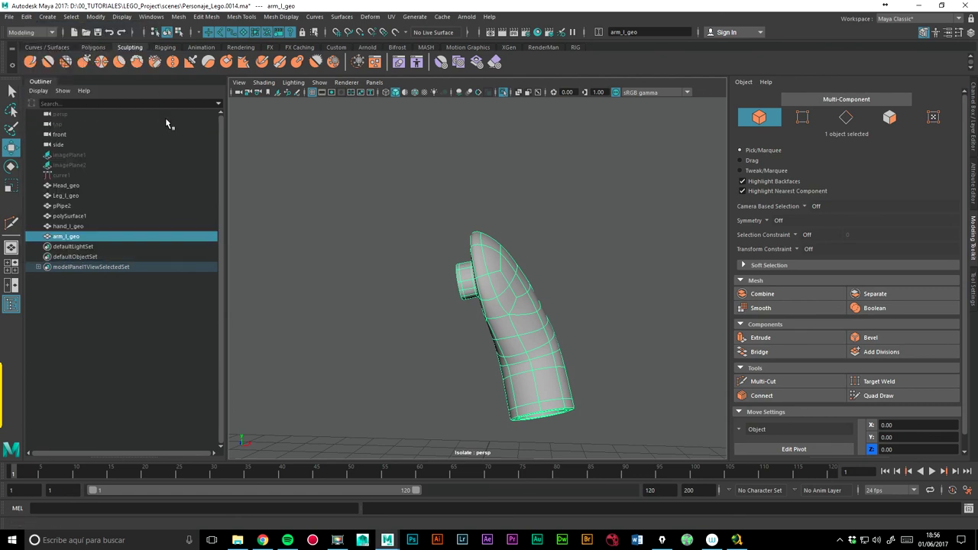
left_click(478, 186)
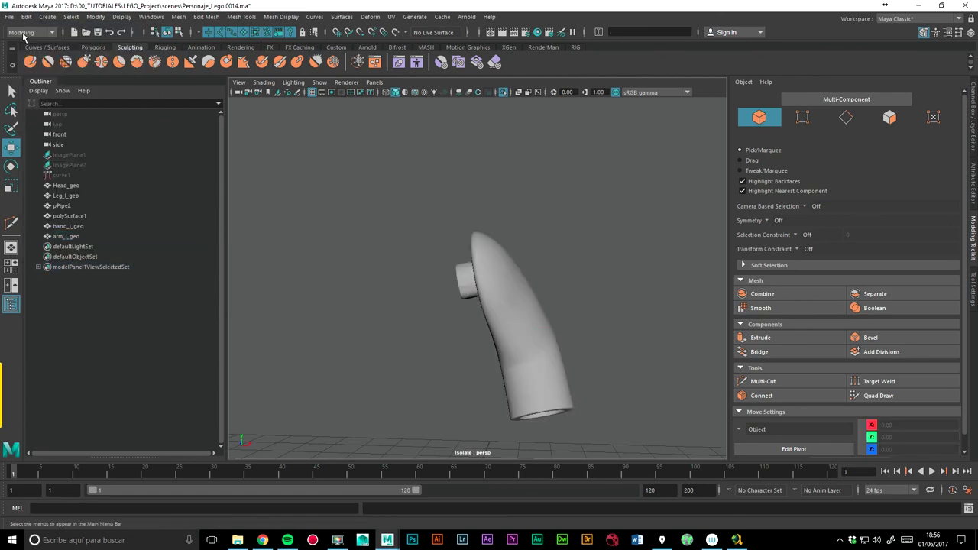
Save the scene and turn off Isolate Select to show the whole minifigure.
left_click(9, 16)
left_click(30, 48)
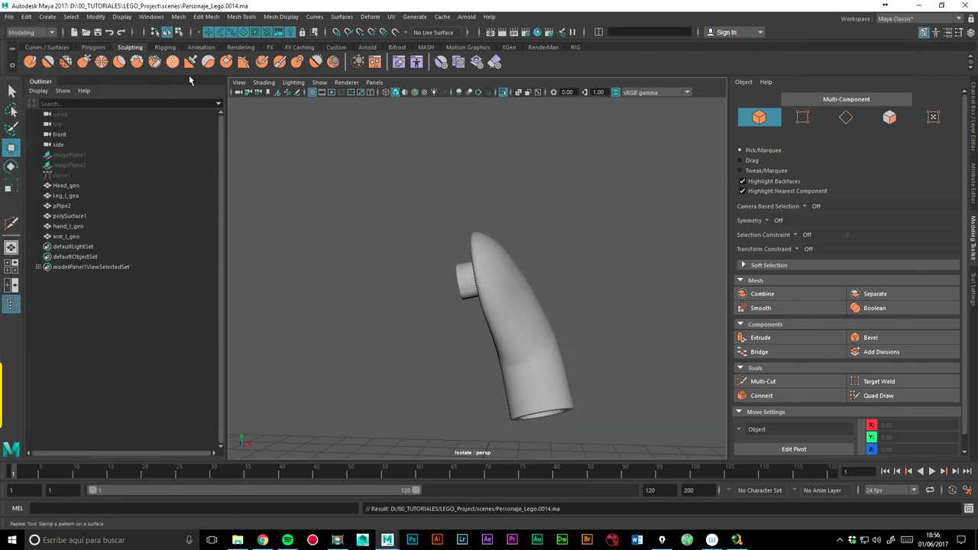
scroll(535, 225, "down", 2)
scroll(596, 233, "down", 1)
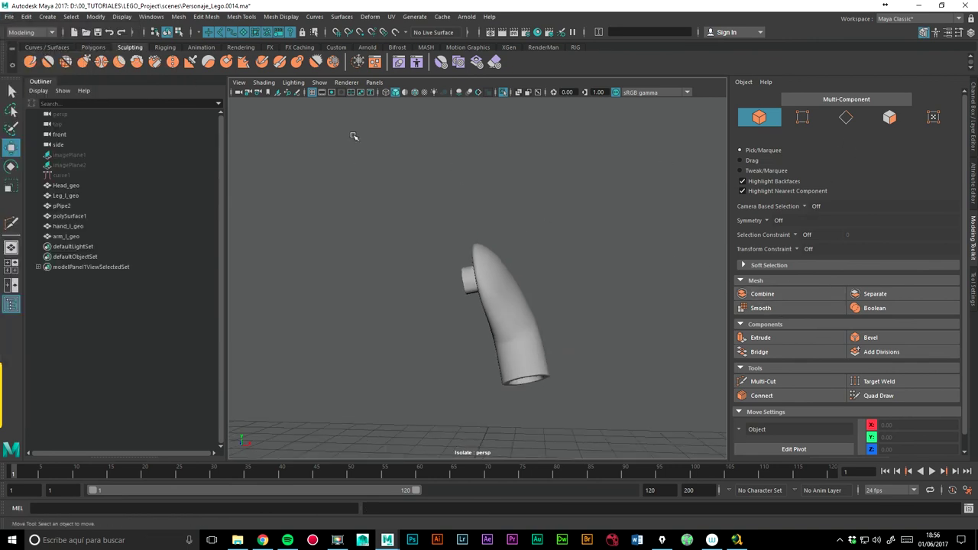
left_click(503, 92)
mouse_move(585, 201)
left_mouse_down("alt")
mouse_move(550, 279)
mouse_move(567, 290)
left_mouse_up("alt")
mouse_move(567, 290)
right_mouse_down("alt")
mouse_move(524, 267)
mouse_move(558, 286)
right_mouse_up("alt")
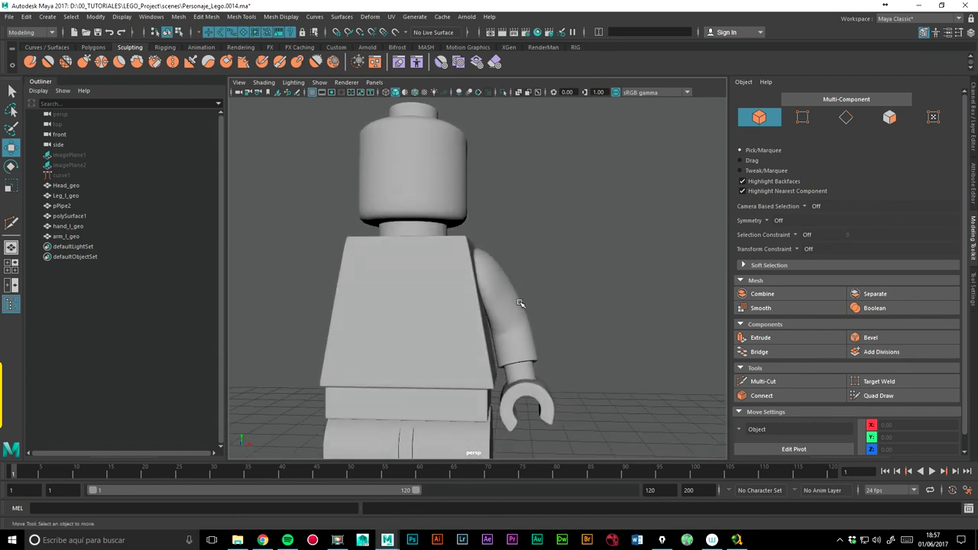
Mirror arm_l_geo across X to create the opposite arm.
left_click(526, 304)
mouse_move(608, 246)
right_mouse_down("alt")
mouse_move(550, 258)
mouse_move(572, 257)
right_mouse_up("alt")
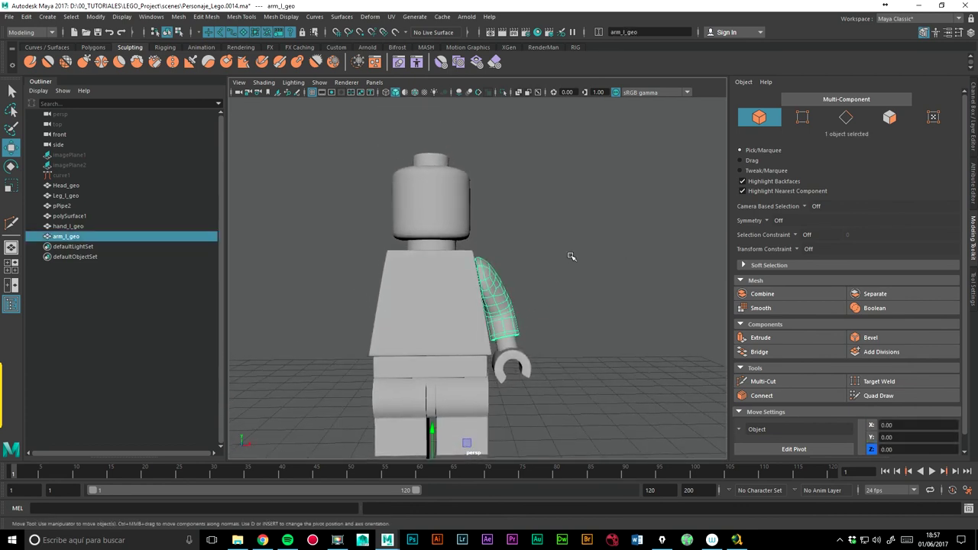
left_click(178, 17)
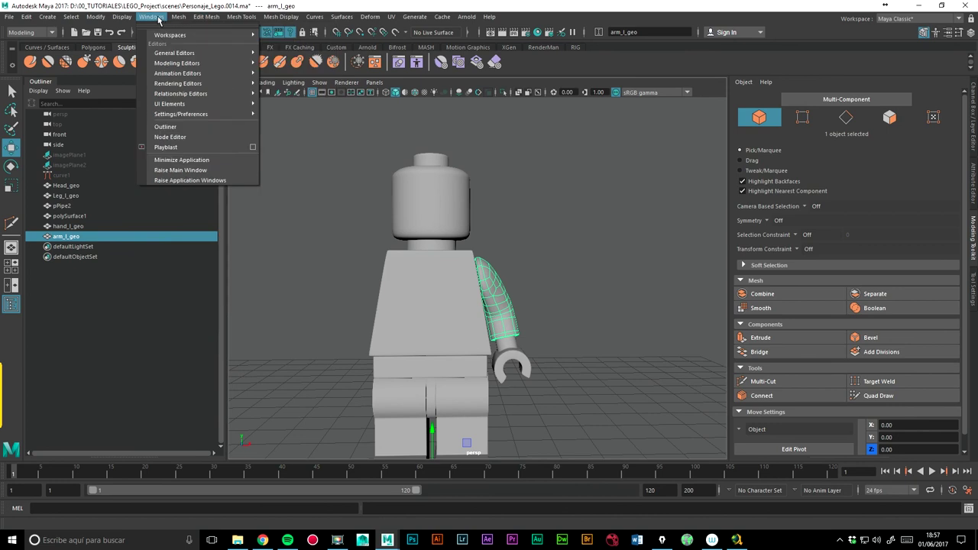
left_click(205, 152)
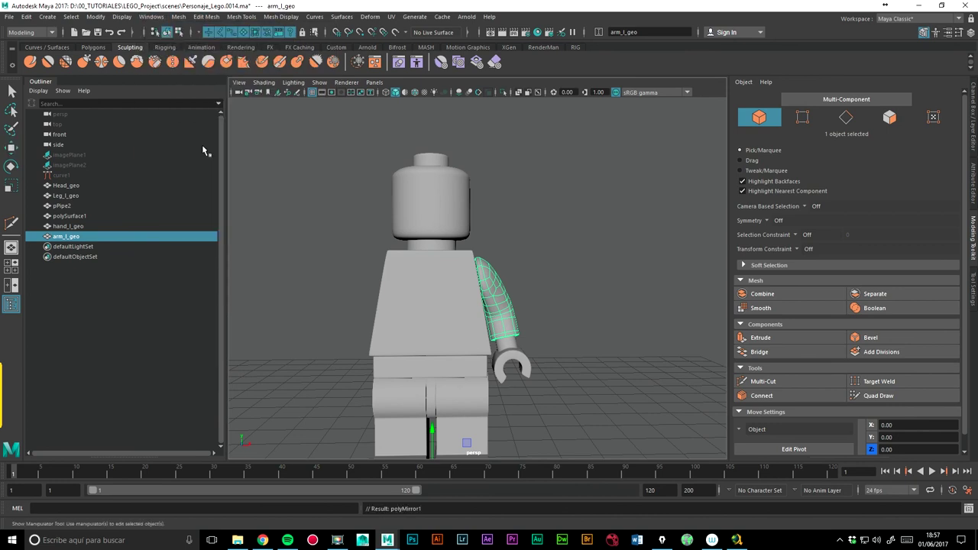
left_click(575, 230)
Mirror hand_l_geo onto the opposite arm and view the finished figure from above.
left_click(526, 364)
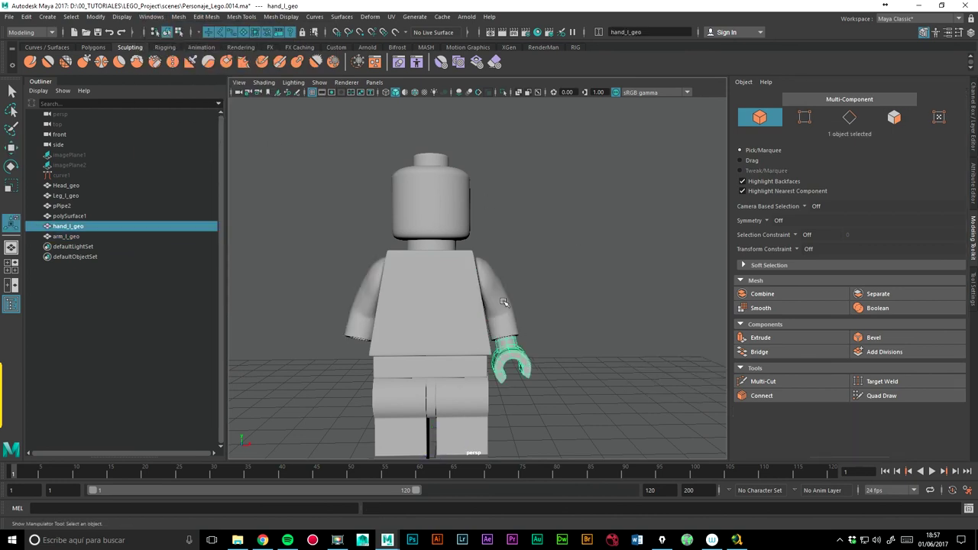
left_click(213, 19)
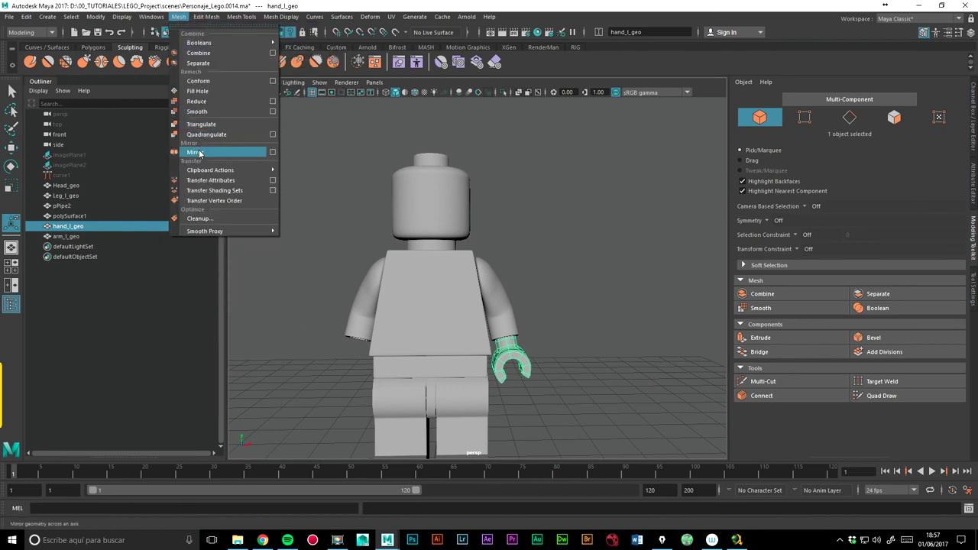
left_click(218, 150)
left_click(559, 221)
scroll(565, 227, "down", 3)
mouse_move(565, 227)
left_mouse_down("alt")
mouse_move(540, 290)
mouse_move(617, 294)
mouse_move(563, 301)
mouse_move(573, 285)
mouse_move(577, 310)
left_mouse_up("alt")
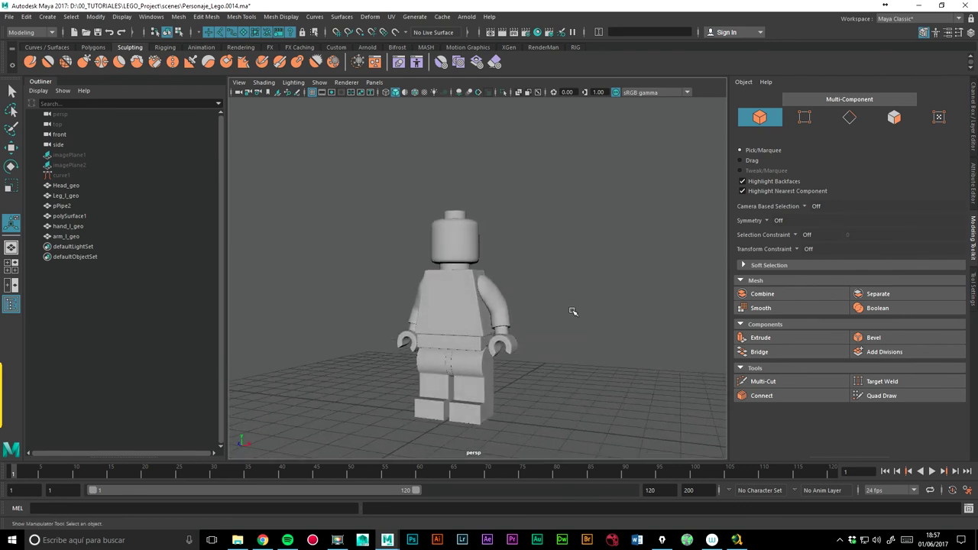
mouse_move(602, 250)
left_mouse_down("alt")
mouse_move(558, 280)
mouse_move(578, 295)
mouse_move(566, 296)
left_mouse_up("alt")
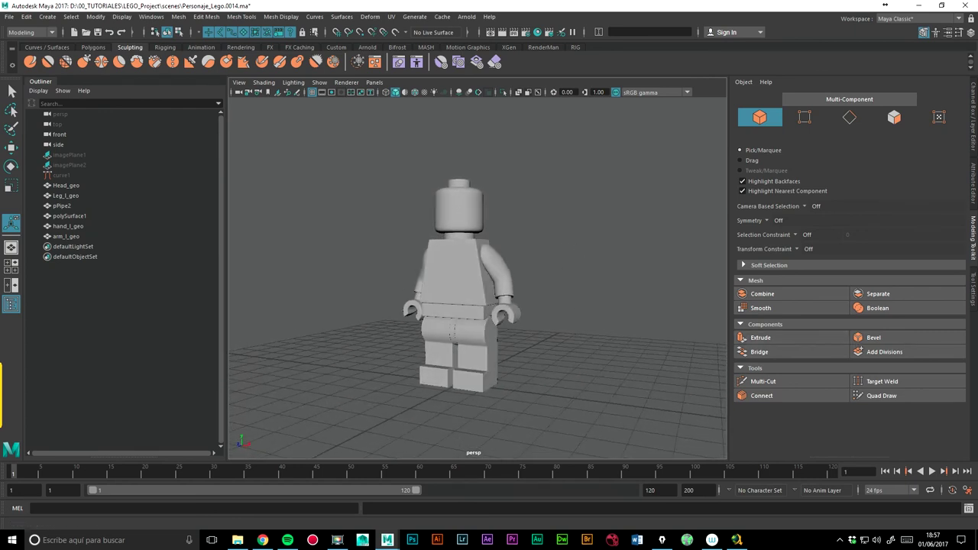